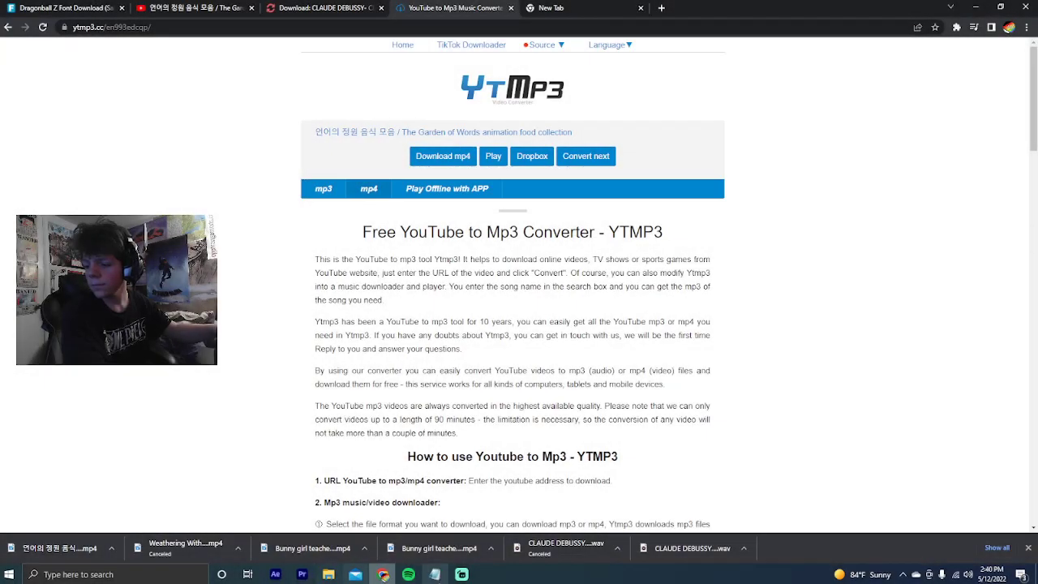
Switch to Premiere Pro, import the Garden of Words animation food collection video and place it on V4 starting at 00:00:04:08
click(461, 574)
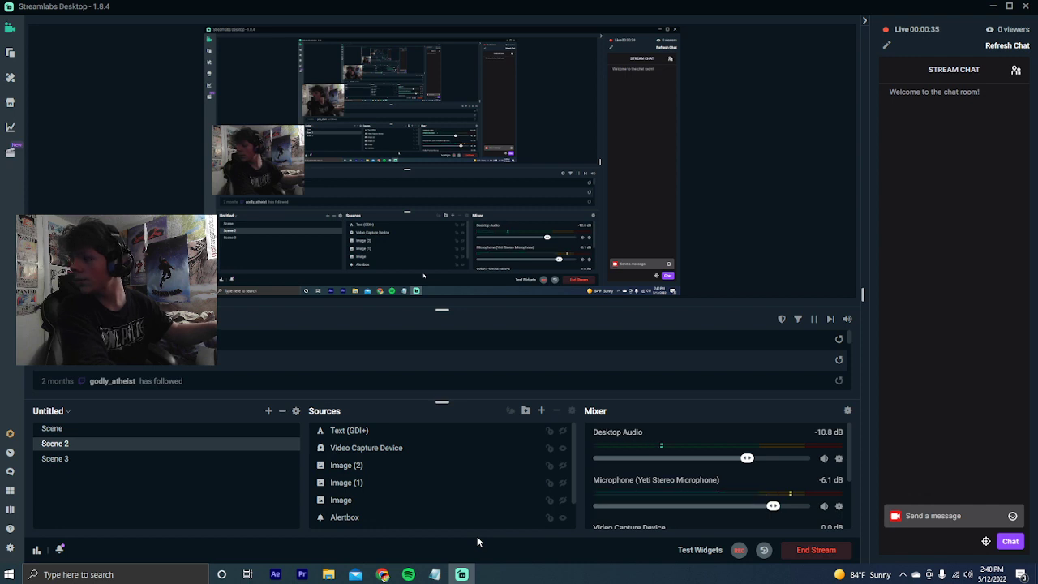
click(301, 573)
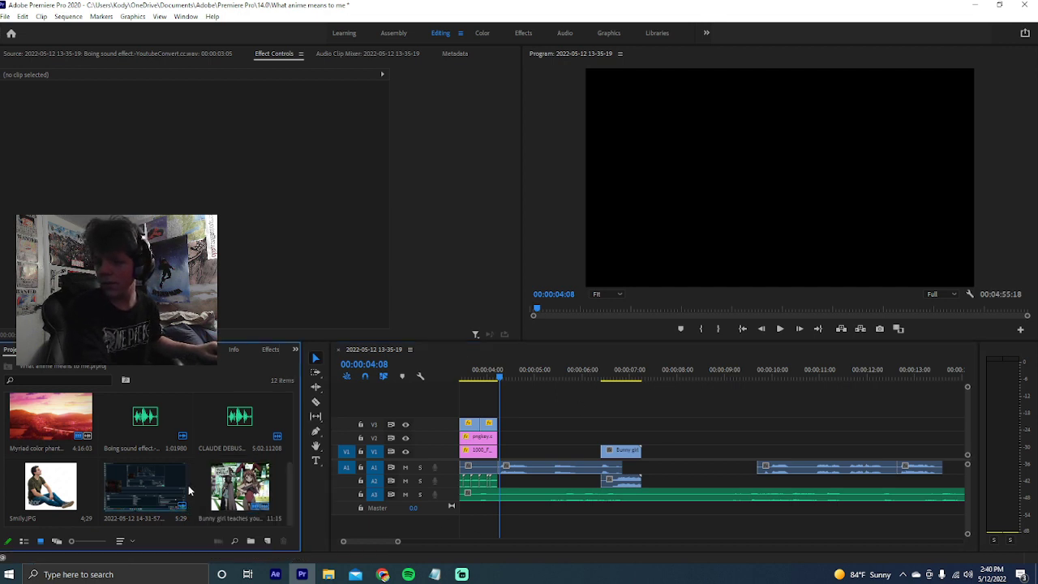
key(ctrl+i)
double_click(147, 115)
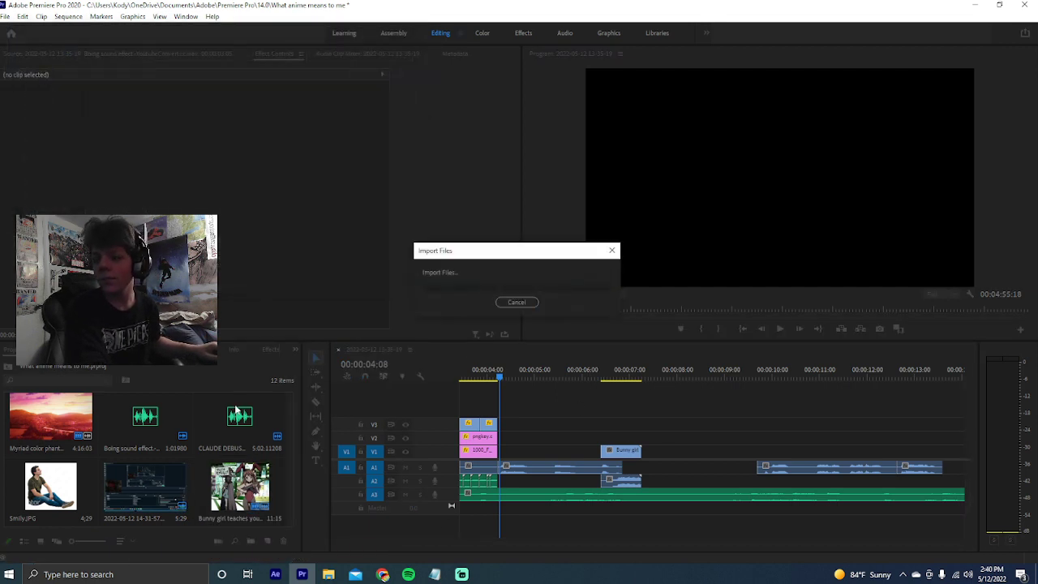
drag(50, 490, 502, 415)
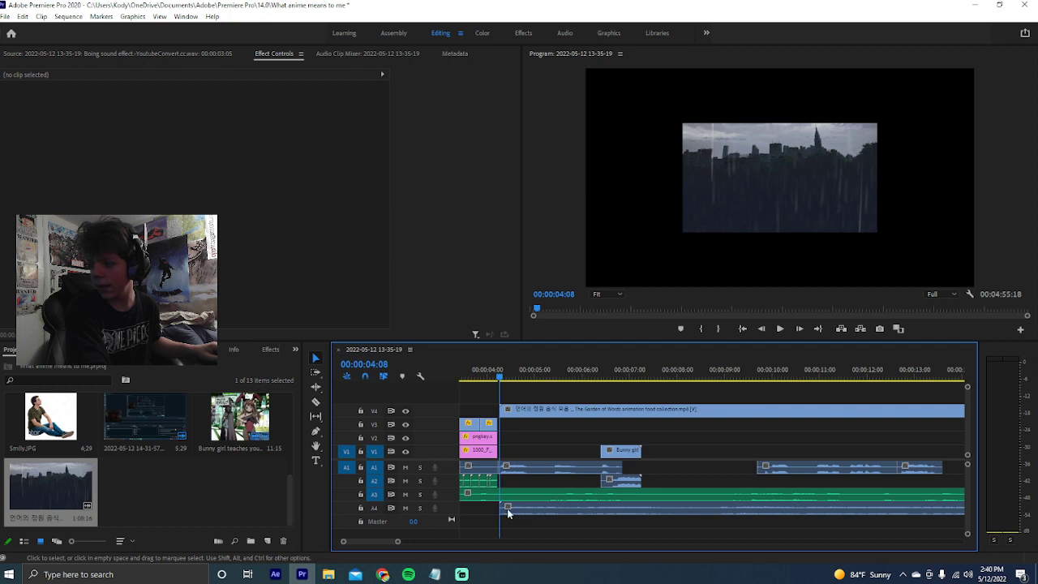
Move the Garden of Words clip's audio to track A3 and its video to track V3
scroll(506, 509, up, 4)
mouse_move(575, 497)
mouse_down()
mouse_move(577, 540)
mouse_move(590, 500)
mouse_up()
scroll(578, 509, down, 1)
scroll(624, 509, down, 1)
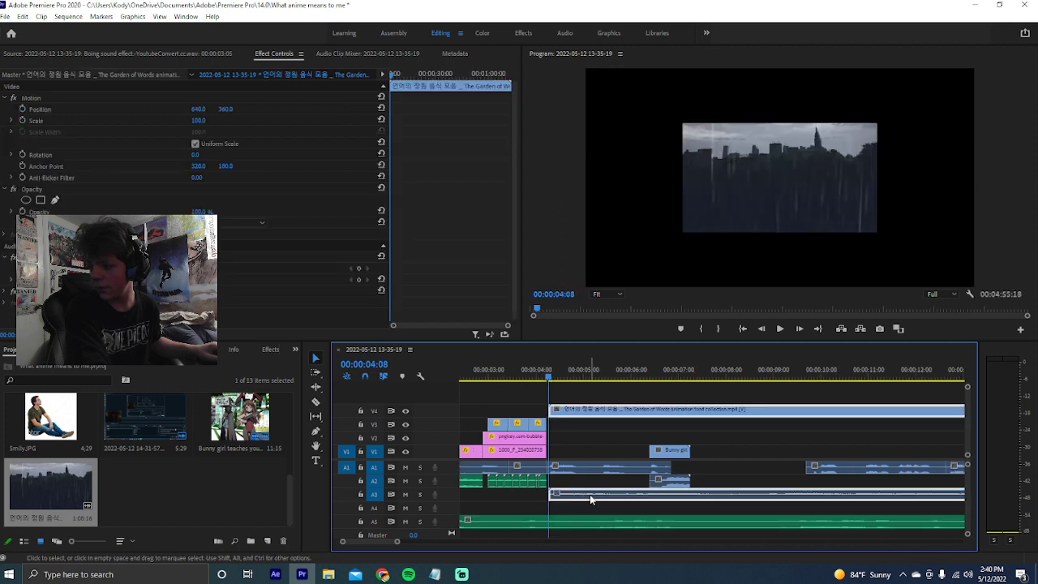
drag(564, 422, 561, 424)
scroll(558, 445, down, 1)
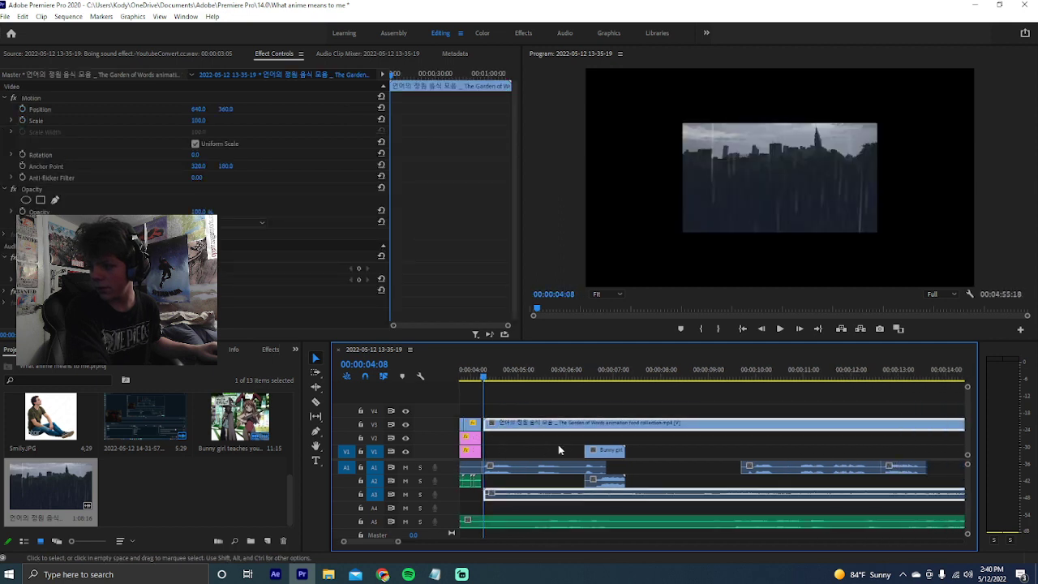
Find the kitchen scene in the Garden of Words clip and split the clip at 00:00:28:04
key(space)
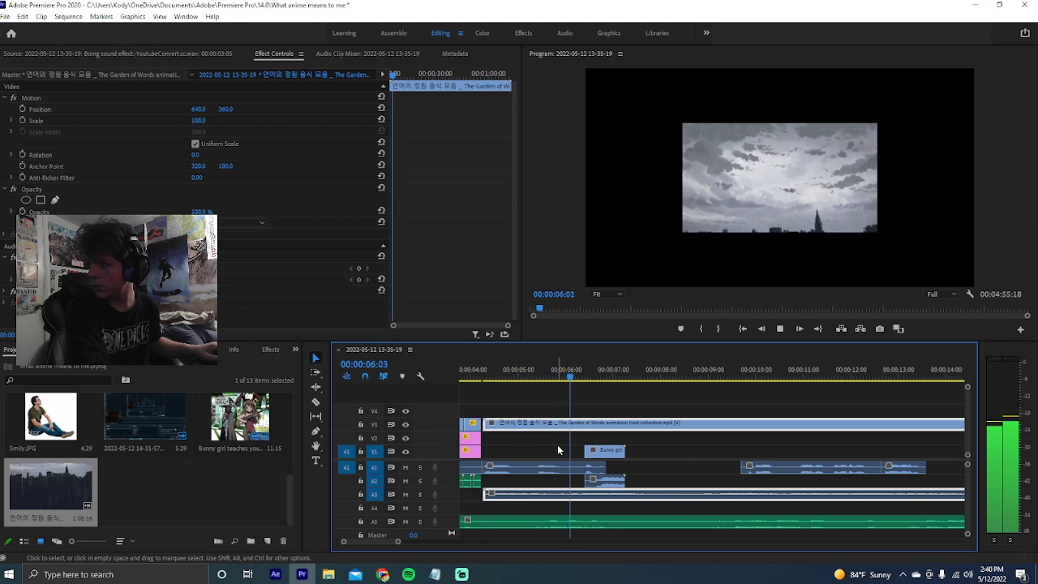
key(space)
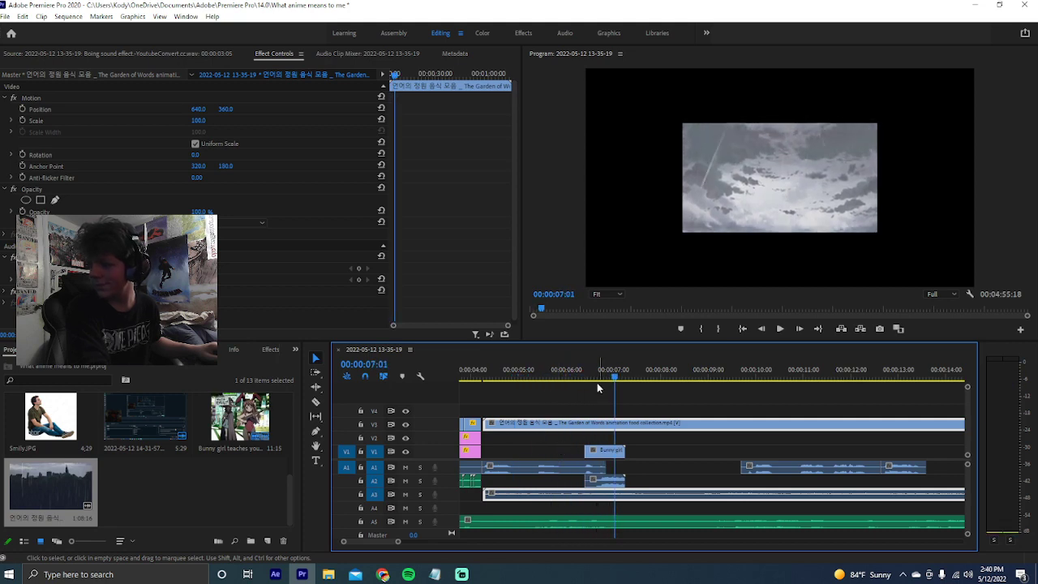
scroll(518, 405, up, 1)
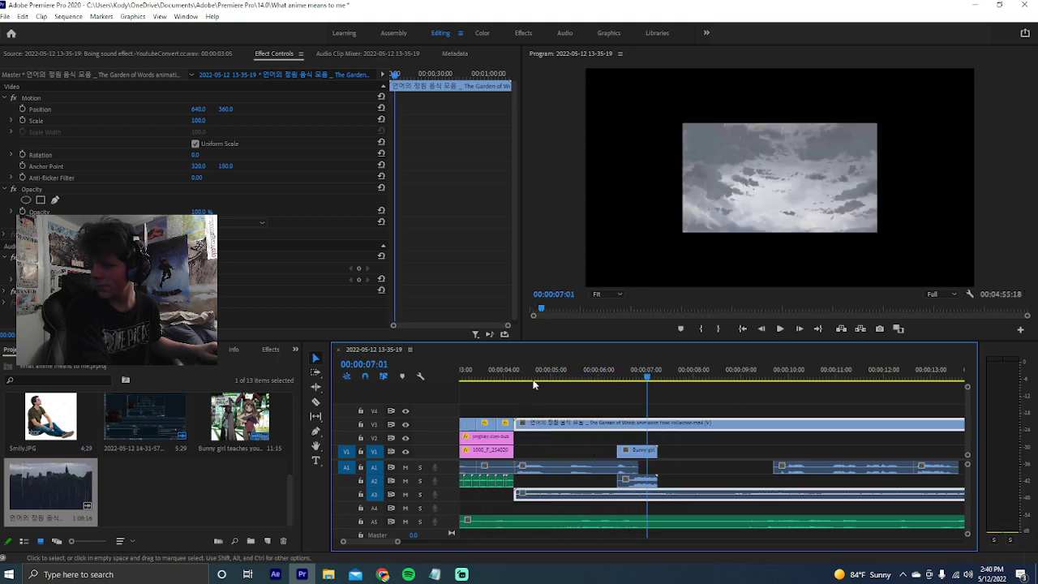
click(515, 379)
drag(516, 381, 813, 381)
scroll(659, 382, down, 5)
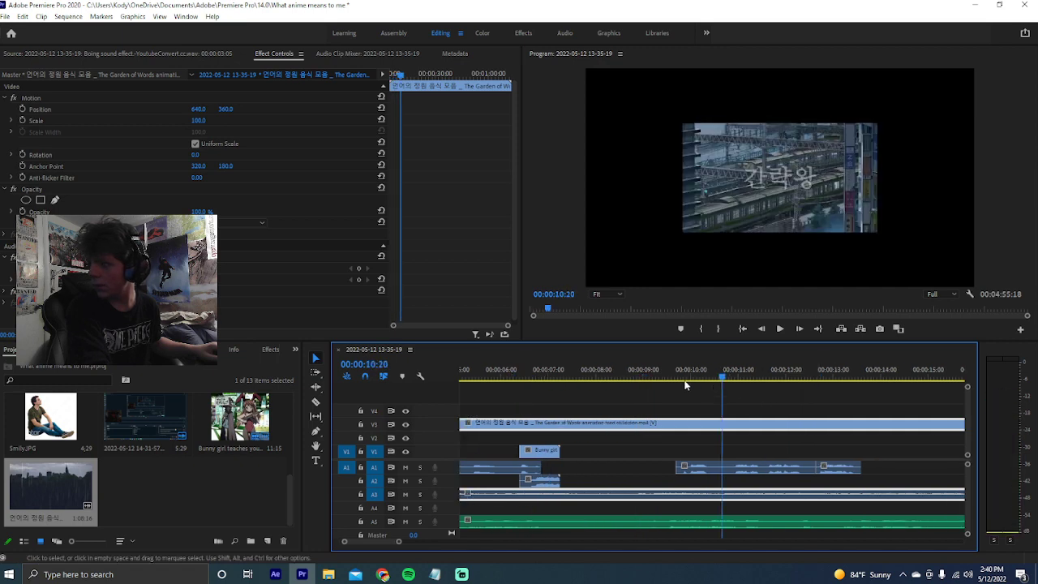
drag(659, 383, 830, 381)
scroll(702, 385, down, 5)
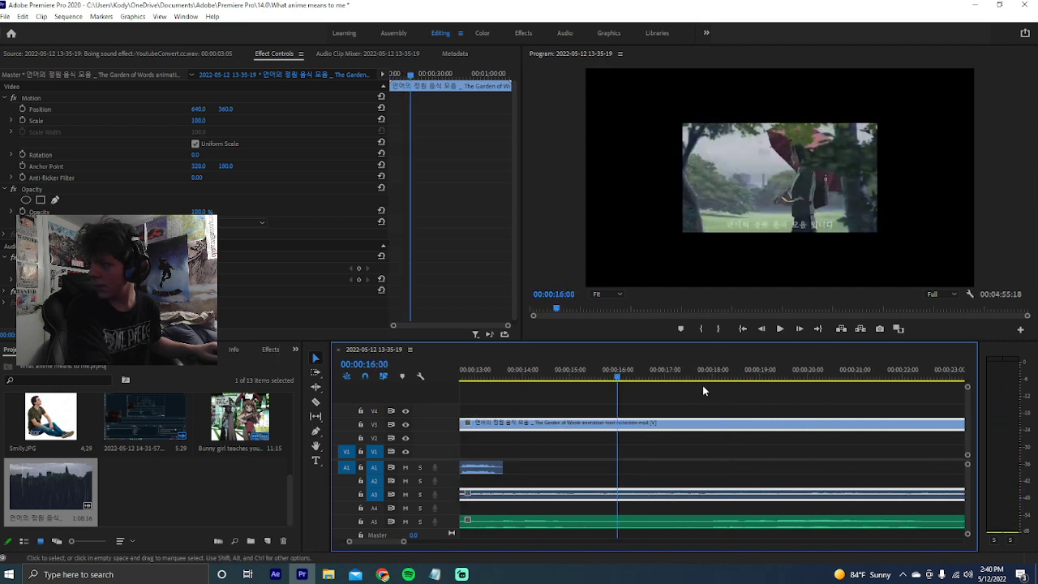
drag(638, 377, 851, 379)
scroll(637, 373, down, 5)
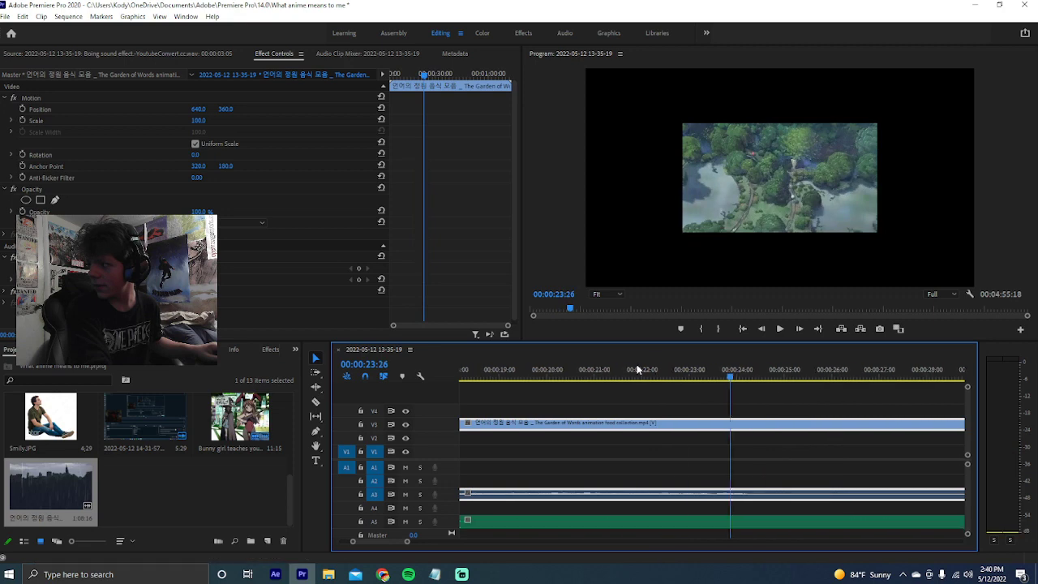
mouse_move(636, 369)
mouse_down()
mouse_move(625, 374)
mouse_move(816, 374)
mouse_move(617, 373)
mouse_move(718, 371)
mouse_move(656, 371)
mouse_up()
scroll(618, 373, down, 2)
key(c)
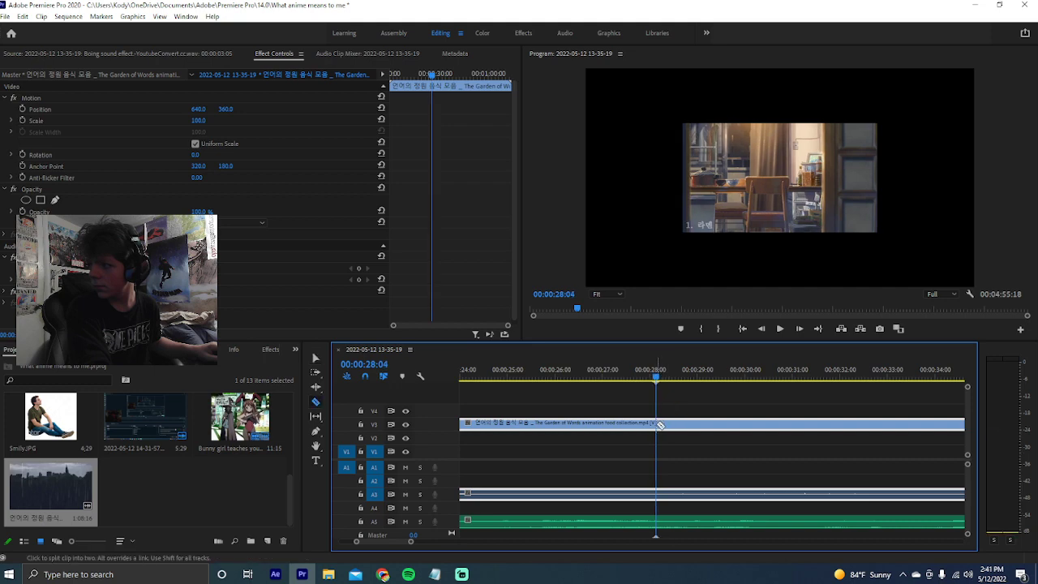
click(658, 424)
Try to remove the part of the clip before the cut and close the gap
key(v)
key(Up)
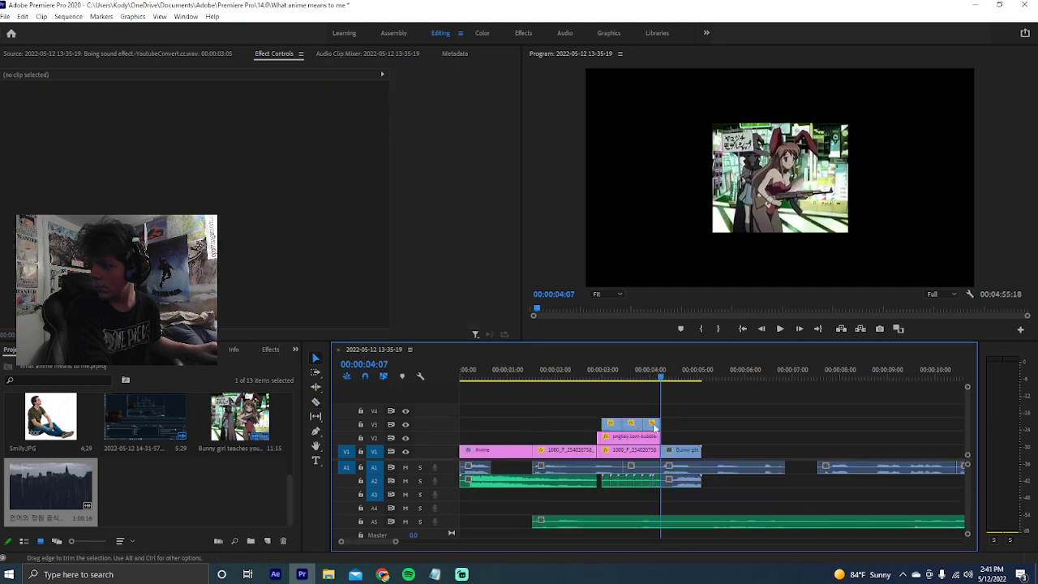
key(ctrl+z)
Recheck the footage up to 00:00:27:00 and delete the part of the clip before the cut at 00:00:28:04
scroll(683, 415, down, 10)
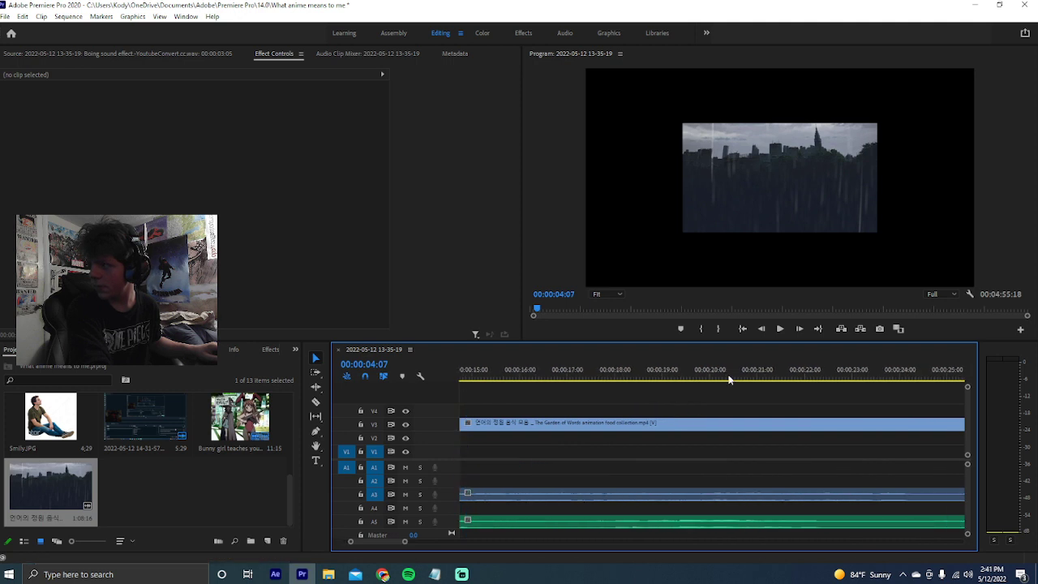
drag(728, 379, 901, 369)
scroll(751, 382, down, 5)
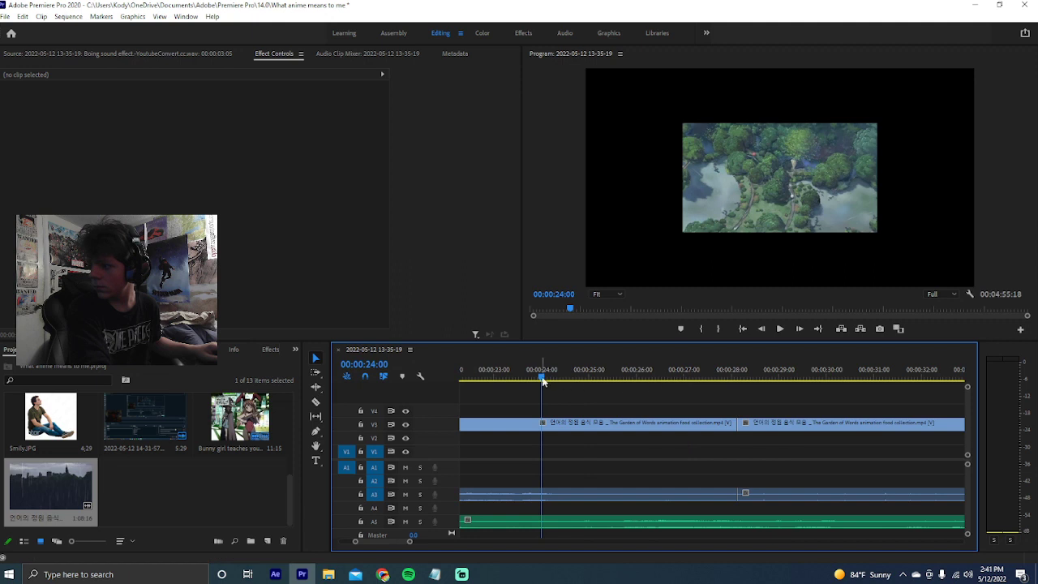
drag(542, 381, 685, 378)
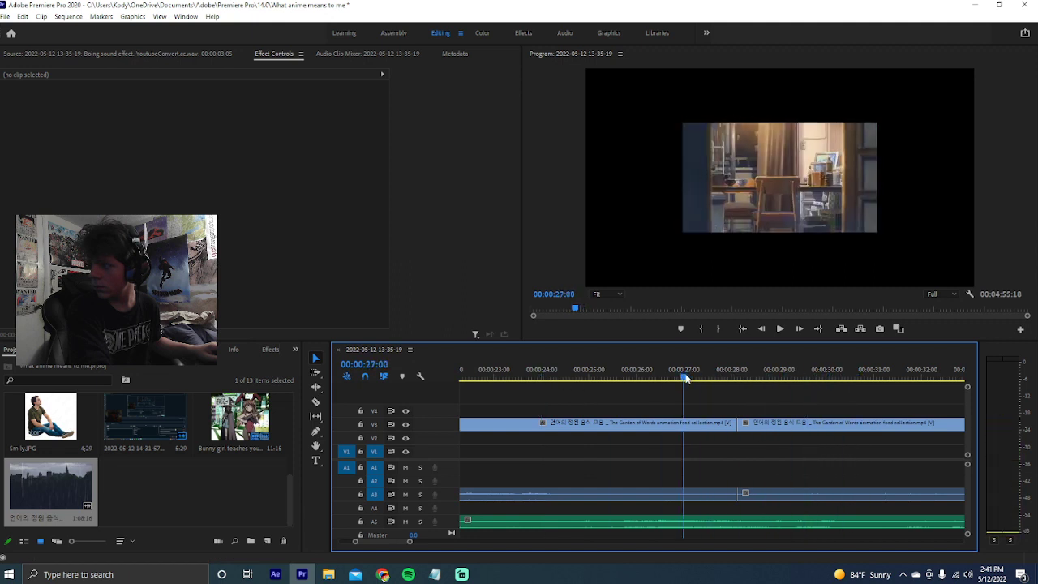
key(ctrl+z)
key(ctrl+z)
key(ctrl+z)
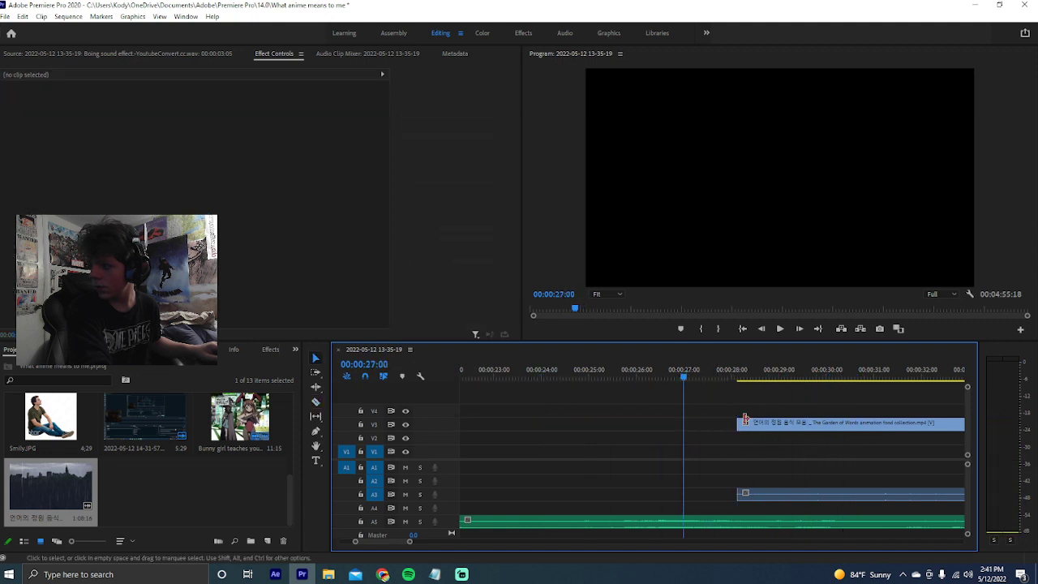
Try to ripple delete the empty gap before the remaining clip on V3, and undo it
key(ctrl+z)
key(ctrl+z)
key(ctrl+z)
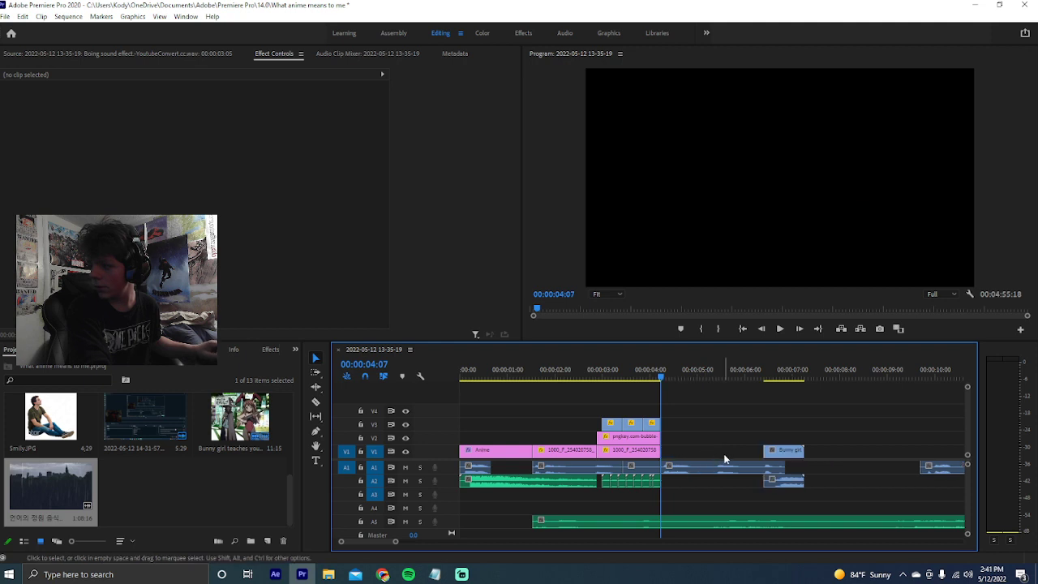
key(ctrl+z)
key(ctrl+z)
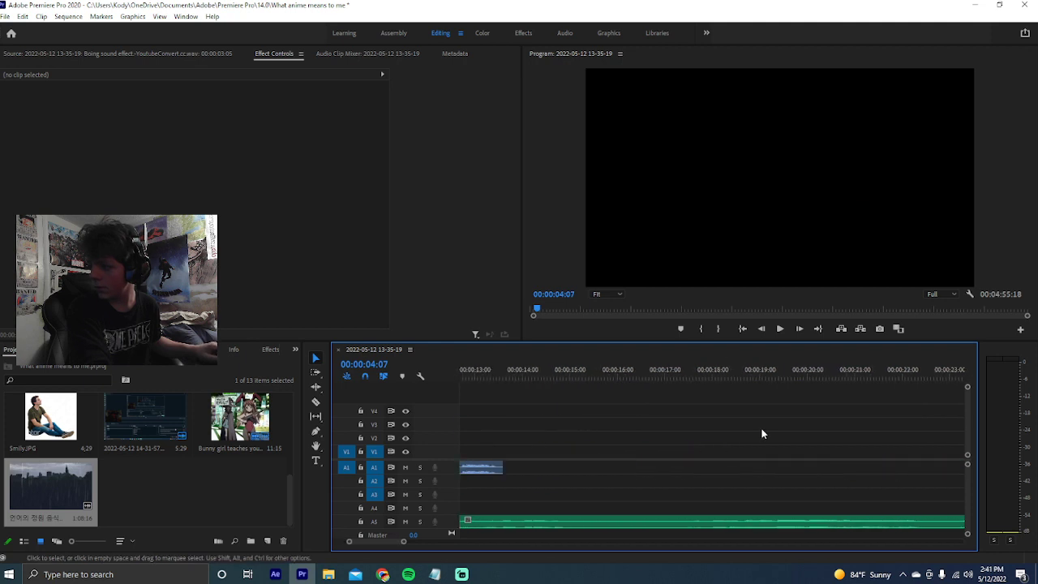
right_click(826, 428)
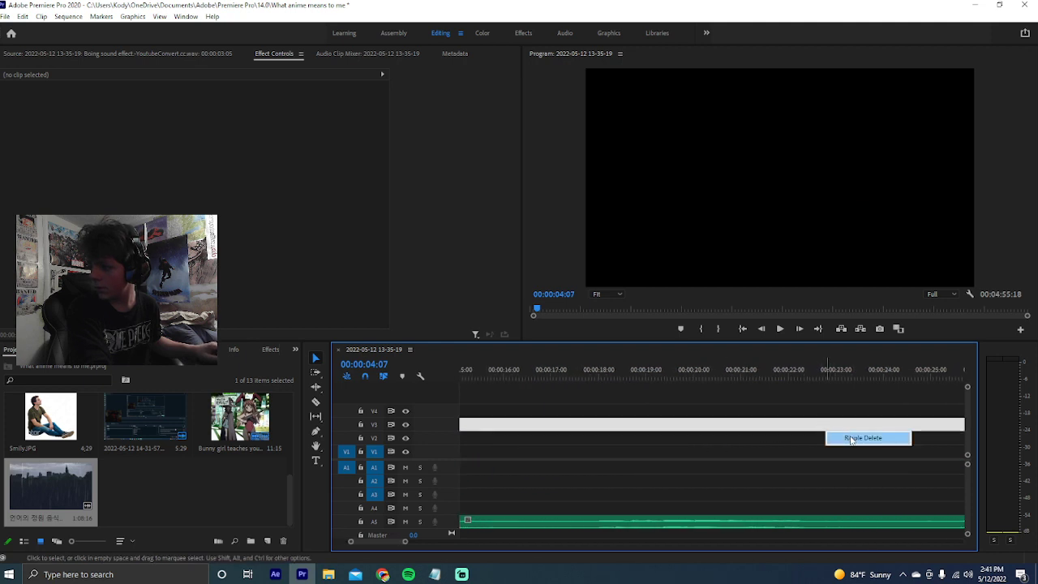
key(ctrl+z)
key(ctrl+z)
key(ctrl+z)
key(ctrl+z)
key(ctrl+z)
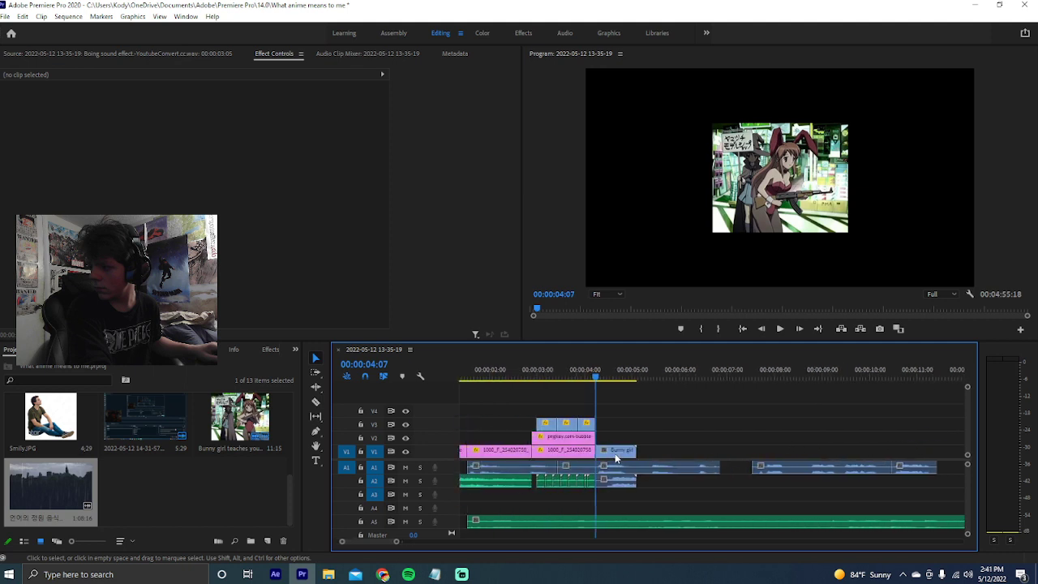
drag(397, 542, 618, 540)
key(ctrl+z)
key(ctrl+z)
key(ctrl+z)
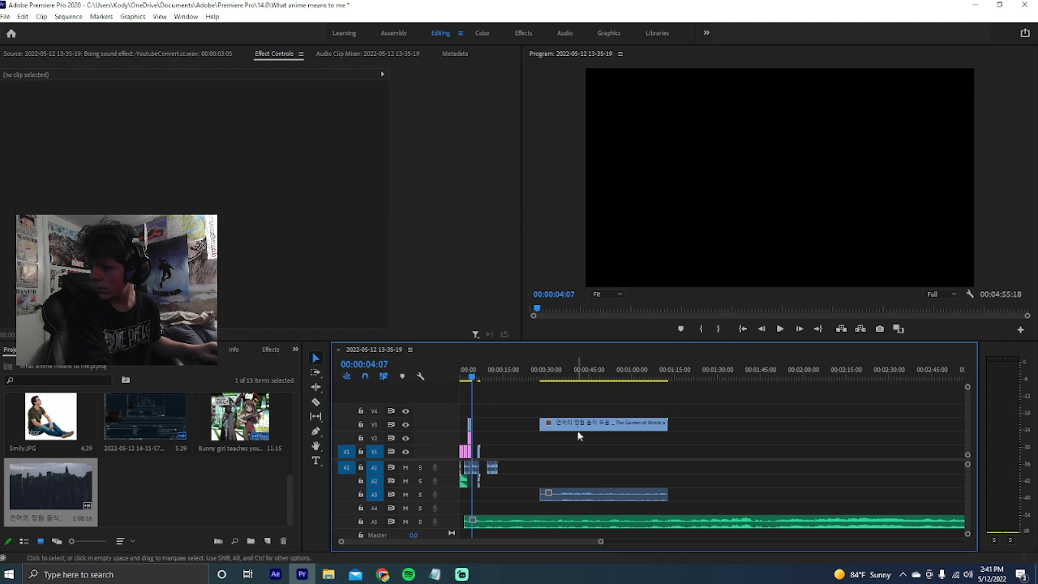
Move the remaining Garden of Words clip to start at 00:00:04:07 and play it back from there
drag(578, 436, 512, 431)
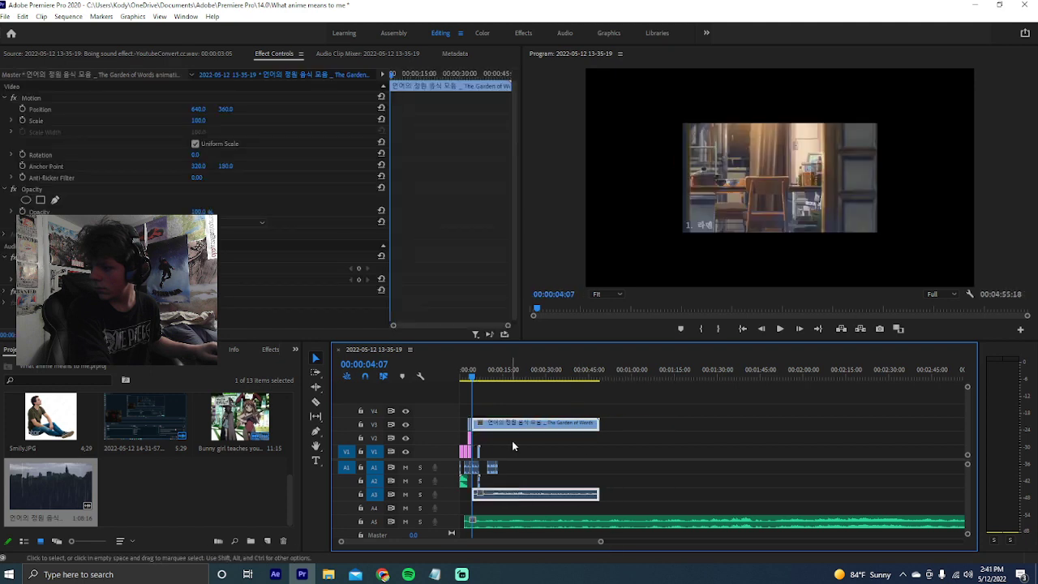
drag(605, 542, 389, 541)
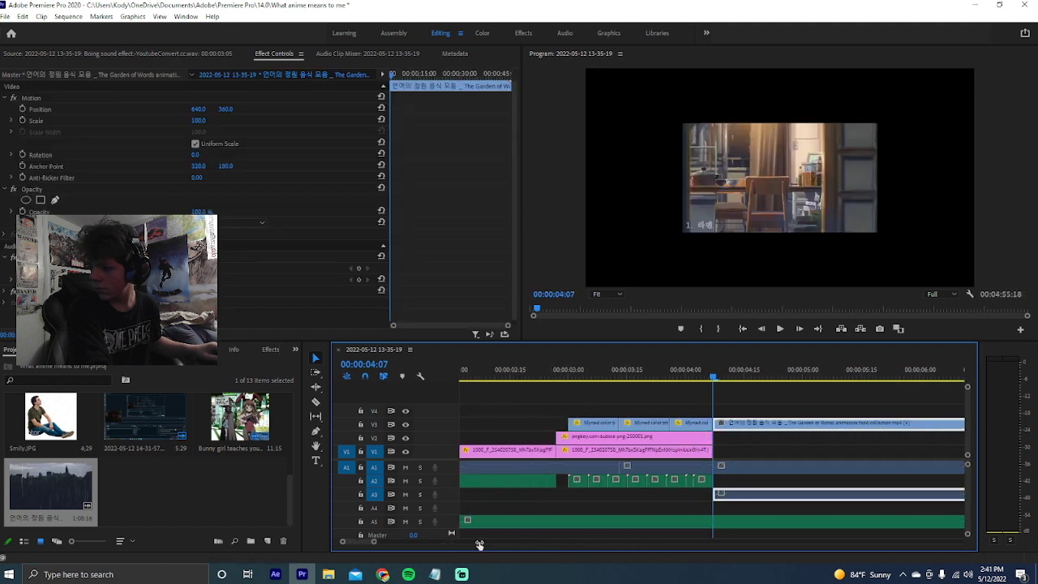
key(space)
scroll(606, 468, down, 3)
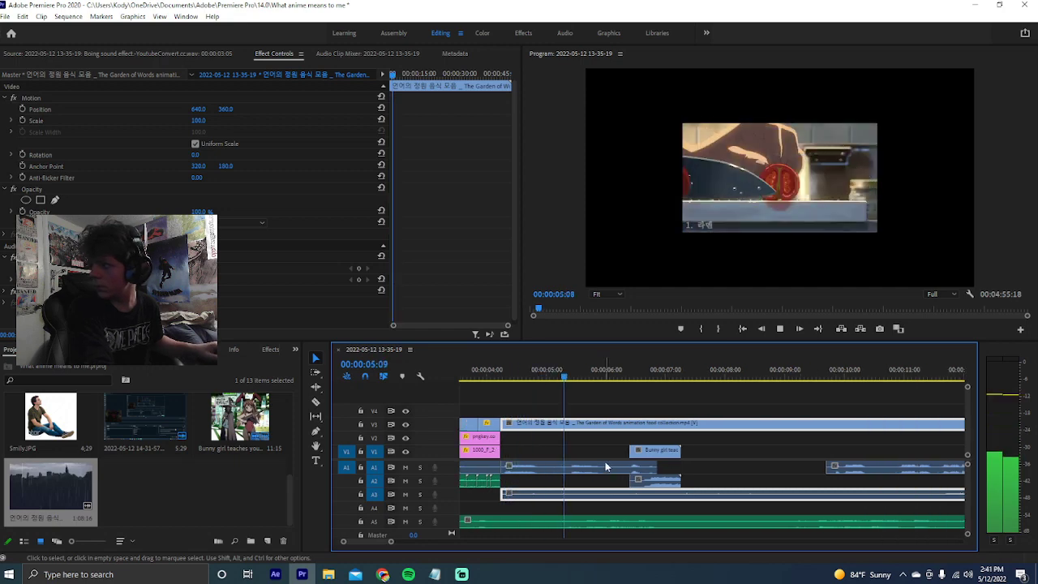
key(space)
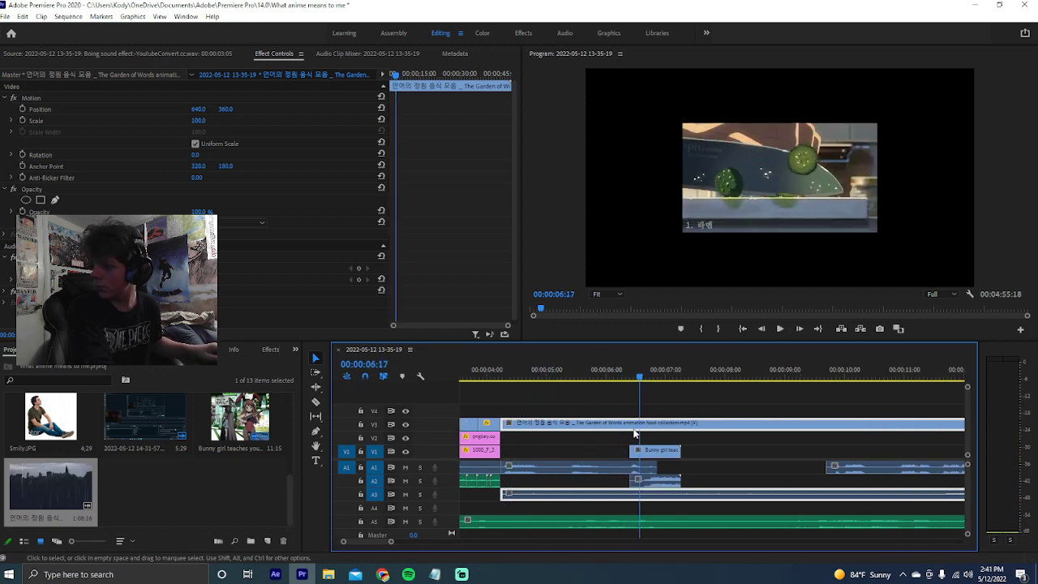
Cut off the clip's opening frames before 00:00:04:14 and move the rest back against the preceding V3 clip
drag(491, 378, 515, 379)
click(510, 425)
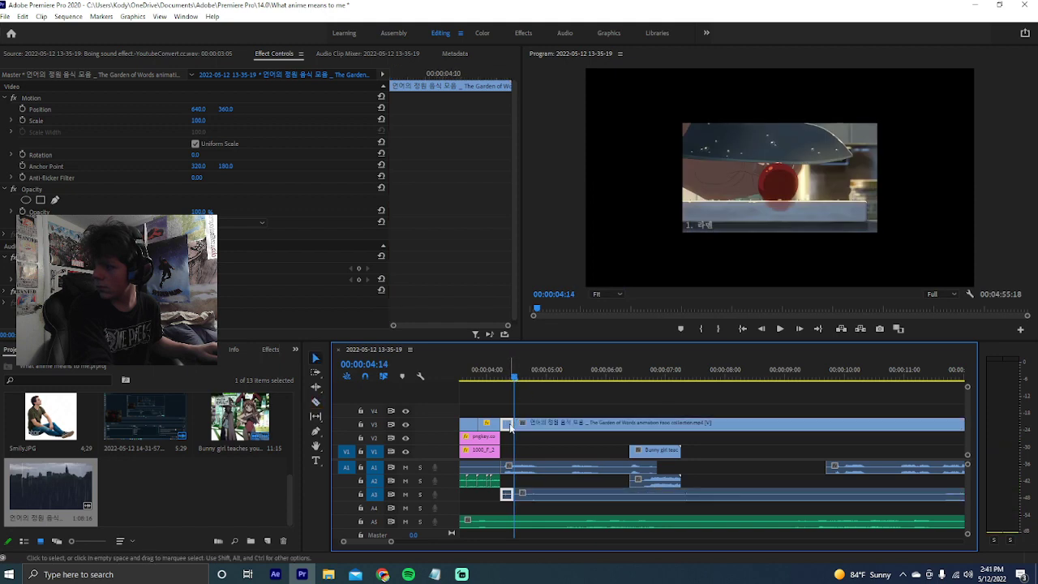
key(Delete)
drag(523, 423, 507, 424)
Scrub through the food preparation footage and split the Garden of Words clip shortly before 00:00:06:00
click(501, 376)
drag(503, 375, 884, 379)
key(c)
click(594, 422)
Split the clip at the sandwich shot at 00:00:14:07 and delete the section between the two cuts
scroll(731, 399, down, 5)
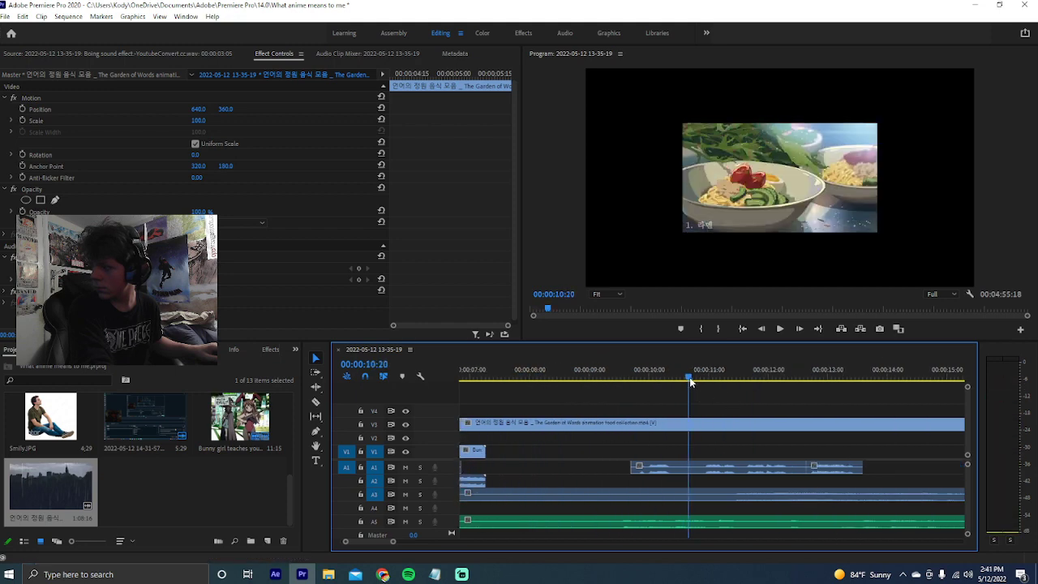
drag(688, 378, 900, 378)
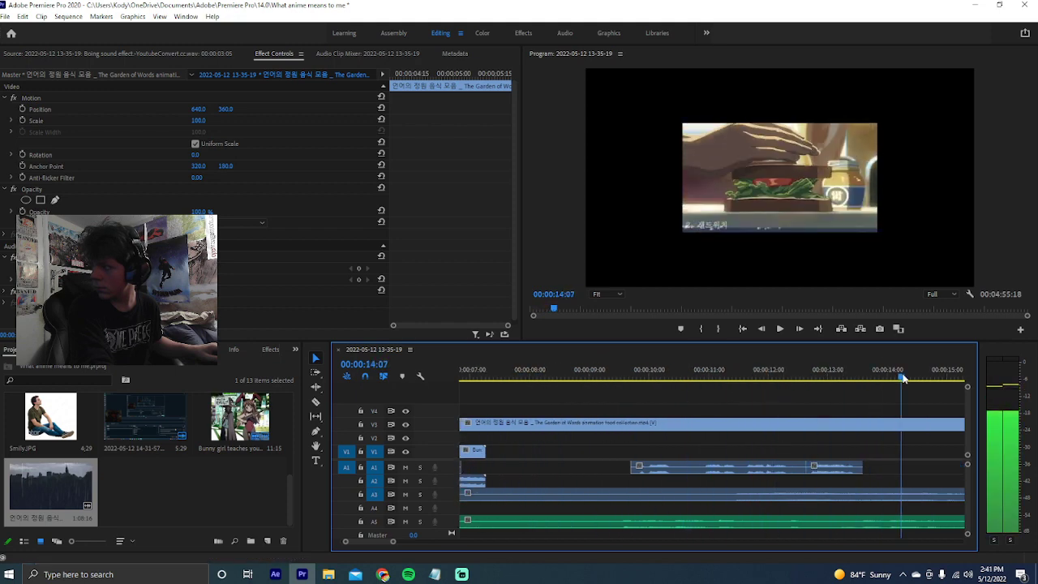
scroll(754, 426, down, 3)
key(c)
click(787, 421)
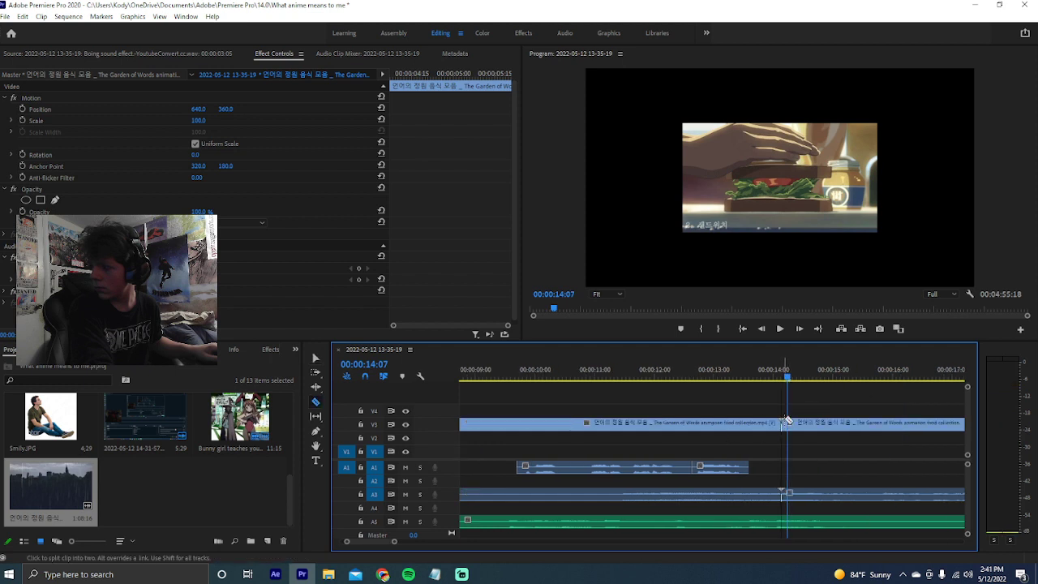
click(758, 426)
key(Delete)
scroll(681, 424, up, 5)
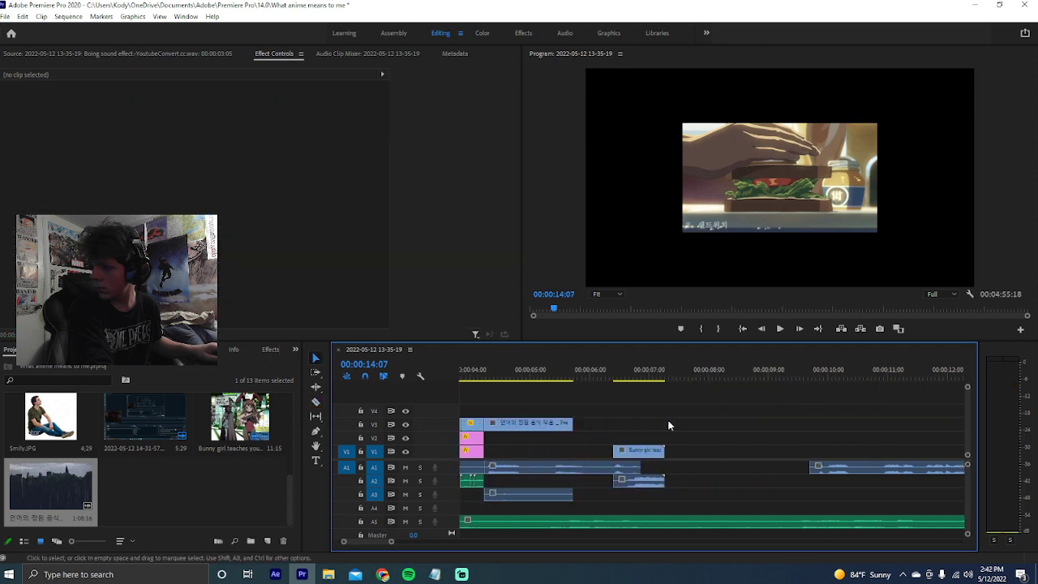
Move the sandwich section directly behind the first food shot on V3 and play back the transition
scroll(684, 425, down, 3)
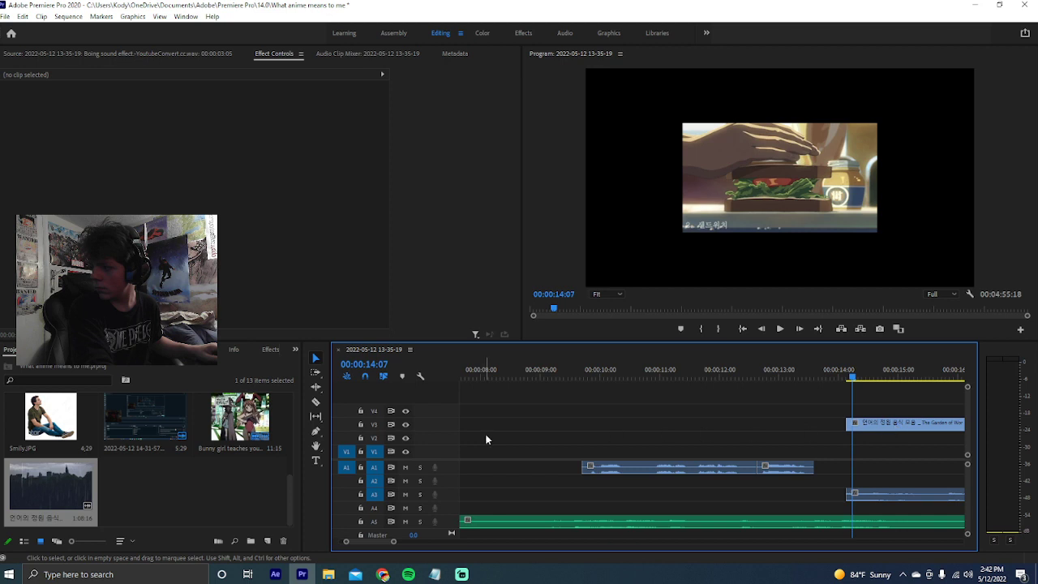
drag(898, 427, 606, 424)
scroll(584, 405, up, 1)
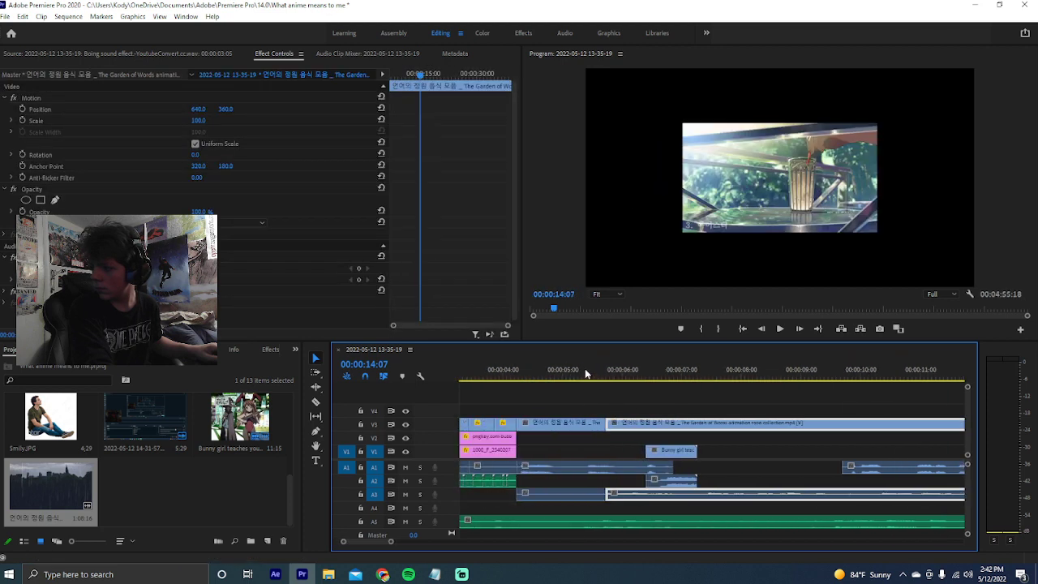
click(572, 375)
mouse_move(572, 376)
mouse_down()
mouse_move(493, 375)
mouse_move(562, 377)
mouse_up()
key(space)
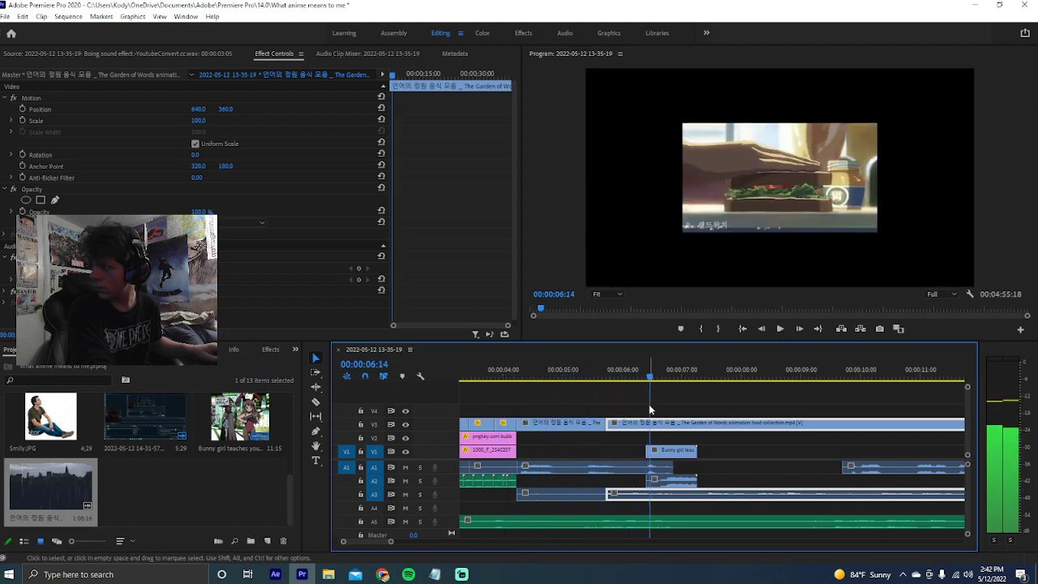
Split the sandwich clip on V3 at 00:00:06:09 and delete the footage after the cut
key(space)
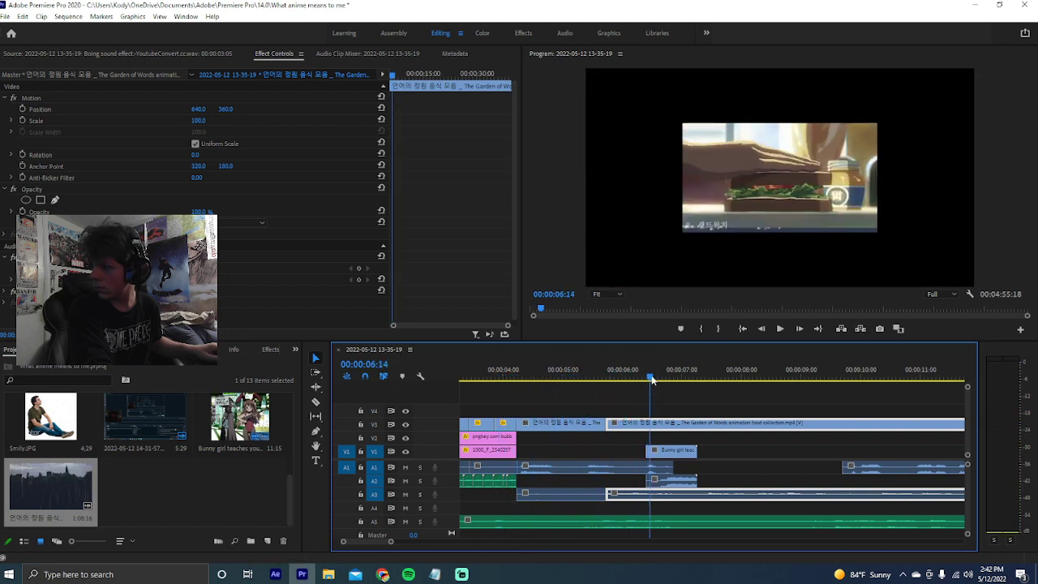
mouse_move(651, 379)
mouse_down()
mouse_move(625, 379)
mouse_move(642, 378)
mouse_up()
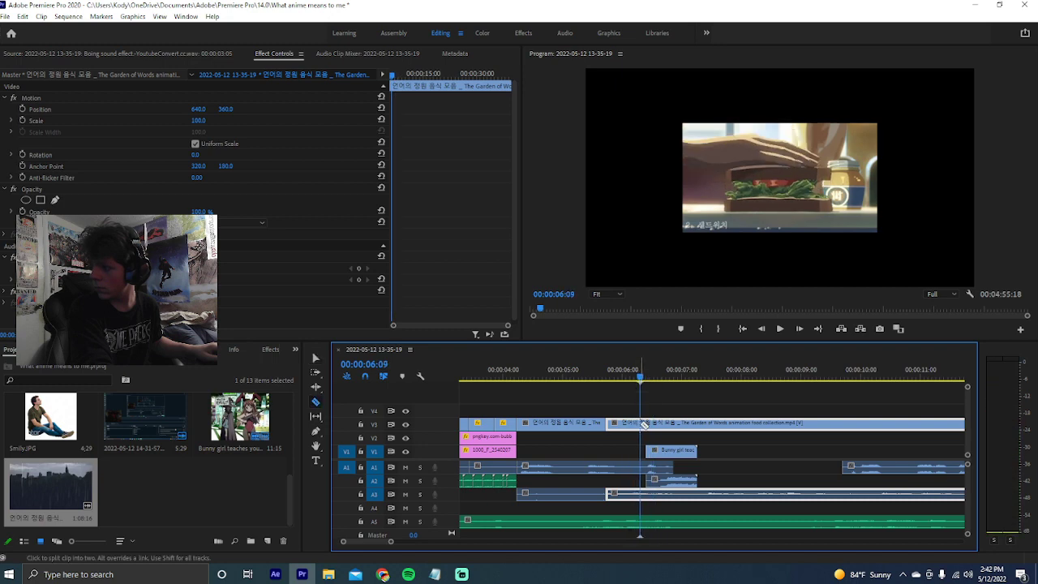
key(ctrl+k)
click(655, 429)
key(Delete)
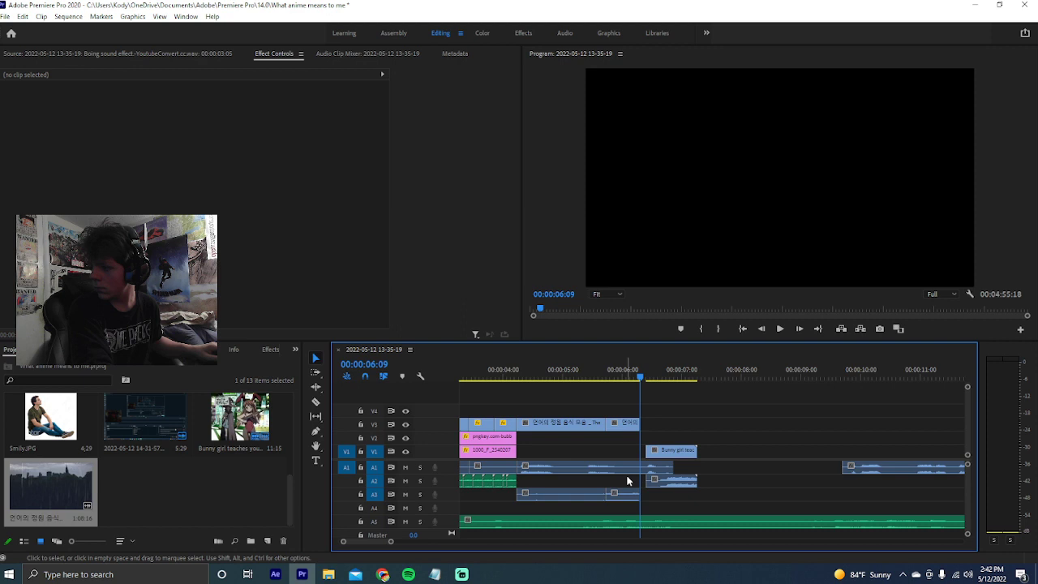
Unlink the two Garden of Words clips from their audio and remove both audio pieces from A3
click(562, 502)
click(571, 460)
drag(632, 393, 567, 498)
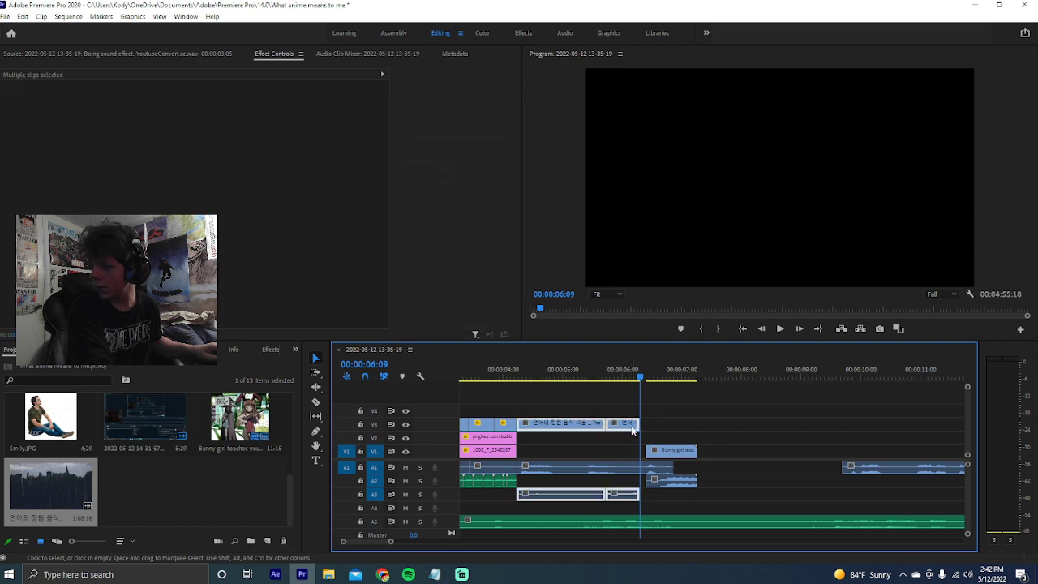
right_click(626, 495)
click(663, 210)
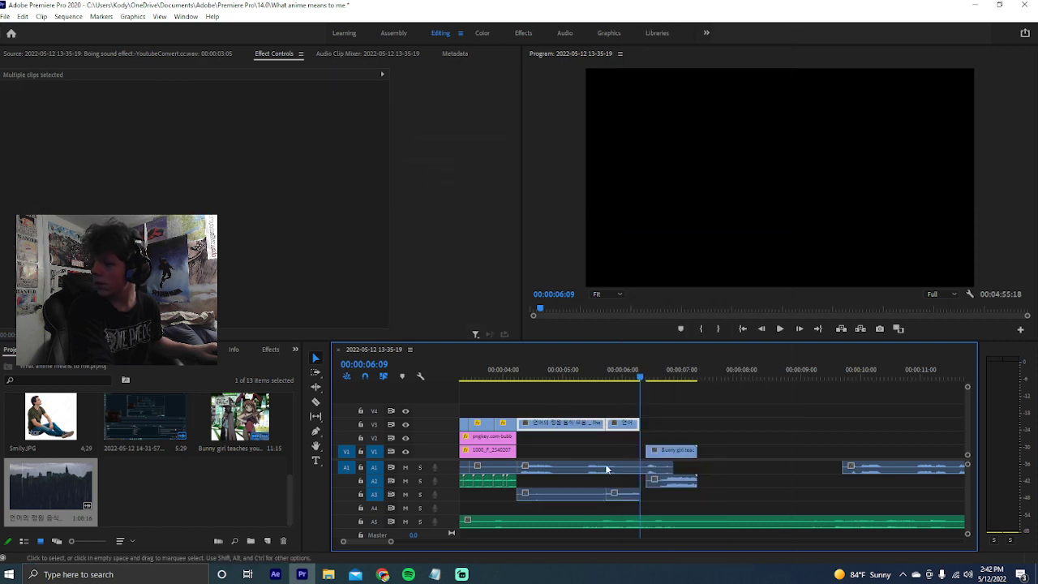
click(569, 495)
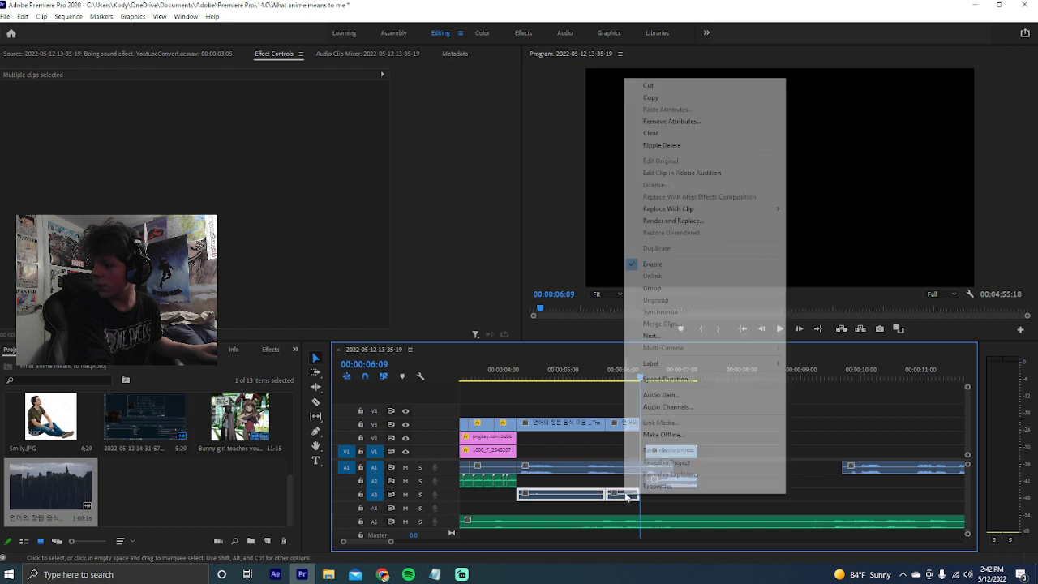
right_click(626, 494)
click(648, 86)
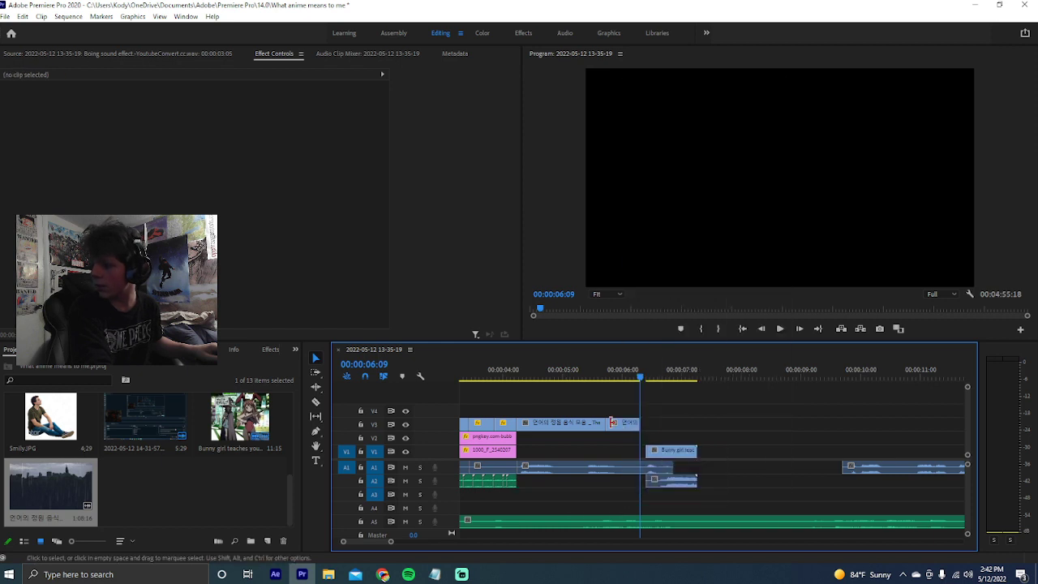
Move both Garden of Words video clips from V3 down to V1 and play back the part that follows
drag(586, 431, 578, 451)
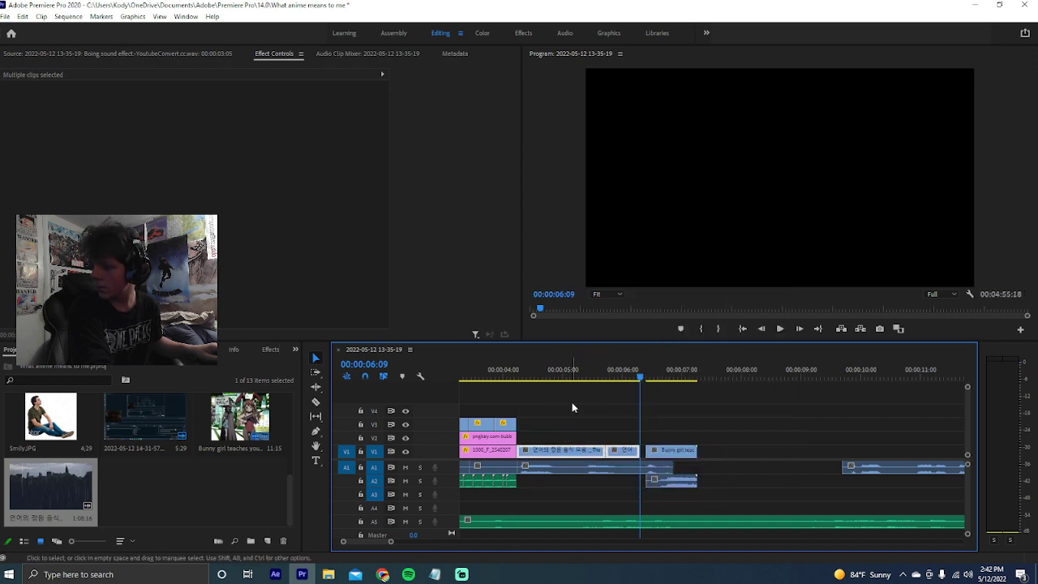
click(672, 452)
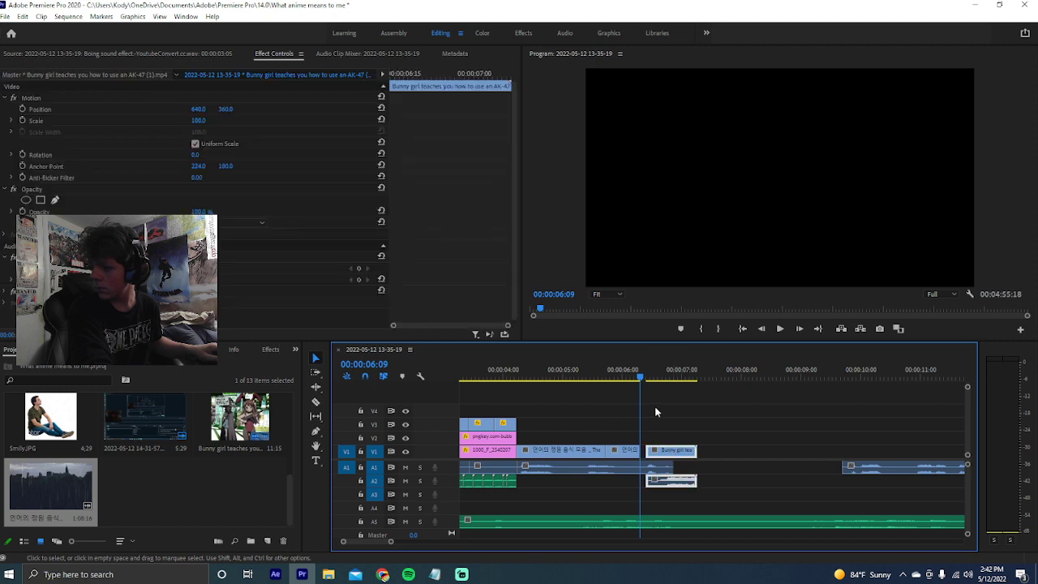
click(654, 406)
key(space)
key(space)
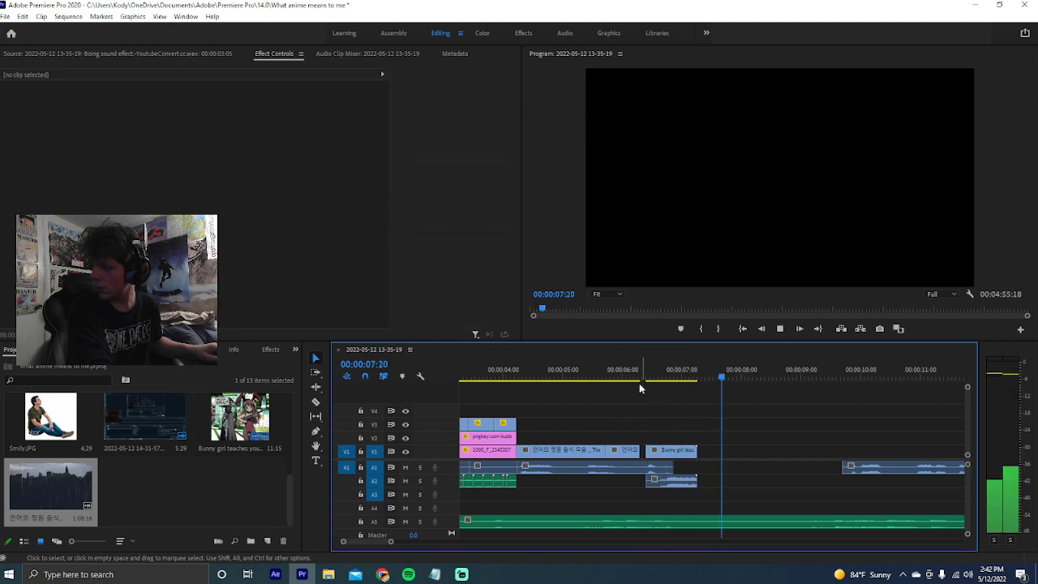
Park the playhead at 00:00:04:17 and set the first Garden of Words clip's Scale to 205 to fill the frame
drag(648, 377, 541, 381)
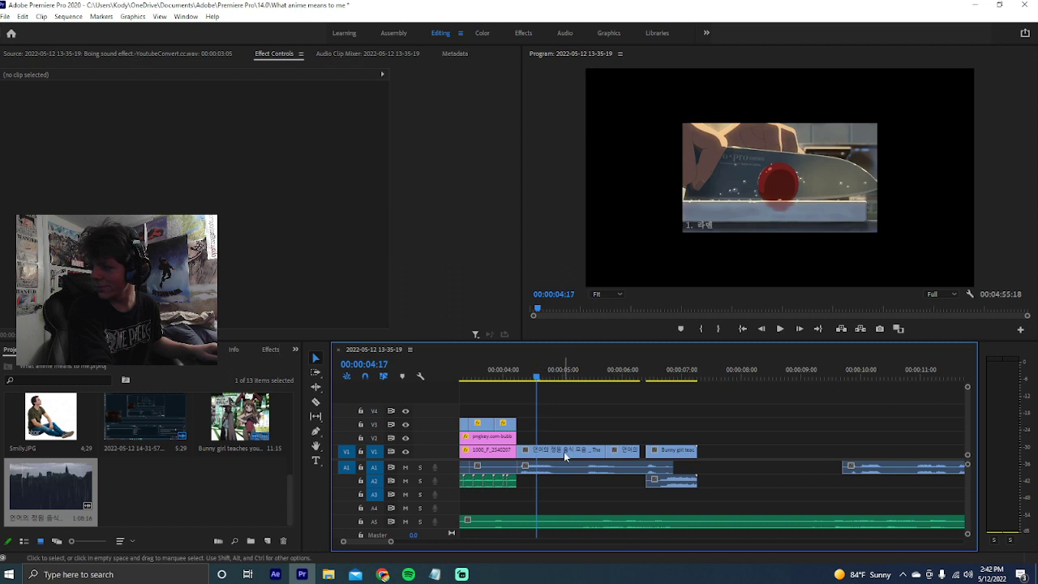
click(593, 451)
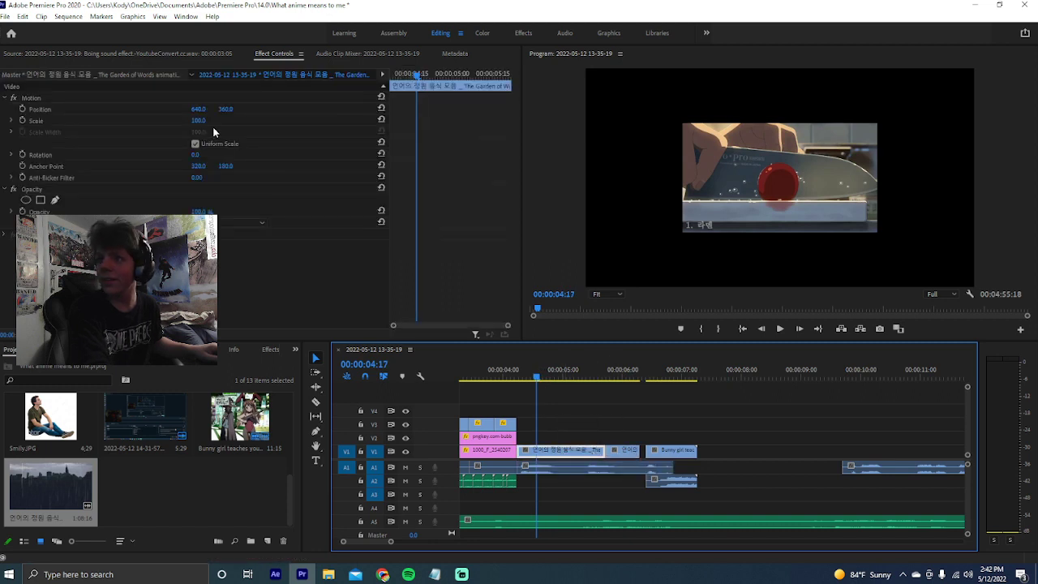
drag(198, 120, 282, 120)
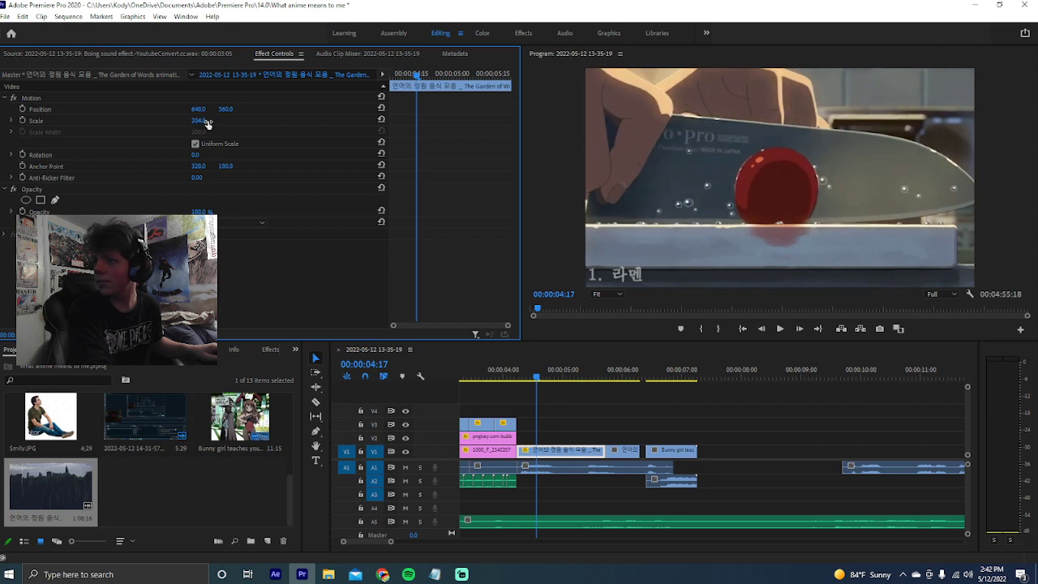
drag(282, 120, 282, 120)
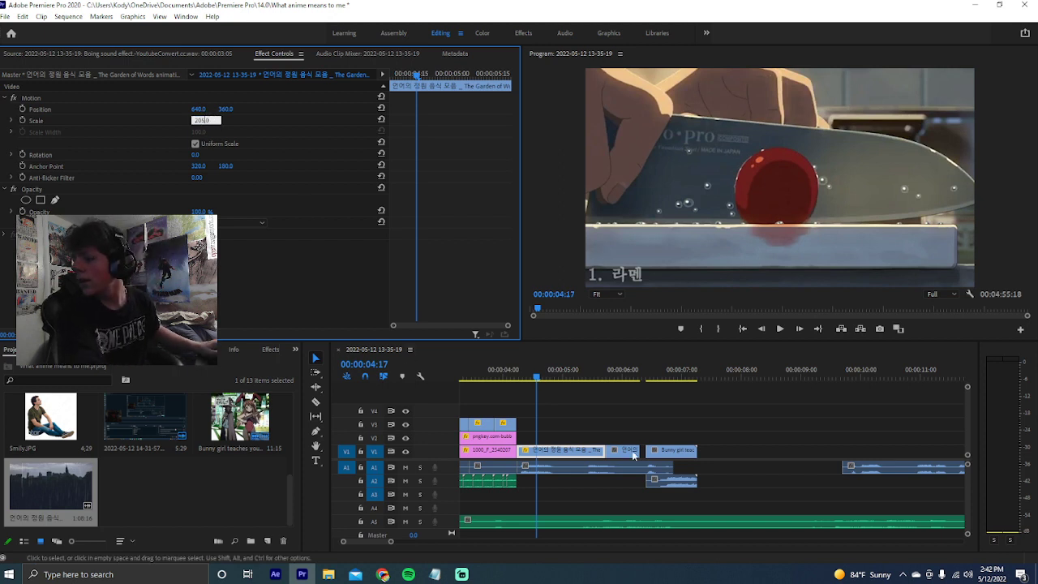
Set the Scale of the second Garden of Words clip, the sandwich shot, to 205
click(625, 454)
click(200, 119)
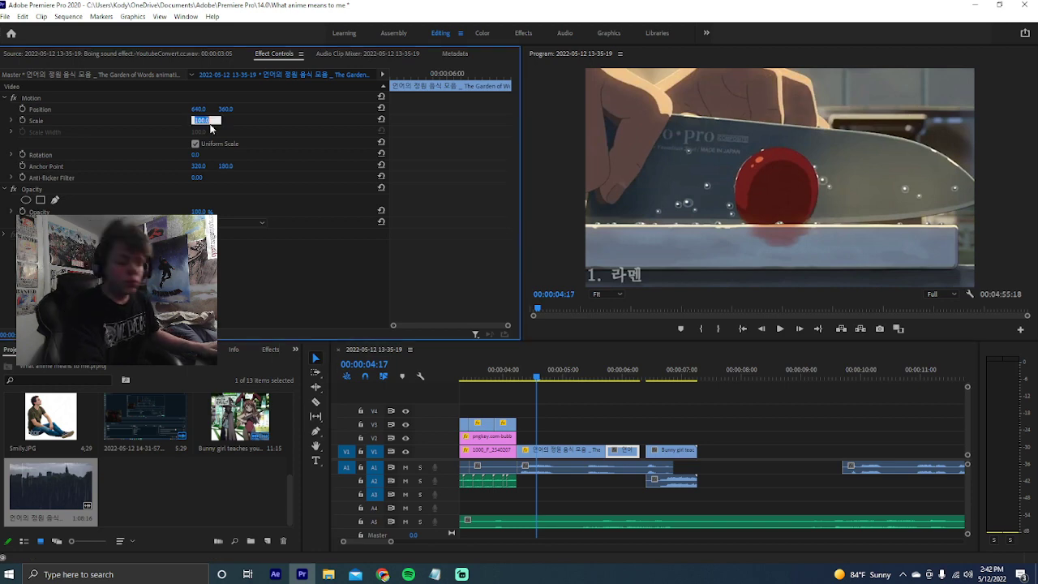
text(2-)
text(05)
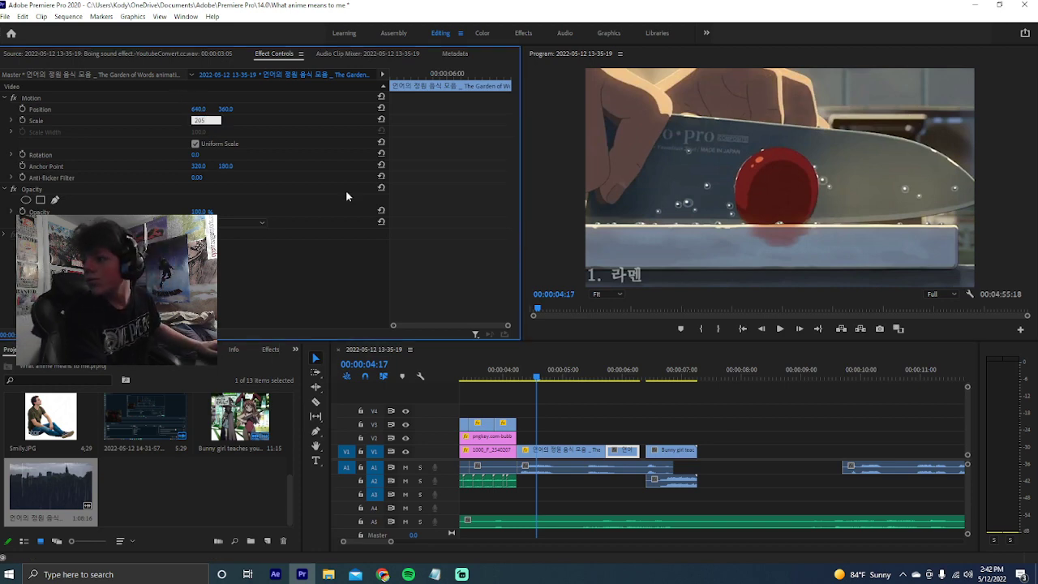
click(664, 407)
click(434, 574)
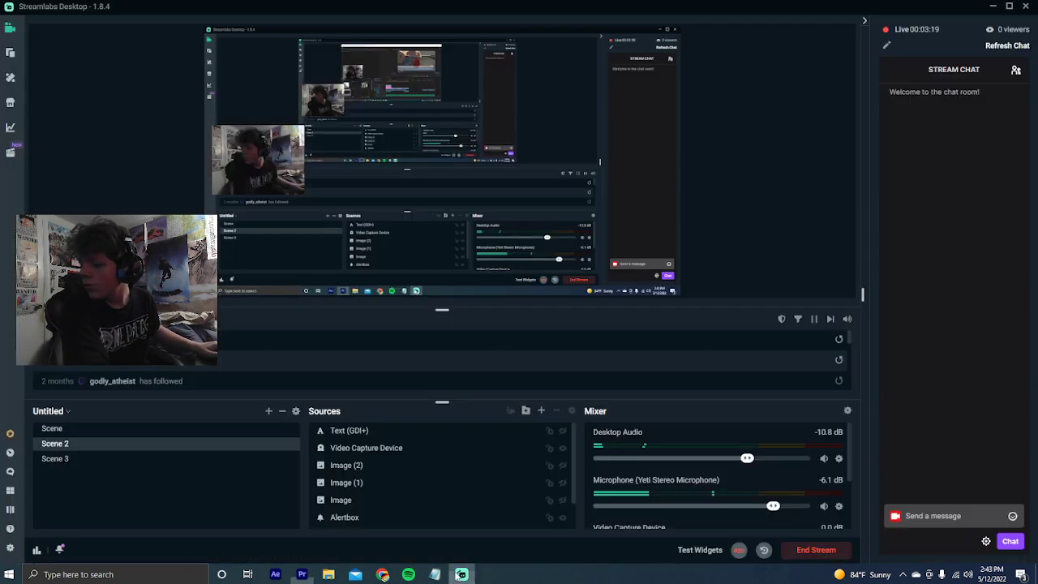
mouse_move(382, 575)
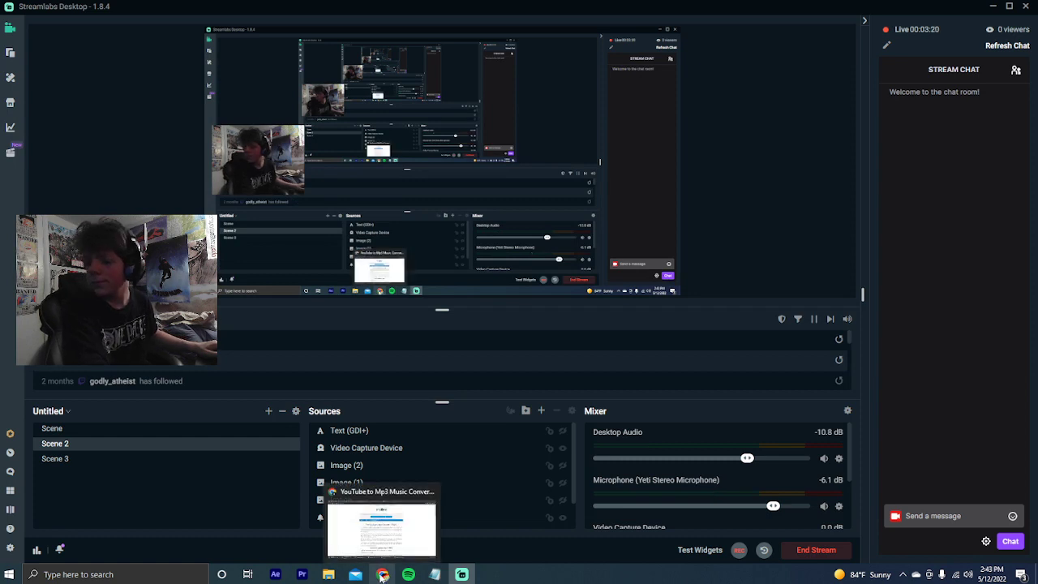
click(301, 574)
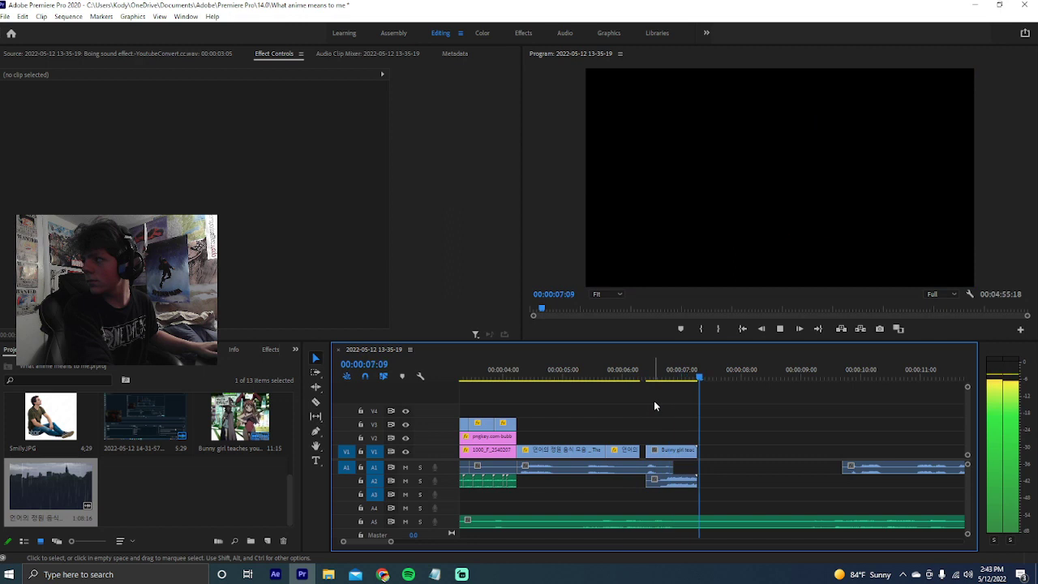
Return the playhead to the start of the sequence and check the voice-over script in the New Video Notepad file
key(space)
scroll(640, 430, down, 3)
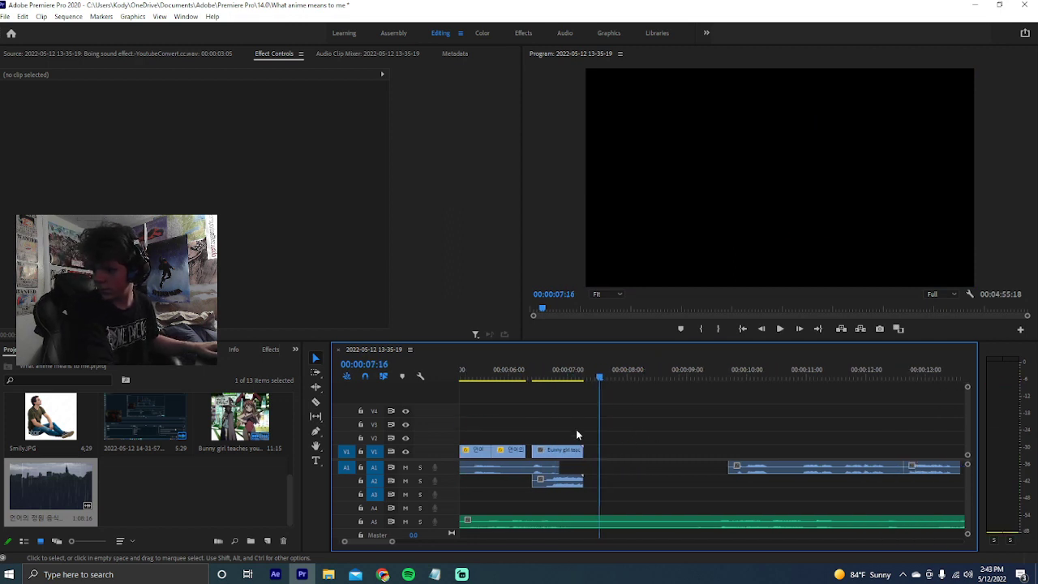
scroll(547, 389, up, 2)
drag(577, 376, 445, 379)
scroll(555, 403, up, 3)
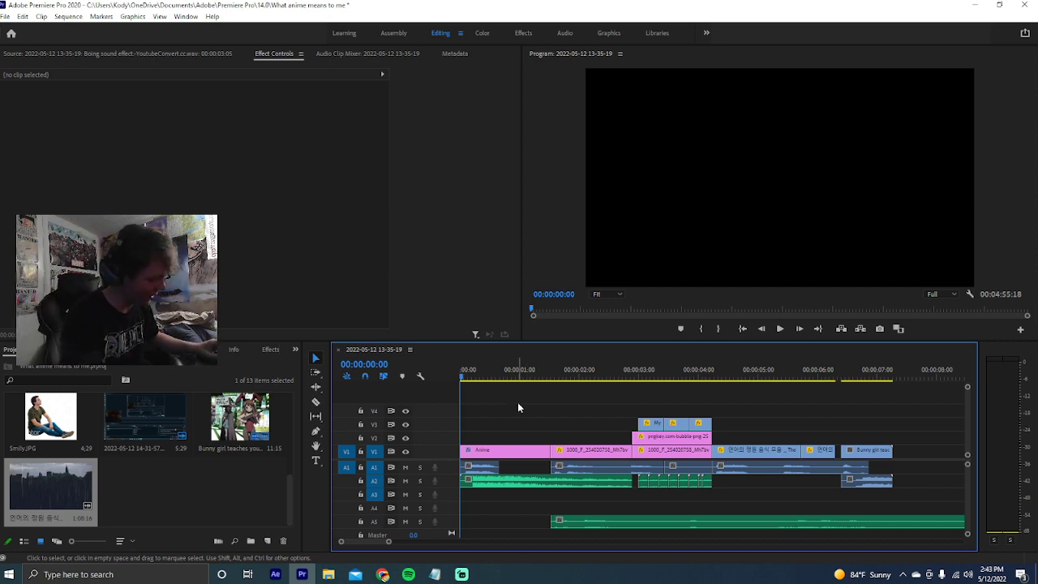
click(434, 574)
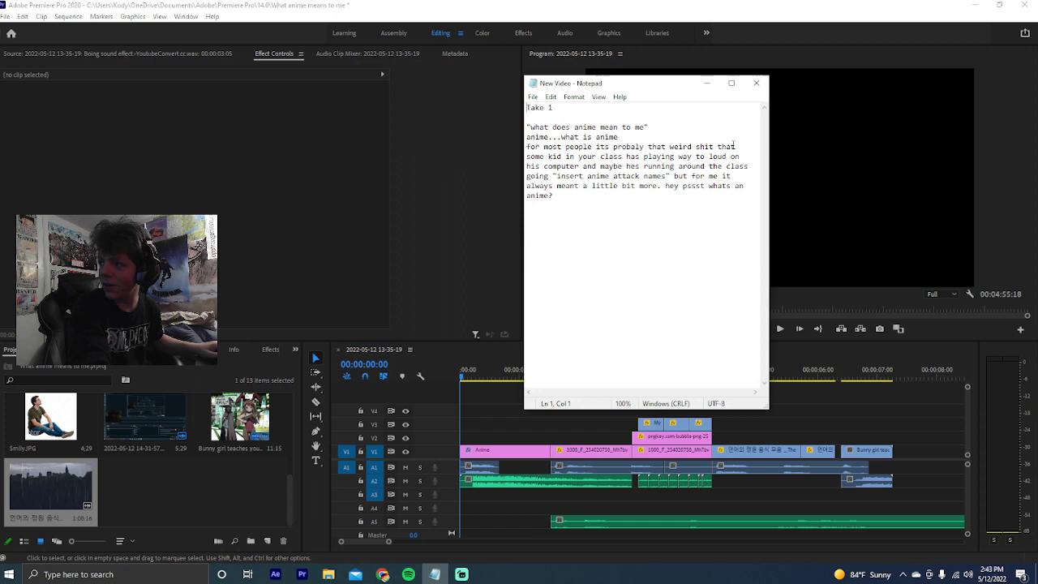
click(755, 82)
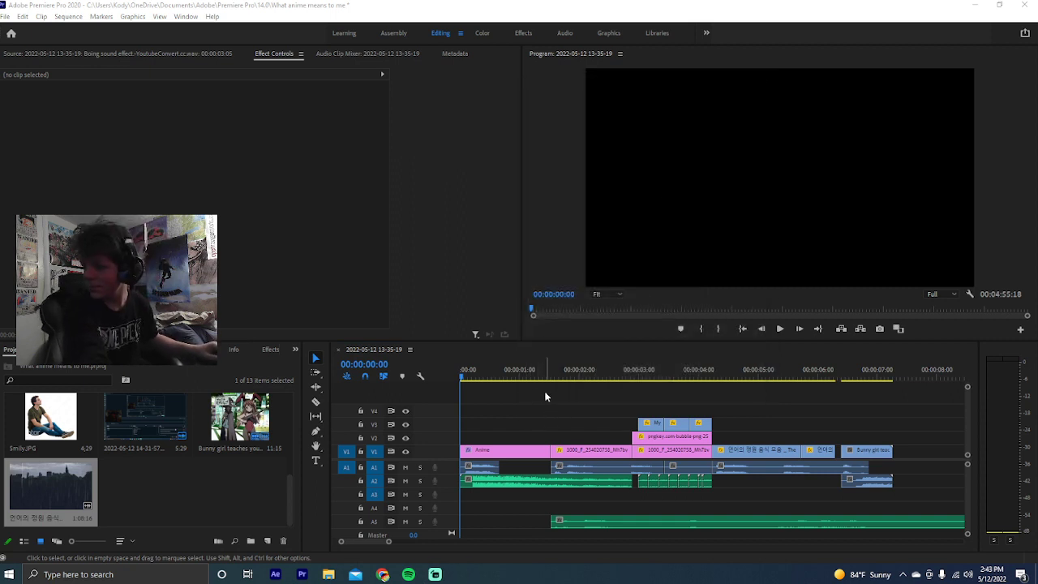
Play the sequence from 00:00:00:00 through the enlarged food shots and stop after the Bunny girl clip
click(577, 423)
key(space)
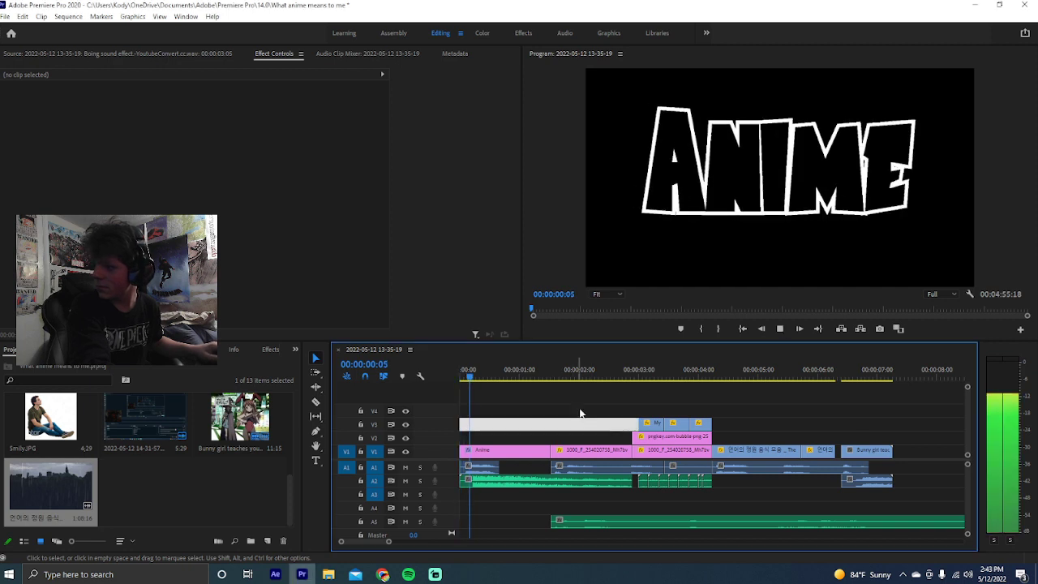
click(431, 294)
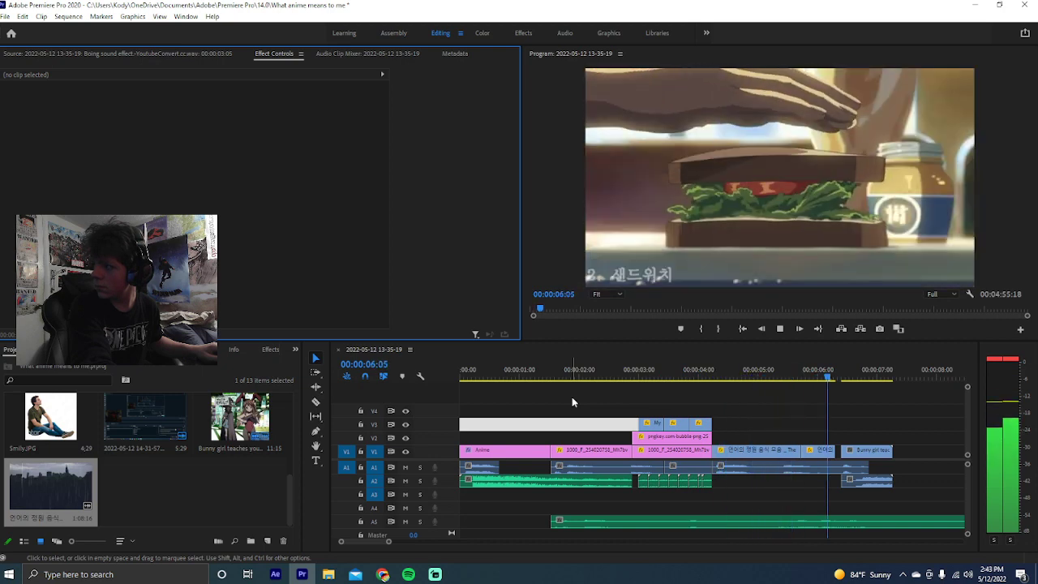
key(space)
scroll(572, 405, down, 4)
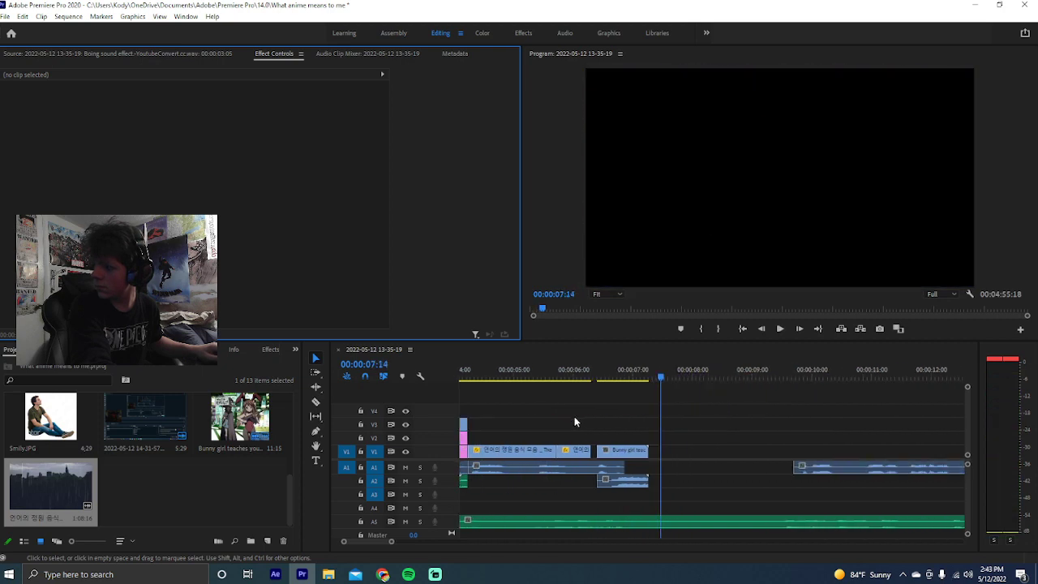
Shift the two later voice-over clips on A1 past 00:00:12:00 and place the playhead at 00:00:07:10 behind the Bunny girl clip
scroll(574, 421, down, 2)
key(space)
click(676, 373)
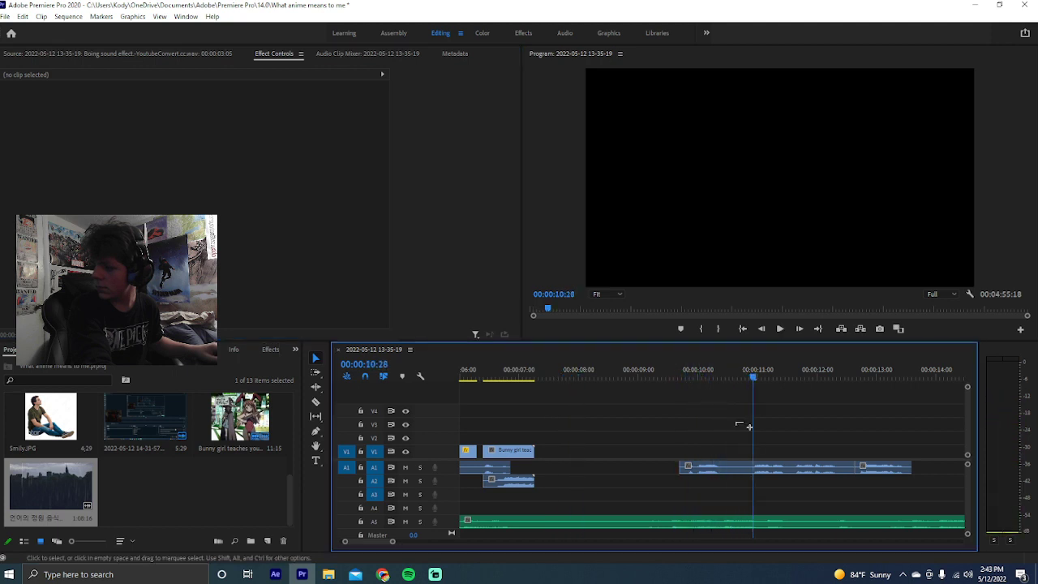
drag(743, 424, 882, 478)
drag(694, 471, 857, 470)
click(670, 439)
scroll(670, 438, up, 1)
scroll(670, 438, up, 2)
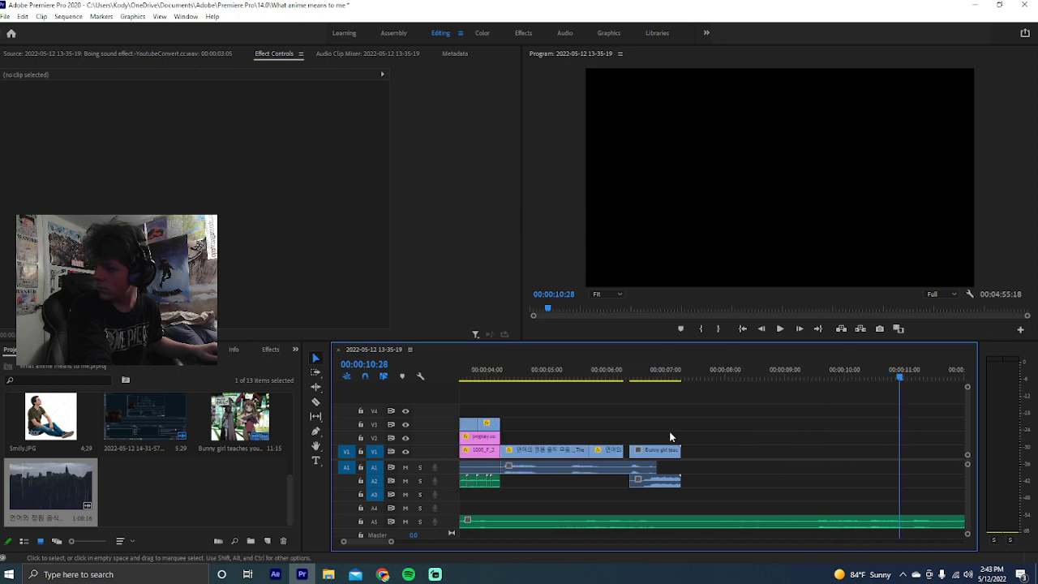
drag(648, 376, 686, 378)
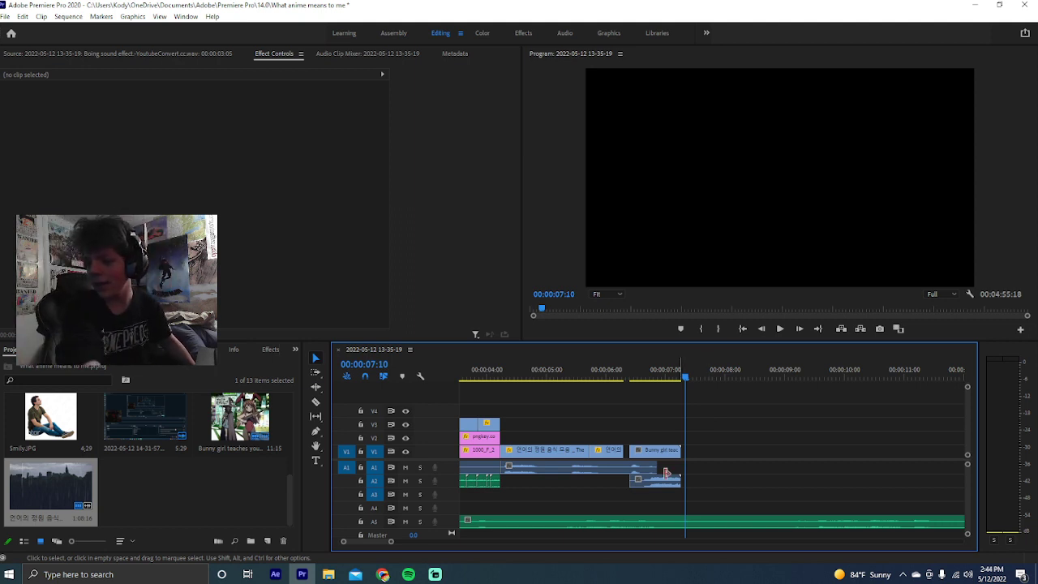
Switch to Chrome, search Google for "what is anime" in the new tab and examine the definition in the Anime summary
click(383, 573)
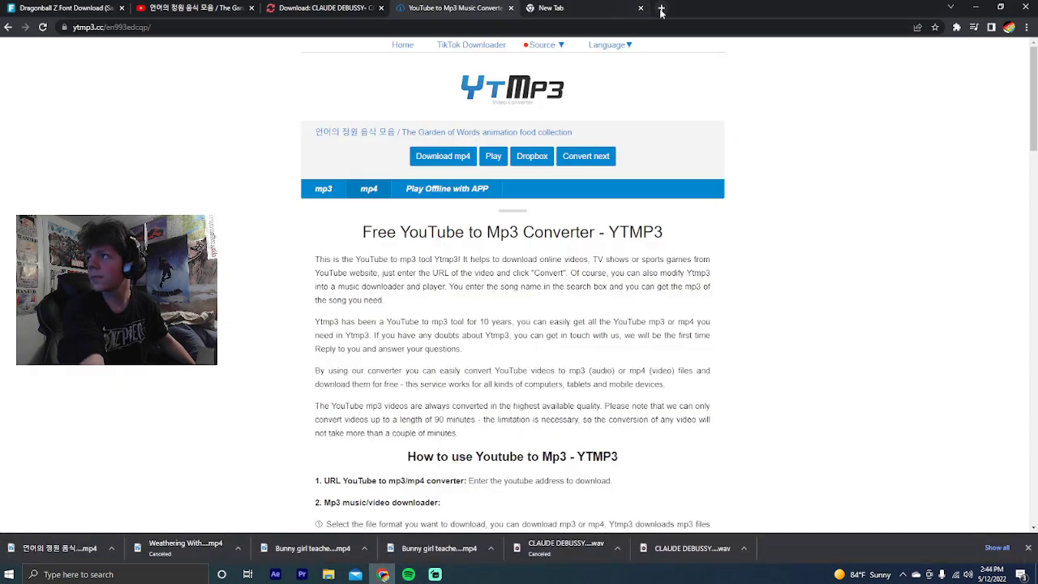
click(559, 8)
text(what)
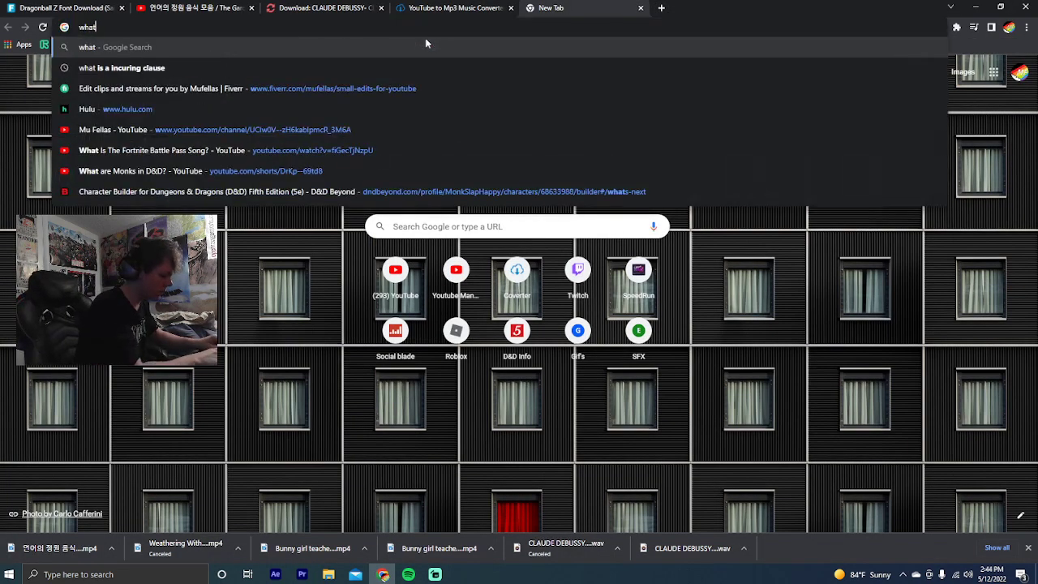
text( is anie)
key(Return)
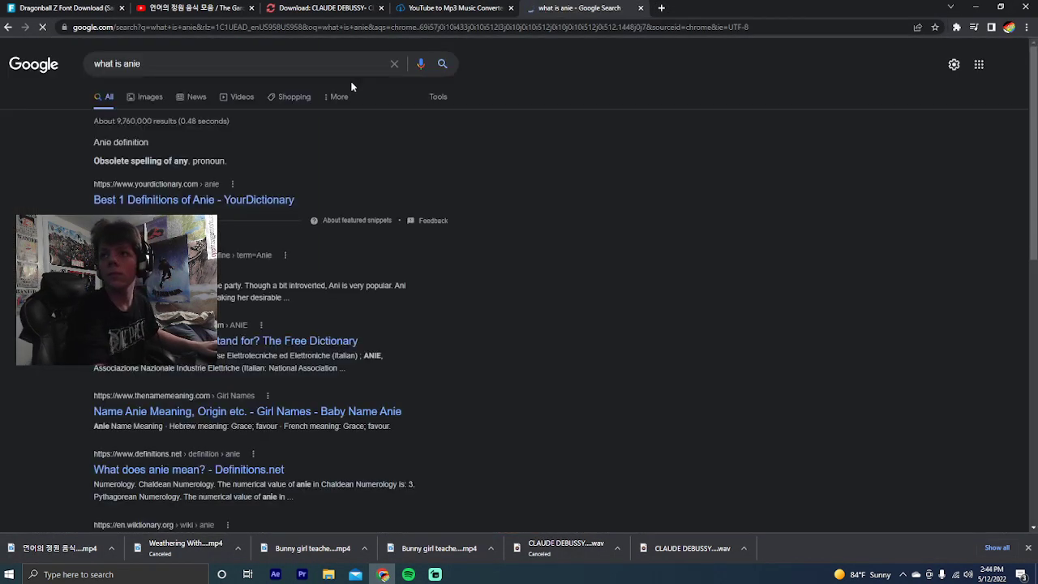
click(192, 67)
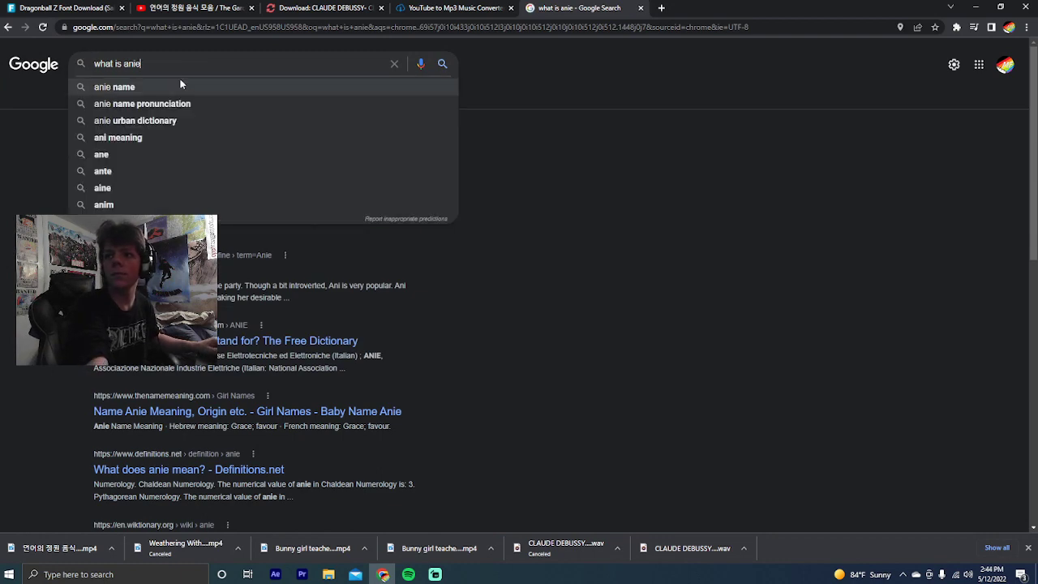
key(BackSpace)
text(me)
key(Return)
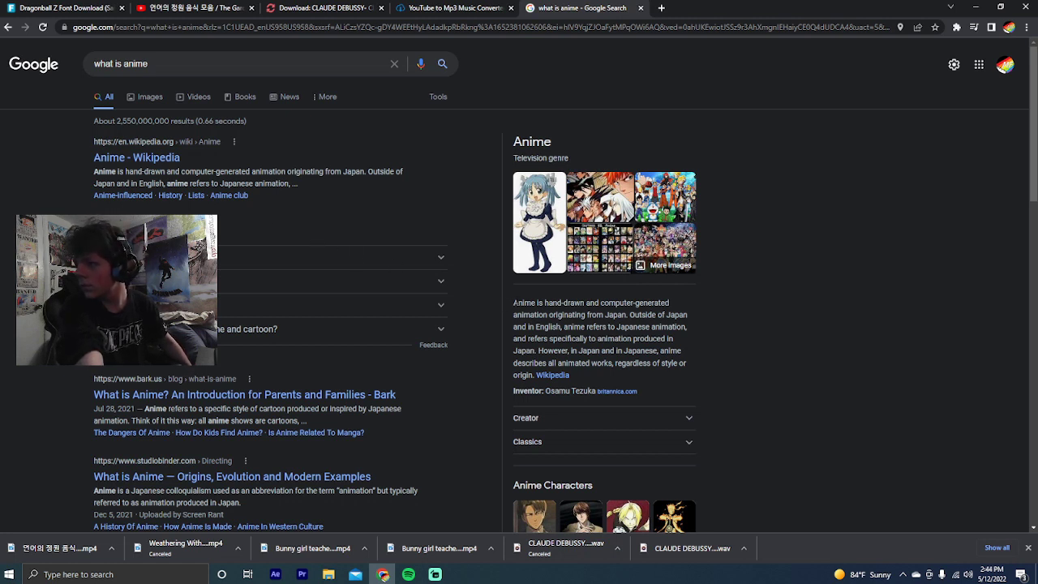
drag(513, 302, 728, 360)
click(736, 361)
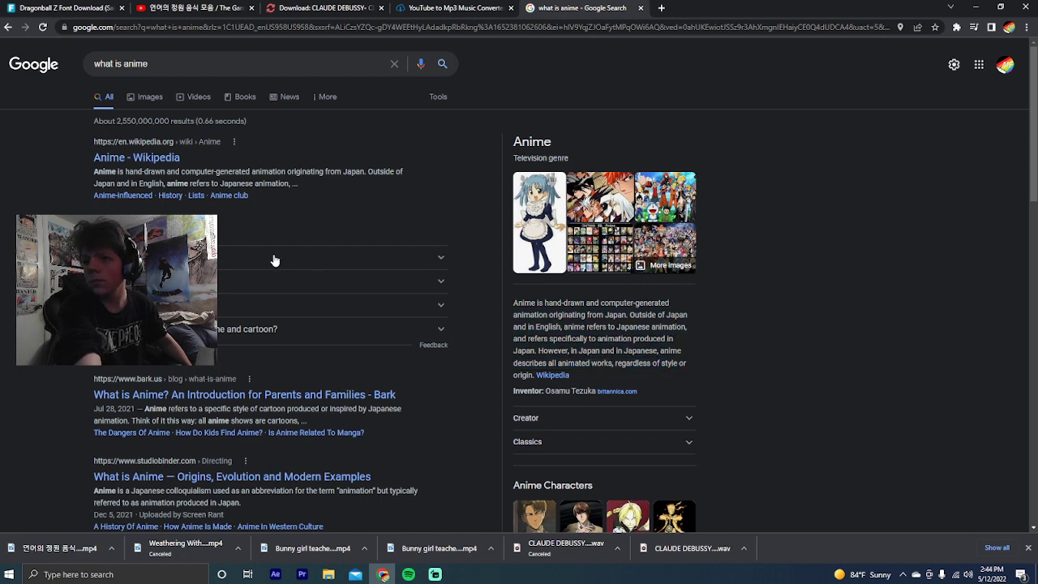
Start a screen recording in Streamlabs Desktop and return to the "what is anime" search results in Chrome
click(267, 264)
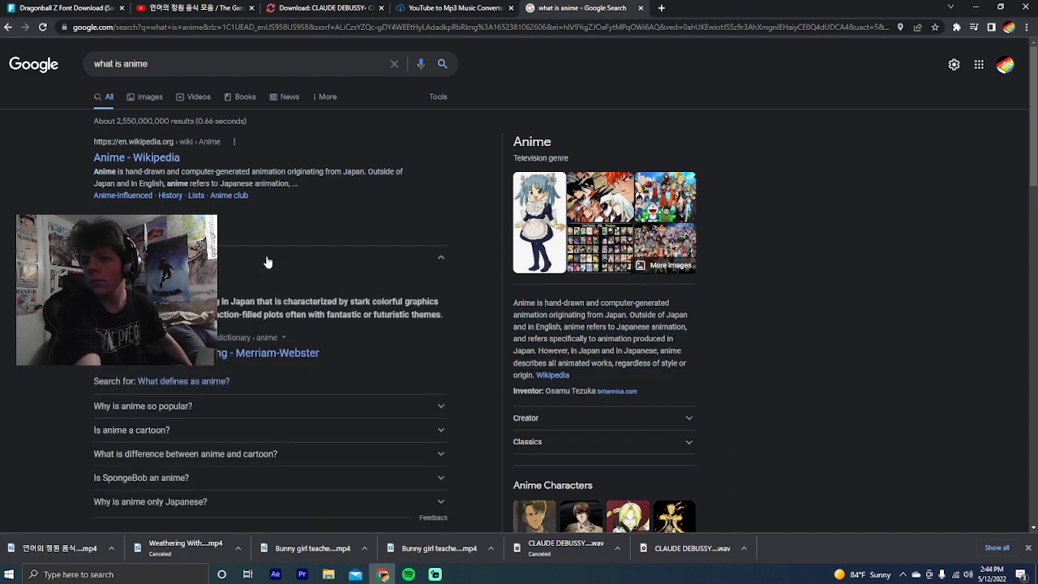
click(434, 573)
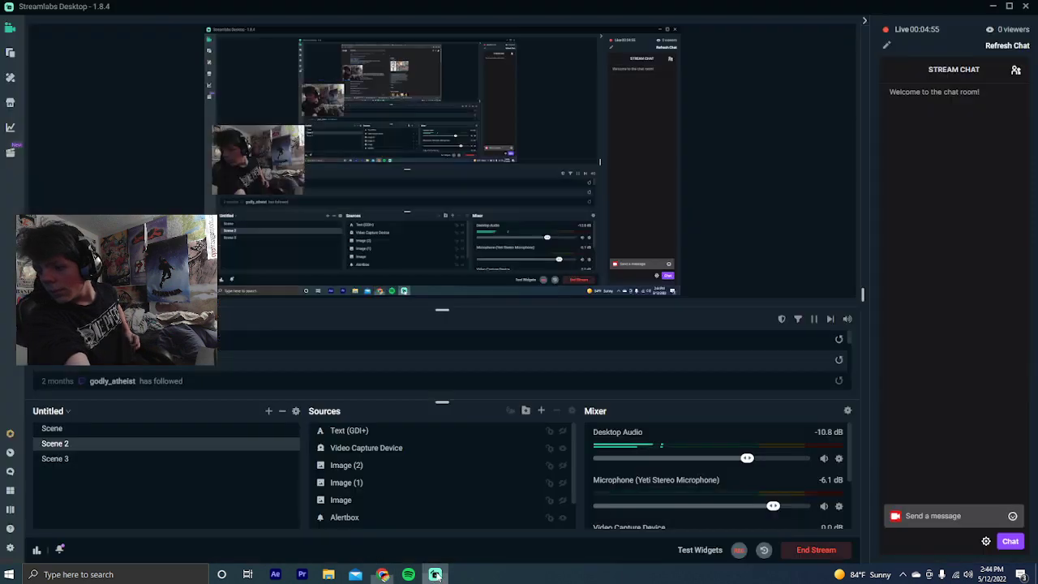
click(739, 549)
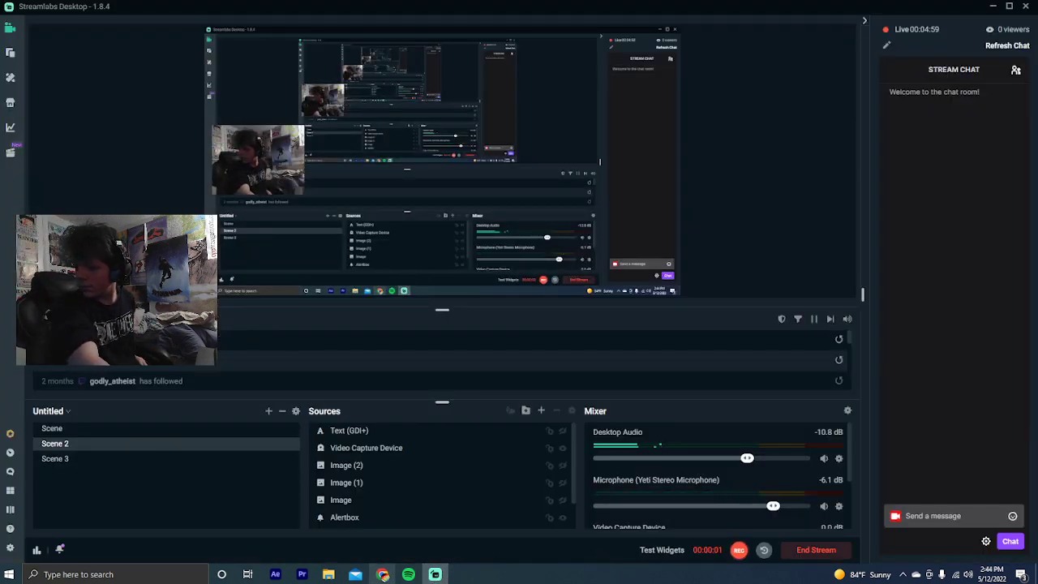
mouse_move(385, 574)
click(382, 522)
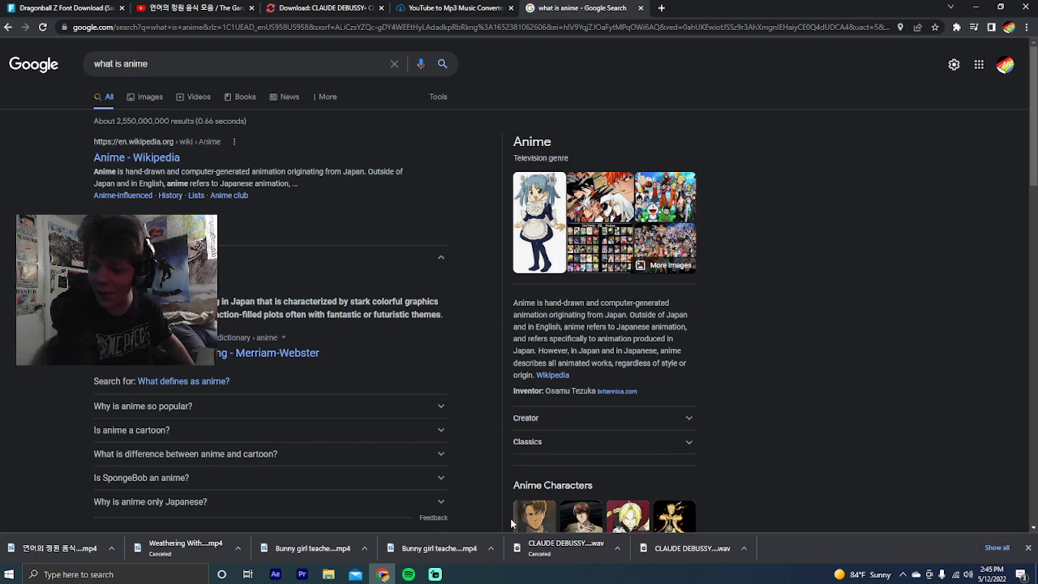
Check the stream chat in Streamlabs Desktop and the Premiere Pro sequence, ending back on the search results in Chrome
click(435, 574)
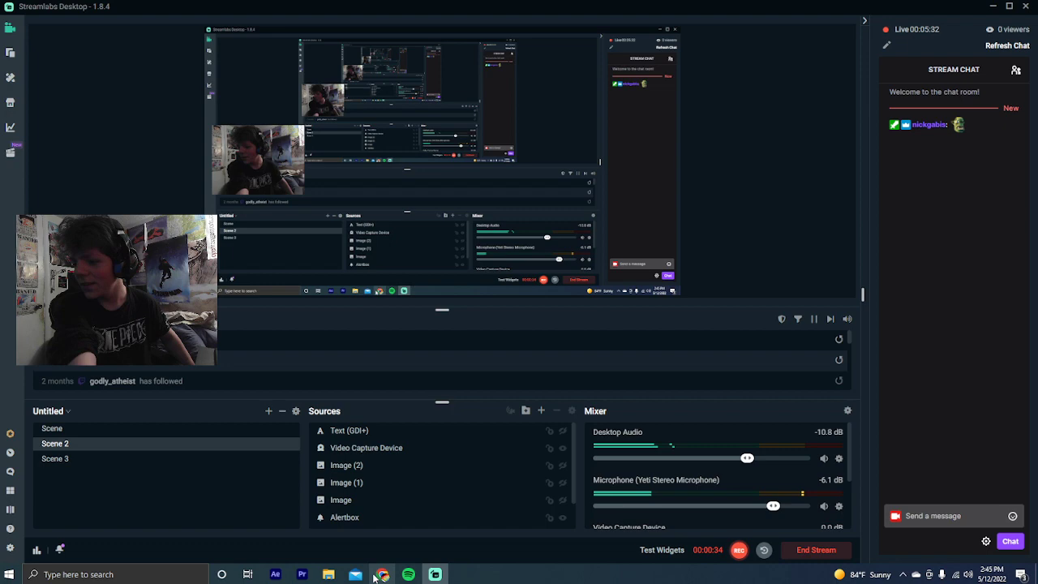
click(301, 574)
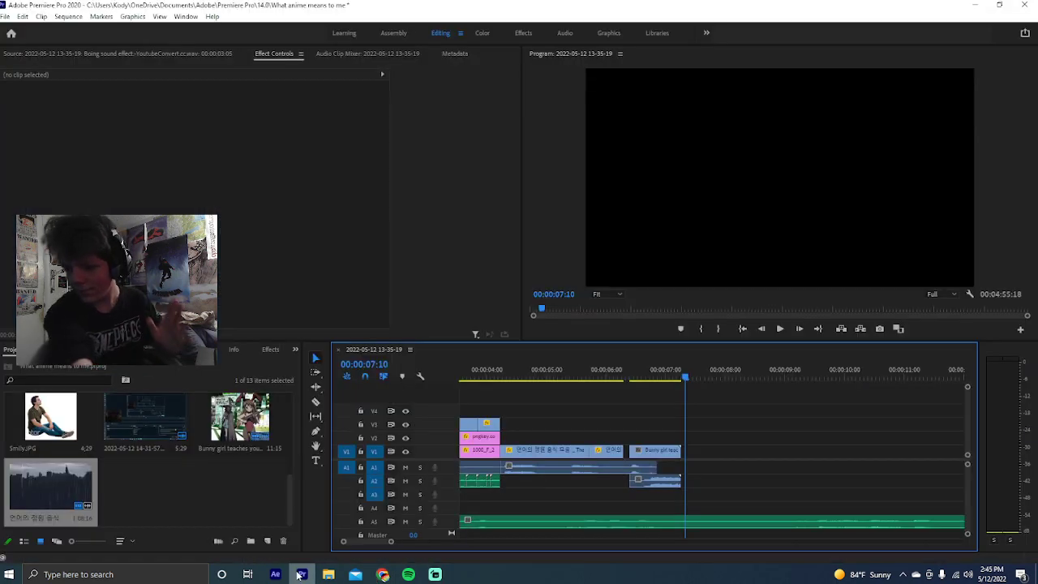
click(382, 574)
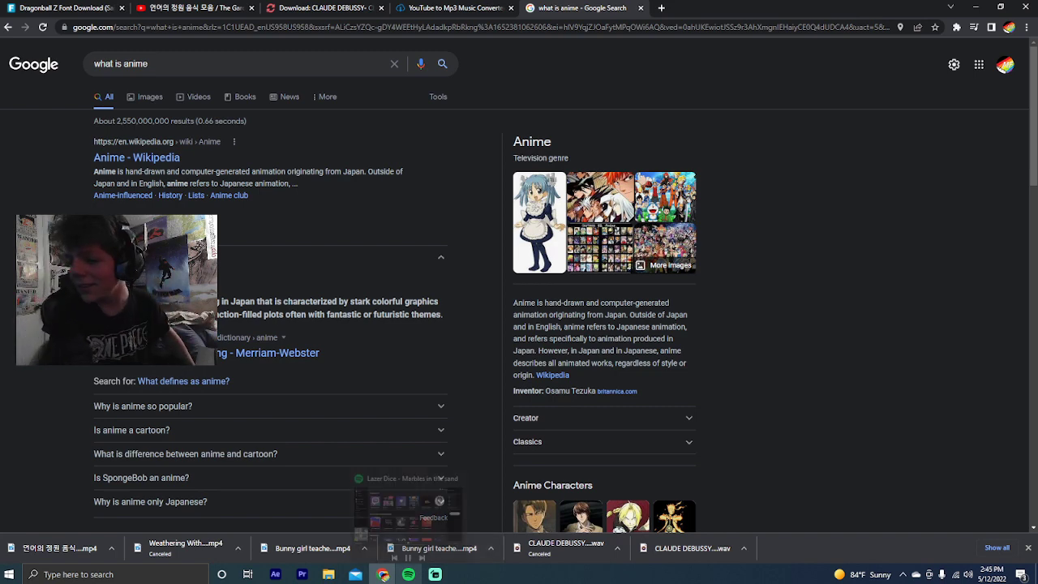
click(438, 574)
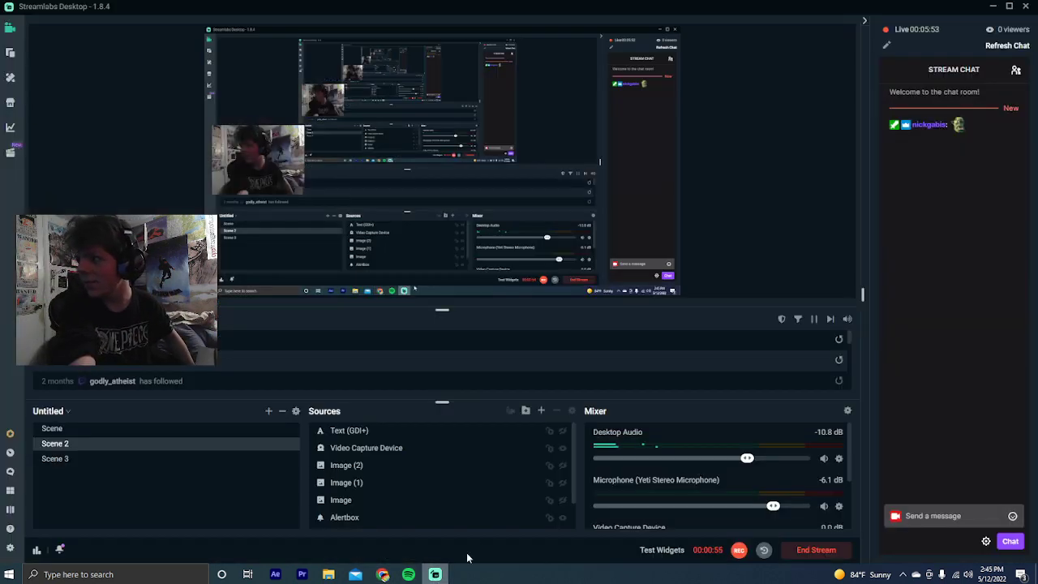
click(382, 574)
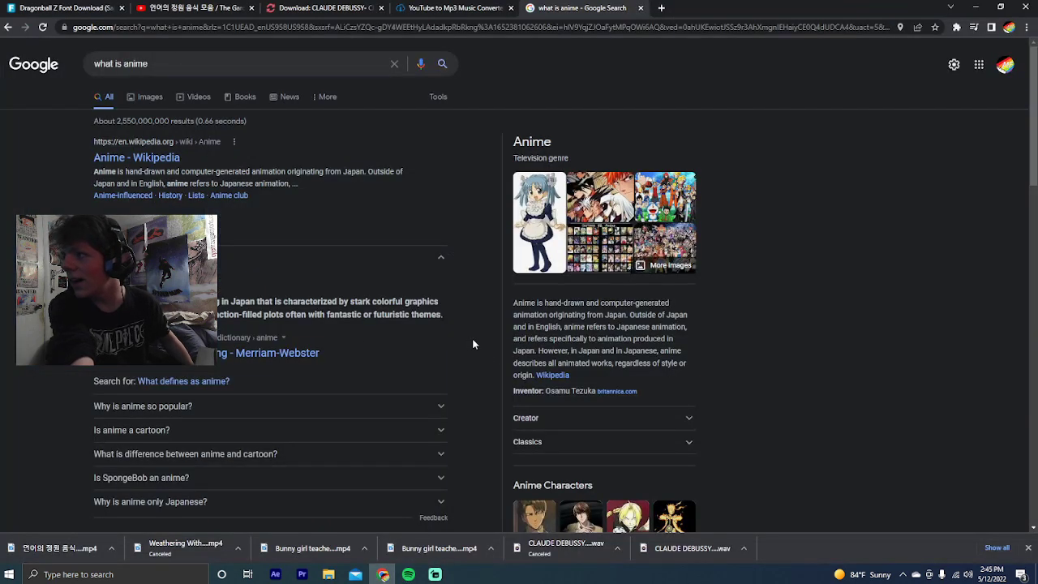
Change the Google search to "what is animation" using the corrected spelling
double_click(136, 64)
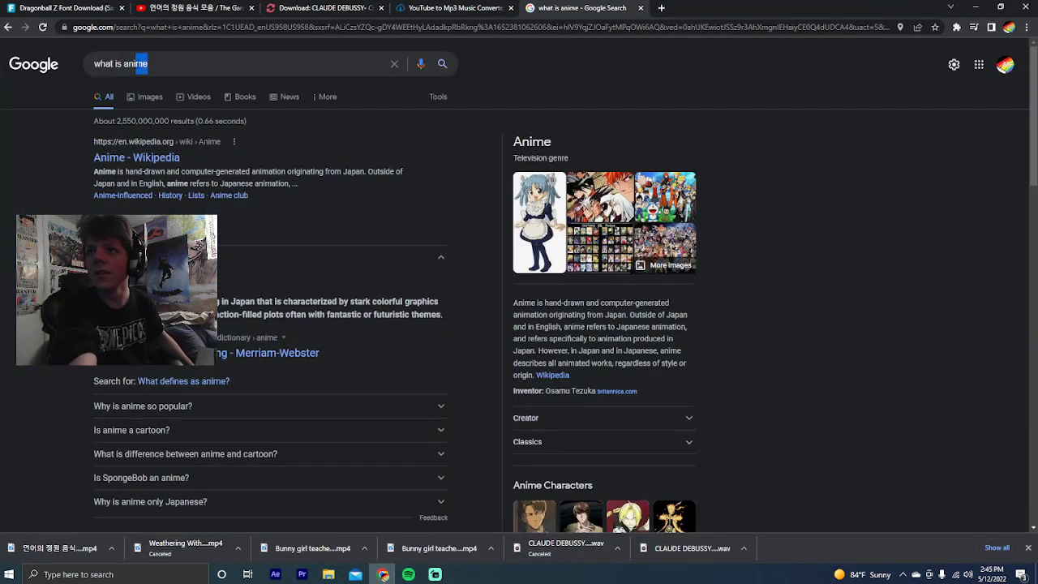
text(aniation)
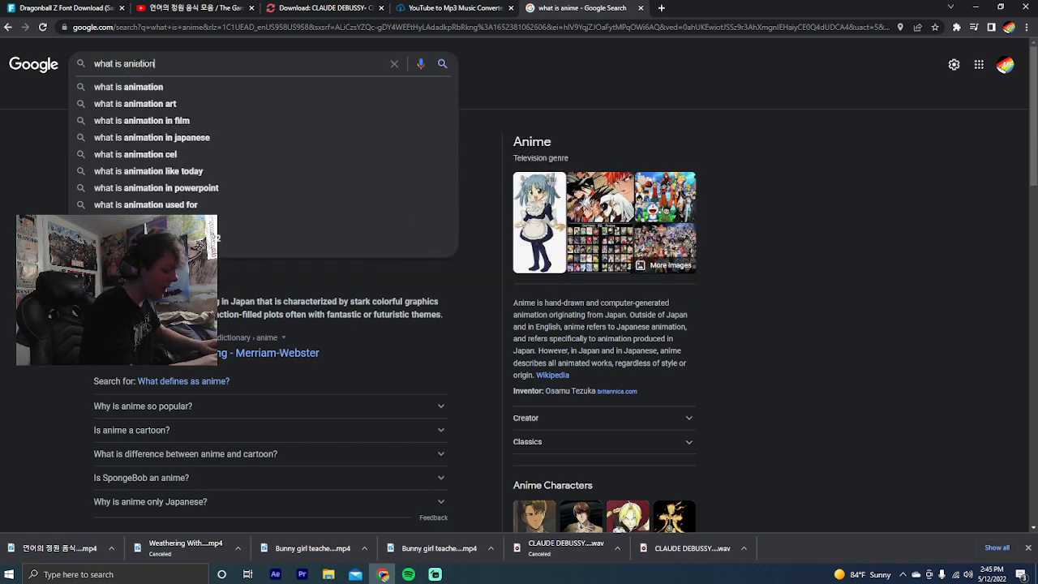
key(Return)
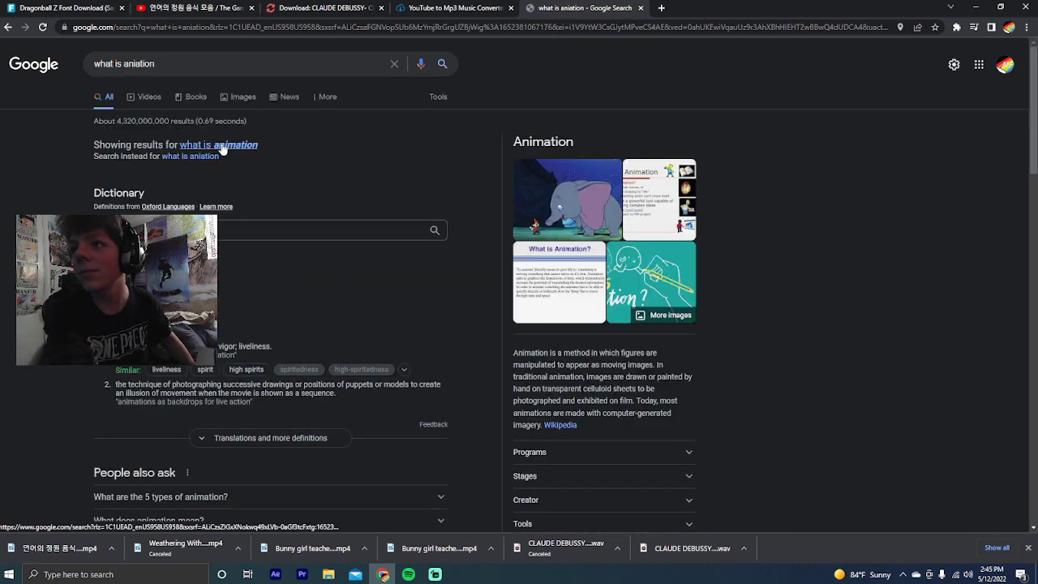
click(235, 146)
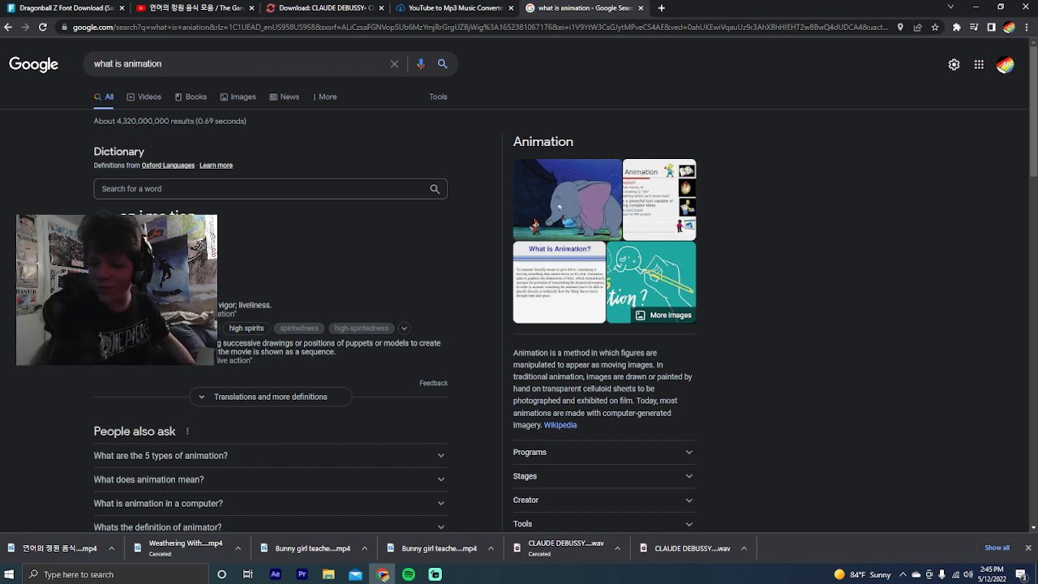
click(435, 574)
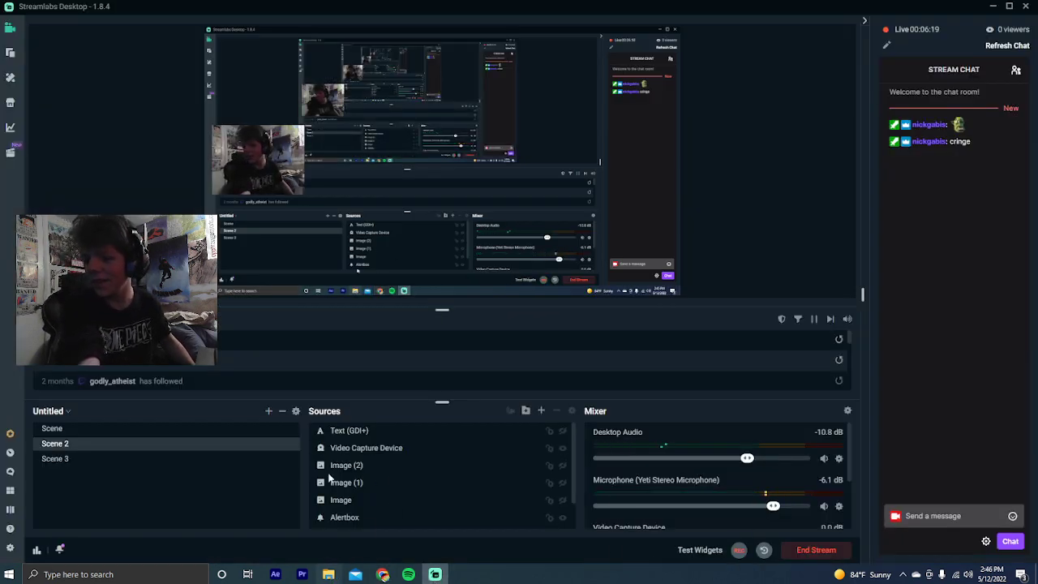
key(super+e)
click(41, 190)
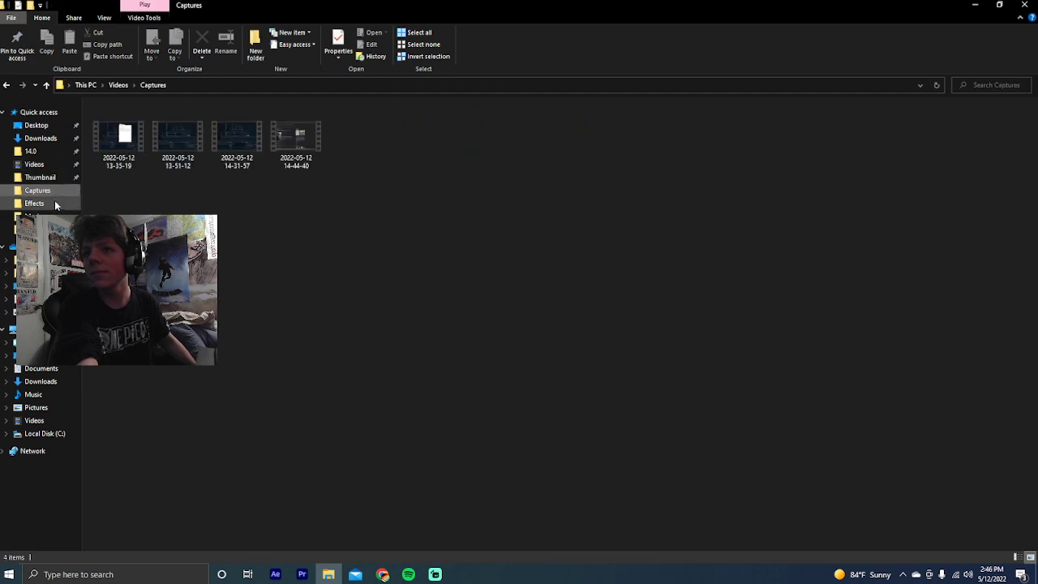
click(303, 156)
right_click(299, 150)
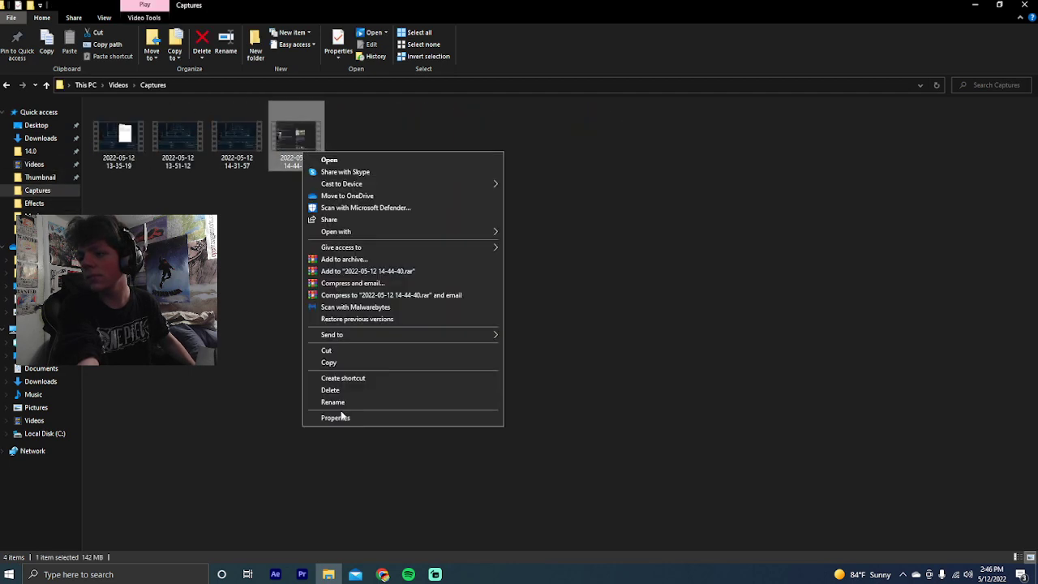
click(346, 390)
Record a new screen capture with Streamlabs Desktop showing the "what is animation" results in Chrome, and stop the recording
click(435, 574)
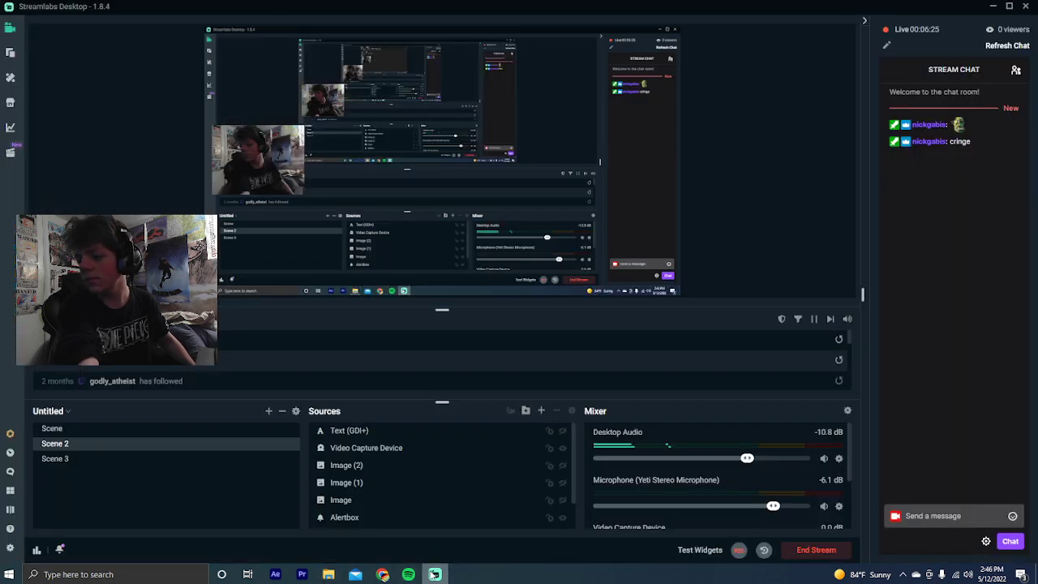
click(739, 549)
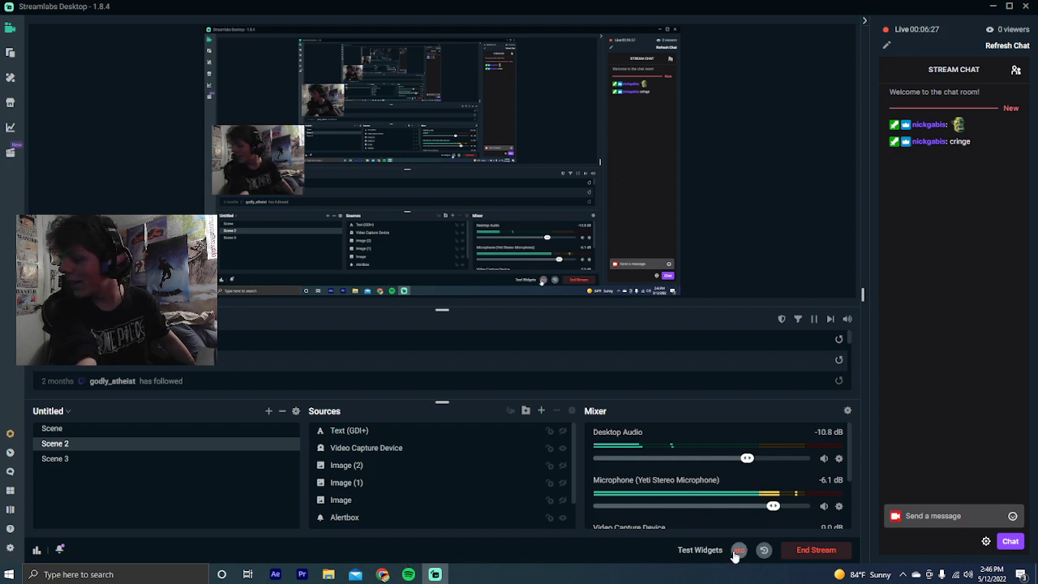
click(384, 574)
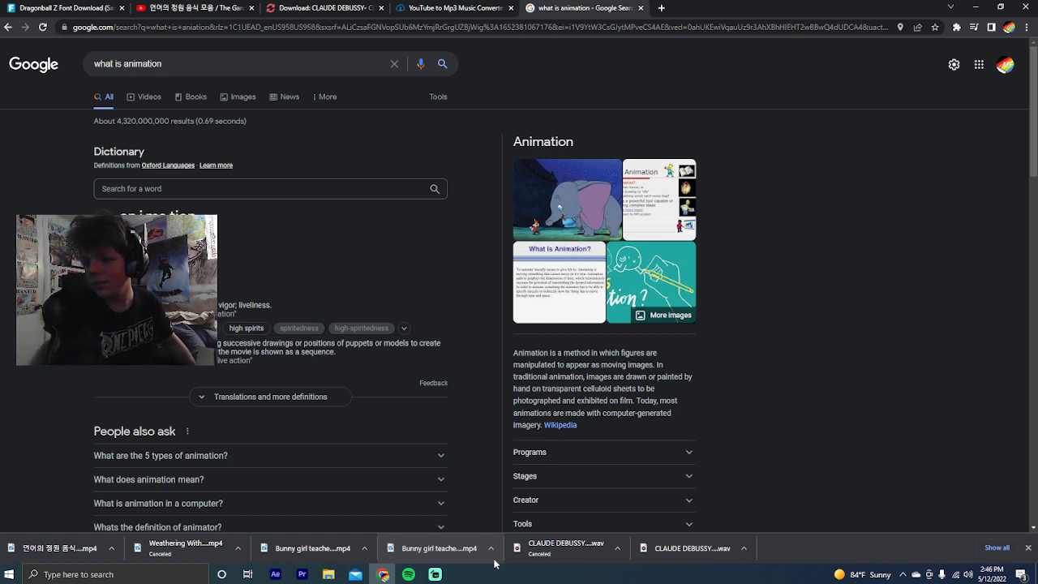
click(436, 574)
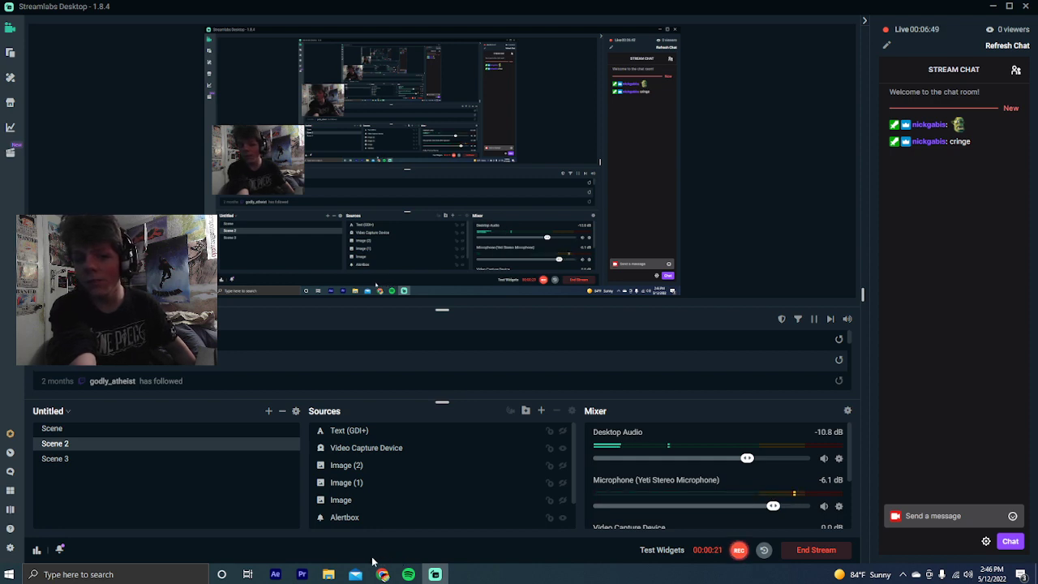
mouse_move(306, 577)
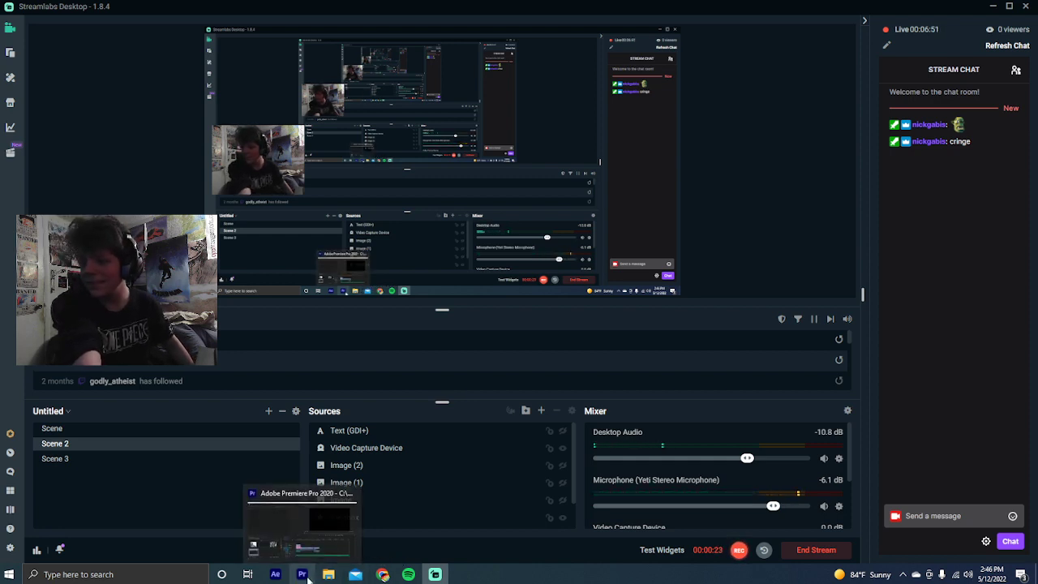
click(738, 551)
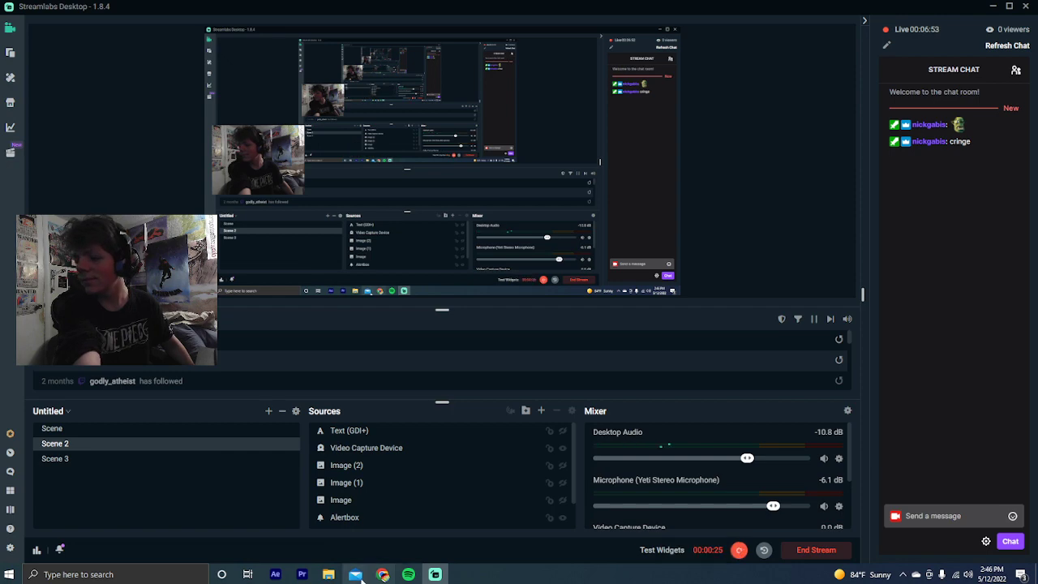
mouse_move(301, 574)
click(317, 519)
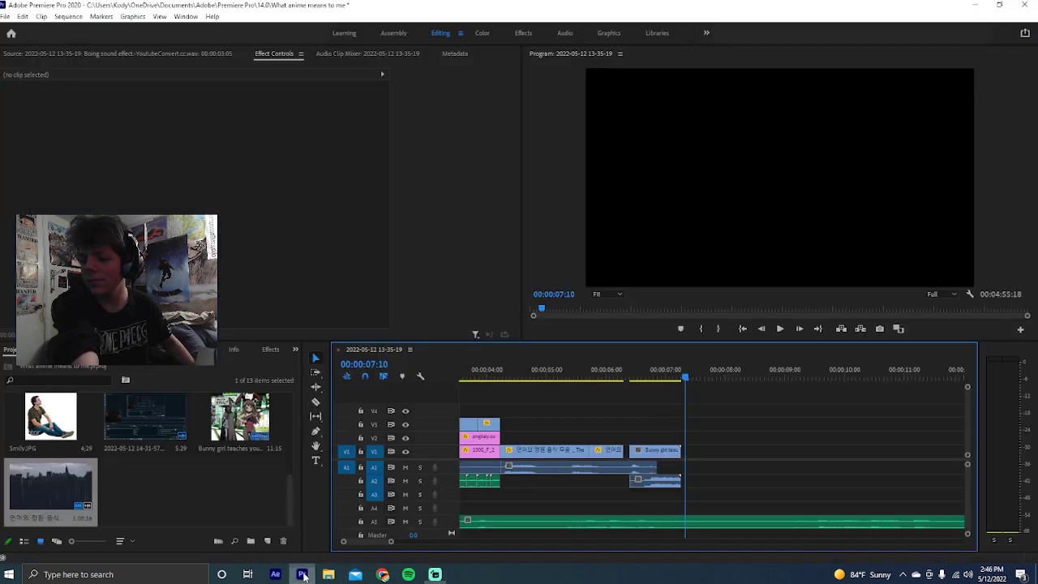
double_click(220, 485)
scroll(71, 183, up, 5)
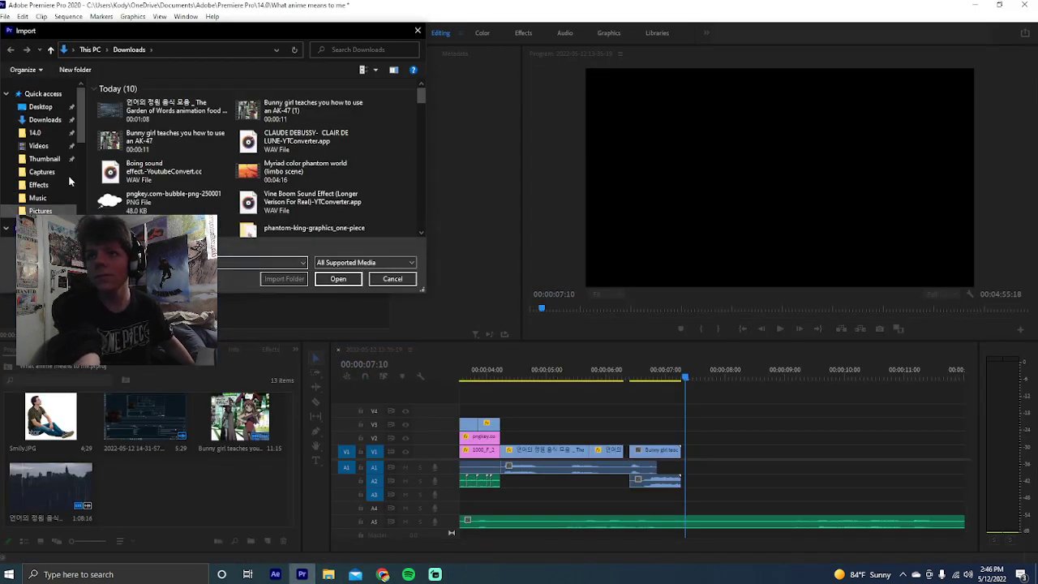
click(42, 159)
click(47, 172)
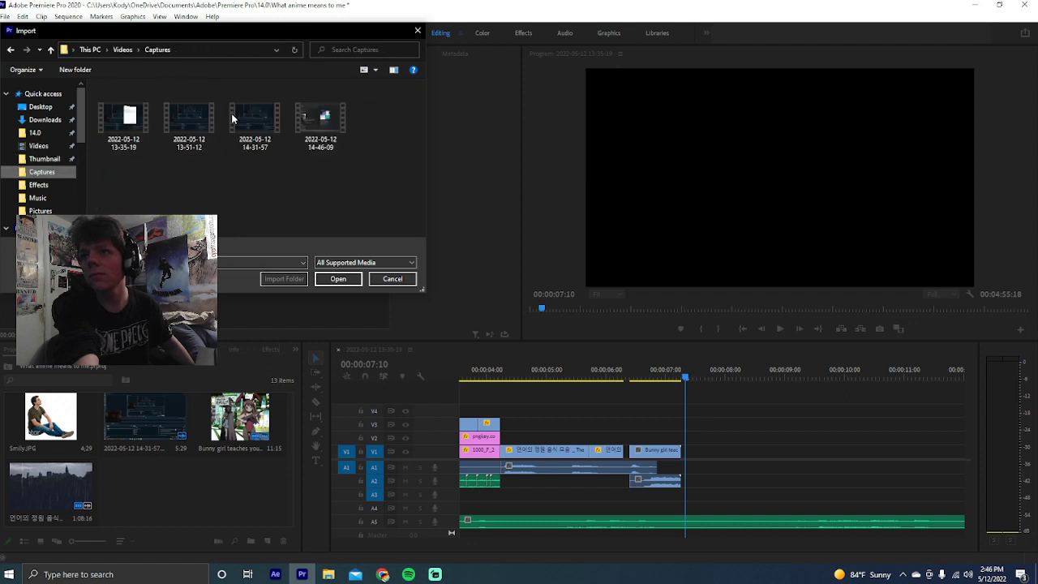
double_click(319, 117)
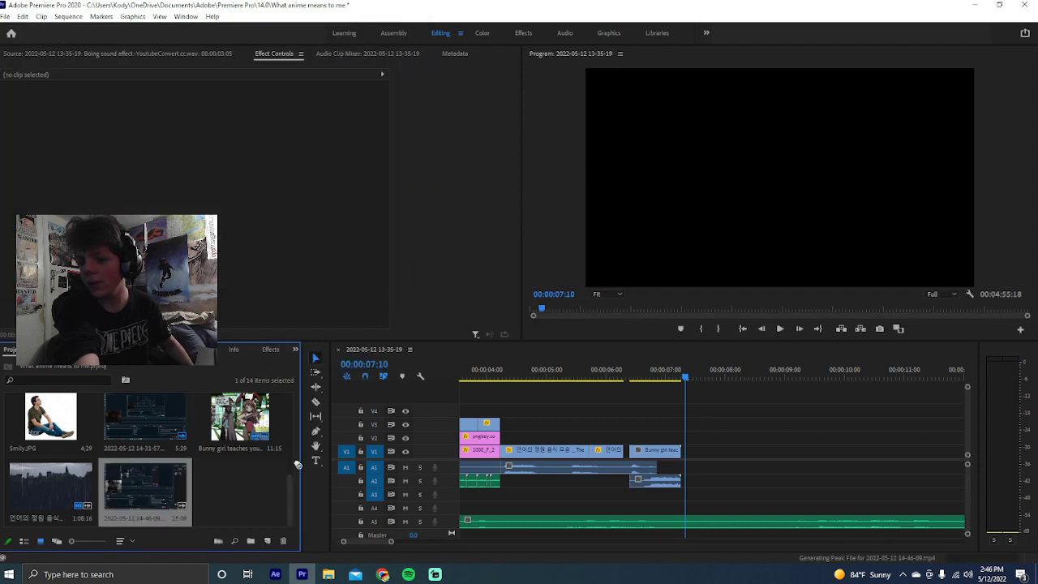
drag(127, 500, 720, 484)
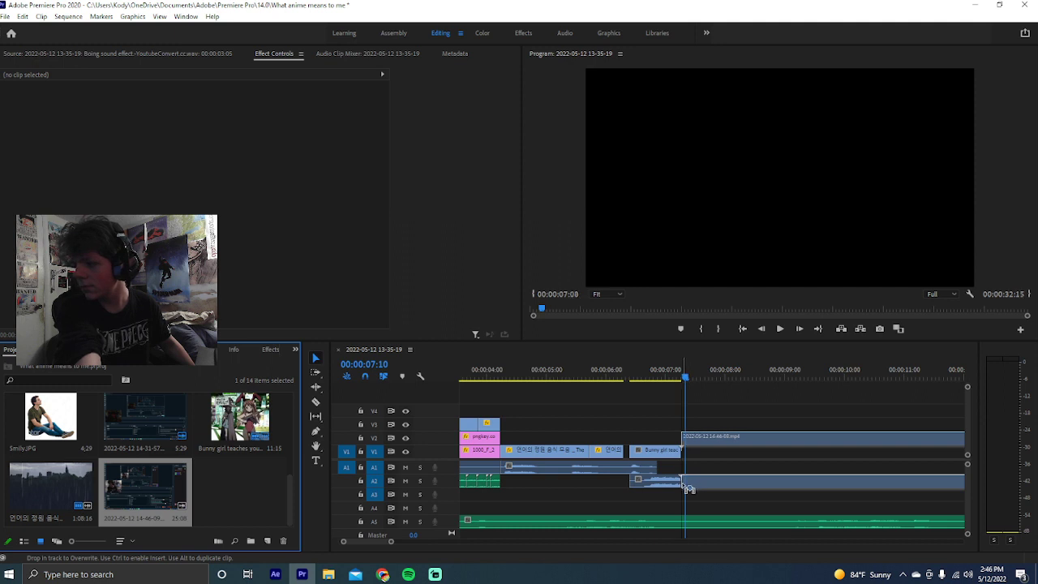
drag(686, 487, 686, 487)
click(779, 328)
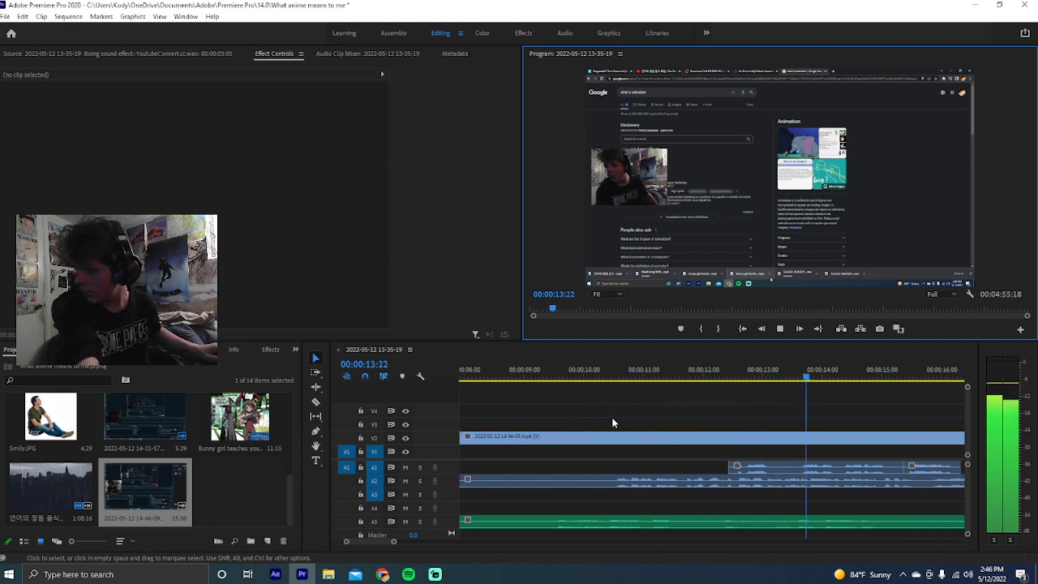
Move the two later voice-over clips on A1 past the end of the screen recording, to about 00:01:15:00
drag(835, 462, 728, 470)
drag(656, 469, 752, 468)
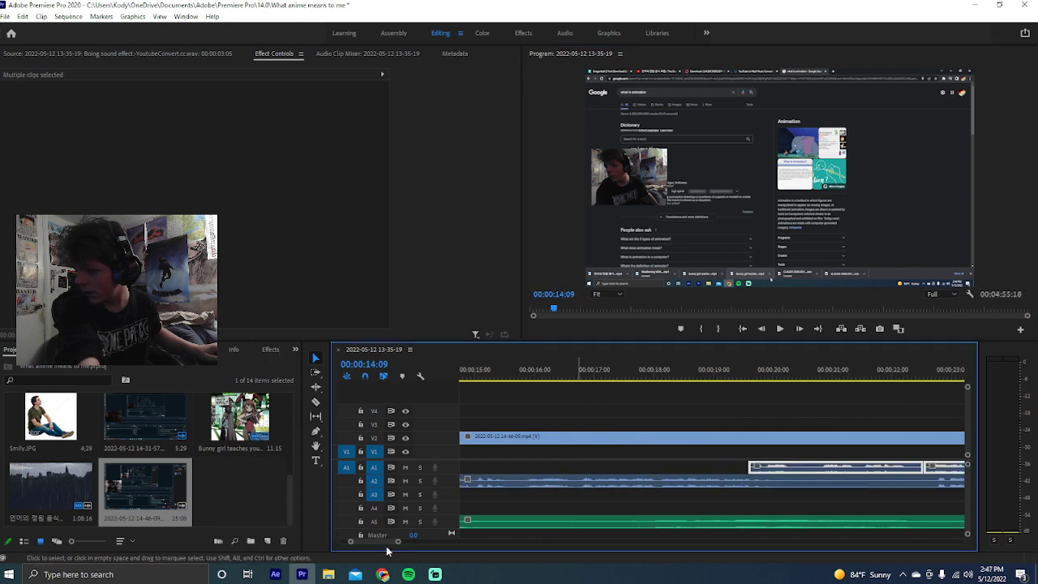
drag(397, 541, 512, 541)
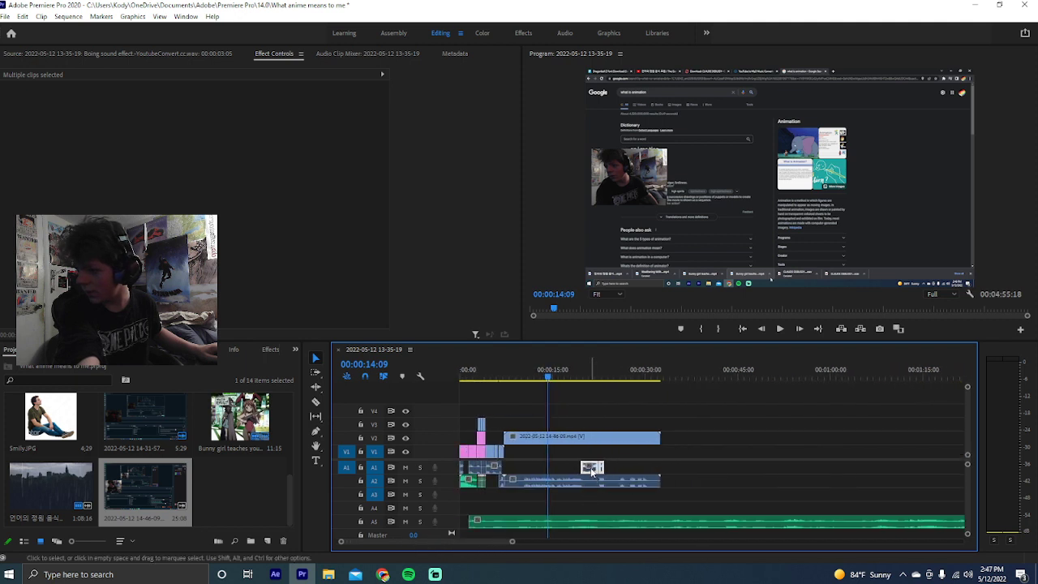
drag(590, 467, 635, 513)
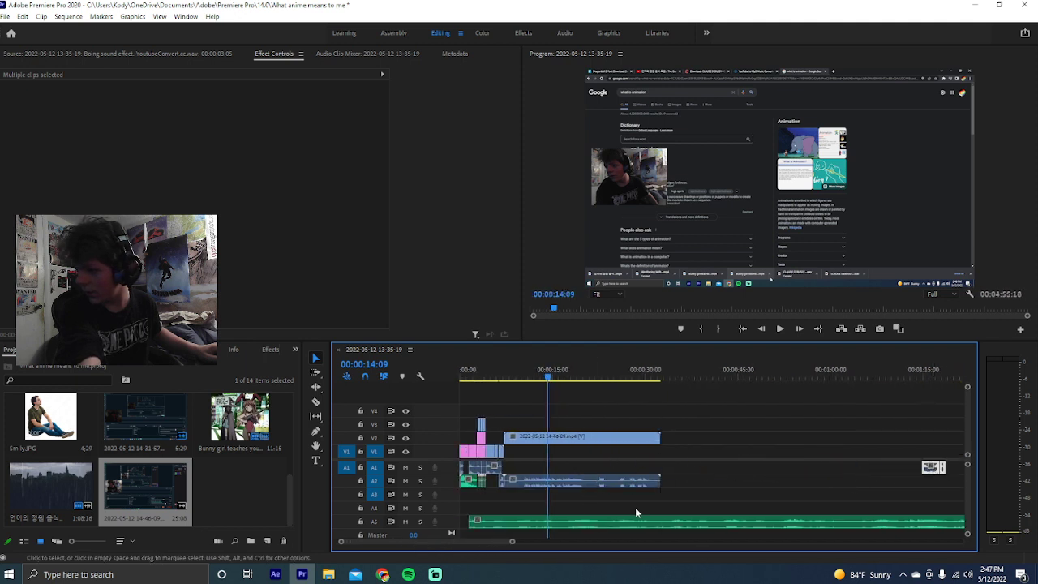
Play the screen recording from about 00:00:10:00 and review its content and audio
scroll(511, 541, down, 5)
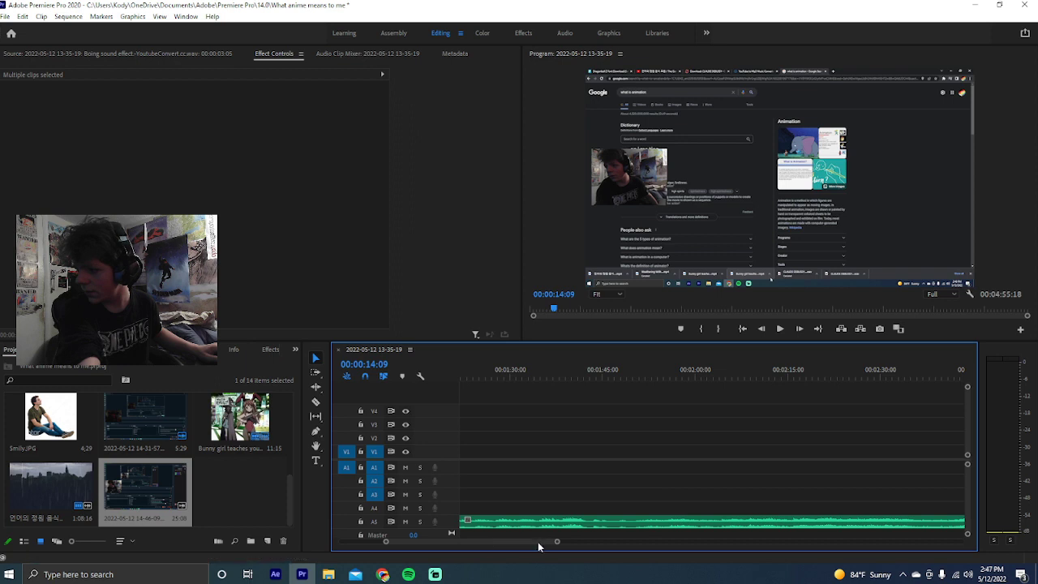
scroll(538, 542, up, 5)
key(equal)
key(equal)
key(minus)
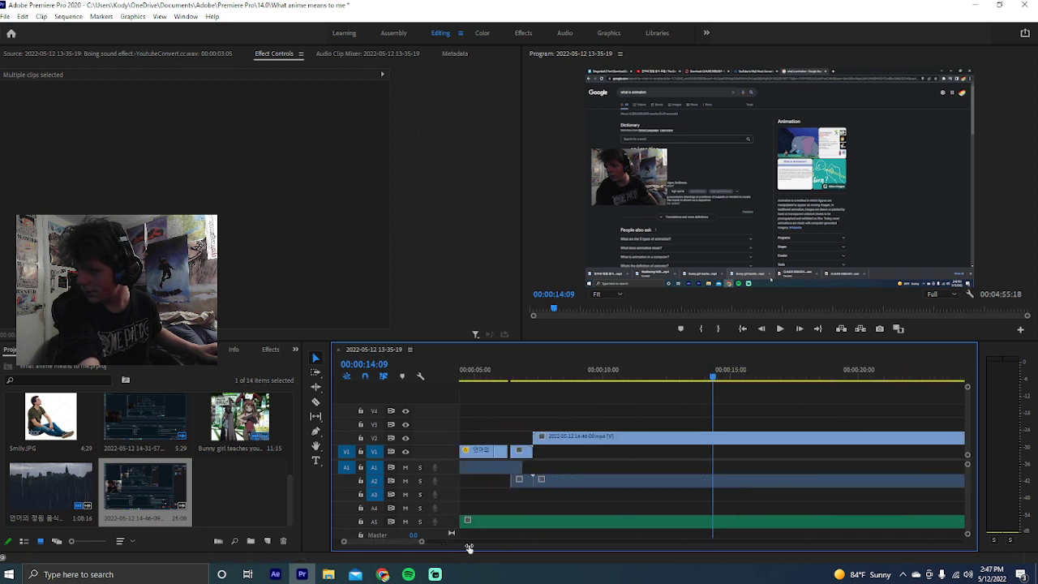
click(615, 379)
key(space)
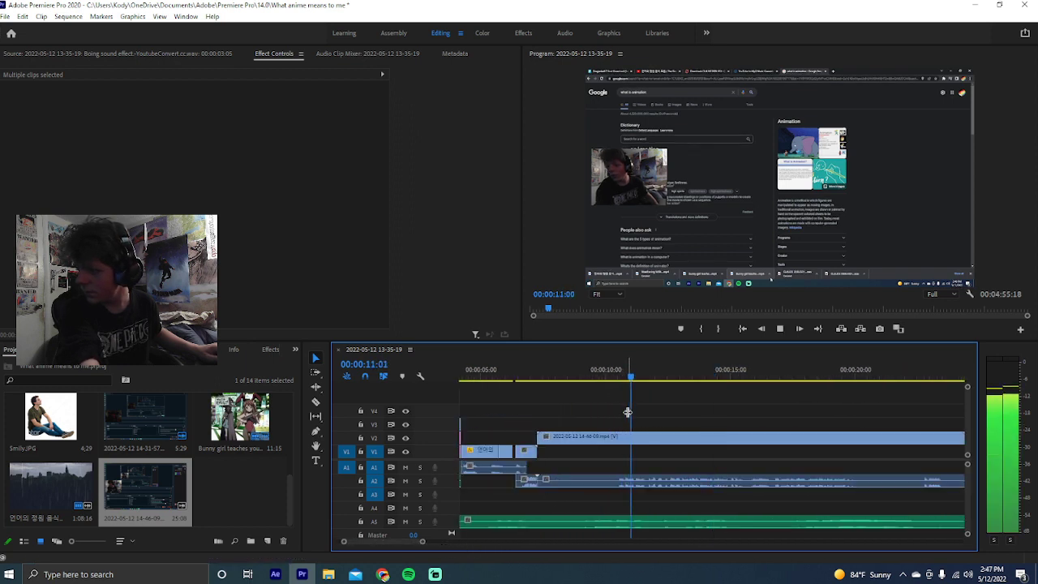
key(ctrl+z)
key(ctrl+z)
key(ctrl+z)
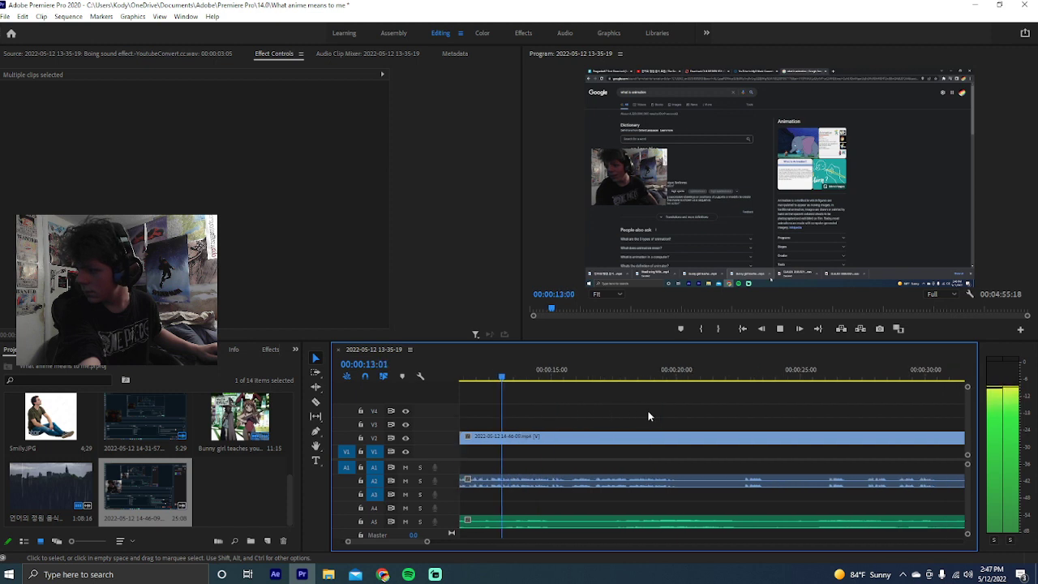
Cut the section between about 00:00:15:13 and 00:00:16:02 out of the screen recording and close the gap
scroll(648, 415, down, 1)
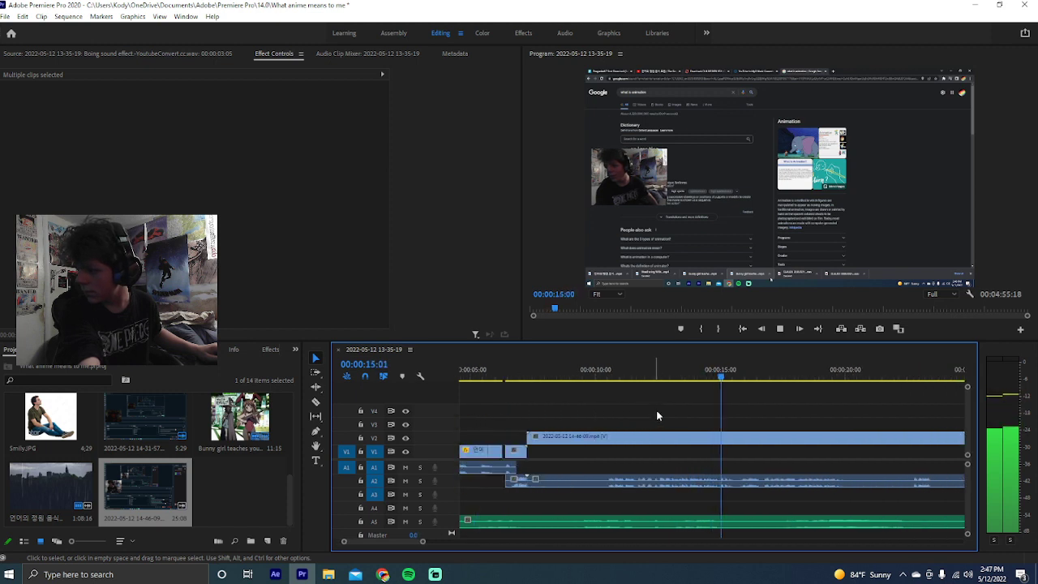
key(space)
key(c)
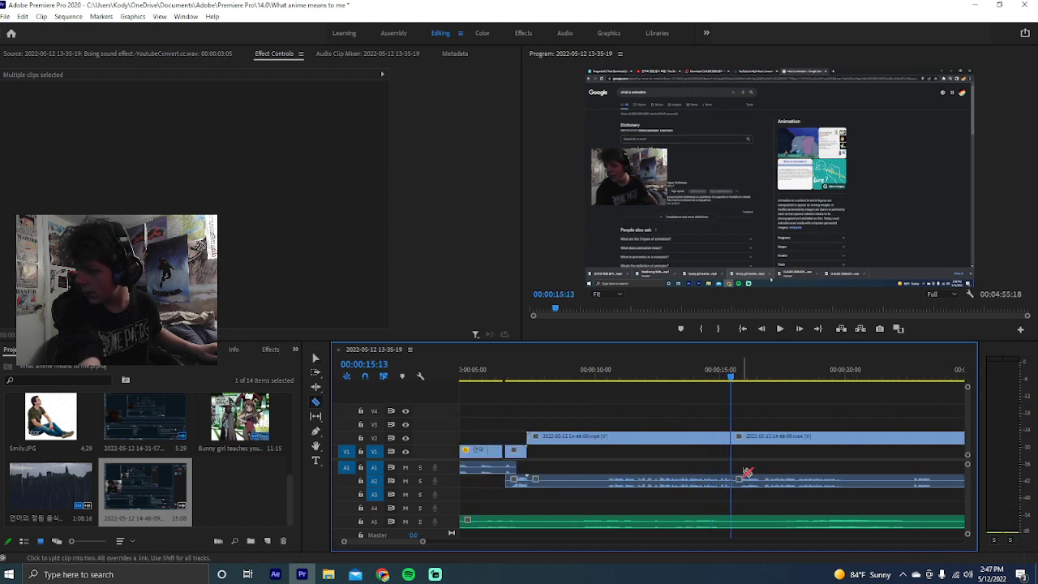
key(space)
key(space)
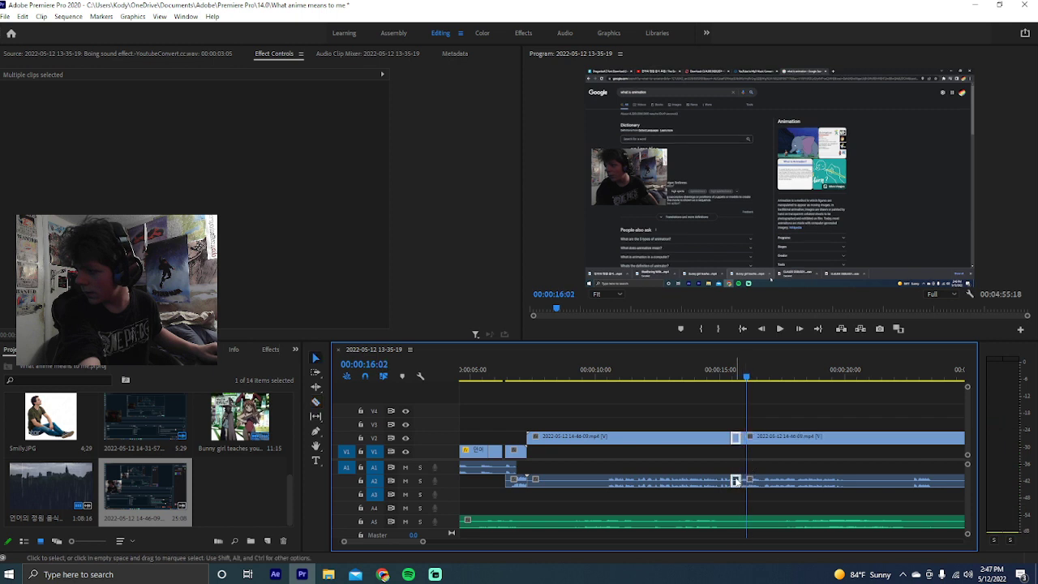
key(v)
key(Up)
key(space)
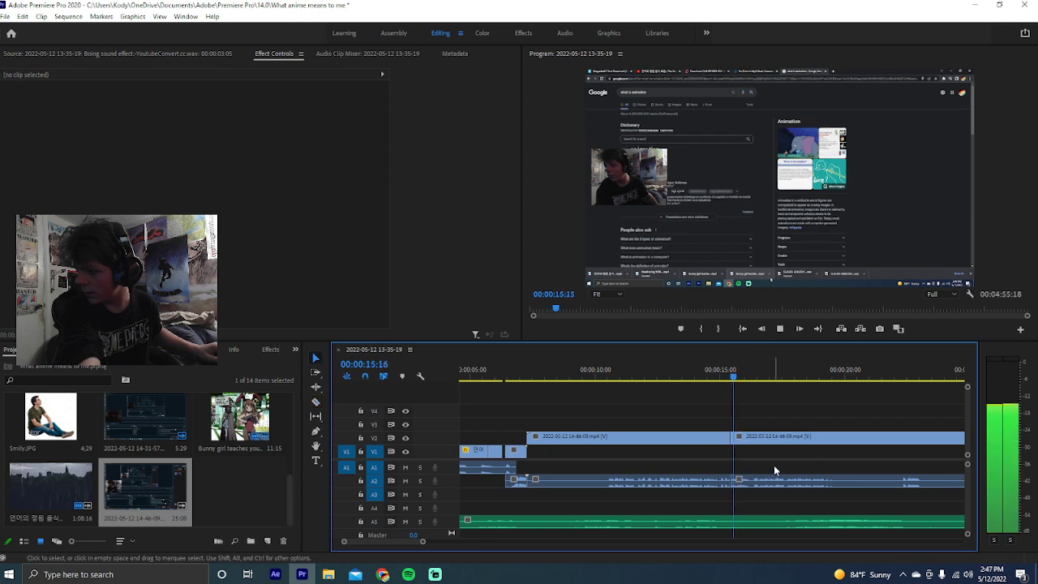
Play the recording across the first join and split it near 00:00:19:20 on V2 and A2
click(722, 375)
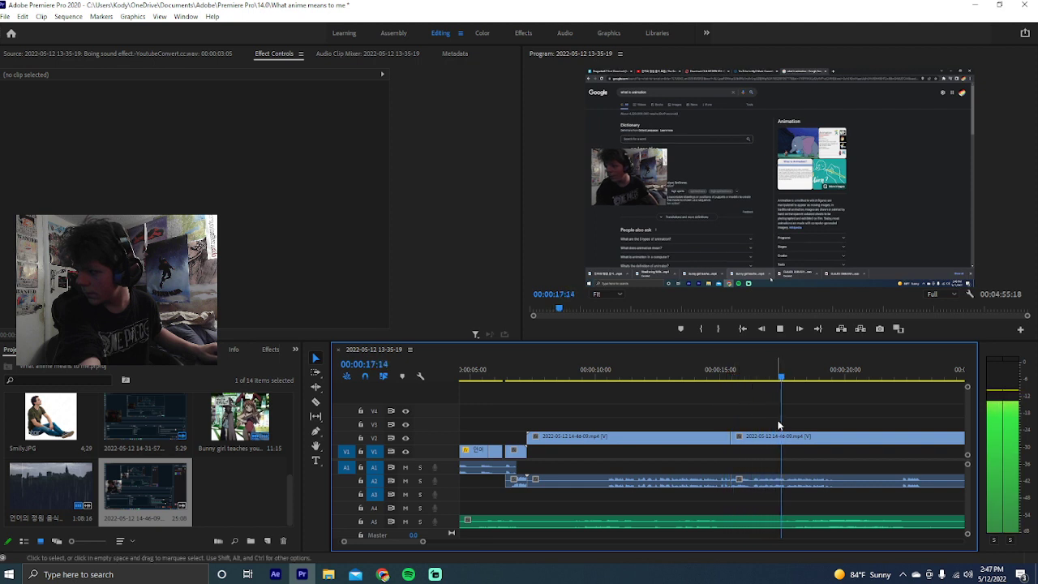
key(space)
key(ctrl+k)
click(843, 438)
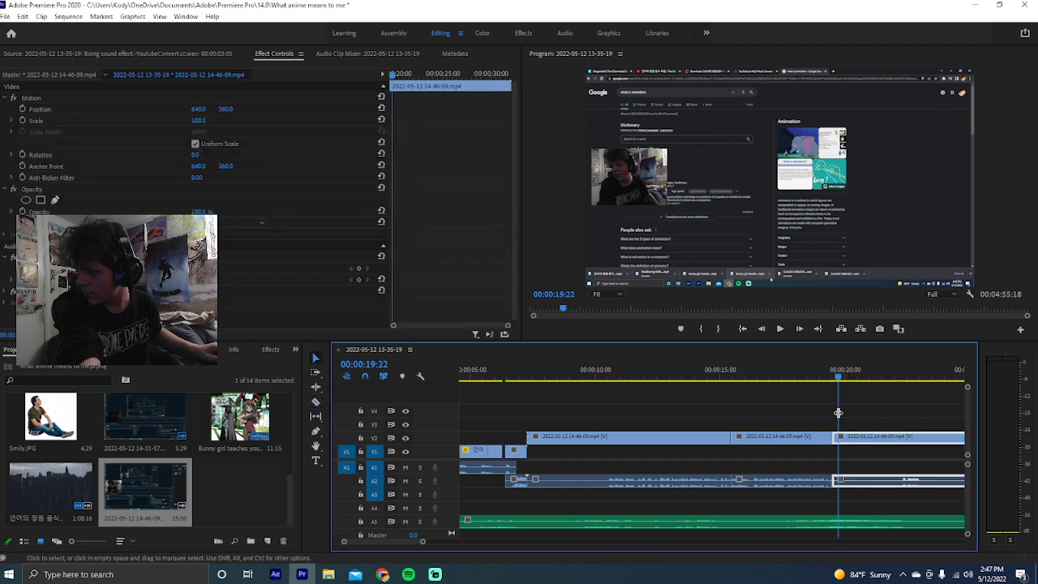
key(space)
click(679, 409)
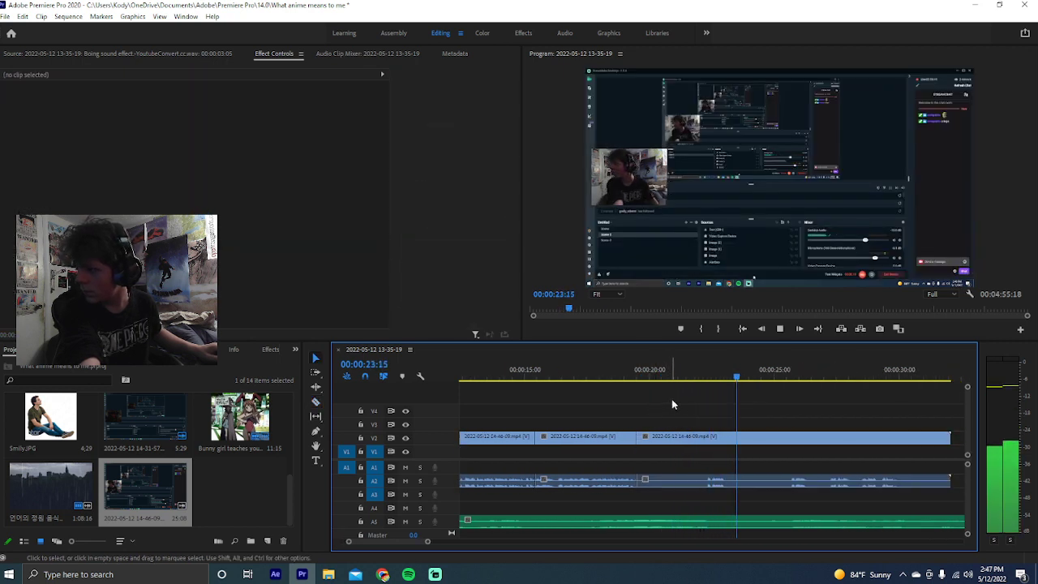
Split the last part of the screen recording at about 00:00:22:05, 00:00:23:05 and 00:00:25:18
key(c)
click(704, 437)
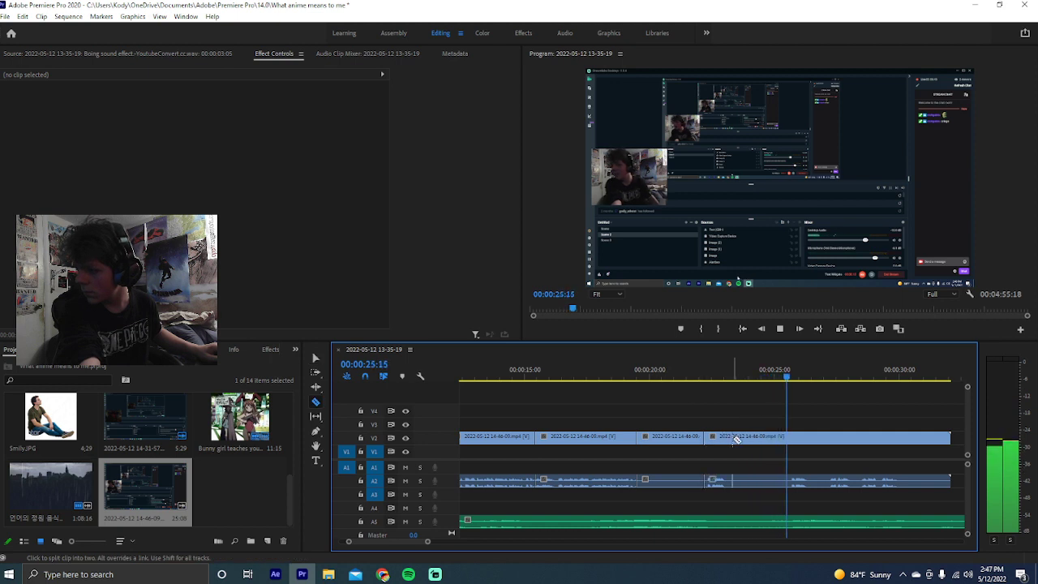
click(729, 439)
key(v)
key(c)
click(787, 438)
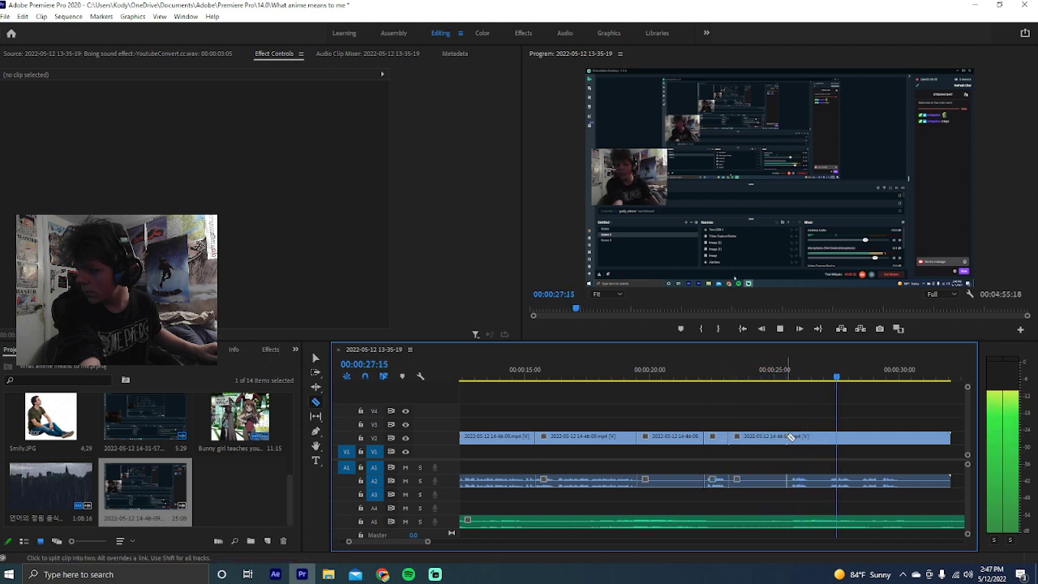
Delete the three recording pieces between about 00:00:19:15 and 00:00:25:18
key(v)
click(758, 437)
key(Delete)
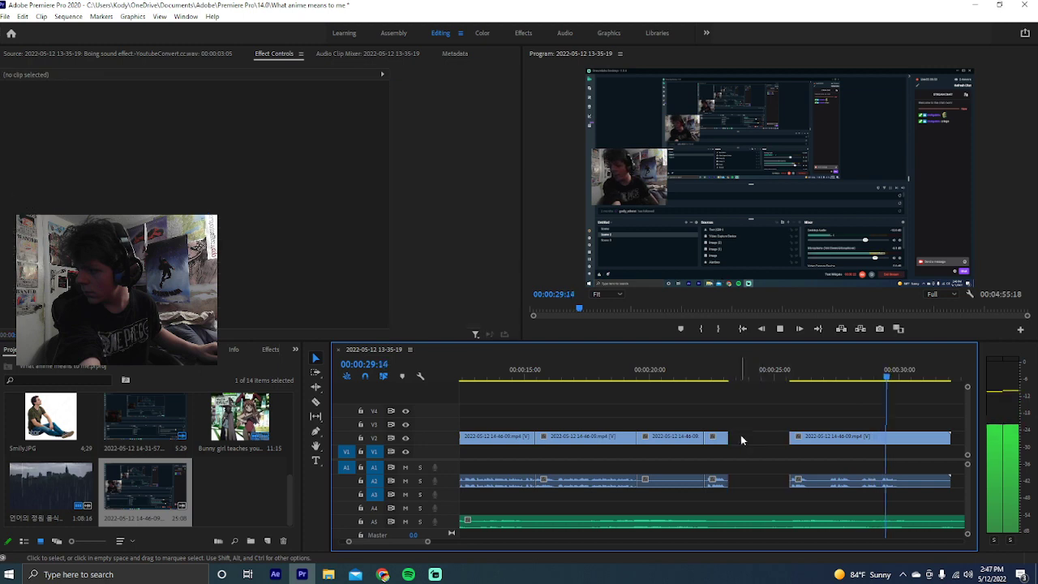
click(721, 437)
key(Delete)
click(673, 436)
key(Delete)
Move the last recording piece back against the preceding one at about 00:00:19:15 and trim off its end
drag(819, 437, 668, 445)
drag(788, 482, 746, 485)
click(815, 497)
scroll(776, 459, up, 3)
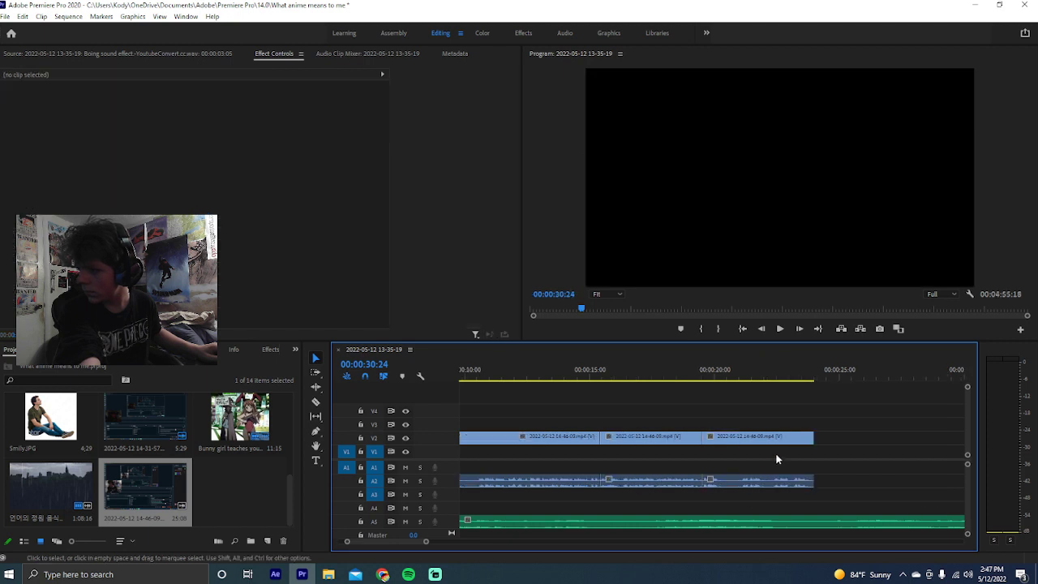
Unlink the video and audio of the screen recording pieces and delete their video parts from V2
drag(507, 406, 776, 487)
right_click(776, 487)
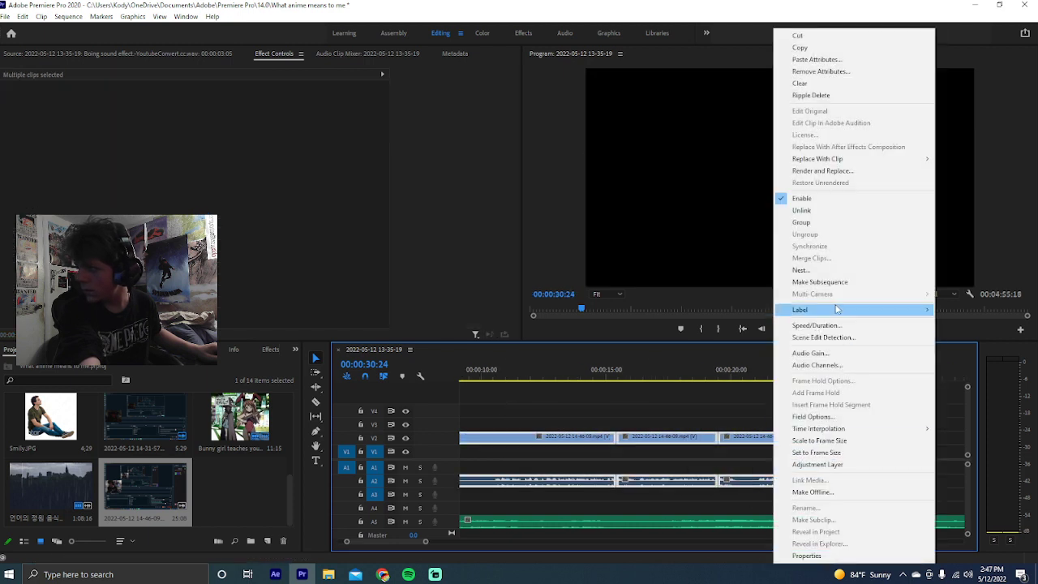
click(811, 211)
scroll(714, 405, up, 2)
click(660, 421)
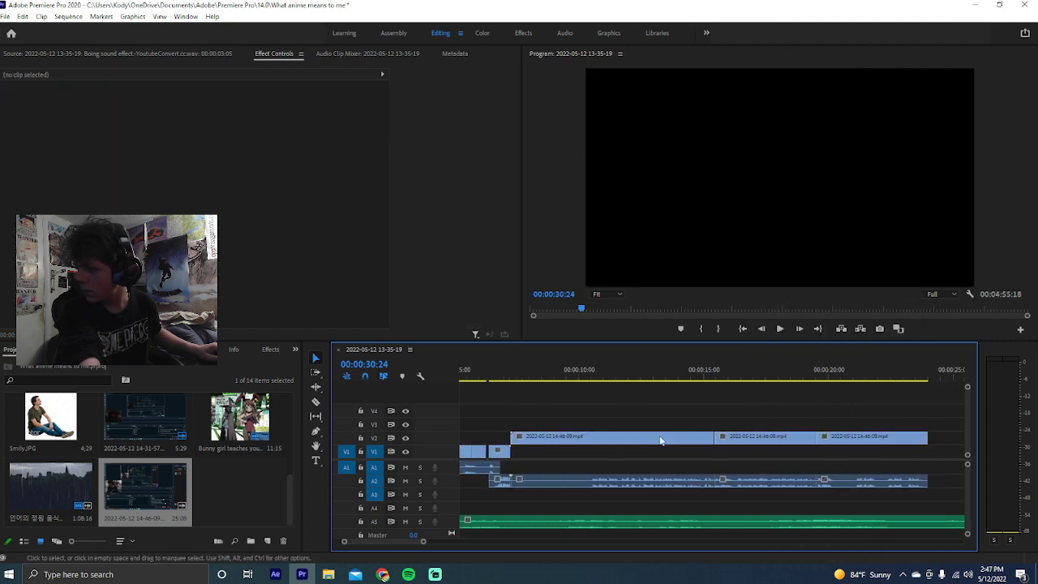
drag(721, 432, 902, 453)
key(Delete)
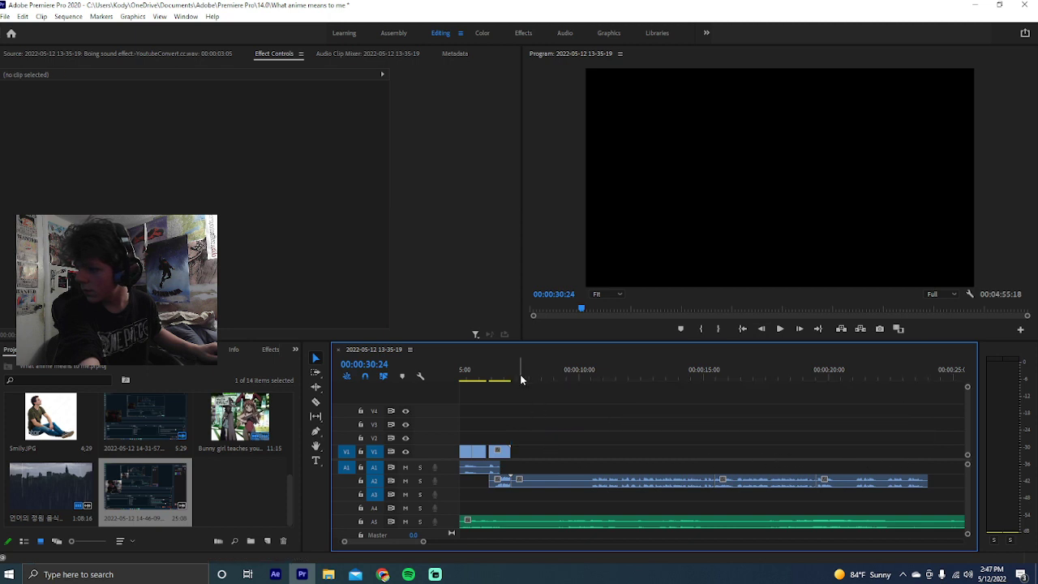
Trim the start of the recording's audio on A2 to about 00:00:10:15, close the gap to the Bunny girl clip and play it
key(space)
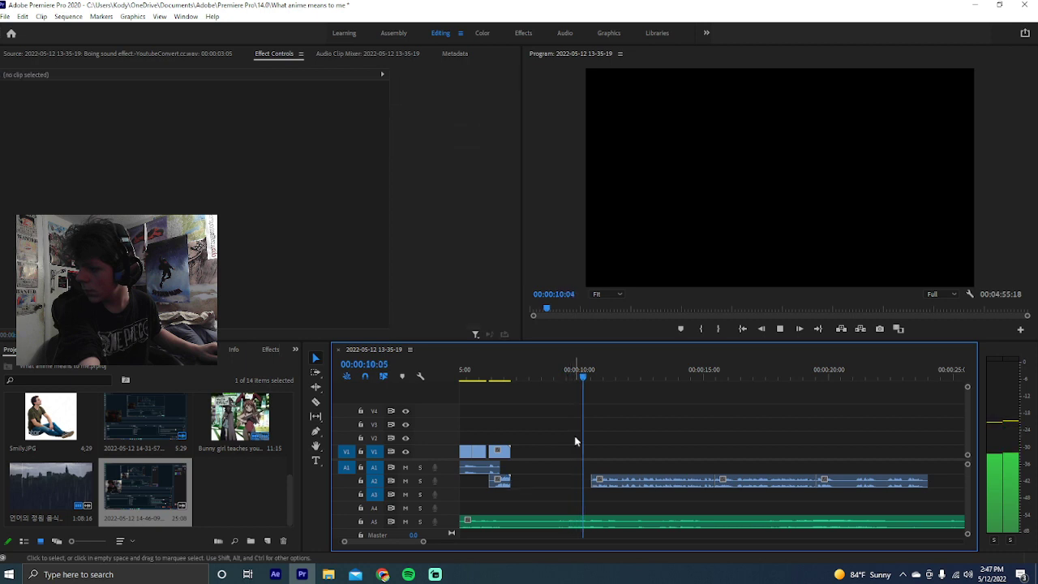
key(ctrl+z)
key(ctrl+z)
key(ctrl+z)
key(ctrl+z)
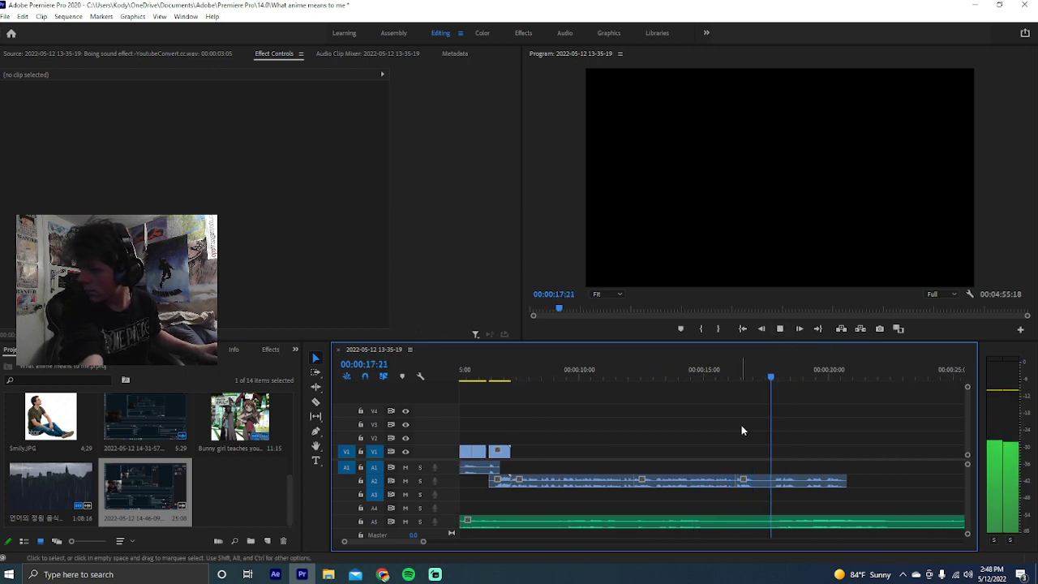
key(space)
scroll(648, 486, down, 1)
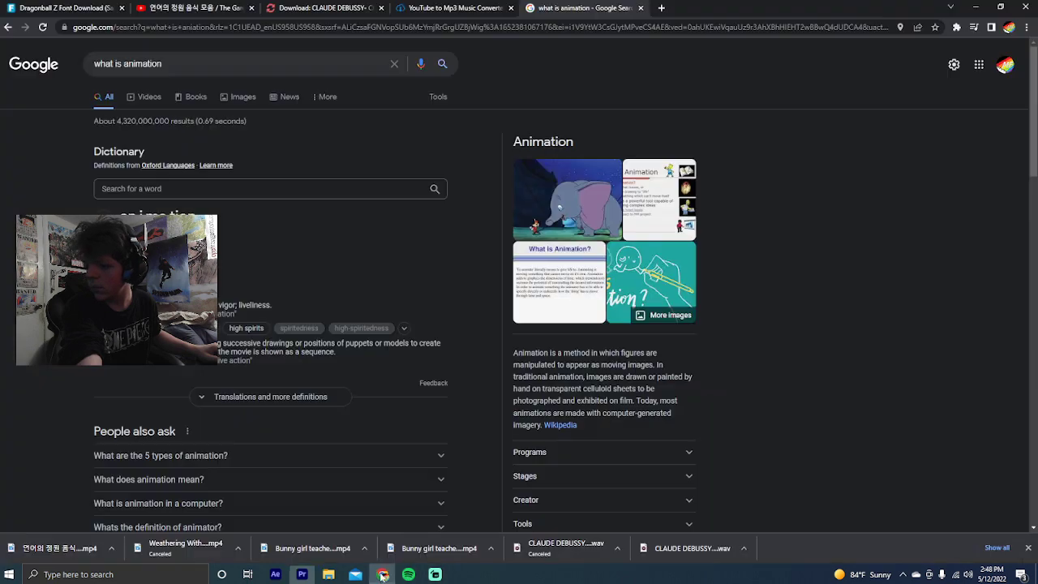
Switch to Chrome and capture the dictionary definition of animation with the Snipping Tool
click(382, 574)
click(81, 574)
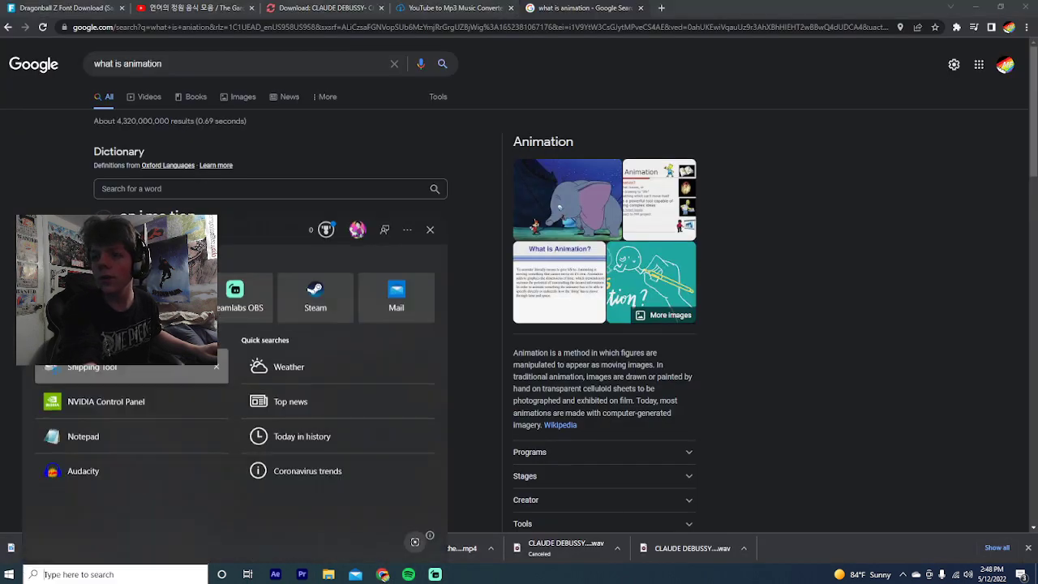
click(81, 298)
click(654, 71)
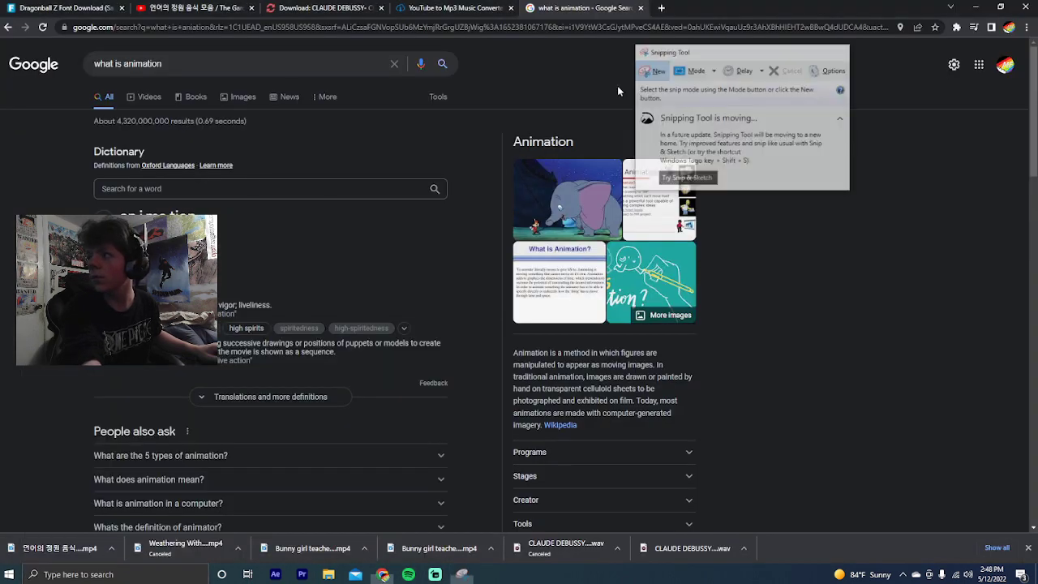
drag(87, 215, 471, 374)
Save the snip as animation in the Pictures folder, in JPG format, and close the Snipping Tool
click(530, 104)
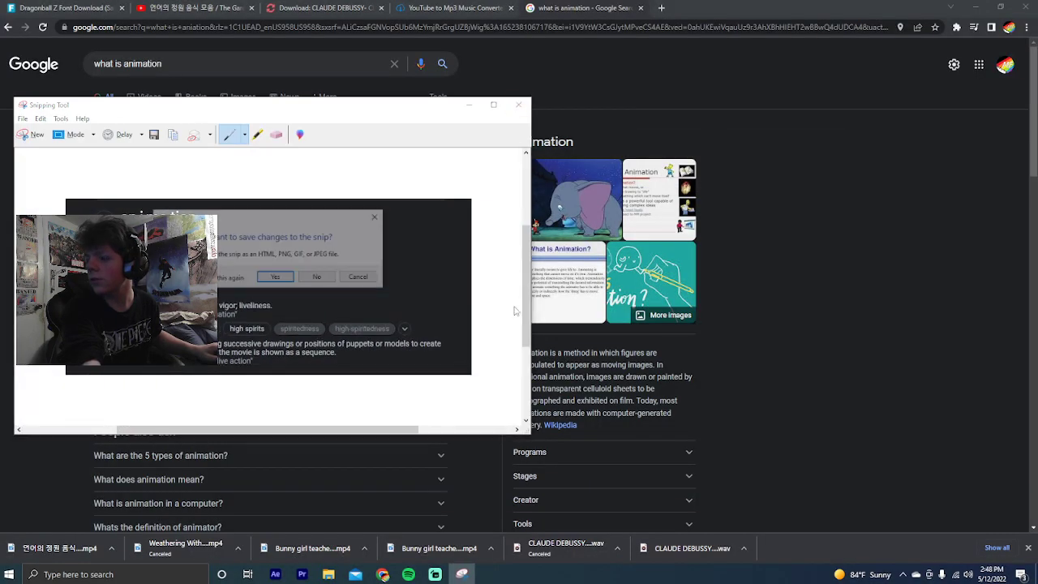
click(276, 278)
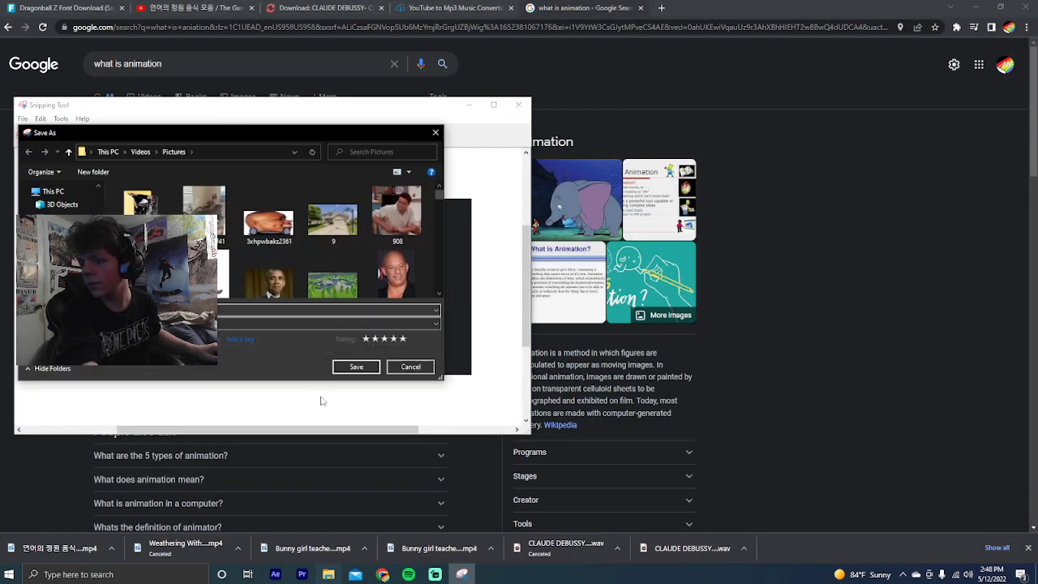
click(262, 321)
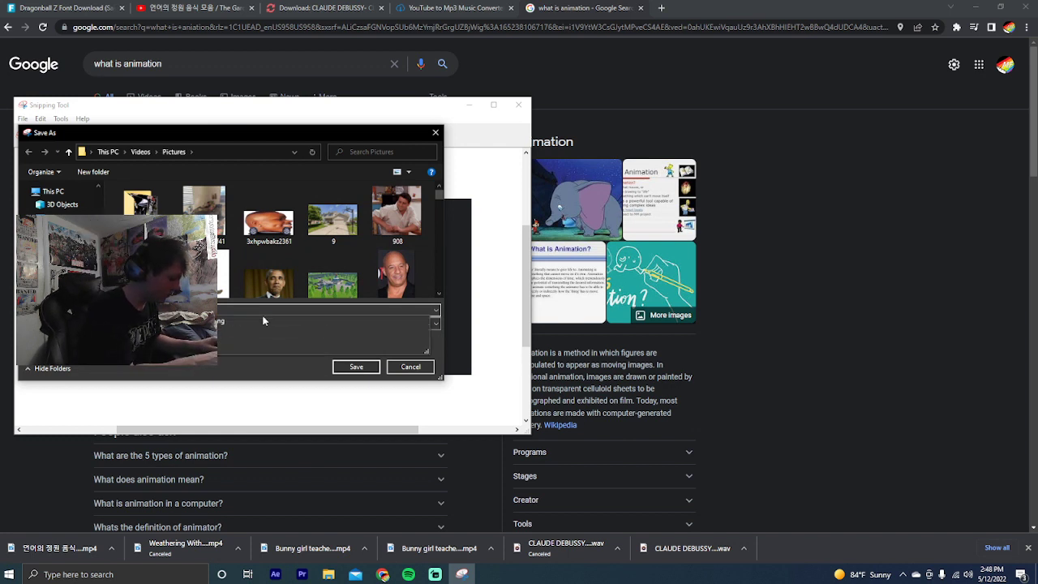
click(263, 321)
key(alt+F4)
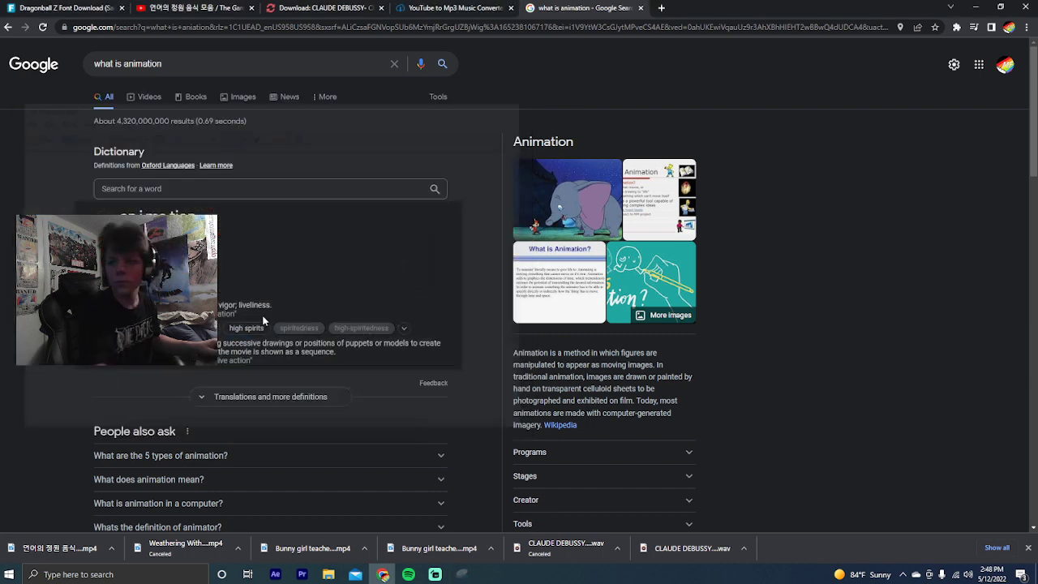
Switch to Premiere Pro and import animation.JPG from the Pictures folder into the project
click(302, 574)
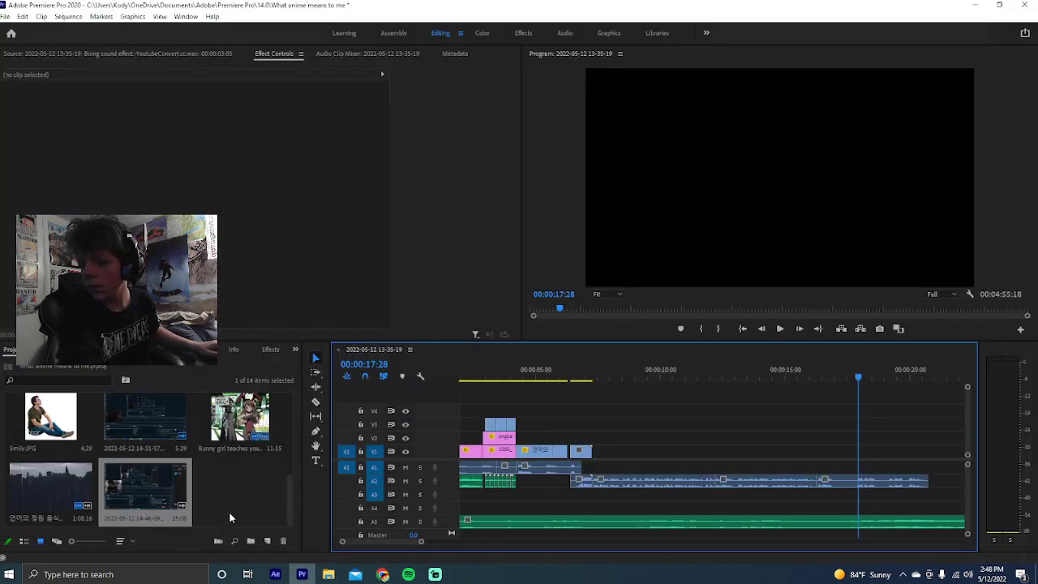
double_click(229, 510)
scroll(40, 113, up, 3)
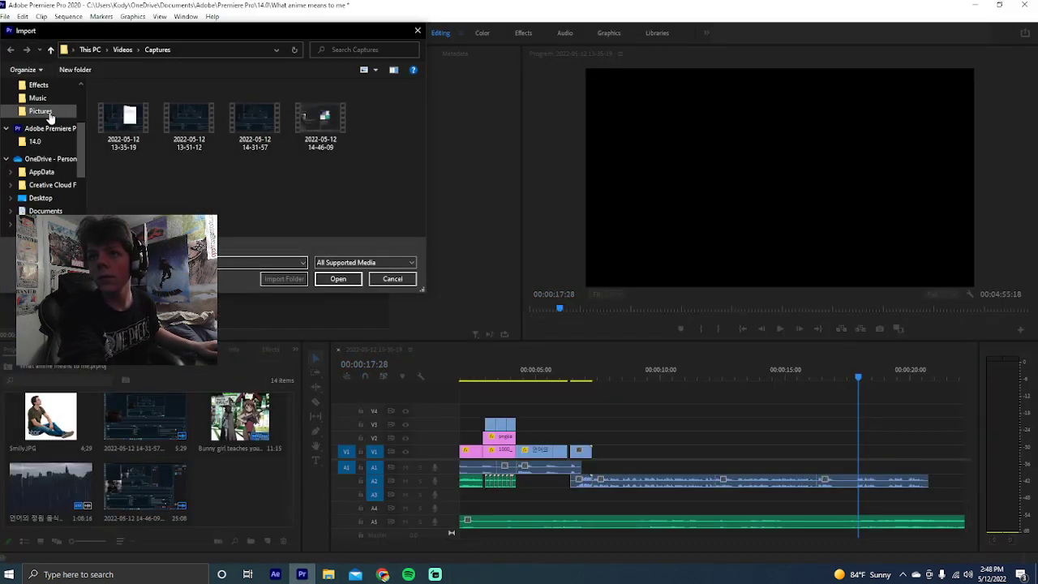
click(41, 111)
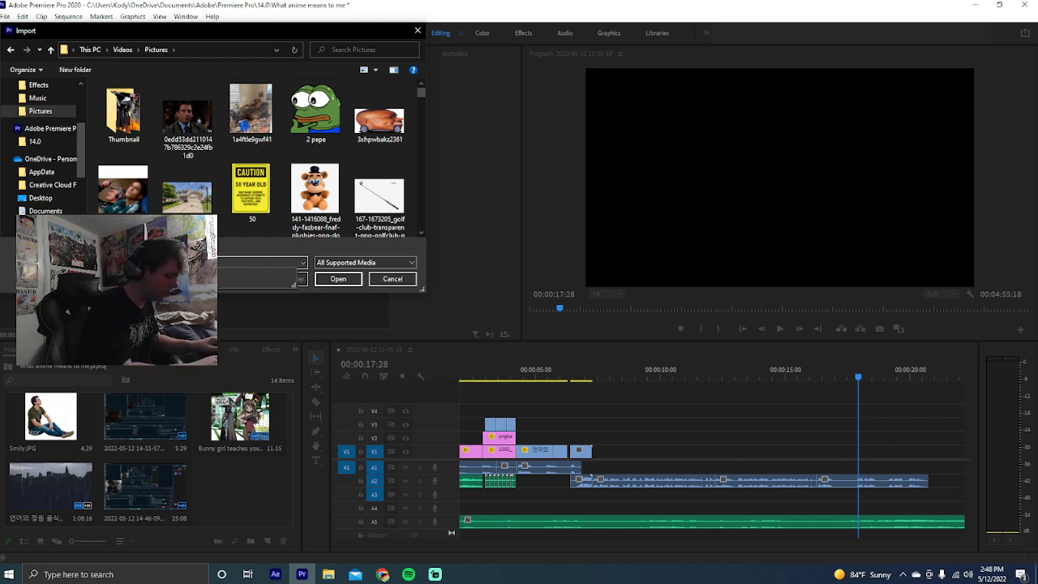
click(353, 285)
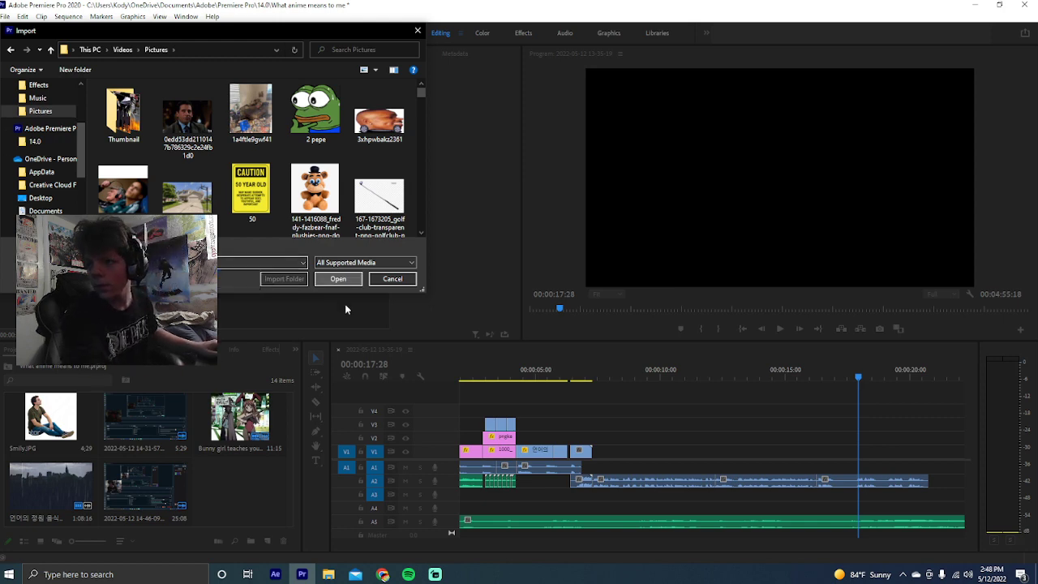
click(347, 276)
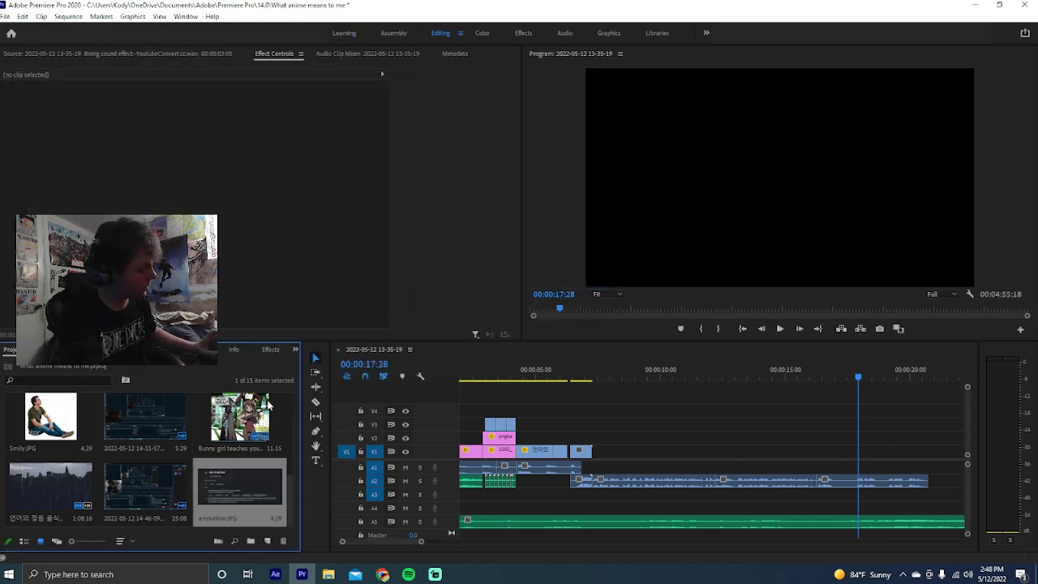
Place animation.JPG on V1 right behind the Bunny girl clip and preview it at about 00:00:07:18
drag(242, 497, 599, 469)
click(684, 447)
click(600, 378)
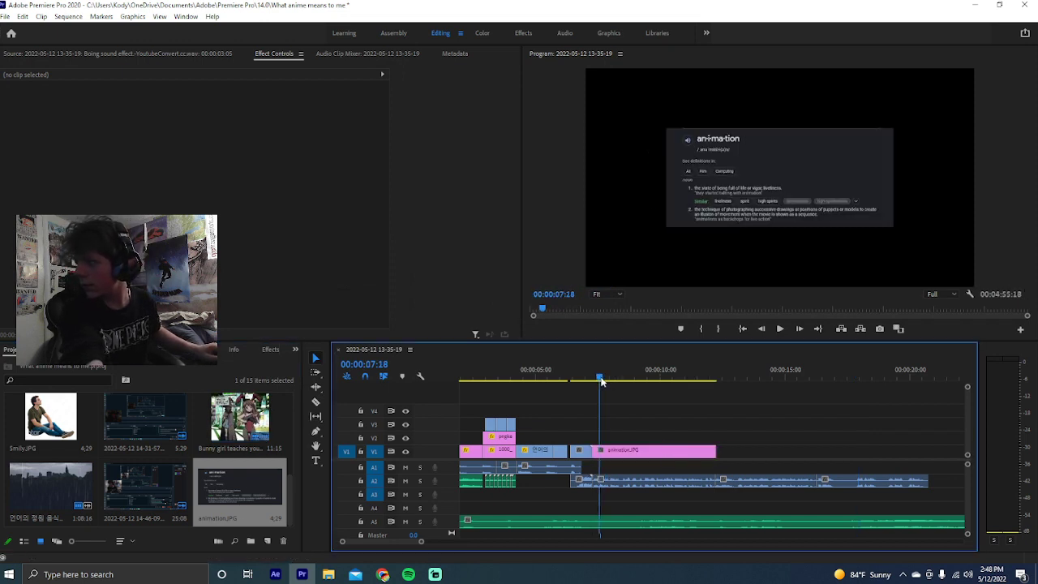
Set the scale of animation.JPG to 229 and its horizontal position to 769, and play the transition into it
click(621, 448)
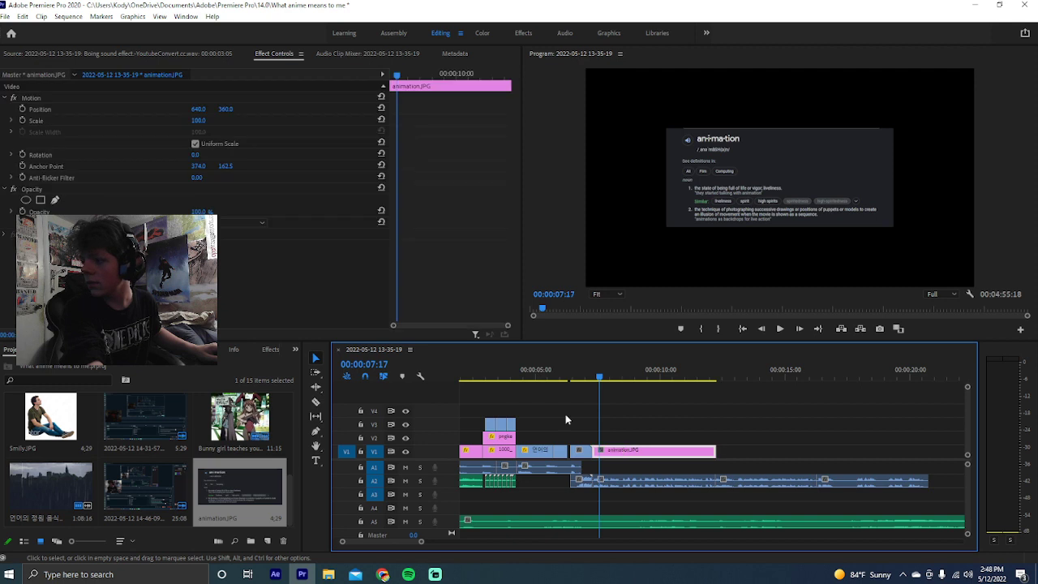
drag(199, 125, 304, 125)
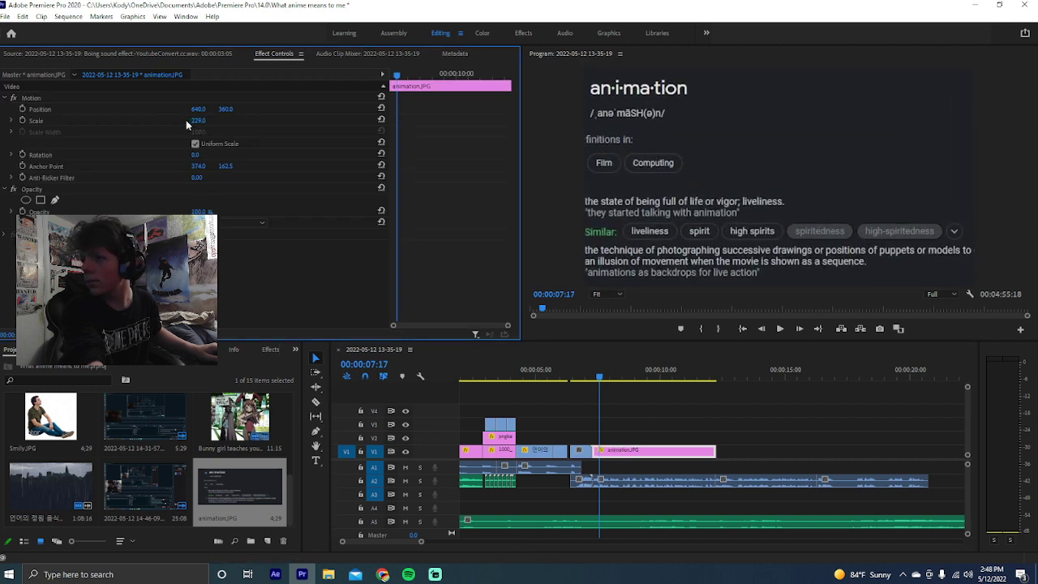
drag(198, 109, 302, 109)
key(space)
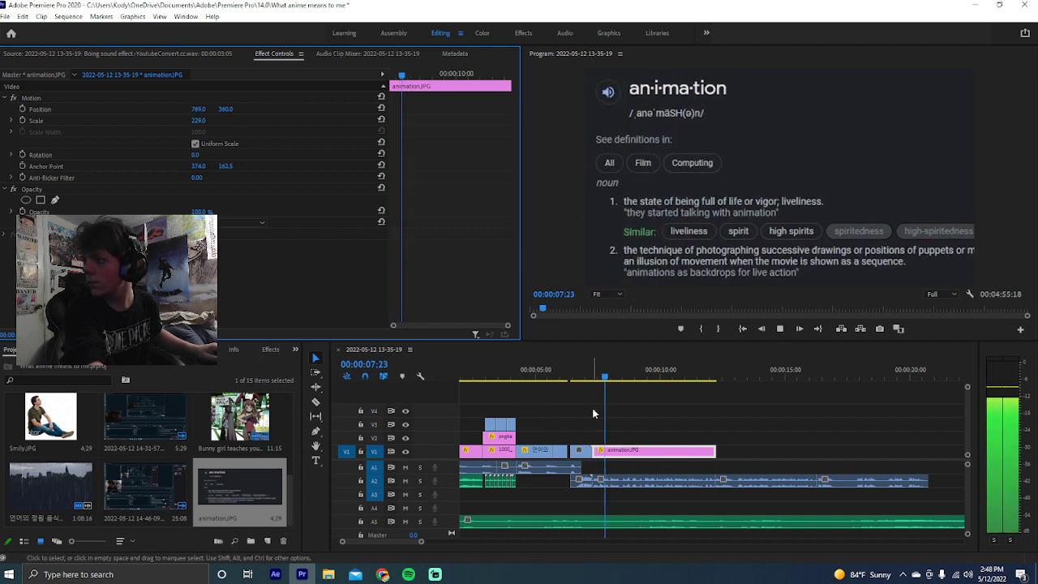
click(583, 375)
key(space)
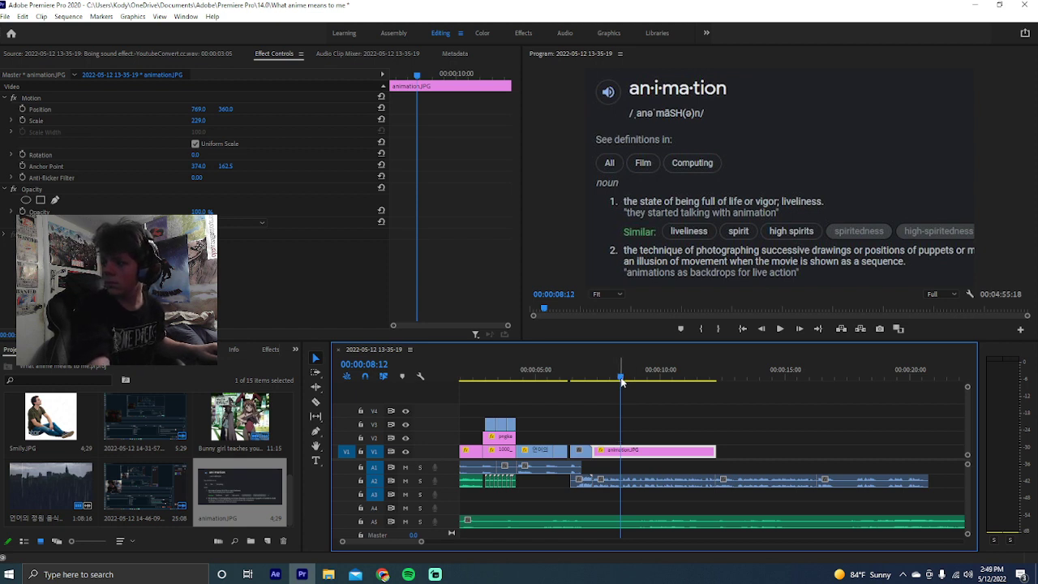
Add a Scale keyframe at the start of animation.JPG, at 00:00:07:08
drag(620, 381, 593, 379)
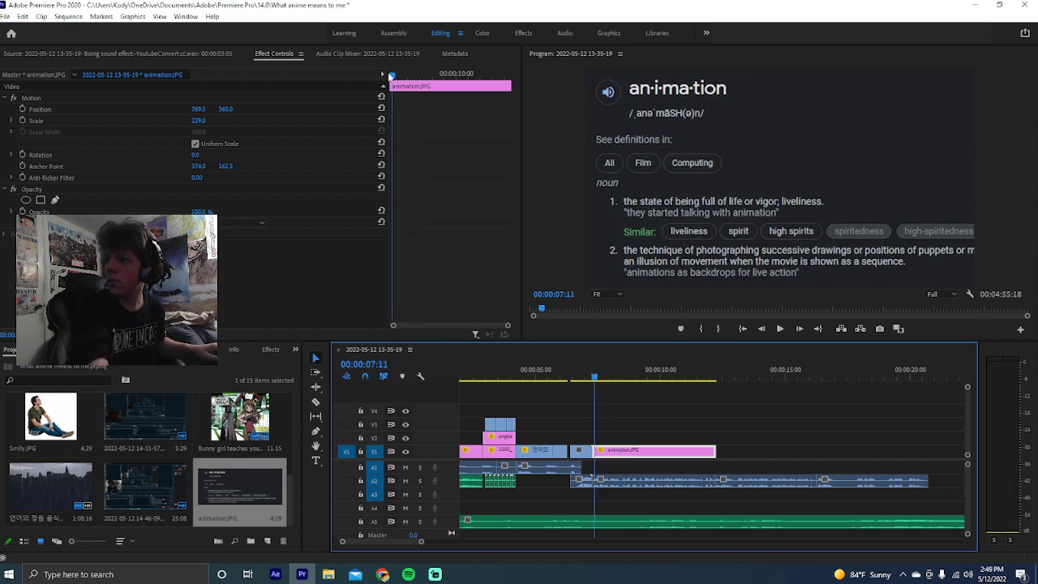
click(314, 82)
click(22, 120)
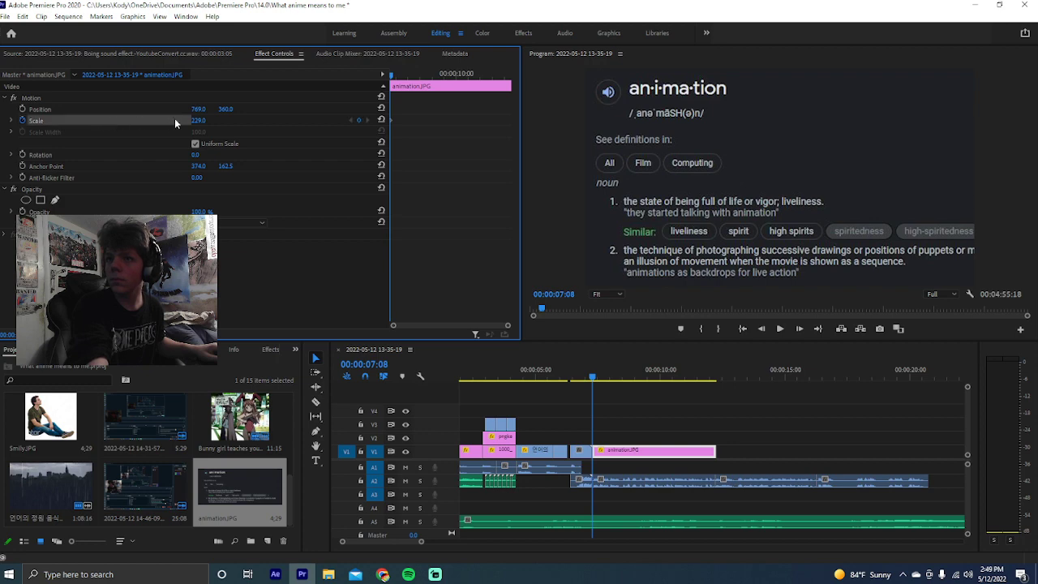
Animate the scale of animation.JPG with keyframes of 281 at 00:00:07:11 and 225 at 00:00:07:14
drag(197, 120, 422, 120)
key(Right)
key(Right)
key(Right)
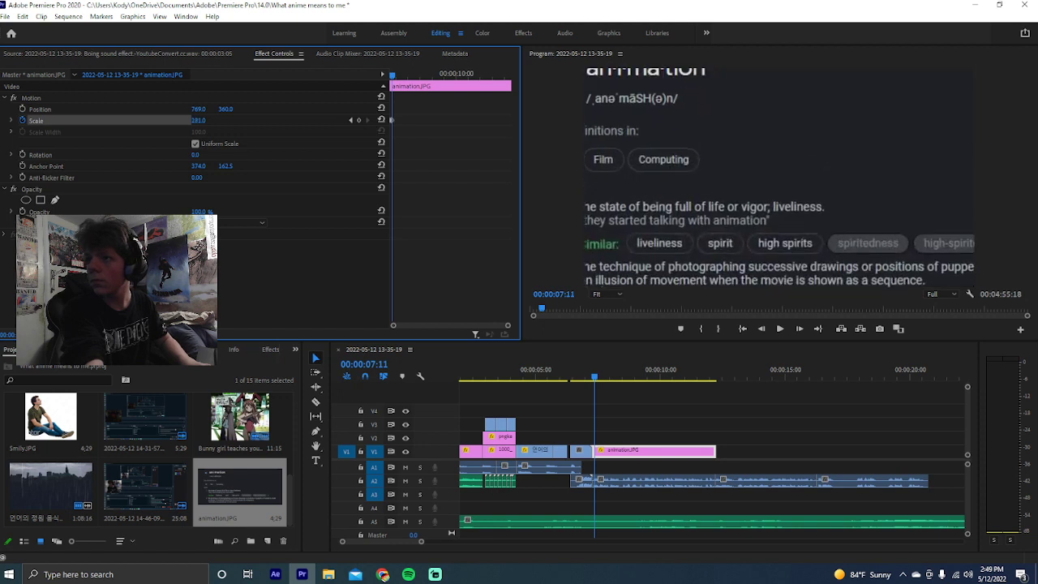
key(Right)
key(Right)
key(Right)
drag(198, 120, 153, 120)
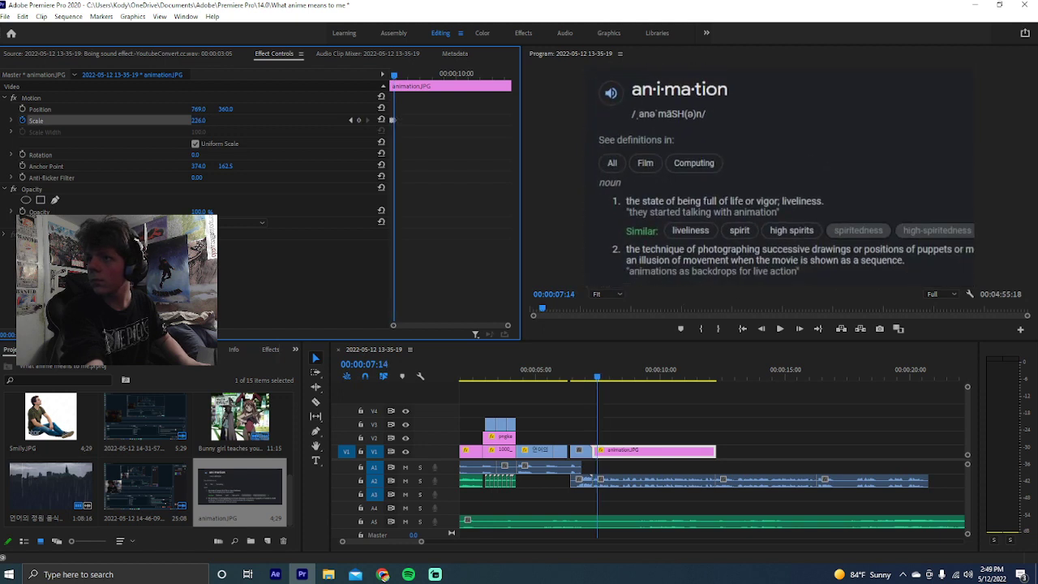
Play back the scale animation at the transition from the Bunny girl clip into animation.JPG
click(581, 396)
key(space)
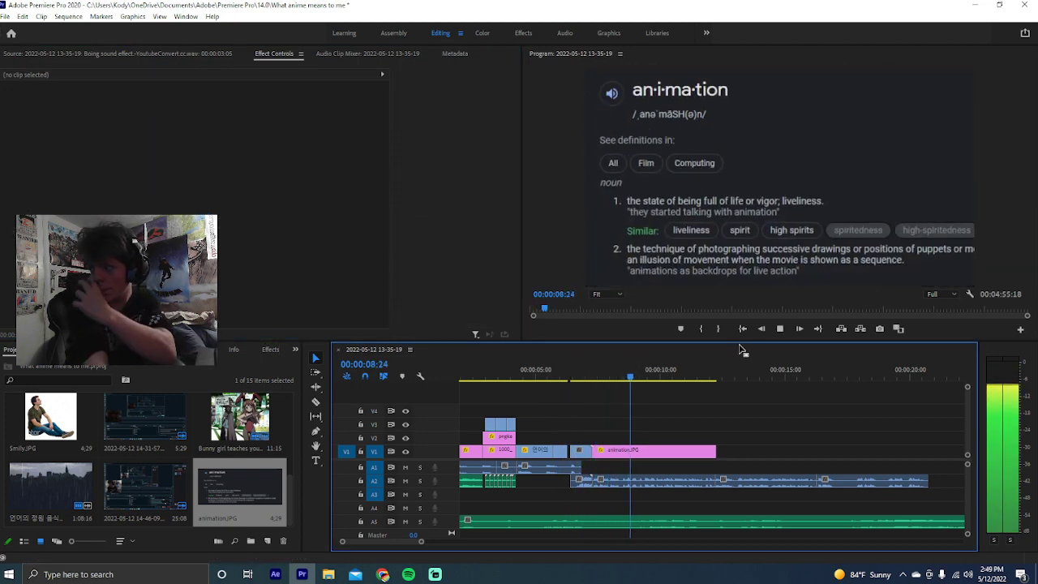
click(585, 379)
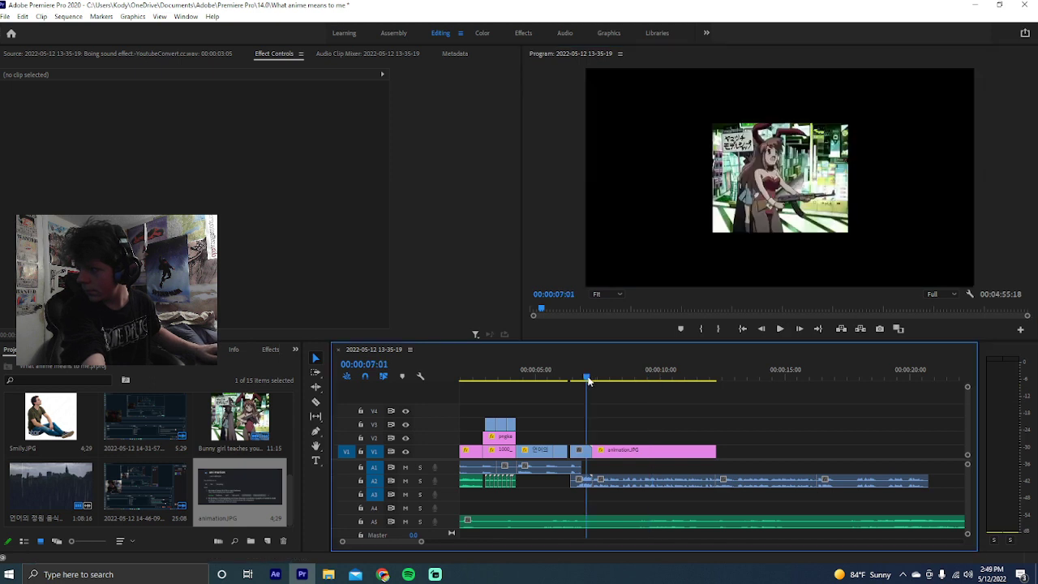
Split animation.JPG at about 00:00:08:12 and extend its second part to about 00:00:16:08, where the current voice audio segment ends
drag(588, 381, 621, 386)
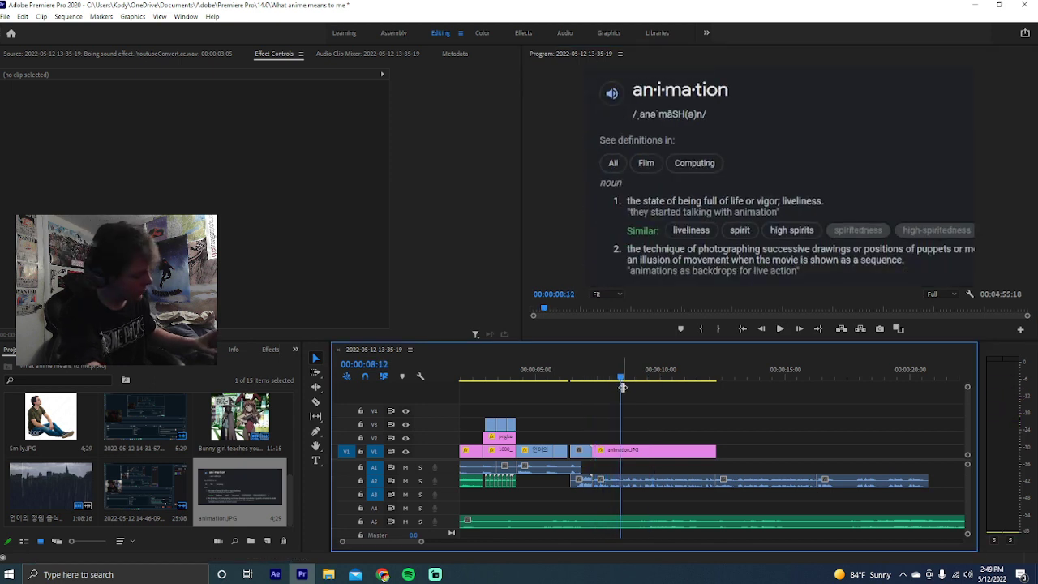
key(c)
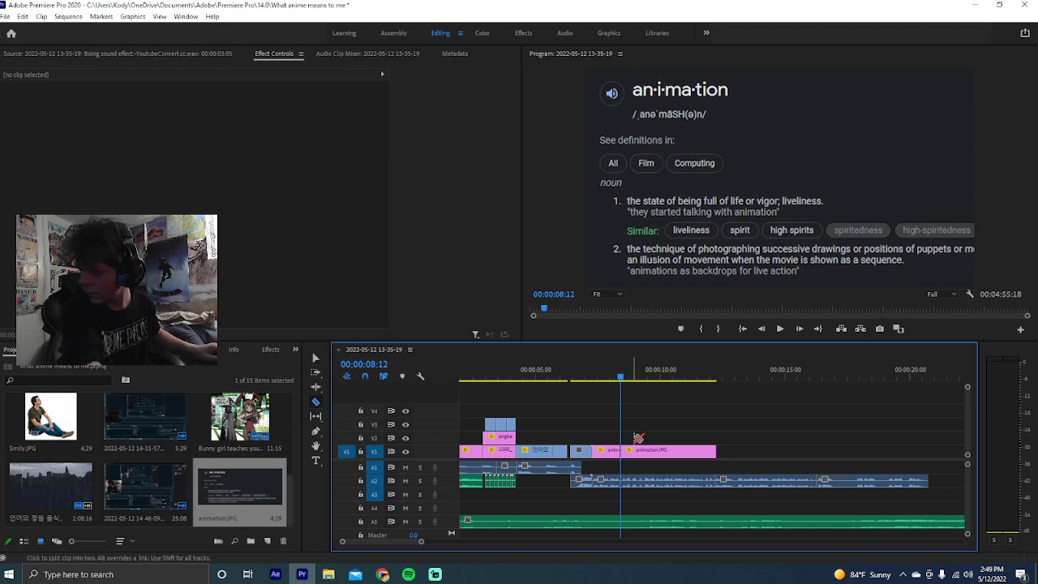
key(v)
key(space)
key(space)
drag(716, 450, 814, 453)
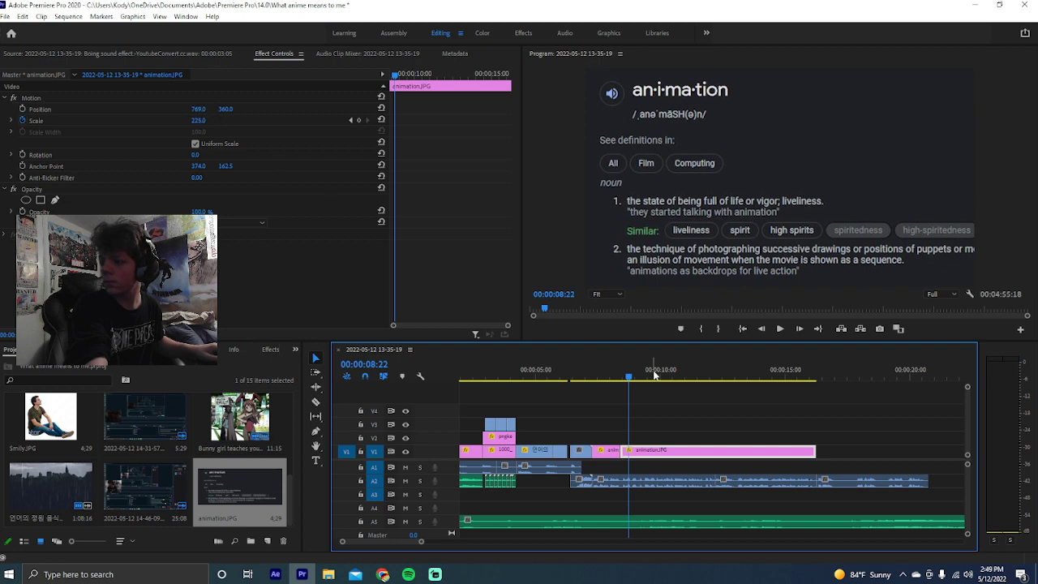
Set the second animation.JPG part to scale 523 and position 1654, -107 at 00:00:08:15, and enable Position keyframing there
drag(626, 371, 622, 371)
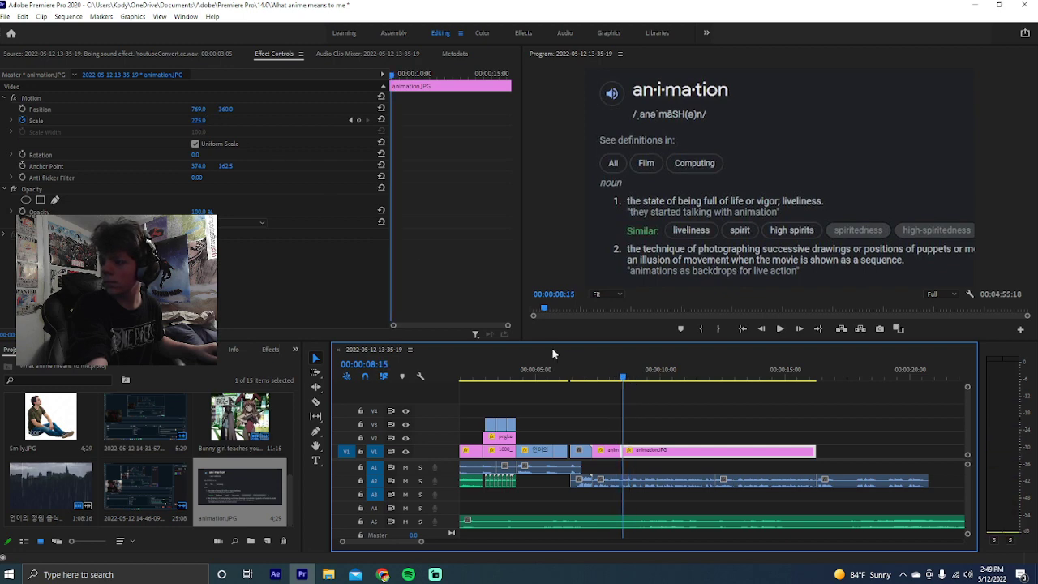
mouse_move(197, 120)
mouse_down()
mouse_move(243, 120)
mouse_move(243, 108)
mouse_move(219, 111)
mouse_move(237, 126)
mouse_move(223, 122)
mouse_move(247, 122)
mouse_move(188, 108)
mouse_move(235, 108)
mouse_move(202, 108)
mouse_up()
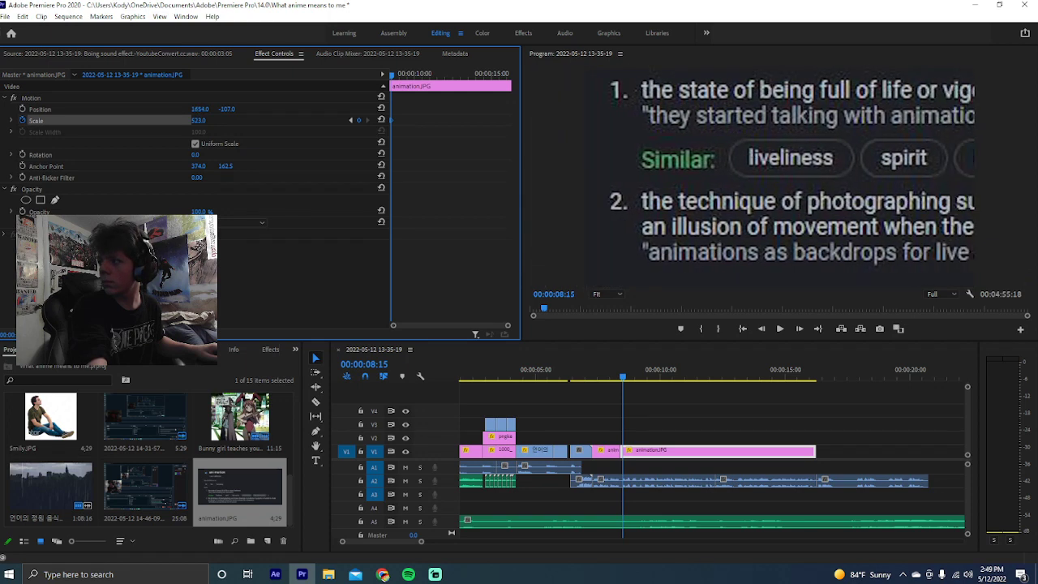
click(23, 109)
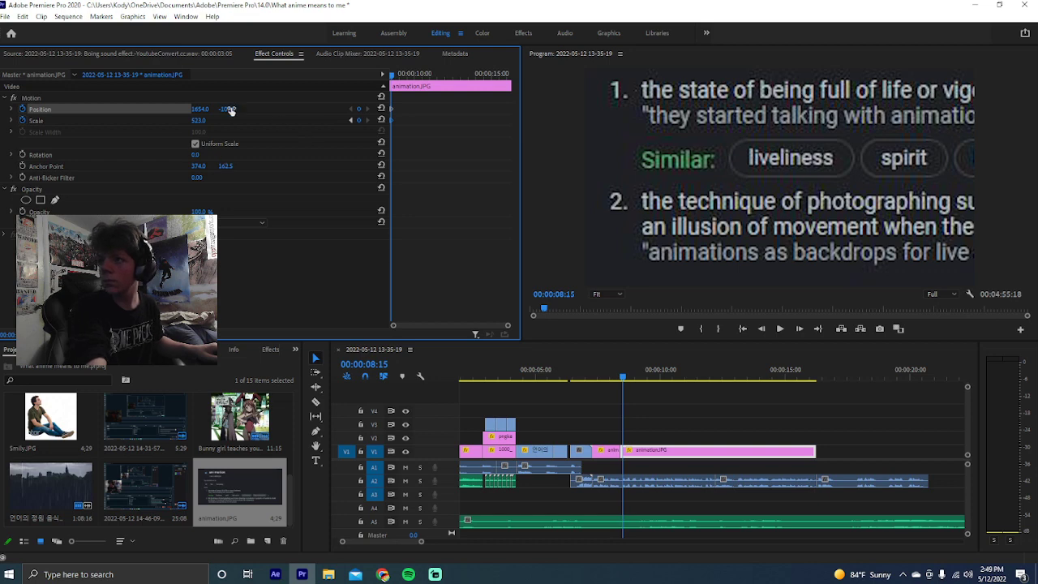
Add a Position keyframe with horizontal value -622 at 00:00:11:21 so the image pans across the definition text
click(394, 76)
drag(408, 77, 440, 90)
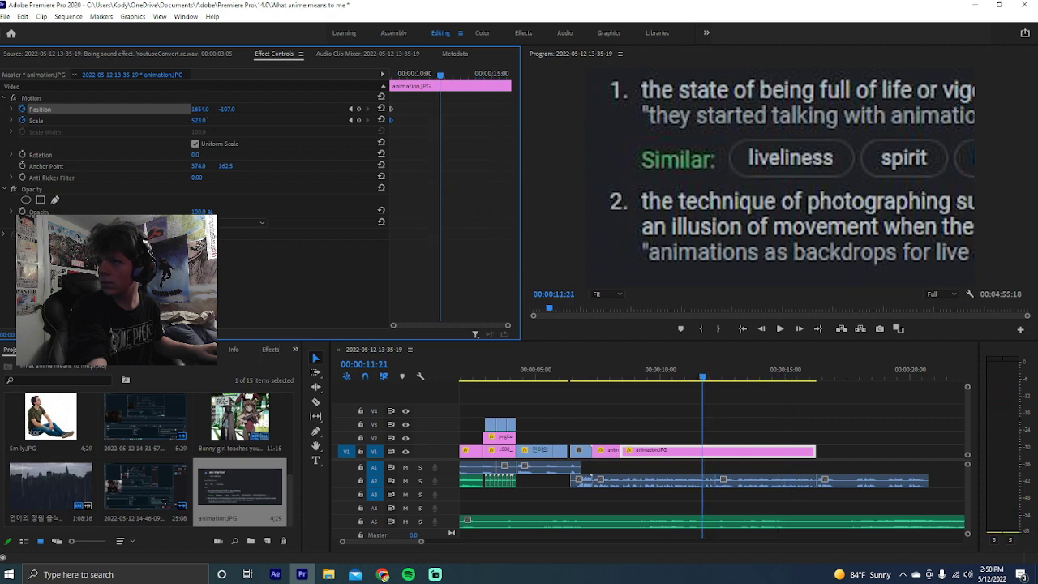
drag(200, 108, 125, 108)
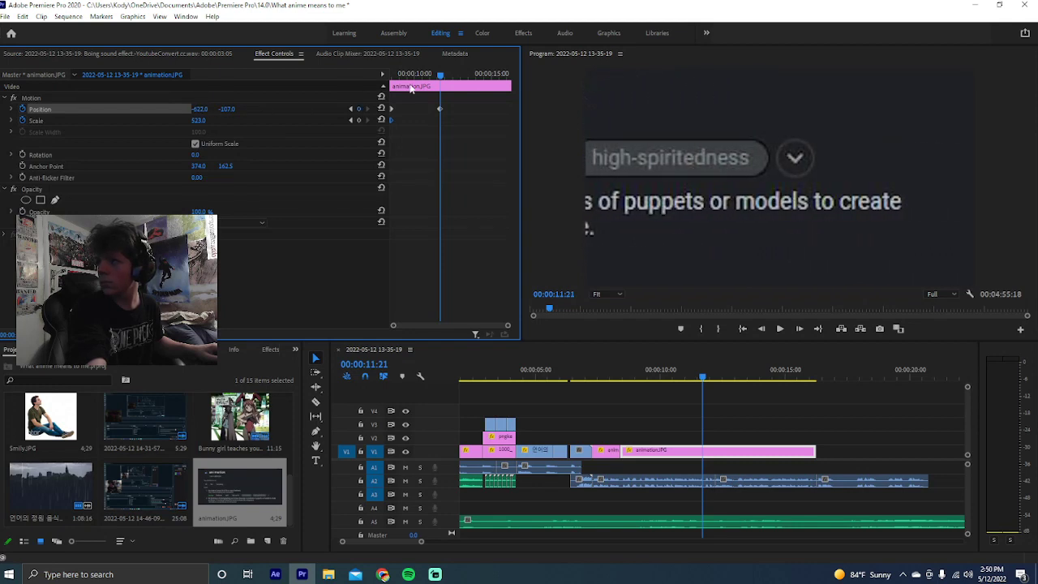
Add Position keyframes of 1640, -103 at 00:00:13:01 and horizontal about 165 at 00:00:16:03 to pan across the second text line
drag(439, 74, 385, 76)
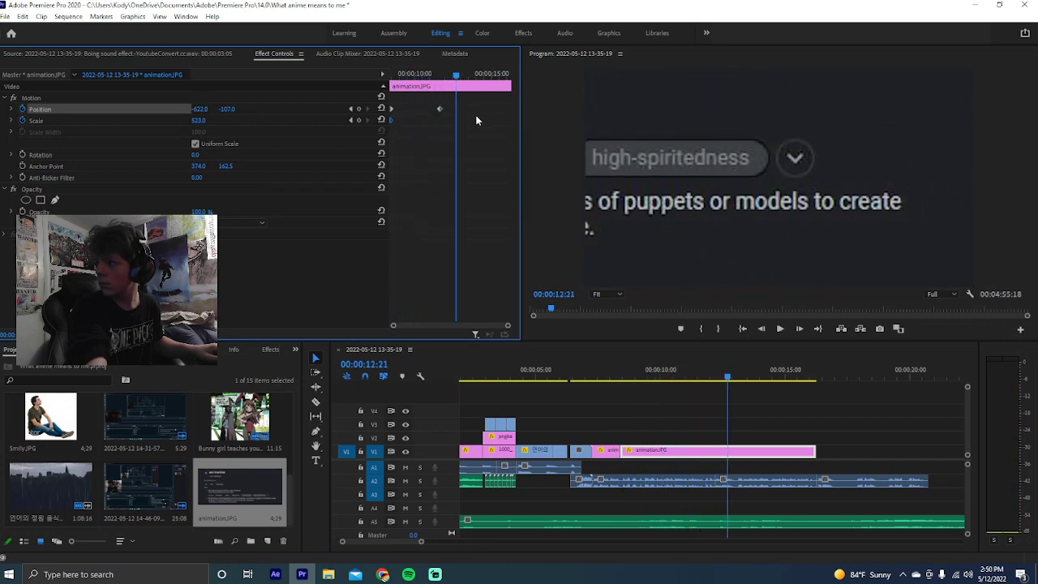
key(space)
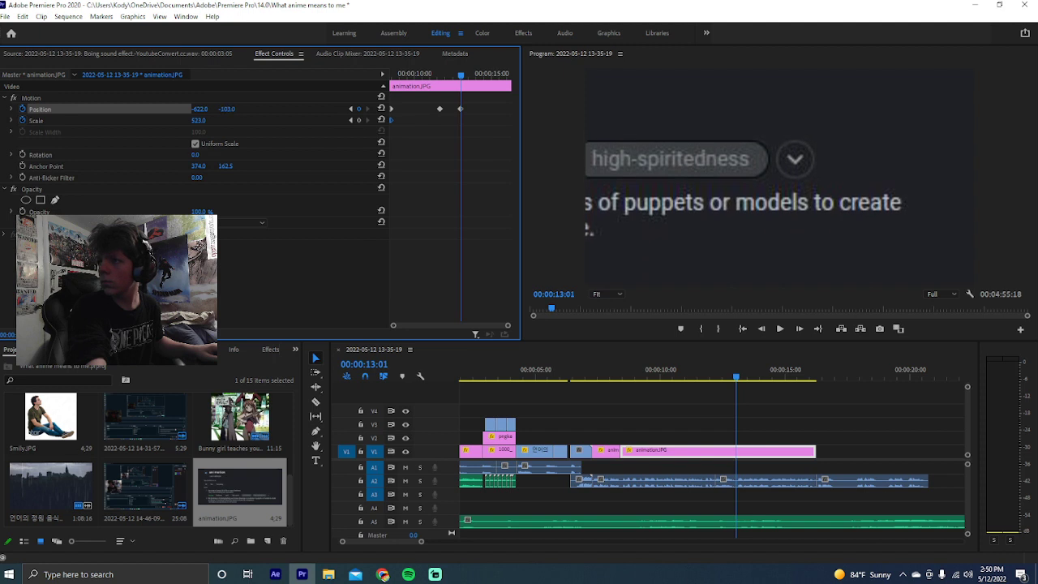
mouse_move(205, 112)
mouse_down()
mouse_move(145, 120)
mouse_move(203, 109)
mouse_up()
key(space)
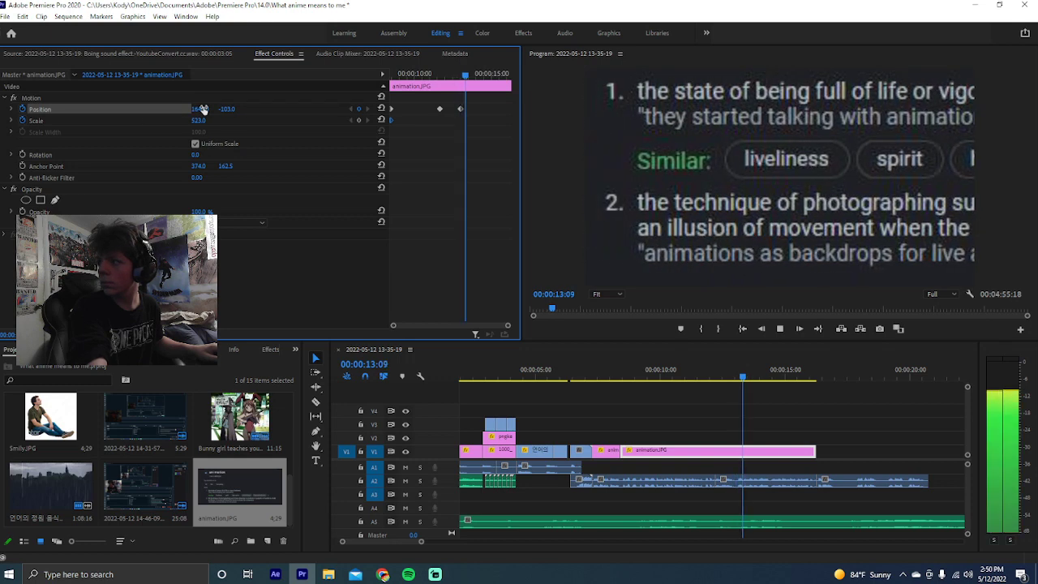
key(space)
drag(446, 74, 510, 84)
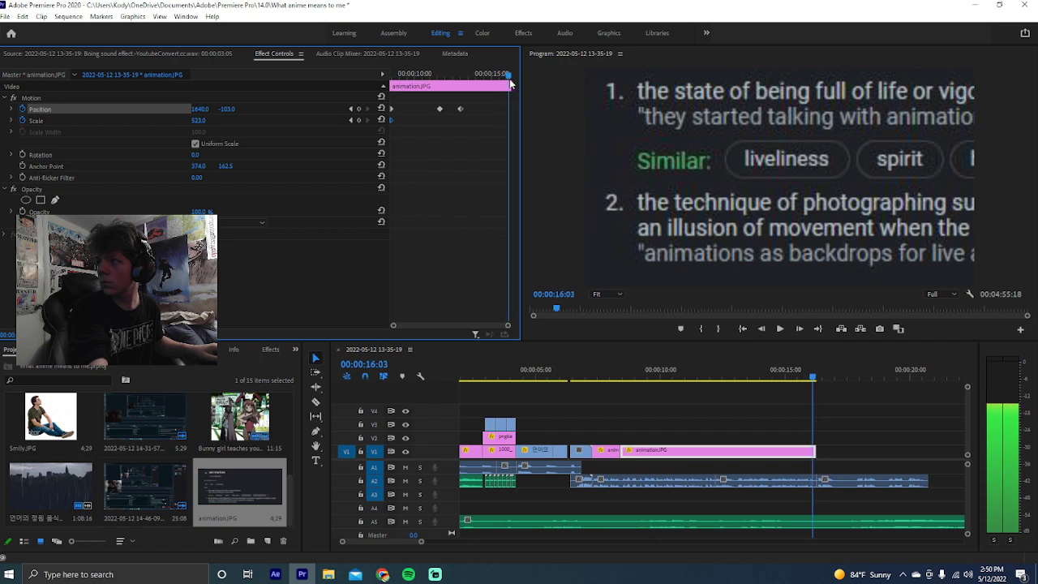
drag(200, 109, 122, 108)
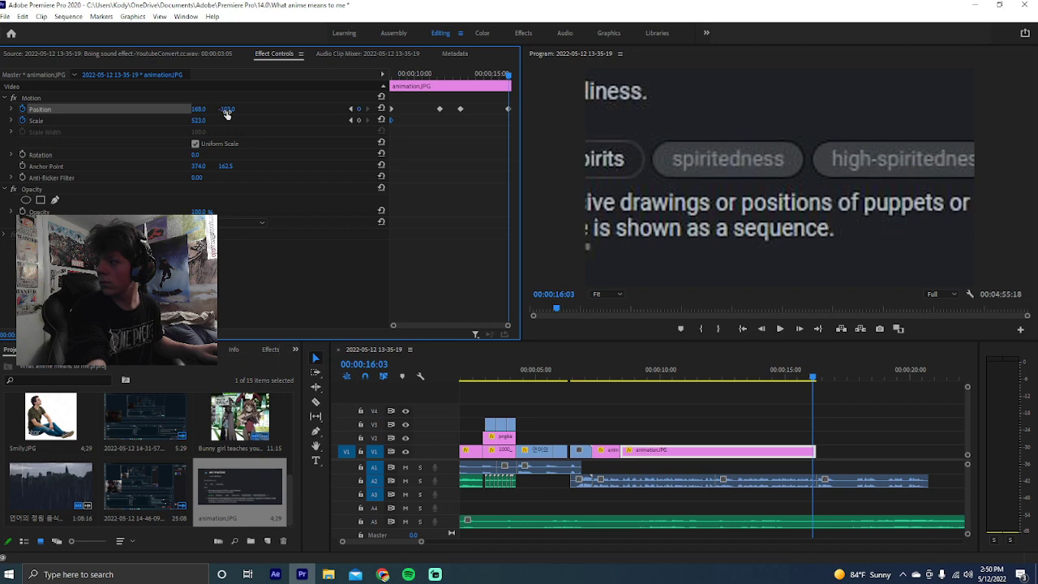
Play back the definition pan from before the Bunny girl clip and locate the end of animation.JPG at 00:00:16:08
drag(640, 376, 552, 380)
click(636, 412)
key(space)
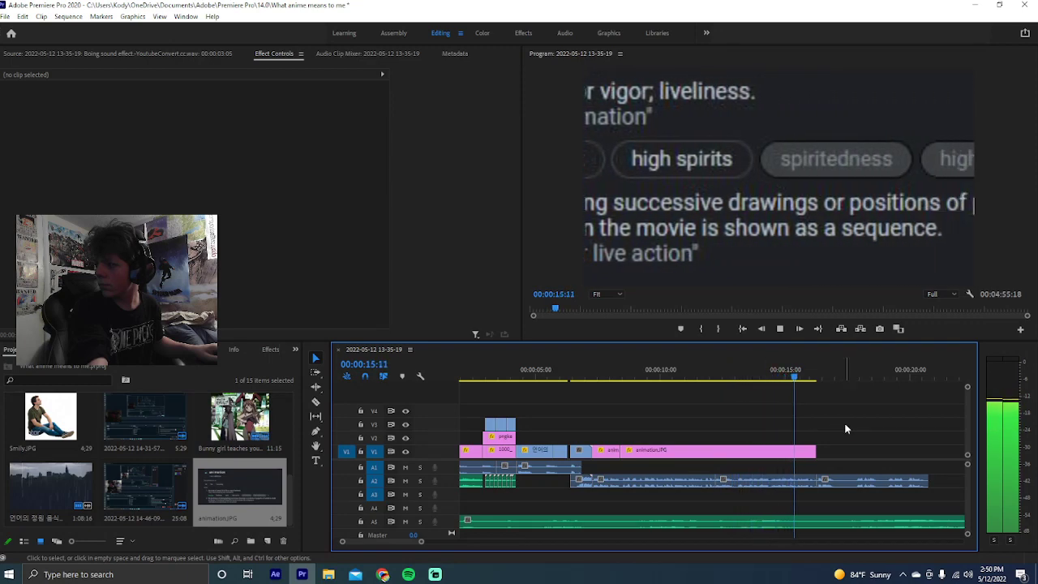
key(space)
scroll(821, 427, down, 3)
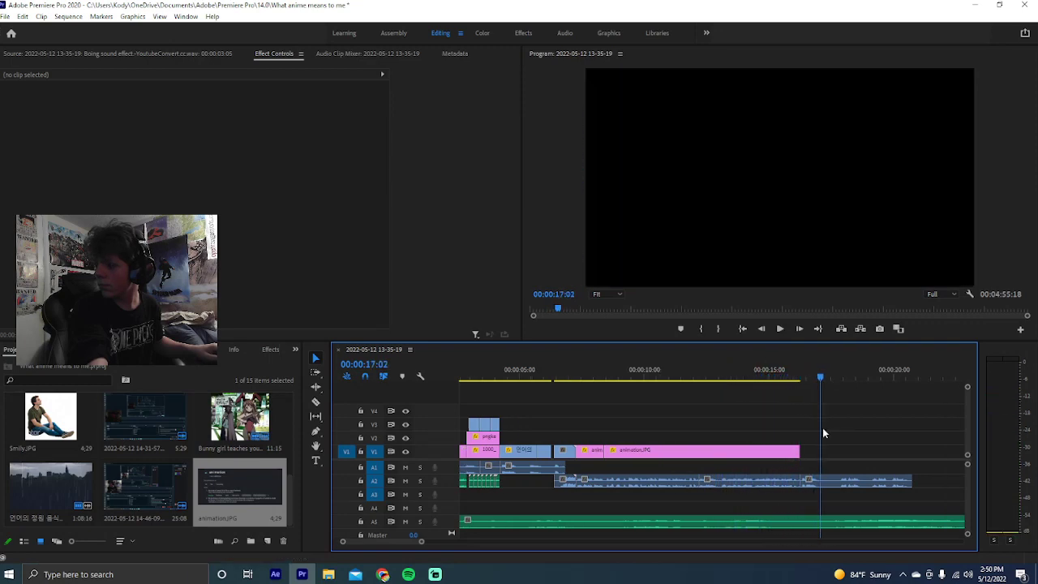
click(702, 381)
click(704, 381)
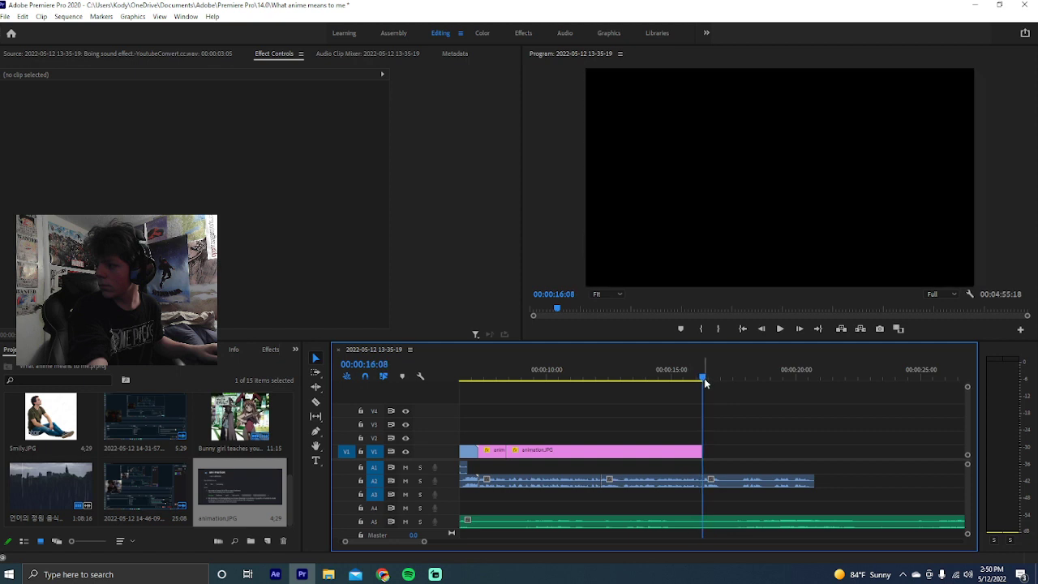
Add a Scale keyframe of 0 at the start of the Bunny girl clip, at 00:00:06:12
scroll(654, 415, up, 4)
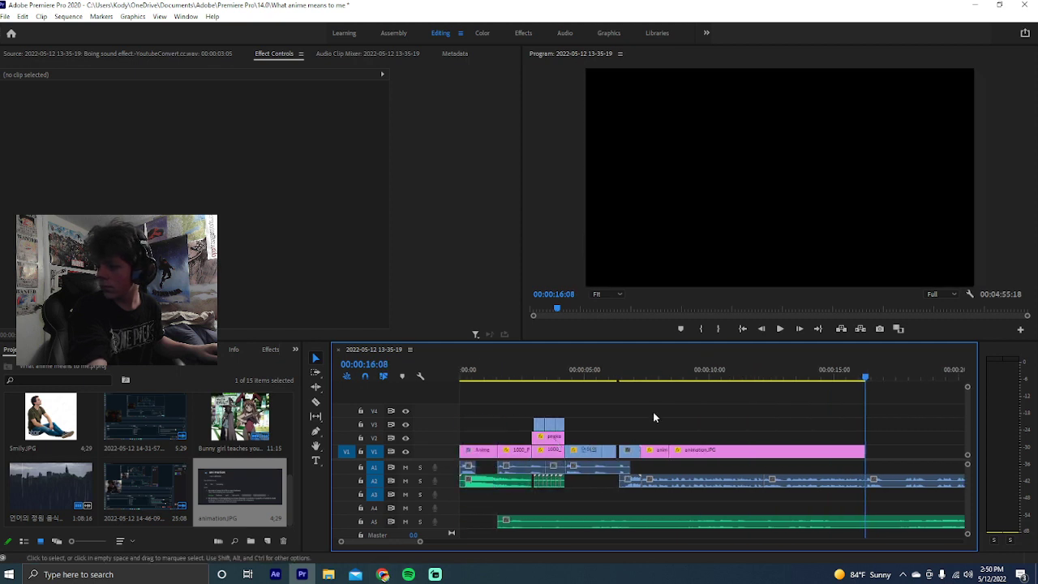
click(624, 381)
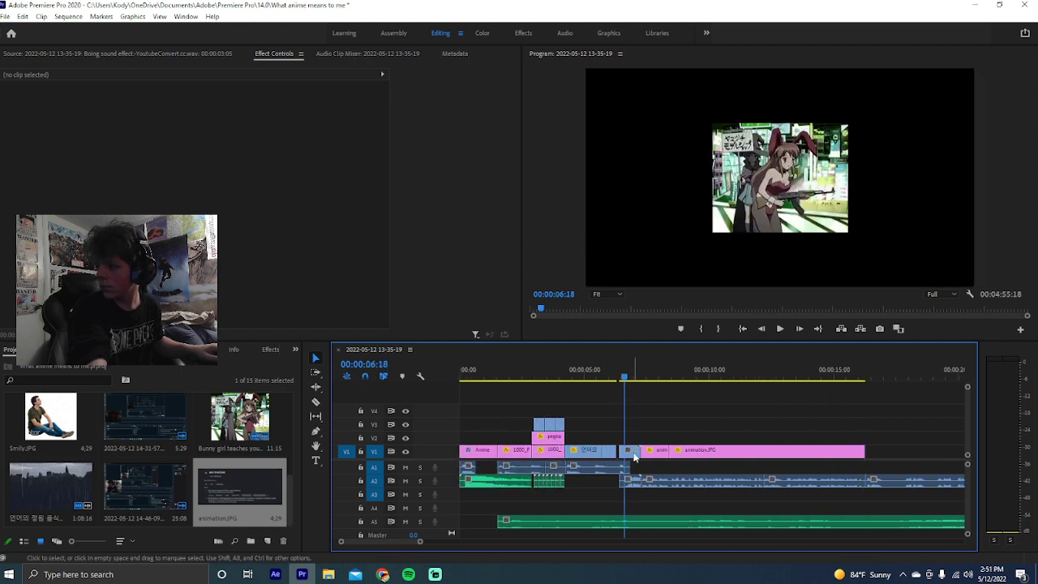
click(632, 452)
drag(421, 76, 392, 75)
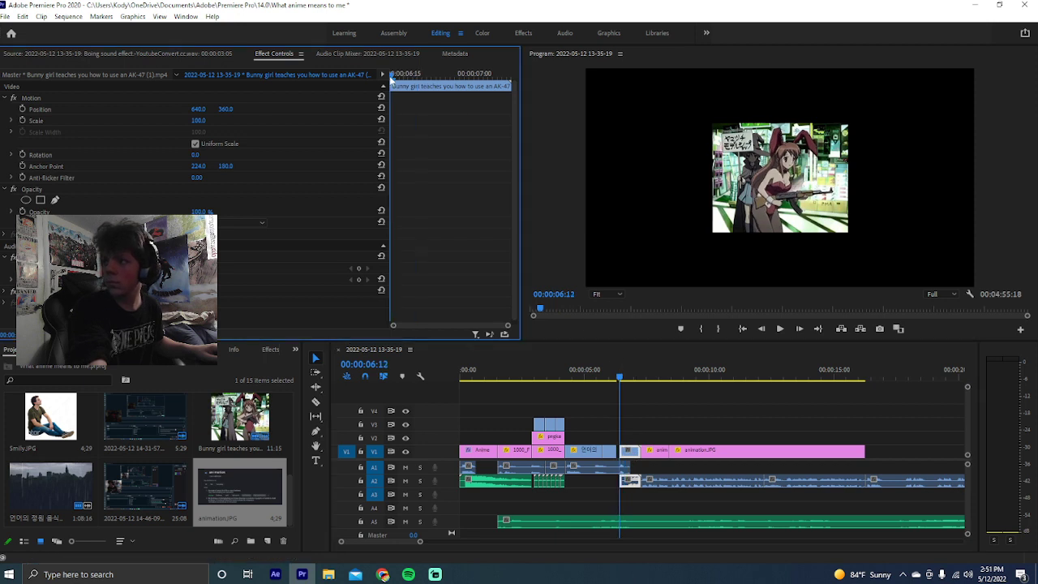
click(22, 121)
click(198, 120)
text(0)
key(Return)
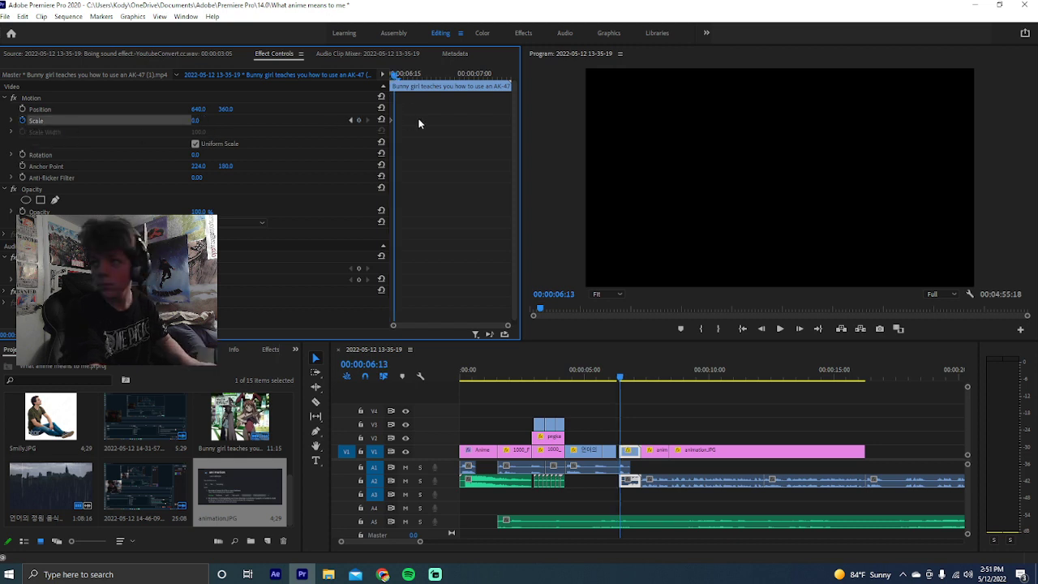
Add Scale keyframes to the Bunny girl clip, 185 at 00:00:06:15 and 199 at 00:00:06:17
key(Right)
key(Right)
click(198, 120)
text(185)
key(Return)
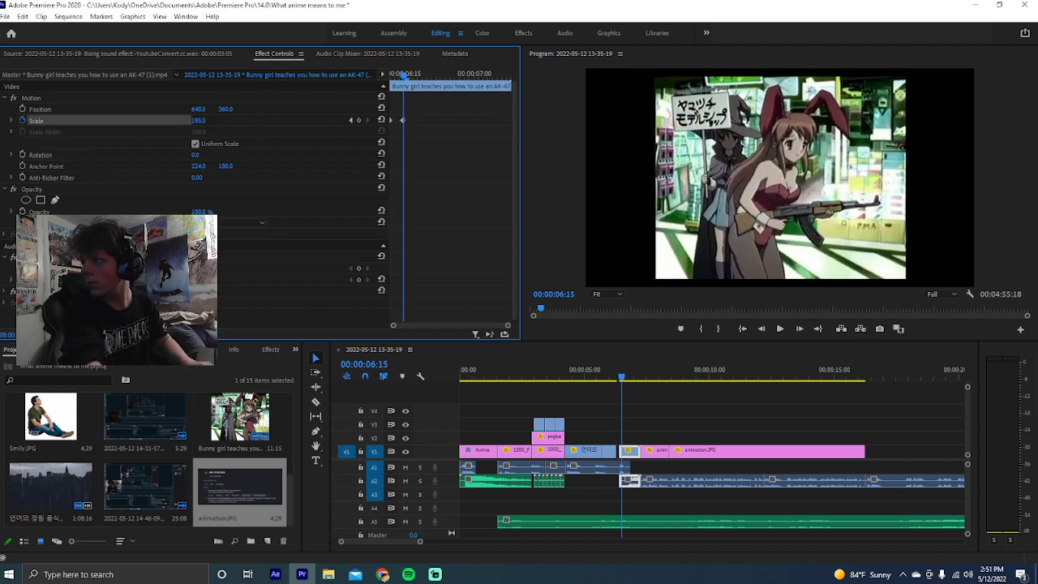
drag(198, 120, 177, 120)
key(Right)
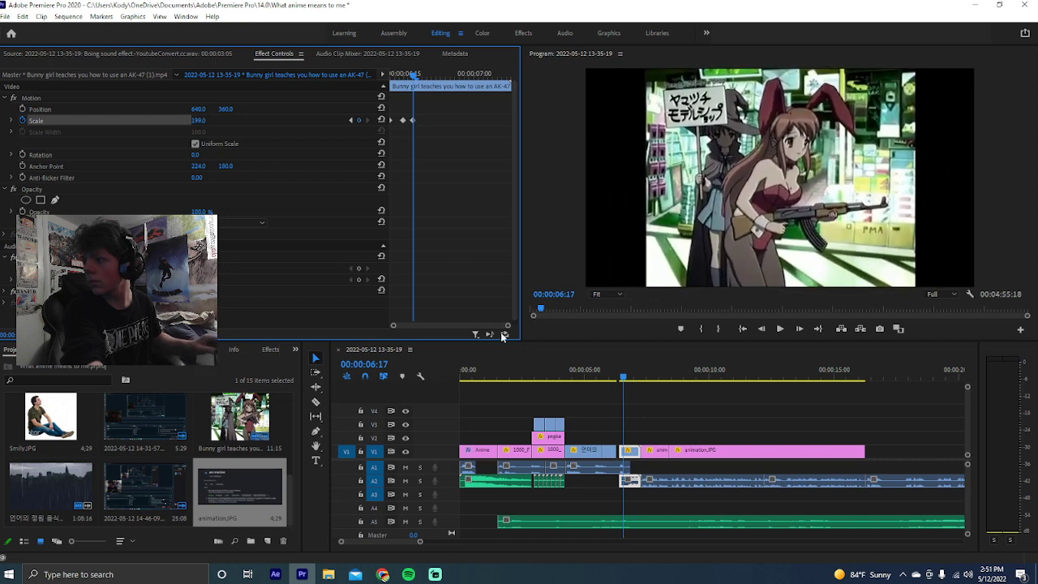
Play the sequence from before the Bunny girl clip through the end of animation.JPG, stopping at 00:00:17:01
click(589, 390)
key(space)
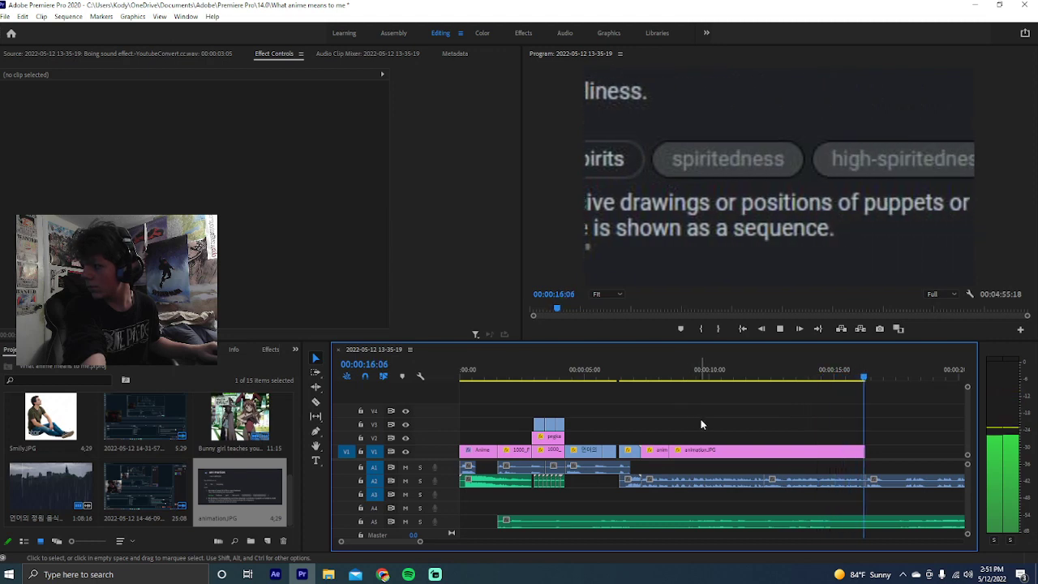
scroll(700, 418, down, 8)
key(space)
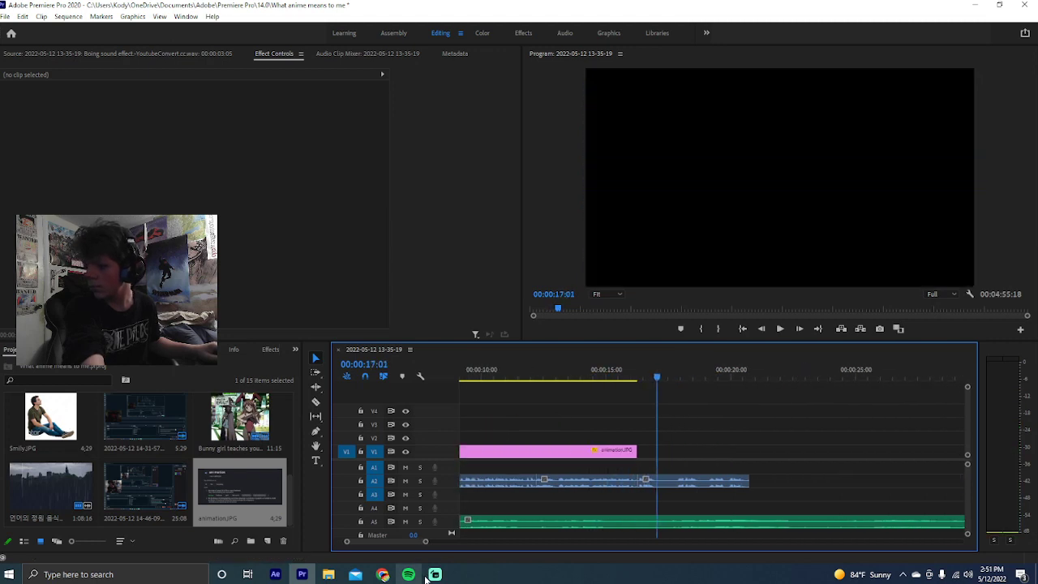
Switch to Streamlabs Desktop to check the stream chat and return to Premiere Pro
click(434, 574)
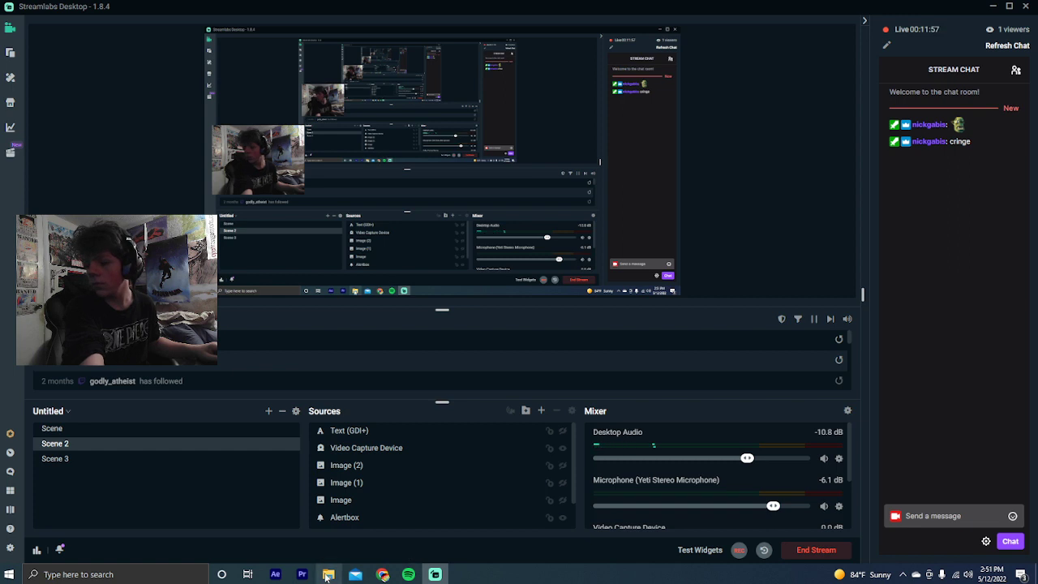
mouse_move(327, 576)
key(alt+Tab)
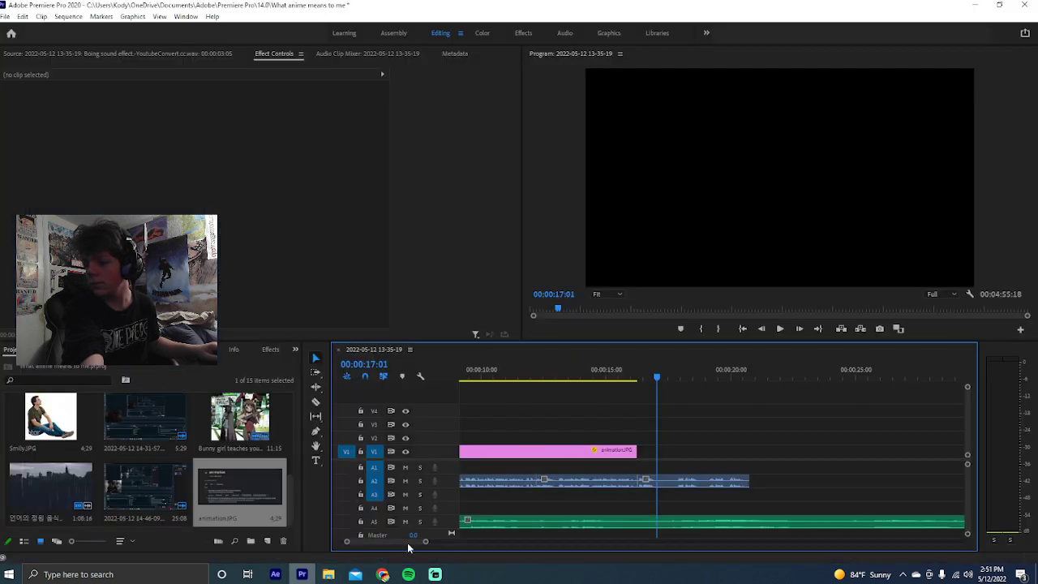
mouse_move(383, 576)
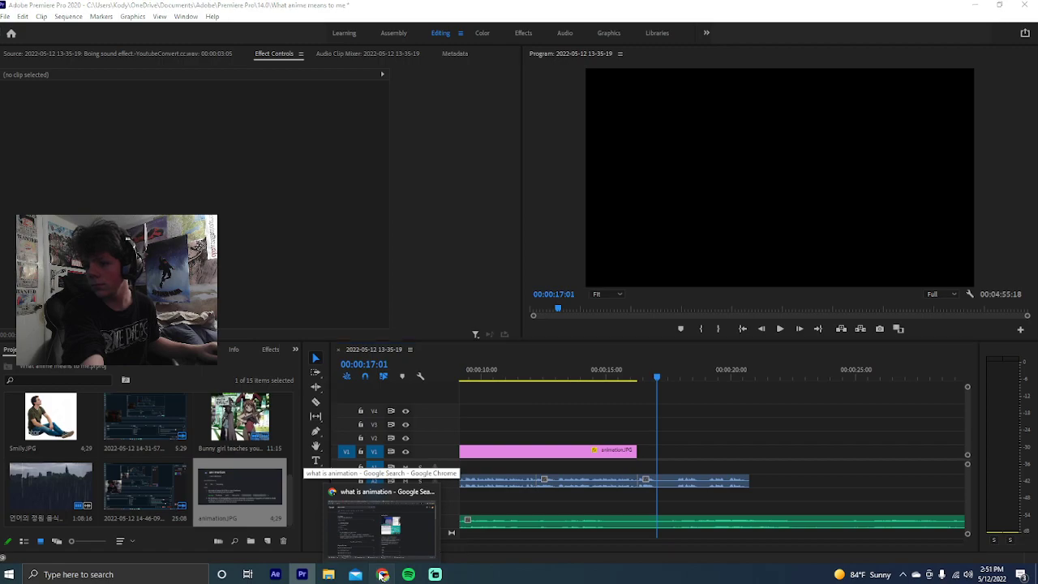
click(383, 574)
click(214, 7)
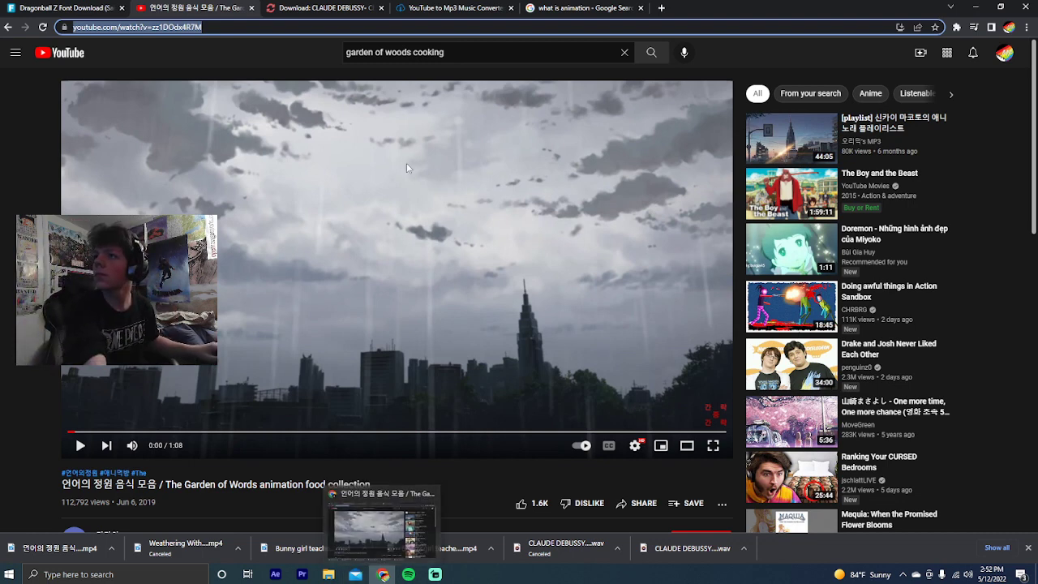
click(333, 54)
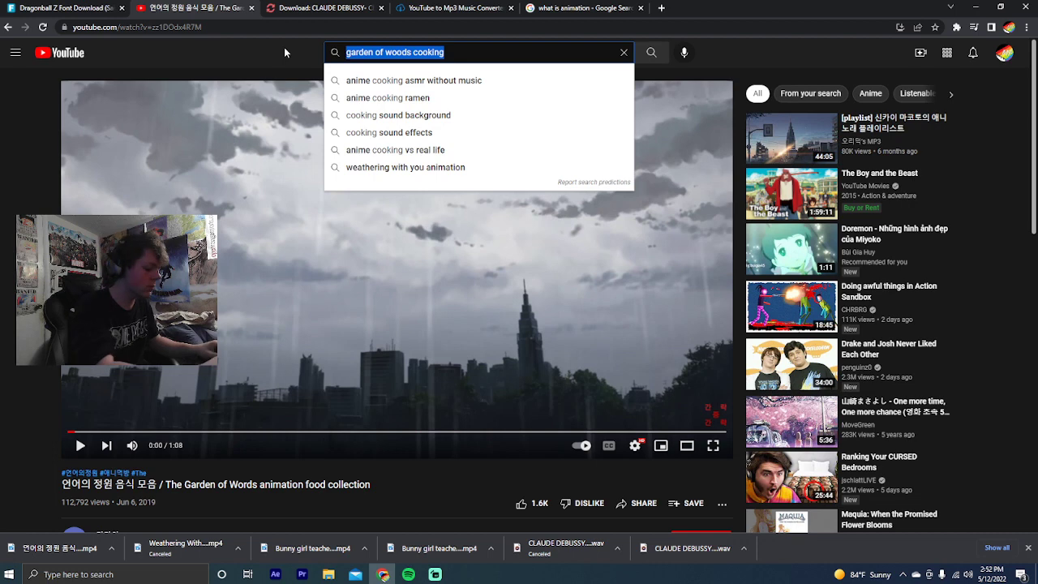
key(BackSpace)
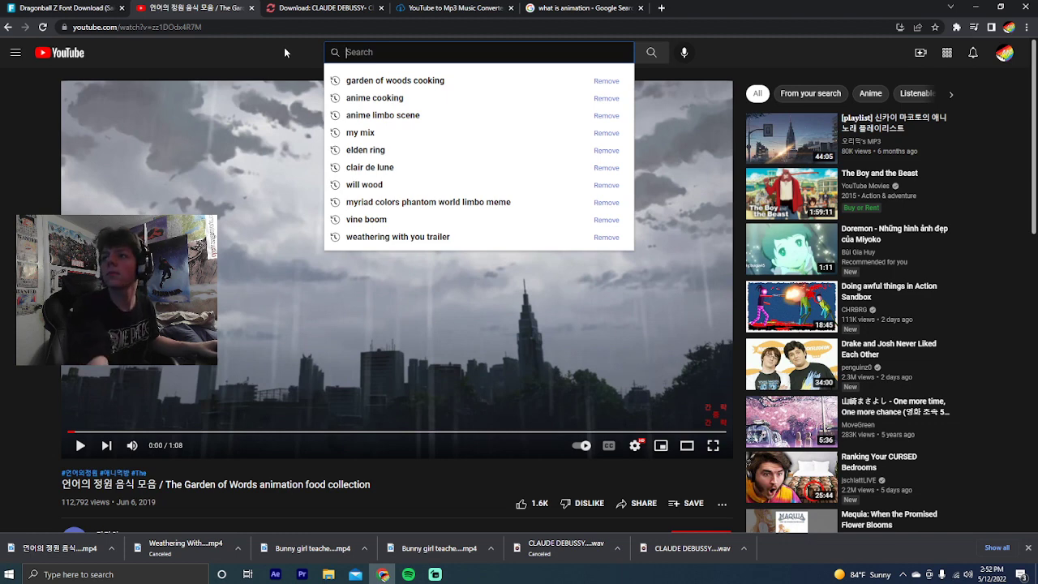
click(285, 47)
click(301, 574)
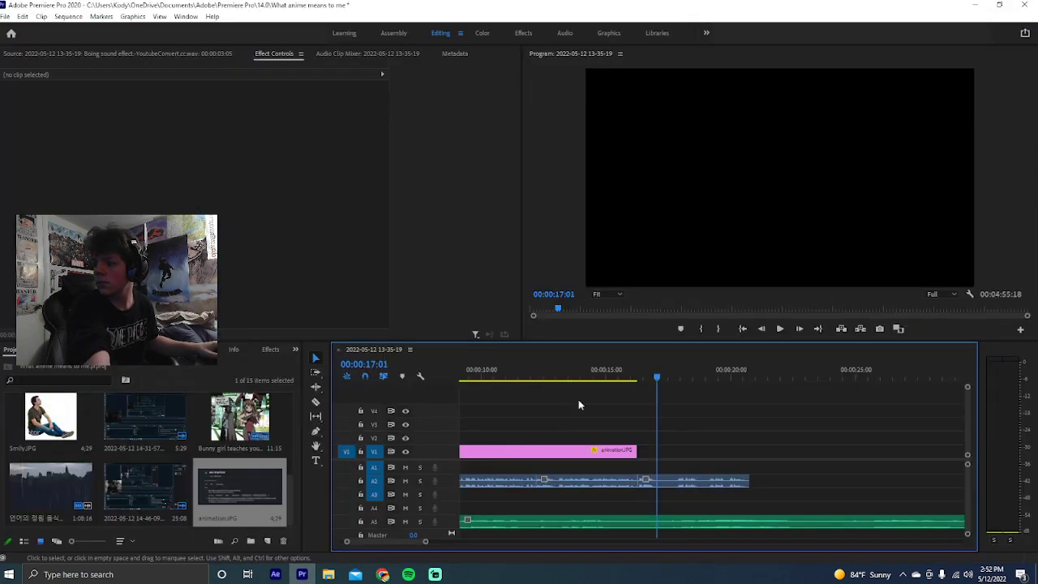
Play the voice audio after animation.JPG, then cut out the short piece at about 00:00:17:15 on A2 and close the gap
click(585, 372)
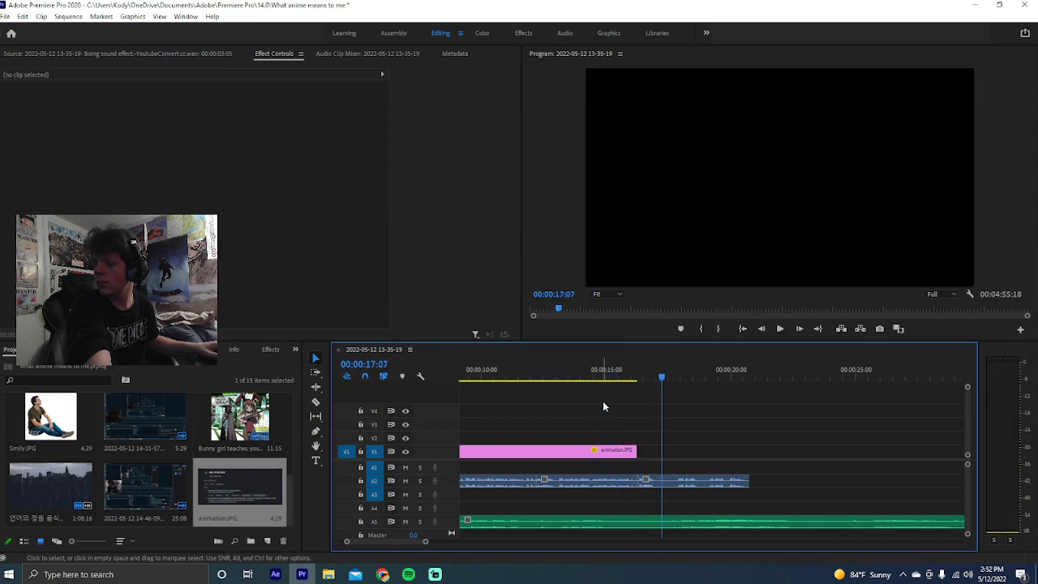
key(space)
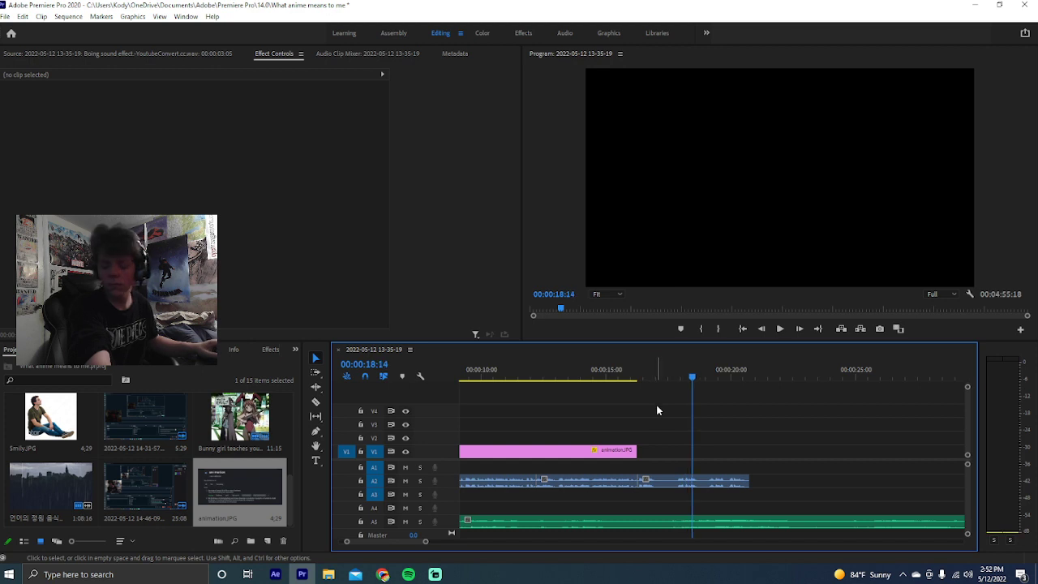
key(c)
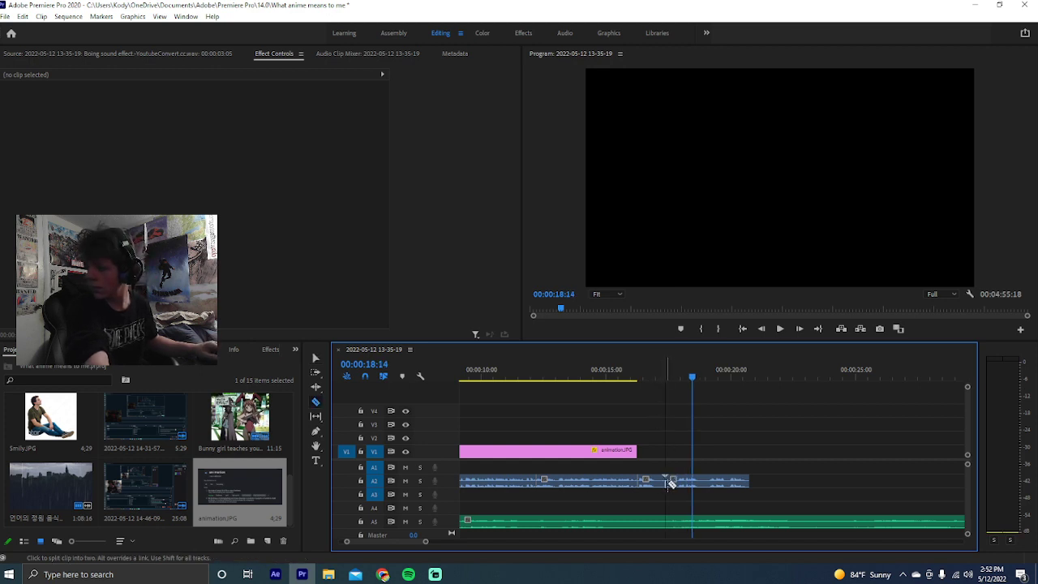
click(676, 483)
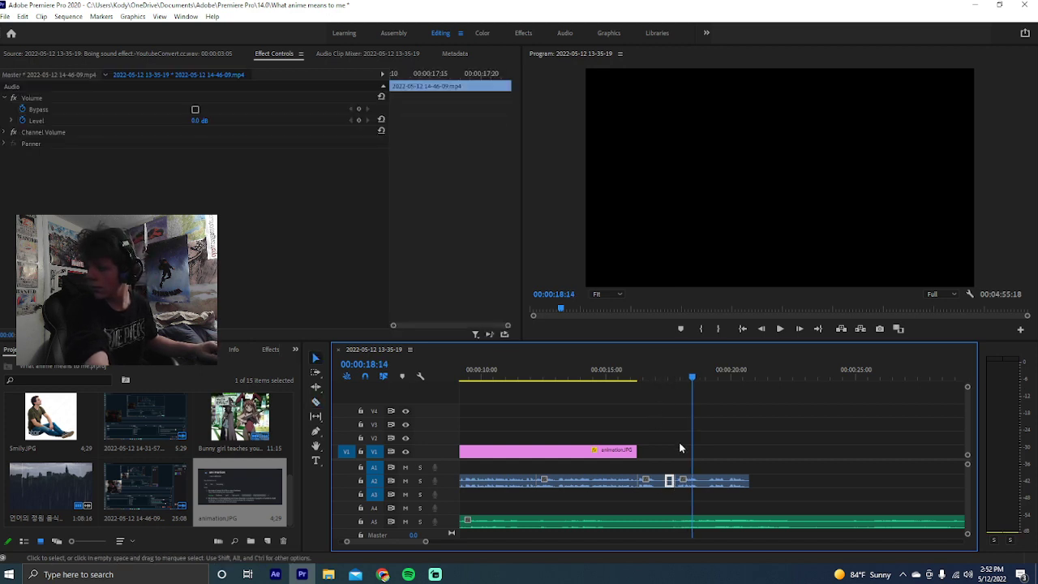
key(v)
click(679, 440)
Play the shortened voice audio across the new cut, from near the end of animation.JPG past the end of the voice
key(space)
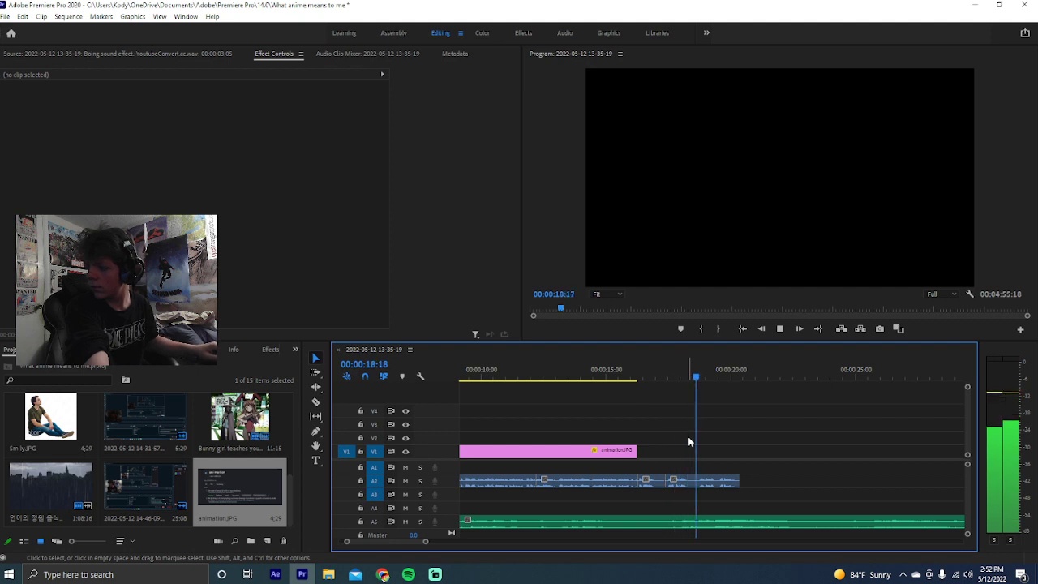
key(space)
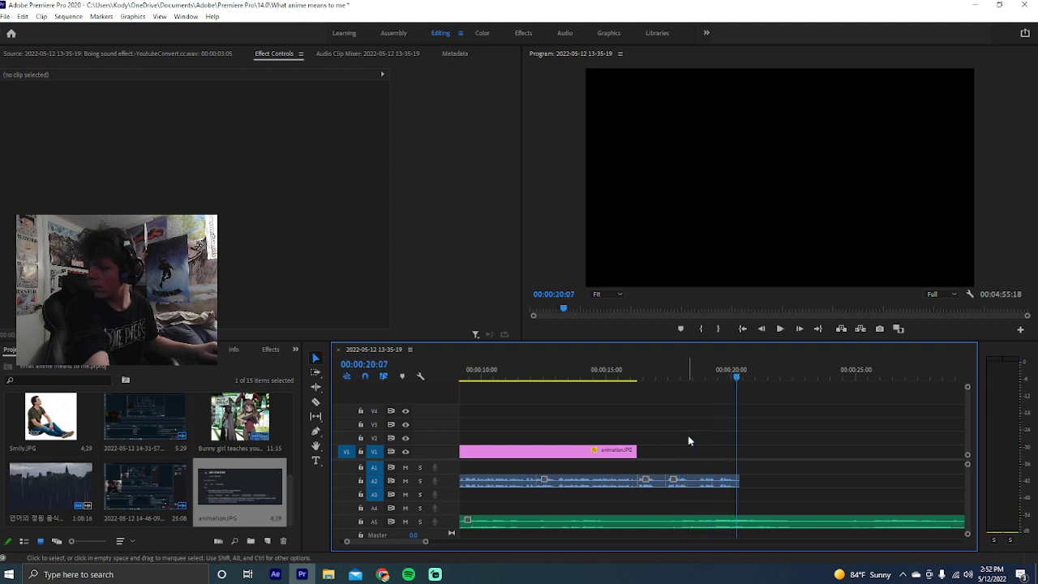
drag(681, 375, 633, 381)
key(space)
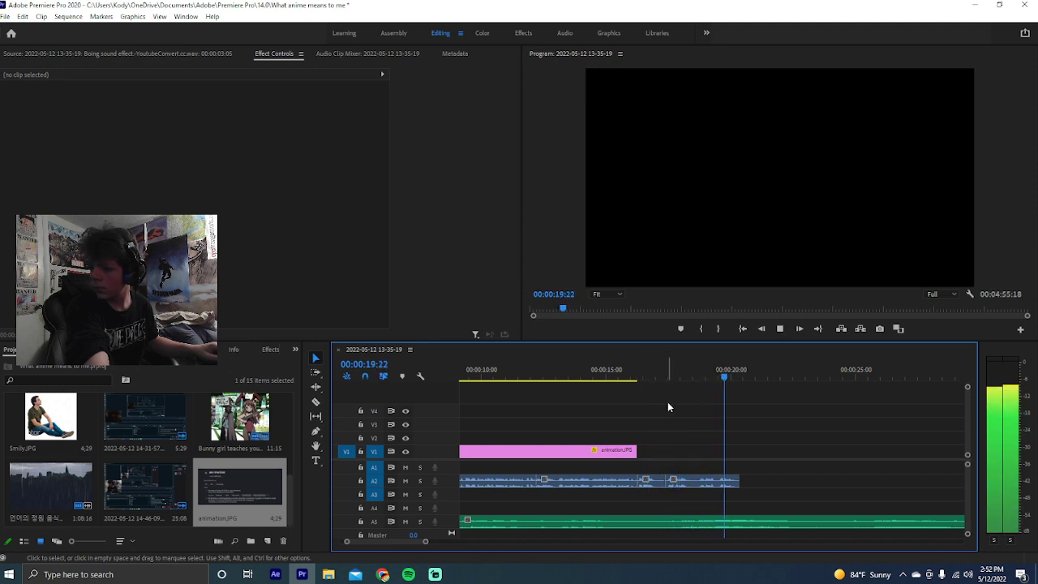
key(space)
scroll(670, 431, down, 2)
key(space)
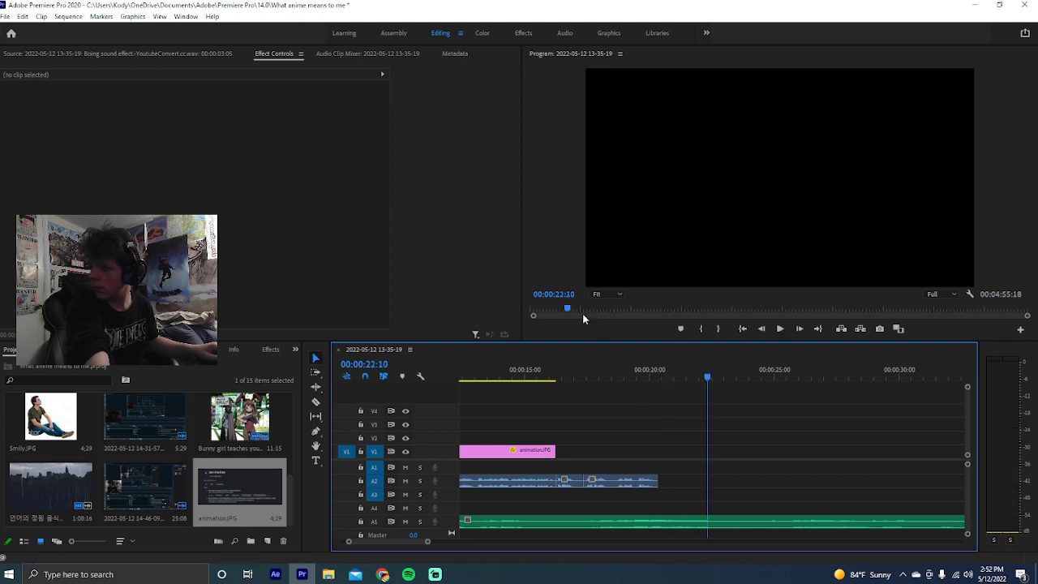
Play the sequence from its beginning and stop at 00:00:20:04, near the end of the voice audio
key(Home)
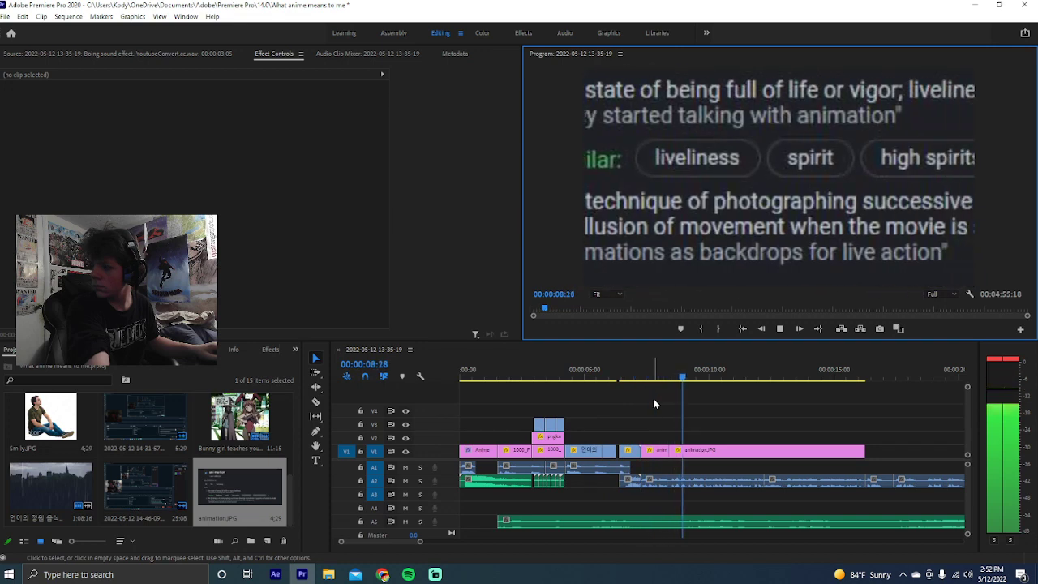
scroll(653, 398, down, 2)
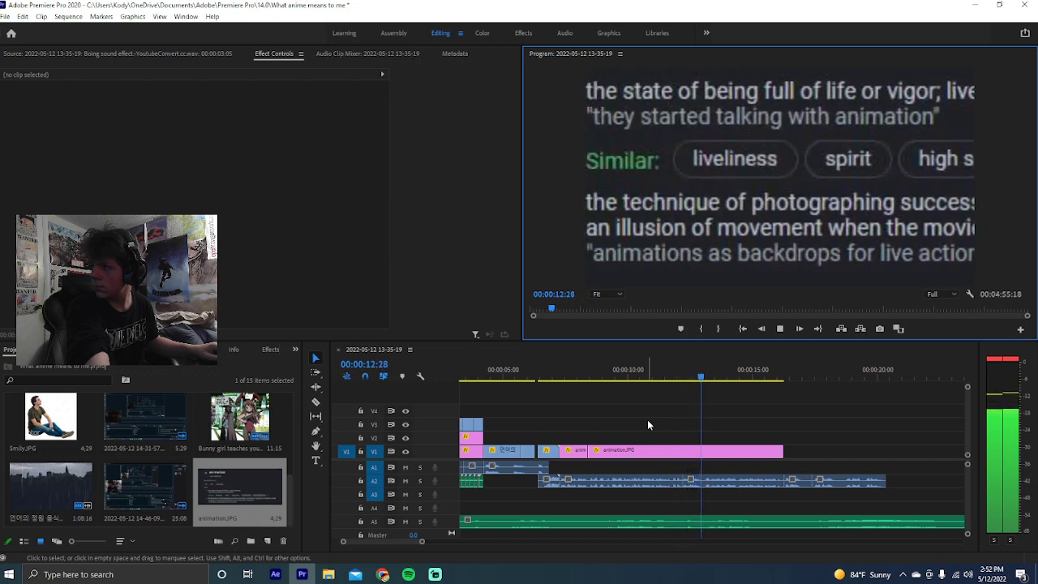
scroll(647, 419, down, 4)
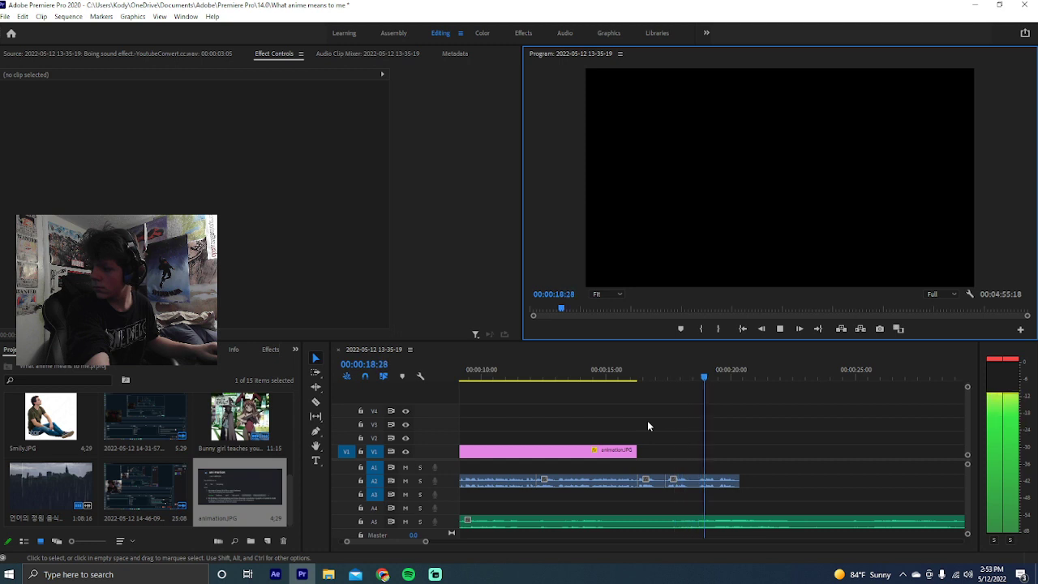
key(space)
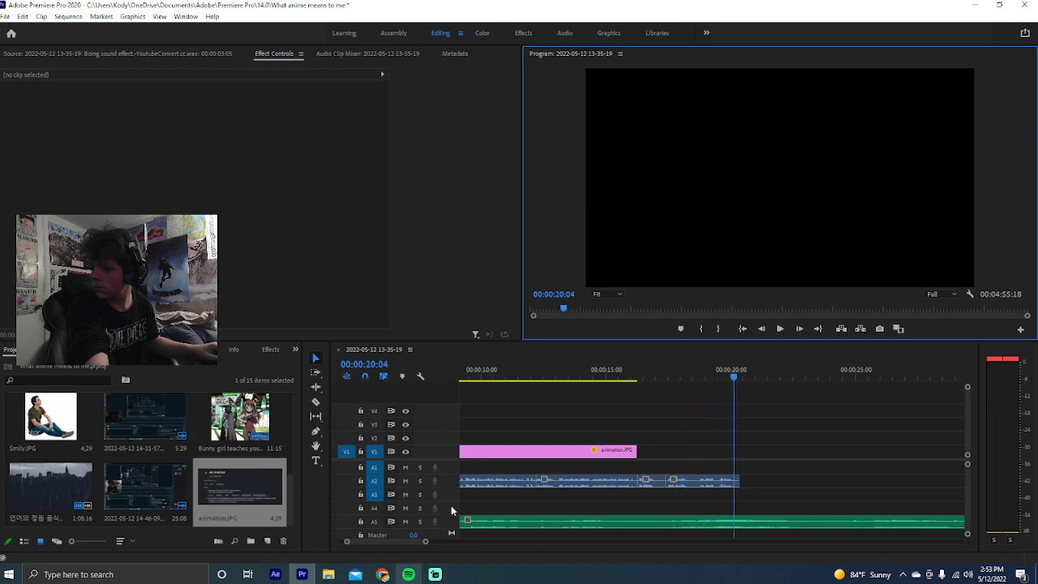
scroll(451, 505, down, 3)
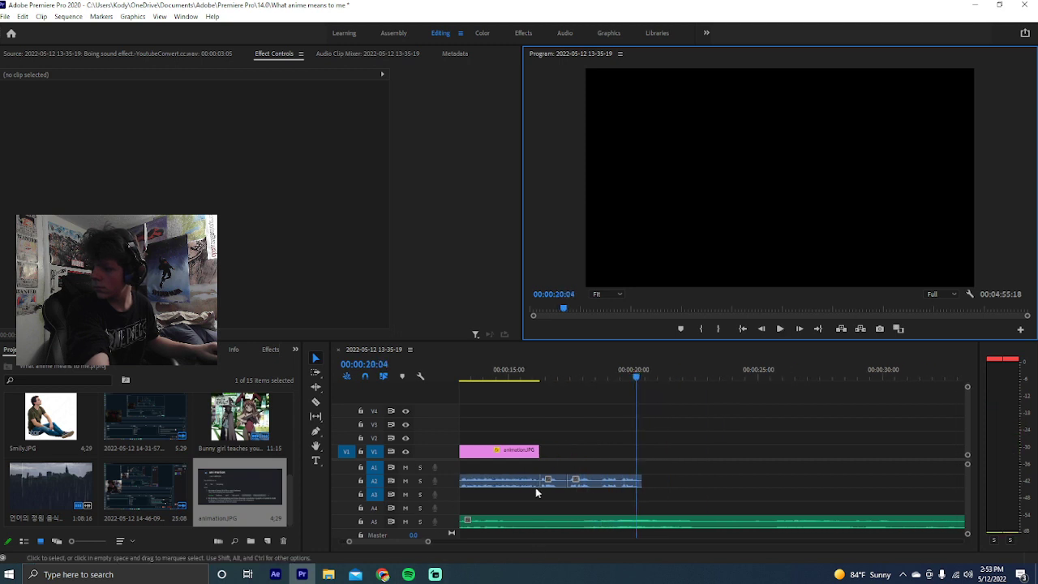
double_click(194, 500)
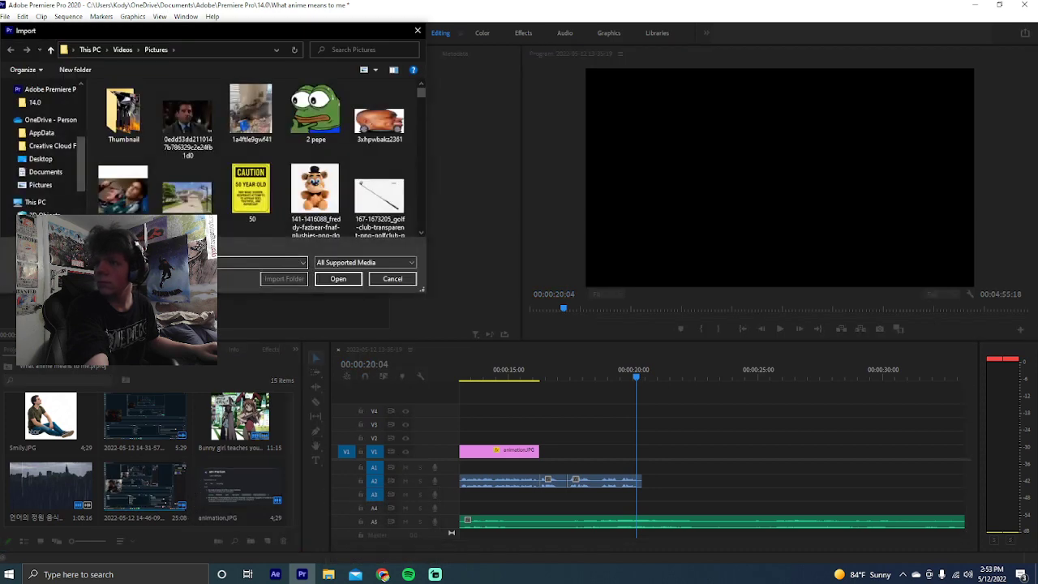
scroll(46, 148, up, 3)
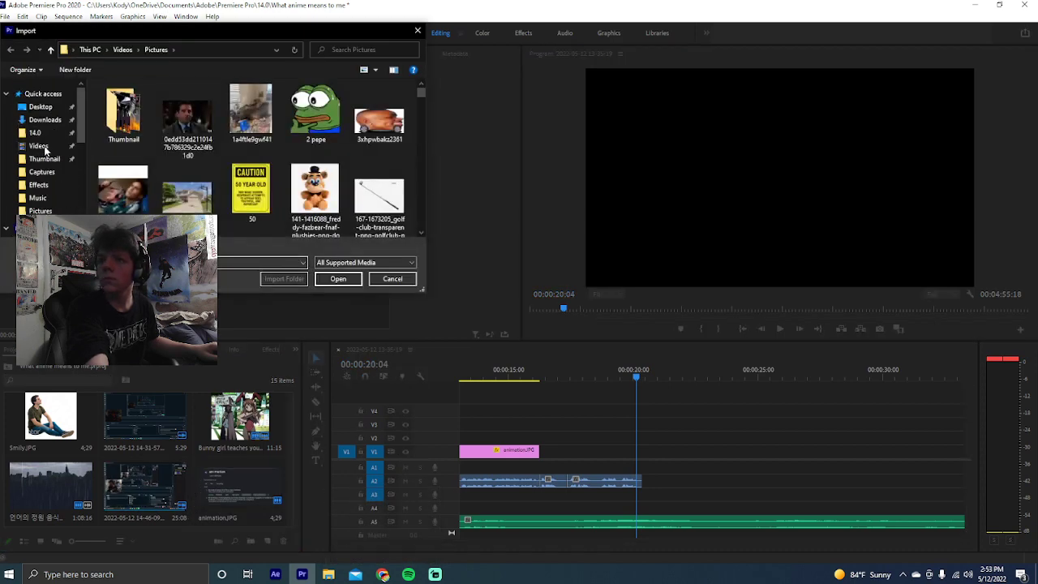
click(396, 281)
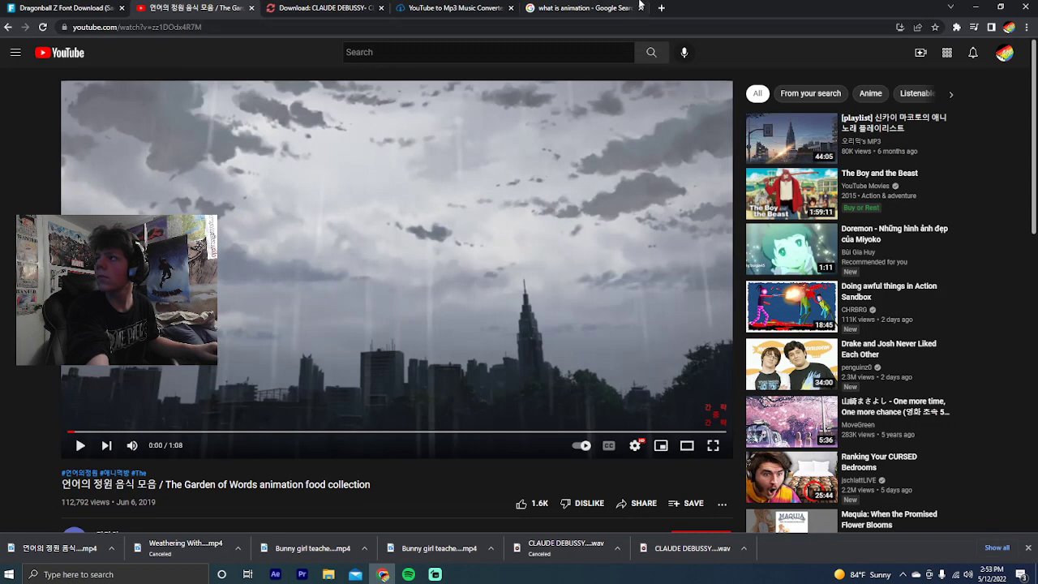
Switch to the Google search in Chrome, search for storyboard and show the image results
click(637, 8)
text(s)
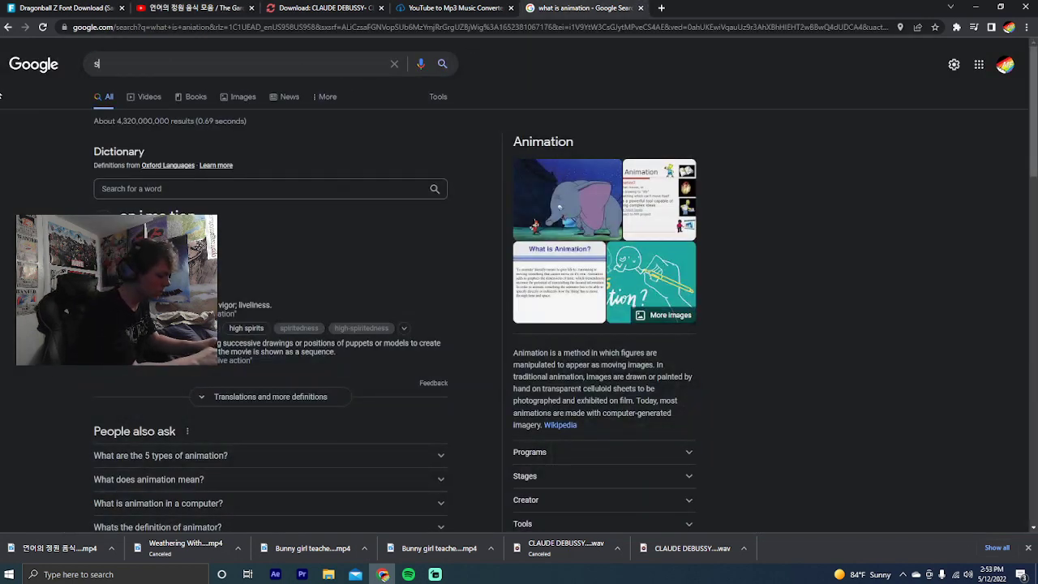
text(troy board)
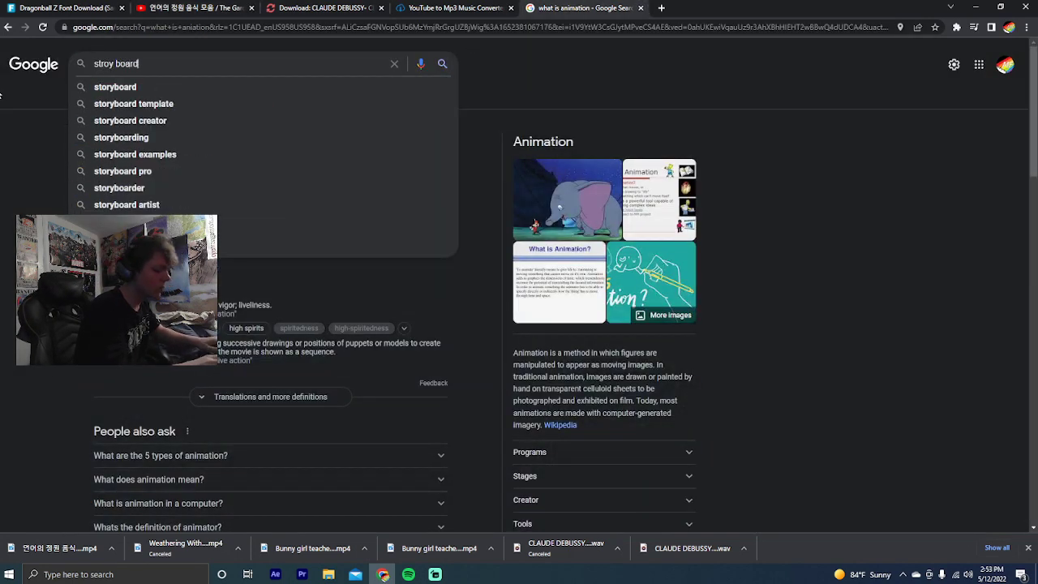
key(Return)
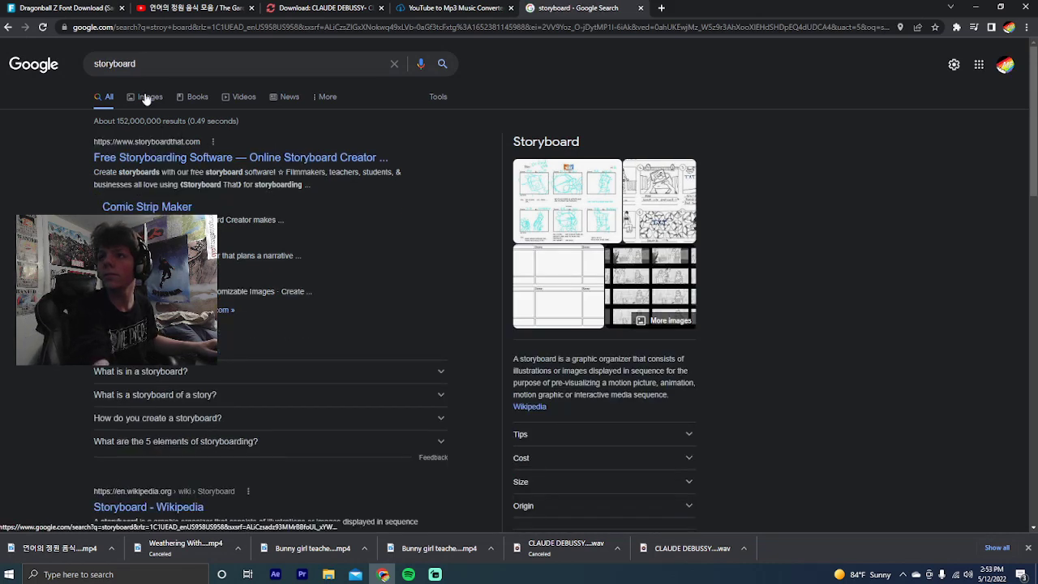
click(146, 97)
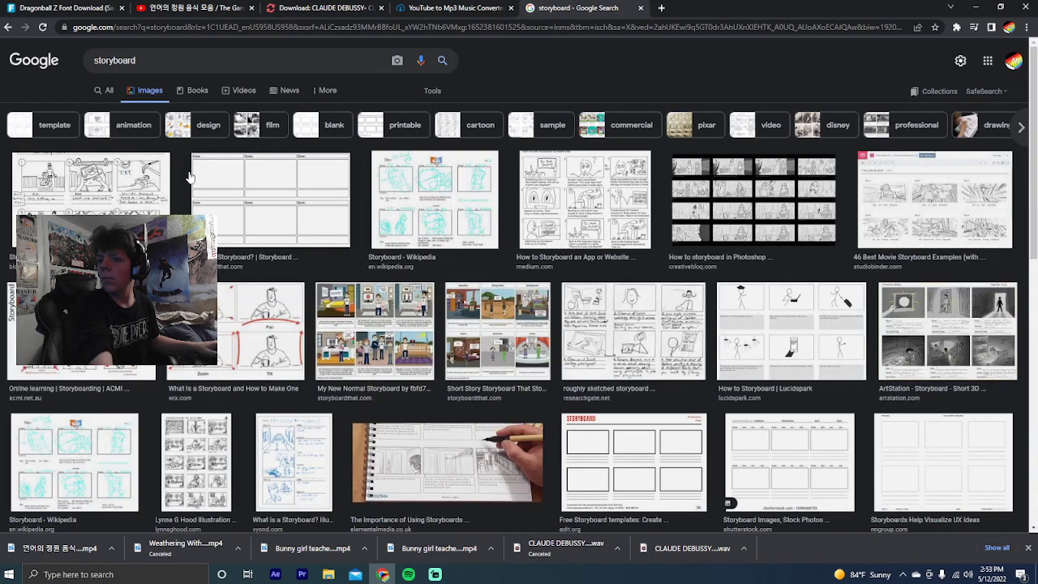
Refine the image search to storyboard anime
click(164, 63)
text(a)
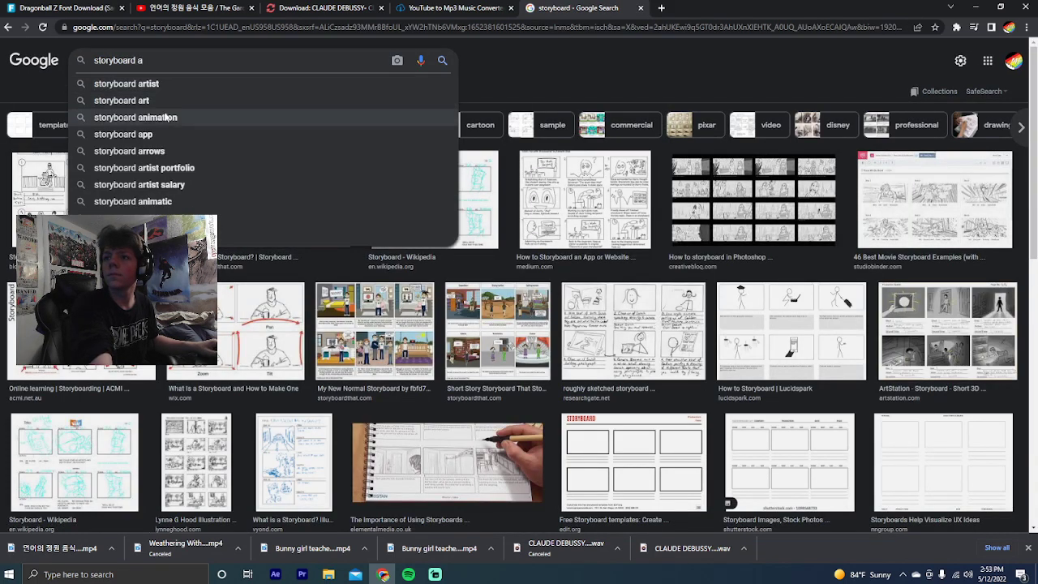
text(nime)
key(Return)
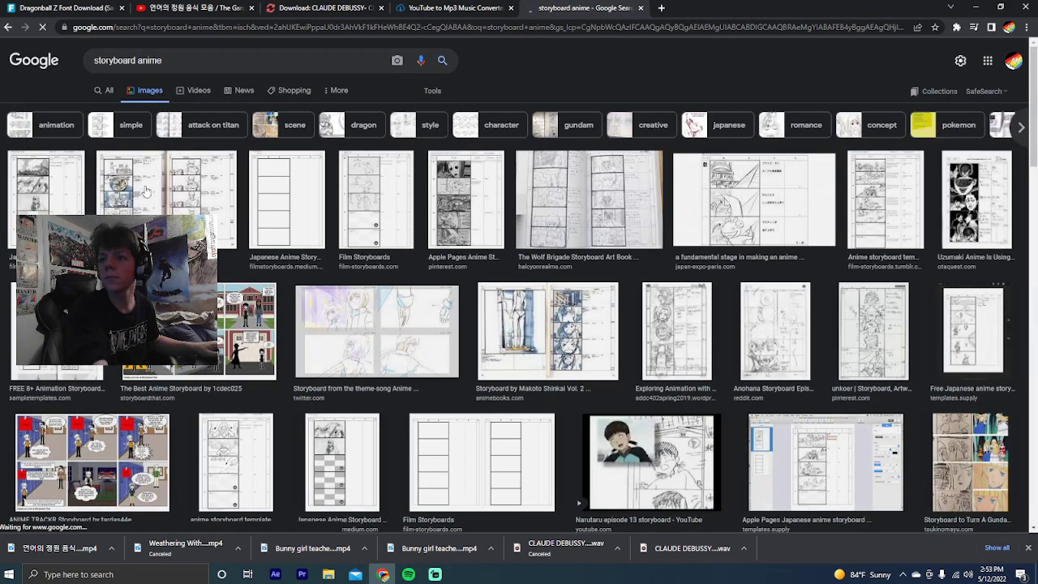
Open the Makoto Shinkai Vol. 2 storyboard image and save it to the Pictures folder as storyboard
click(146, 191)
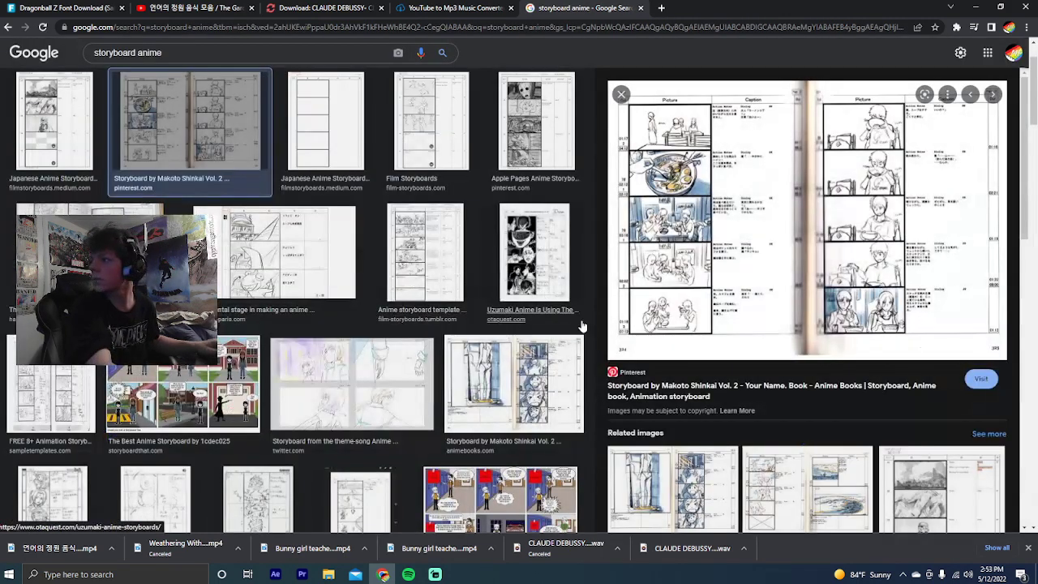
right_click(765, 291)
click(790, 405)
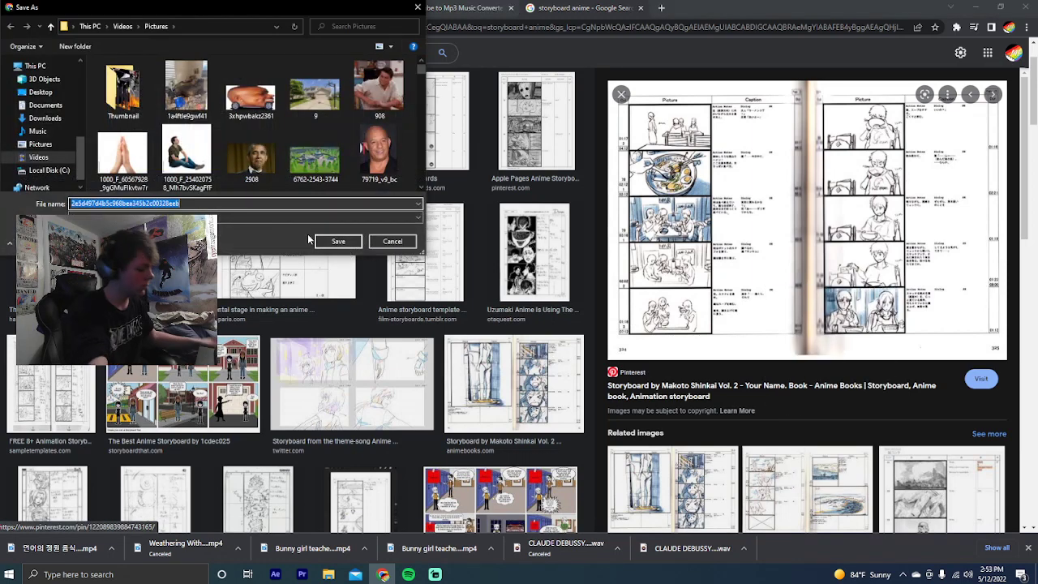
text(storyboard)
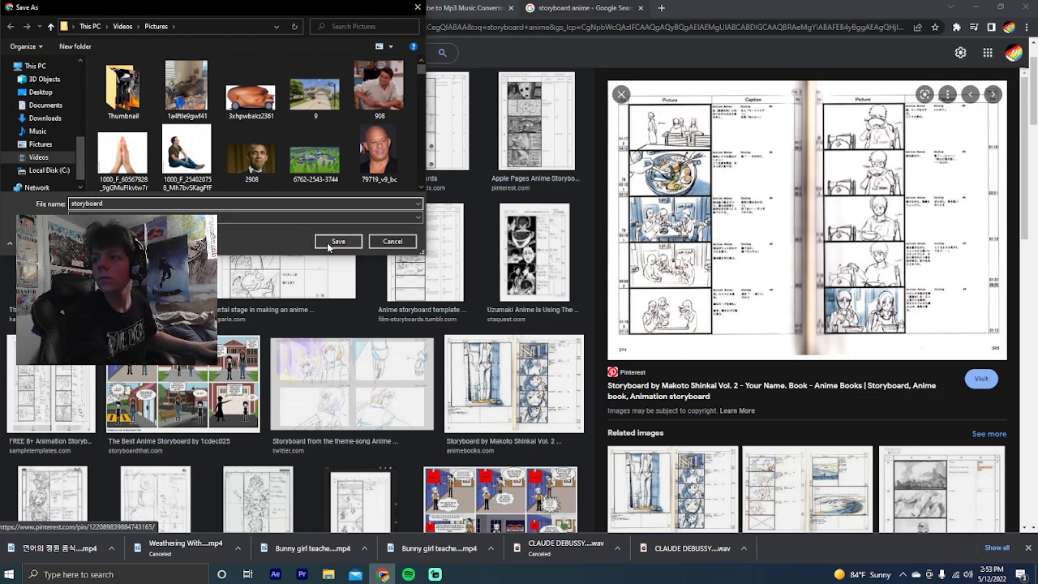
click(338, 240)
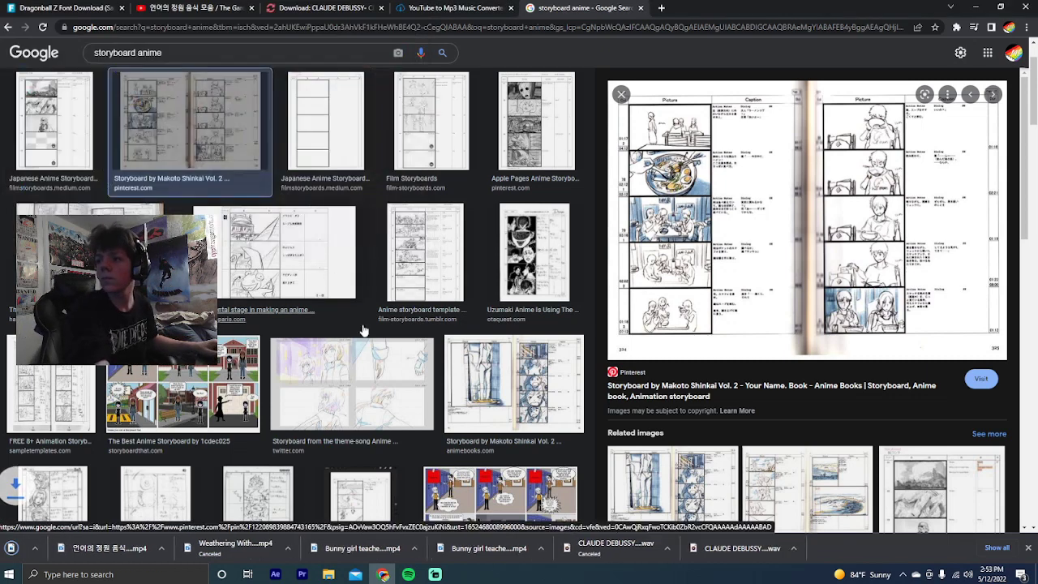
Return to Premiere Pro and import the saved storyboard.jpg into the project
click(301, 574)
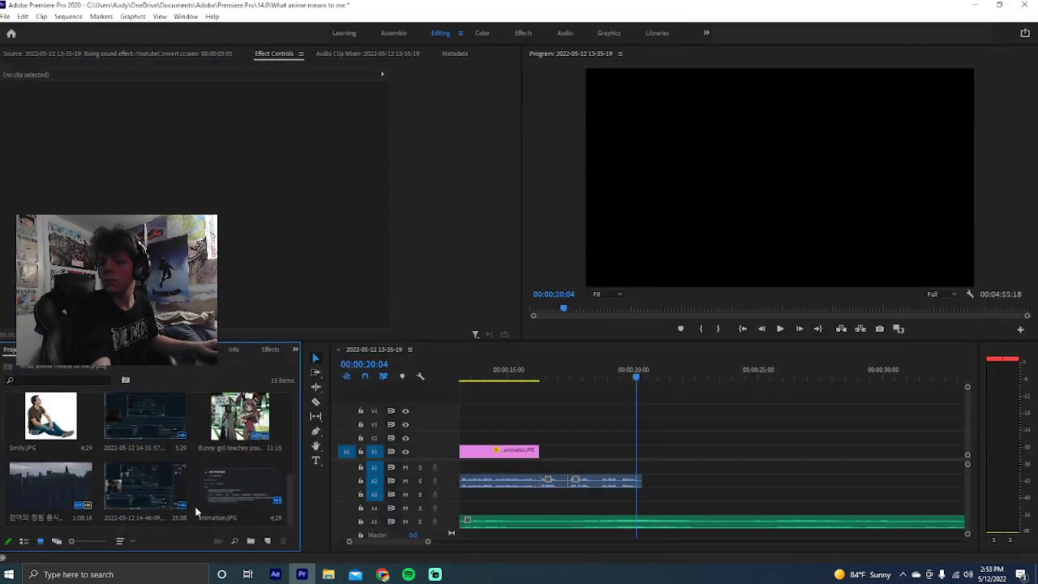
double_click(195, 511)
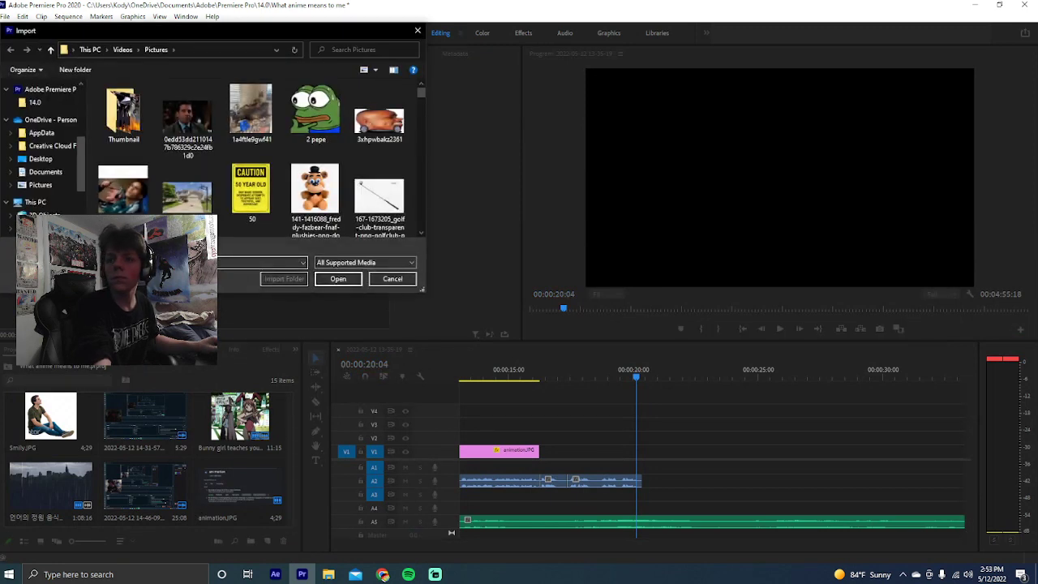
click(302, 262)
click(255, 309)
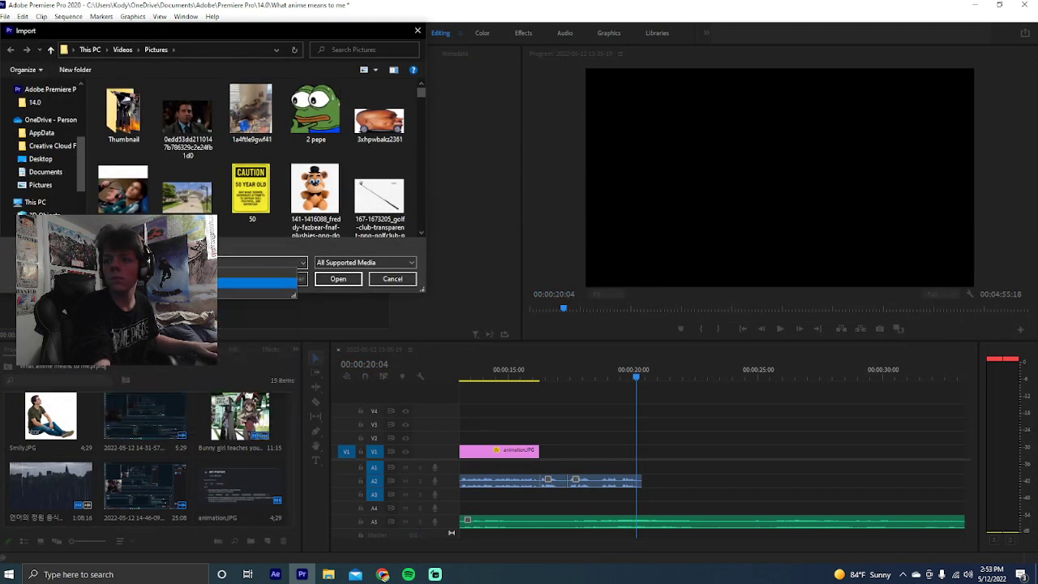
click(334, 279)
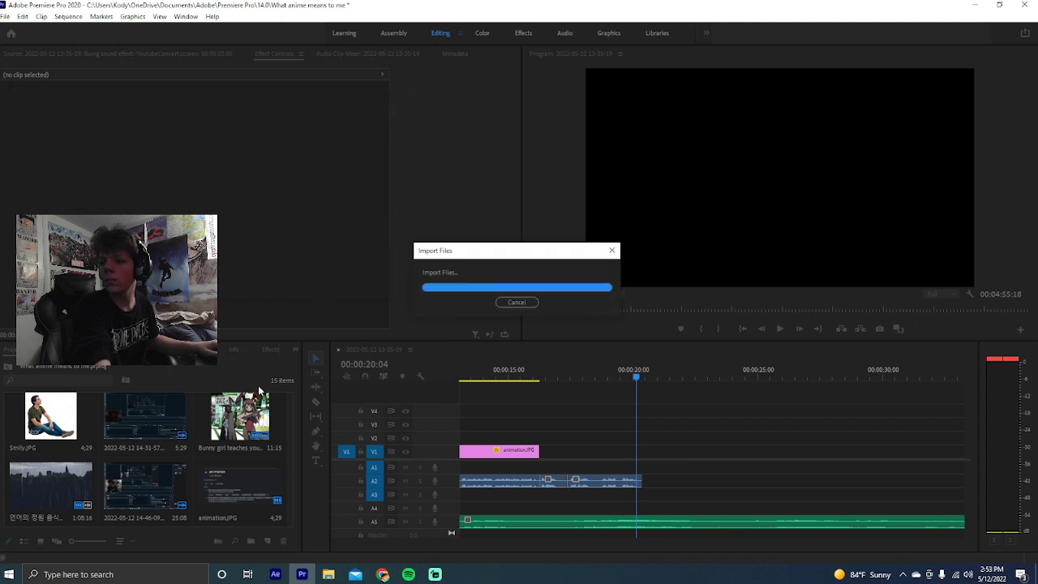
Place storyboard.jpg on V1 over the last voice segment, trimmed to that segment's end, and set its Scale to 175
drag(59, 504, 574, 455)
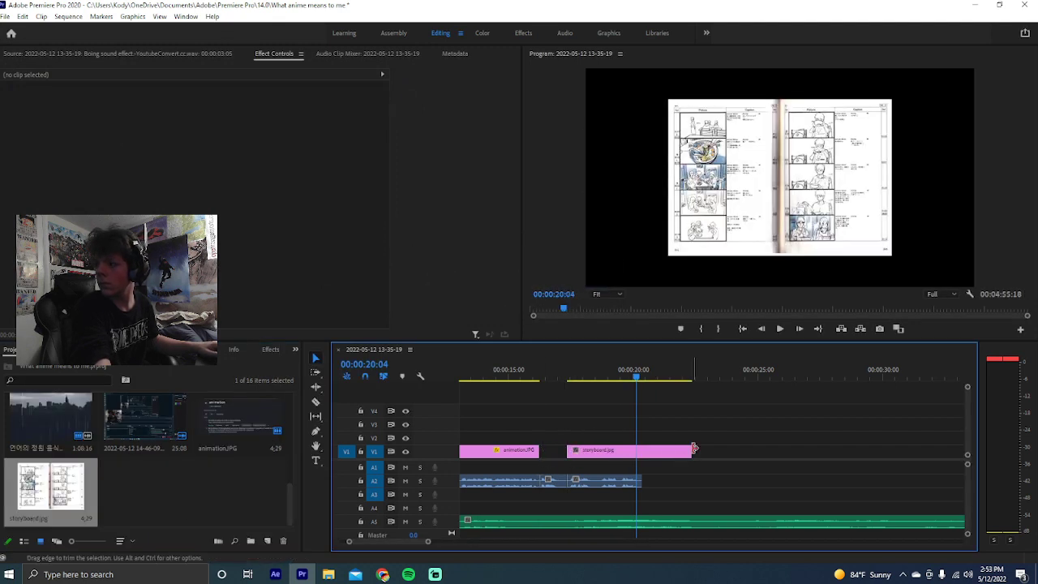
drag(691, 451, 640, 452)
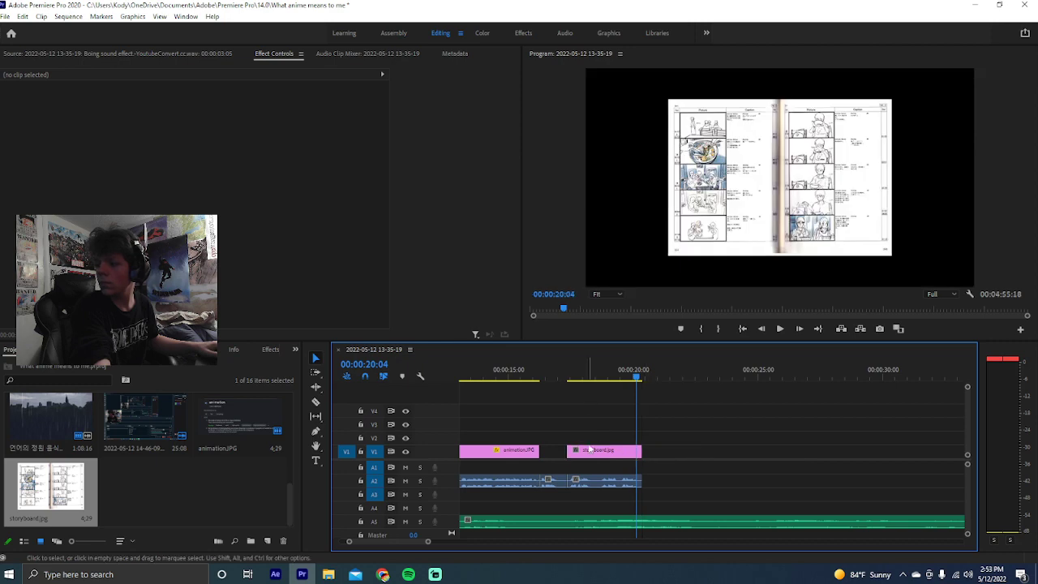
click(590, 449)
drag(195, 121, 256, 122)
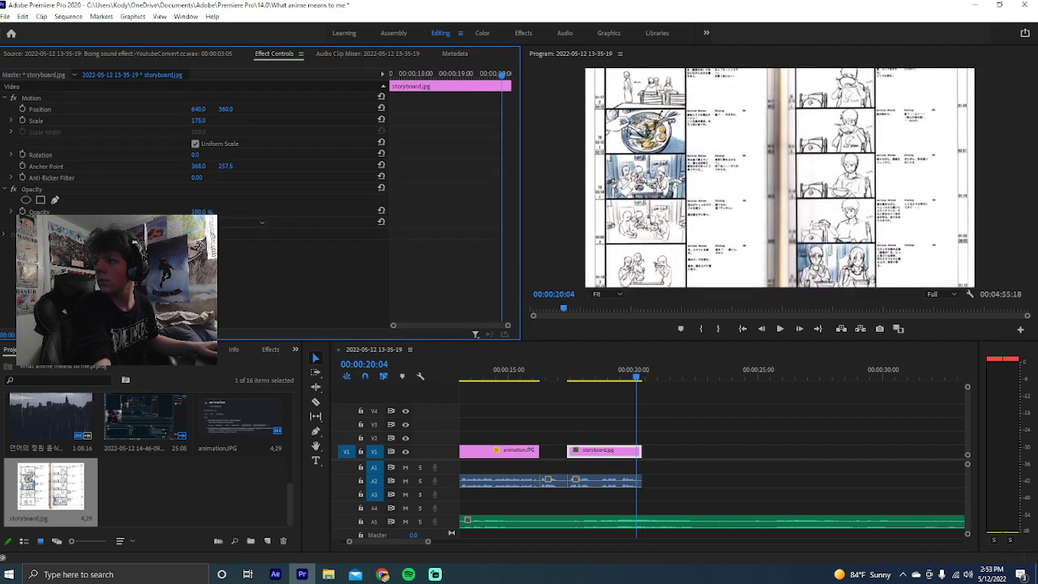
Play the storyboard section, enlarge storyboard.jpg to Scale 441 at Position 1562, 1084, and keyframe that Position at the clip's start
drag(584, 378, 511, 381)
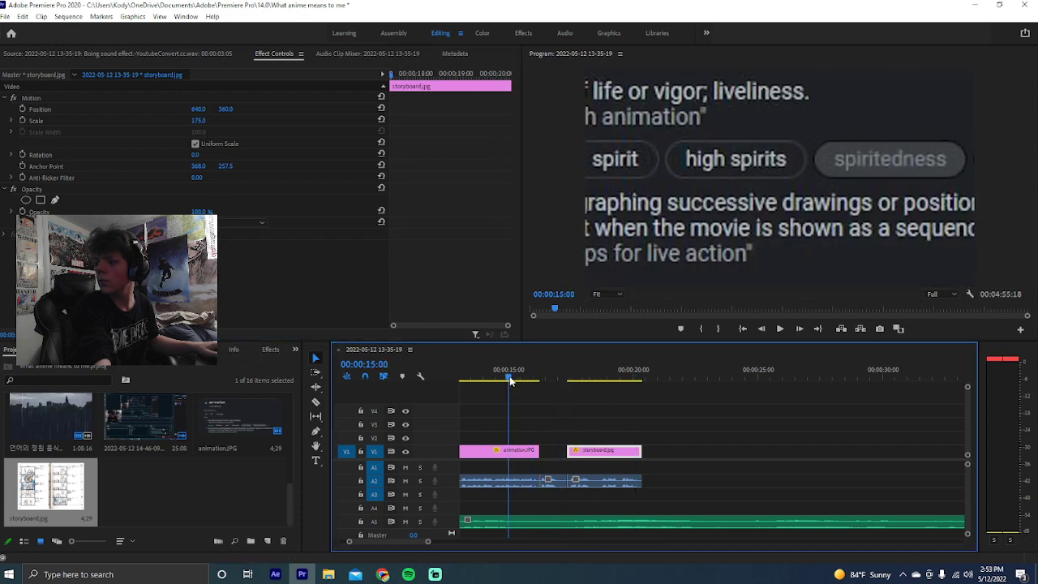
key(space)
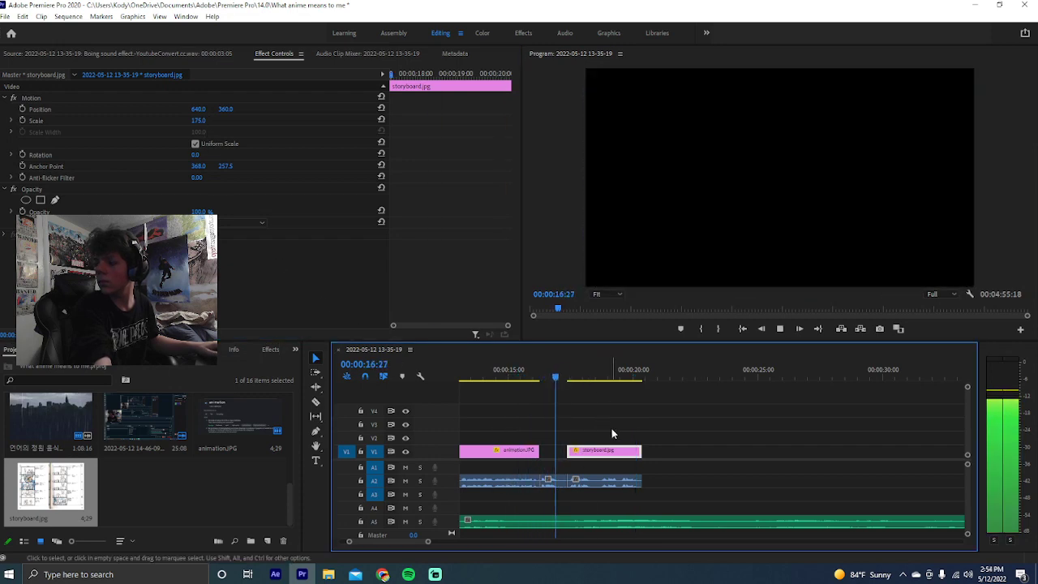
key(space)
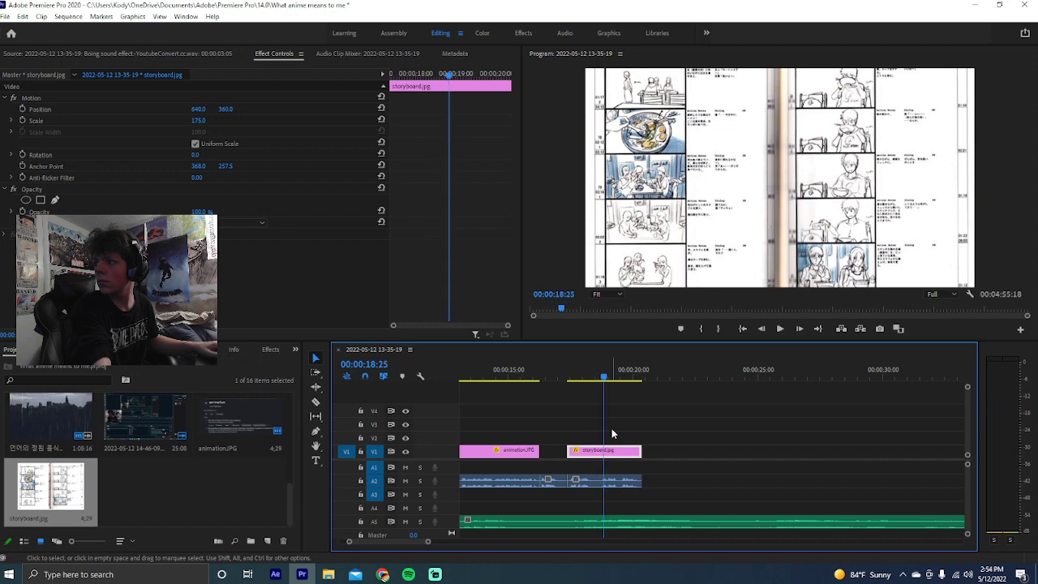
drag(600, 378, 570, 379)
mouse_move(198, 109)
mouse_down()
mouse_move(267, 108)
mouse_move(235, 120)
mouse_move(212, 109)
mouse_move(237, 109)
mouse_move(209, 109)
mouse_move(207, 124)
mouse_up()
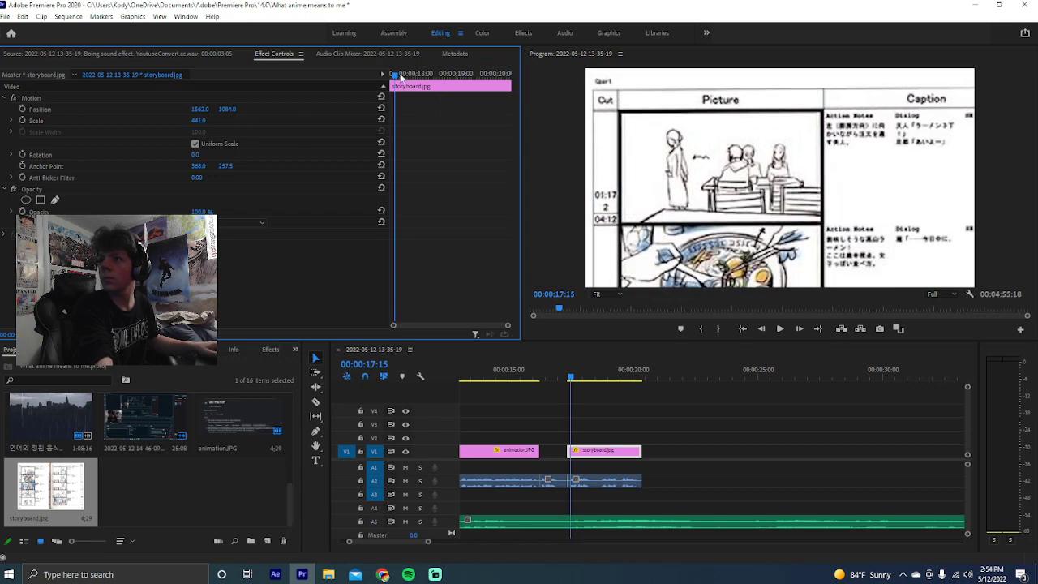
drag(399, 75, 304, 88)
click(23, 109)
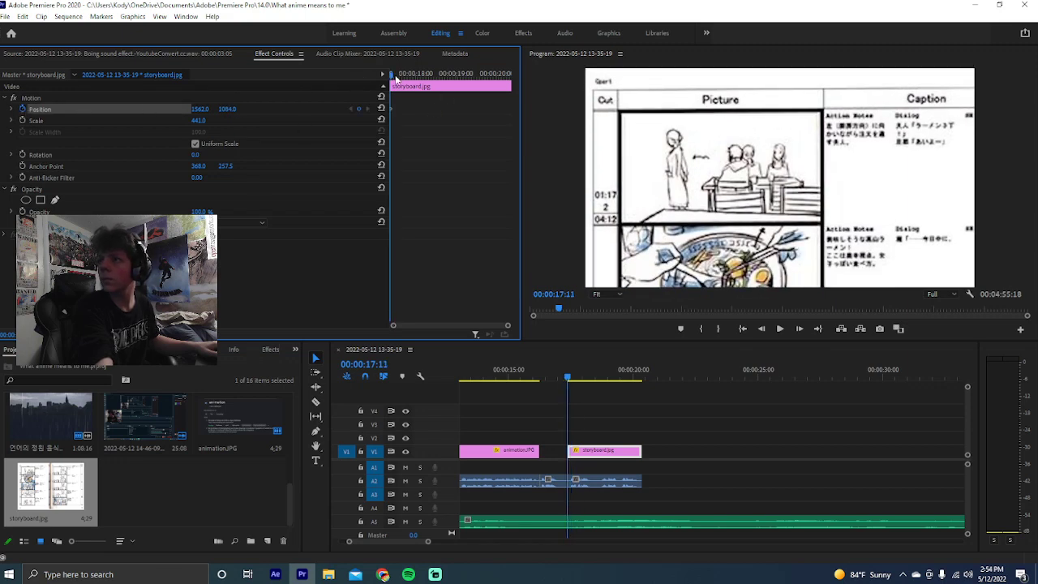
Add a second Position keyframe at 00:00:20:03 with a vertical value of -268 and play back the storyboard pan
drag(395, 77, 500, 81)
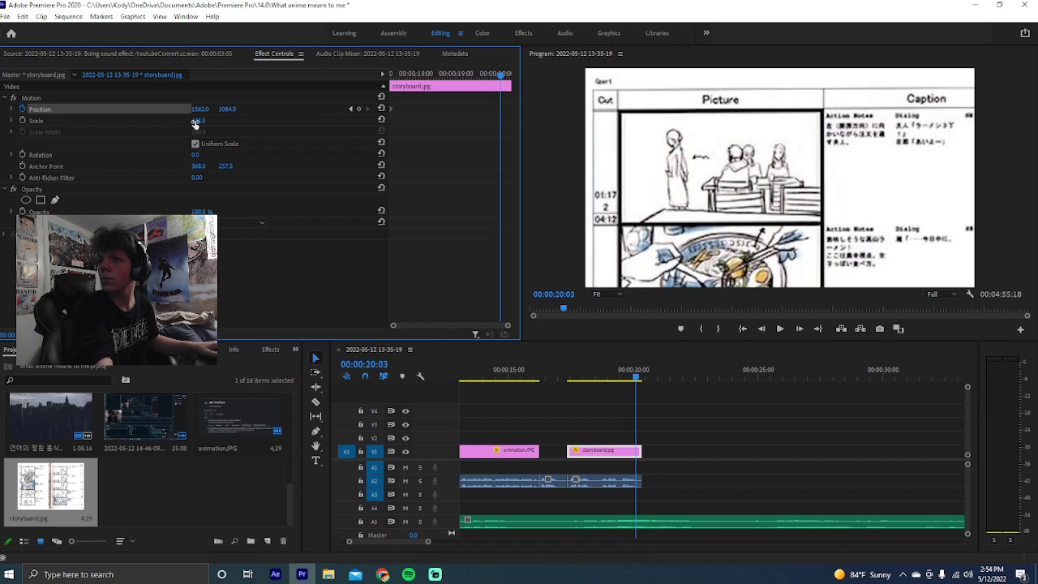
drag(229, 107, 81, 109)
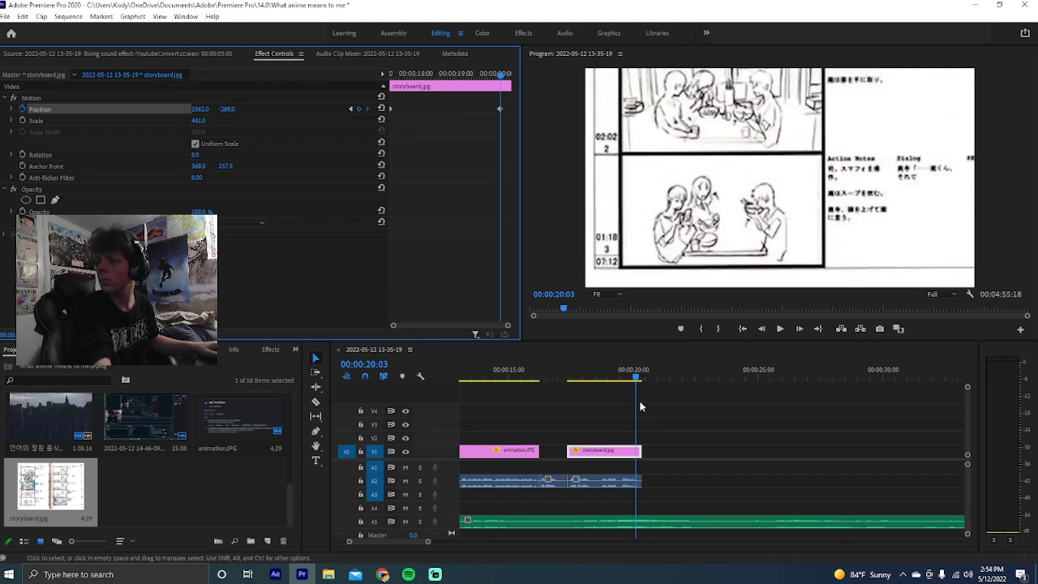
click(551, 377)
key(space)
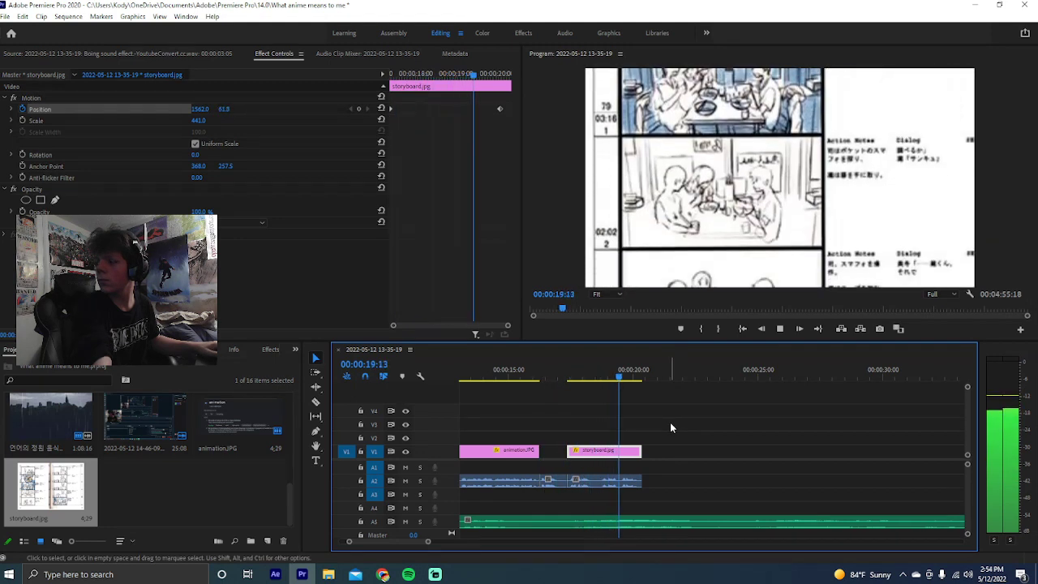
key(space)
key(Down)
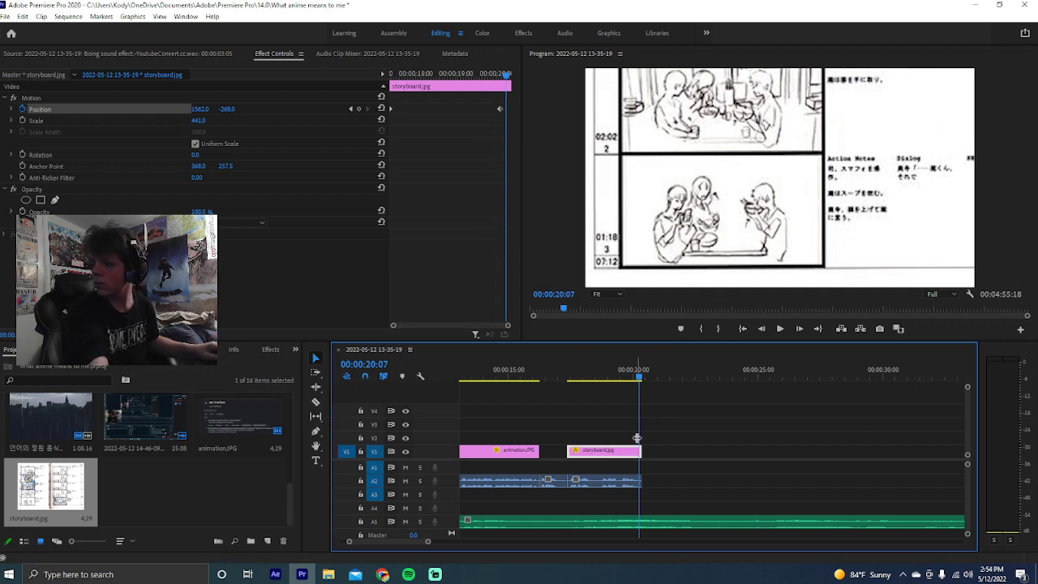
Split storyboard.jpg on V1 at about 00:00:18:29 and delete the second piece
key(c)
click(610, 452)
key(v)
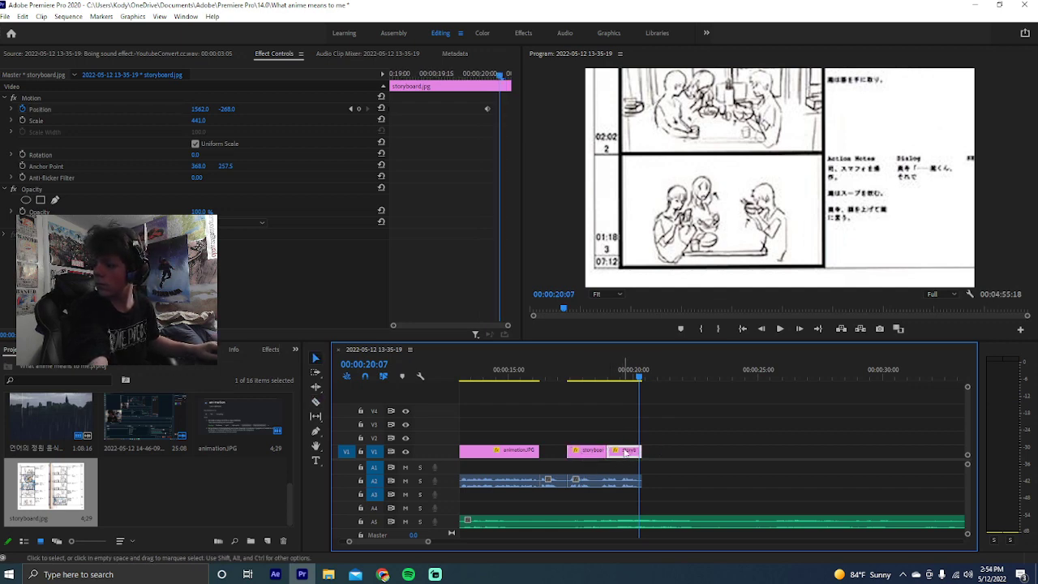
click(626, 452)
key(Delete)
Start a text layer near the middle of the frame at 00:00:18:29, right after the storyboard clip
click(608, 379)
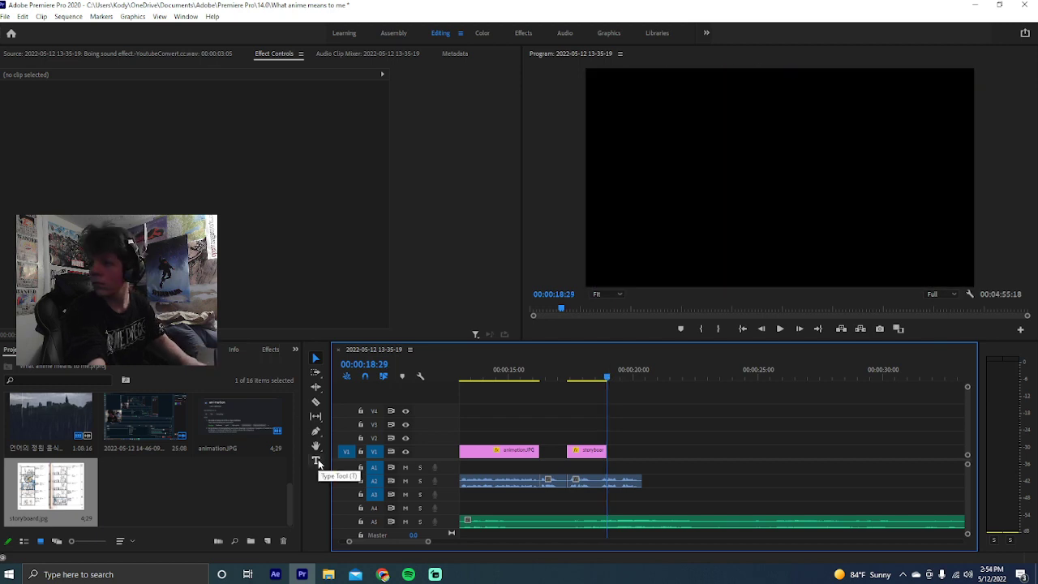
click(317, 460)
click(735, 186)
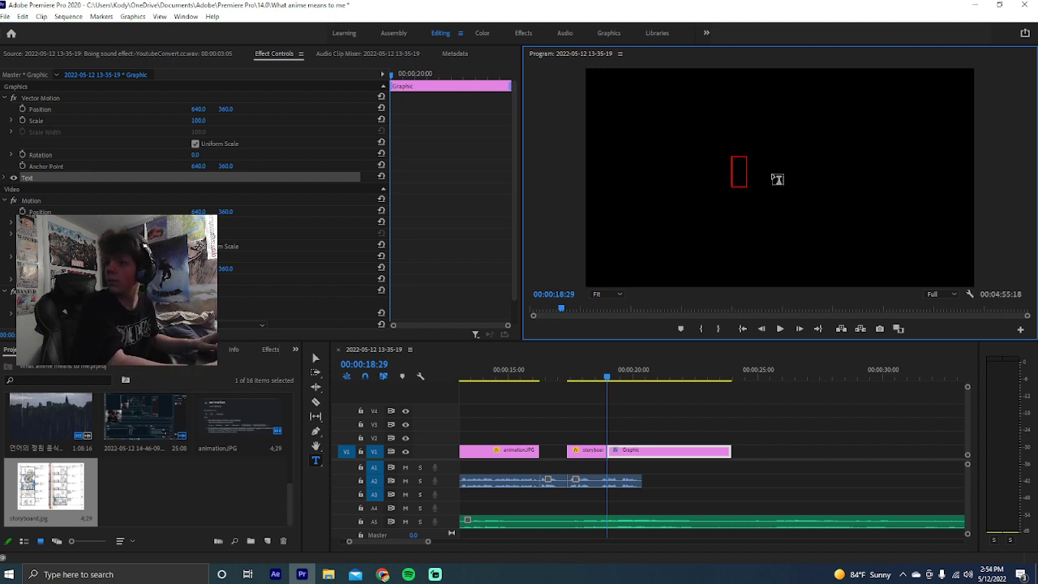
Set the new text layer's font to Myanmar Text
click(1, 177)
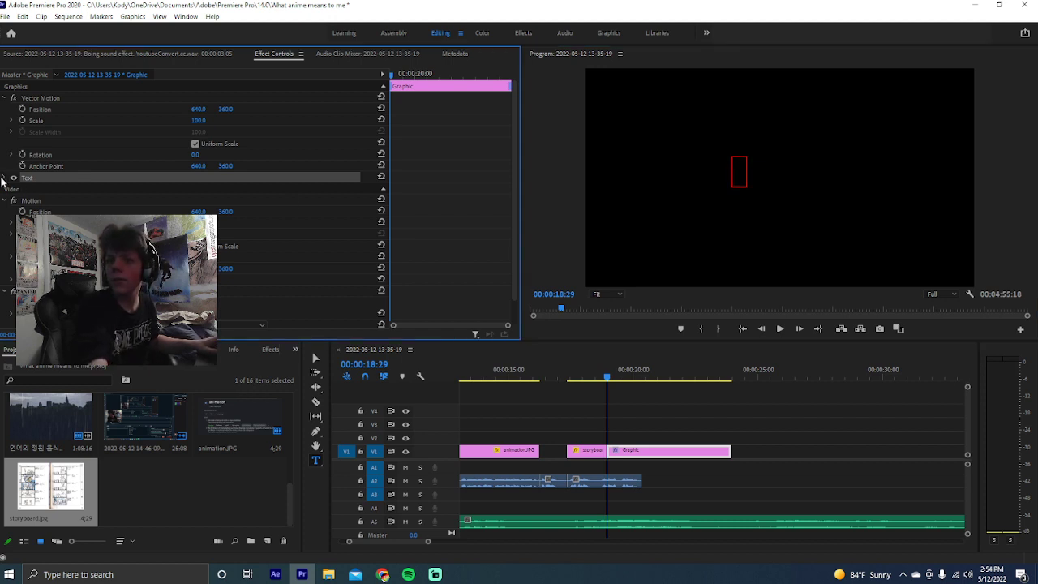
click(4, 178)
click(60, 212)
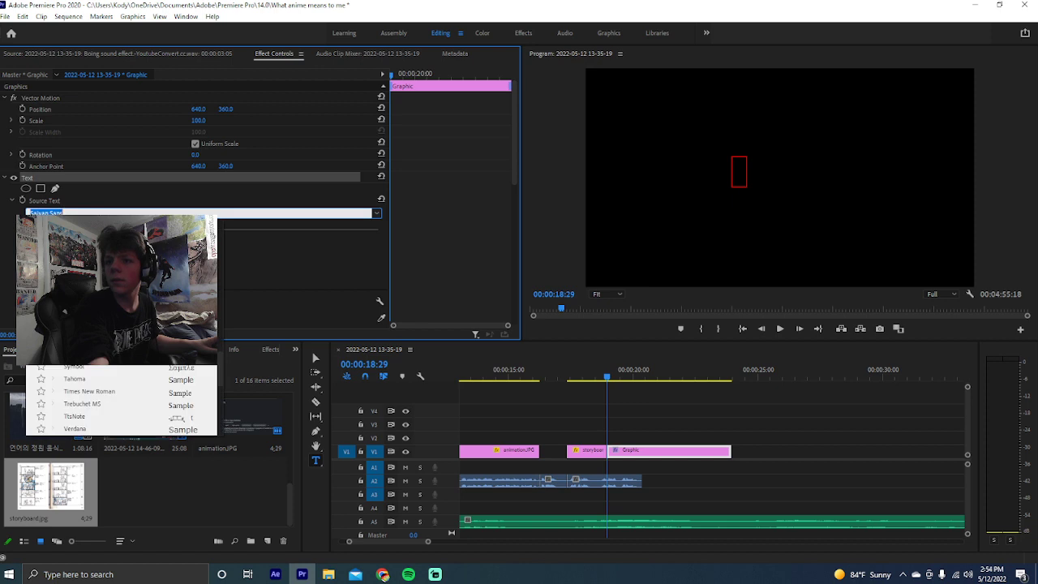
scroll(137, 369, down, 5)
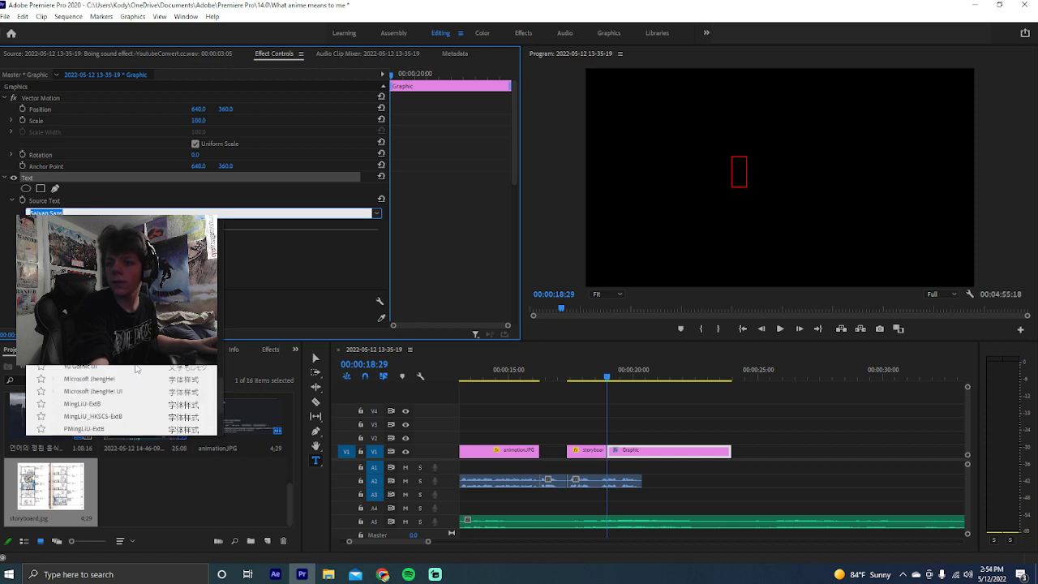
click(118, 406)
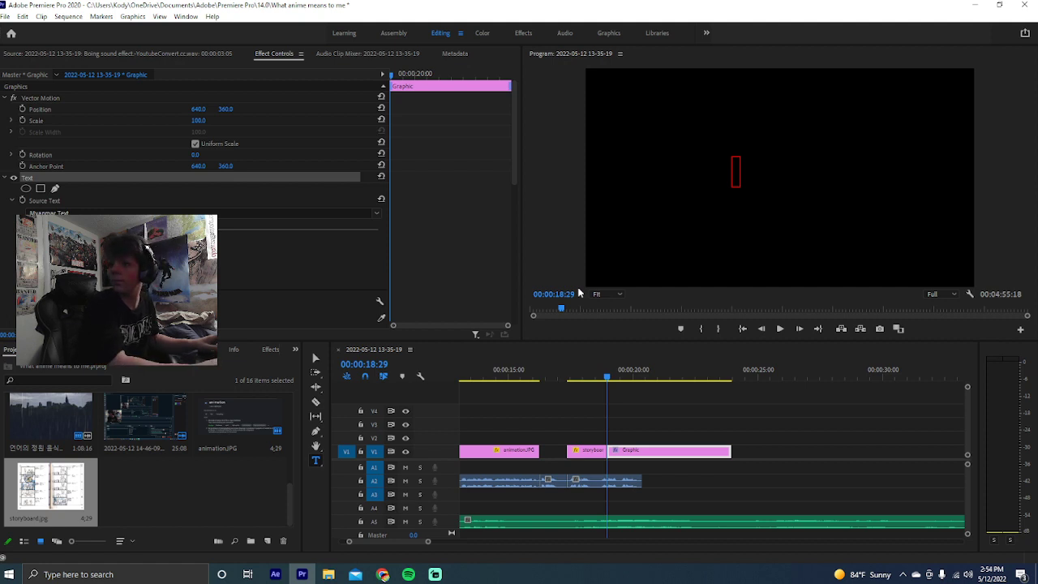
Enter Equals in the text layer and set the font of the whole word to Saiyan Sans
click(738, 165)
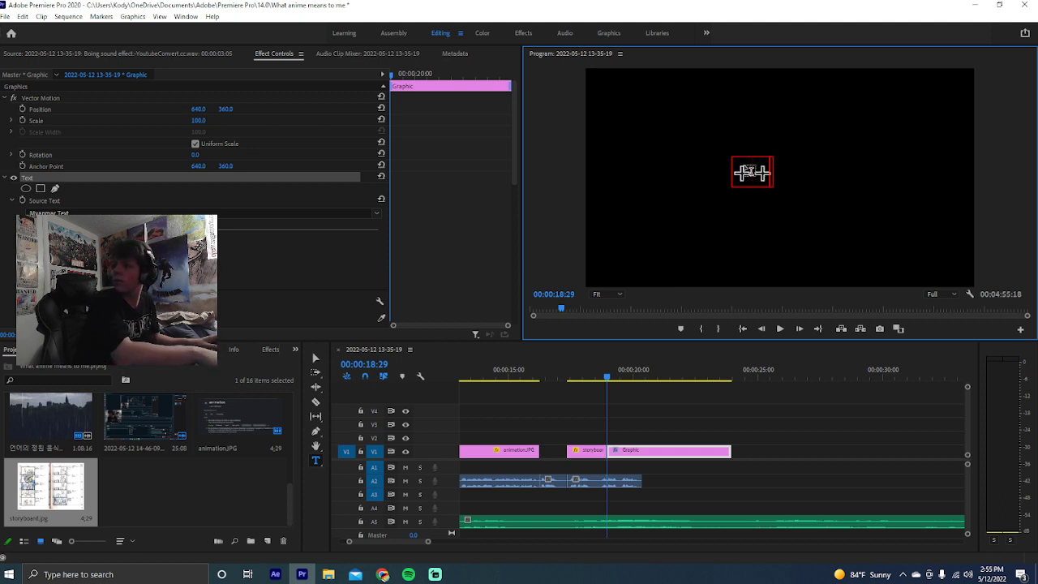
text(Equaks)
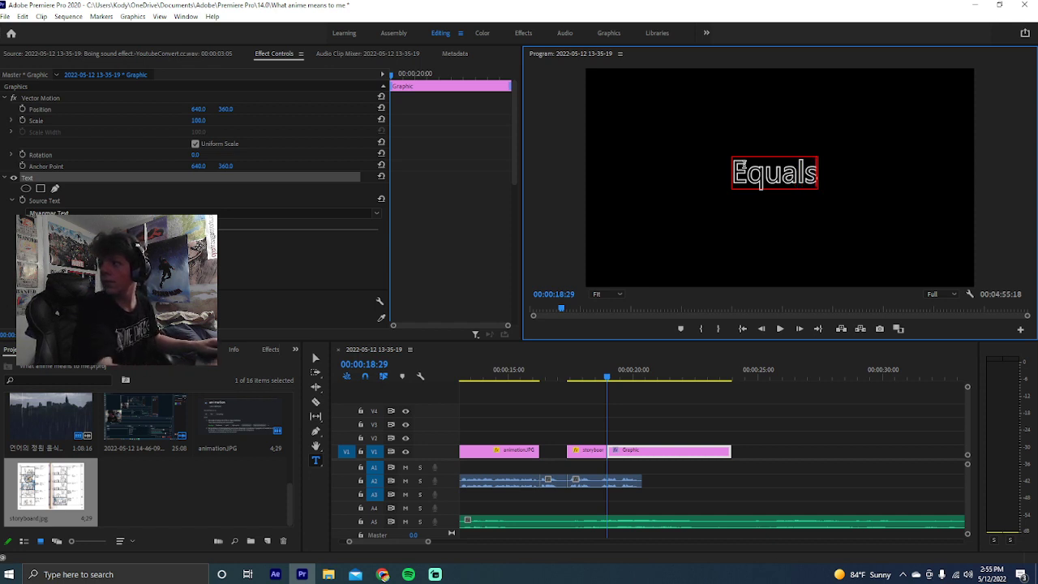
click(180, 213)
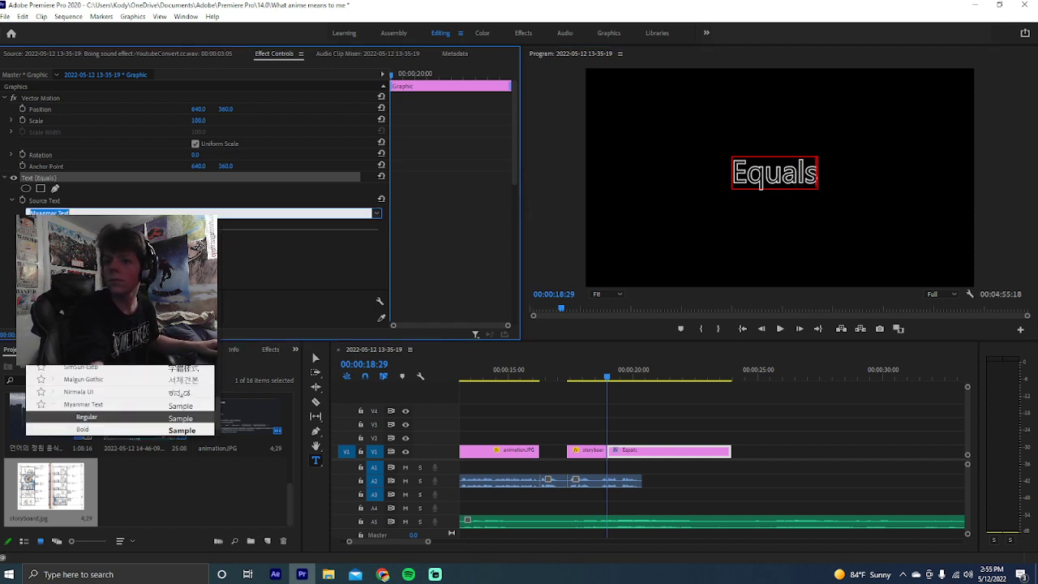
scroll(102, 401, down, 10)
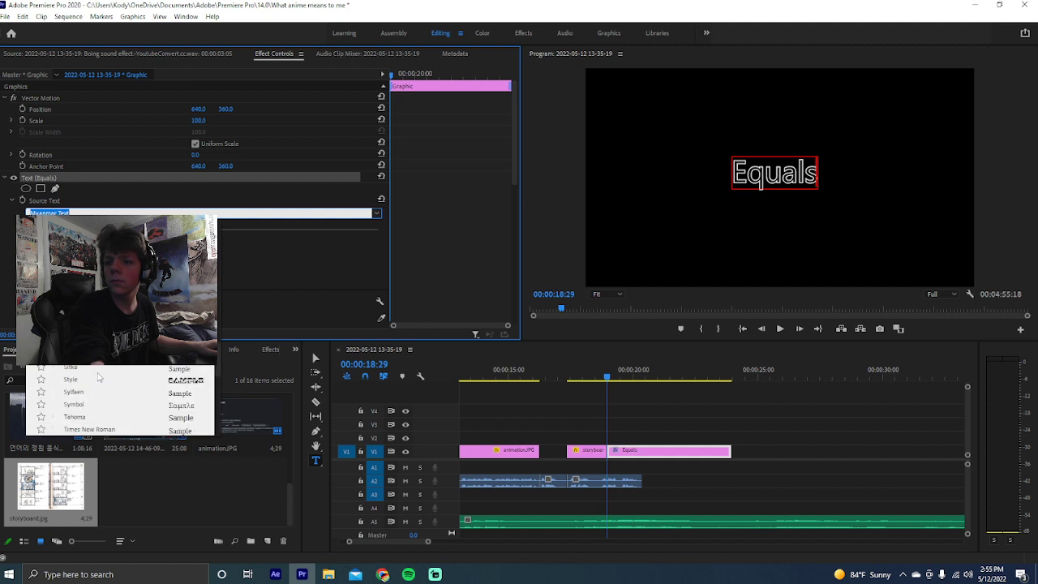
scroll(95, 387, up, 1)
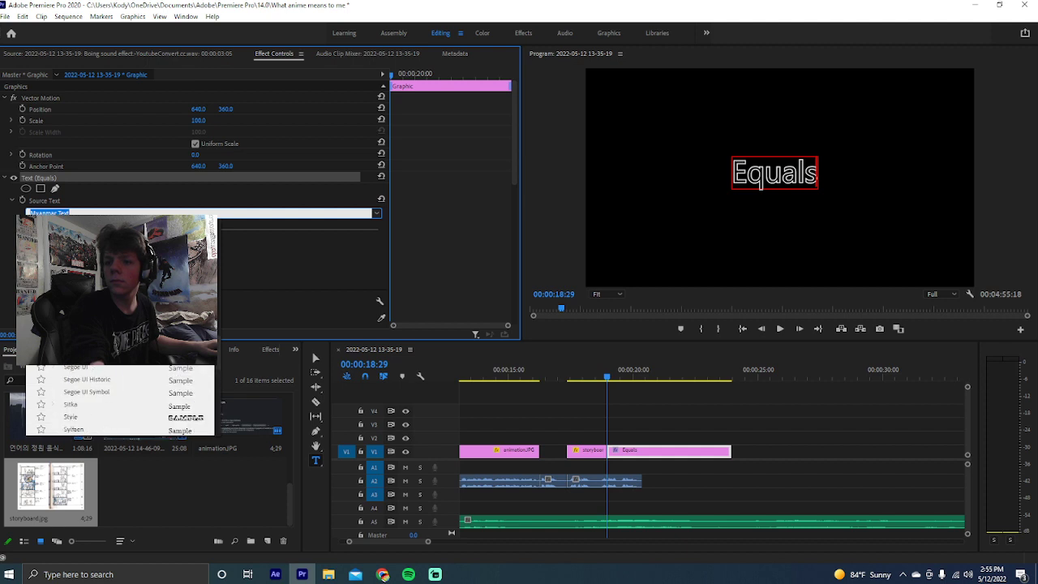
click(73, 429)
click(803, 174)
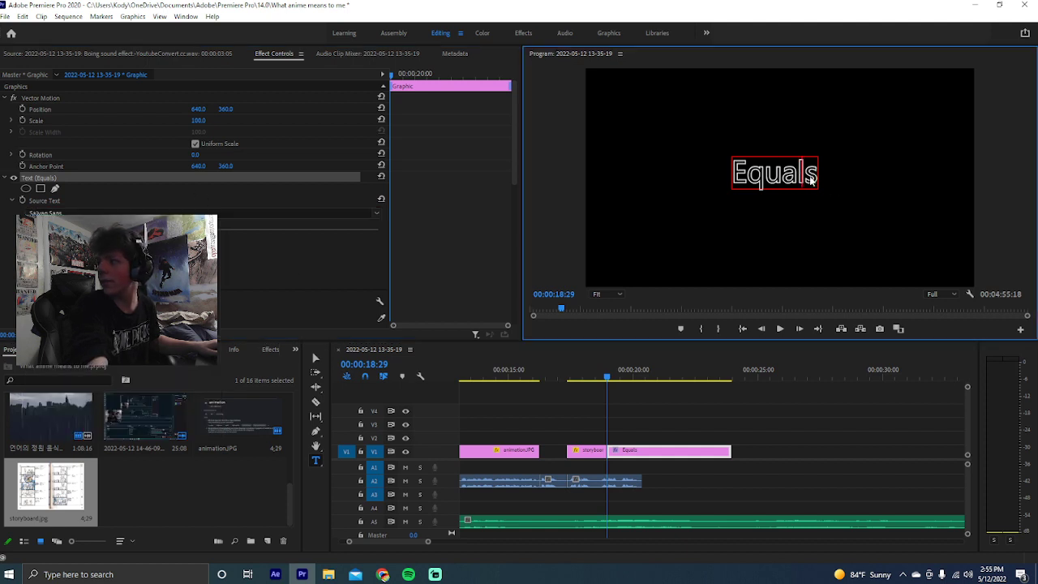
double_click(779, 175)
click(243, 213)
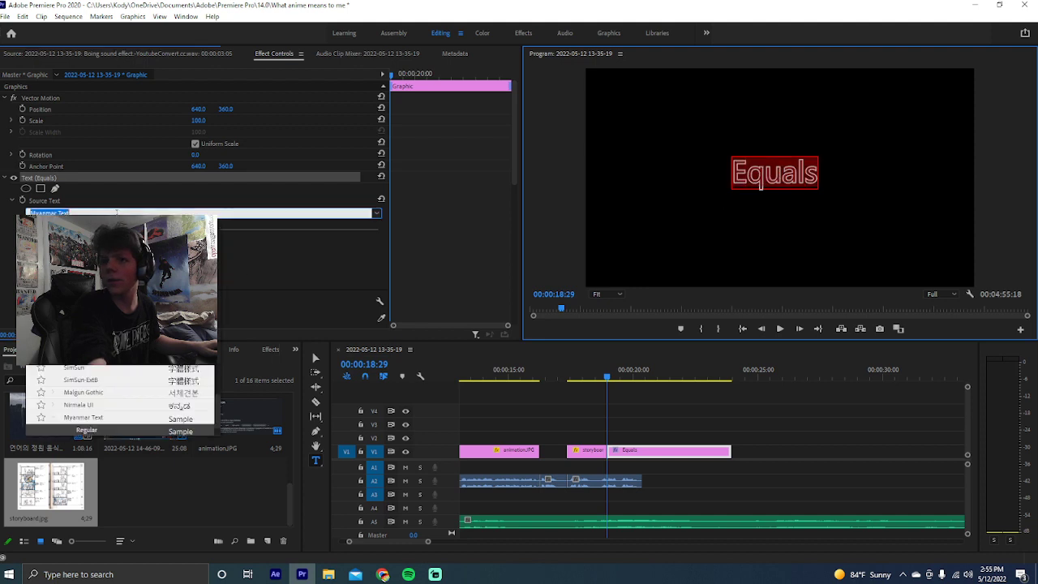
scroll(122, 401, down, 5)
scroll(121, 401, up, 2)
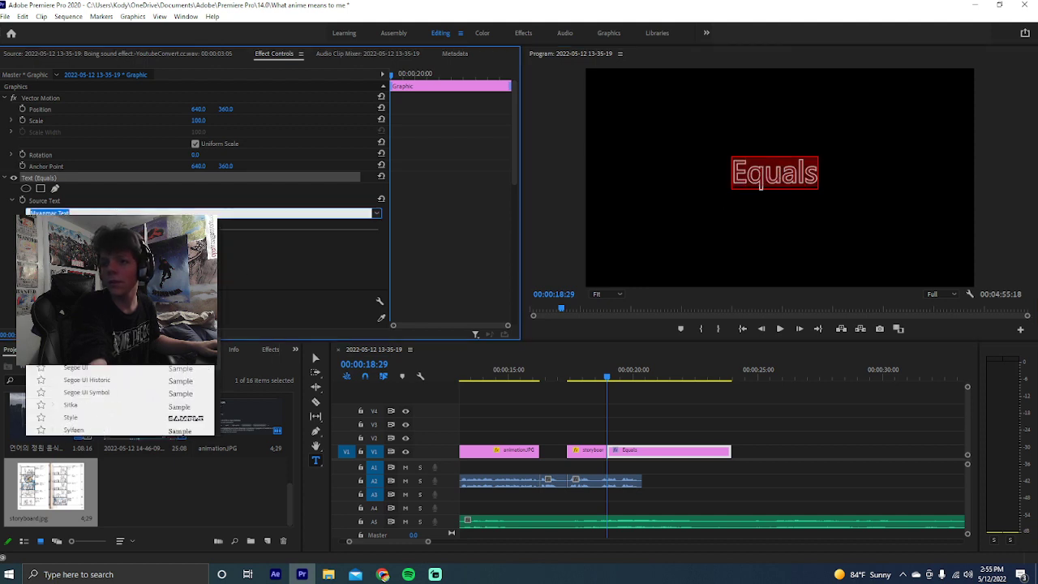
click(81, 355)
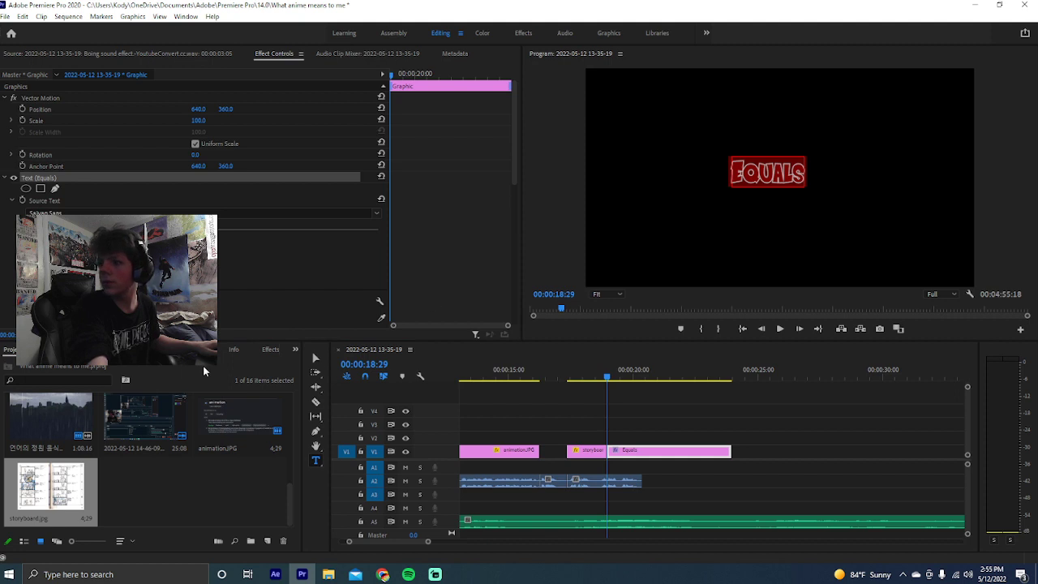
Enlarge the Equals title to about half the frame width, centre it, and play back the transition from the storyboard
click(316, 361)
click(730, 188)
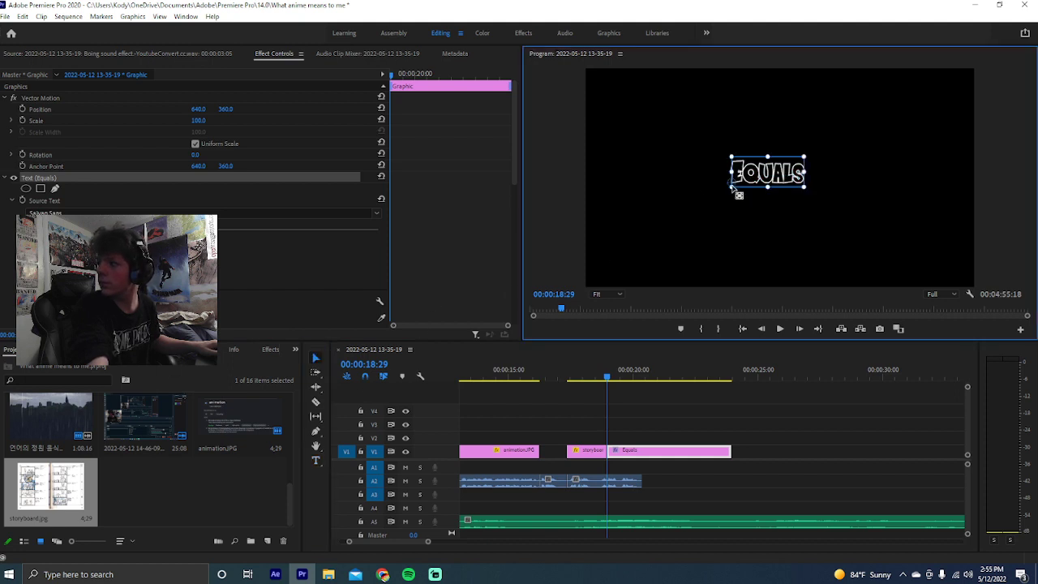
drag(730, 187, 768, 184)
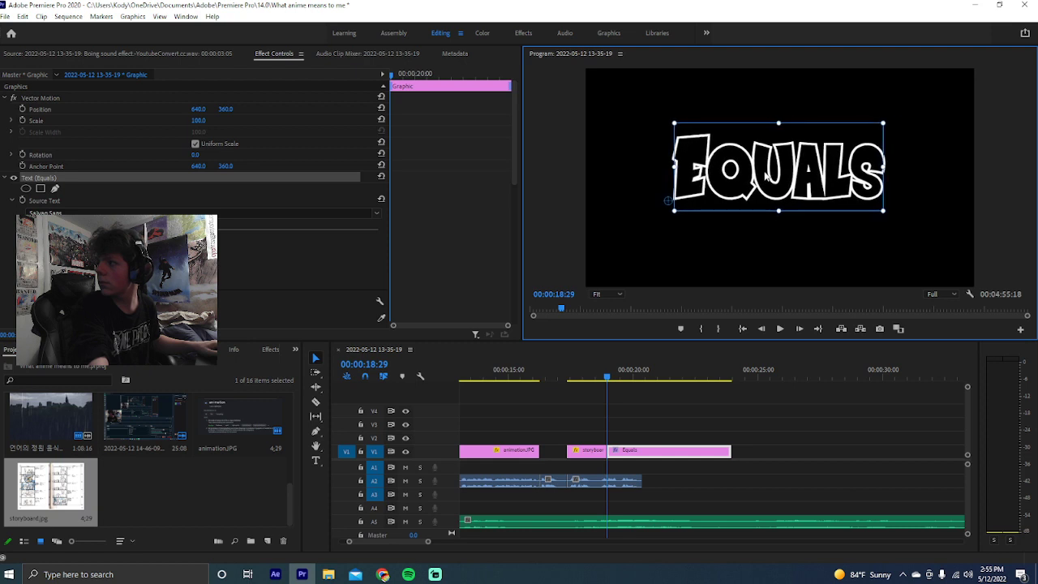
click(623, 419)
click(551, 373)
key(space)
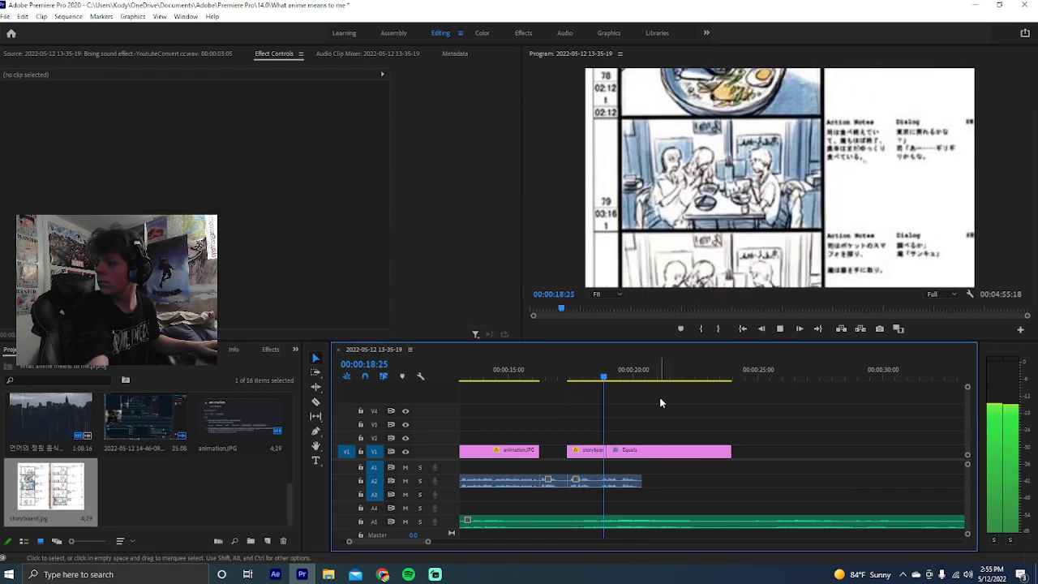
key(space)
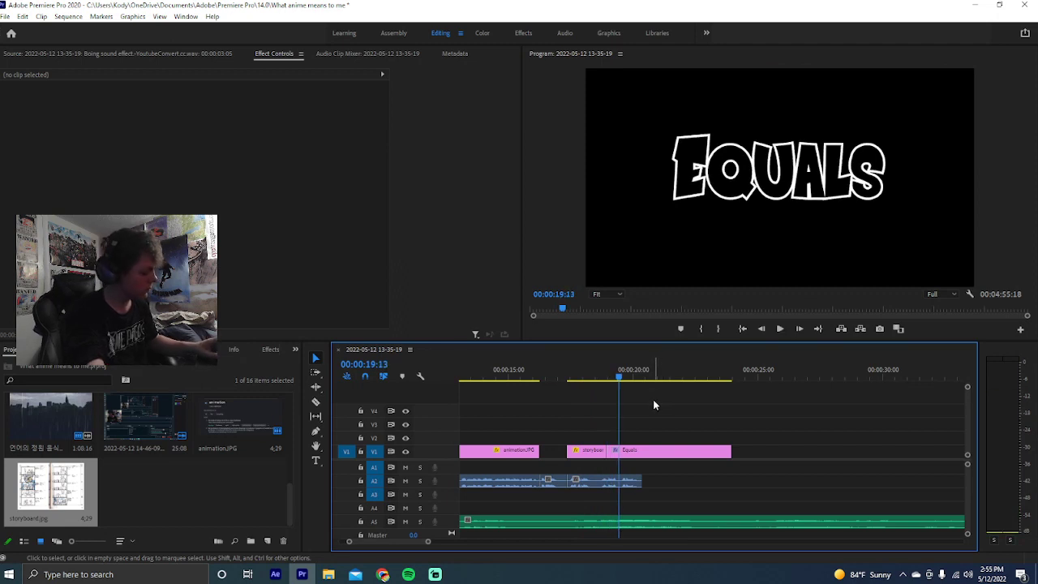
Cut the Equals title at 00:00:20:05, delete the remainder, and shorten the kept piece to about half its length
key(space)
key(space)
key(space)
key(space)
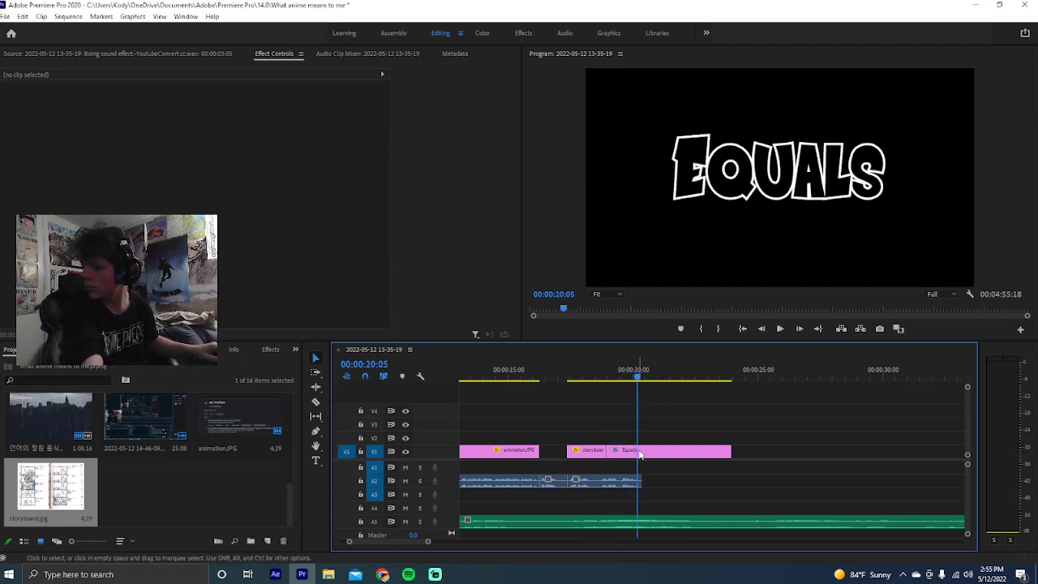
key(v)
click(644, 451)
key(Delete)
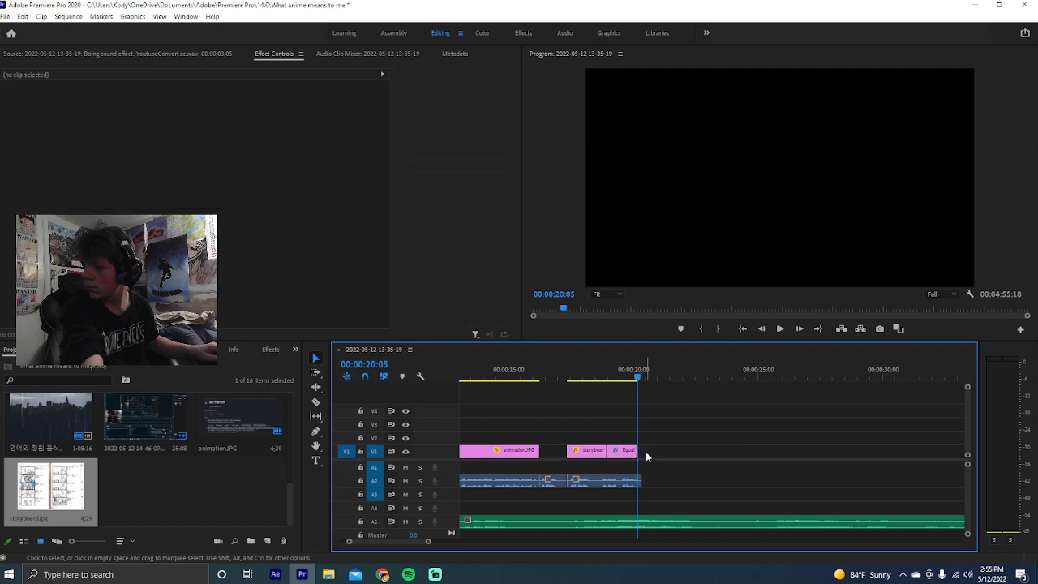
drag(635, 450, 614, 450)
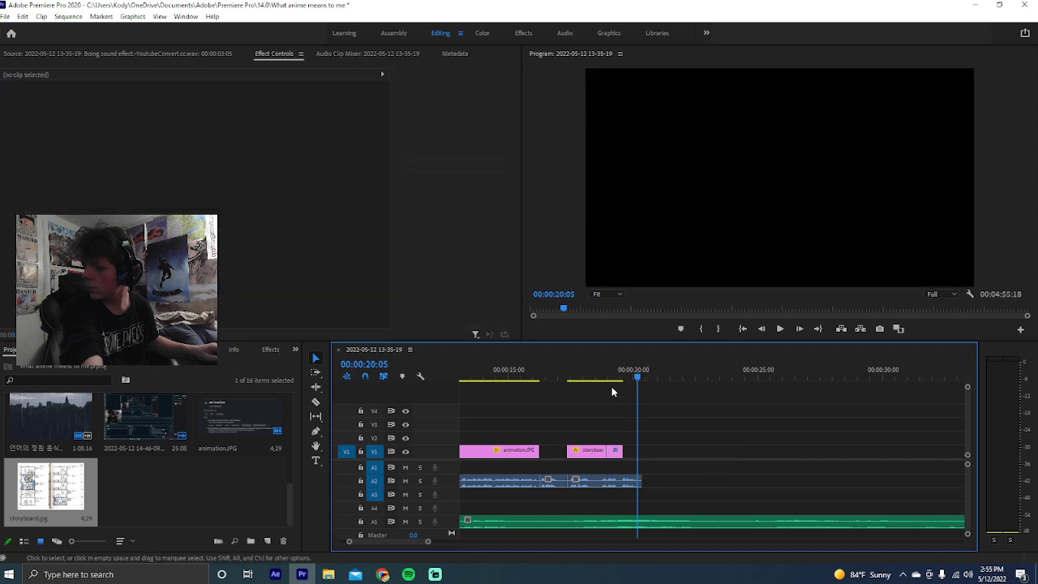
Play the storyboard-to-title transition and trim the end of the Equals title slightly further
click(572, 378)
key(space)
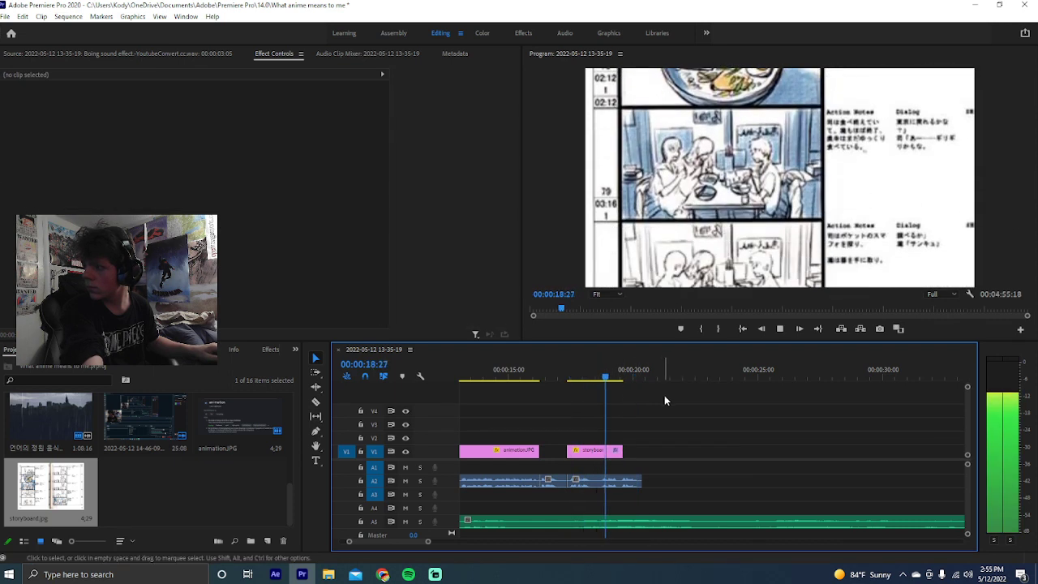
key(space)
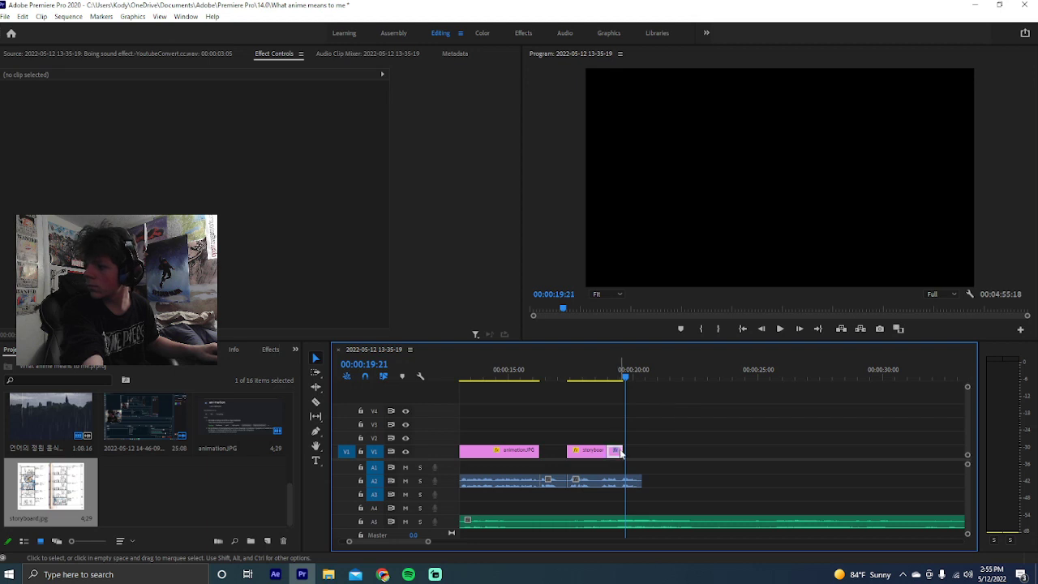
drag(622, 451, 615, 450)
click(608, 379)
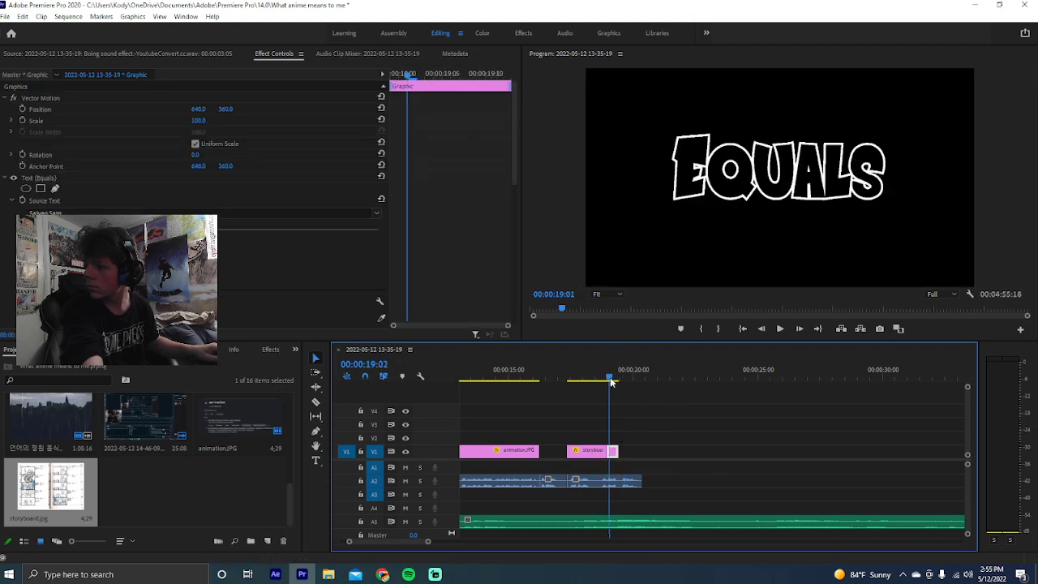
Play back past the end of the Equals title, and switch to Chrome to start a new search on YouTube
key(space)
key(space)
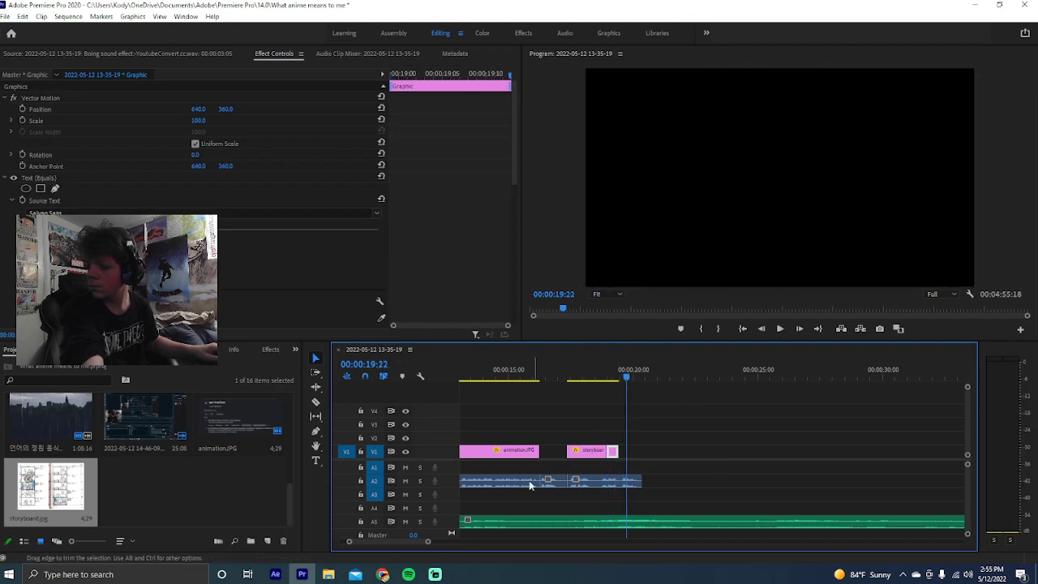
click(382, 574)
scroll(519, 299, up, 3)
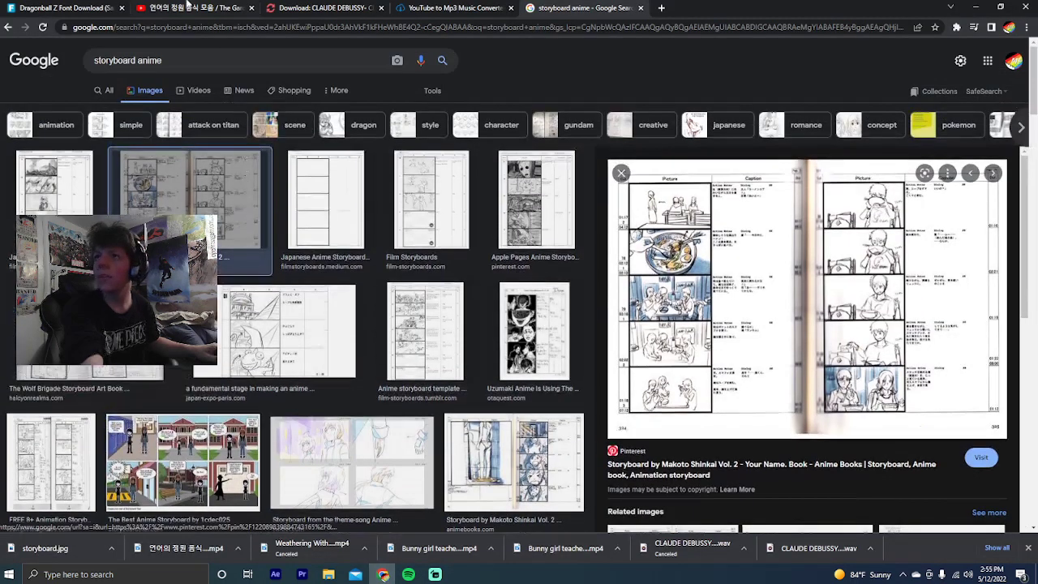
click(192, 7)
click(408, 51)
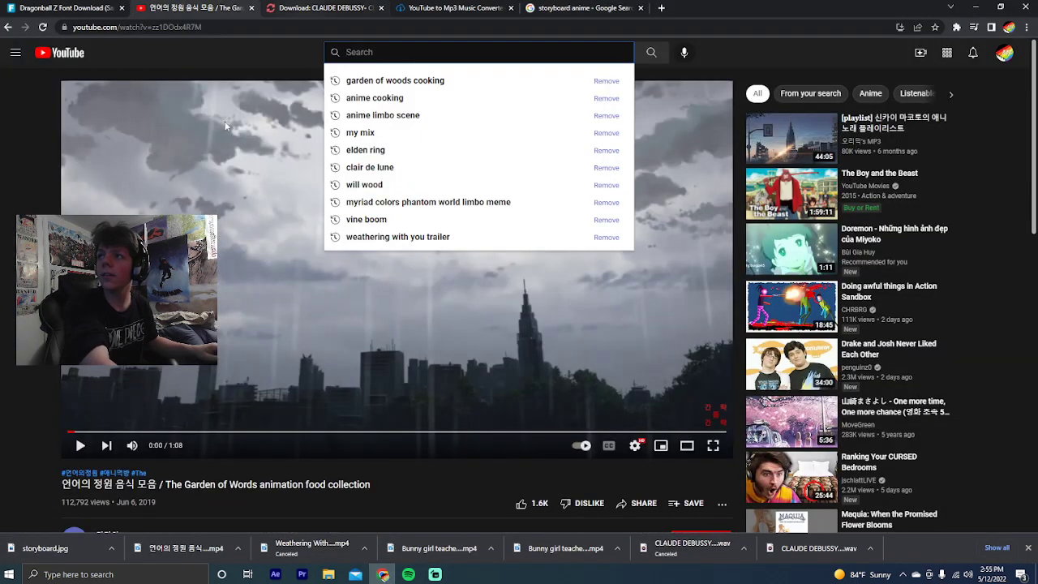
Search YouTube for "jojo joseph and avdol get stuck together"
text(a\)
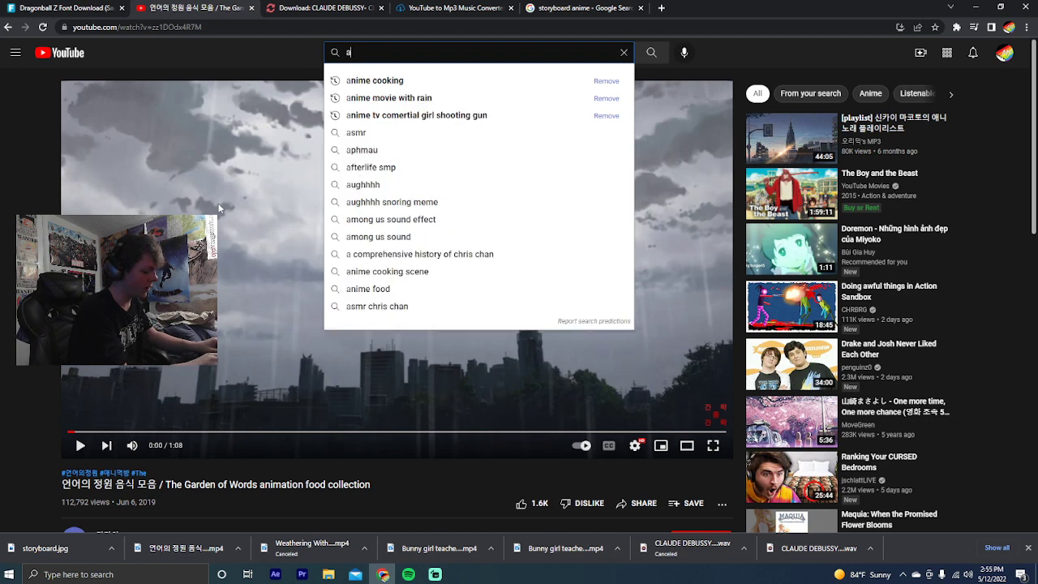
key(BackSpace)
key(BackSpace)
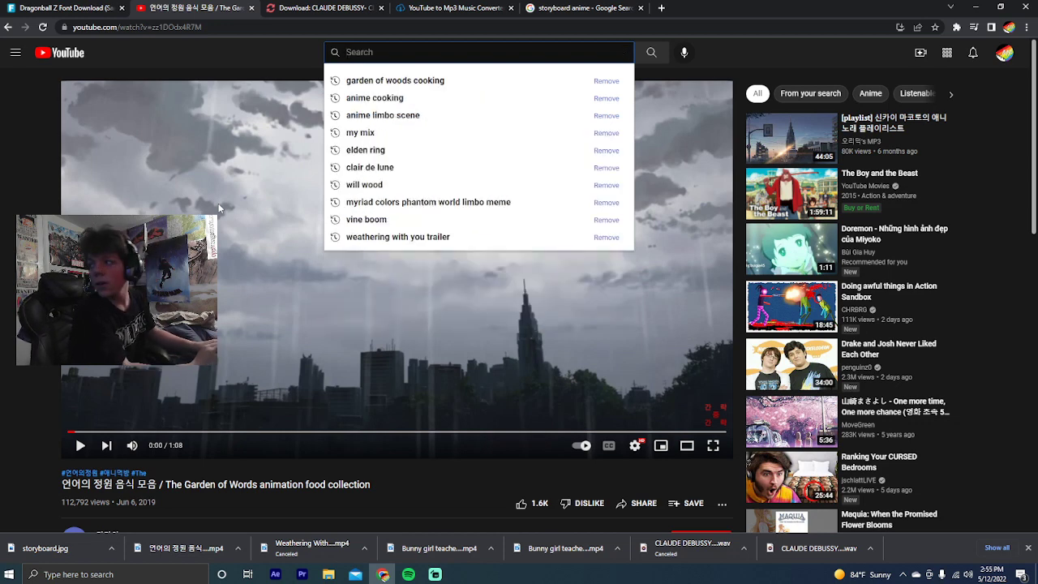
text(jojo)
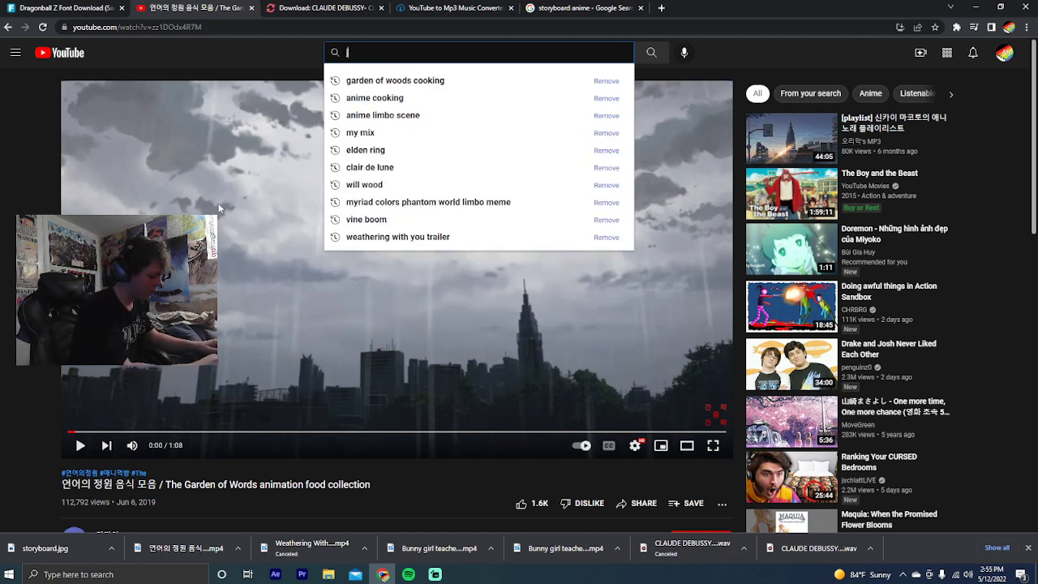
text( jo)
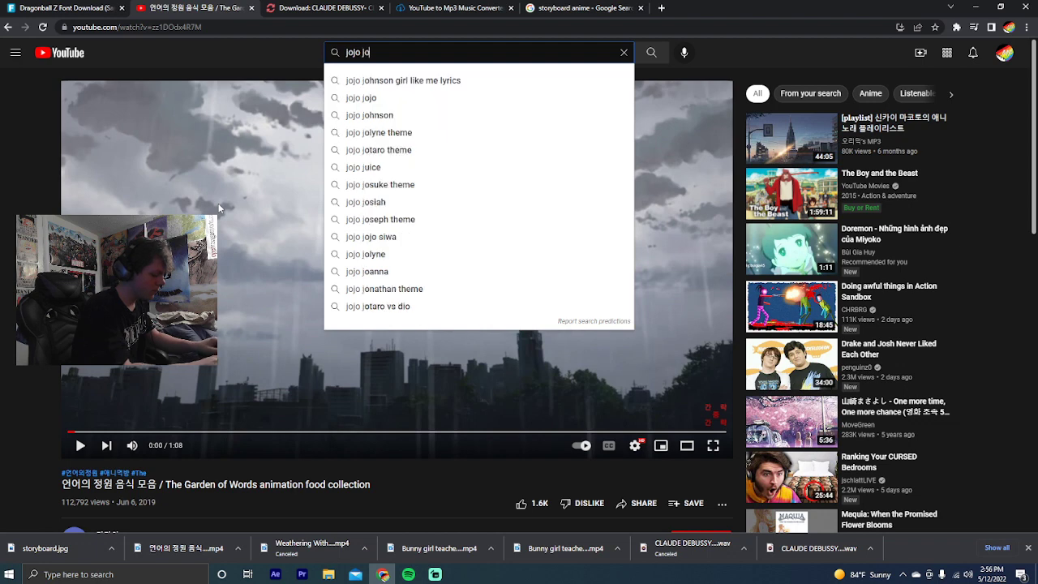
text(speh and)
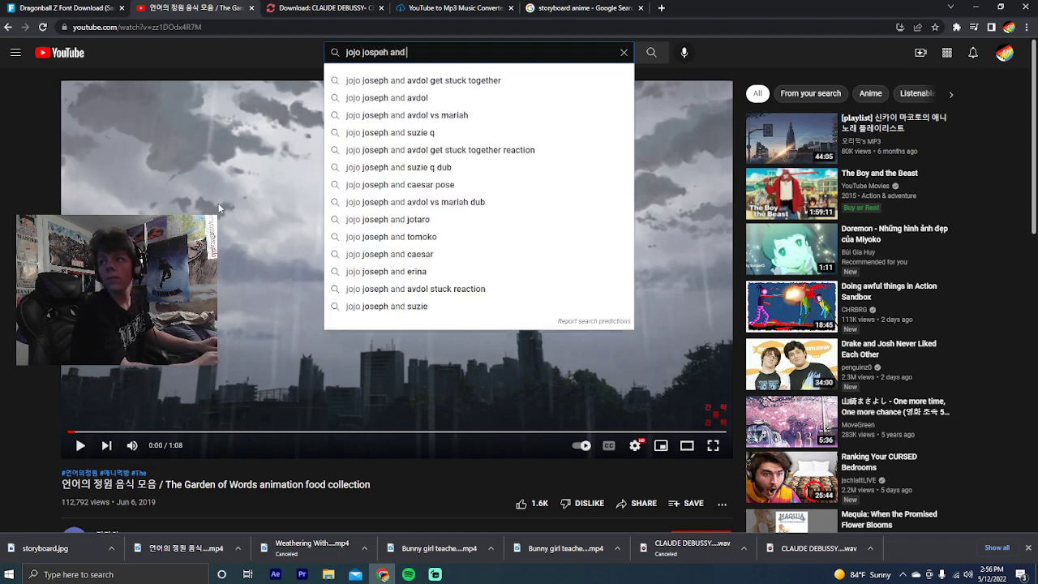
key(Down)
key(Return)
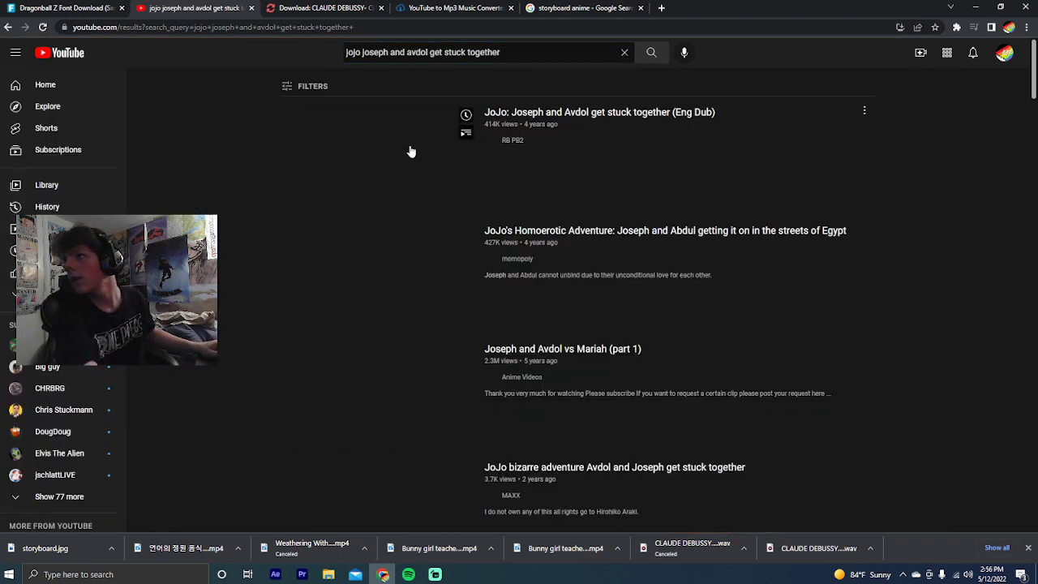
Examine the search results and preview the top videos to find a suitable clip of Joseph and Avdol
scroll(389, 365, down, 2)
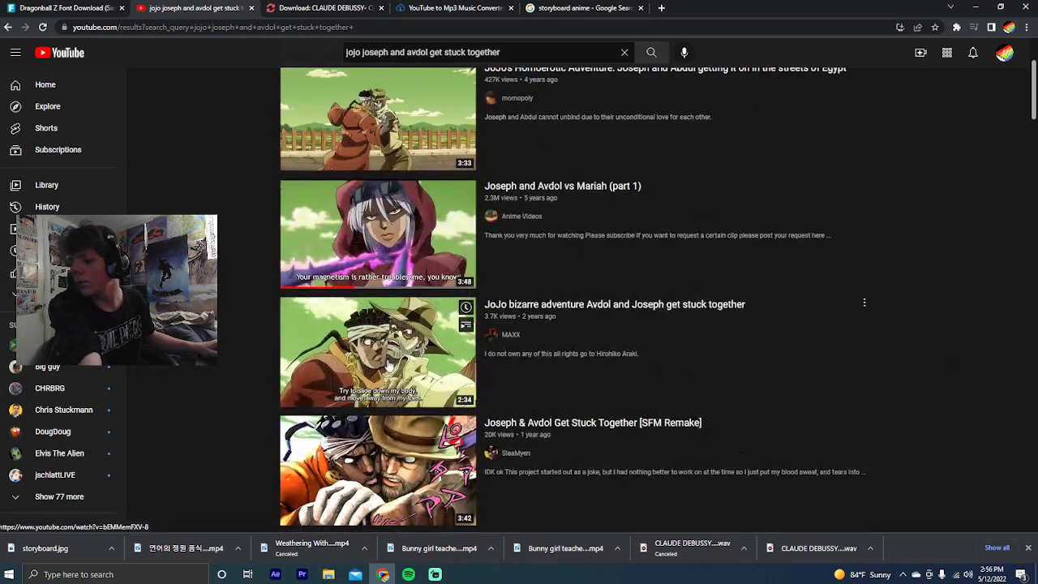
scroll(389, 366, up, 2)
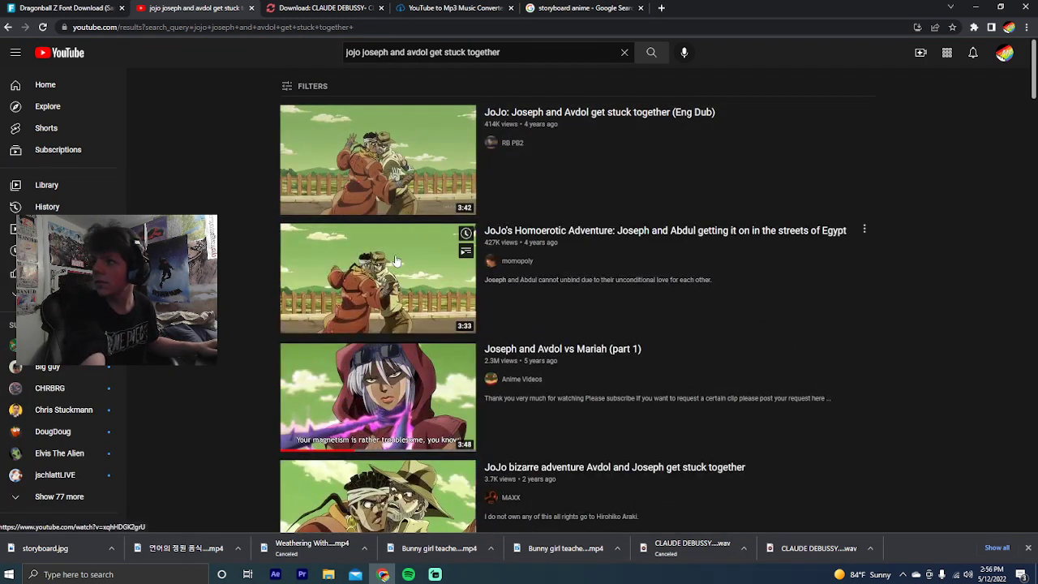
click(408, 189)
key(alt+Left)
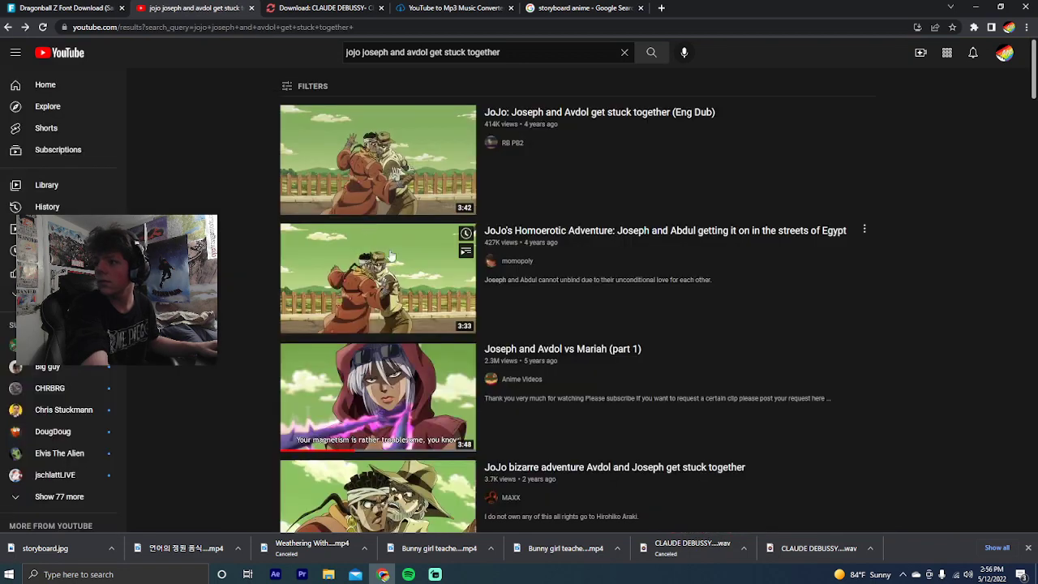
click(414, 416)
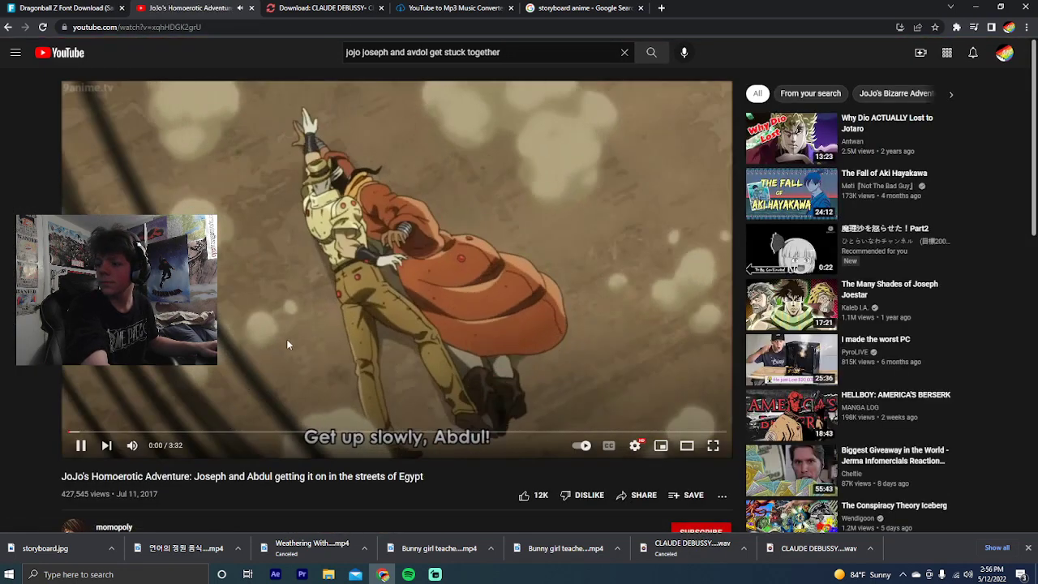
key(alt+Left)
scroll(298, 350, down, 7)
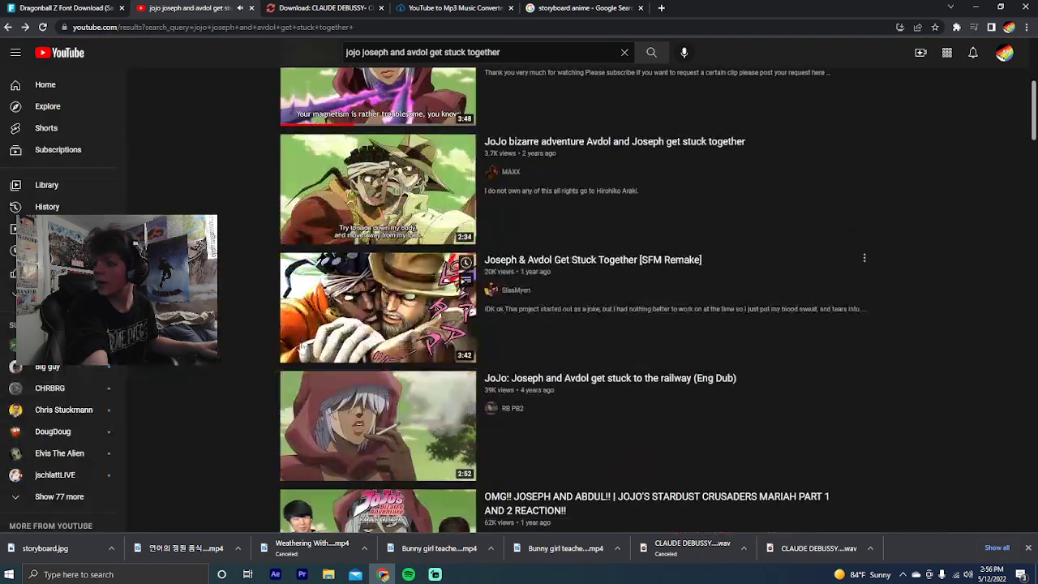
scroll(298, 350, down, 5)
scroll(290, 349, up, 5)
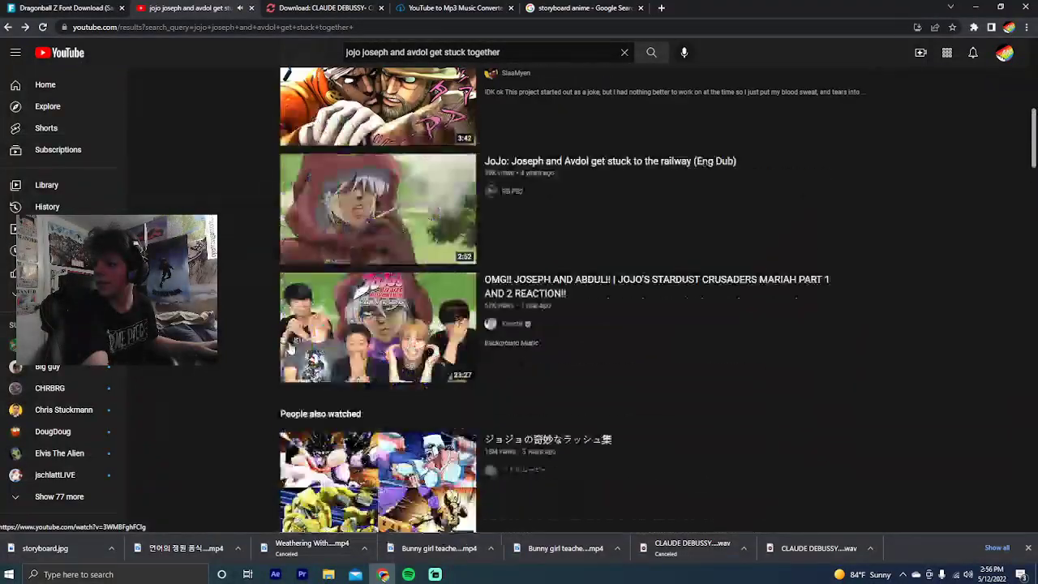
scroll(290, 349, down, 5)
scroll(290, 348, up, 3)
scroll(290, 349, down, 2)
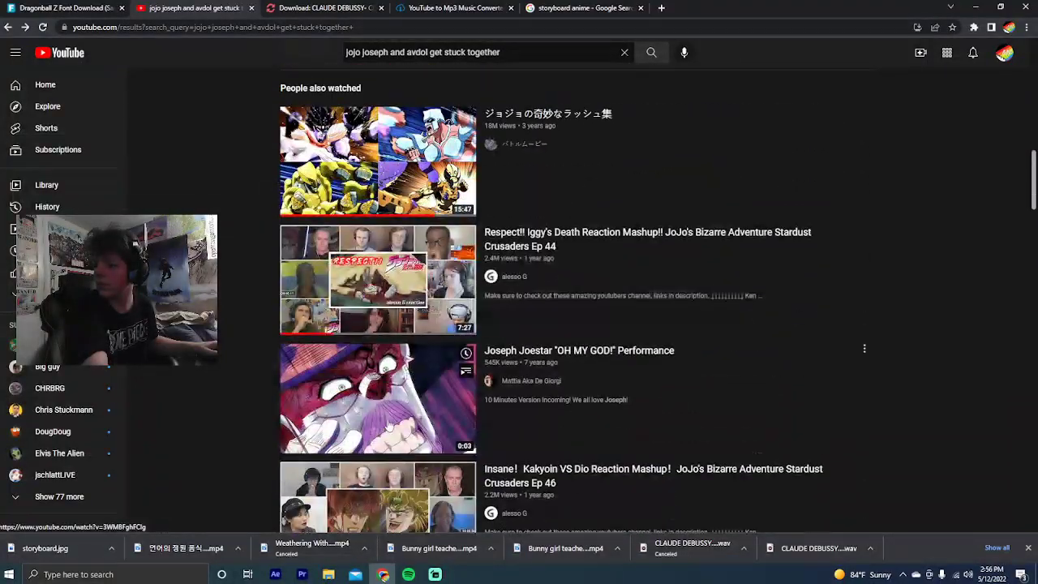
scroll(290, 349, up, 10)
Shorten the YouTube search to "jojo joseph and avdol" and run it
click(531, 55)
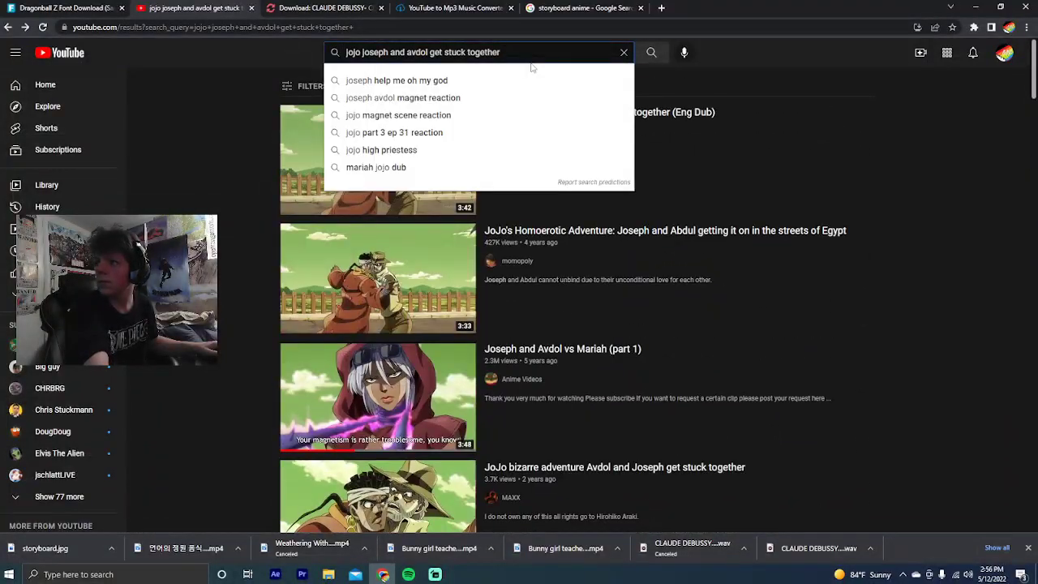
key(BackSpace)
key(BackSpace)
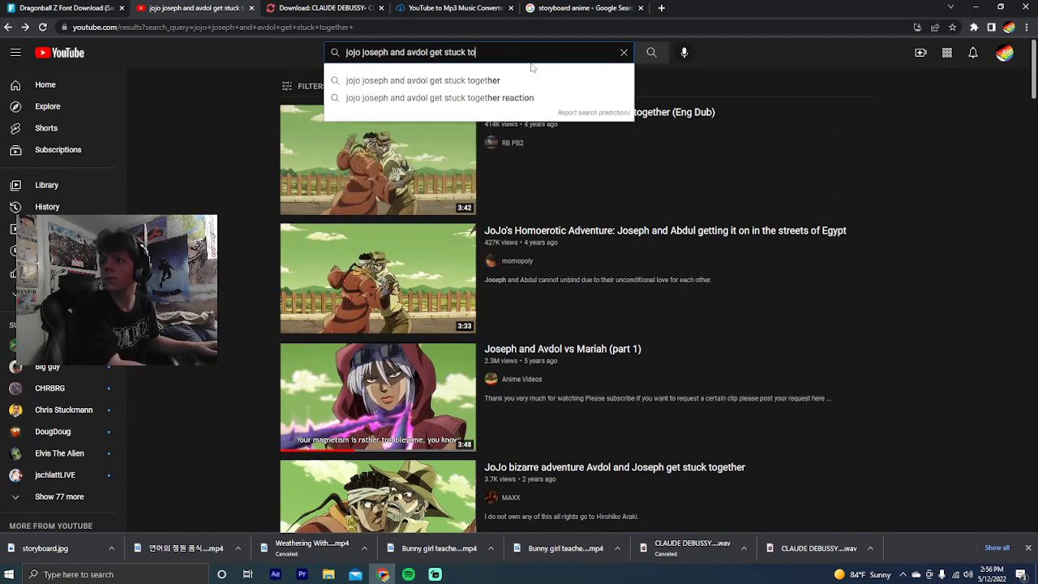
key(BackSpace)
key(BackSpace)
key(BackSpace)
key(BackSpace)
key(BackSpace)
key(BackSpace)
key(BackSpace)
key(BackSpace)
key(BackSpace)
key(BackSpace)
key(BackSpace)
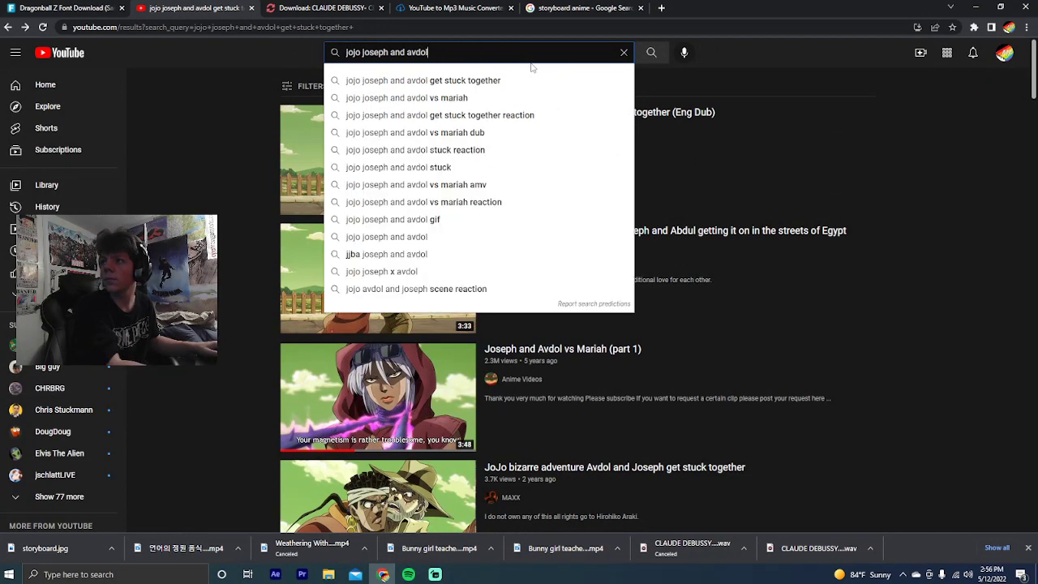
key(Return)
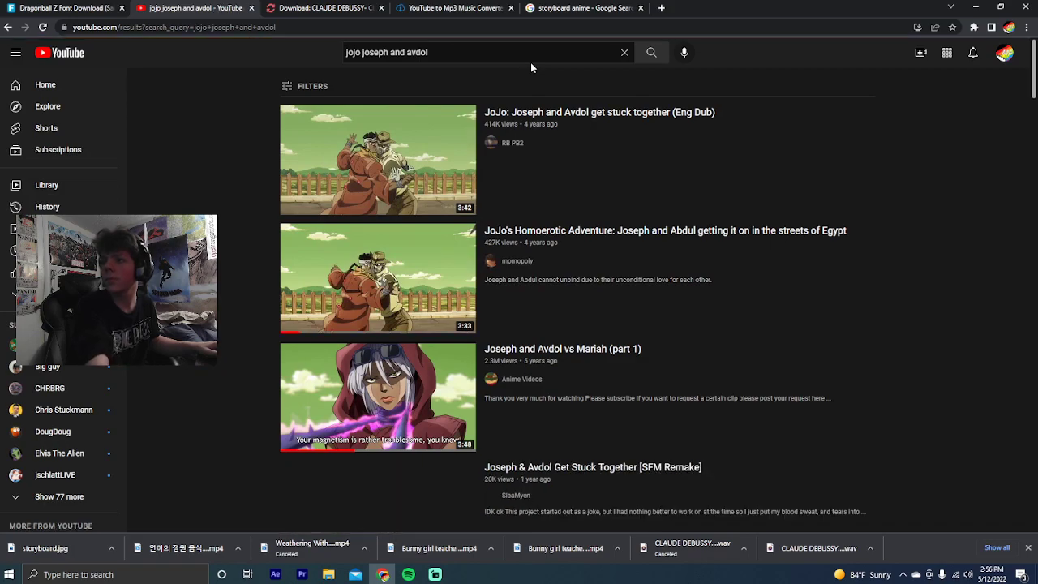
Find the 40-second video "Joseph And Avdol [NSFW]" in the results, open it and pause playback
scroll(236, 290, down, 3)
scroll(258, 281, down, 7)
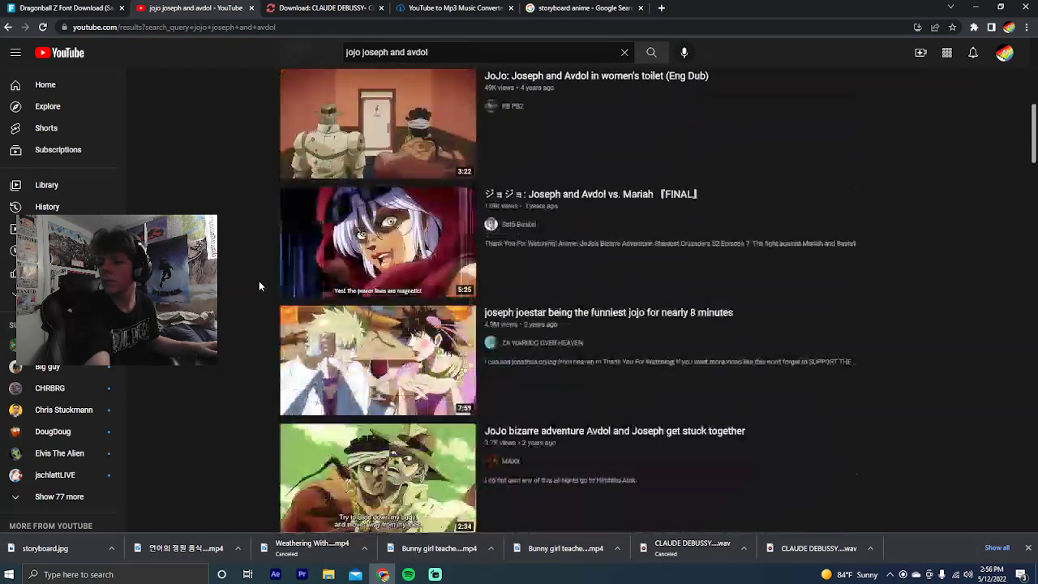
scroll(259, 281, down, 3)
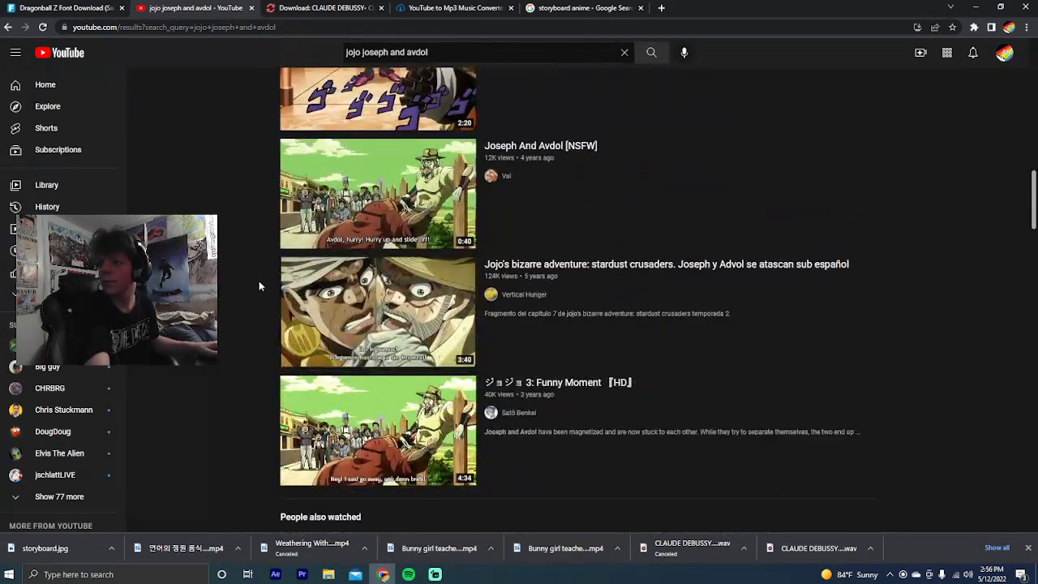
click(389, 219)
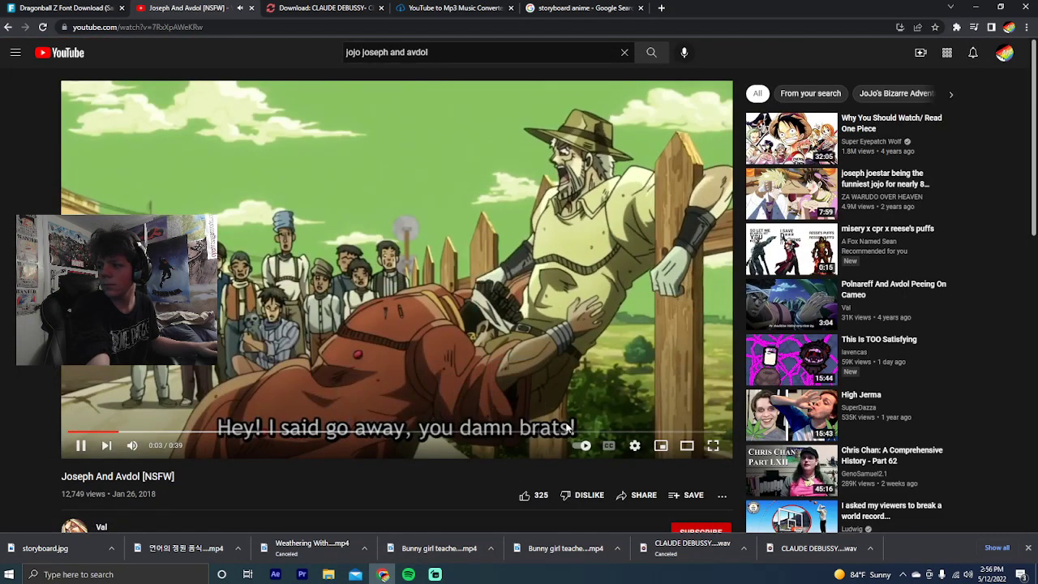
key(space)
Copy the video's URL and convert it to mp4 on the YTMP3 site
right_click(159, 26)
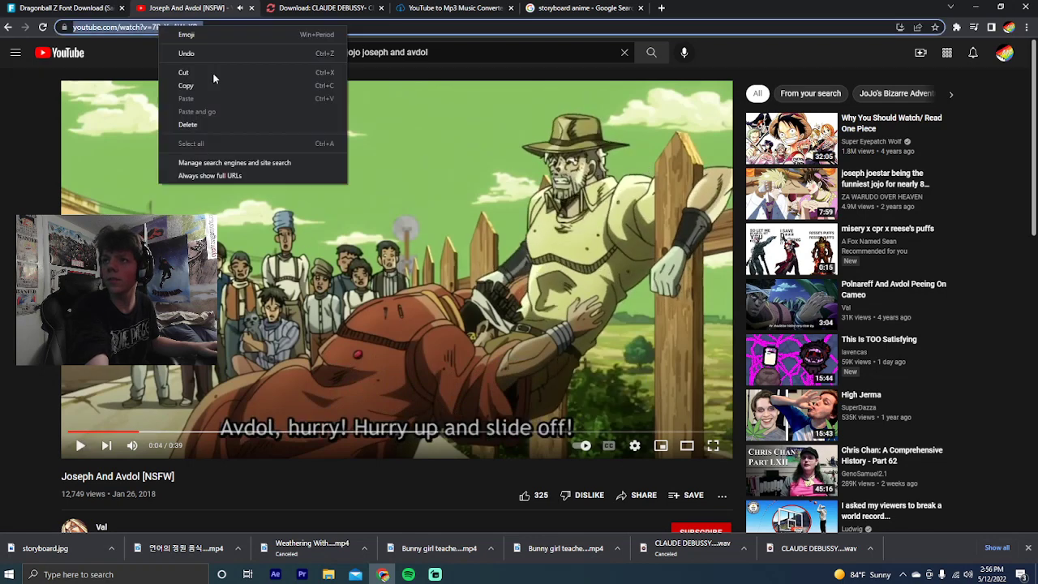
click(211, 85)
key(ctrl+Tab)
key(ctrl+Tab)
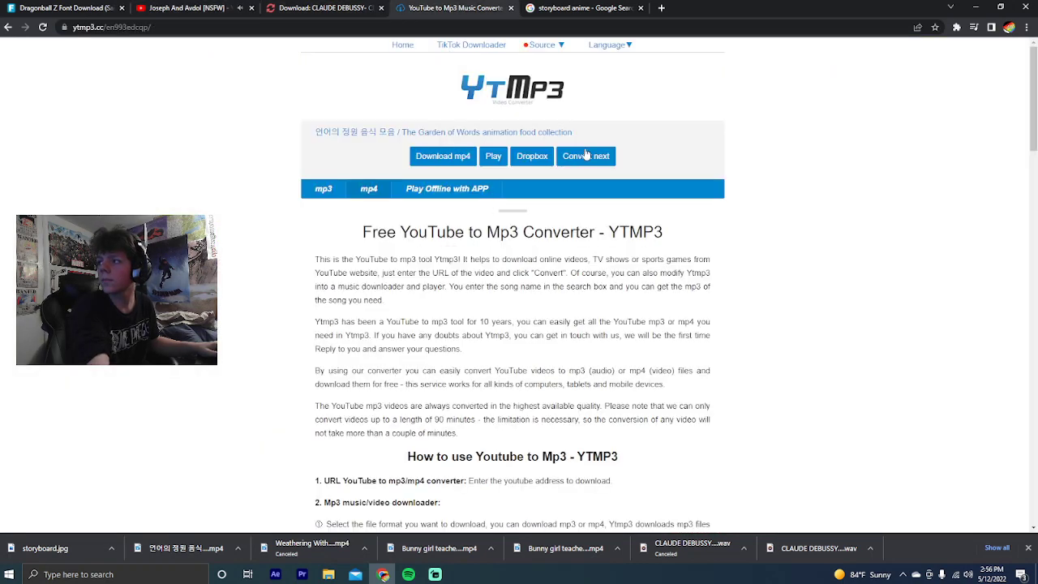
click(377, 190)
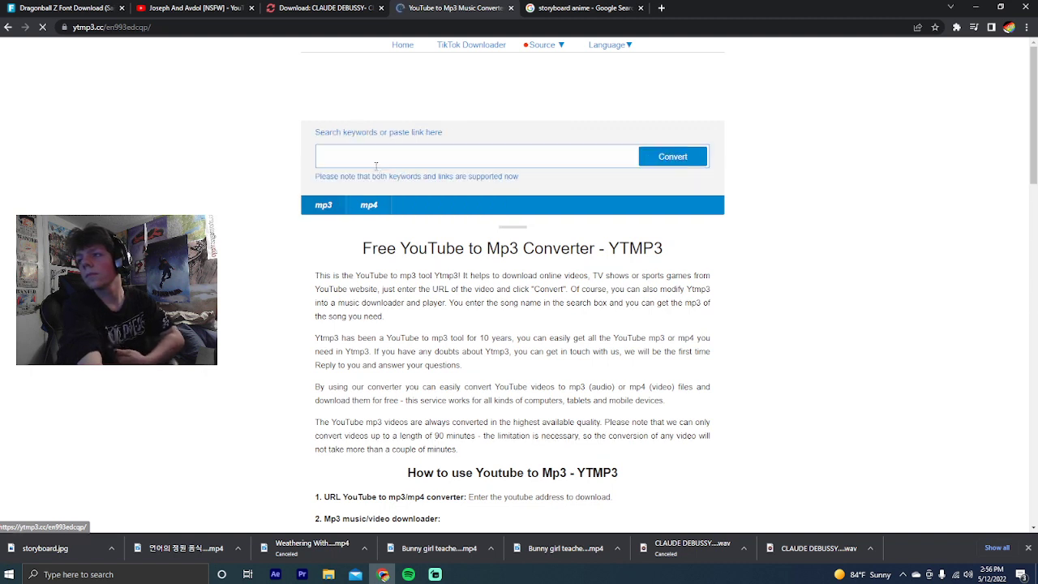
right_click(388, 158)
click(422, 244)
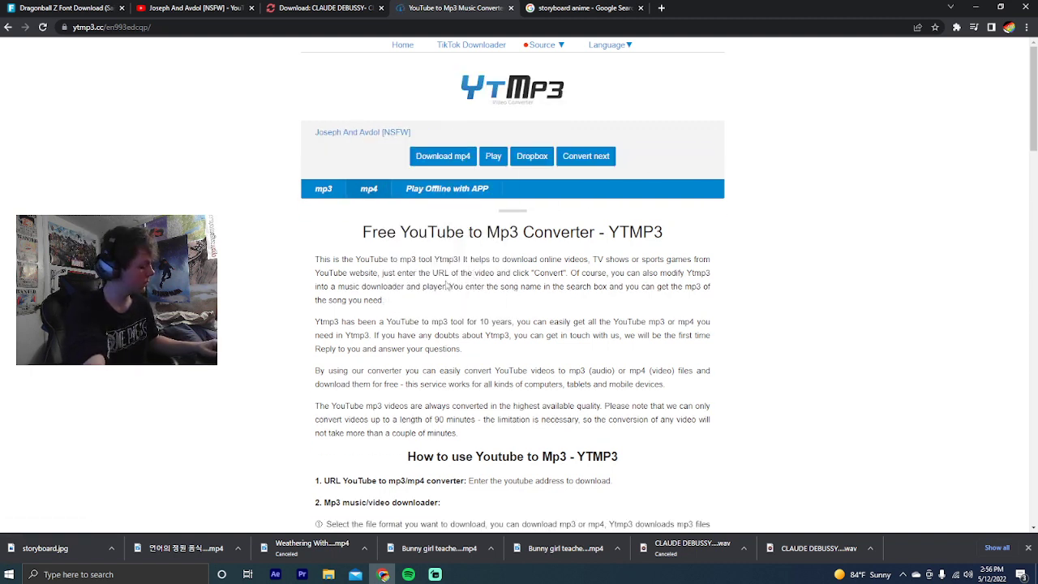
Check the stream chat in Streamlabs Desktop and return to the YTMP3 page in Chrome
click(434, 574)
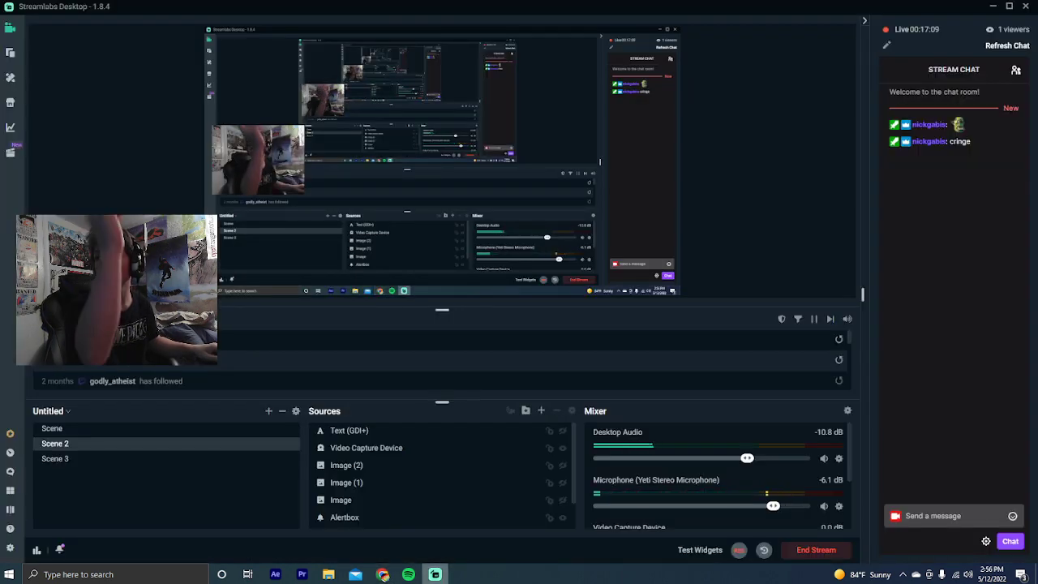
click(301, 574)
click(383, 574)
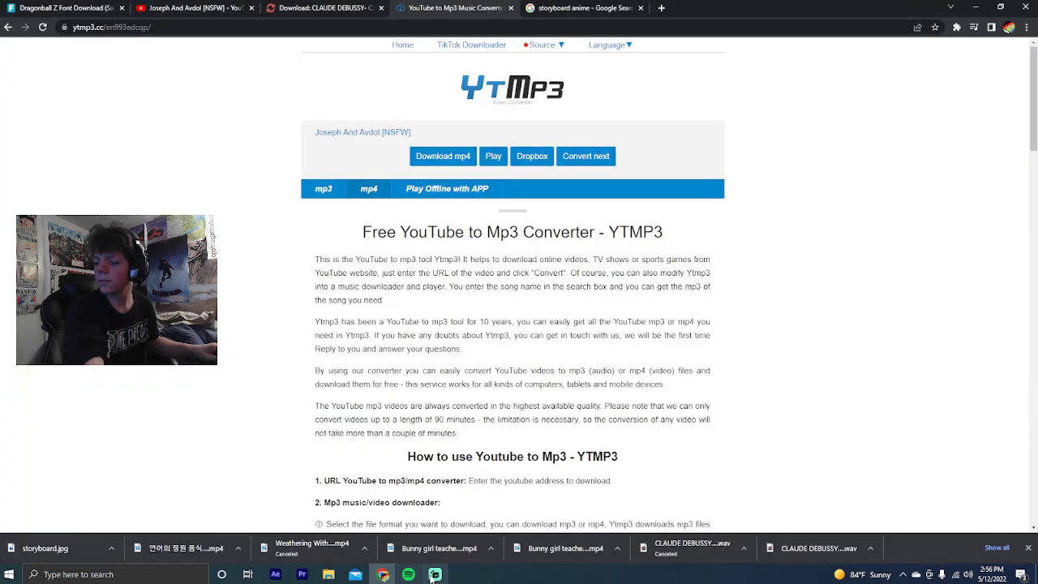
Download the converted mp4, back out of the blocked advertising page, and switch to Premiere Pro
click(444, 162)
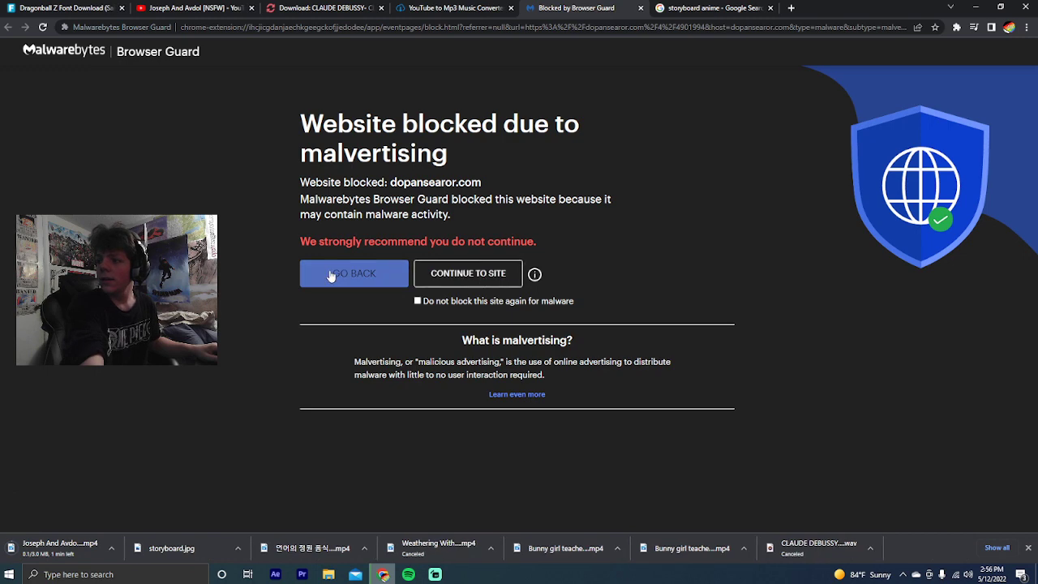
click(381, 274)
mouse_move(311, 579)
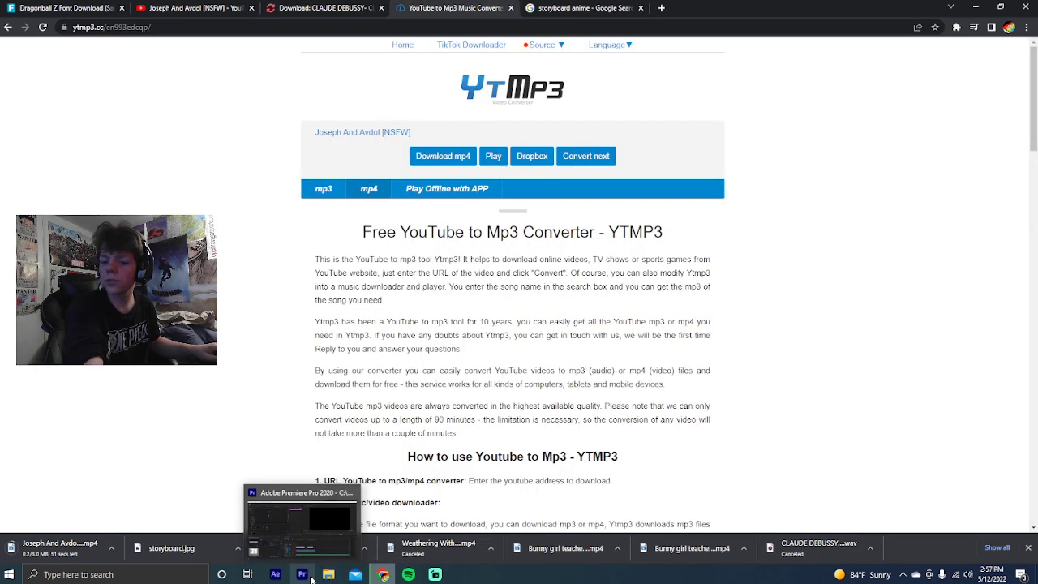
click(303, 519)
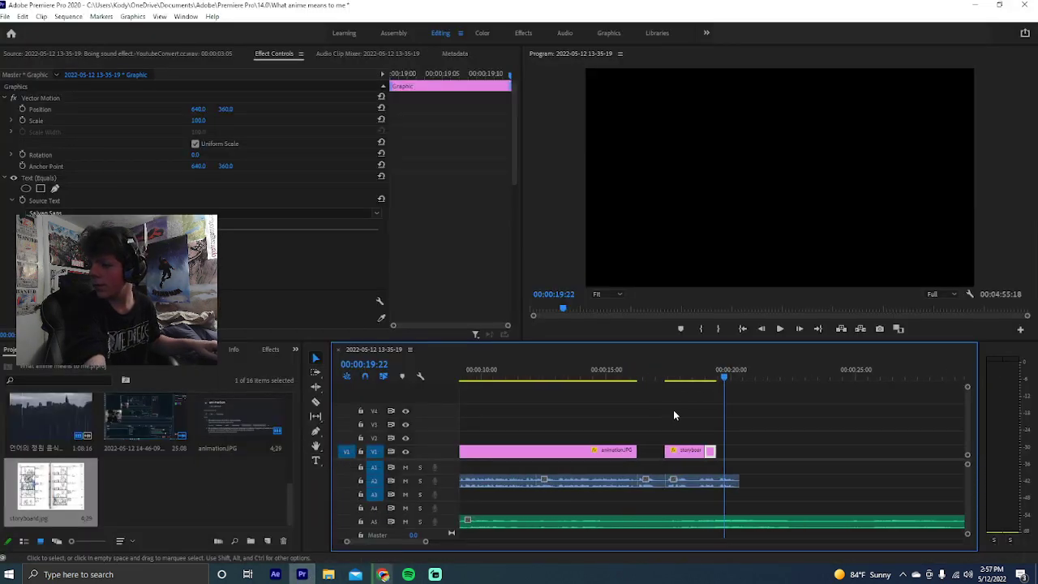
Play the sequence from the storyboard clip past the end of the voice audio and review the earlier part of the timeline
click(672, 370)
key(space)
click(605, 412)
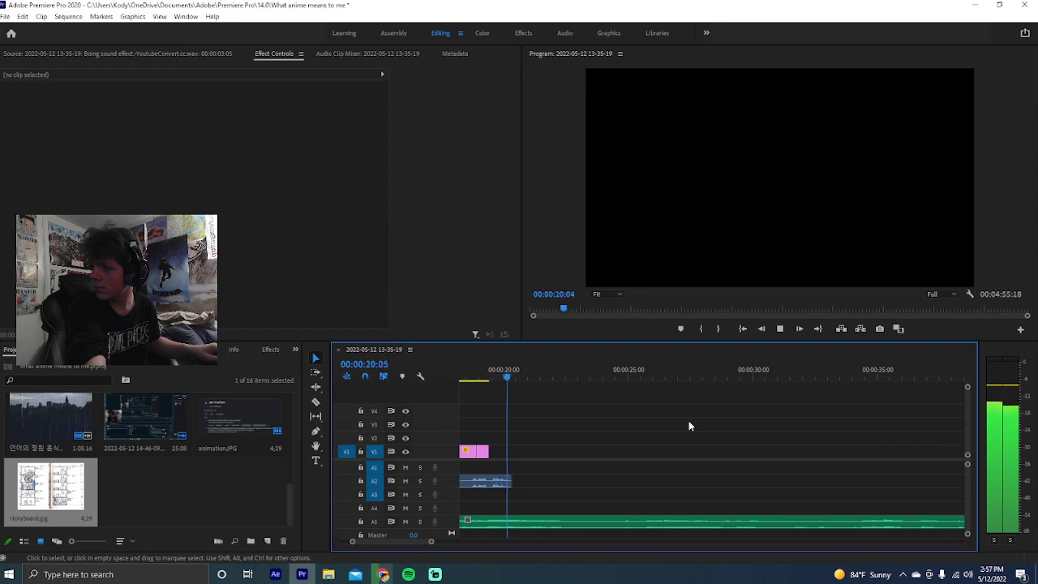
key(space)
scroll(641, 466, up, 2)
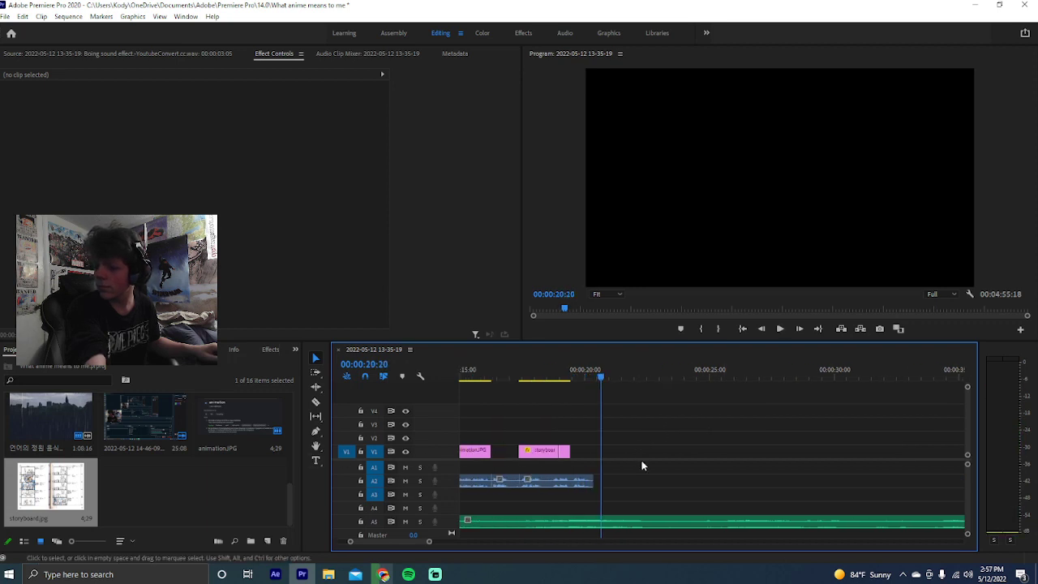
scroll(640, 465, up, 9)
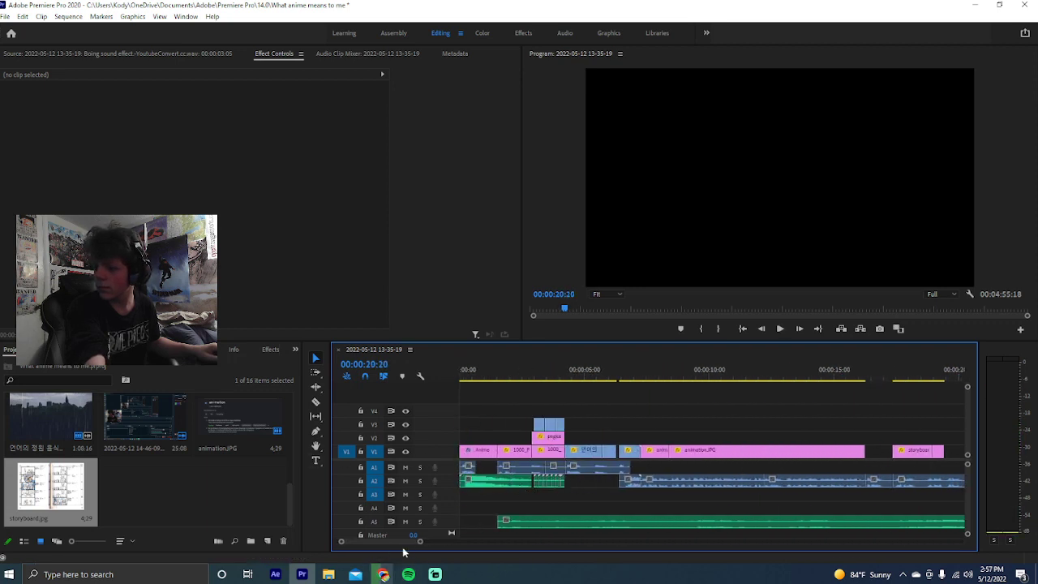
Play the sequence from the beginning through the storyboard clip and the title that follows it
drag(420, 542, 460, 541)
key(Home)
key(space)
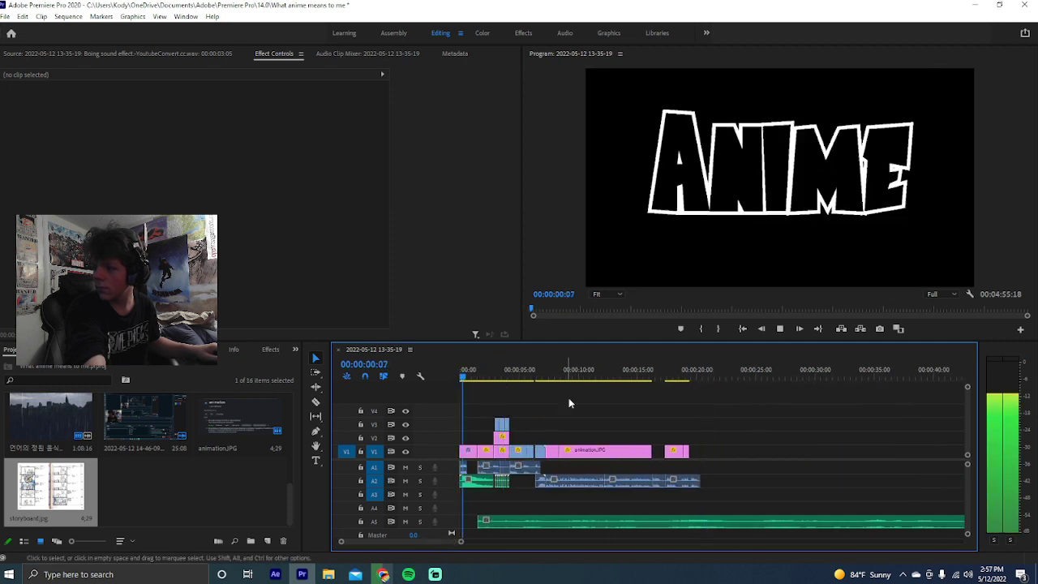
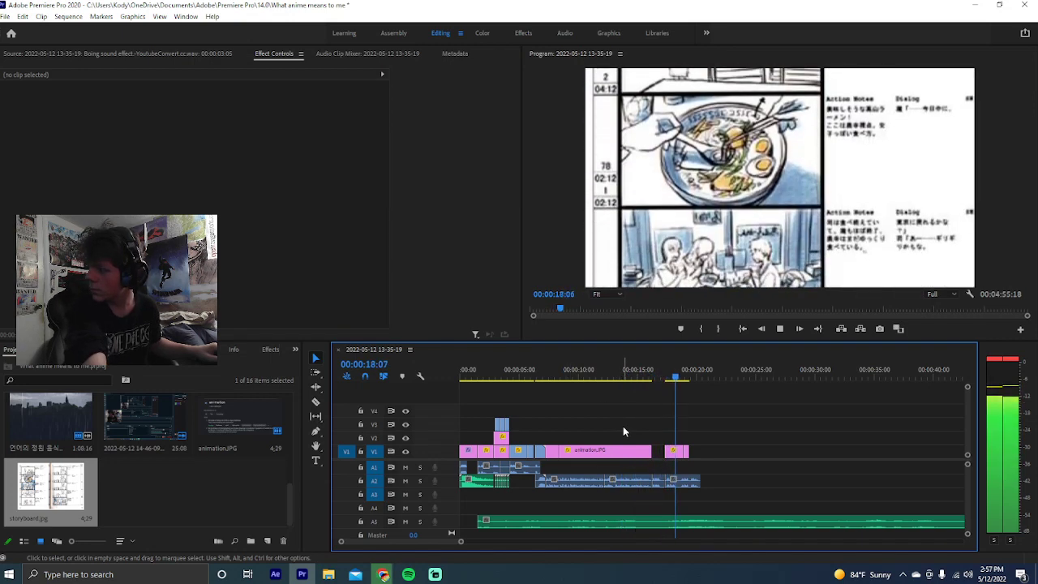
key(space)
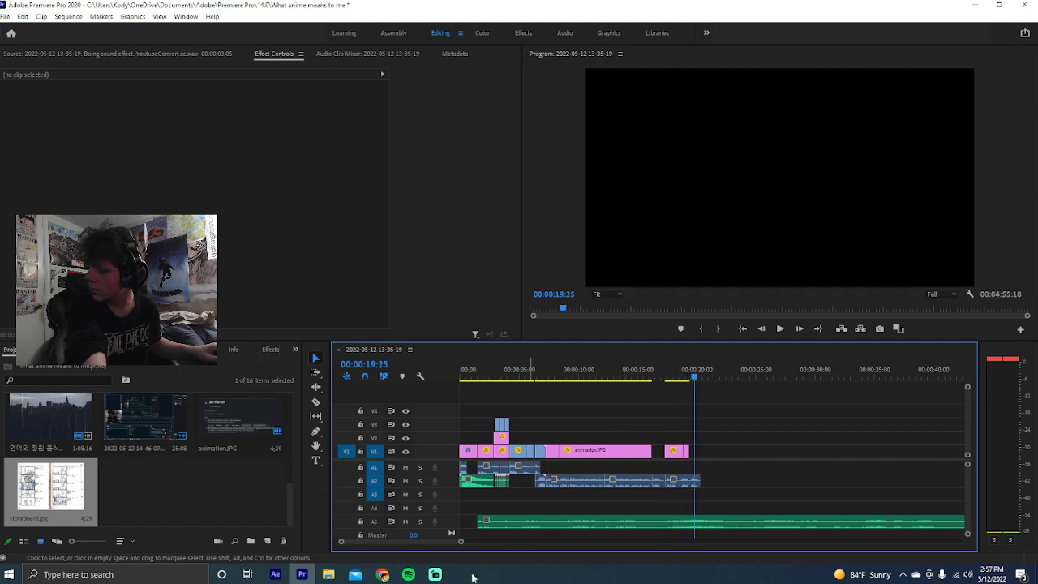
Import the downloaded Joseph And Avdol video and place it on V1 directly after the Equals title
double_click(128, 472)
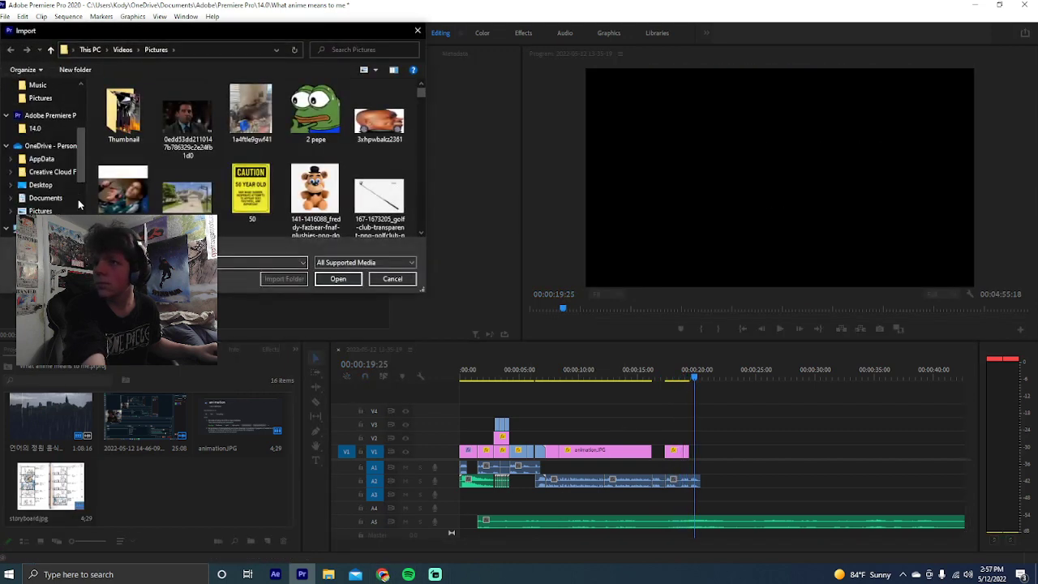
click(45, 119)
double_click(162, 110)
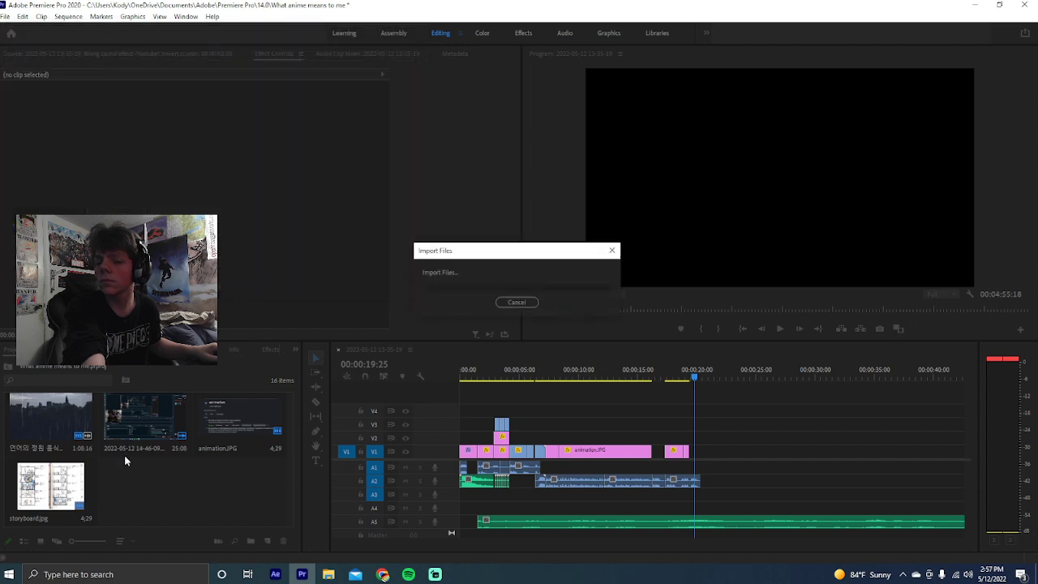
drag(144, 486, 699, 454)
scroll(688, 409, down, 5)
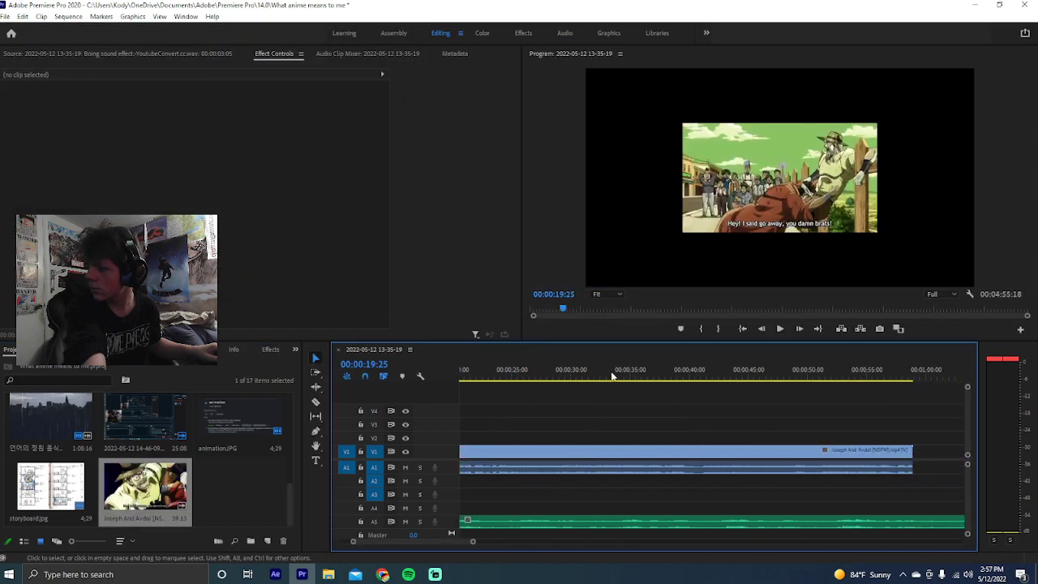
Split the Joseph And Avdol clip at 00:00:48:09, remove the first part and place the remainder directly after the Equals title
drag(613, 378, 788, 382)
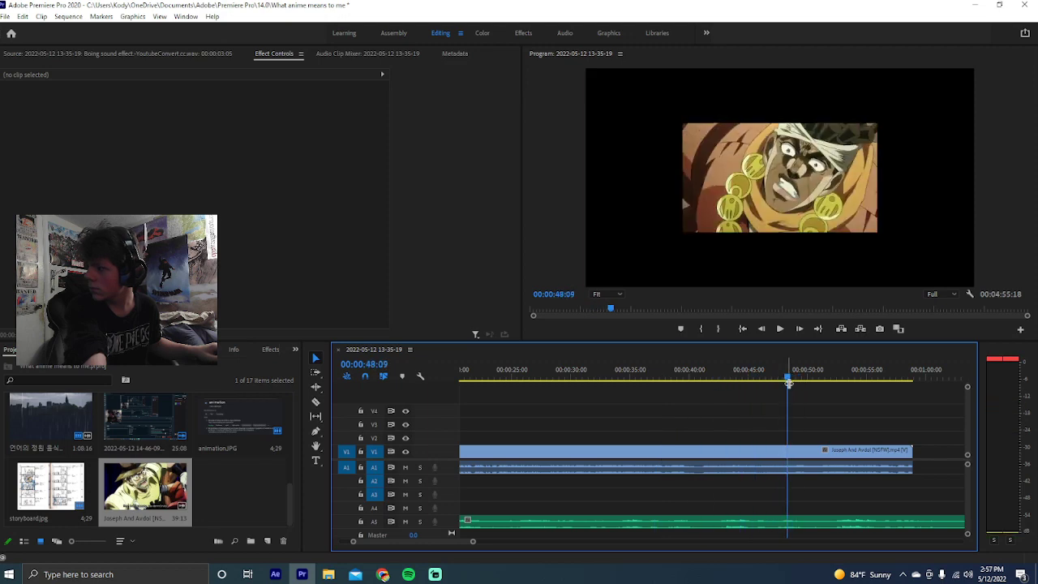
click(739, 451)
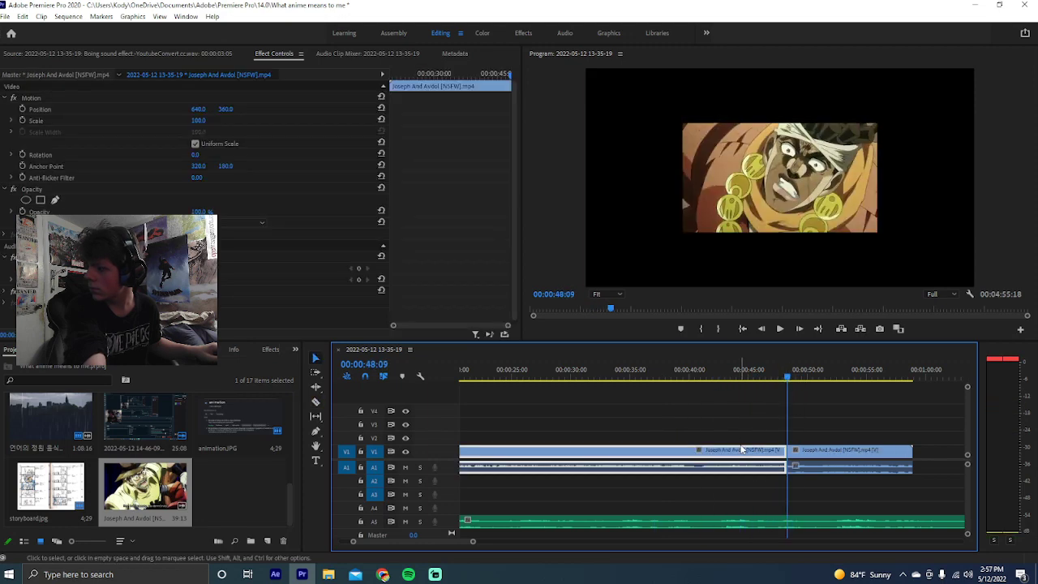
key(ctrl+z)
key(space)
key(space)
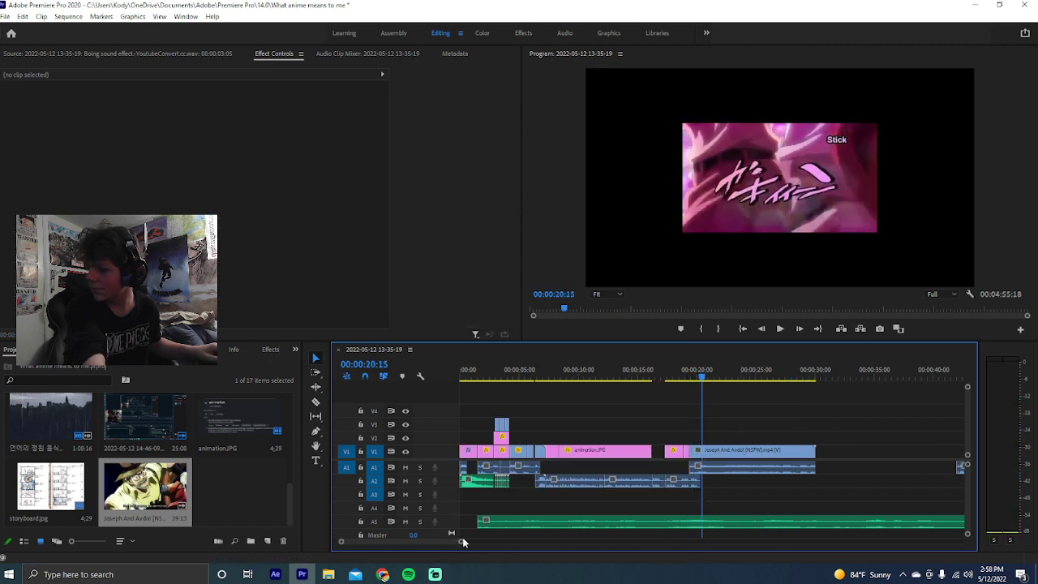
Preview the Joseph And Avdol clip and trim it to end with the voice audio, deleting the remainder
drag(458, 542, 395, 541)
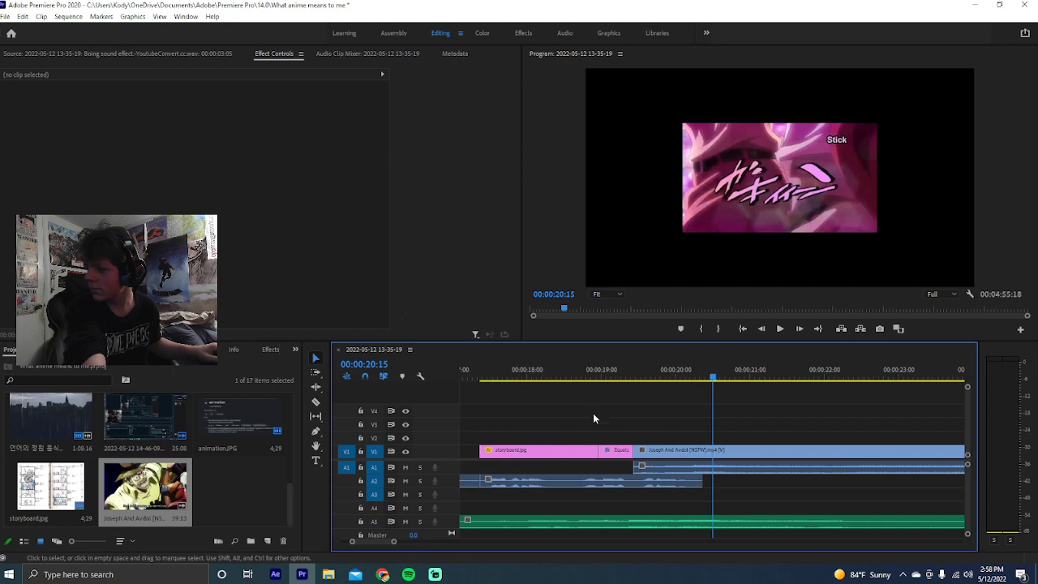
click(630, 378)
drag(629, 378, 673, 386)
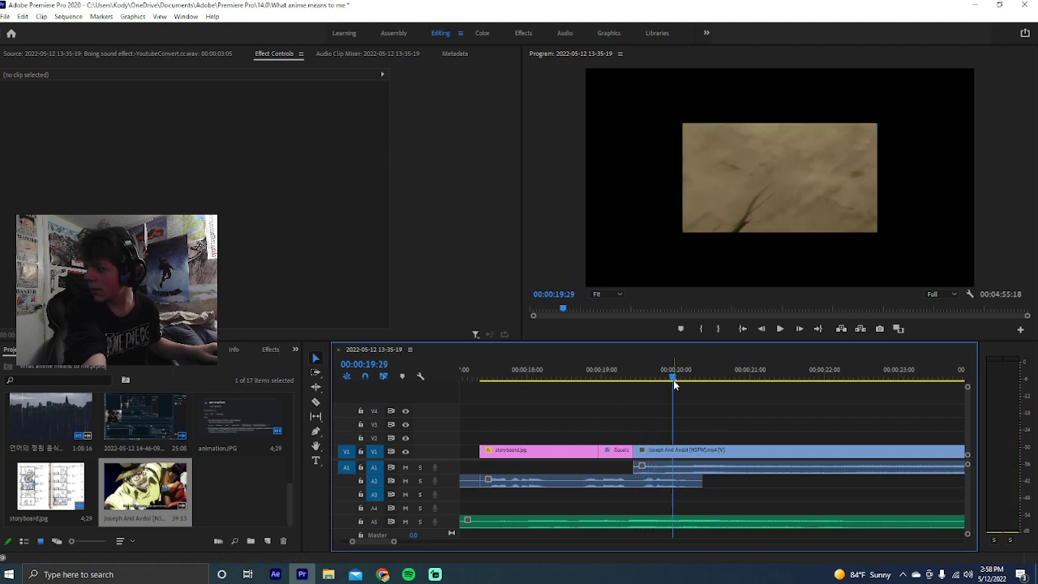
key(shift+Delete)
key(space)
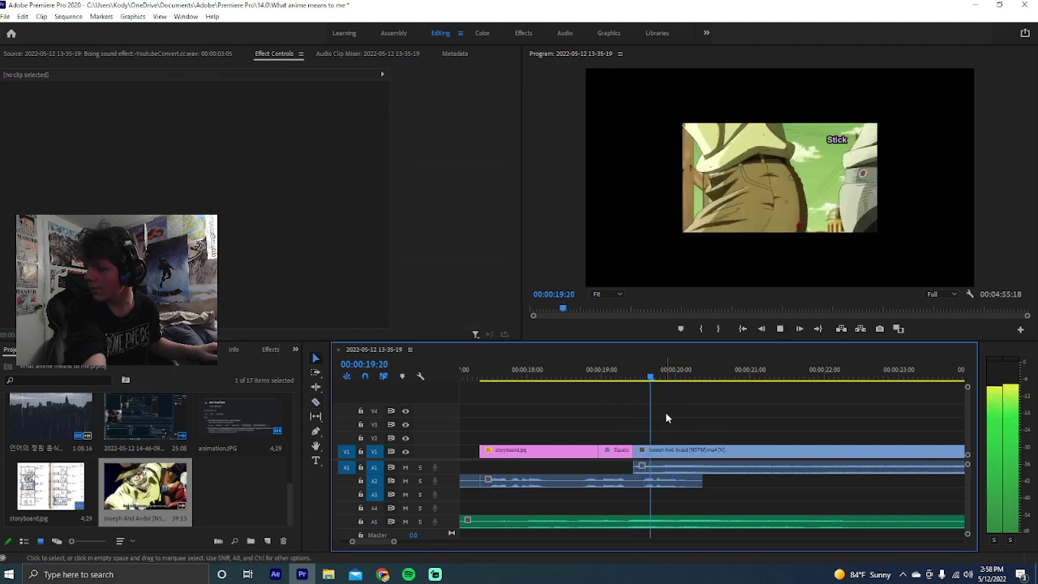
key(ctrl+k)
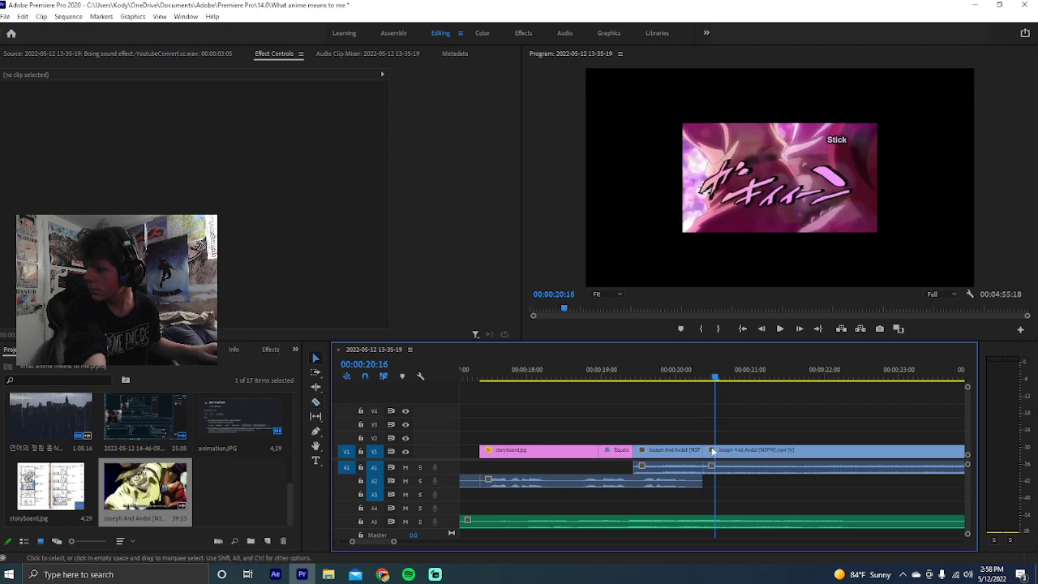
key(d)
key(Delete)
Adjust the audio level of the Joseph And Avdol clip from its start and play it back
click(673, 451)
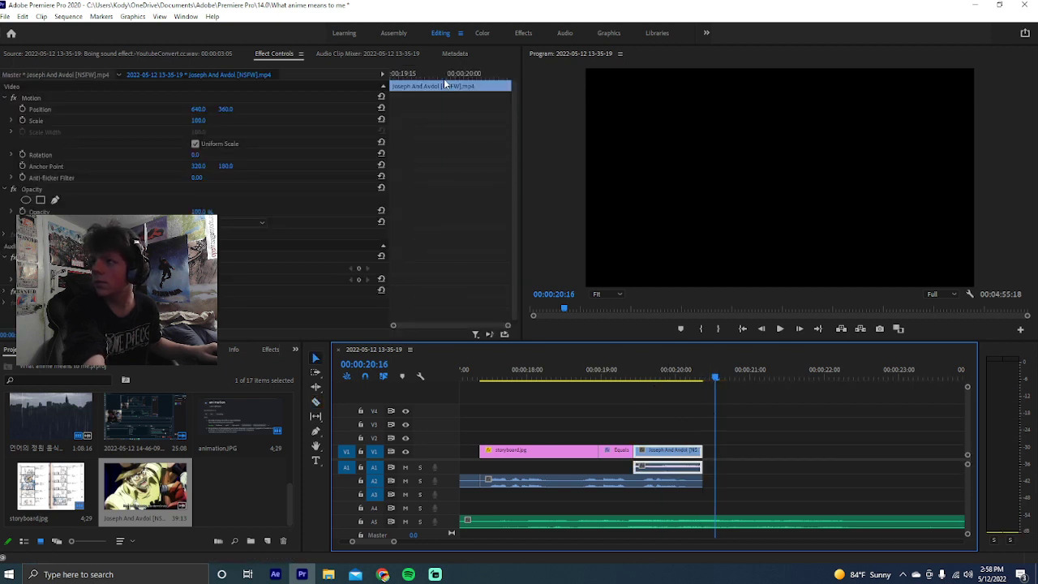
drag(444, 83, 181, 132)
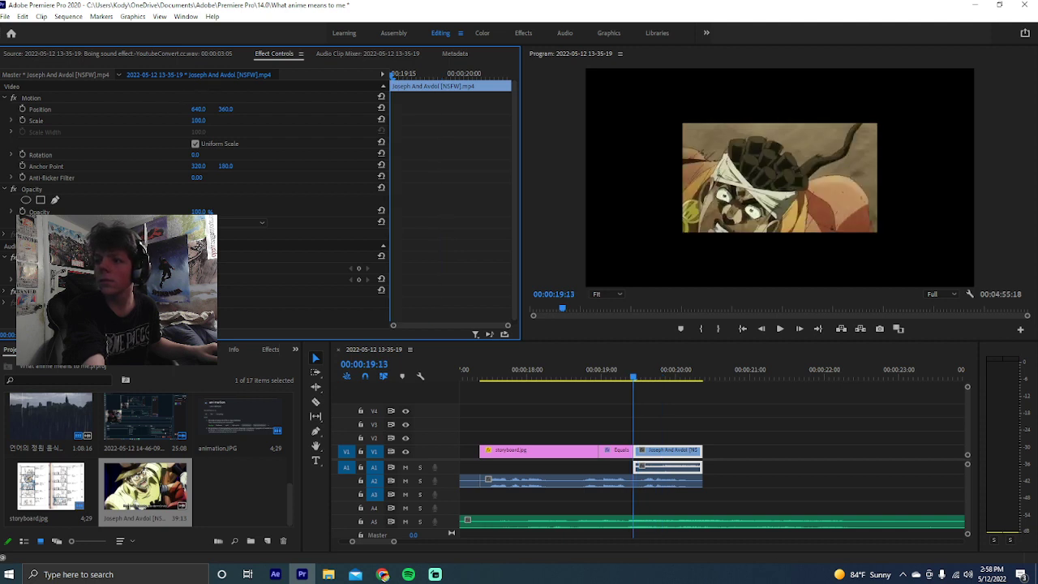
key(space)
click(560, 410)
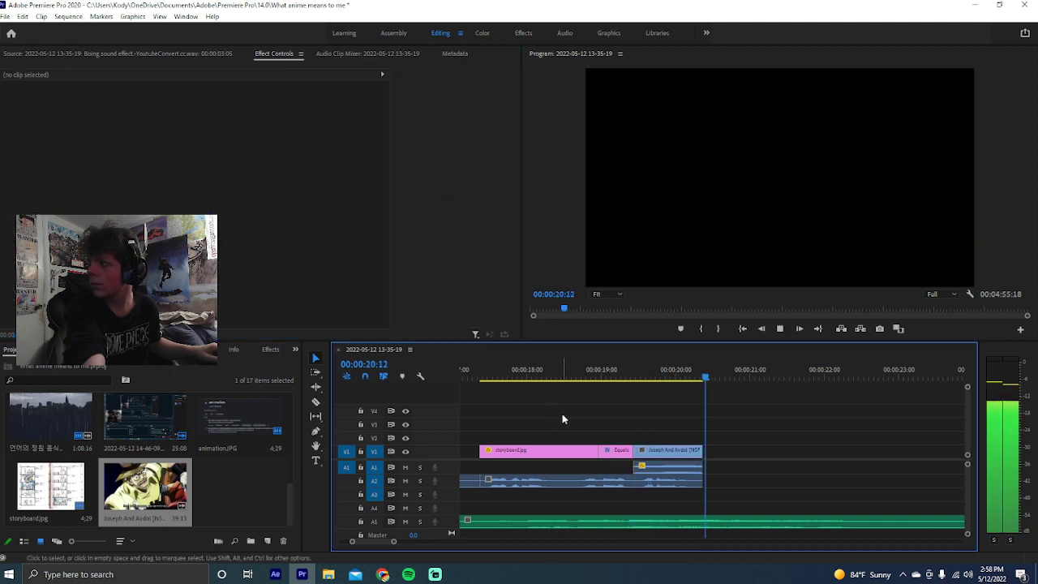
Set the Joseph And Avdol clip's scale to 210 so it fills the frame
click(688, 454)
click(629, 376)
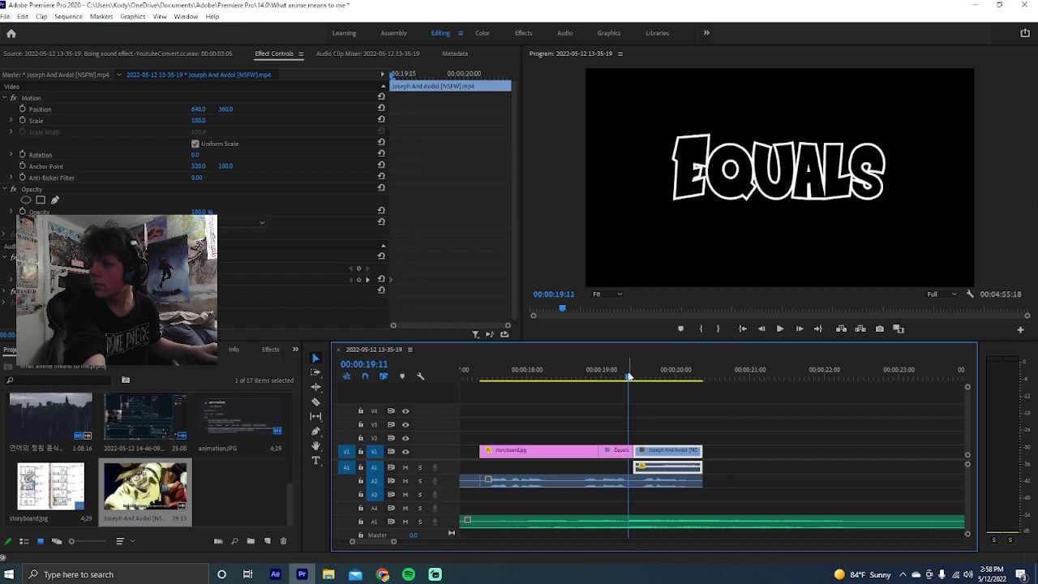
drag(634, 377, 639, 380)
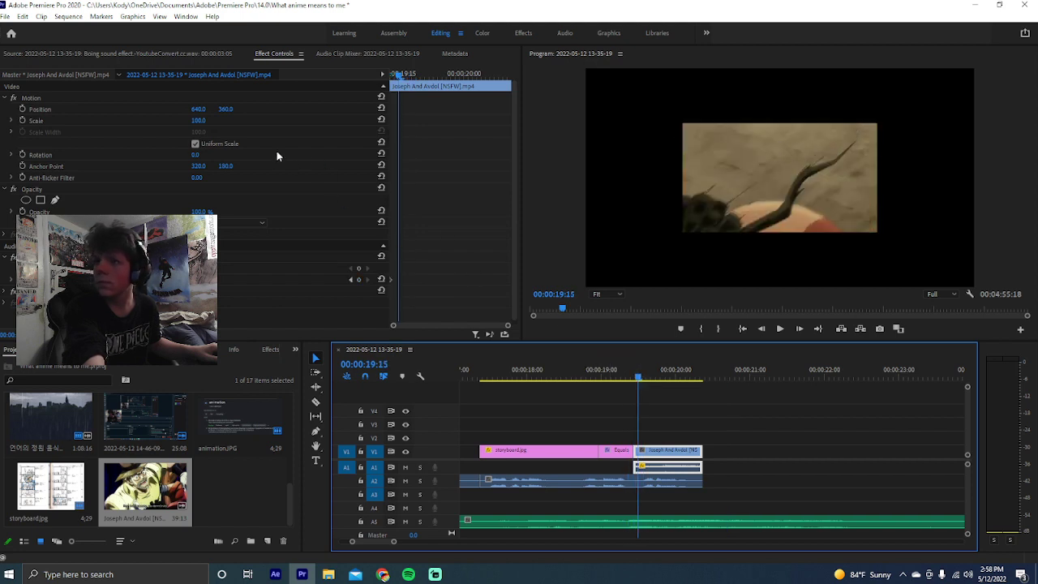
drag(200, 123, 212, 122)
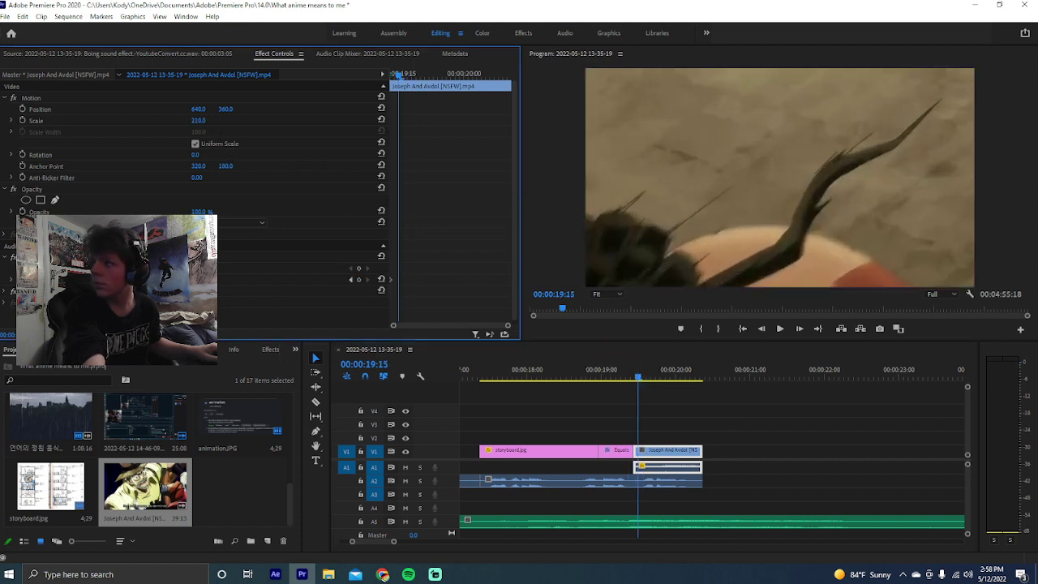
Review the earlier part of the timeline and play from about 00:00:16:00 past the end of the Joseph And Avdol clip
click(621, 413)
scroll(623, 415, up, 2)
scroll(623, 410, up, 8)
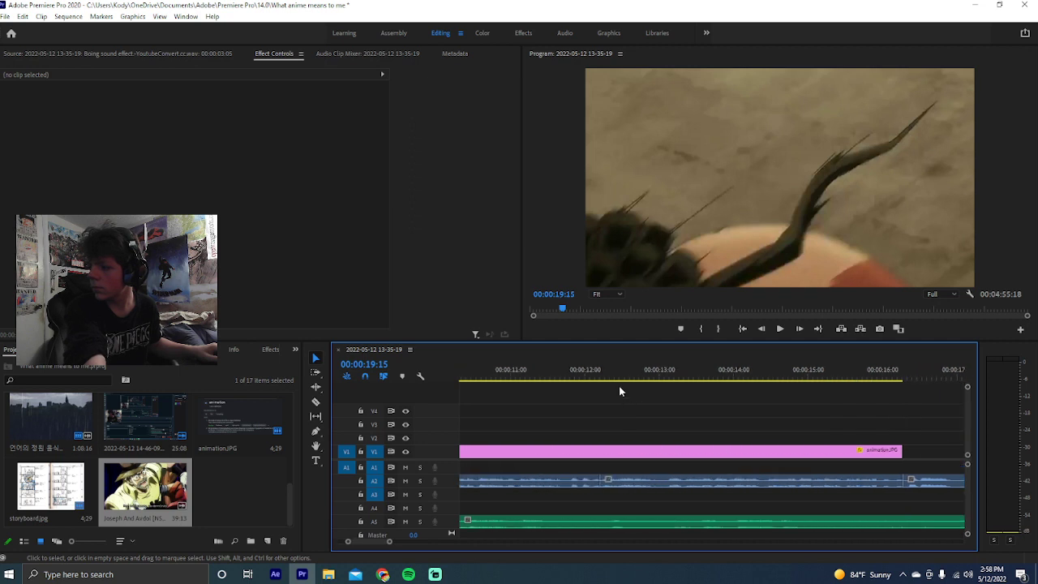
scroll(622, 411, up, 8)
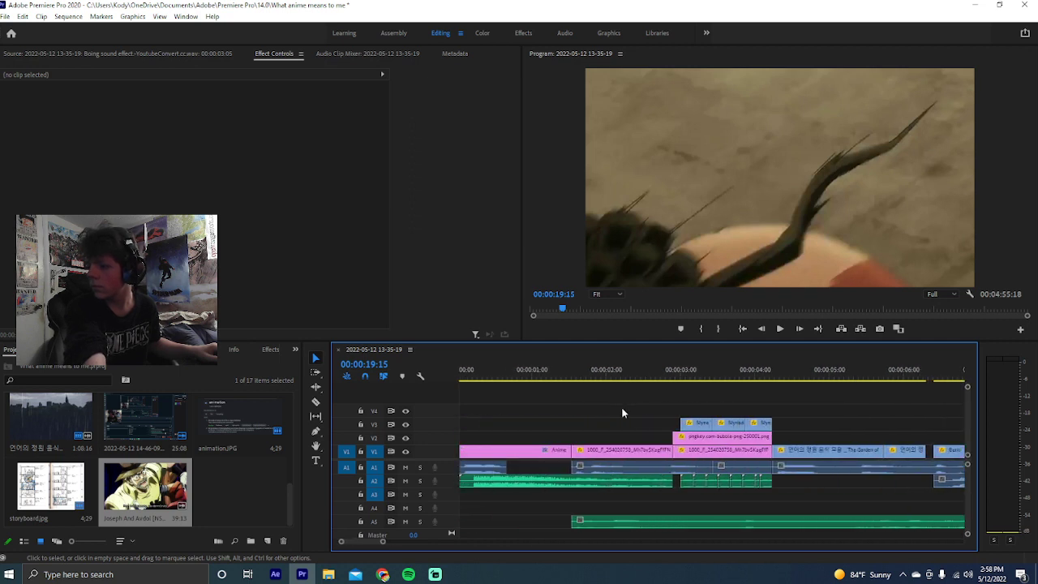
scroll(668, 385, down, 8)
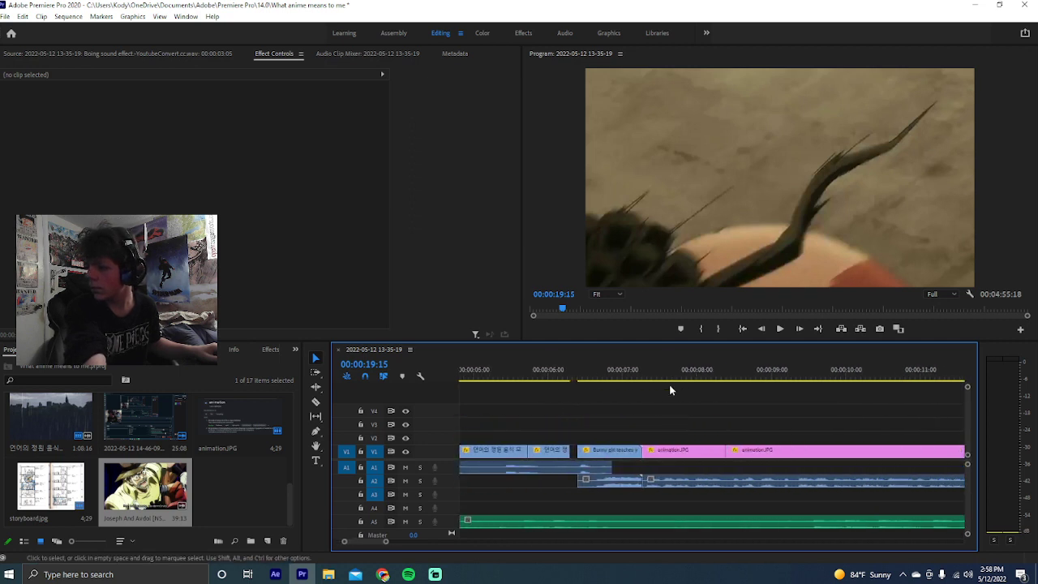
scroll(782, 379, down, 4)
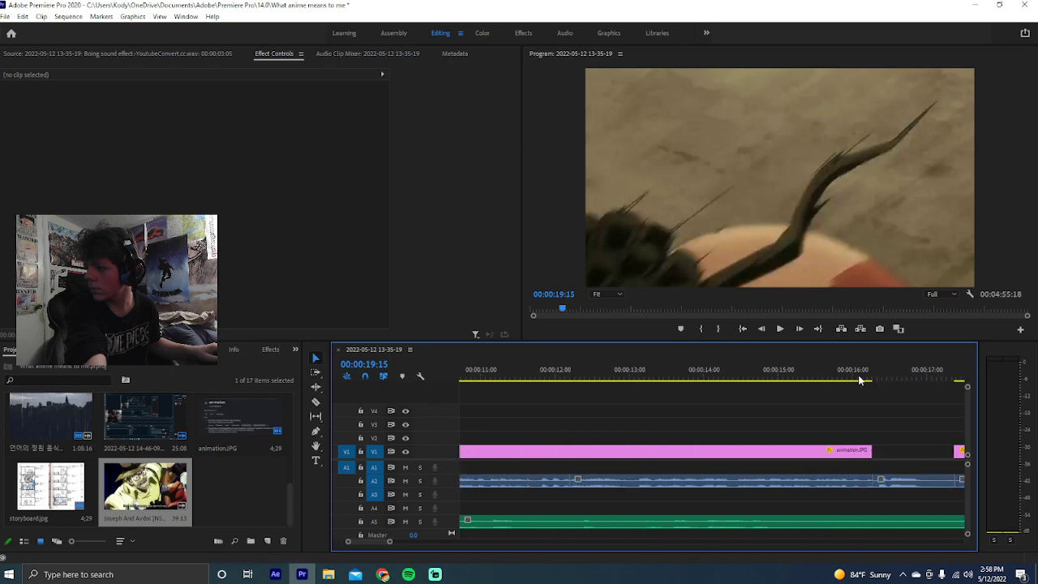
click(851, 379)
key(space)
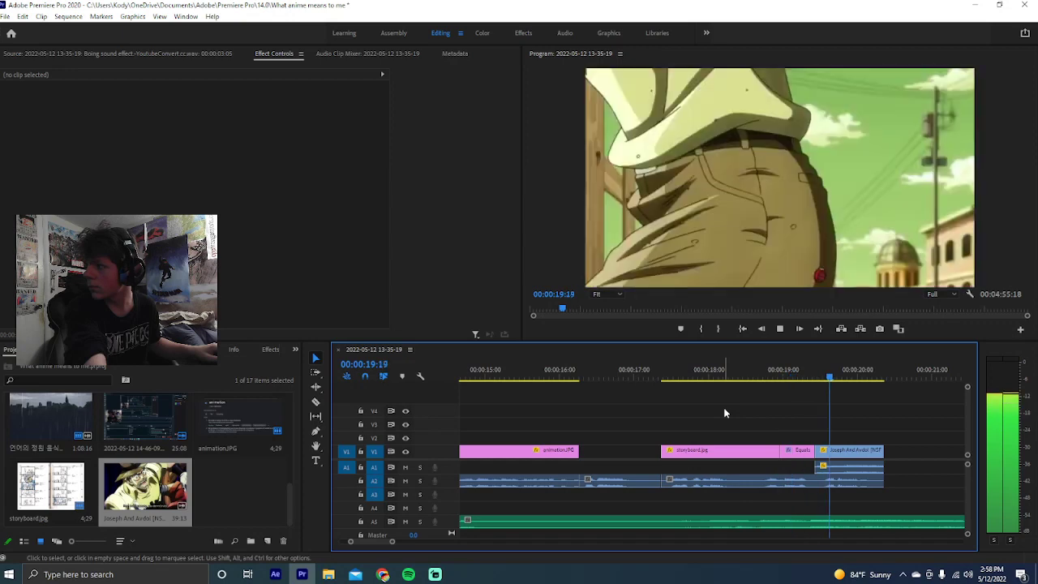
key(space)
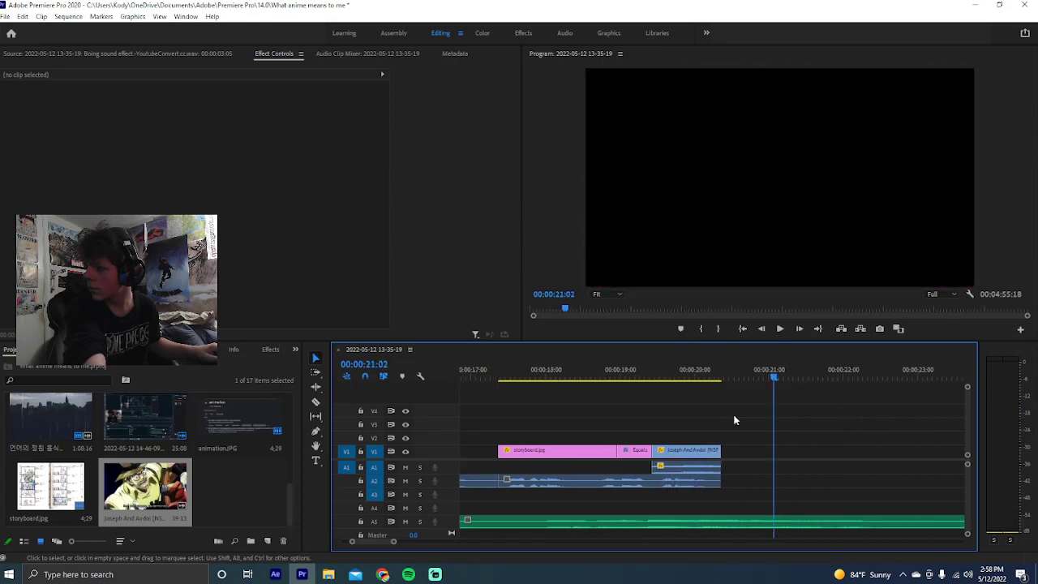
Set the Clair de Lune background music's level to -2.9 dB from its start at 00:00:01:16
click(663, 487)
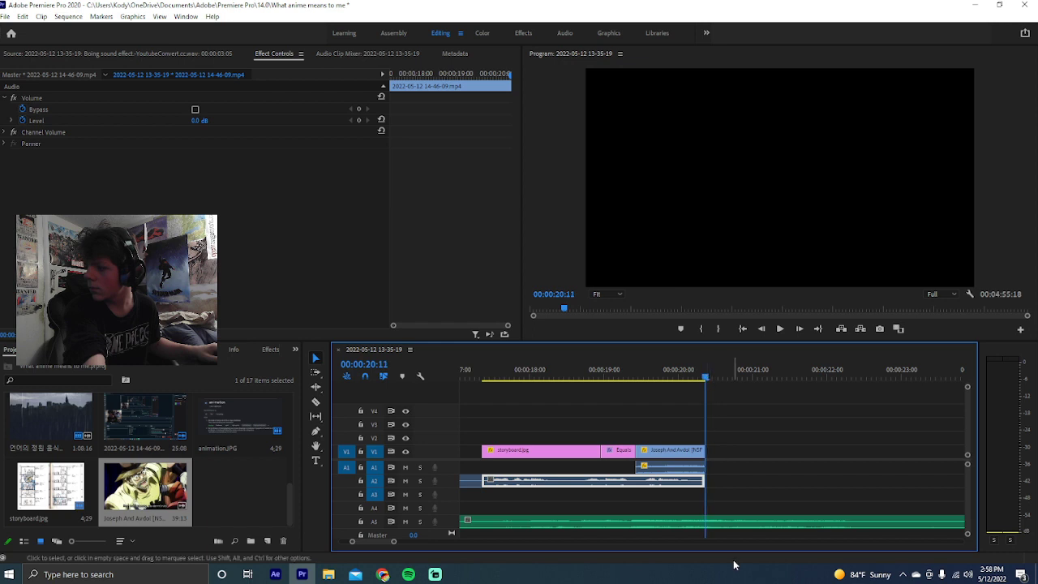
click(729, 523)
click(392, 74)
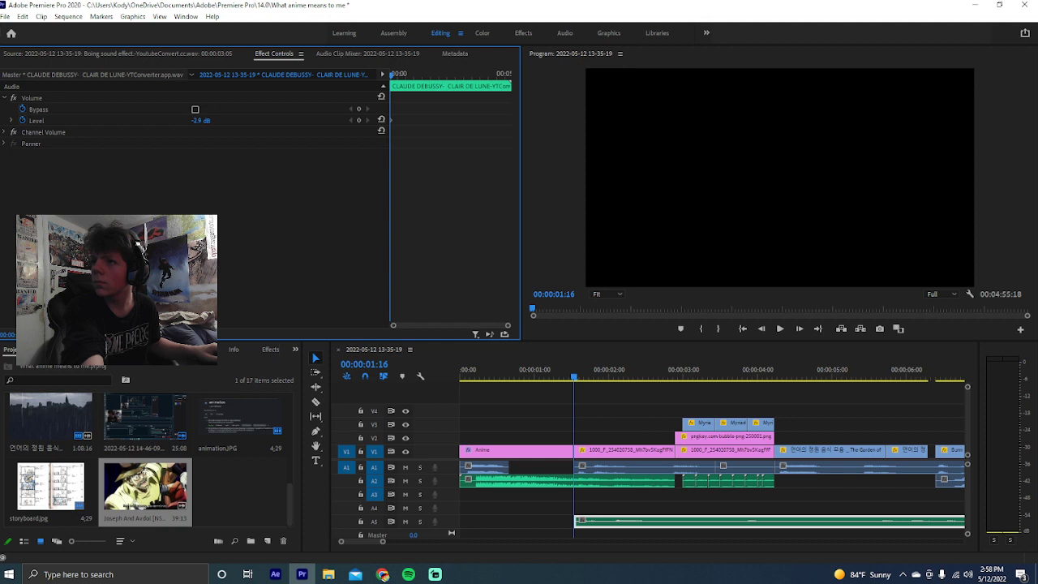
Play the sequence from the start of the background music past the end of the voice audio to check the mix
key(space)
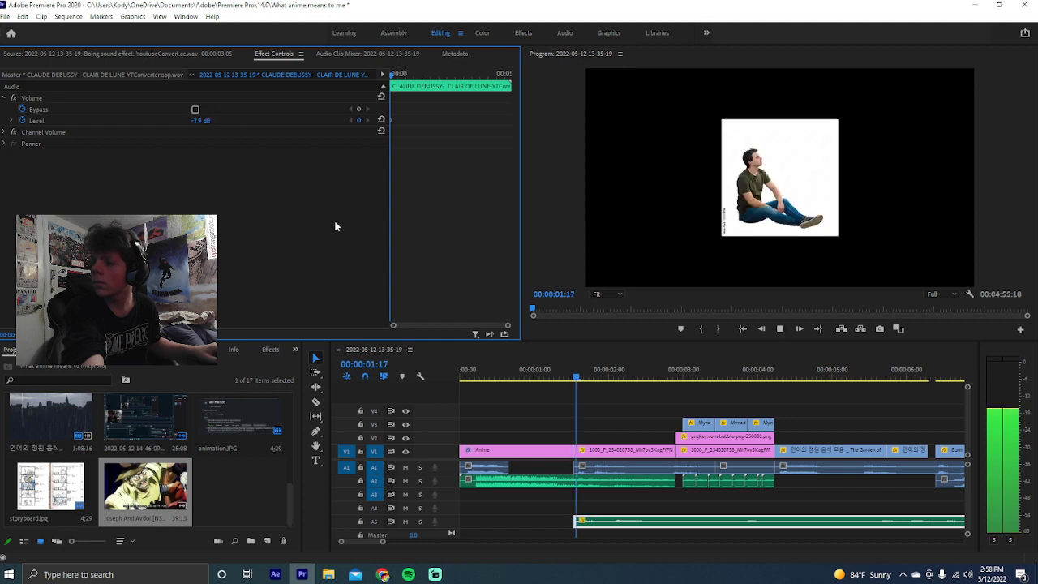
click(542, 412)
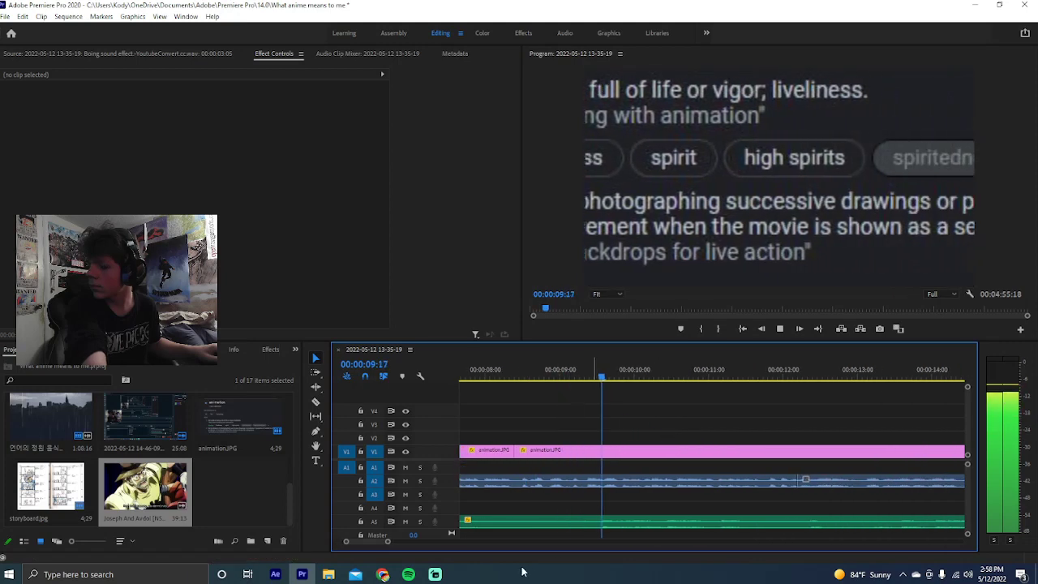
click(303, 574)
click(302, 574)
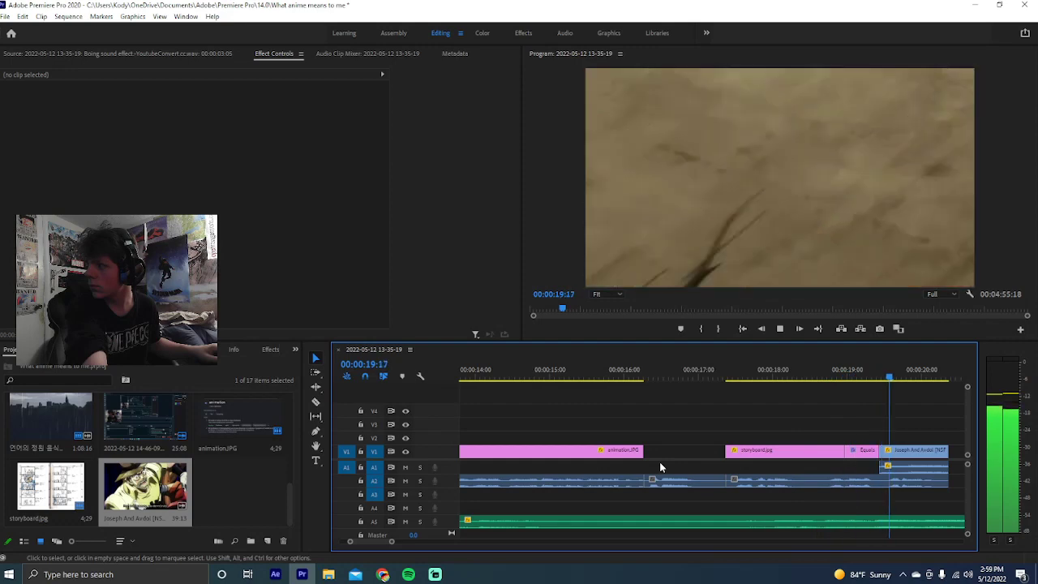
key(space)
scroll(630, 468, up, 2)
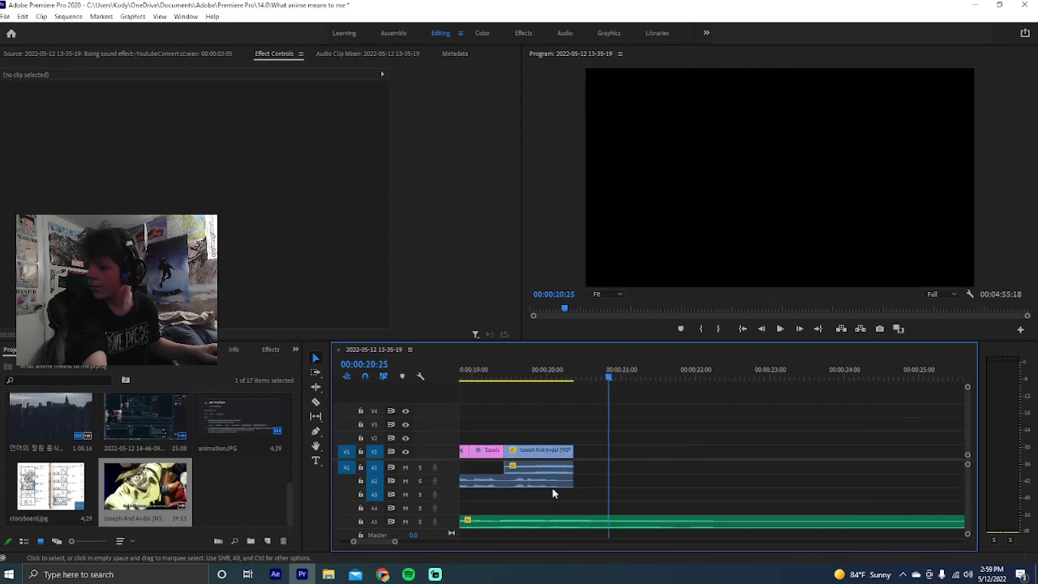
Switch to Streamlabs Desktop, record a new take and stop the recording
click(434, 573)
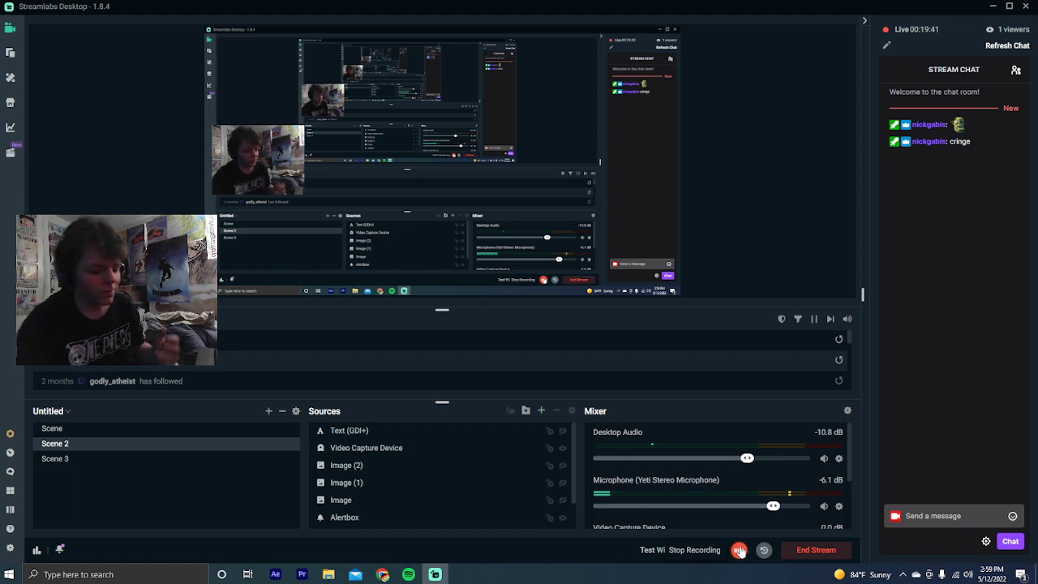
click(739, 550)
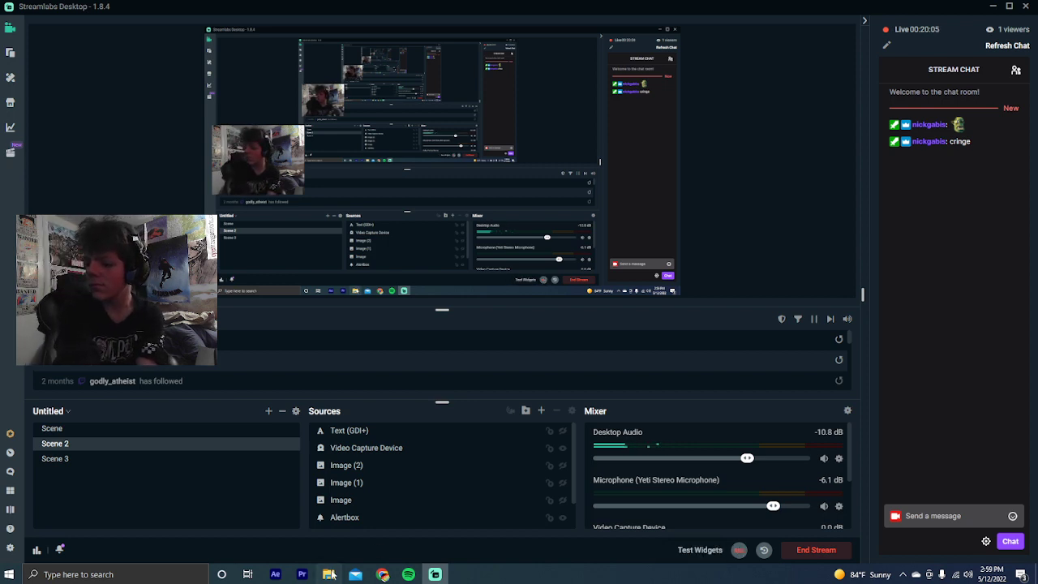
click(329, 574)
click(355, 134)
right_click(354, 154)
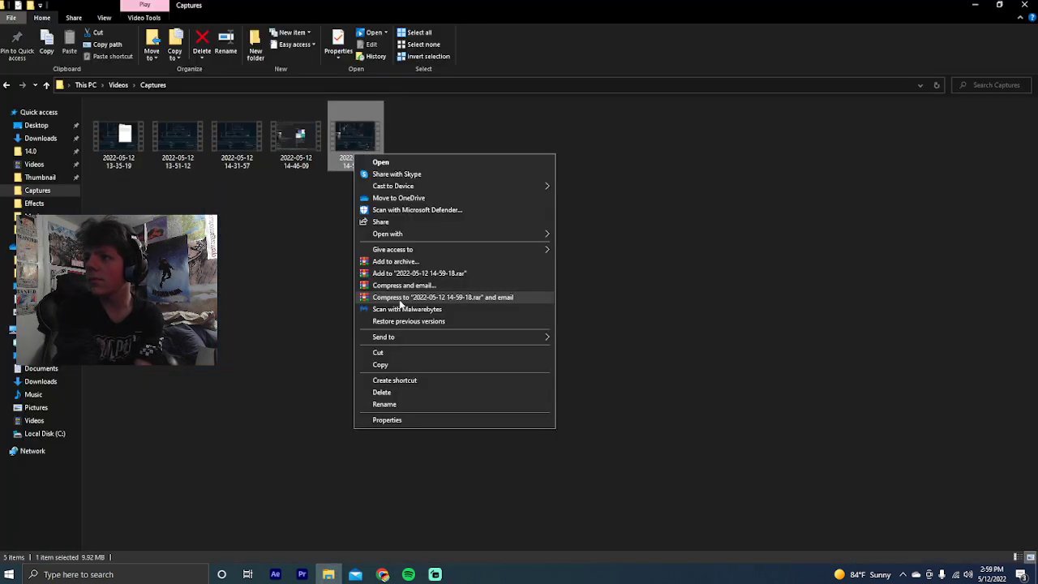
click(409, 393)
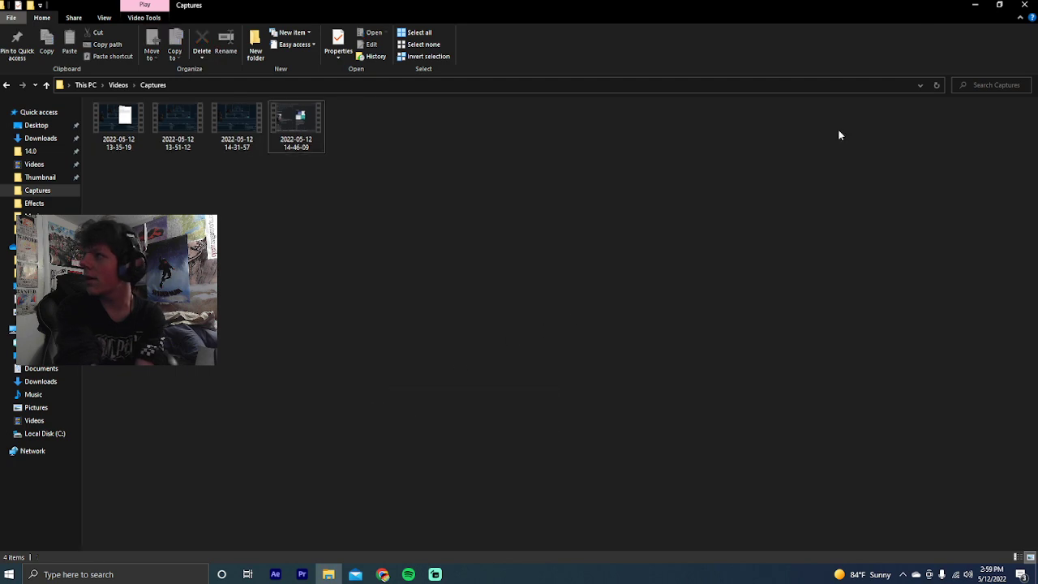
click(974, 5)
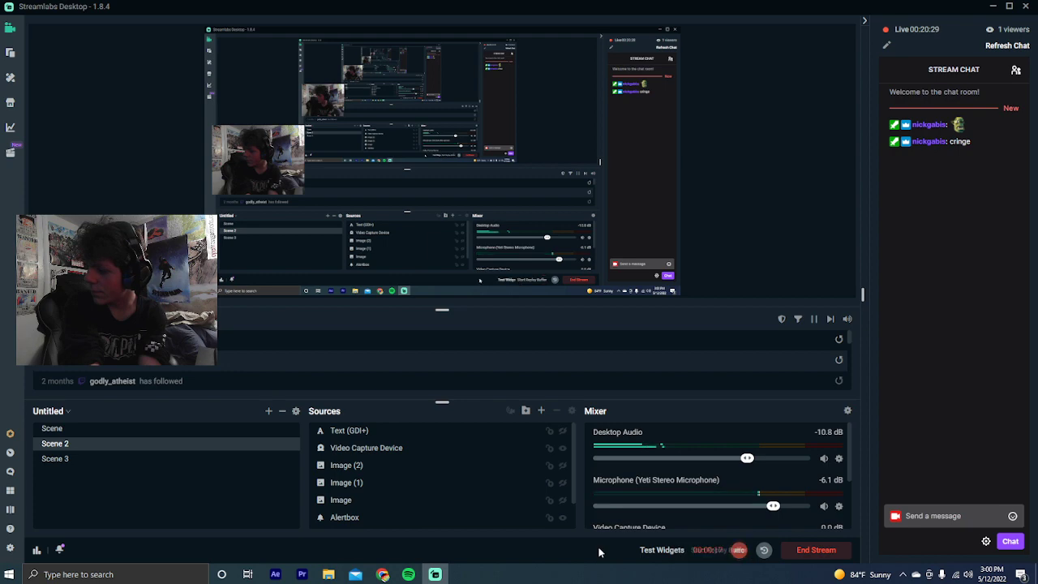
click(738, 551)
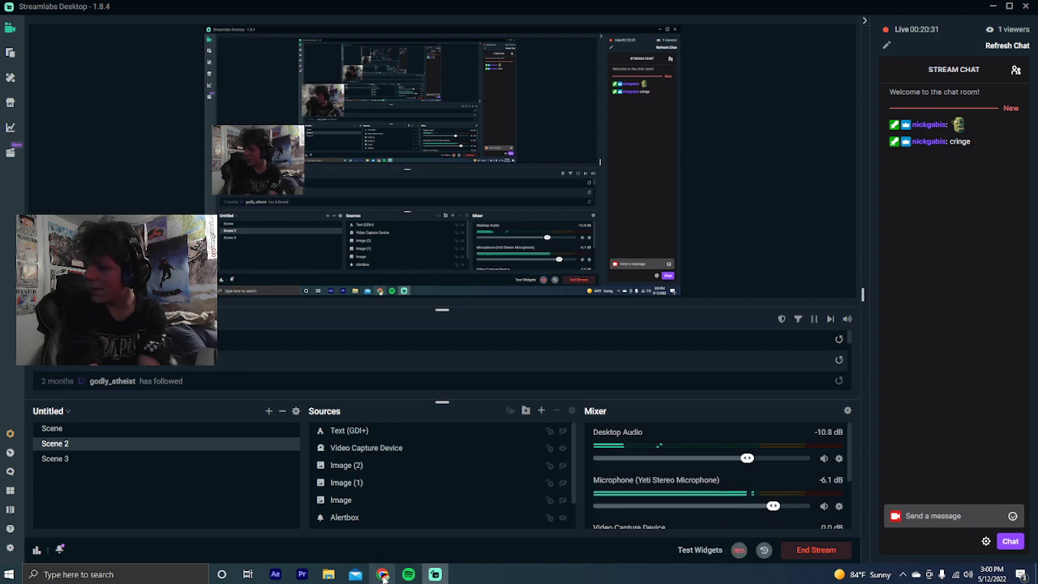
click(328, 574)
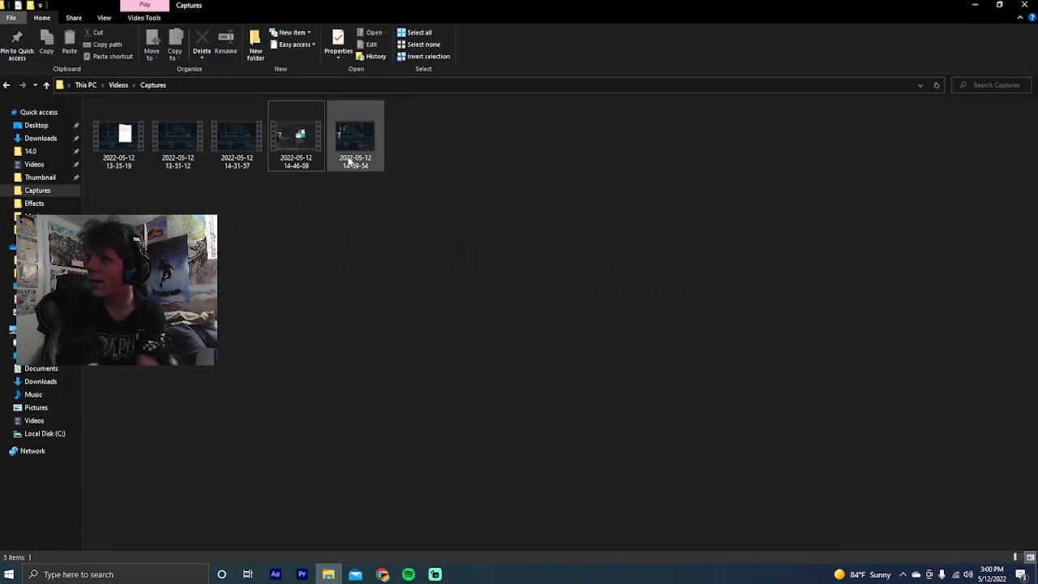
right_click(354, 156)
click(408, 393)
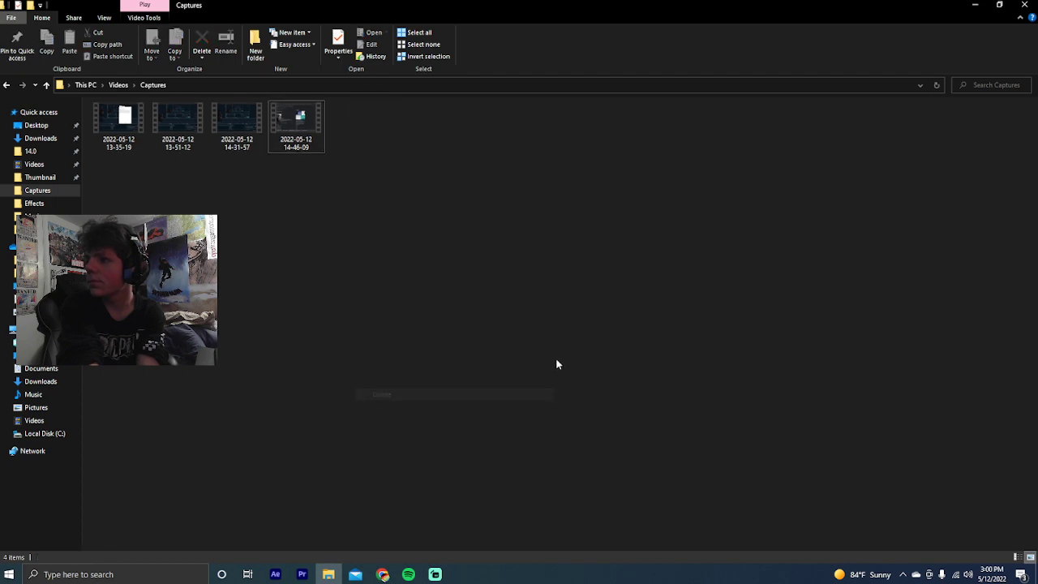
Return to Streamlabs Desktop and record a new narration take
click(964, 5)
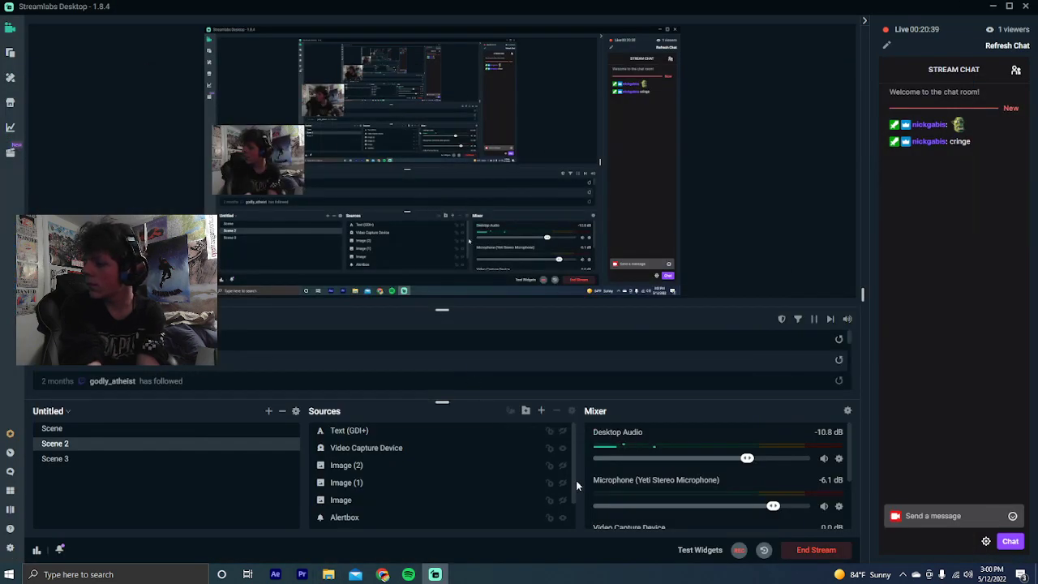
click(737, 550)
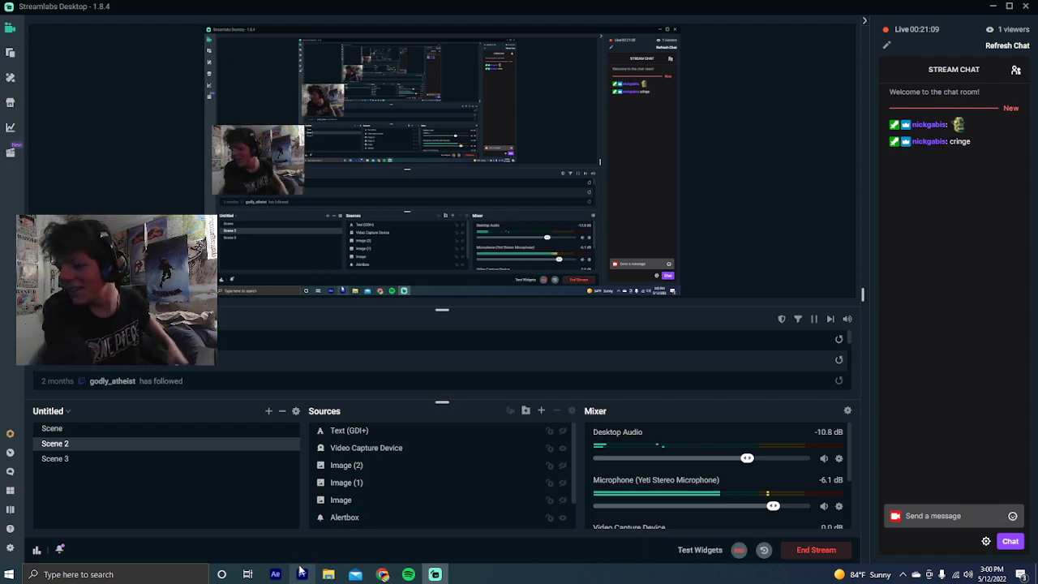
click(302, 574)
double_click(217, 457)
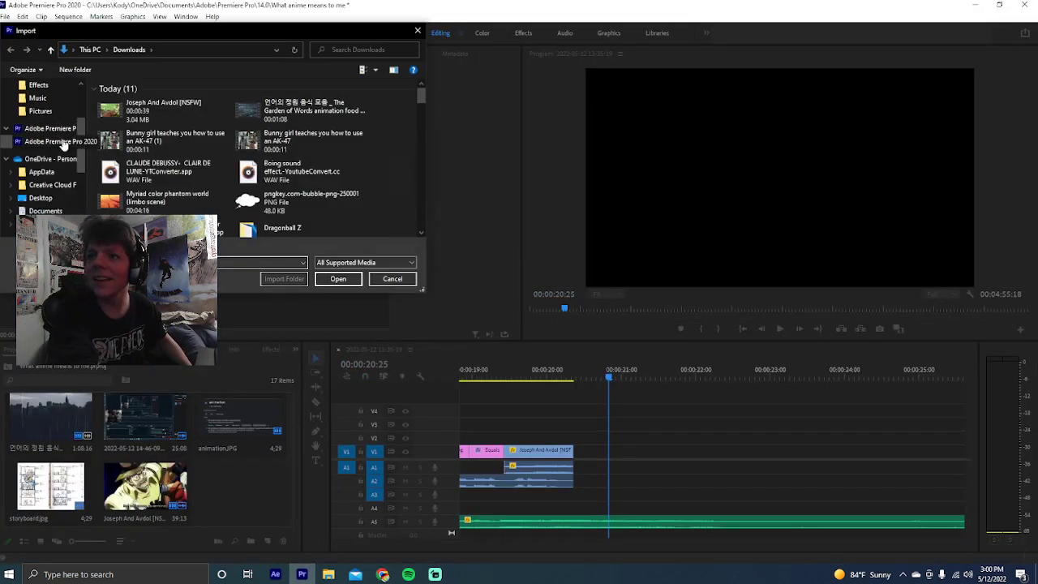
click(47, 159)
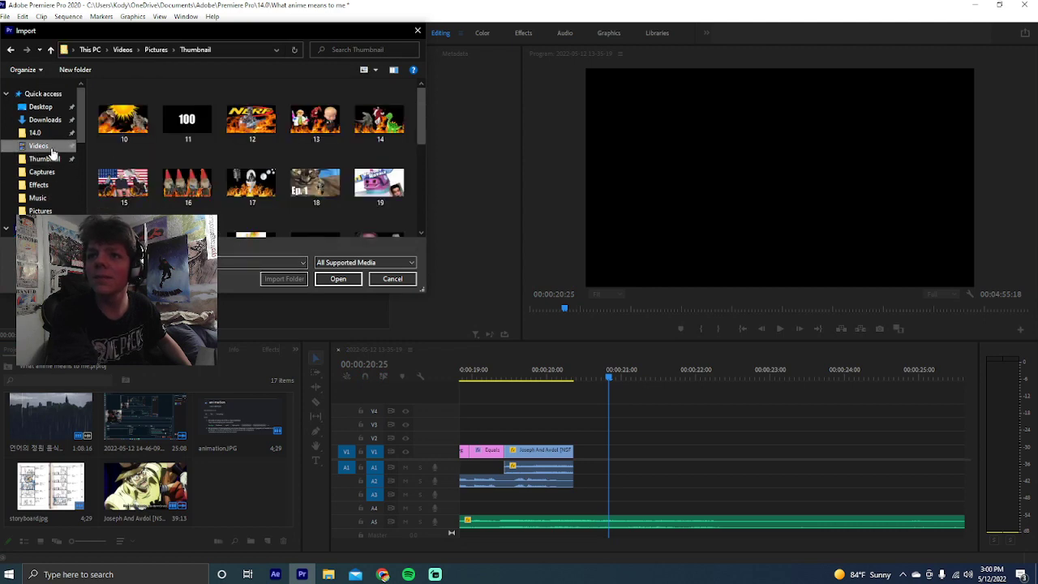
click(38, 146)
double_click(189, 141)
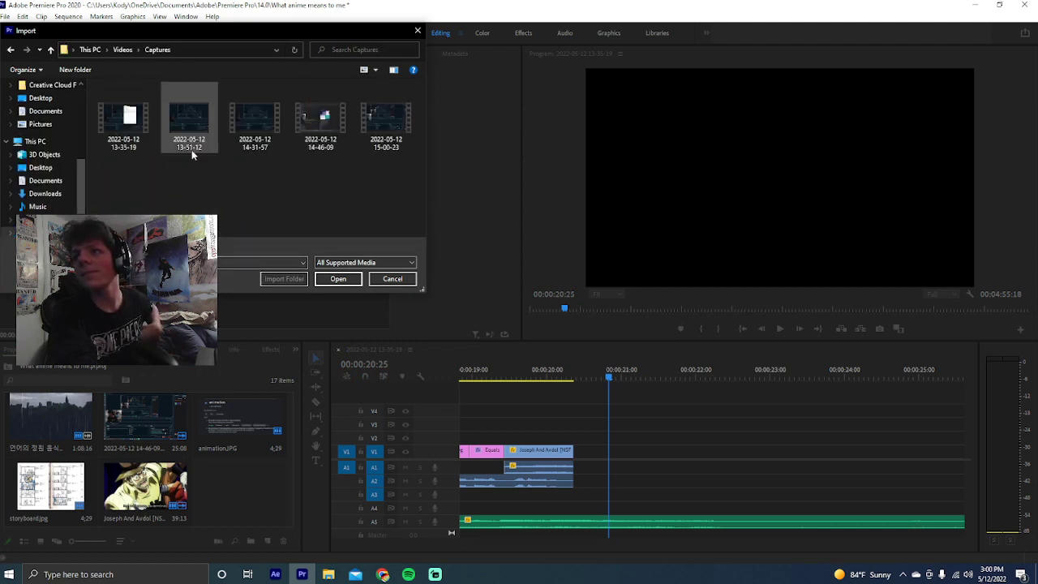
double_click(379, 128)
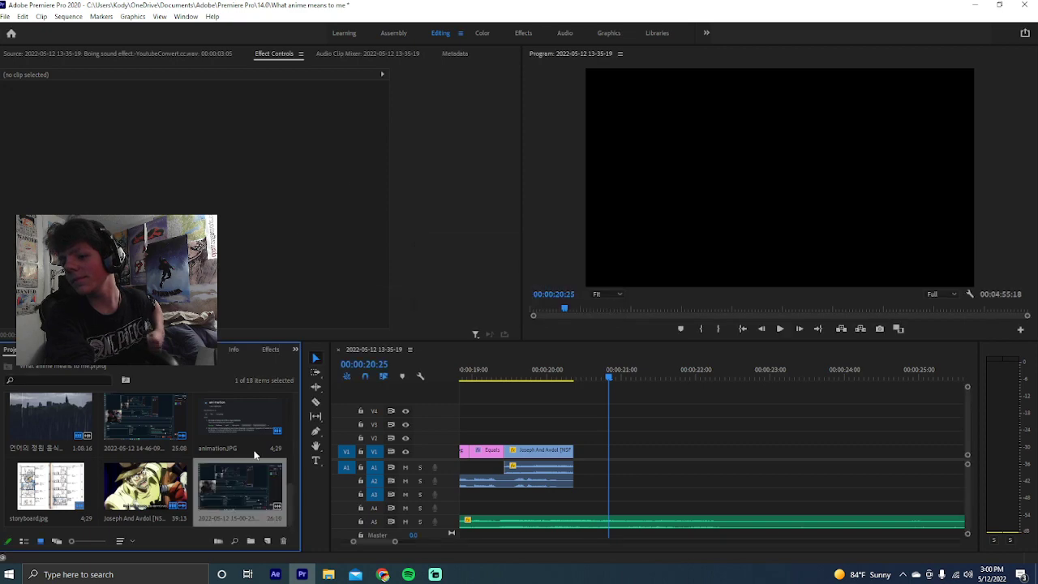
drag(240, 490, 584, 453)
right_click(583, 452)
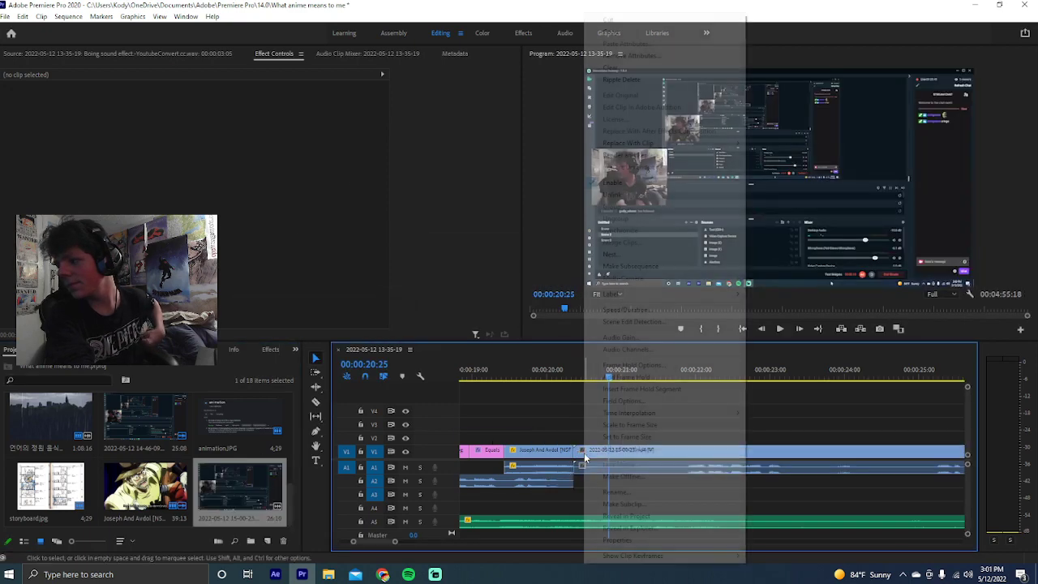
click(616, 193)
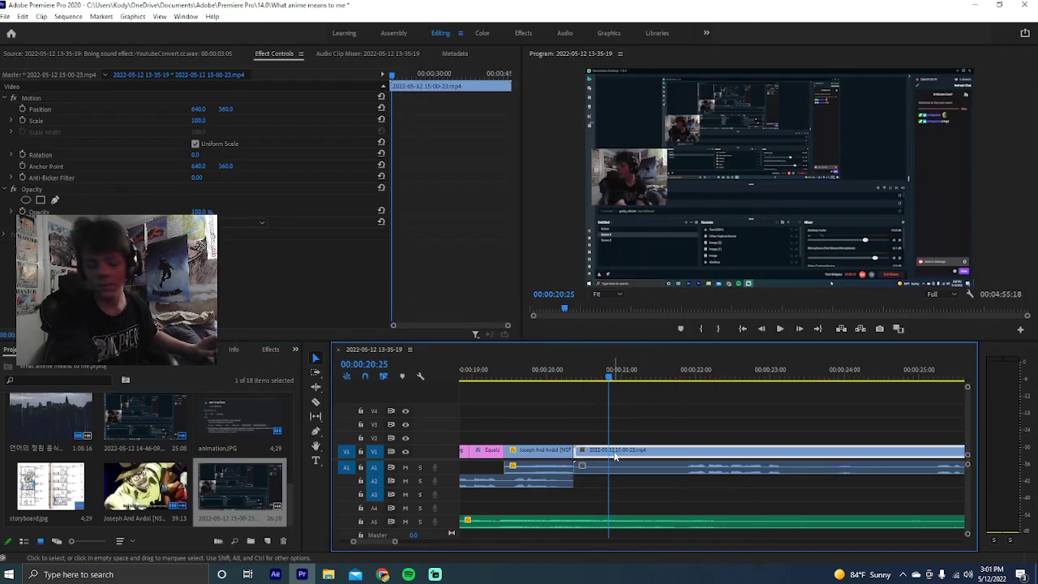
key(Delete)
Listen to the new voice audio and cut away everything before the usable take at about 00:00:28:24
scroll(612, 444, down, 5)
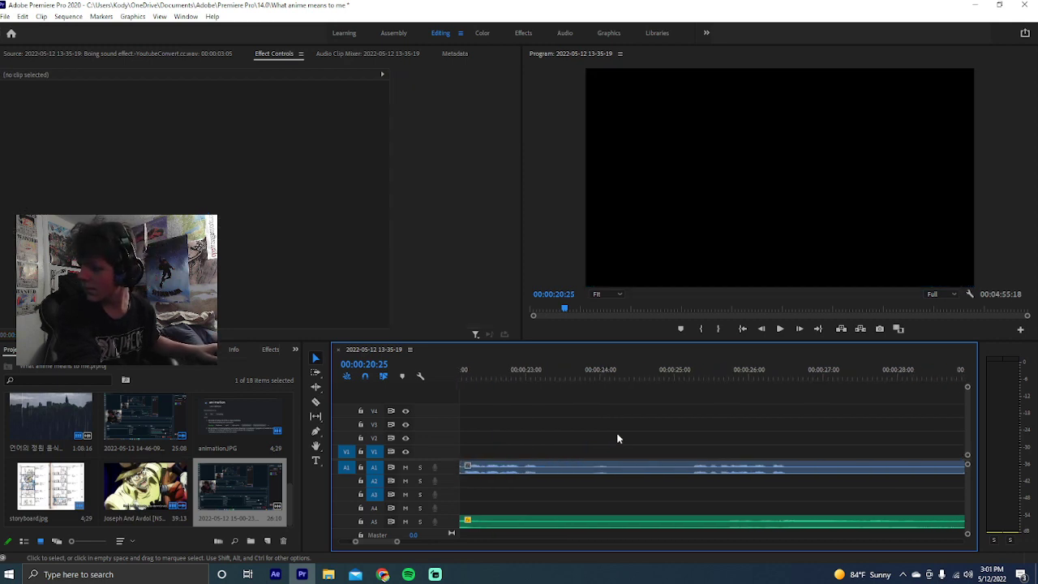
scroll(623, 430, down, 3)
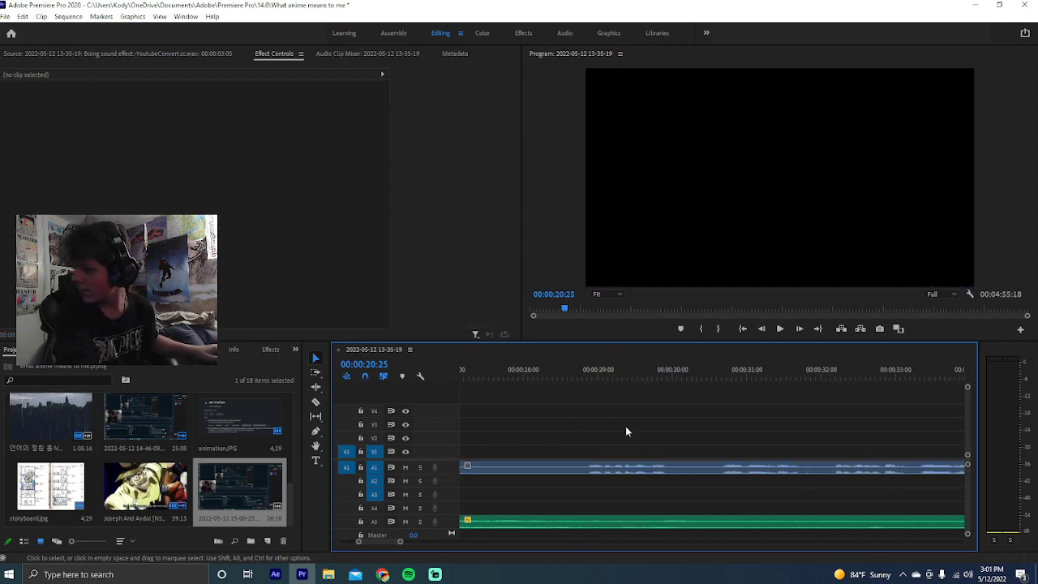
click(574, 373)
key(space)
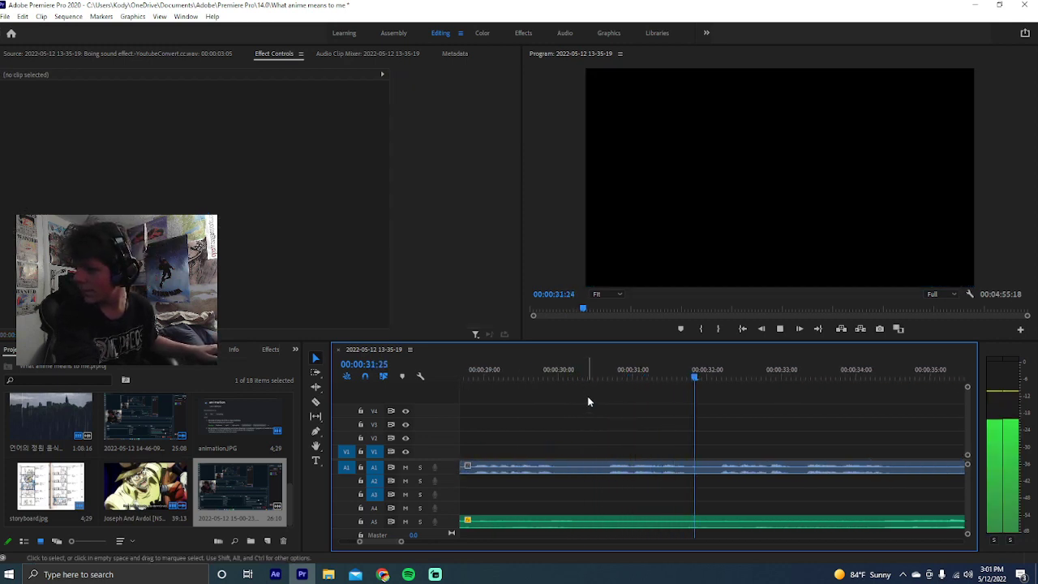
scroll(565, 403, up, 1)
key(Up)
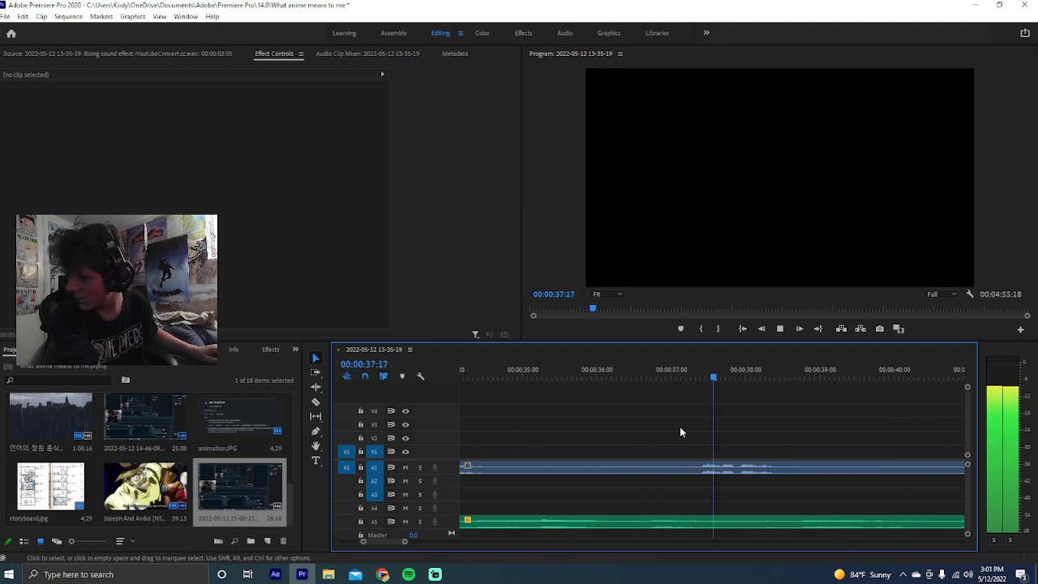
key(space)
scroll(679, 426, up, 6)
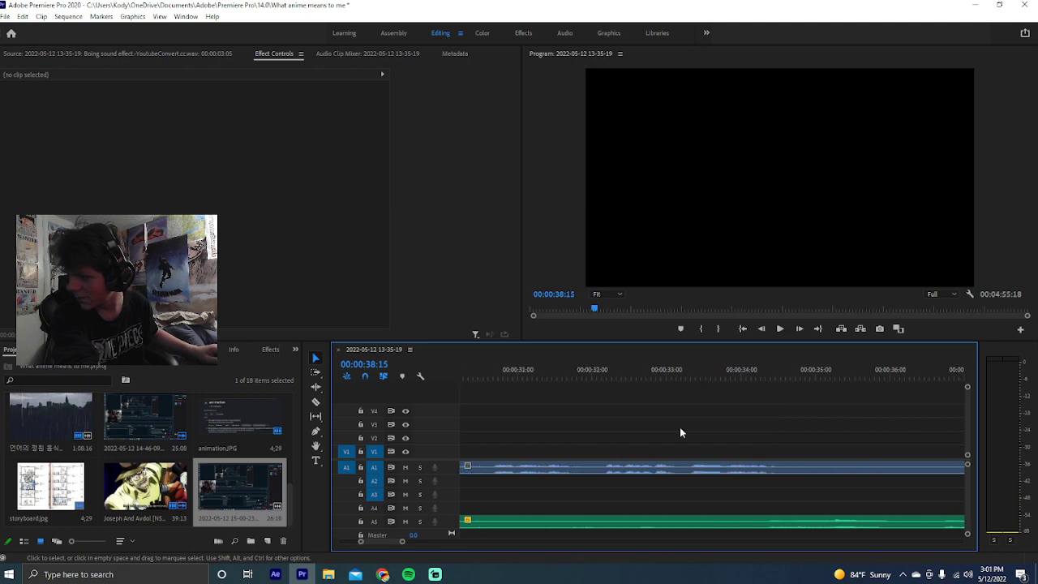
scroll(679, 427, up, 1)
key(c)
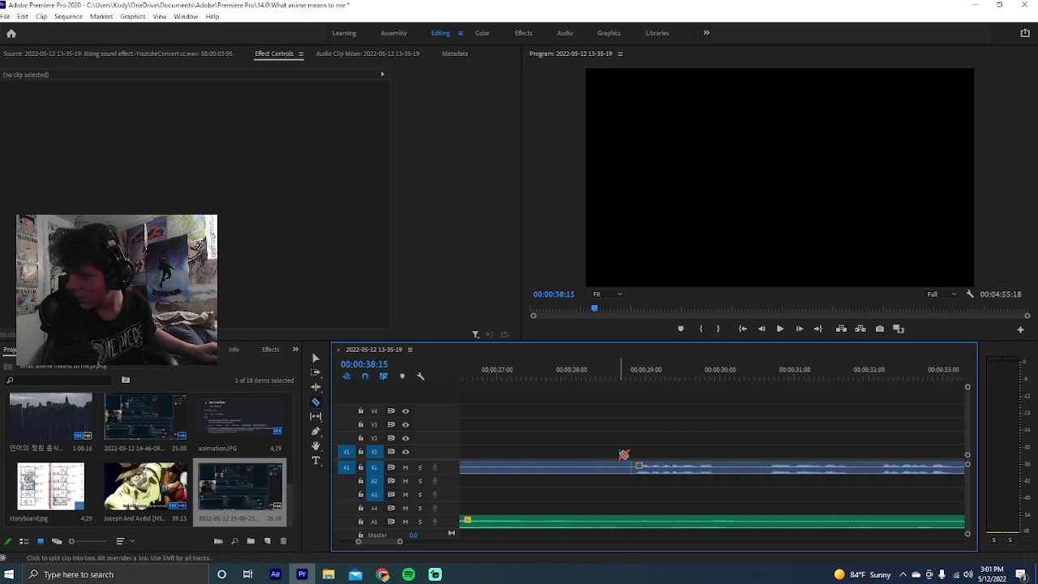
key(v)
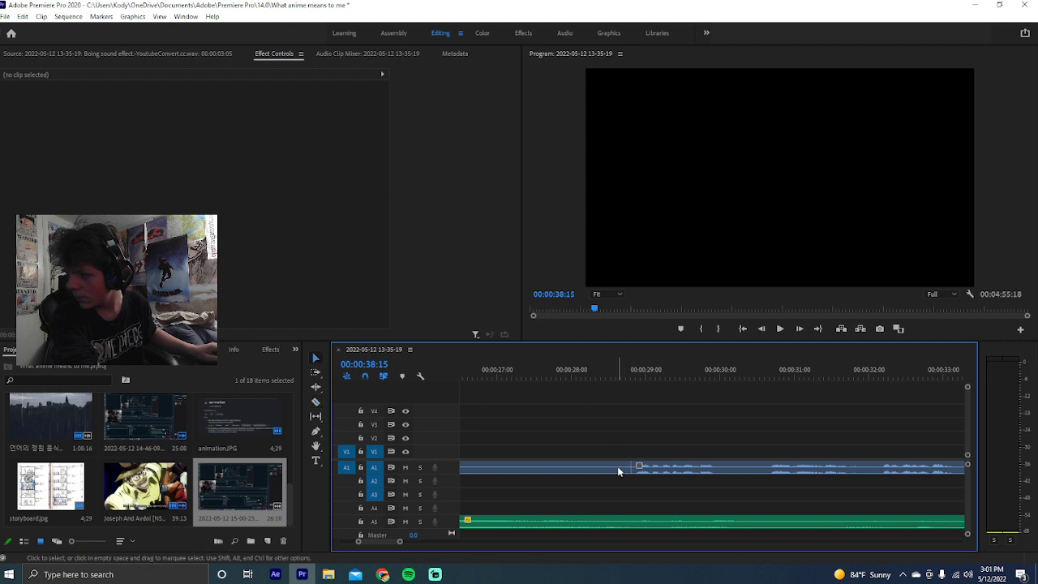
key(Delete)
Play the start of the usable voice take and ripple delete the pause from about 00:00:30:01 to 00:00:30:18
scroll(649, 462, down, 1)
click(561, 371)
key(space)
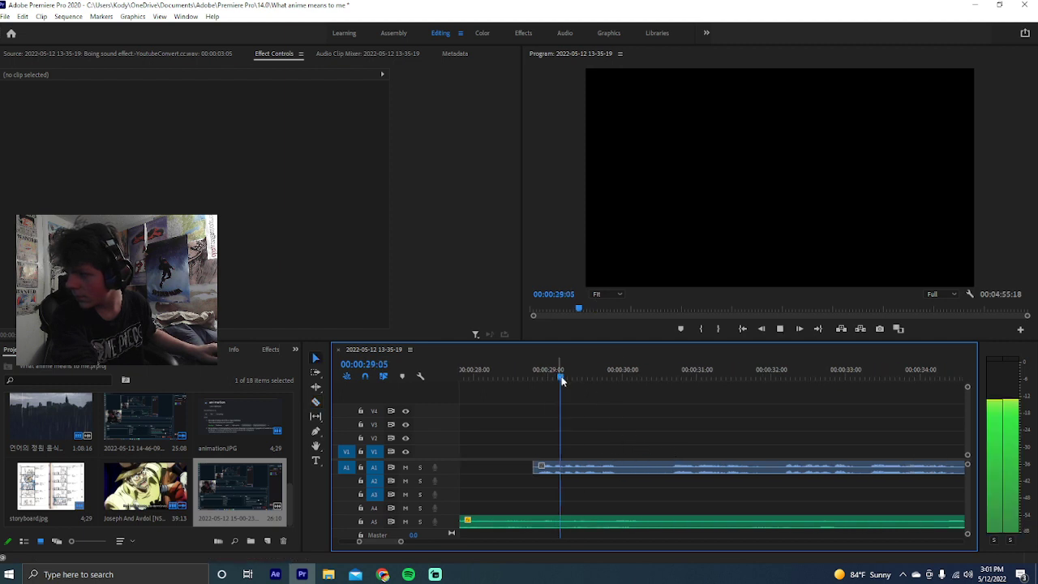
key(space)
key(c)
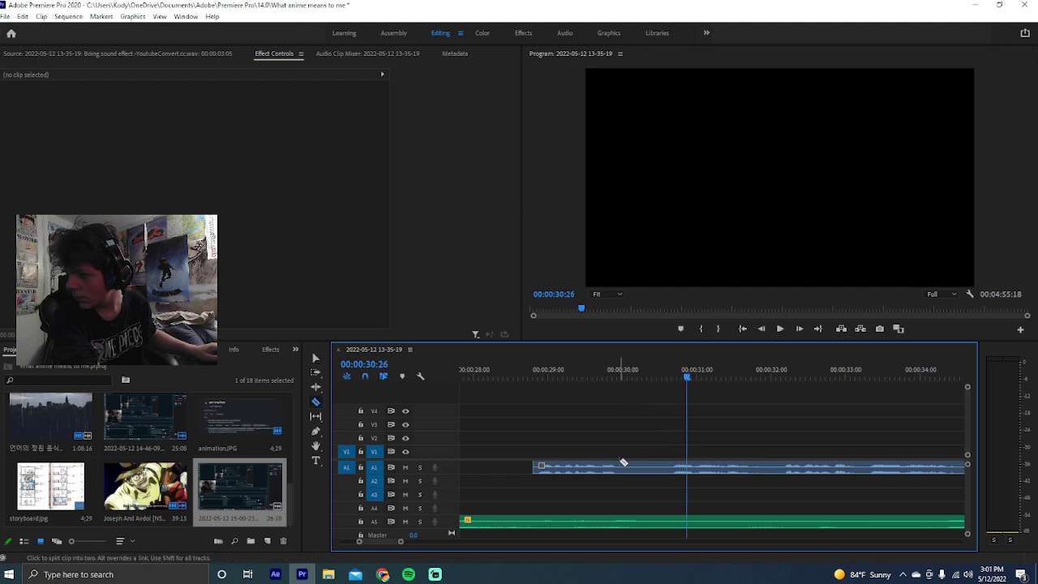
click(626, 468)
click(663, 468)
key(v)
click(654, 467)
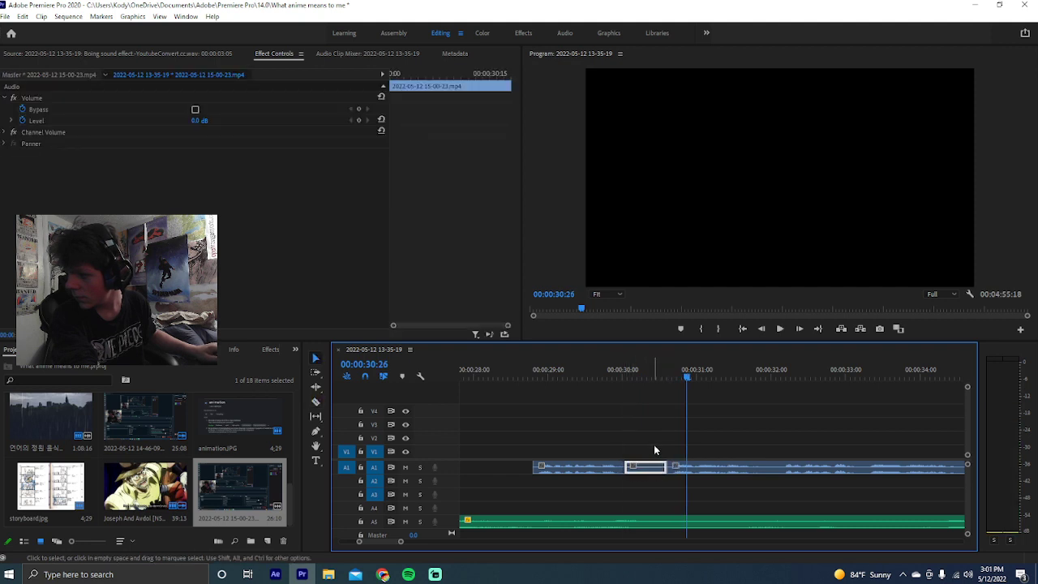
key(shift+Delete)
Cut the voice audio at 00:00:33:29 and ripple delete the silence up to the next spoken phrase near 00:00:37:00
key(space)
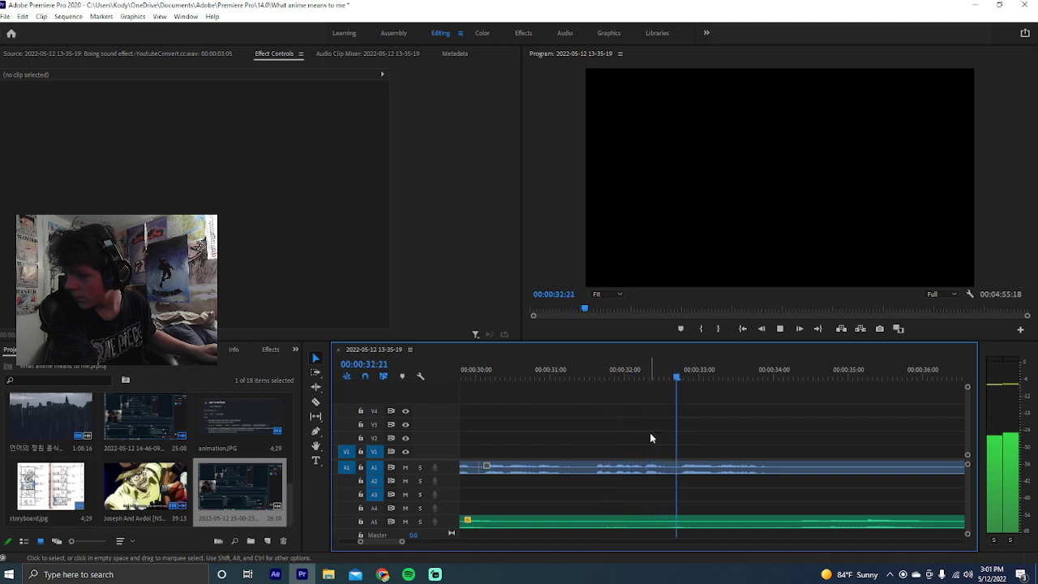
key(space)
key(c)
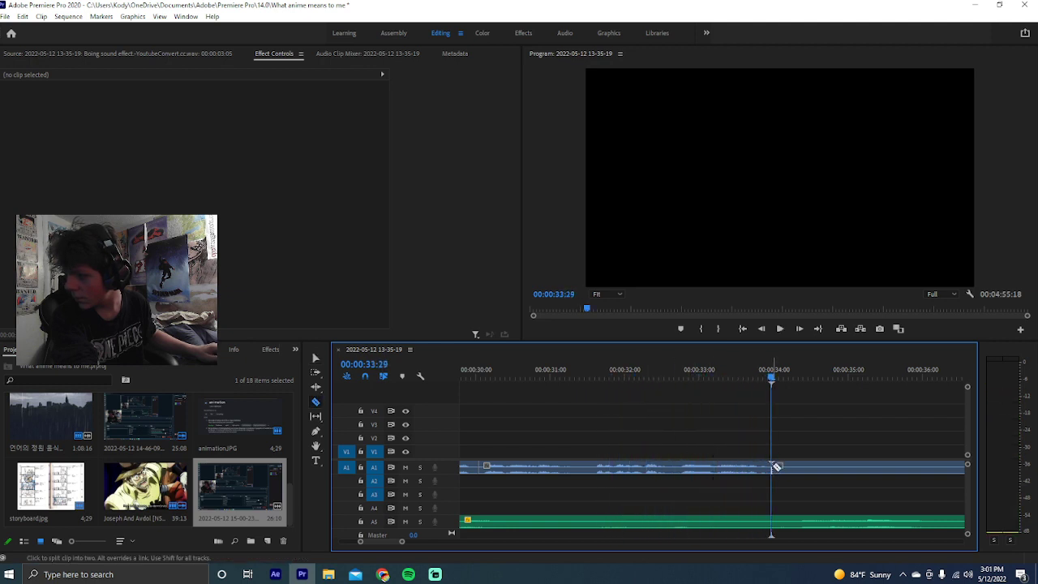
click(776, 467)
key(space)
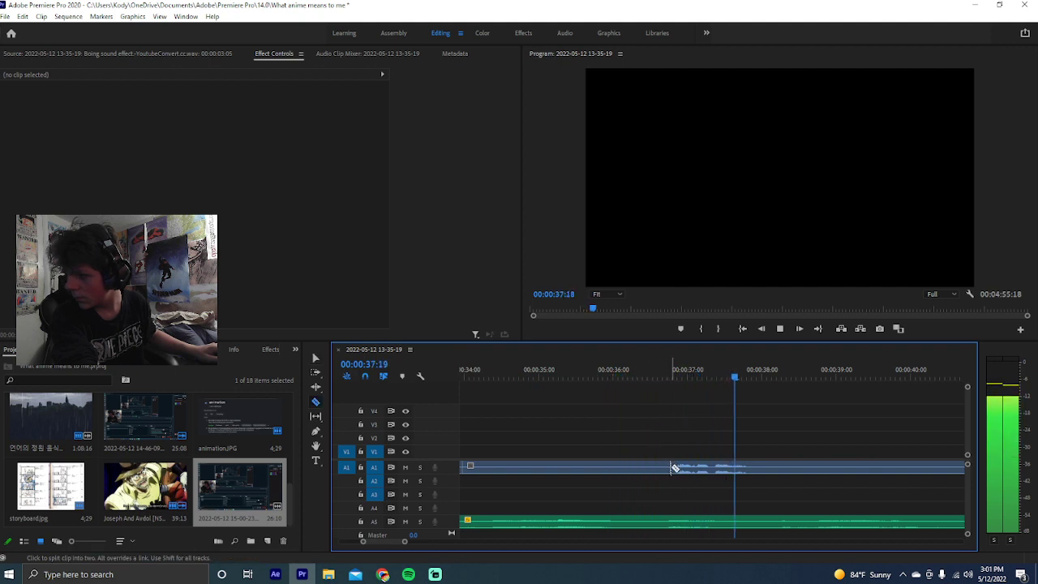
key(space)
key(v)
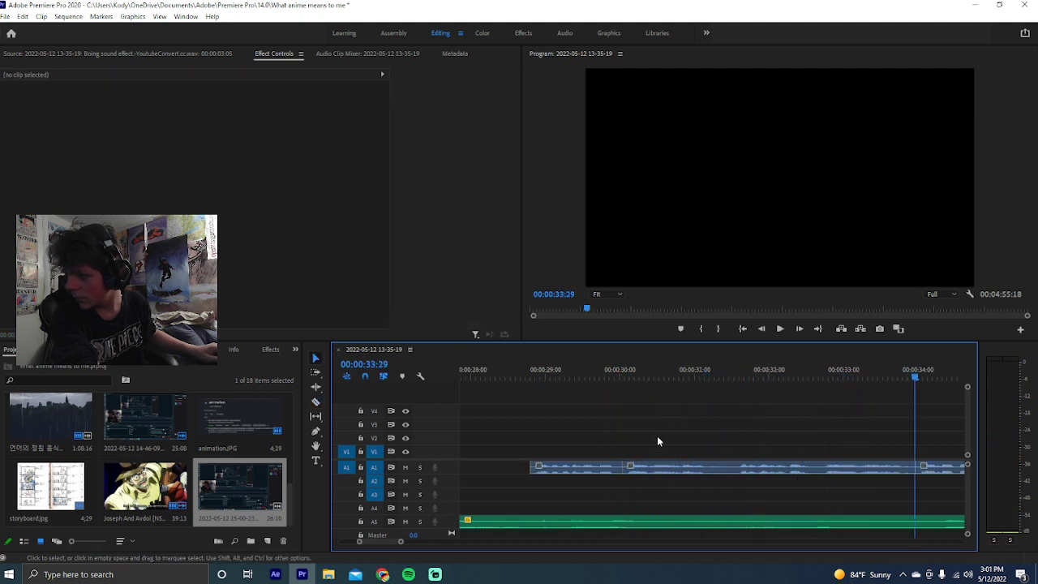
Listen to the remaining narration and ripple delete the unwanted voice section from about 00:00:35:05 to 00:00:39:27
key(space)
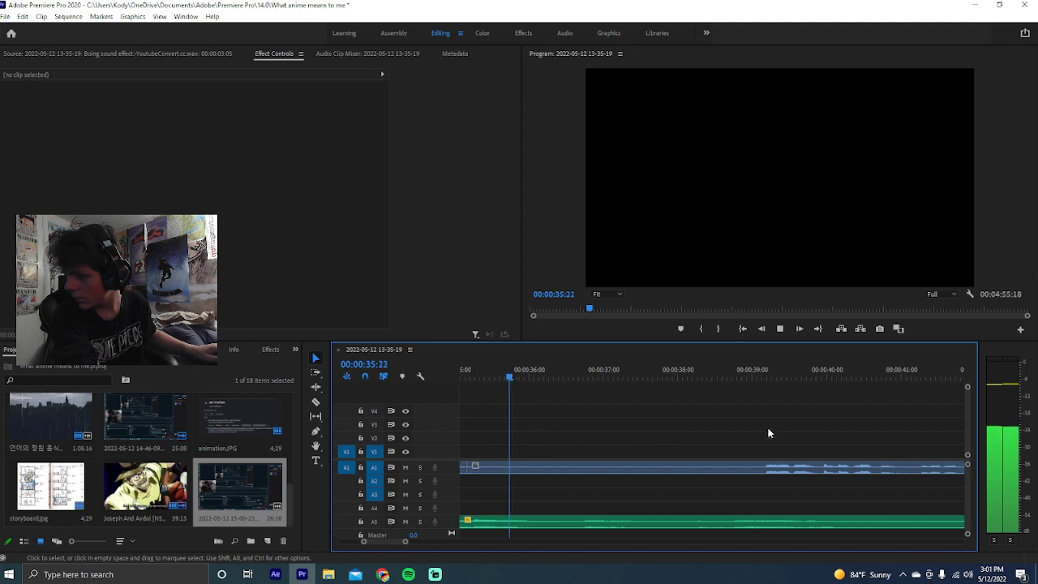
click(755, 376)
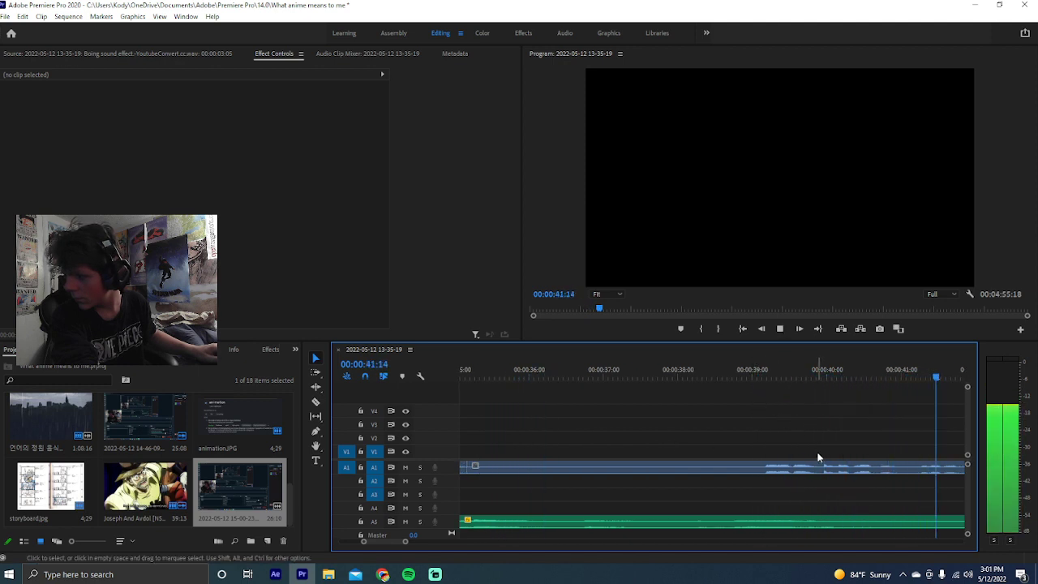
key(space)
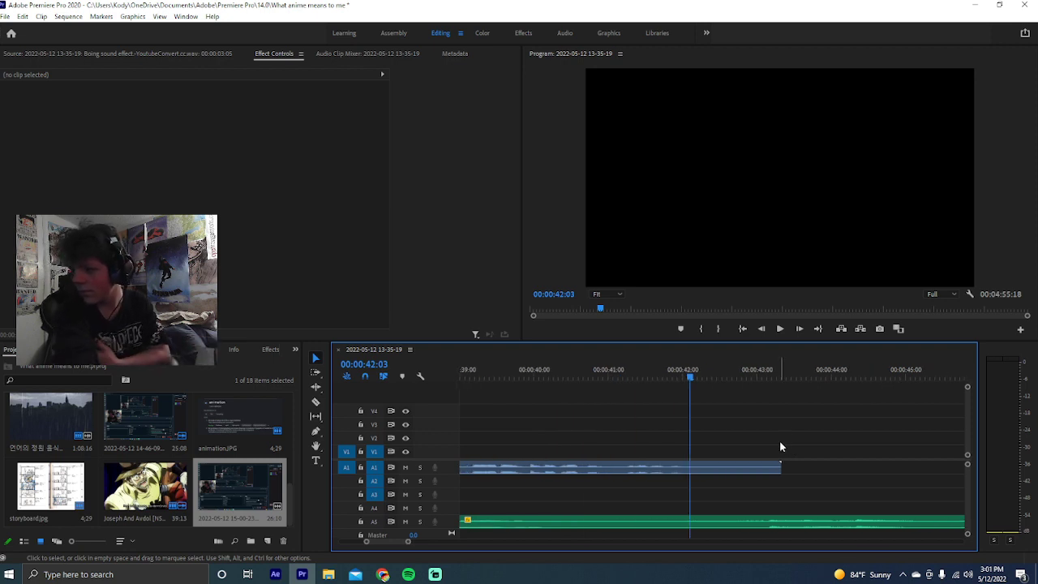
scroll(763, 456, up, 2)
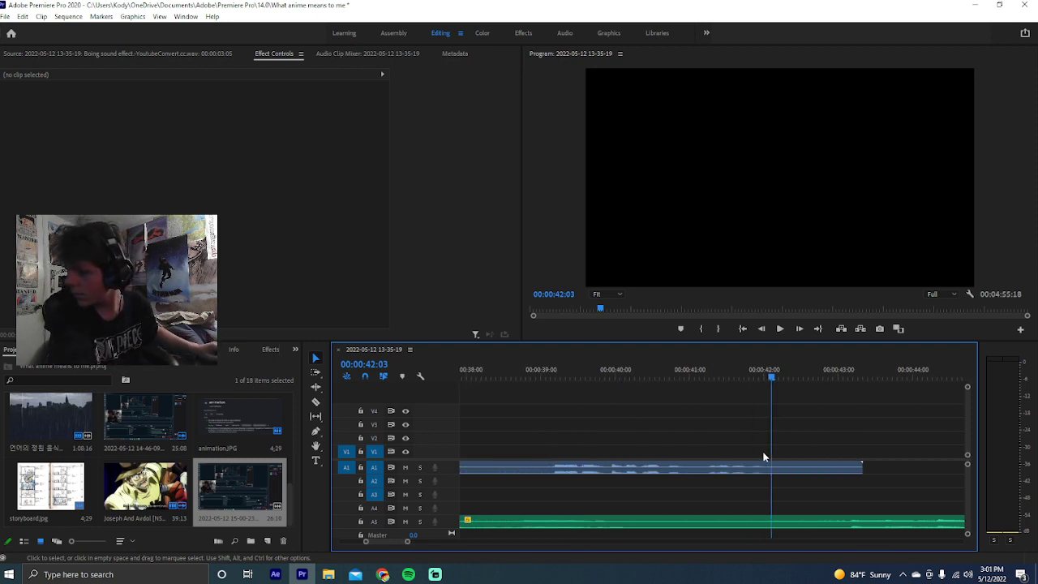
scroll(763, 456, up, 2)
key(c)
click(679, 466)
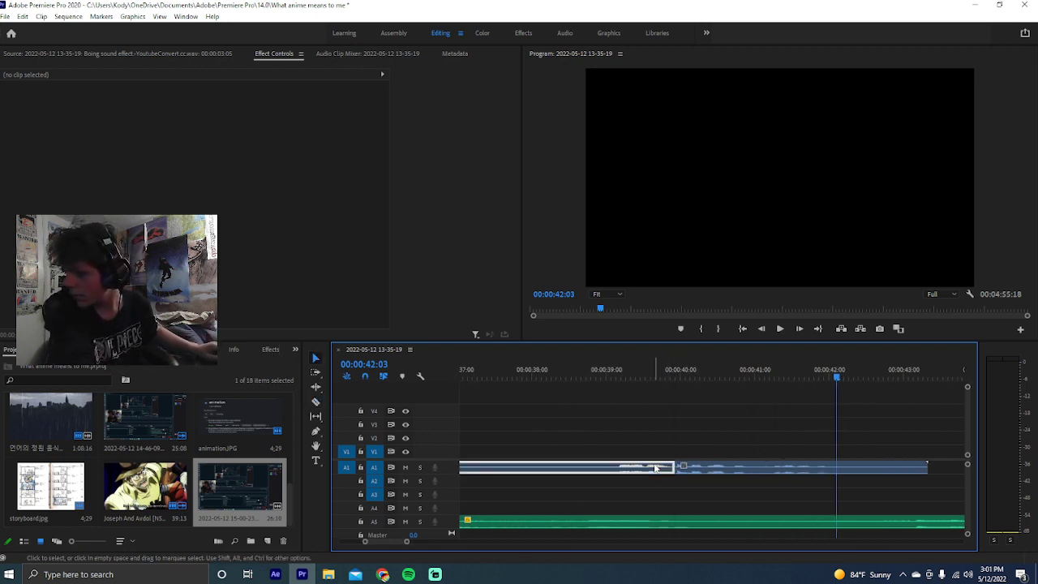
key(v)
key(Up)
key(Up)
key(Up)
Play the last phrase, cut the voice audio at 00:00:37:10 and delete the leftover tail
key(space)
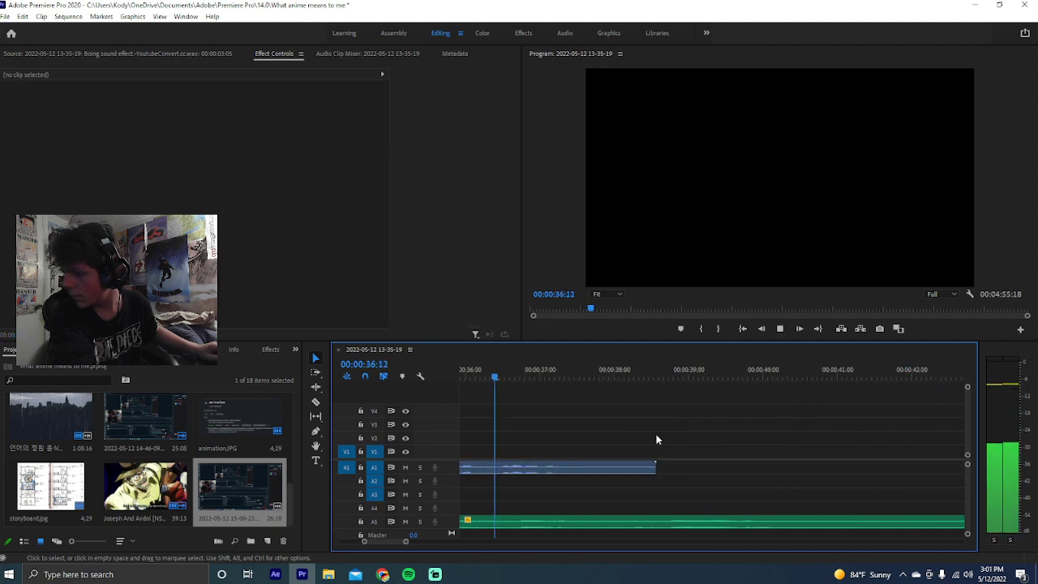
key(space)
key(c)
click(553, 464)
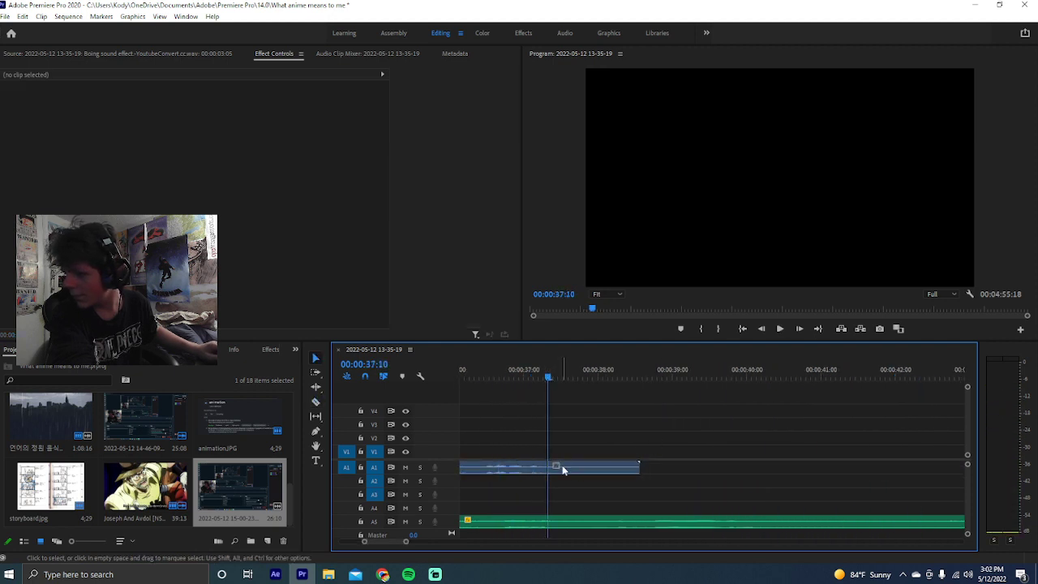
key(v)
click(560, 468)
key(Delete)
Close the gap before the trimmed voice clips so they start at 00:00:20:11, directly after the Joseph And Avdol clip
scroll(597, 442, up, 10)
scroll(598, 448, up, 10)
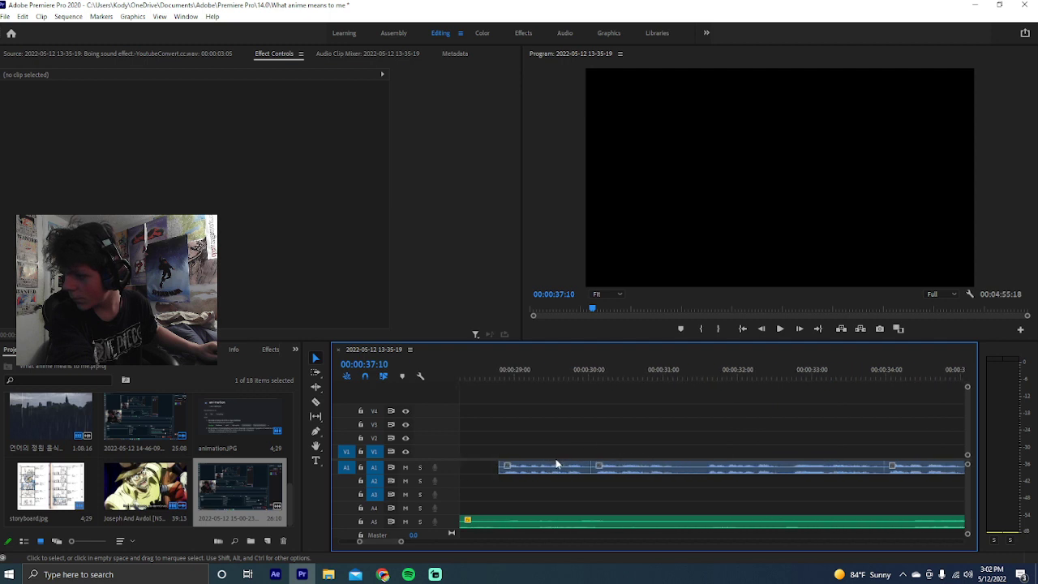
click(548, 468)
key(Delete)
key(Up)
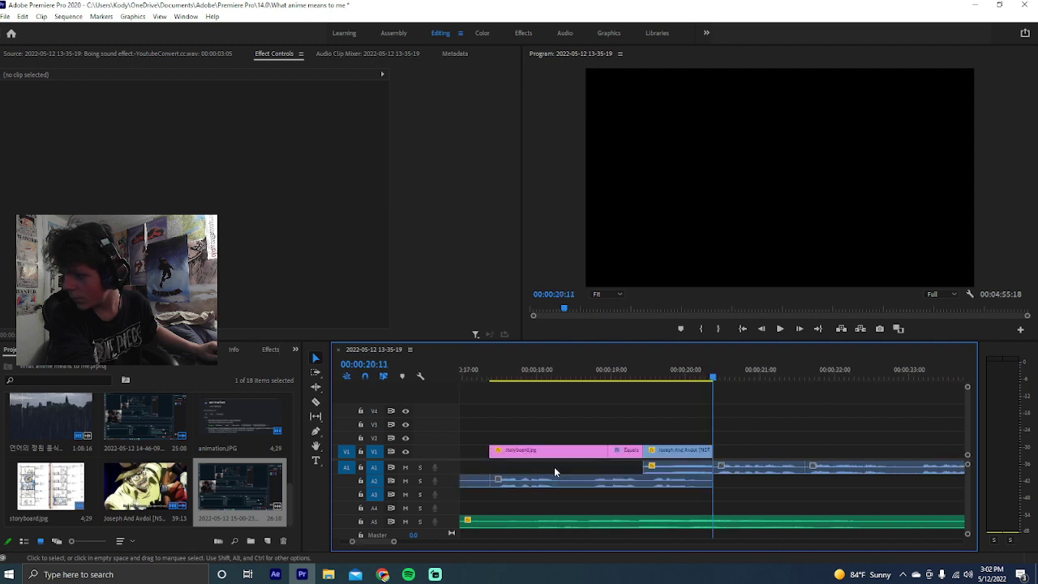
Listen to the first narration phrase after the Joseph And Avdol clip, from 00:00:20:11 to about 00:00:21:16
key(space)
key(space)
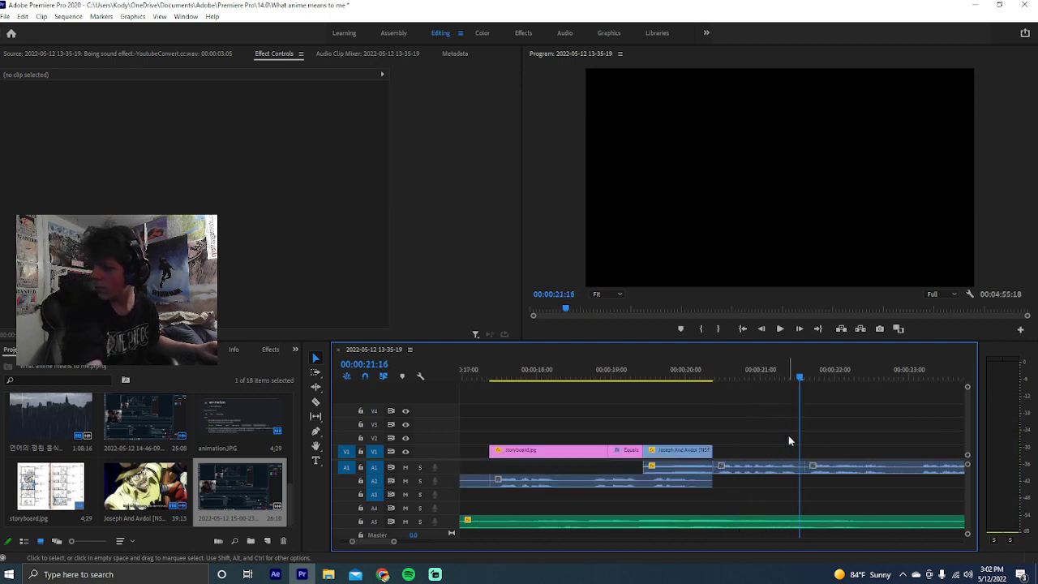
click(382, 574)
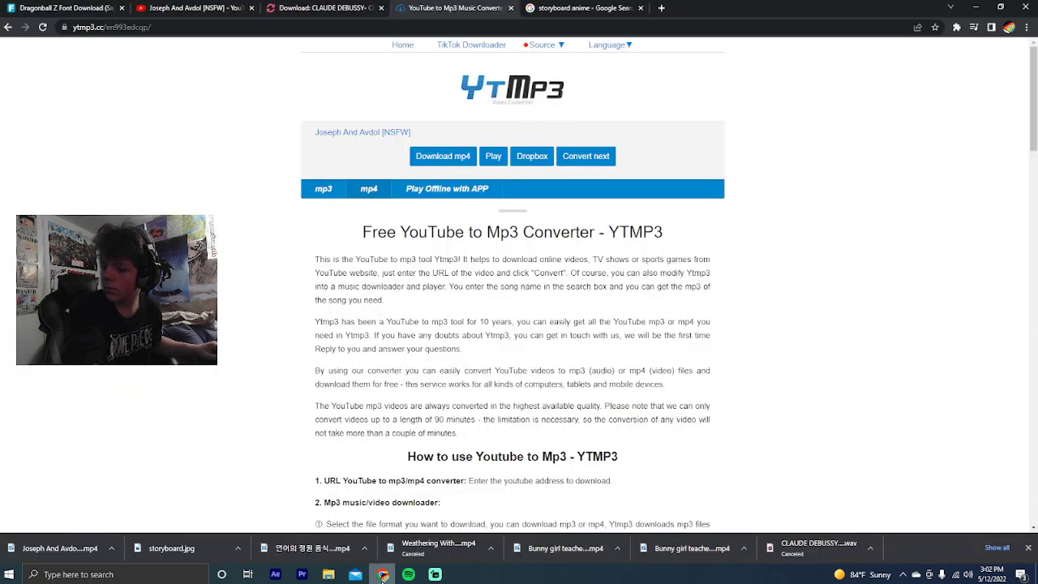
click(581, 13)
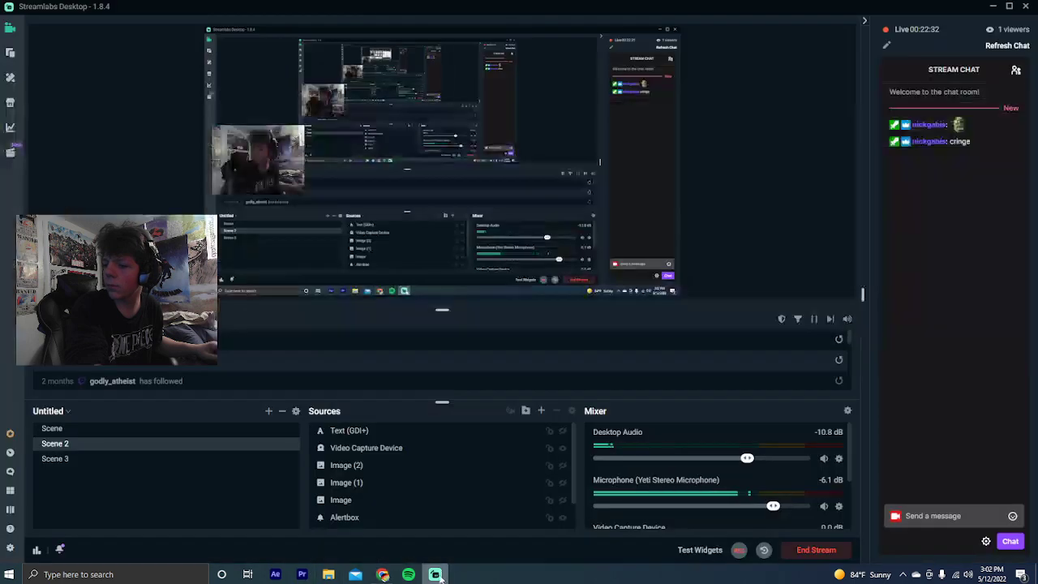
click(434, 574)
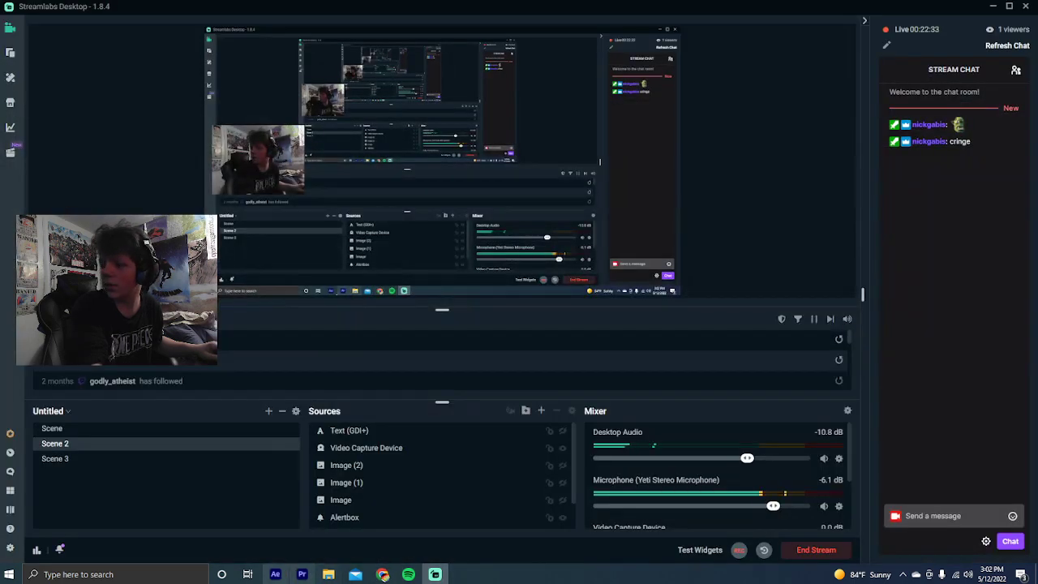
click(301, 574)
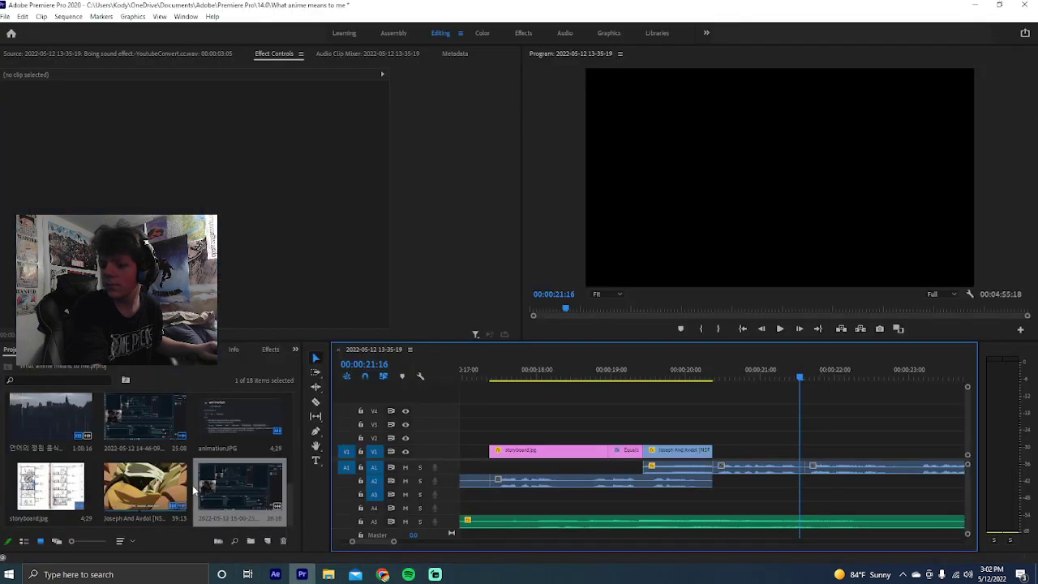
Import the smiling man picture, download (62), from the Pictures folder into the project
key(ctrl+i)
scroll(48, 154, up, 5)
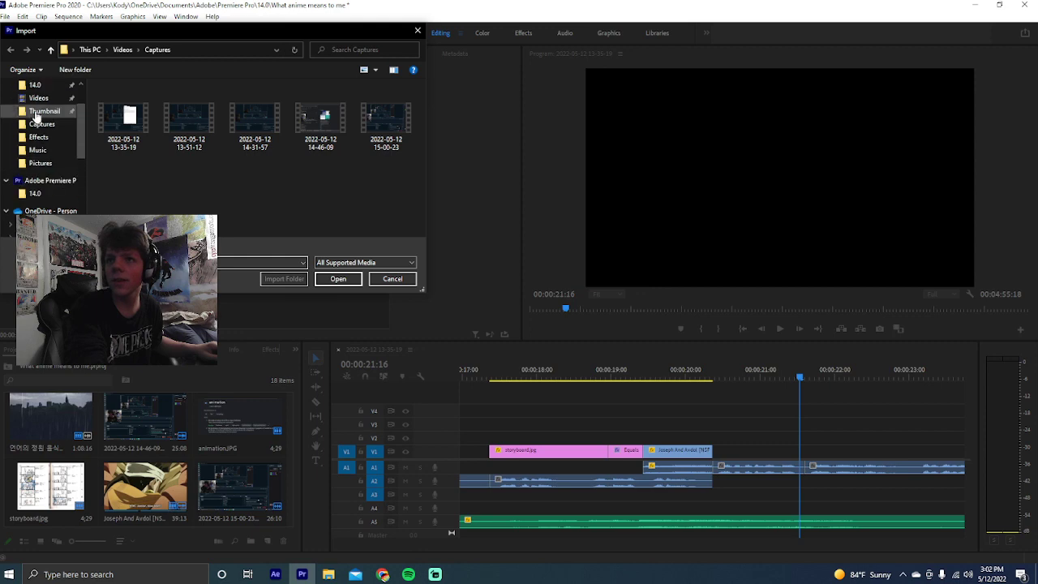
click(39, 150)
click(40, 163)
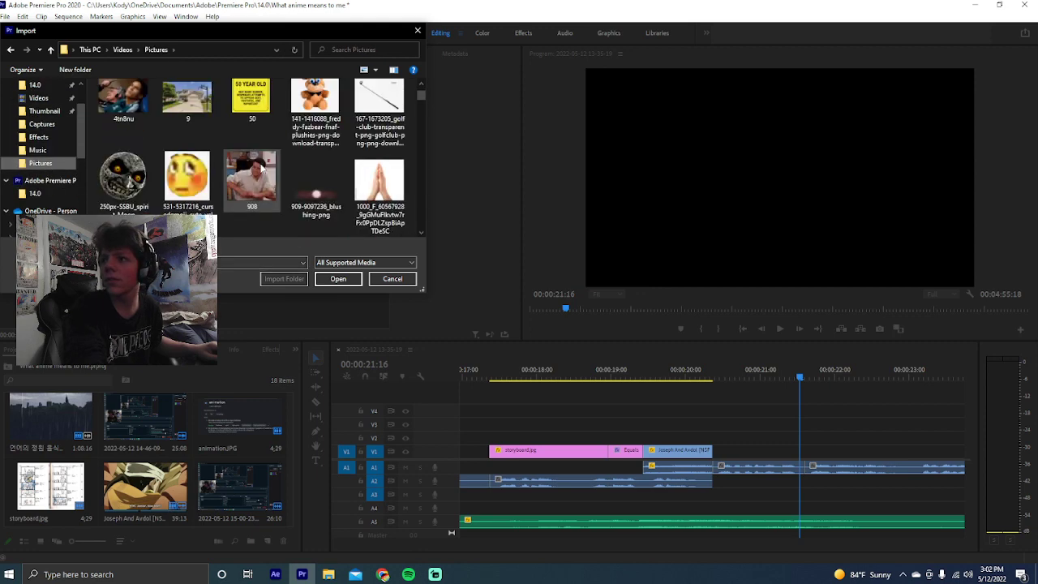
scroll(264, 164, down, 10)
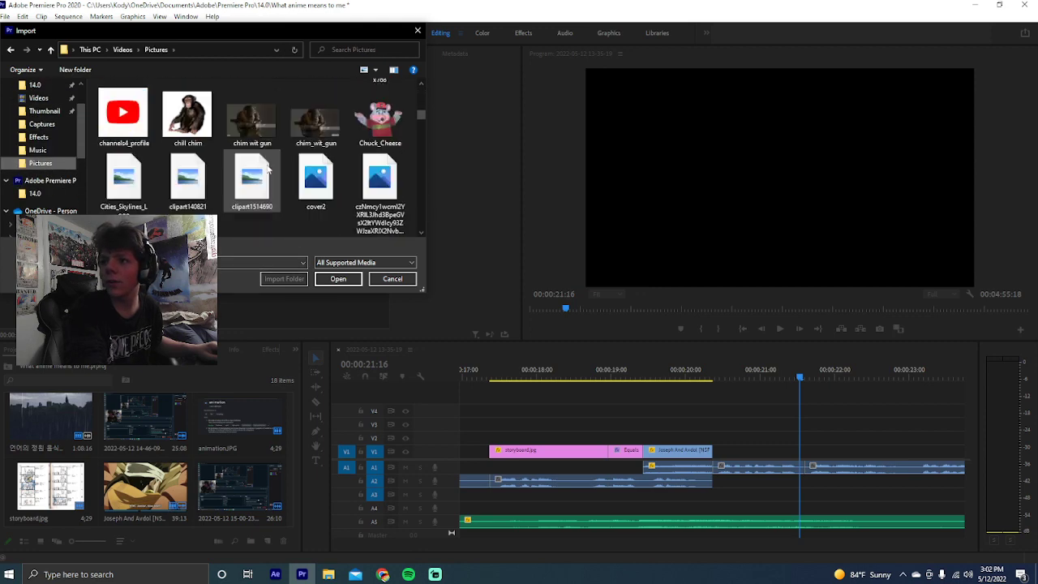
scroll(266, 163, down, 5)
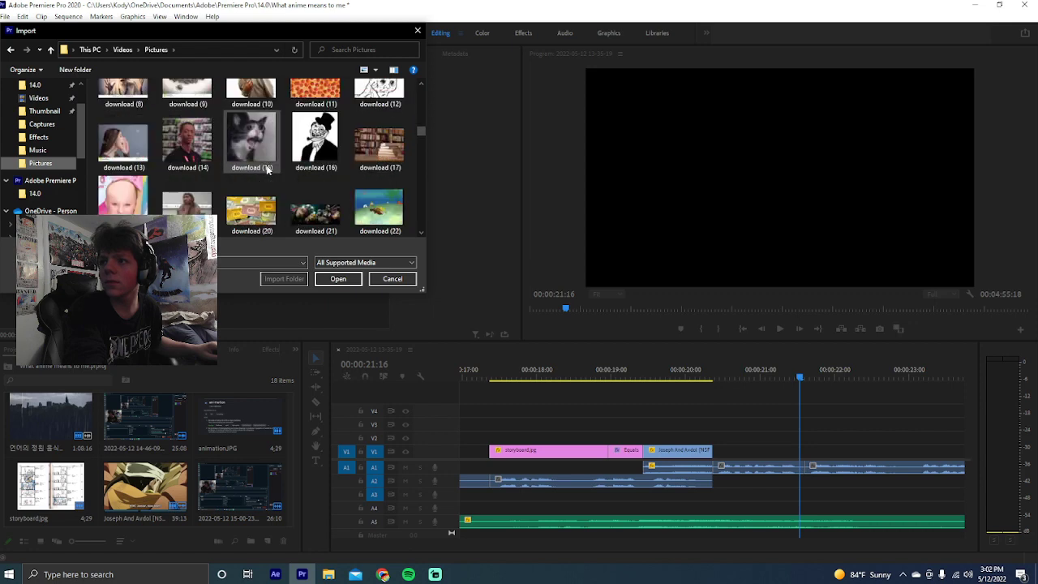
scroll(268, 168, up, 1)
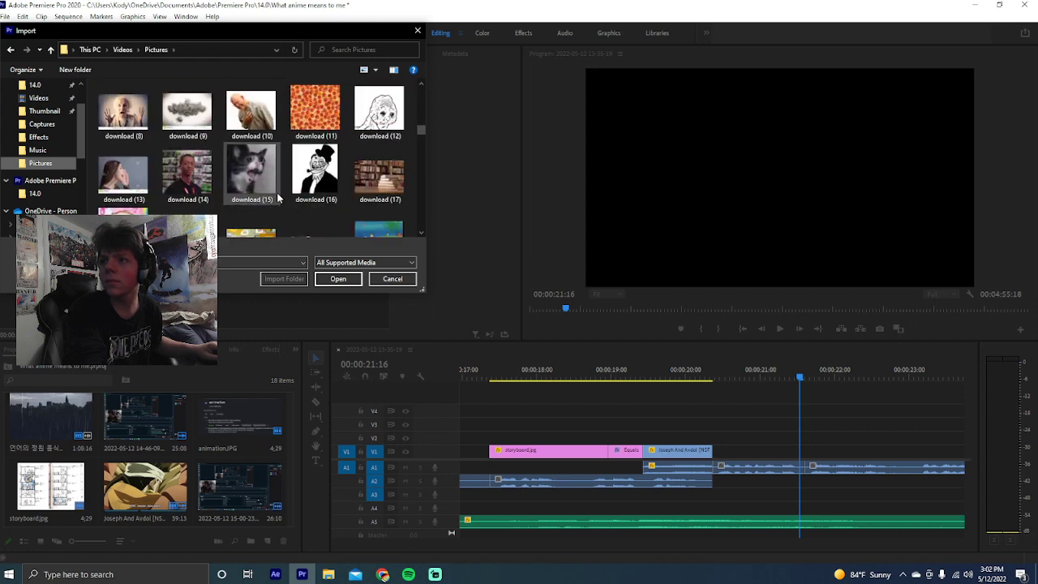
scroll(278, 197, down, 3)
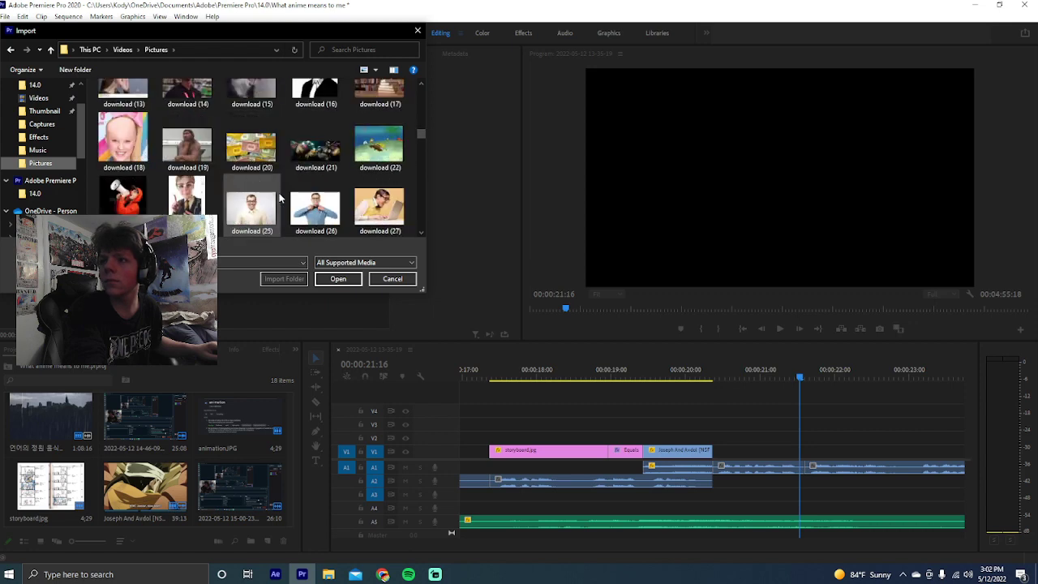
scroll(280, 197, down, 1)
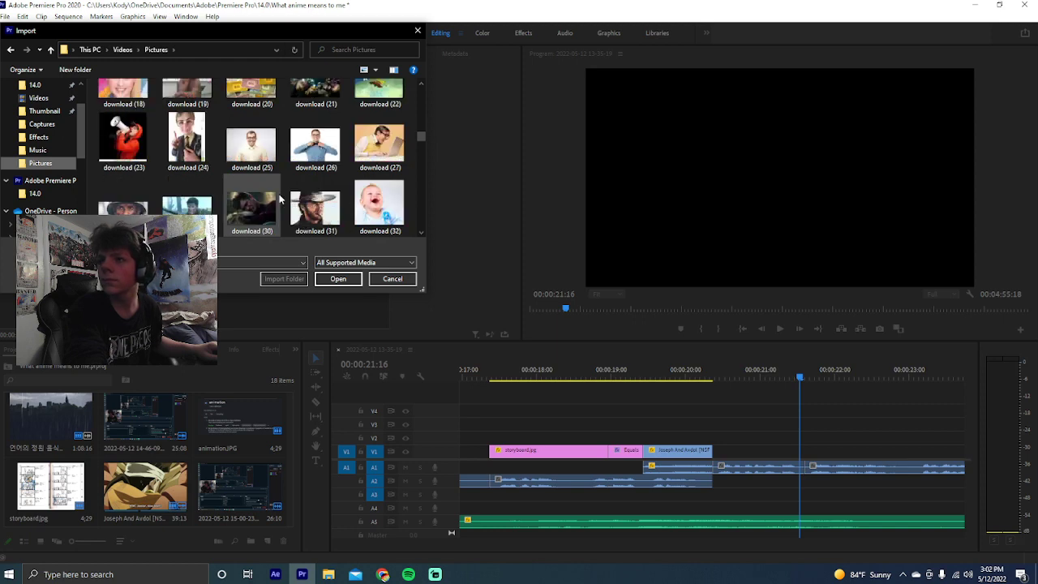
scroll(280, 197, down, 1)
scroll(280, 197, down, 3)
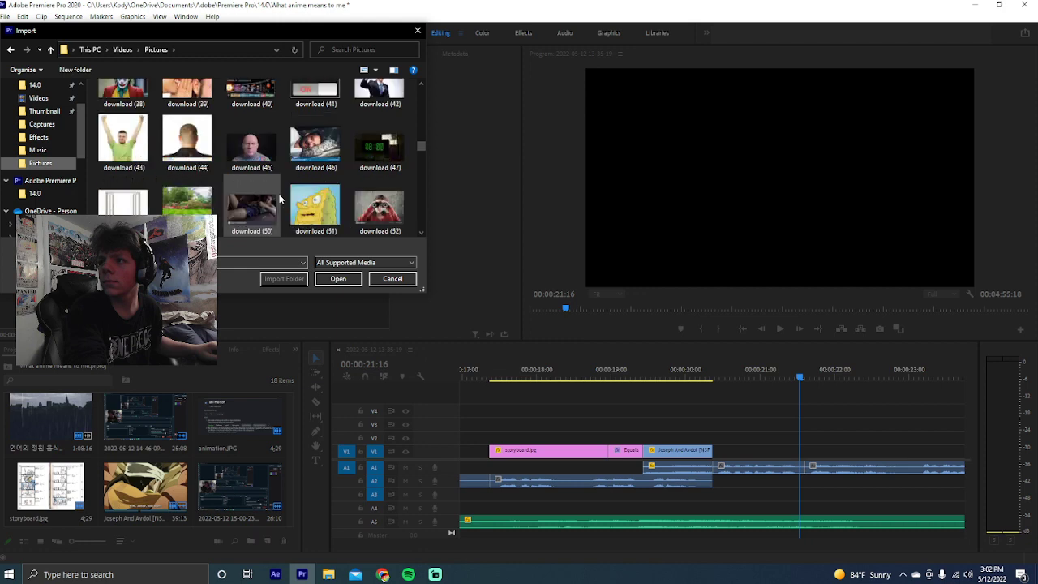
scroll(280, 197, down, 2)
scroll(278, 203, up, 1)
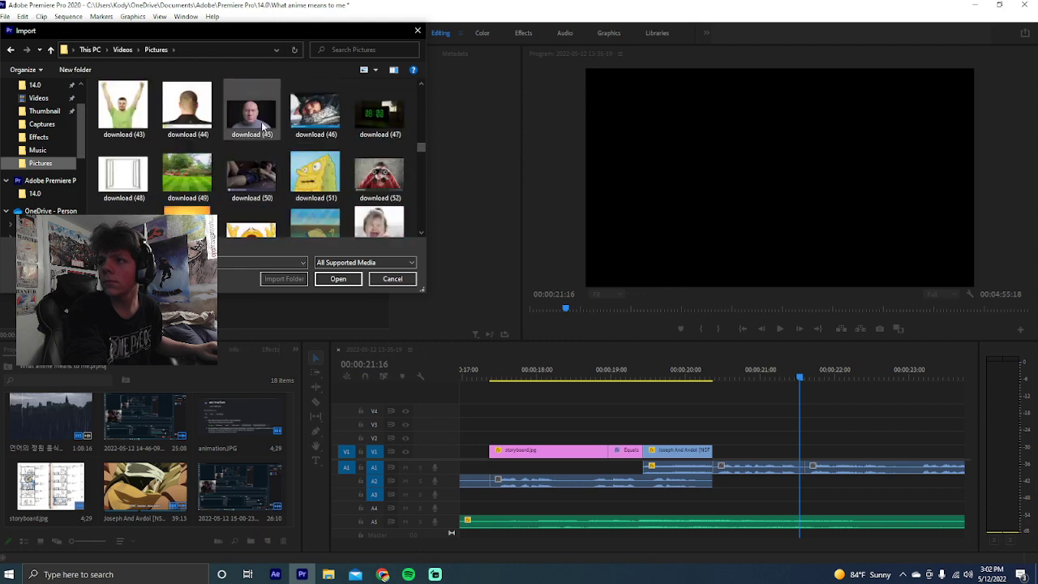
scroll(261, 122, down, 2)
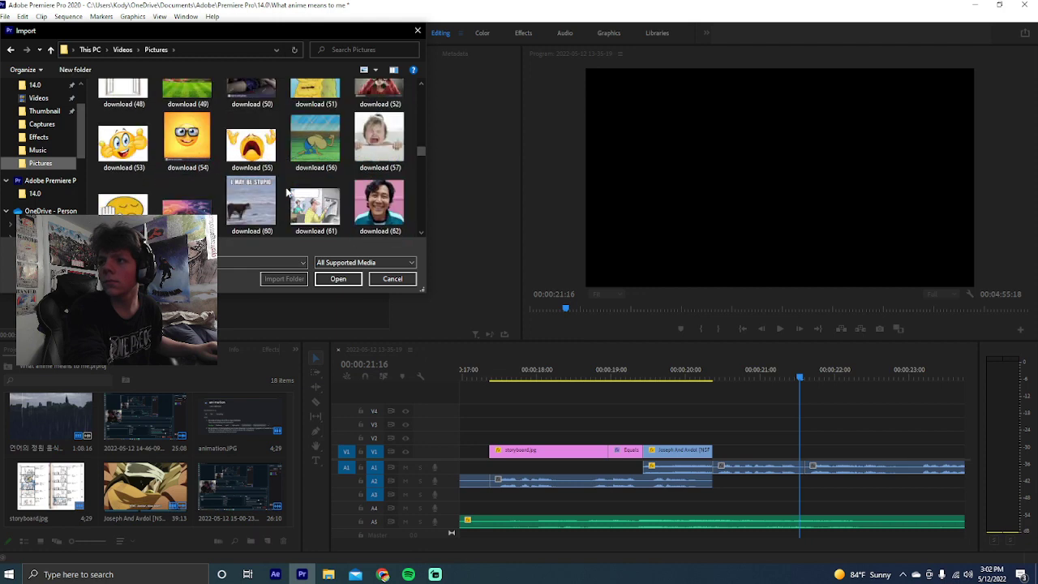
scroll(288, 193, down, 1)
double_click(379, 140)
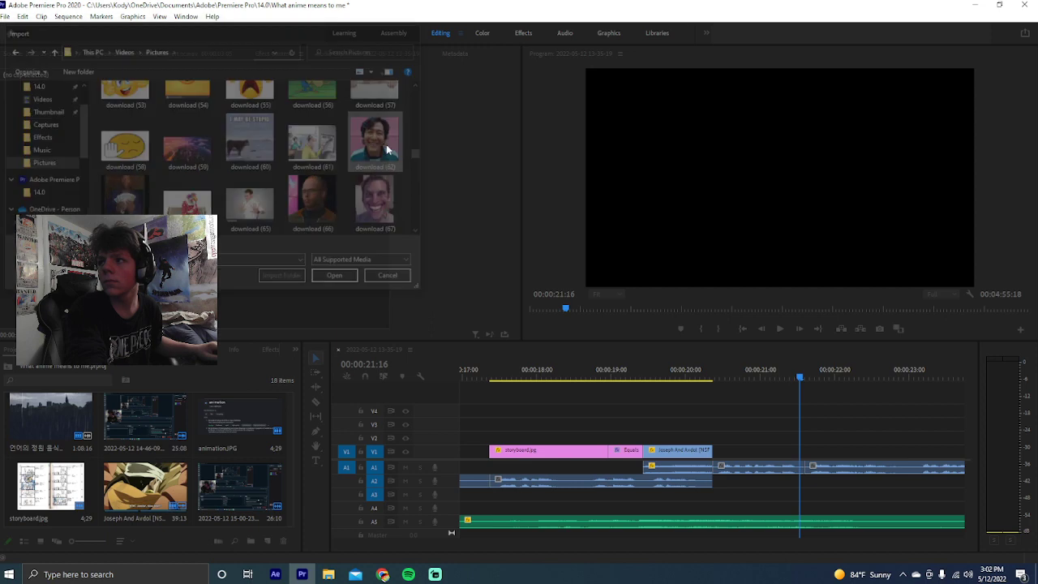
Place download (62).jpg on V1 directly after the Joseph And Avdol clip and trim its end to the narration cut just before 00:00:21:21
drag(71, 474, 716, 451)
click(711, 375)
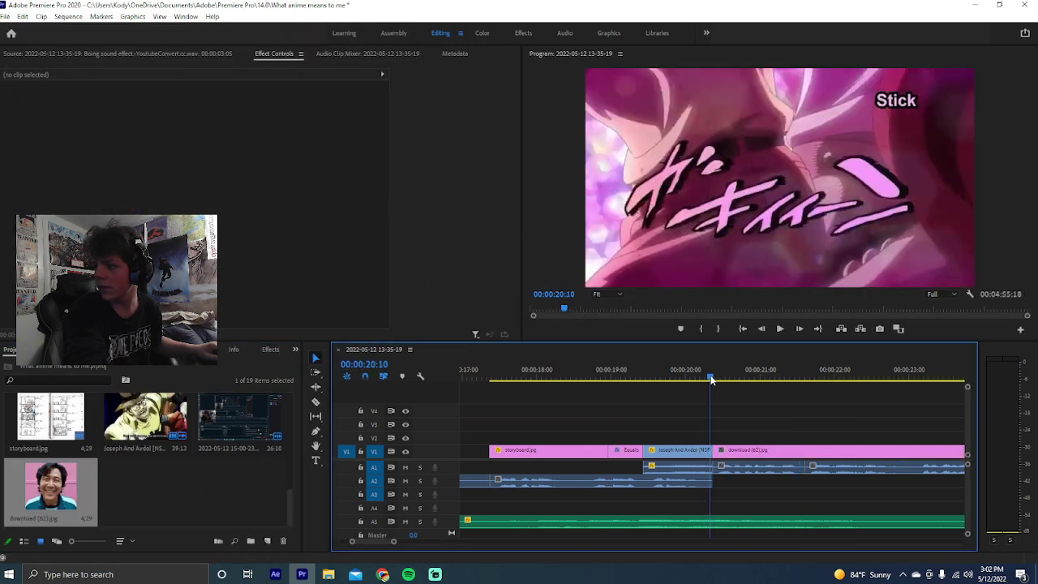
key(space)
scroll(567, 406, down, 3)
key(space)
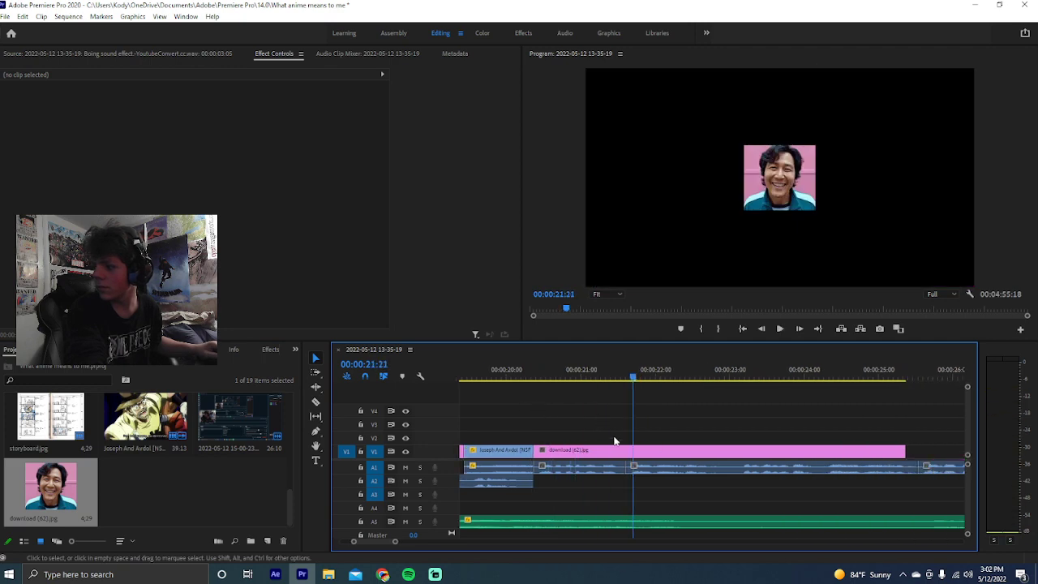
key(w)
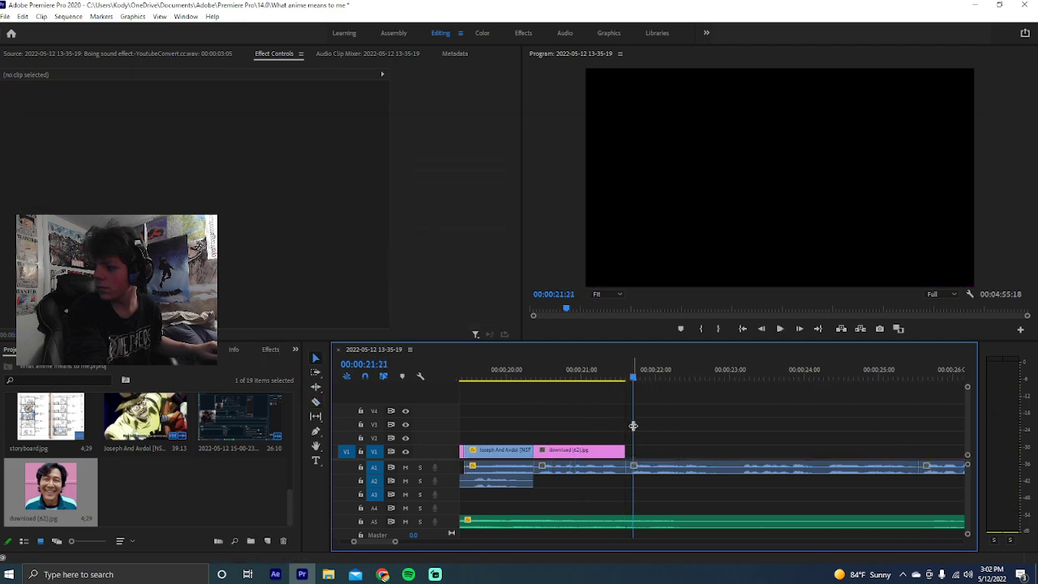
Place the playhead over the download (62).jpg clip, switch to Chrome and search YouTube for "huh meme sound effect"
click(560, 378)
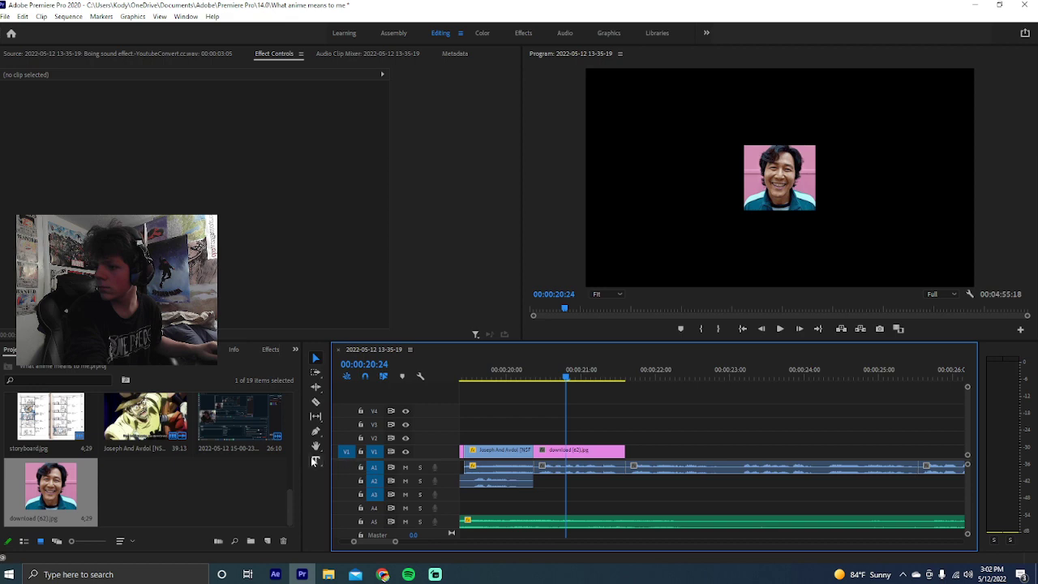
mouse_move(382, 574)
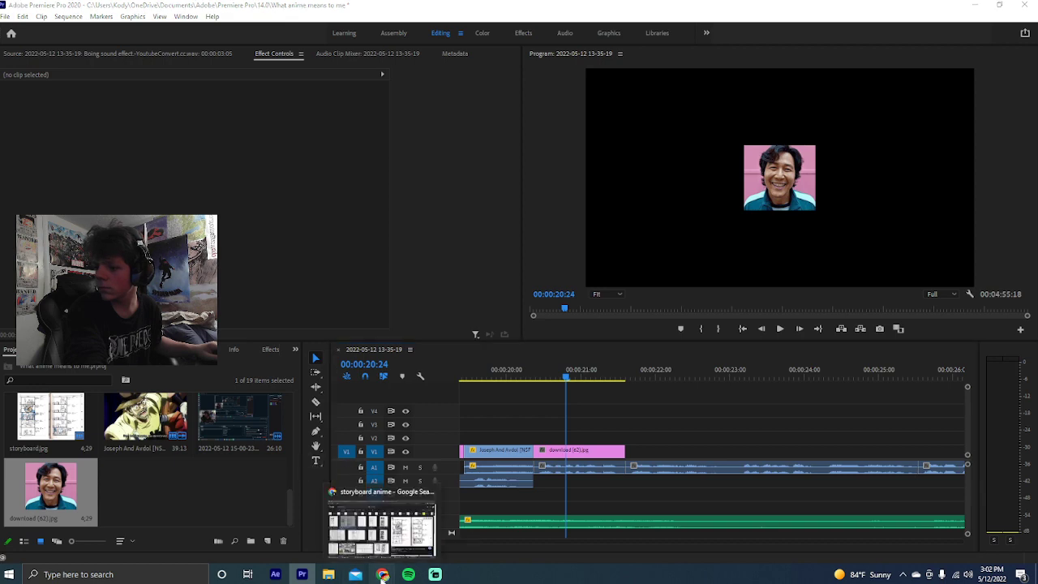
click(374, 525)
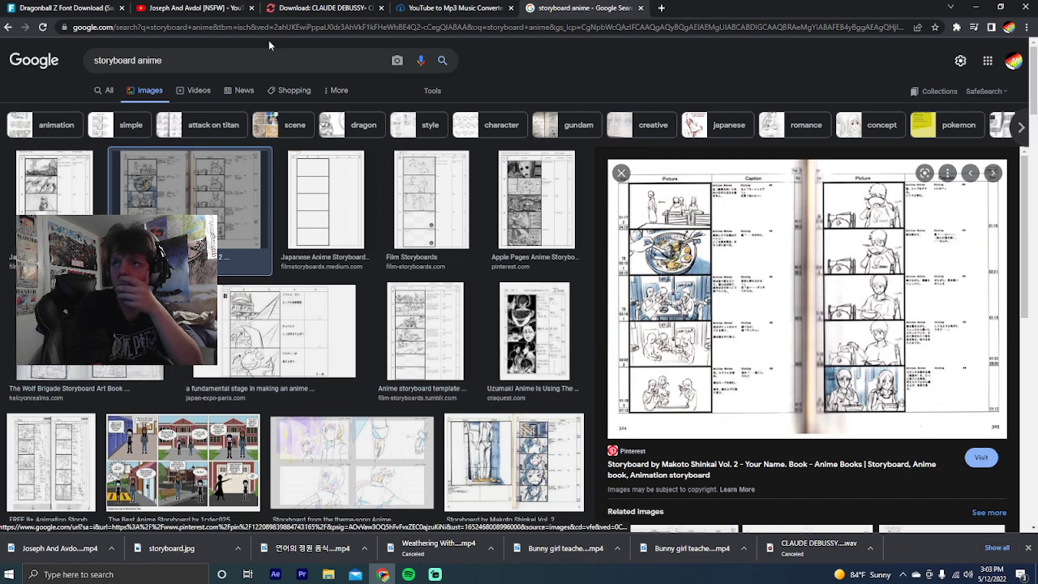
click(170, 8)
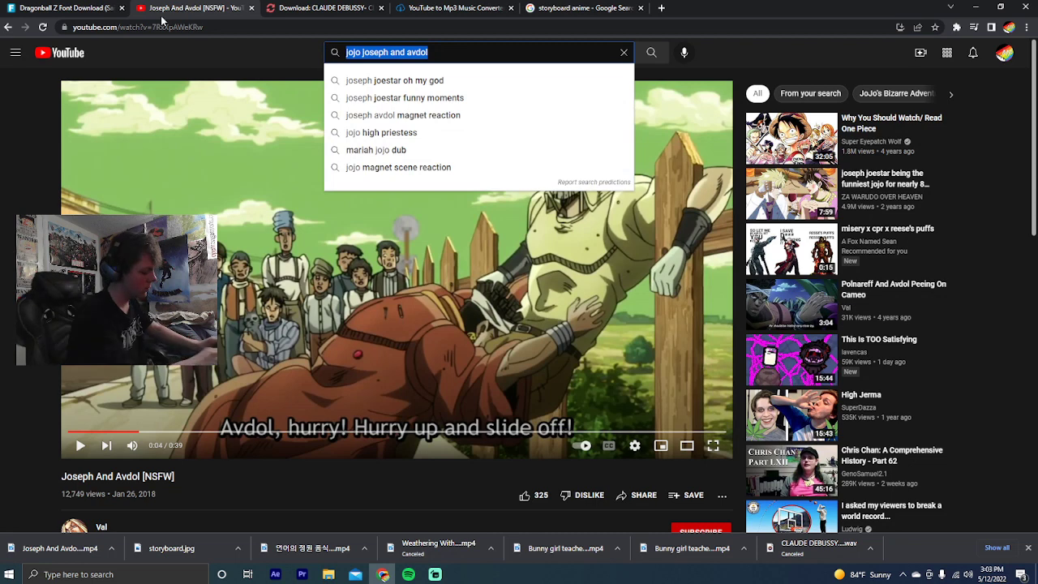
text(huh meme soun)
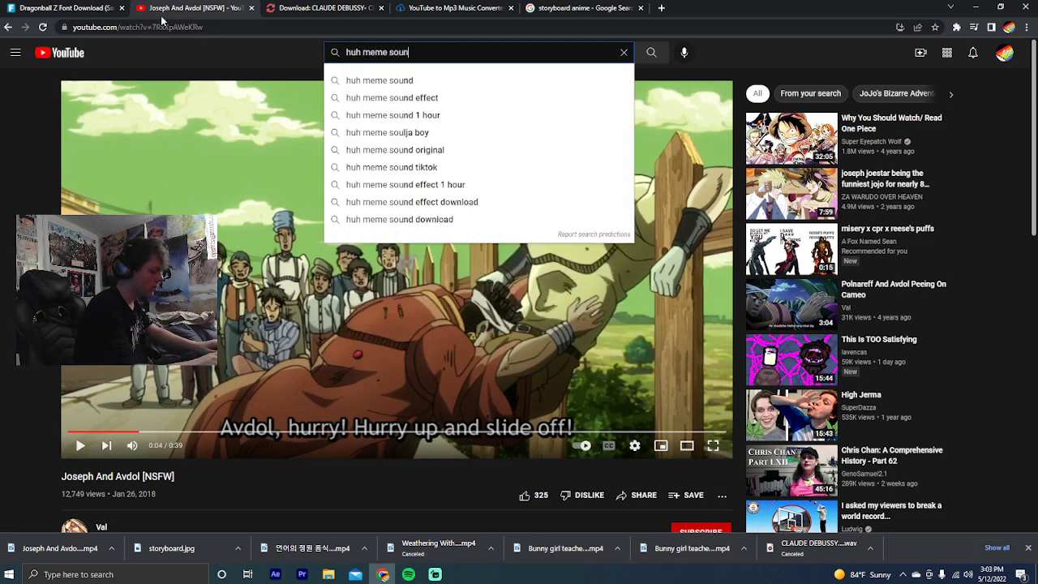
text(d effect)
key(Return)
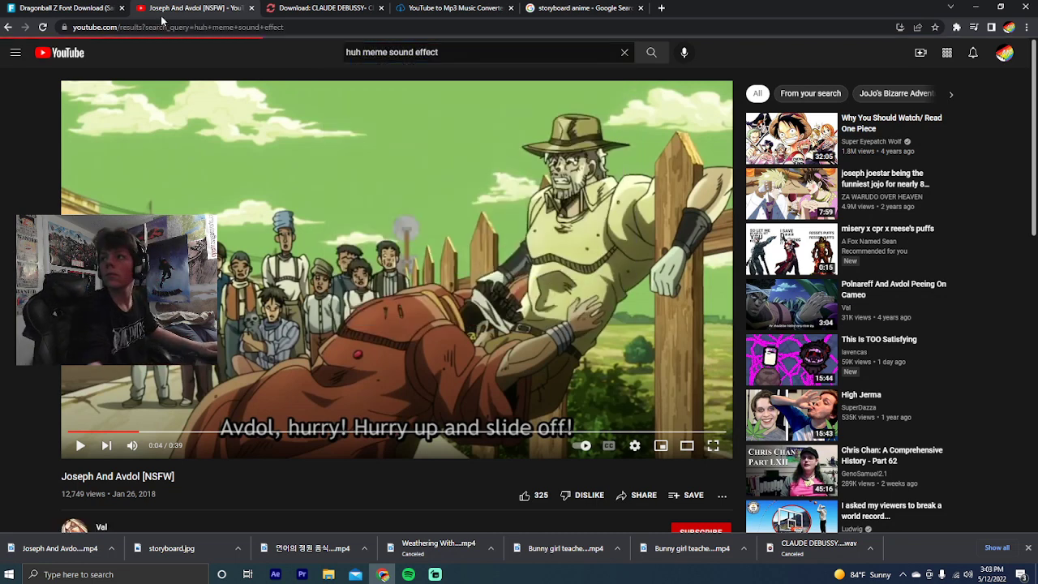
Open the "Huh?" Sound Effect video from the results and copy its web address
click(337, 145)
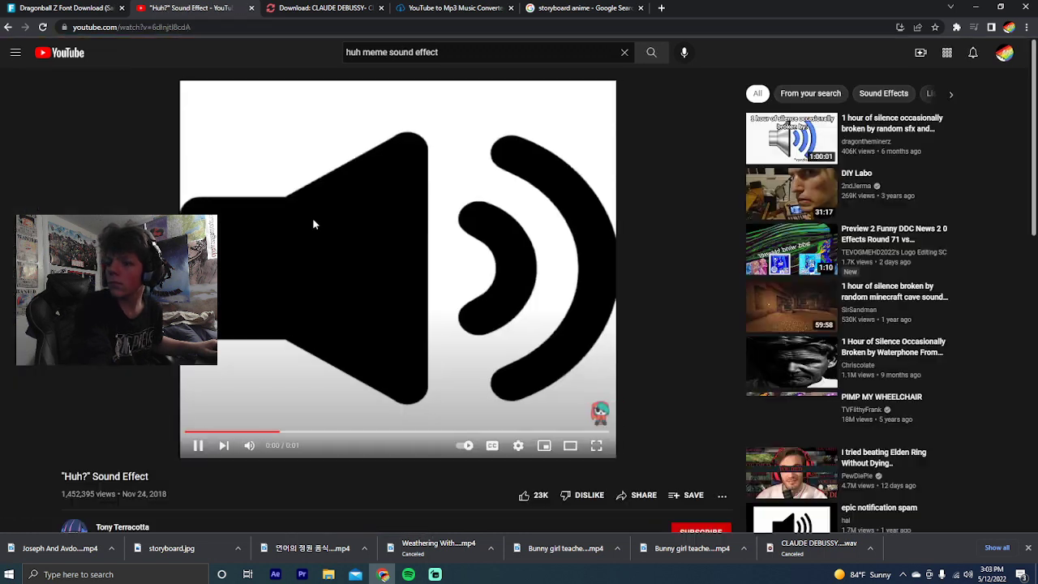
right_click(161, 26)
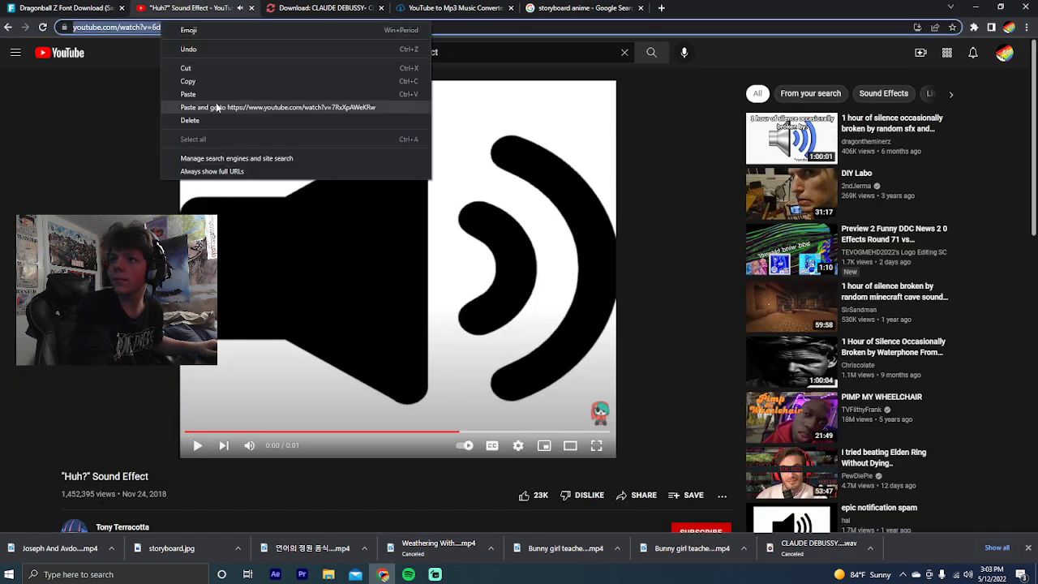
click(212, 85)
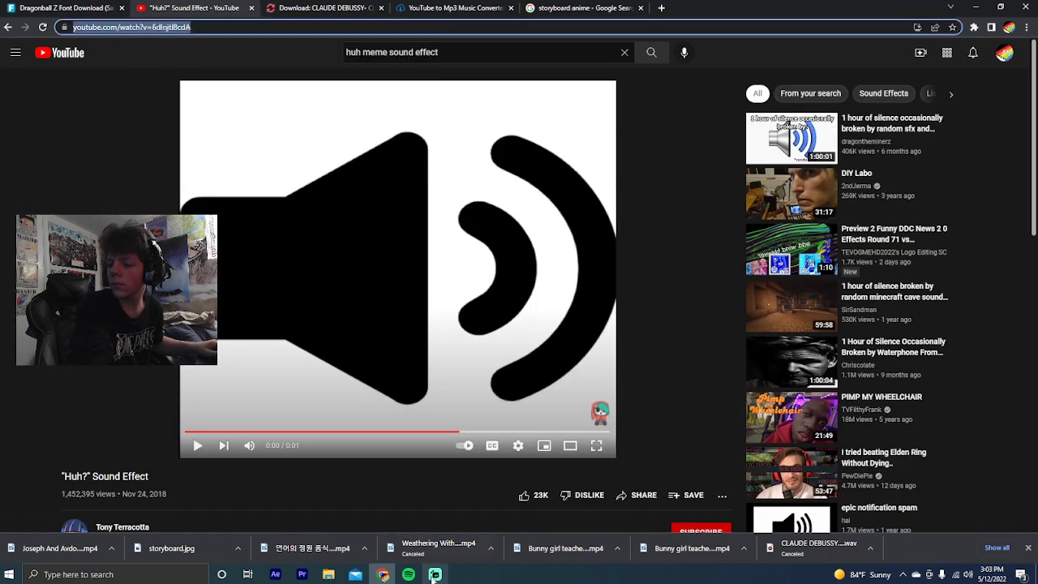
Switch to Premiere Pro and set the scale of the download (62).jpg clip to 338
click(302, 574)
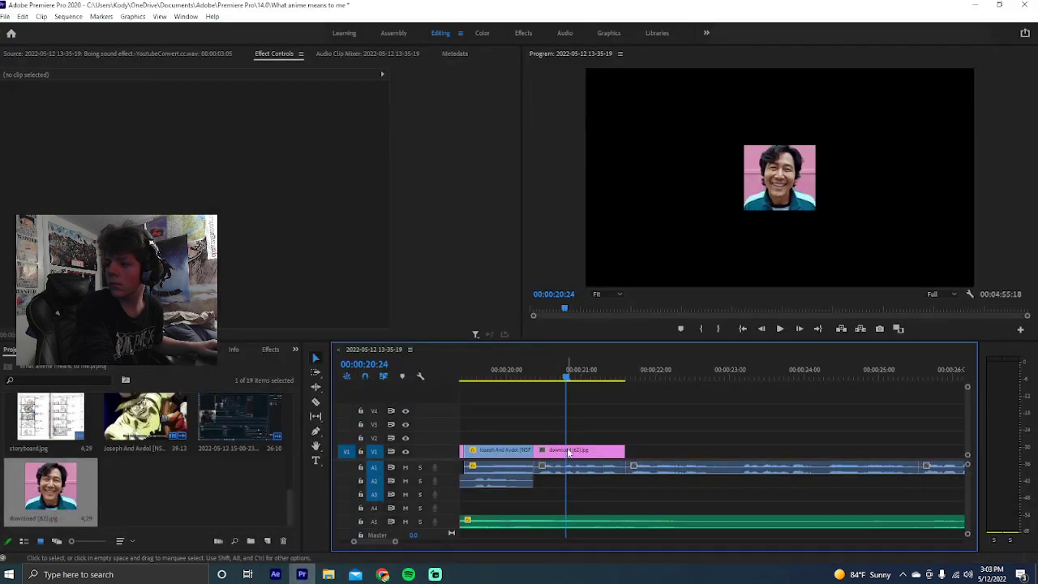
drag(200, 120, 393, 120)
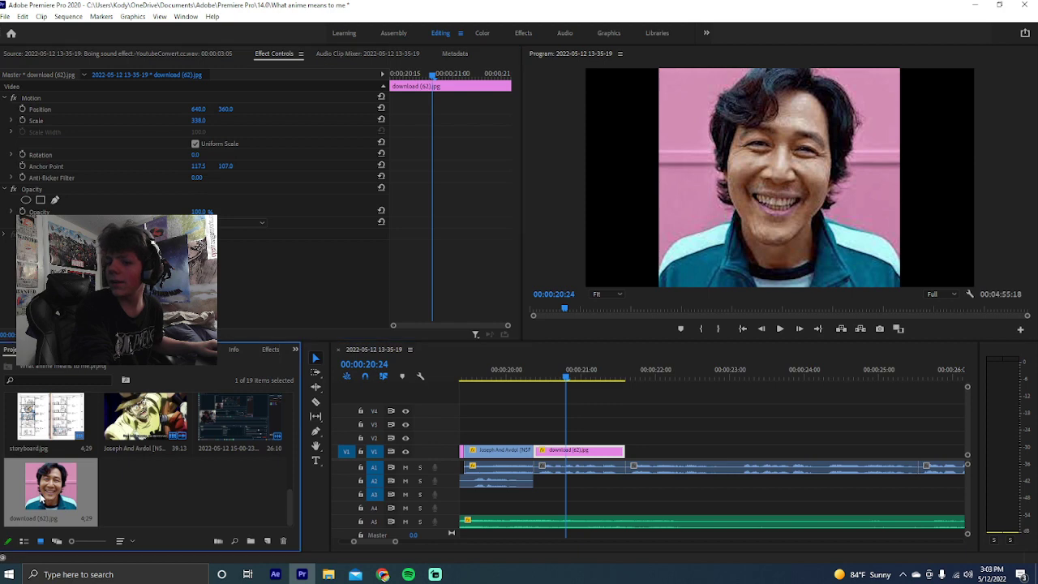
Cut the download (62).jpg clip from the timeline and remove its source image from the project
right_click(45, 503)
right_click(587, 452)
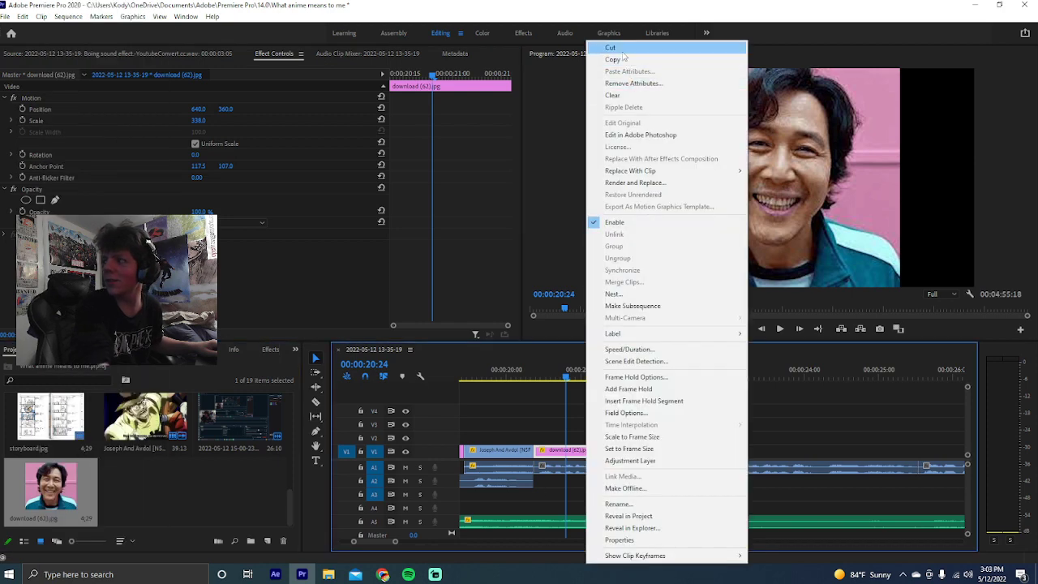
click(616, 47)
right_click(30, 482)
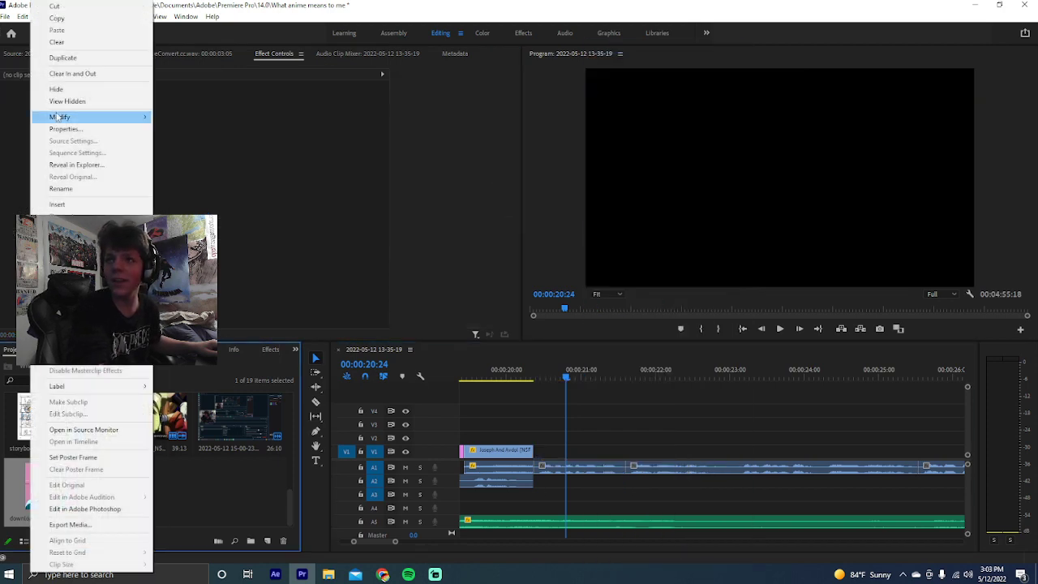
click(65, 7)
Browse the Pictures folder in the import window for a replacement image, and close it without importing anything
double_click(100, 490)
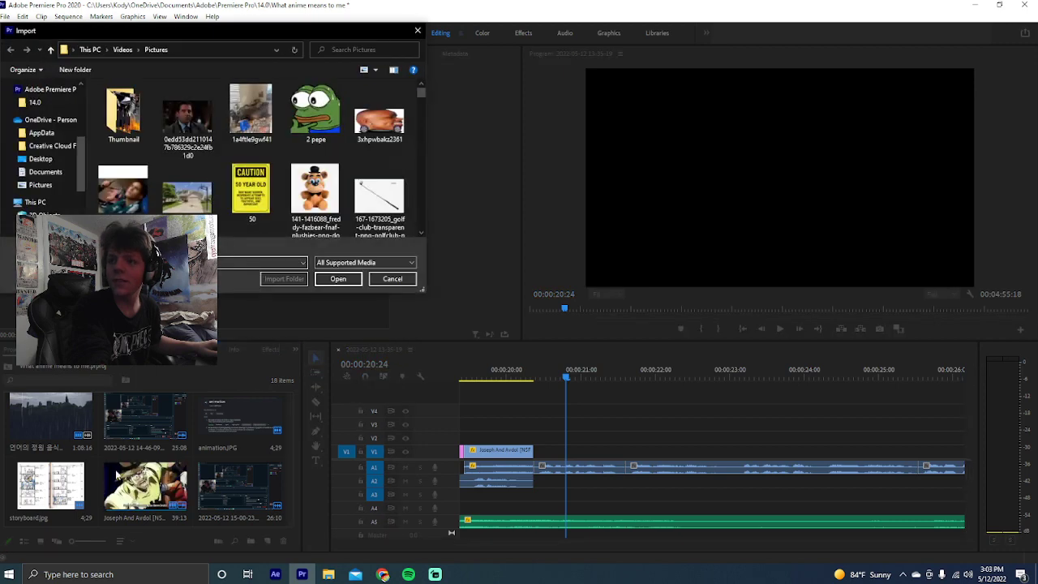
scroll(242, 194, down, 10)
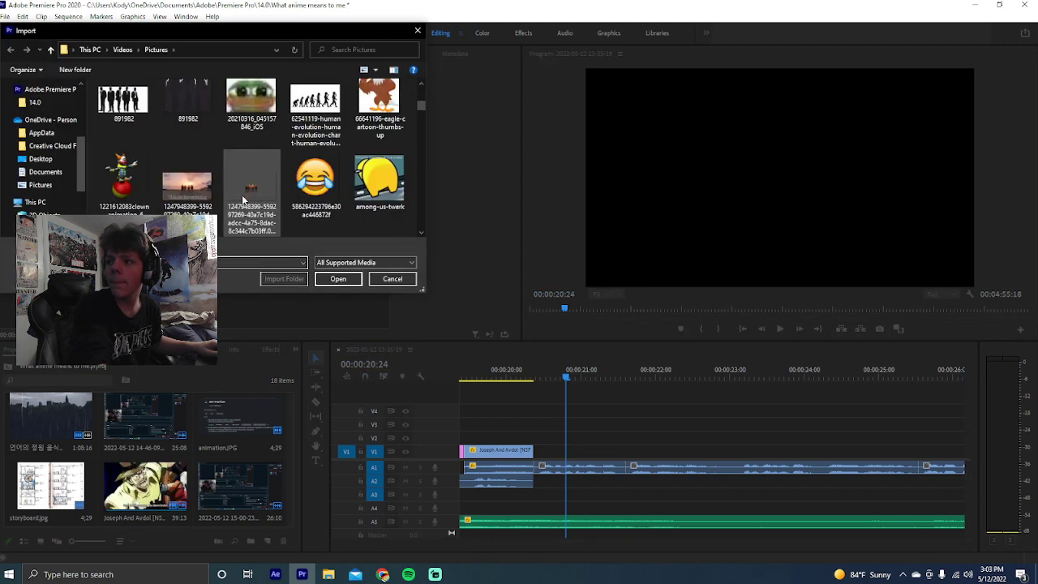
scroll(242, 198, down, 15)
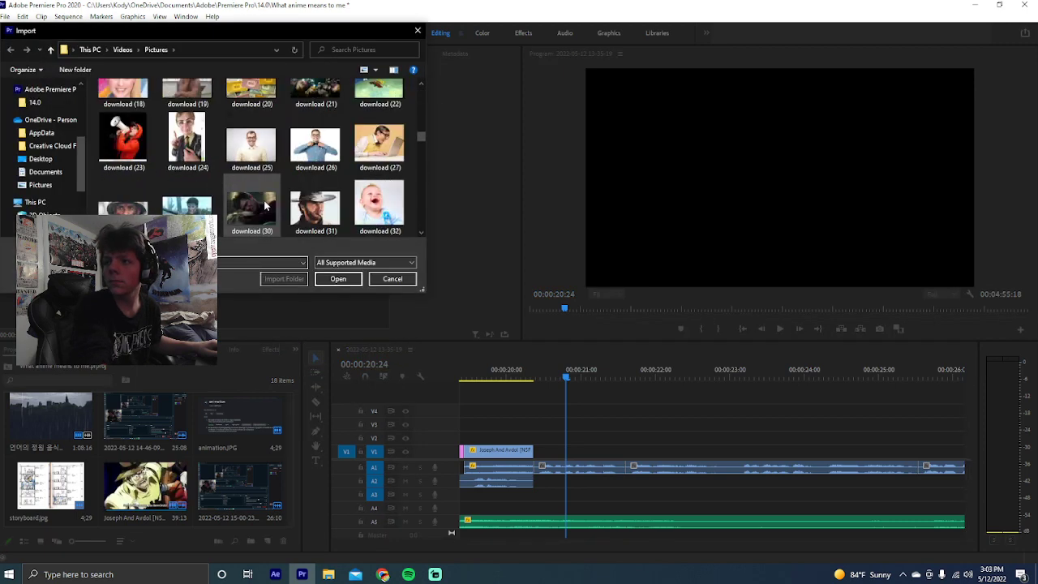
scroll(266, 203, down, 2)
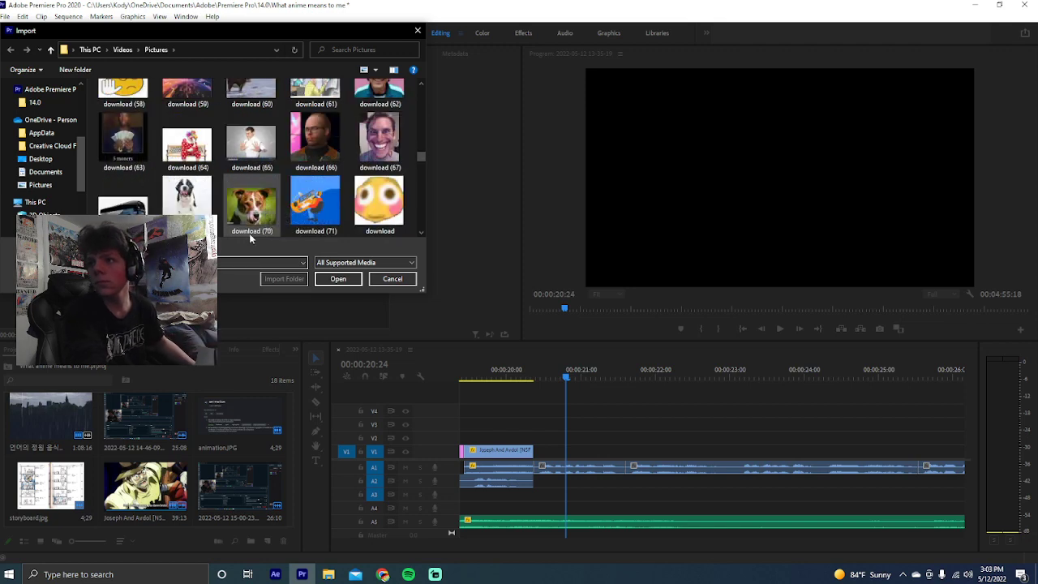
scroll(257, 215, down, 1)
scroll(253, 222, down, 2)
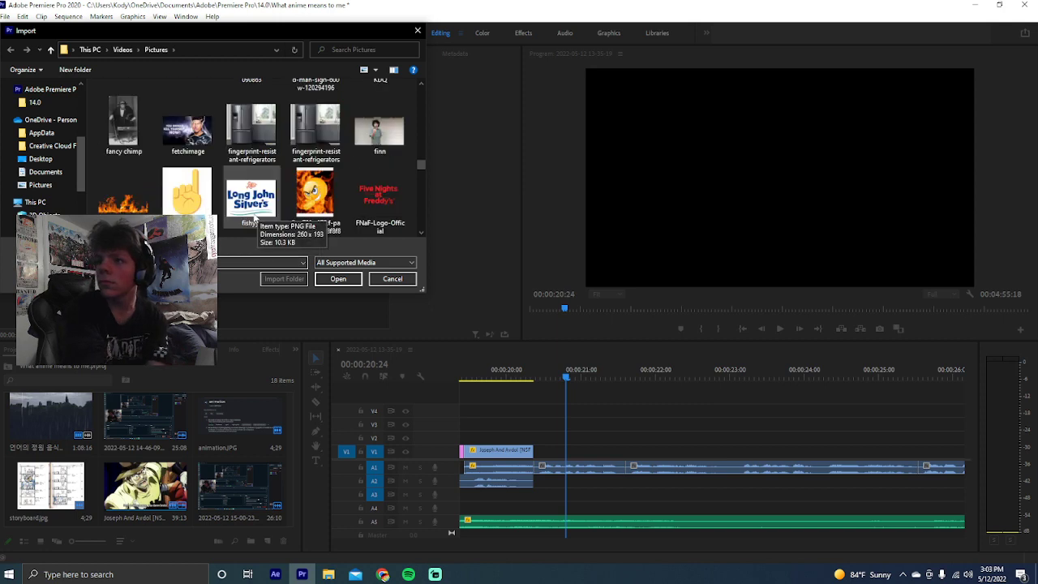
scroll(257, 209, down, 1)
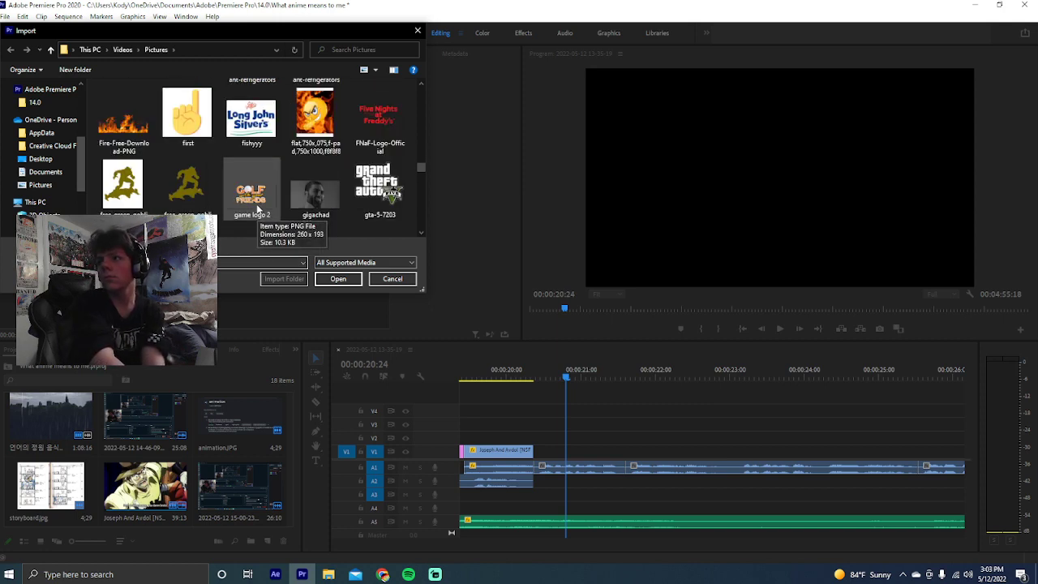
scroll(308, 206, down, 2)
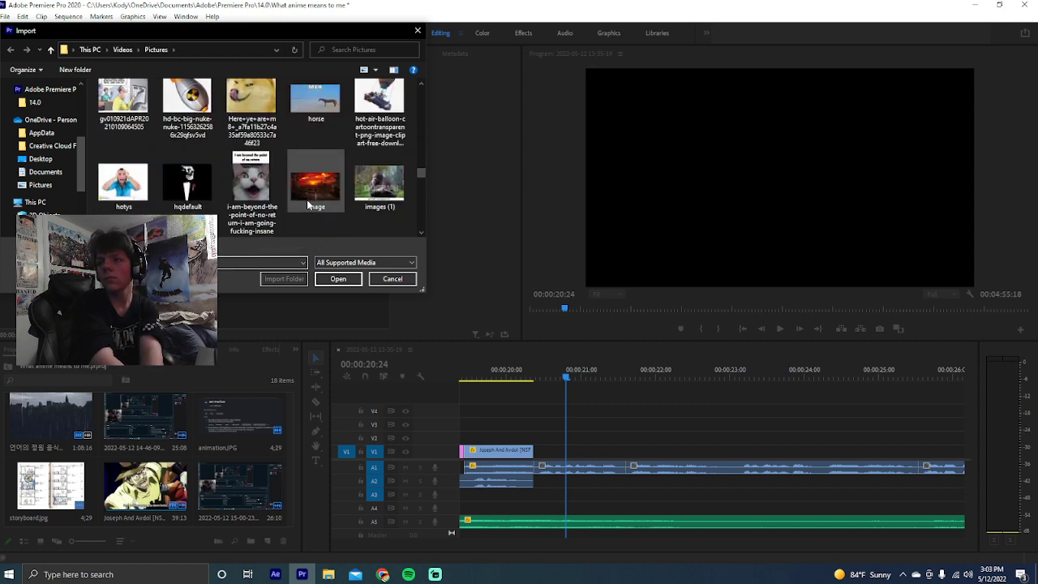
scroll(243, 190, down, 2)
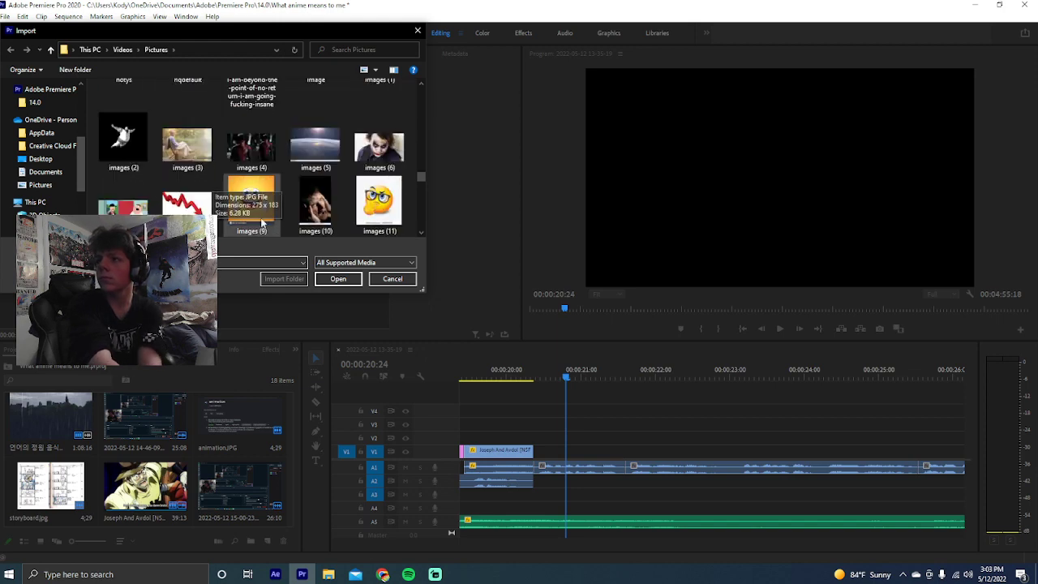
scroll(350, 170, down, 8)
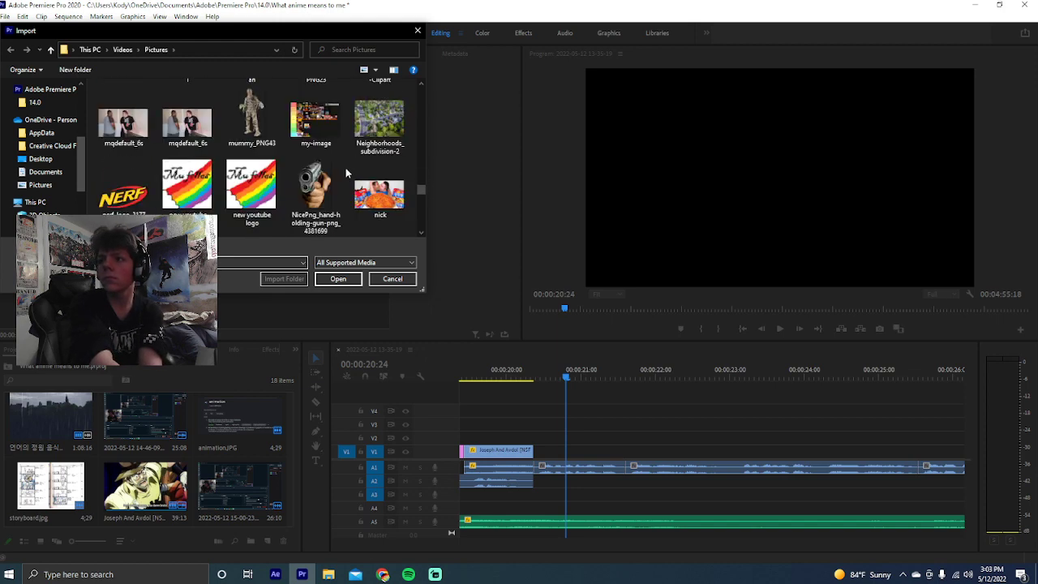
scroll(332, 172, down, 2)
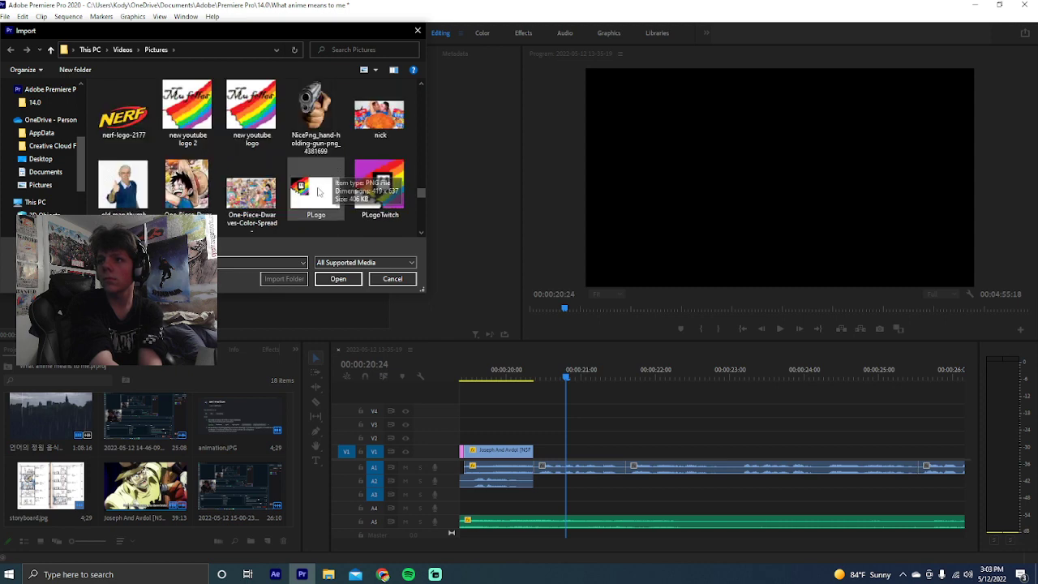
scroll(250, 201, down, 4)
scroll(243, 199, down, 4)
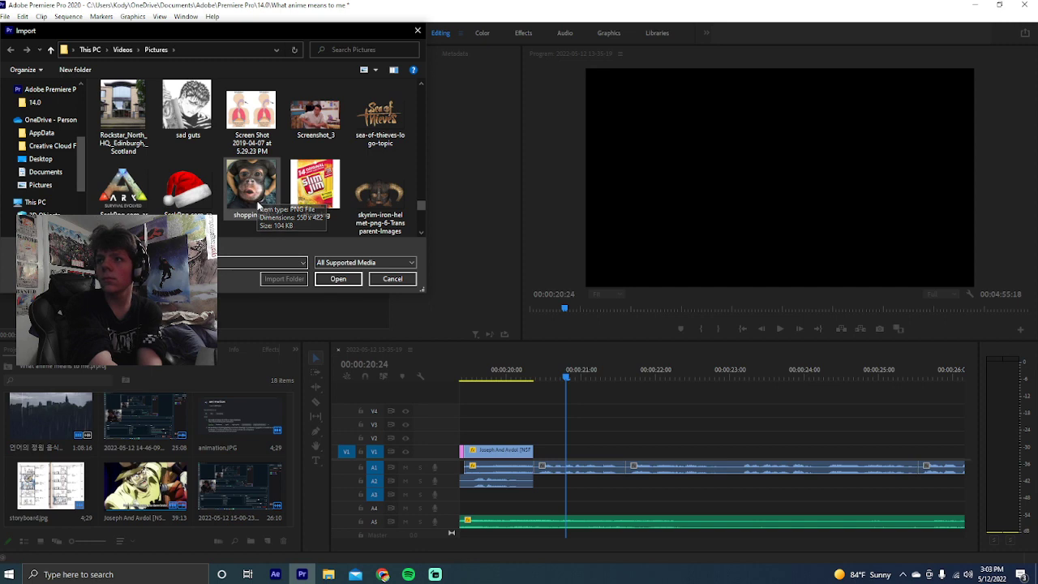
scroll(258, 205, down, 3)
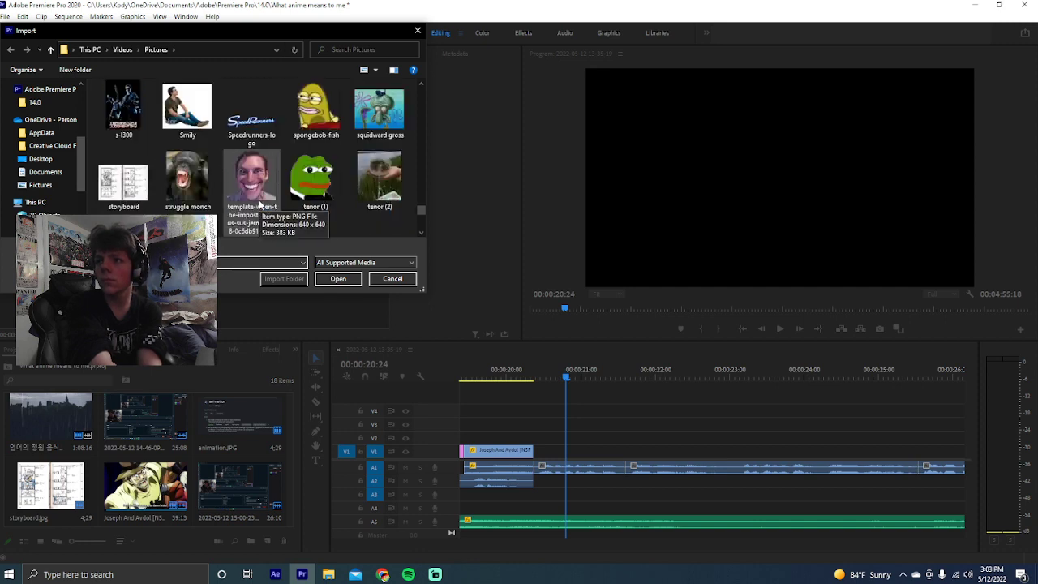
scroll(251, 199, down, 2)
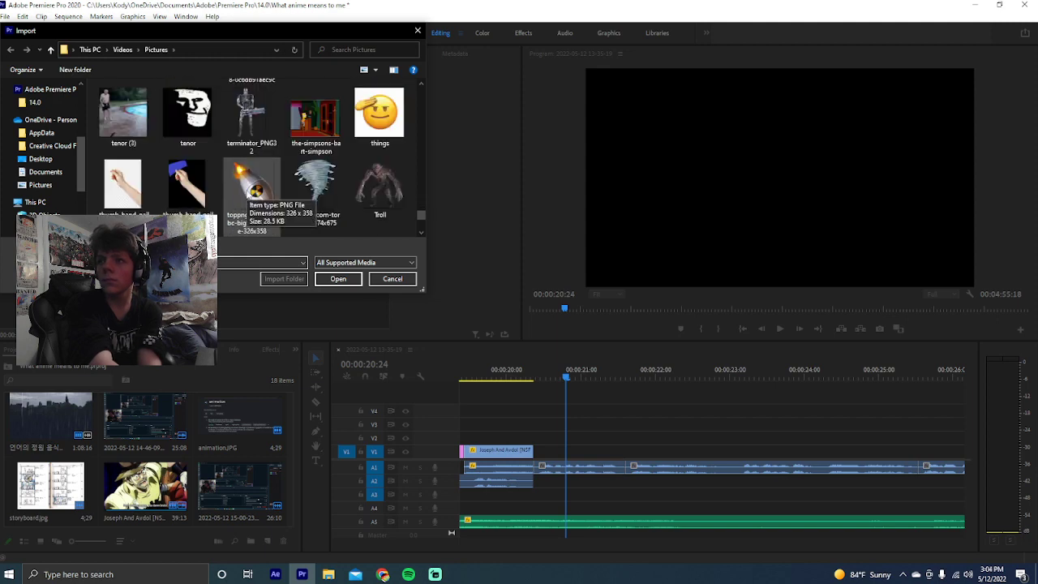
scroll(249, 194, down, 1)
scroll(251, 195, down, 2)
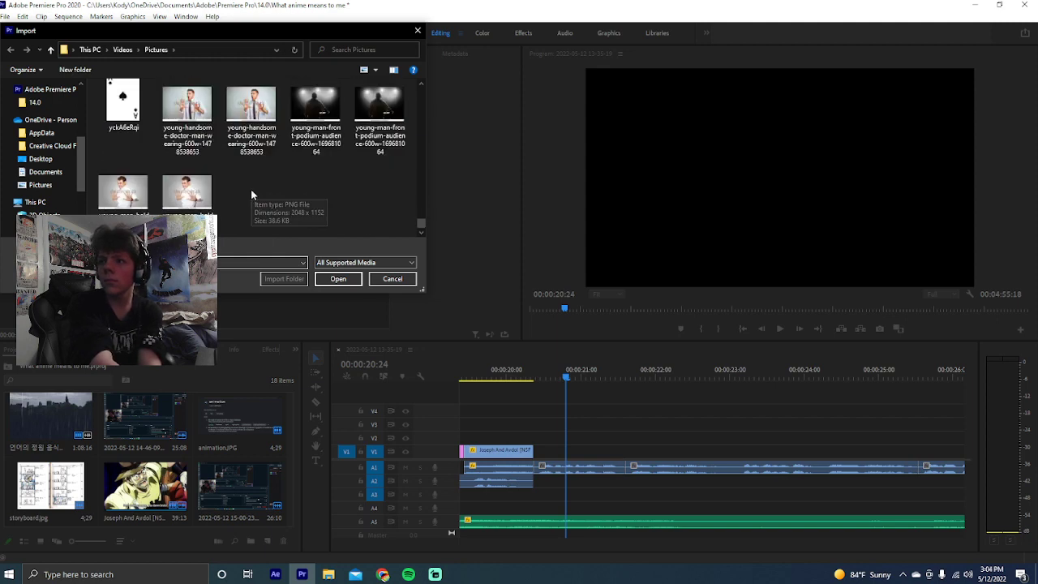
click(393, 278)
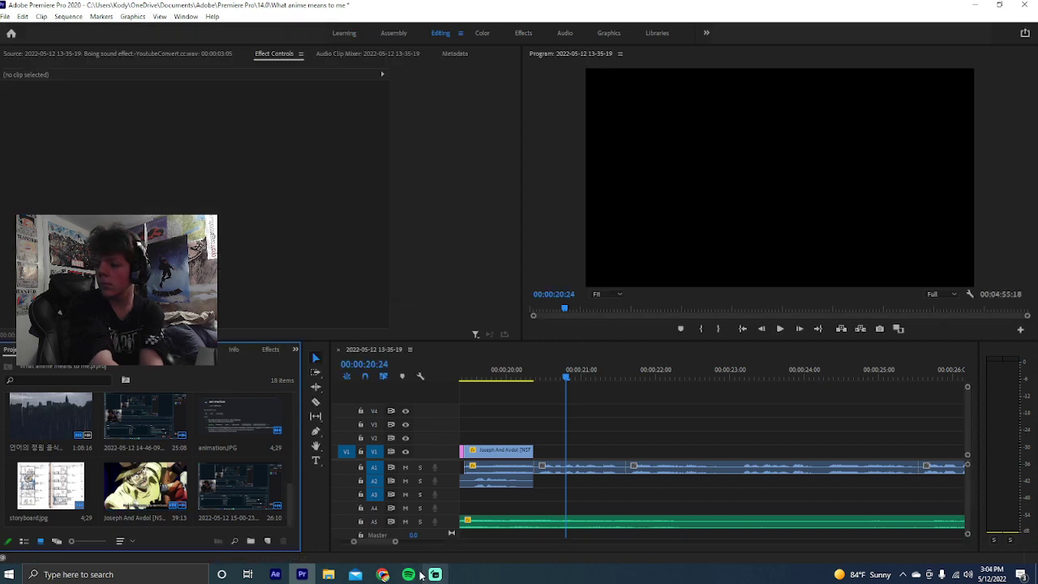
Switch to Streamlabs Desktop and read the stream chat
click(434, 574)
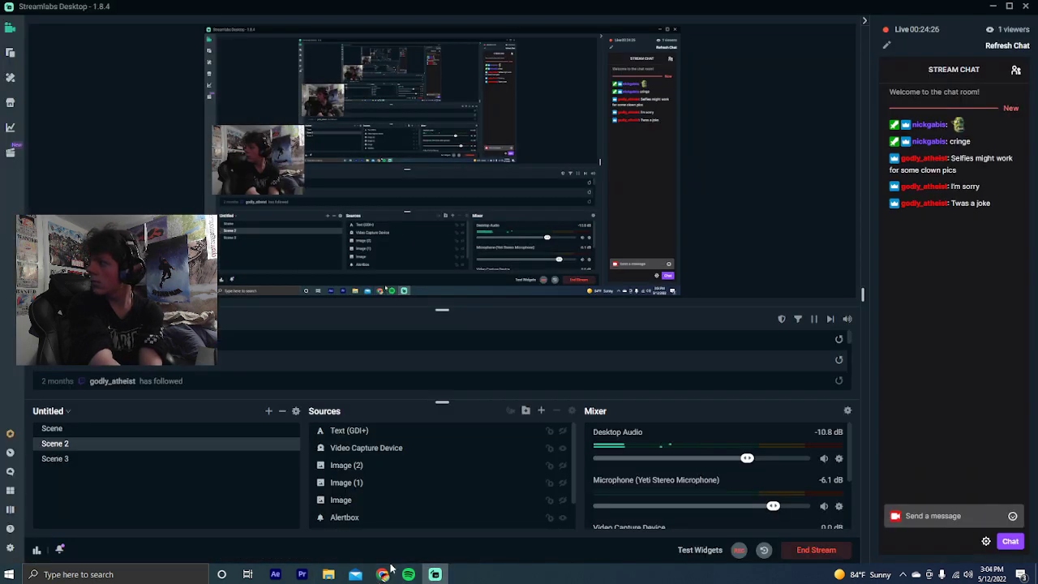
mouse_move(390, 567)
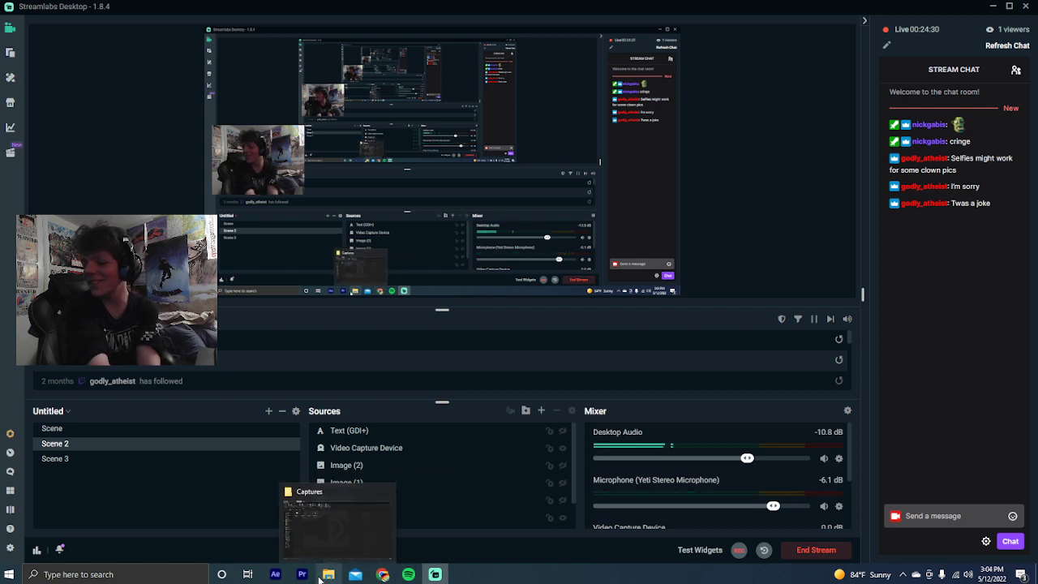
click(302, 574)
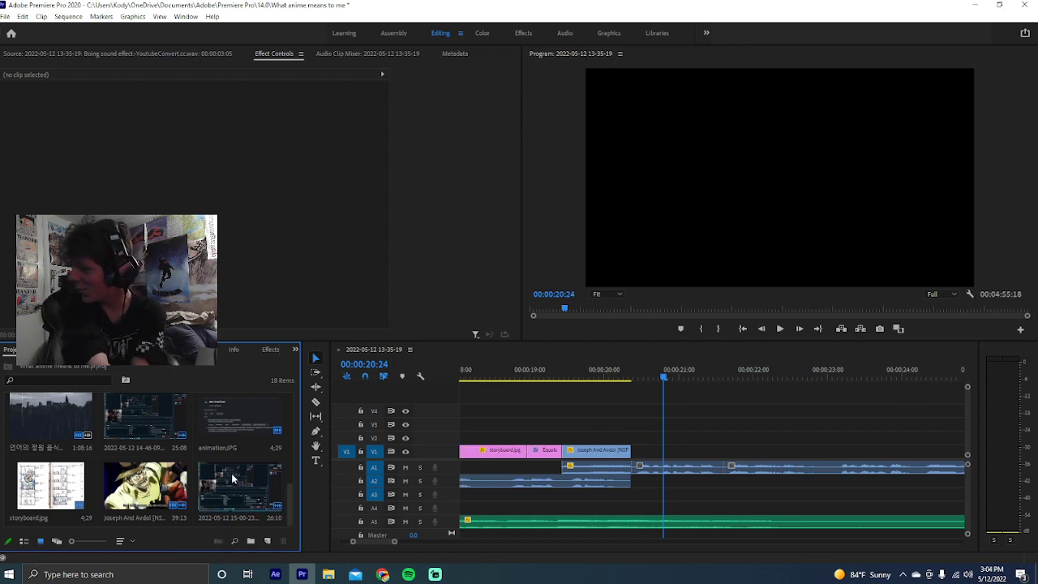
double_click(204, 457)
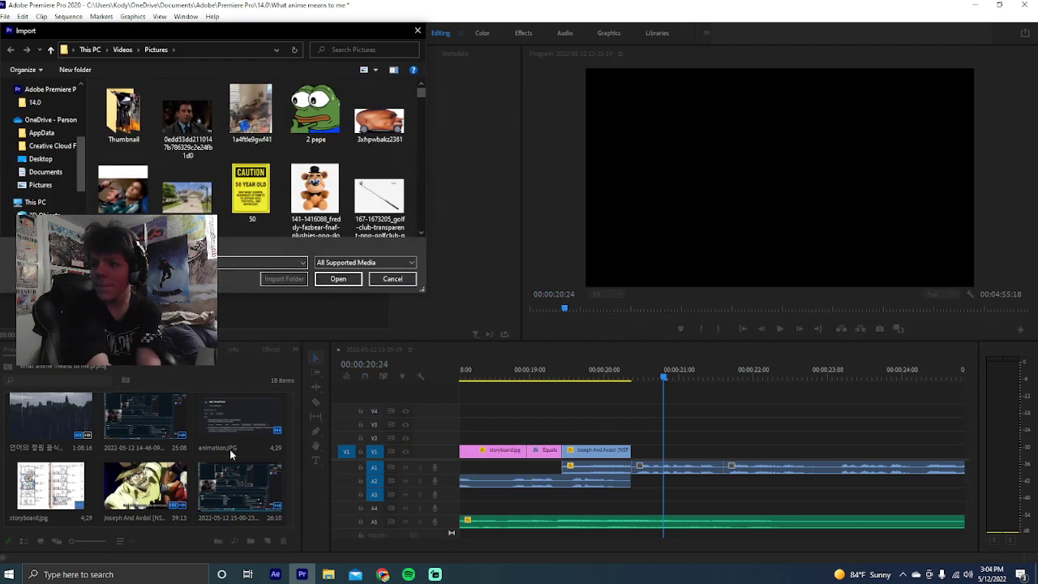
click(393, 278)
Switch to Chrome and run a Google image search for "stock photo clown confused"
click(382, 573)
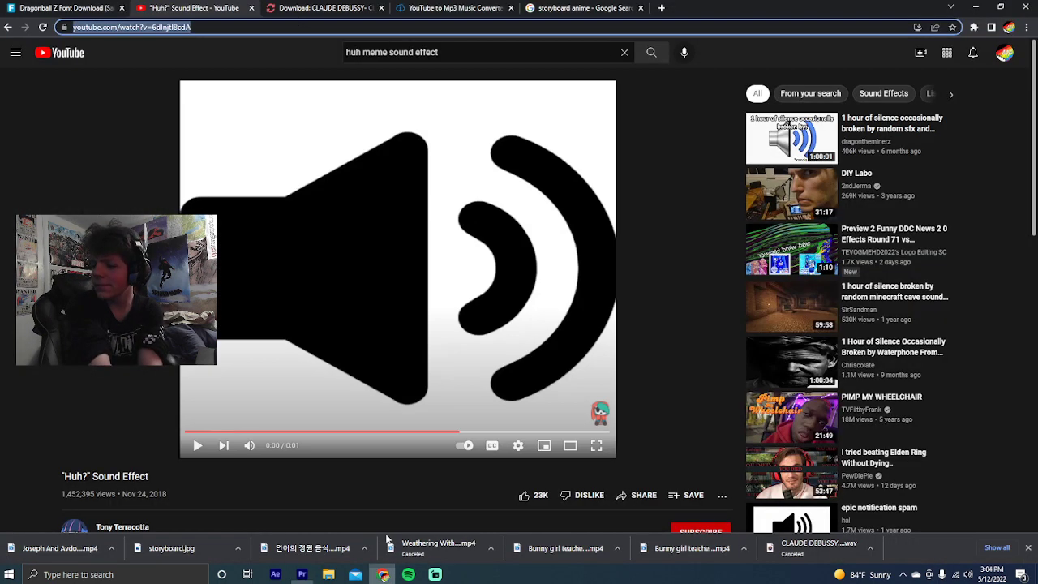
click(585, 7)
click(162, 60)
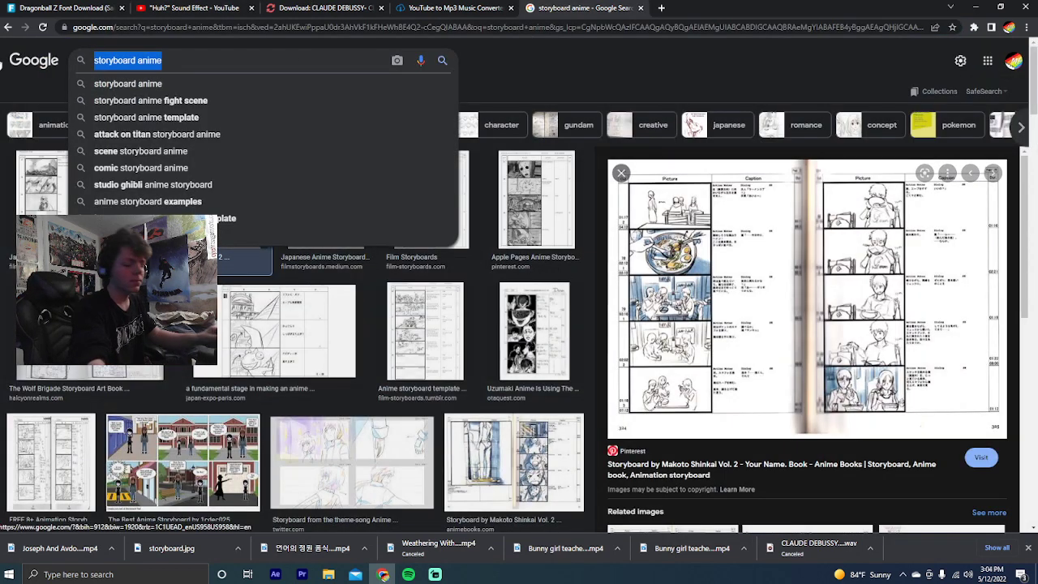
key(ctrl+a)
key(BackSpace)
text(clown)
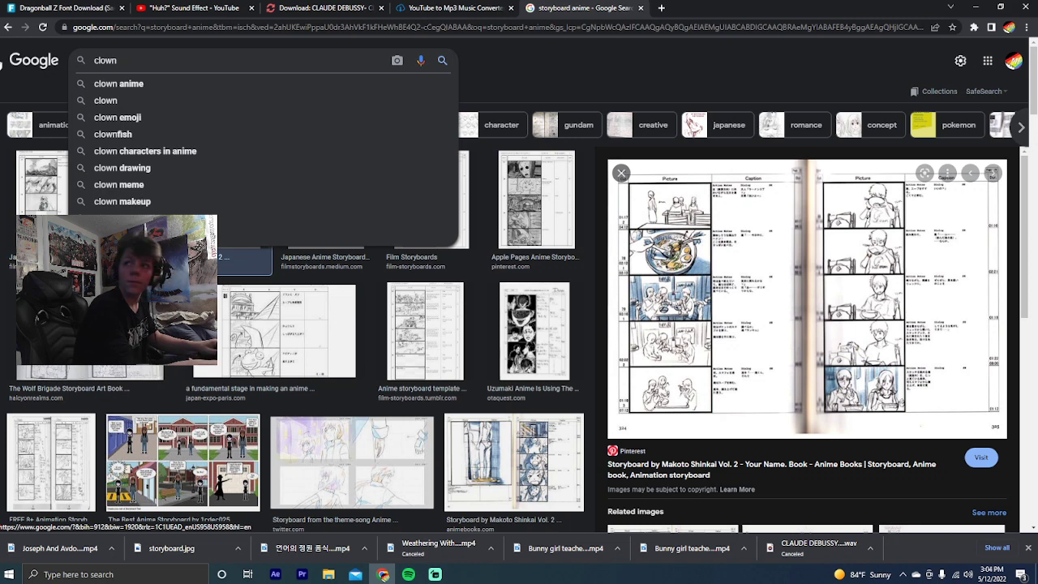
key(ctrl+a)
text(stock)
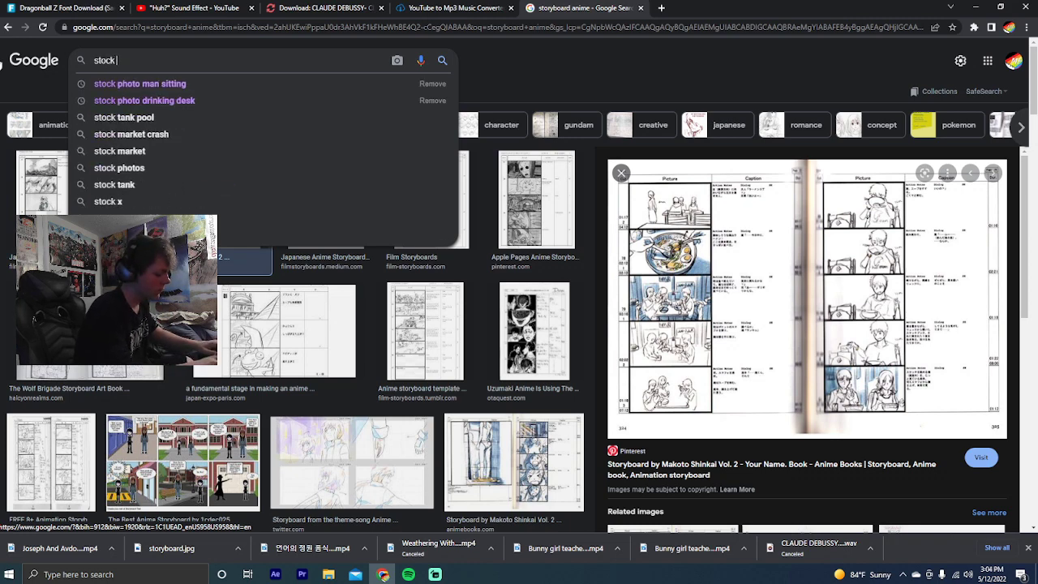
text( phtot)
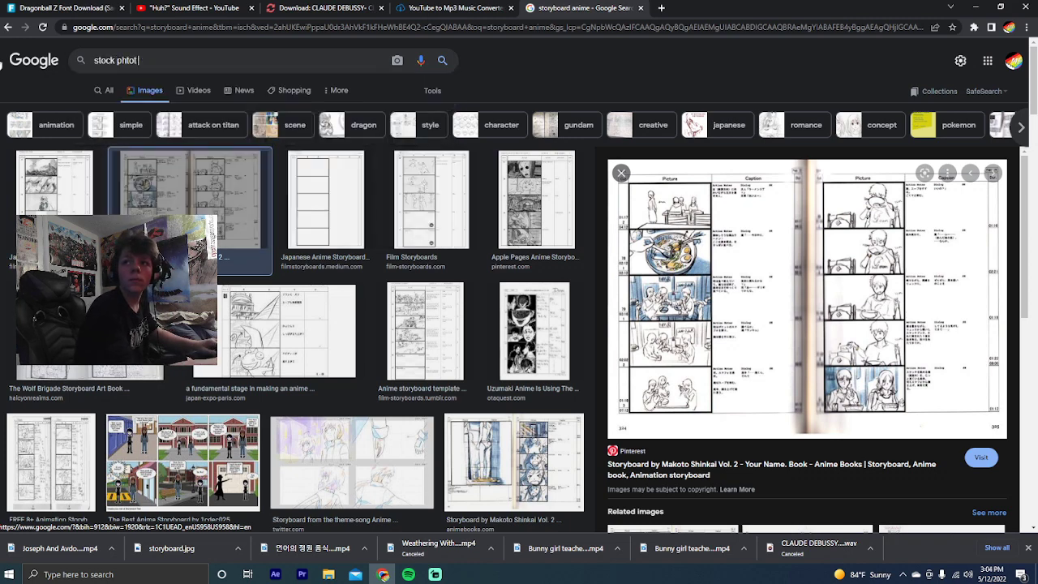
key(BackSpace)
key(BackSpace)
key(BackSpace)
text(oto )
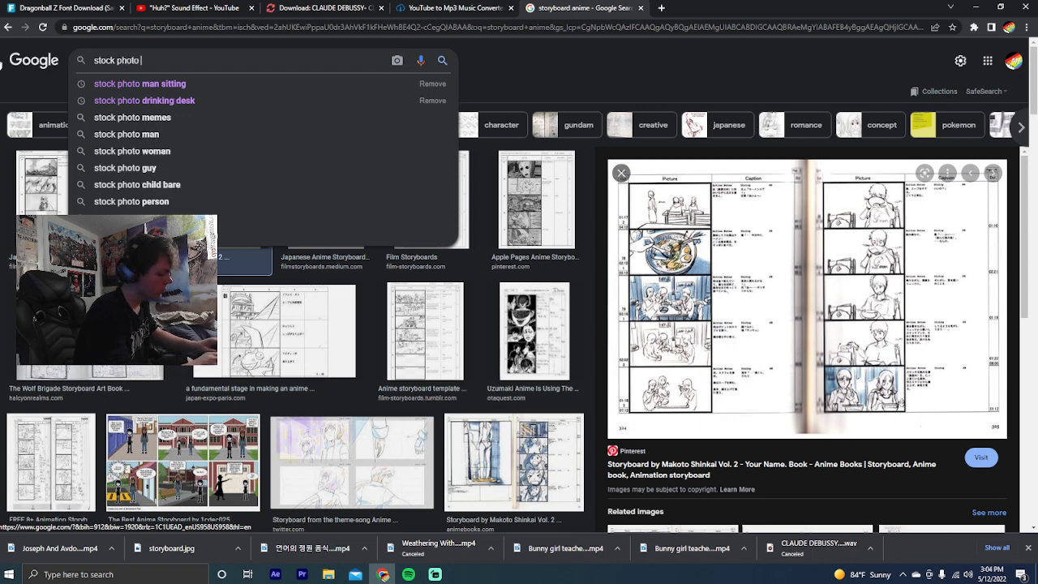
text(clown confus)
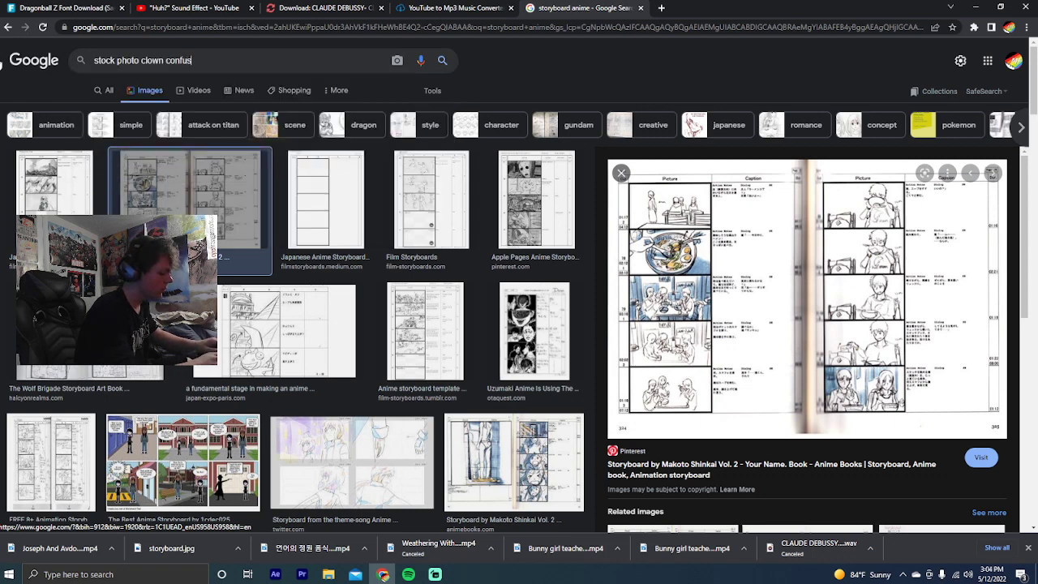
text(ed)
key(Return)
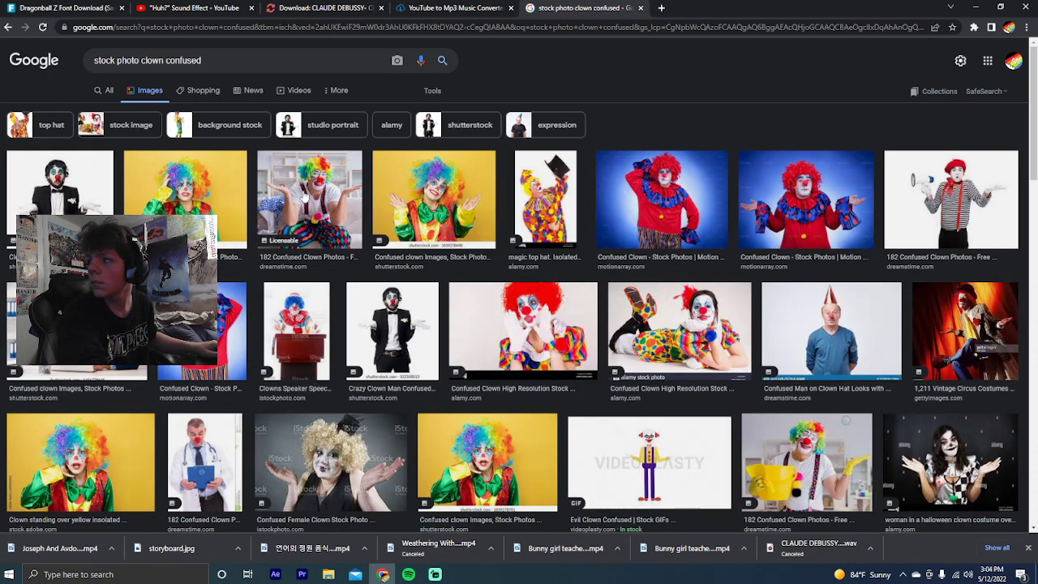
Save the two red-haired clown photos on blue backgrounds to the Pictures folder as download (72) and download (73)
right_click(663, 205)
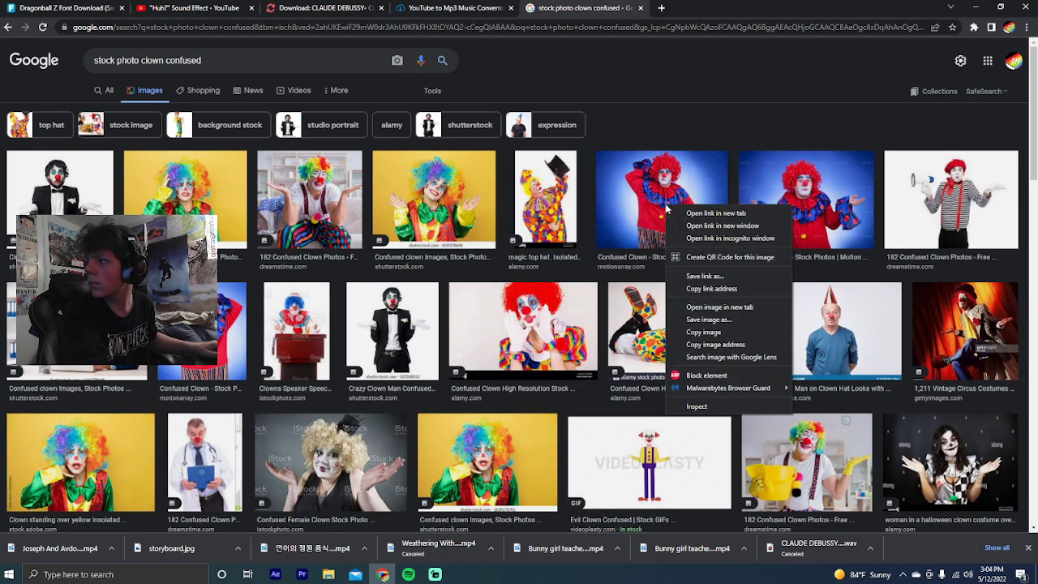
click(702, 317)
click(334, 245)
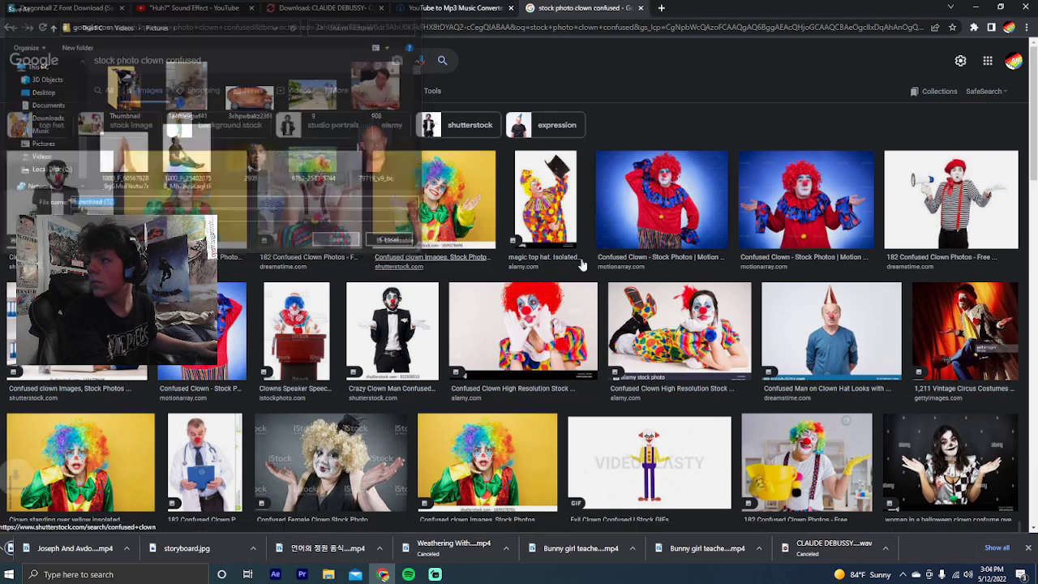
right_click(806, 216)
click(843, 329)
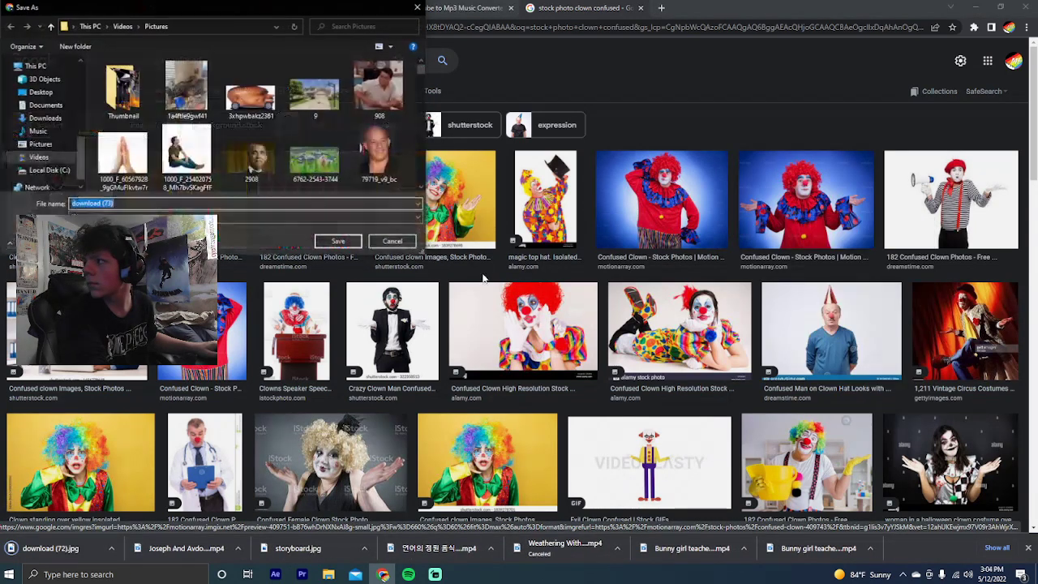
click(337, 243)
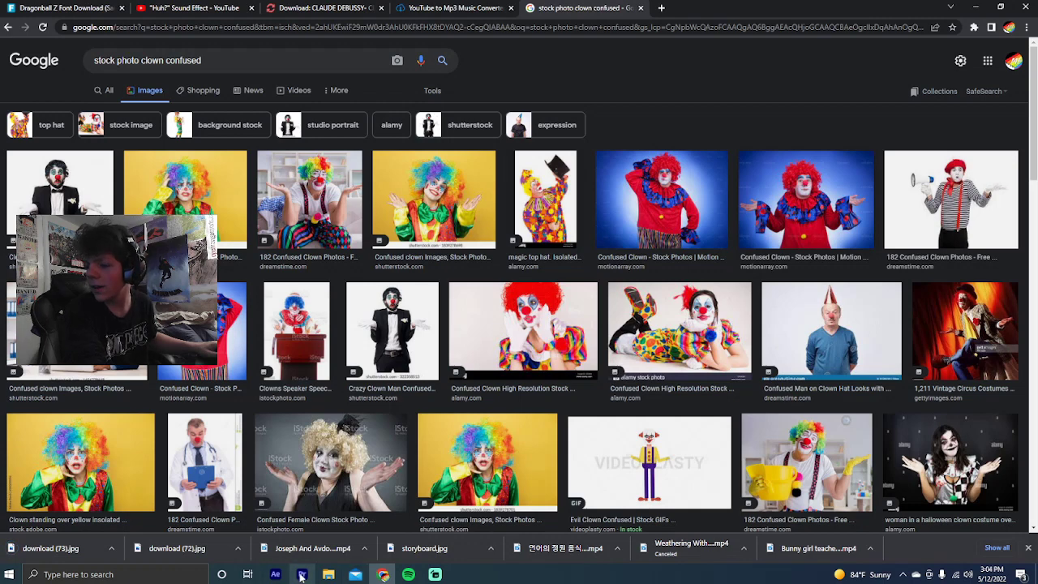
Switch to Premiere Pro and import download (72).jpg from the Pictures folder into the project
click(302, 574)
double_click(198, 449)
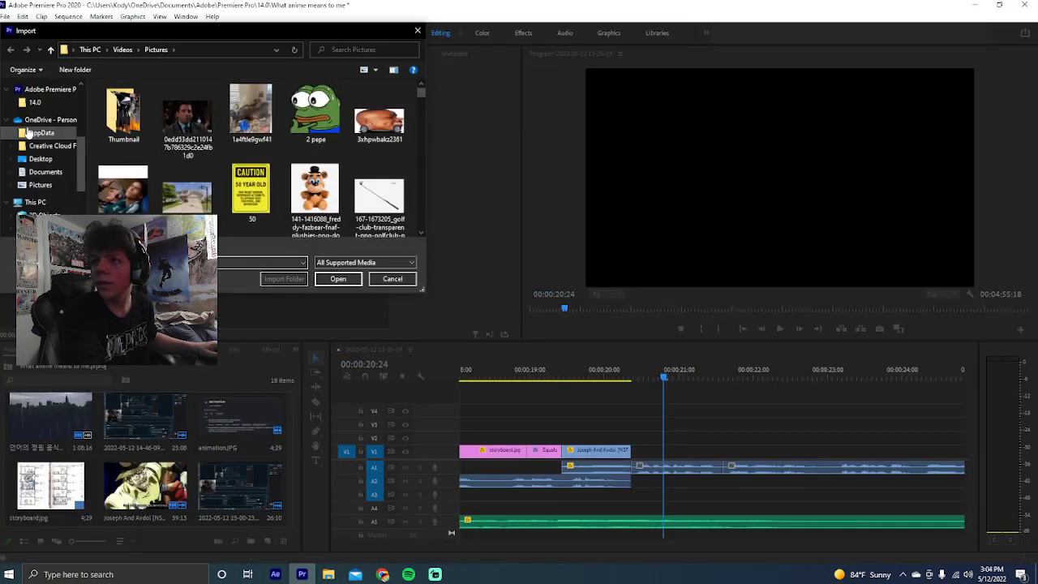
scroll(251, 193, down, 15)
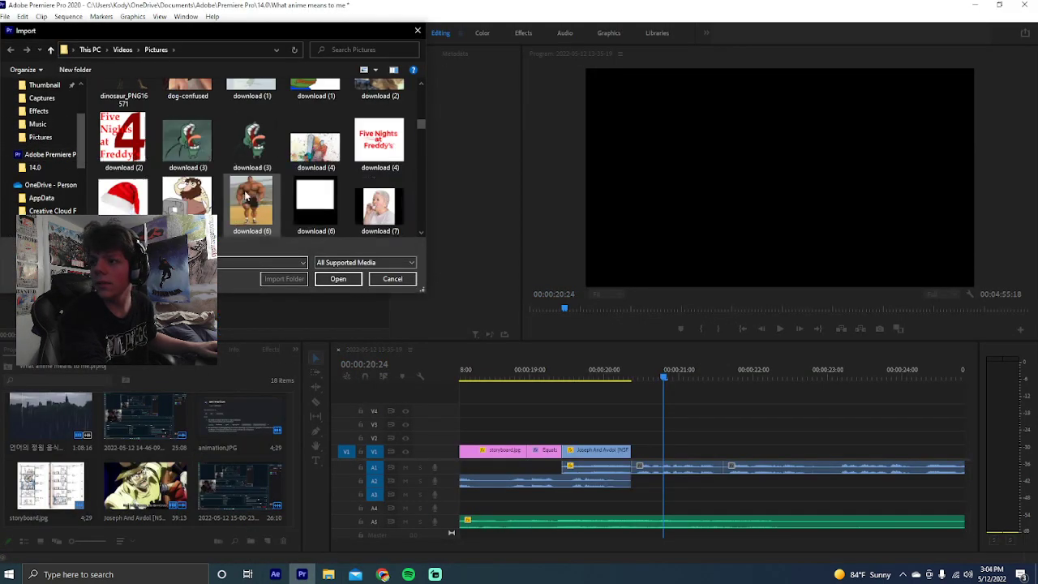
scroll(259, 192, down, 5)
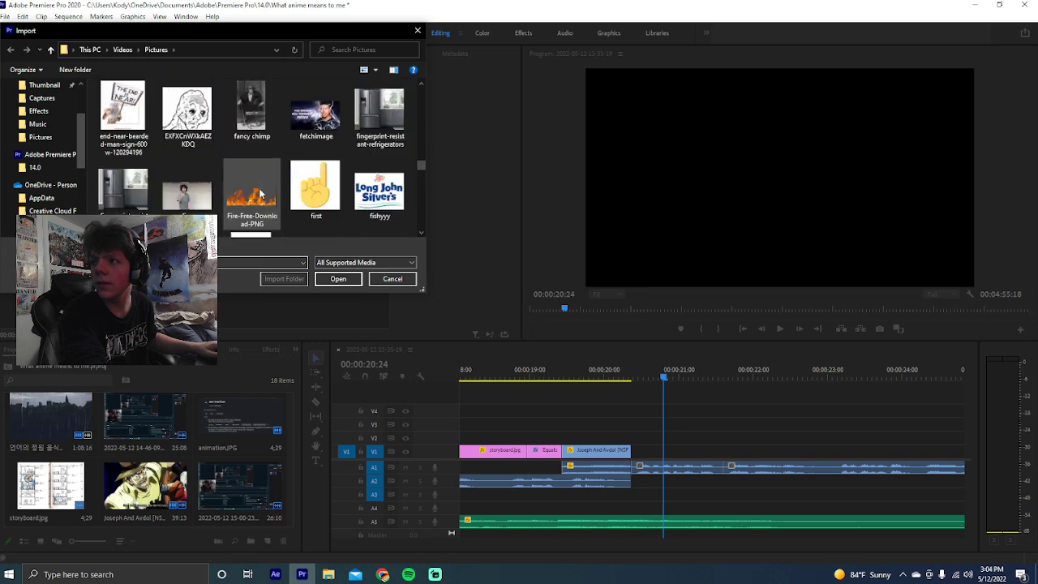
scroll(266, 192, up, 3)
scroll(267, 192, down, 3)
double_click(363, 159)
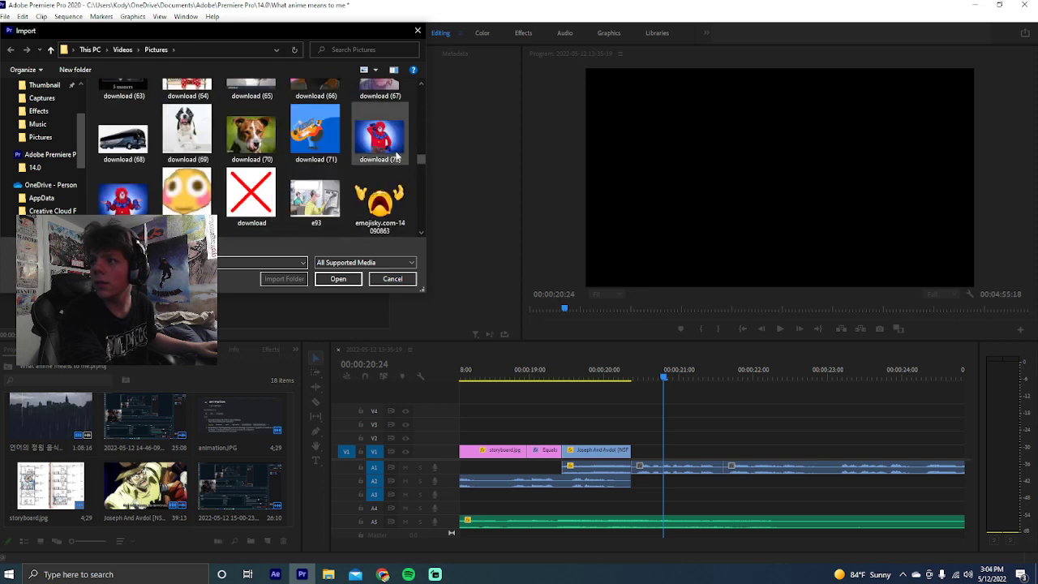
scroll(287, 457, up, 2)
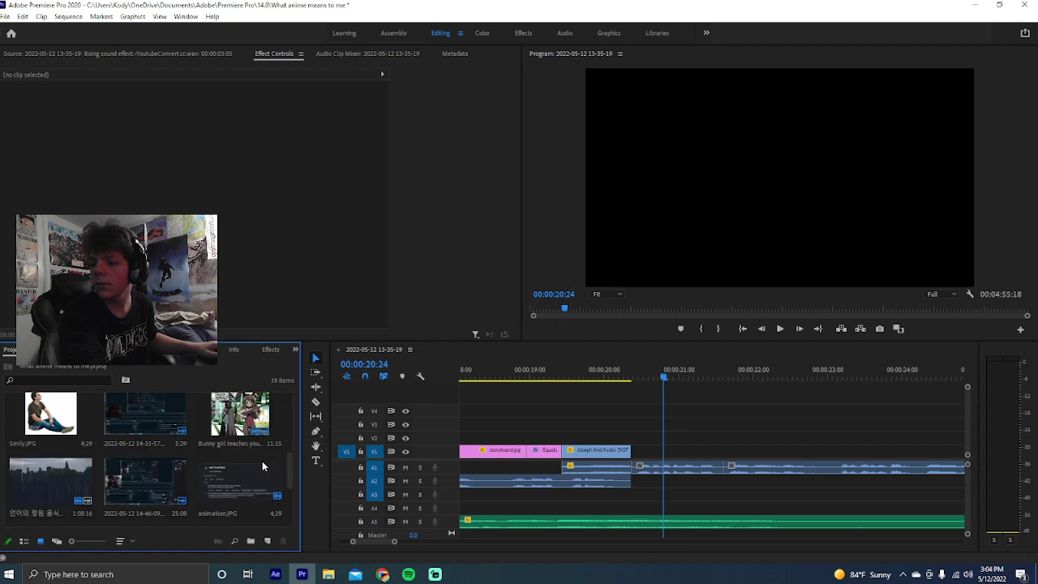
Import the second clown image, download (73).jpg, from the Pictures folder
double_click(274, 460)
scroll(259, 162, up, 10)
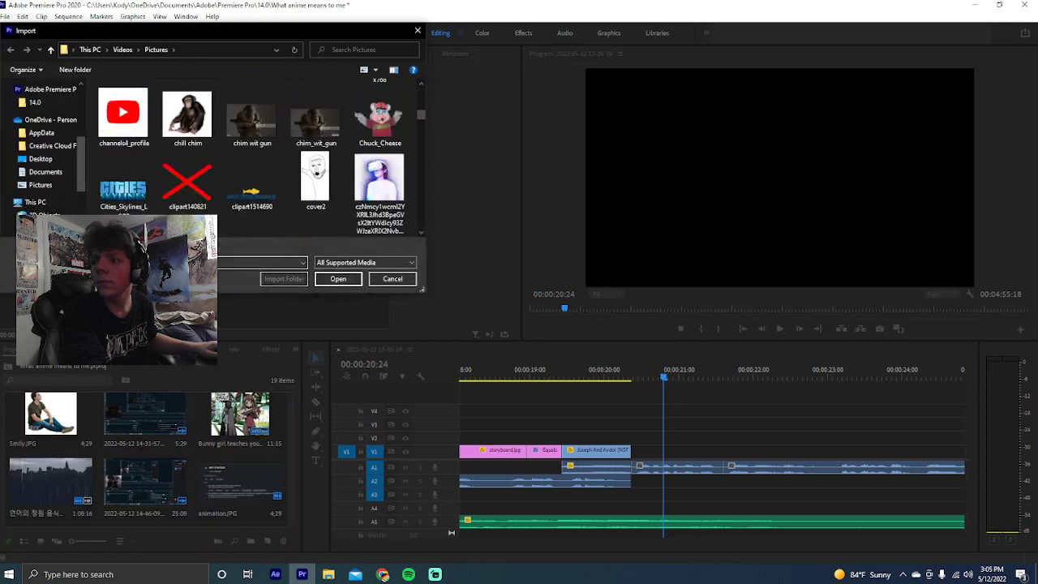
scroll(186, 195, down, 10)
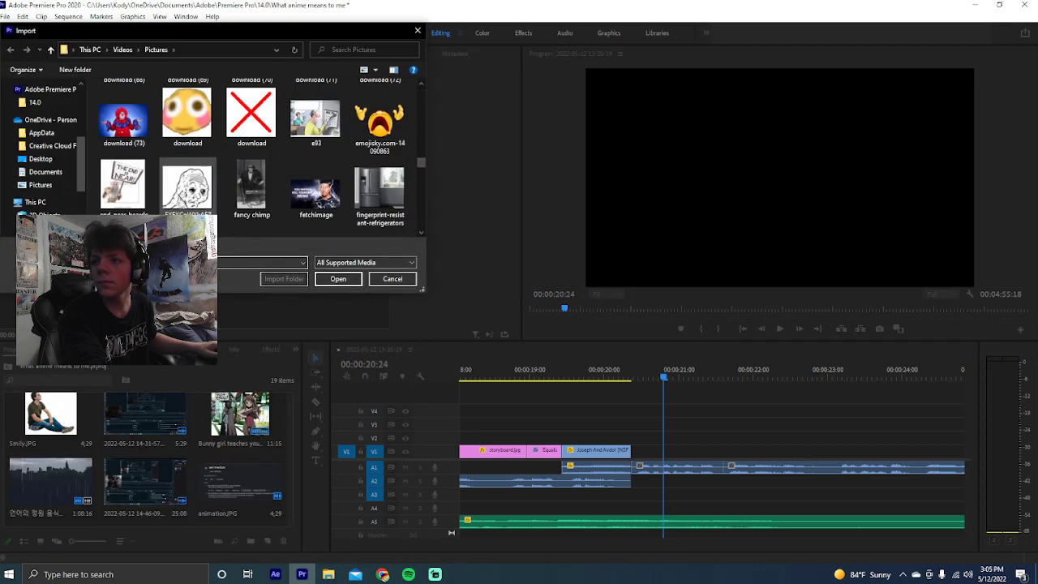
double_click(120, 116)
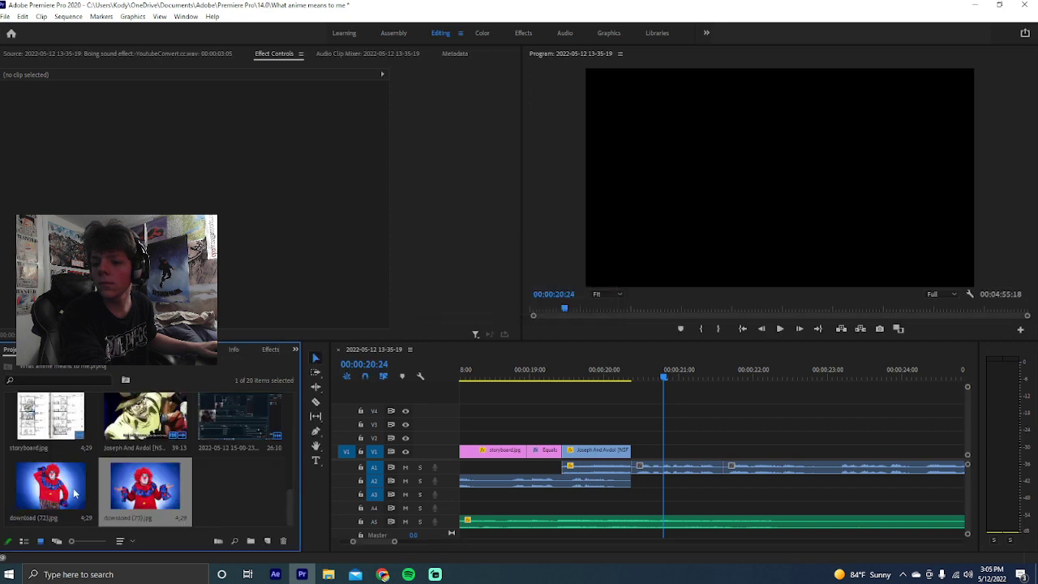
Place download (72).jpg on V1 directly after the Joseph And Avdol clip and play that section
drag(50, 486, 663, 423)
key(space)
click(634, 373)
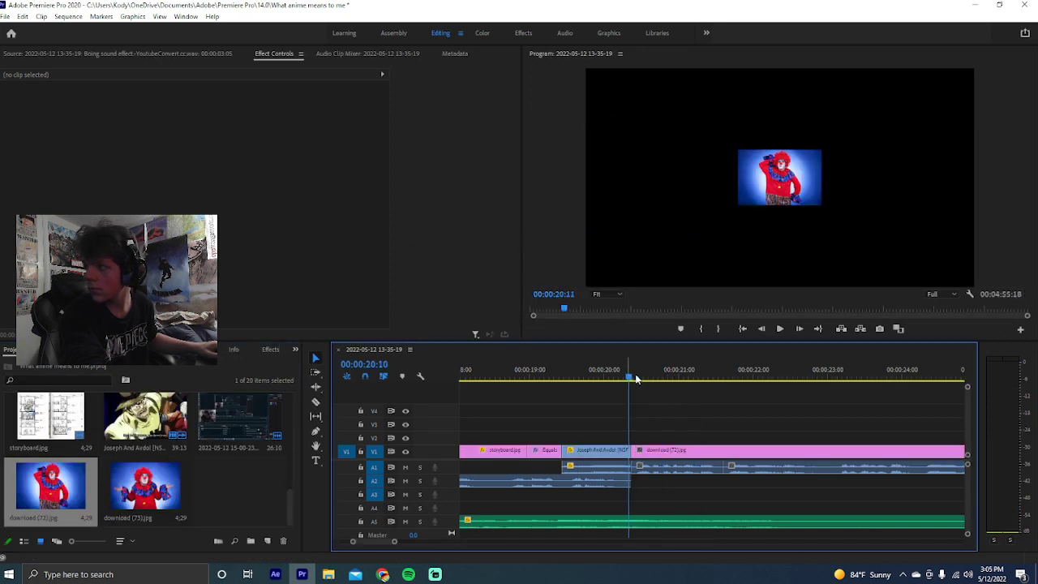
key(space)
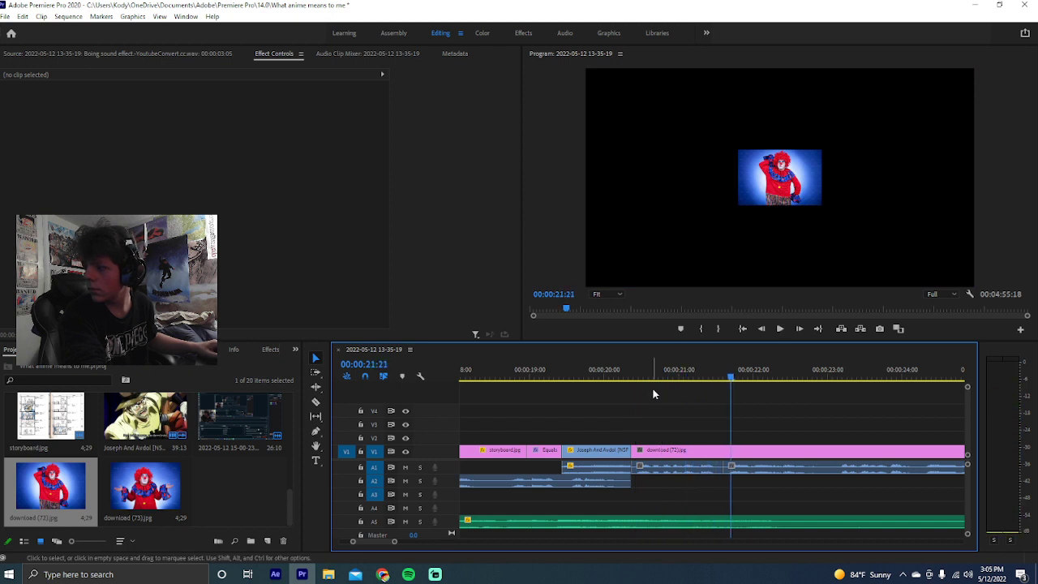
Split the download (72).jpg clip at the A1 audio cut near 00:00:21:18 and delete the remainder
key(c)
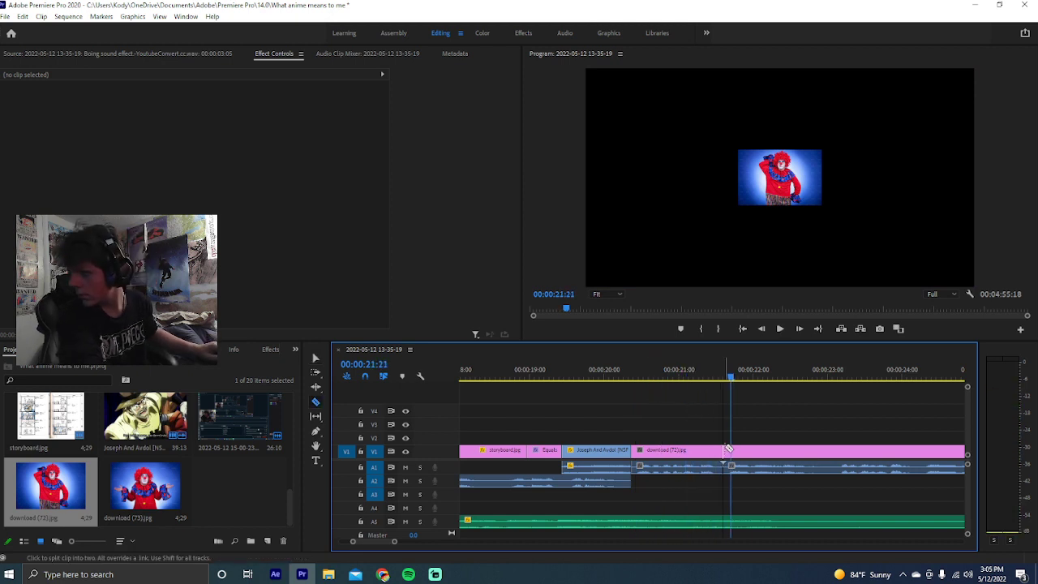
key(v)
click(735, 450)
key(Delete)
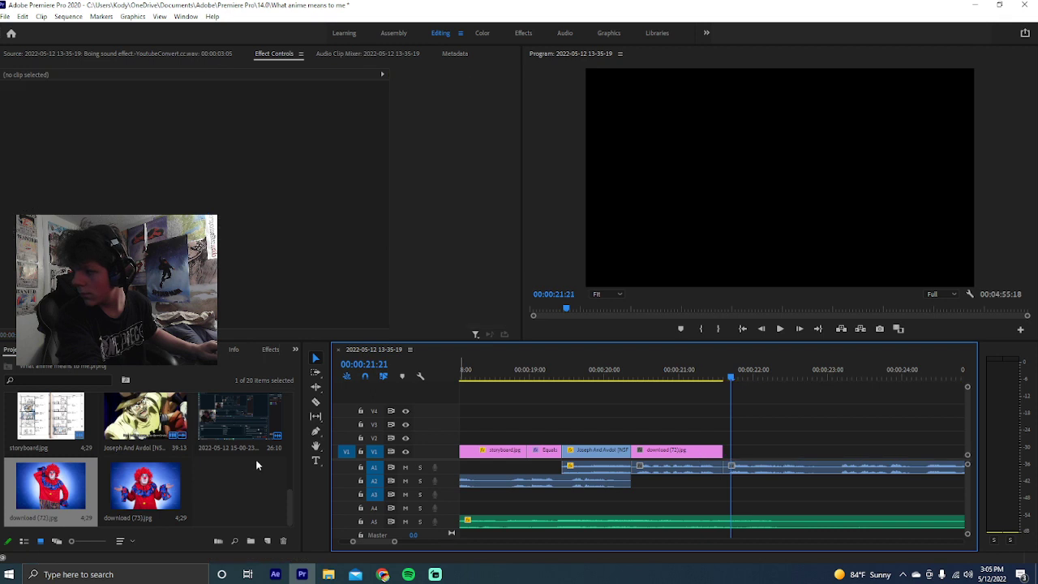
Place download (73).jpg on V1 directly after the trimmed download (72).jpg clip
key(ctrl+z)
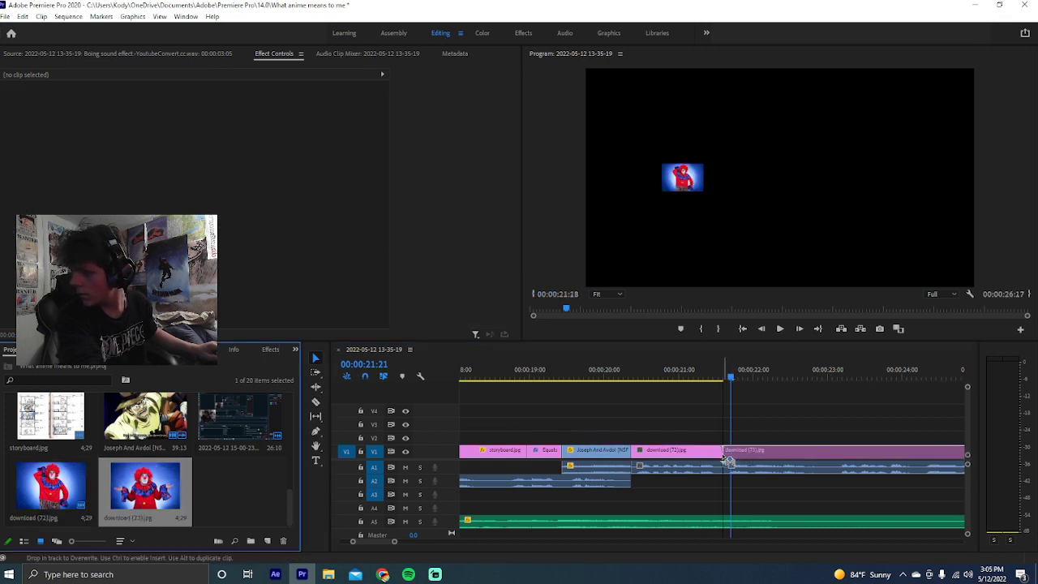
click(705, 458)
Scale up the download (72).jpg clip until the clown picture fills the whole frame
click(705, 452)
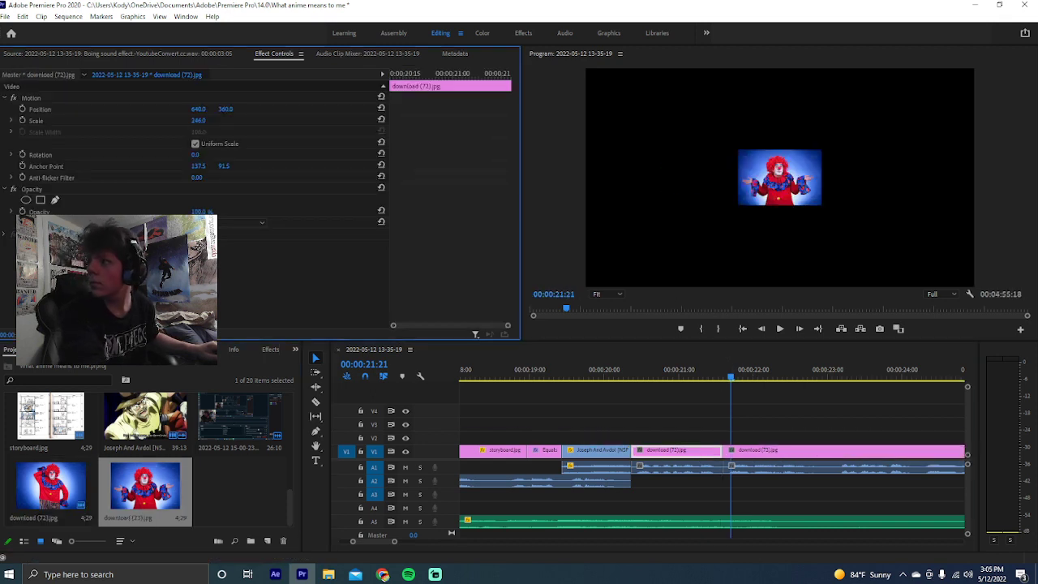
click(663, 375)
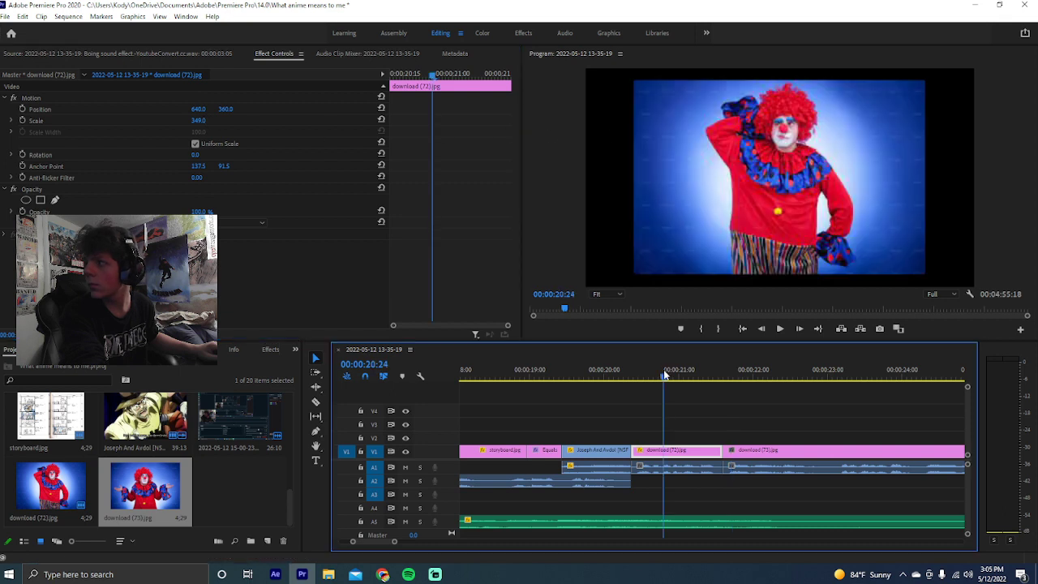
mouse_move(197, 121)
mouse_down()
mouse_move(263, 119)
mouse_move(201, 108)
mouse_up()
click(520, 404)
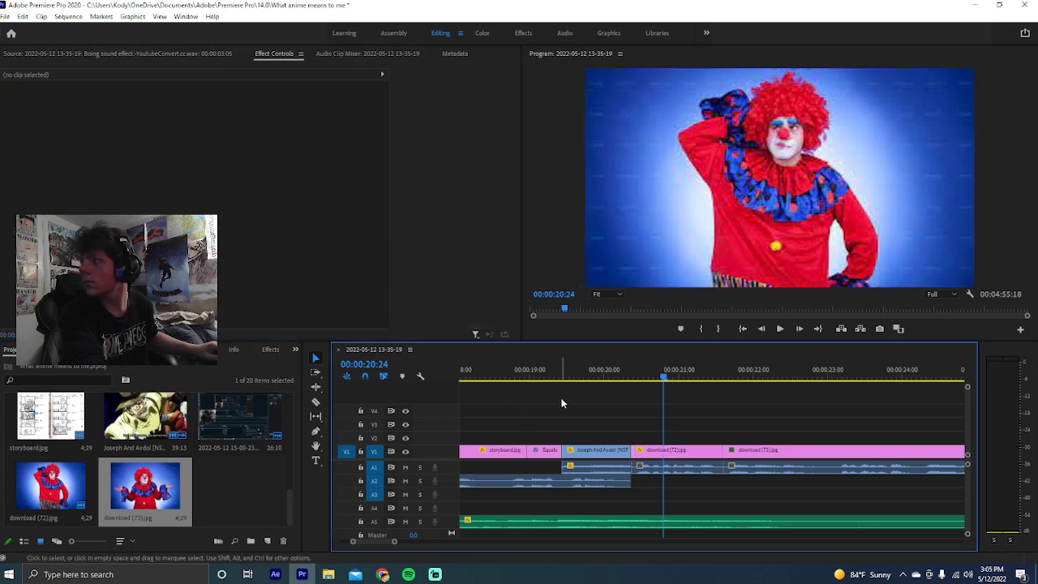
Play through the clown clips, split download (73).jpg at 00:00:22:28 and delete the part after the cut
key(space)
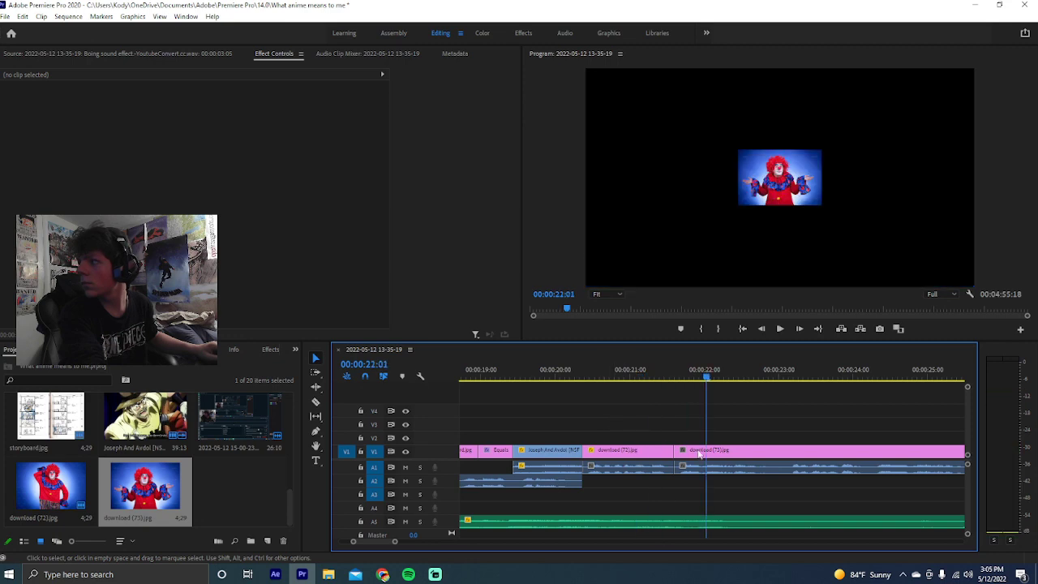
key(space)
key(shift+Right)
key(shift+Right)
key(c)
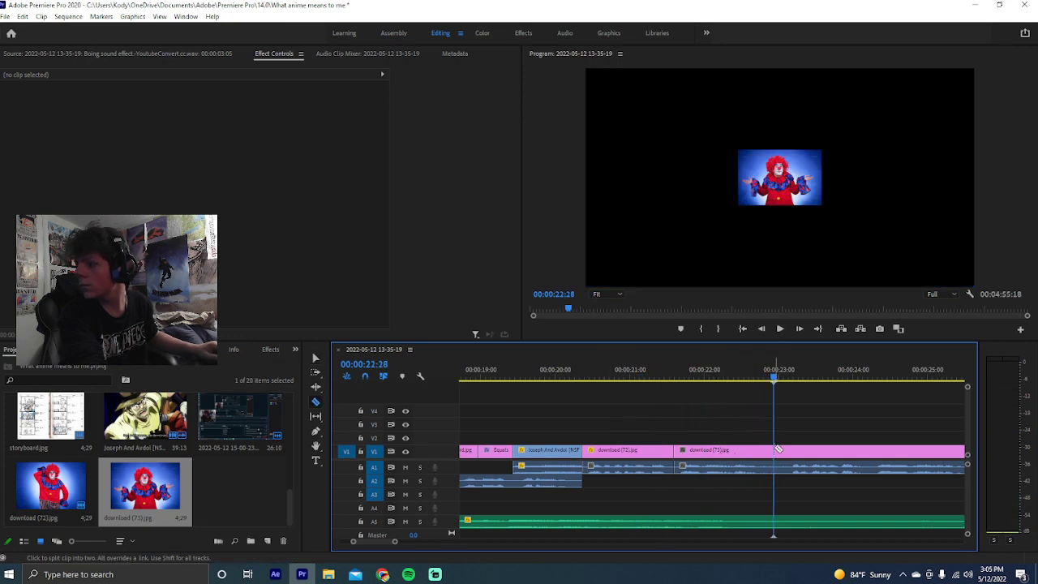
click(793, 448)
key(v)
click(793, 448)
key(Delete)
Set the scale of the download (73).jpg clip to 491 so it fills the frame
key(Up)
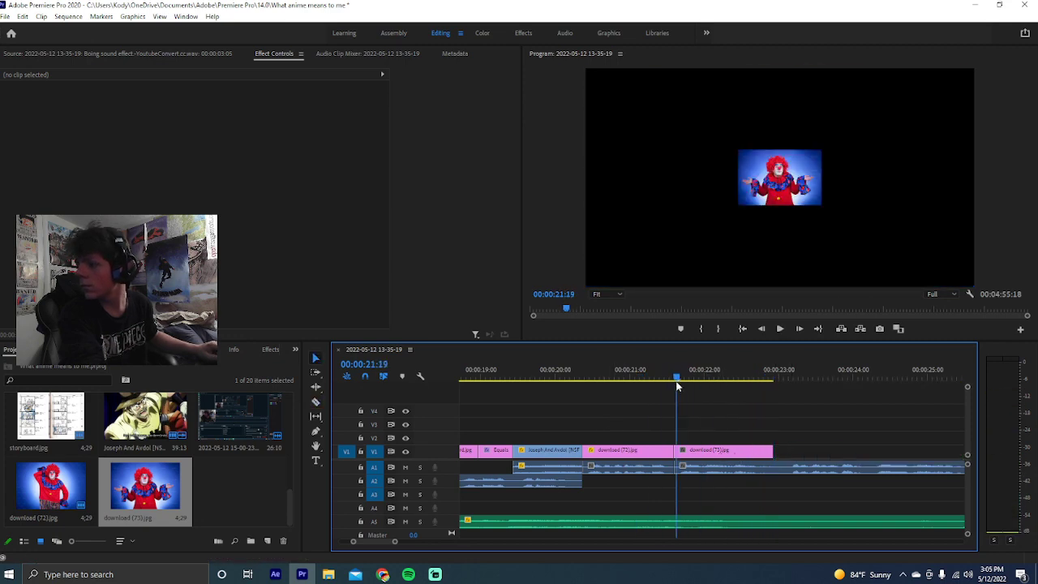
click(699, 450)
key(shift+Right)
key(shift+Right)
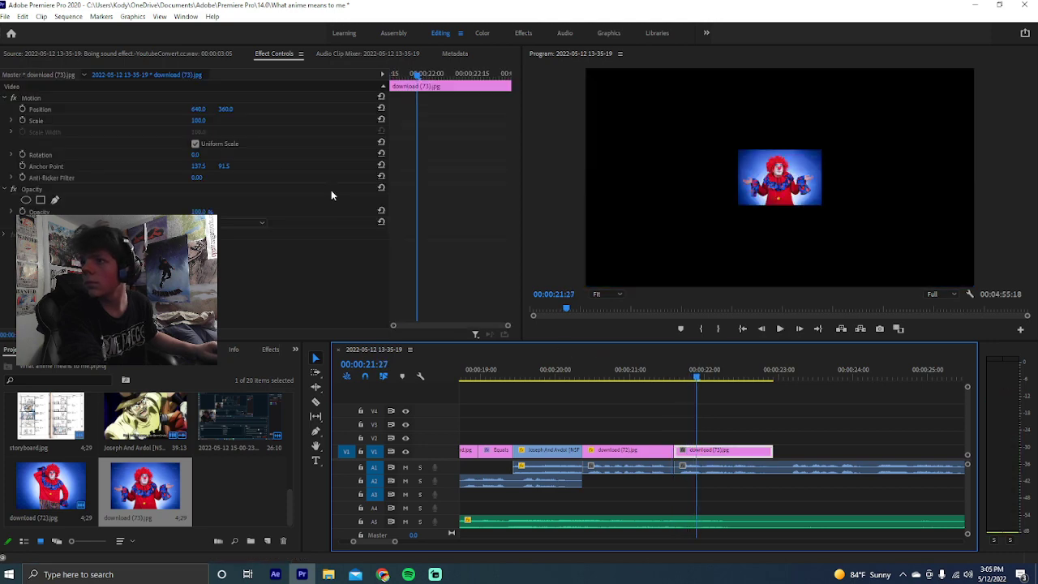
click(197, 123)
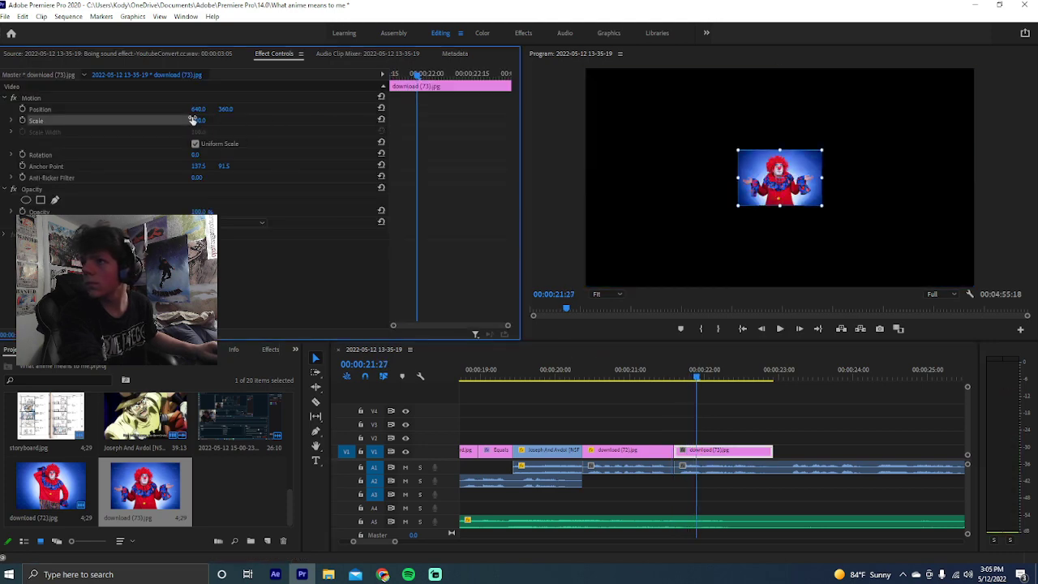
text(551)
key(Return)
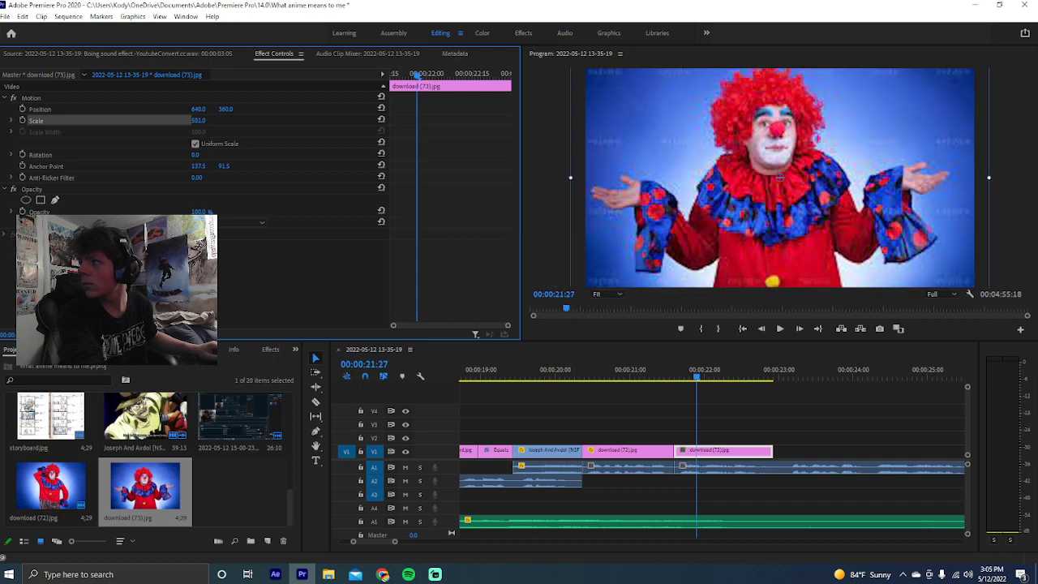
text(491)
key(Return)
click(583, 394)
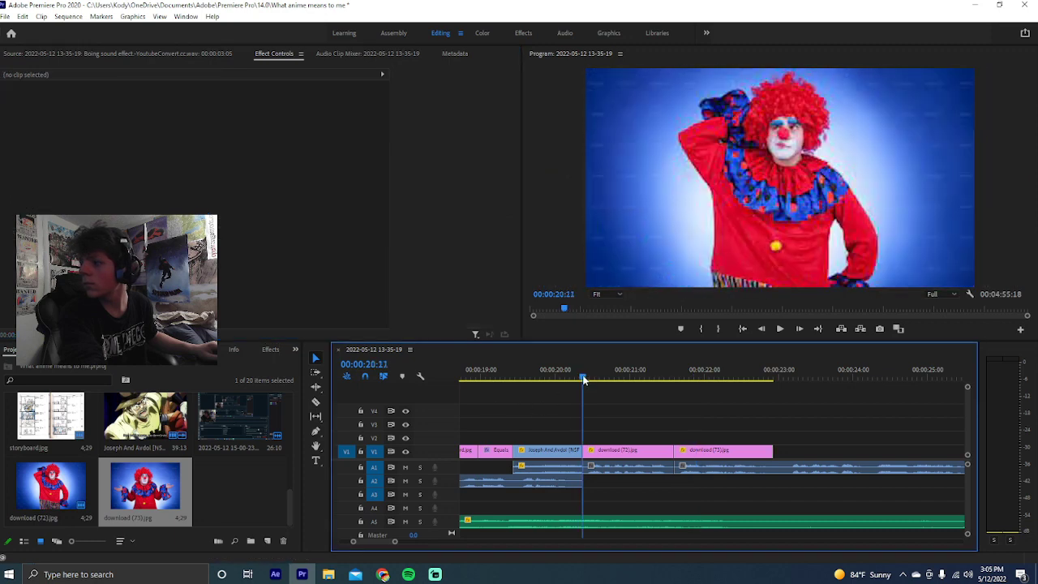
Play back the two clown clips and open the Downloads folder for importing media
key(space)
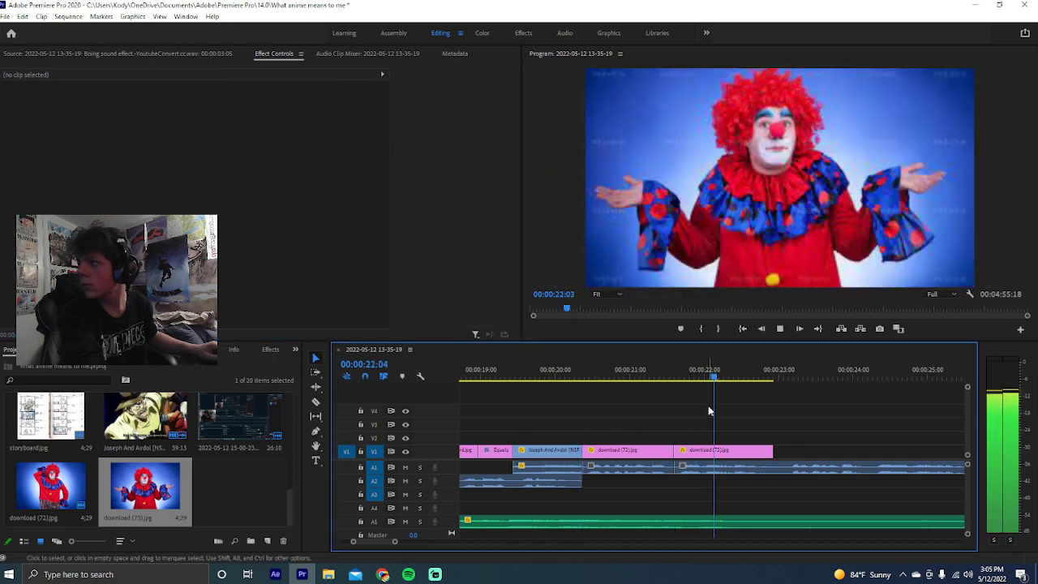
key(space)
double_click(253, 500)
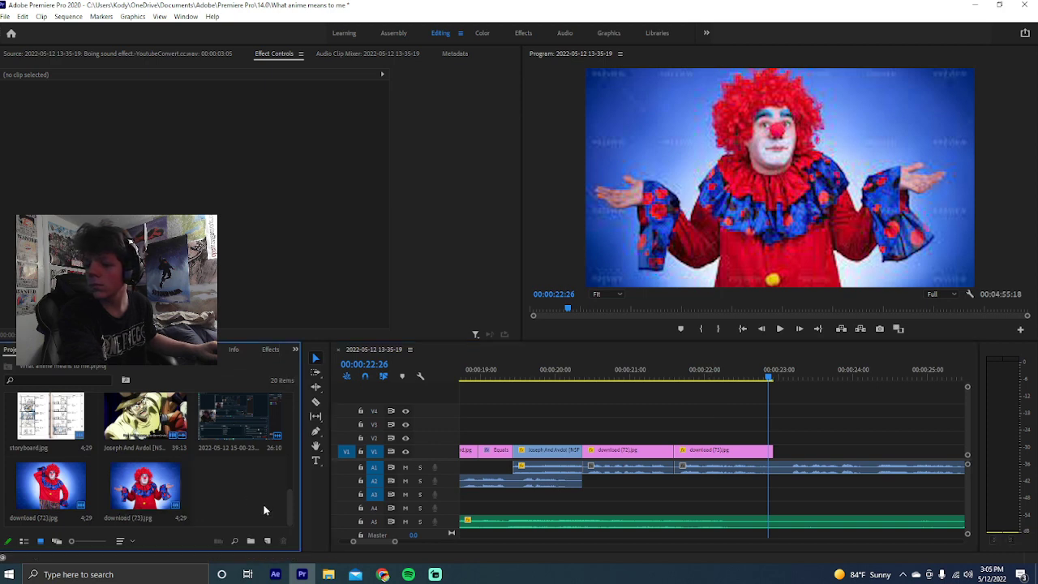
scroll(65, 123, up, 5)
click(44, 119)
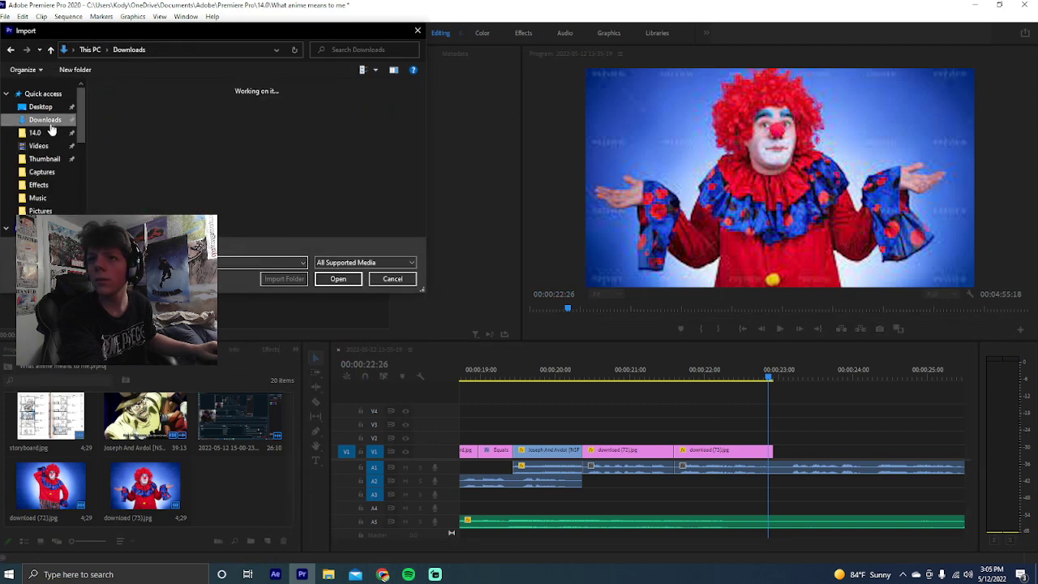
Switch to Chrome and copy the address of the "Huh?" Sound Effect YouTube video
click(383, 574)
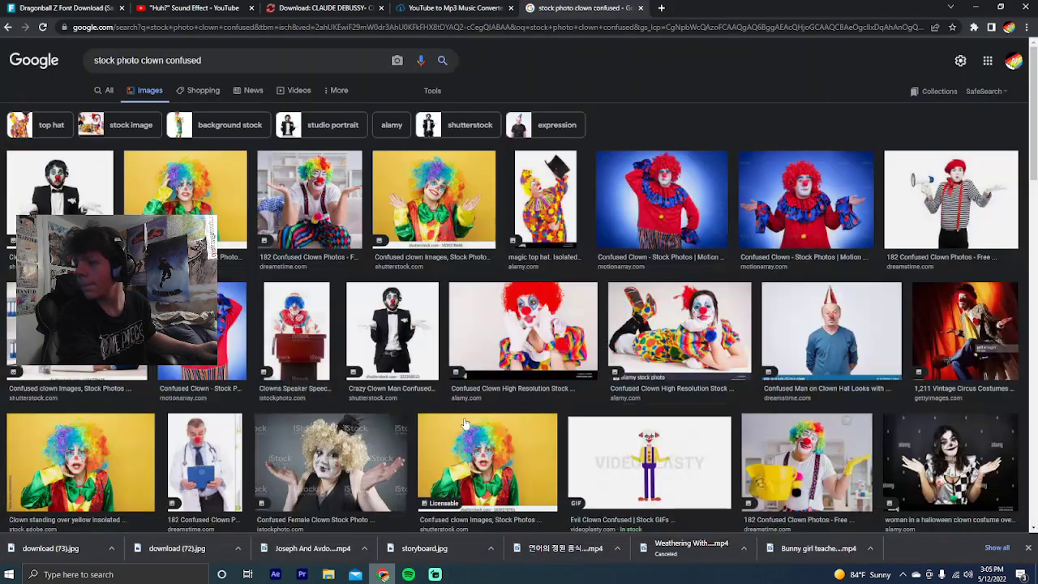
click(307, 7)
click(432, 7)
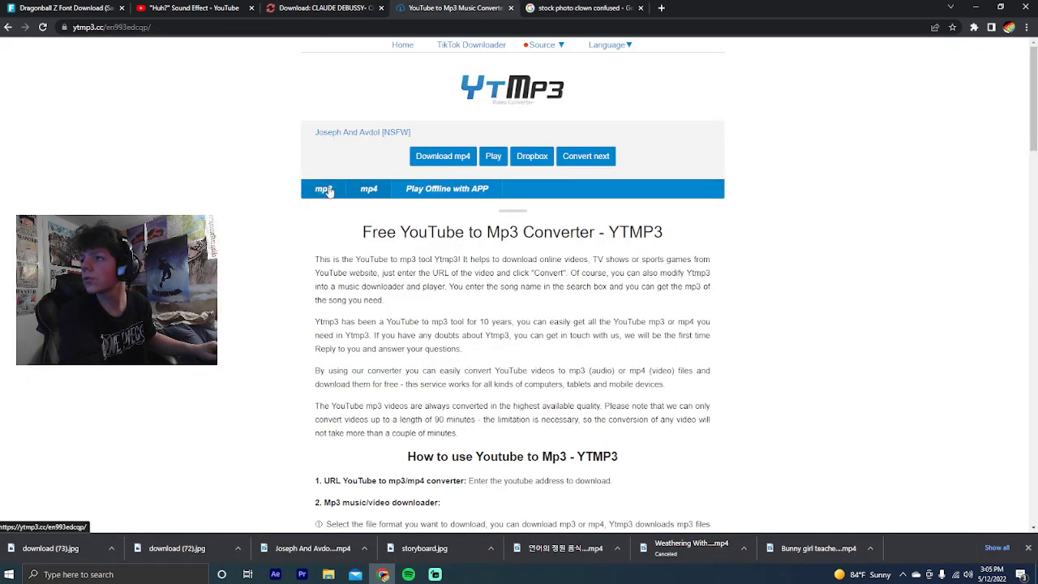
click(195, 7)
click(323, 8)
click(203, 7)
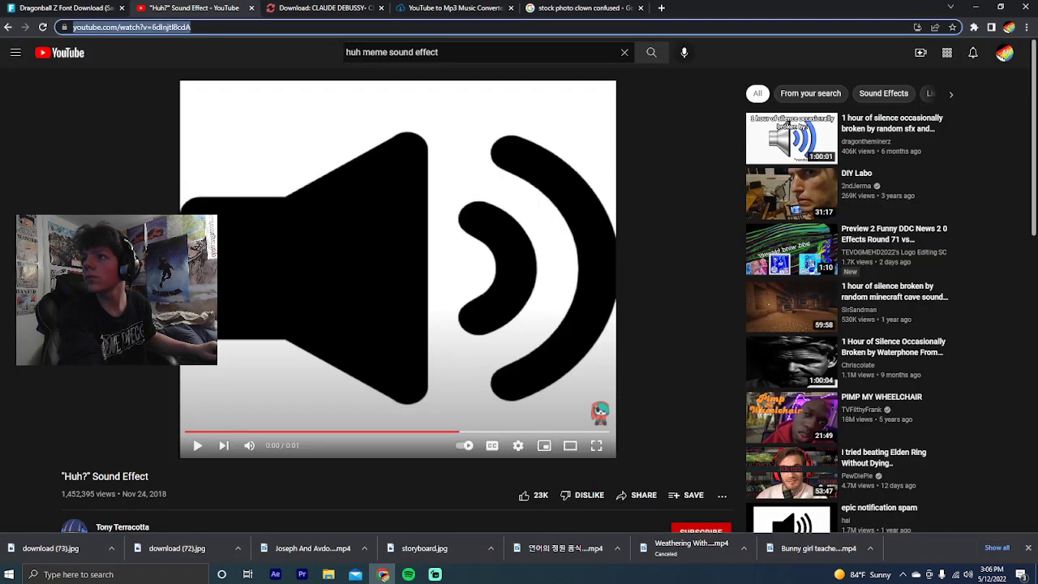
right_click(164, 30)
click(207, 95)
Start another conversion in YTConverter, close the blocked pop-up pages and open the YouTube To WAV converter
click(329, 9)
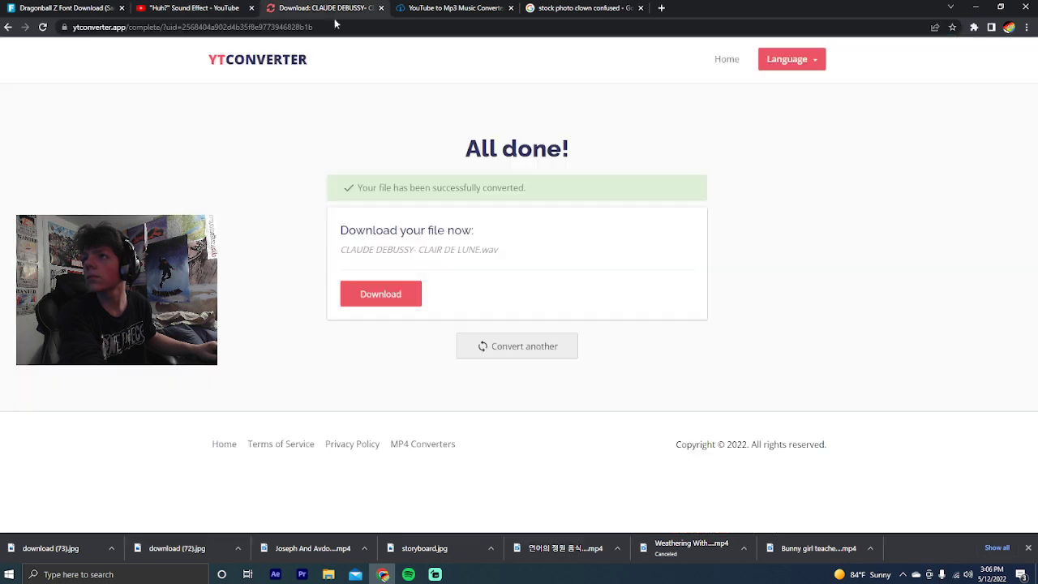
click(542, 346)
click(434, 574)
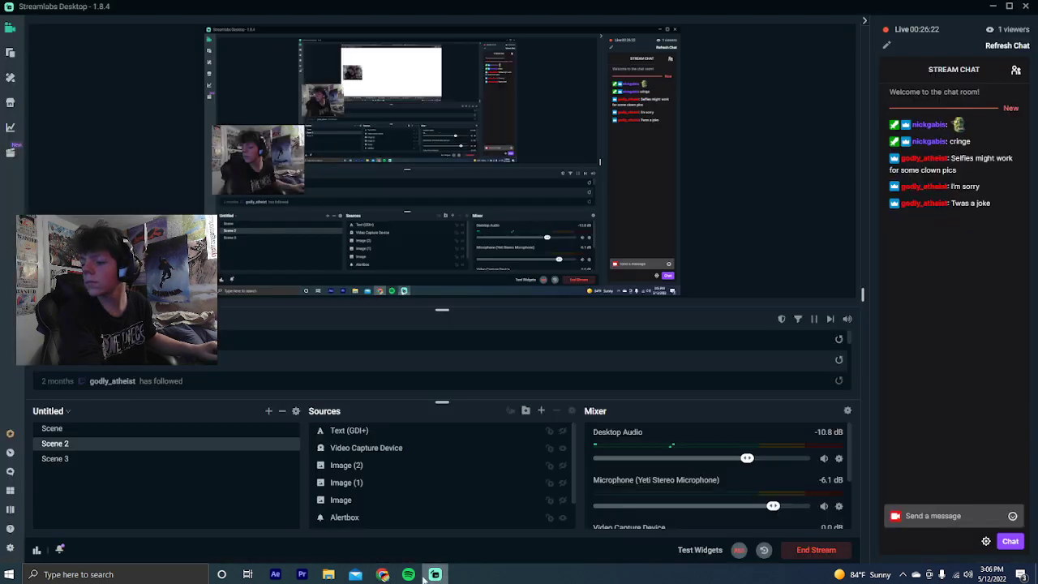
click(382, 574)
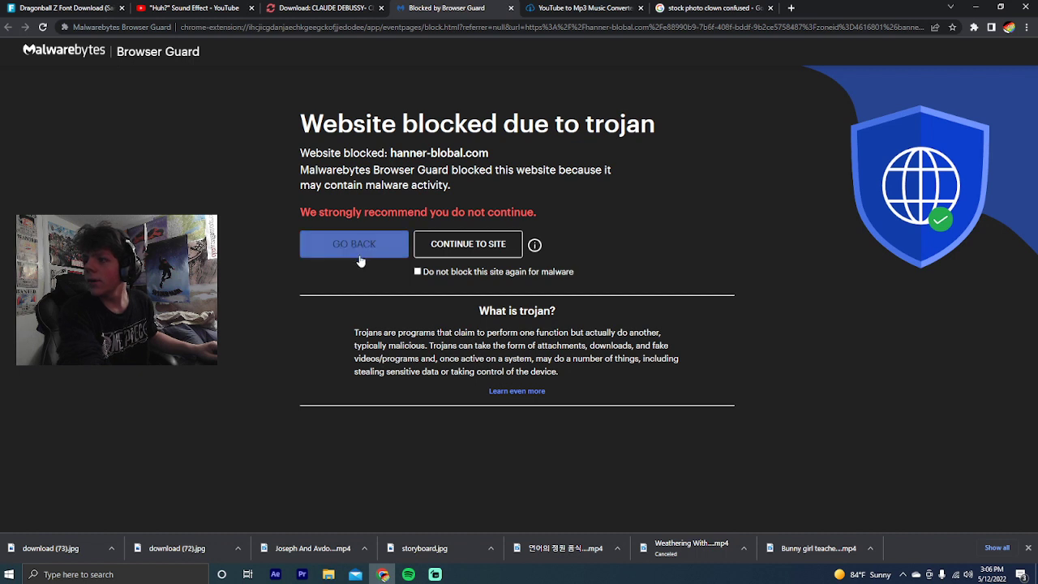
click(510, 10)
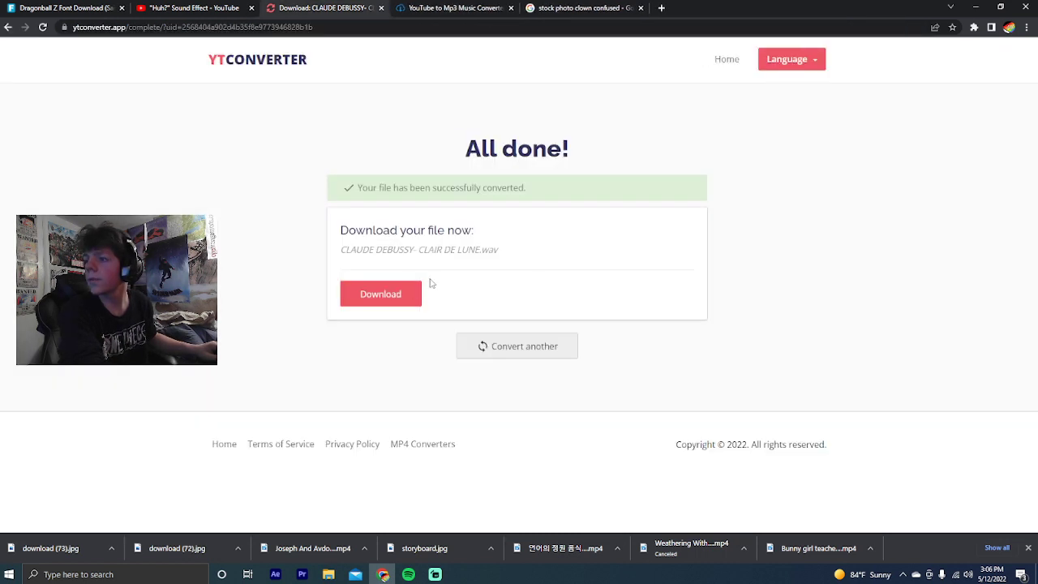
click(492, 355)
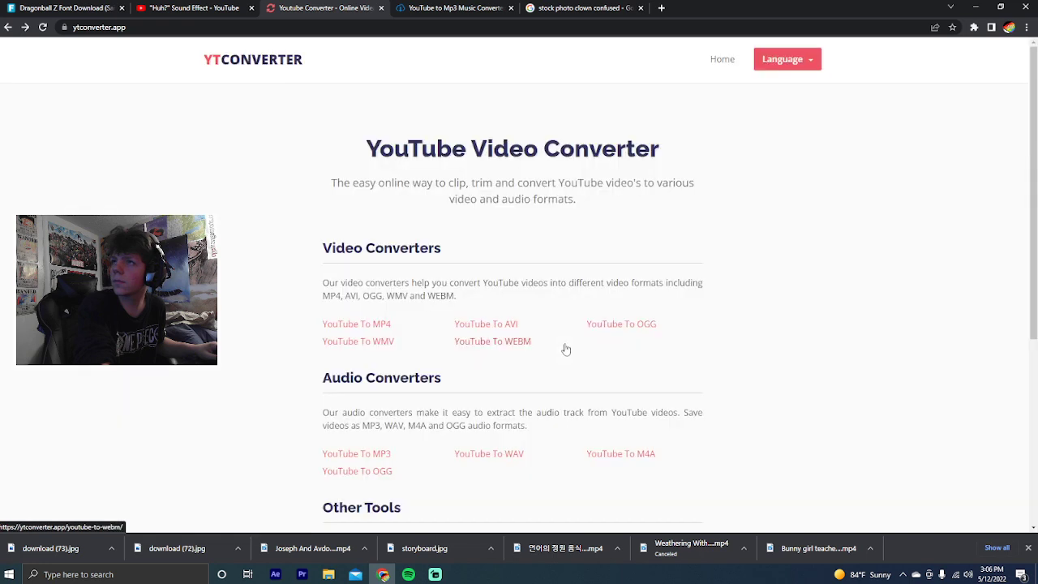
click(520, 455)
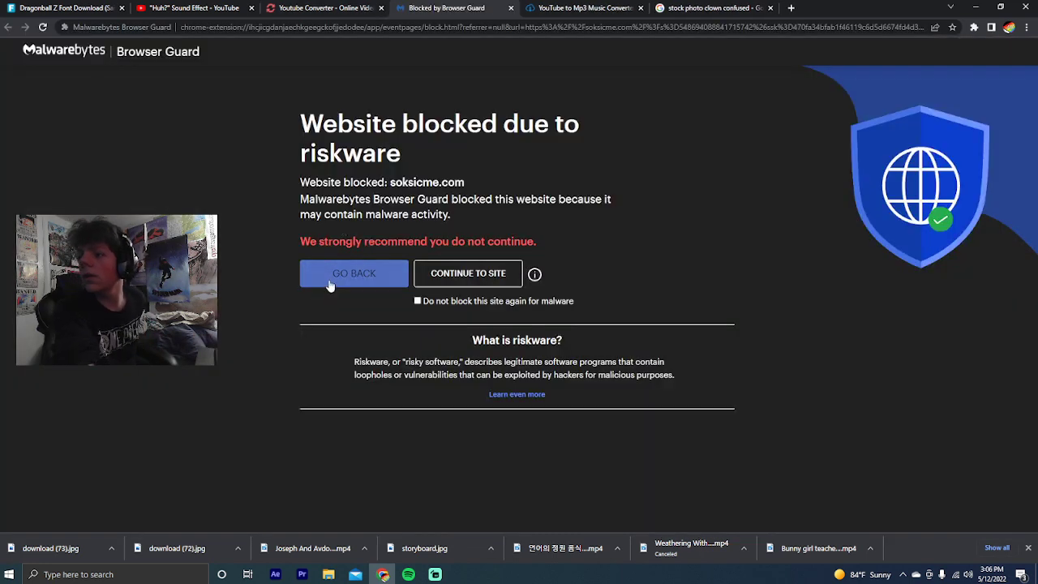
click(330, 284)
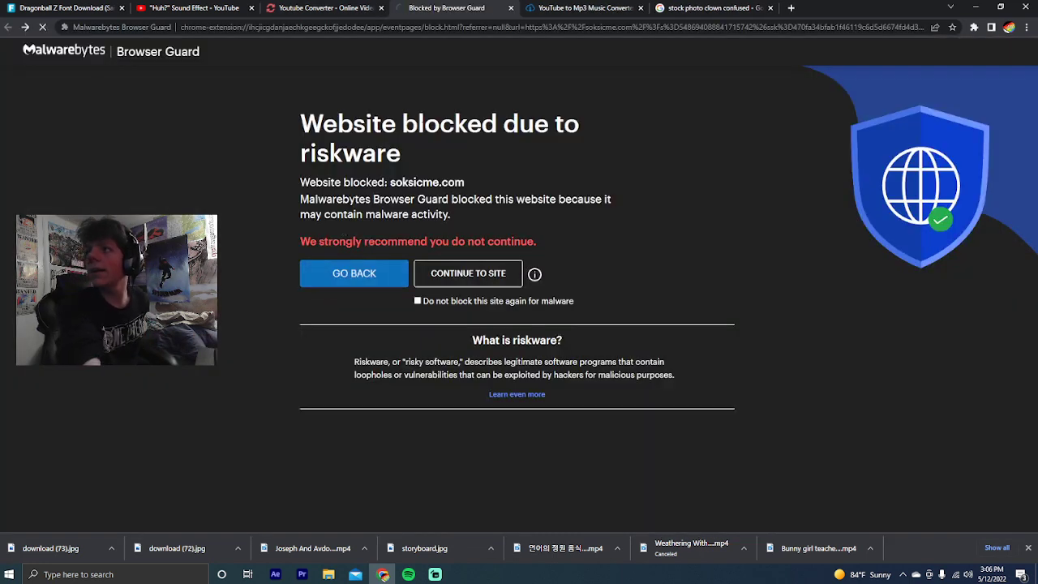
click(511, 10)
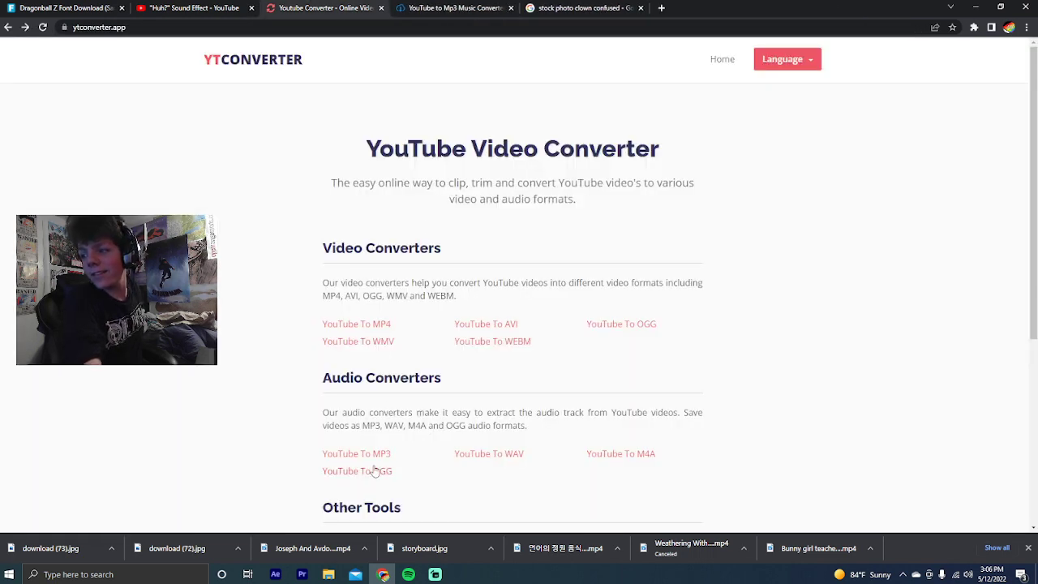
click(490, 455)
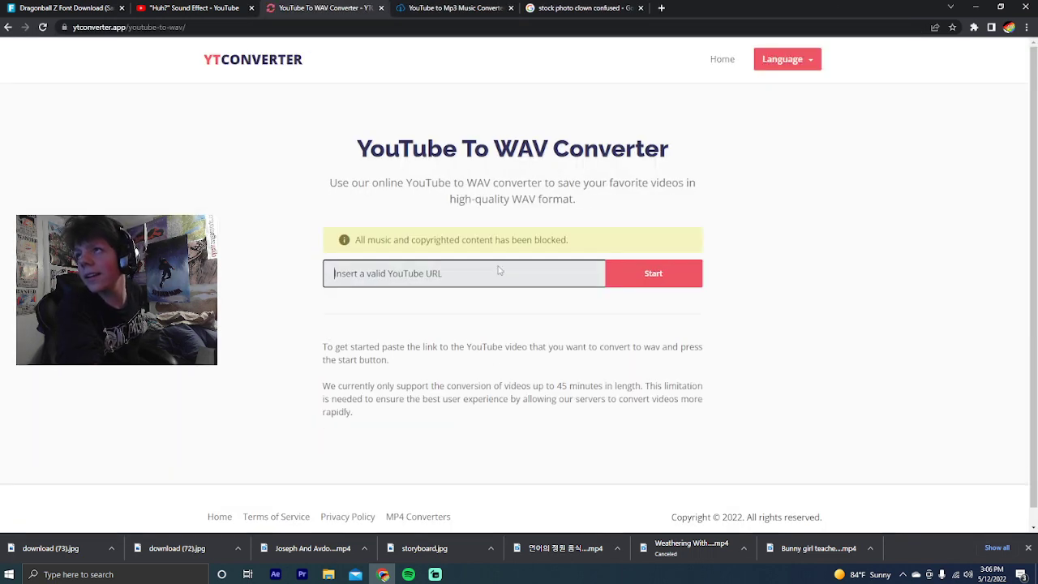
Paste the copied video address into the converter and convert the video to WAV
right_click(467, 280)
right_click(467, 279)
click(521, 373)
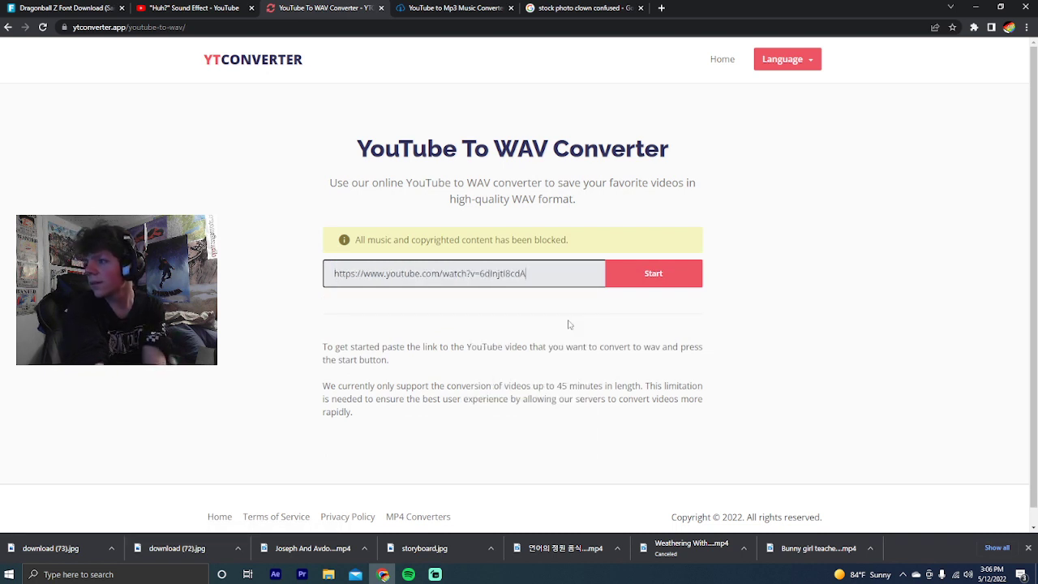
key(Return)
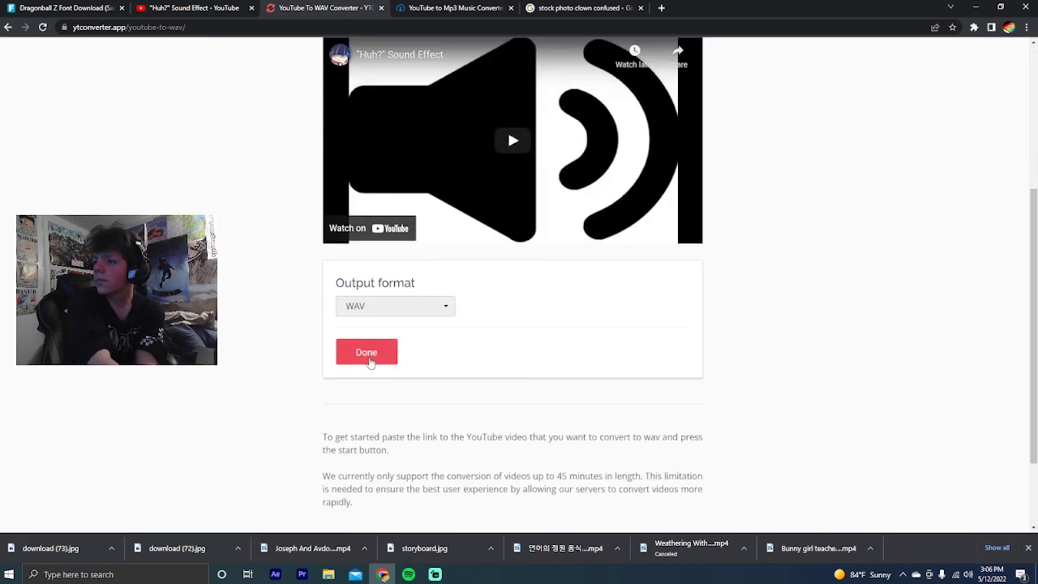
click(371, 353)
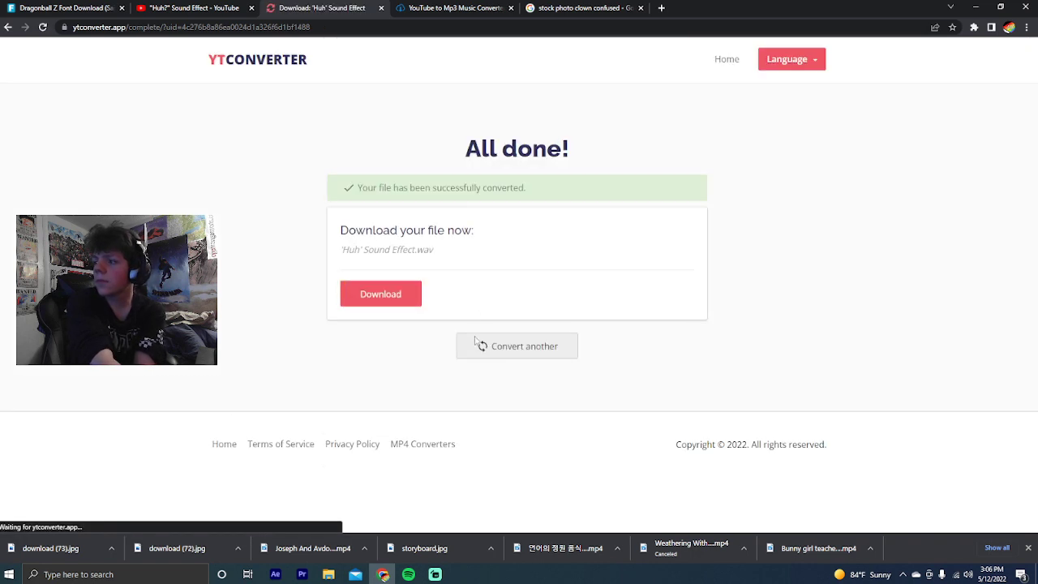
Download the converted 'Huh' Sound Effect.wav file and close the blocked pop-up page
click(378, 308)
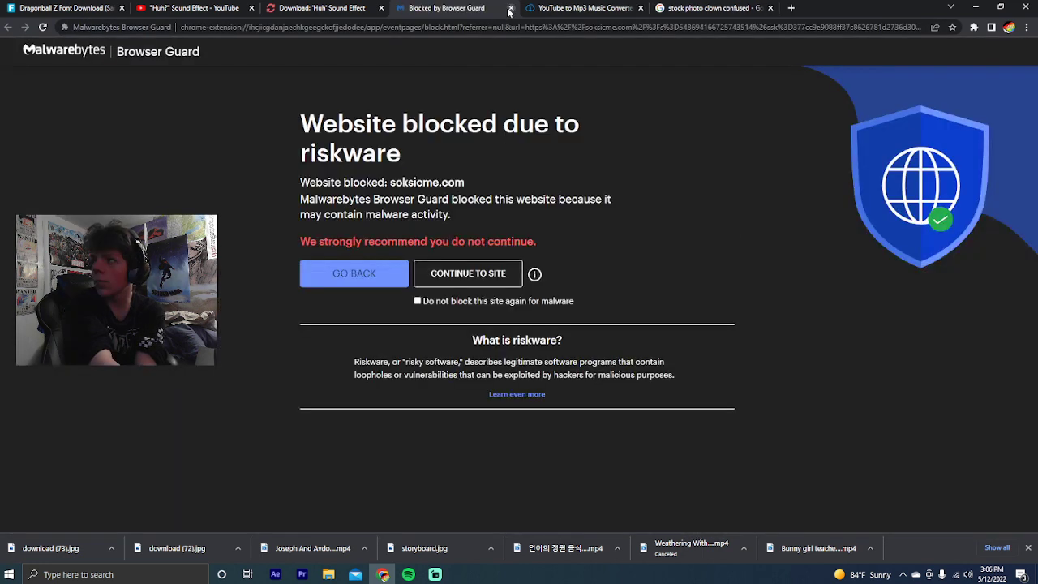
key(ctrl+w)
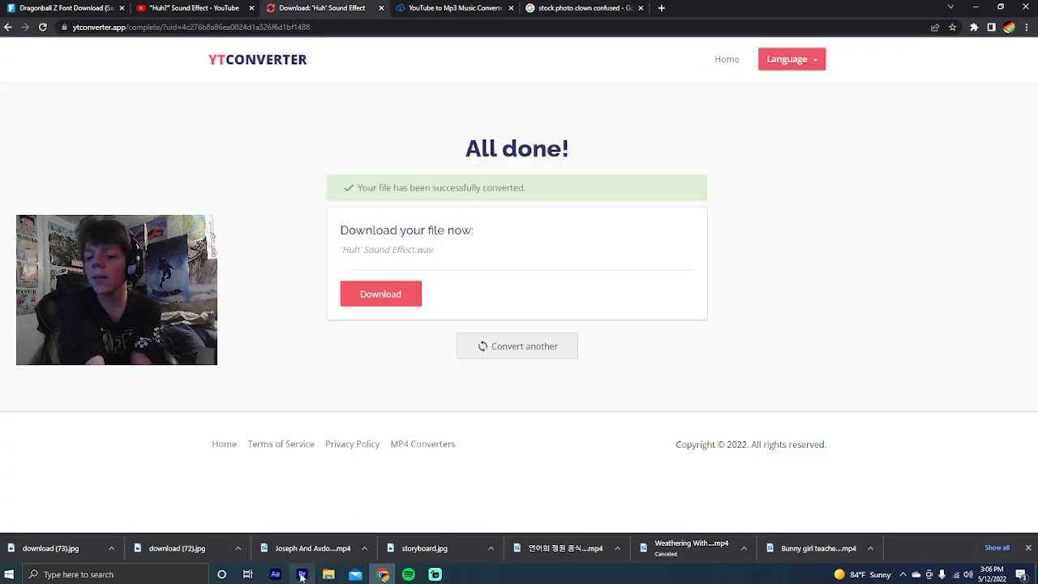
click(361, 293)
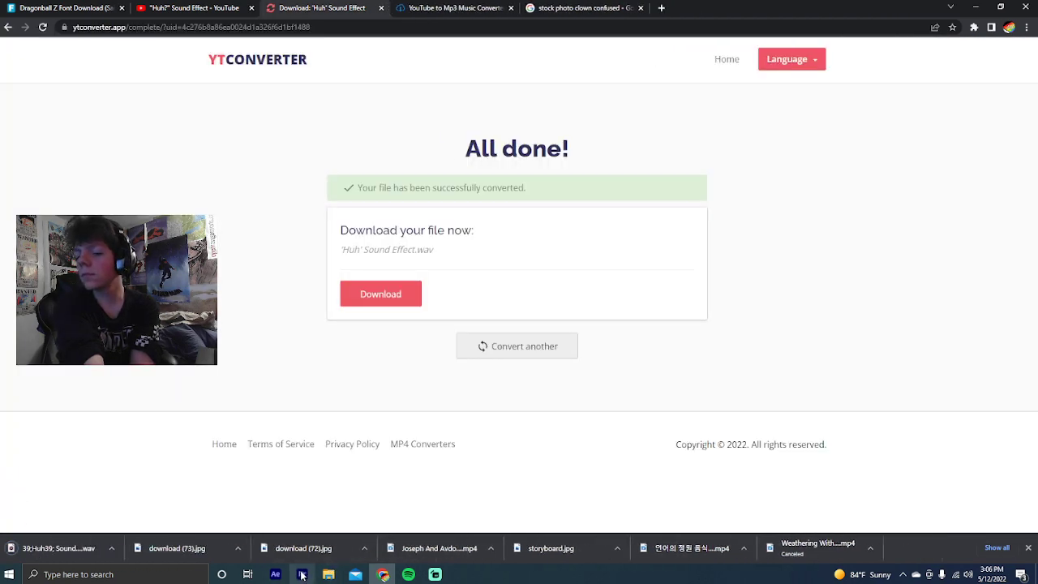
Switch to Premiere Pro, import the Huh sound effect from Downloads and place it on A2 at the start of the download (73).jpg clip
click(301, 574)
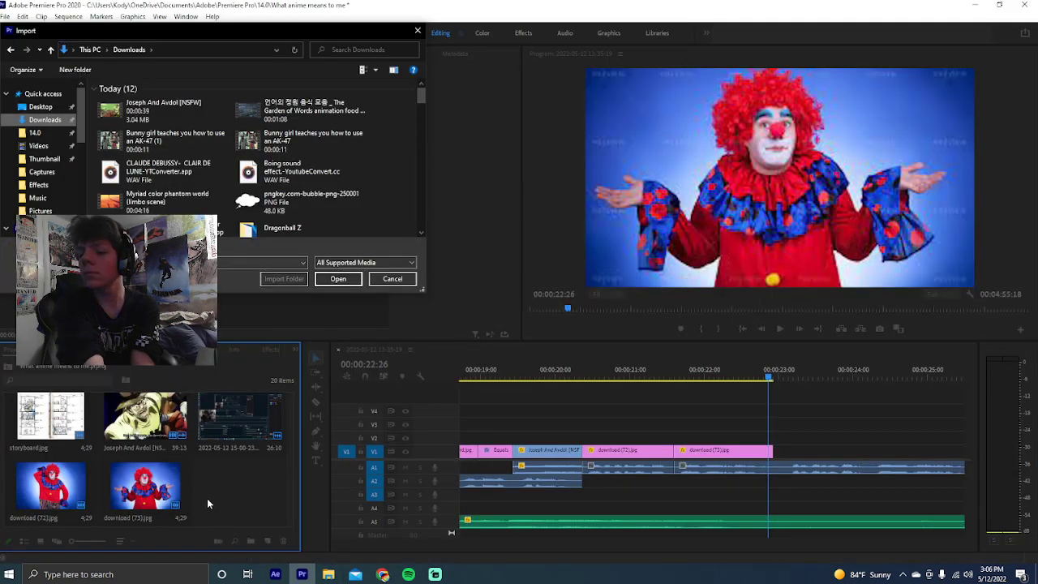
click(34, 132)
click(44, 119)
double_click(129, 120)
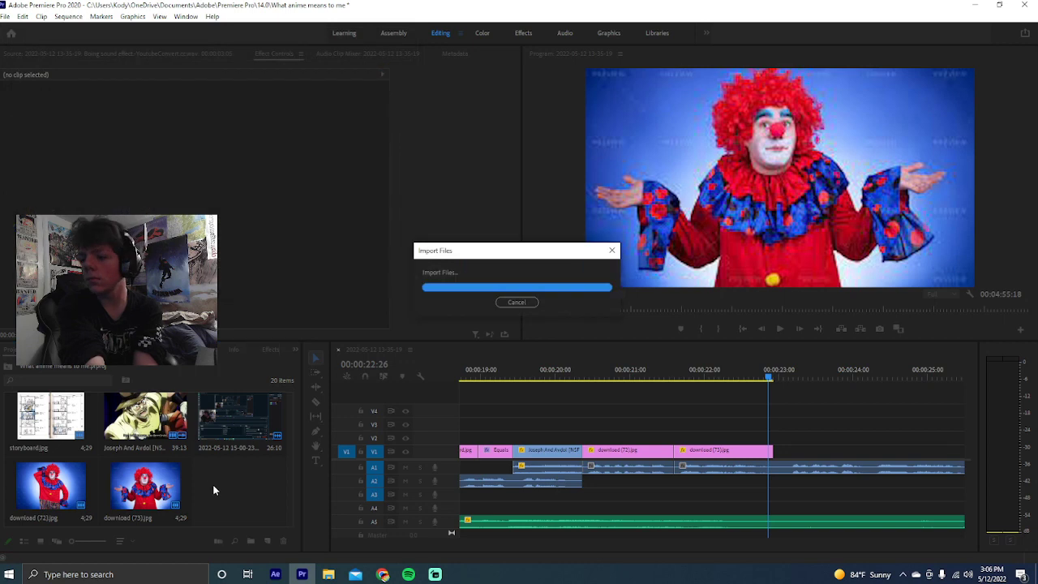
drag(223, 493, 679, 485)
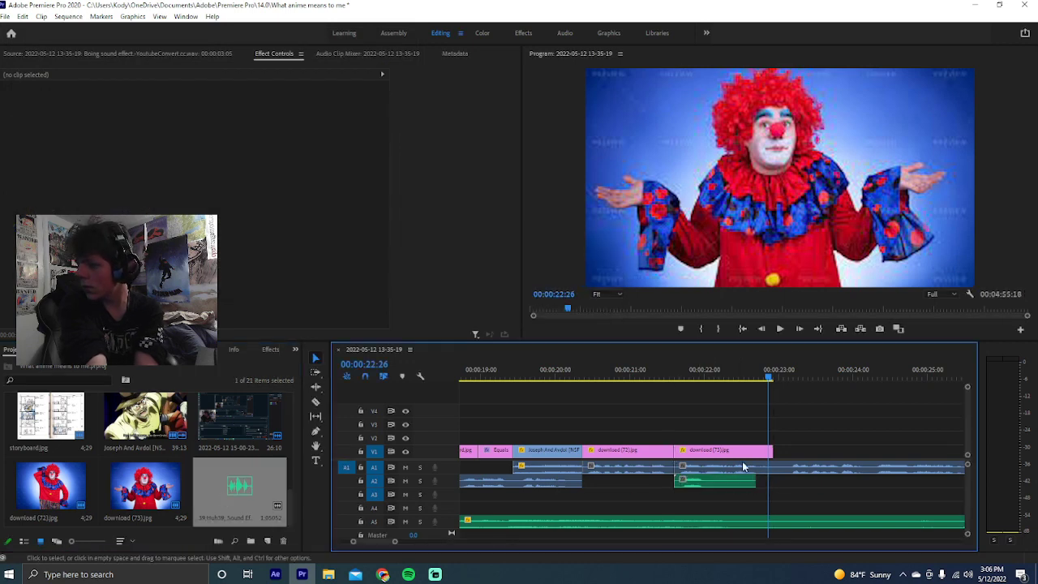
Play the Huh sound effect with the clown clips and trim its end so it lasts about 13 frames
click(648, 374)
click(783, 328)
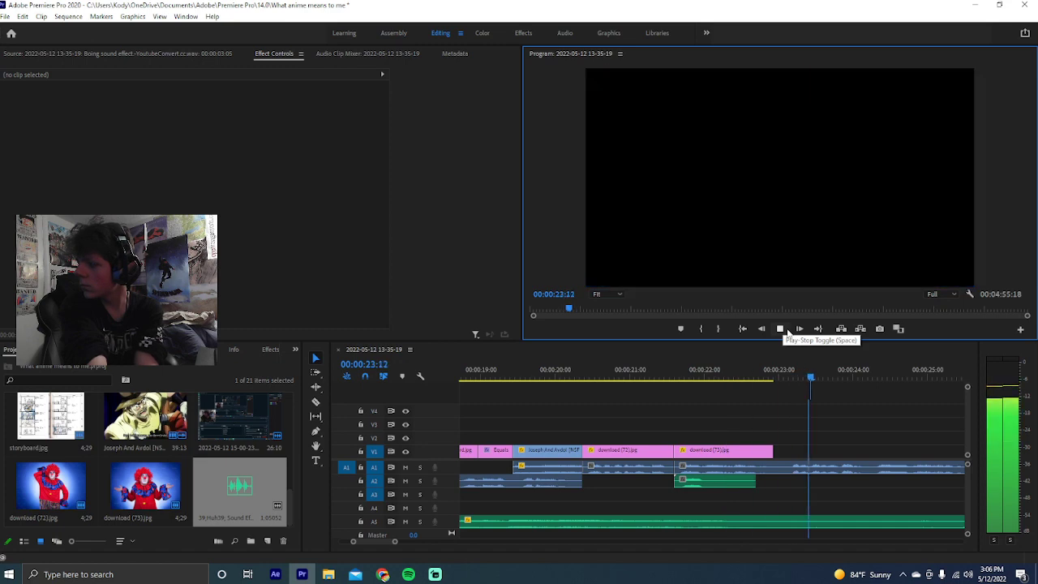
click(781, 329)
drag(754, 482, 704, 484)
click(644, 373)
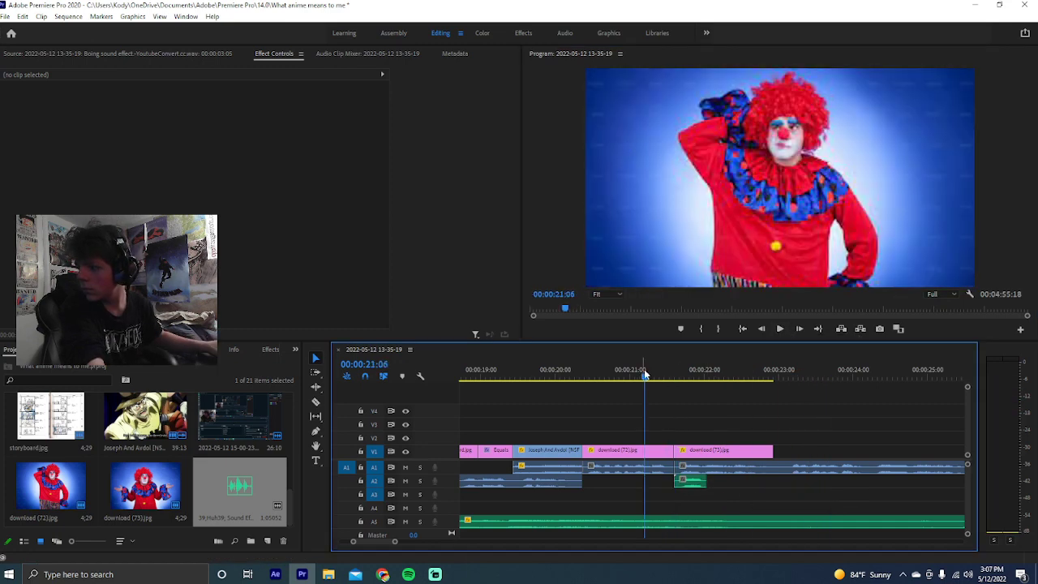
key(space)
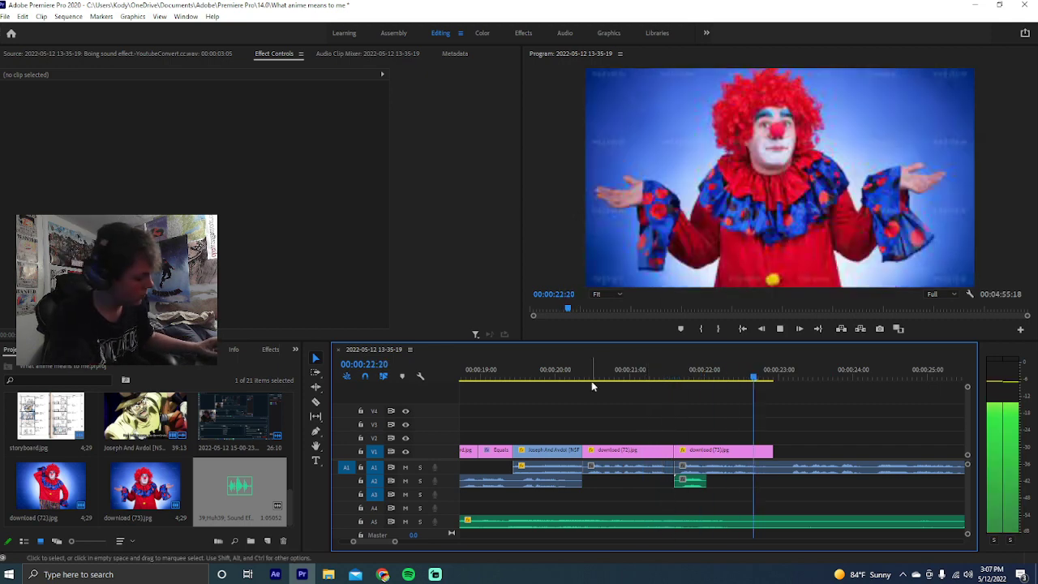
key(space)
Try a copy of the trimmed Huh sound effect on A2 shortly after 00:00:23:00 and play it back
scroll(621, 424, down, 4)
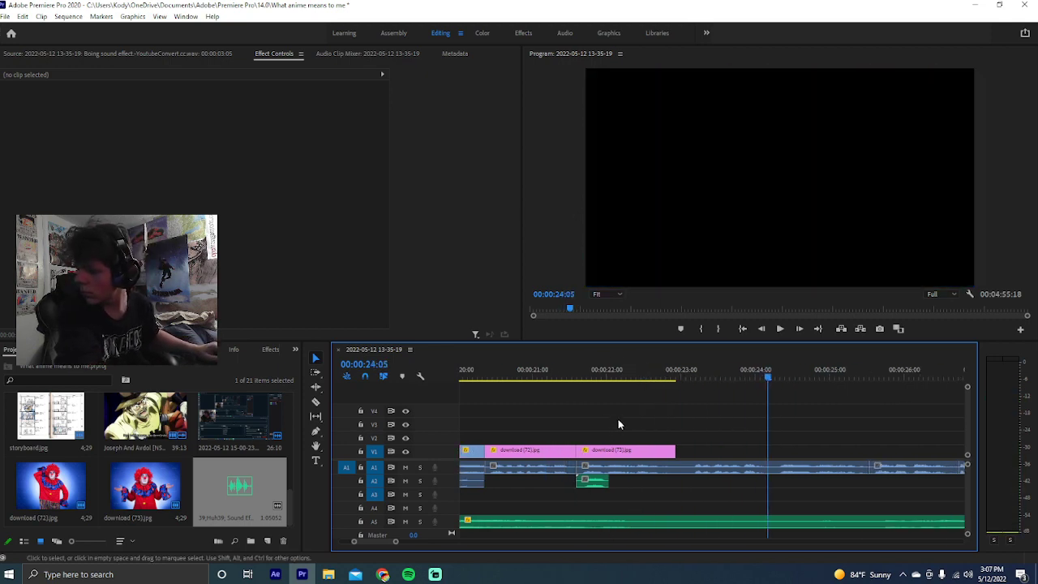
click(531, 484)
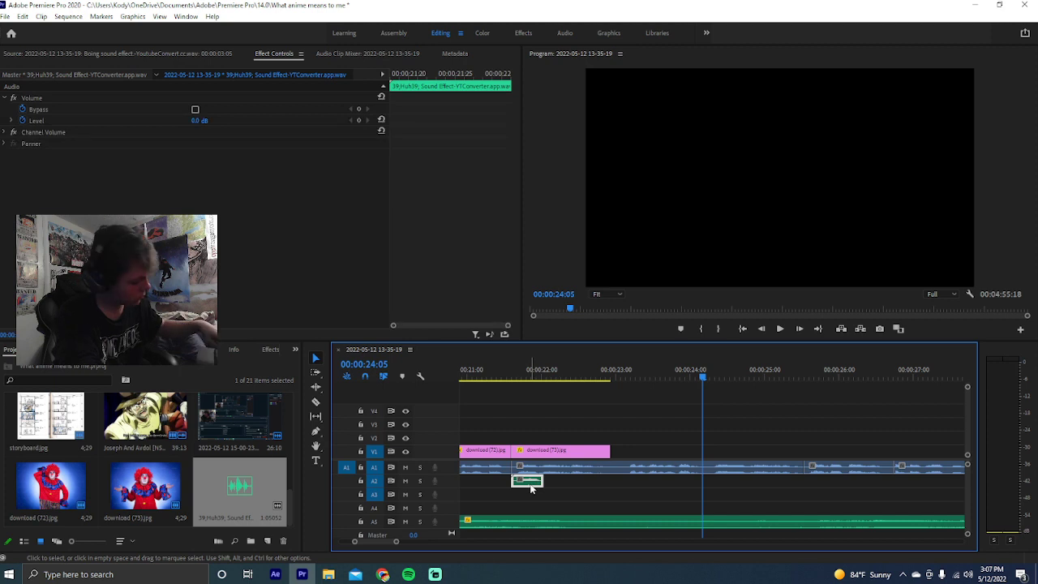
drag(531, 486, 646, 482)
key(Up)
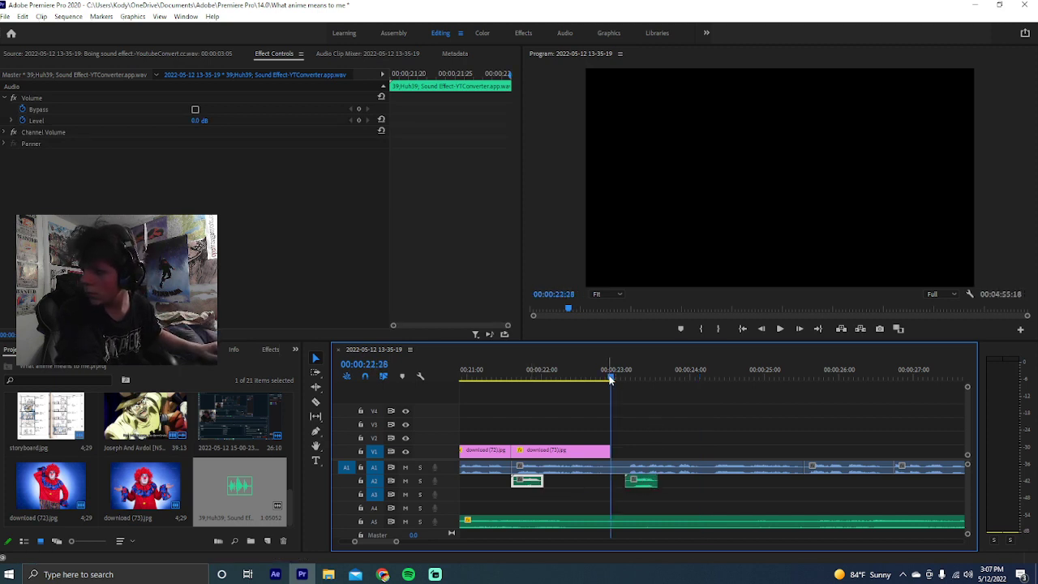
click(661, 417)
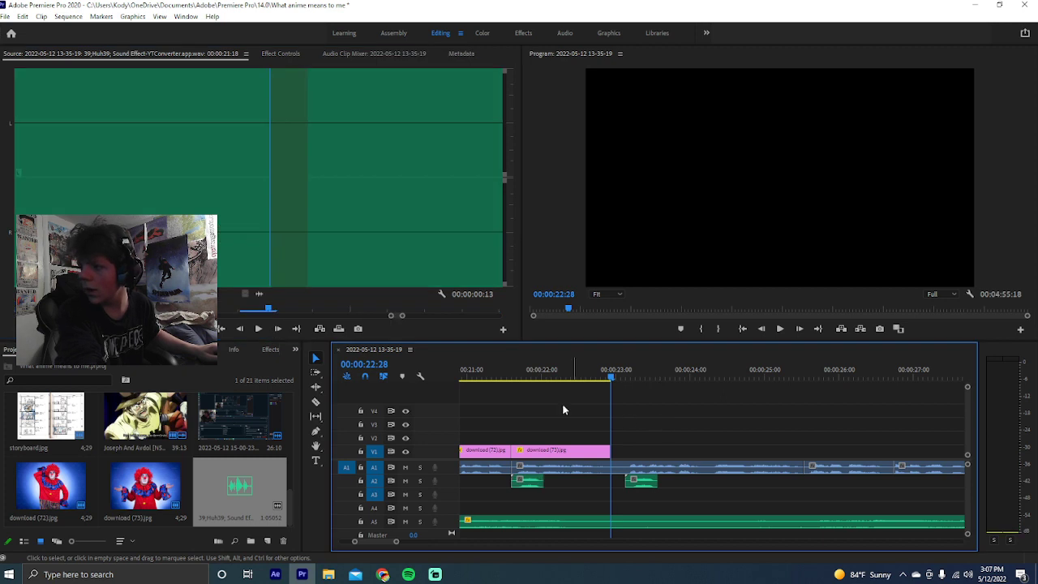
click(554, 378)
click(280, 54)
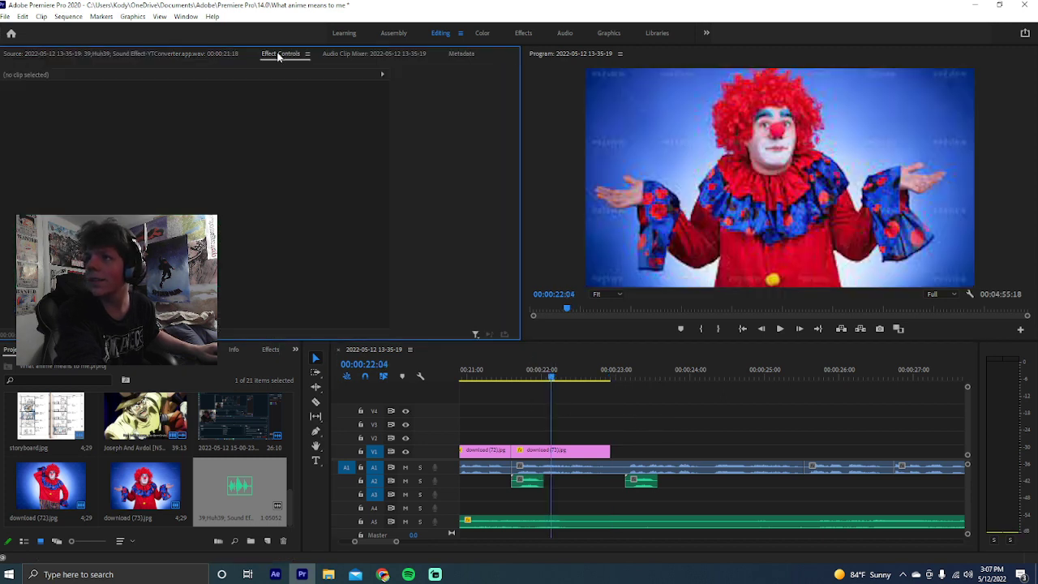
key(space)
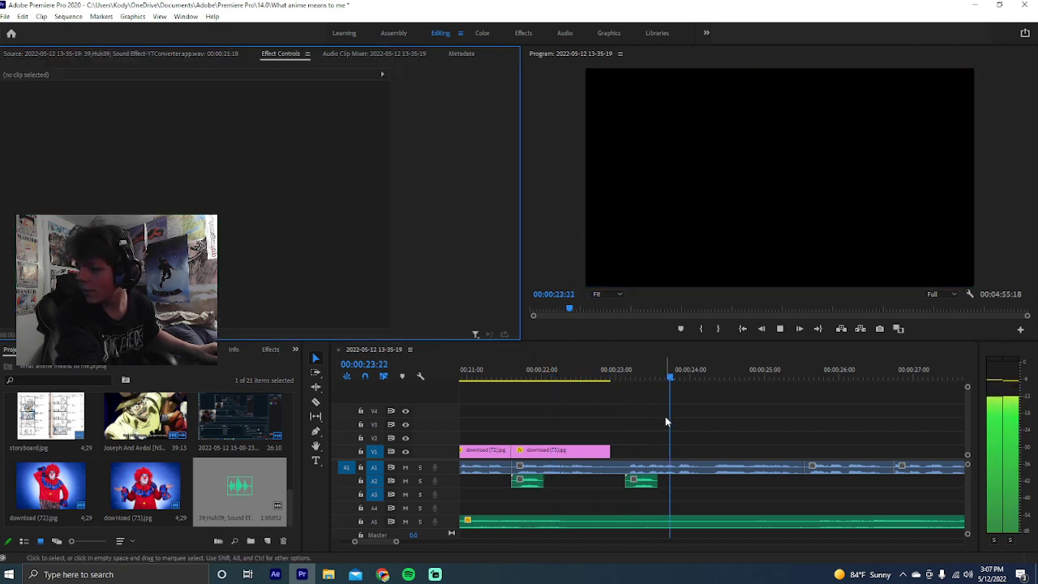
Delete the second copy of the Huh sound effect from A2
right_click(643, 484)
click(643, 486)
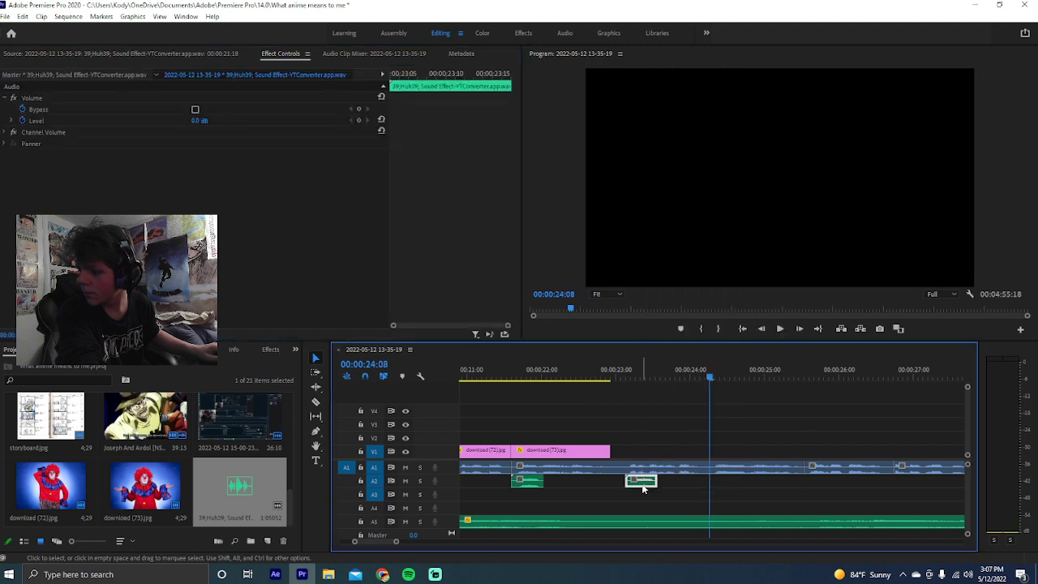
key(Delete)
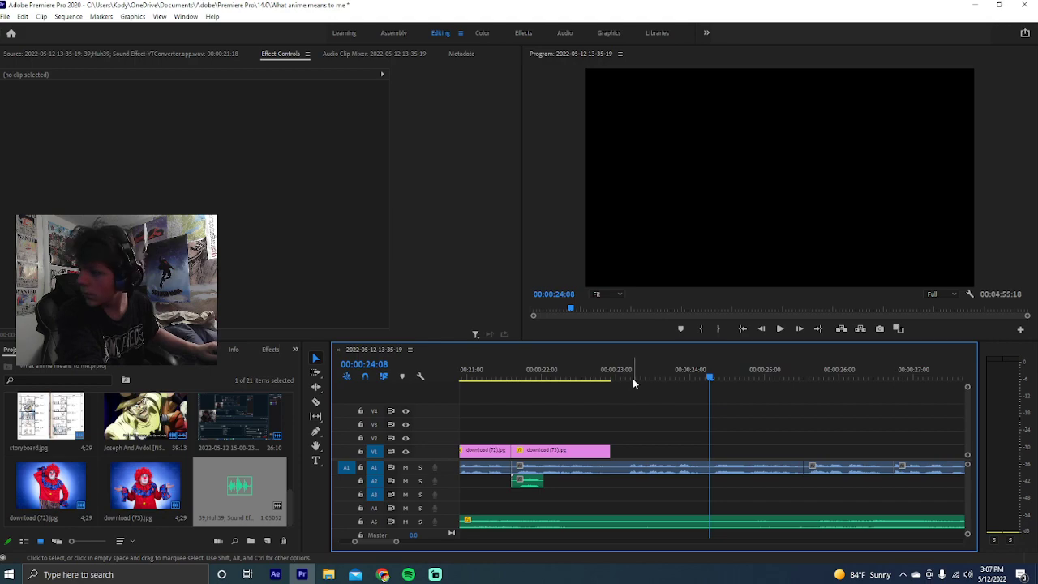
Switch to Chrome and save the clown photo with both hands on its head from the confused clown image results as download (74)
click(381, 574)
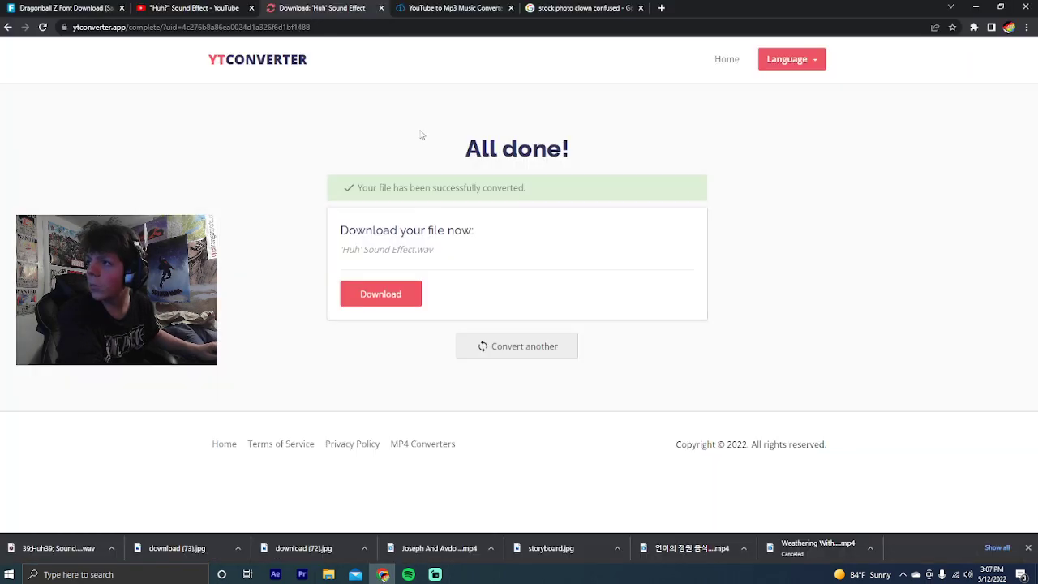
click(545, 7)
scroll(316, 319, down, 5)
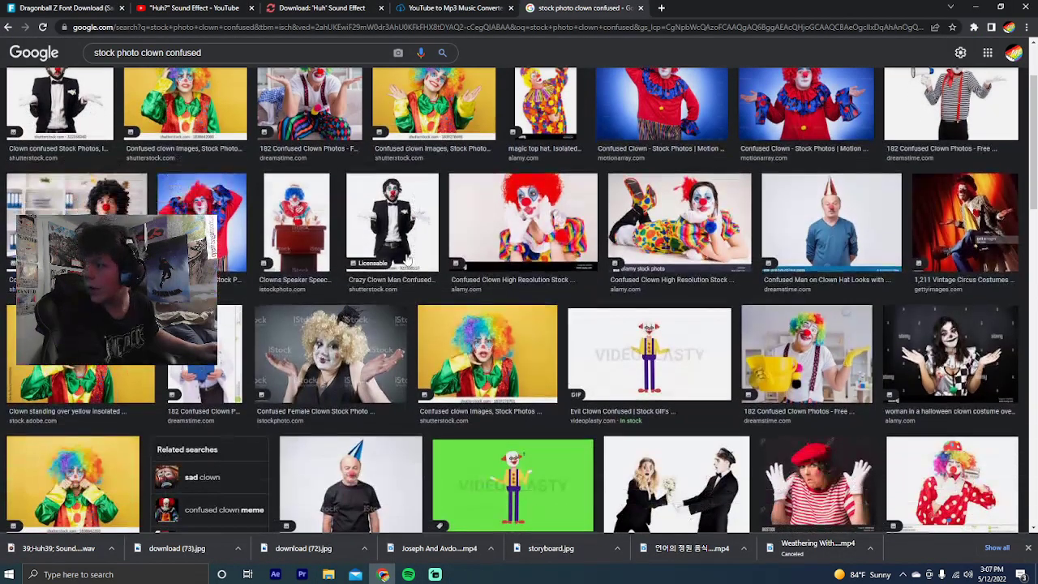
scroll(271, 330, down, 1)
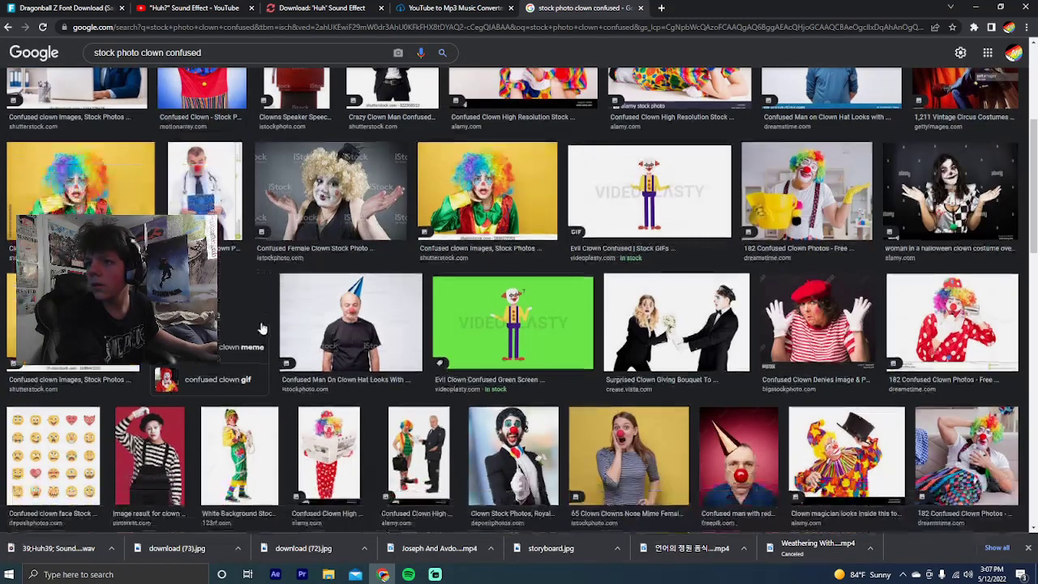
scroll(267, 329, up, 3)
scroll(263, 327, up, 2)
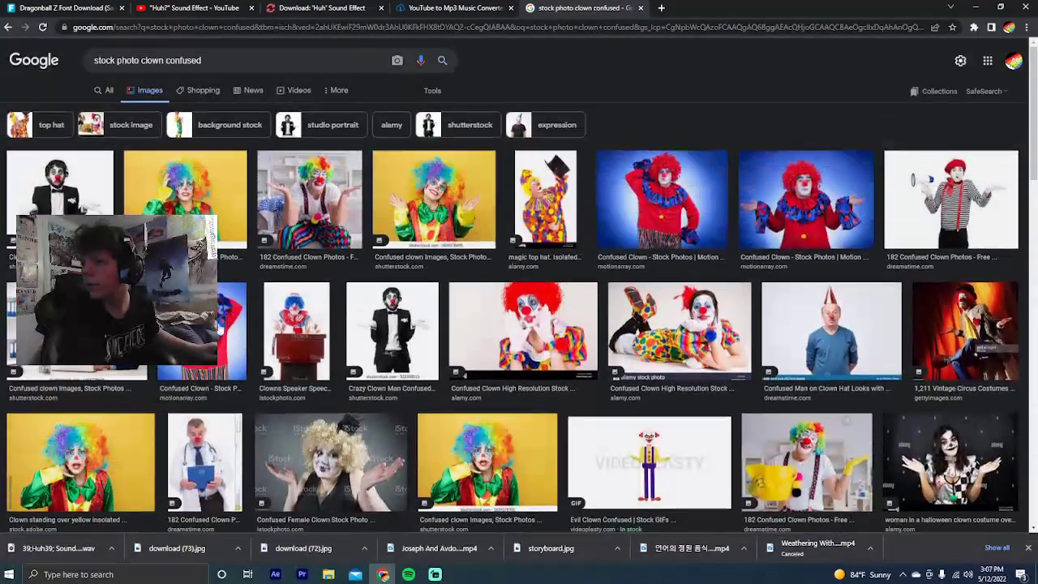
right_click(195, 322)
click(236, 436)
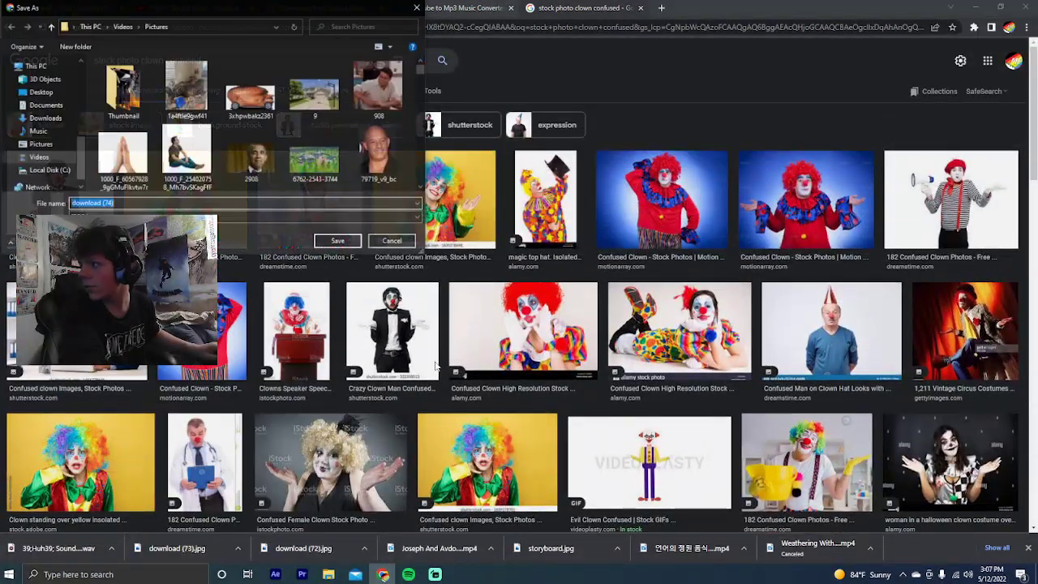
click(338, 240)
Save the red-haired clown photo captioned "Clown Reach Out Both" from further down the image results as images (15) in Pictures
scroll(658, 415, down, 3)
scroll(659, 415, down, 4)
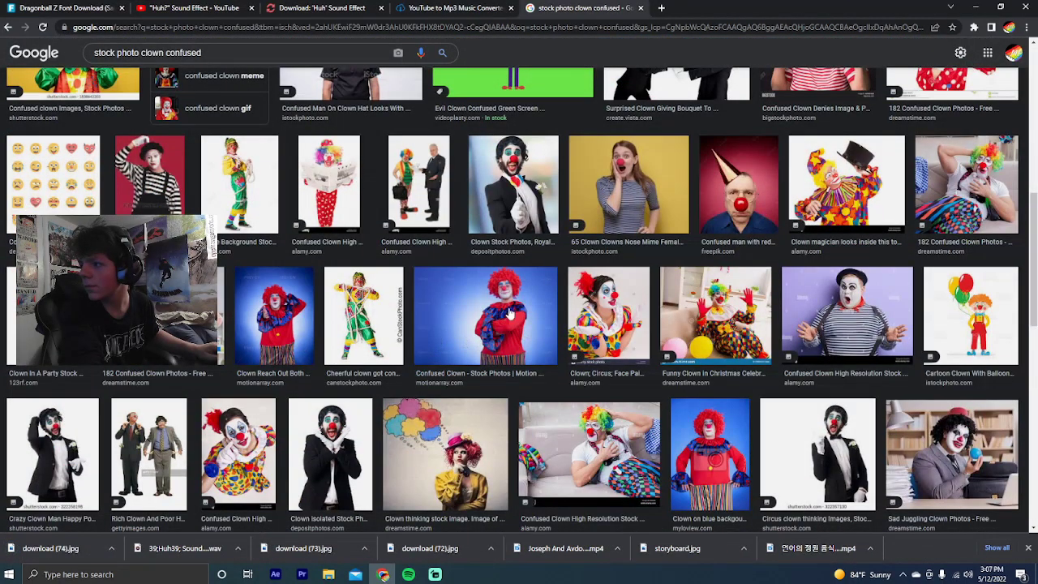
right_click(285, 330)
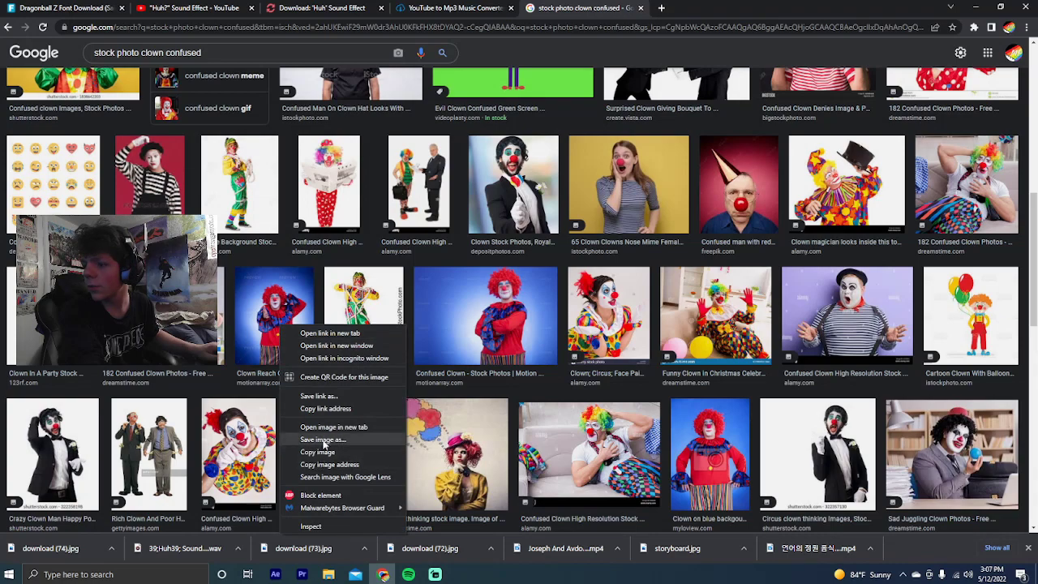
click(327, 445)
click(338, 241)
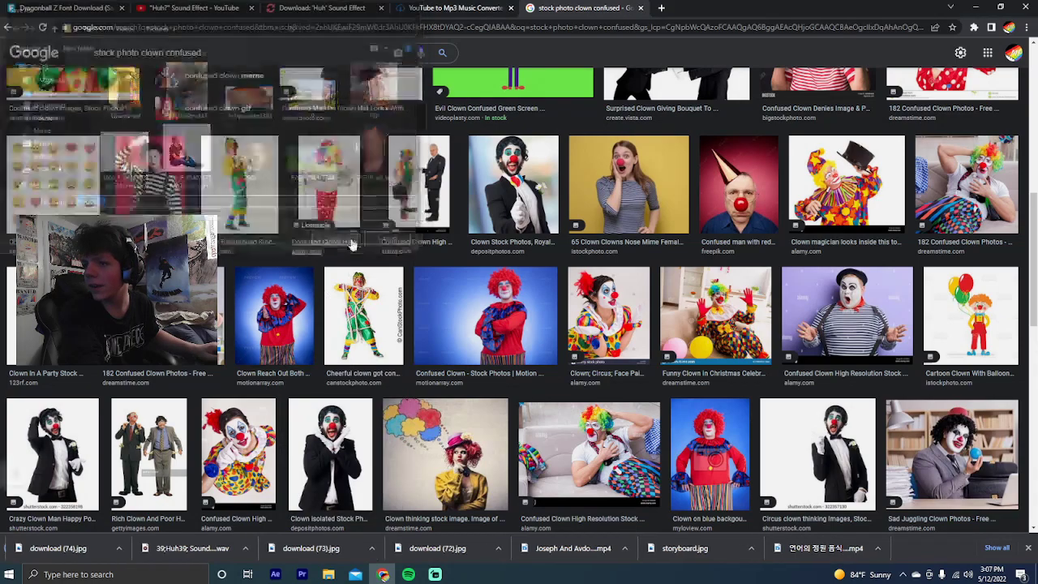
Find the "Happy Clown on Blue Background" photo in the image results and save it as images (16) in Pictures
scroll(472, 359, down, 5)
scroll(472, 361, down, 2)
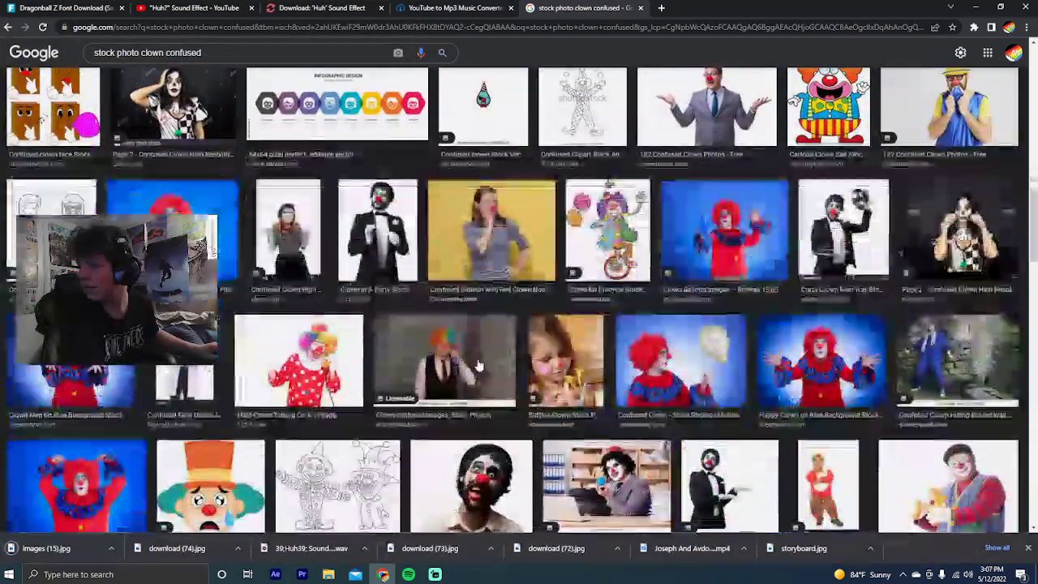
scroll(123, 468, down, 1)
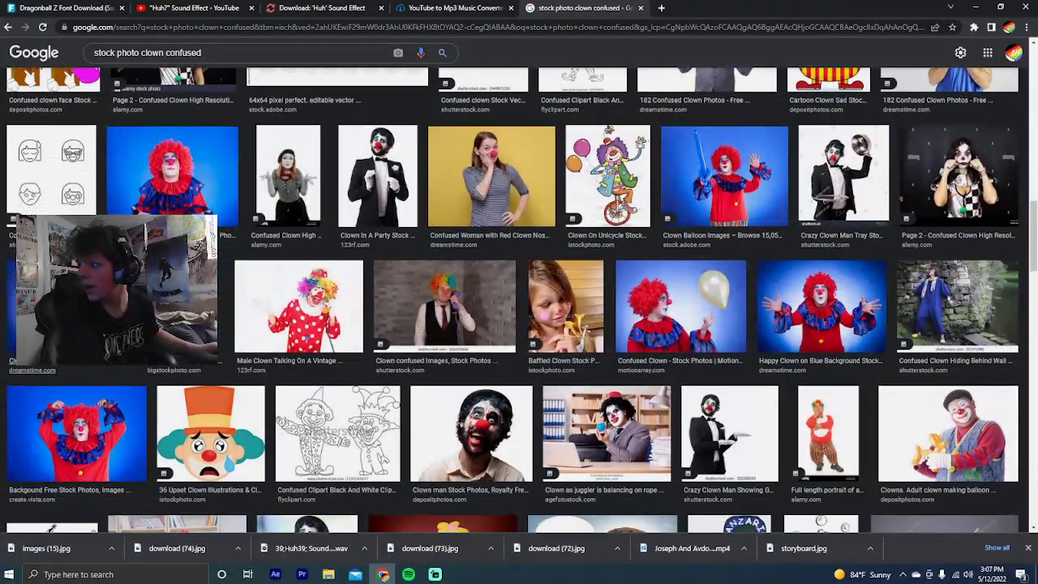
right_click(803, 303)
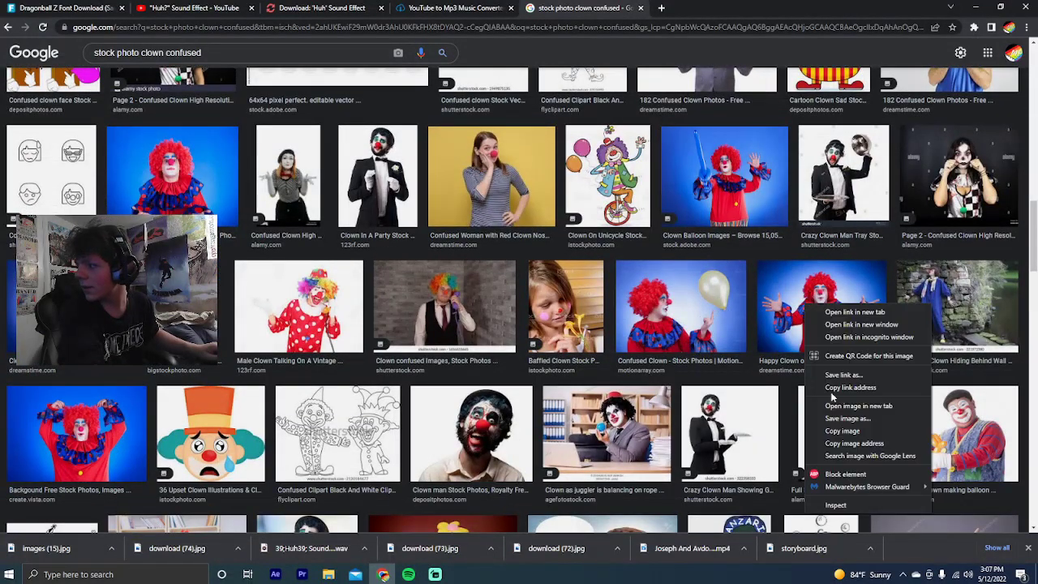
click(835, 419)
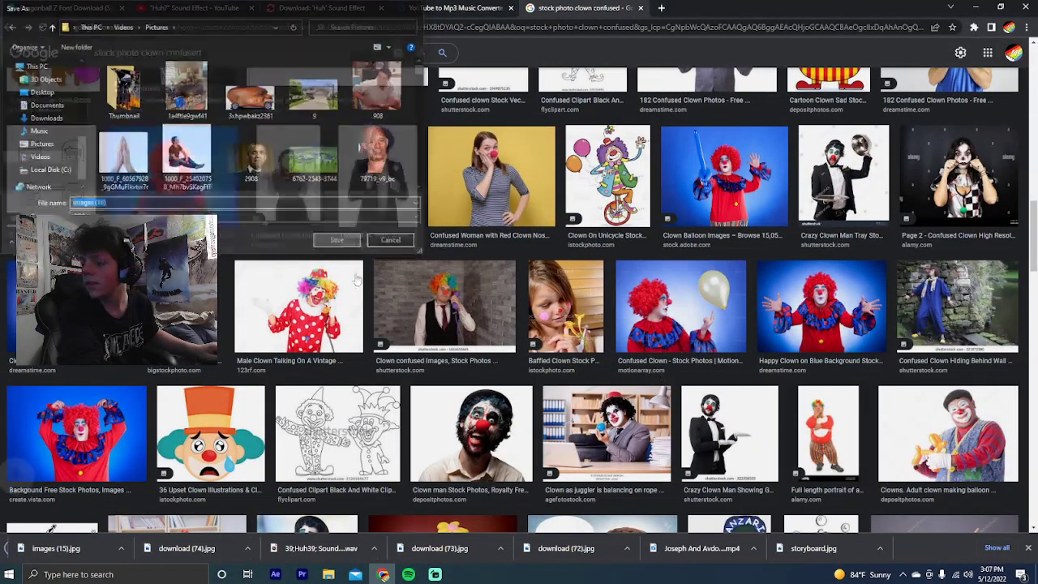
click(338, 238)
Switch to Premiere Pro and import download (74) from the Pictures folder into the project
click(302, 573)
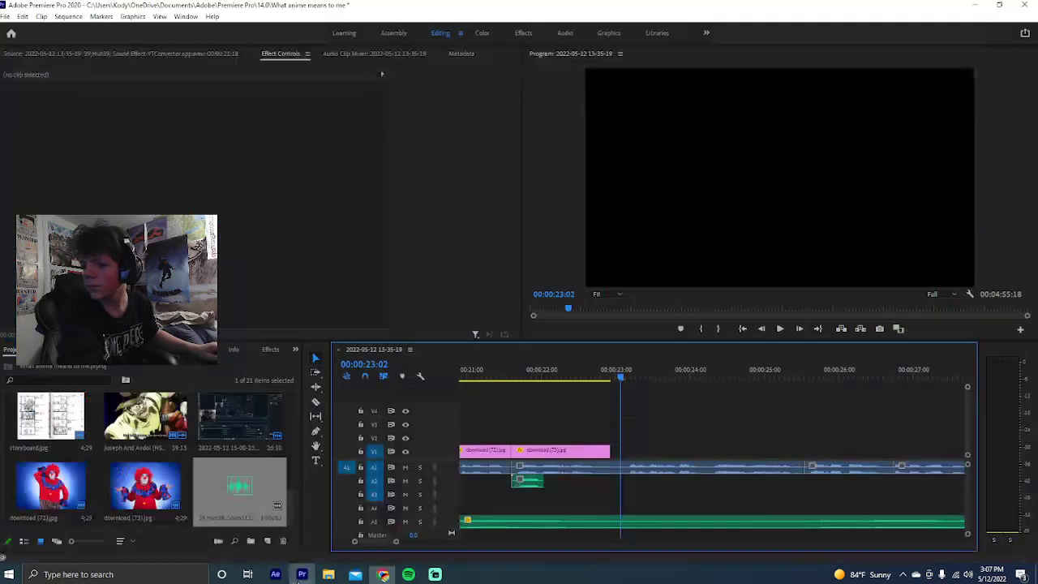
double_click(187, 467)
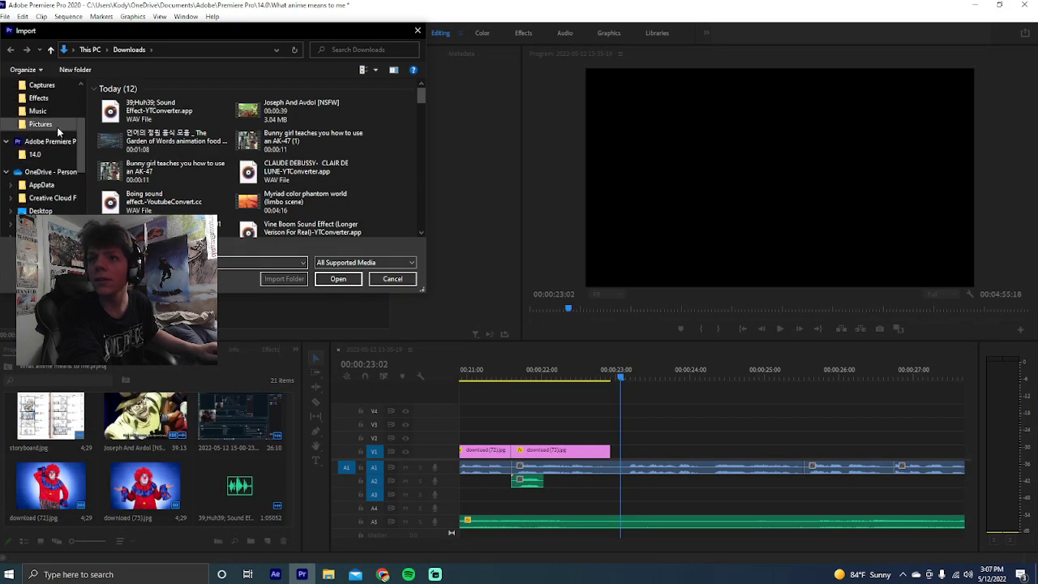
click(50, 125)
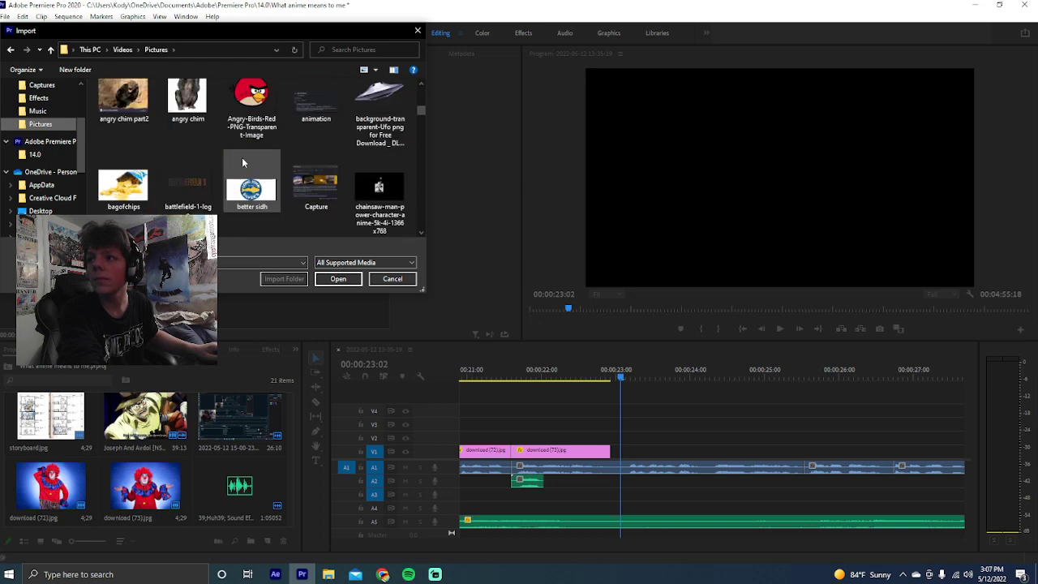
scroll(241, 163, down, 10)
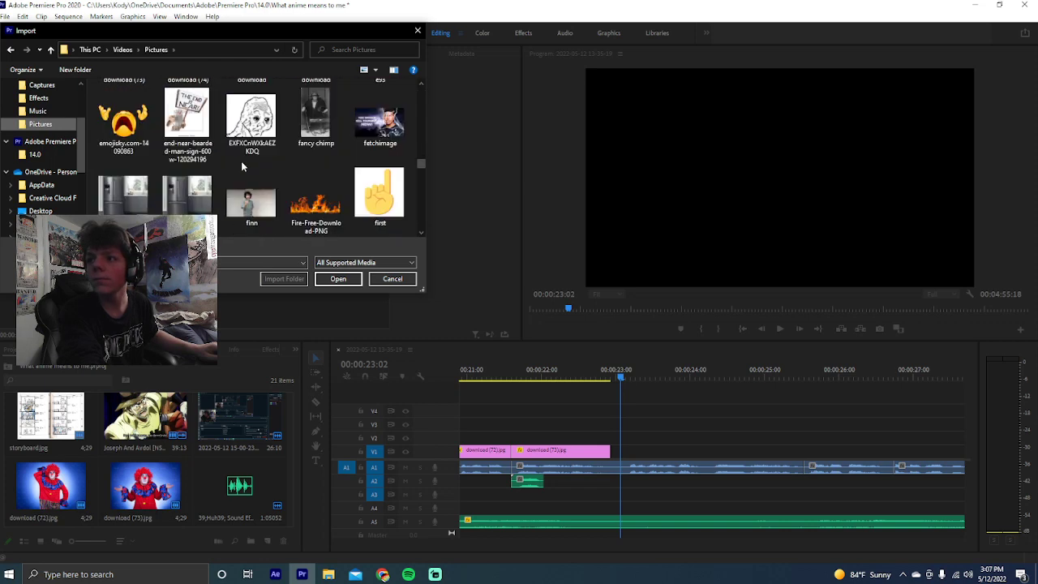
scroll(241, 166, up, 3)
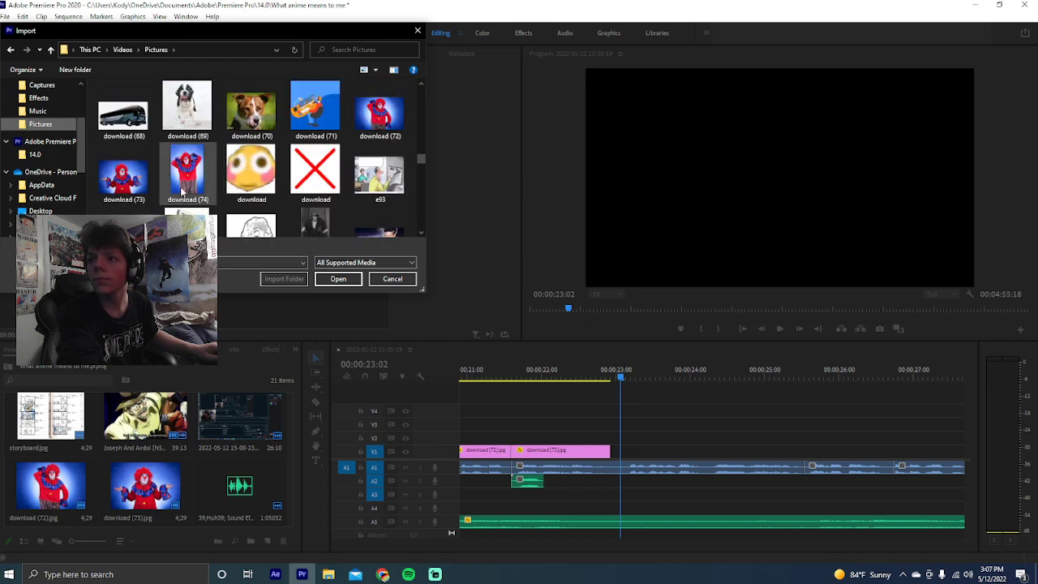
double_click(184, 185)
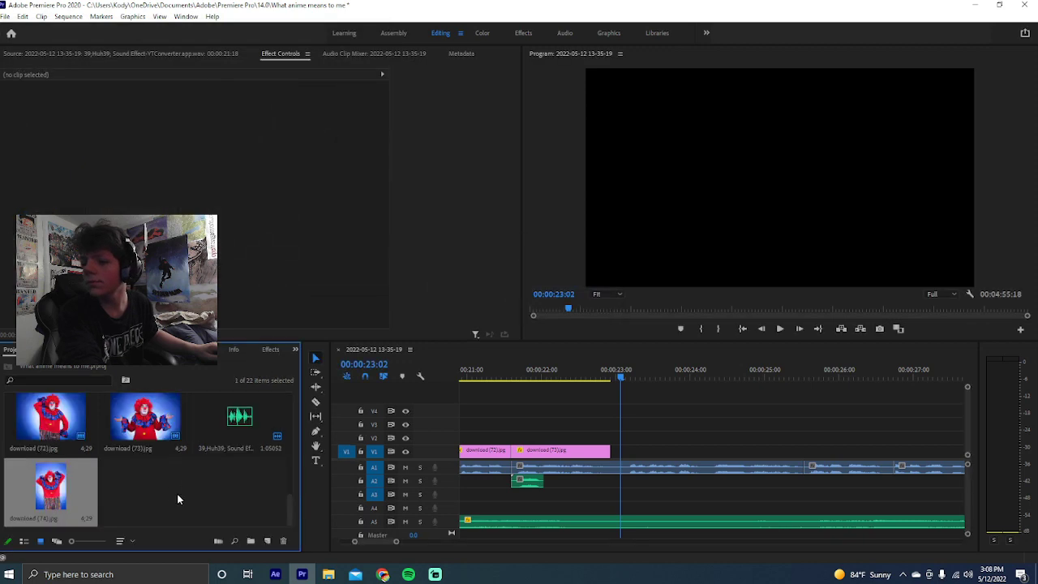
Place download (74).jpg on V1 directly after the download (73).jpg clip and set its Scale to 273
drag(193, 471, 633, 439)
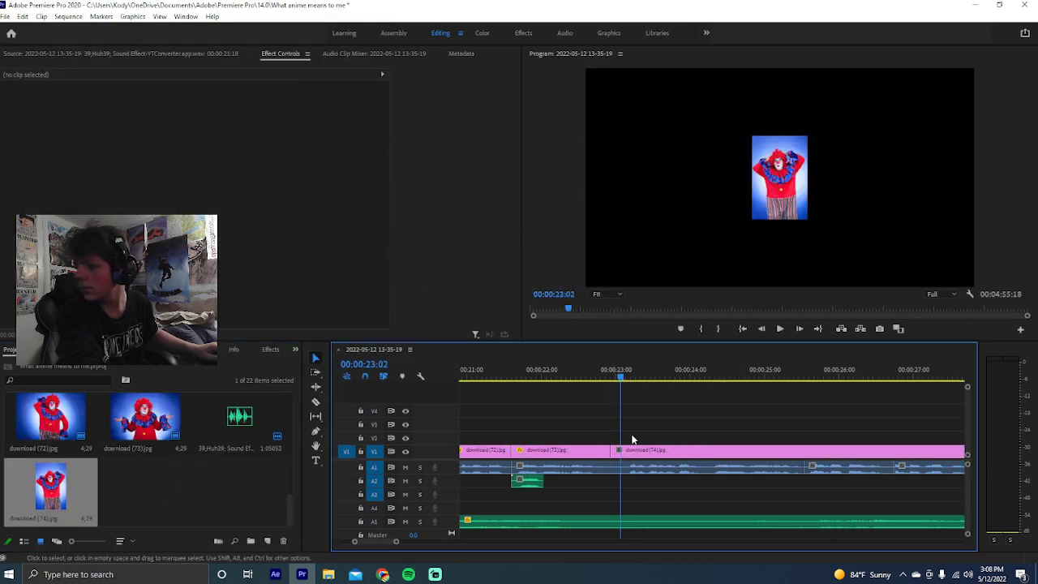
click(637, 451)
mouse_move(197, 120)
mouse_down()
mouse_move(243, 119)
mouse_move(212, 120)
mouse_up()
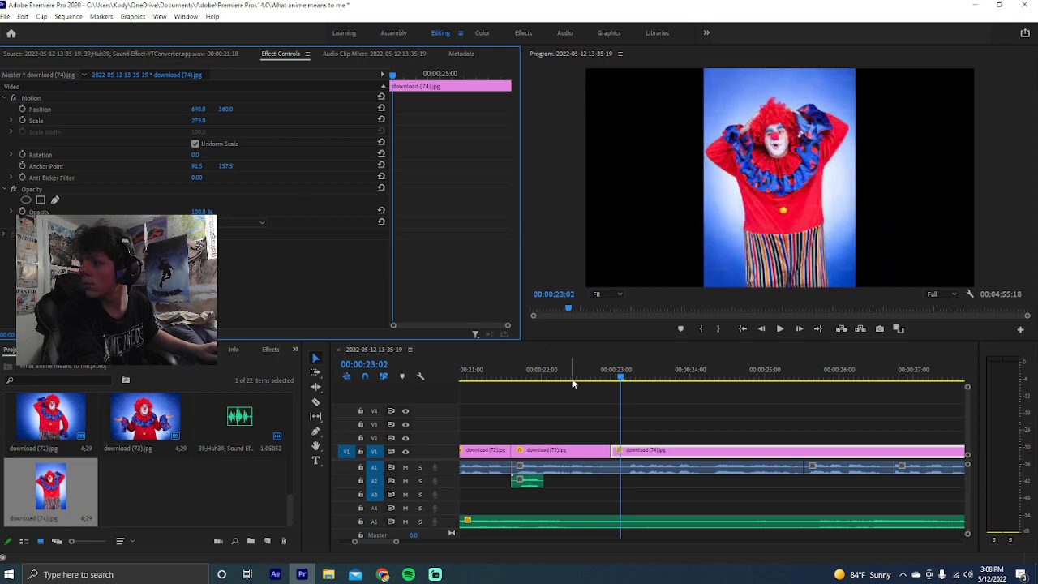
Play the clown clips against the narration, cut download (74).jpg shortly after 00:00:24:00, and delete the remainder
click(539, 383)
key(space)
click(667, 428)
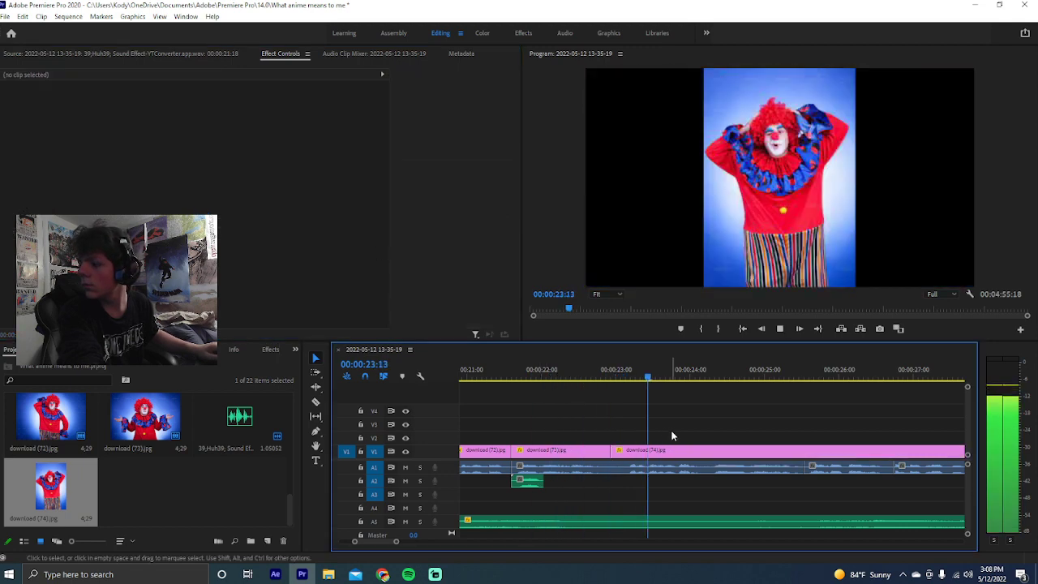
key(space)
key(ctrl+k)
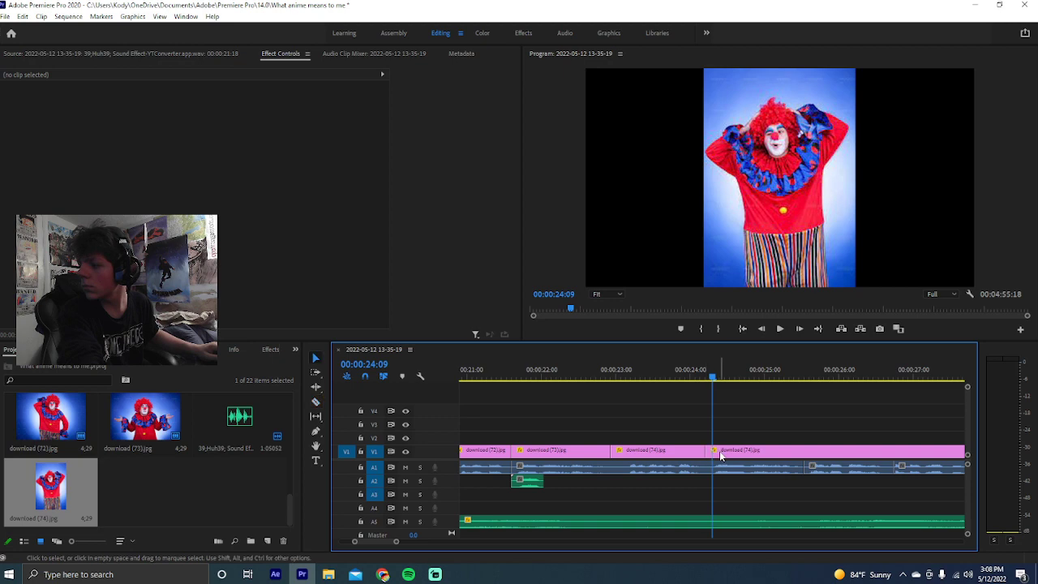
key(Delete)
key(space)
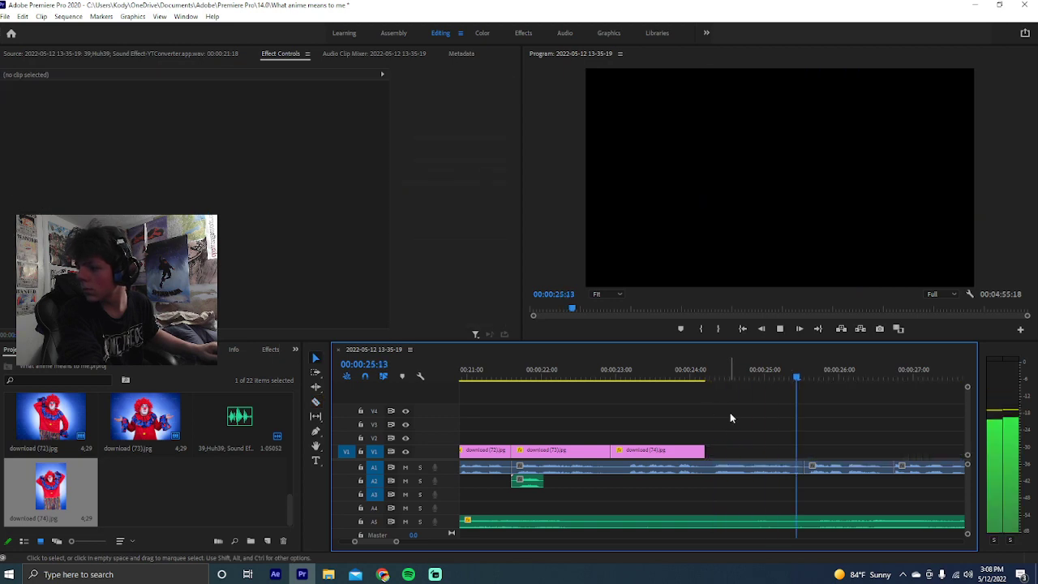
Switch to Chrome and save the "Happy Clown on Blue Background" photo again, as images (17)
click(382, 574)
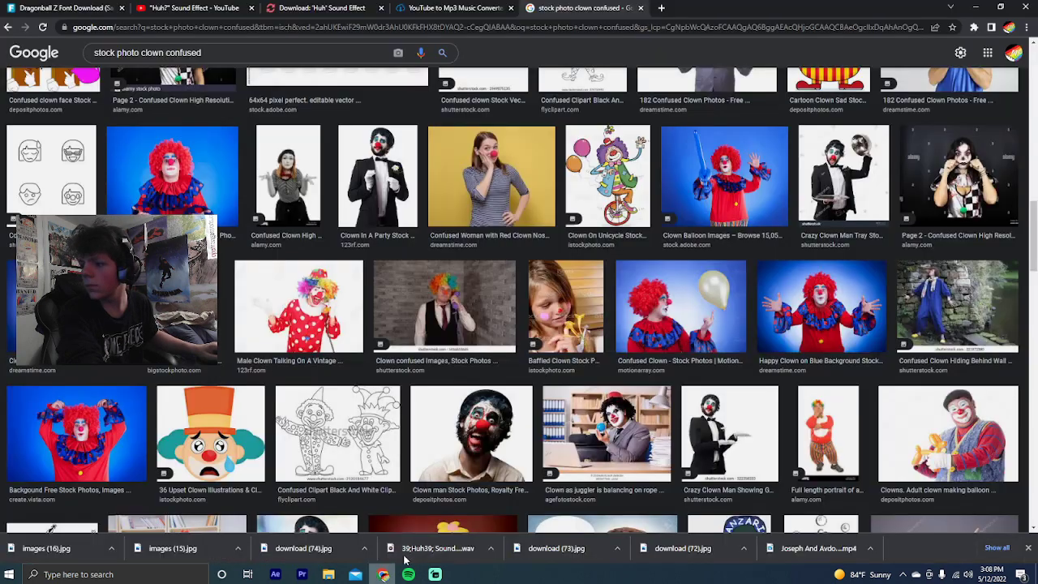
right_click(835, 299)
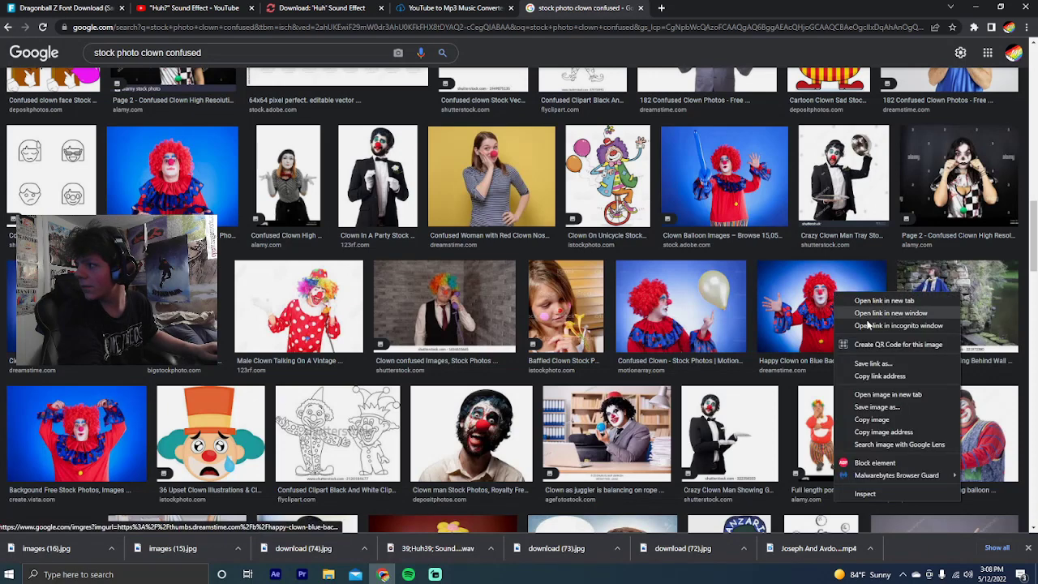
click(887, 413)
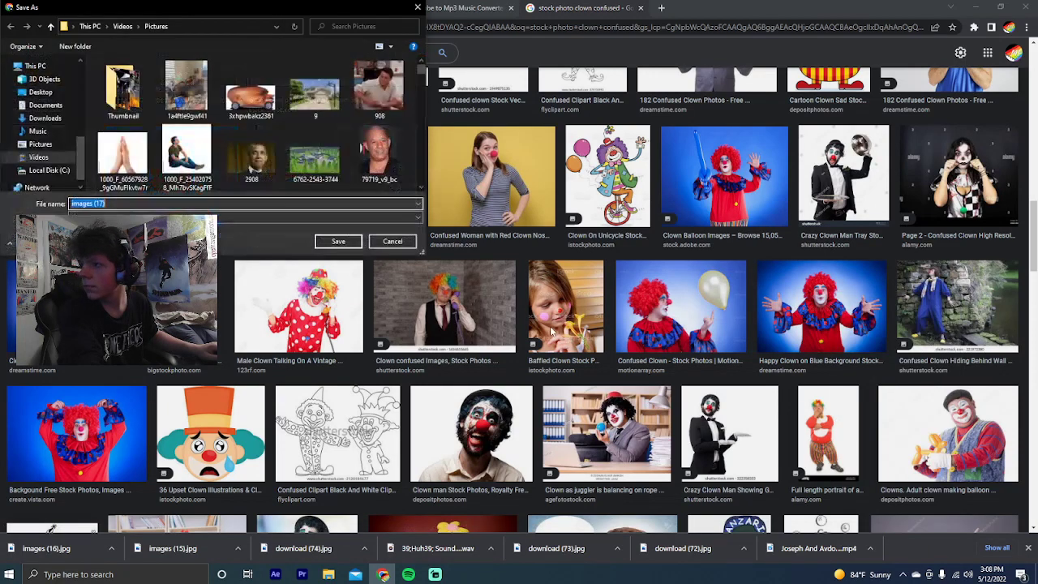
click(334, 243)
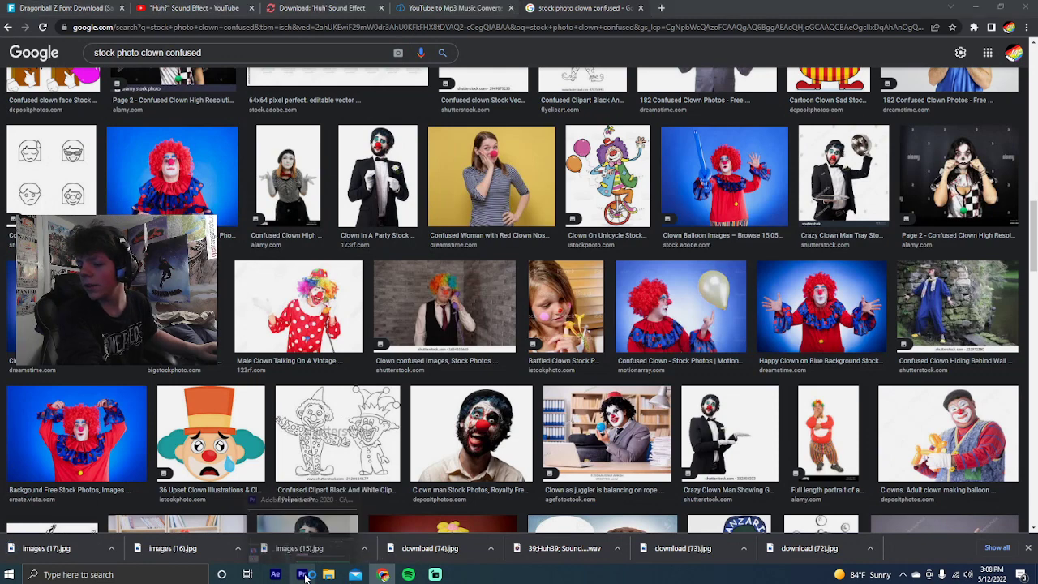
Switch to Premiere Pro and import images (17) from the Pictures folder into the project
click(280, 499)
double_click(280, 500)
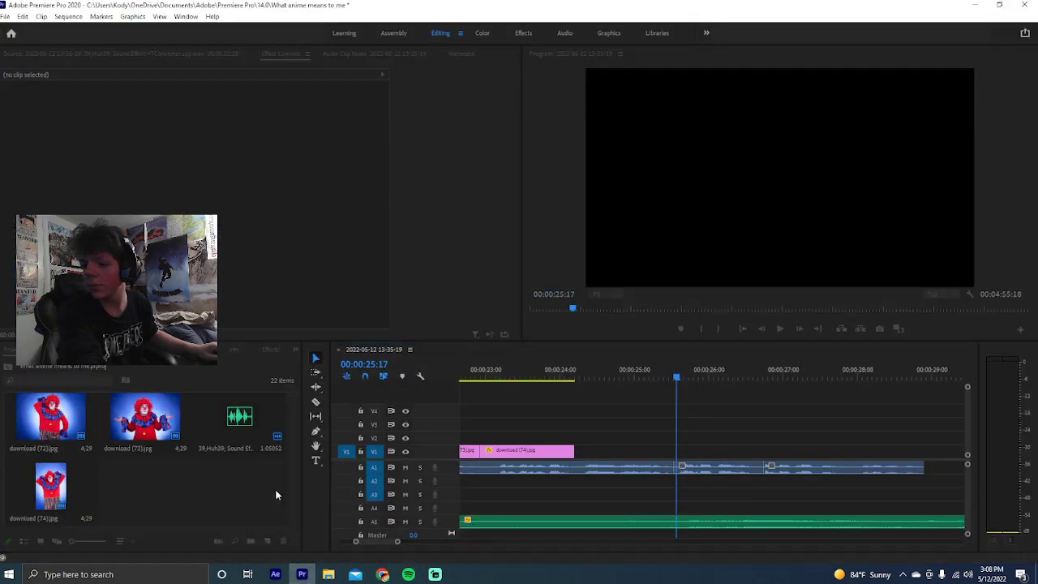
scroll(276, 191, down, 6)
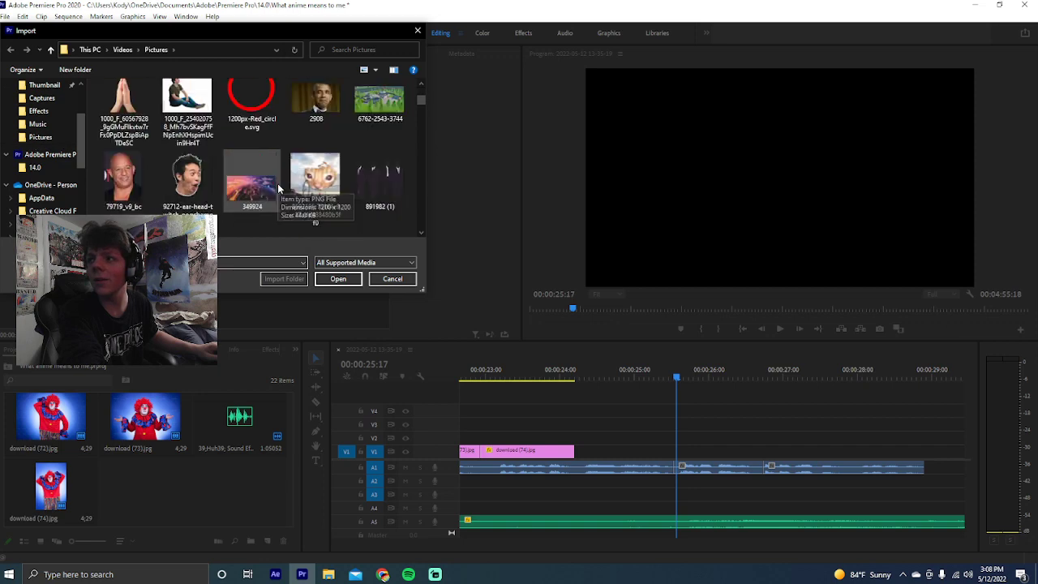
scroll(276, 191, down, 10)
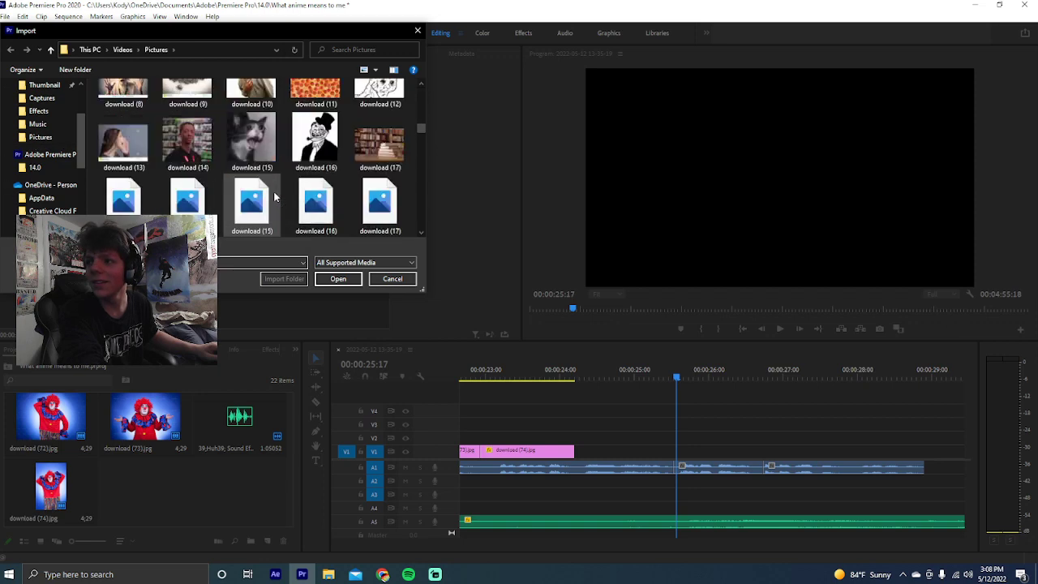
scroll(274, 196, down, 6)
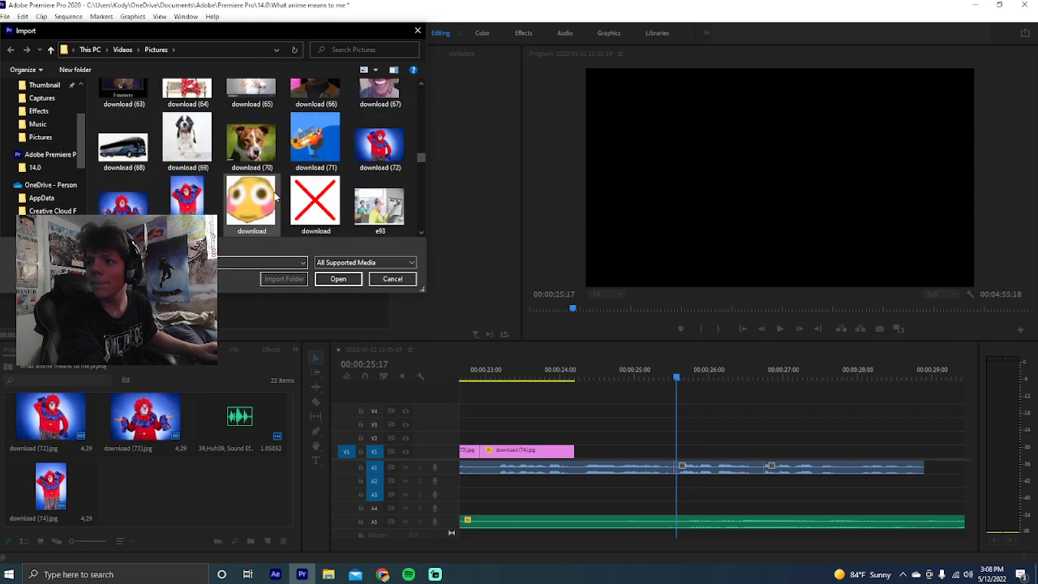
scroll(220, 200, down, 3)
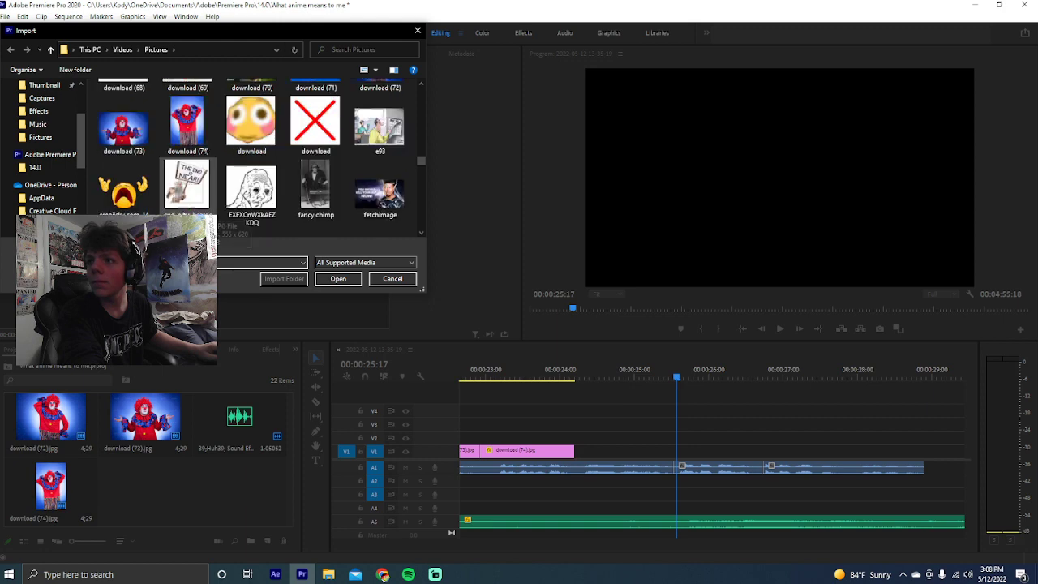
scroll(243, 201, down, 6)
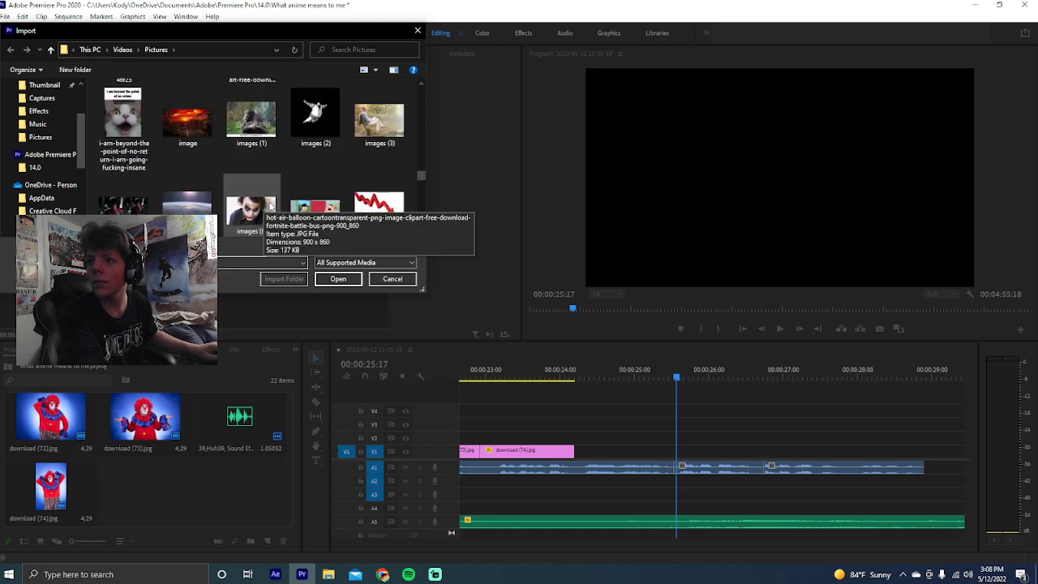
scroll(270, 207, down, 3)
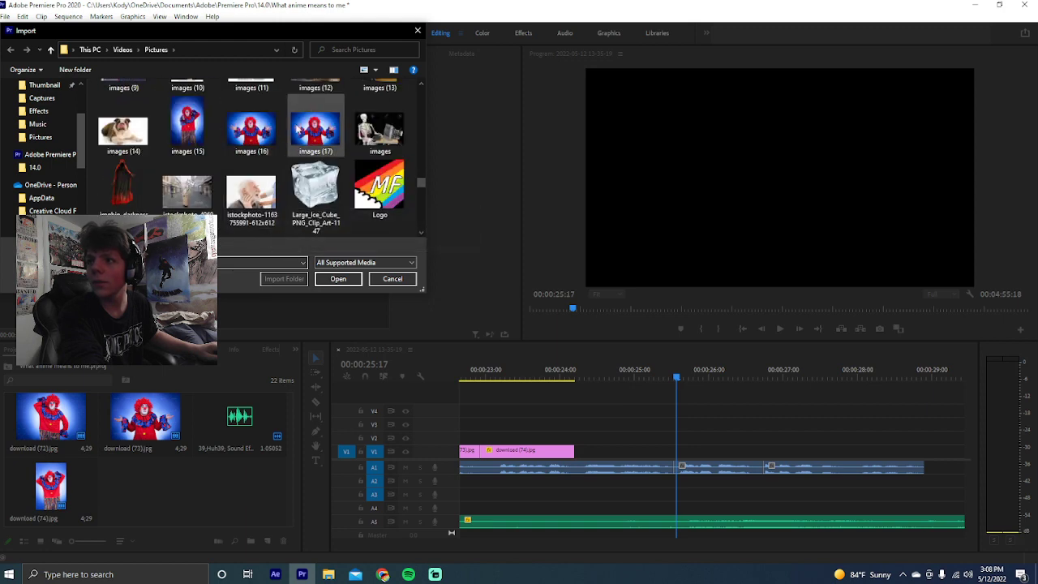
double_click(316, 123)
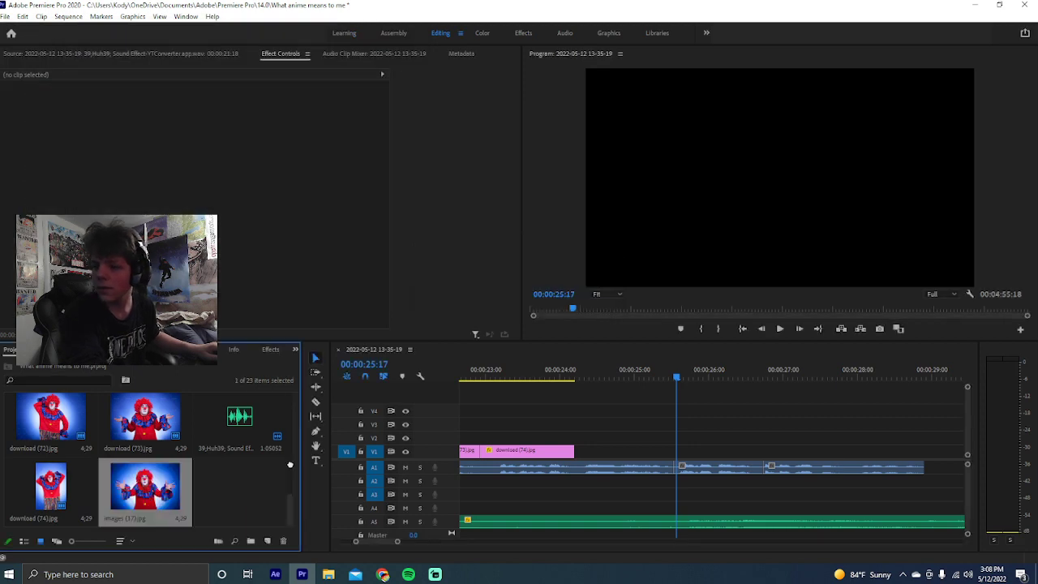
Place images (17).jpg on V1 directly after the download (74).jpg clip and trim its end to just before 00:00:25:17
drag(151, 493, 587, 452)
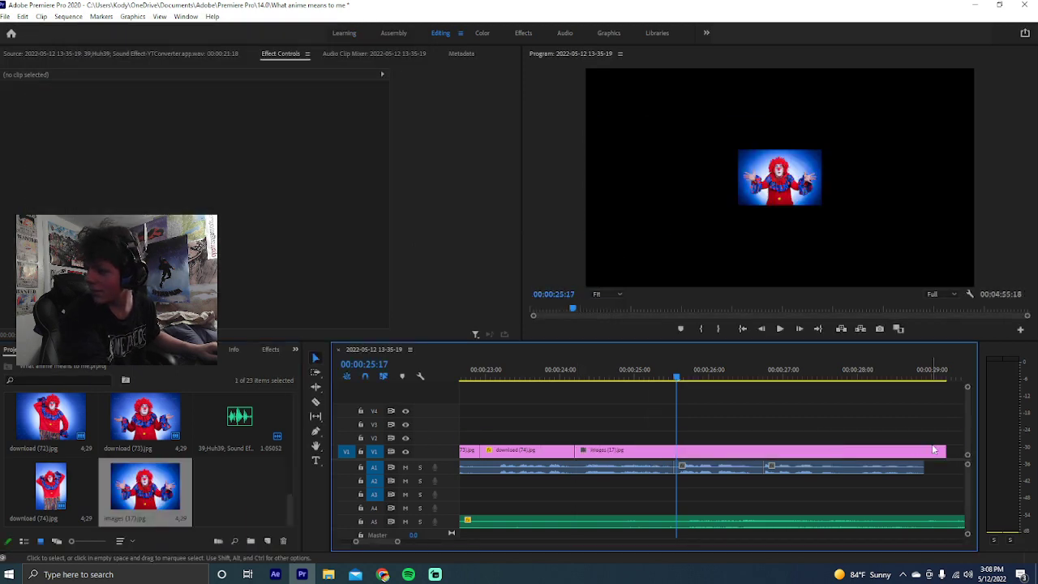
drag(944, 451, 671, 450)
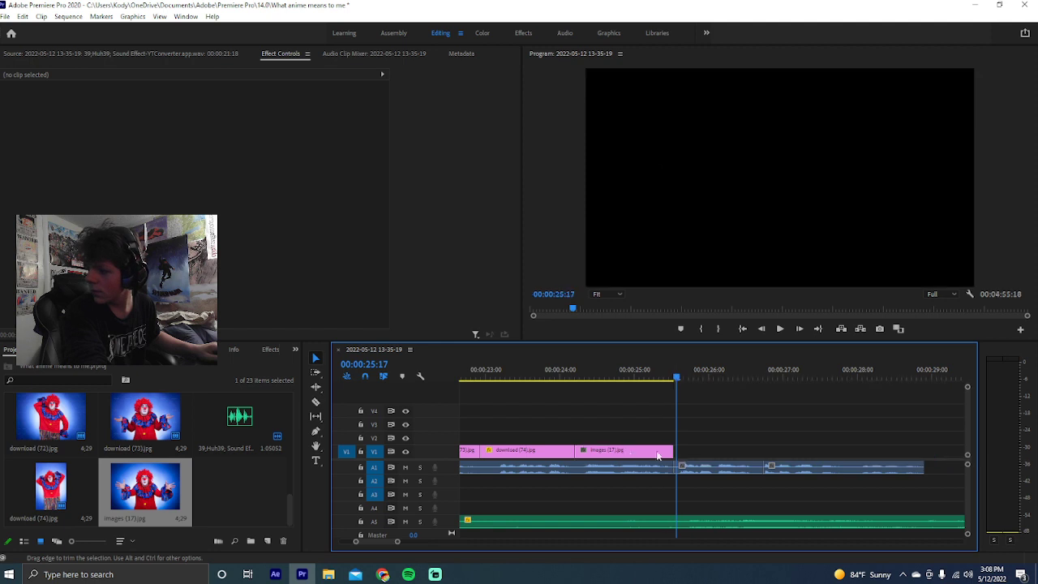
Set the Scale of the images (17).jpg clip to 406
double_click(640, 451)
click(601, 377)
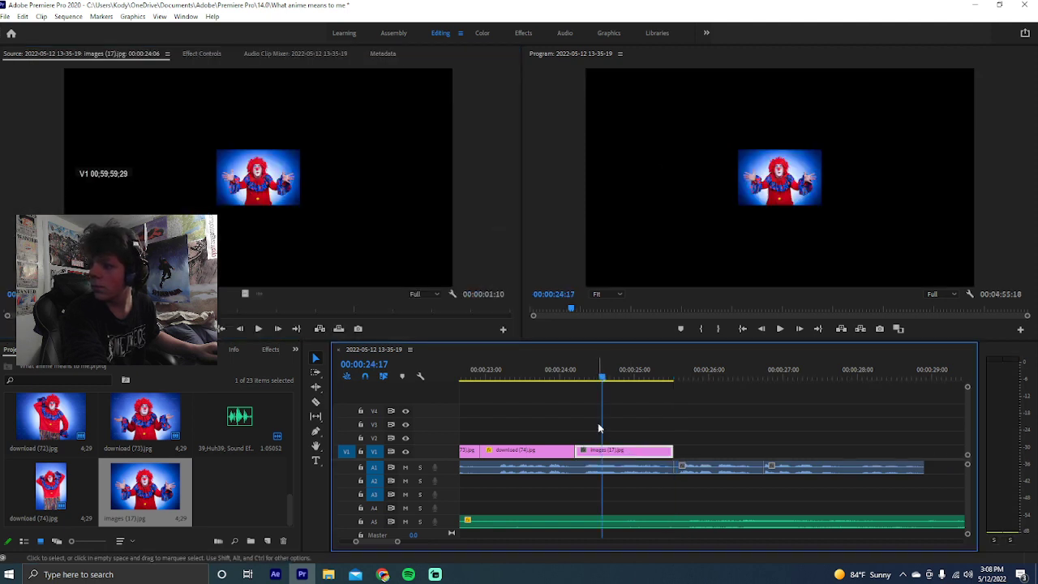
click(201, 54)
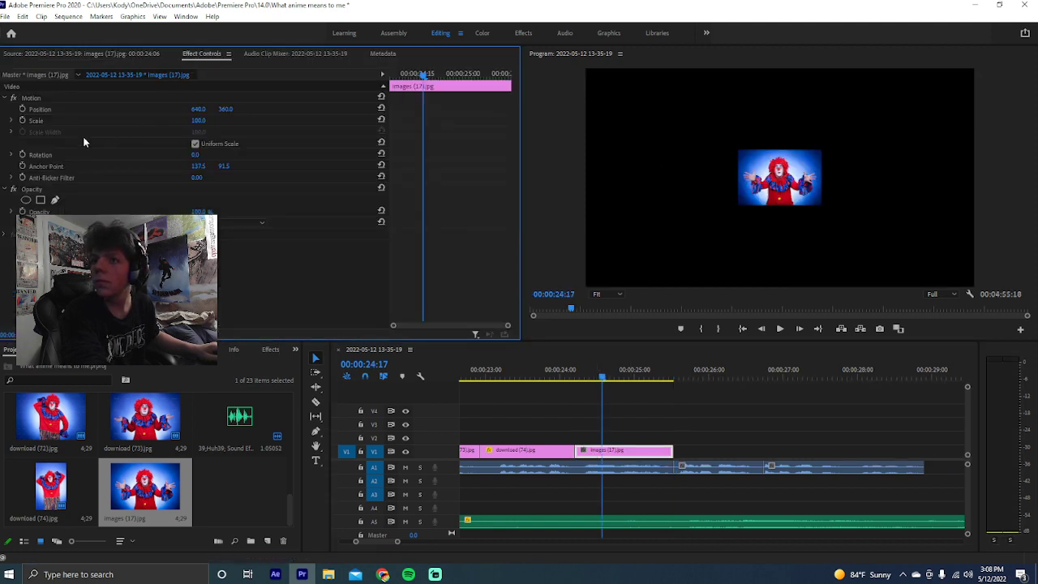
drag(201, 119, 449, 118)
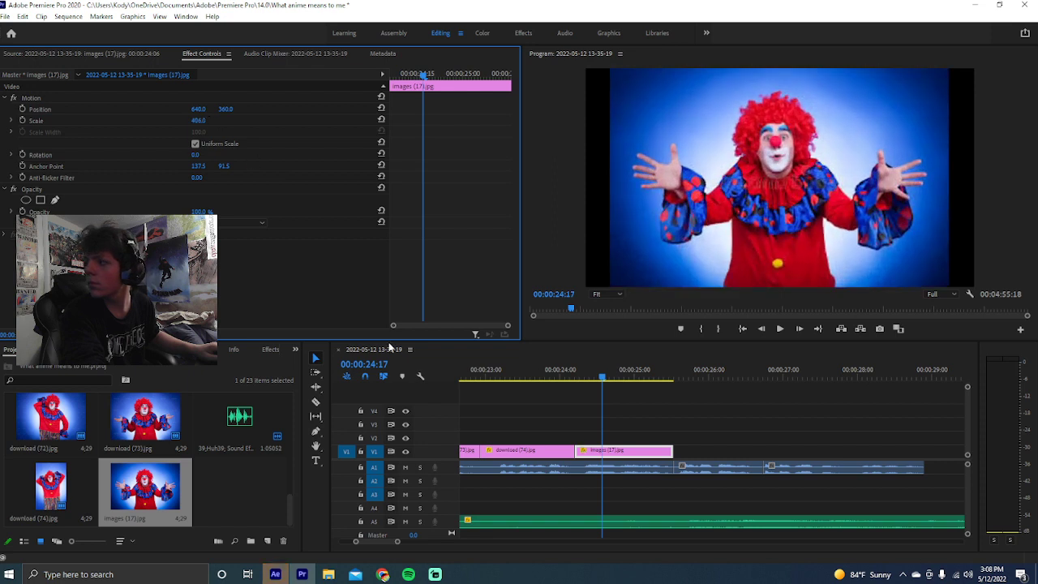
Play the narration from the images (17).jpg clip to past 00:00:26:00
click(591, 405)
key(space)
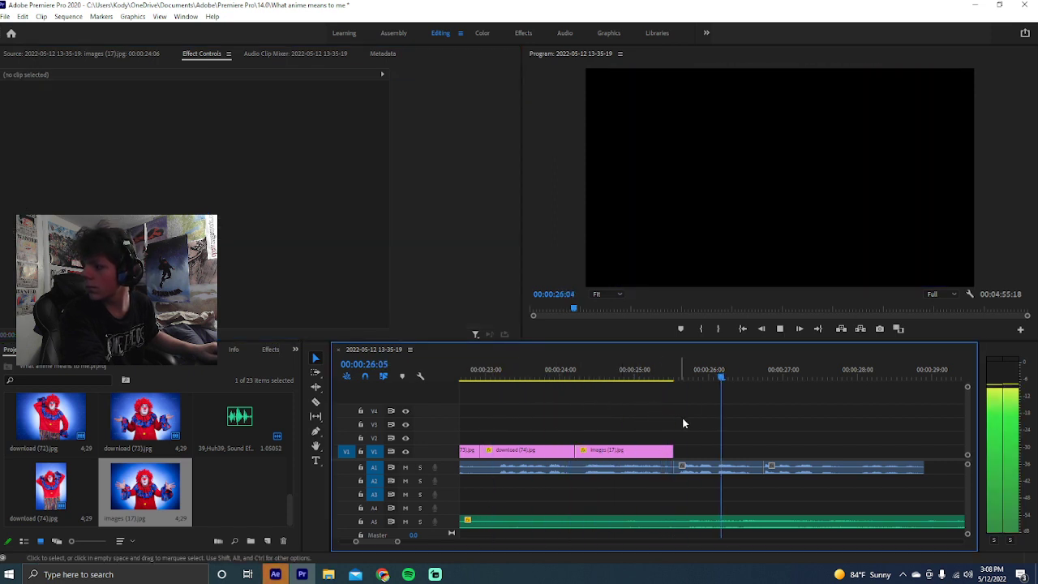
key(space)
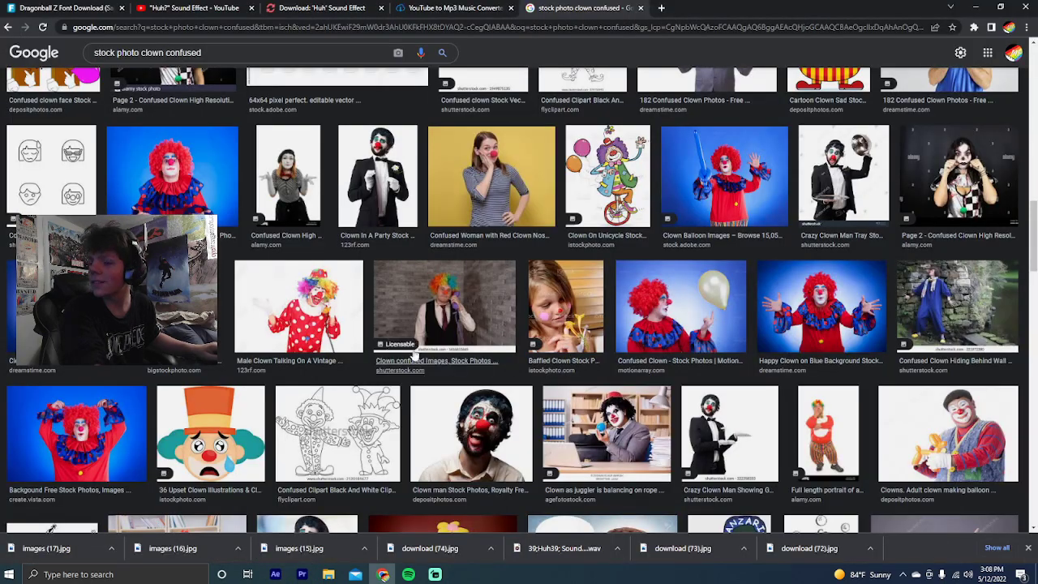
Switch to Chrome and search Google Images for "stock photo man crying"
scroll(415, 354, up, 15)
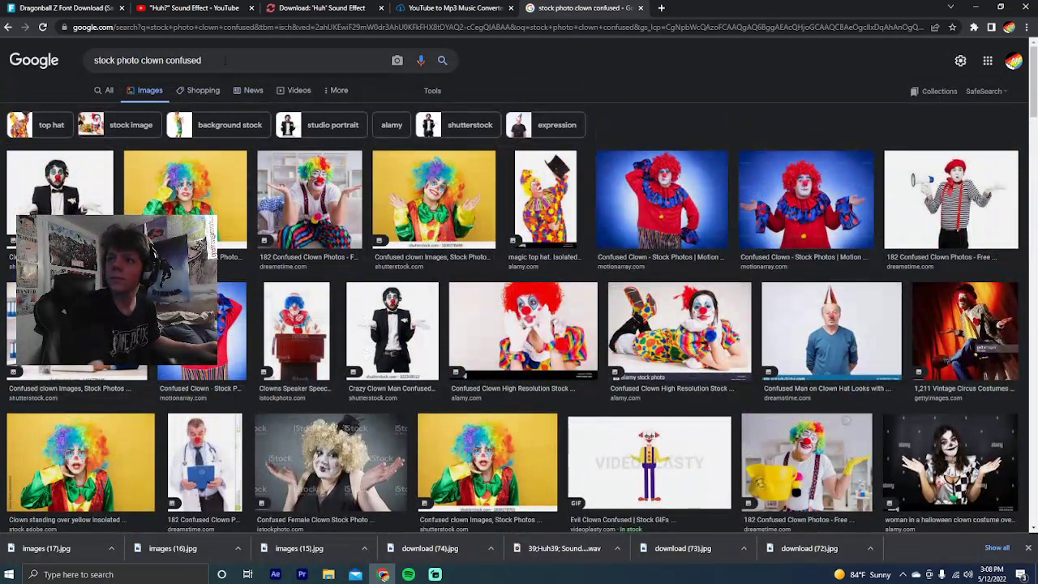
triple_click(225, 60)
key(BackSpace)
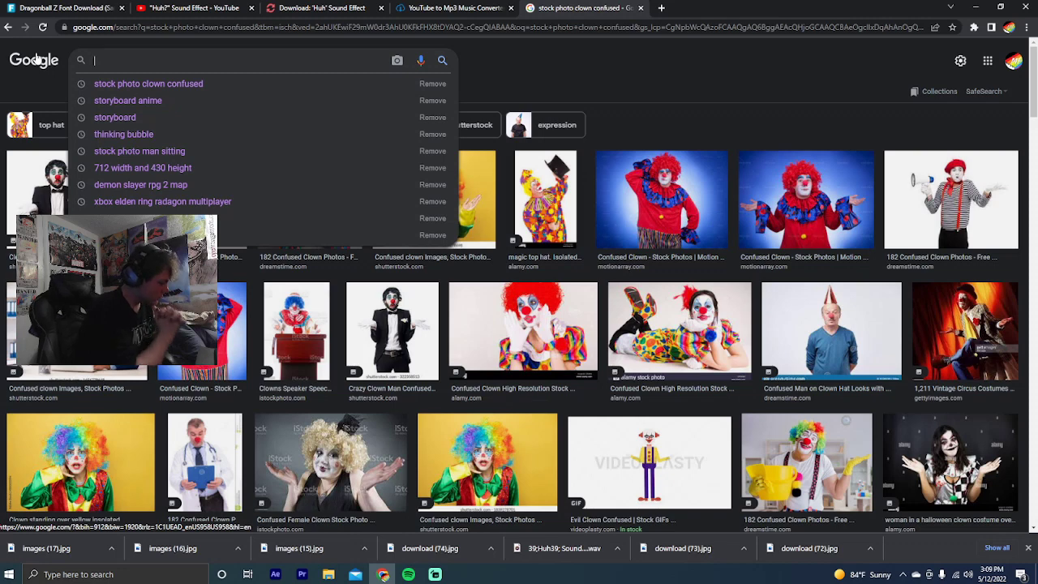
text(stock)
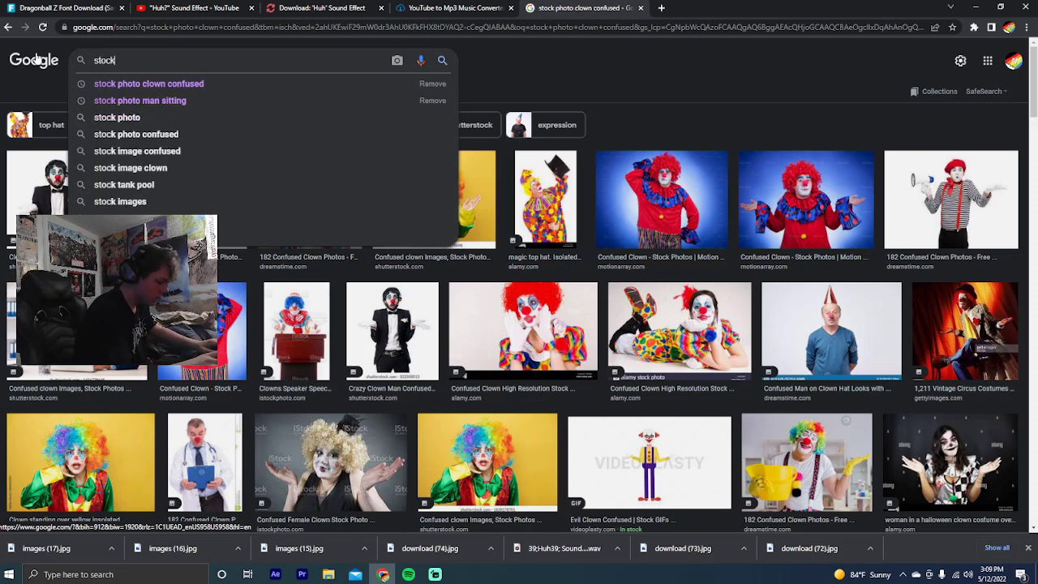
text( phtol)
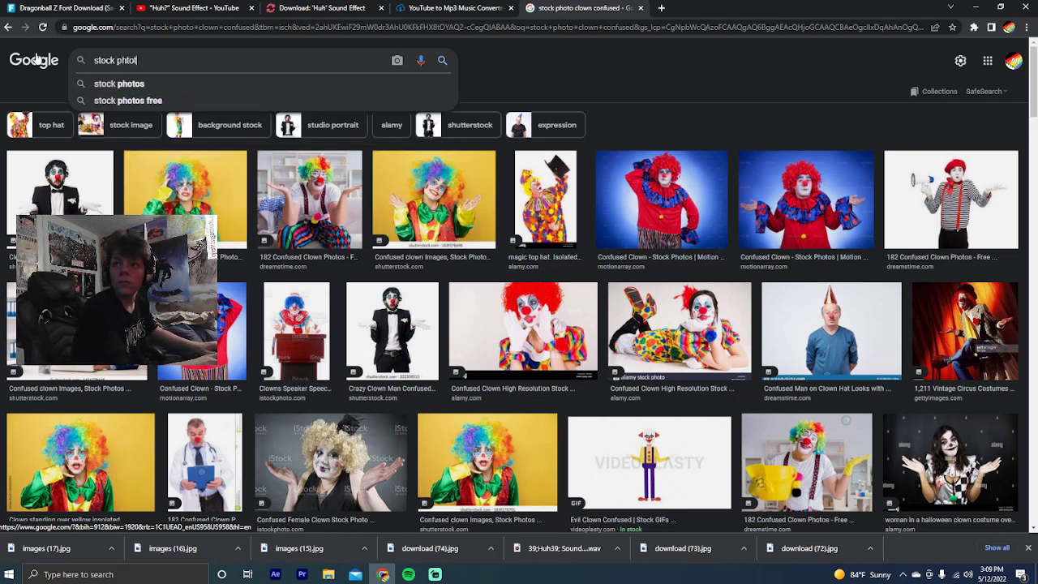
key(BackSpace)
key(BackSpace)
key(BackSpace)
text(oto m)
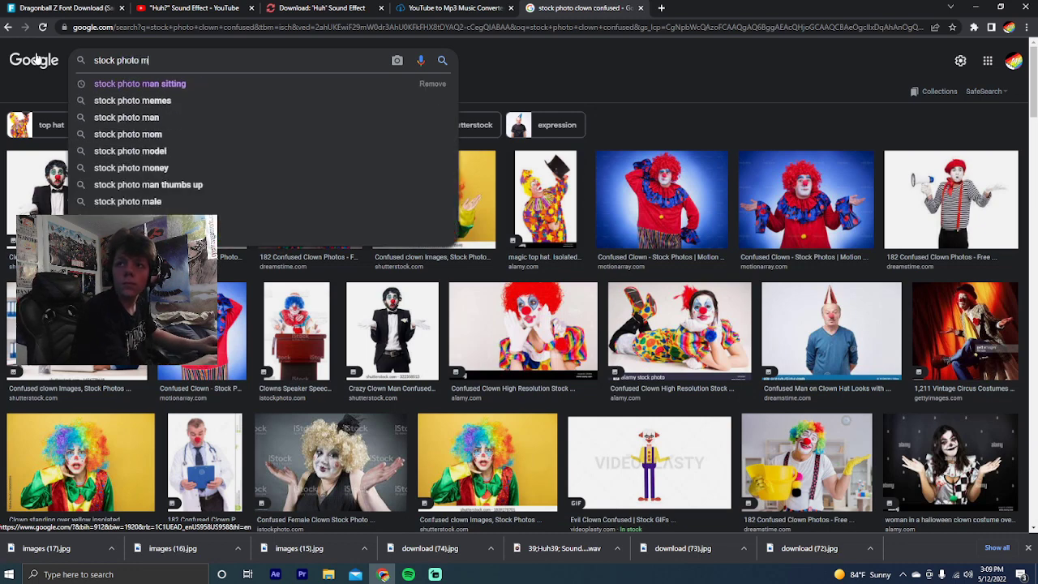
text(an )
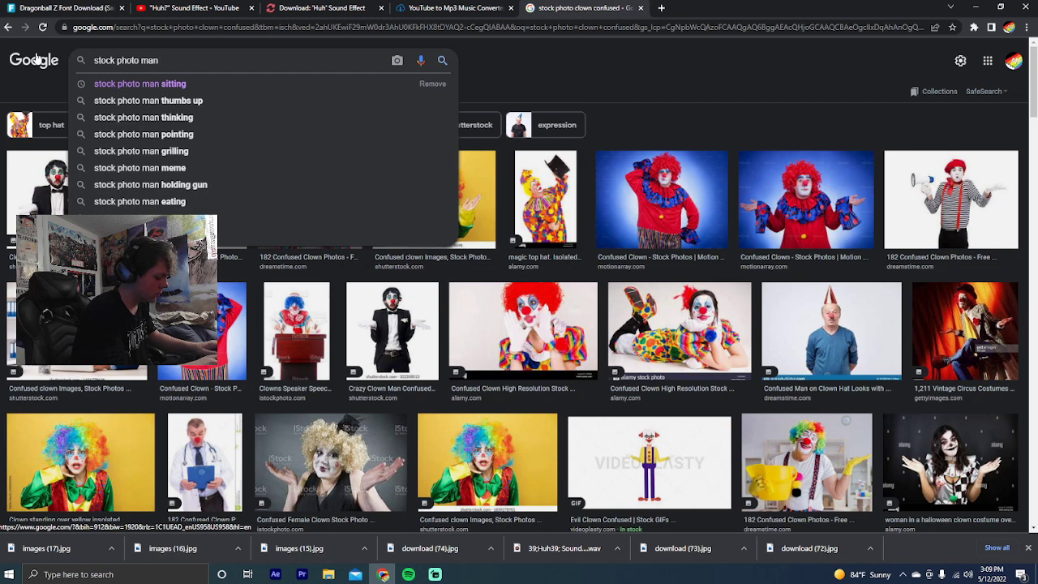
text( crying)
key(Return)
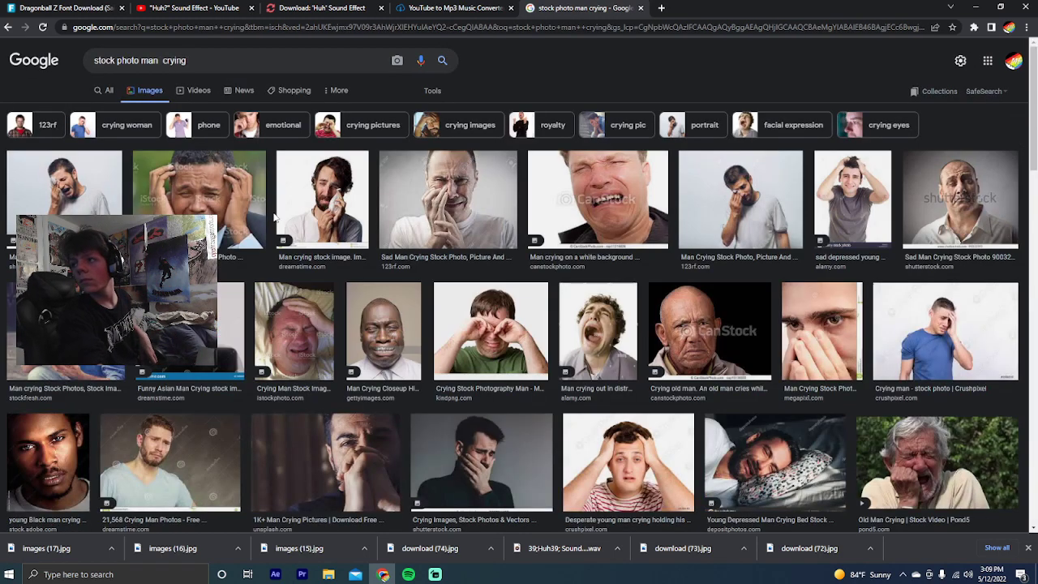
Browse the image results for a suitable crying man photo, previewing "Man crying out in distress" and closing the preview
scroll(373, 280, down, 2)
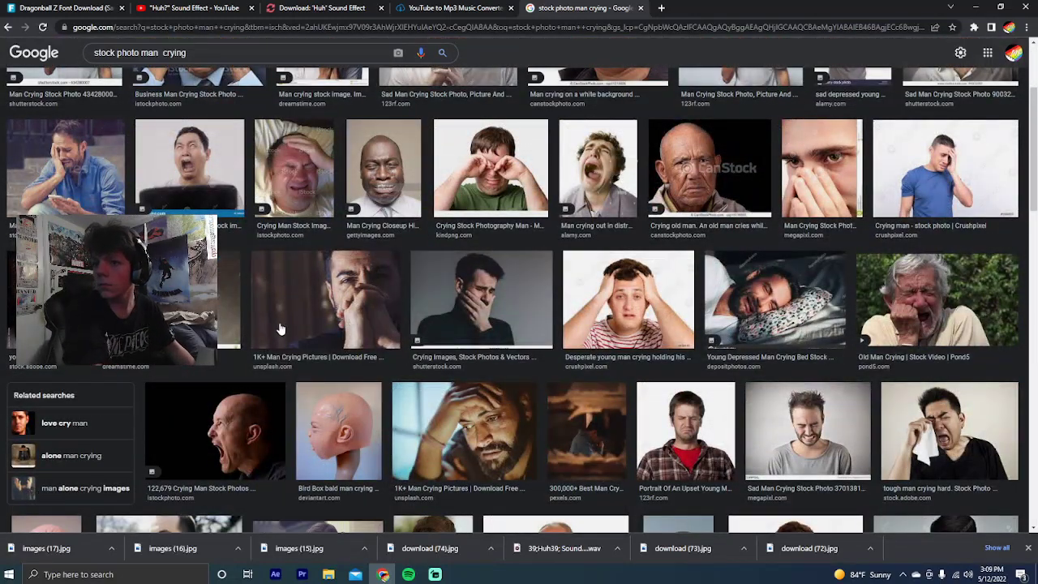
scroll(352, 320, down, 2)
scroll(297, 313, down, 2)
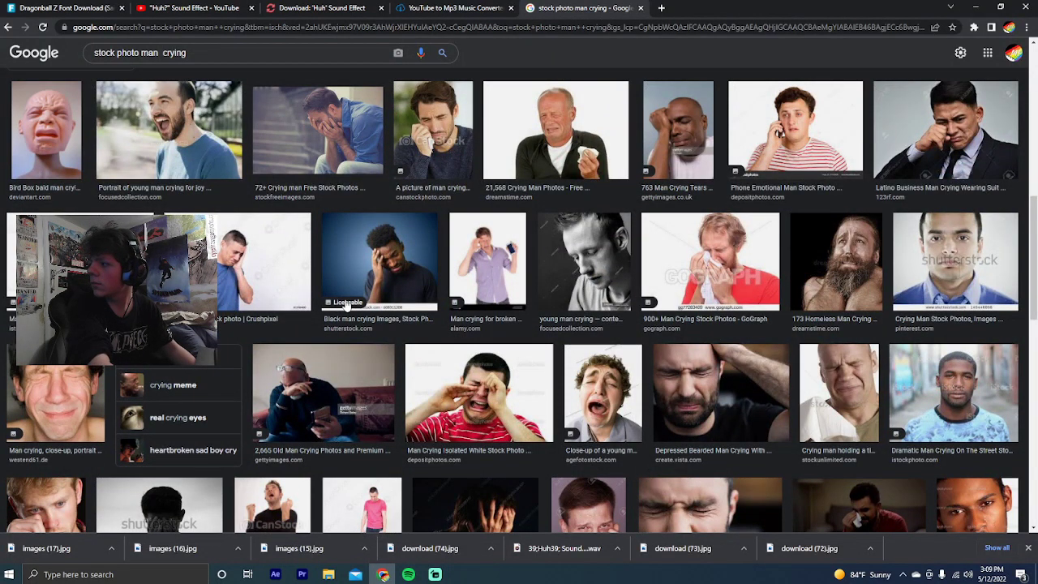
scroll(347, 302, down, 3)
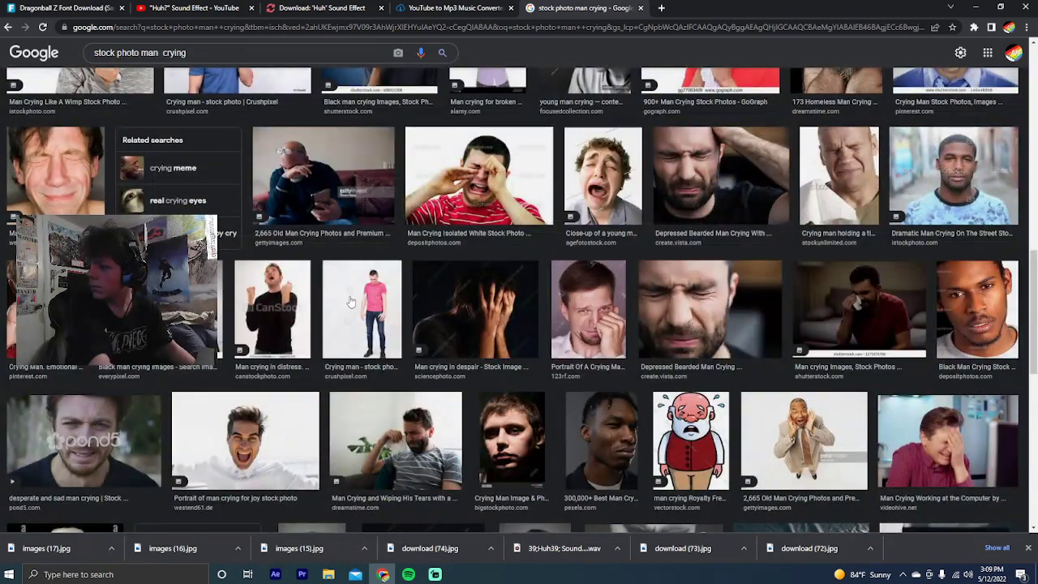
scroll(350, 301, up, 10)
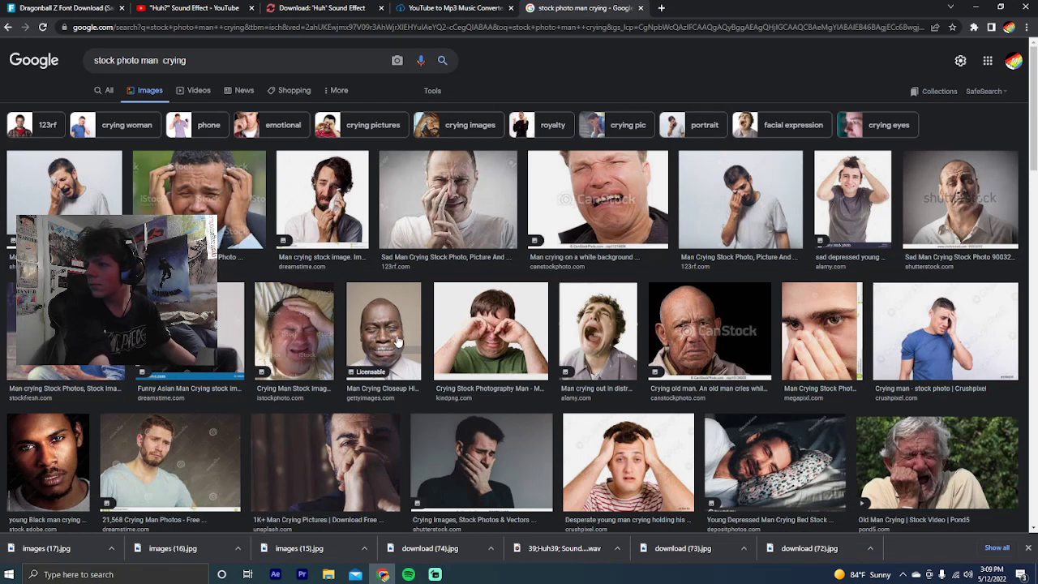
key(slash)
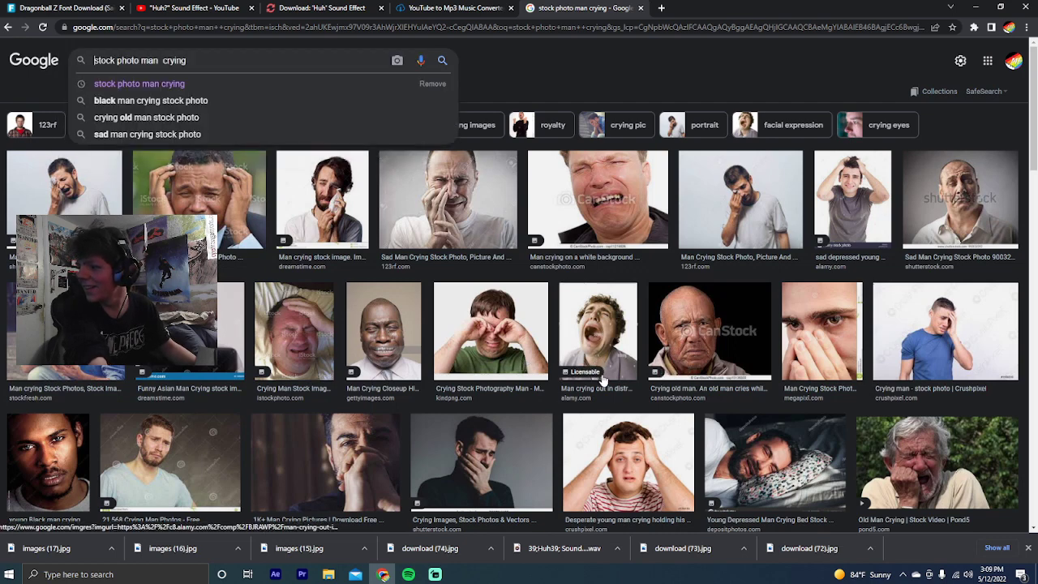
click(581, 350)
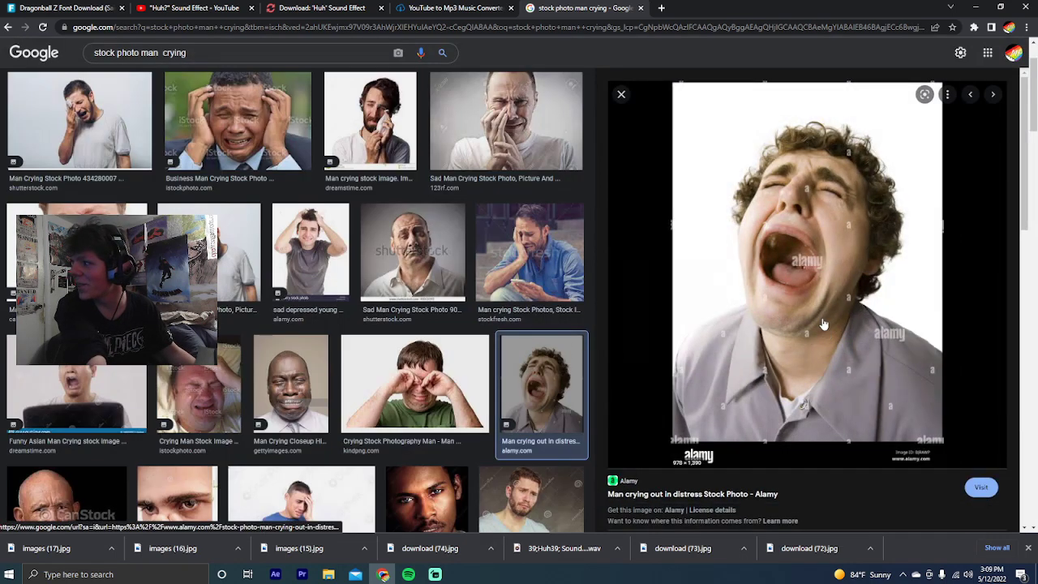
scroll(549, 281, up, 2)
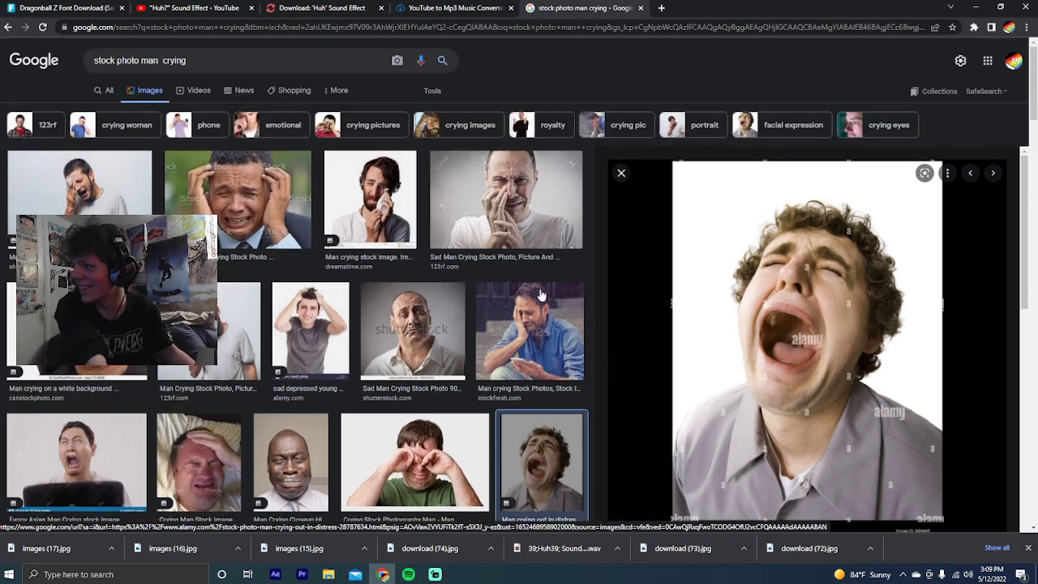
click(618, 175)
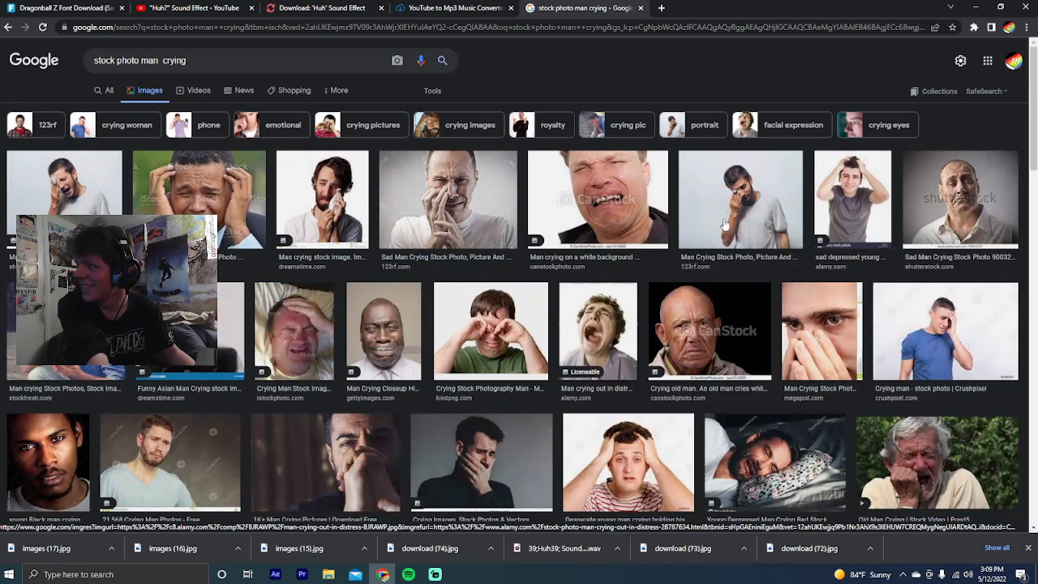
scroll(482, 327, down, 2)
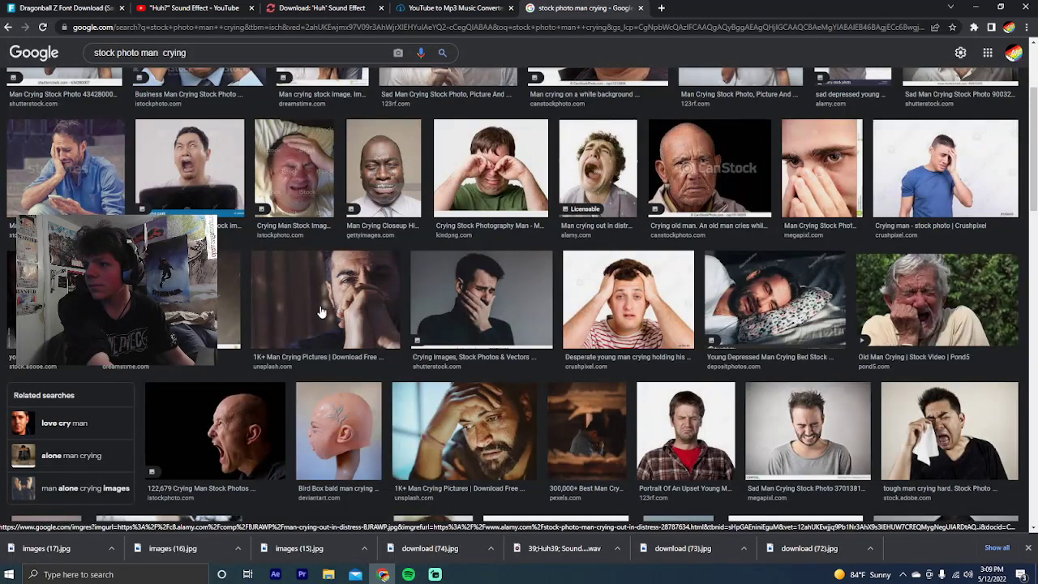
scroll(369, 304, up, 2)
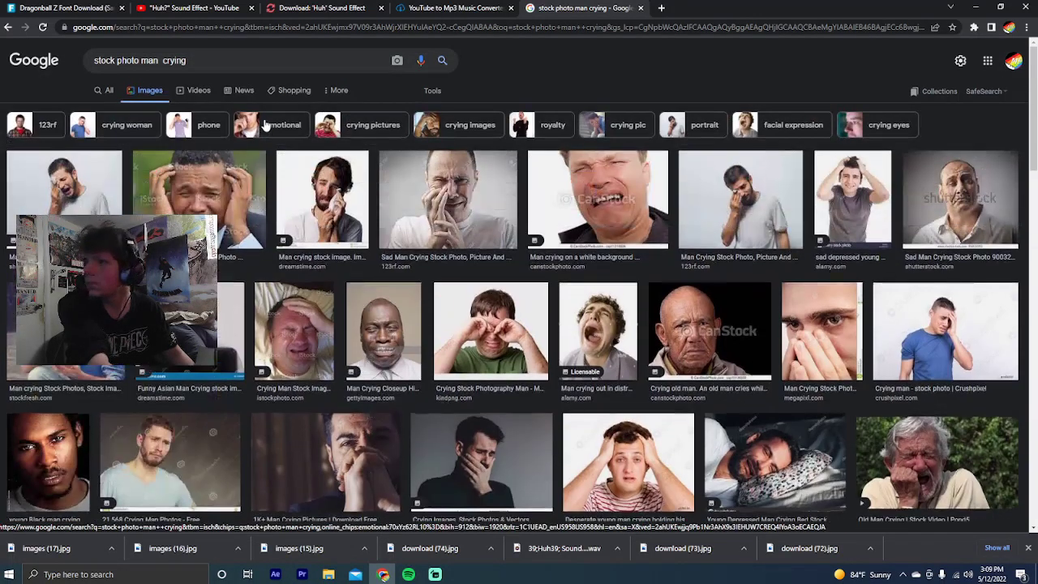
Change the image search to "stock photo man begging"
click(187, 60)
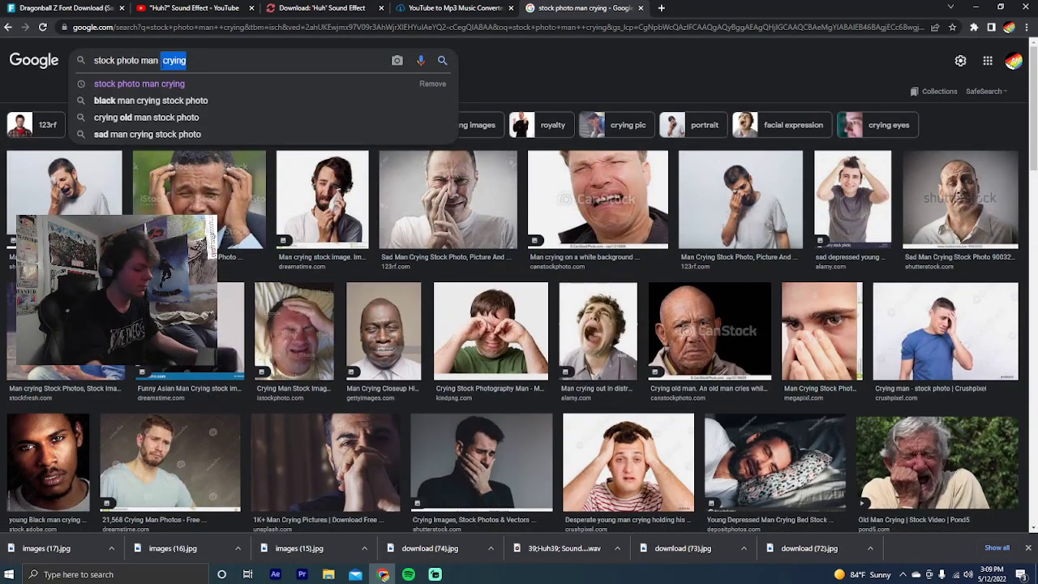
key(BackSpace)
text(behh)
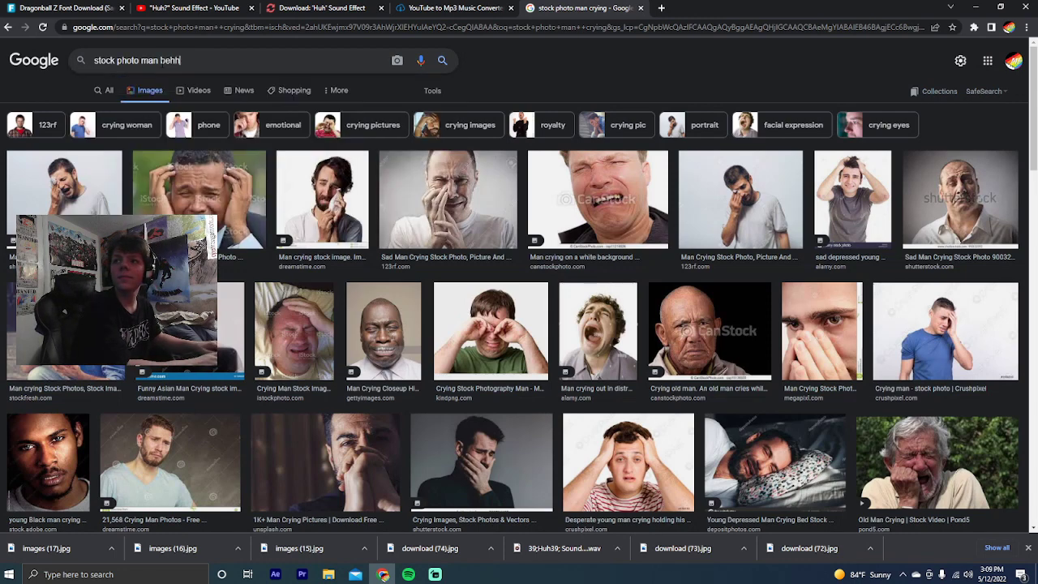
text(ging)
key(Return)
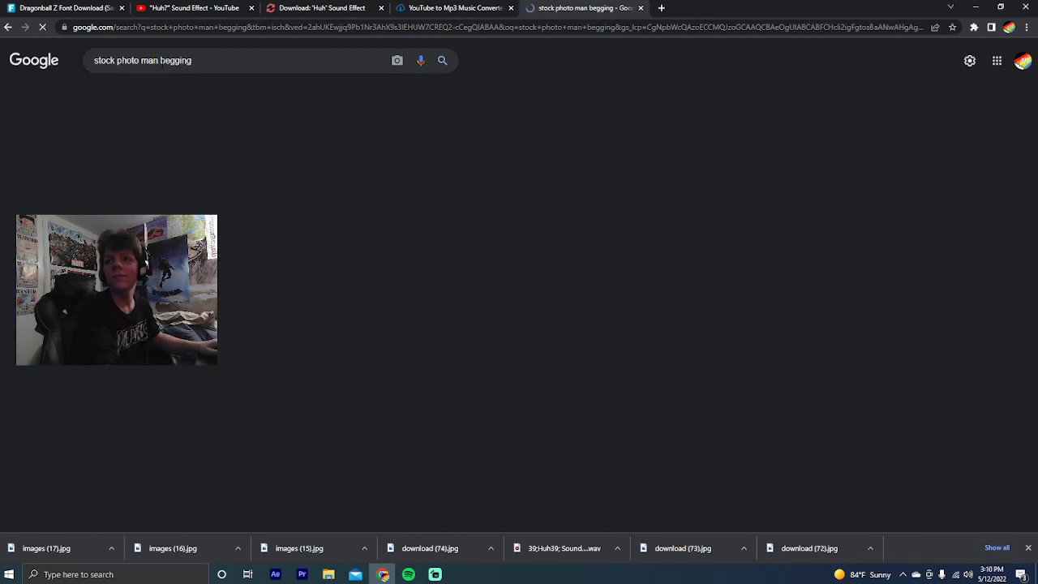
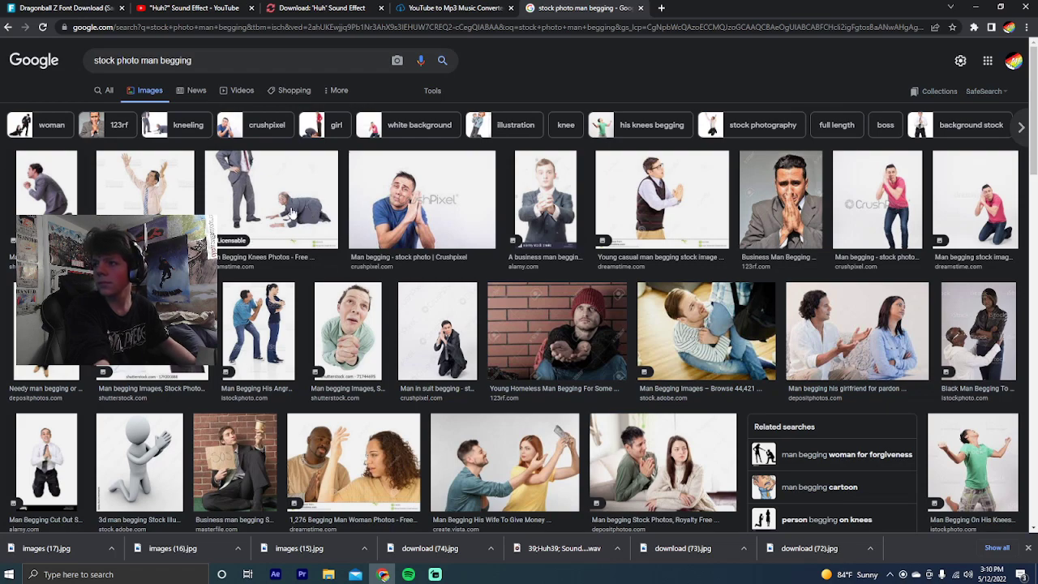
Look through the begging man image results for a suitable stock photo
scroll(541, 207, down, 4)
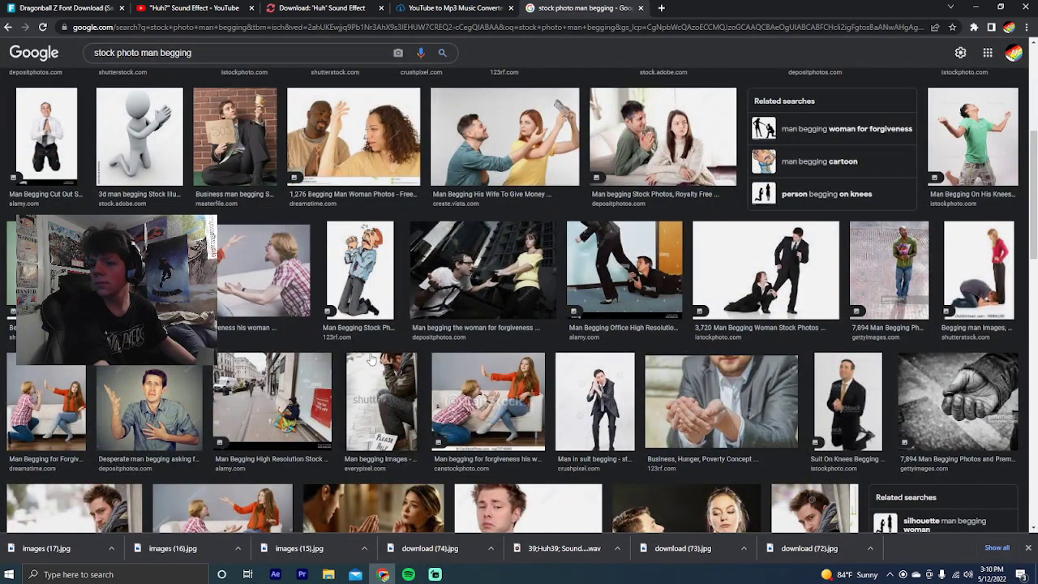
scroll(371, 359, down, 4)
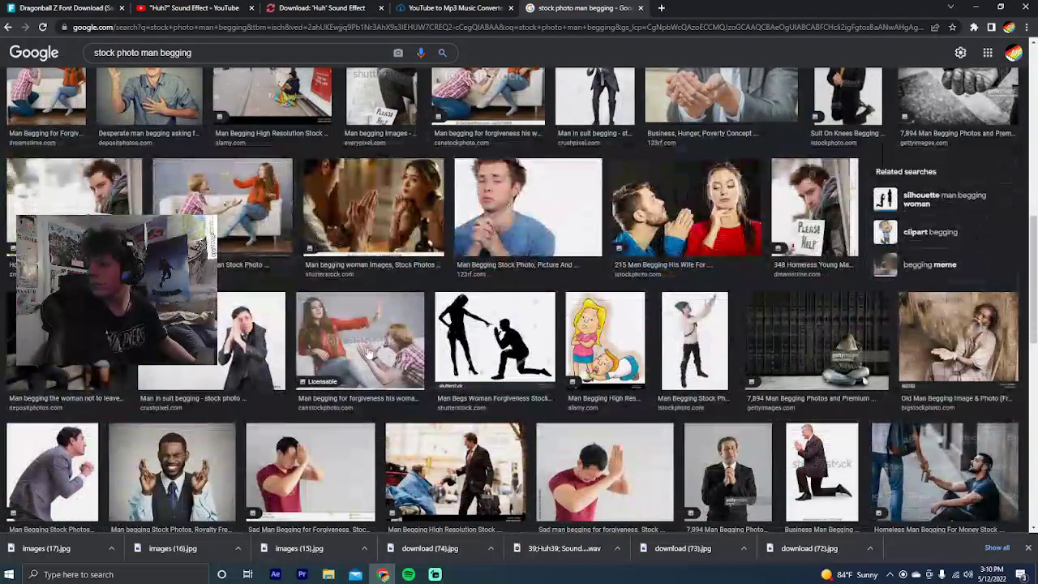
scroll(367, 351, down, 2)
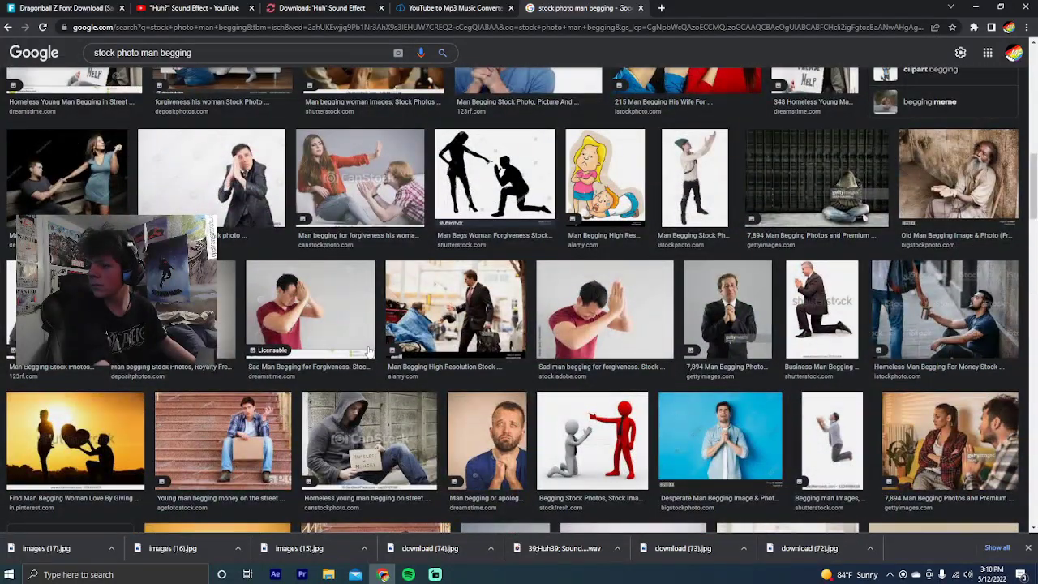
scroll(369, 349, down, 4)
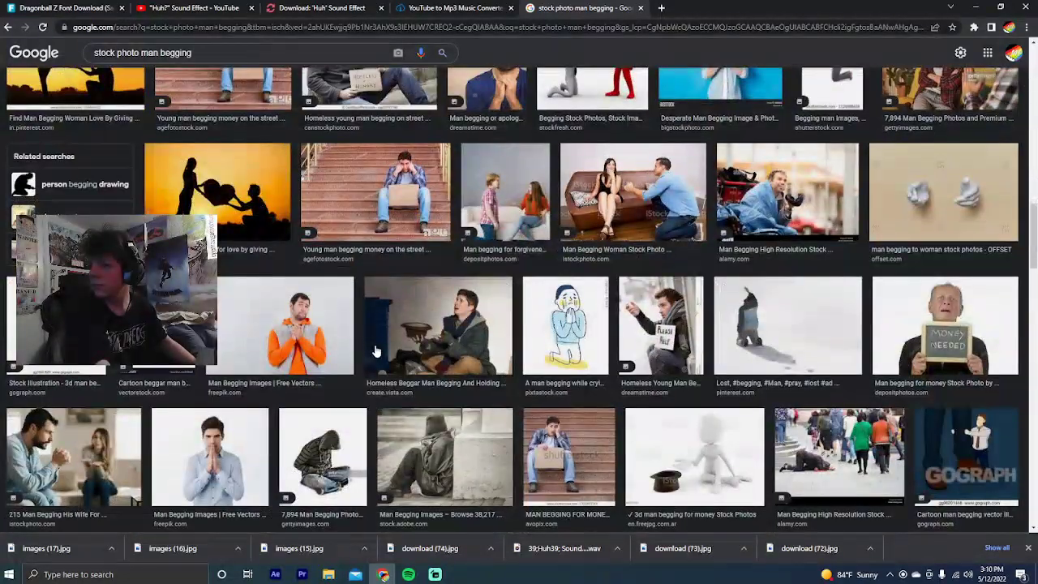
scroll(438, 353, down, 3)
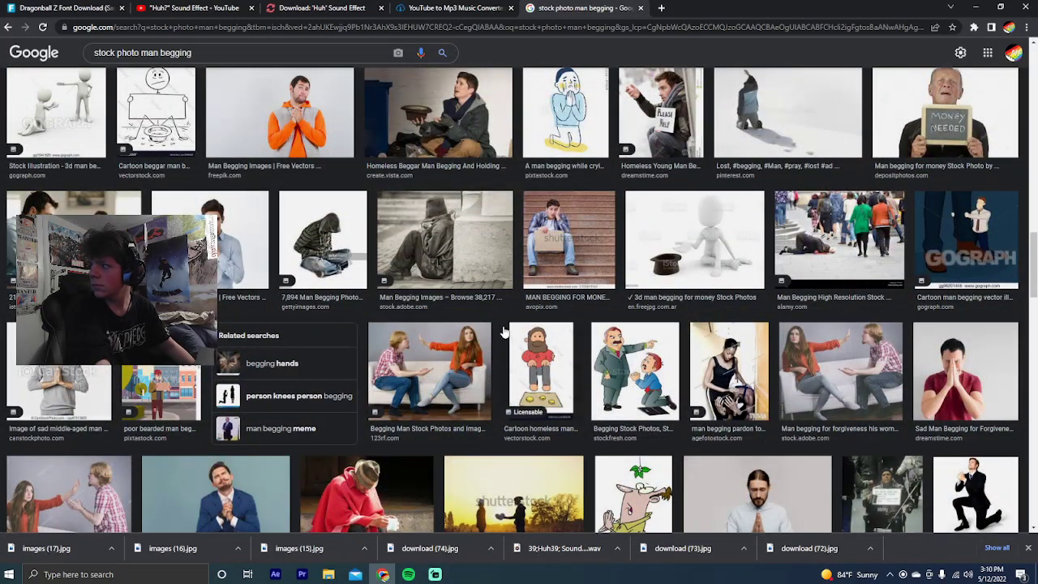
scroll(503, 331, up, 10)
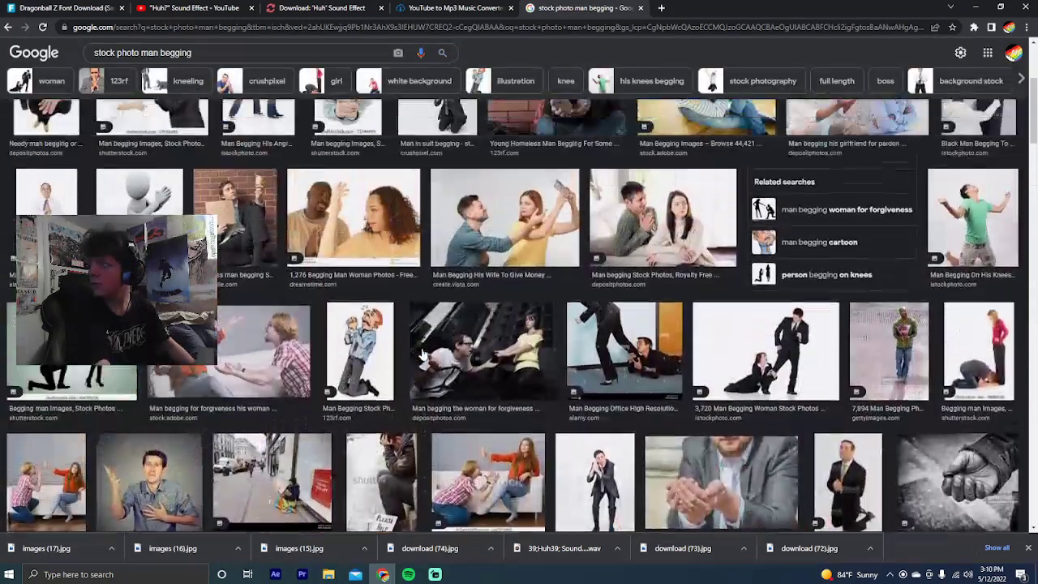
scroll(422, 355, up, 4)
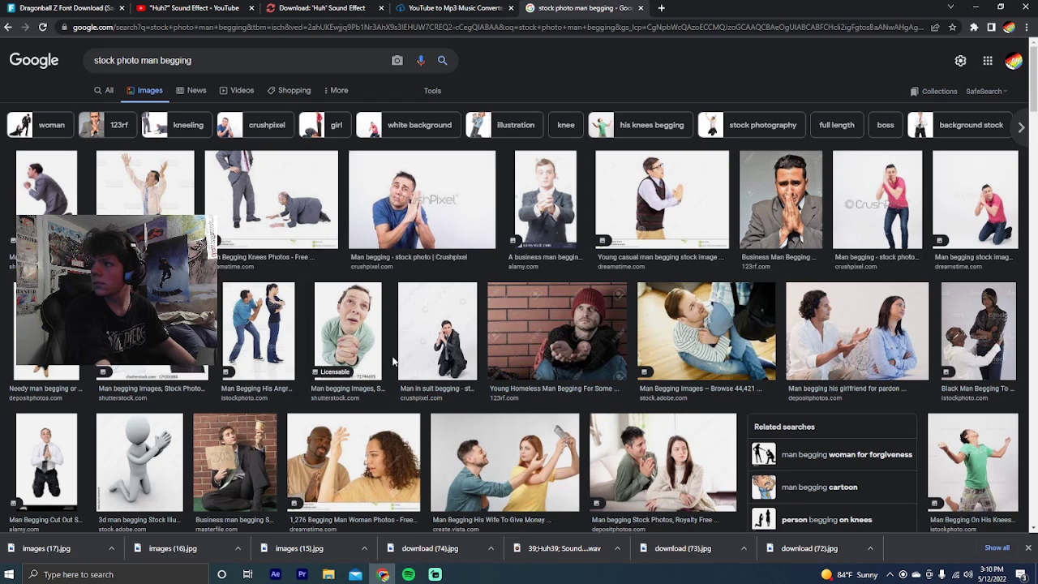
Look further down the begging man results and open the related image search "person begging on knees"
scroll(399, 365, down, 2)
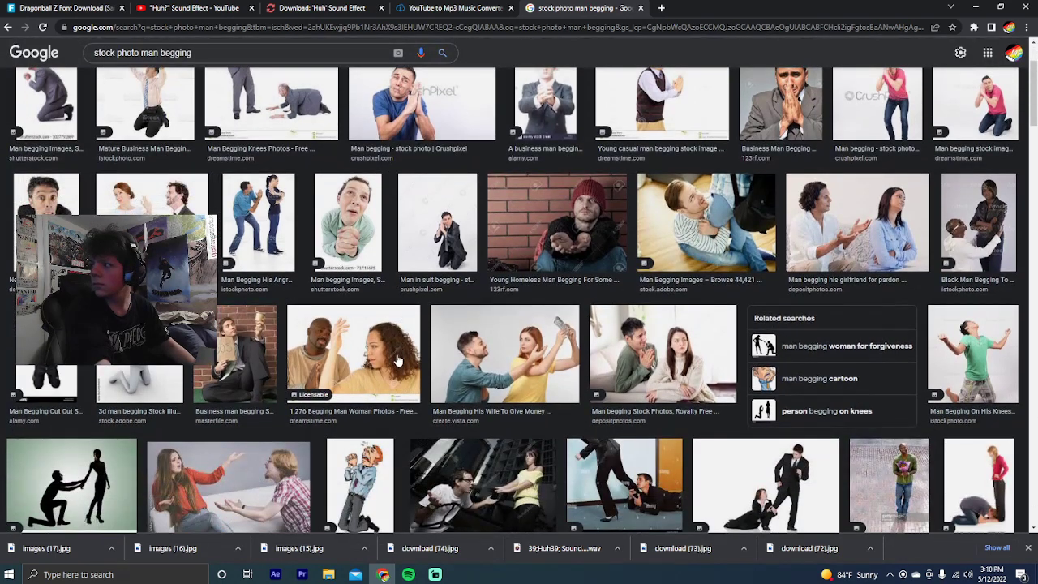
scroll(397, 361, down, 1)
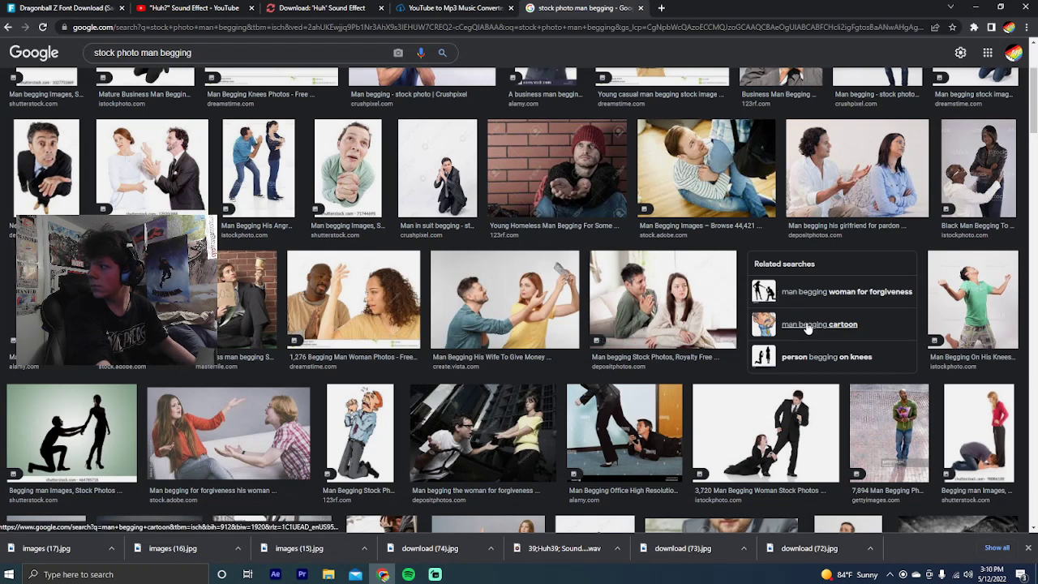
click(829, 370)
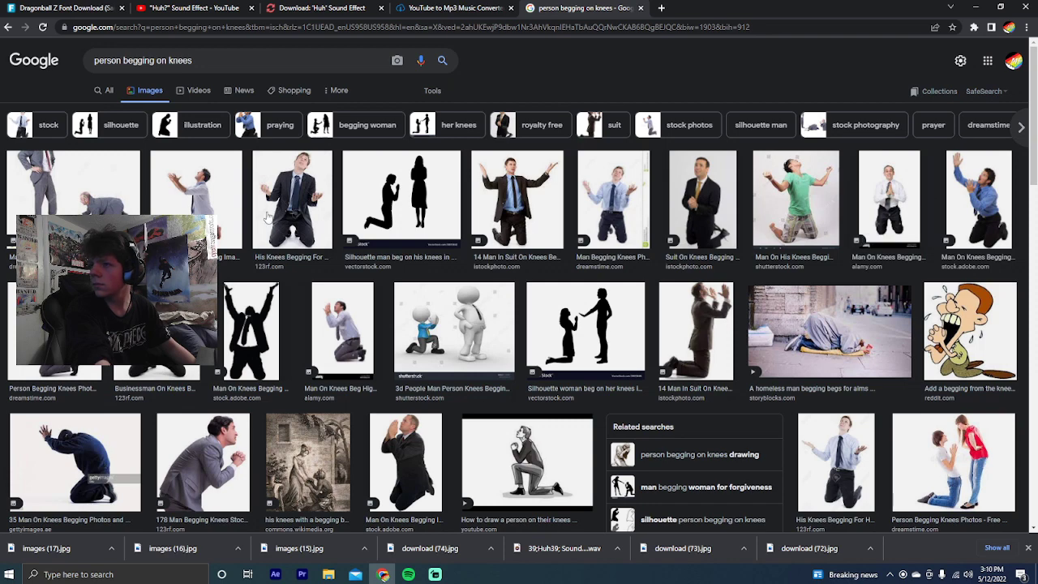
Save the picture of the kneeling man with outstretched arms as download (75) in the Videos > Pictures folder
right_click(215, 203)
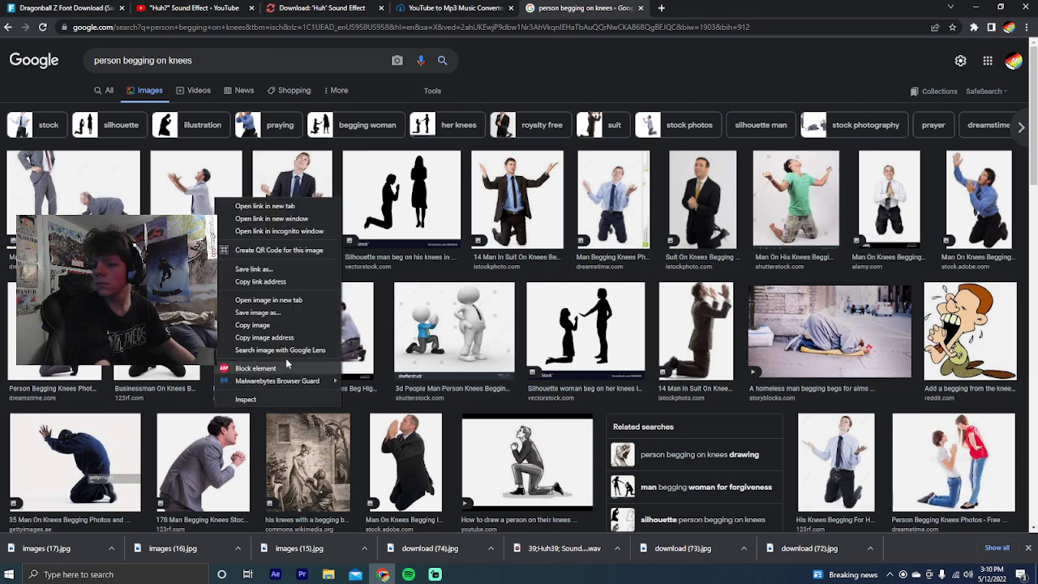
click(258, 312)
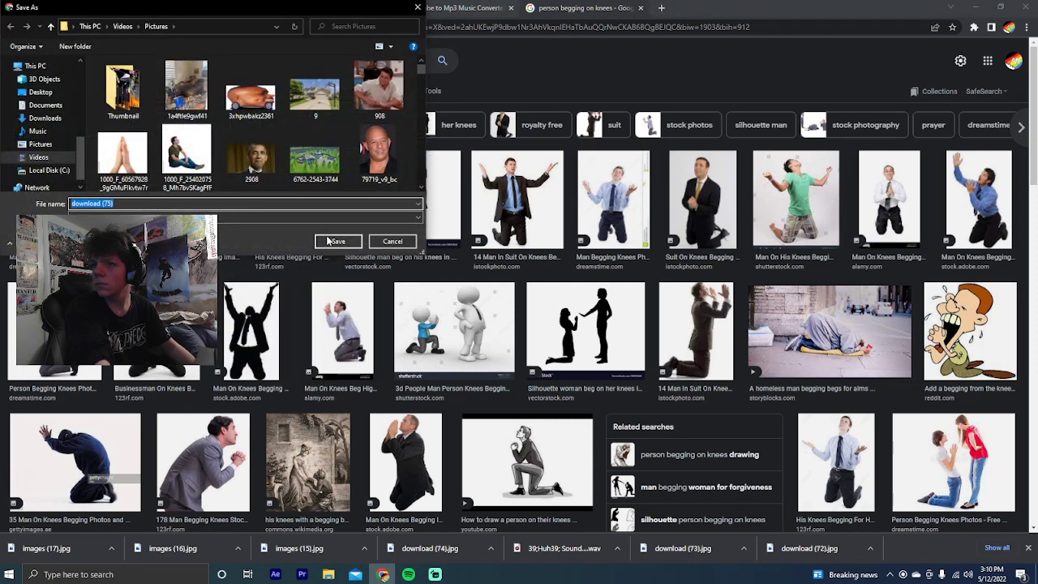
click(328, 241)
Switch to Premiere Pro and import download (75) from the Pictures folder into the project
click(302, 574)
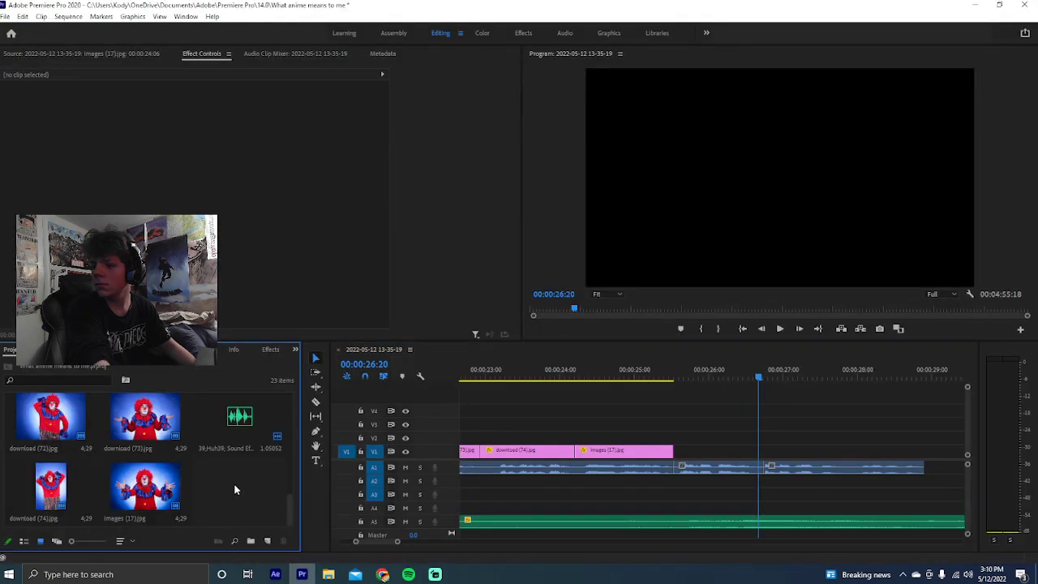
double_click(235, 489)
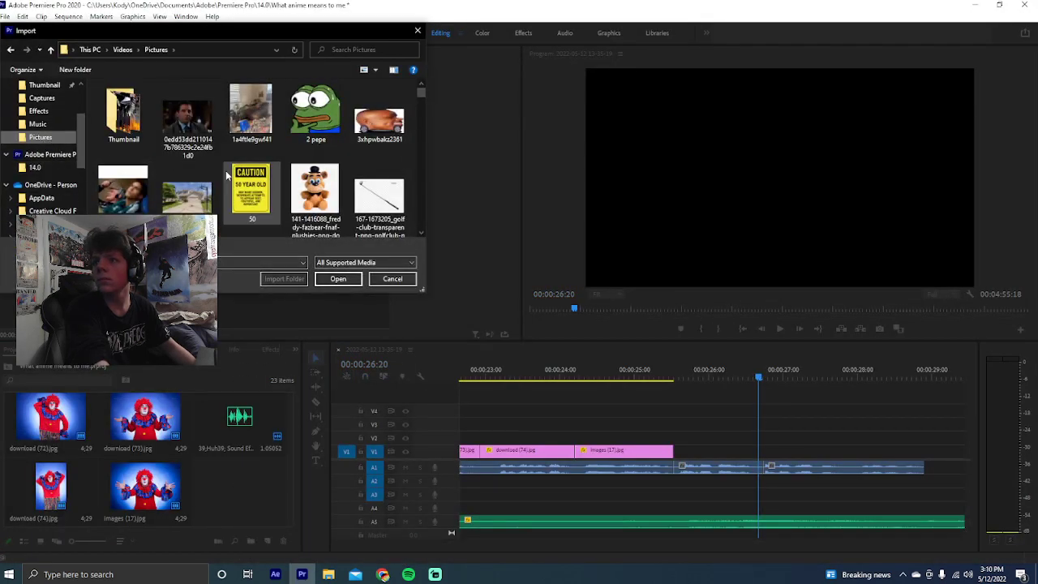
scroll(243, 174, down, 10)
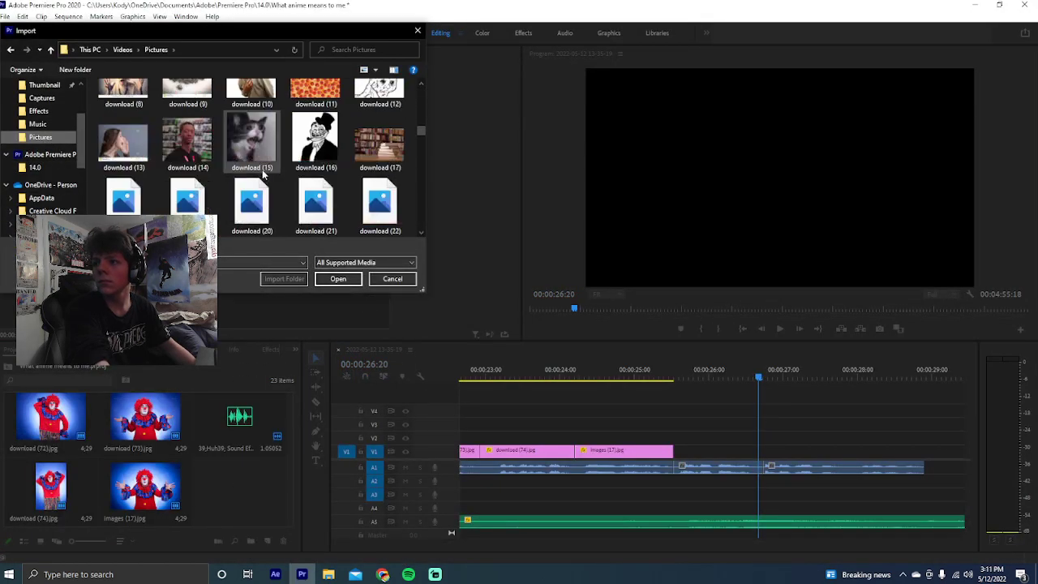
scroll(263, 174, down, 8)
scroll(262, 174, down, 5)
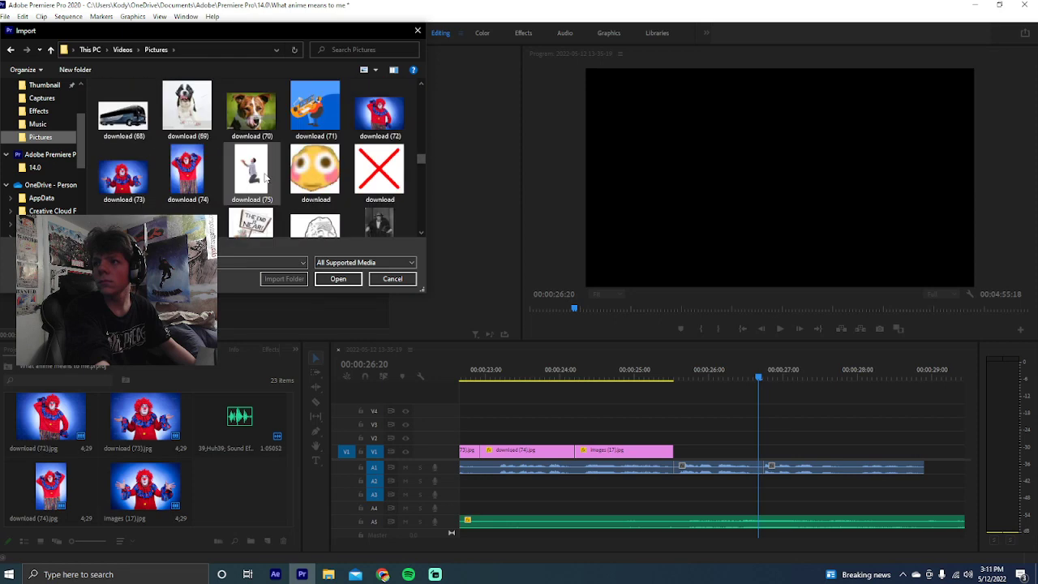
double_click(258, 174)
Place download (75).jpg on V1 directly after images (17).jpg and cut off its excess just past 00:00:26:20, at the narration cut
drag(237, 486, 683, 456)
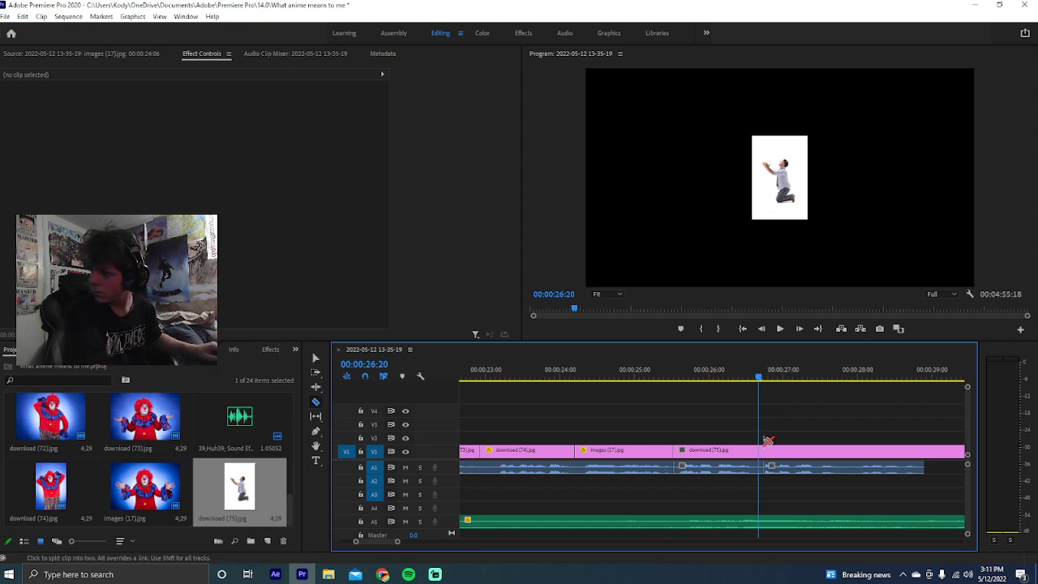
click(765, 448)
key(v)
click(778, 451)
key(Delete)
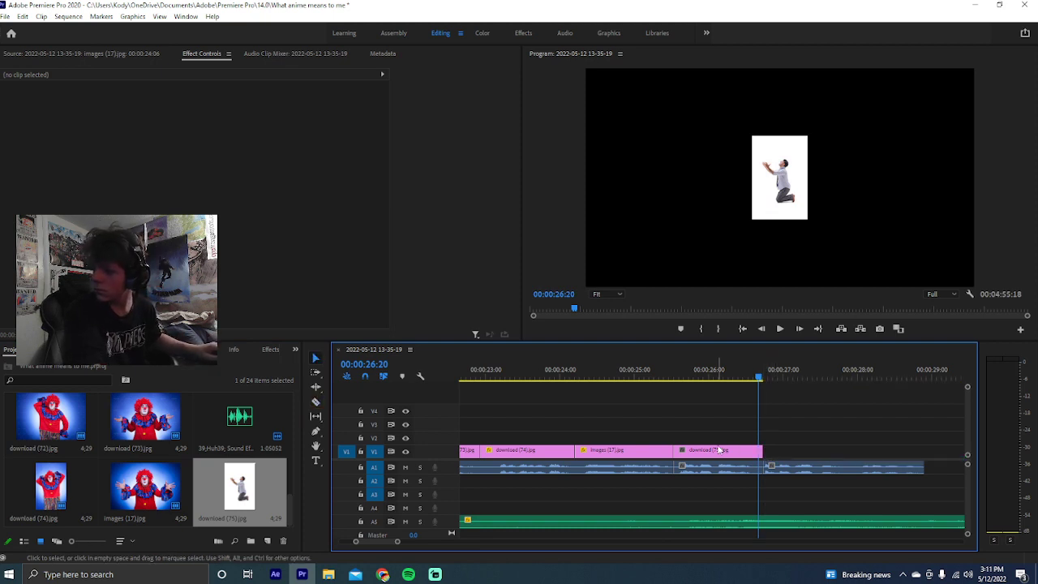
Scale the download (75).jpg clip to 380 so the begging man fills the frame height
click(718, 449)
drag(719, 371, 676, 373)
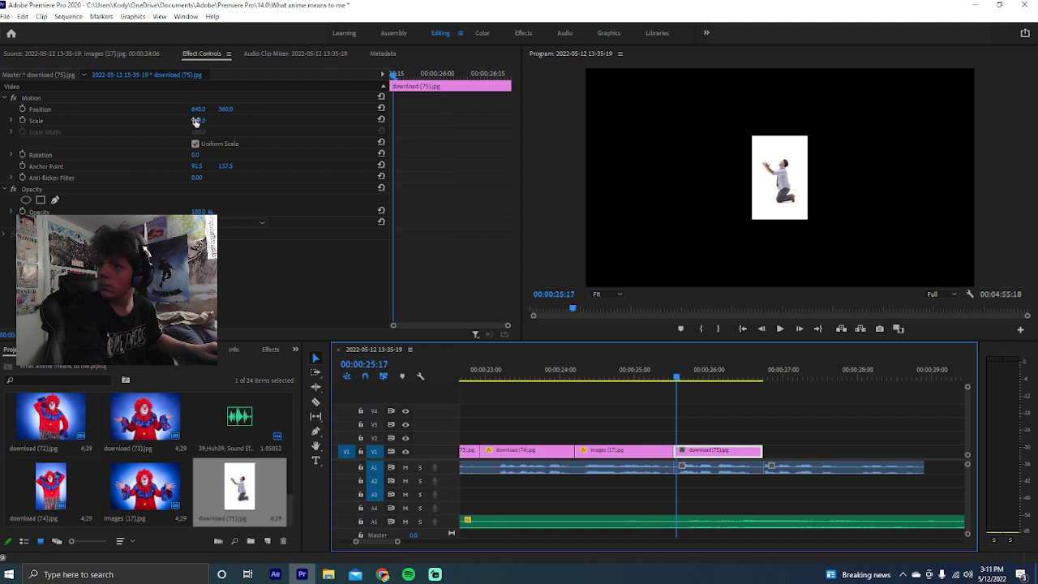
drag(195, 120, 422, 119)
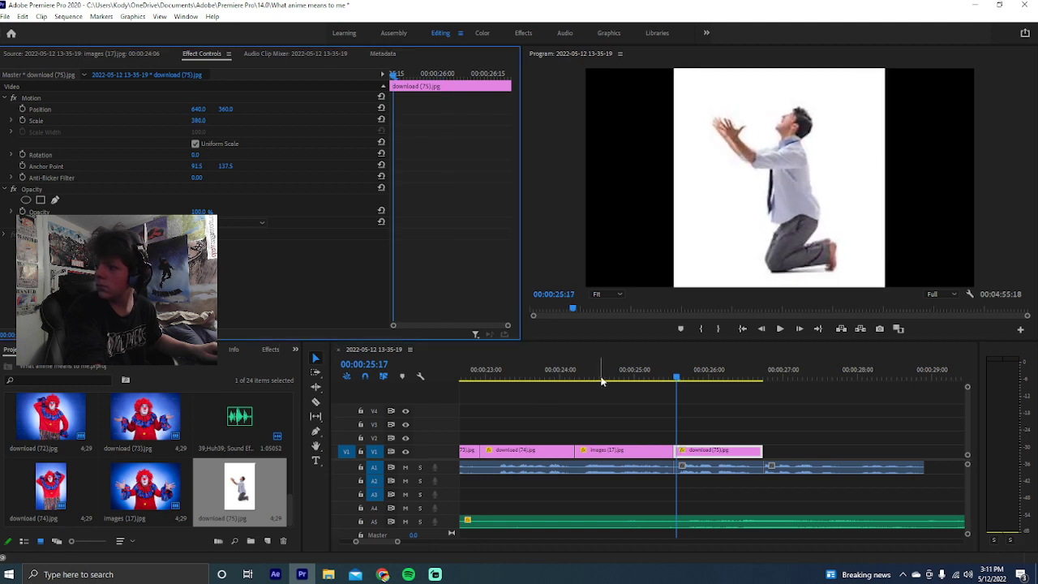
Play back the sequence from the images (17).jpg clip through the begging man clip to check its timing with the narration
click(602, 376)
click(674, 408)
key(space)
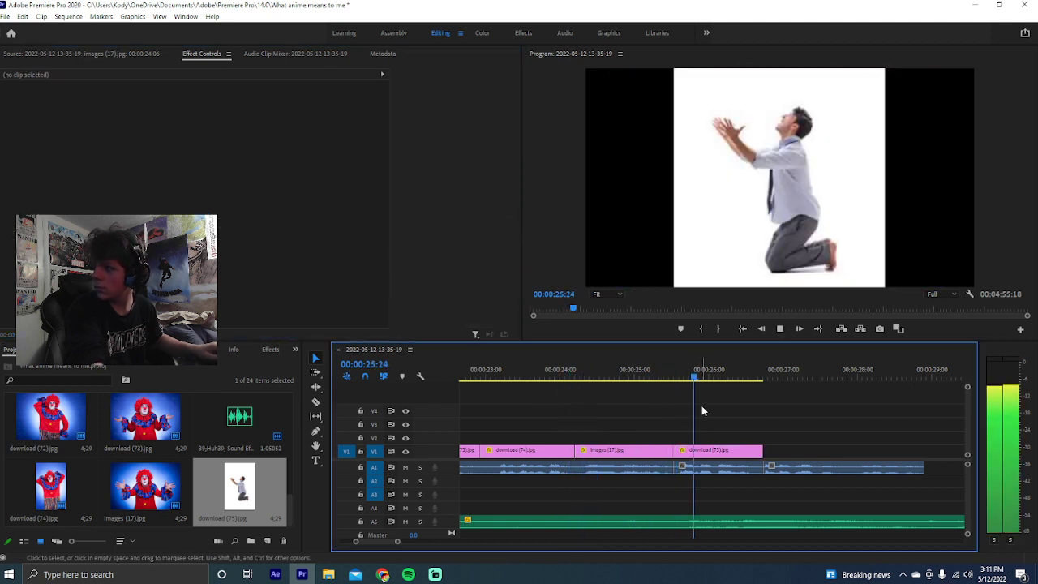
key(space)
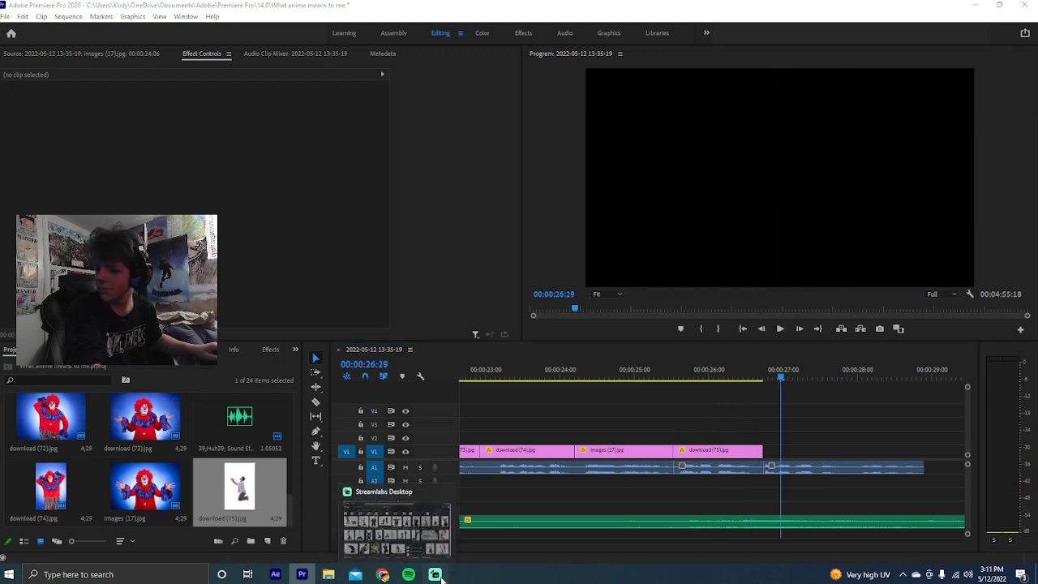
Check the stream chat in Streamlabs Desktop and return to Premiere Pro
click(434, 574)
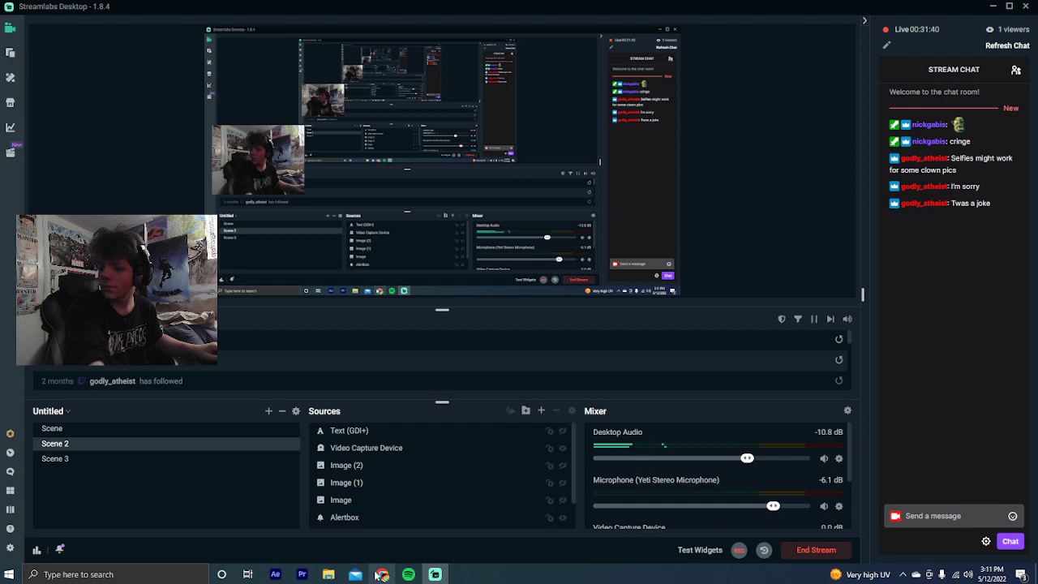
click(381, 574)
click(302, 574)
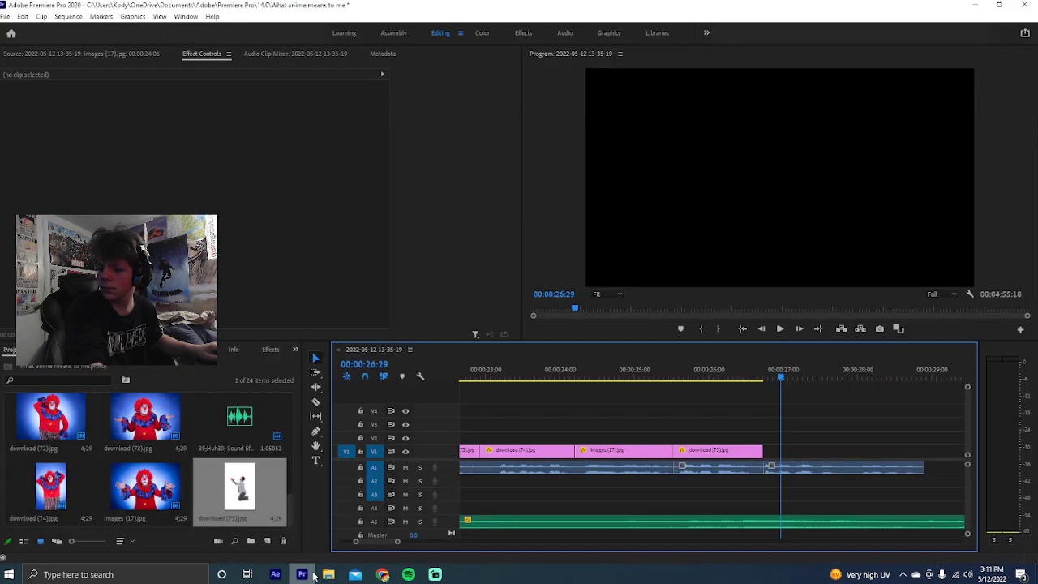
Switch to the YouTube page in Chrome and search for "droning sound effect meme"
click(383, 574)
click(216, 7)
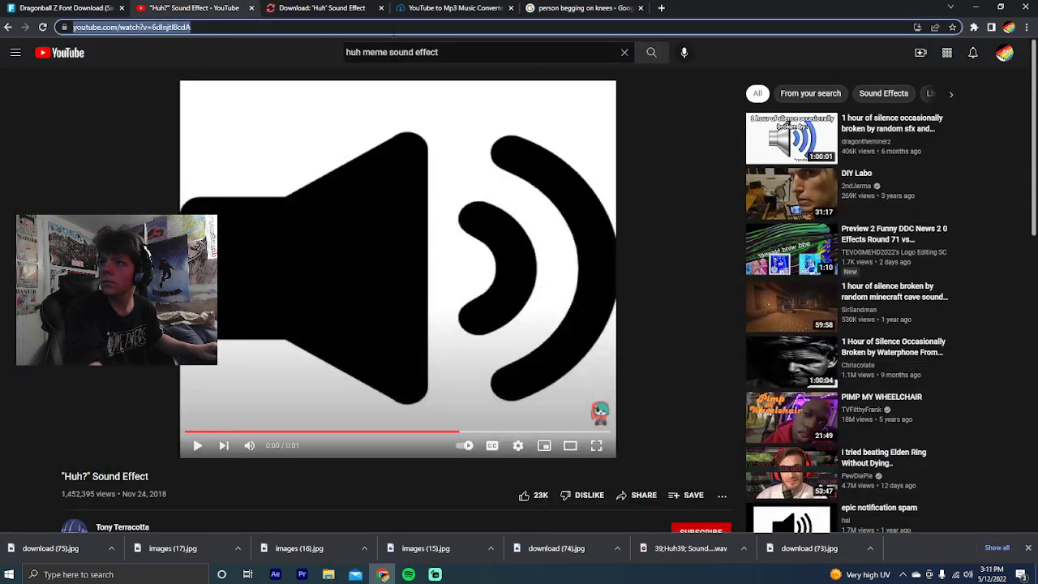
drag(442, 52, 311, 45)
text(dr)
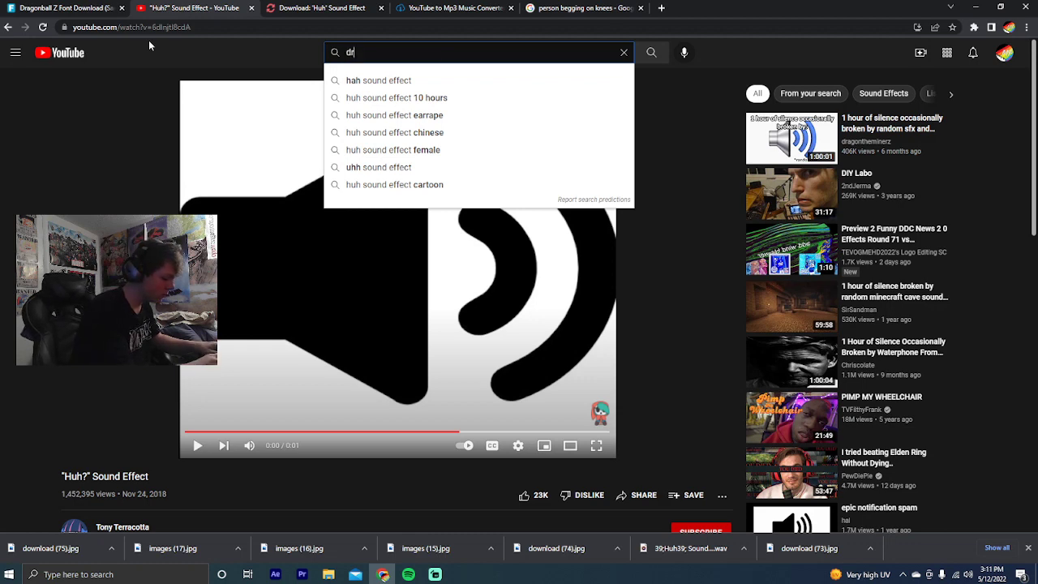
text(oning s)
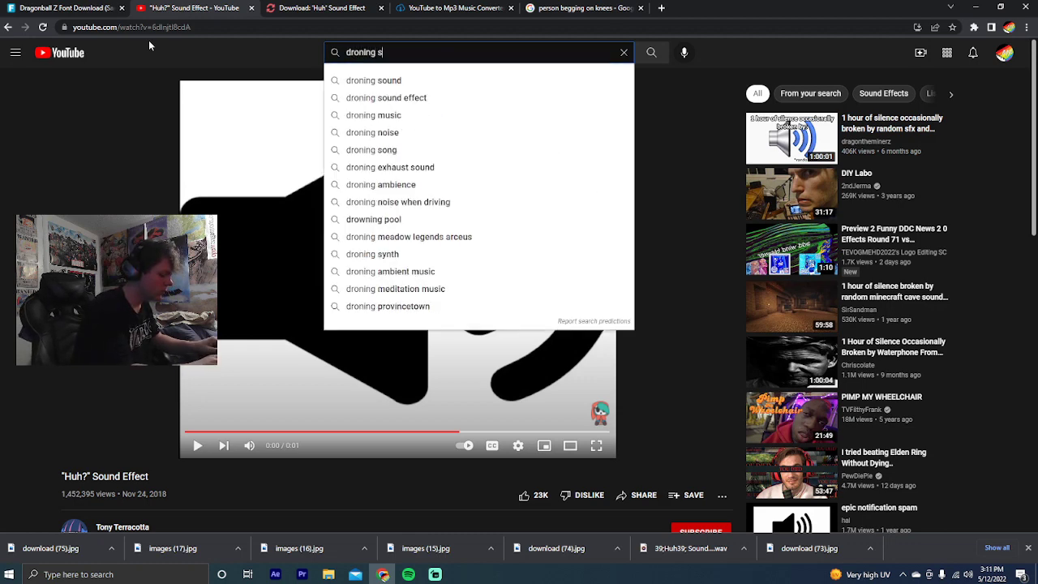
text(ound effec)
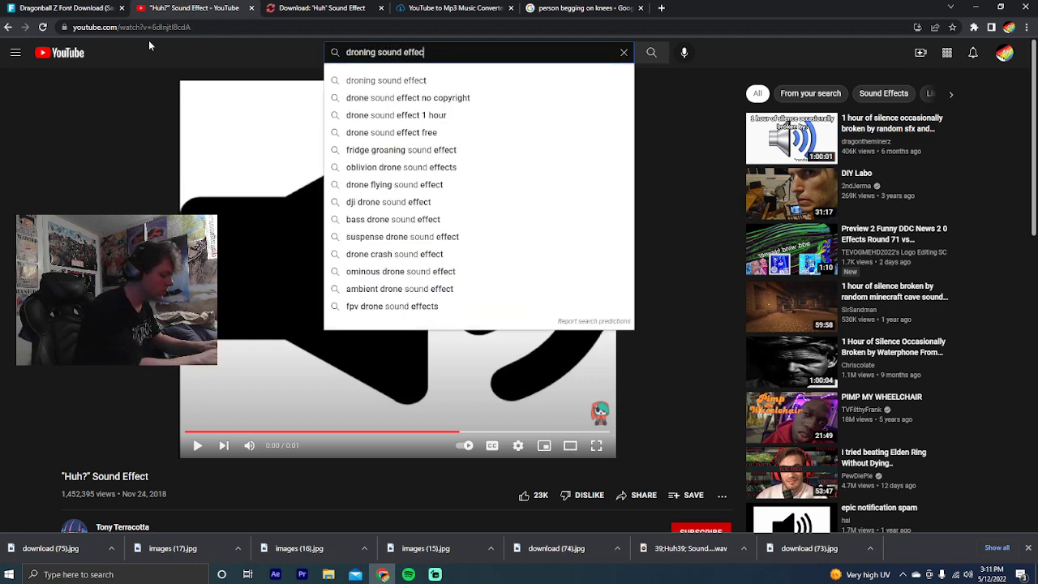
text(t meme)
key(Return)
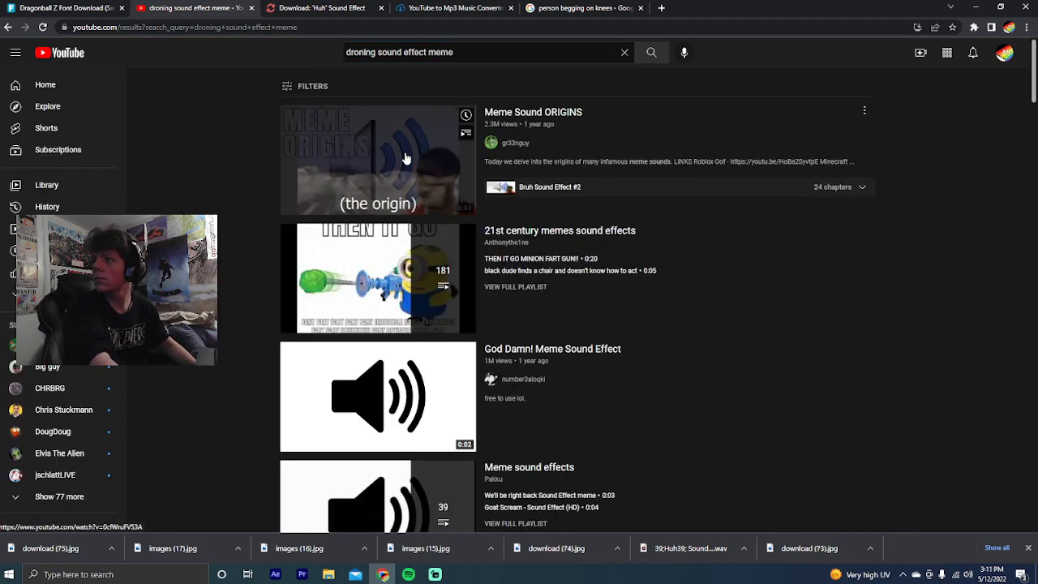
Skip through the chapters of the "Meme Sound ORIGINS" video for the droning sound and return to the search results
click(406, 158)
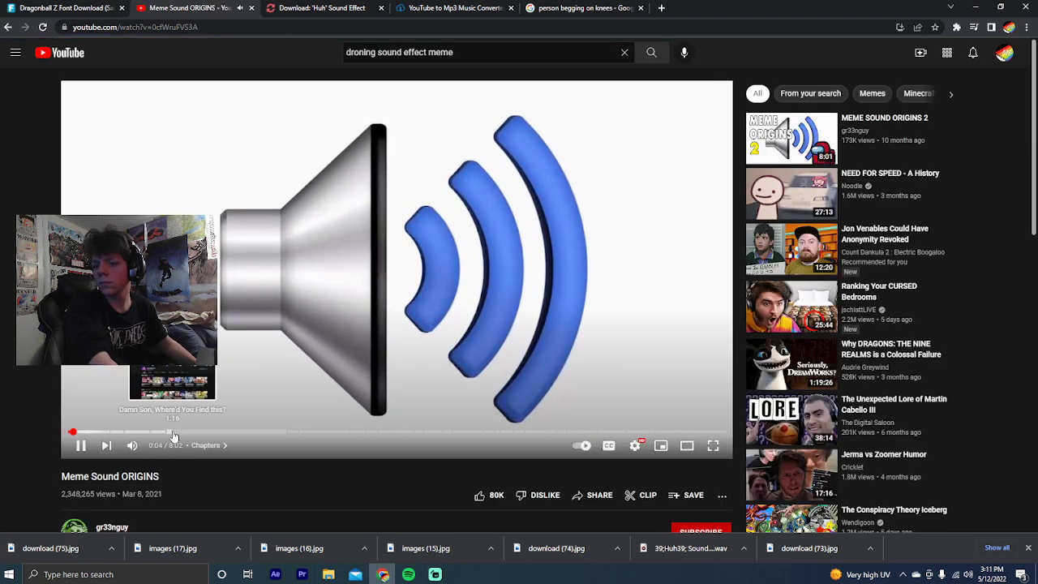
click(372, 434)
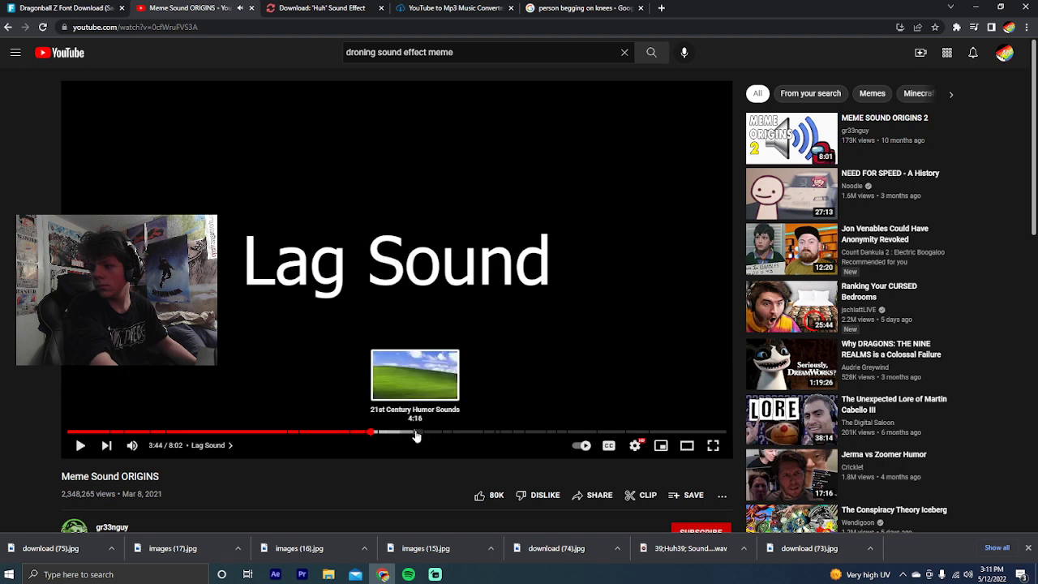
click(417, 431)
click(416, 385)
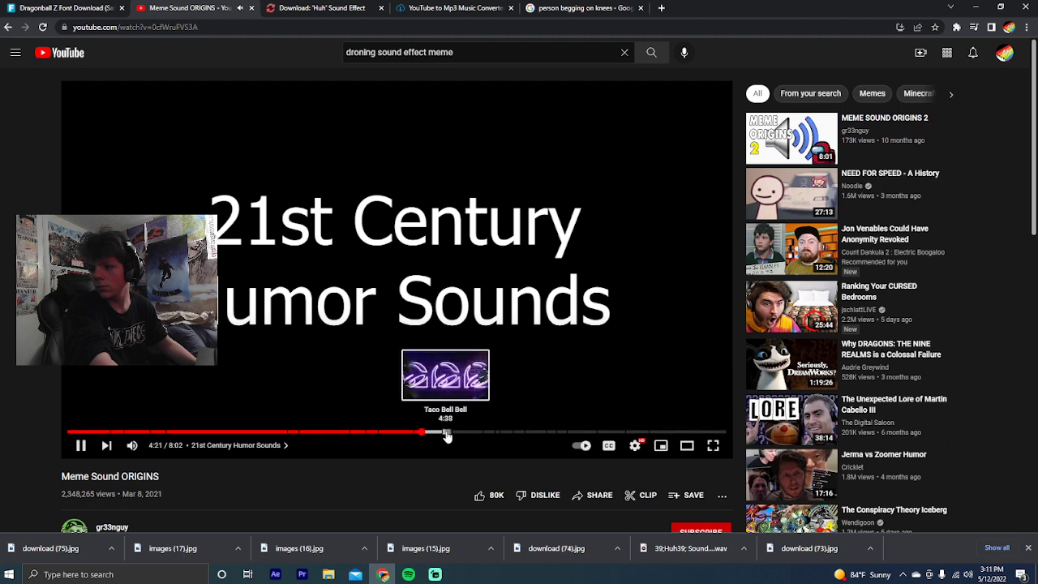
click(519, 434)
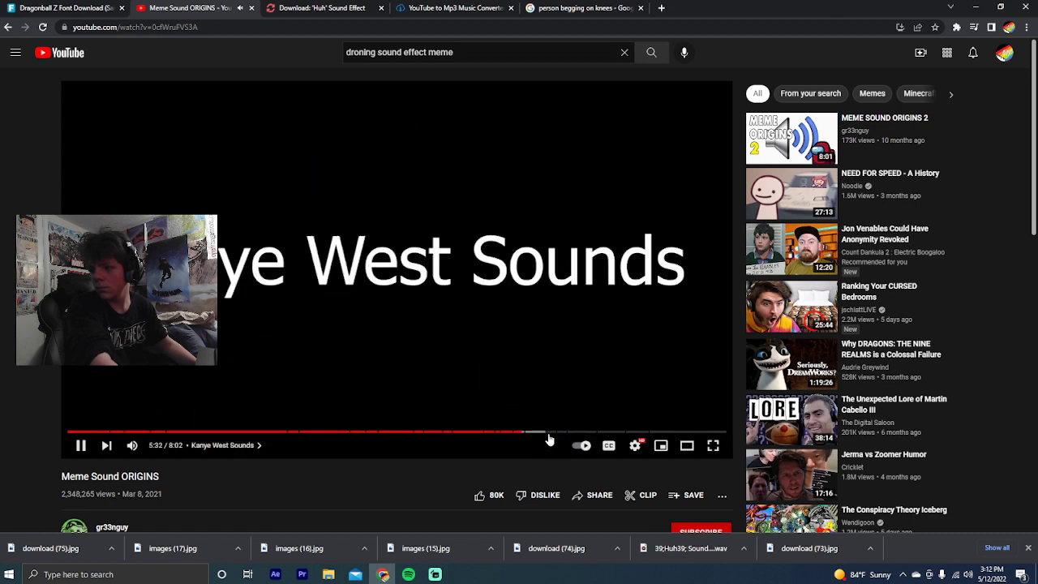
click(552, 435)
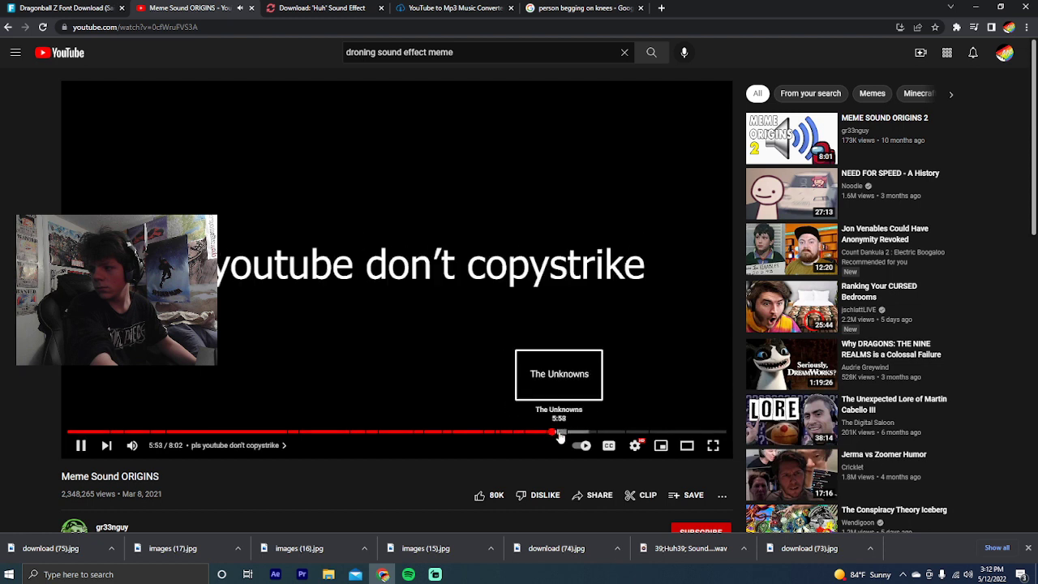
click(572, 434)
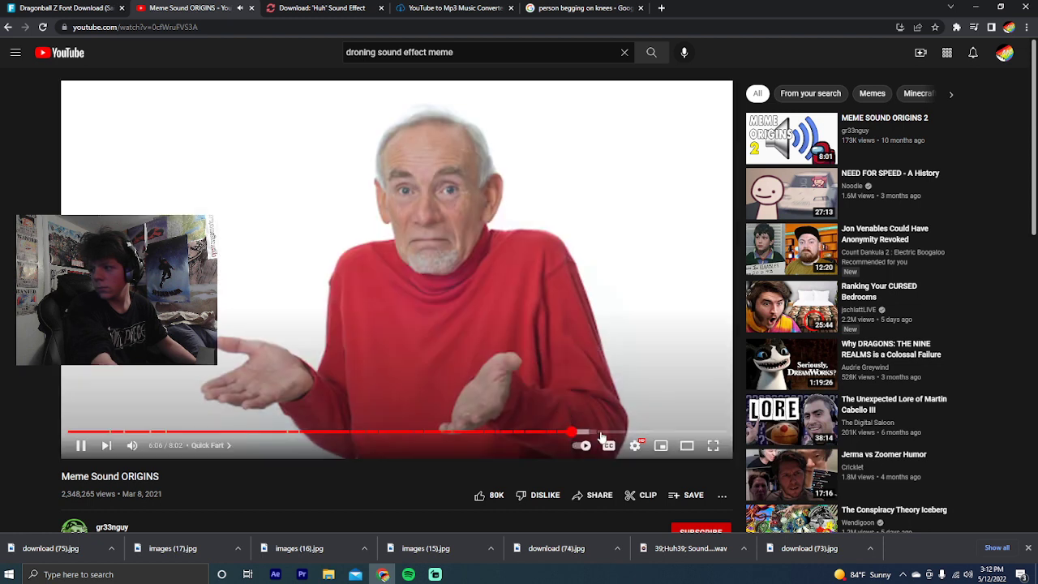
click(634, 435)
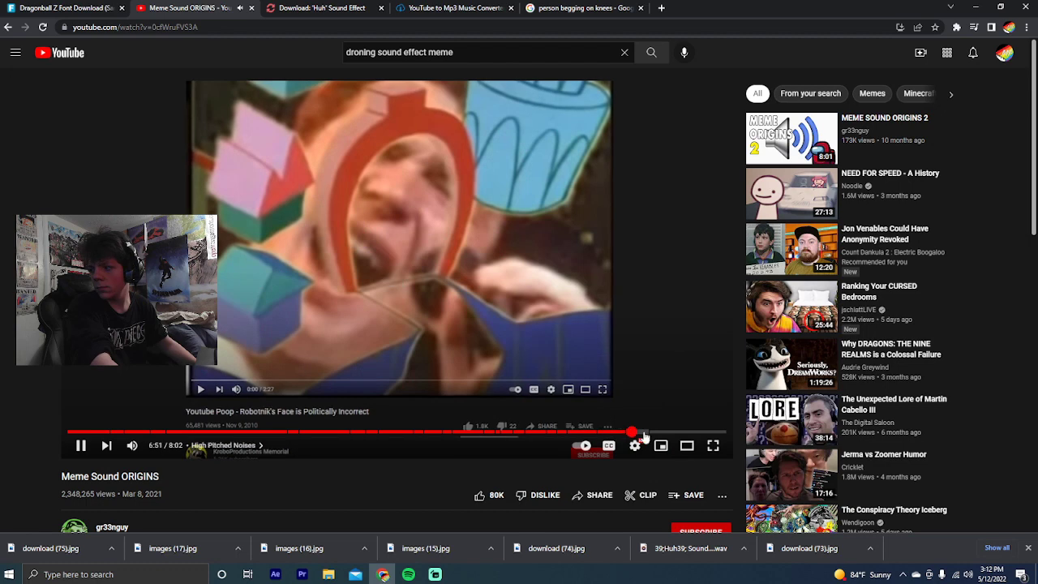
click(660, 433)
scroll(340, 475, down, 4)
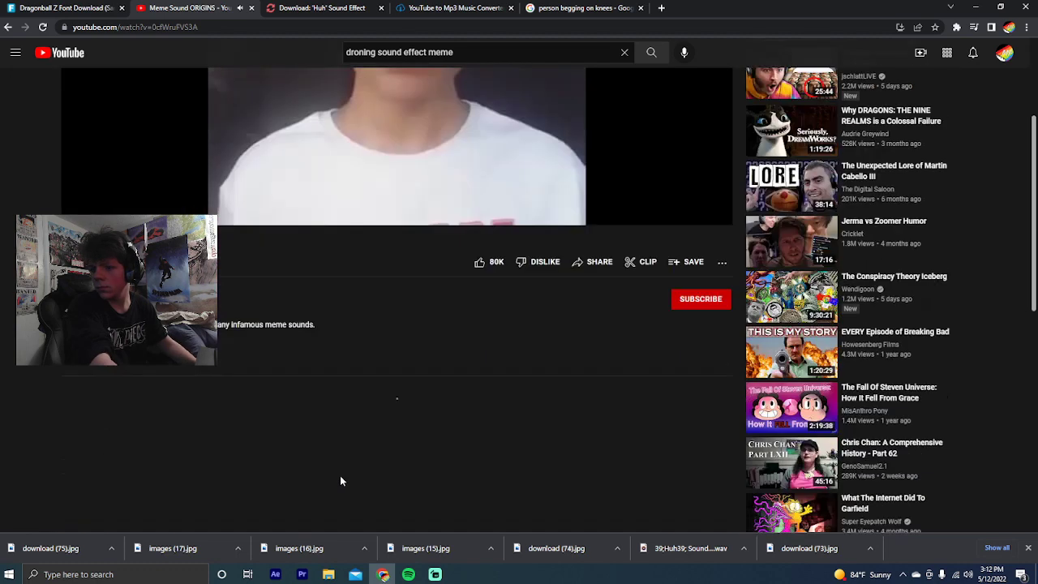
key(alt+Left)
Preview "God Damn! Meme Sound Effect" and the first sound of the "Meme sound effects" playlist
scroll(302, 388, down, 1)
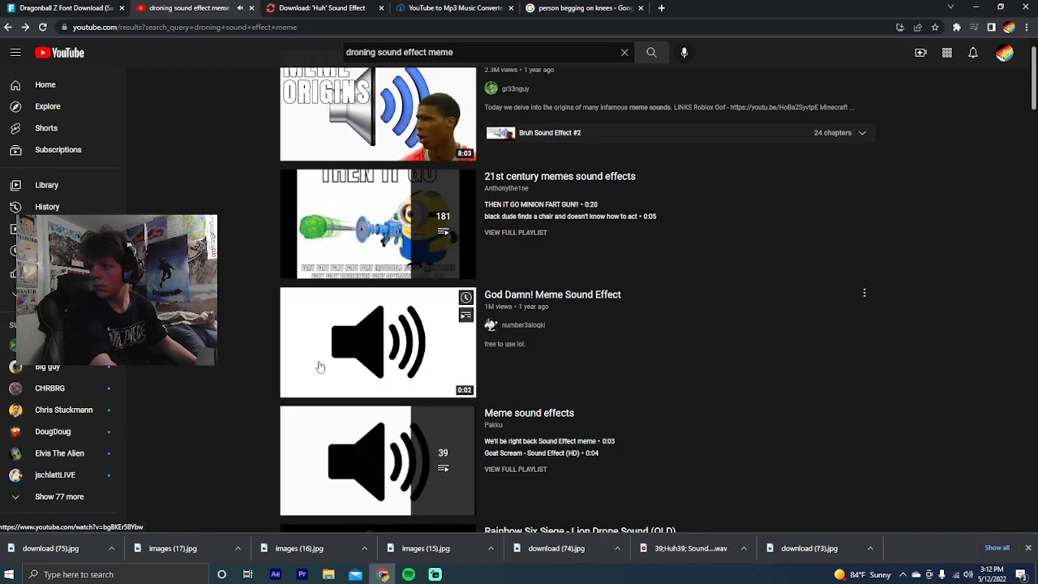
click(322, 366)
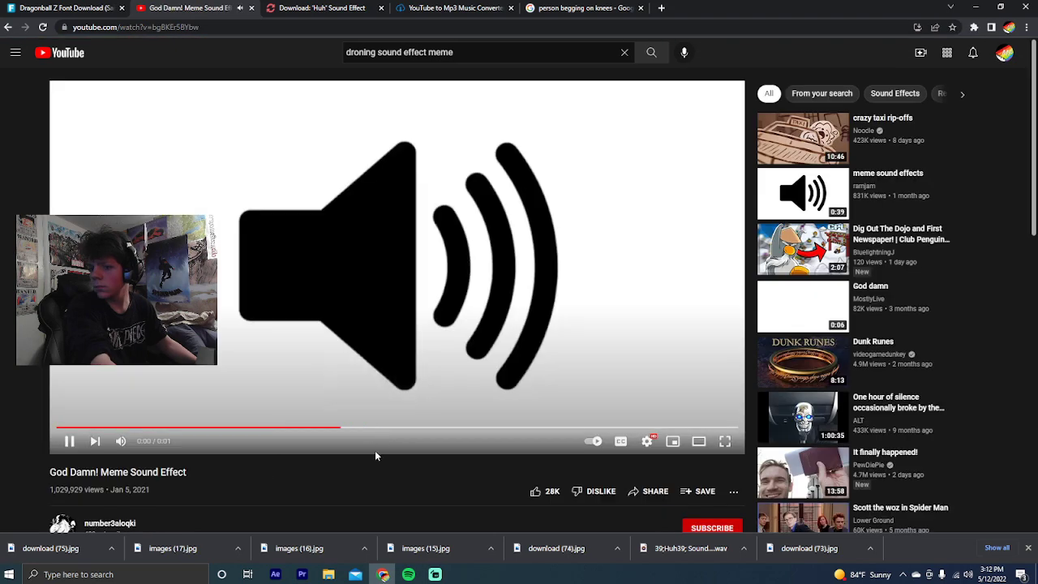
key(alt+Left)
click(374, 461)
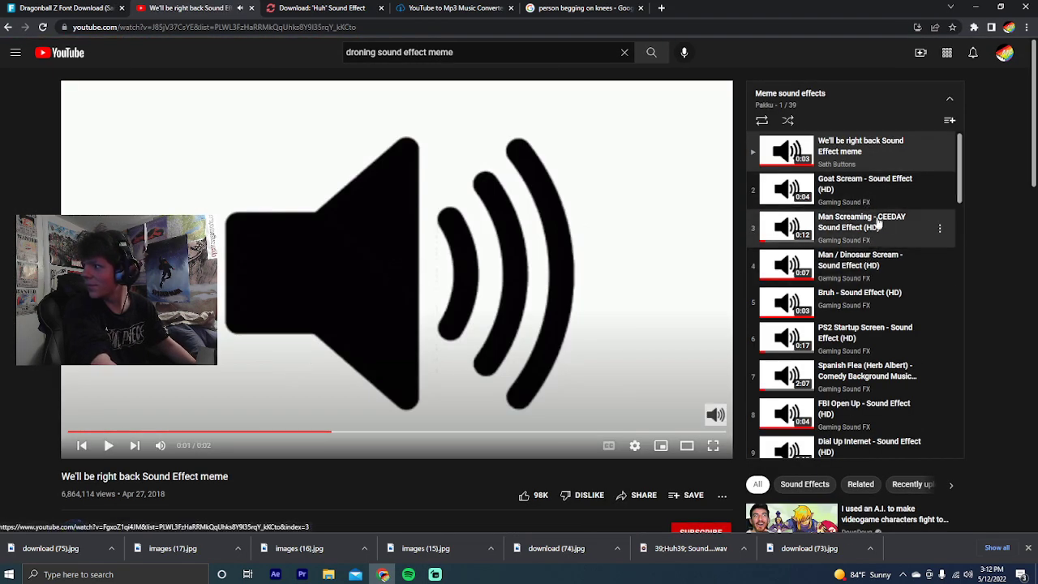
Return to the search results and open the "siren meme | sound effect" video further down
key(alt+Left)
scroll(497, 459, down, 4)
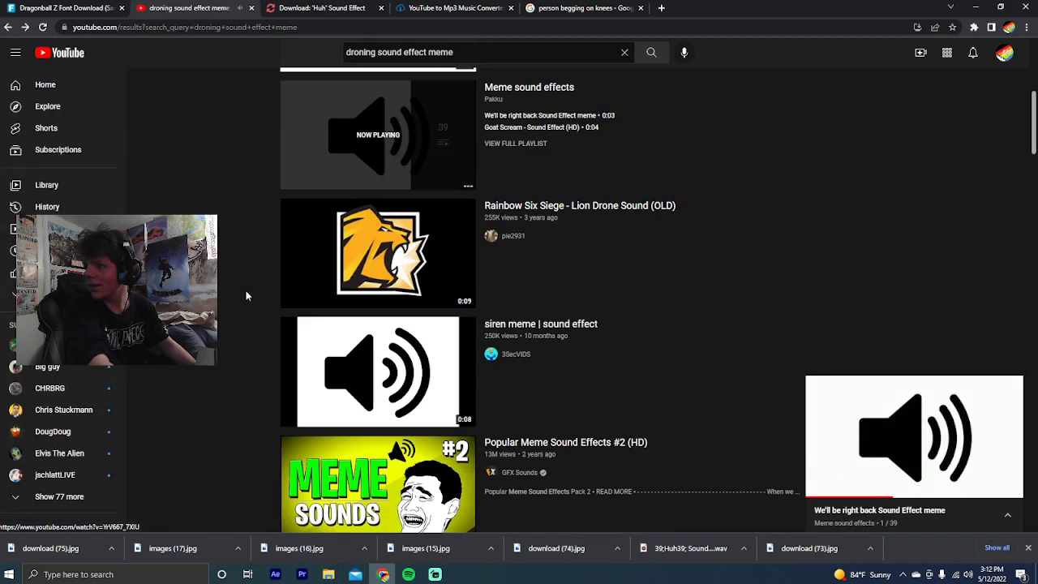
click(329, 348)
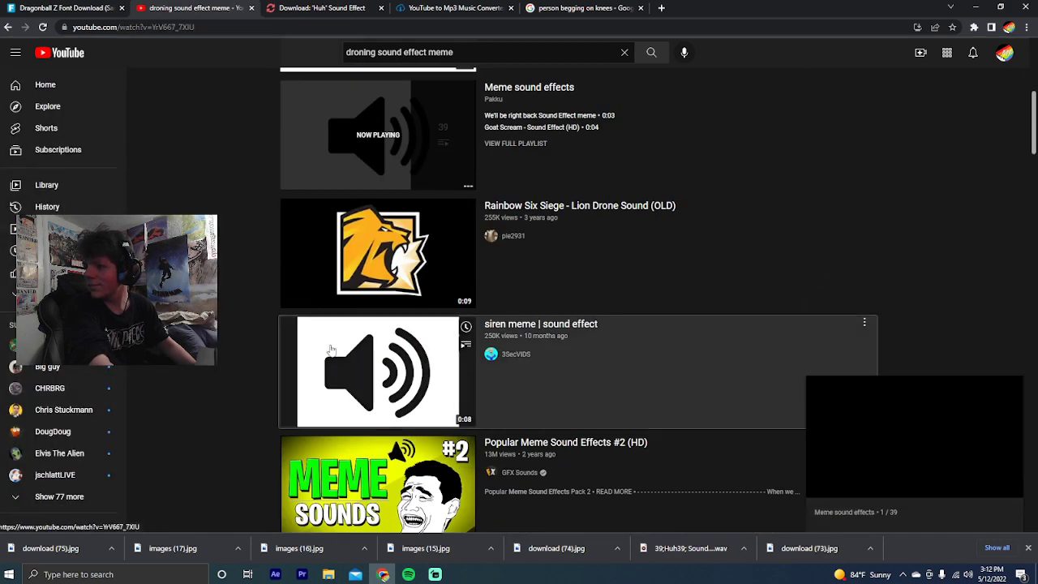
Return to the droning sound search results and open the "top 5 sound effects" video further down
key(alt+Left)
scroll(222, 328, down, 4)
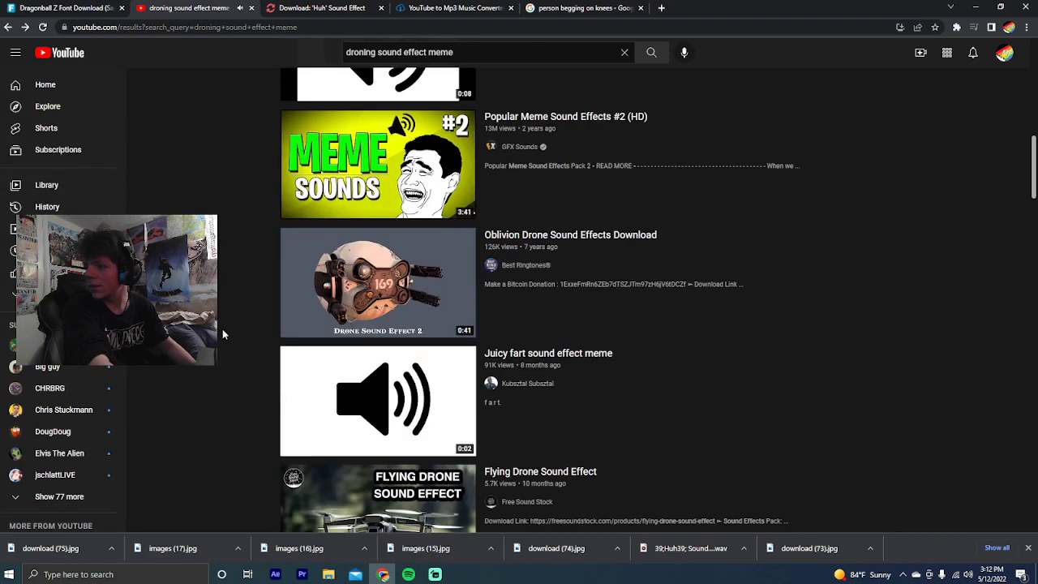
scroll(246, 343, down, 5)
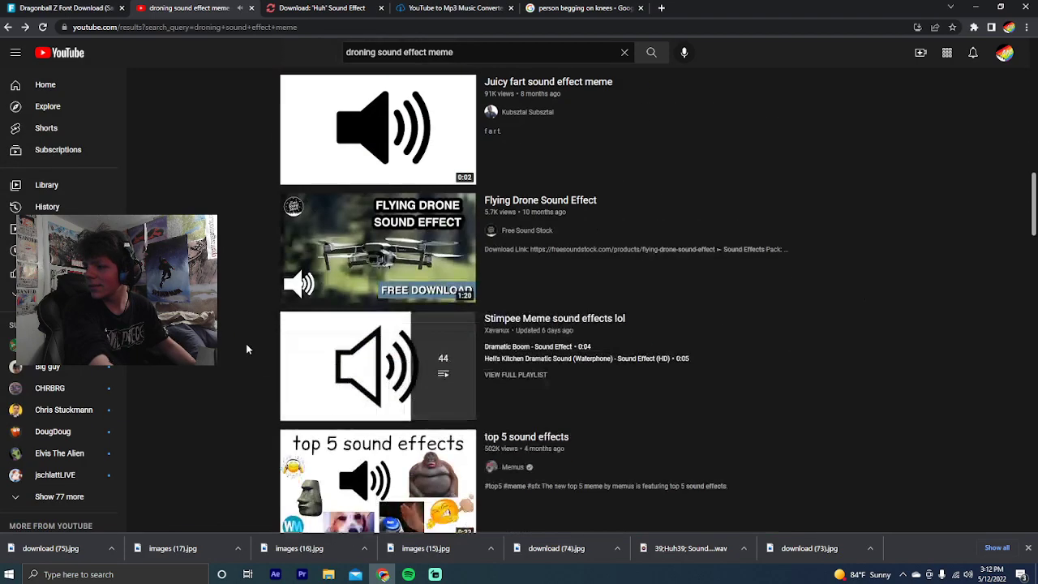
scroll(256, 341, down, 3)
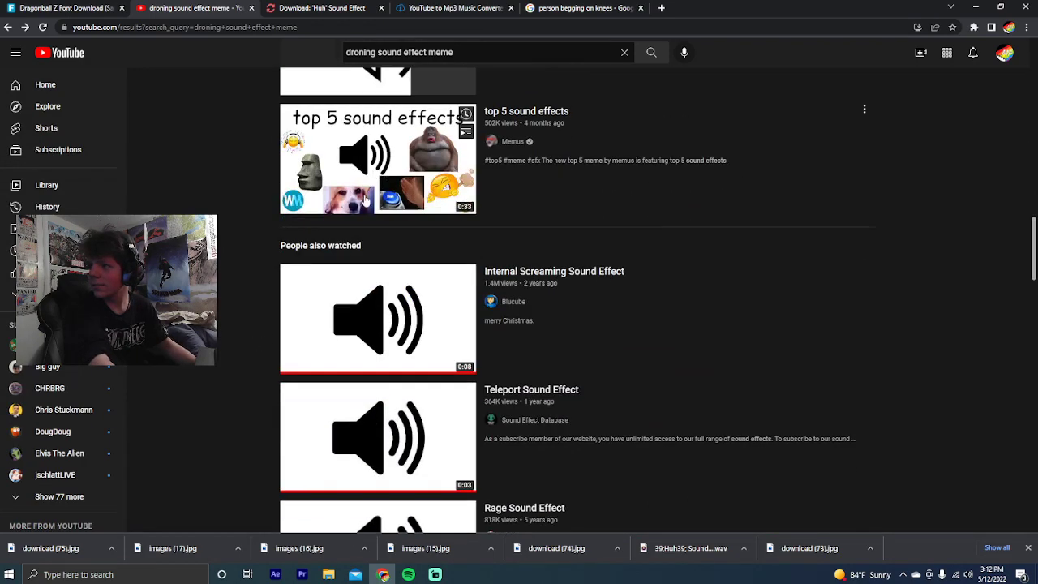
click(365, 201)
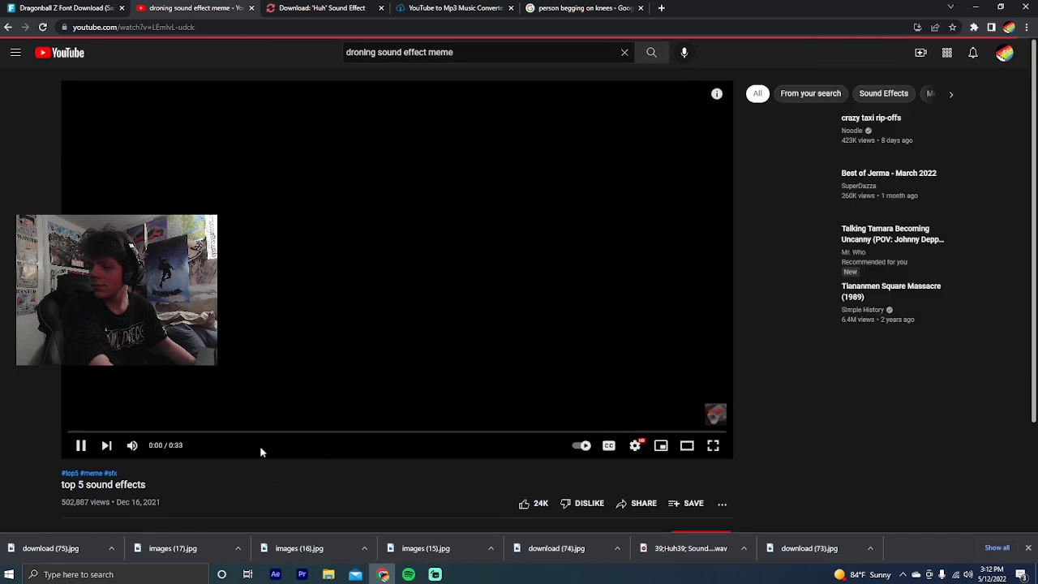
Skip through the "top 5 sound effects" video to sample each ranked sound and glance at its comments
click(121, 432)
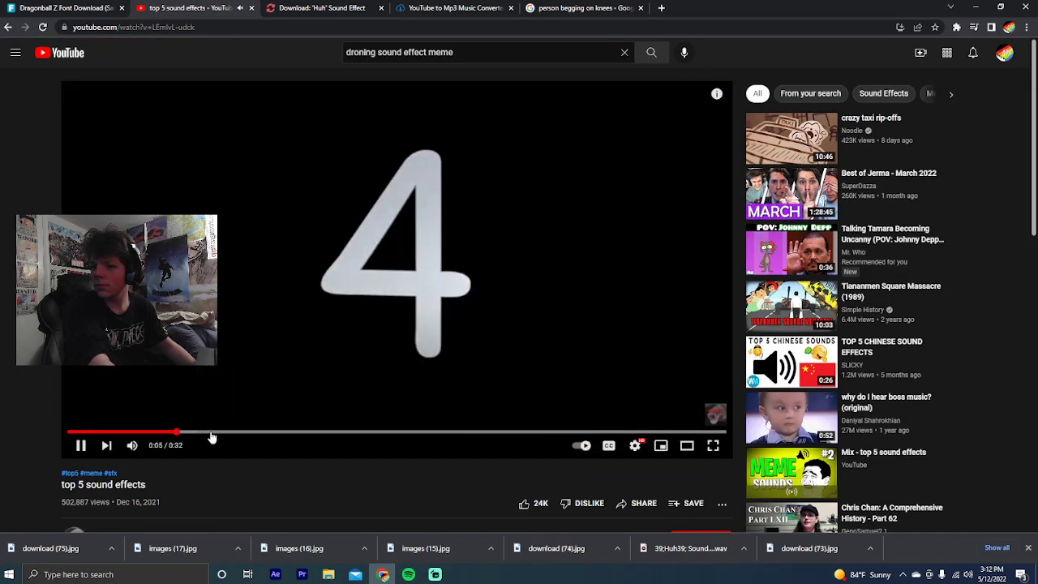
click(244, 432)
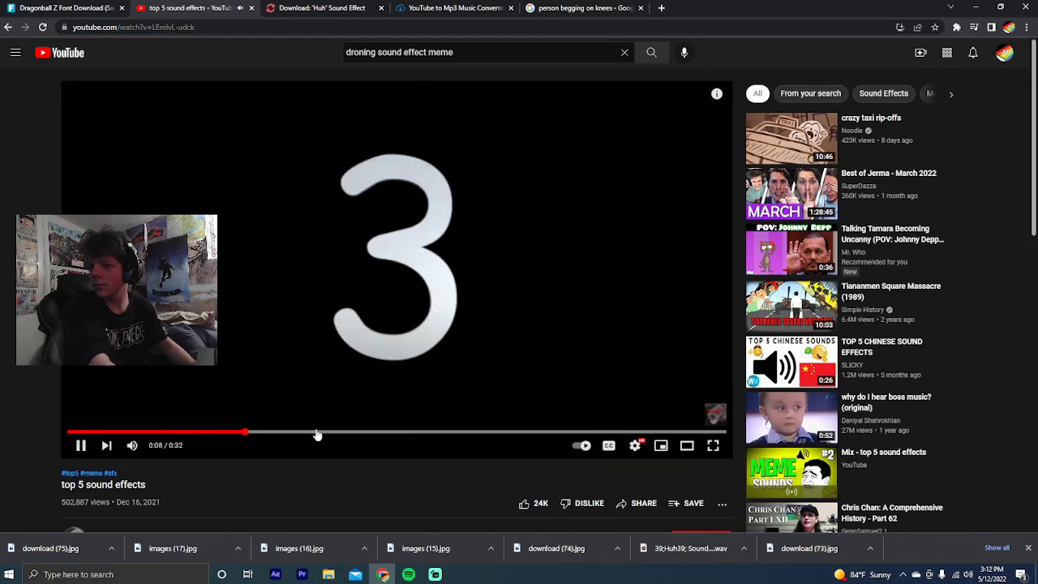
click(328, 434)
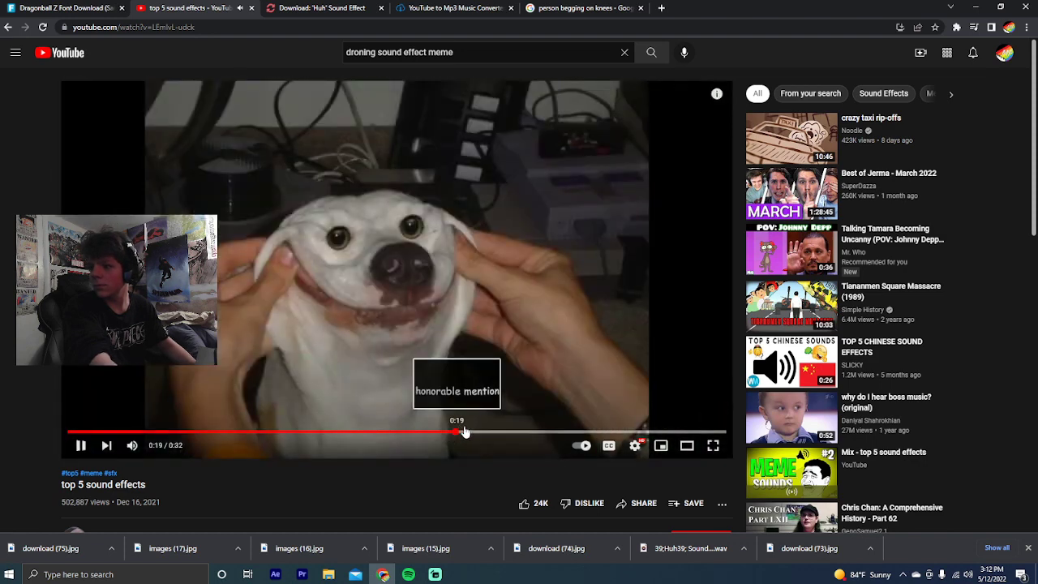
click(459, 433)
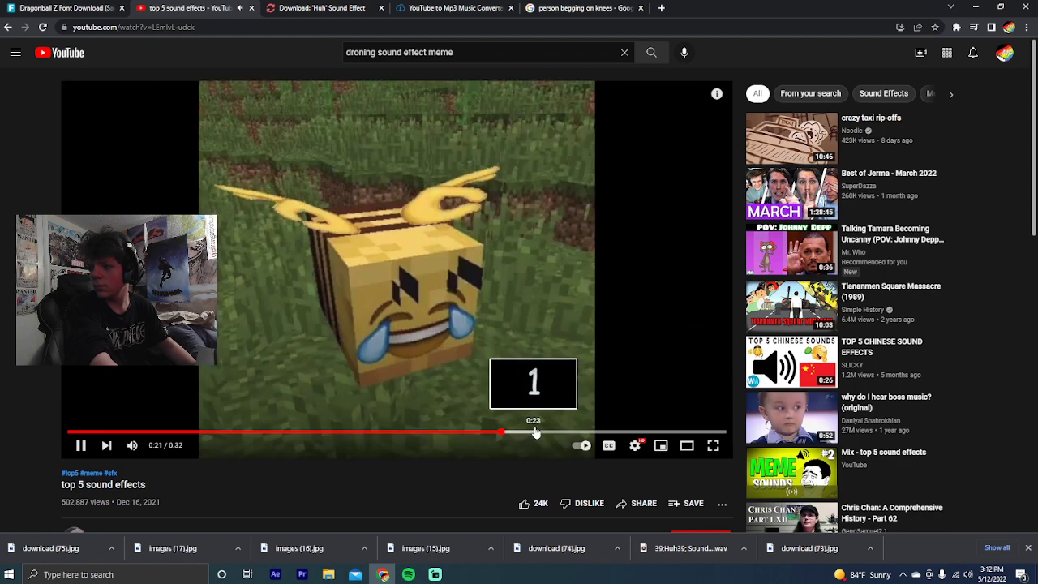
click(535, 432)
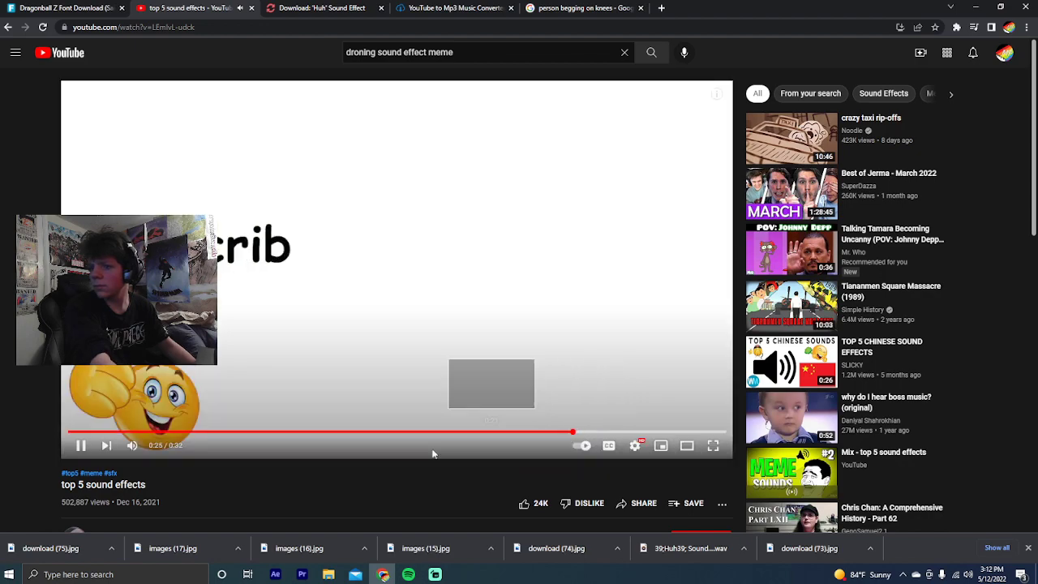
scroll(432, 454, down, 5)
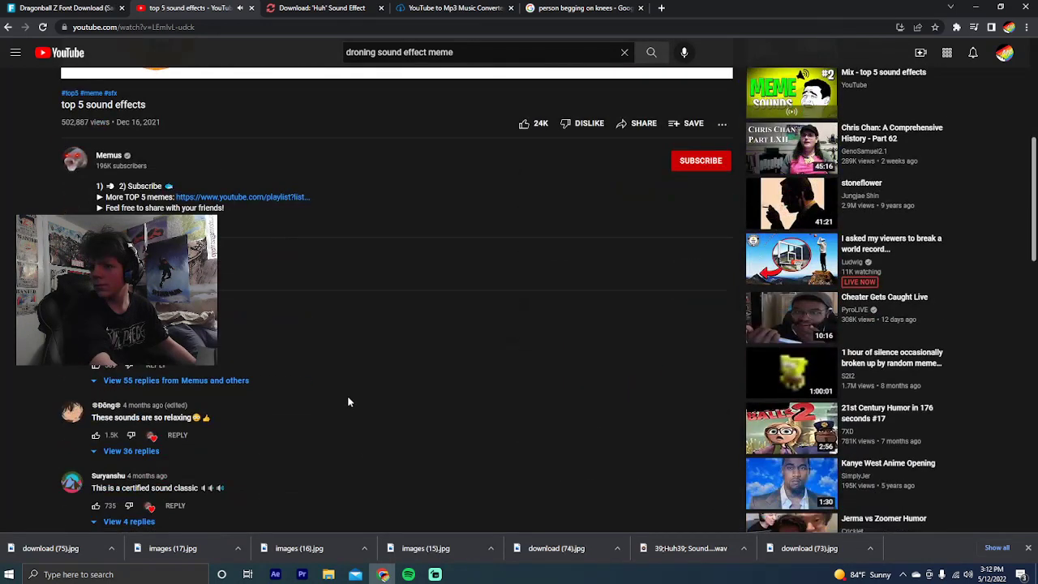
scroll(349, 401, up, 5)
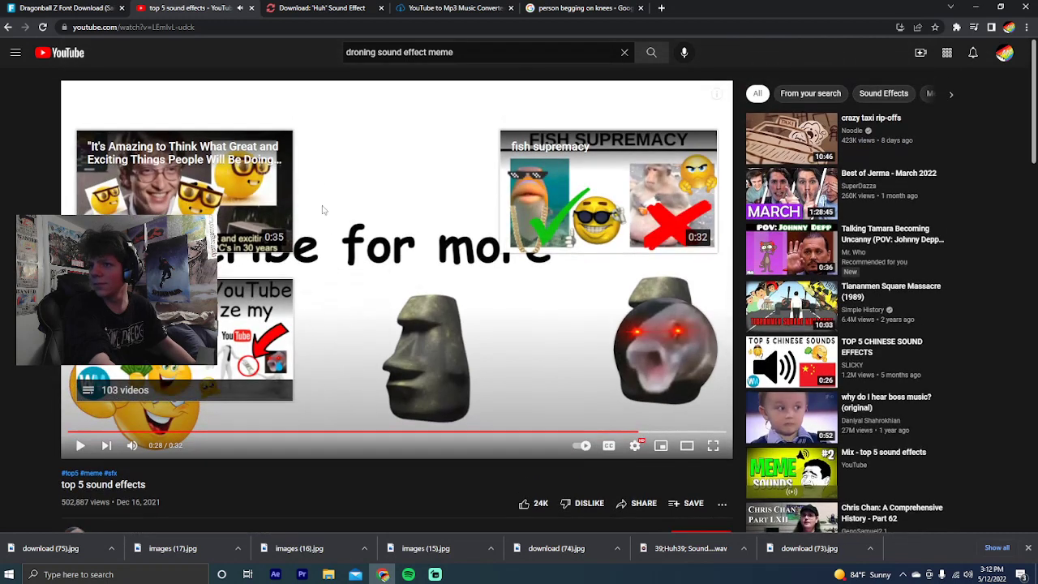
Replace "droning" in the search query and search YouTube for "ahhhhh sound effect meme"
drag(376, 52, 307, 50)
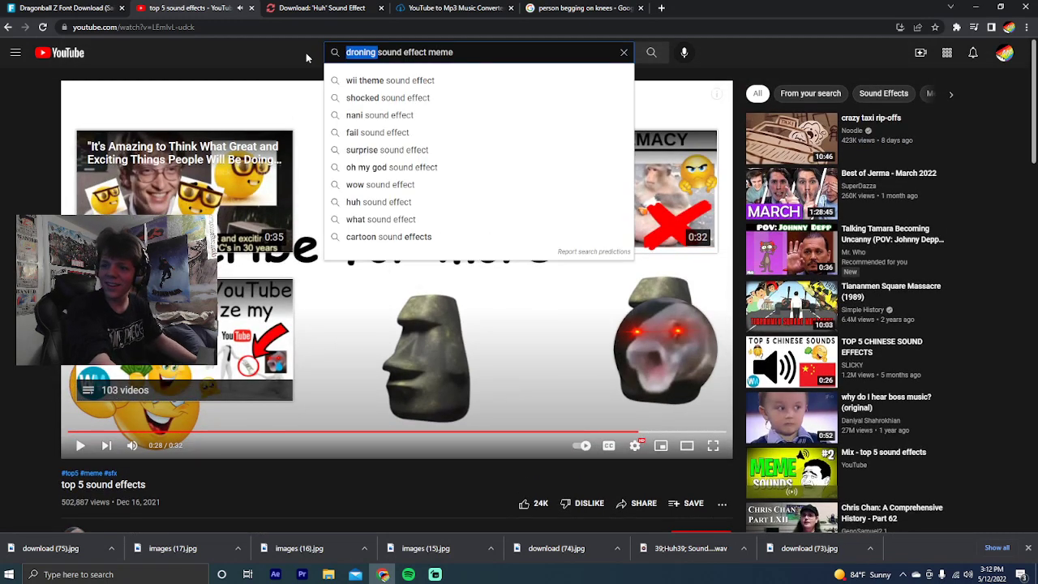
key(BackSpace)
text(ahhh)
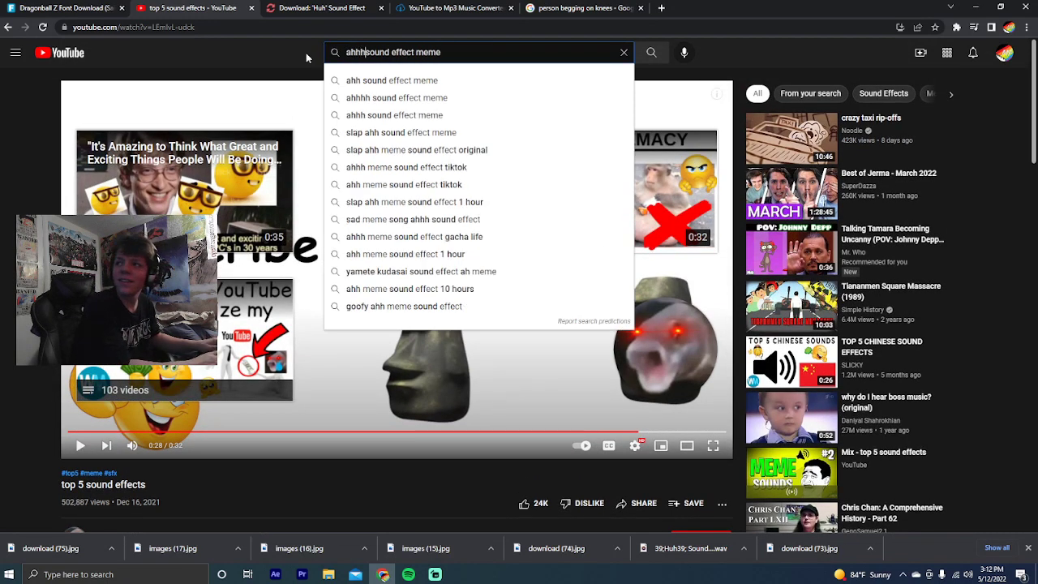
text(hh)
key(Return)
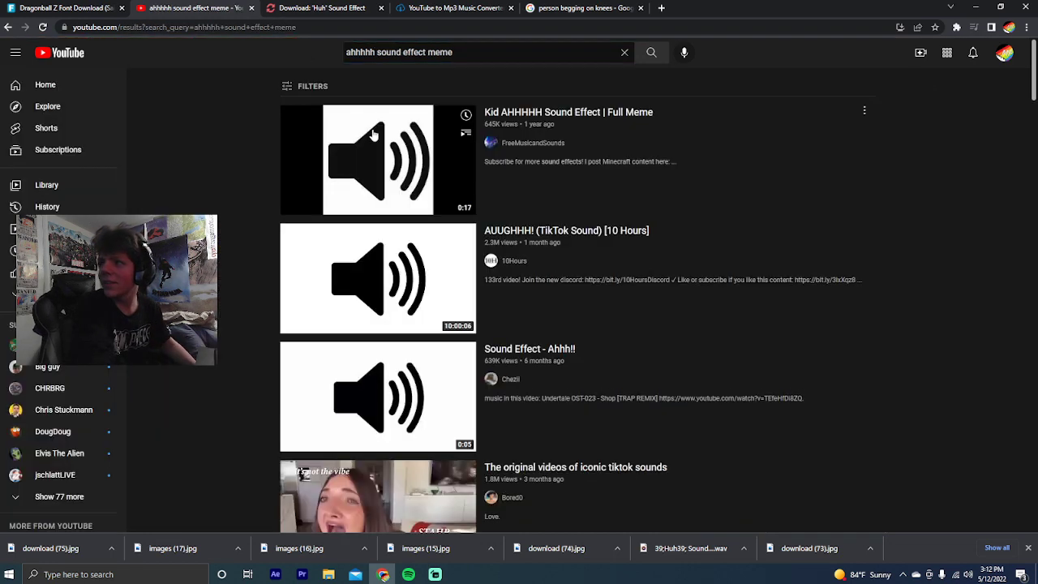
Preview the first three results, from "Kid AHHHHH Sound Effect | Full Meme" to "Sound Effect - Ahhh!!", and return to the results
click(373, 134)
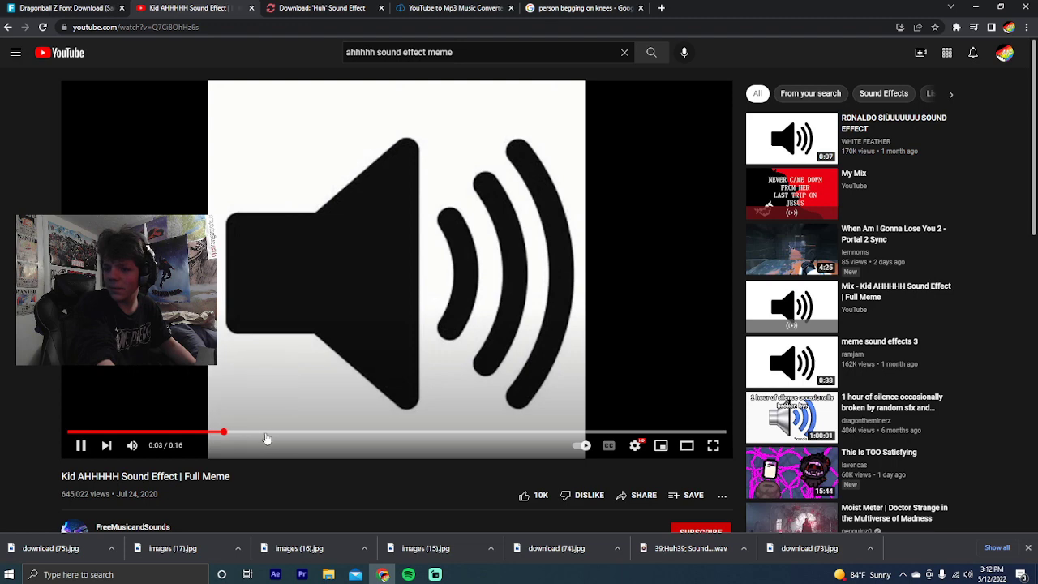
key(alt+Left)
click(367, 369)
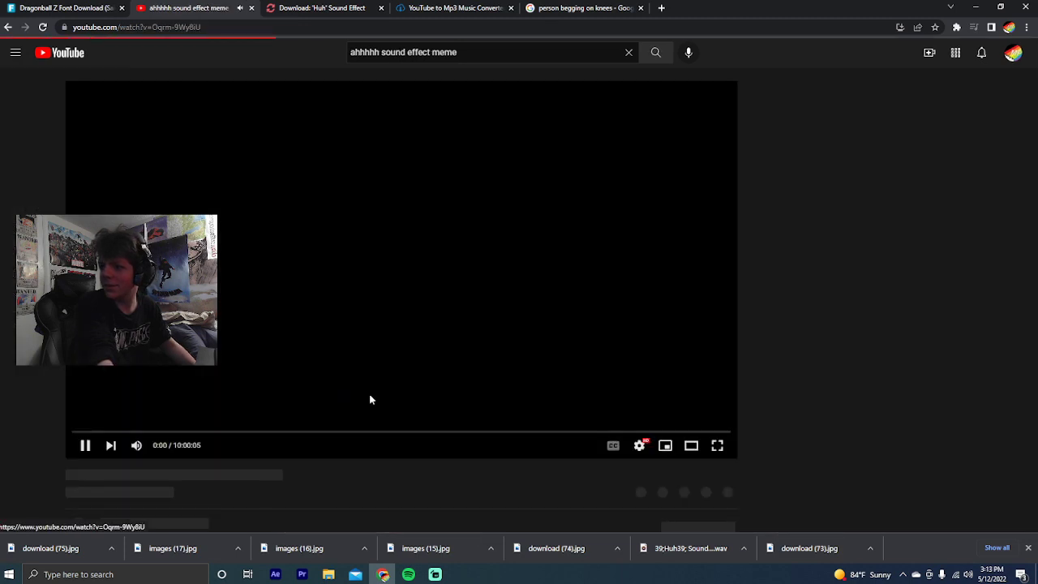
key(alt+Left)
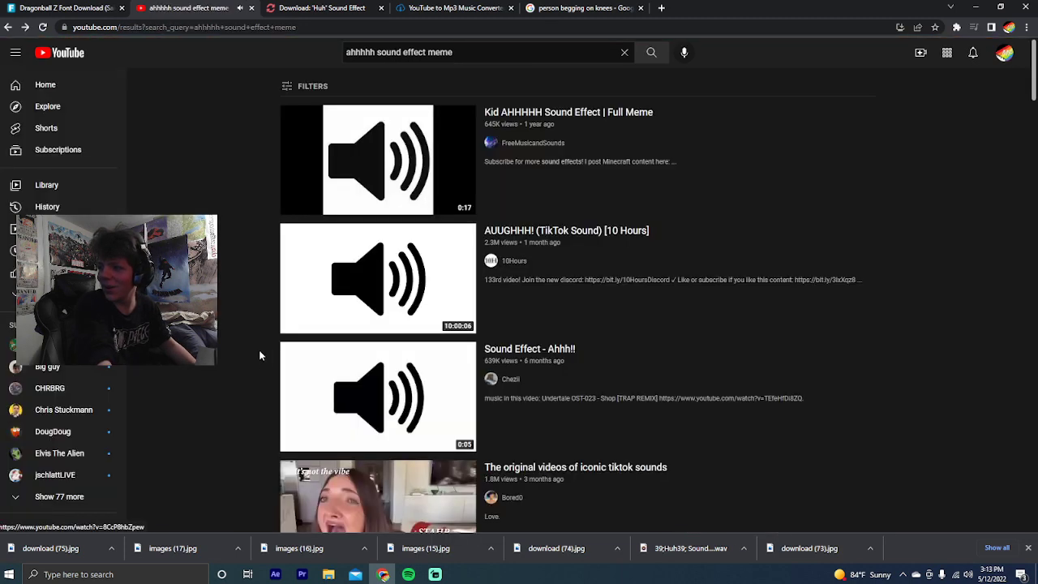
click(322, 417)
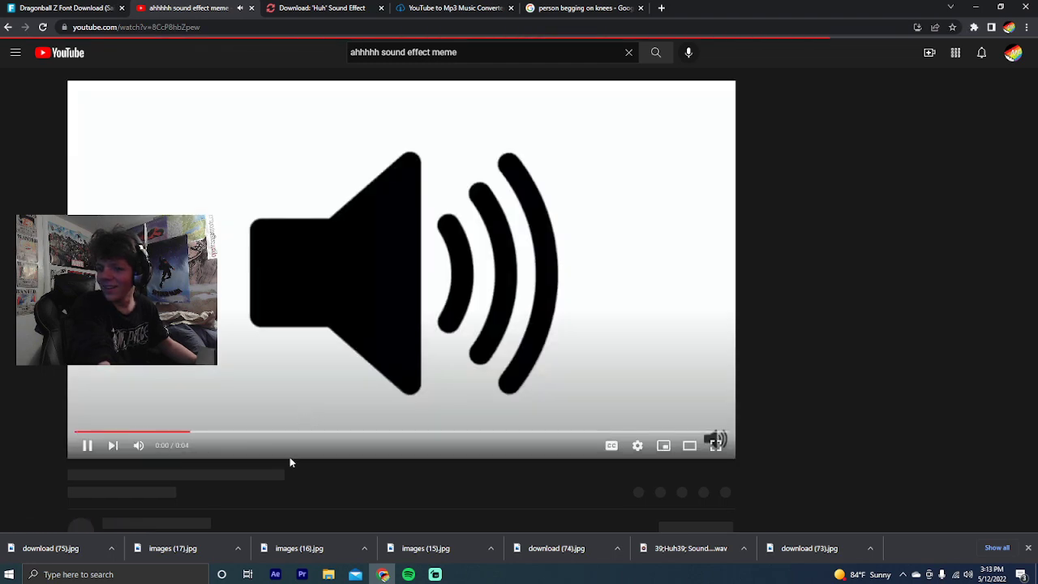
key(alt+Left)
Preview "Ahhh (Disappearing Scream Meme) - Sound Effect" further down and return to the search results
scroll(365, 364, down, 4)
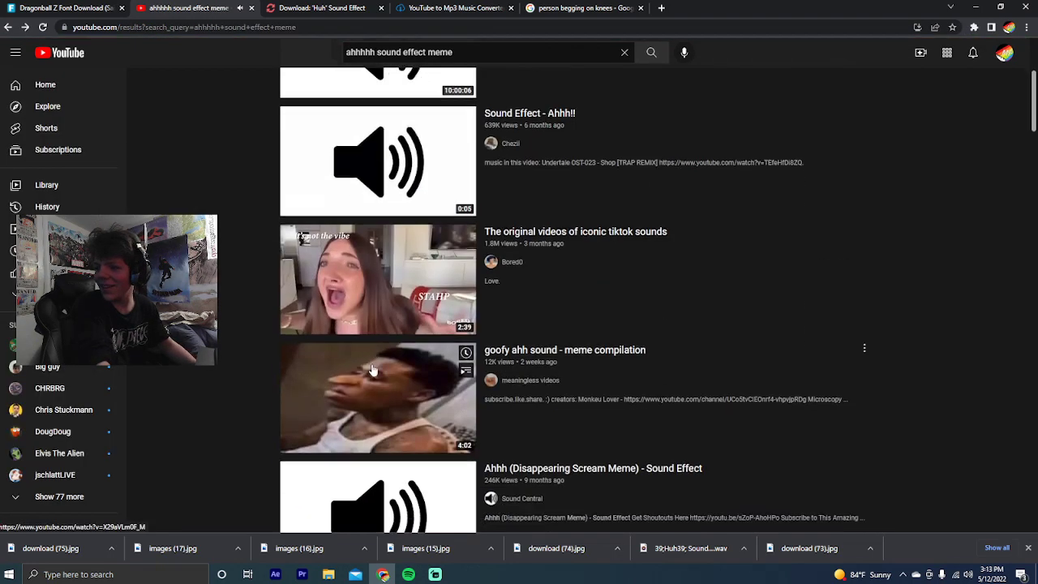
scroll(372, 369, down, 2)
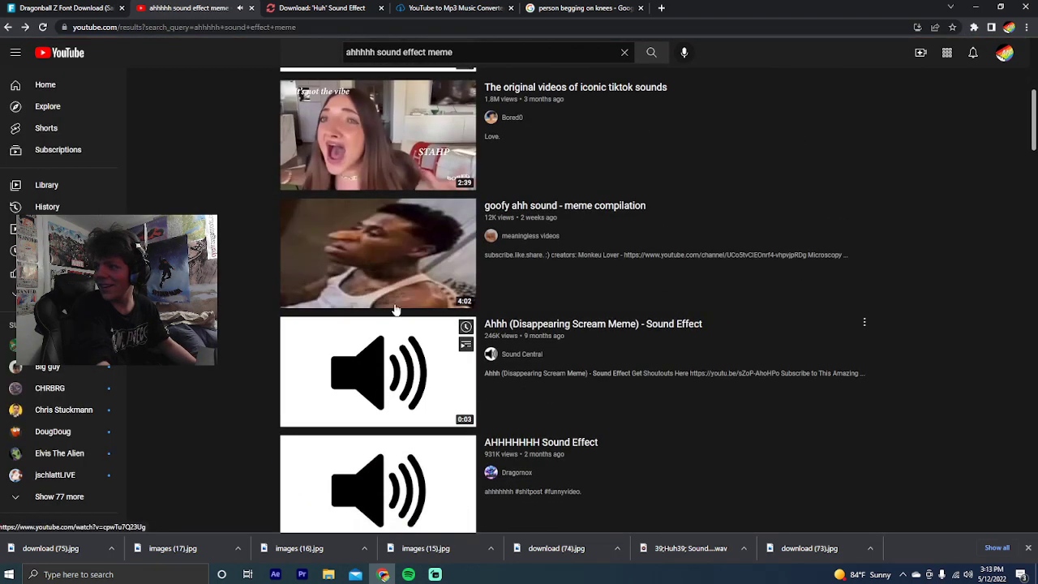
click(396, 389)
key(alt+Left)
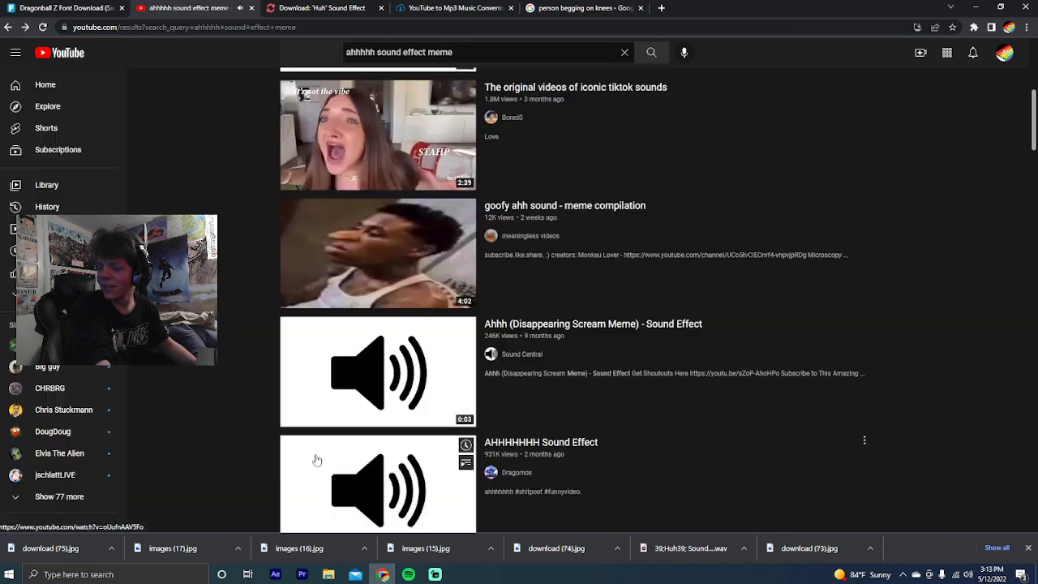
Open the "AHHHHHHH Sound Effect" video and listen to its sound
scroll(324, 438, down, 2)
click(333, 416)
key(alt+Left)
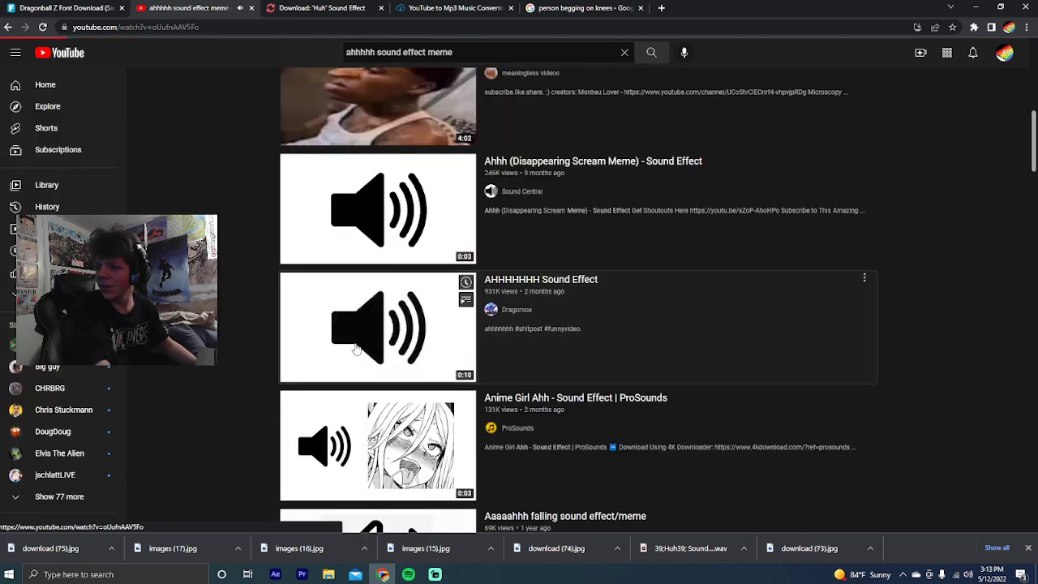
click(349, 357)
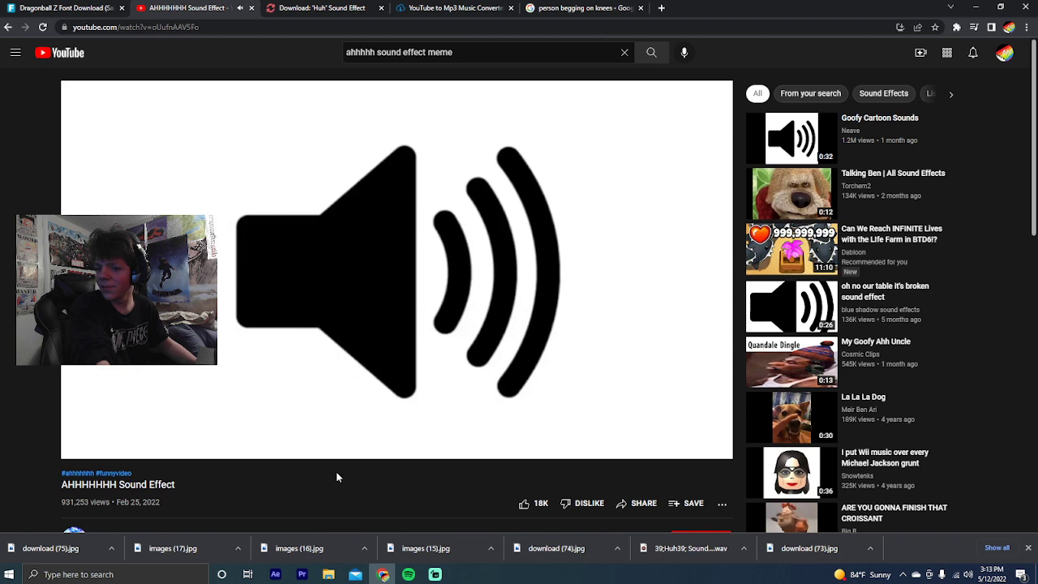
click(321, 234)
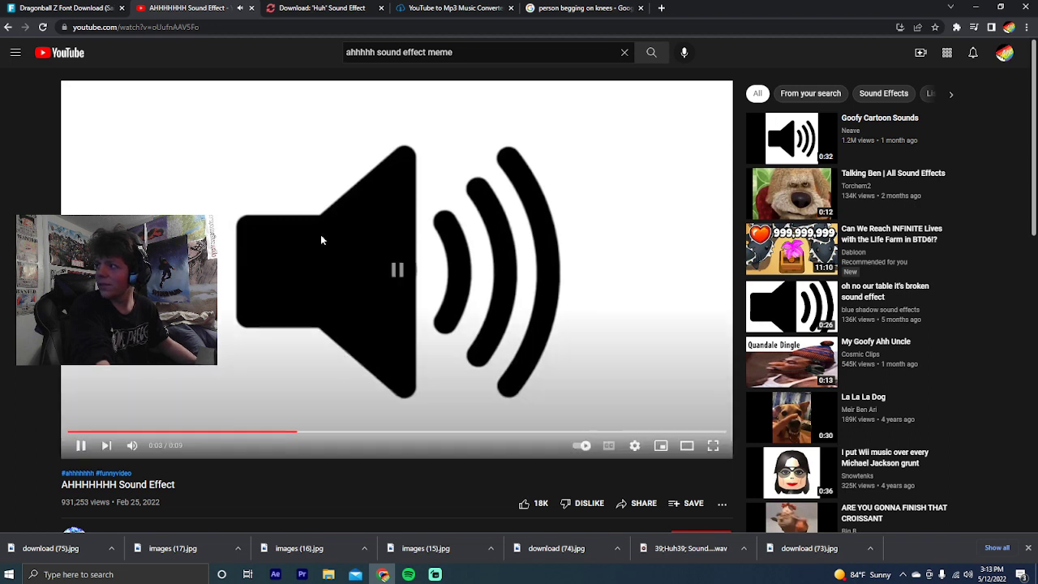
Preview the suggested "Goofy Cartoon Sounds" video and go back to the search results
click(752, 148)
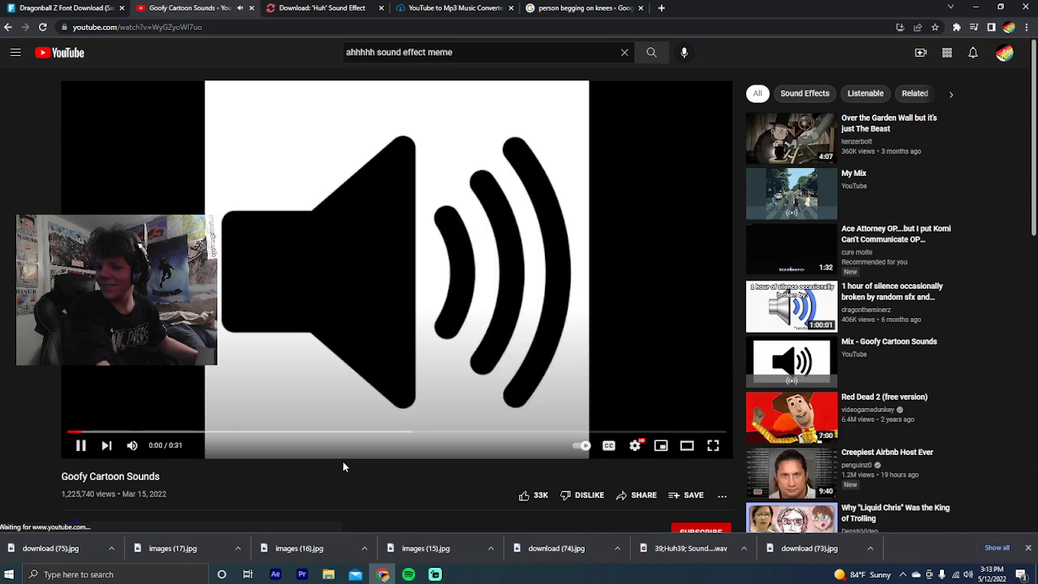
key(alt+Left)
key(alt+Left)
Open "slap ahh meme sound effect original", skip ahead in it and return to the search results
scroll(268, 463, down, 3)
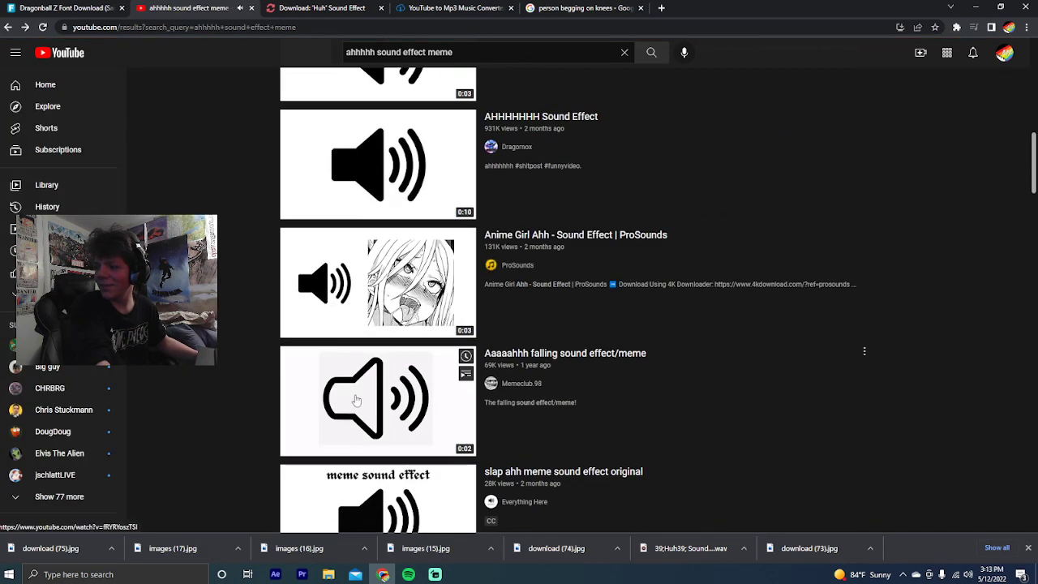
click(340, 494)
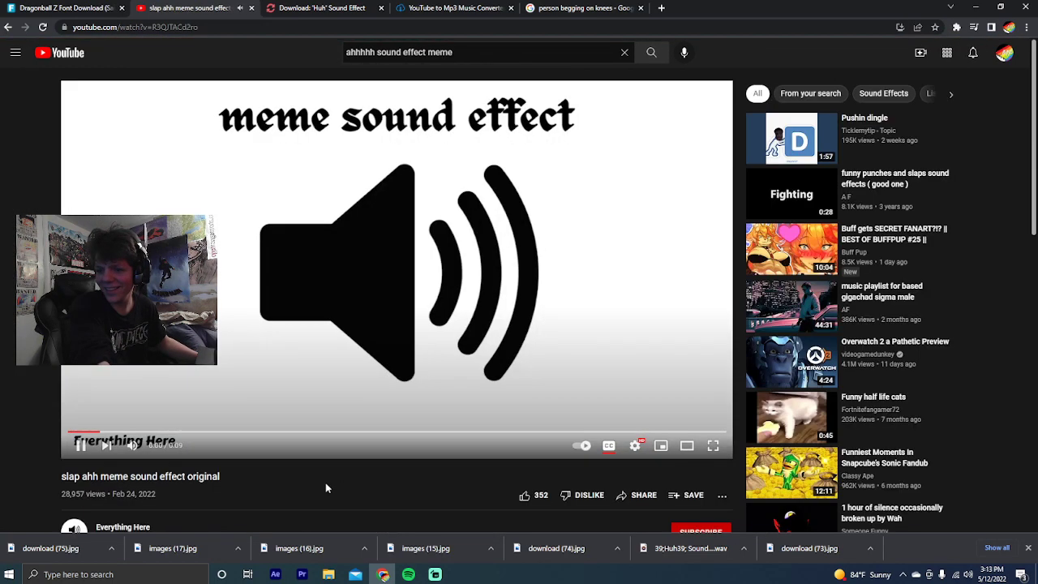
click(339, 432)
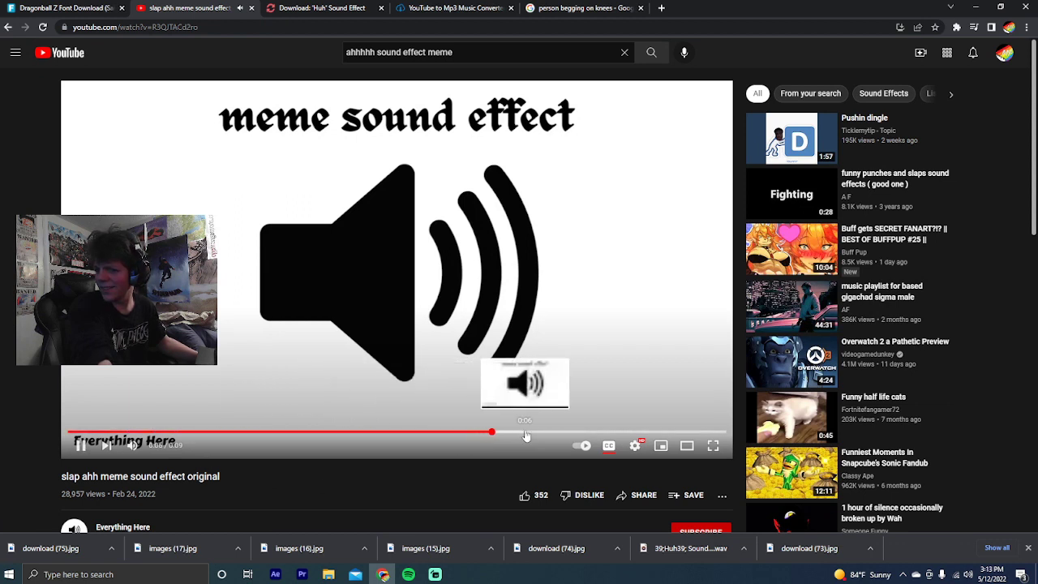
key(alt+Left)
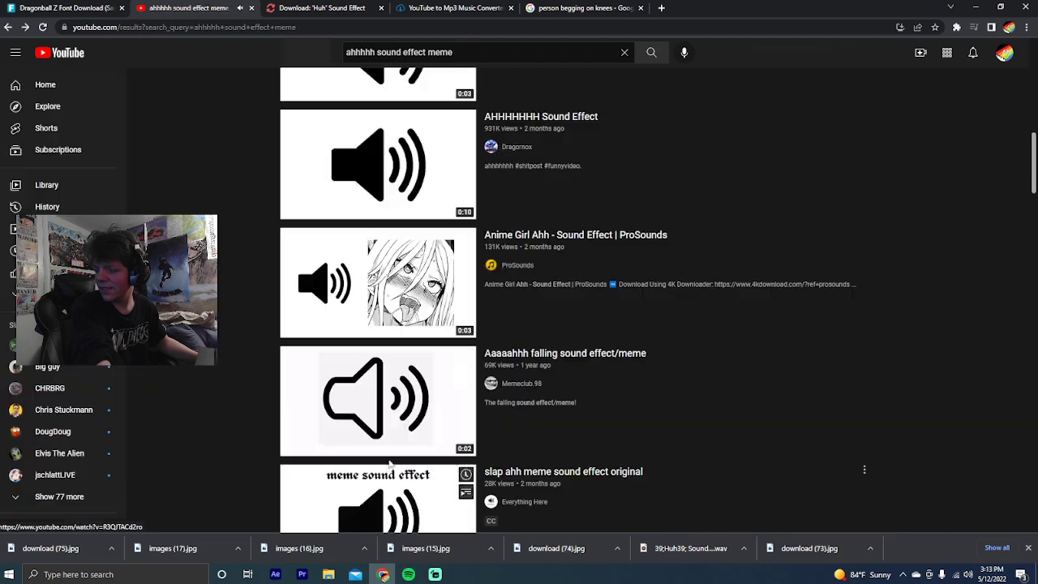
Preview "AAAA! AAA!! Sound effect" and "AA AAA AAAA - Meme Sound Effect" under People also watched, returning to the results
scroll(256, 394, down, 4)
scroll(256, 393, down, 3)
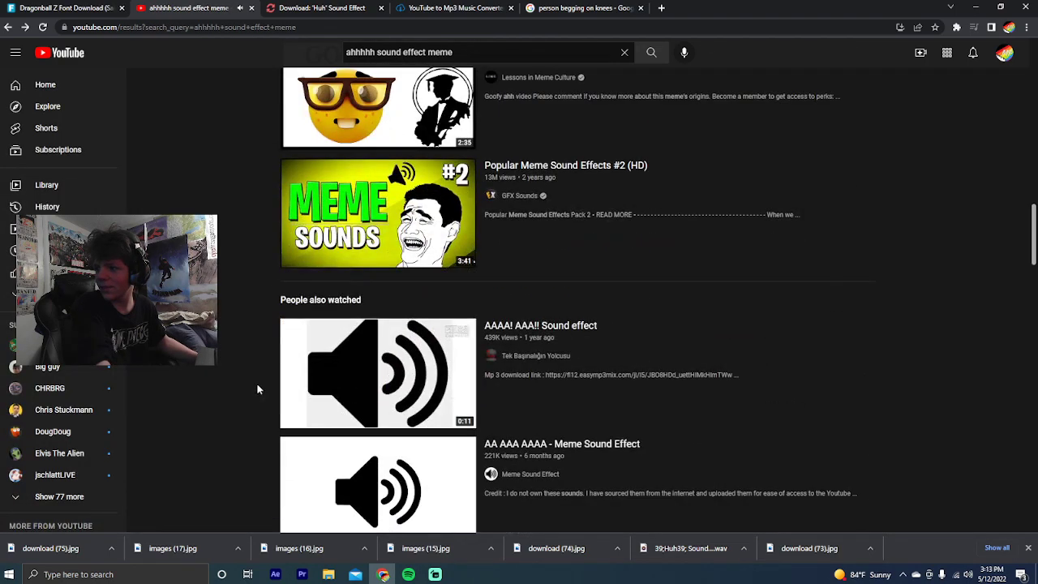
click(291, 413)
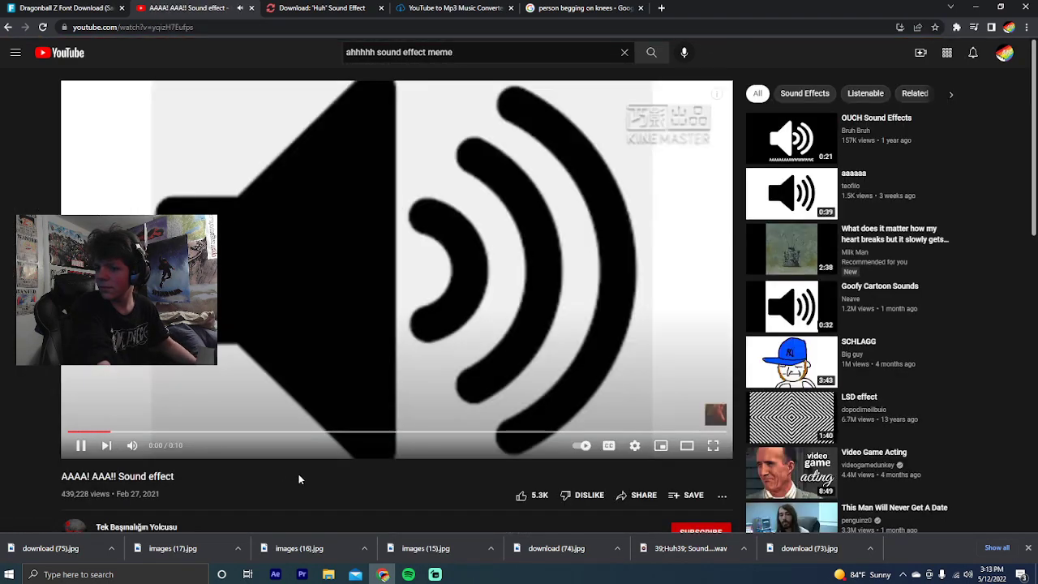
key(alt+Left)
click(329, 390)
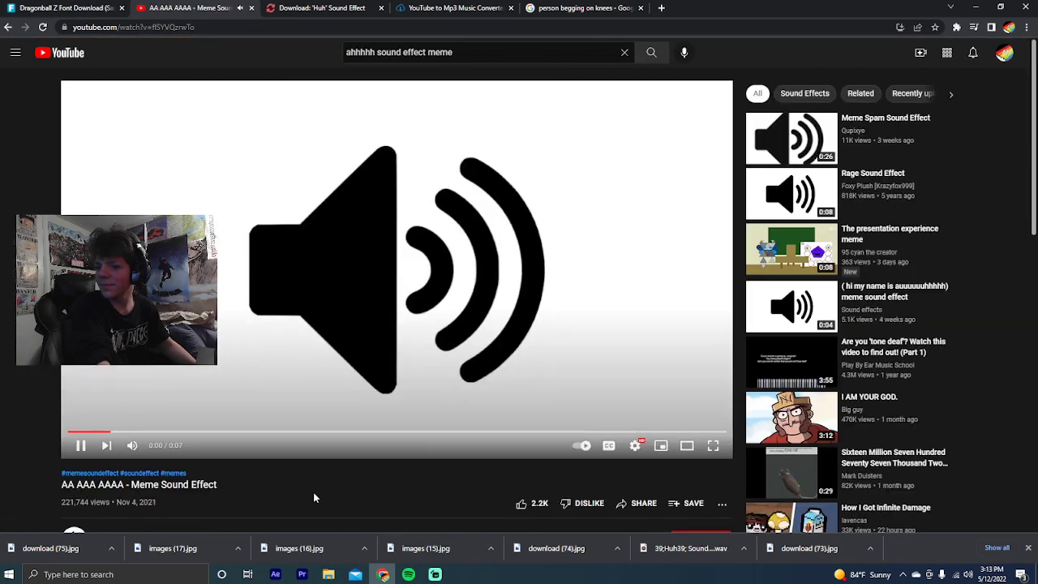
key(alt+Left)
Preview the "Eh? Eh? Eh?" sound effect video and return to the search results
scroll(369, 354, down, 2)
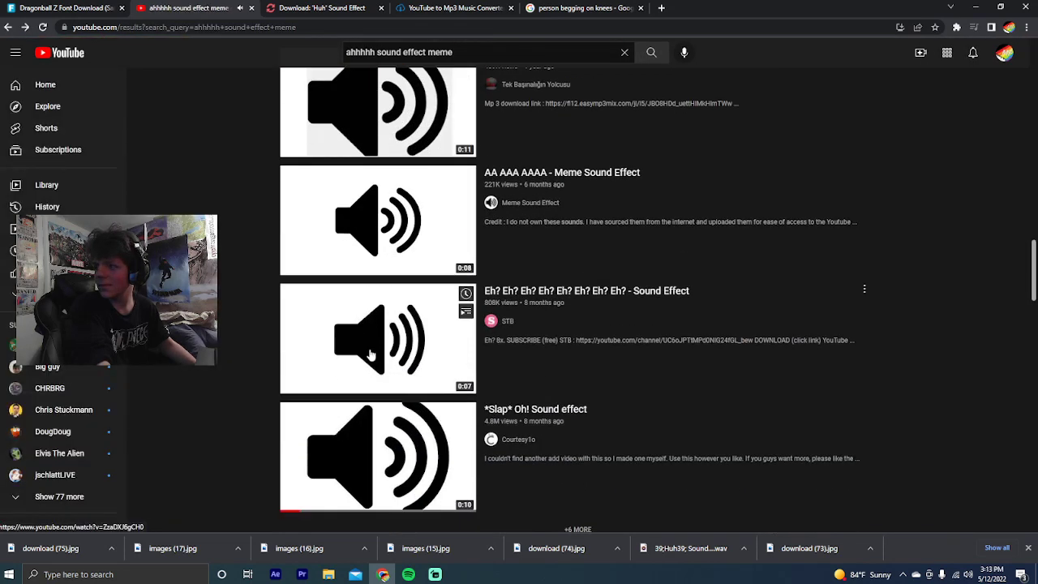
click(383, 350)
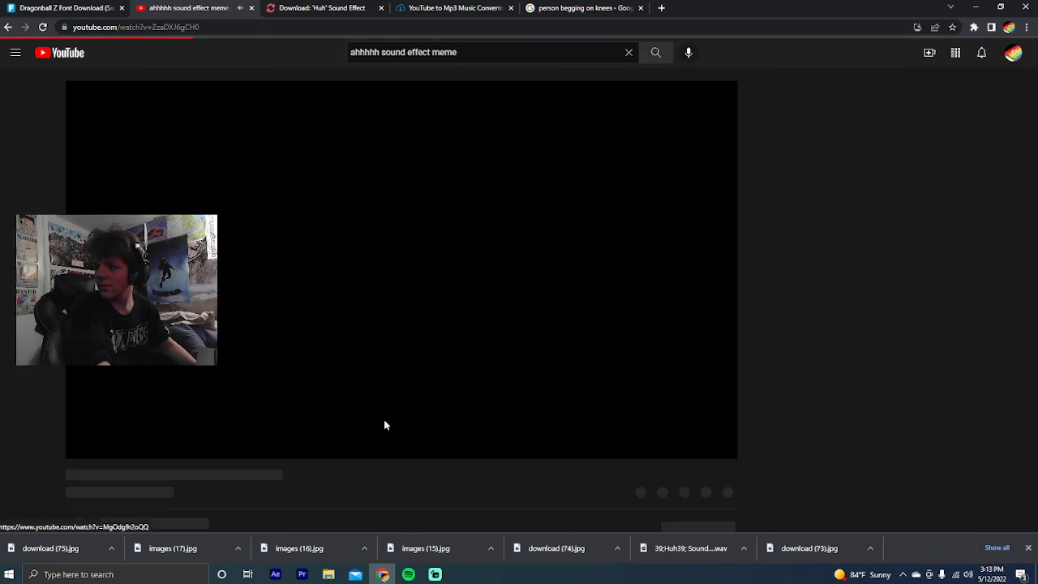
key(alt+Left)
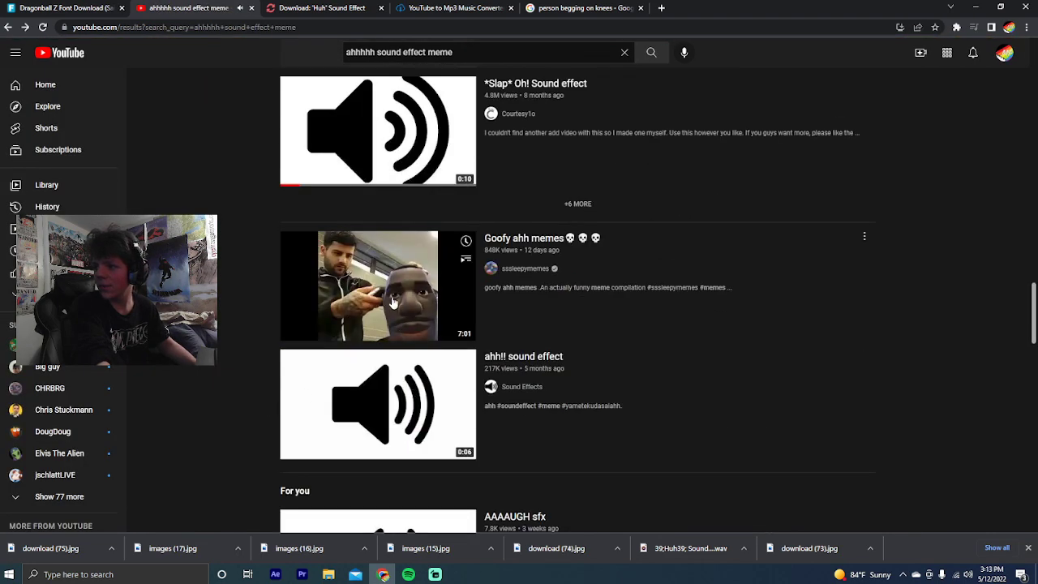
Preview the "Goofy ahh memes" compilation and return to the search results
click(401, 305)
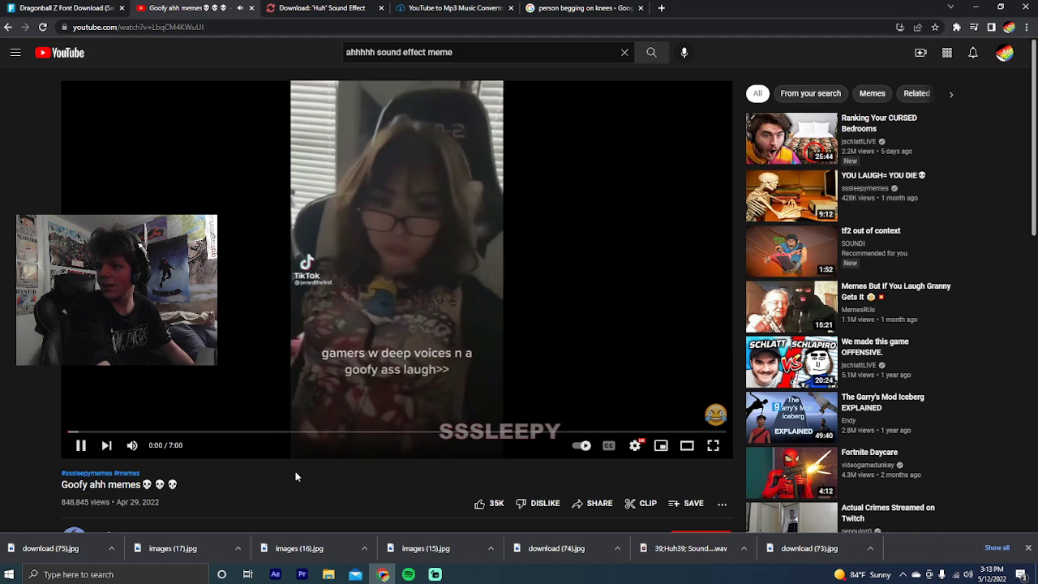
key(alt+Left)
scroll(300, 430, up, 5)
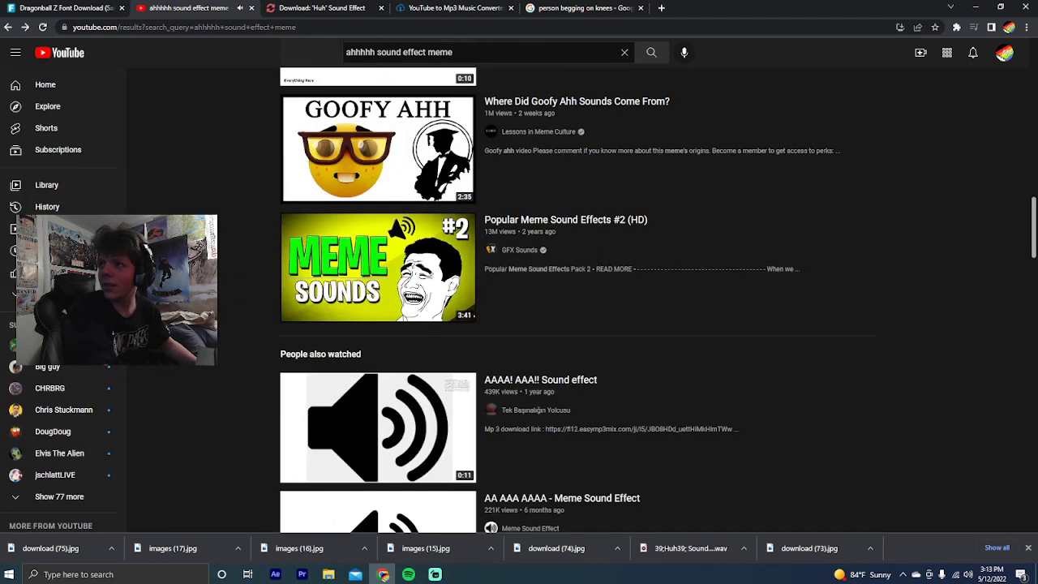
Search YouTube for "goofy ahh sound effect meme"
double_click(360, 52)
text(goofy ahh)
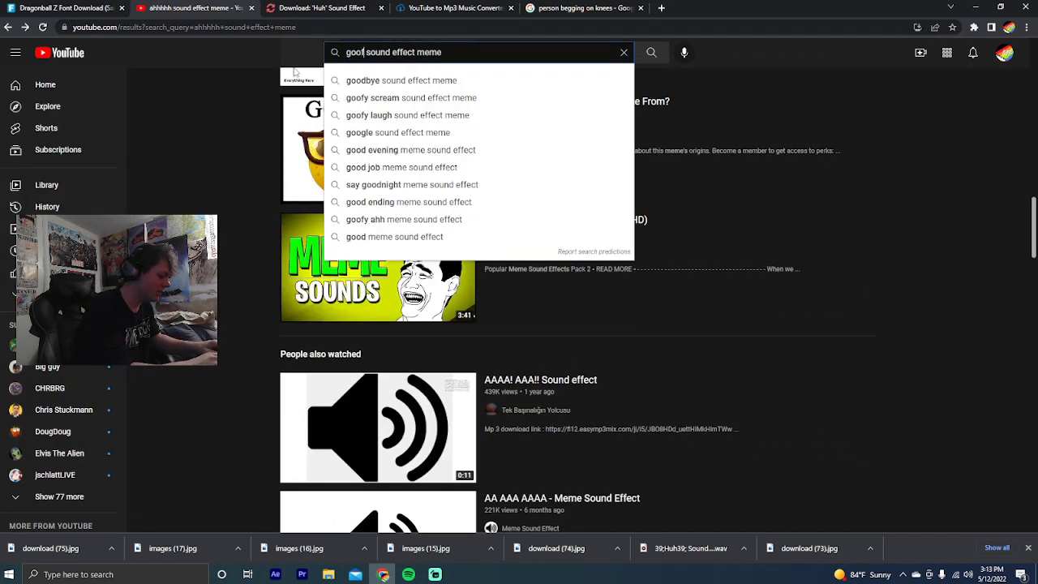
key(Return)
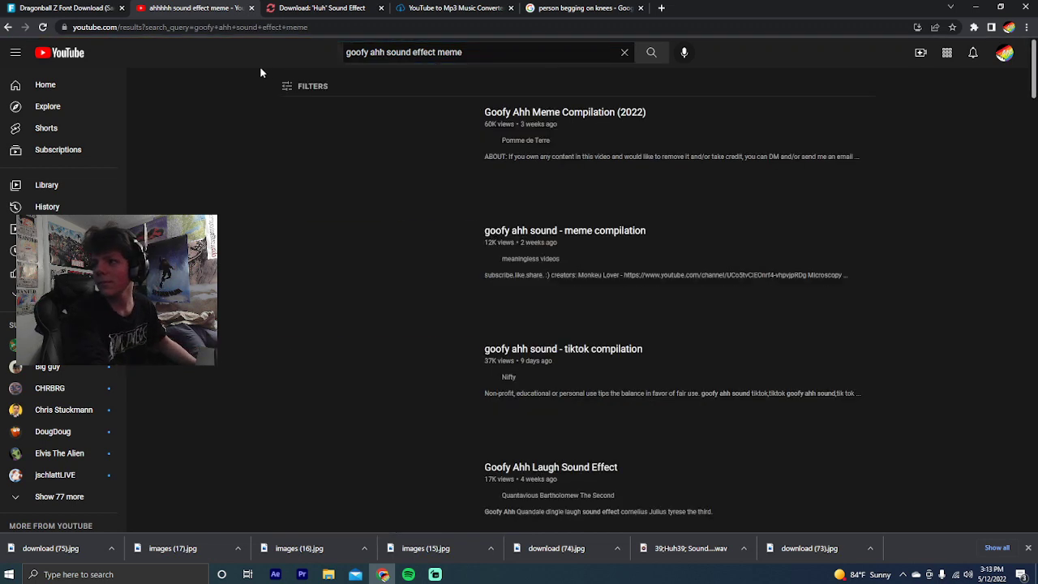
Preview "Goofy Ahh Laugh Sound Effect" and "Goofy Ahh Meme Compilation (2022)", returning to the search results after each
scroll(360, 273, down, 3)
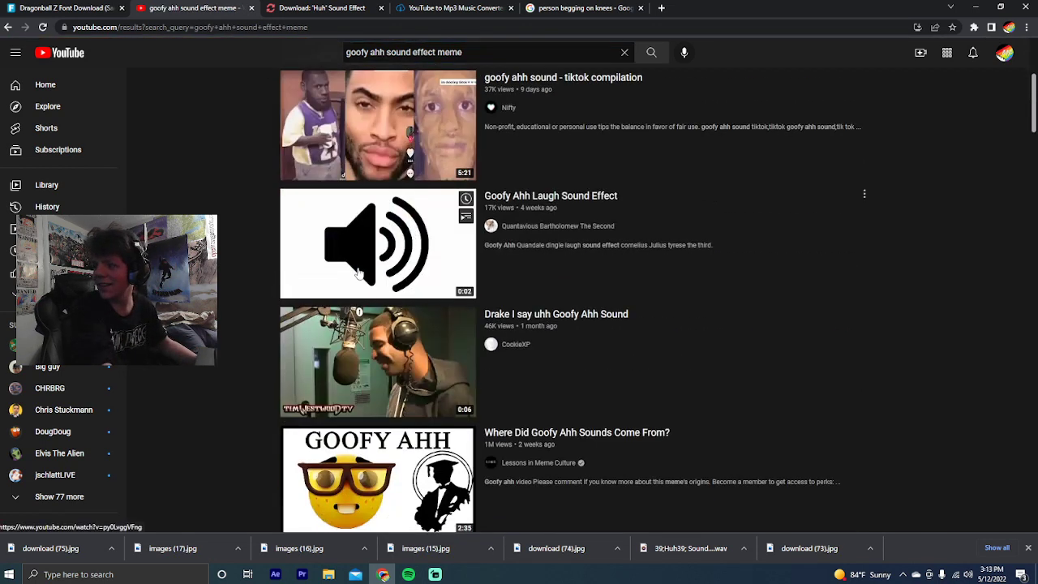
scroll(370, 265, up, 3)
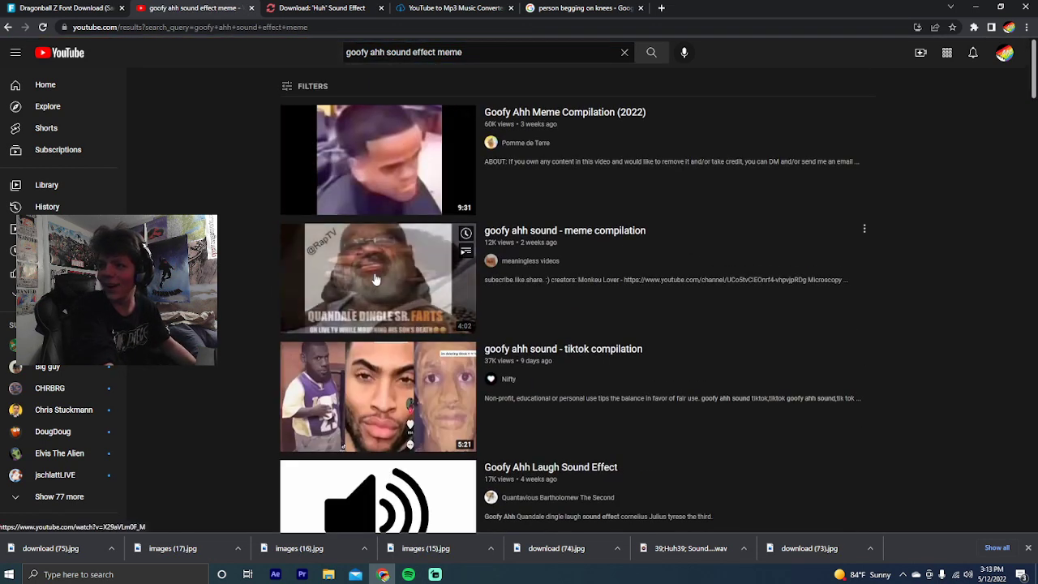
scroll(363, 326, down, 2)
click(362, 328)
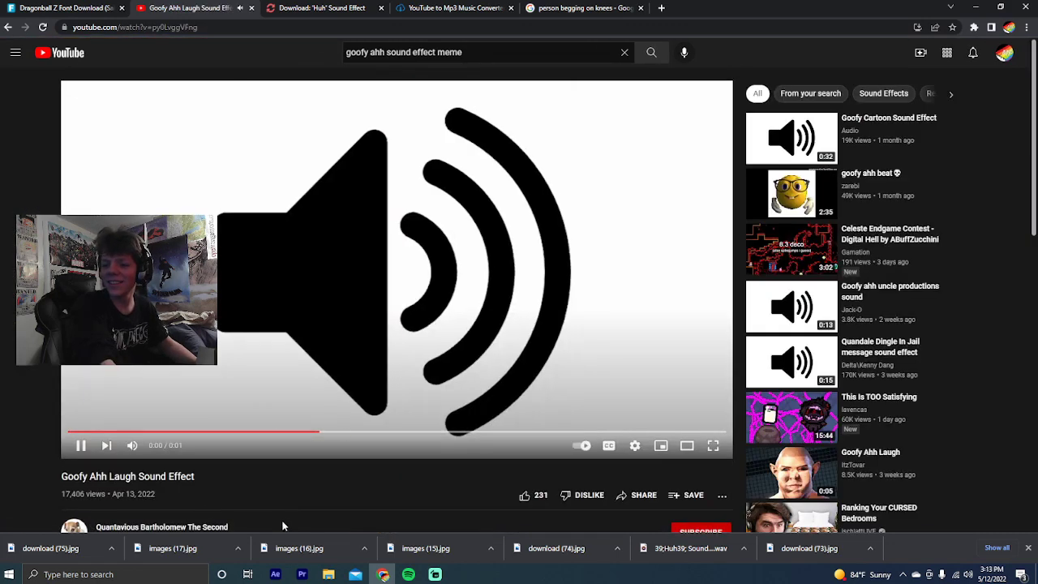
key(alt+Left)
scroll(262, 332, up, 2)
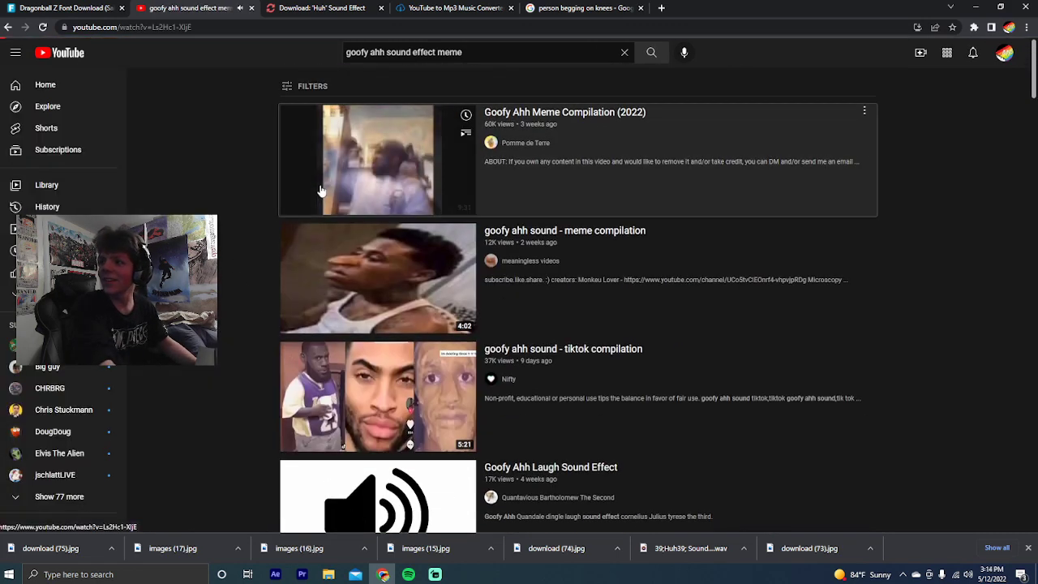
click(305, 200)
key(alt+Left)
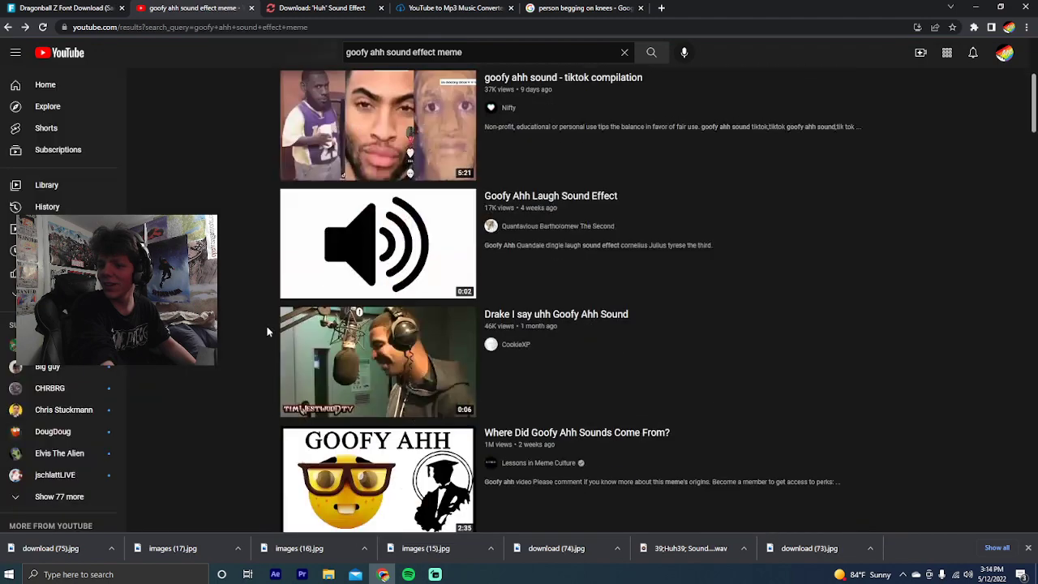
Find the two-second "Goofy ahh laugh" video further down, preview it and return to the search results
scroll(269, 330, down, 3)
scroll(268, 329, down, 7)
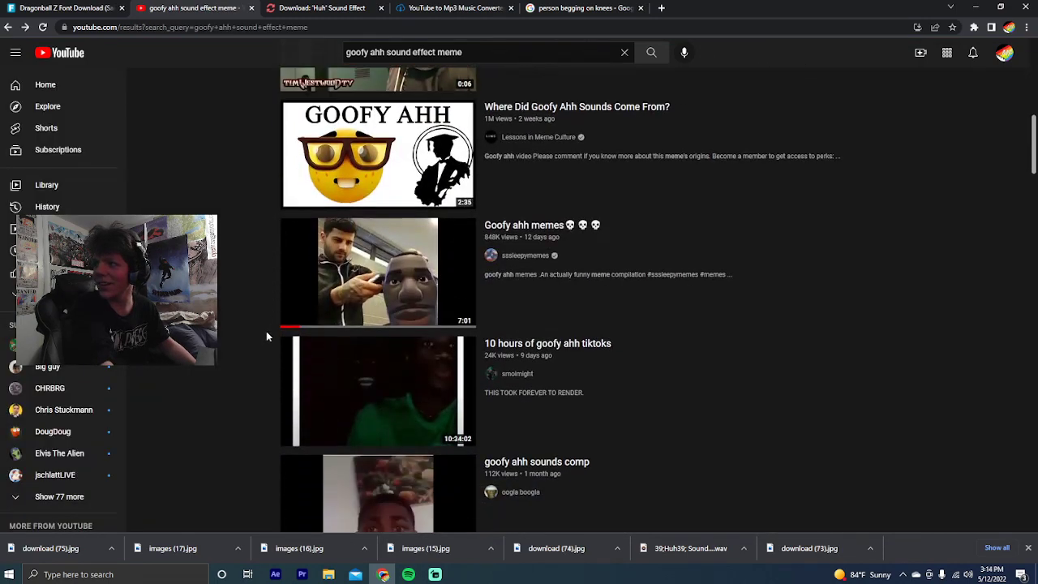
scroll(268, 337, down, 7)
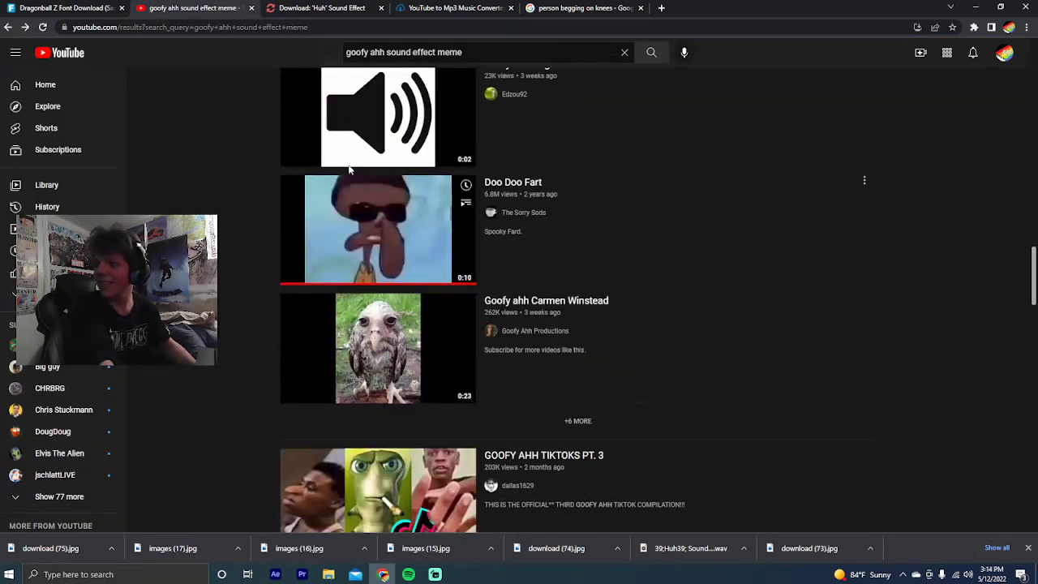
scroll(357, 177, up, 1)
click(360, 180)
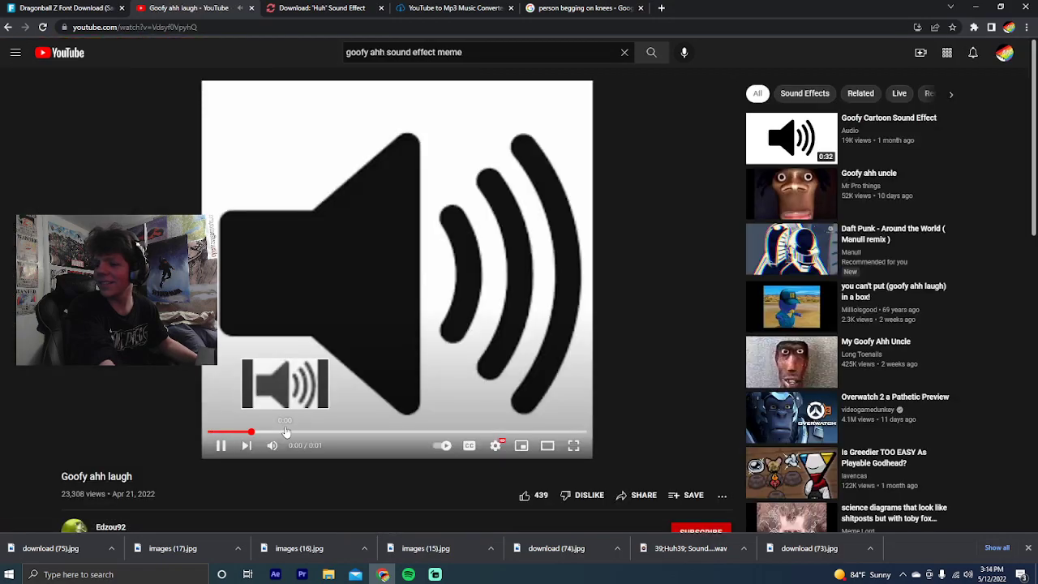
key(alt+Left)
Look further through the results, preview the 37-second "goofy AHH Sound" video and return to the list
scroll(275, 365, down, 11)
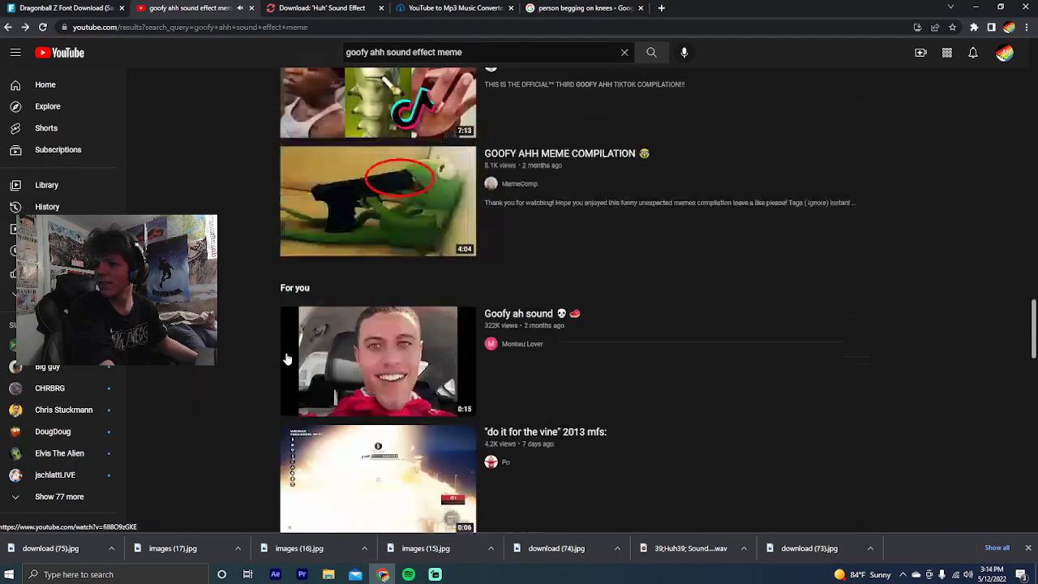
scroll(292, 353, down, 2)
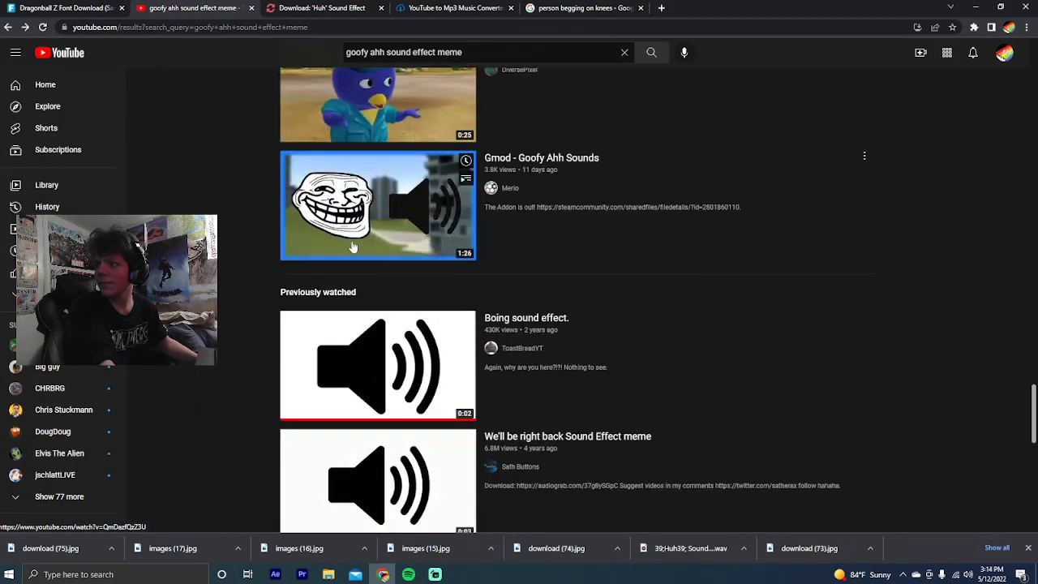
scroll(261, 296, down, 3)
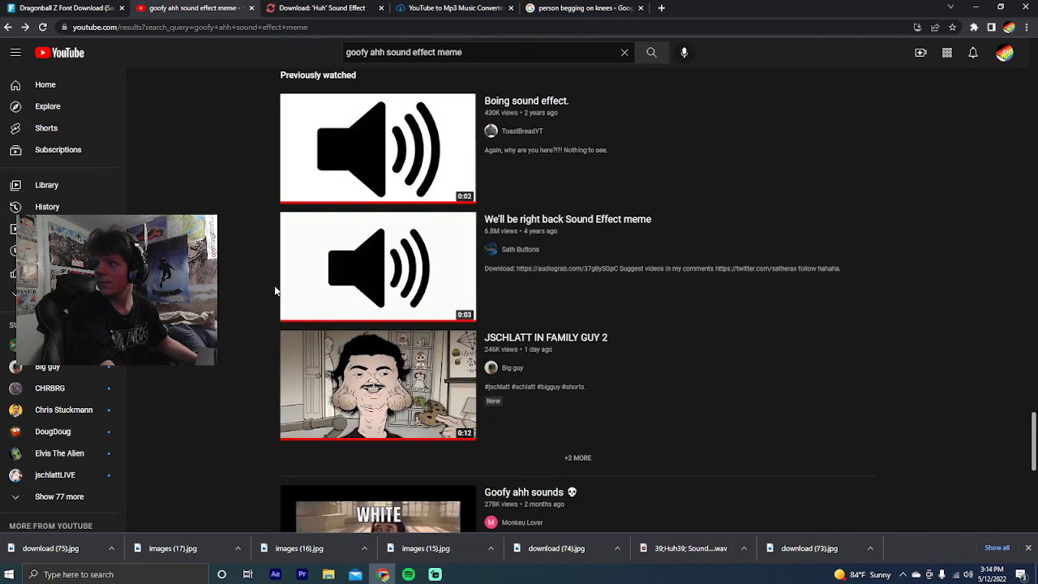
scroll(276, 289, down, 3)
scroll(277, 283, down, 2)
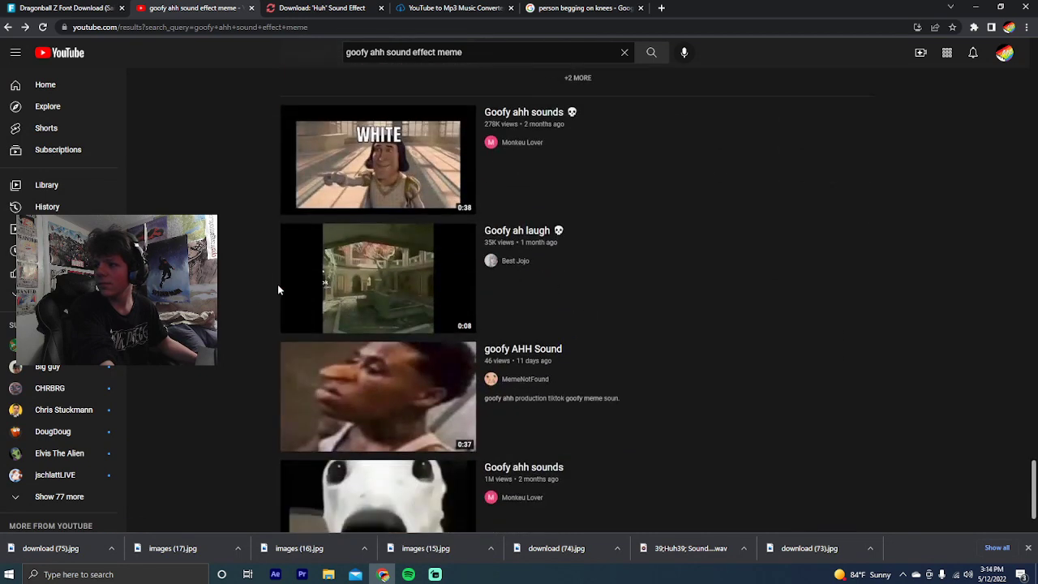
scroll(277, 284, down, 1)
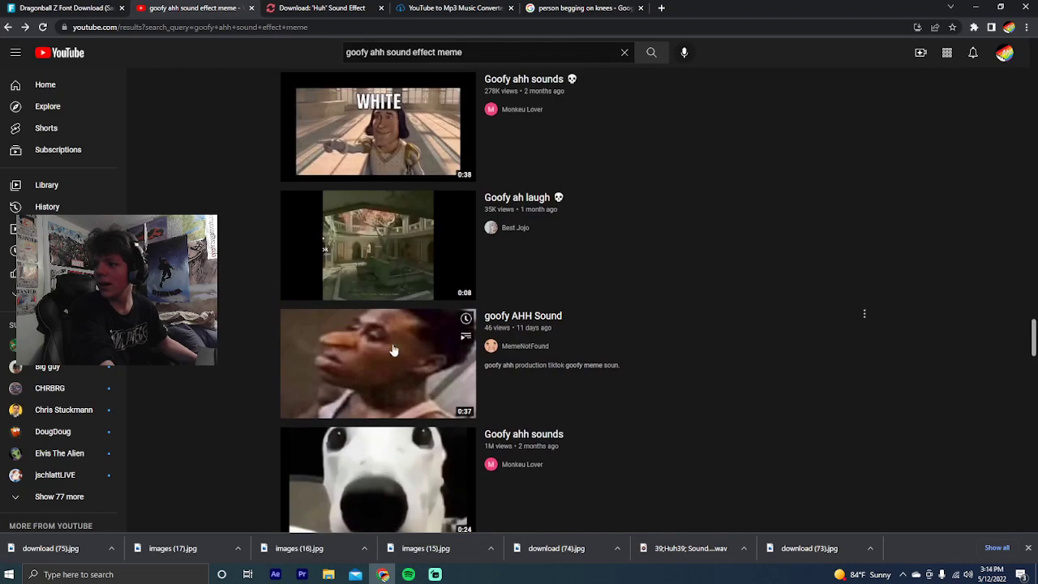
click(396, 380)
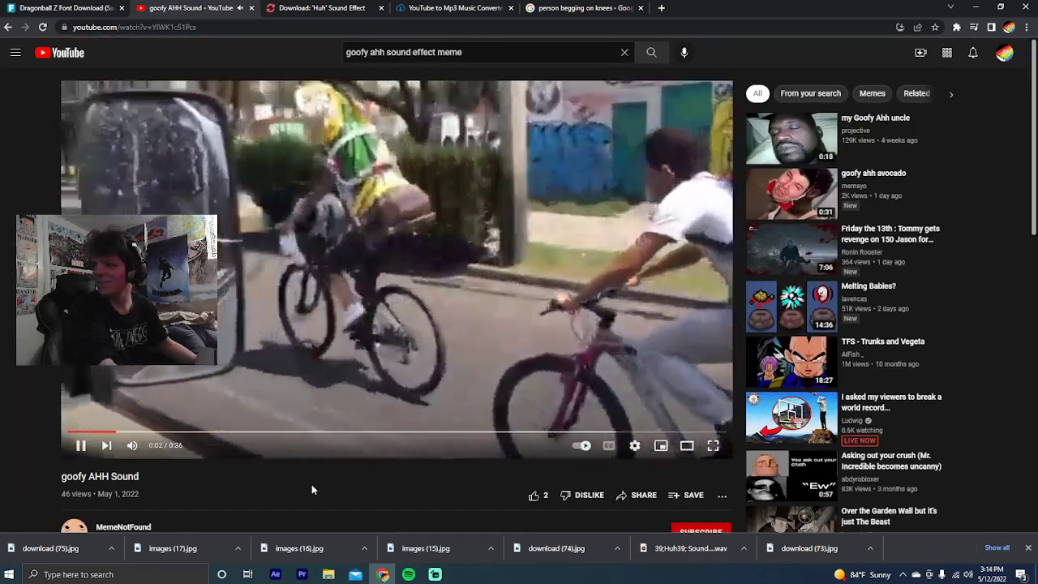
key(alt+Left)
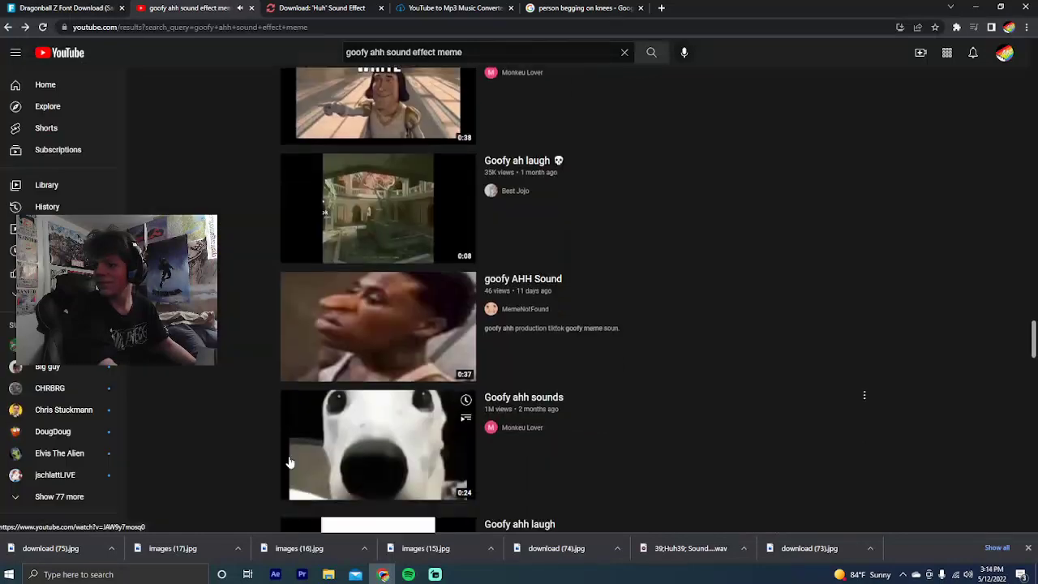
Preview "Goofy Ahh Snoring" and "My Goofy Ahh Uncle Sound Effect", returning to the search results after each
scroll(300, 373, down, 2)
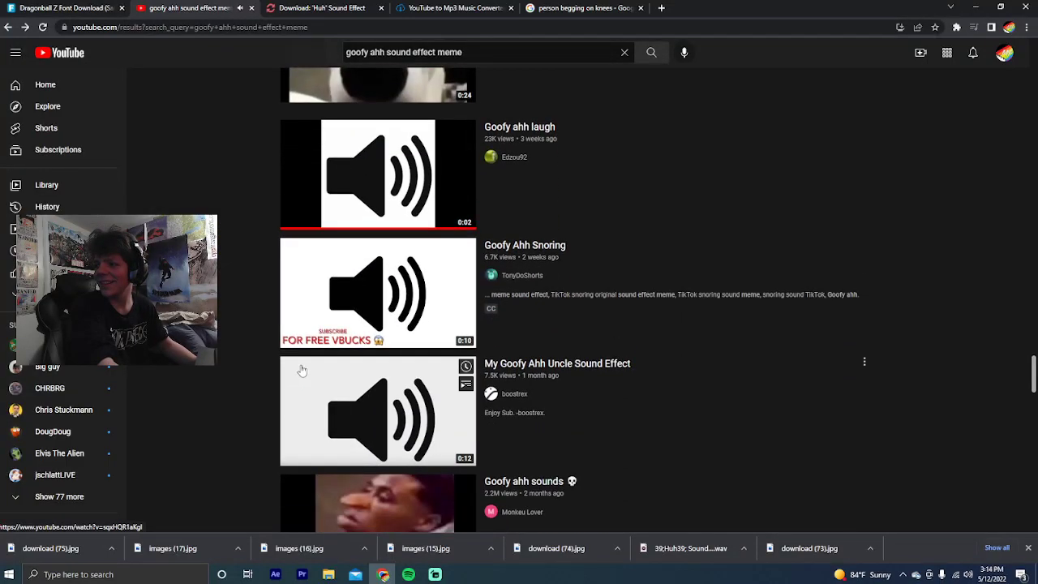
click(301, 333)
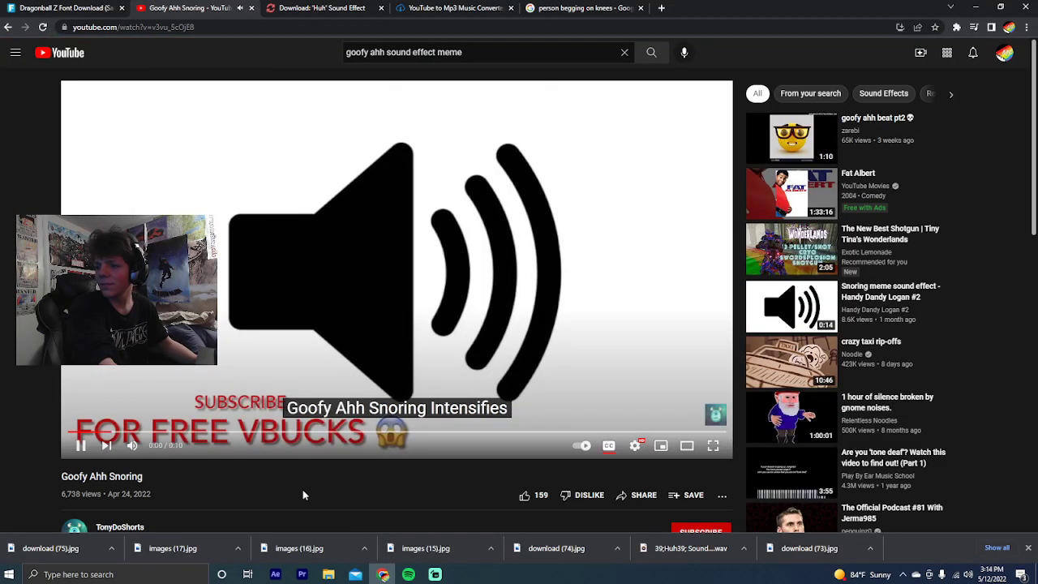
key(alt+Left)
click(311, 411)
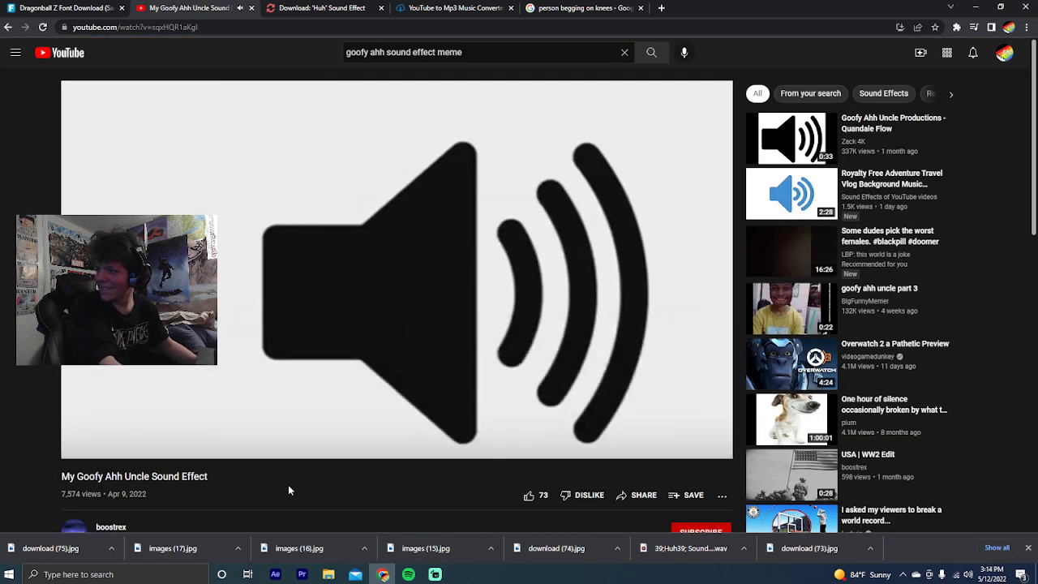
scroll(281, 484, down, 4)
scroll(273, 441, up, 3)
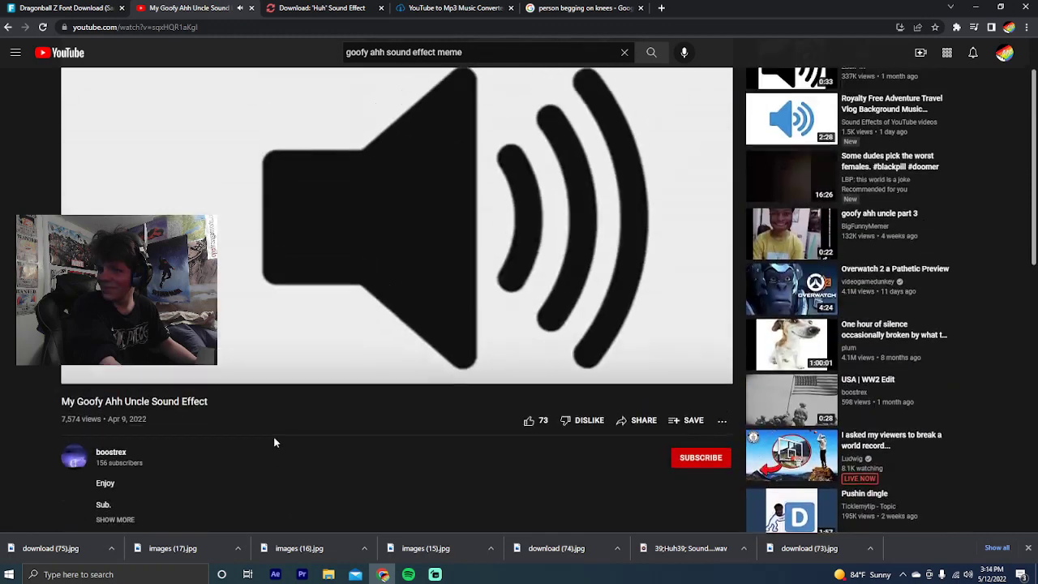
scroll(274, 442, up, 1)
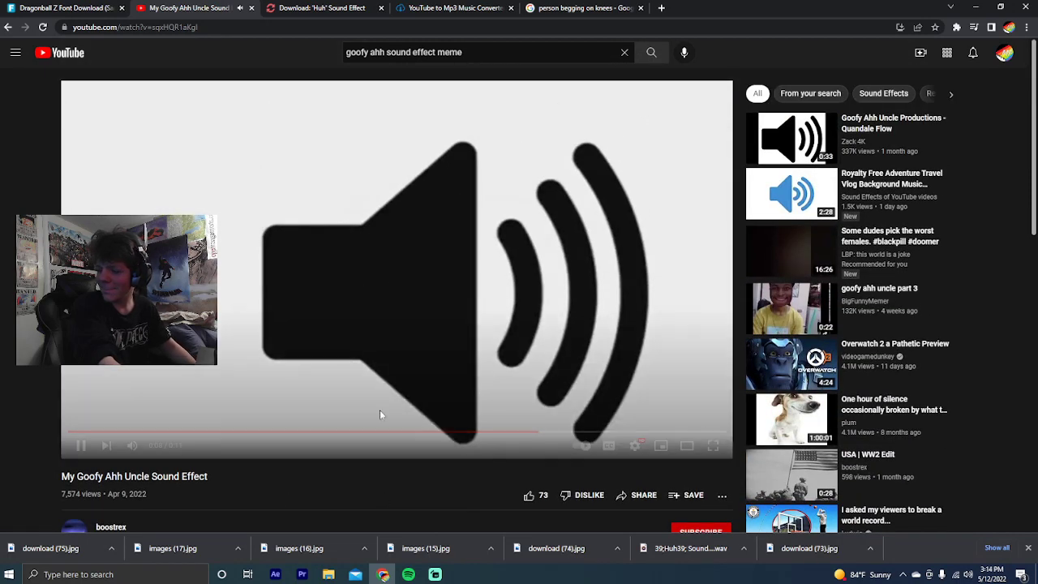
key(alt+Left)
Browse the following results, preview the 15-second "Goofy ah sound" video and return to the results
scroll(271, 370, down, 6)
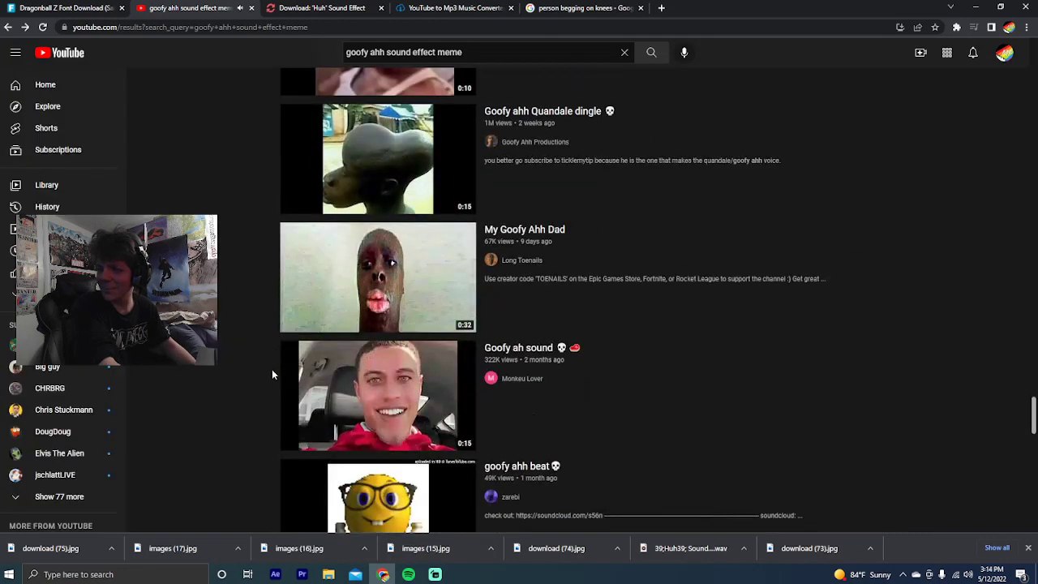
scroll(271, 369, down, 6)
scroll(268, 371, up, 3)
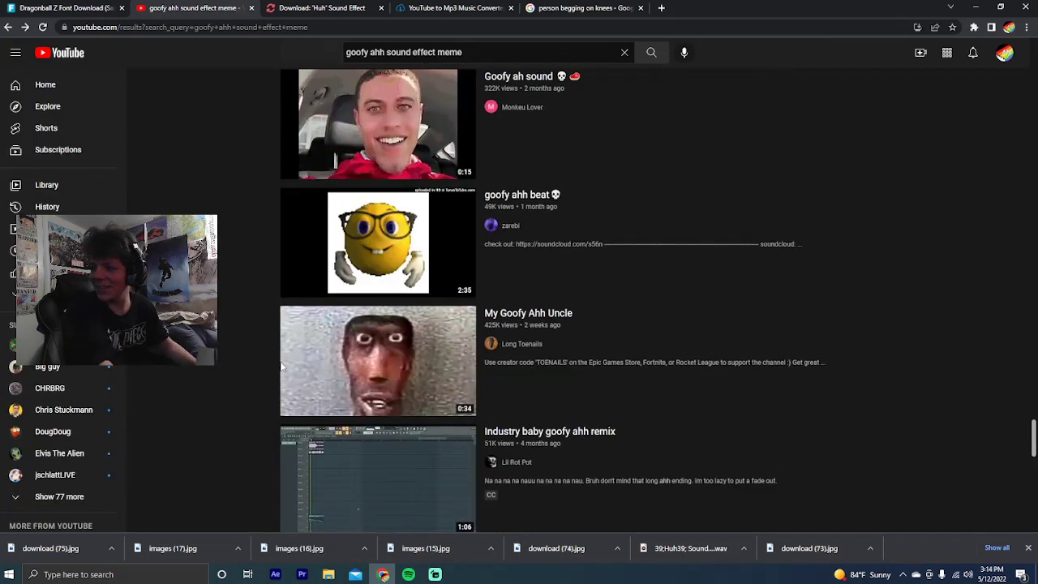
scroll(282, 367, up, 1)
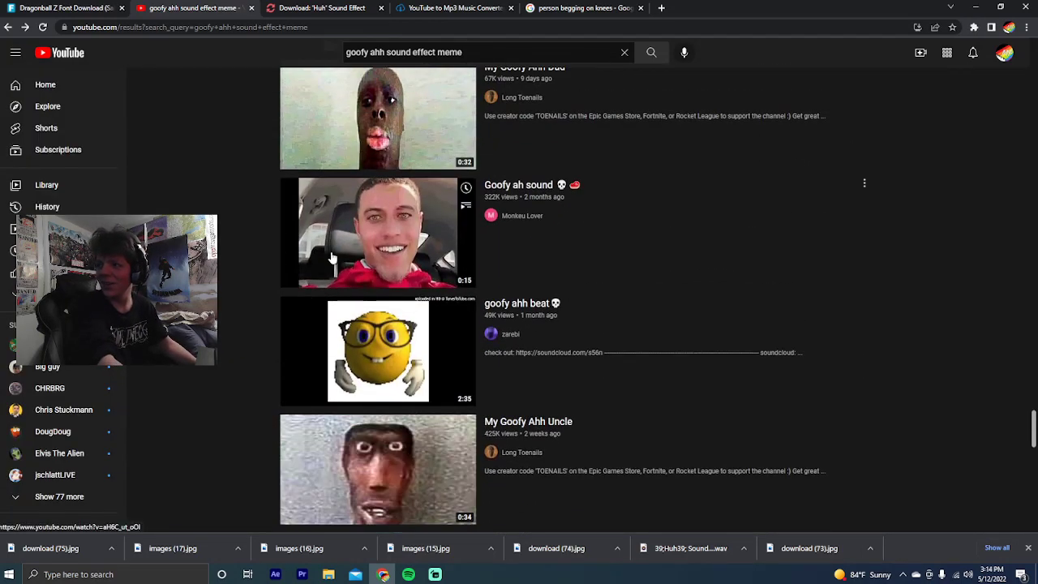
click(332, 258)
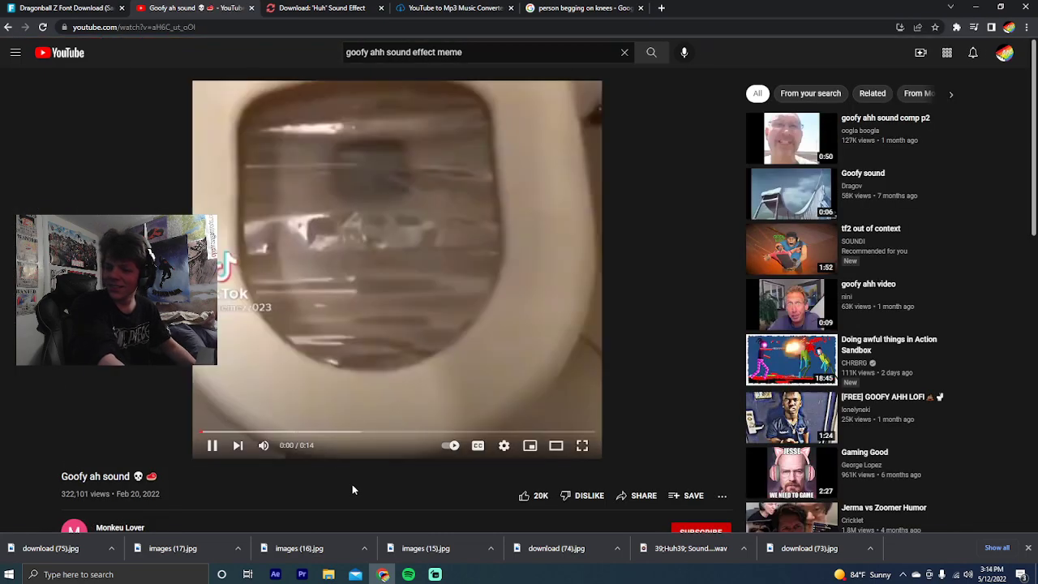
key(alt+Left)
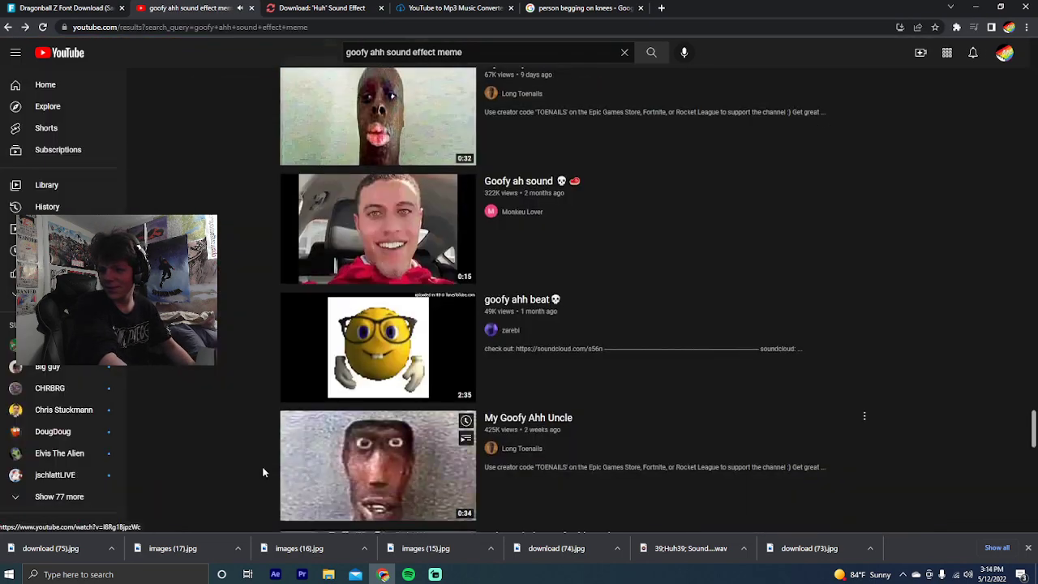
Preview the "Goofy sound effects" video further down the list and return to the search results
scroll(259, 467, down, 6)
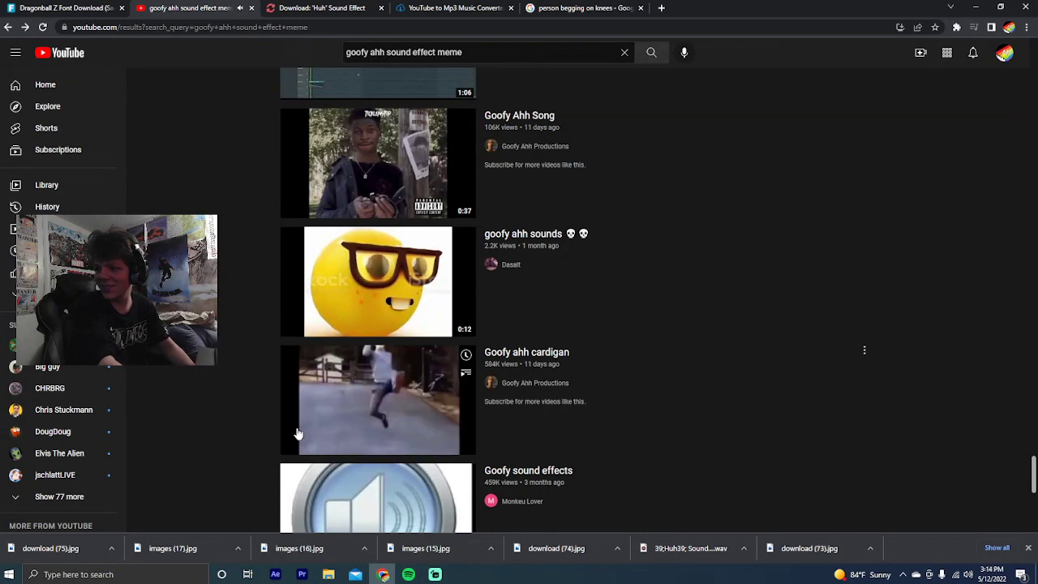
scroll(274, 427, down, 3)
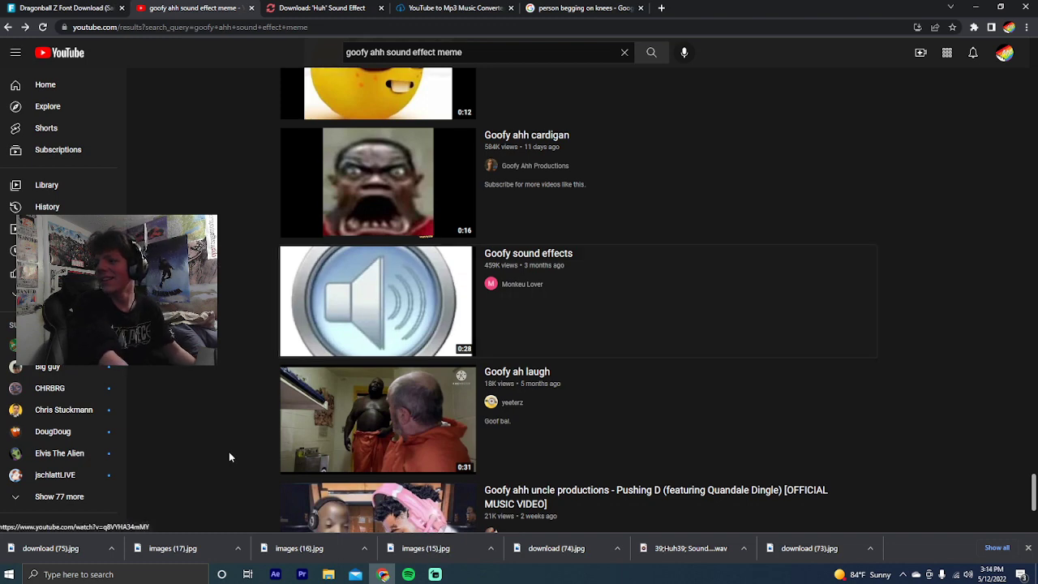
click(324, 344)
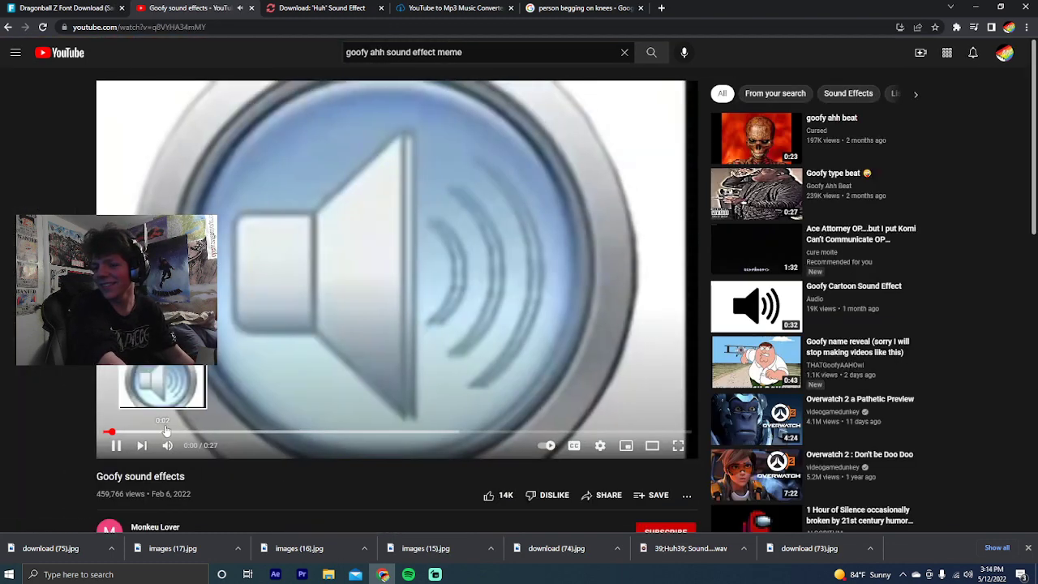
key(alt+Left)
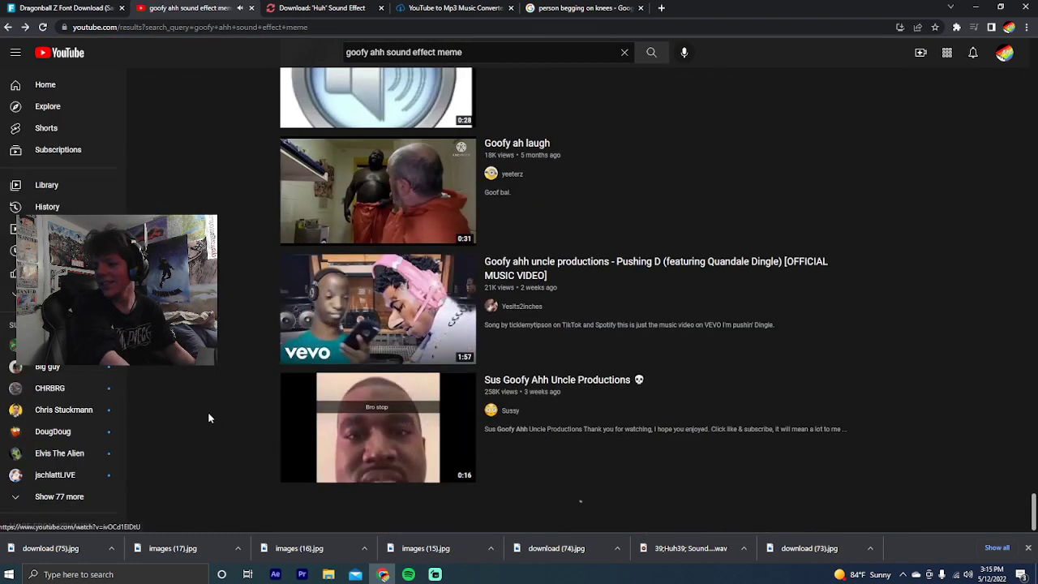
Look further down the search results, preview "GUYS LOOK... A AUGHHH" and return to the list
scroll(211, 412, down, 2)
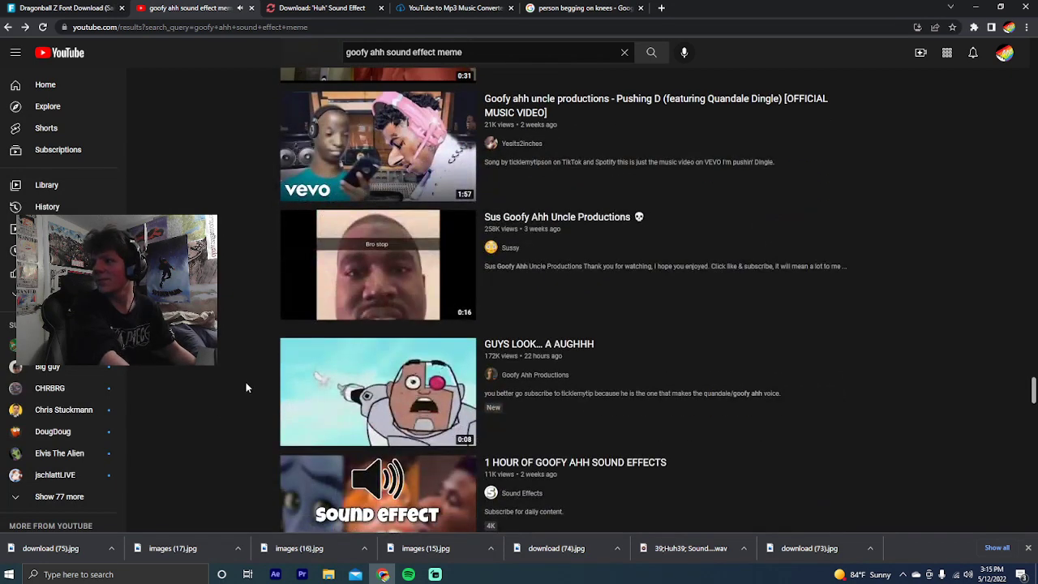
scroll(256, 375, down, 3)
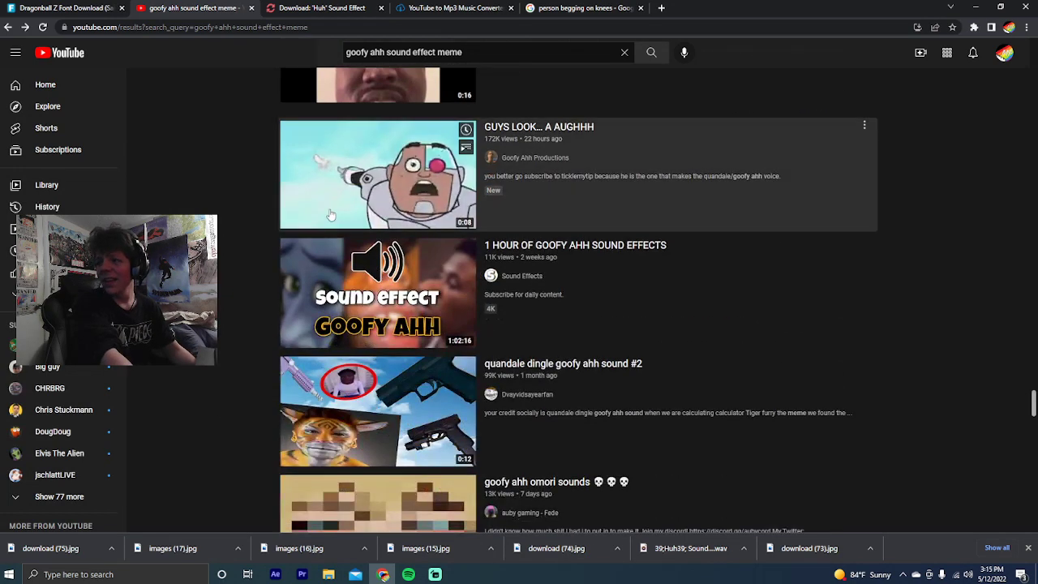
click(329, 213)
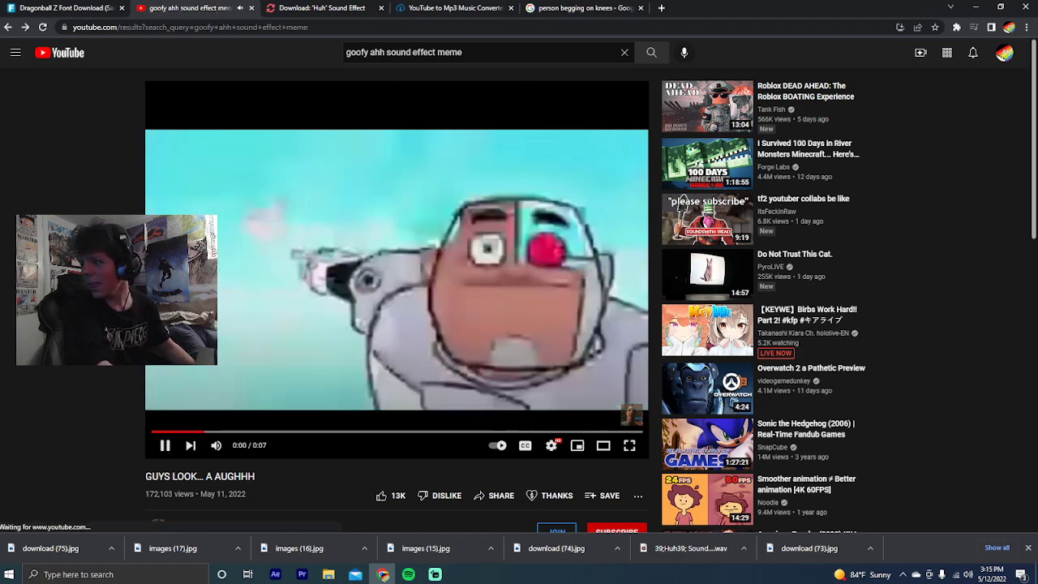
key(alt+Left)
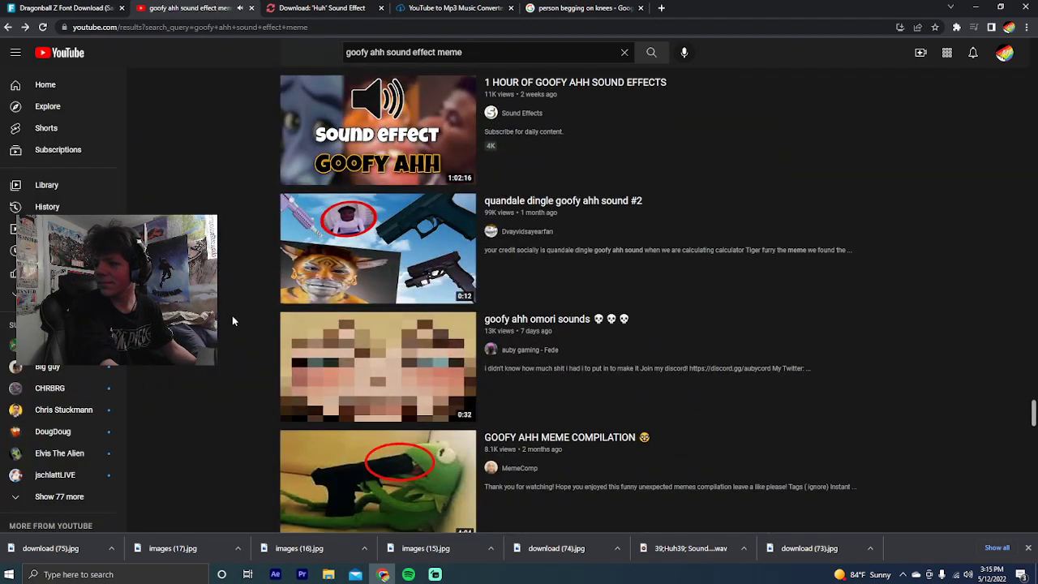
Preview the "quandale dingle goofy ahh sound #2" video and return to the search results
scroll(252, 353, up, 1)
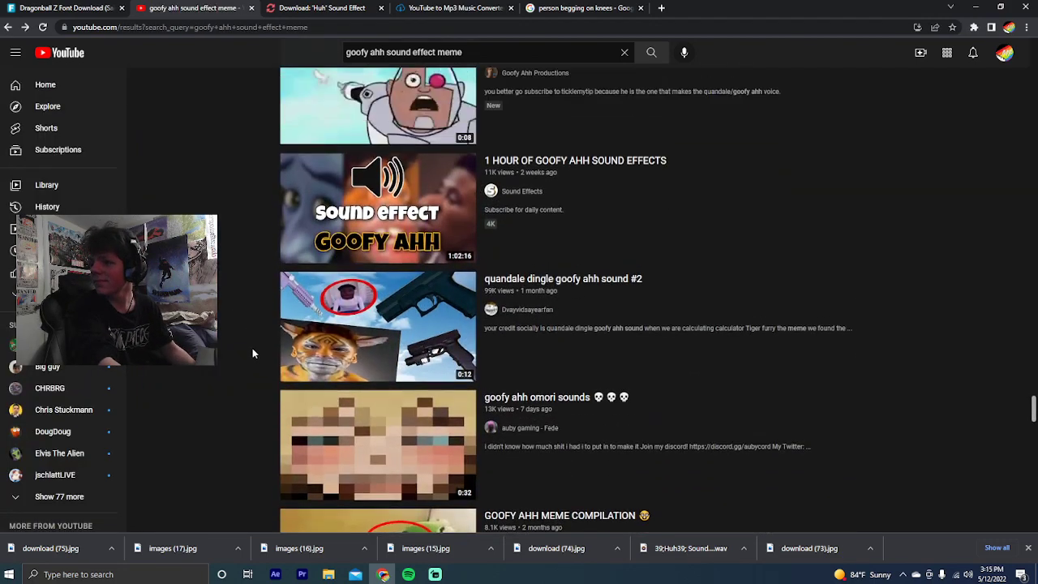
scroll(252, 352, down, 3)
click(299, 354)
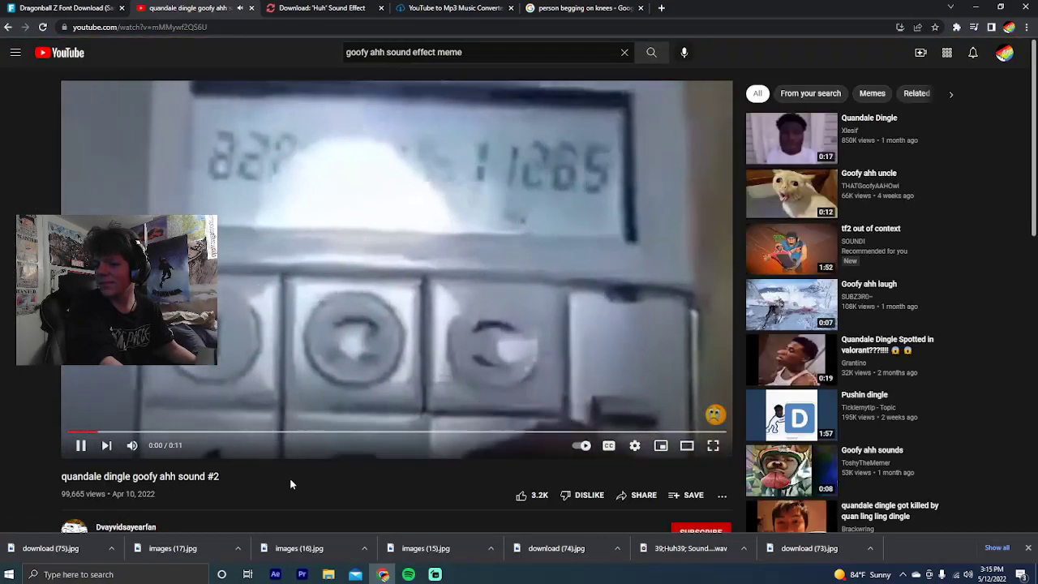
key(alt+Left)
Browse the results back to "Goofy Ahh Snoring", open it, try to copy its video address and return to the list
scroll(263, 440, down, 3)
scroll(263, 439, down, 3)
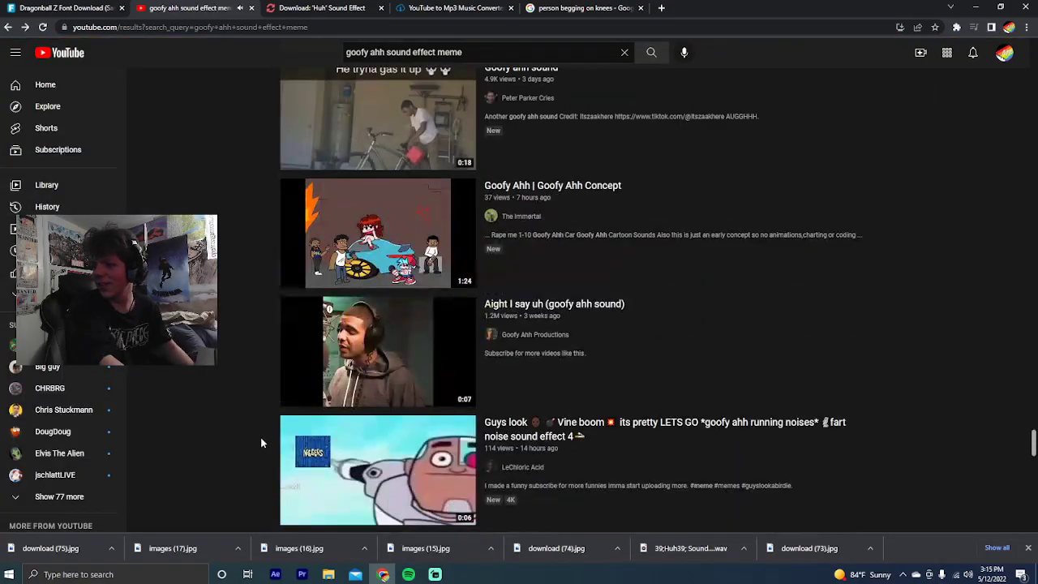
scroll(260, 437, up, 6)
scroll(260, 433, down, 12)
scroll(259, 438, down, 15)
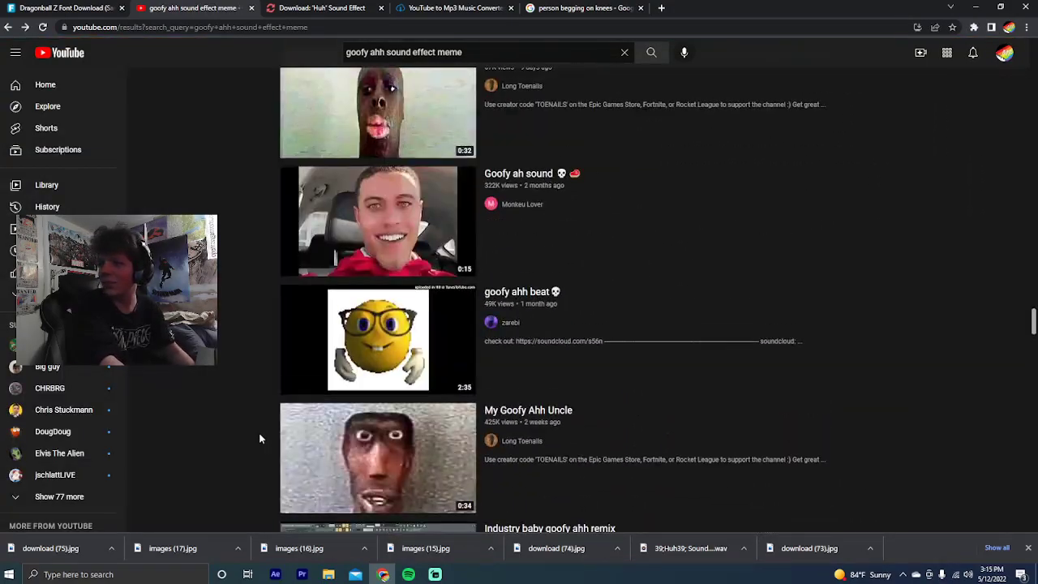
click(411, 419)
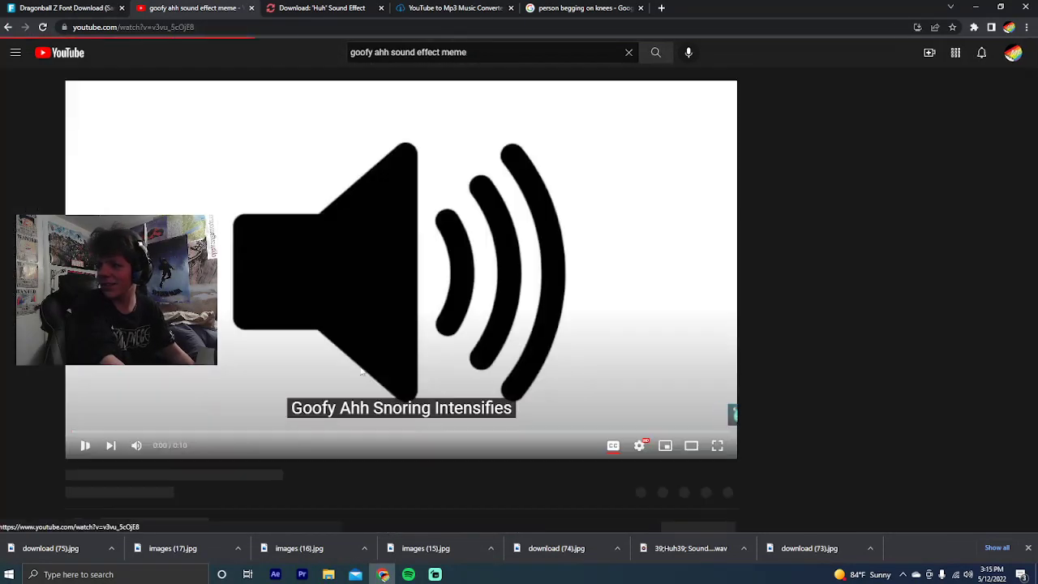
click(171, 27)
right_click(172, 28)
click(195, 101)
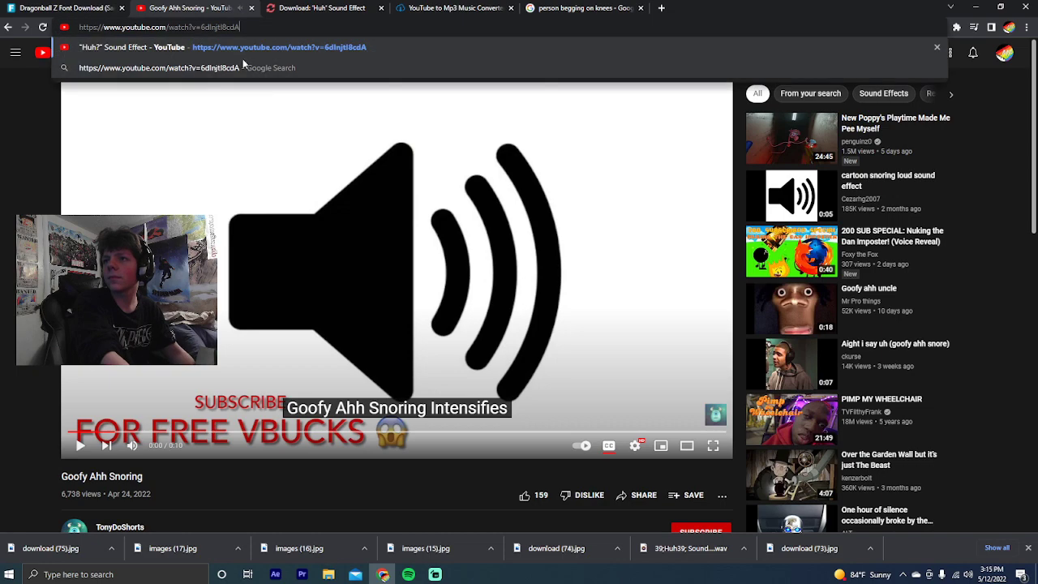
click(34, 53)
click(9, 28)
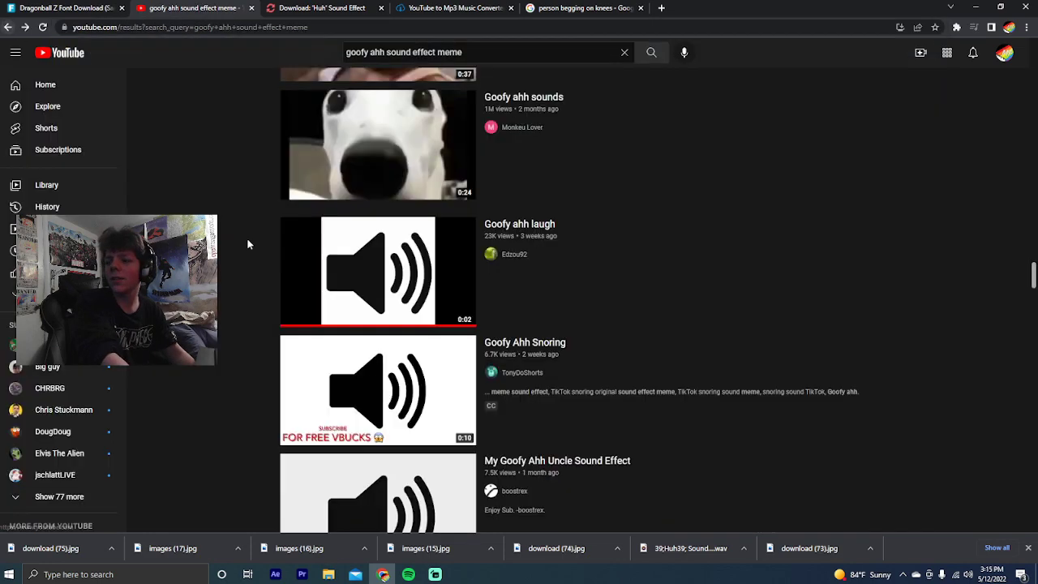
Look back up through the results, preview "Goofy Ahh Laugh Sound Effect" and return to the start of the list
scroll(389, 238, up, 15)
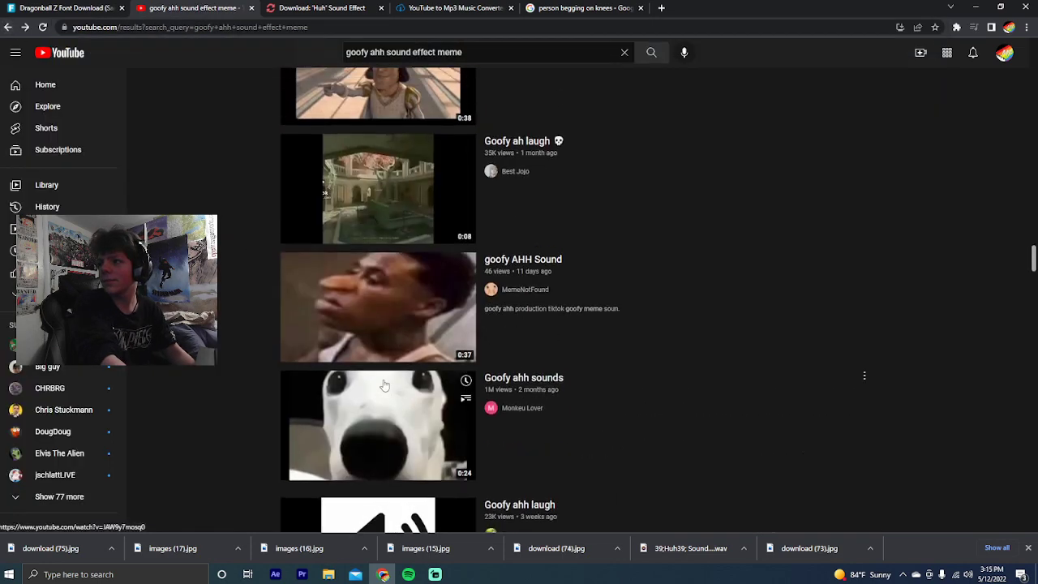
scroll(392, 374, down, 1)
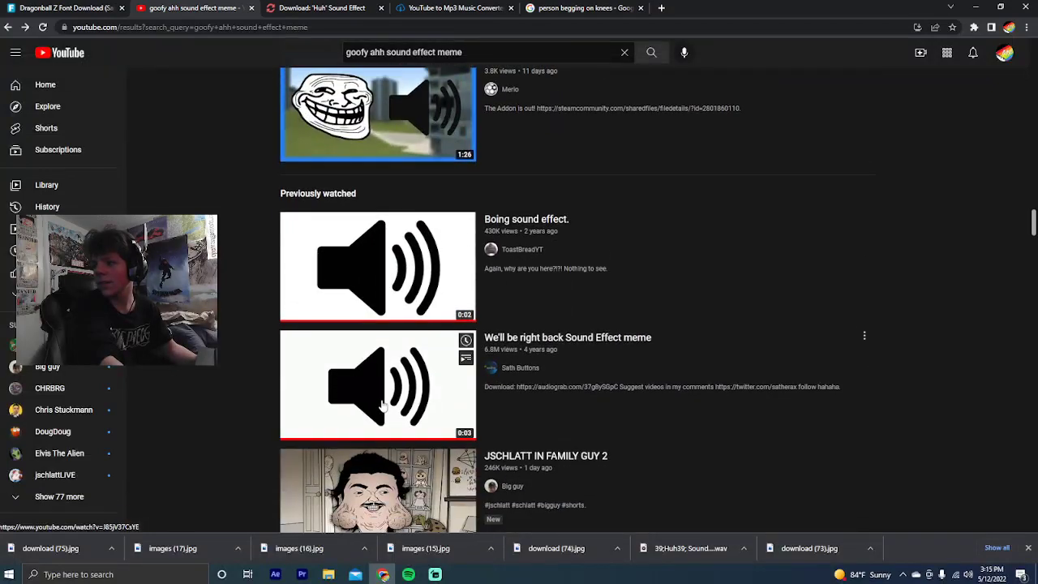
scroll(385, 397, up, 10)
scroll(381, 412, up, 8)
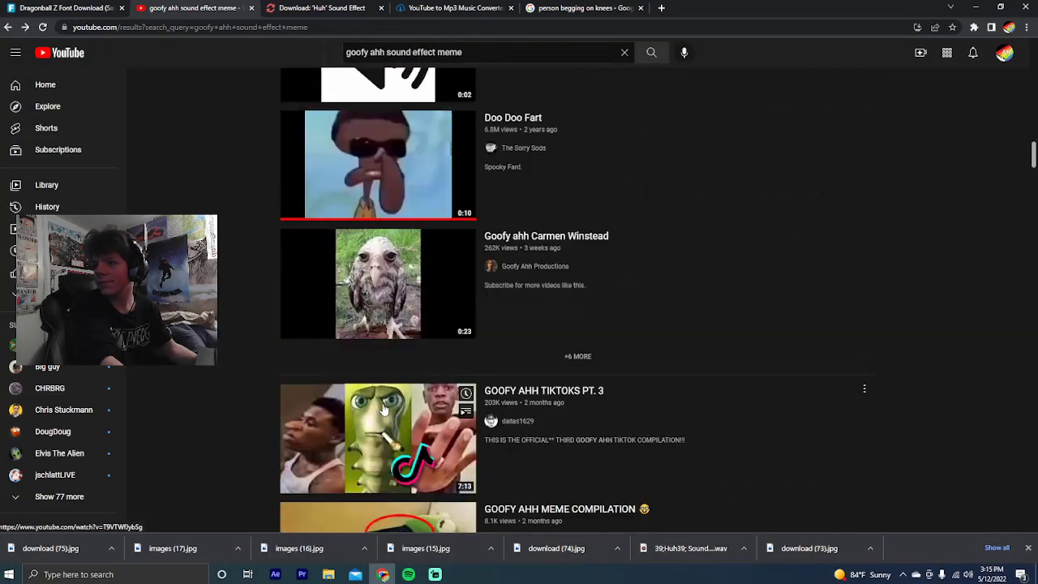
click(356, 437)
key(alt+Left)
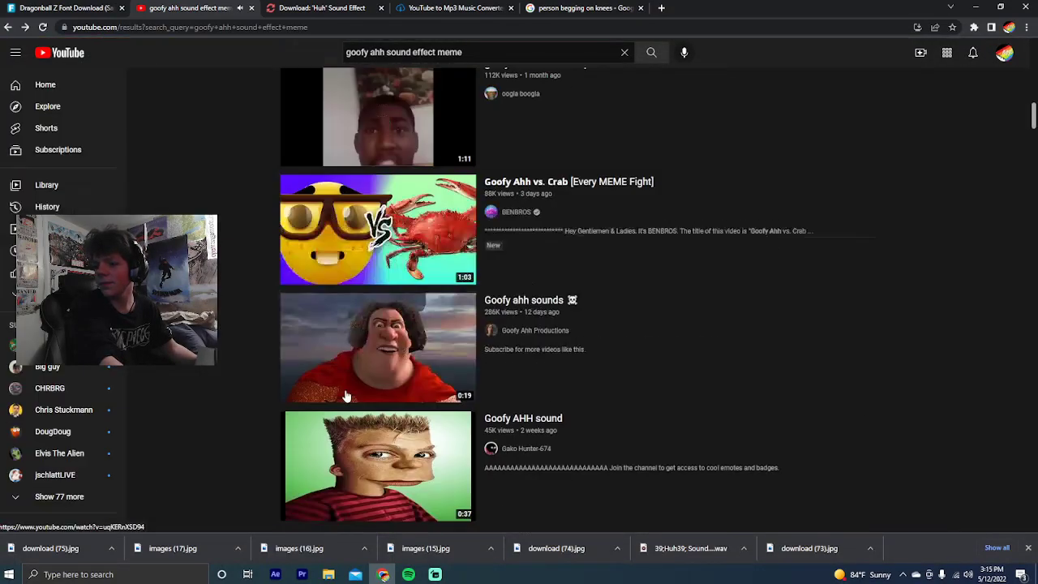
scroll(356, 397, up, 12)
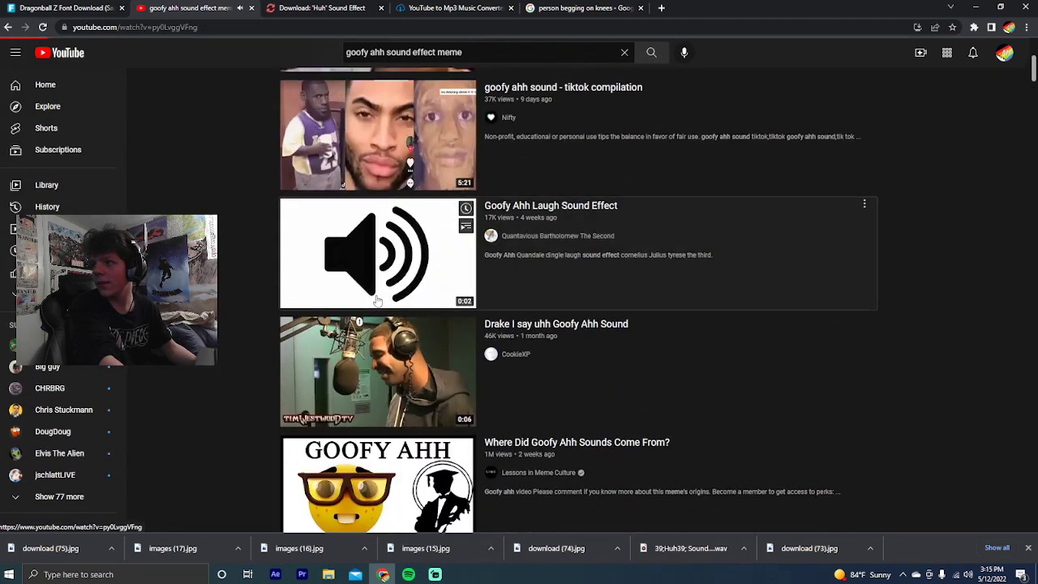
click(376, 301)
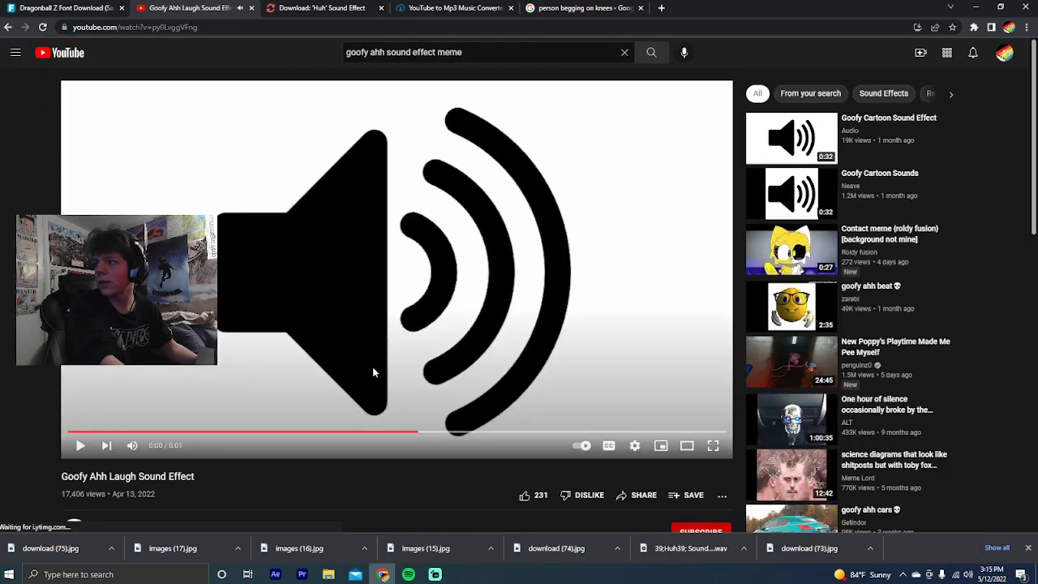
key(alt+Left)
scroll(391, 336, up, 3)
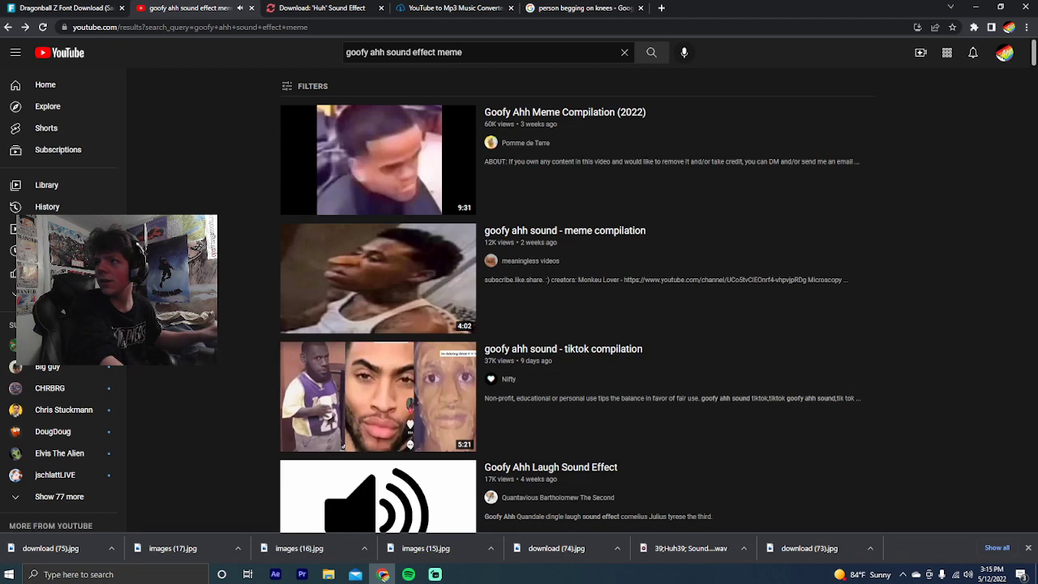
Search YouTube for "ahhh sound effect meme"
click(382, 52)
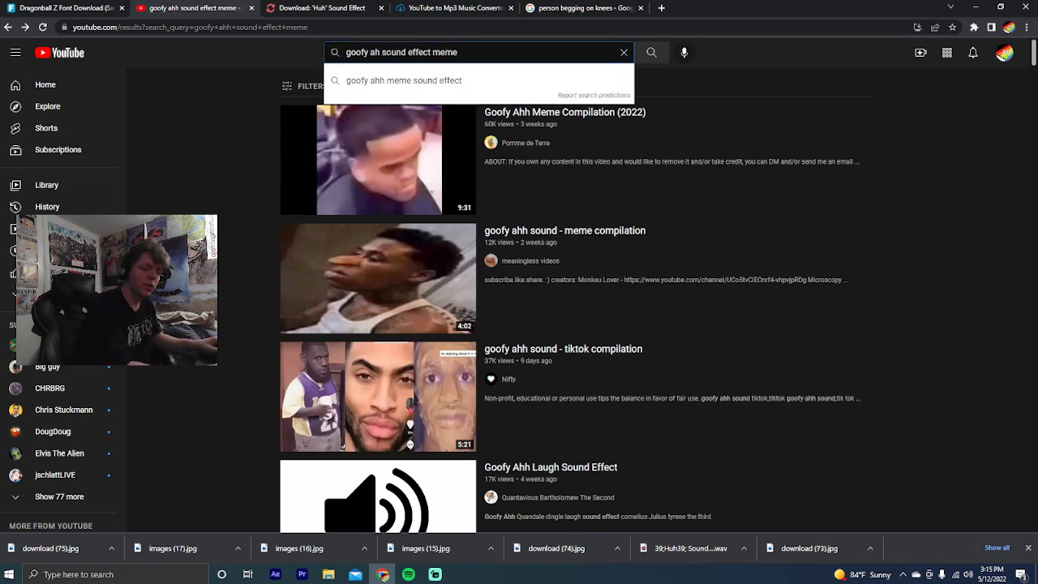
key(BackSpace)
key(BackSpace)
key(BackSpace)
key(BackSpace)
key(BackSpace)
key(BackSpace)
key(BackSpace)
text(ahhh)
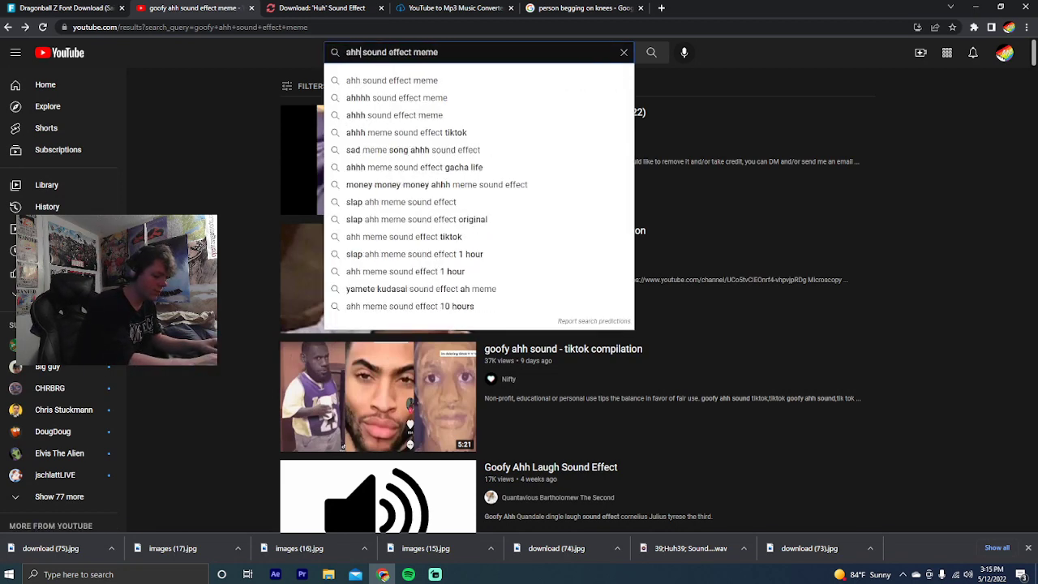
key(Return)
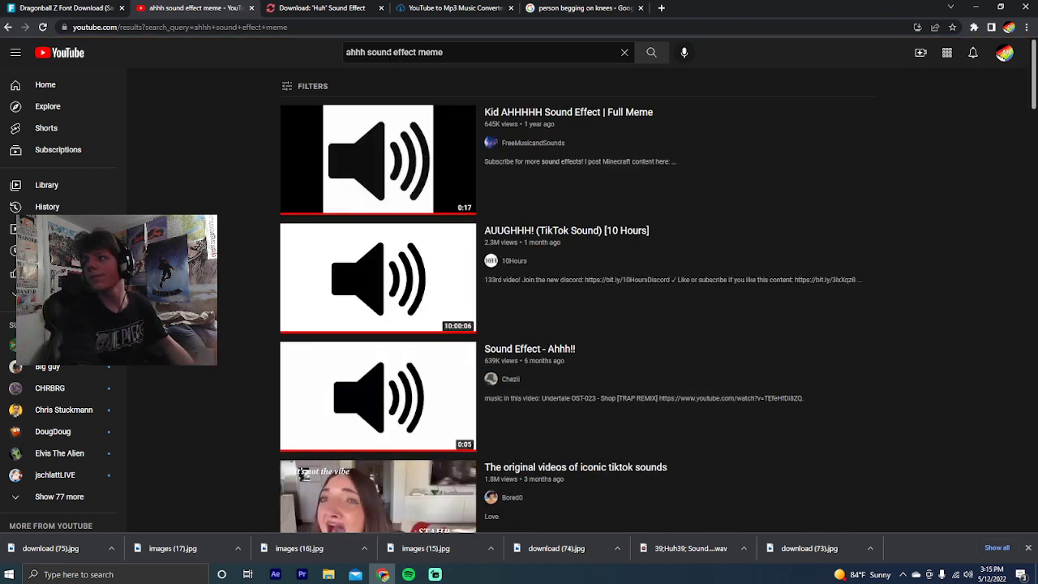
Look through the new results, preview "Scream meme sound effect" and return to the list
scroll(386, 296, down, 2)
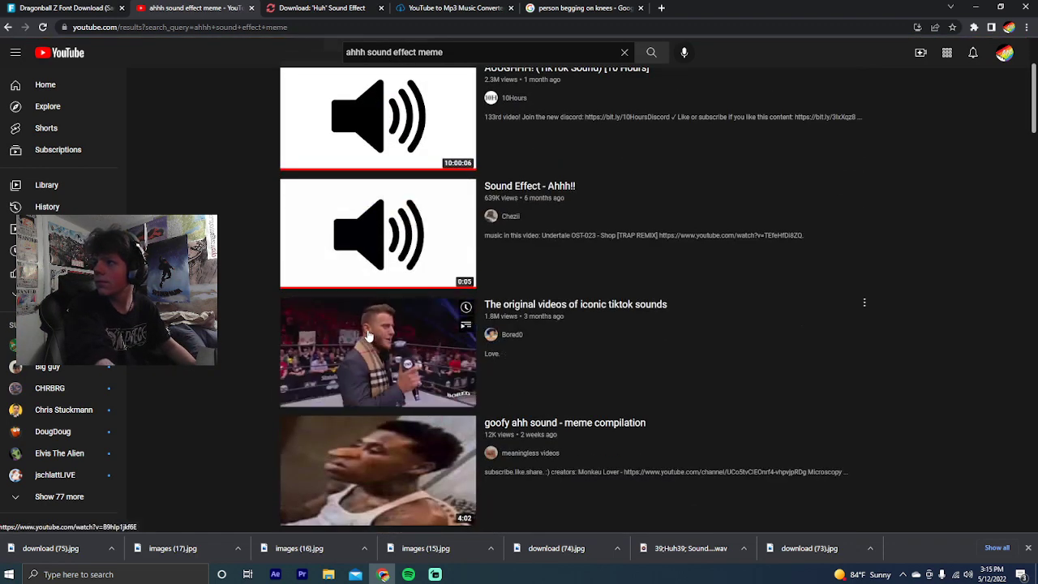
scroll(389, 377, down, 1)
scroll(293, 357, down, 3)
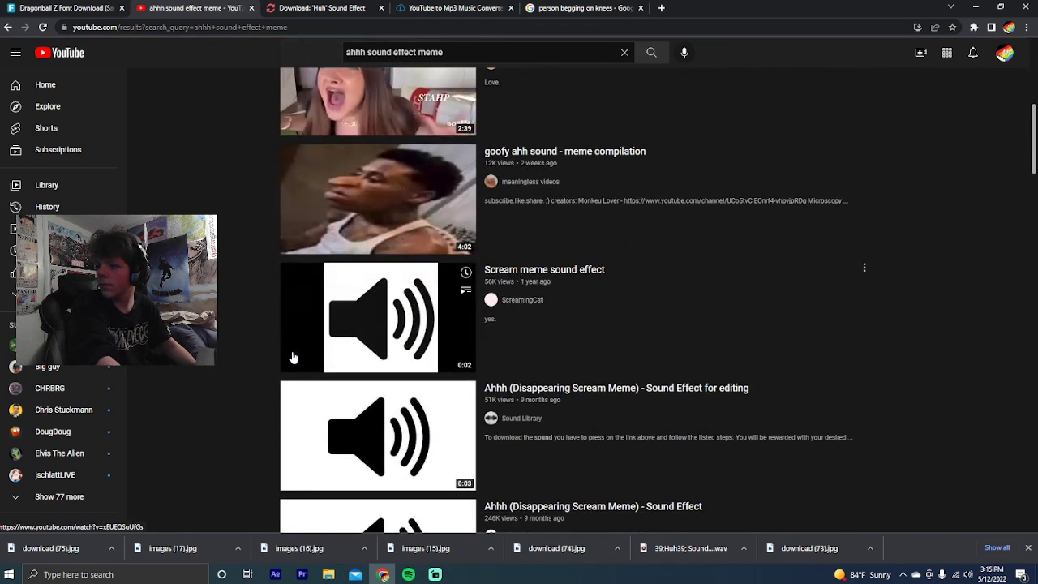
click(297, 346)
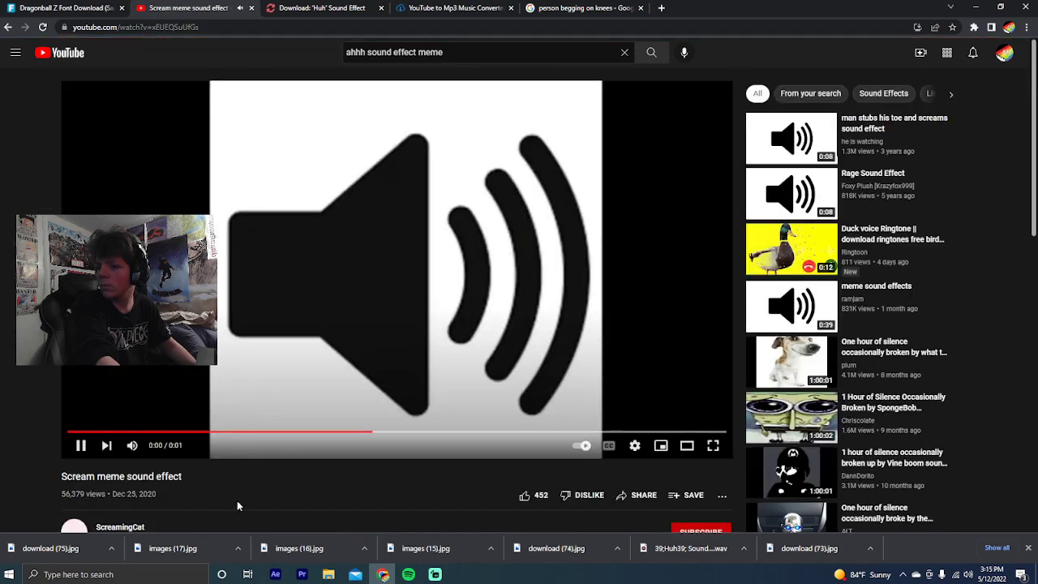
key(alt+Left)
Preview "Ahhh (Disappearing Scream Meme) - Sound Effect for editing" and return to the search results
click(401, 420)
scroll(369, 389, down, 3)
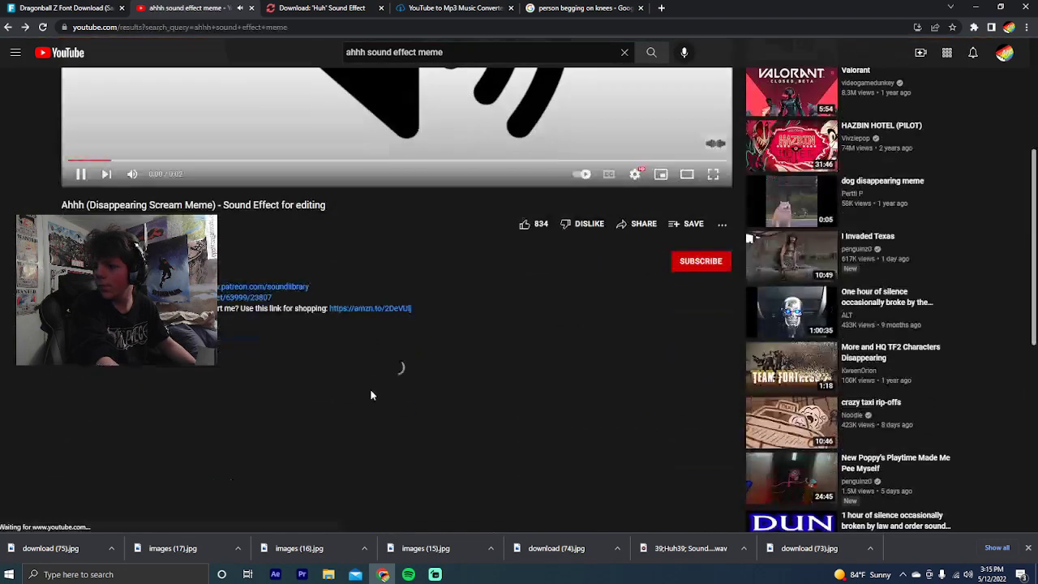
key(alt+Left)
scroll(405, 365, down, 2)
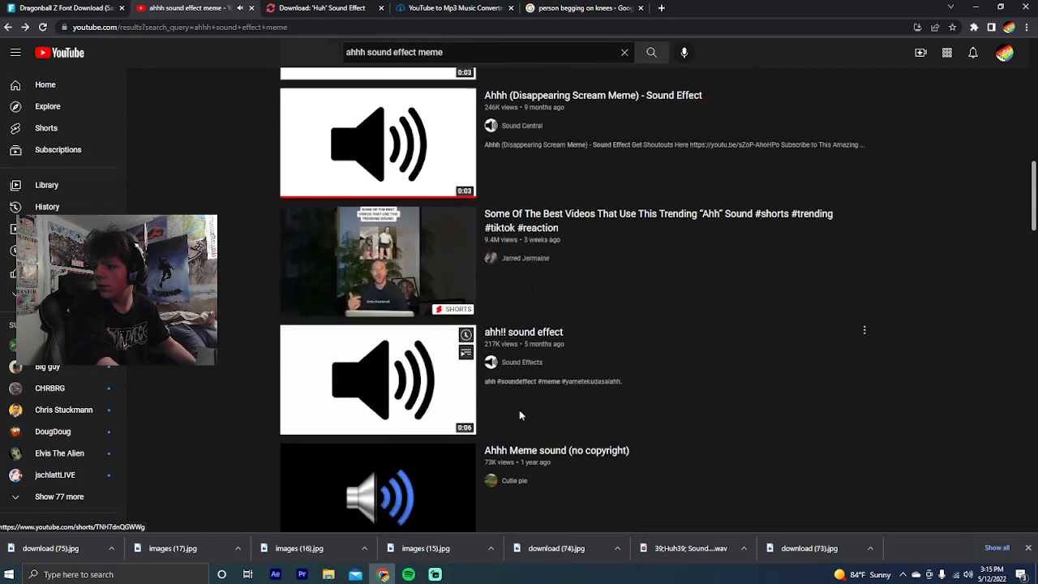
Preview "ahh!! sound effect" and "Ahhh Meme sound (no copyright)", returning to the search results after each
click(406, 365)
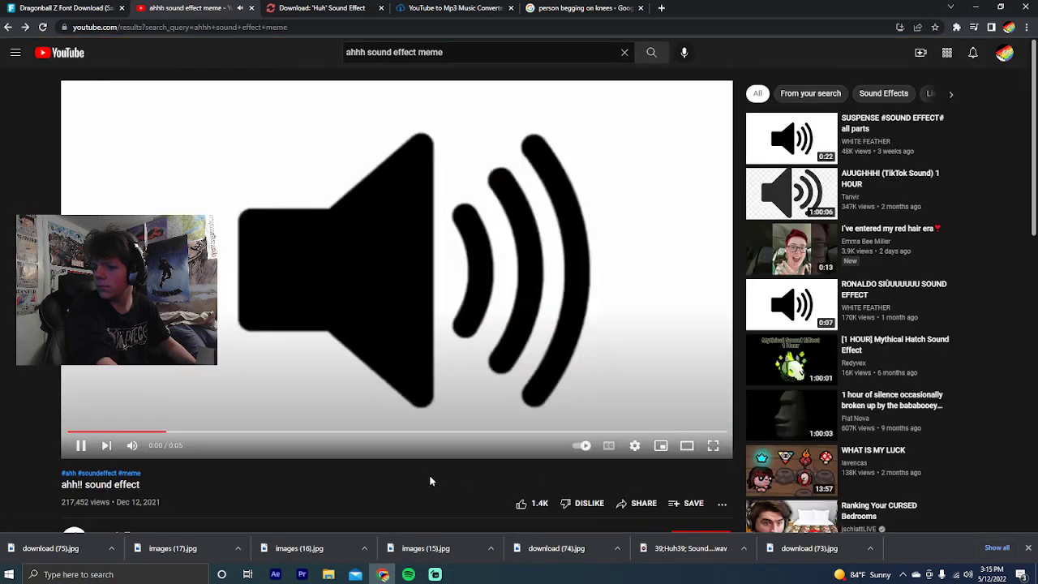
key(alt+Left)
click(360, 272)
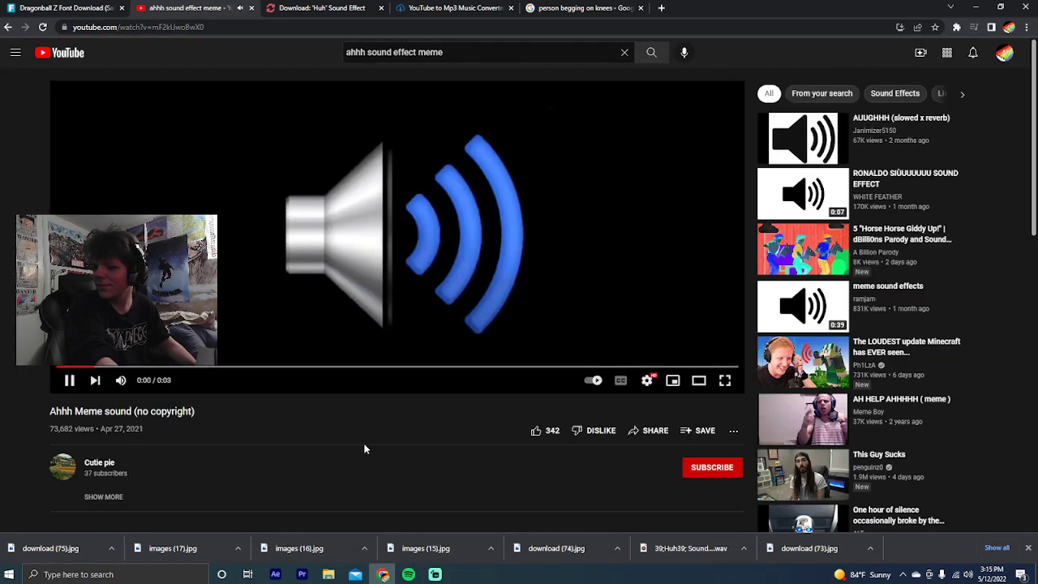
key(alt+Left)
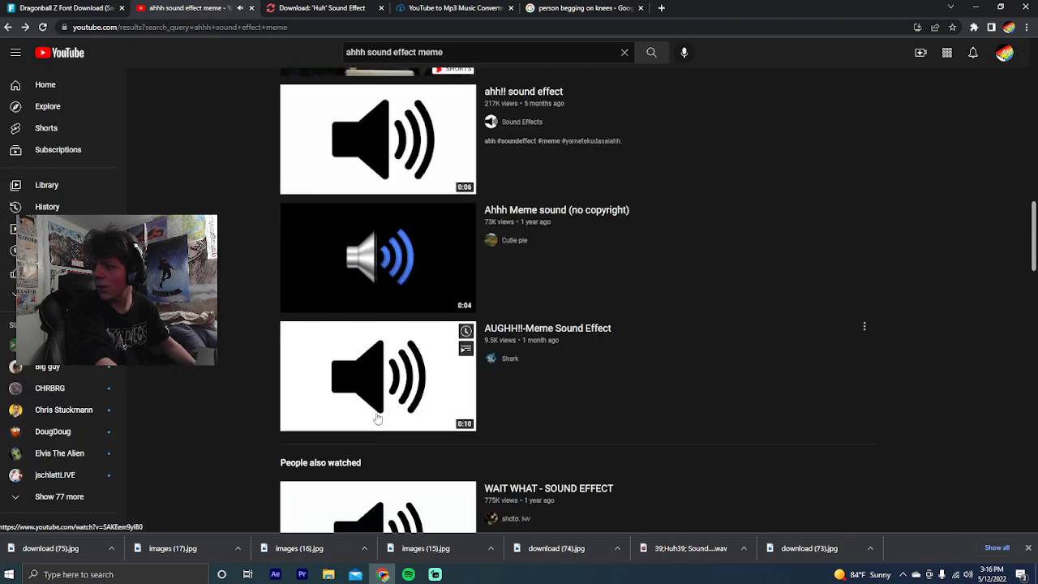
Open the "AUGHH!!-Meme Sound Effect" video and copy its address
click(405, 418)
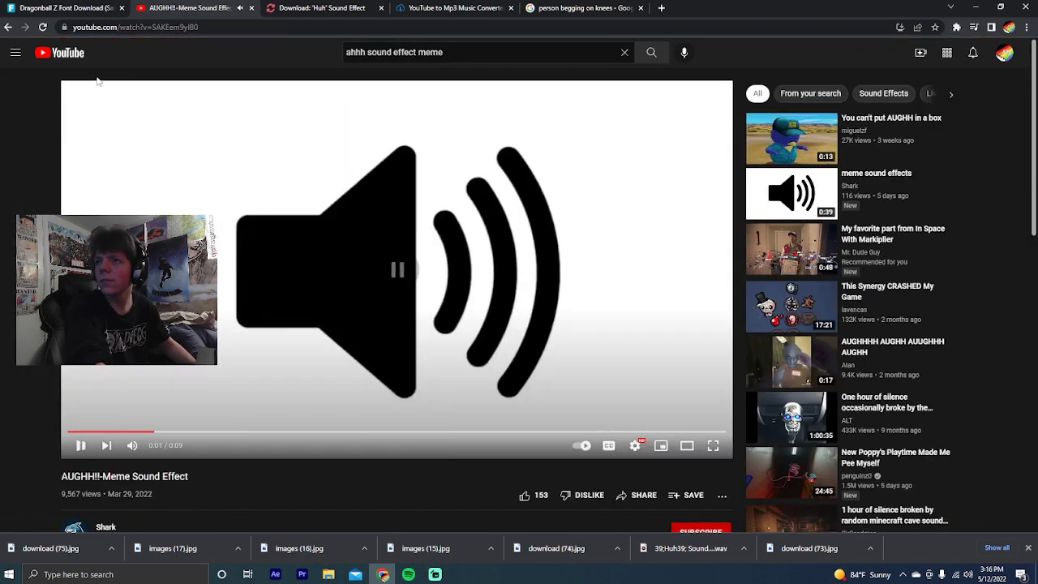
click(159, 27)
right_click(159, 27)
click(186, 86)
Return to YTConverter, start another conversion and open the YouTube to WAV converter
click(321, 8)
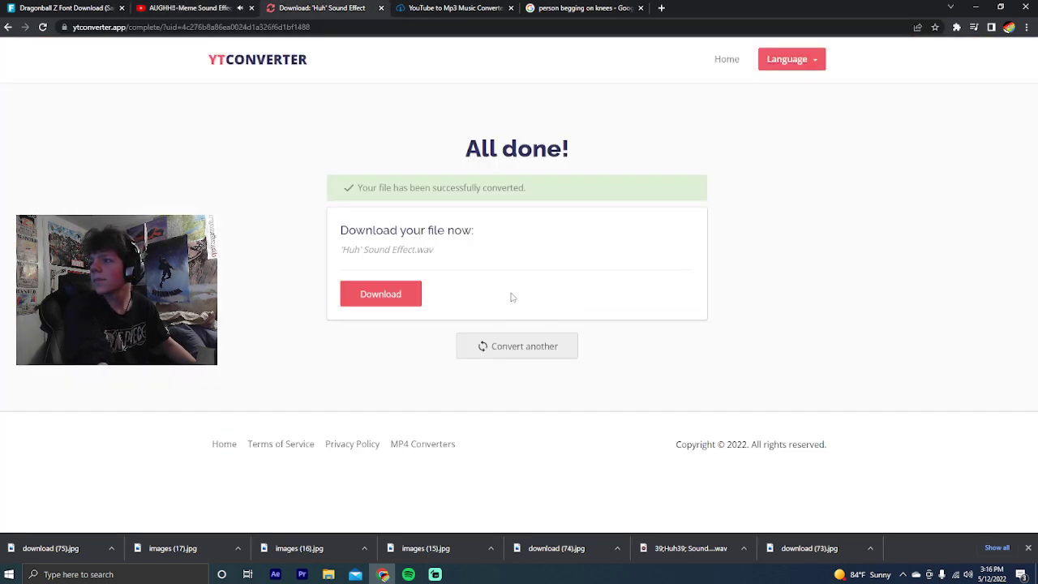
click(494, 347)
click(433, 575)
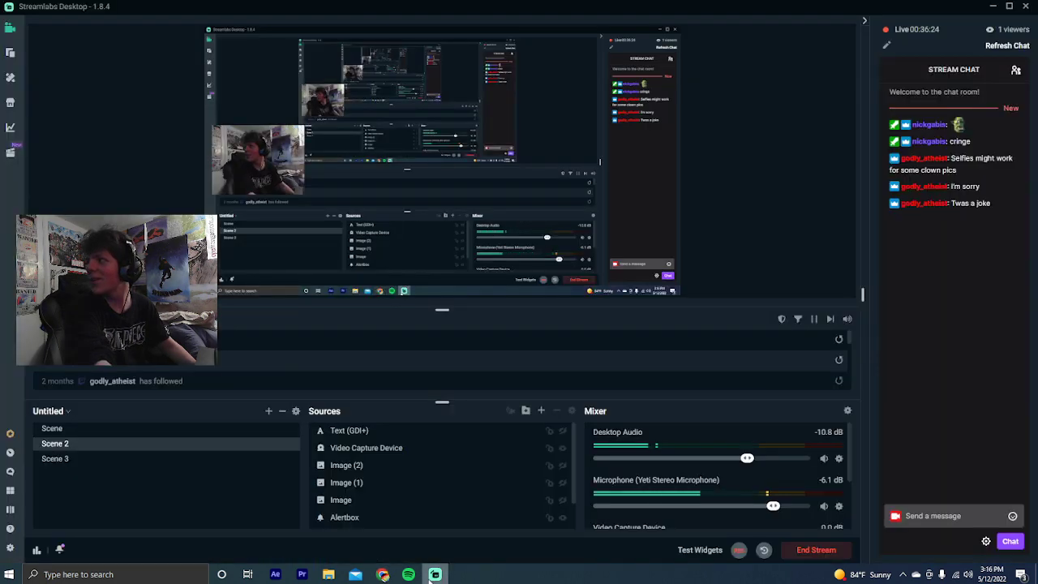
click(382, 575)
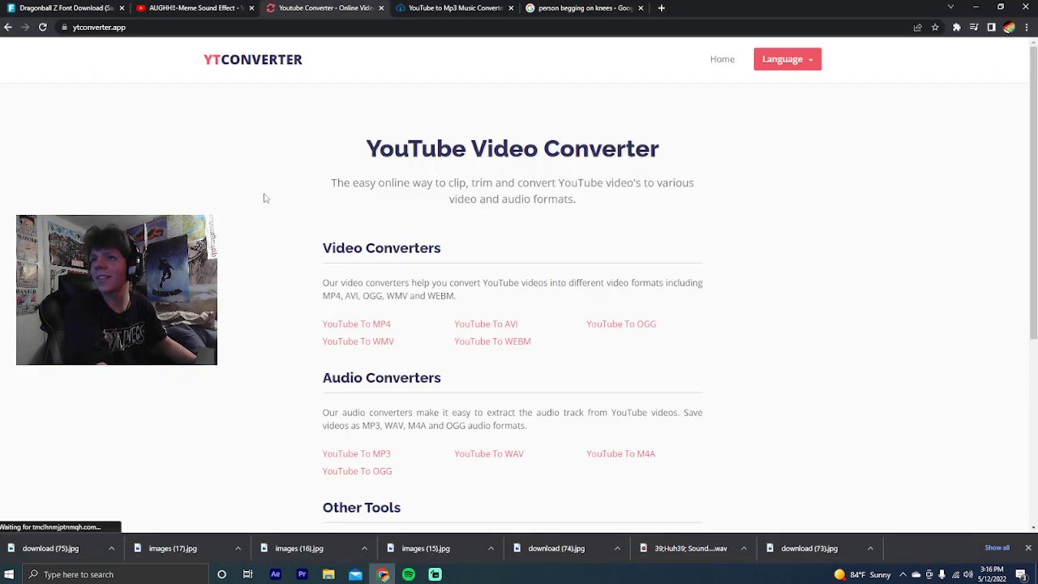
click(509, 455)
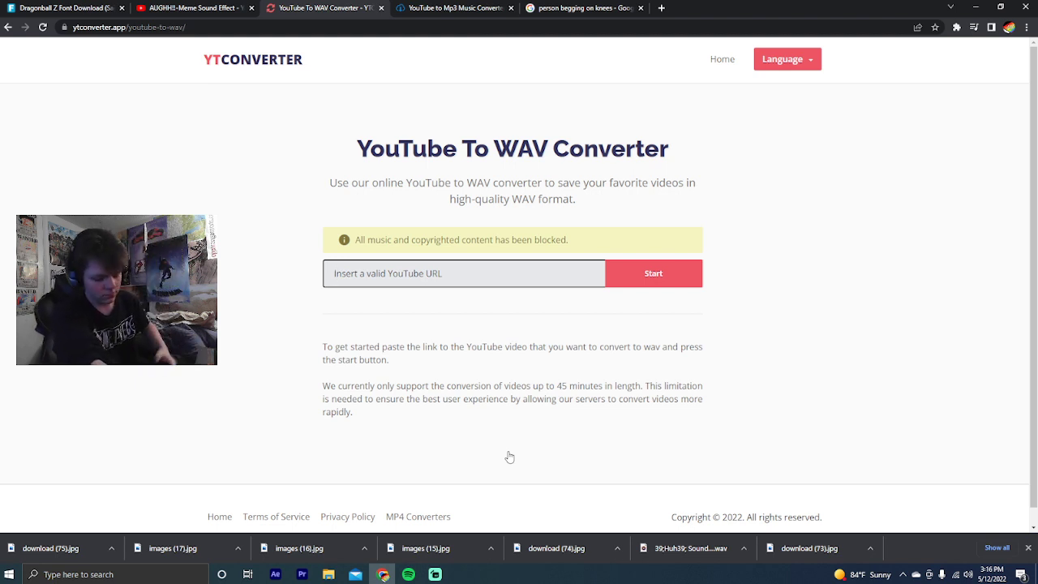
Paste the copied video address into the WAV converter, convert it and download "AUGHH!!-Meme Sound Effect.wav"
right_click(375, 277)
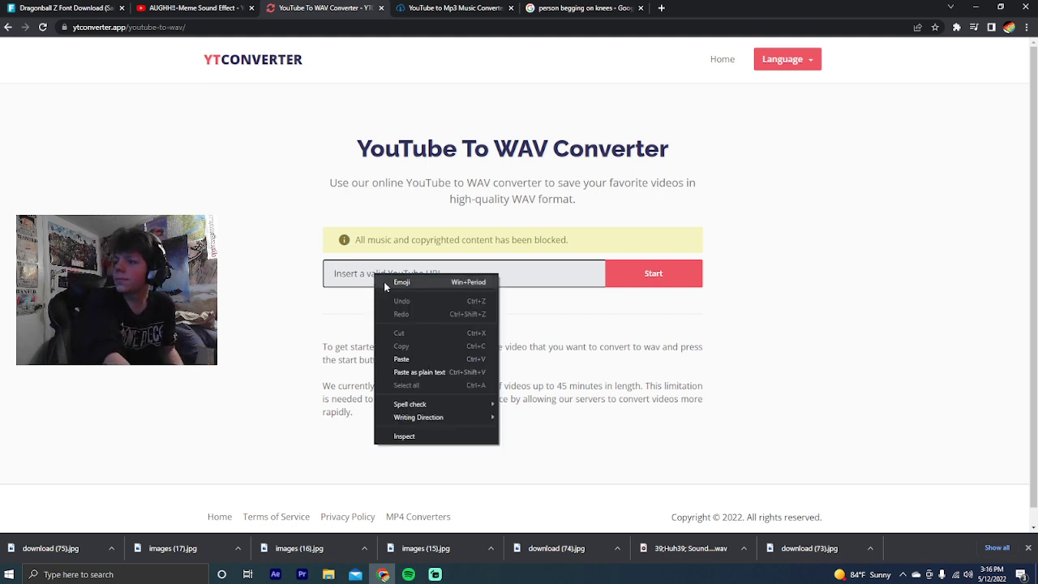
click(414, 358)
click(623, 276)
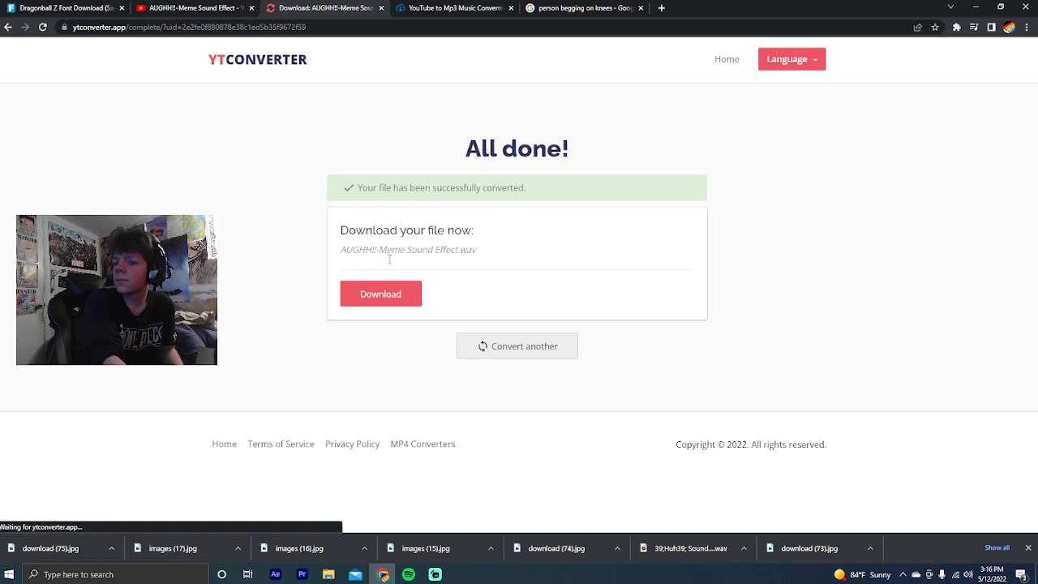
click(377, 297)
Switch to Premiere Pro, import the AUGHH meme WAV and place it on track A2 at the start of the download (75).jpg clip
key(alt+Tab)
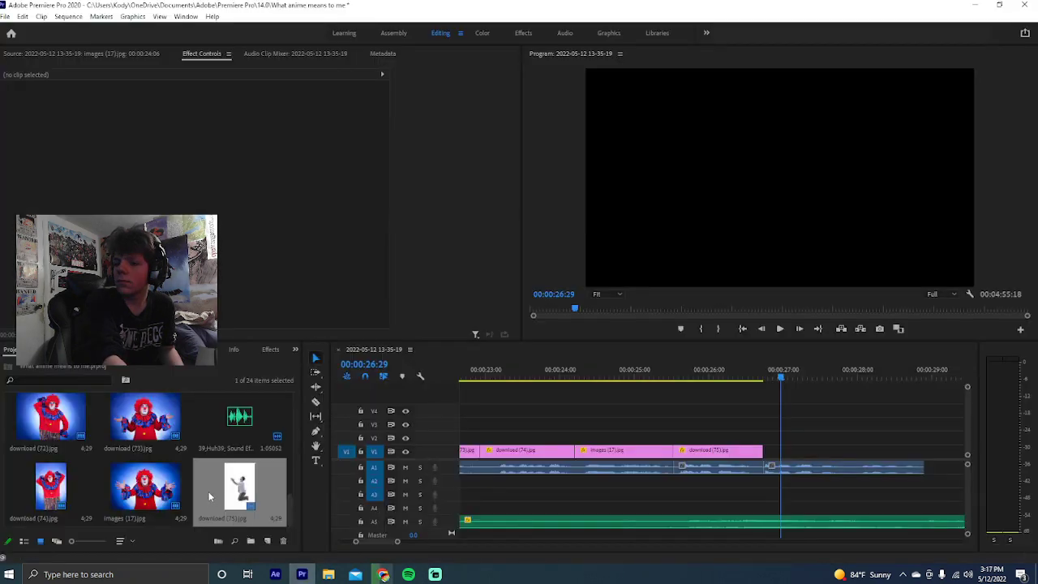
double_click(193, 490)
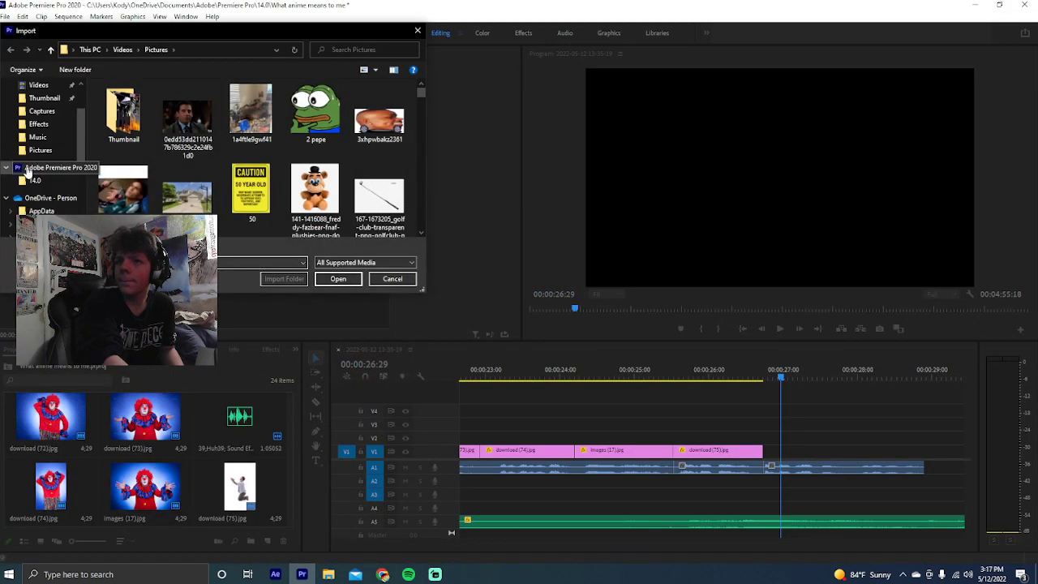
click(44, 119)
double_click(162, 111)
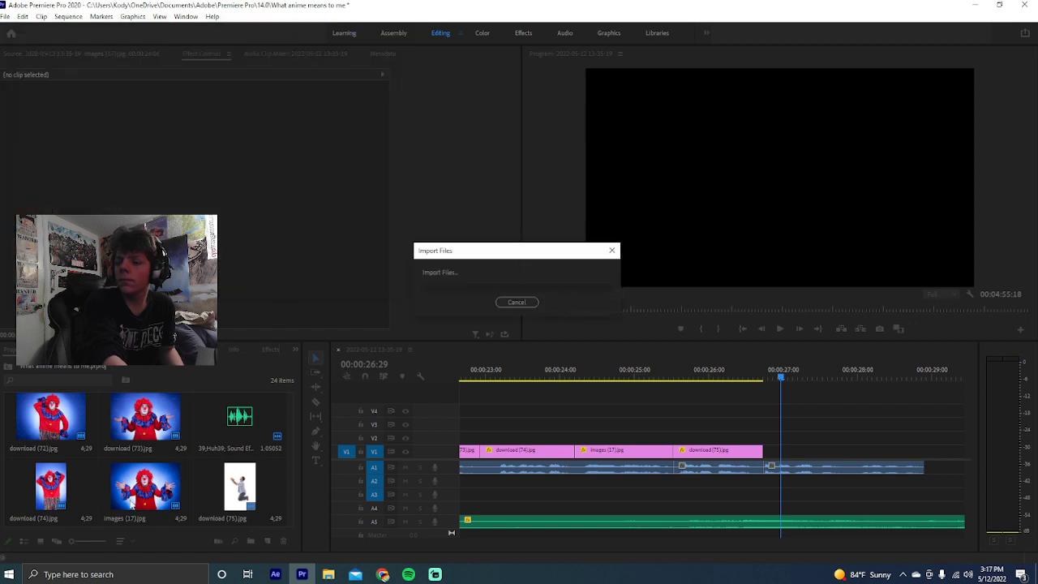
drag(83, 498, 680, 480)
Play the AUGHH sound, cut it around the first scream, and remove the quiet lead-in and everything after the scream
click(690, 383)
key(space)
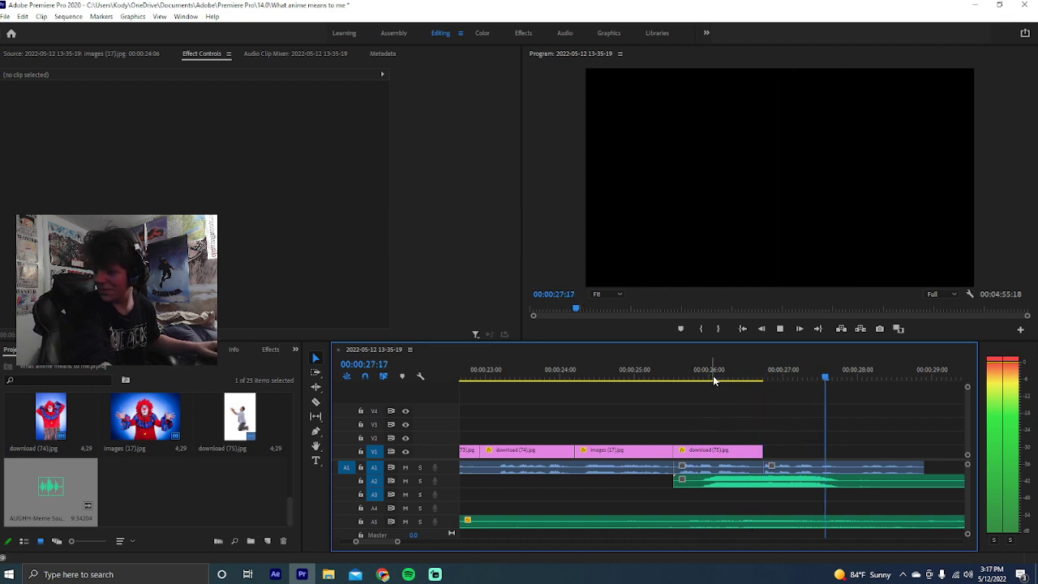
key(space)
key(c)
scroll(713, 405, down, 2)
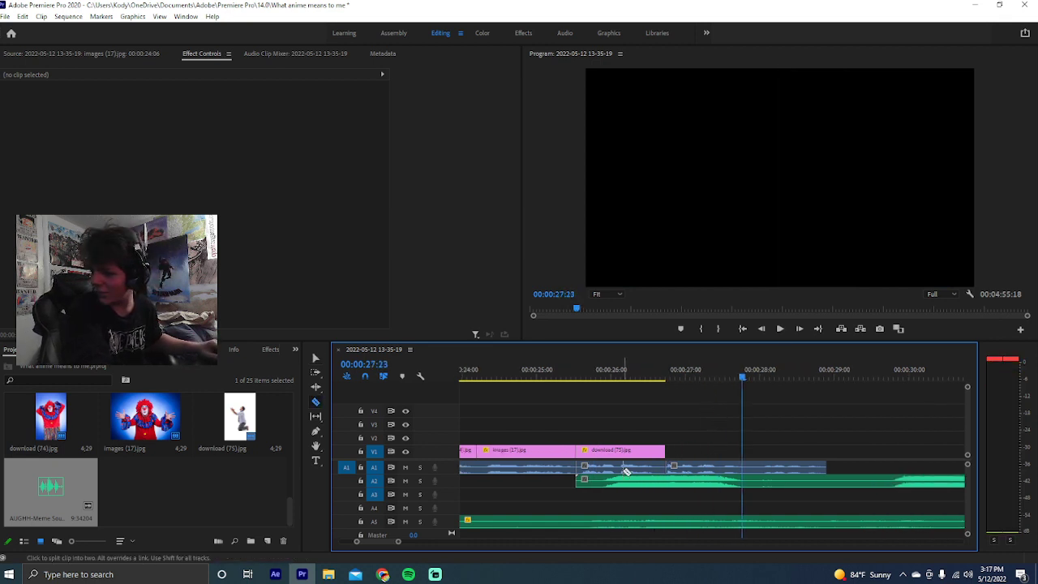
click(755, 485)
key(v)
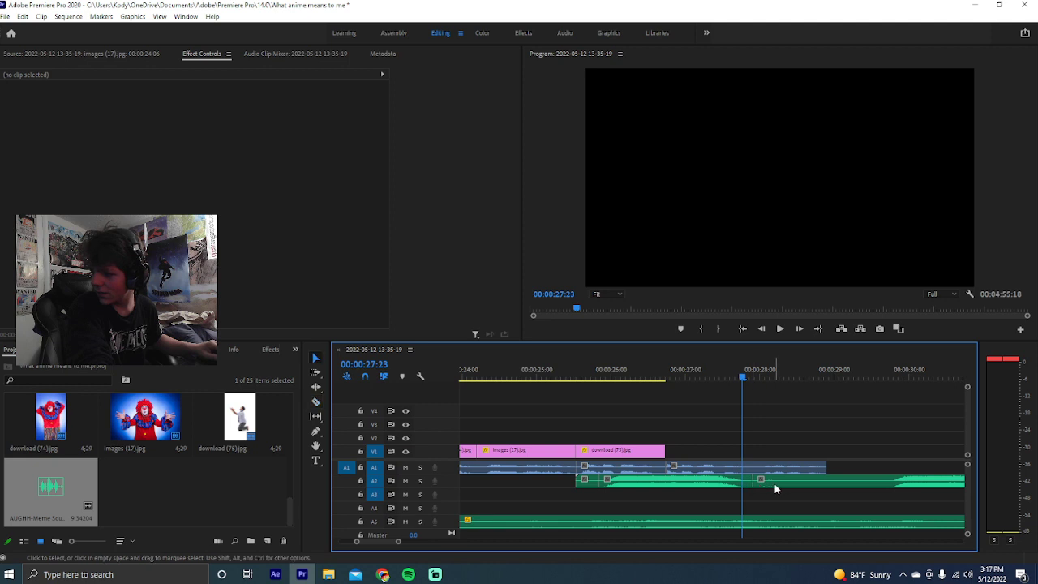
click(810, 483)
key(Delete)
drag(577, 480, 598, 480)
Set the trimmed AUGHH clip's volume level to -19.4 dB at its start and play it back
click(638, 487)
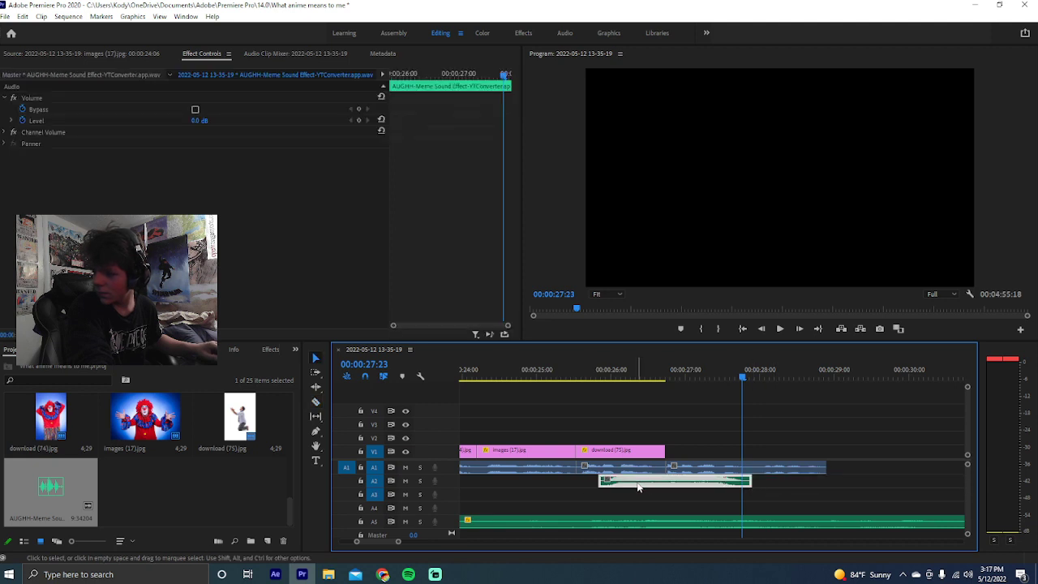
drag(403, 75, 393, 76)
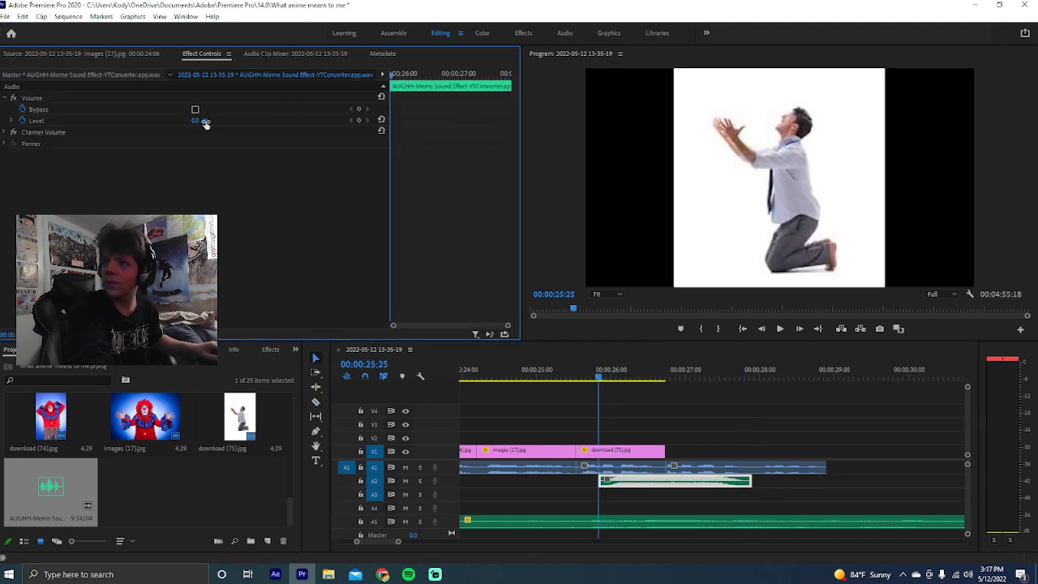
key(space)
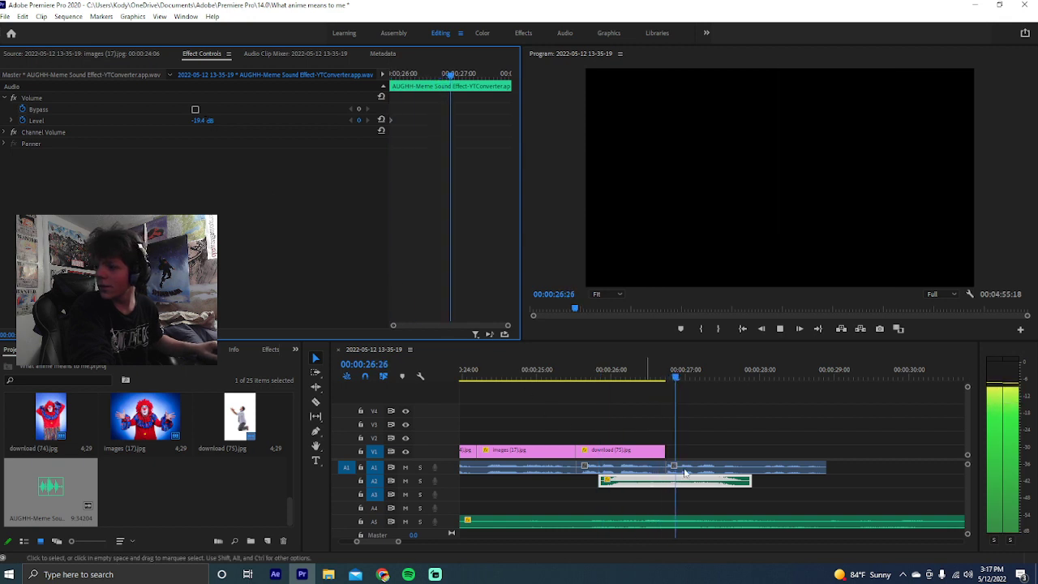
Align the AUGHH clip with the start of download (75).jpg, trim its end to match the image's end, and play the result
drag(663, 487, 641, 480)
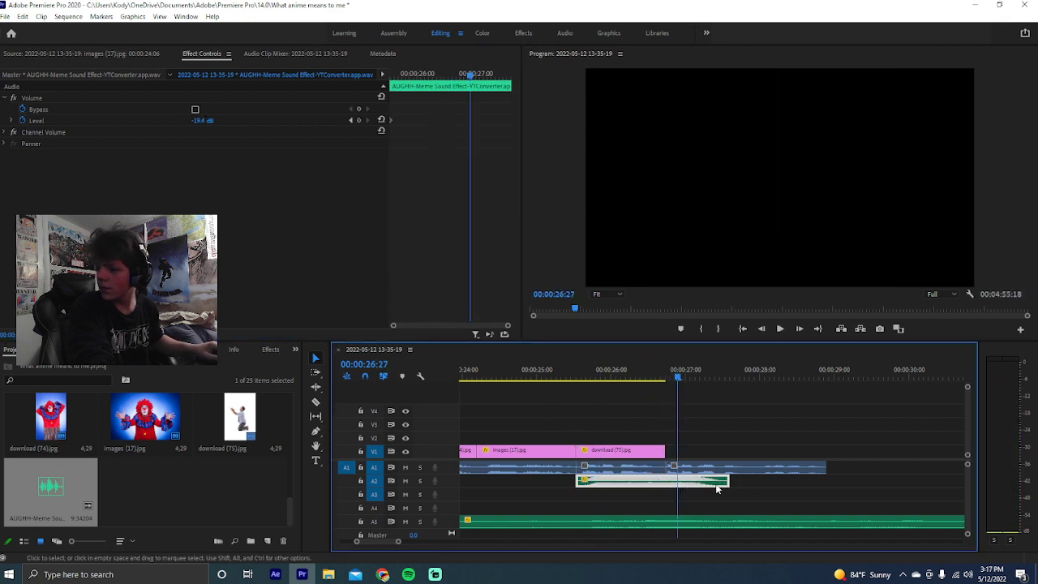
drag(727, 481, 664, 481)
click(614, 394)
click(546, 372)
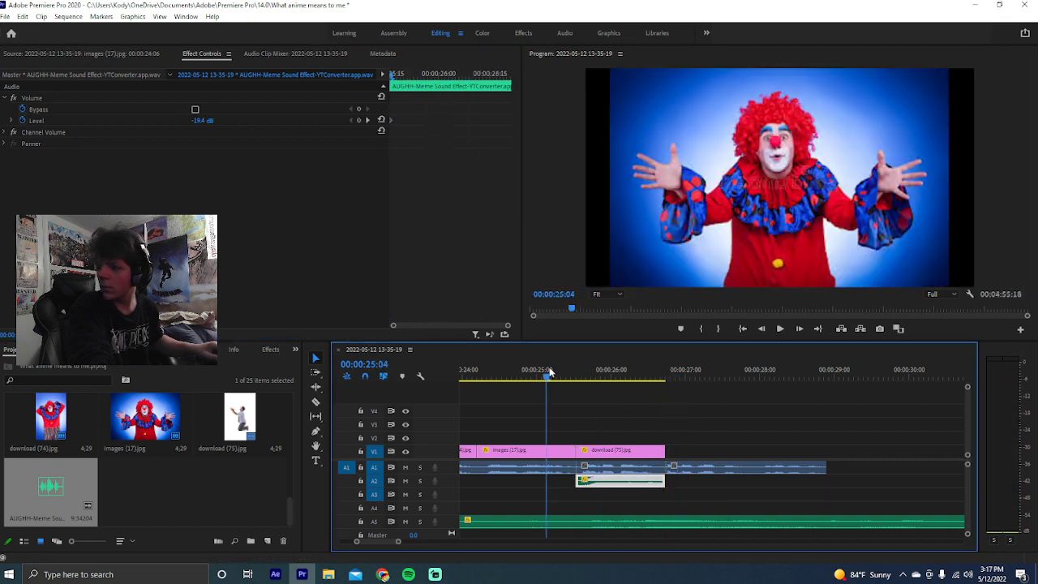
key(space)
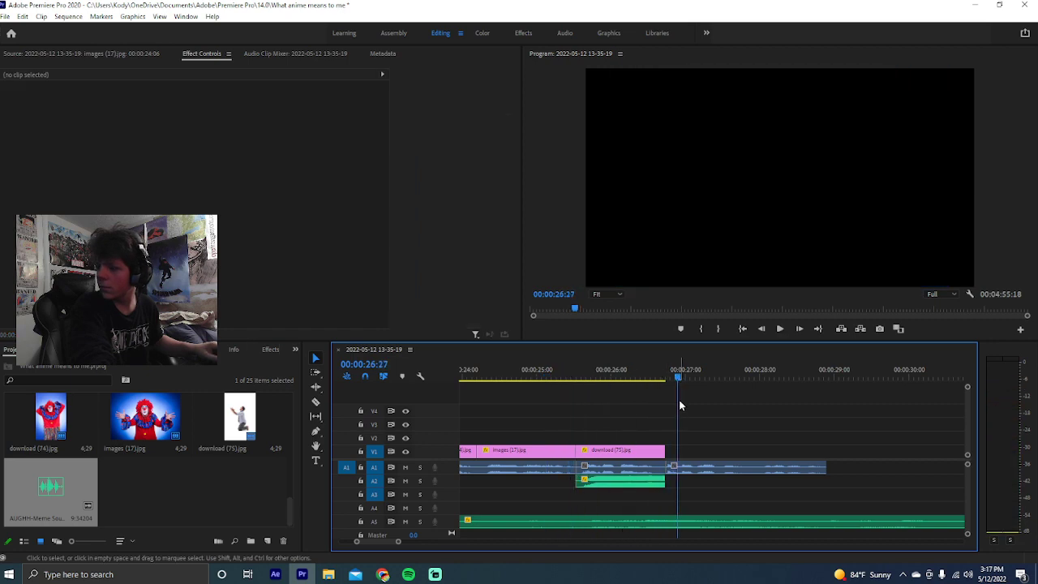
key(space)
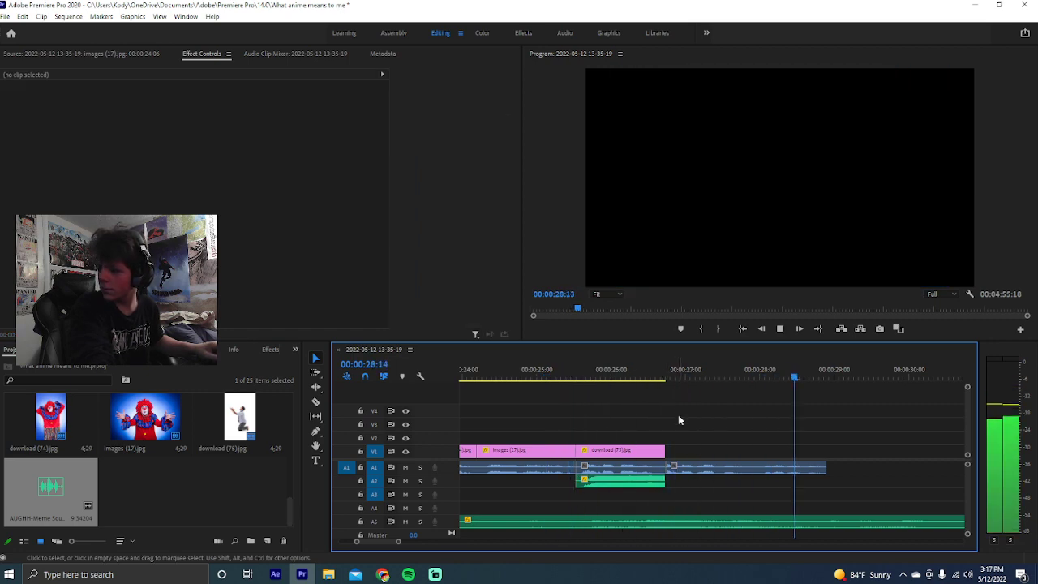
key(space)
Play the whole sequence from the beginning to just past the end of the last narration clip
scroll(679, 419, down, 3)
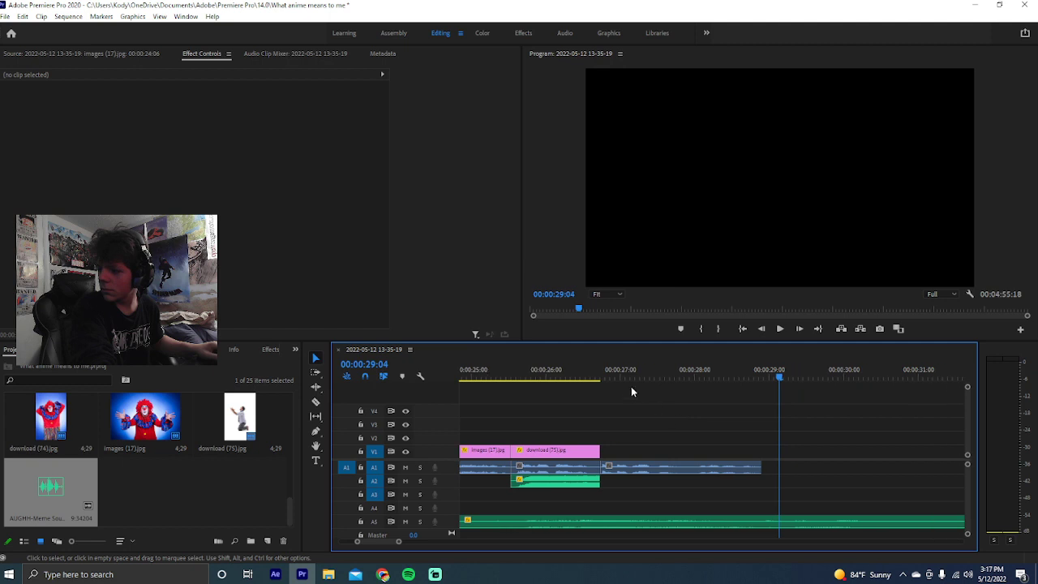
click(605, 379)
scroll(602, 382, up, 2)
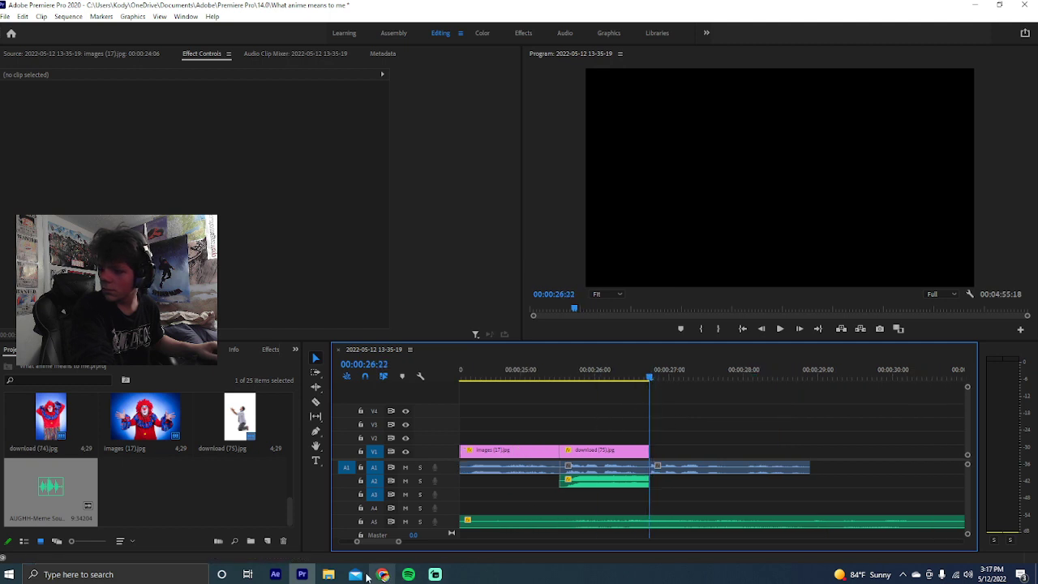
scroll(585, 476, up, 15)
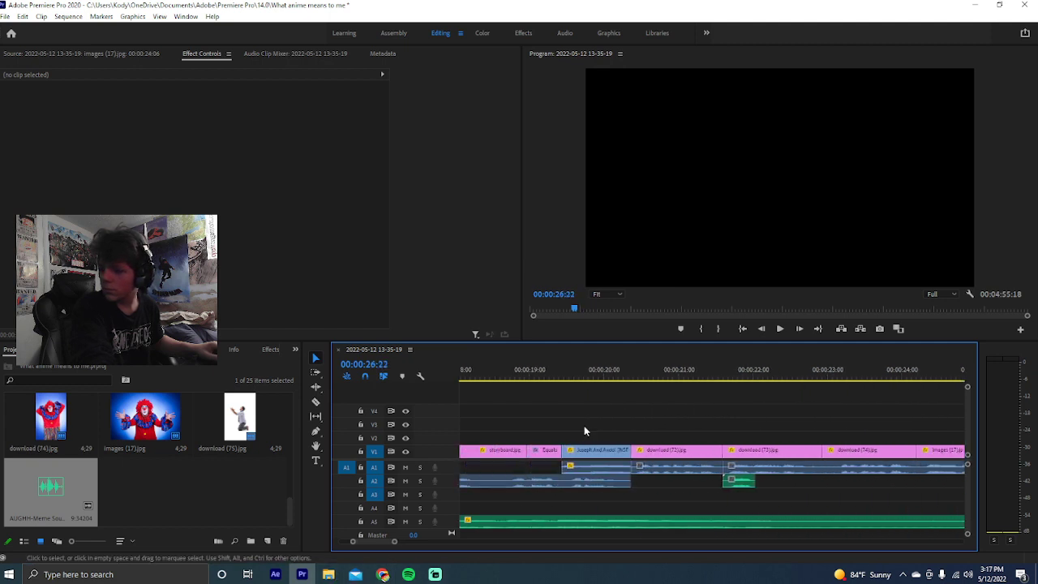
drag(617, 395, 533, 394)
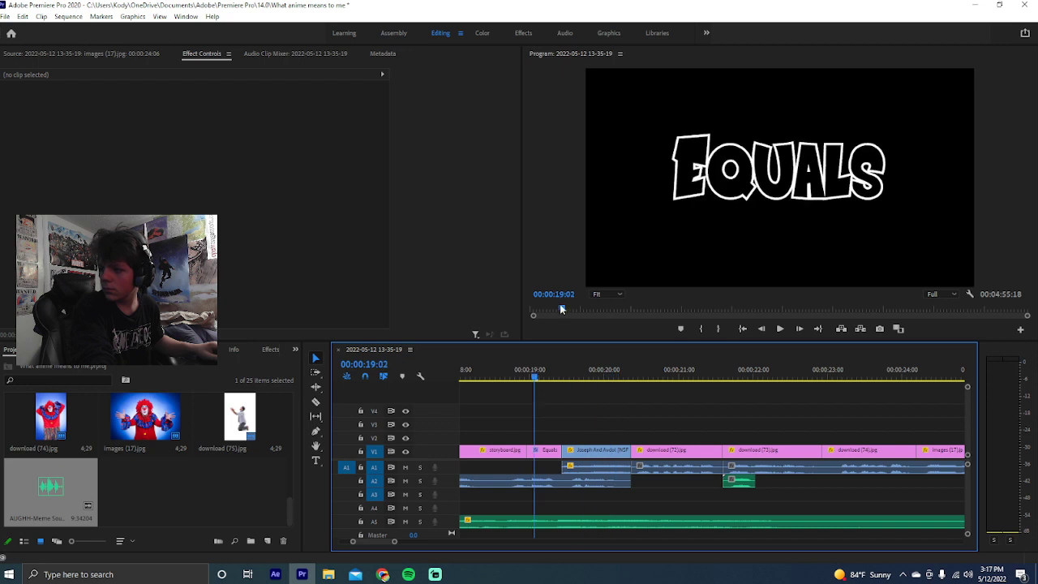
key(Home)
key(space)
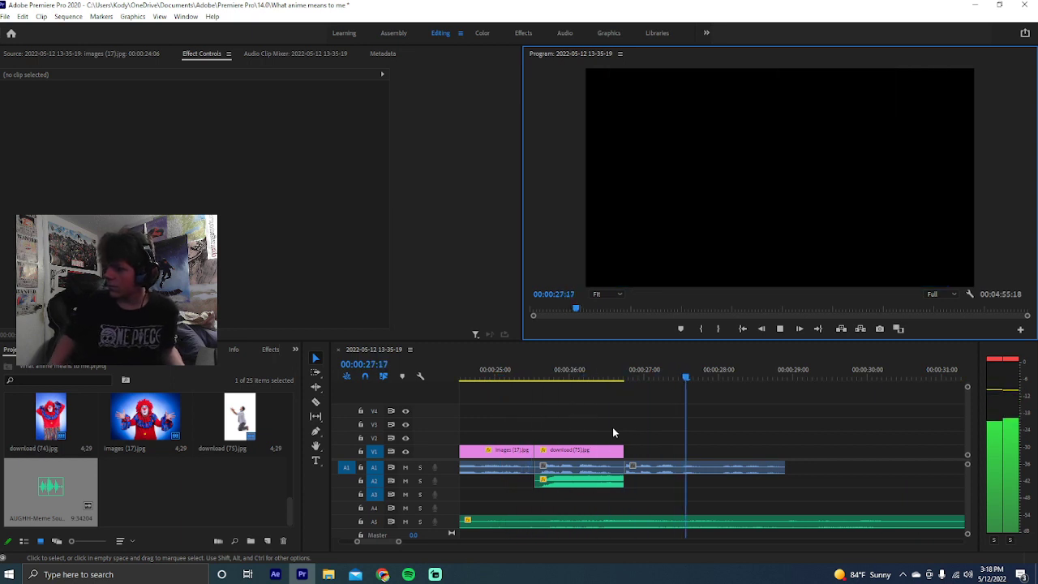
key(space)
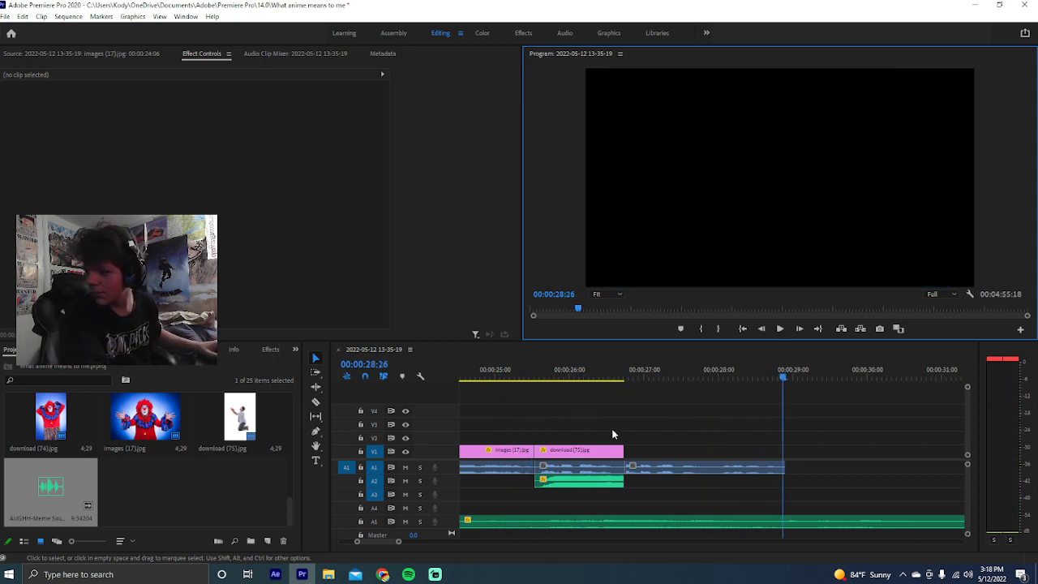
scroll(604, 433, down, 2)
key(space)
key(space)
scroll(535, 487, down, 1)
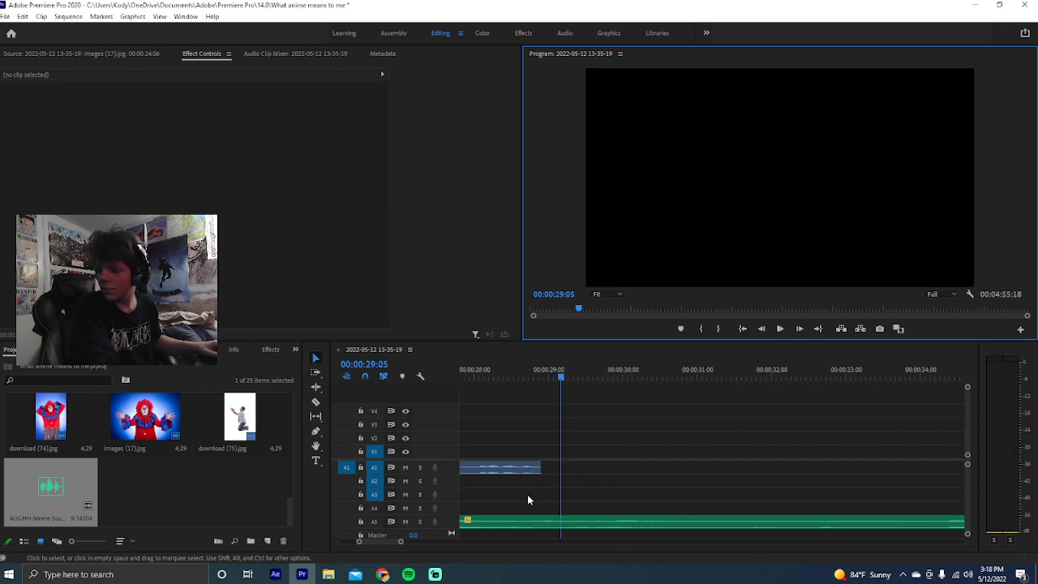
Check the stream chat in Streamlabs Desktop, return to Premiere Pro and play from the end of the last narration clip
click(435, 575)
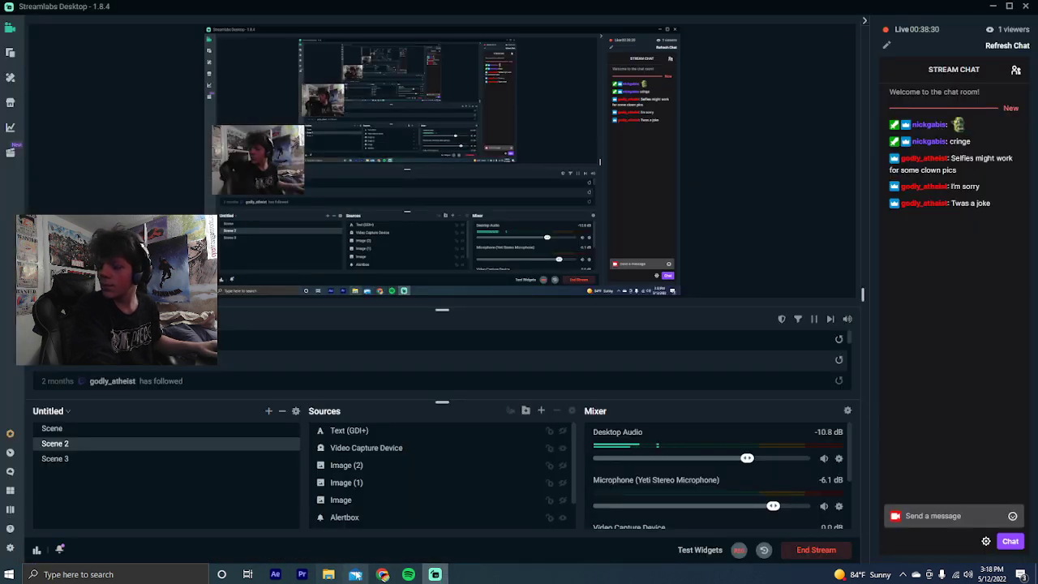
click(301, 574)
mouse_move(577, 377)
mouse_down()
mouse_move(592, 377)
mouse_move(573, 380)
mouse_up()
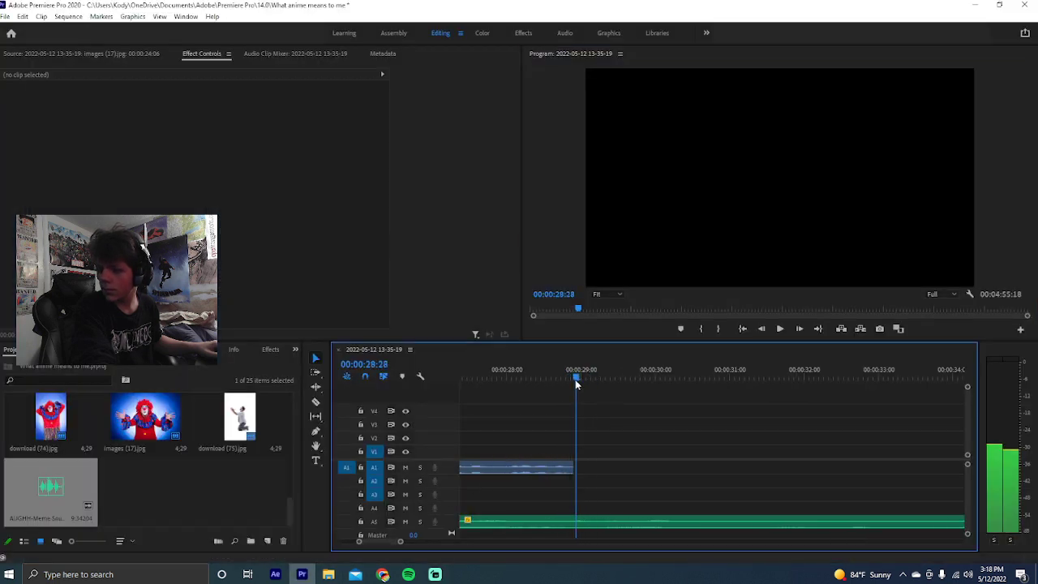
key(space)
Select the Clair de Lune music clip on track A5, show its volume level at its start, and play the sequence from there
scroll(608, 499, up, 3)
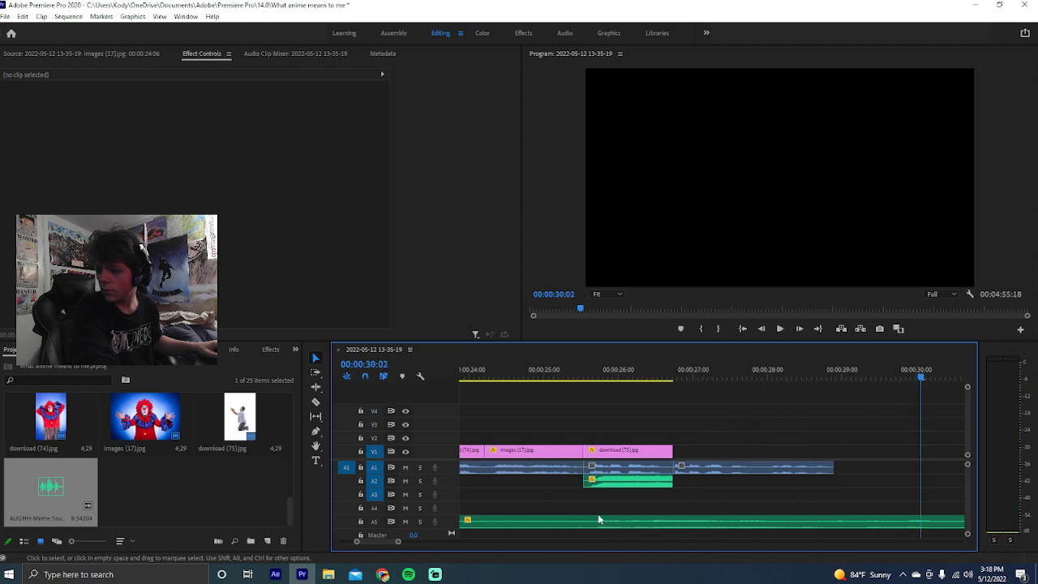
click(597, 518)
click(394, 76)
key(Home)
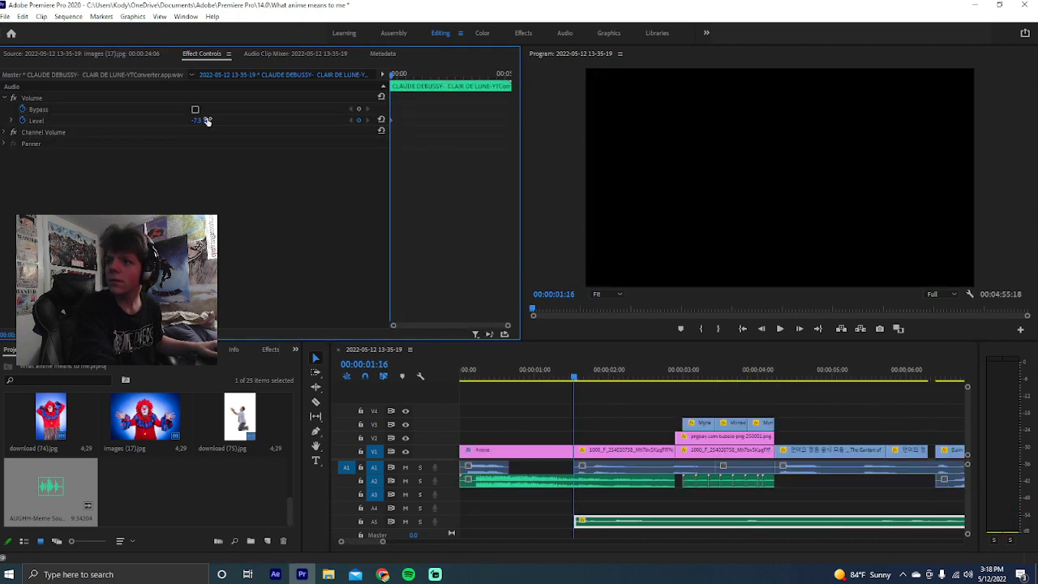
key(space)
click(525, 402)
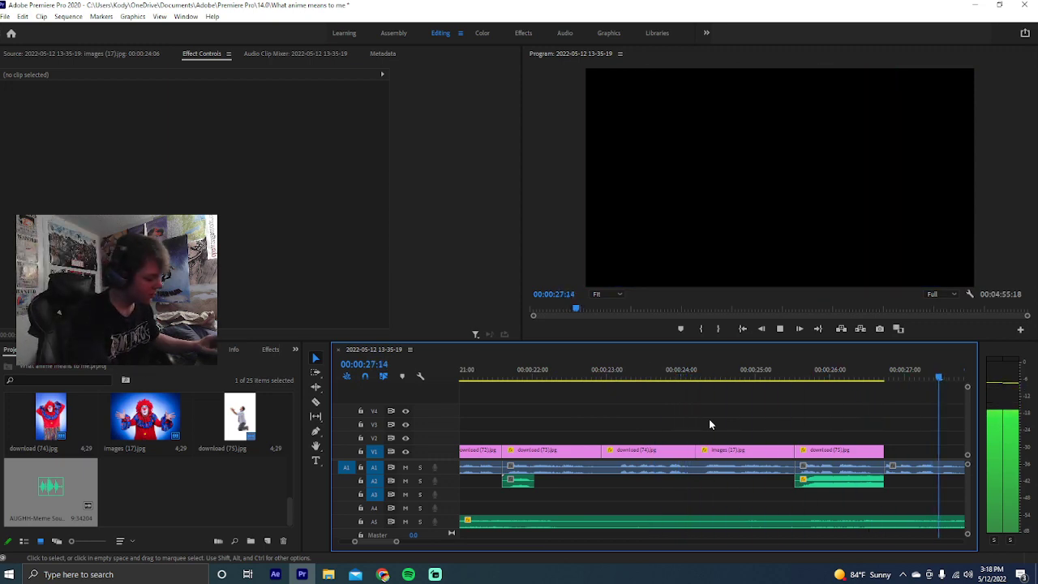
key(space)
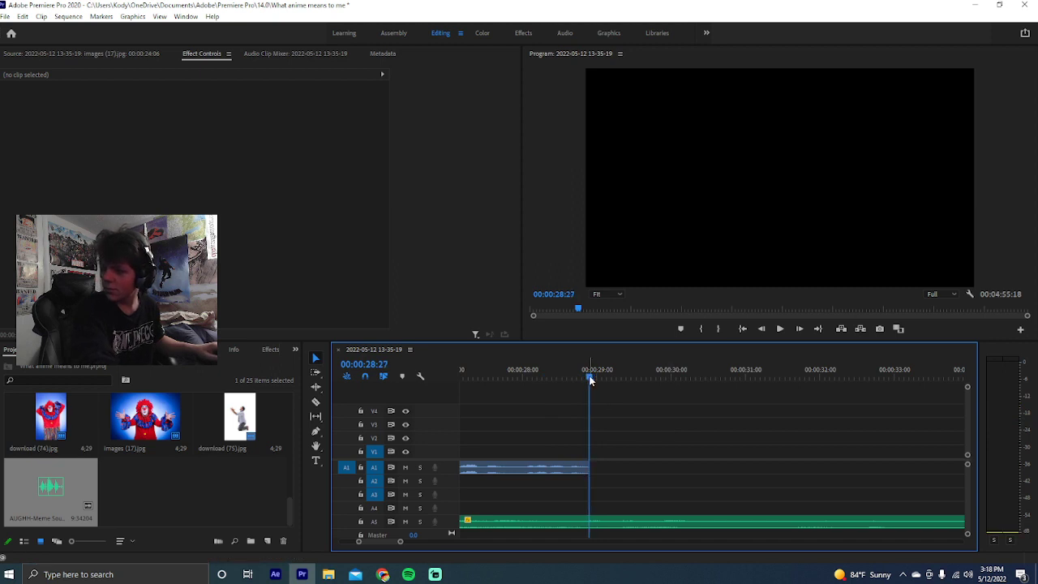
click(434, 574)
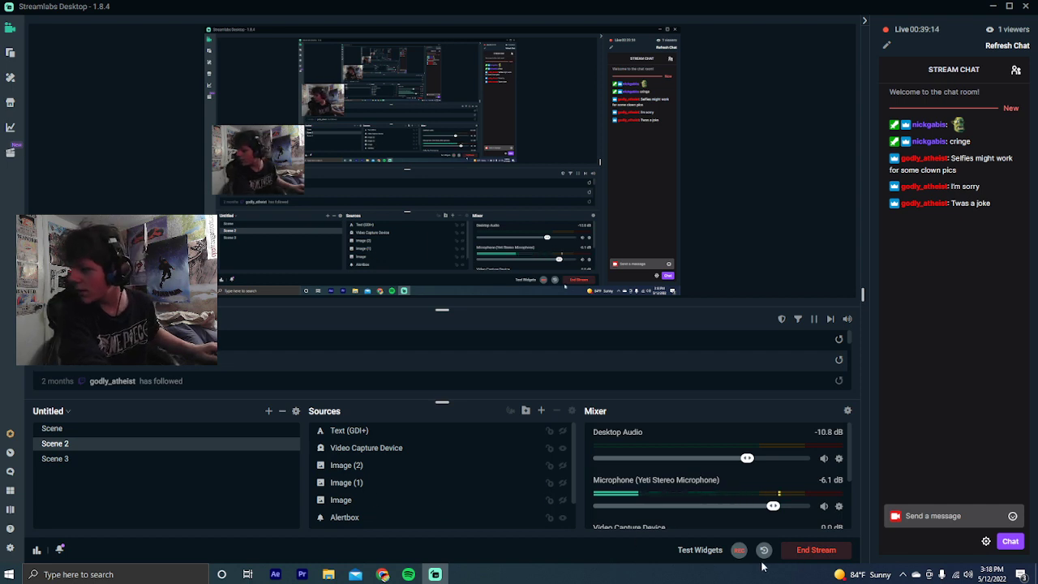
click(737, 550)
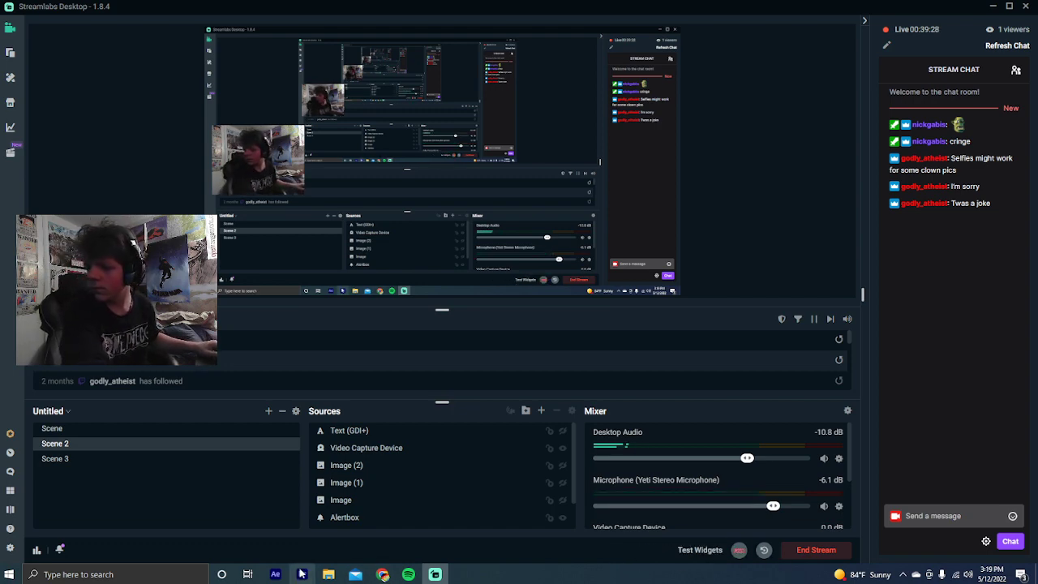
click(328, 574)
click(408, 574)
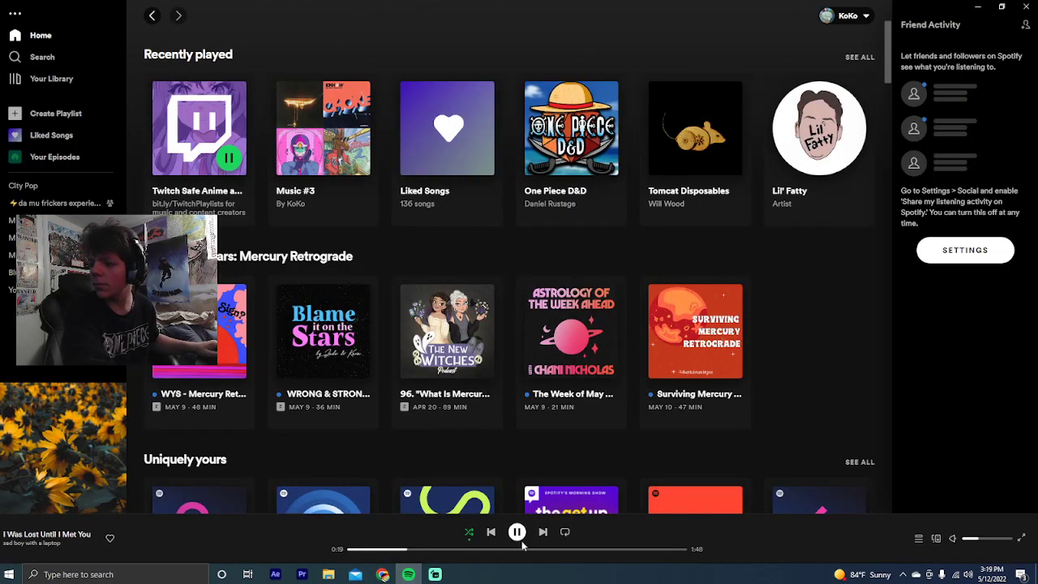
click(327, 574)
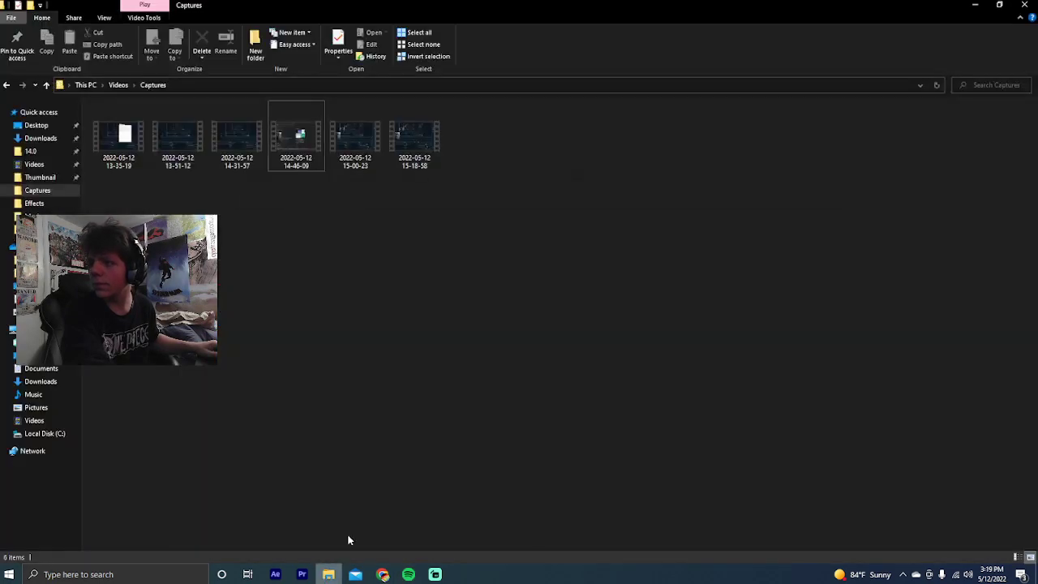
double_click(437, 142)
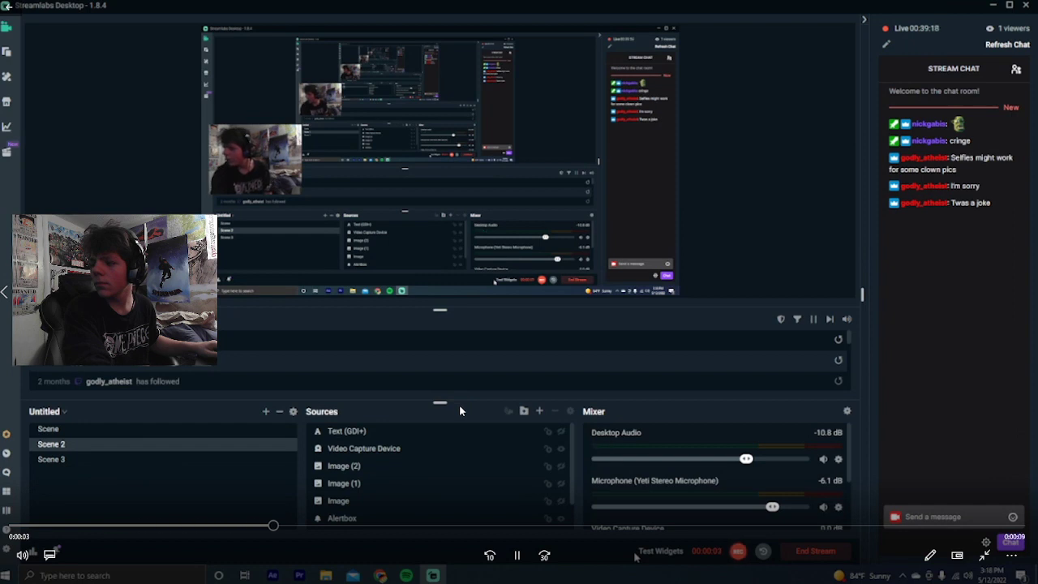
click(516, 555)
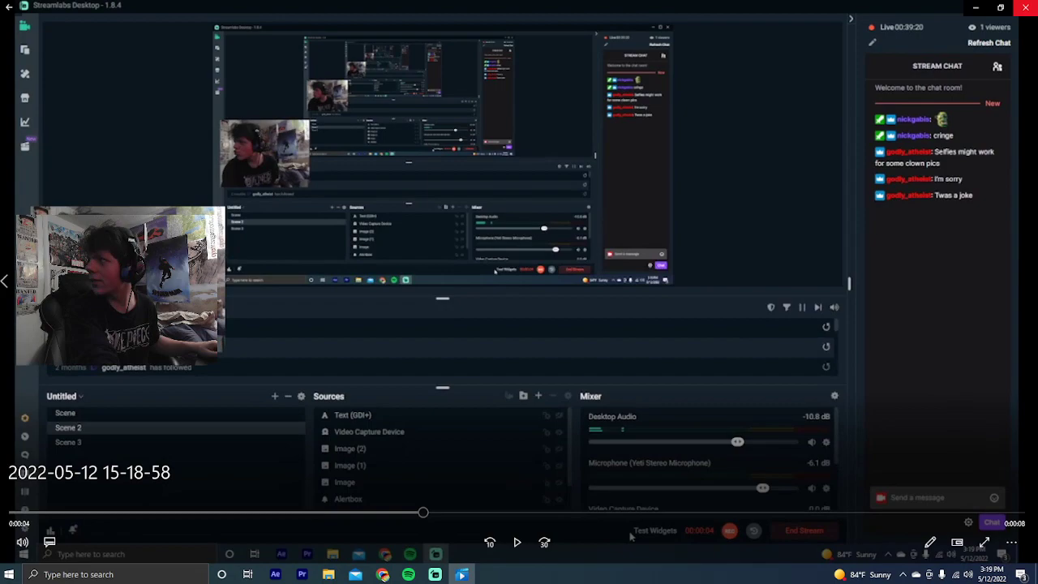
click(1026, 5)
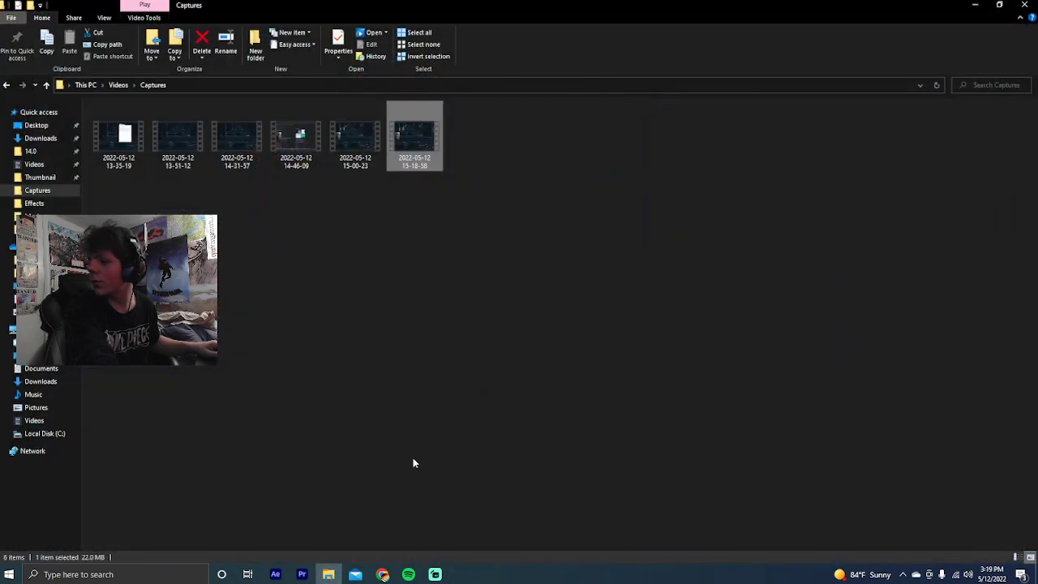
Close Spotify and record a new narration take in Streamlabs Desktop
click(408, 573)
click(1025, 5)
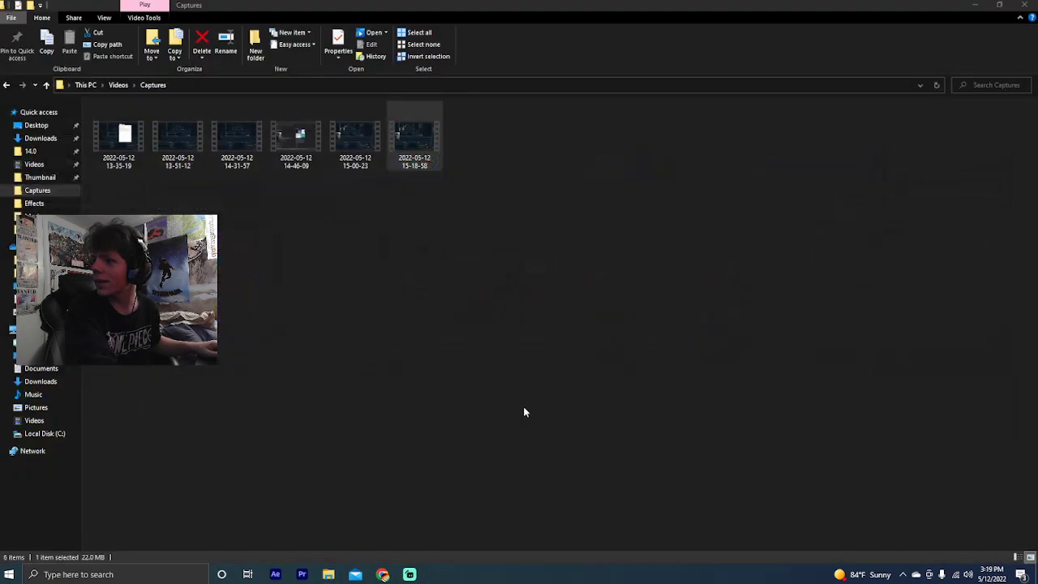
click(382, 574)
click(408, 574)
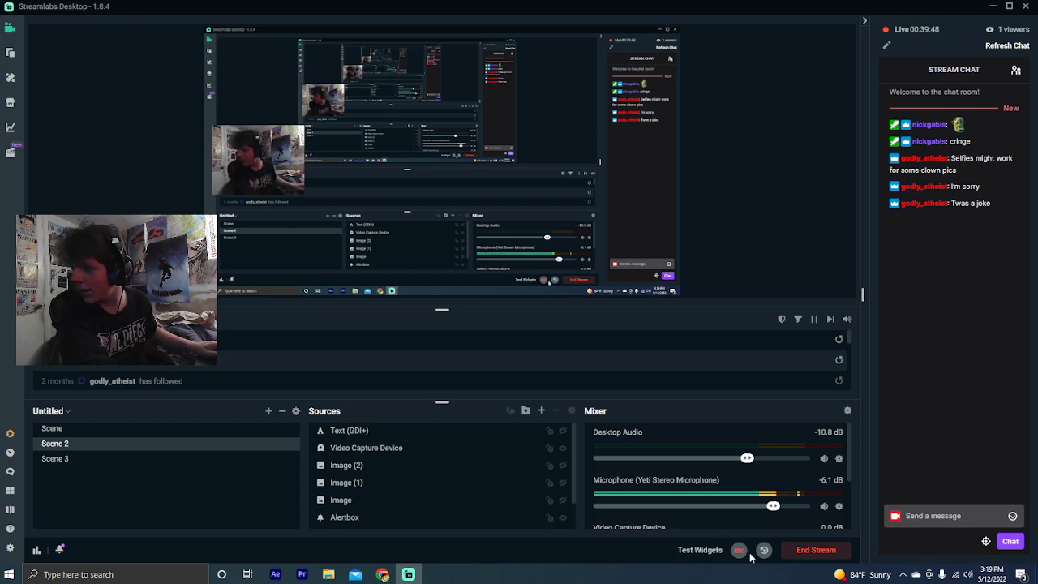
click(379, 575)
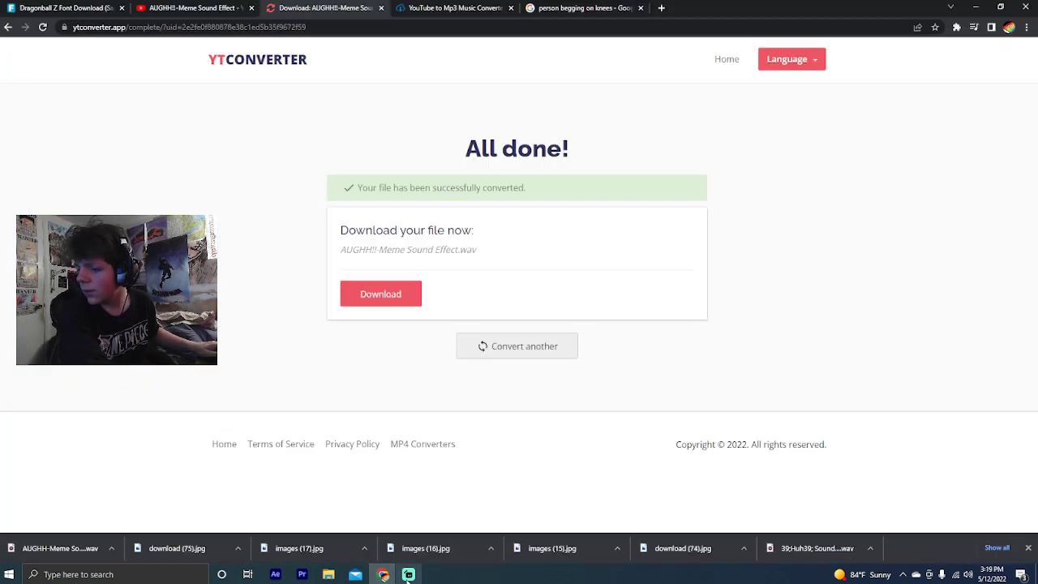
click(408, 575)
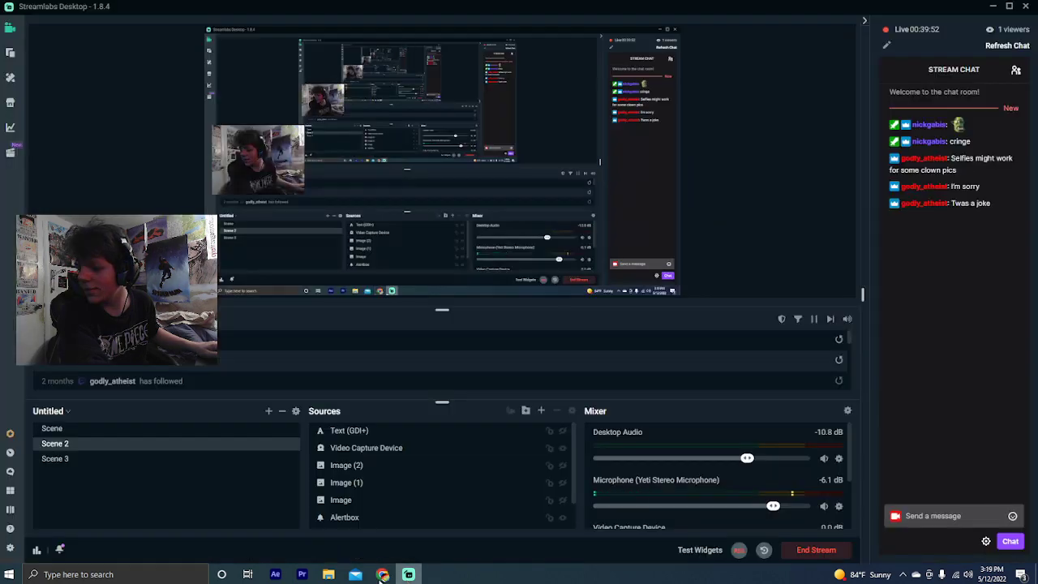
click(302, 575)
click(409, 575)
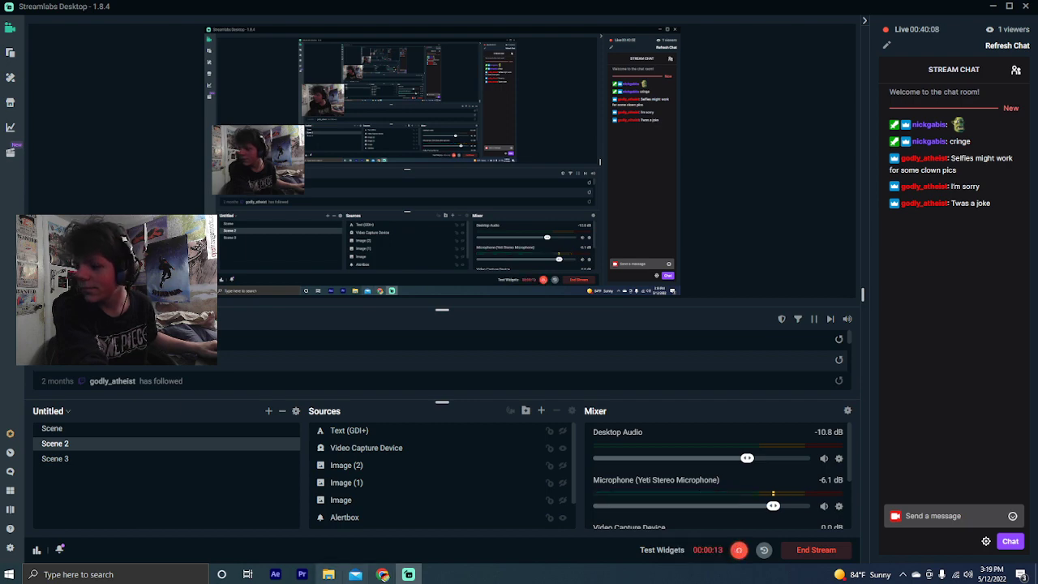
click(301, 572)
double_click(222, 486)
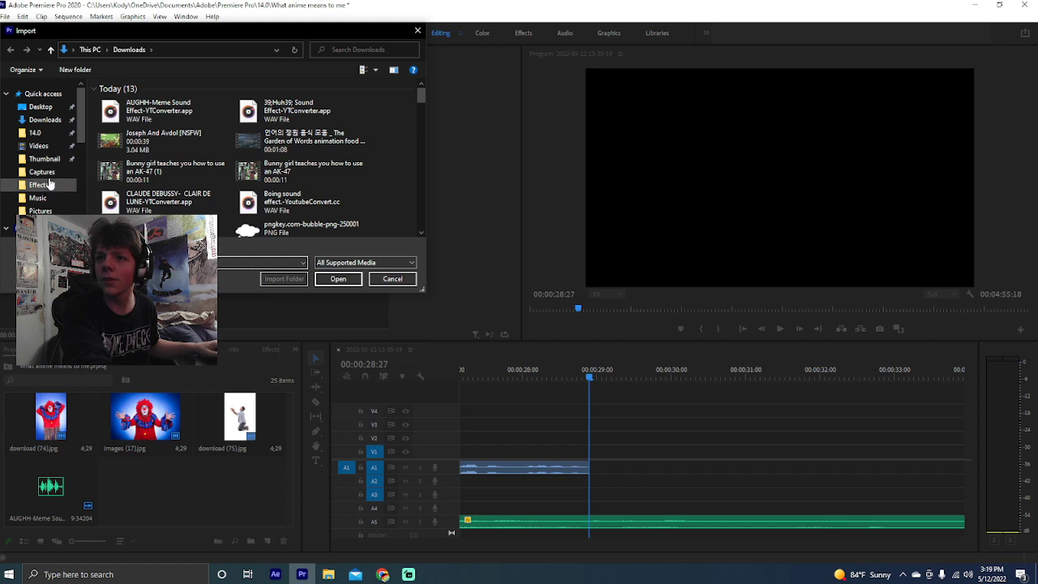
click(41, 171)
double_click(190, 186)
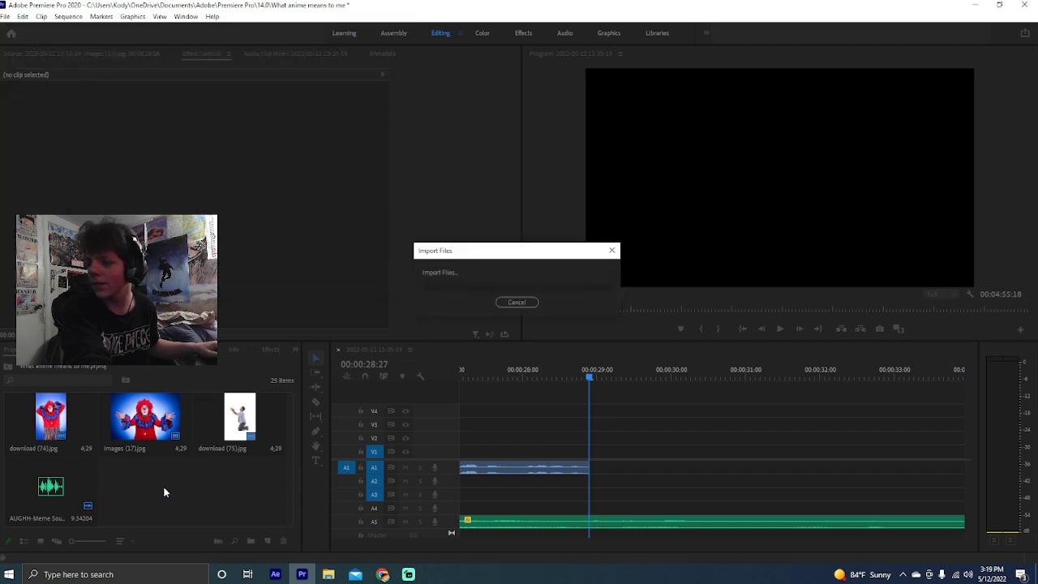
drag(166, 489, 603, 473)
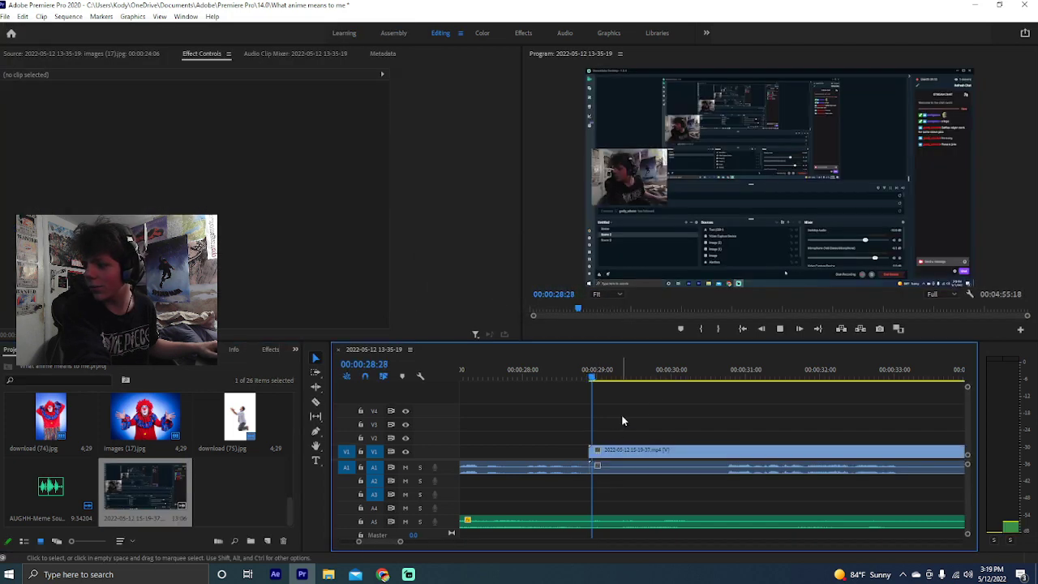
Play the newly placed 15-19-37 clip to just before its end, and return to its start
key(space)
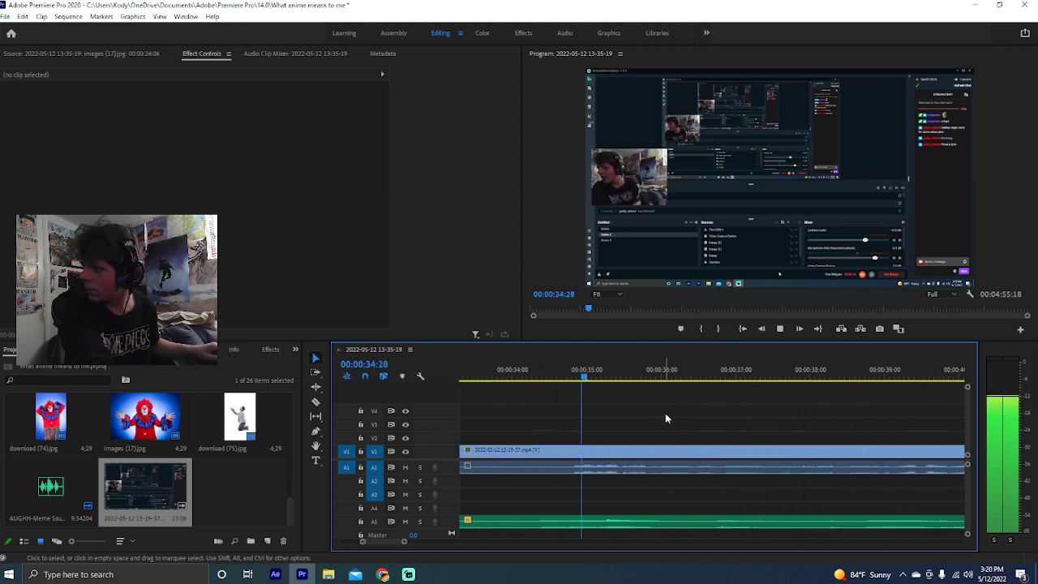
key(space)
key(space)
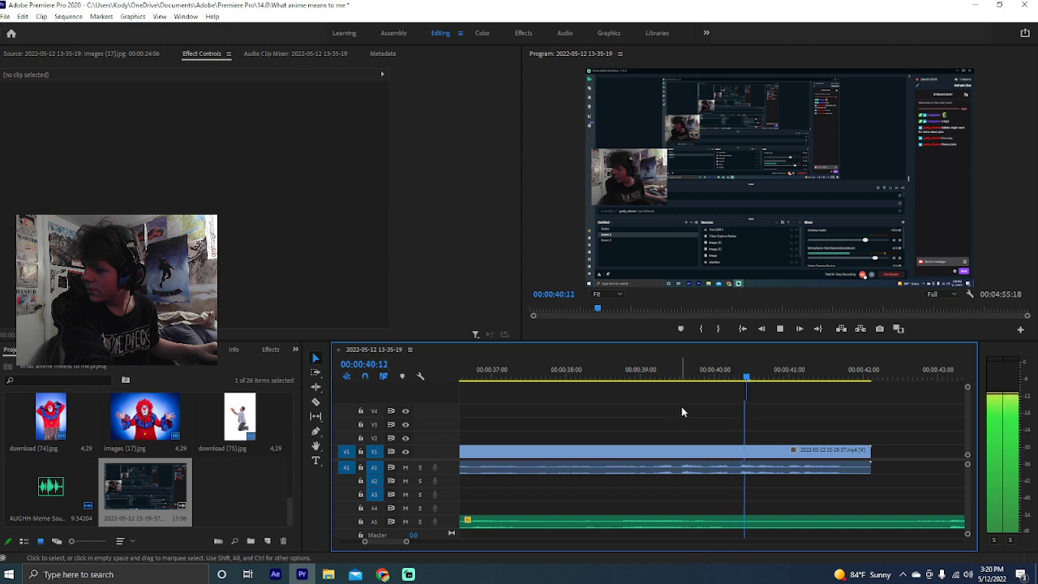
key(space)
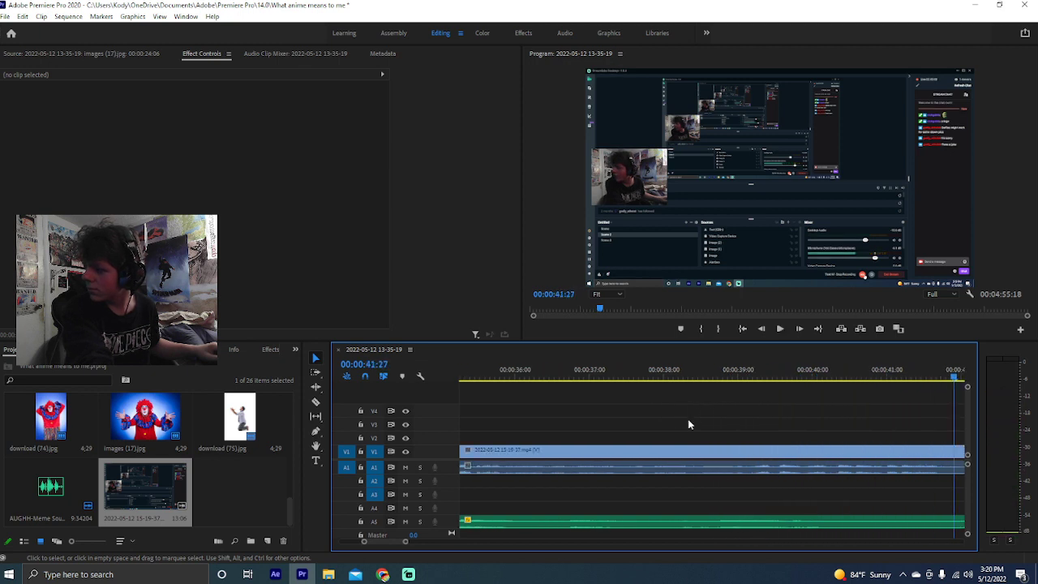
scroll(688, 417, up, 5)
scroll(685, 422, up, 2)
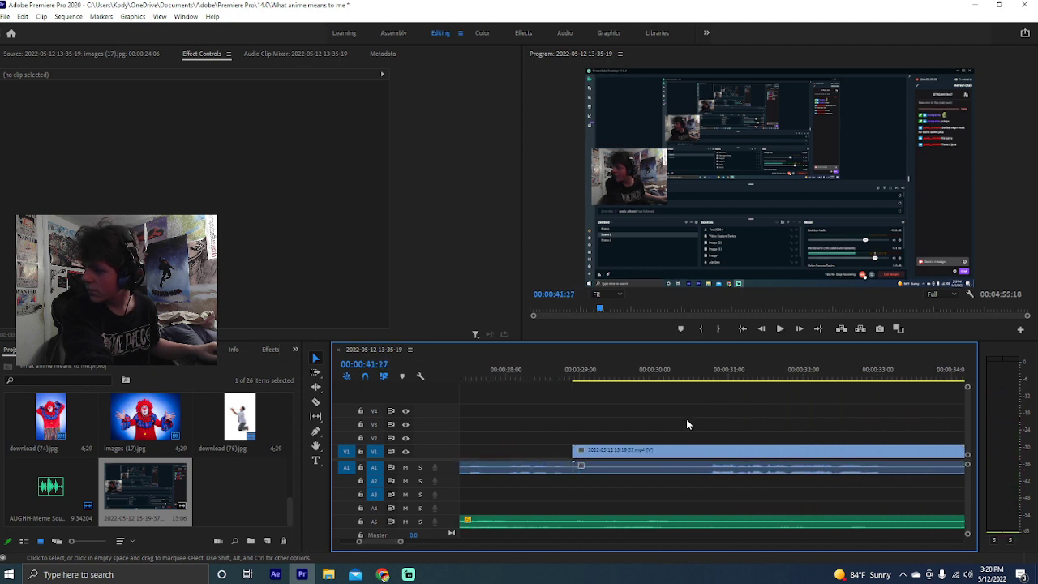
Trim the start of the 15-19-37 clip slightly, and remove the clip from both the timeline and the project
drag(574, 450, 601, 450)
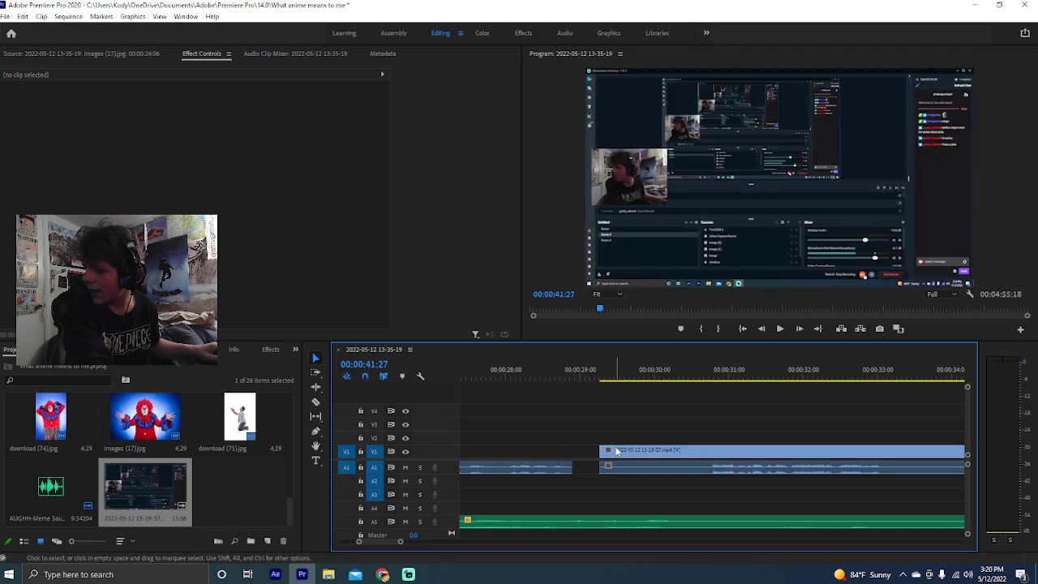
right_click(616, 451)
click(639, 19)
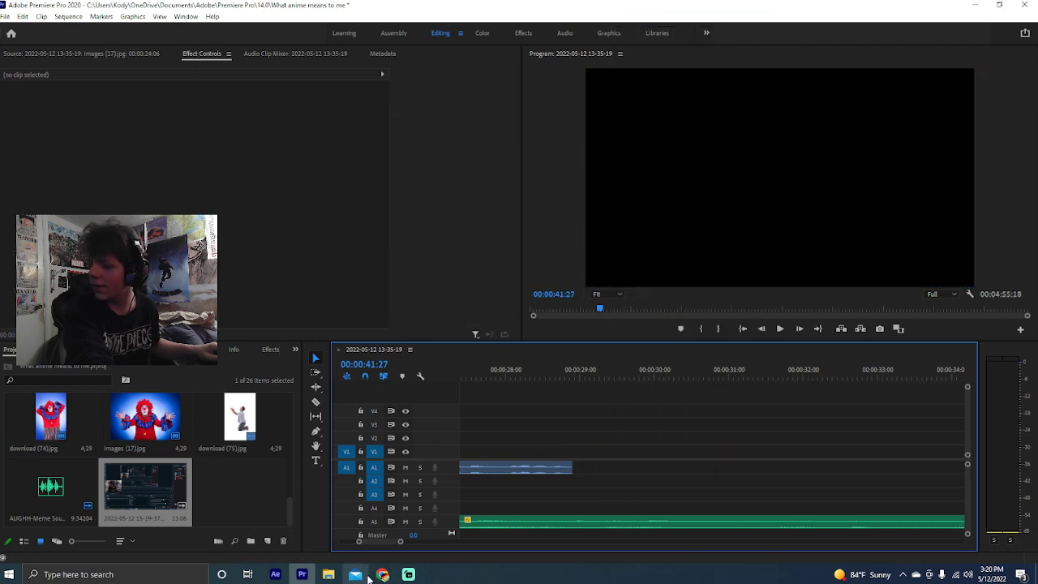
right_click(160, 487)
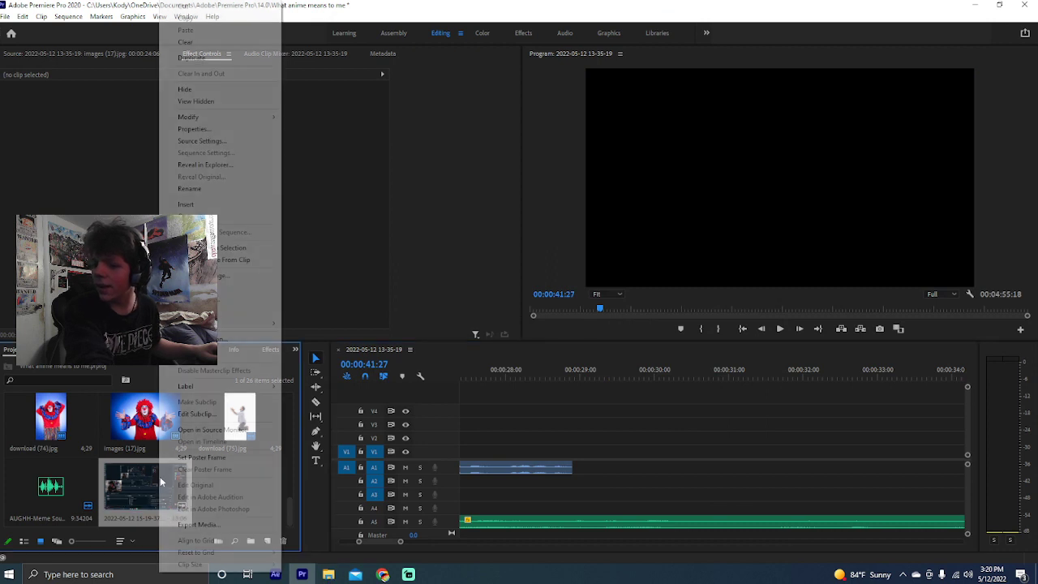
click(201, 18)
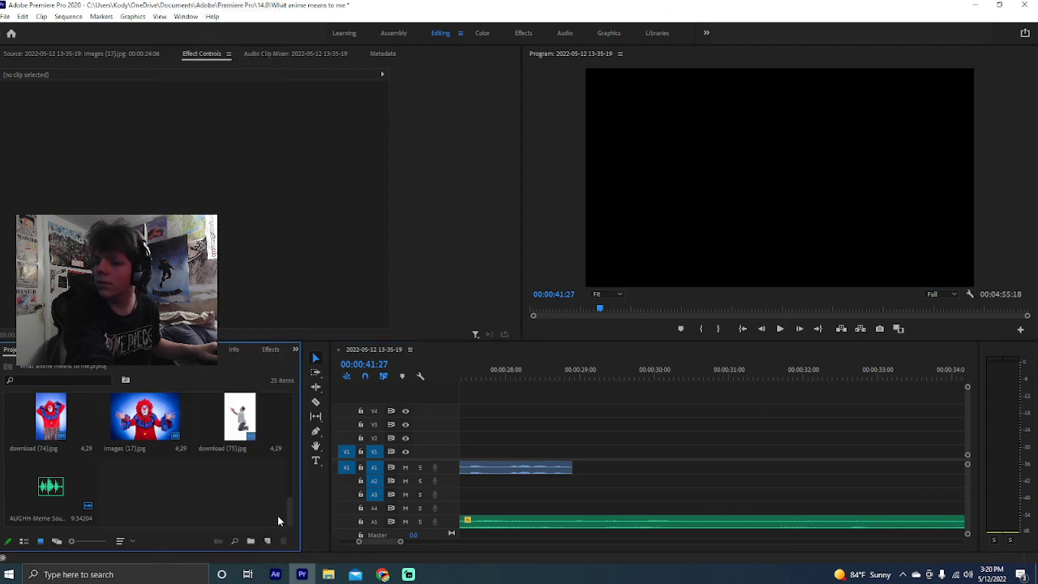
click(328, 574)
right_click(463, 131)
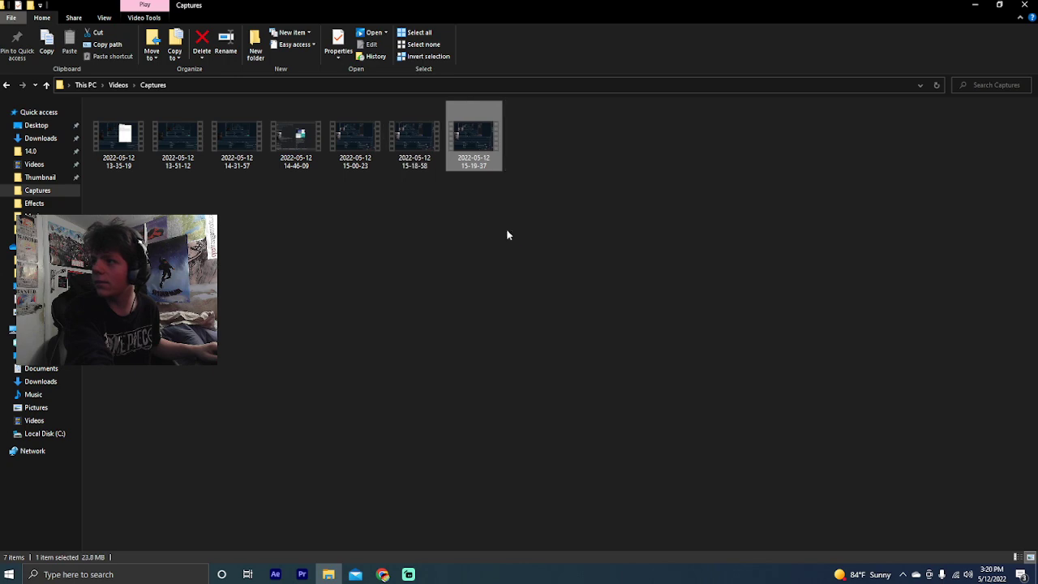
click(510, 370)
click(974, 5)
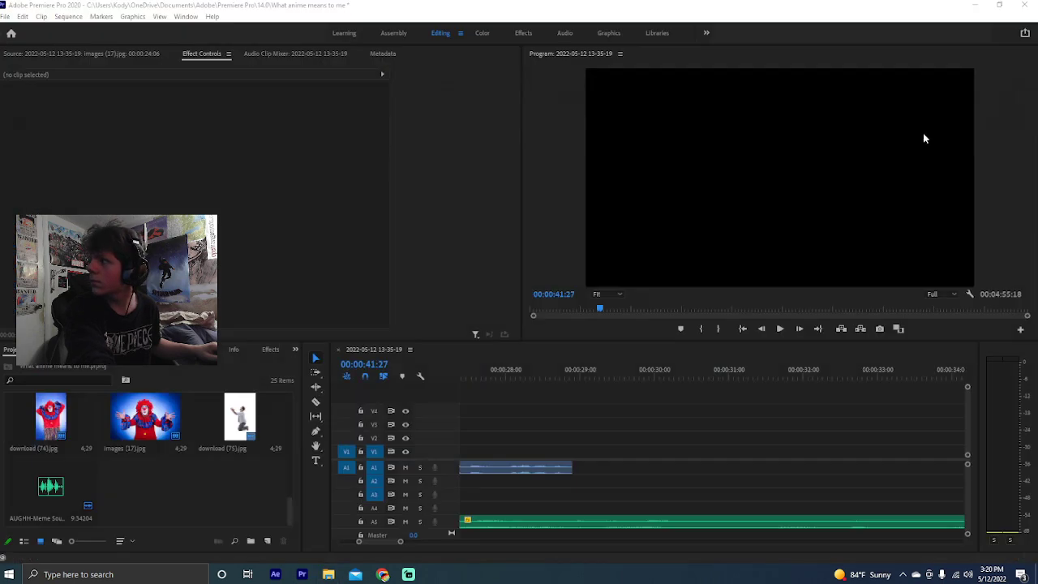
Record another narration take in Streamlabs Desktop
click(408, 573)
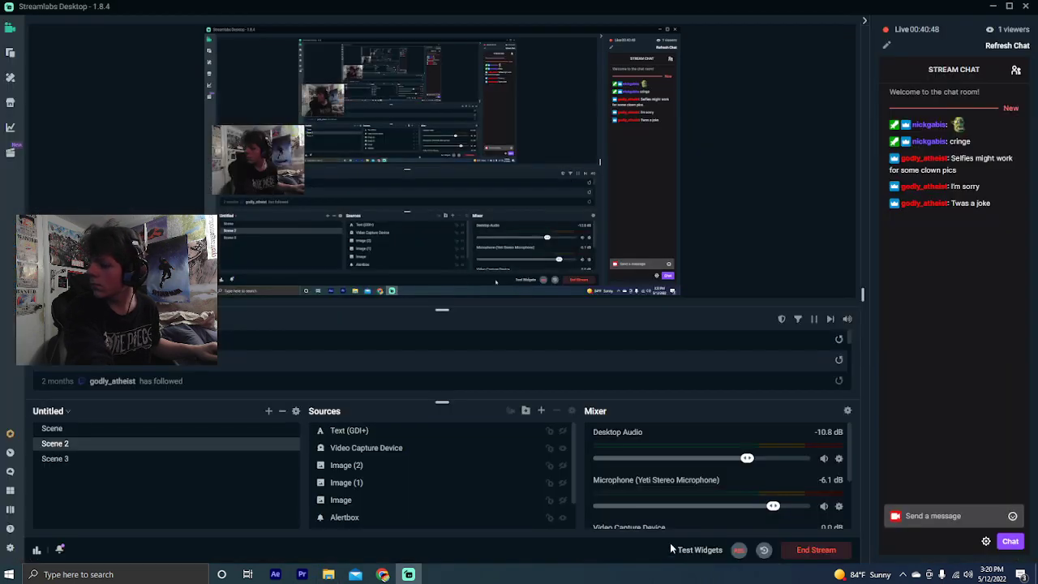
click(739, 551)
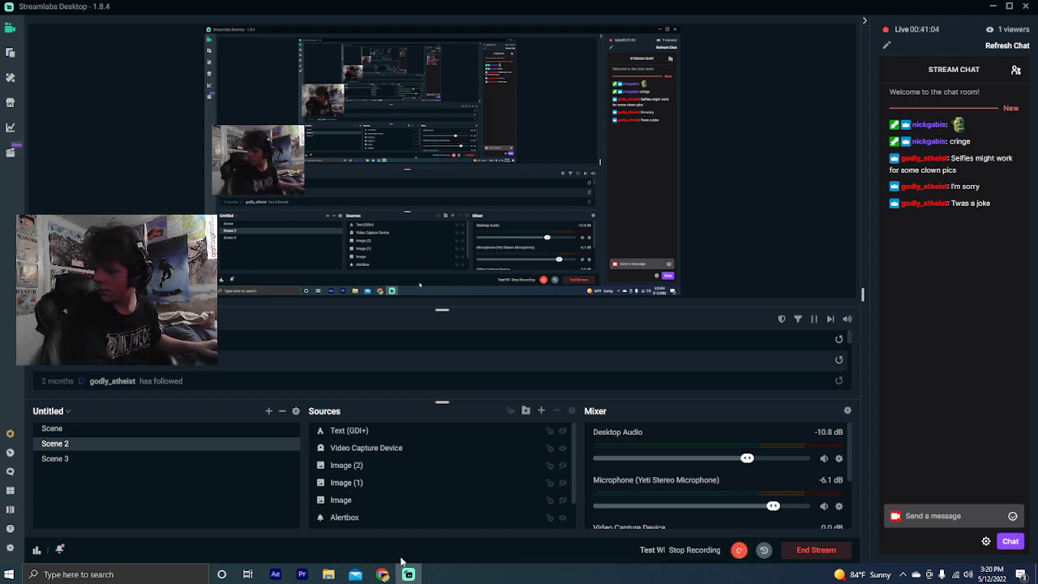
click(377, 575)
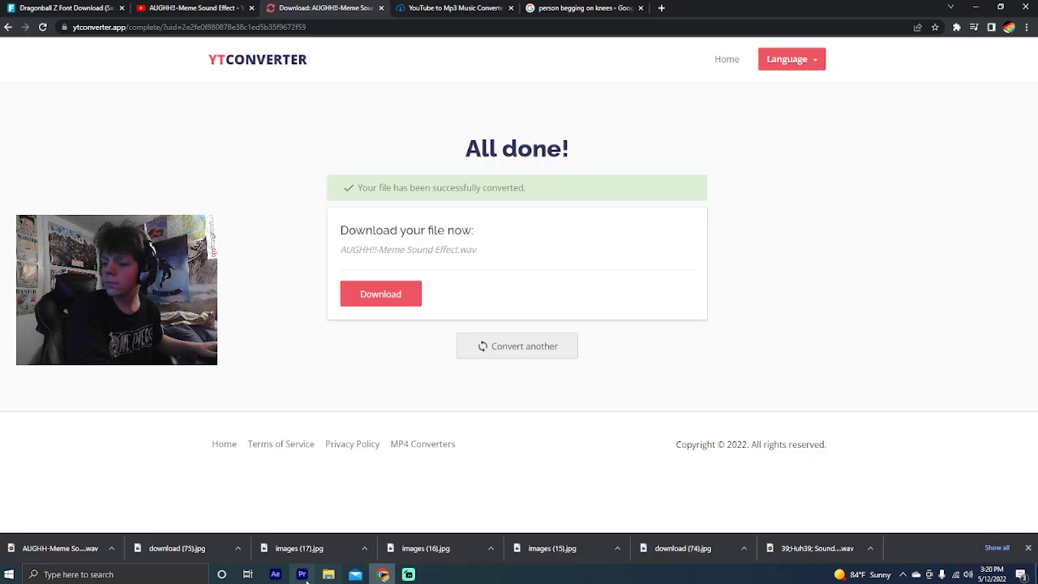
click(303, 575)
double_click(224, 523)
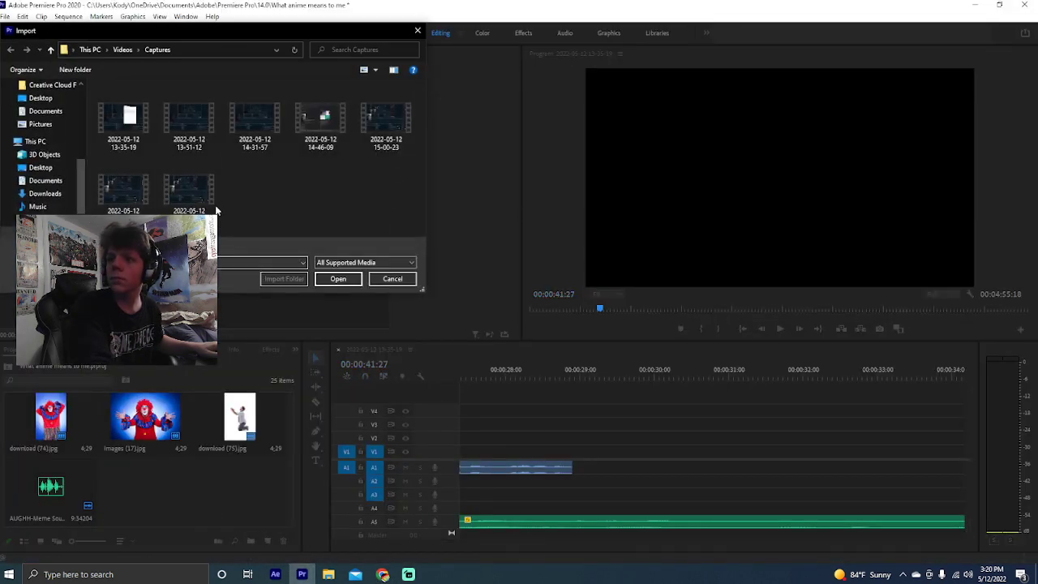
double_click(193, 184)
drag(144, 489, 572, 451)
click(573, 375)
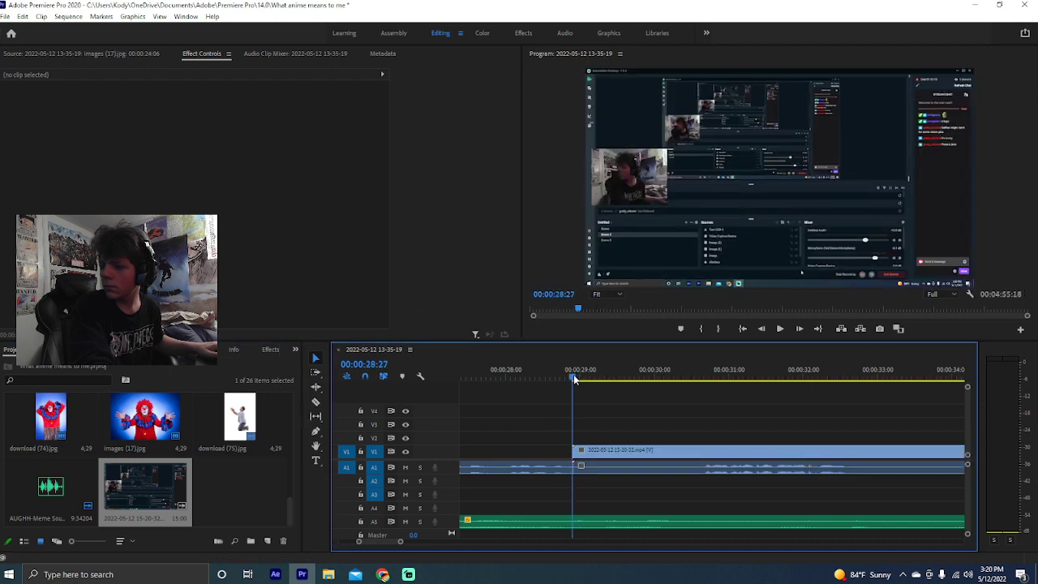
key(space)
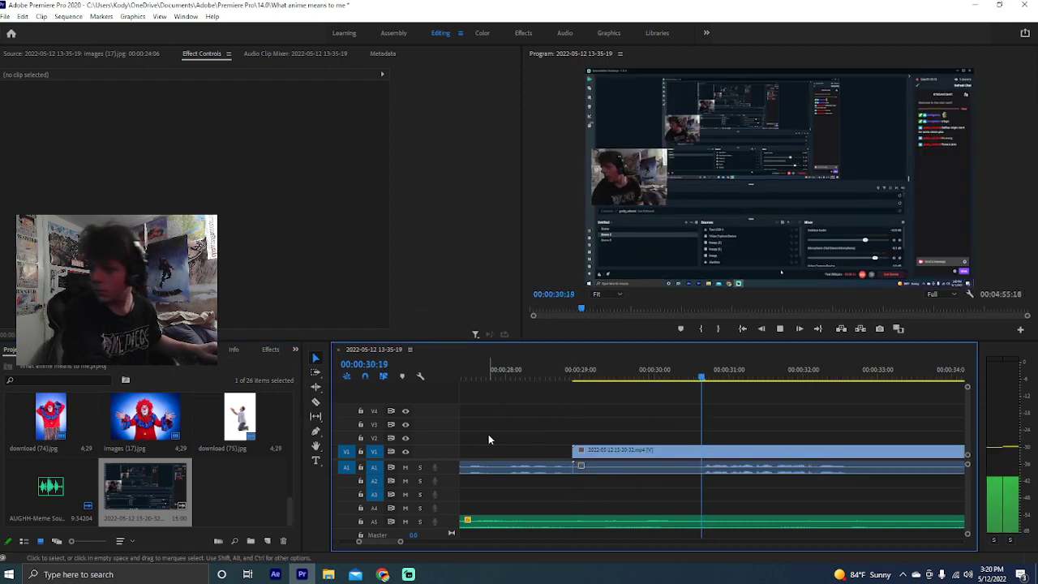
right_click(553, 451)
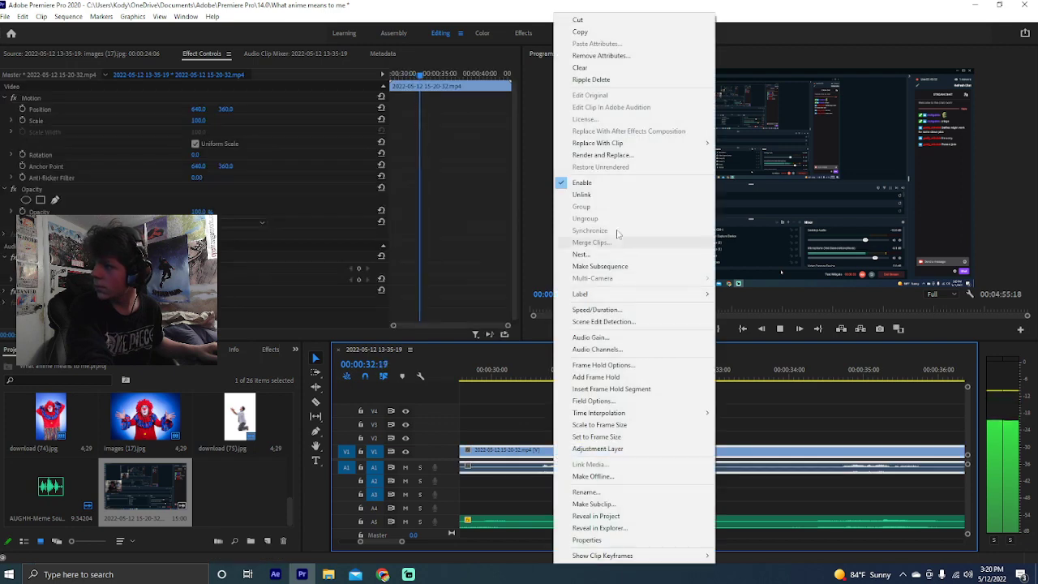
click(722, 193)
click(559, 436)
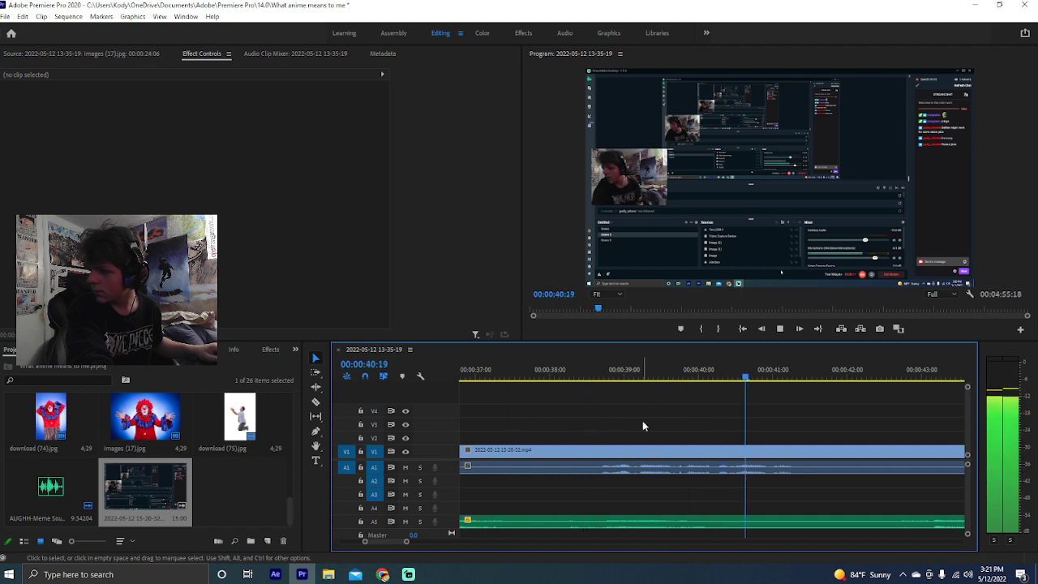
click(683, 447)
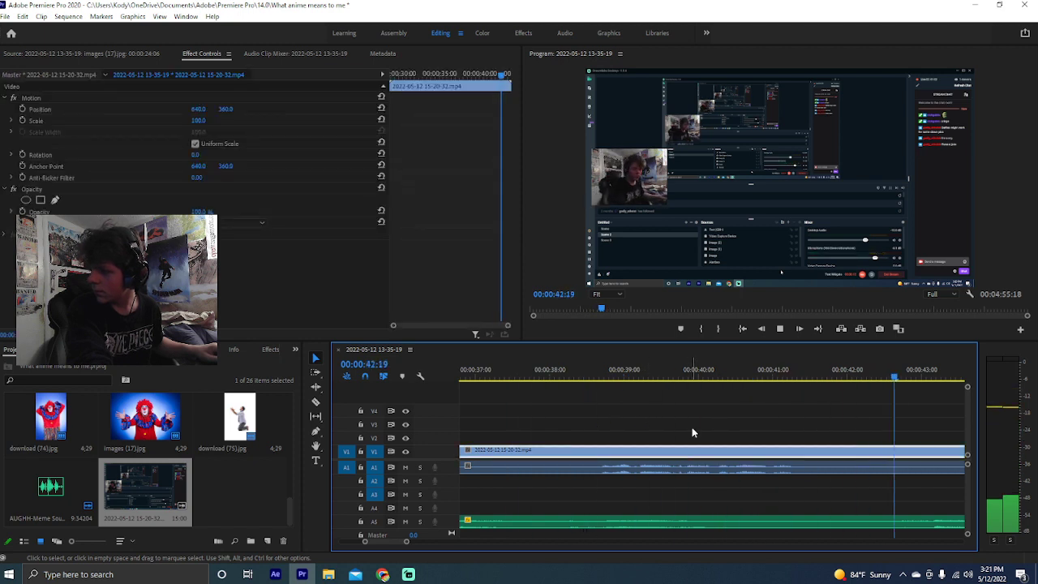
key(Delete)
scroll(645, 462, up, 6)
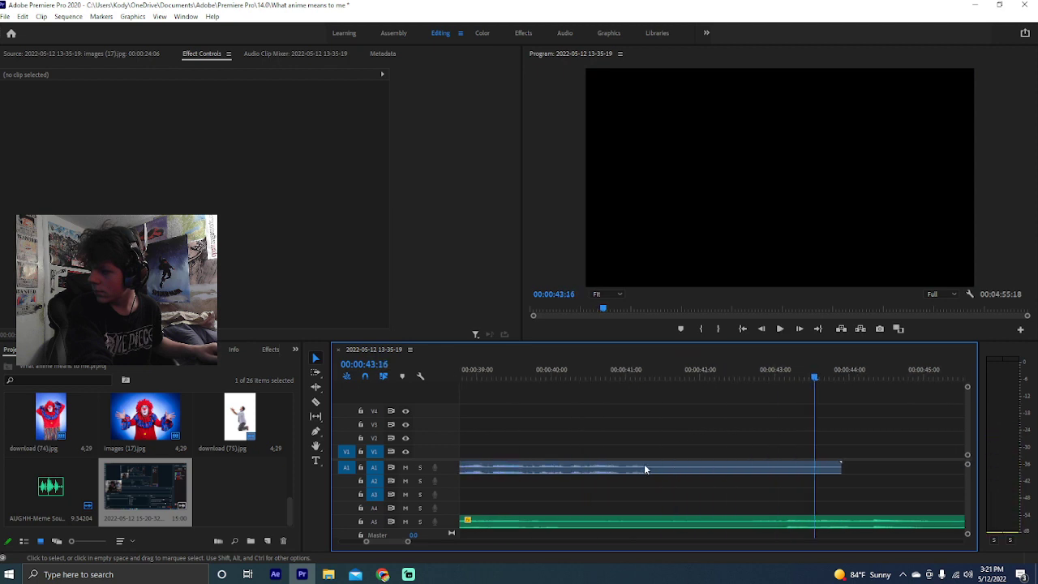
key(c)
key(c)
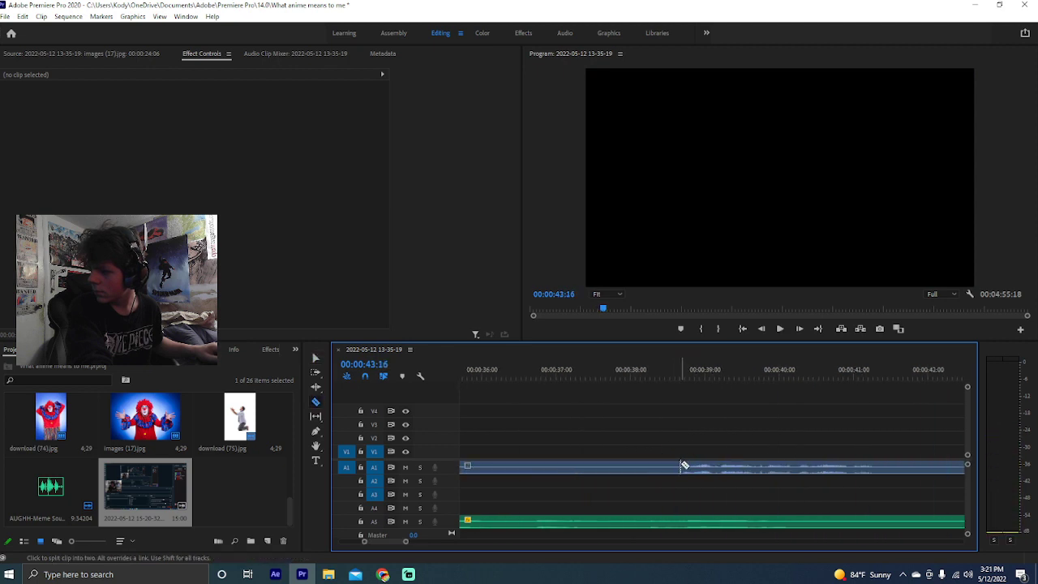
scroll(630, 462, up, 2)
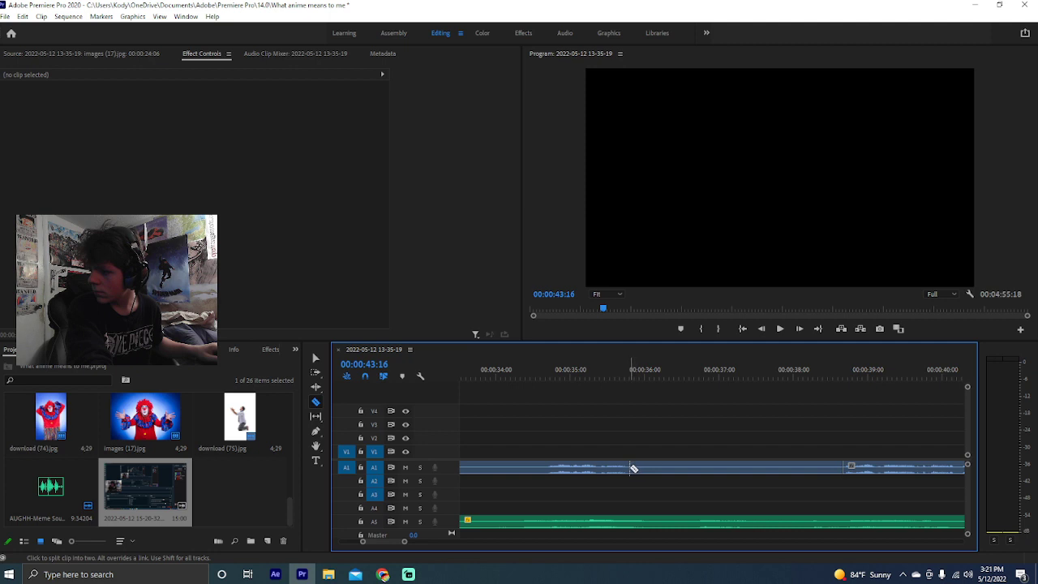
scroll(560, 457, up, 2)
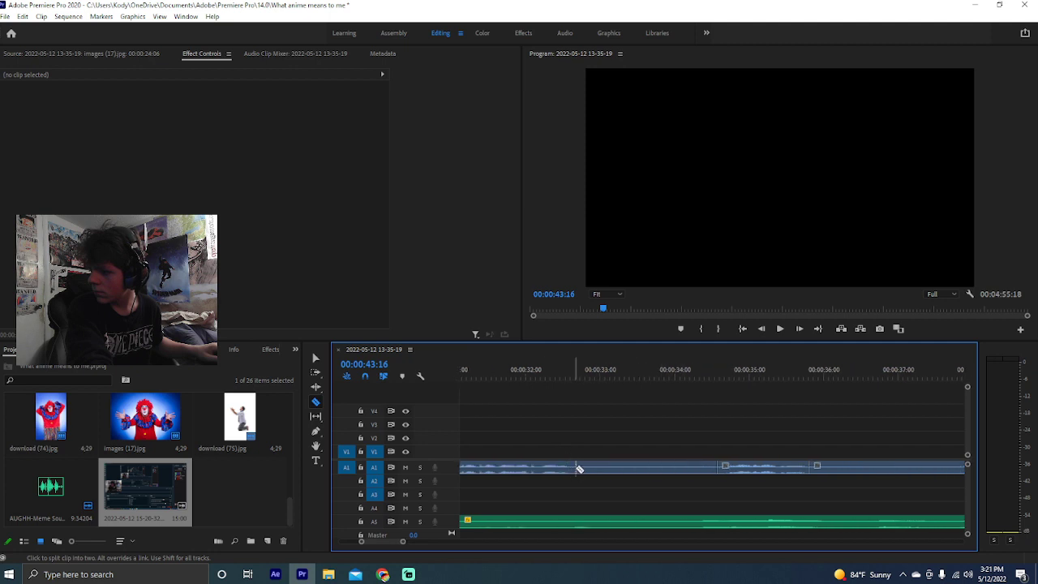
key(v)
click(598, 469)
key(shift+Delete)
key(Up)
key(Down)
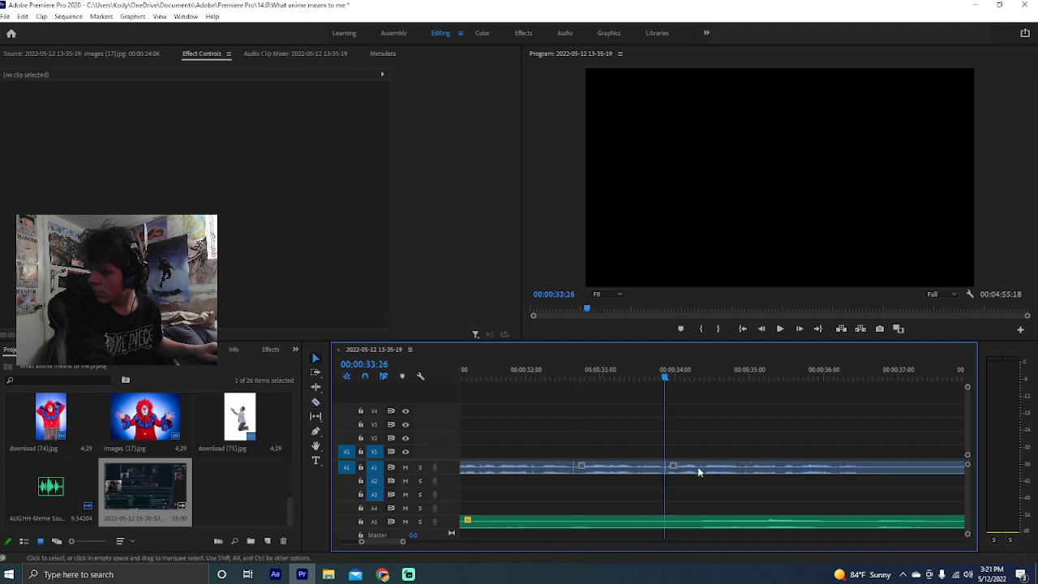
Ripple delete the silent lead-in of the voice audio on A1 so speech starts at 00:00:28:27
scroll(590, 439, up, 2)
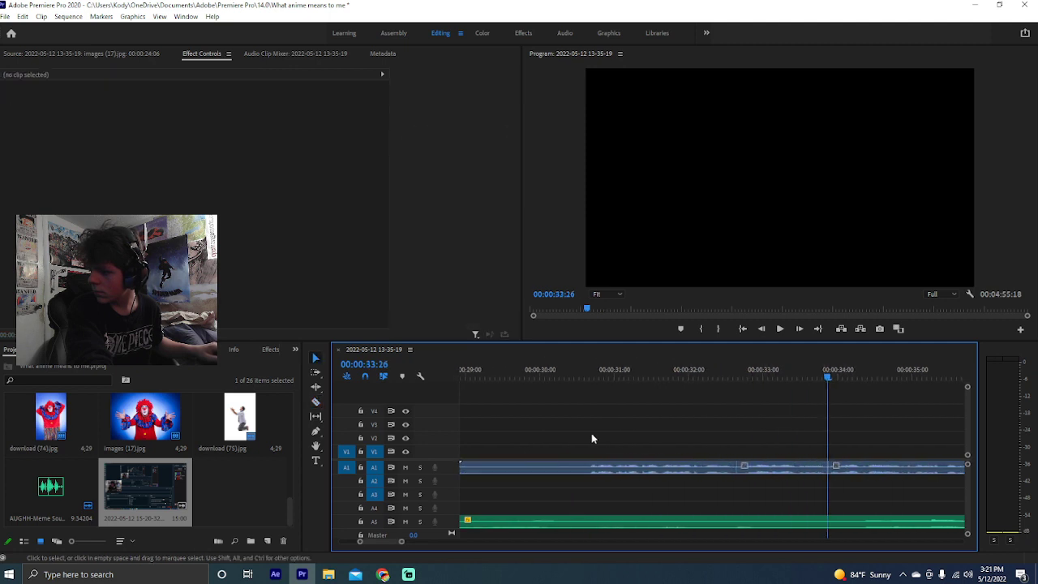
click(558, 466)
key(shift+Delete)
key(Up)
scroll(615, 440, up, 1)
scroll(625, 435, up, 2)
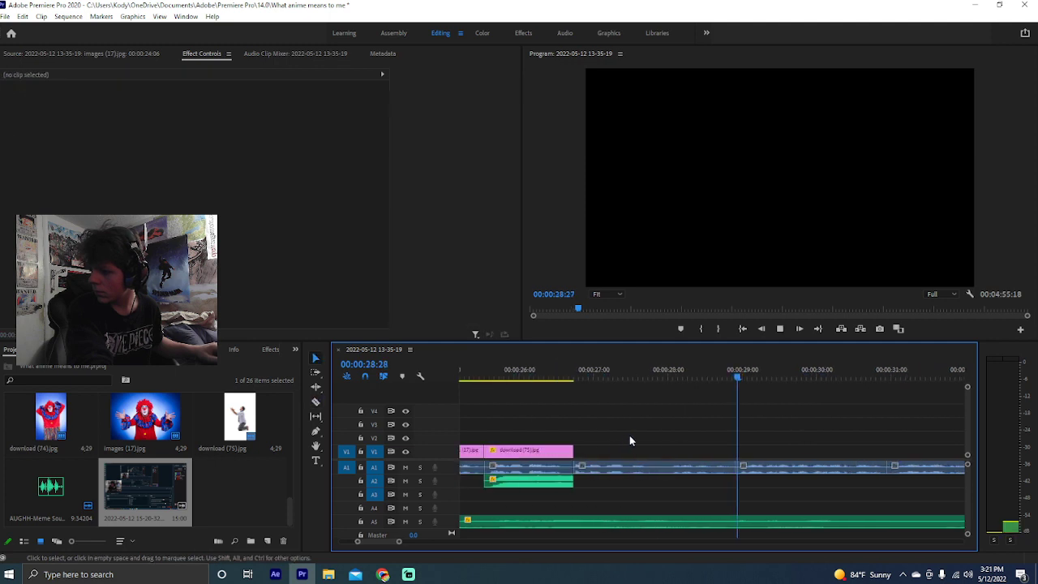
Play back the tightened voice audio and park the playhead at the end of the download (75).jpg clip, 00:00:26:22
key(space)
click(569, 373)
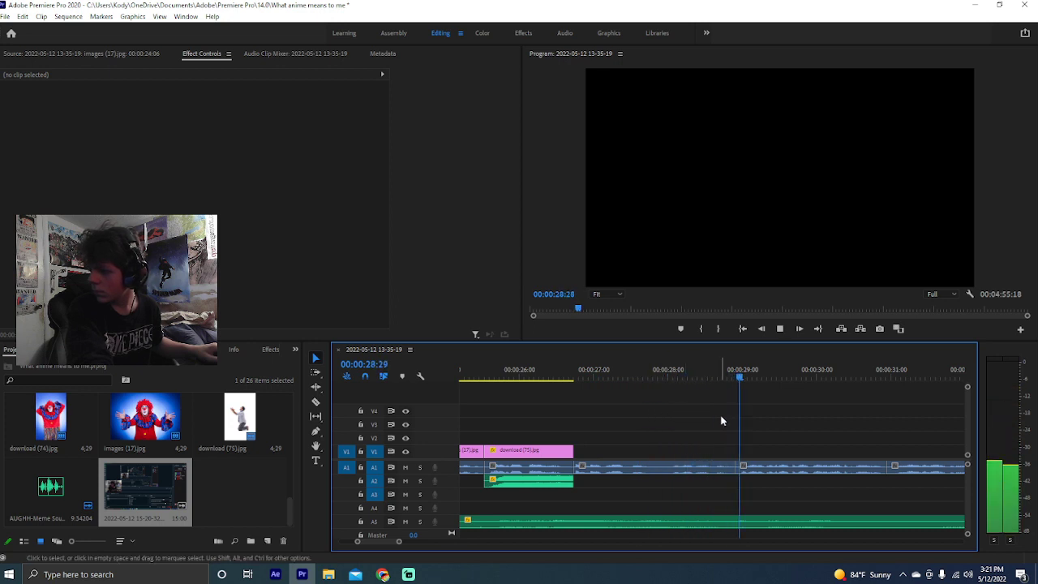
click(644, 374)
click(557, 373)
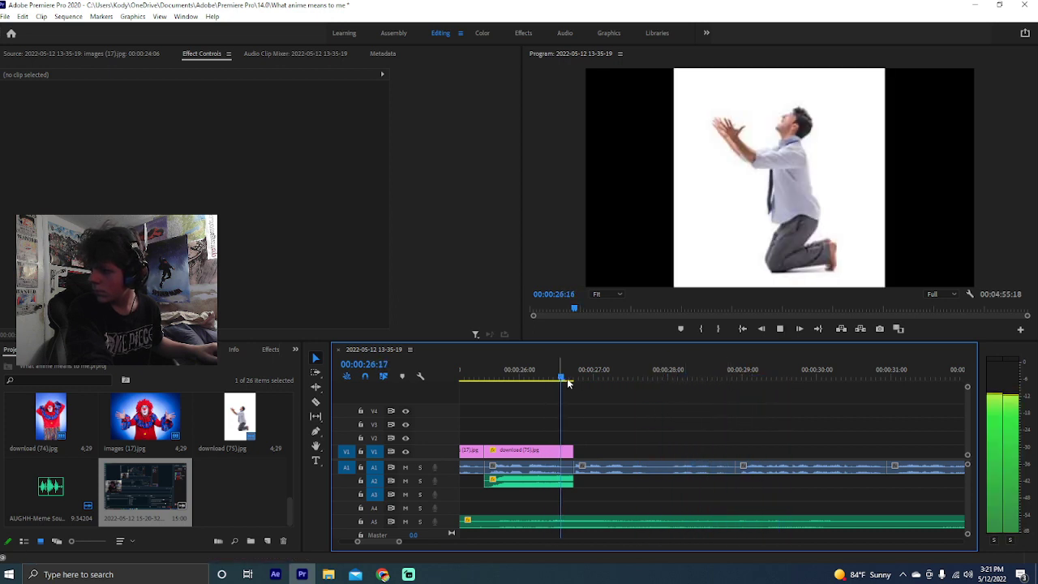
key(space)
click(576, 375)
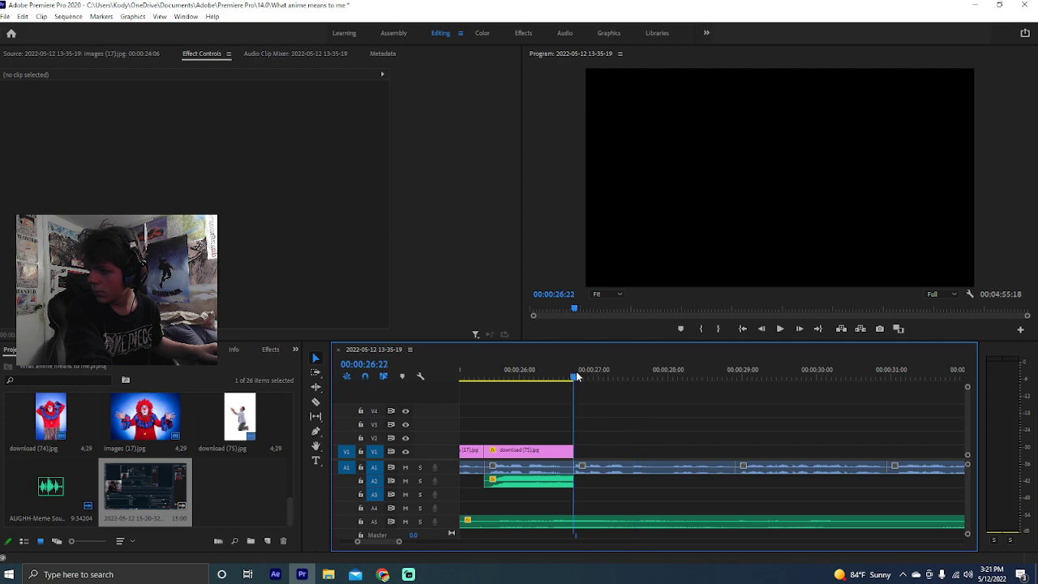
Switch to Chrome and look through the open tabs, ending on the image search for a person begging on knees
click(382, 574)
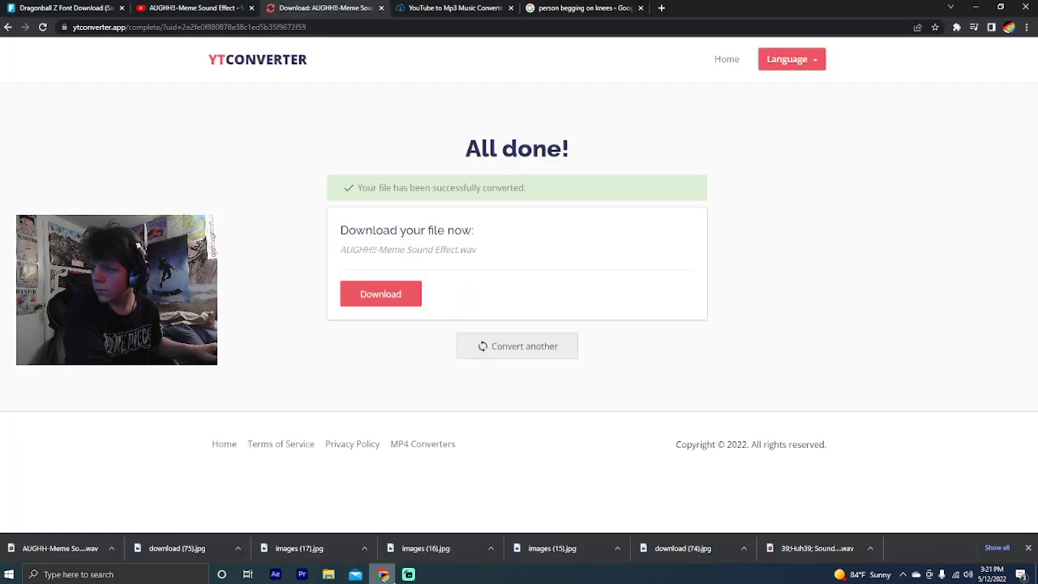
click(144, 7)
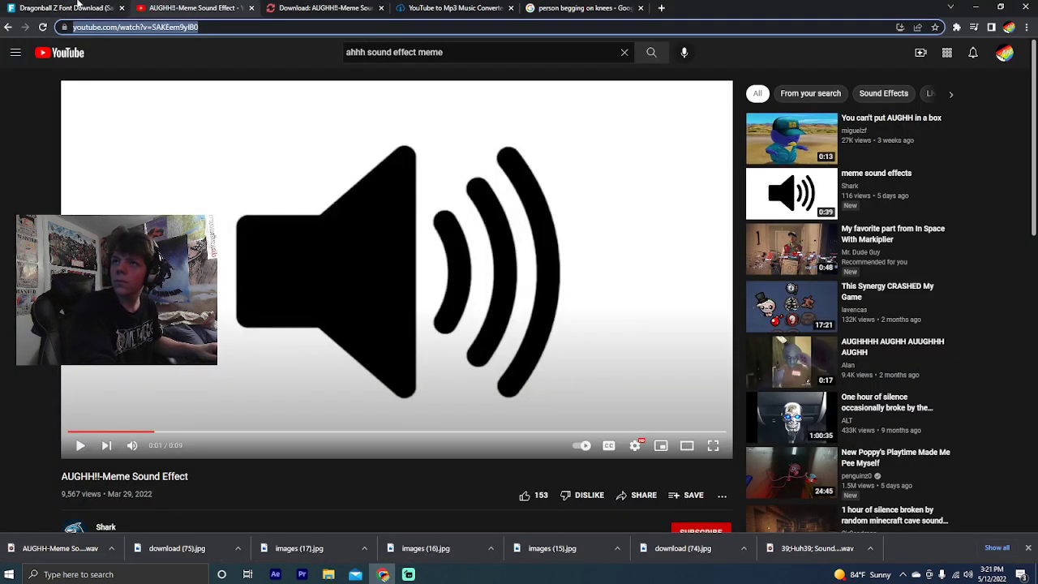
click(78, 6)
click(444, 6)
click(542, 6)
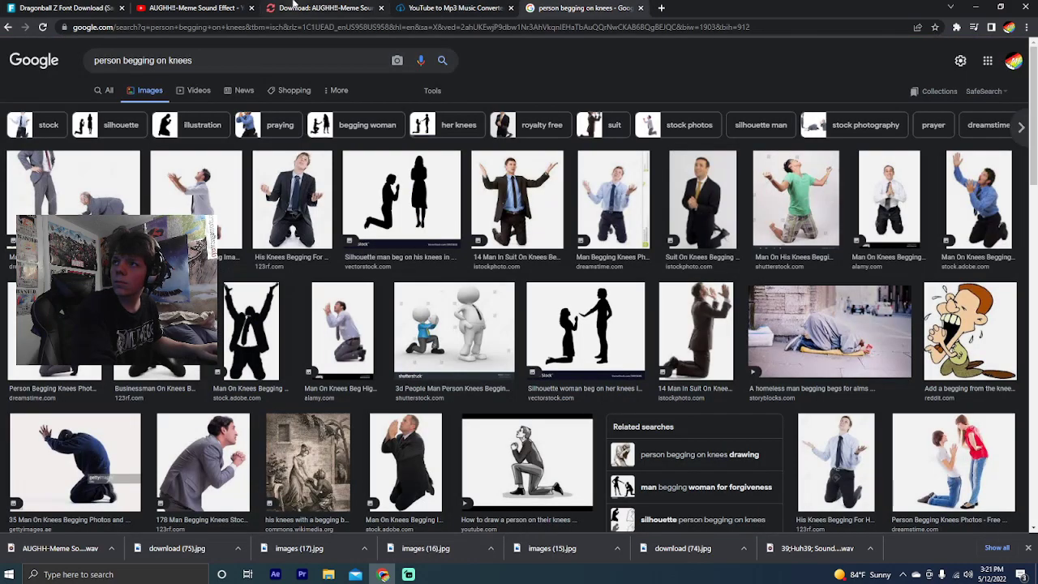
Return to Premiere Pro and import the laughing baby image download (32) from the Videos > Pictures folder
click(300, 575)
double_click(243, 476)
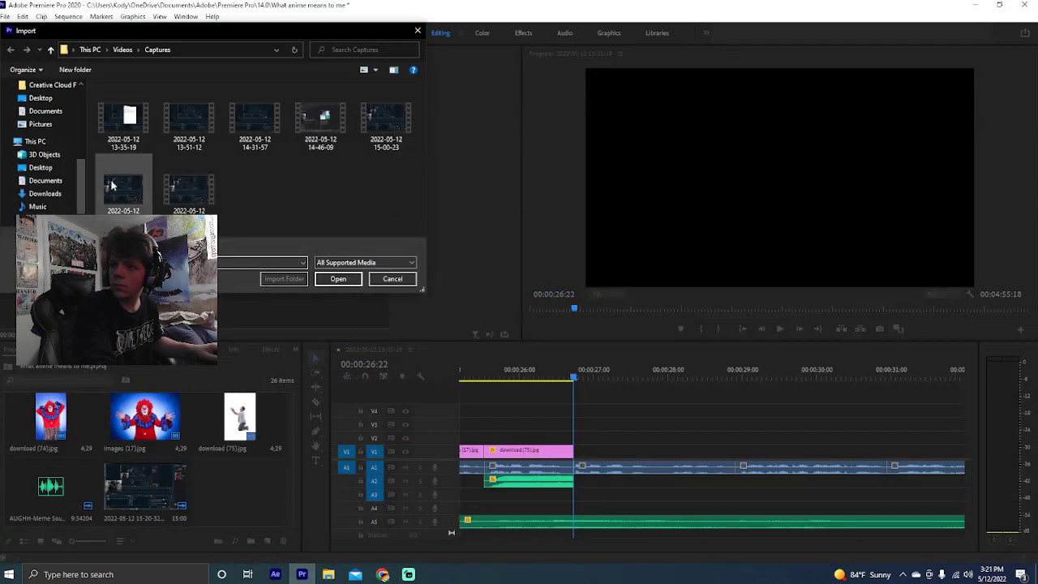
click(40, 151)
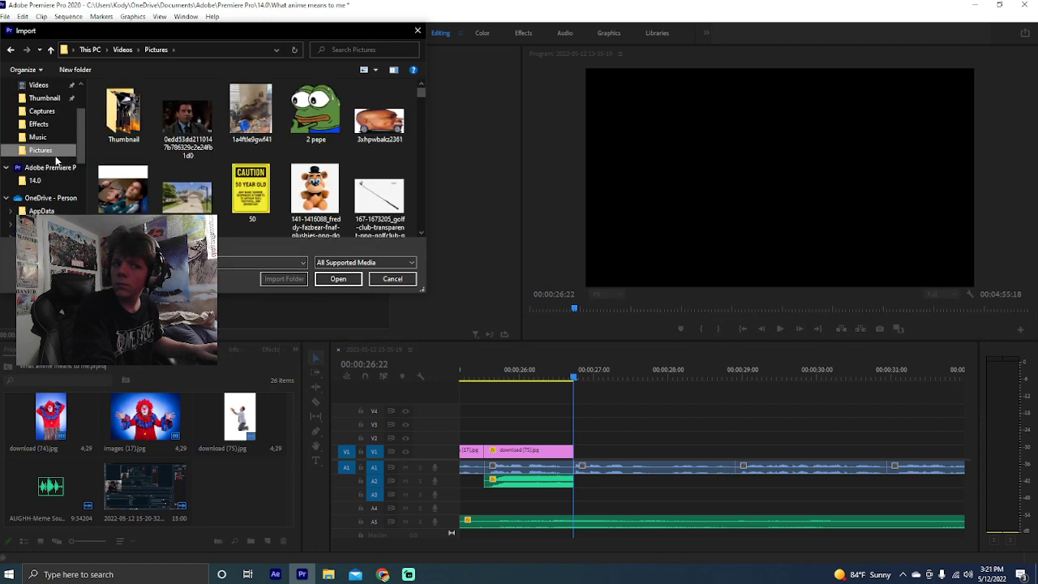
scroll(178, 182, down, 3)
scroll(216, 147, up, 5)
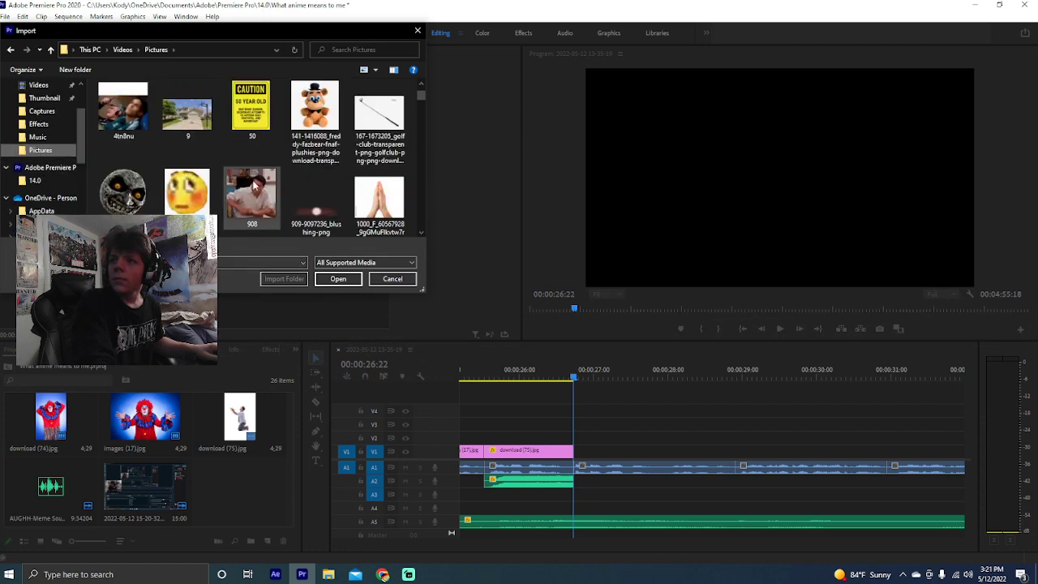
scroll(243, 158, down, 2)
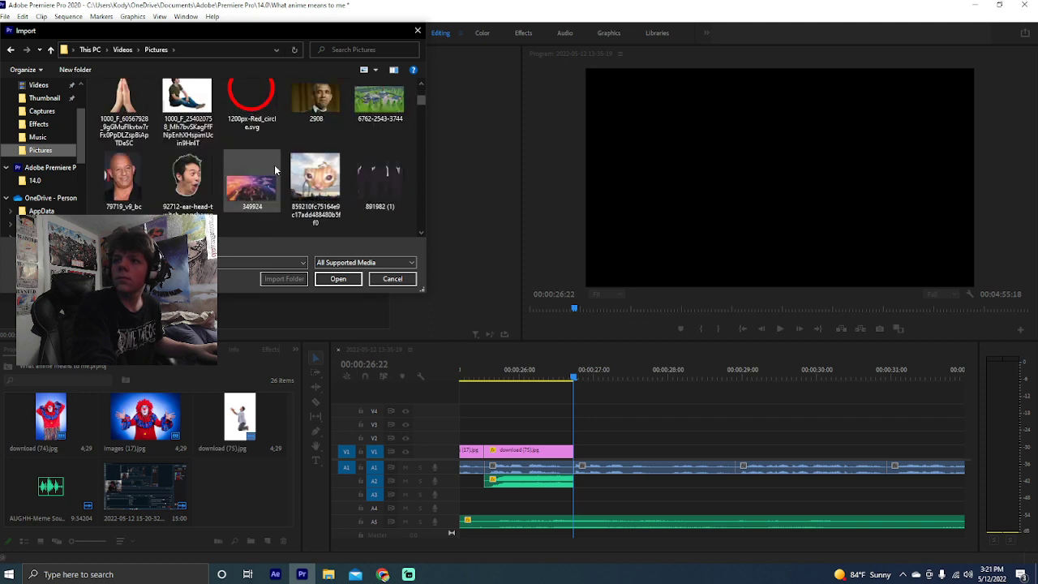
scroll(278, 183, down, 6)
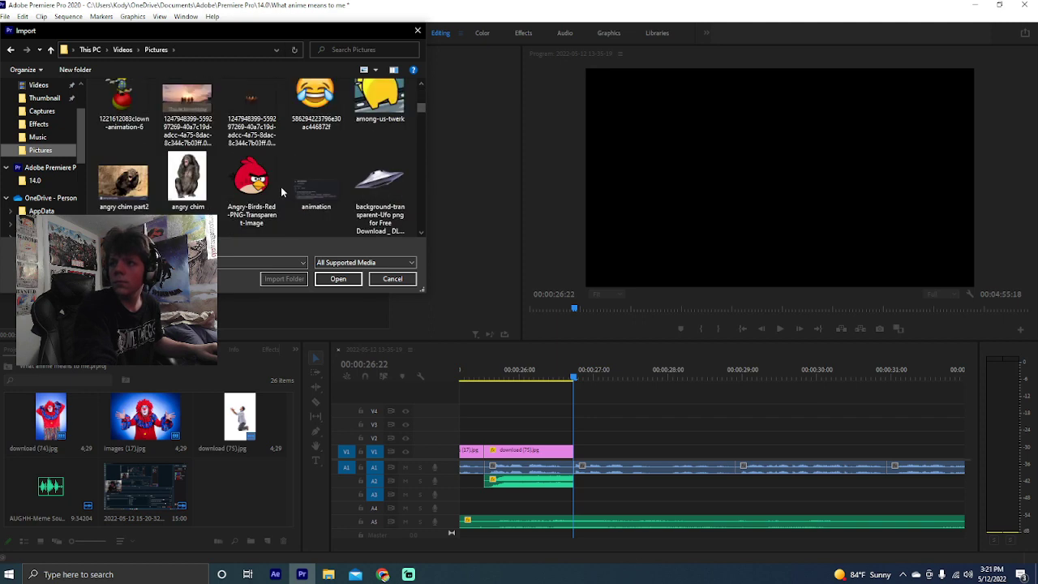
scroll(281, 192, down, 1)
scroll(281, 192, down, 3)
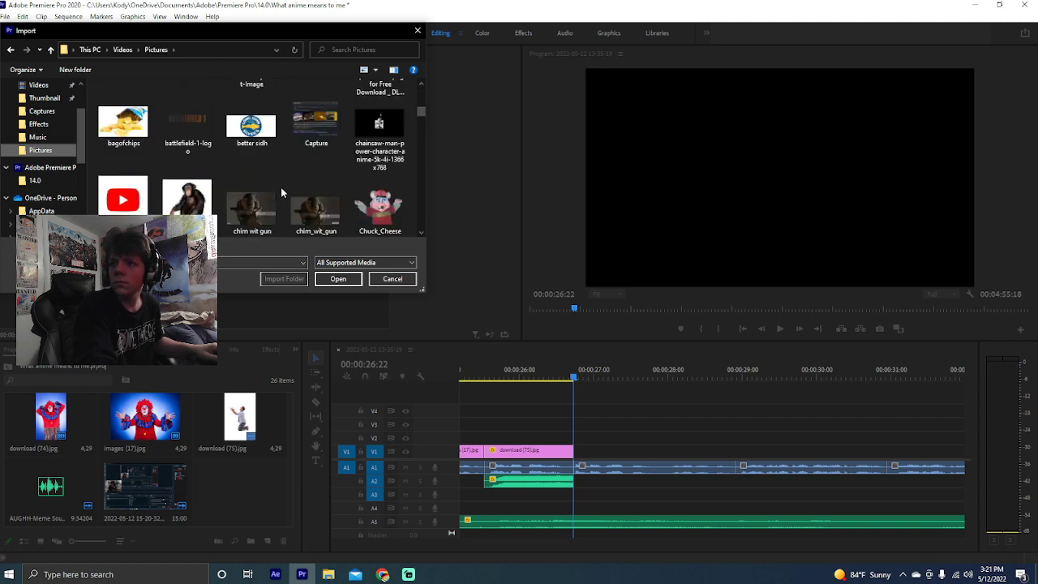
scroll(282, 192, down, 1)
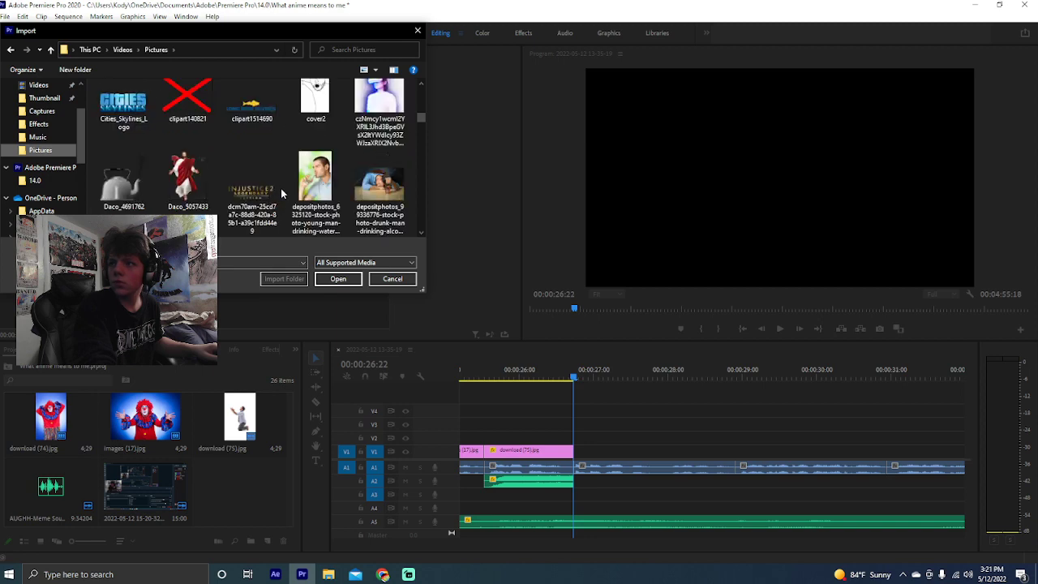
scroll(280, 188, down, 1)
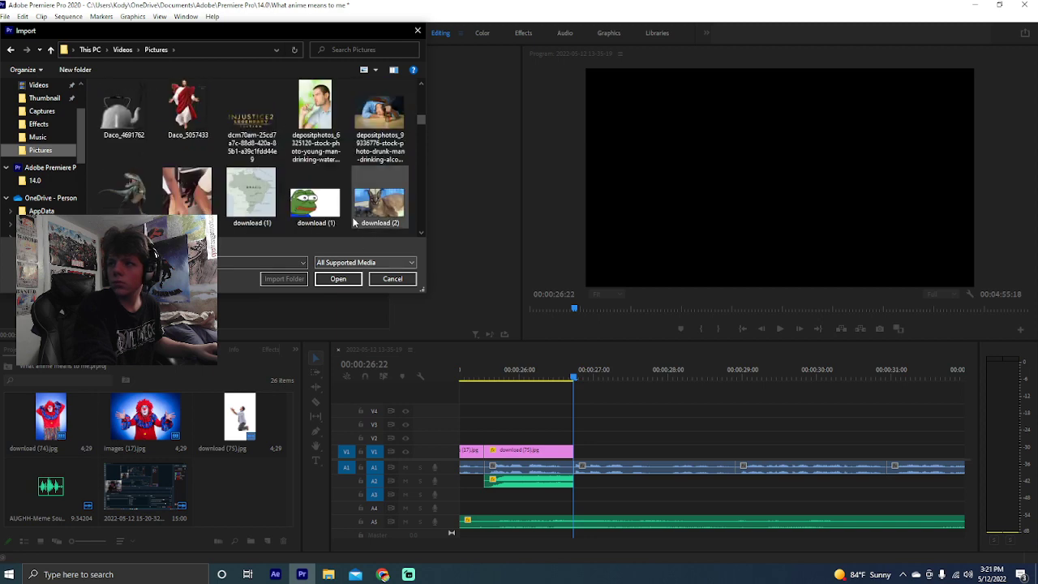
scroll(330, 214, down, 3)
scroll(330, 213, down, 5)
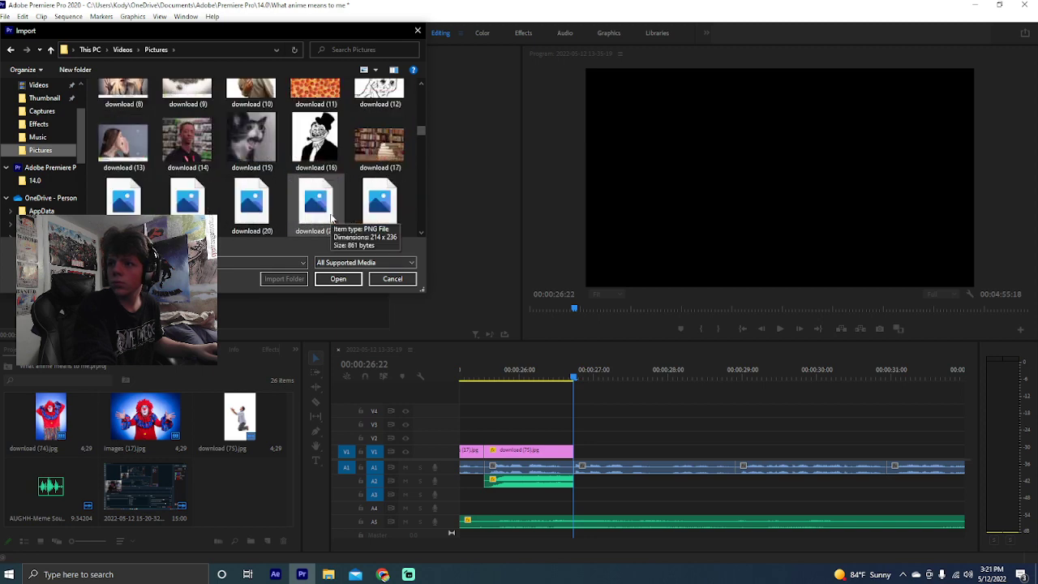
scroll(330, 217, up, 1)
scroll(330, 217, down, 7)
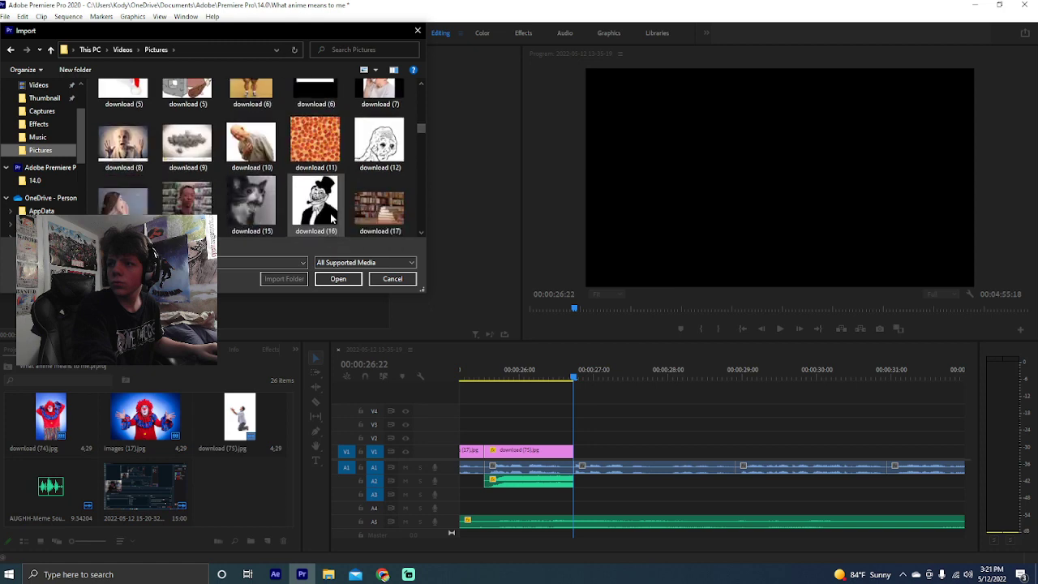
scroll(331, 217, down, 5)
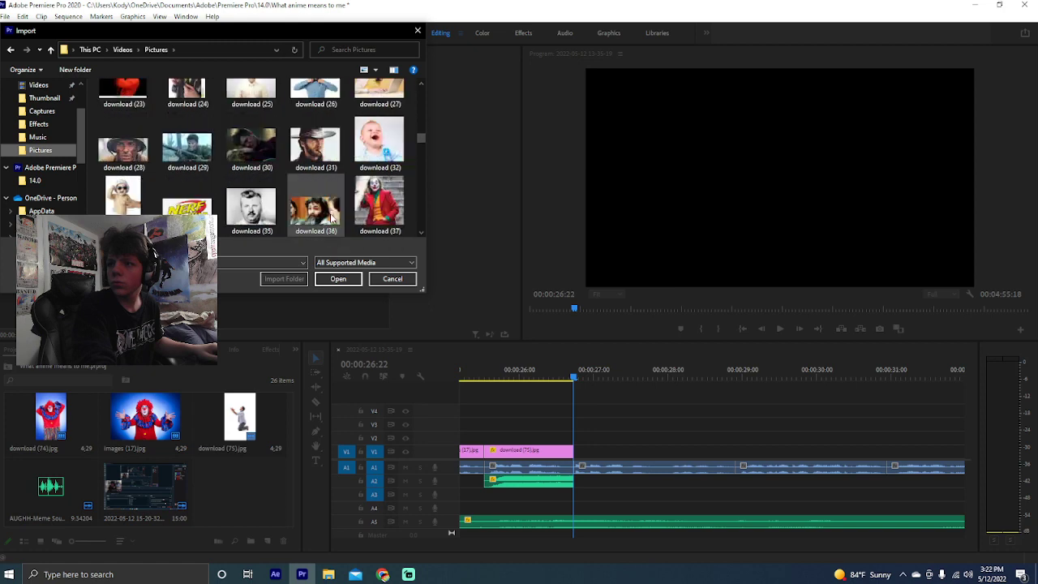
scroll(357, 162, up, 1)
double_click(371, 124)
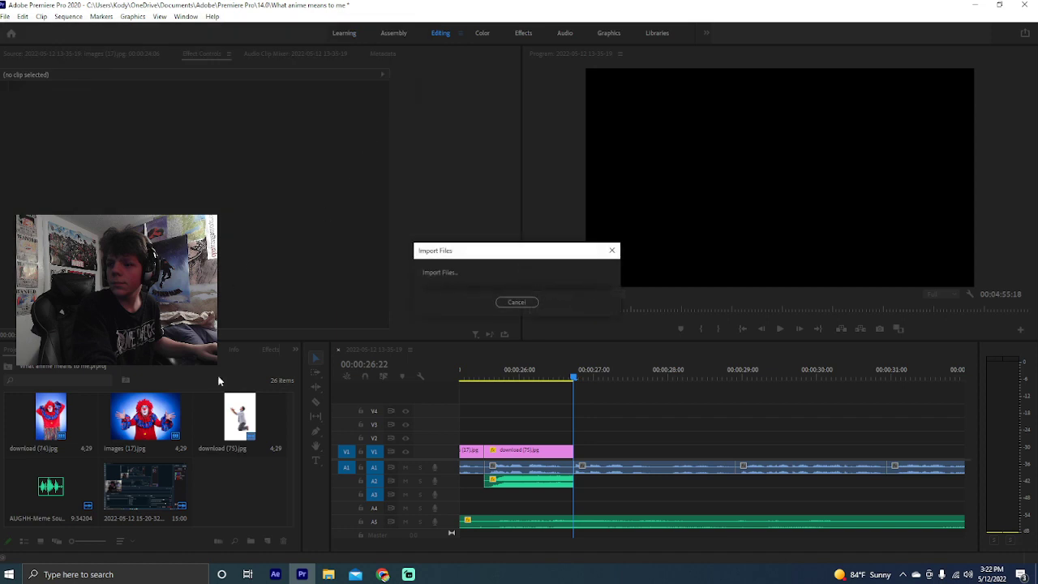
Place download (32).jpg on V1 at 00:00:26:22 and remove its excess beyond the voice clip's end at 00:00:28:27
drag(239, 485, 584, 458)
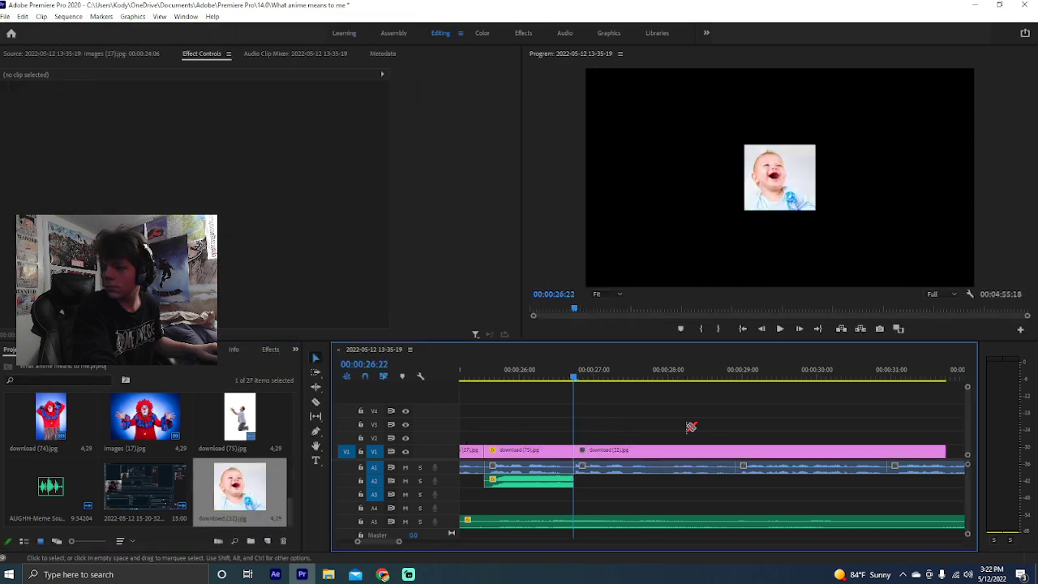
key(c)
key(v)
click(744, 450)
key(Delete)
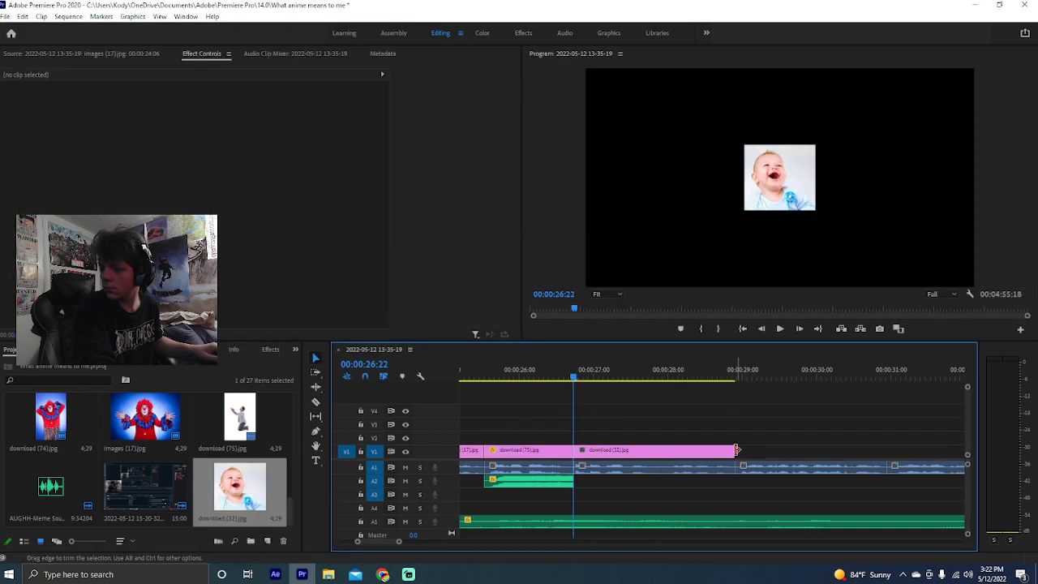
Keyframe the Scale of the download (32).jpg clip from its start to its end, finishing at 152
key(space)
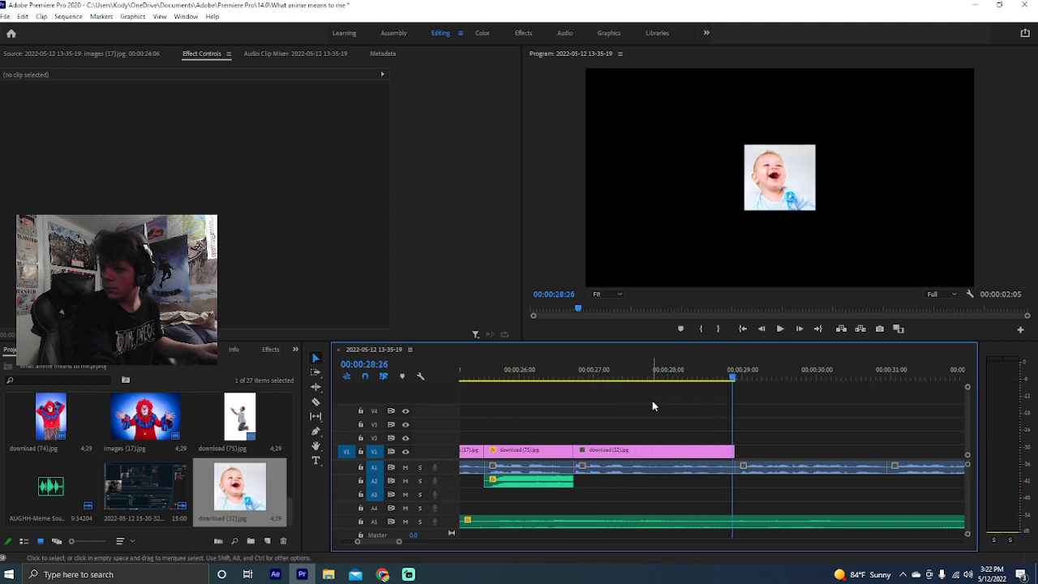
drag(614, 375, 574, 377)
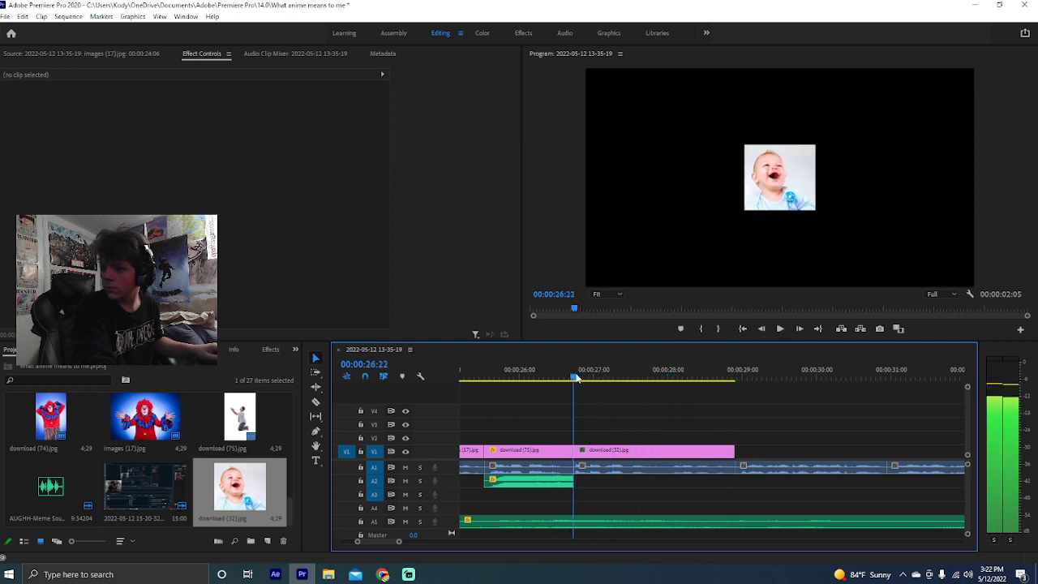
click(590, 451)
click(369, 81)
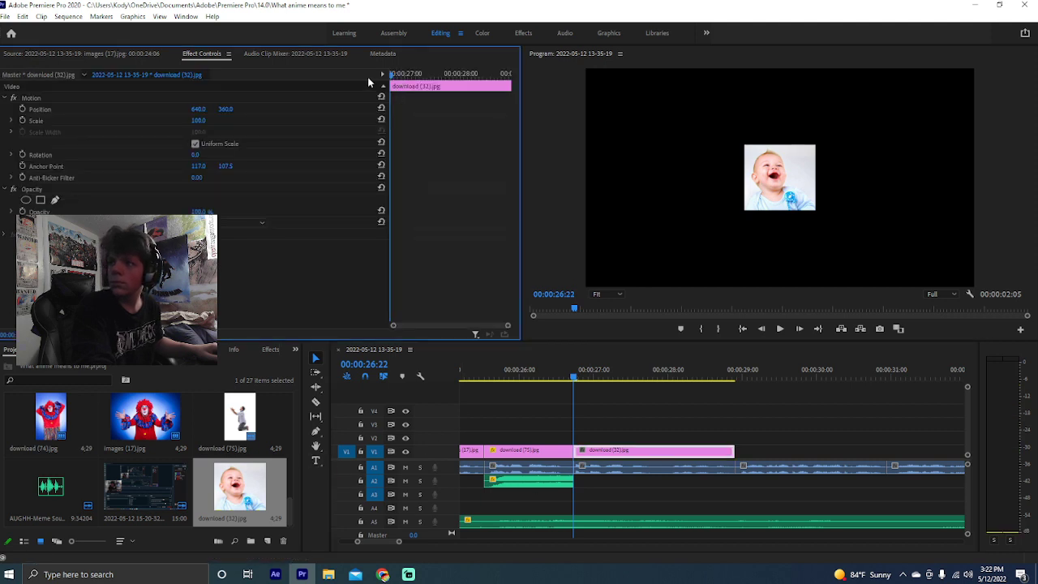
click(22, 120)
drag(197, 119, 138, 120)
key(space)
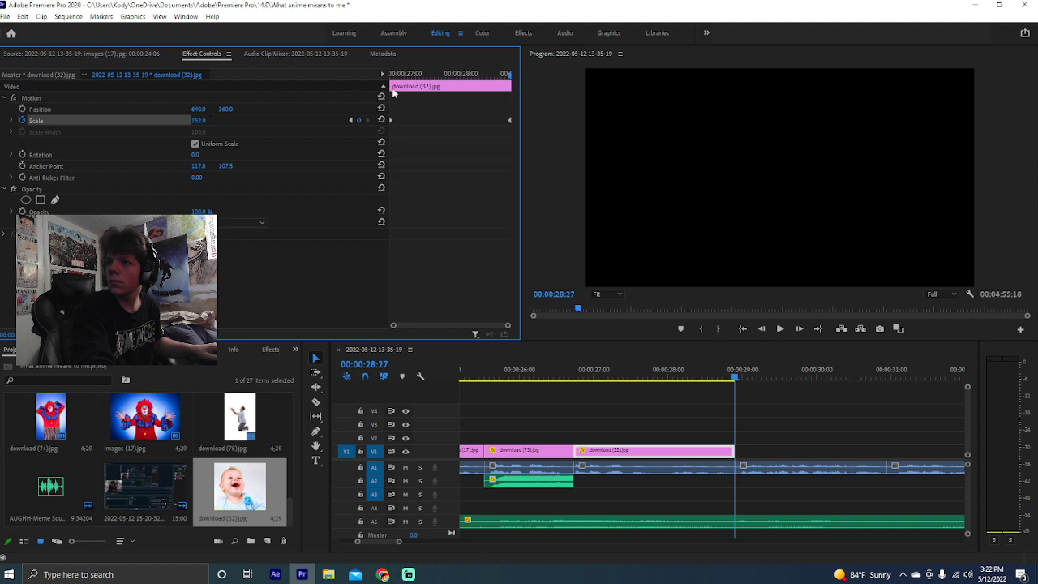
Play the sequence from 00:00:26:17 to review the scale animation of download (32).jpg
drag(497, 76, 383, 74)
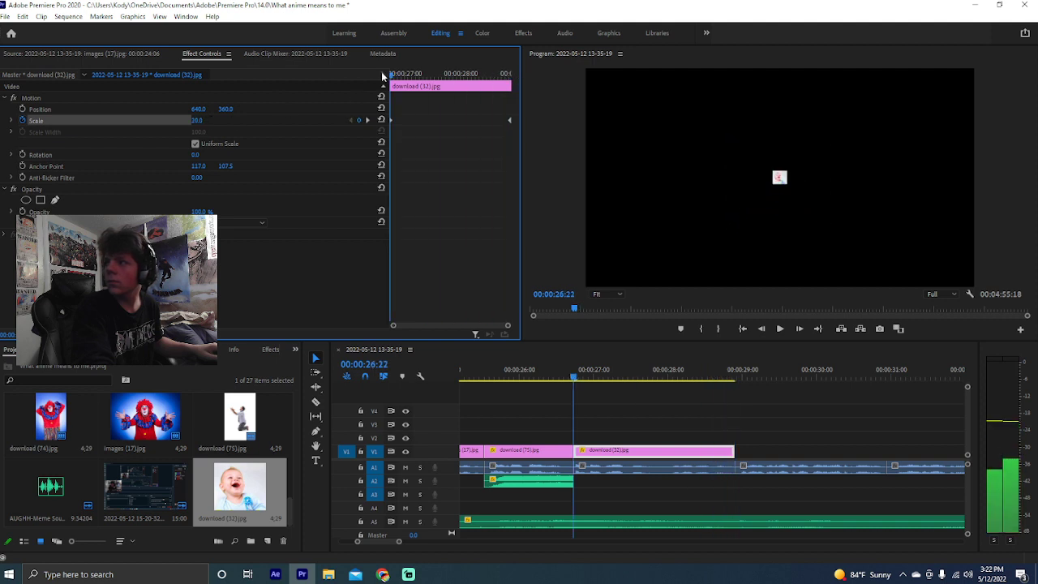
click(562, 377)
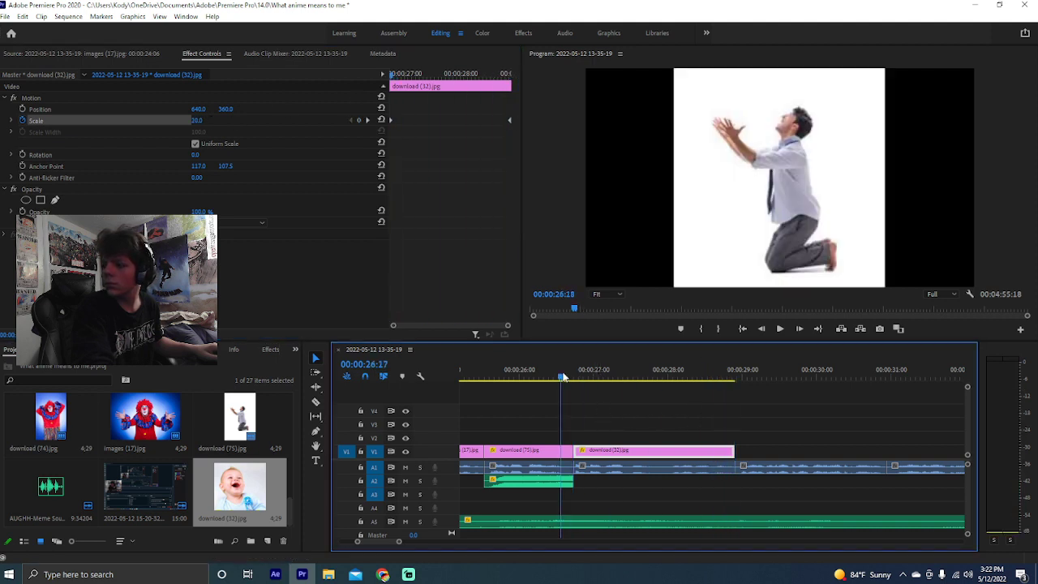
key(space)
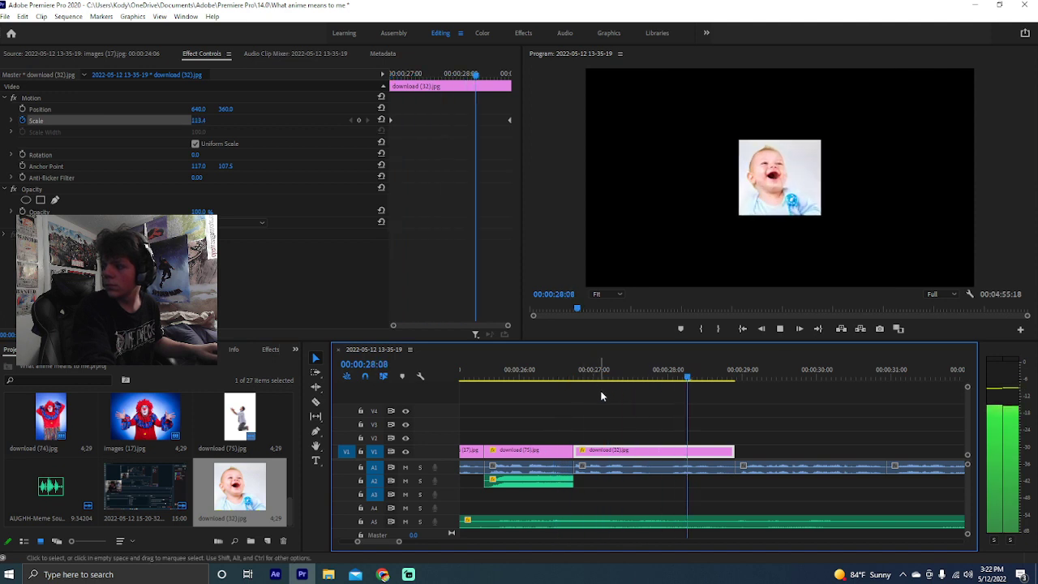
Add a text layer over download (32).jpg at 00:00:26:22 and set its font to Die in a fire PG
drag(571, 378, 574, 381)
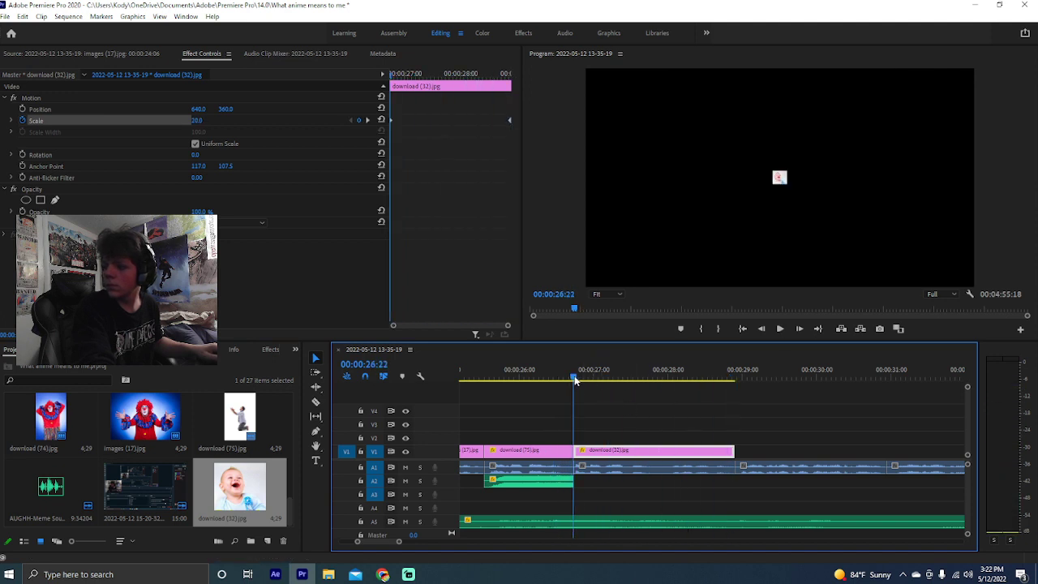
click(315, 461)
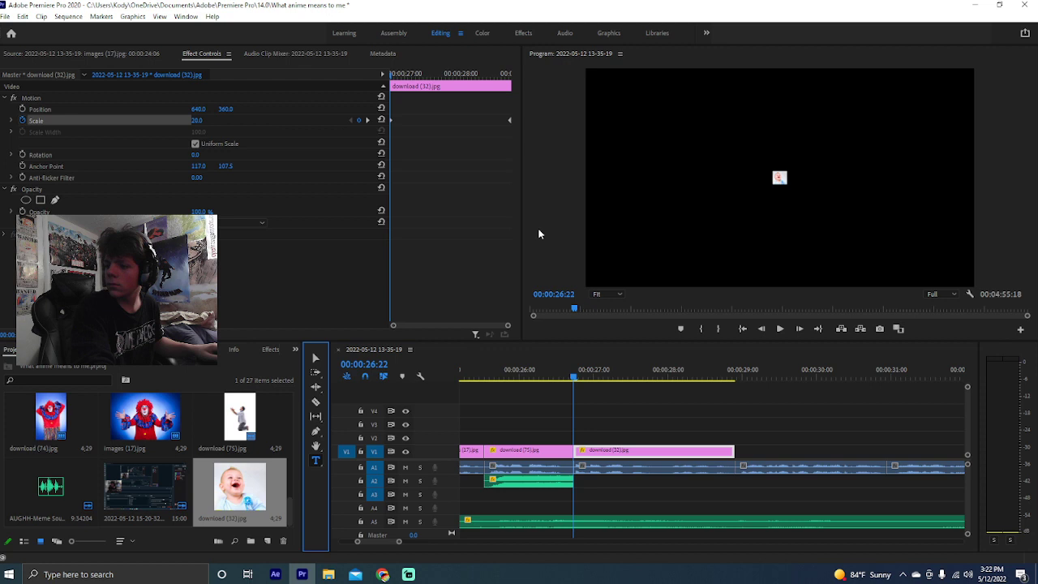
click(648, 121)
click(5, 177)
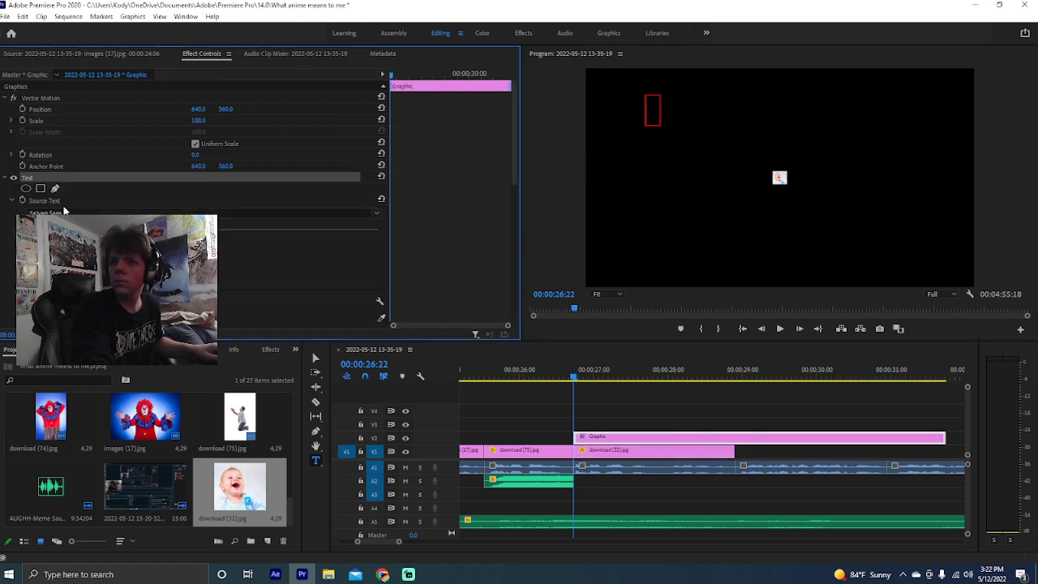
click(73, 211)
scroll(122, 402, down, 6)
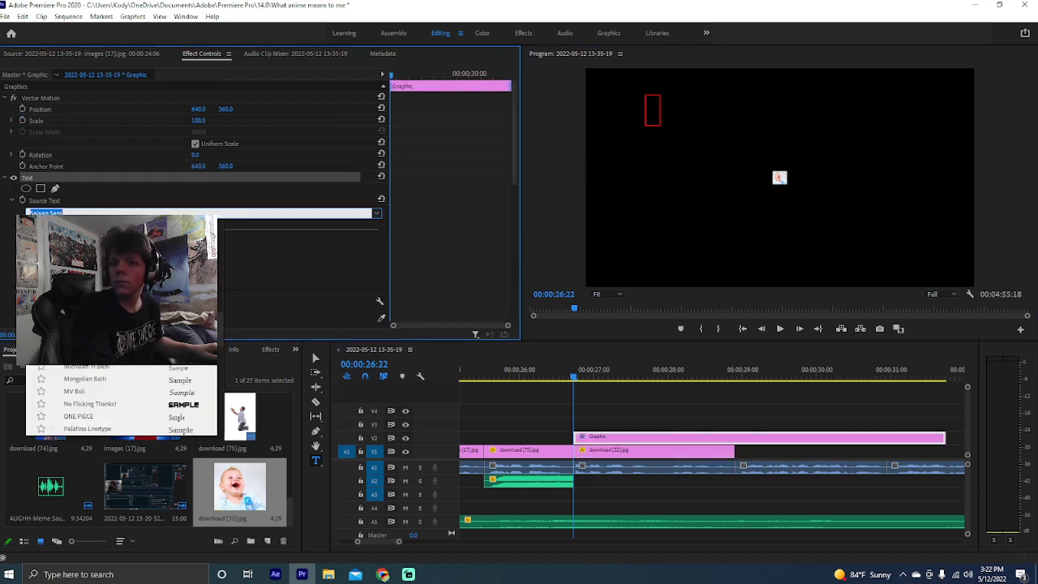
scroll(122, 401, up, 3)
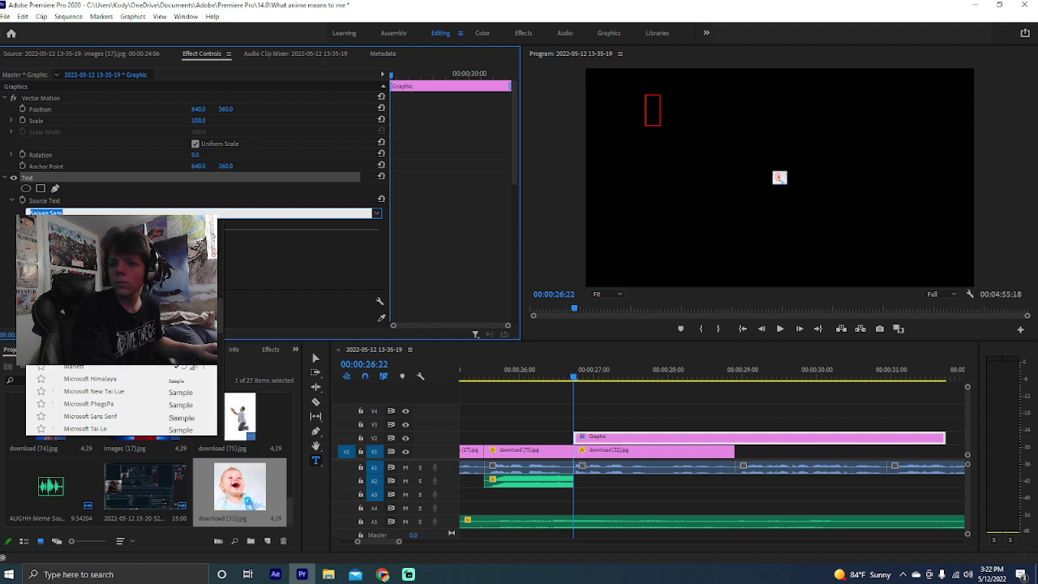
scroll(122, 401, up, 3)
scroll(121, 401, up, 3)
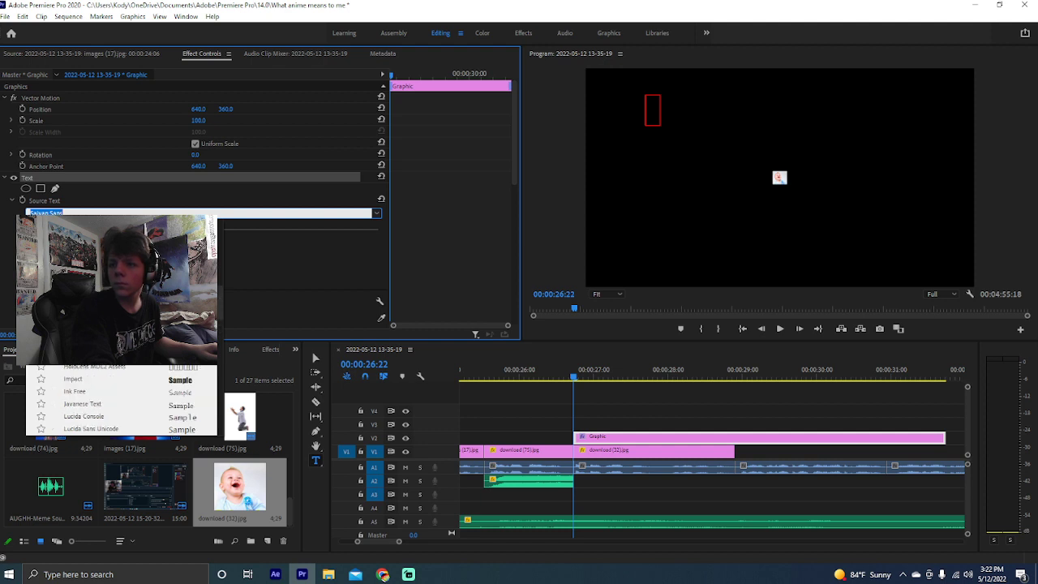
scroll(122, 402, up, 3)
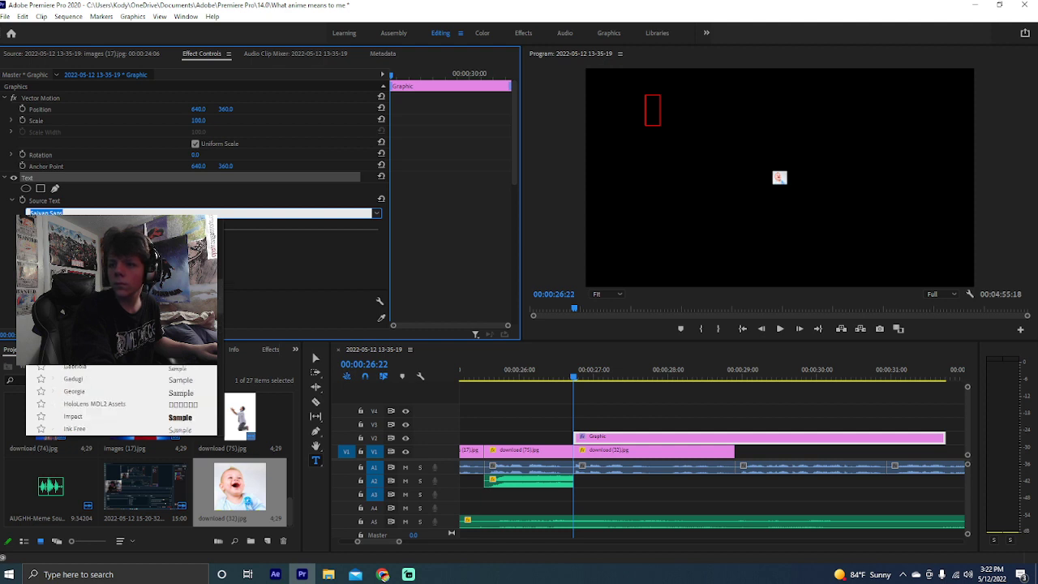
key(Escape)
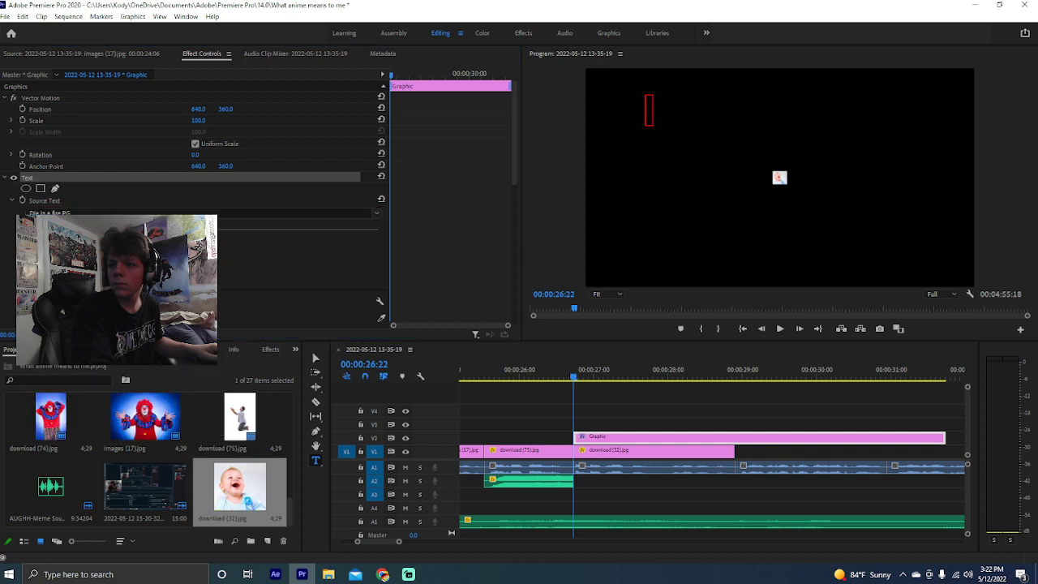
Try out the font with "ccccc" and "Making" in the text layer, and delete that text from the graphic
click(649, 108)
text(ccccc)
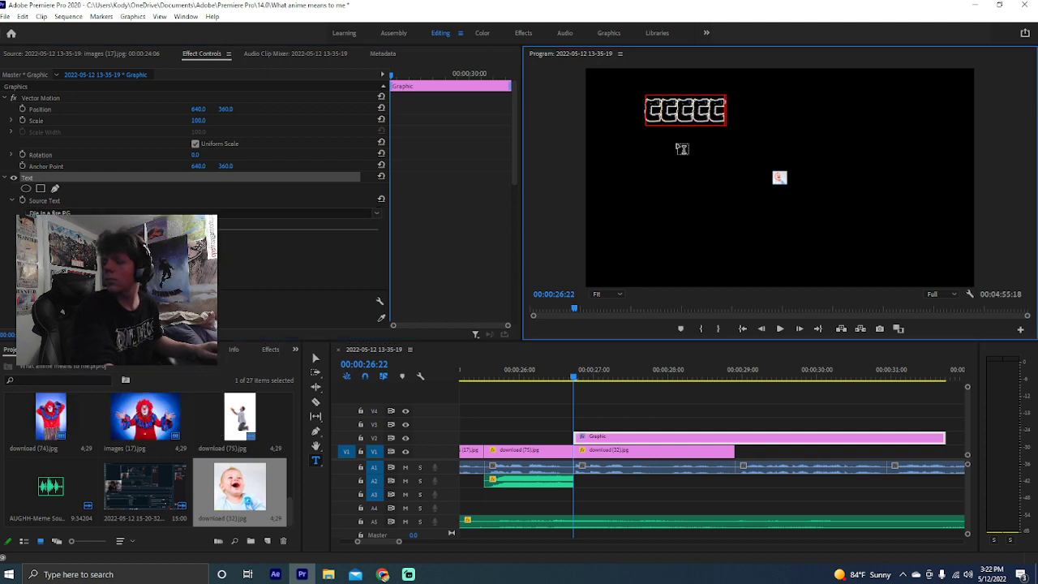
key(BackSpace)
key(BackSpace)
key(BackSpace)
key(BackSpace)
key(BackSpace)
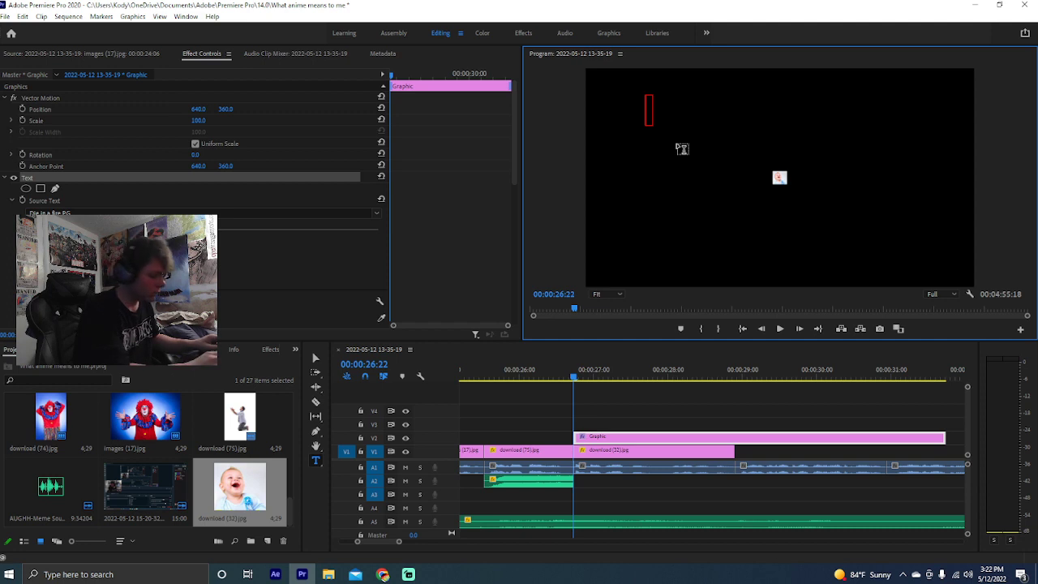
text(MAKING)
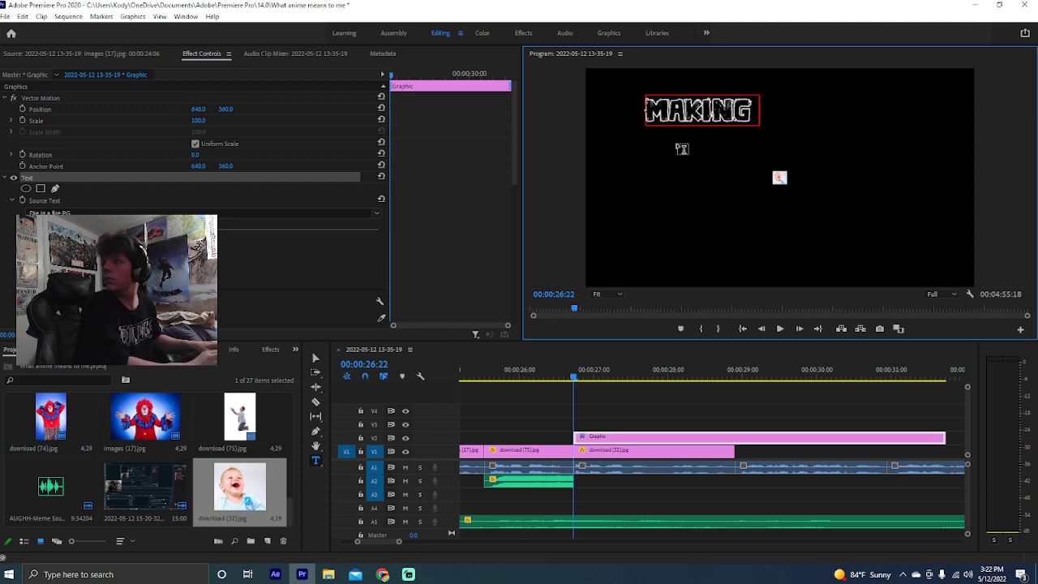
key(Escape)
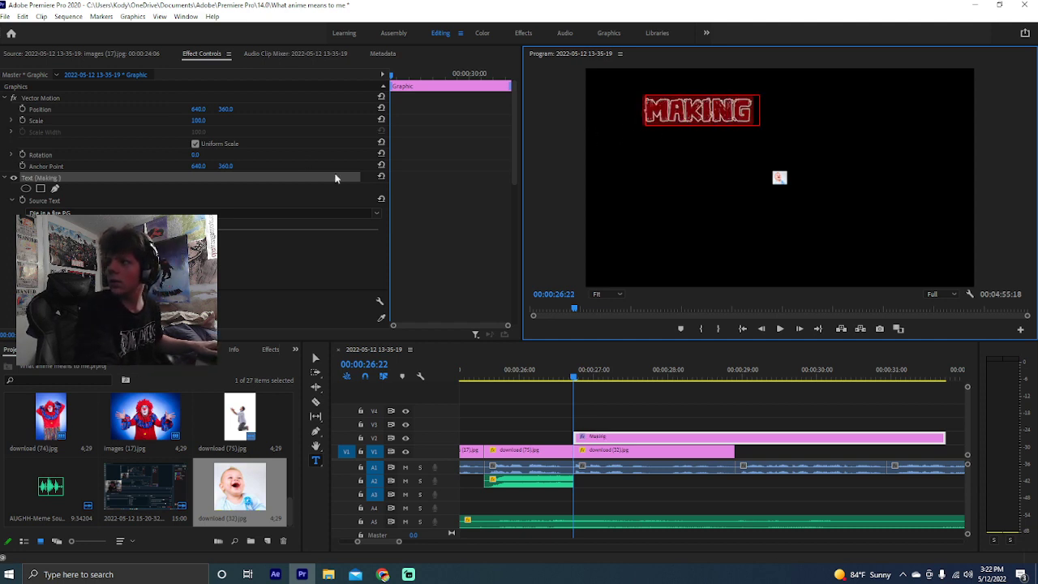
right_click(47, 180)
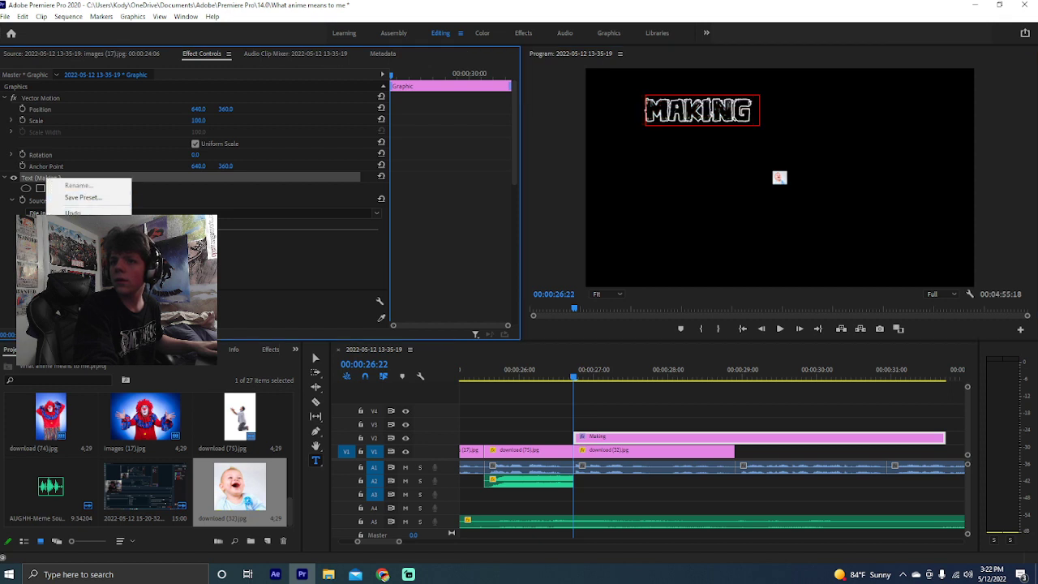
key(Delete)
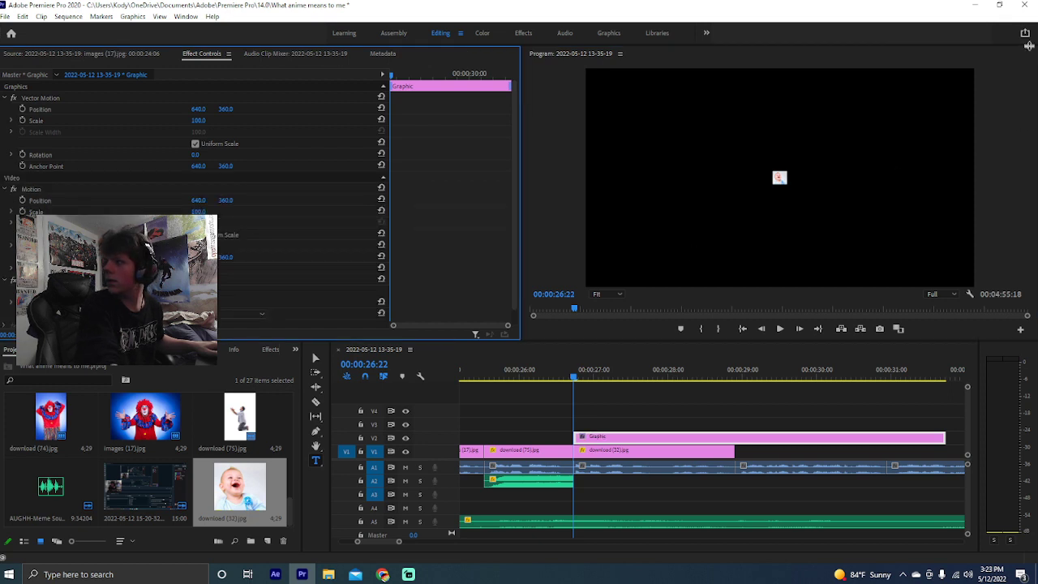
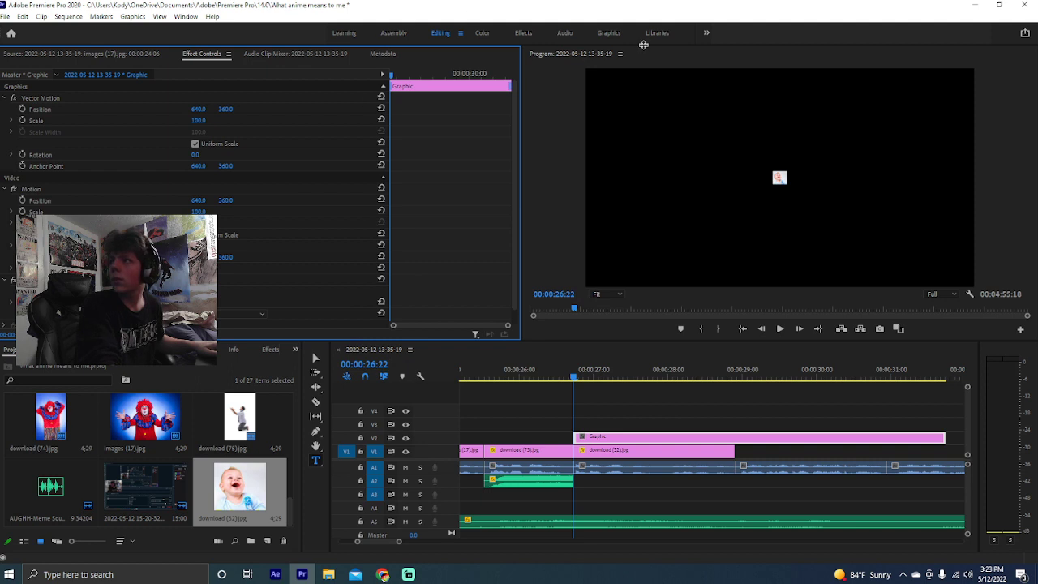
Switch to the Libraries workspace and return to the Editing workspace
click(706, 33)
click(722, 49)
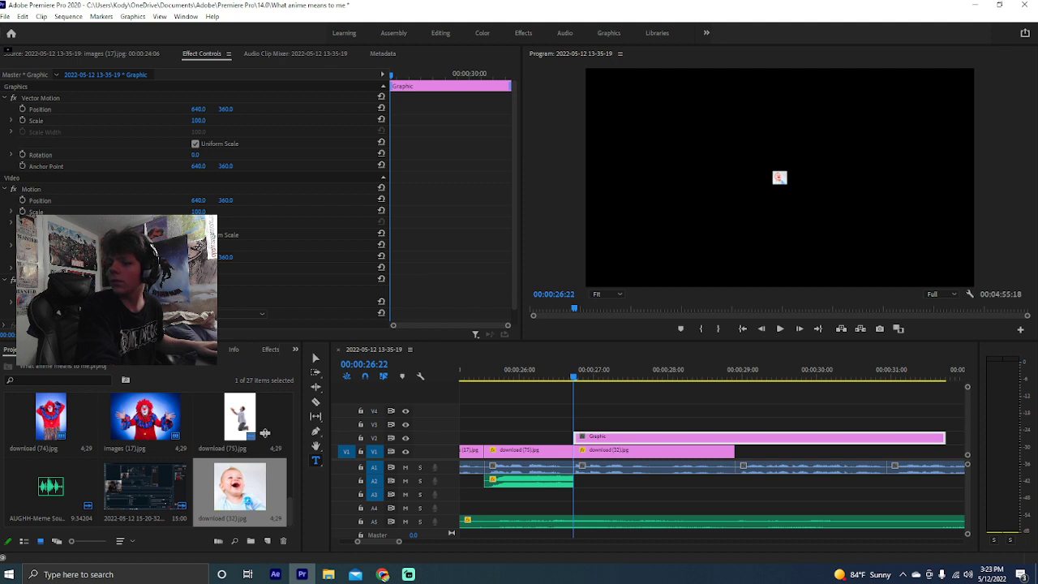
click(498, 51)
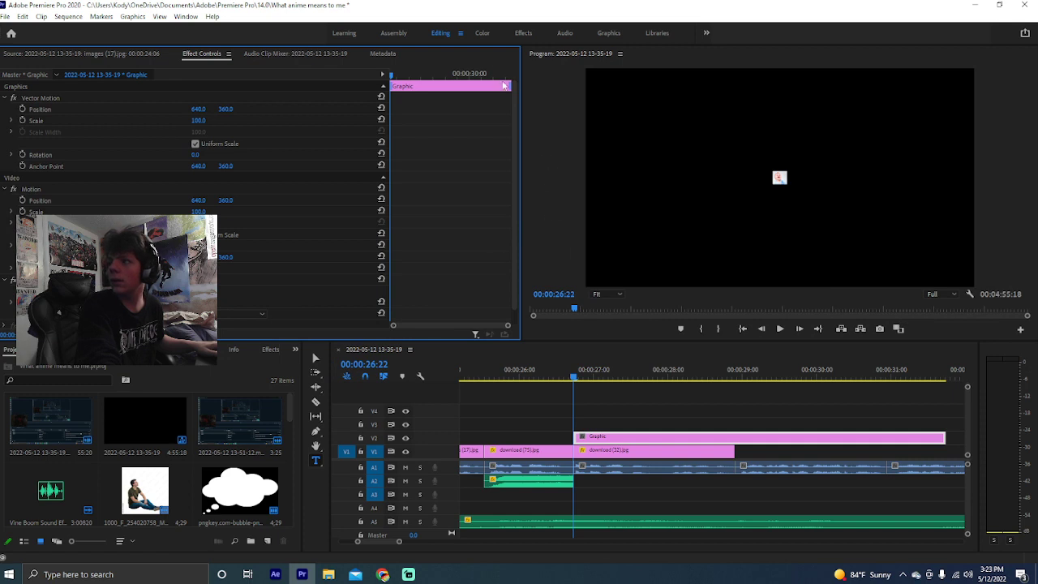
click(658, 34)
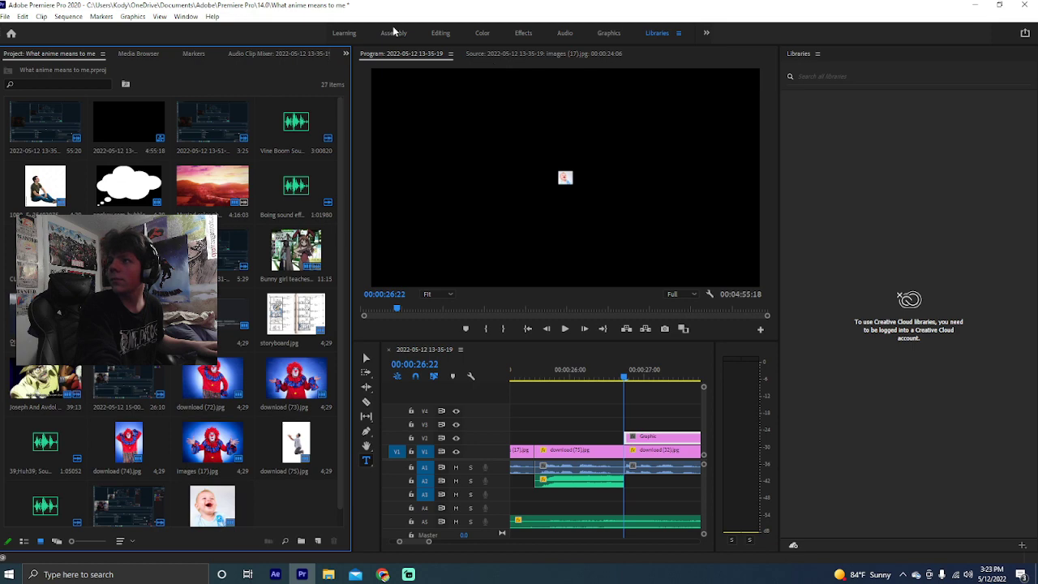
click(440, 33)
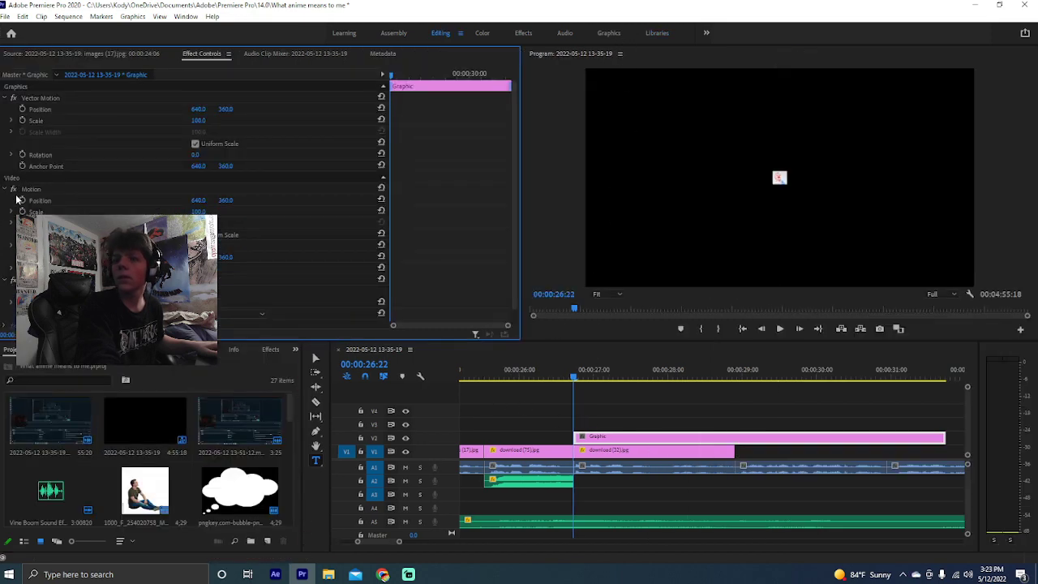
Cut the empty graphic clip from V2 and start a new text layer at 00:00:26:22 in the upper part of the frame
right_click(618, 439)
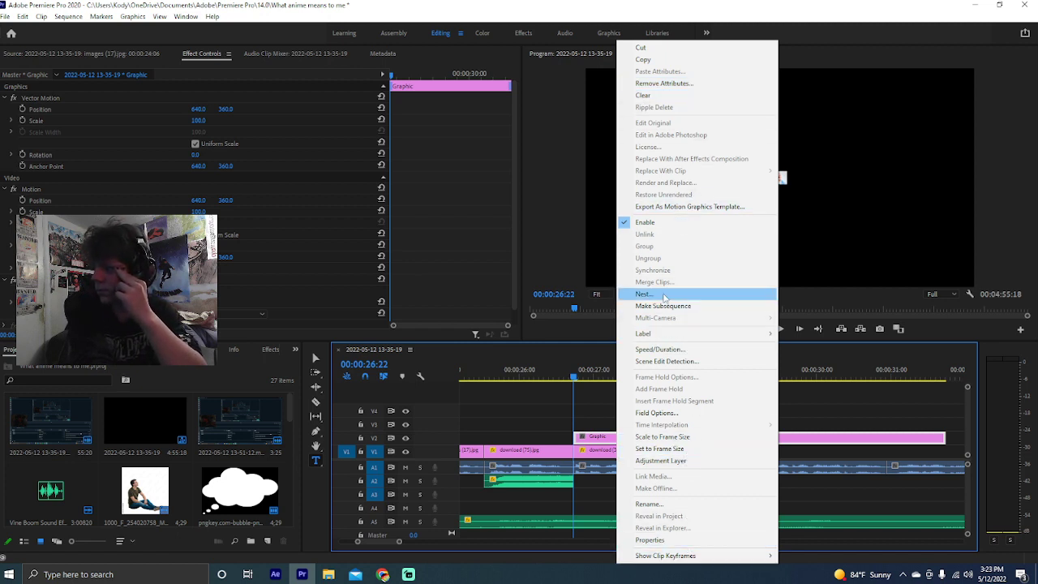
click(652, 50)
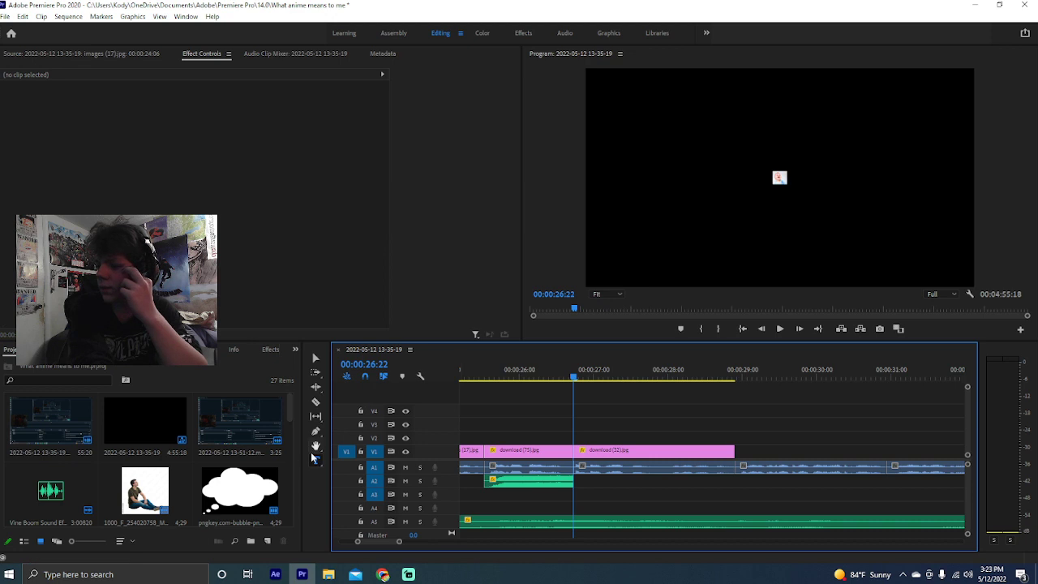
click(688, 128)
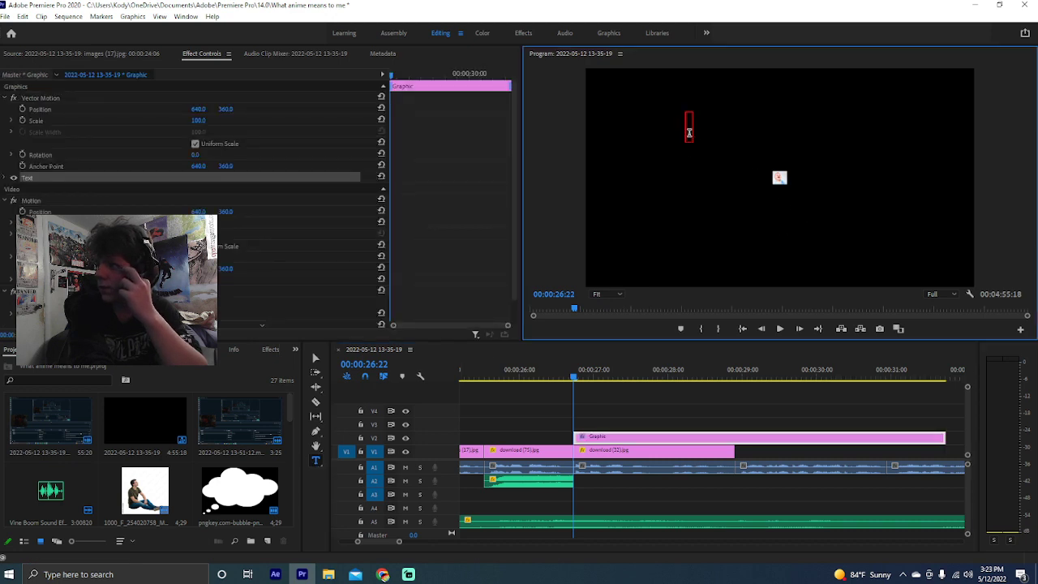
Look through the clip options of the V2 graphic and open Paste Attributes, cancelling without pasting anything
right_click(206, 177)
right_click(183, 180)
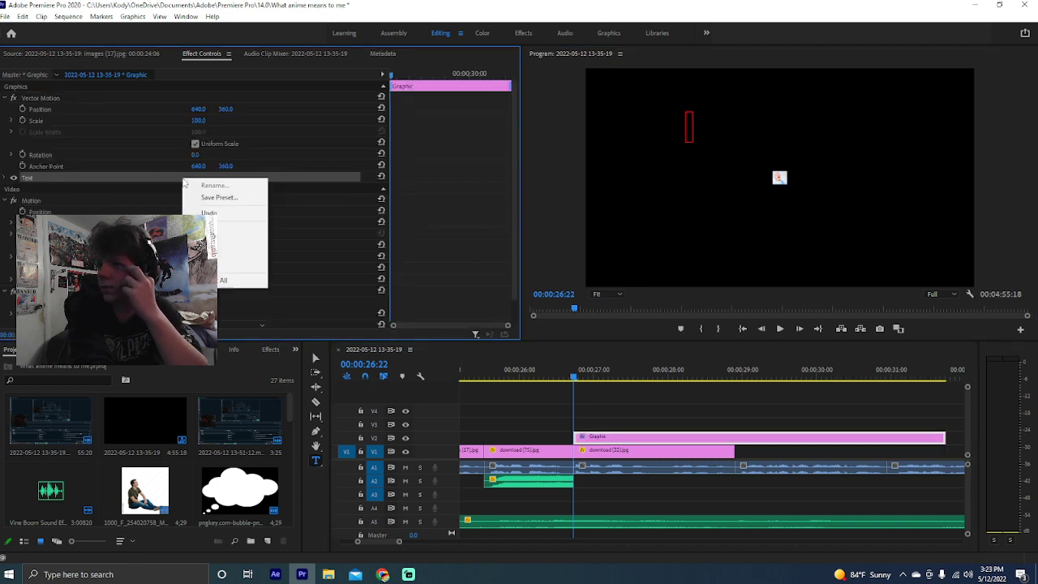
right_click(596, 436)
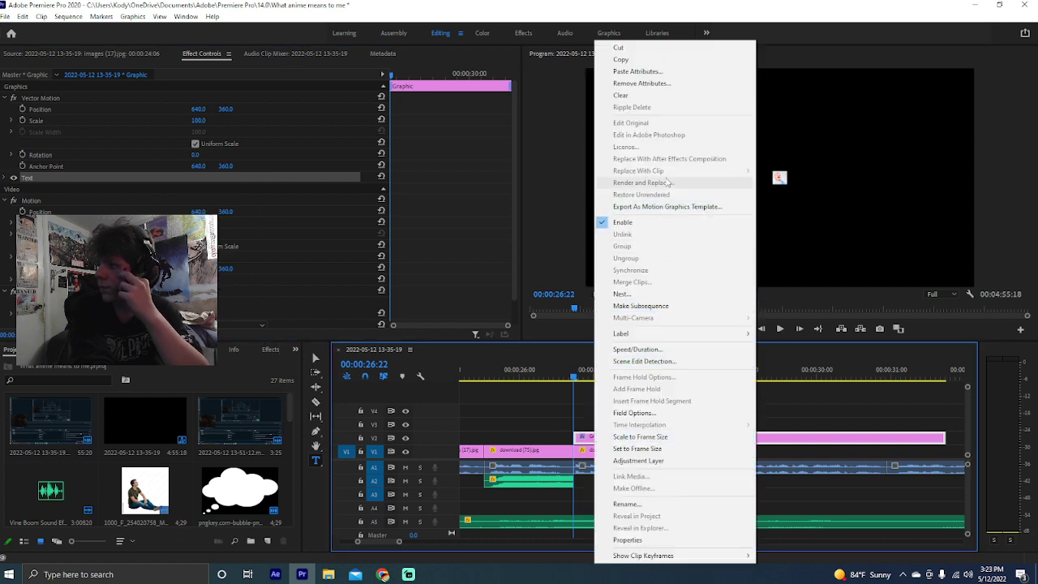
click(653, 75)
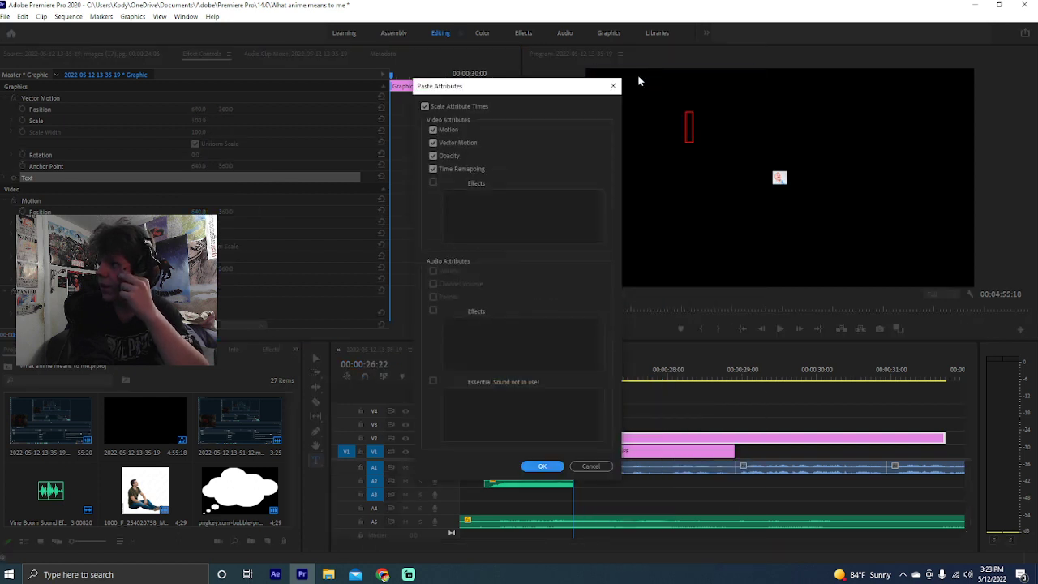
click(613, 86)
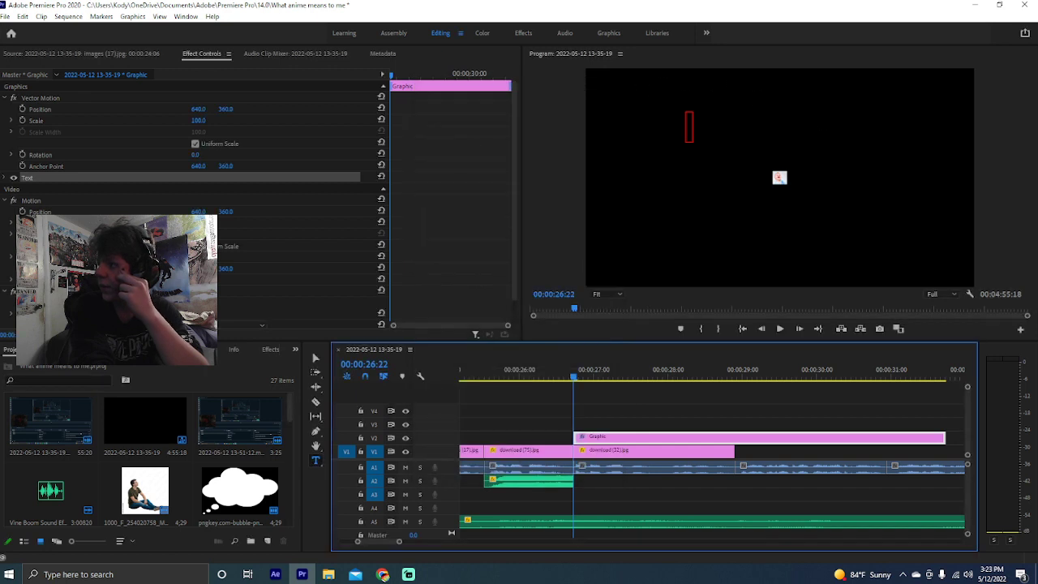
right_click(737, 437)
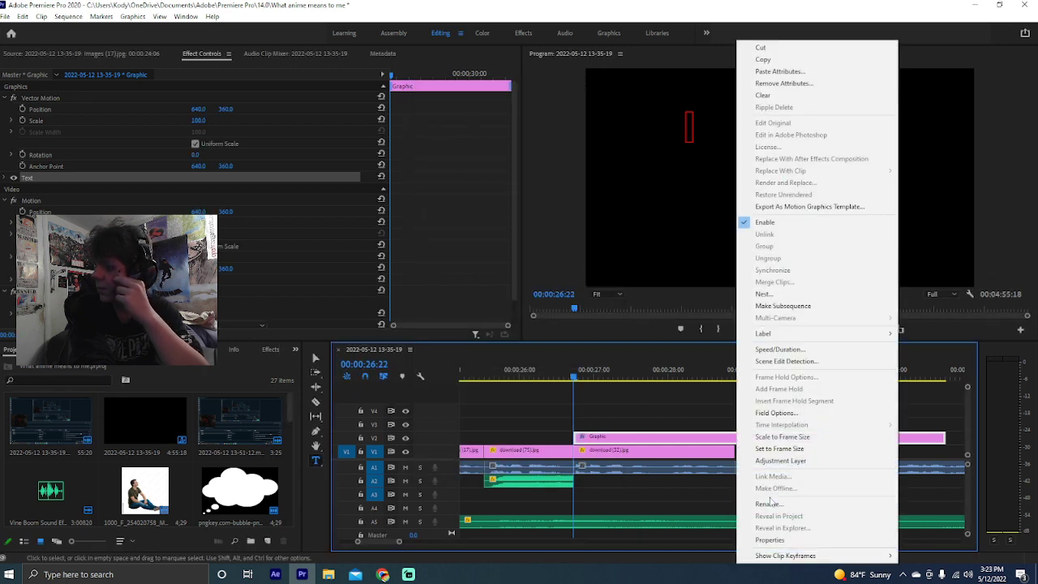
click(658, 407)
click(460, 33)
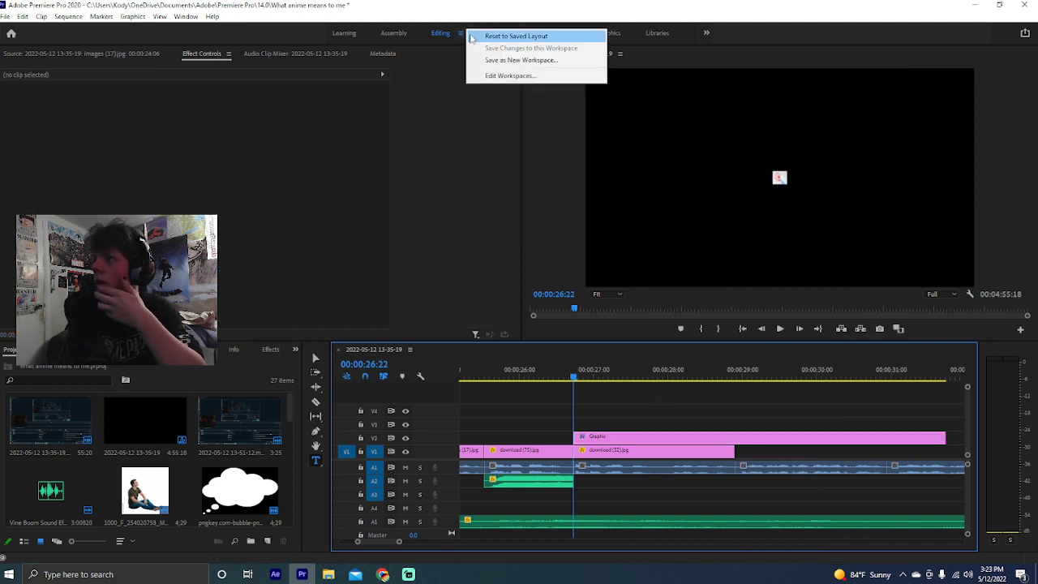
click(478, 159)
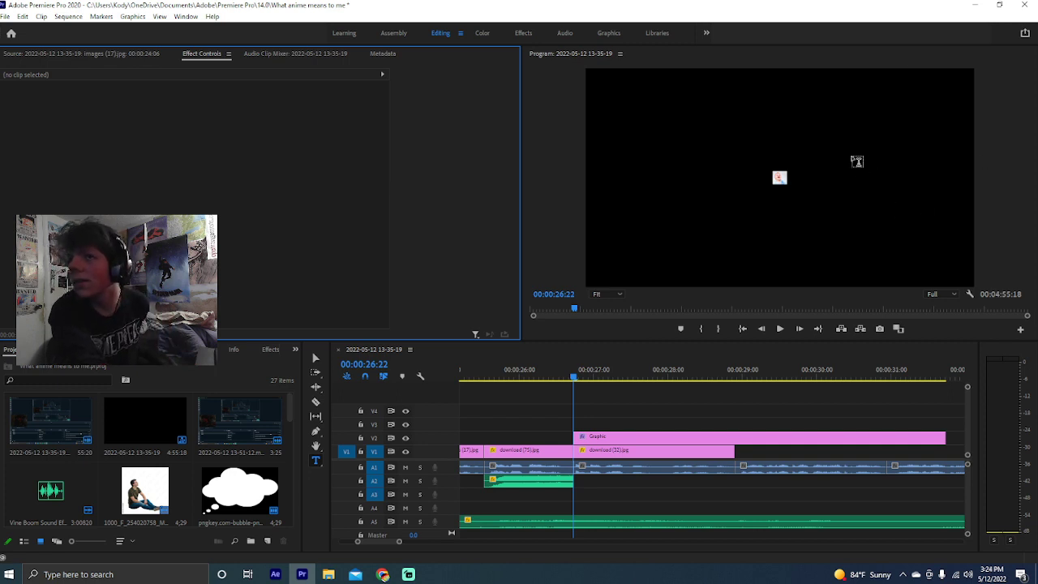
click(41, 17)
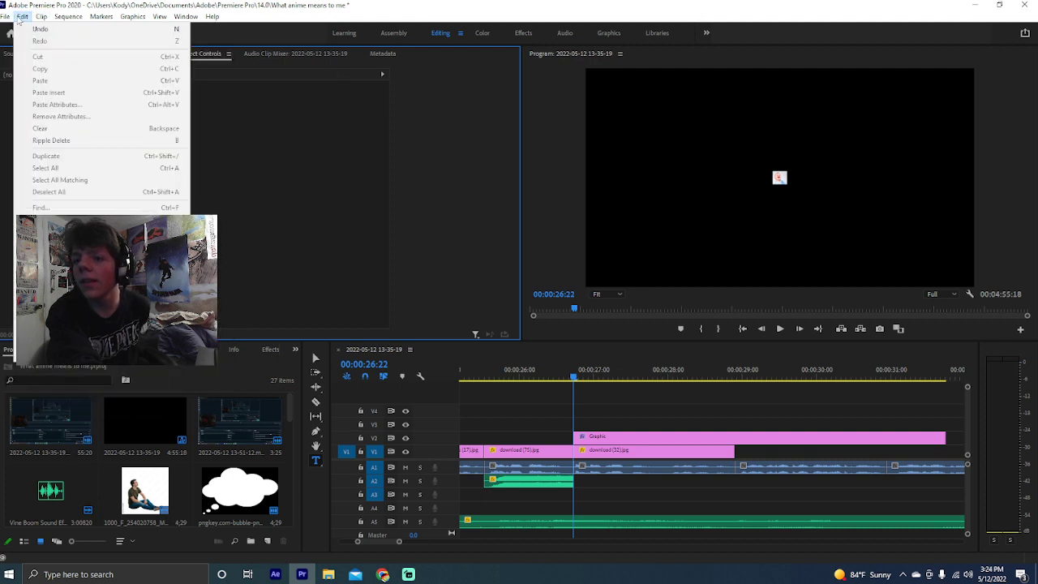
mouse_move(4, 18)
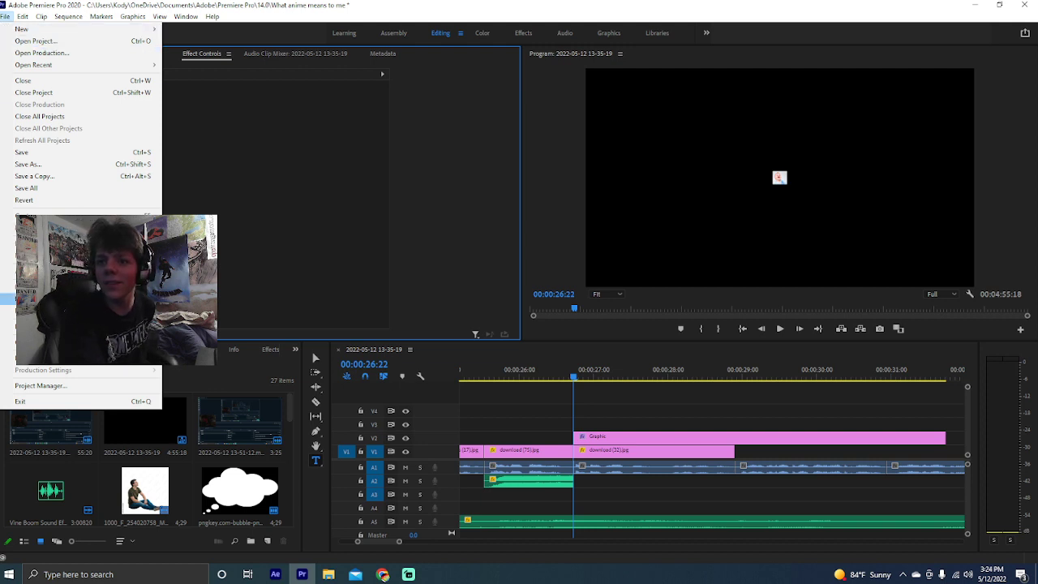
mouse_move(49, 341)
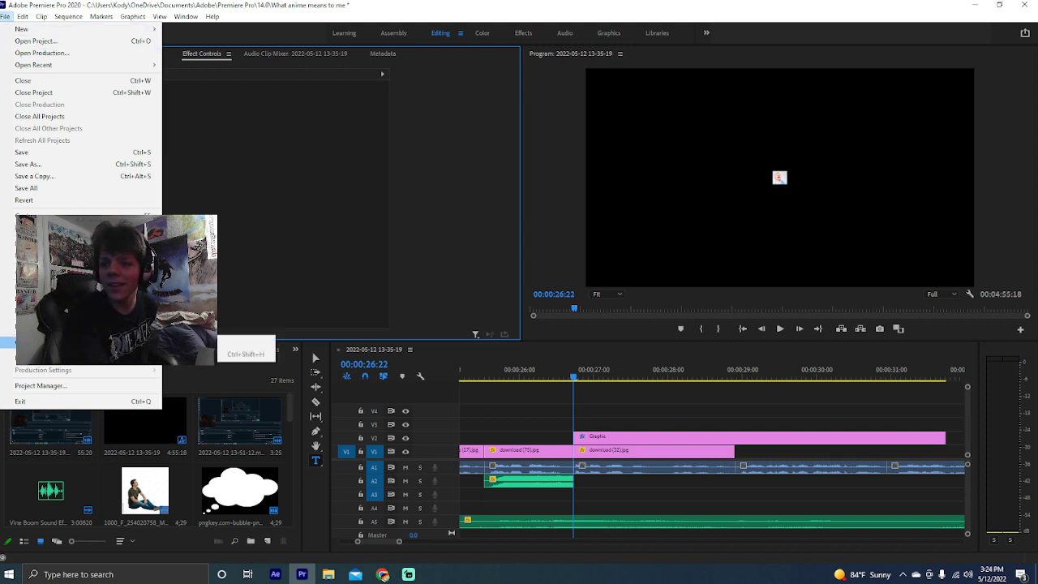
click(530, 417)
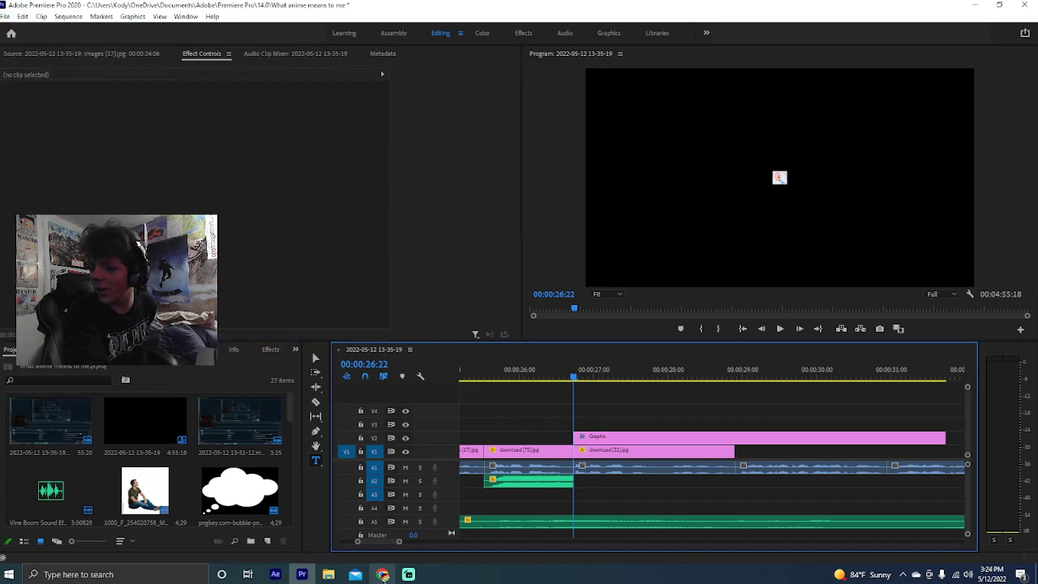
Switch to Chrome and search Google for "premire pro preset menu" in a new tab
click(382, 574)
click(662, 8)
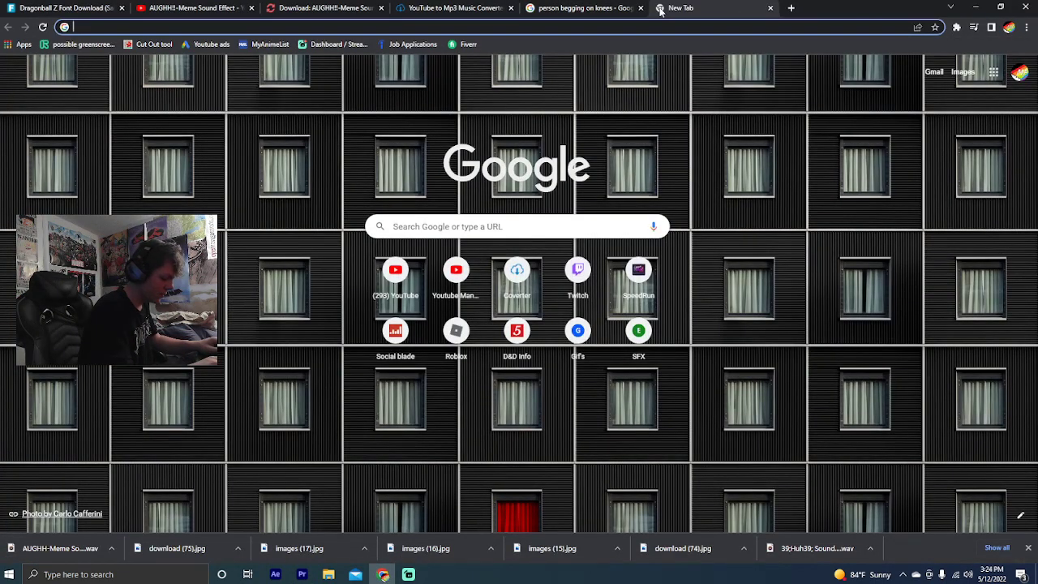
text(premire pro )
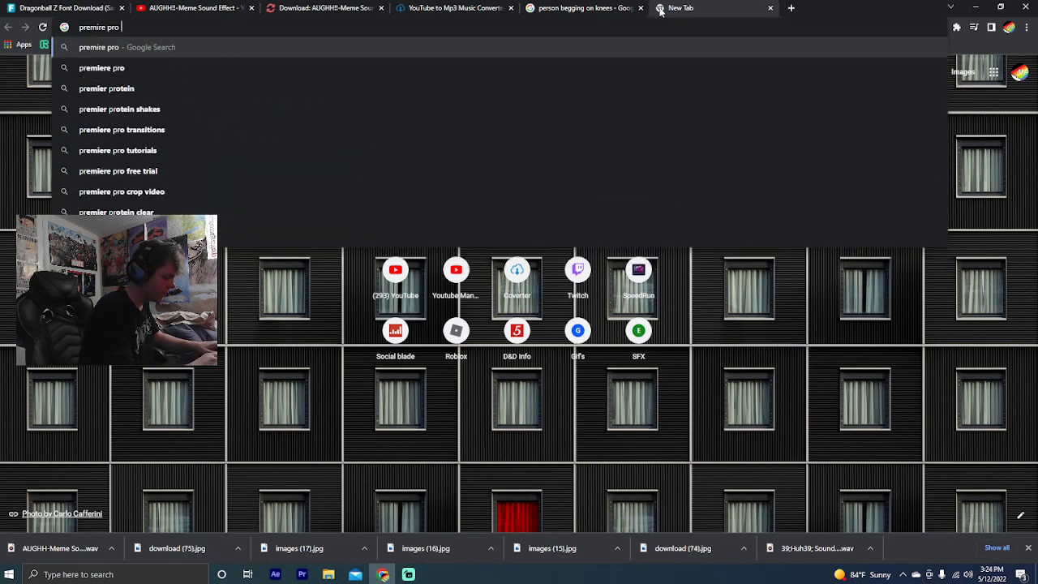
text(preset)
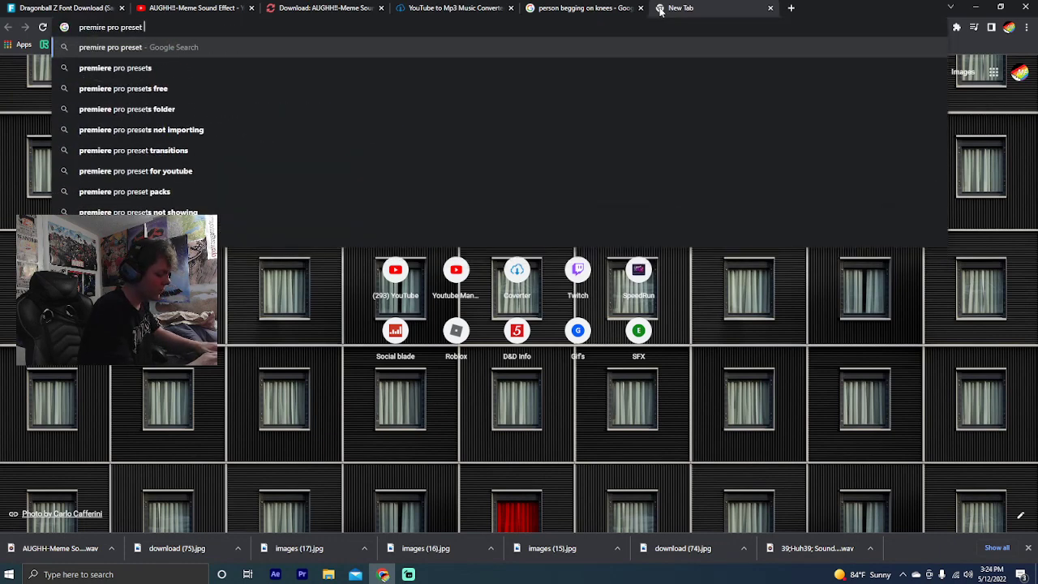
text( menu)
key(Return)
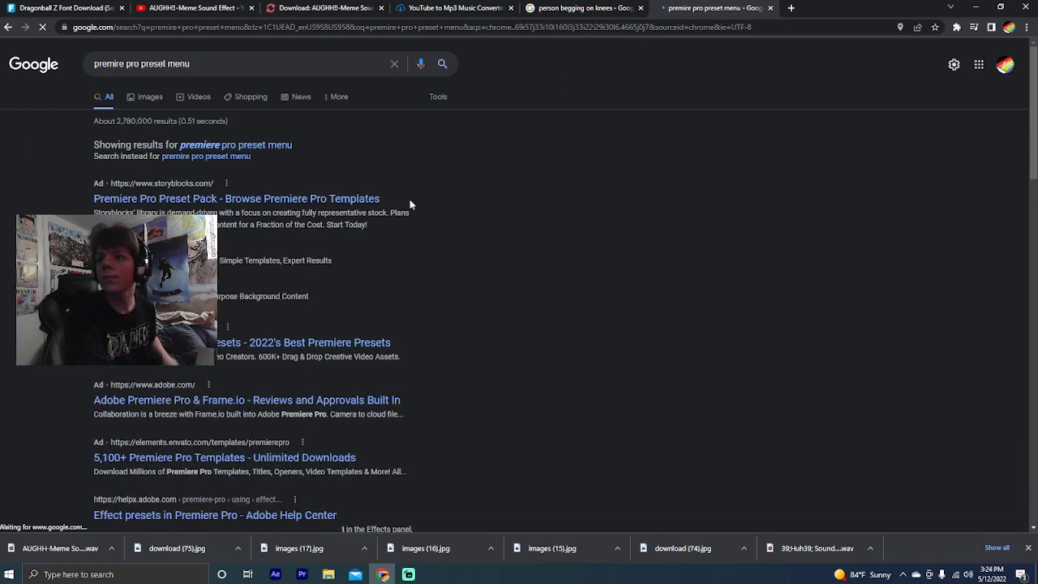
Read the expanded search answer about where to find presets in Premiere Pro, close the search tab and return to Premiere Pro
scroll(179, 267, down, 4)
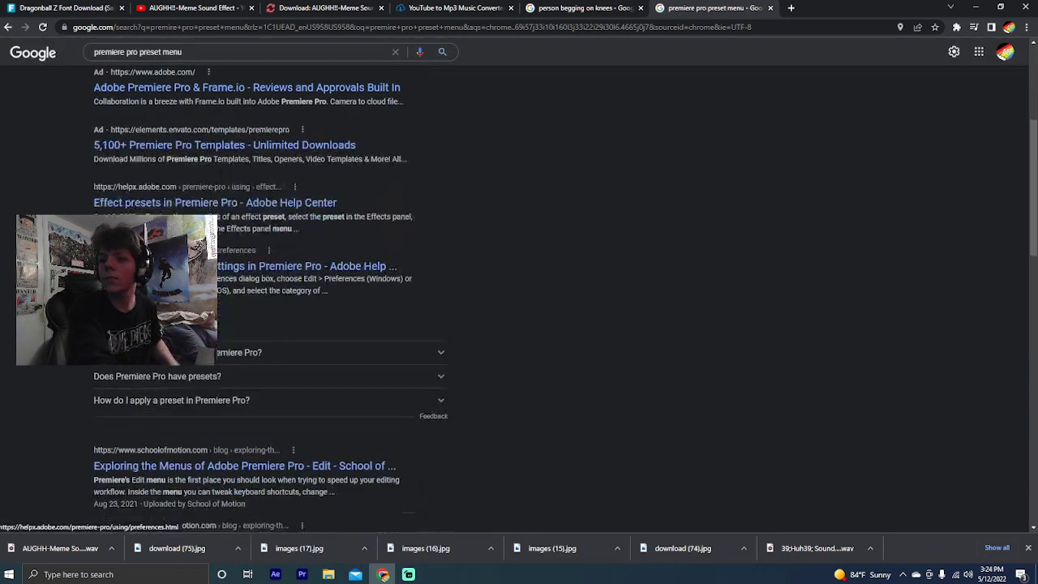
click(162, 352)
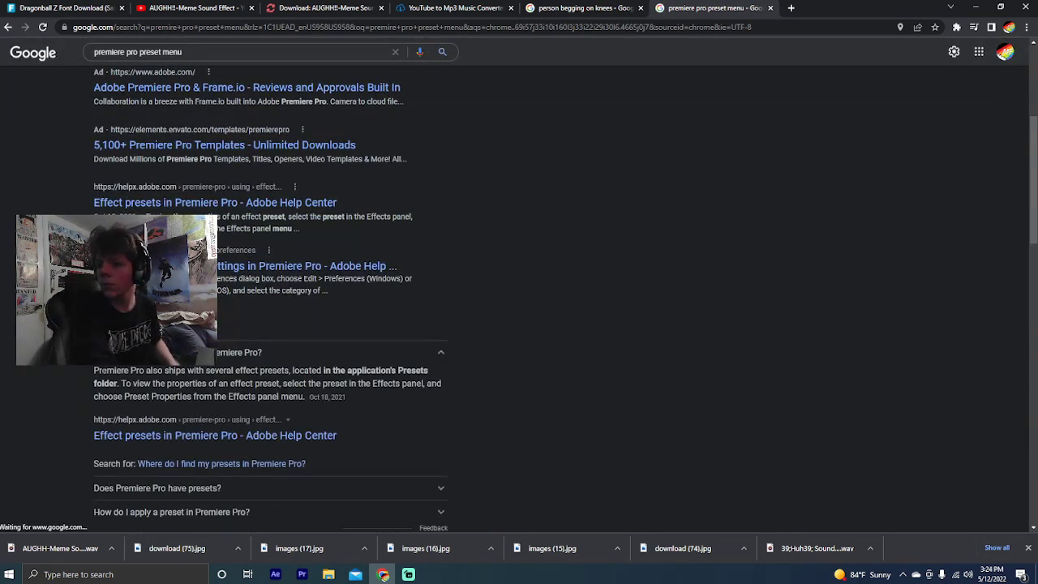
drag(100, 370, 395, 390)
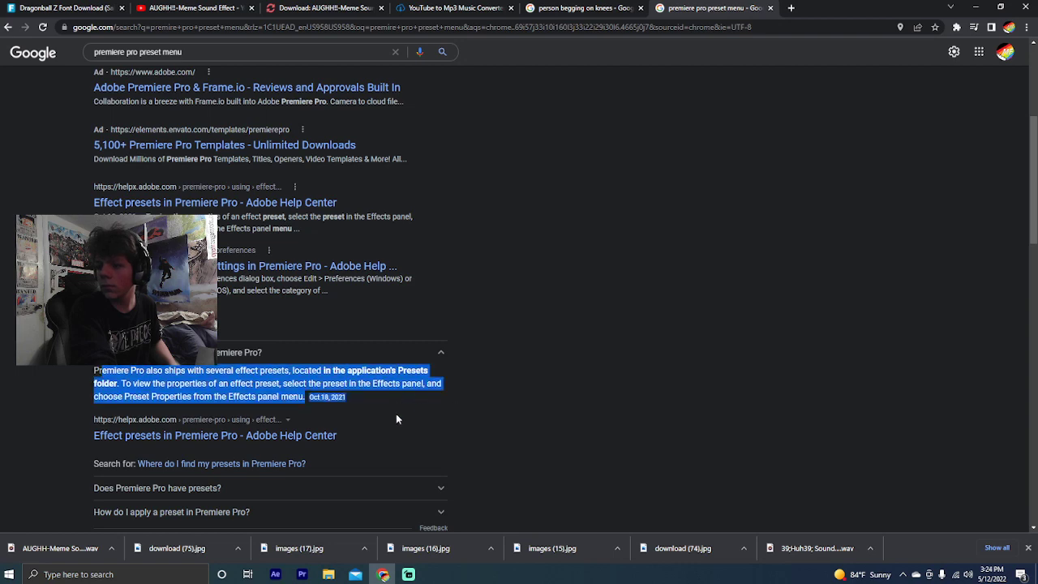
click(395, 419)
click(365, 356)
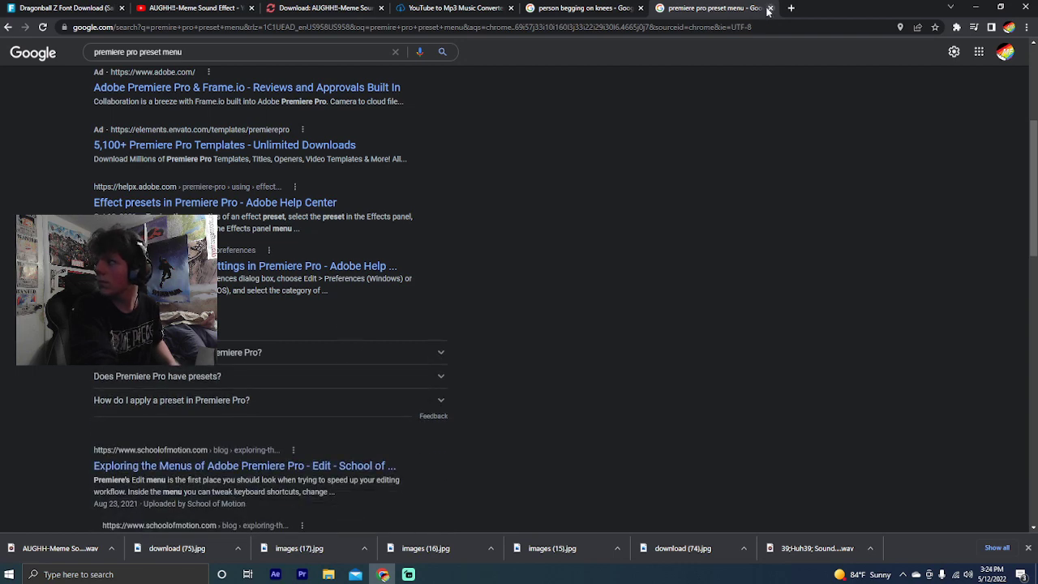
click(769, 8)
click(407, 574)
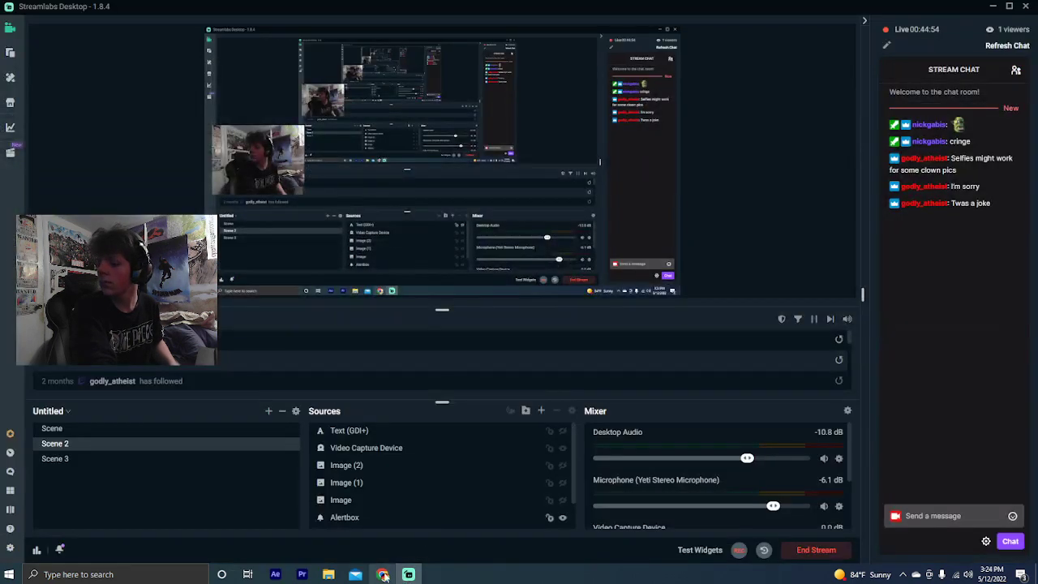
click(301, 573)
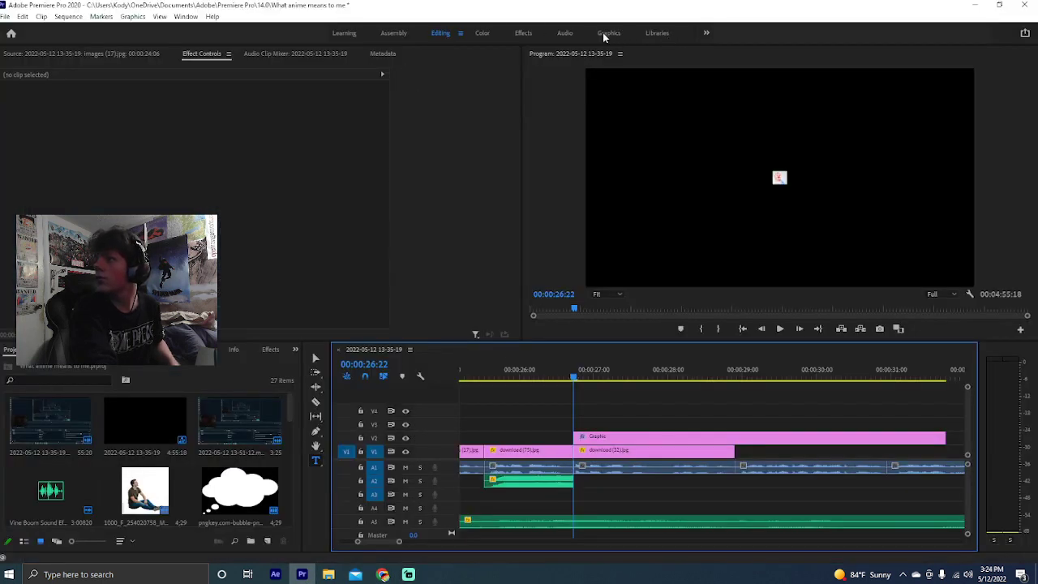
right_click(441, 36)
click(442, 204)
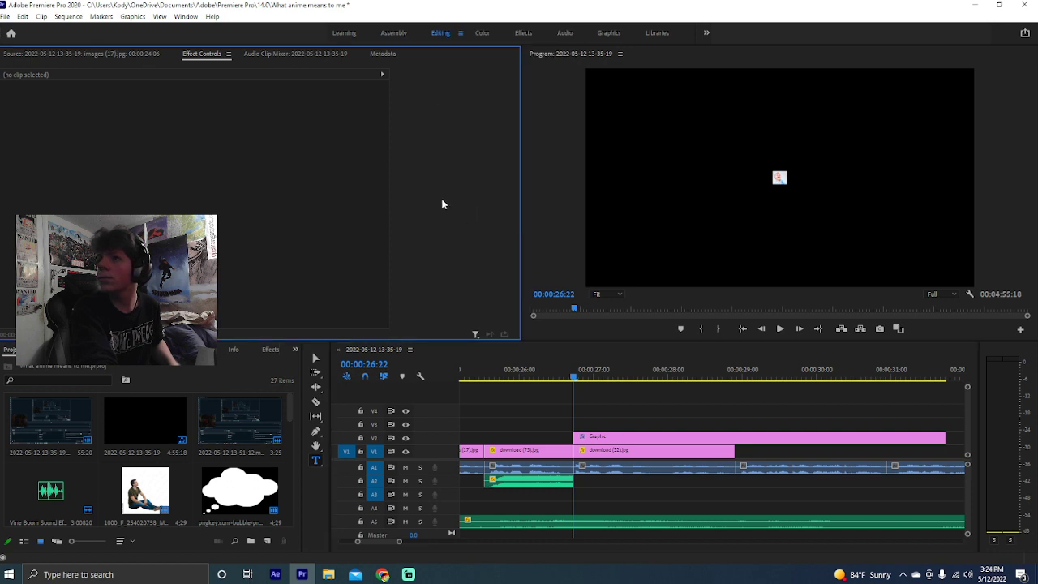
right_click(198, 54)
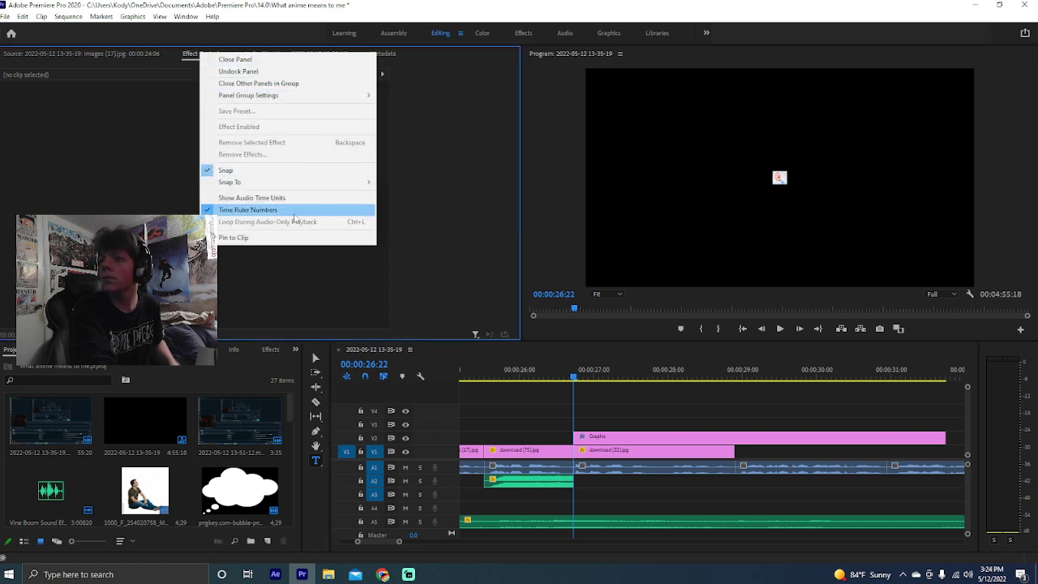
click(483, 252)
right_click(996, 272)
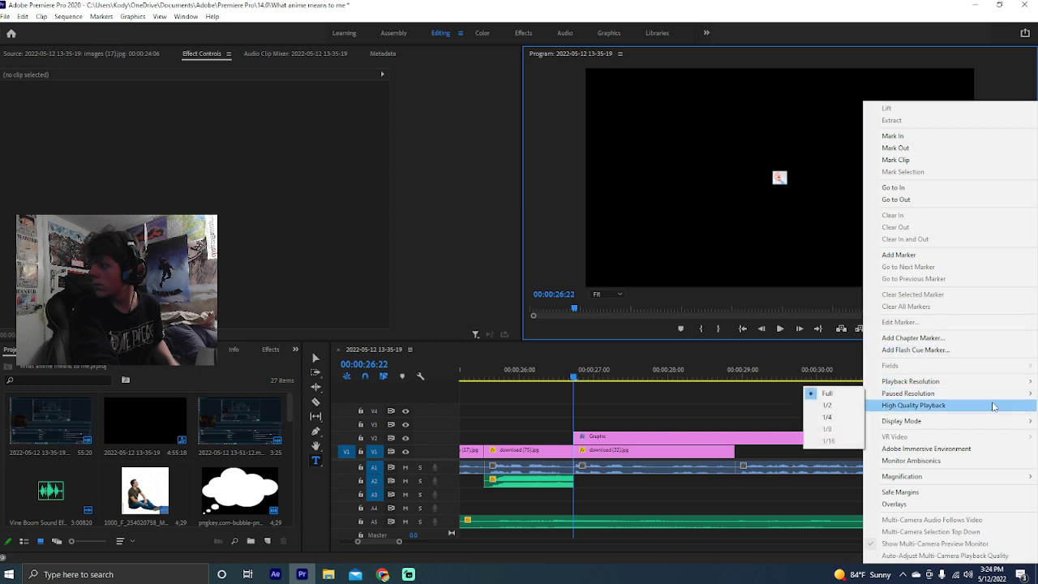
click(6, 24)
Open the DVA UXP Preset Manager, check it with the V2 graphic selected, look through its panel options and close it
click(5, 17)
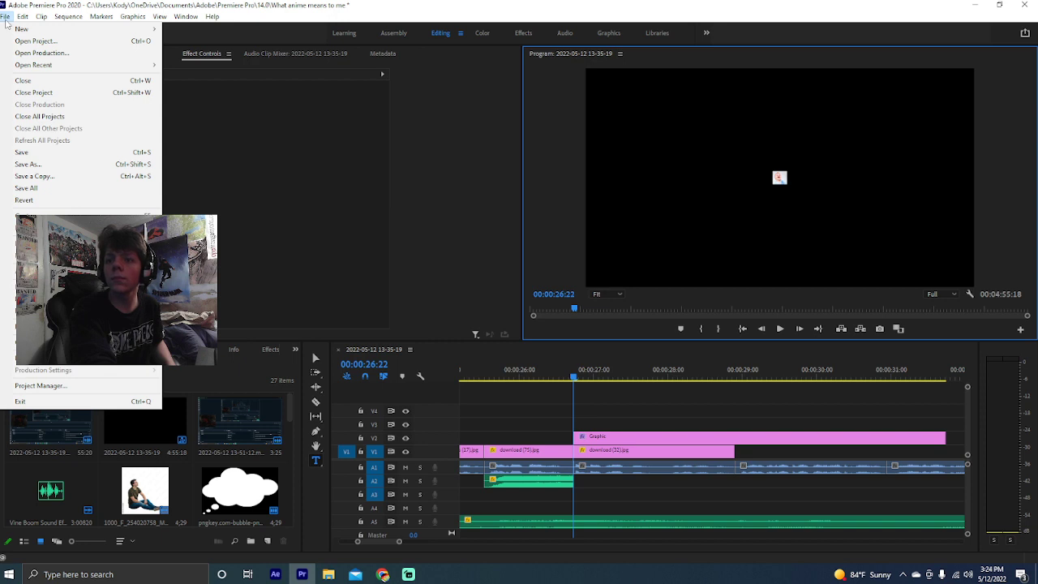
mouse_move(25, 22)
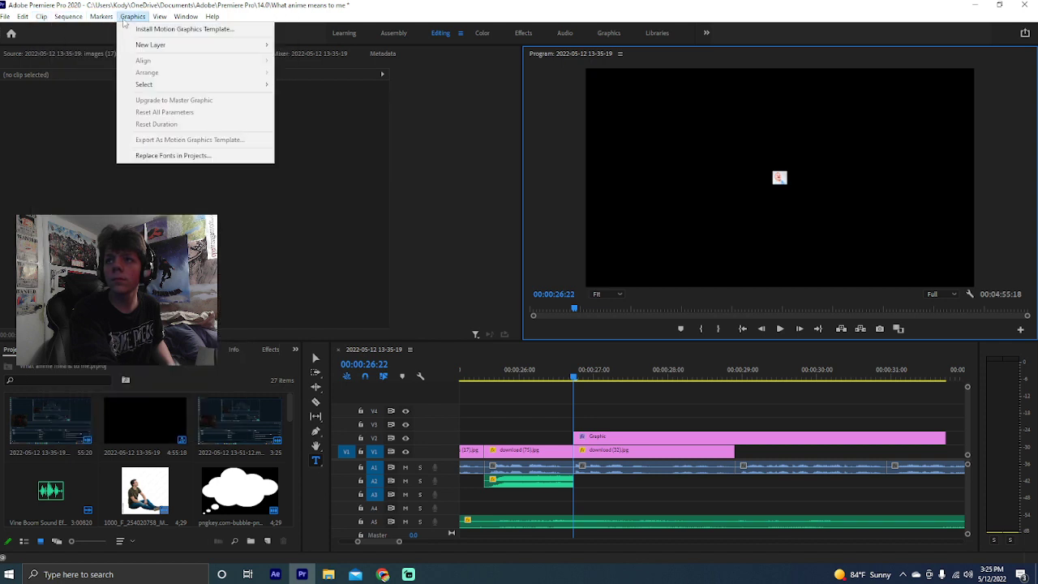
mouse_move(162, 17)
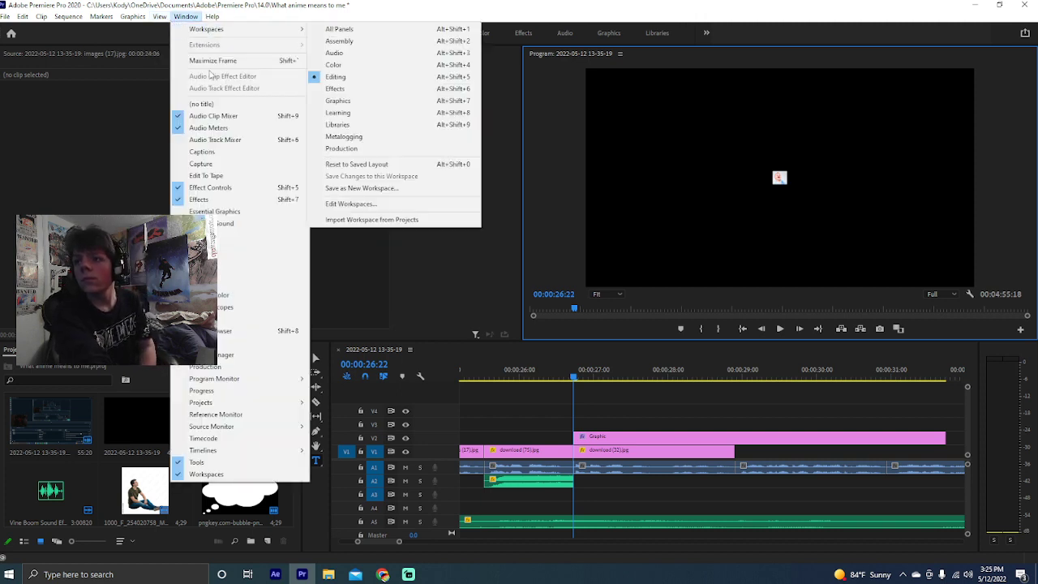
click(229, 357)
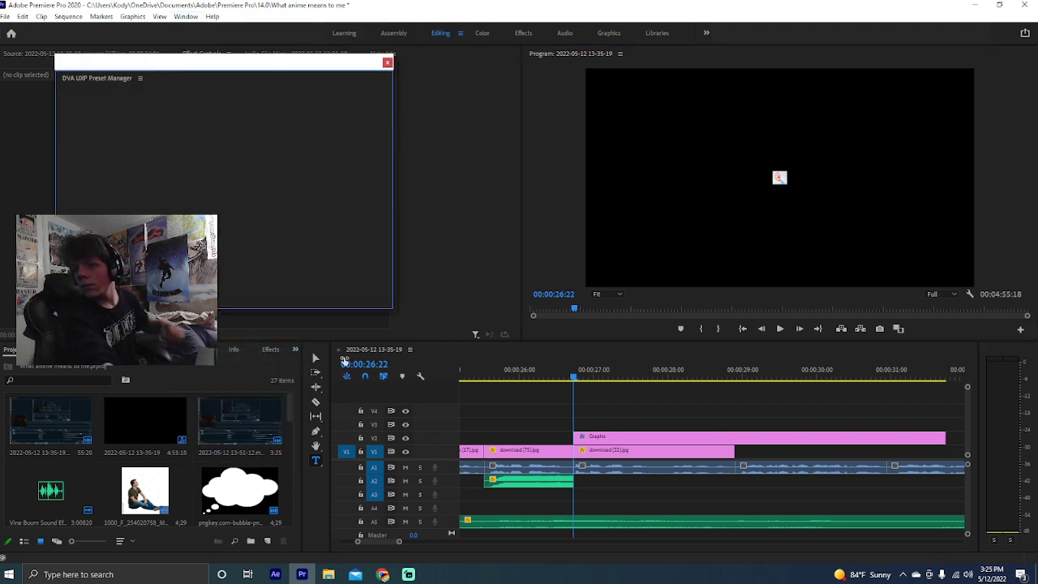
click(614, 437)
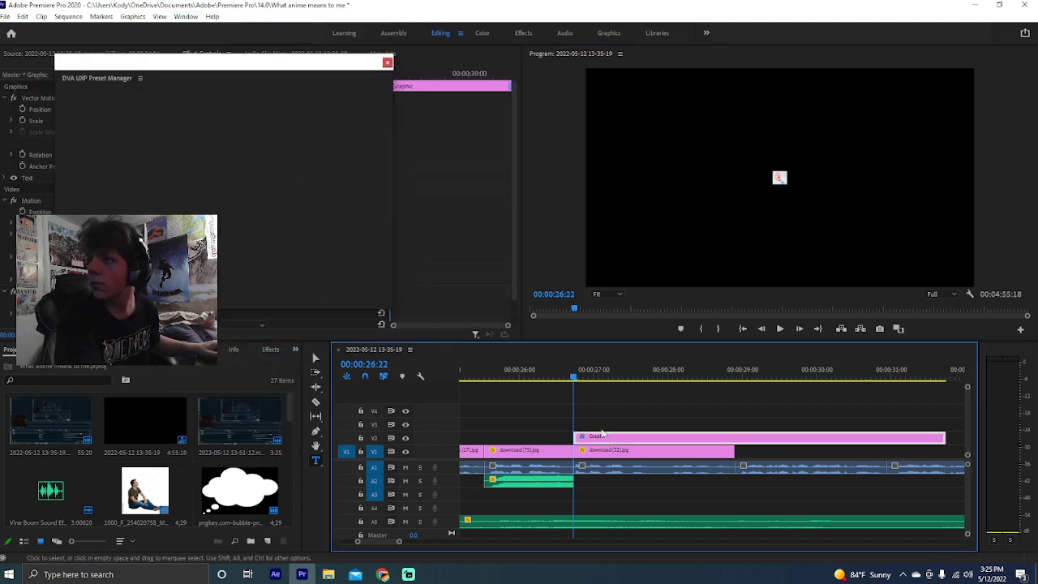
drag(145, 77, 247, 78)
click(243, 78)
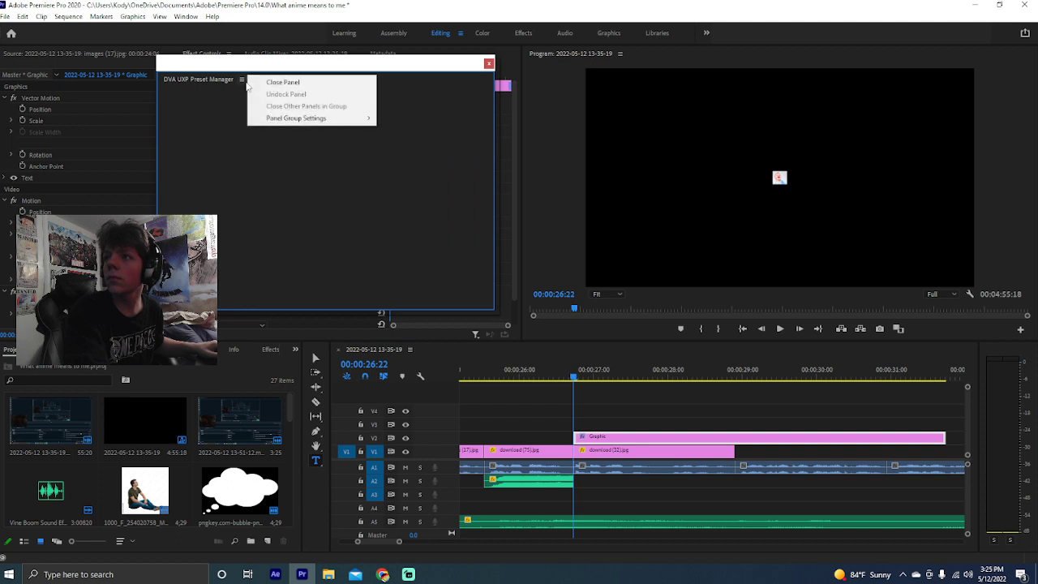
mouse_move(323, 121)
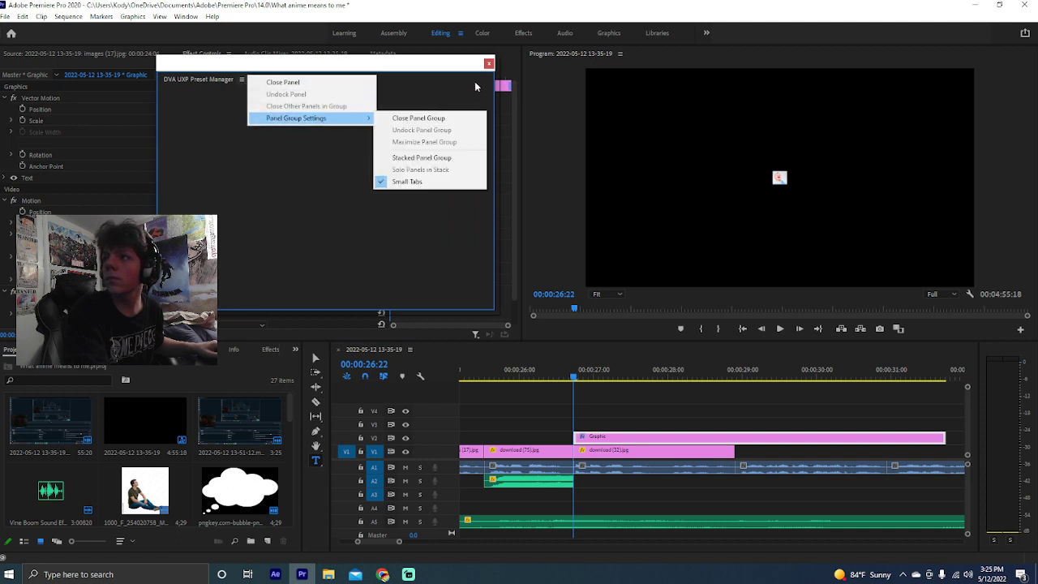
click(489, 63)
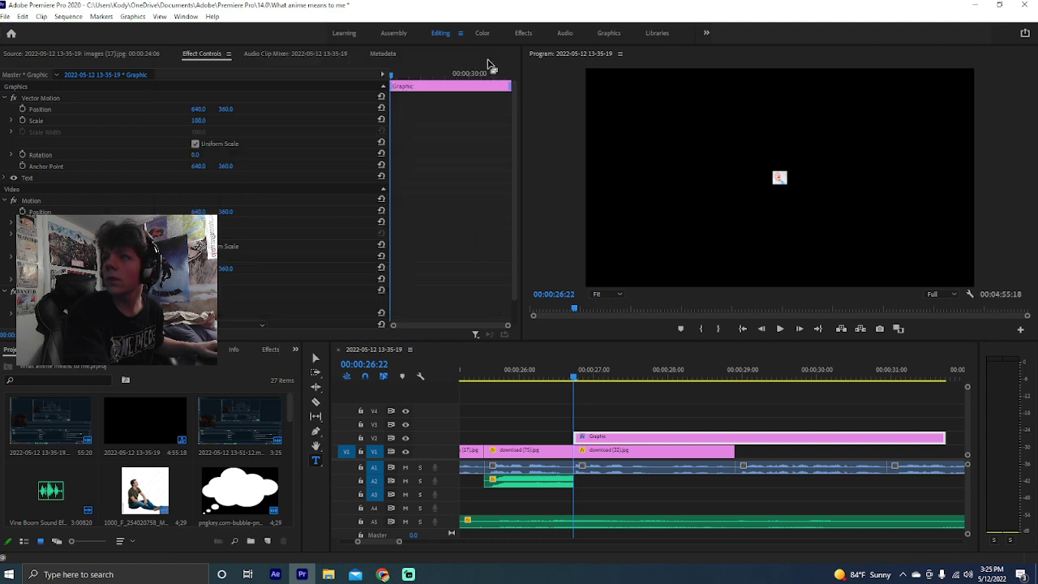
Expand the Text properties of the V2 graphic and look through the layer's available options
click(4, 178)
right_click(38, 180)
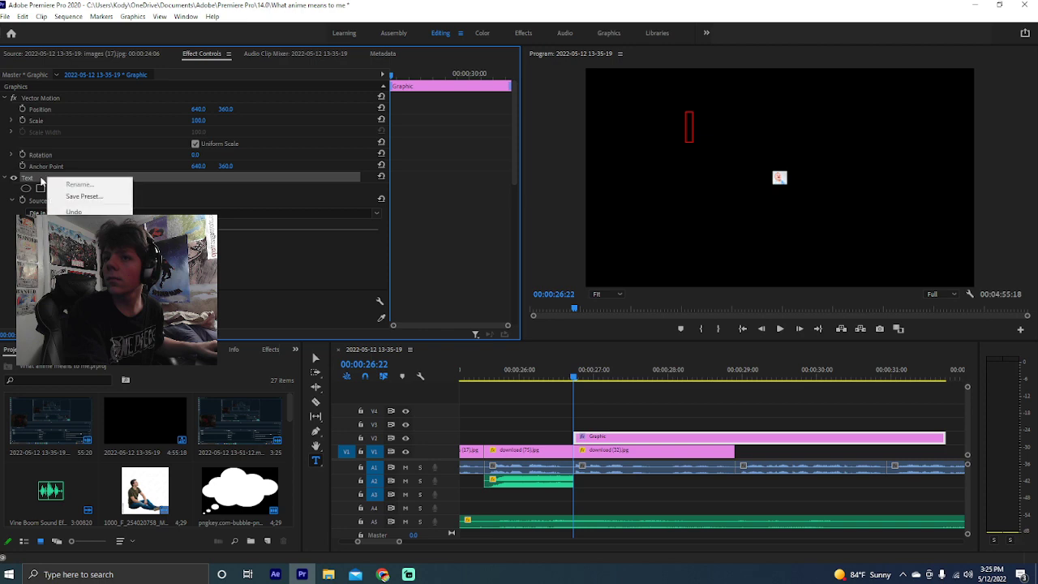
right_click(26, 178)
right_click(373, 177)
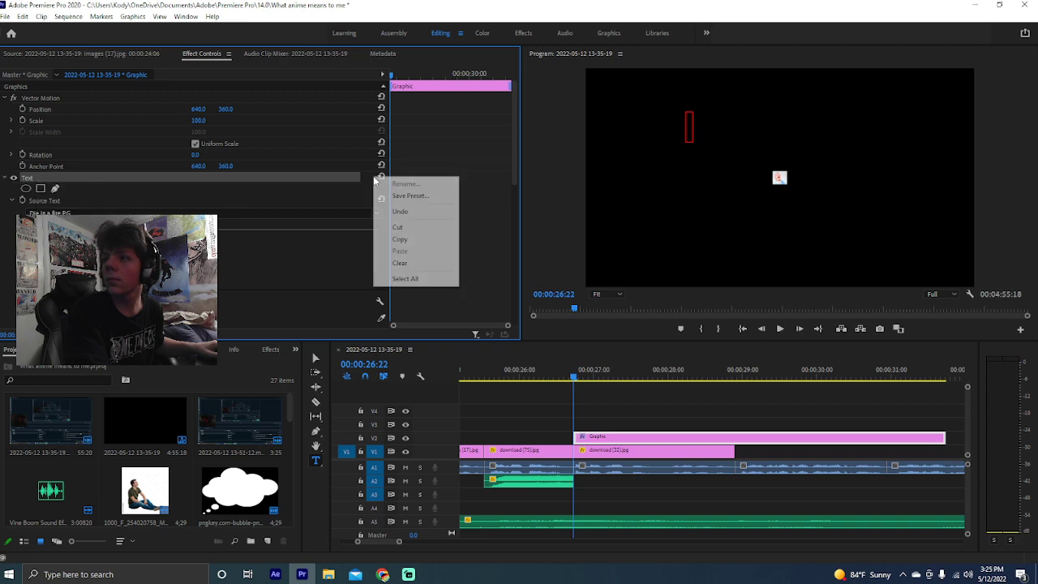
Switch to Chrome and repeat the Google search for "premire pro preset menu" in a new tab
click(382, 574)
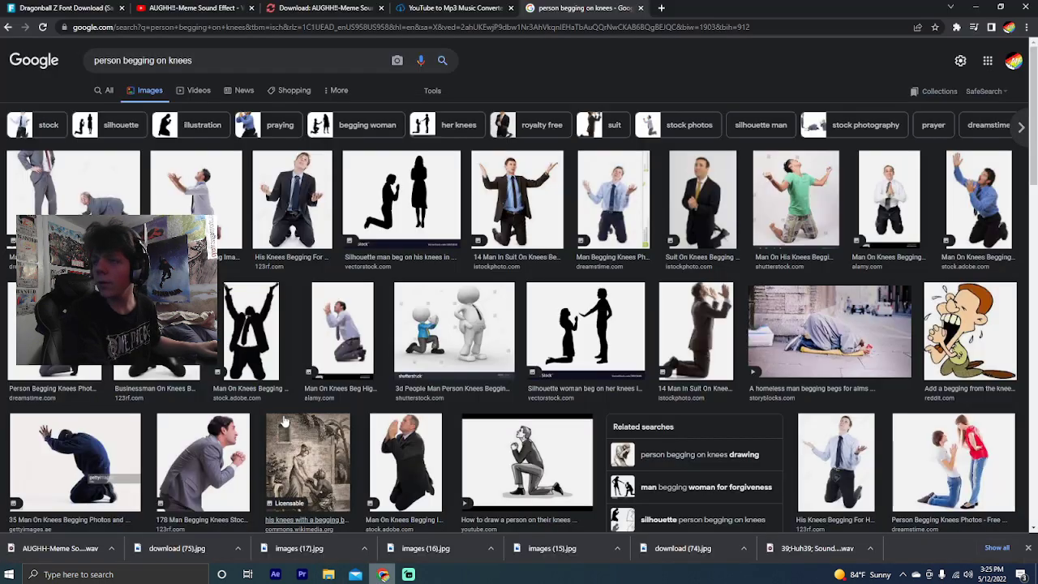
click(661, 8)
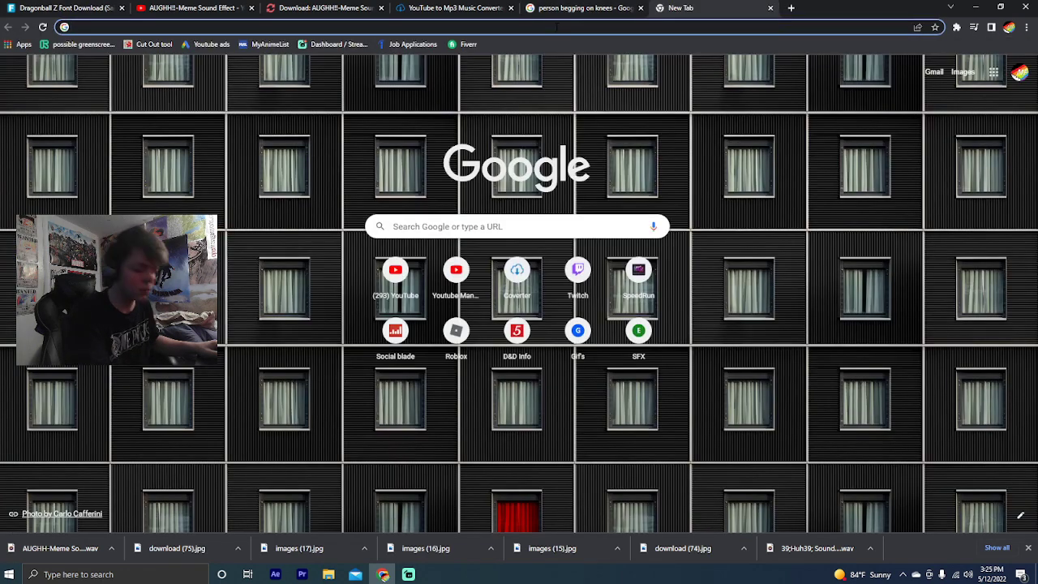
text(premiere pro preset menu)
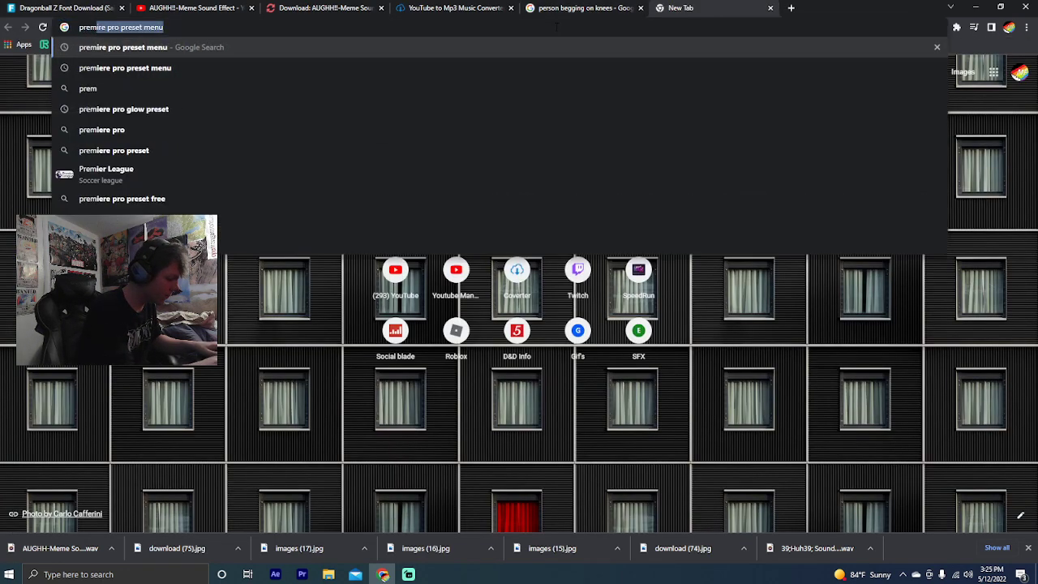
key(Return)
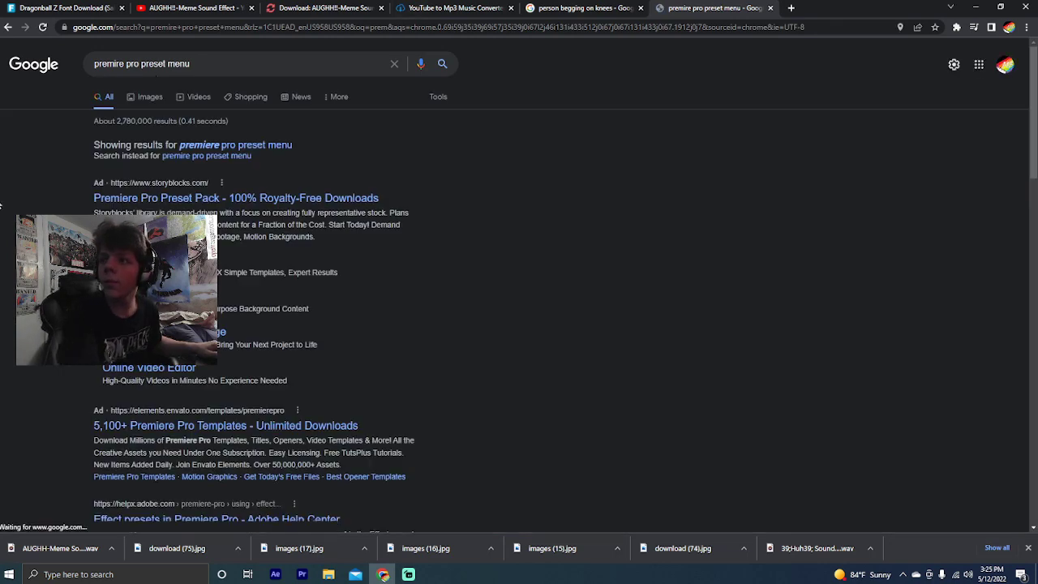
Look through the search results and open the YouTube video "One stop View Menu in Adobe Premiere Pro"
scroll(567, 324, down, 10)
scroll(142, 491, down, 3)
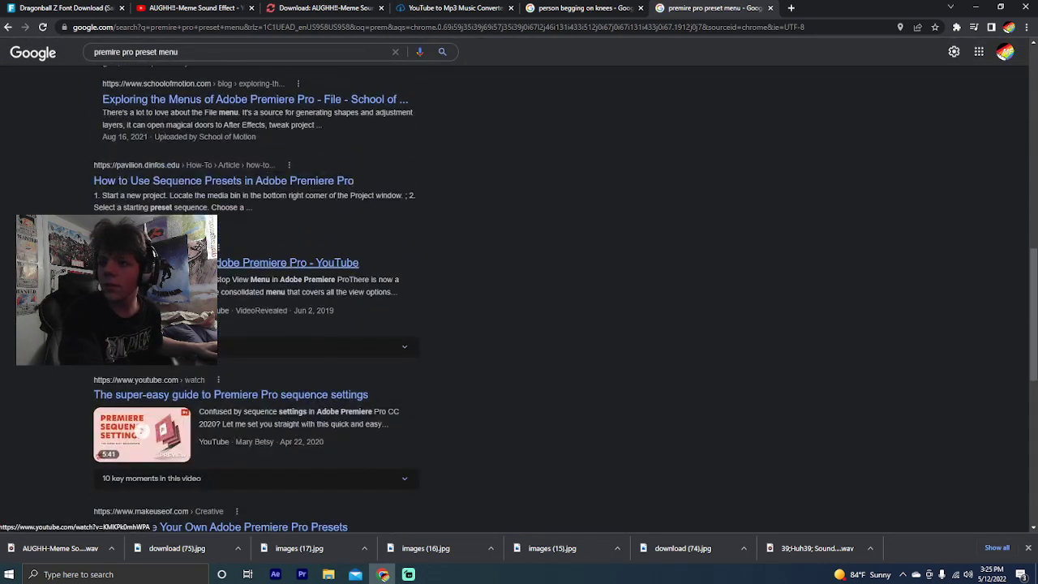
click(142, 280)
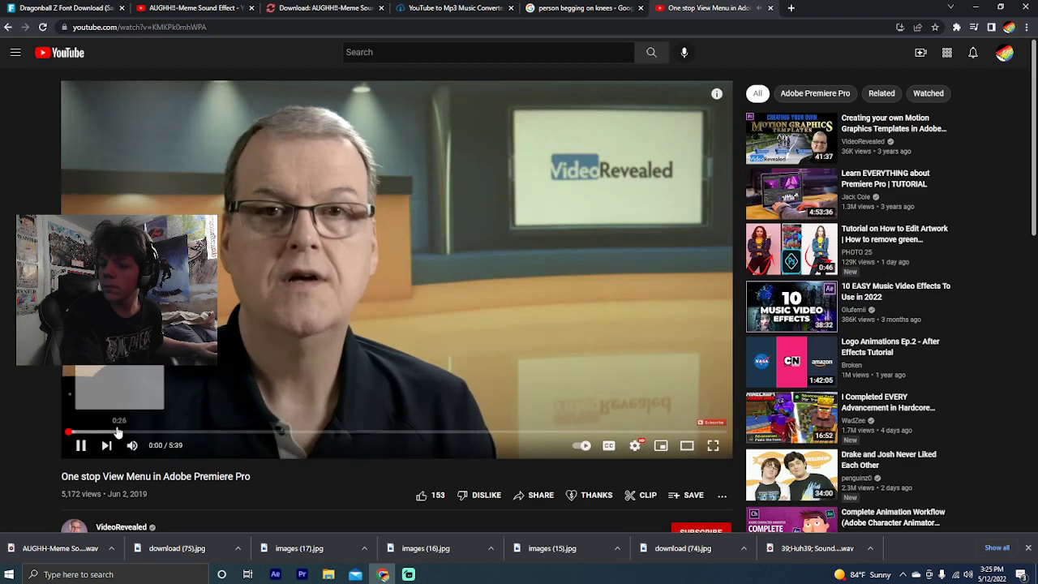
Skim the video "One stop View Menu in Adobe Premiere Pro" through to near its end for the preset menu
click(173, 432)
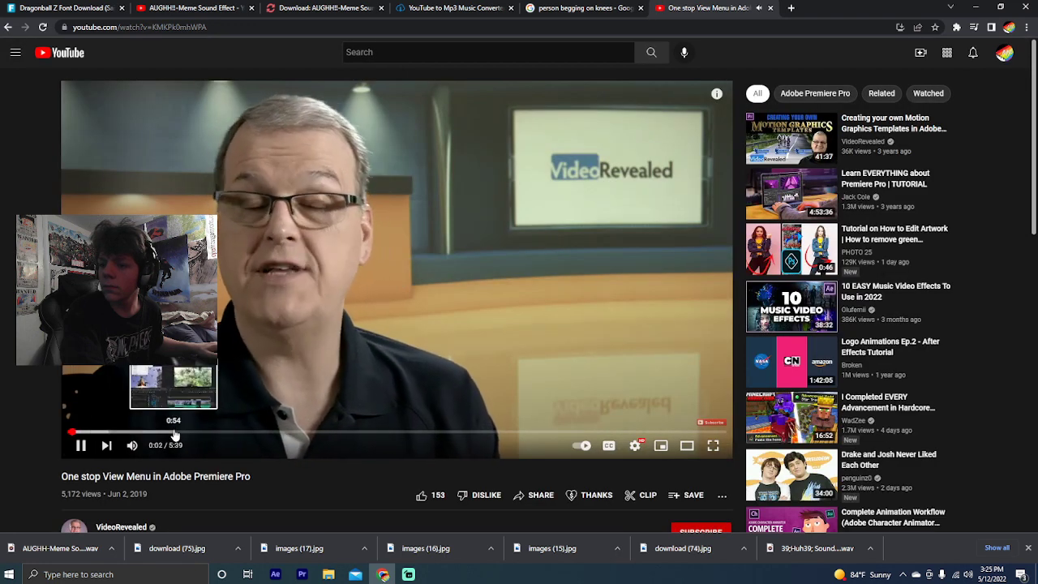
click(216, 434)
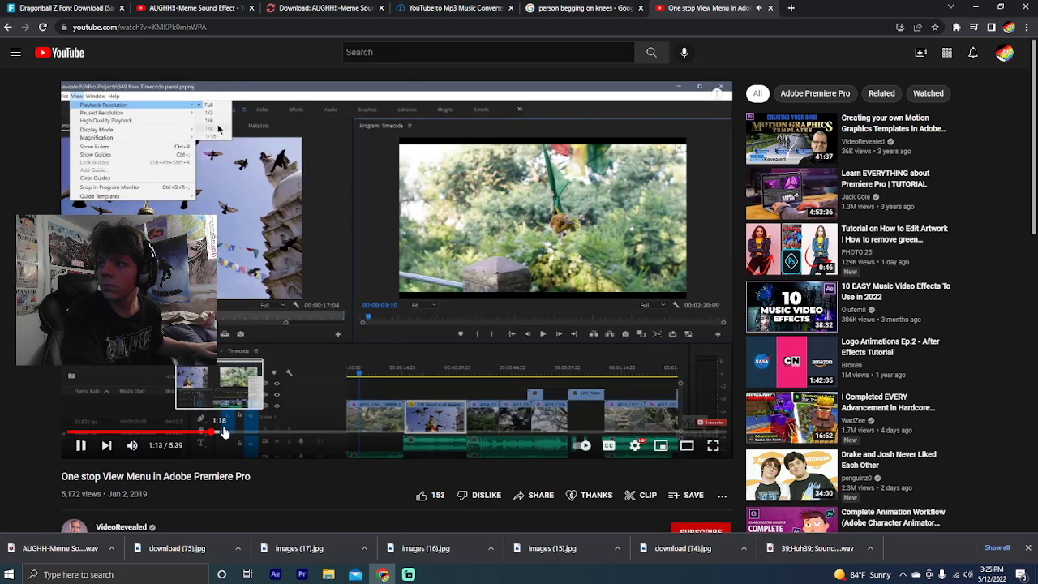
click(310, 433)
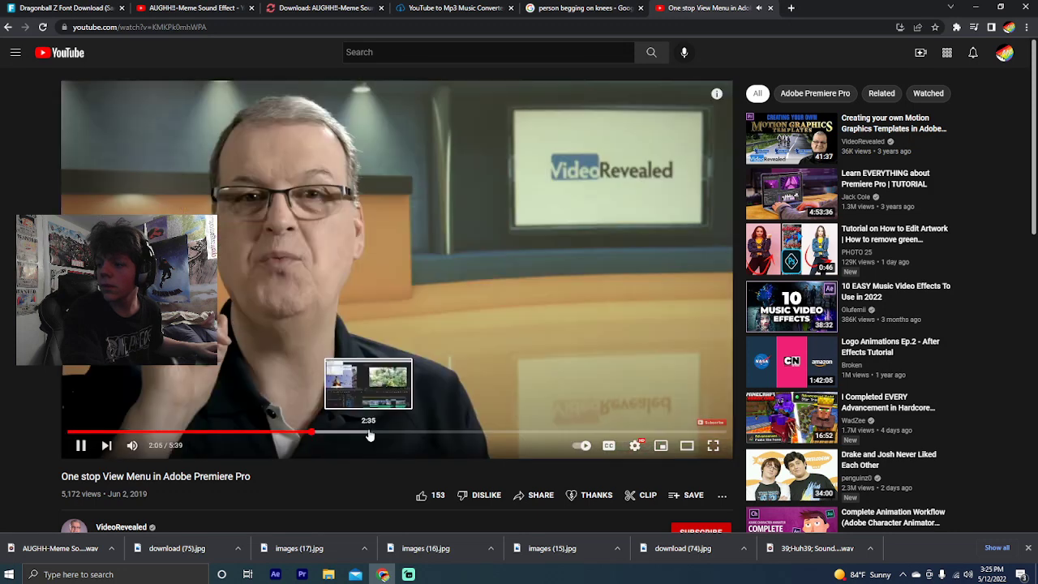
click(457, 435)
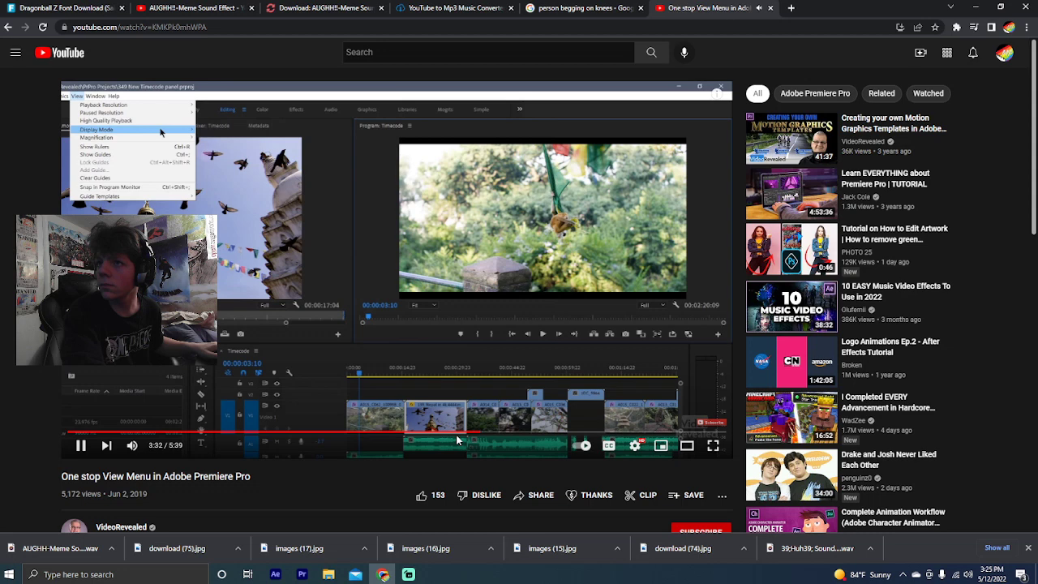
click(489, 436)
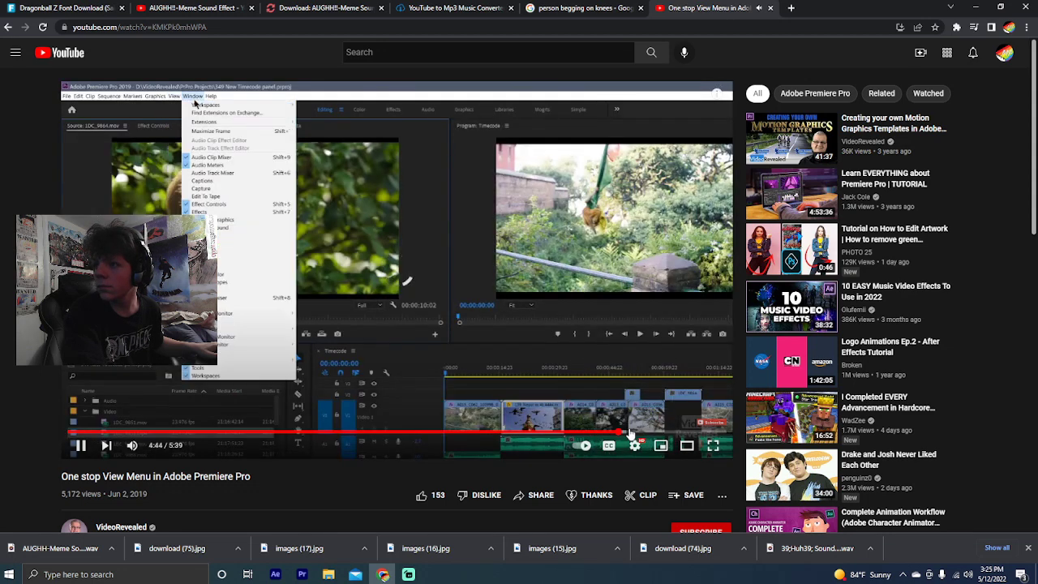
click(645, 436)
click(683, 435)
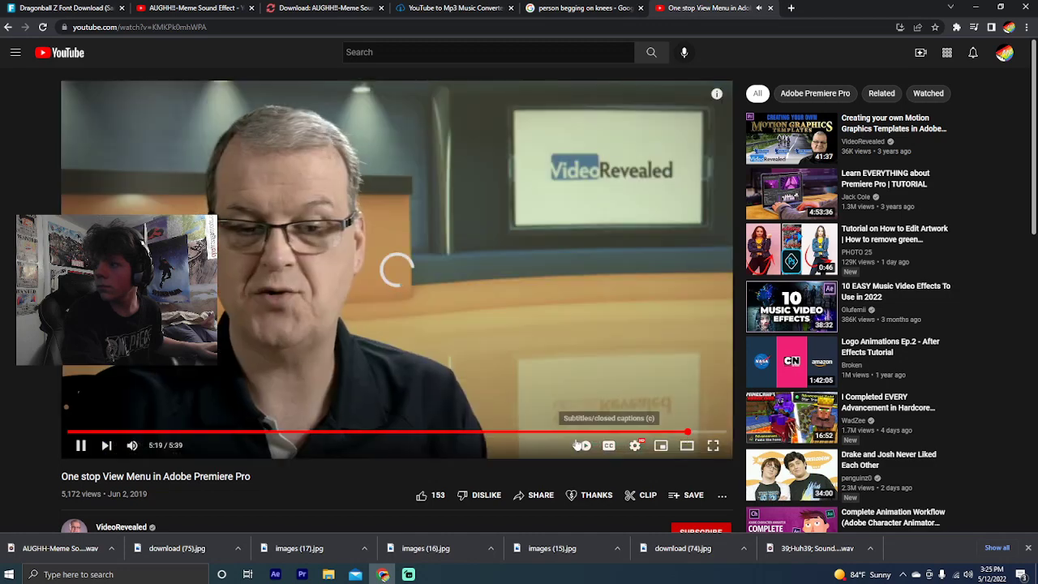
Check the video results of the preset menu search, view Adobe's "Create and change sequences" help page and close its tab
key(alt+Left)
scroll(549, 448, down, 3)
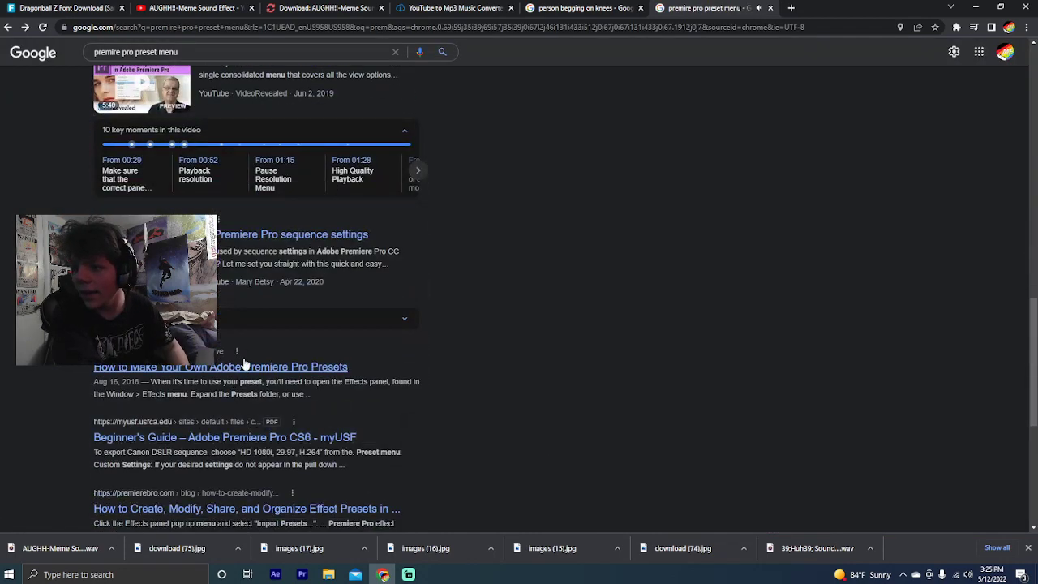
scroll(196, 97, up, 10)
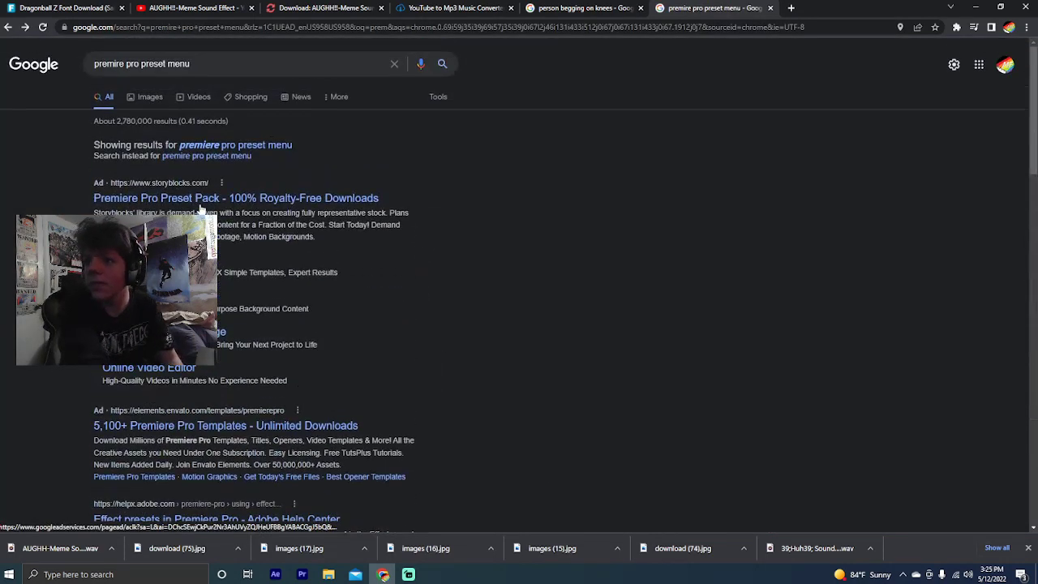
click(196, 97)
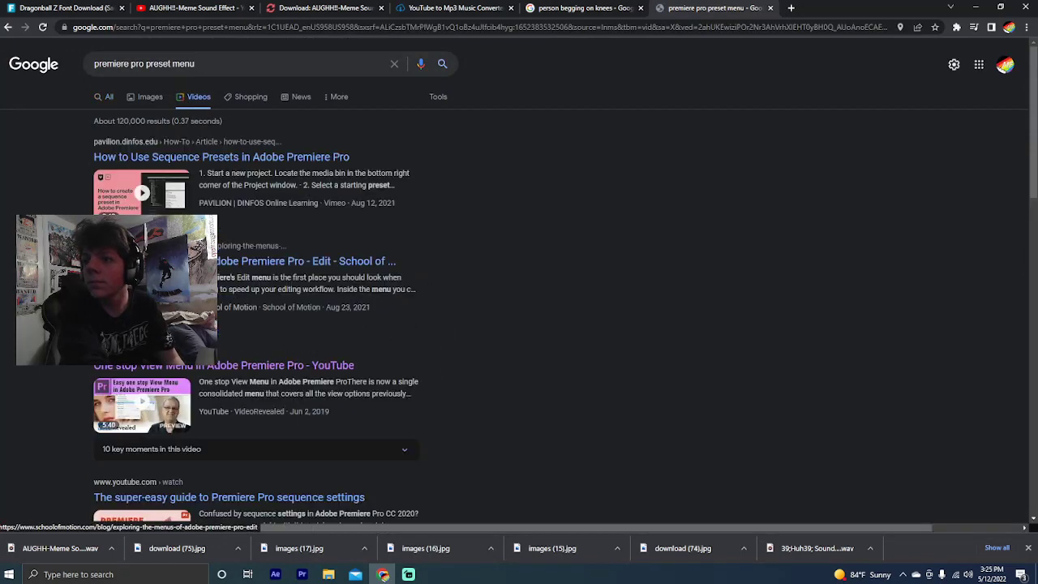
scroll(243, 283, down, 8)
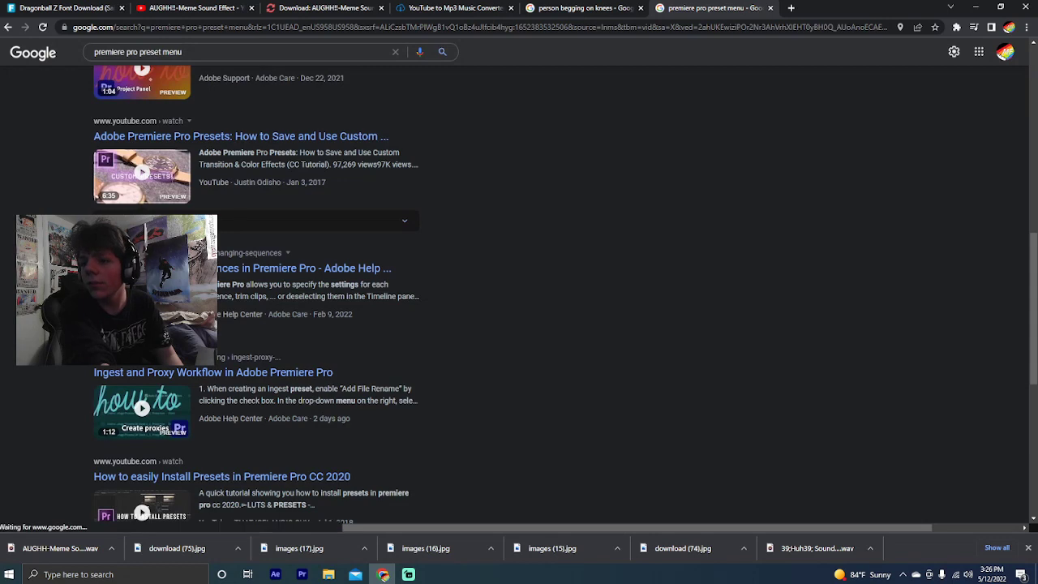
scroll(519, 291, down, 1)
click(162, 264)
scroll(162, 265, down, 3)
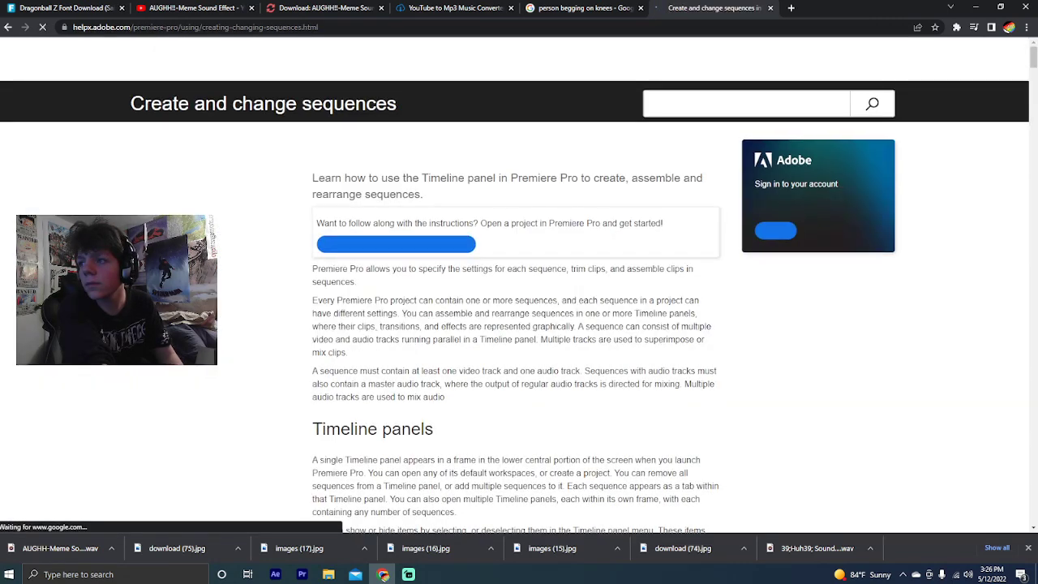
click(770, 8)
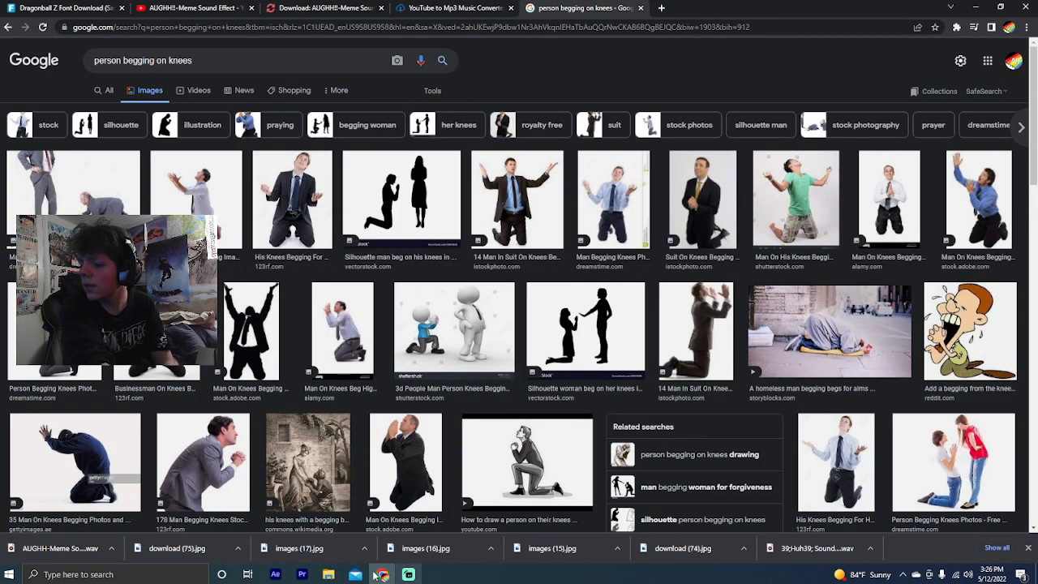
Switch to Premiere Pro and look over the sequence settings, closing them without changes
click(301, 574)
click(68, 17)
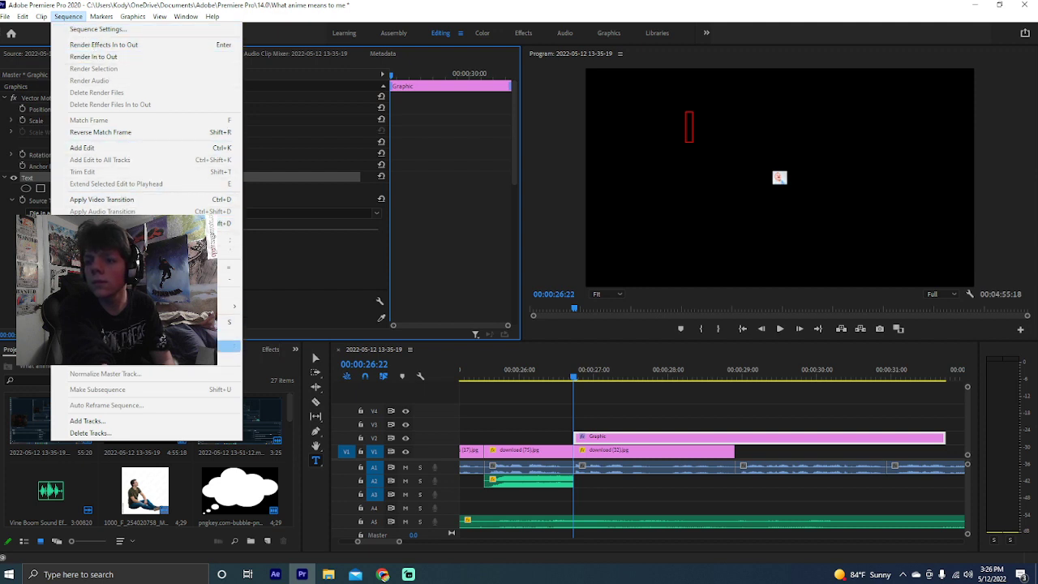
click(107, 30)
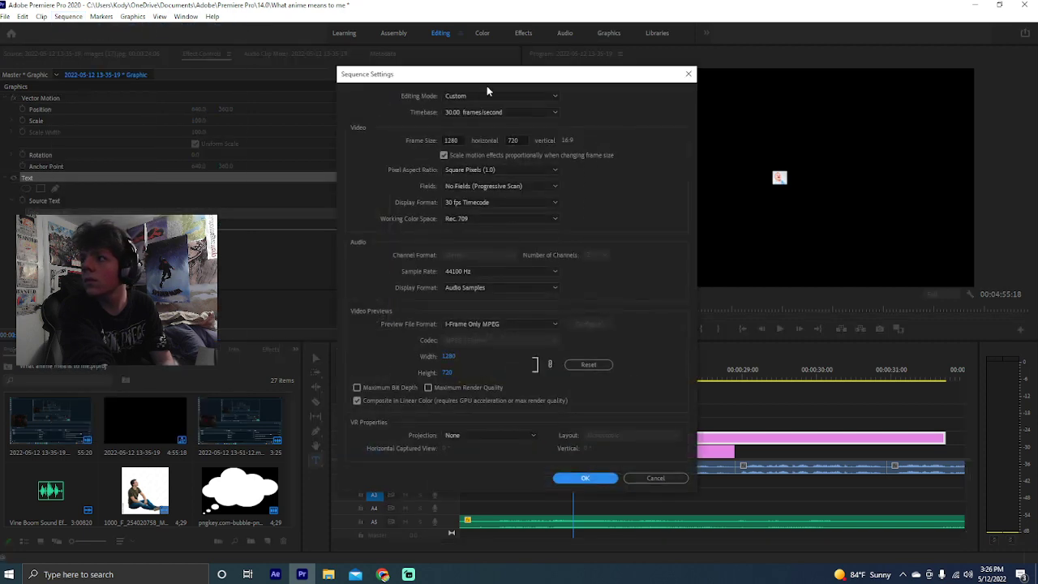
click(653, 479)
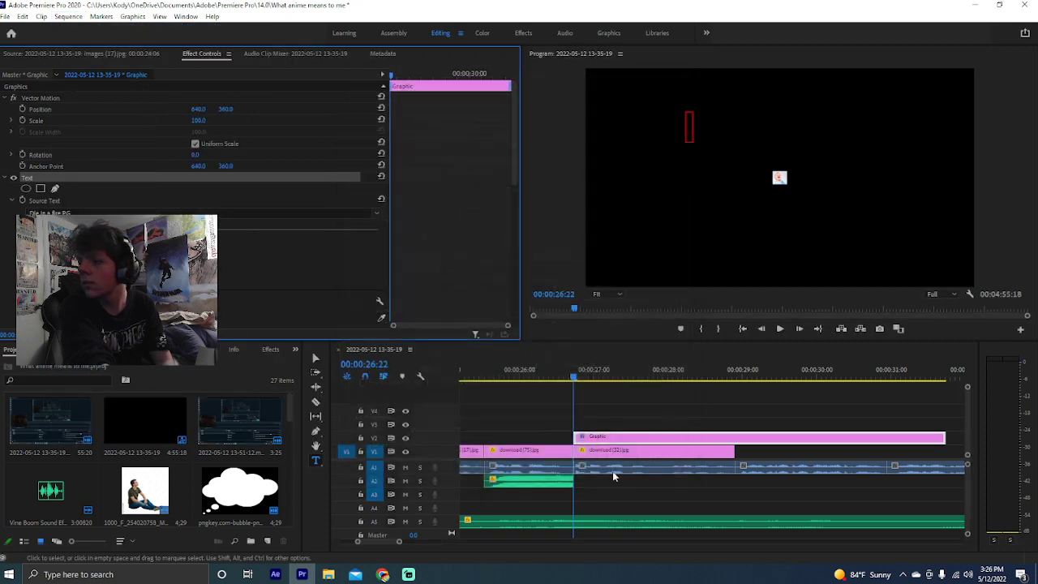
Look through the available workspaces and switch to the All Panels workspace
click(160, 17)
mouse_move(186, 16)
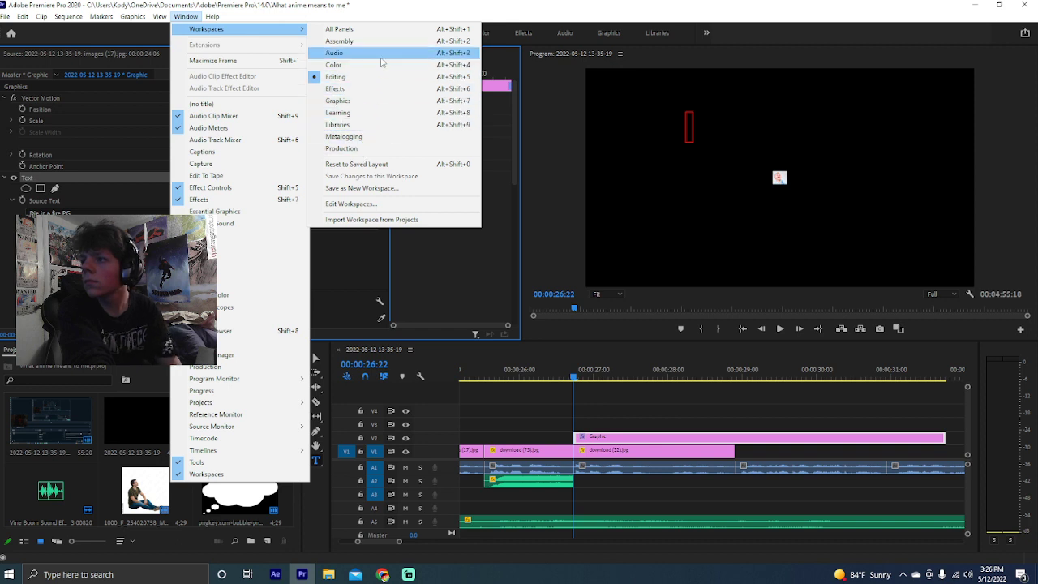
click(751, 42)
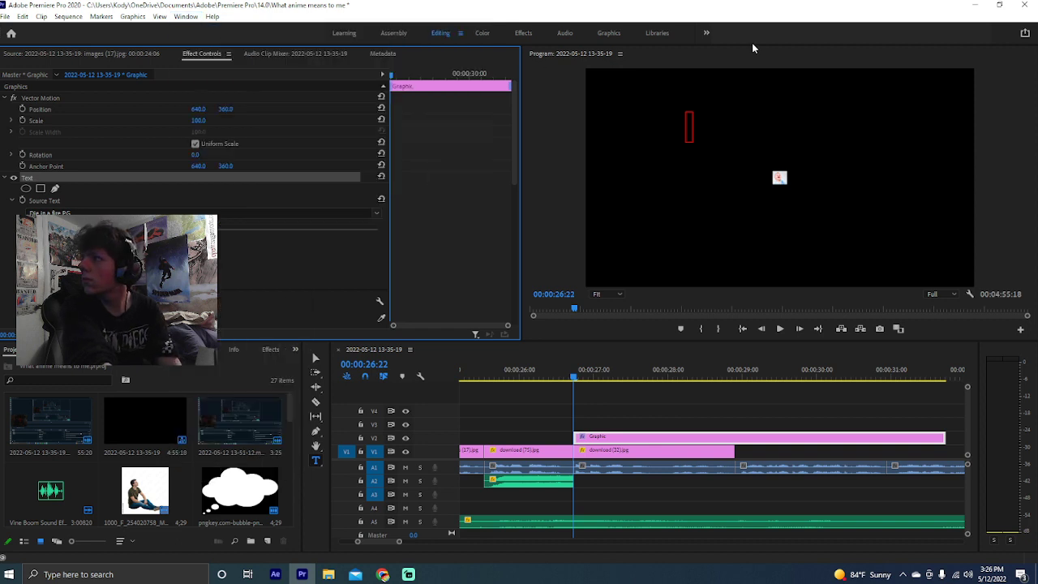
click(706, 34)
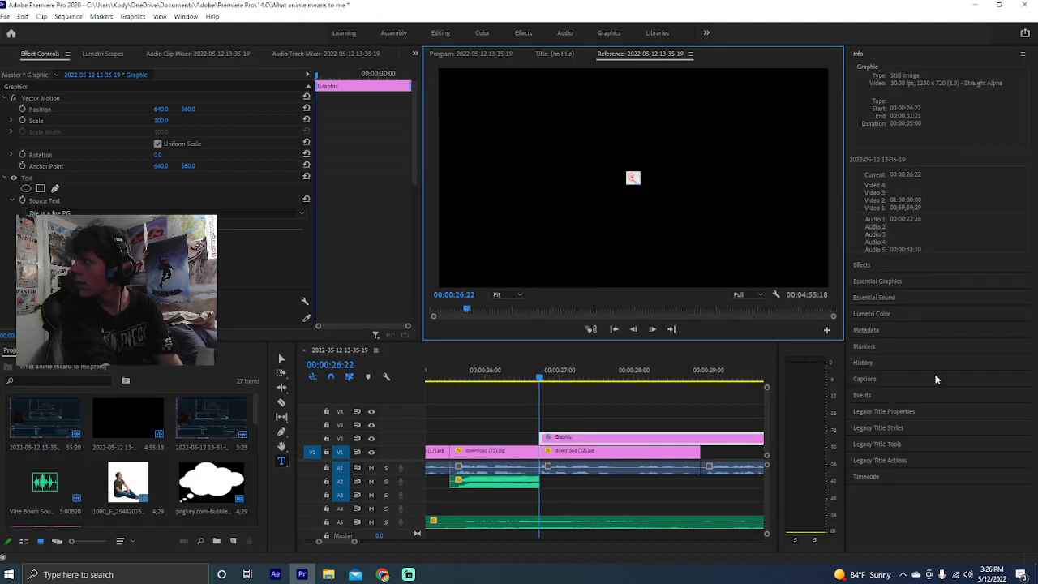
Check the Info panel's group options, view the edit History and collapse it again
click(1020, 55)
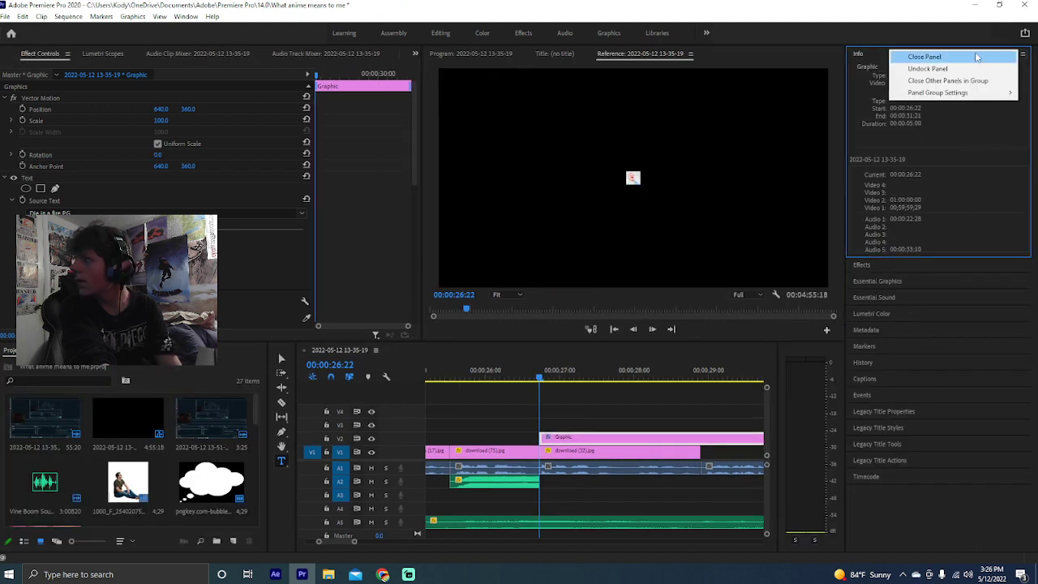
mouse_move(977, 97)
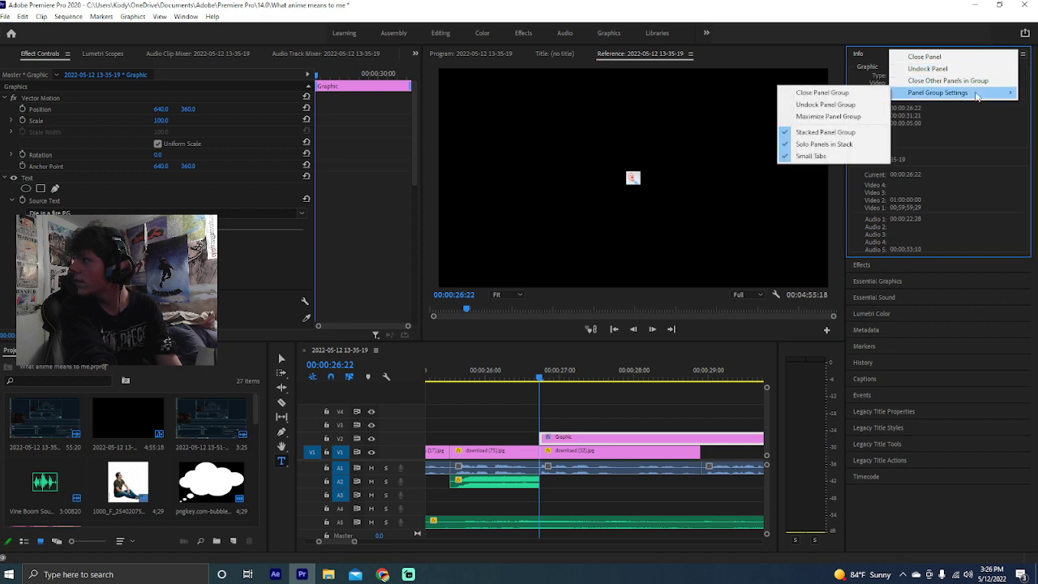
click(969, 364)
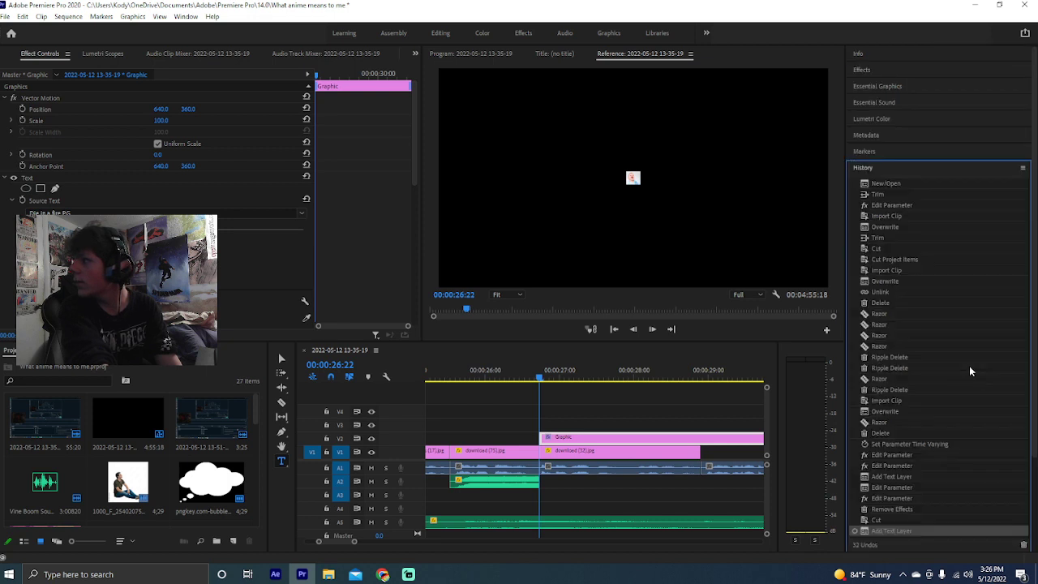
click(896, 169)
click(897, 169)
click(887, 167)
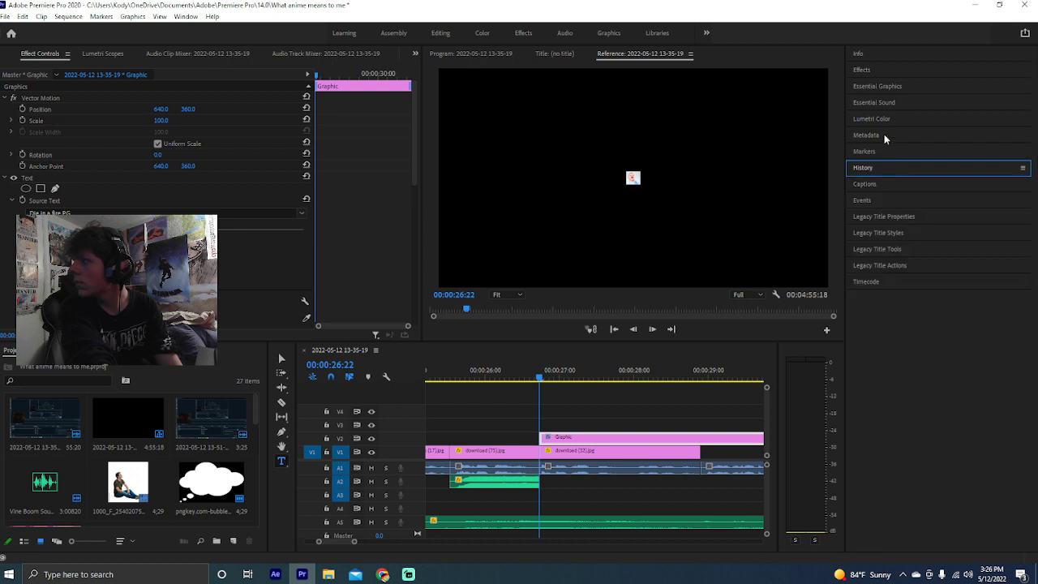
Expand the Presets in Effects and apply the third preset, two below "Bounce text", to the V2 graphic
click(880, 69)
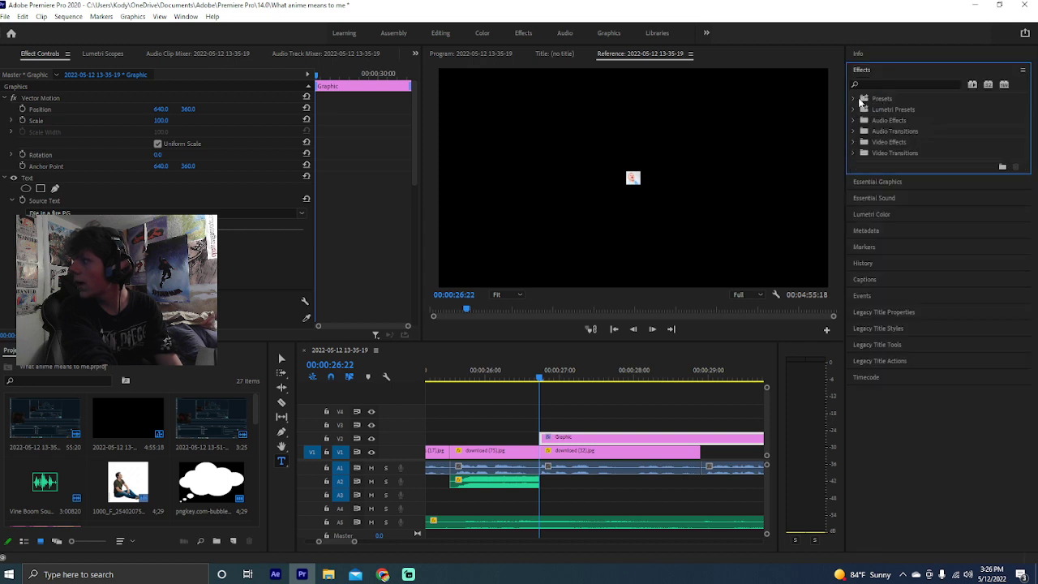
click(854, 98)
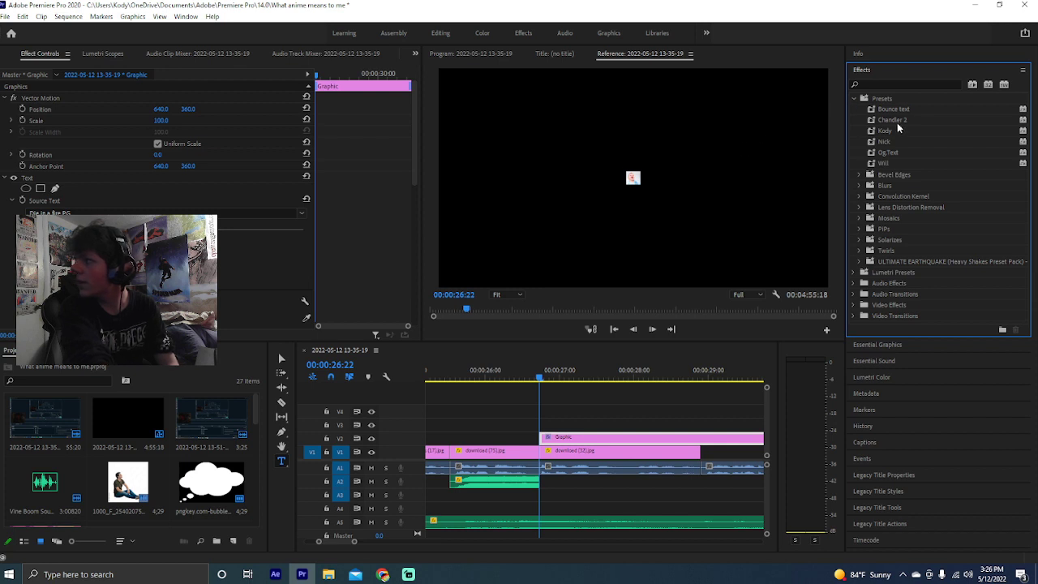
drag(897, 128, 584, 438)
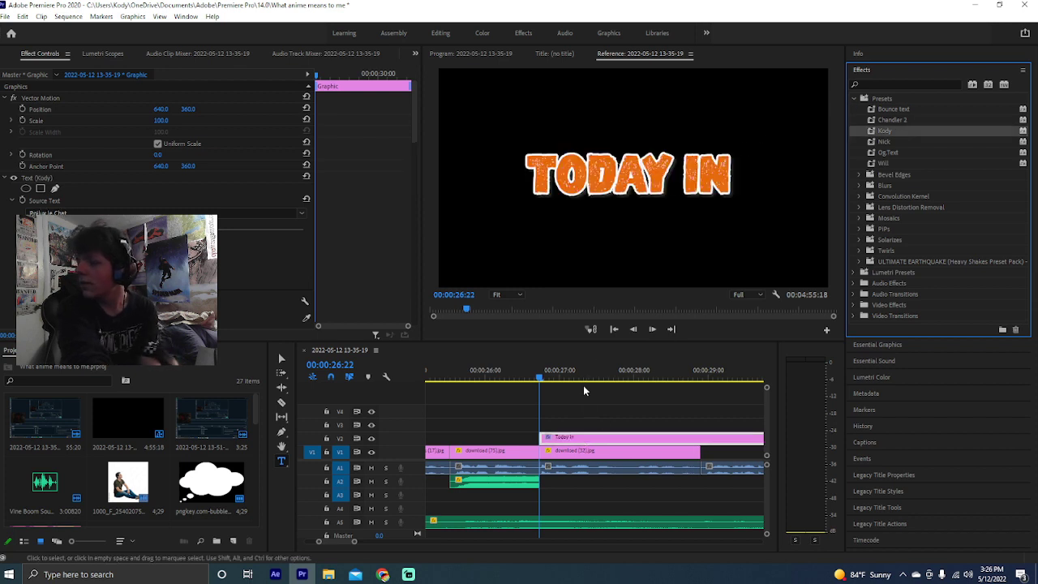
Examine the Source Text, Appearance, Shadow and Transform properties of the "Today in" graphic's text layer
click(614, 174)
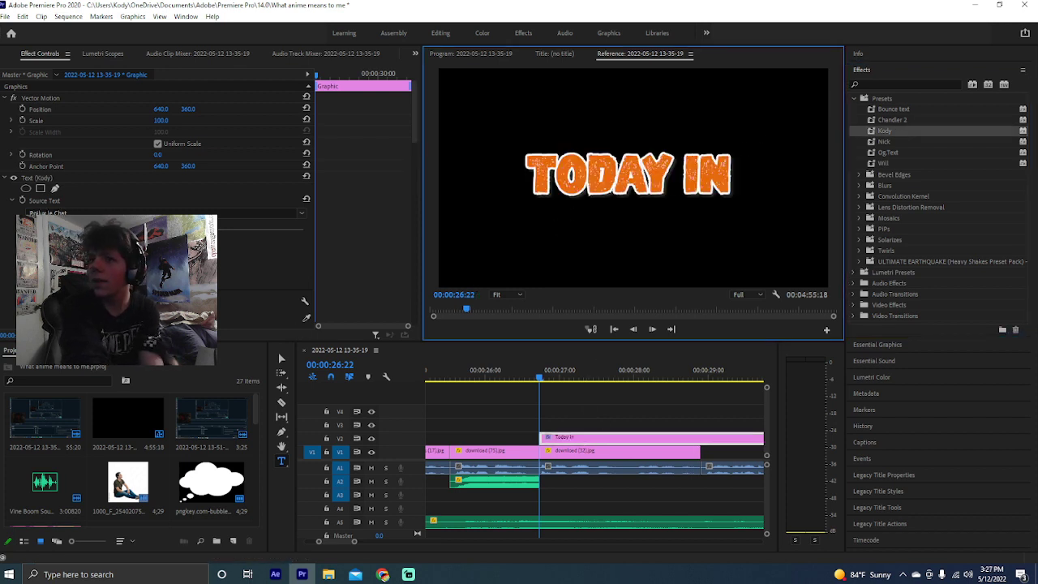
click(67, 175)
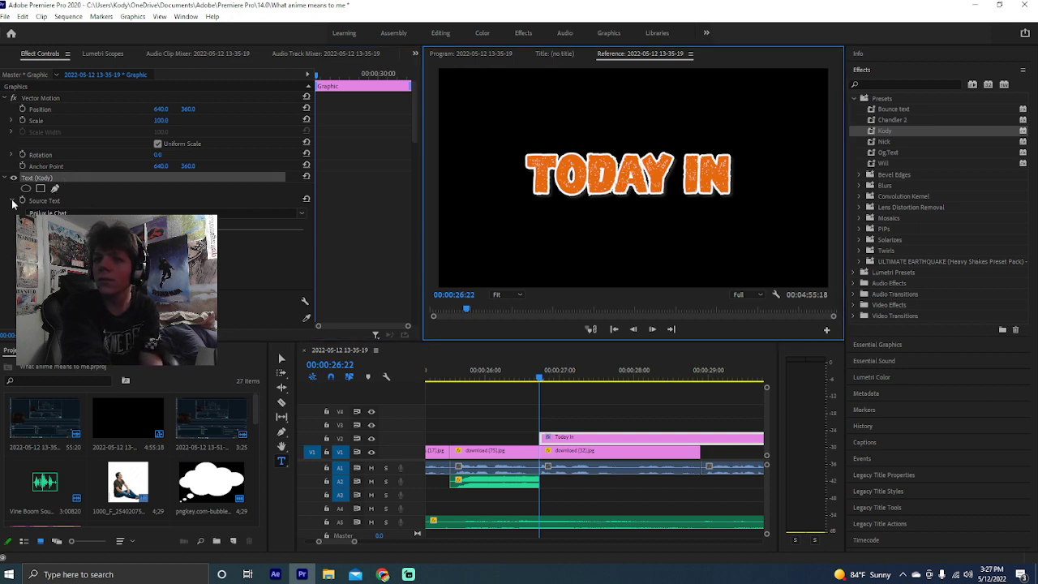
scroll(12, 201, down, 3)
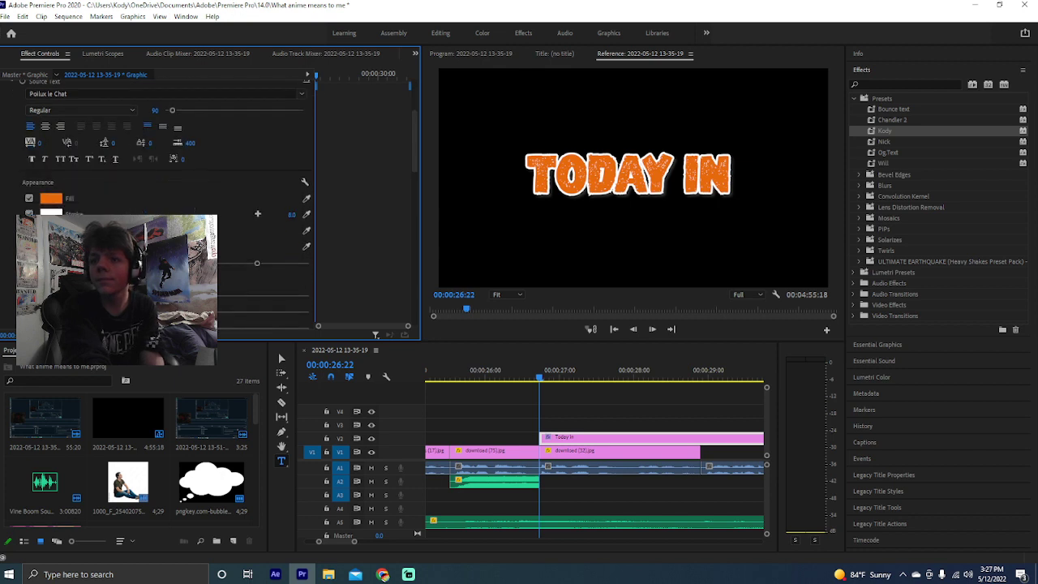
scroll(12, 201, down, 4)
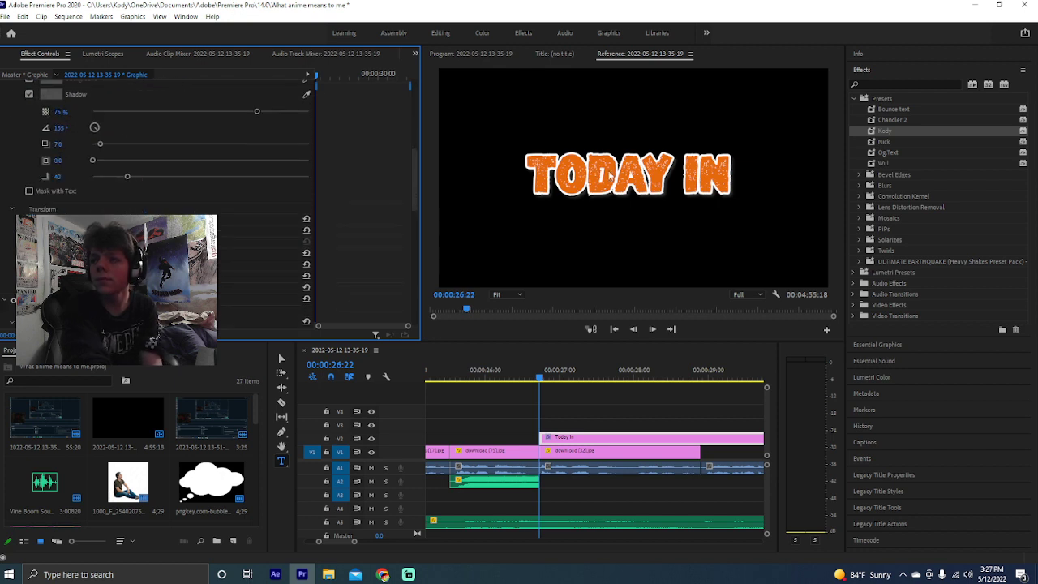
click(610, 169)
scroll(154, 202, down, 1)
right_click(53, 325)
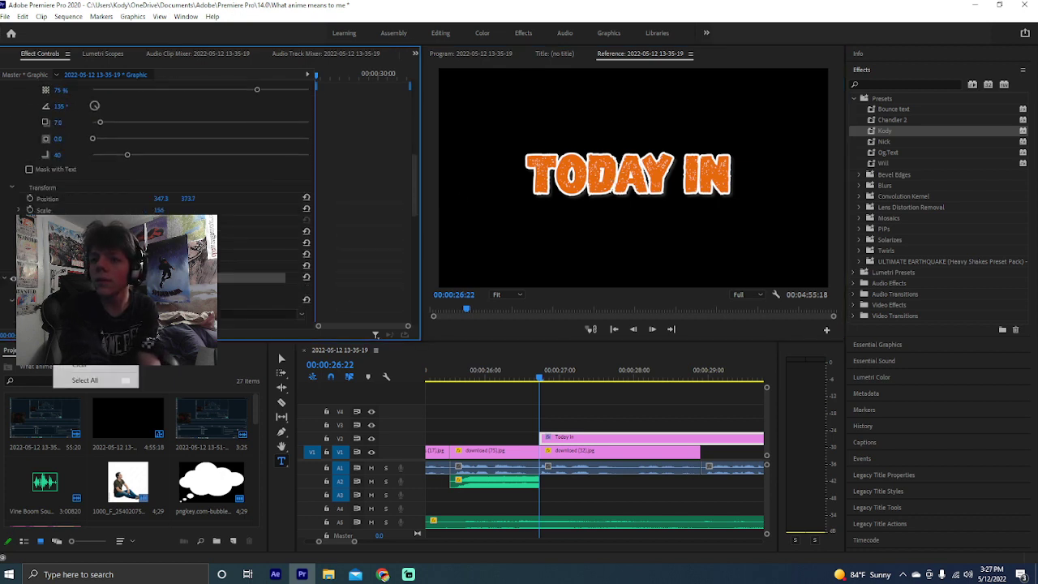
key(Escape)
scroll(34, 163, up, 5)
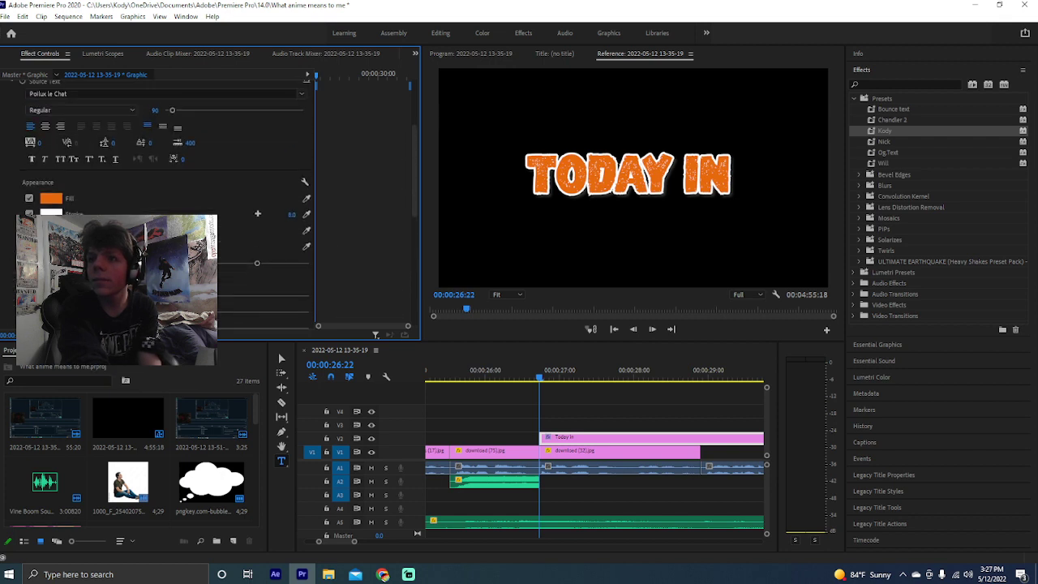
Try to select the "Today in" title's text for editing in the Reference monitor
click(49, 115)
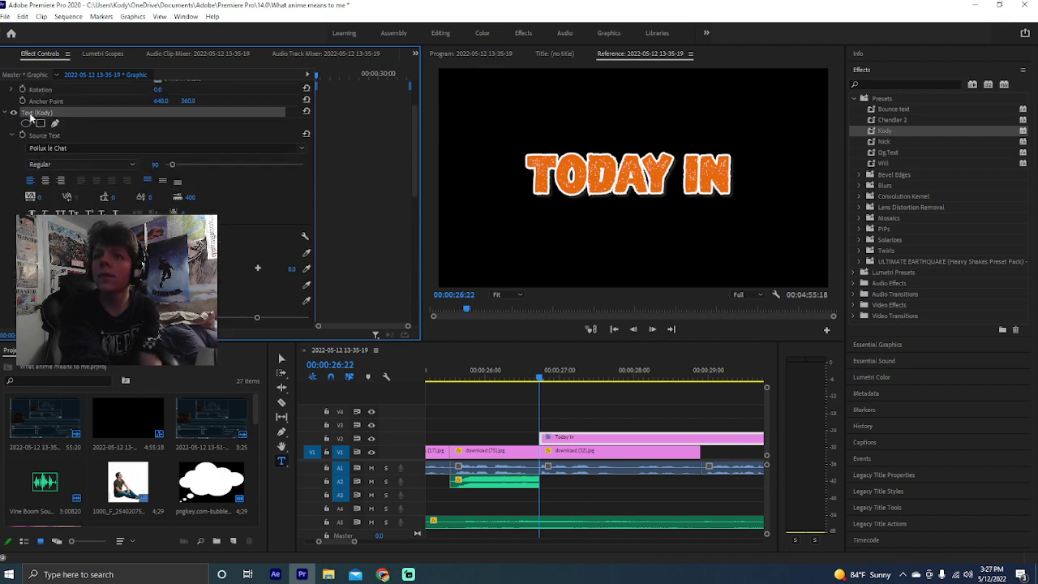
click(660, 173)
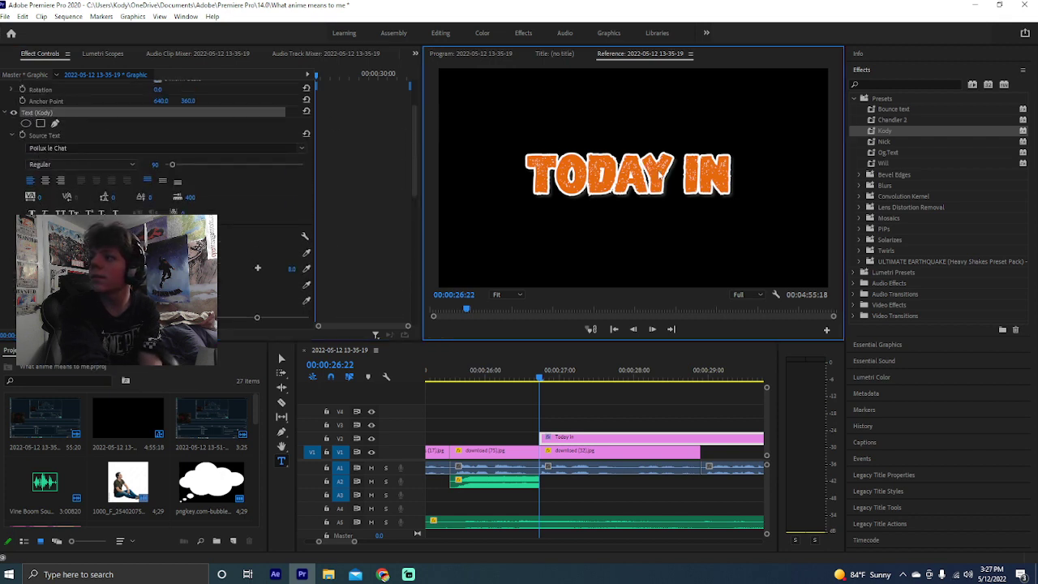
click(559, 223)
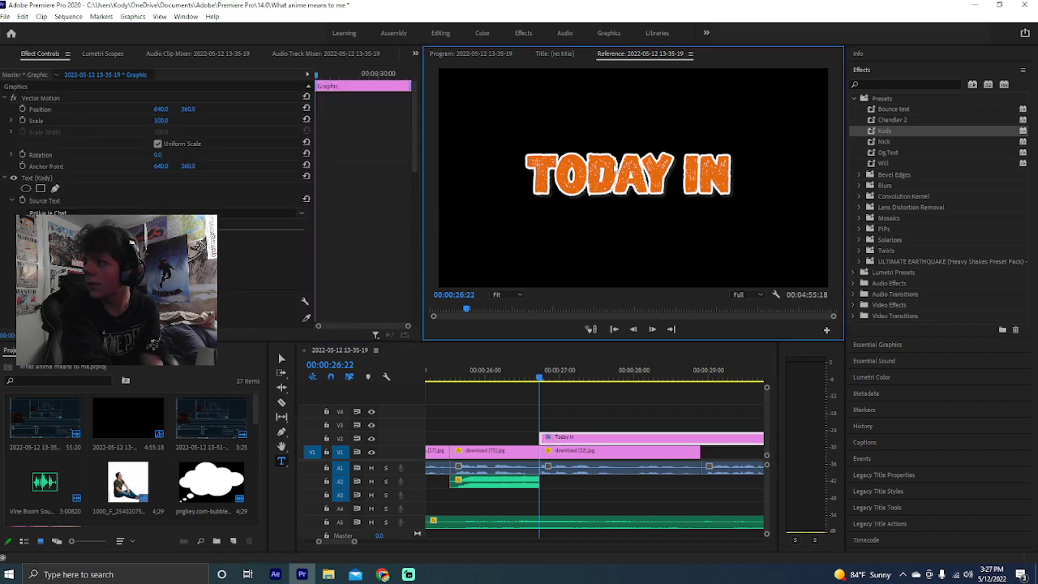
click(605, 444)
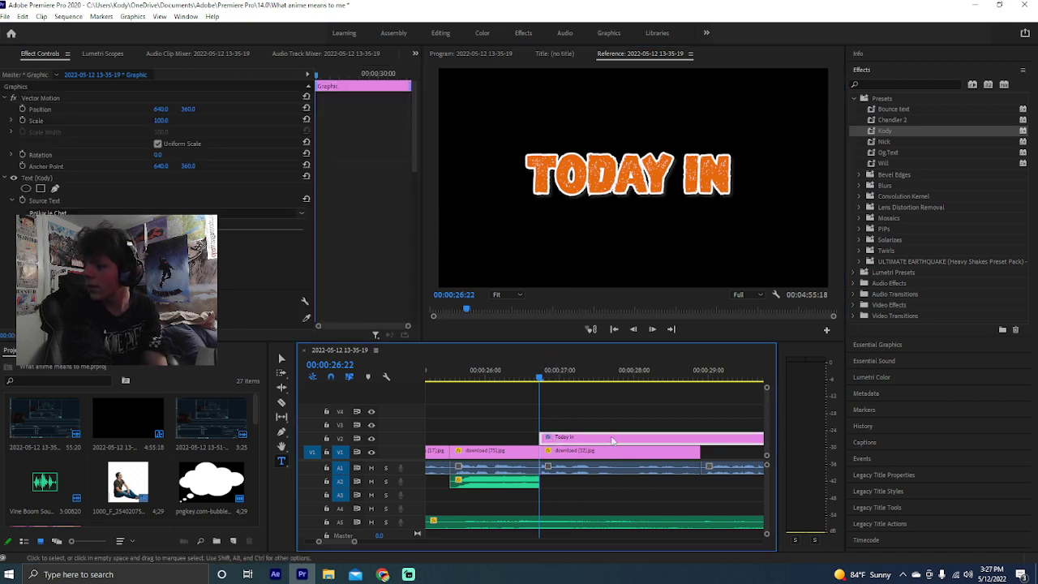
right_click(701, 441)
click(684, 430)
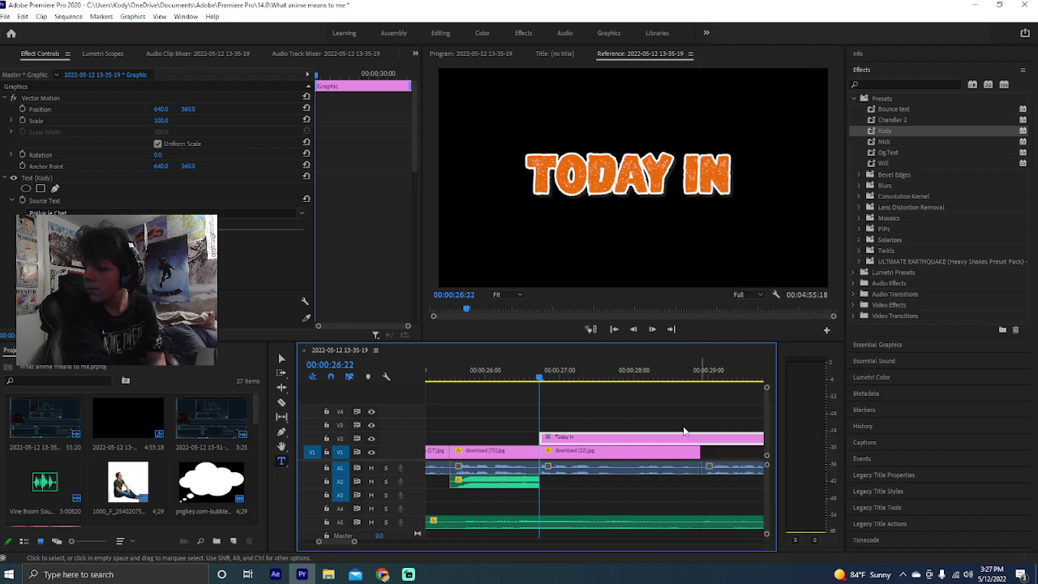
Split the "Today in" graphic on V2 where download (32).jpg ends and delete the part that extends past it
key(c)
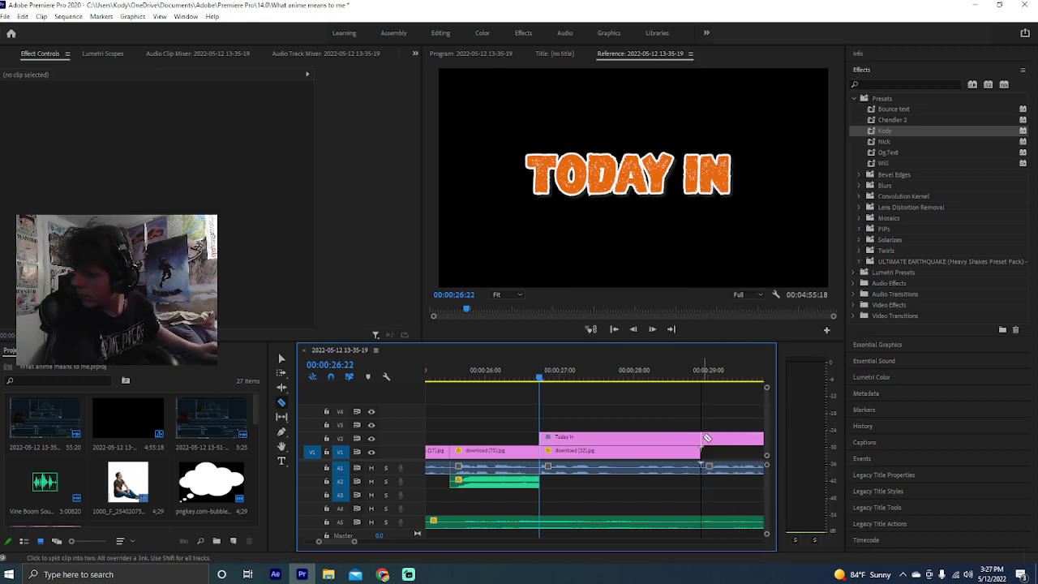
click(701, 430)
key(v)
click(702, 438)
key(Delete)
click(666, 446)
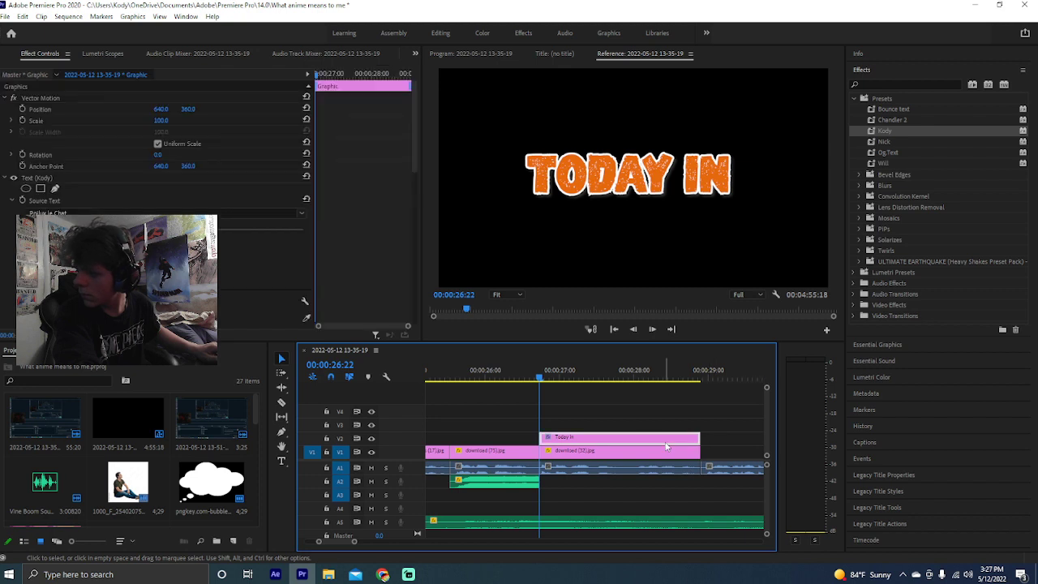
Check the "Today in" graphic's clip properties and look through its source text, appearance and transform settings
right_click(615, 442)
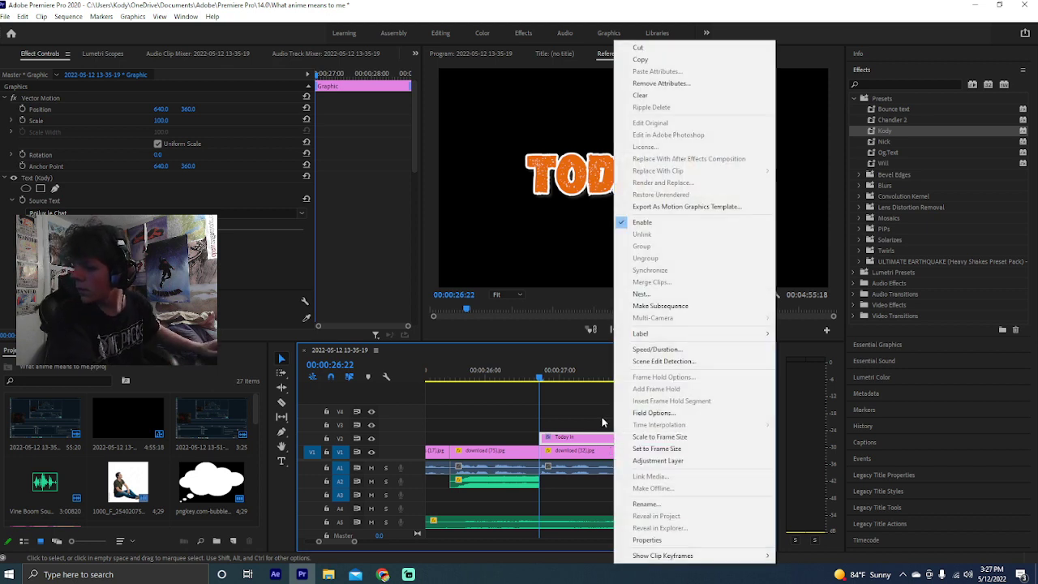
click(646, 539)
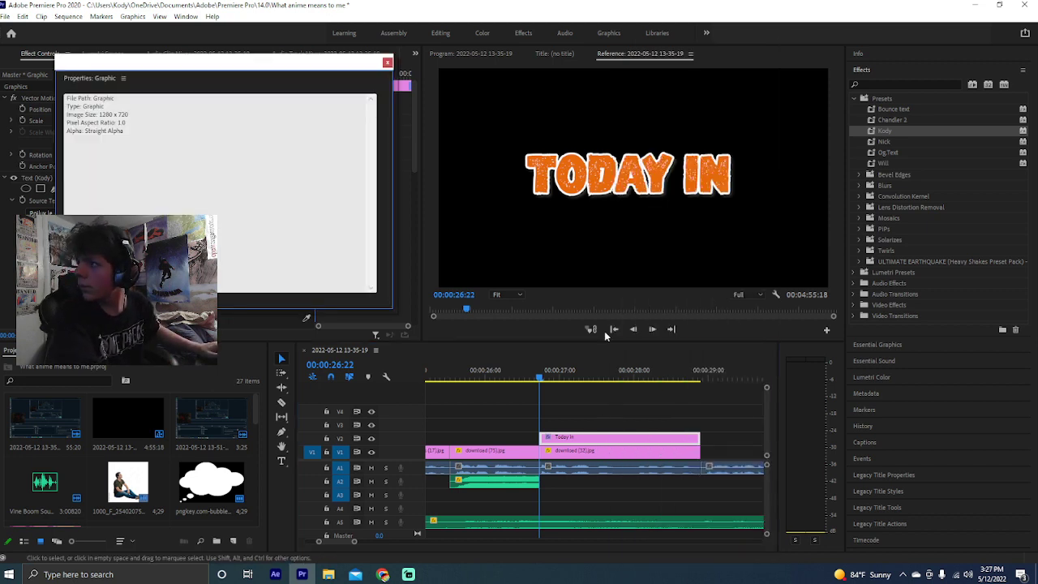
click(388, 62)
click(70, 173)
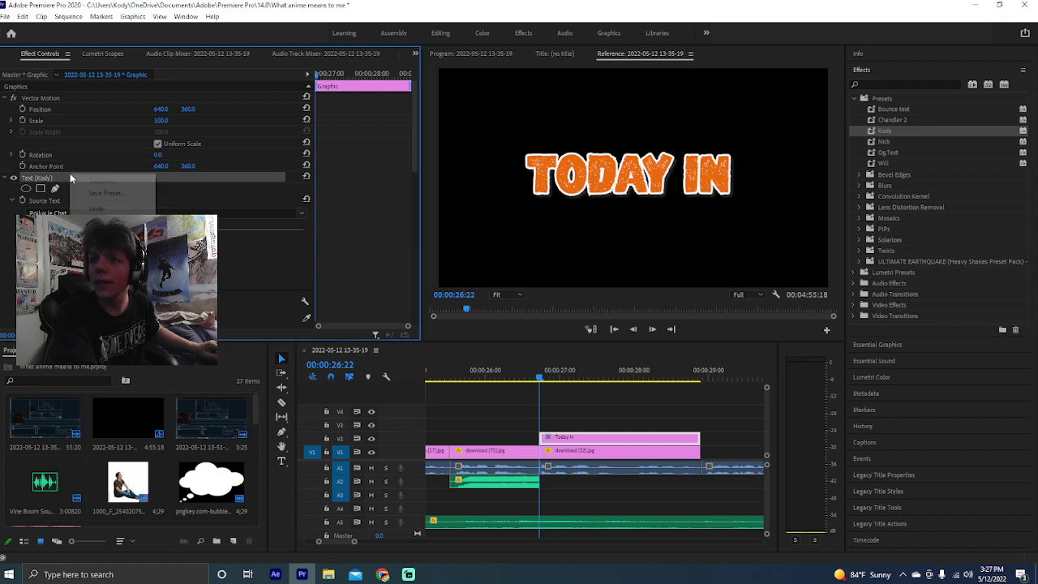
right_click(69, 172)
click(63, 183)
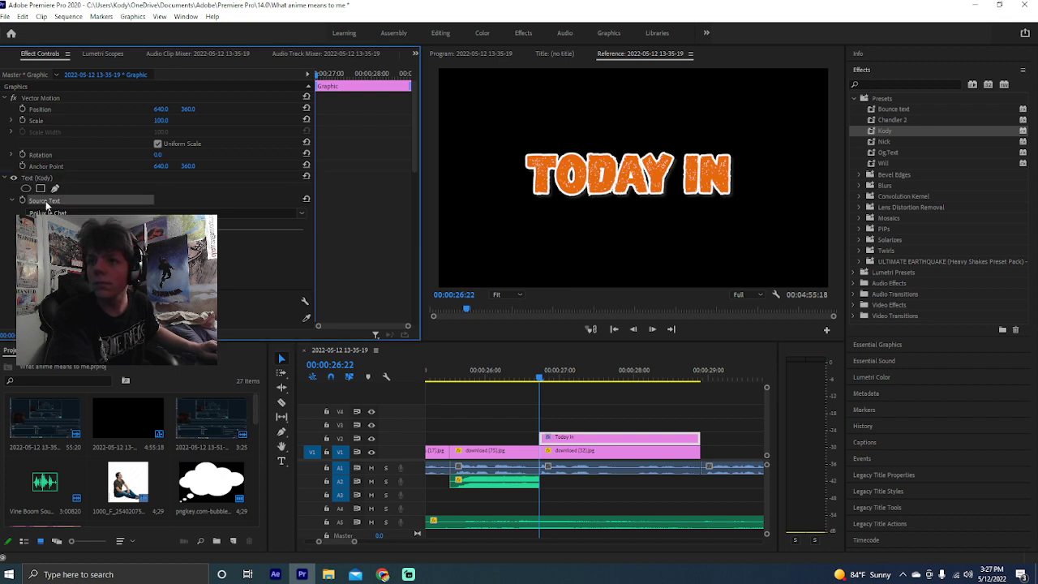
scroll(46, 204, down, 4)
scroll(46, 205, down, 6)
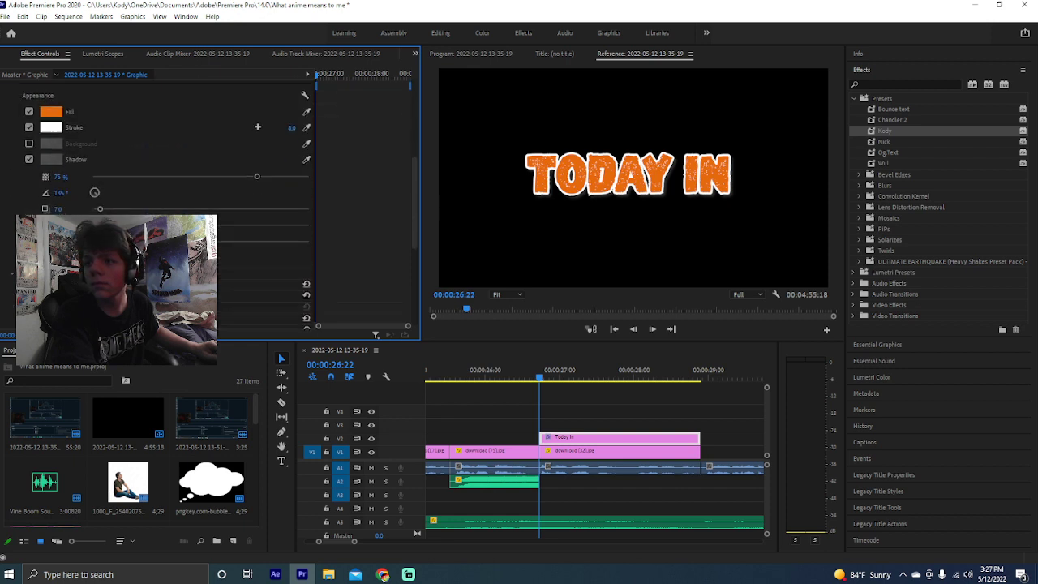
scroll(46, 204, down, 2)
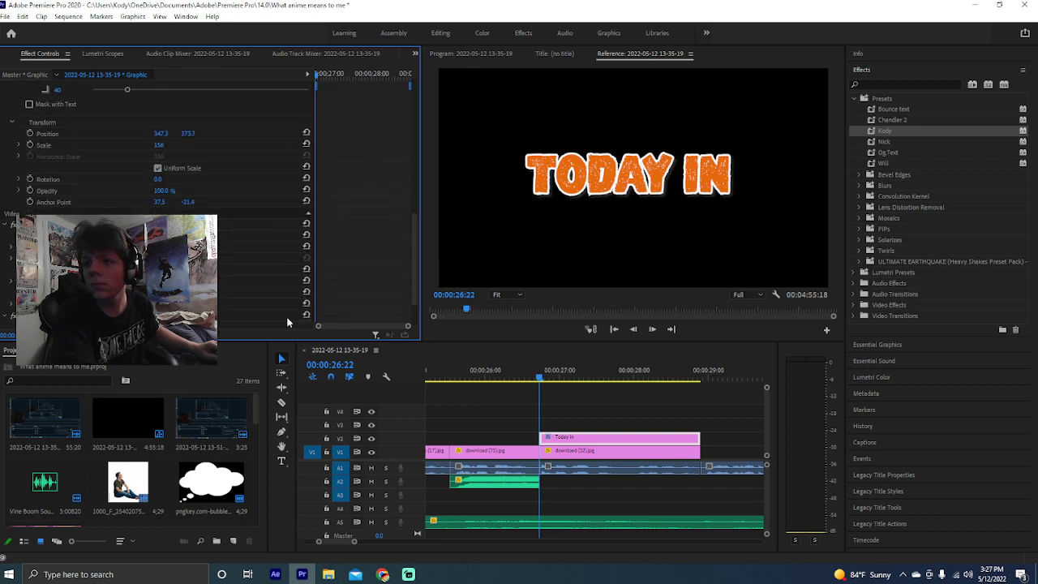
Replace the V2 title's text with "Making myself laugh"
mouse_move(573, 438)
mouse_down()
mouse_move(604, 458)
mouse_move(573, 442)
mouse_up()
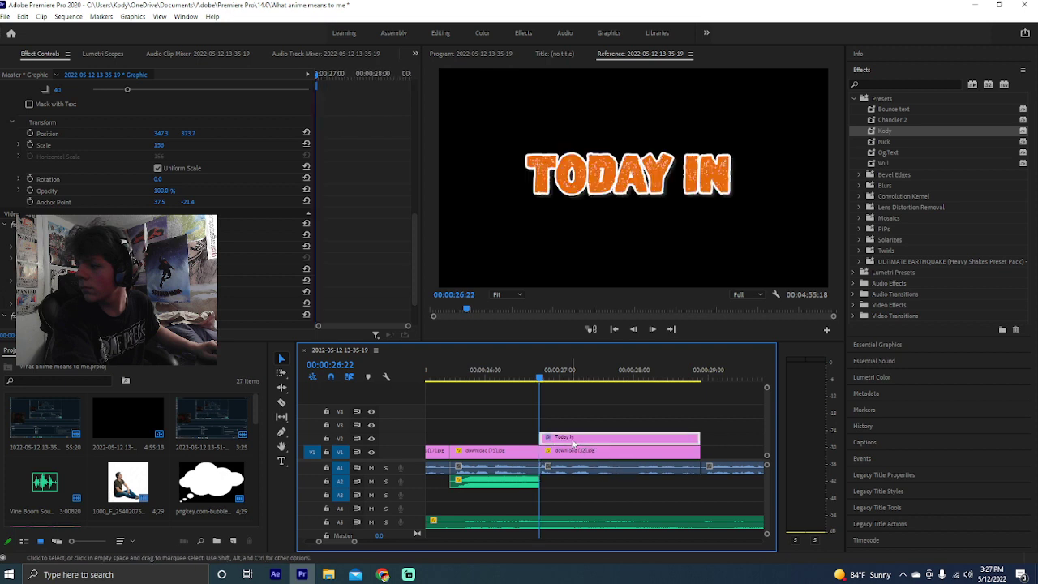
click(557, 376)
click(588, 203)
double_click(588, 171)
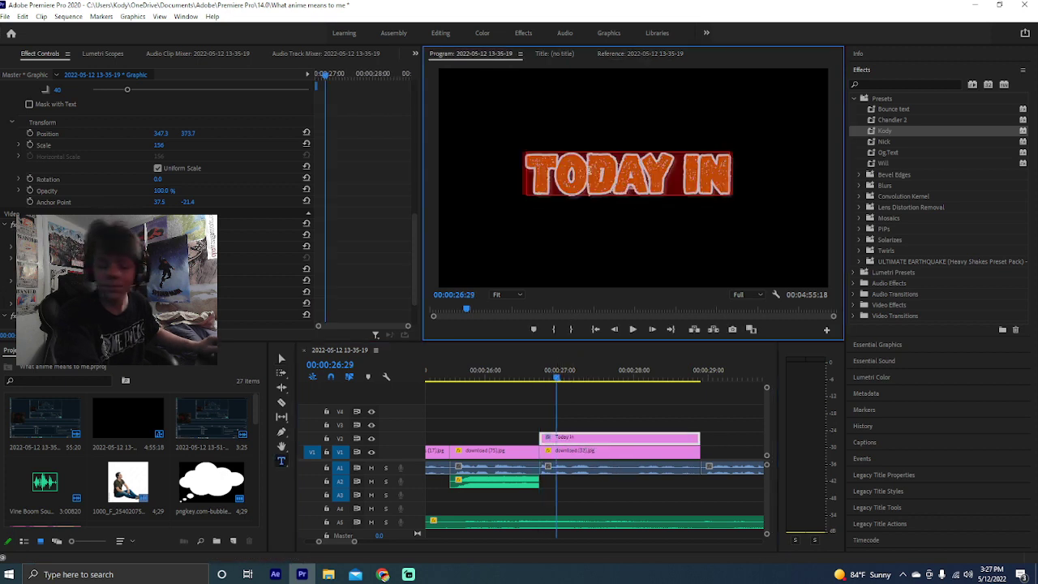
text(MAKIN)
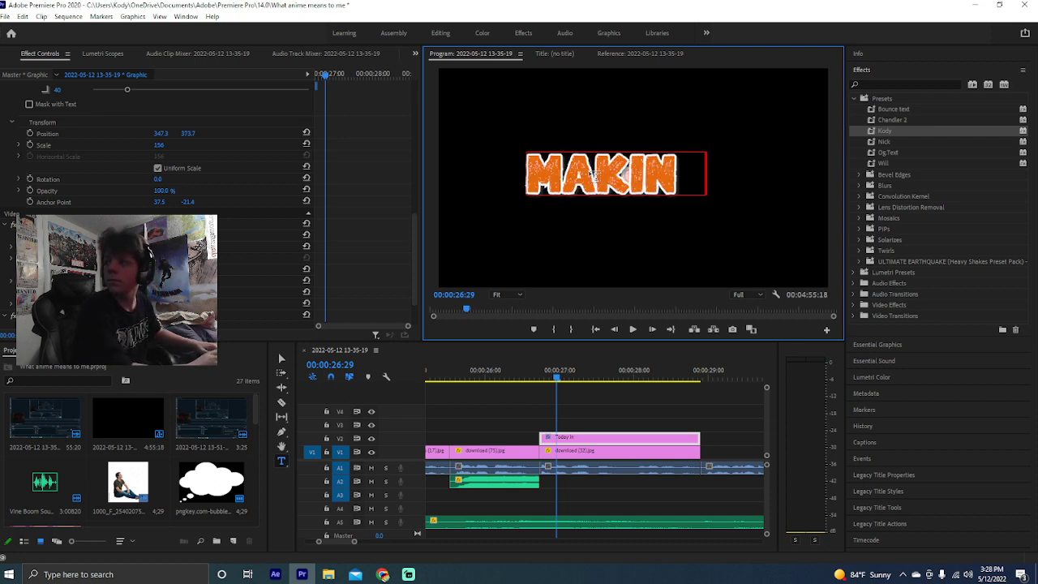
text(G M)
key(BackSpace)
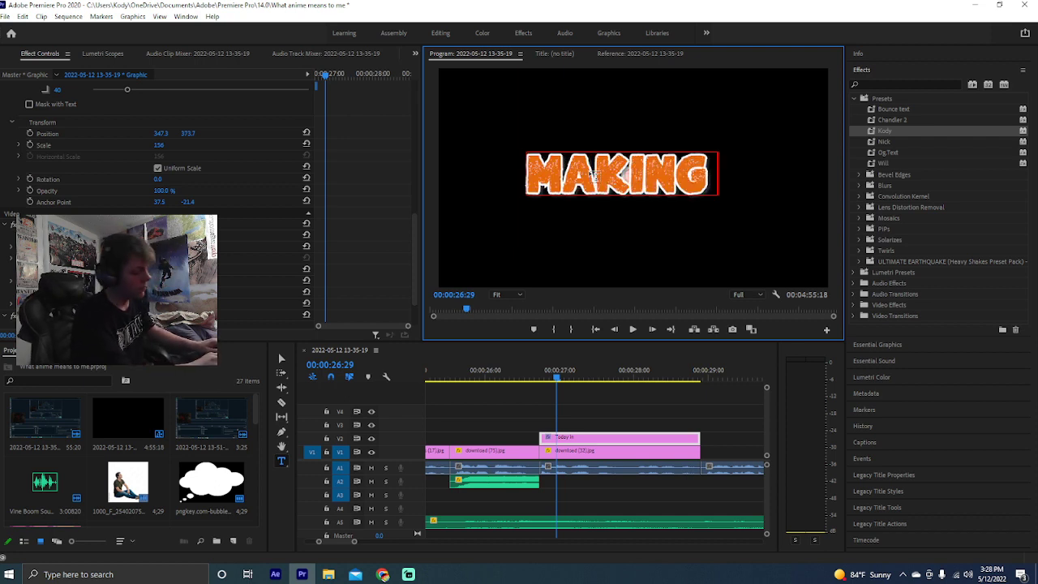
text(MYSE)
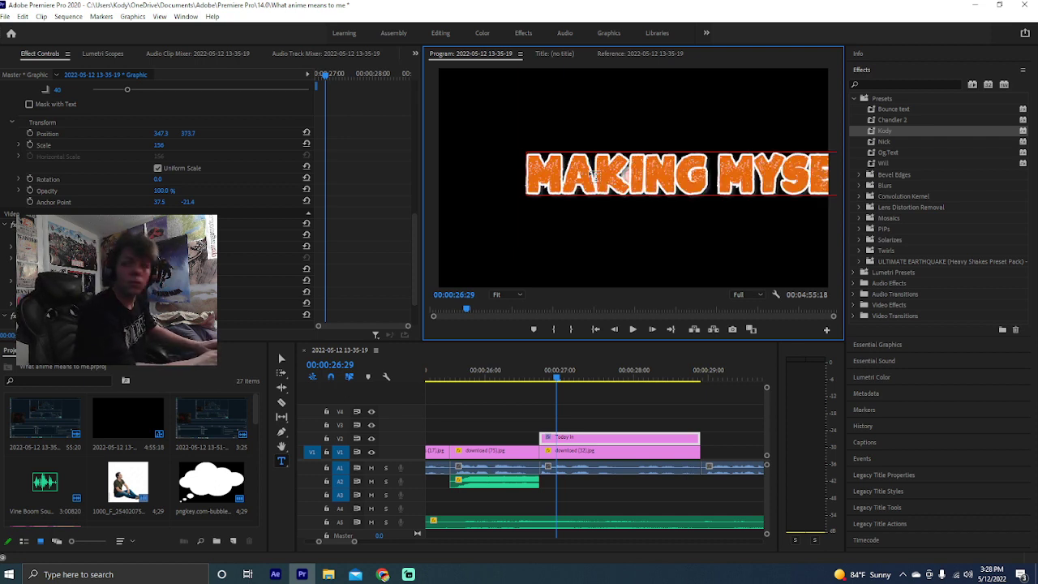
Shrink the "Making myself laugh" title to a scale of about 107 and place it across the top of the frame
click(280, 358)
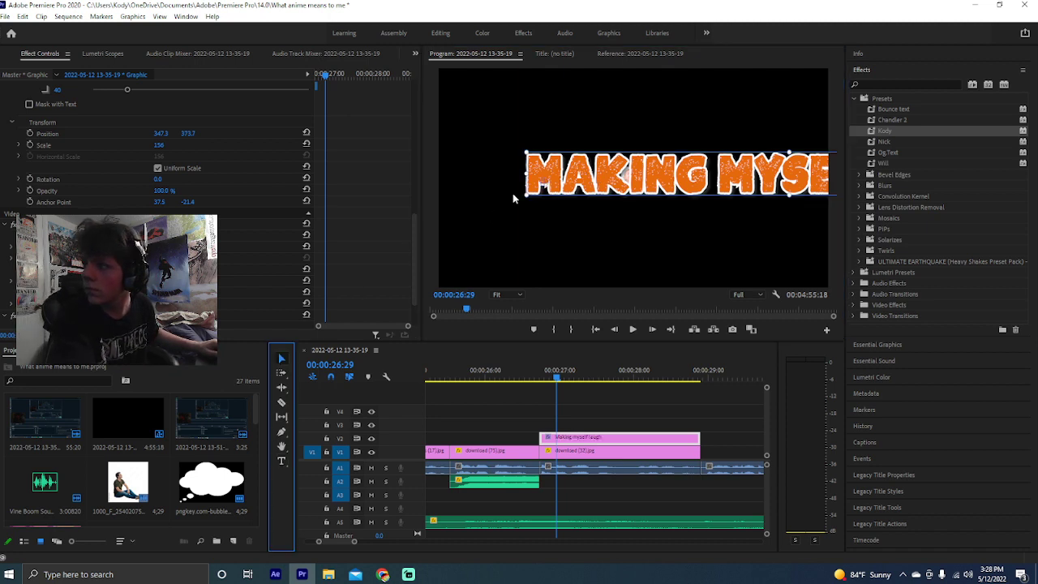
drag(524, 151, 533, 90)
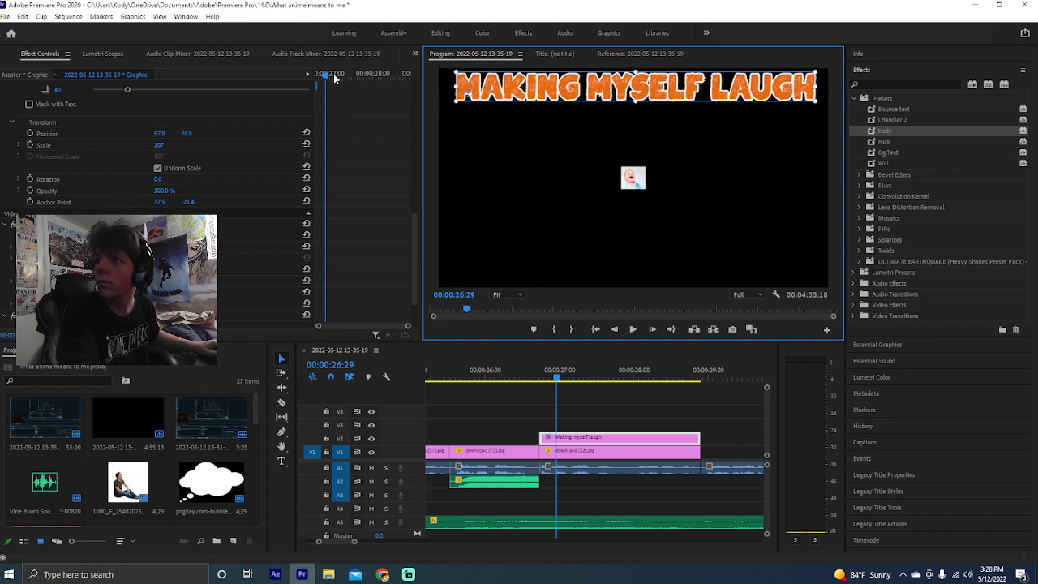
Keyframe the title's opacity at 00:00:26:22 and 00:00:27:04 so that it fades in
drag(334, 78, 317, 76)
scroll(317, 122, down, 2)
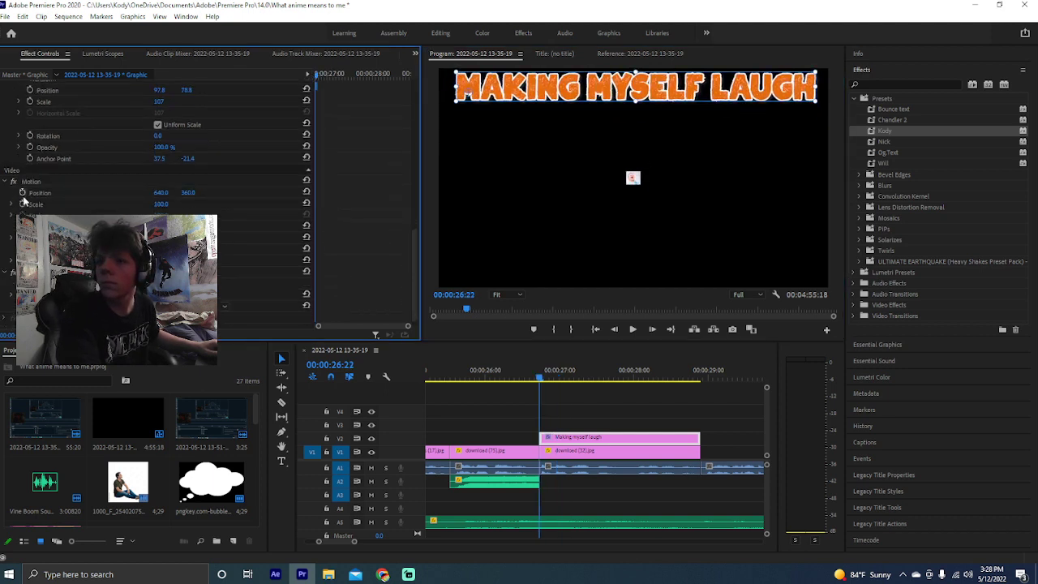
scroll(25, 201, down, 1)
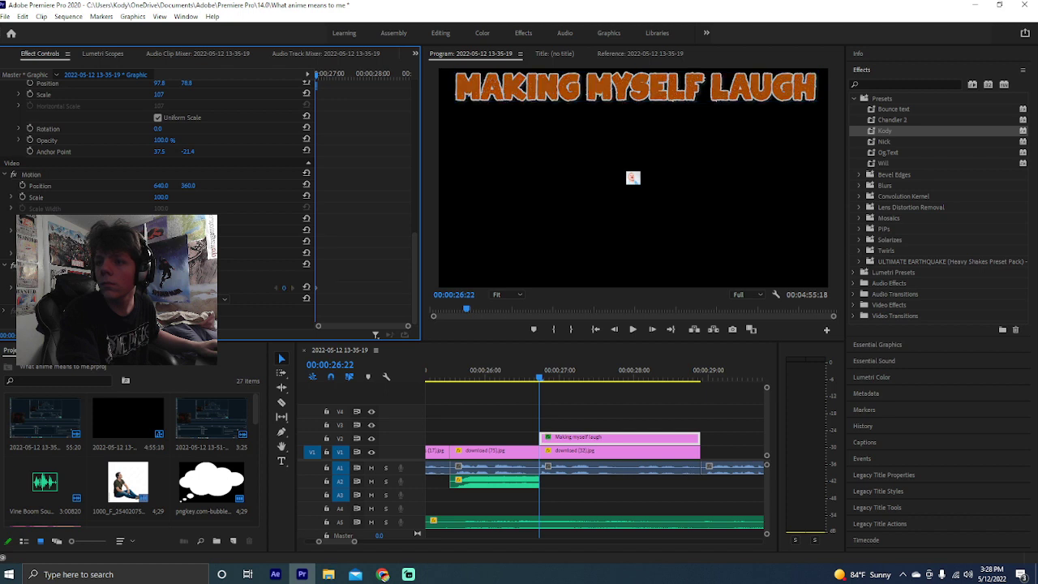
drag(319, 77, 332, 75)
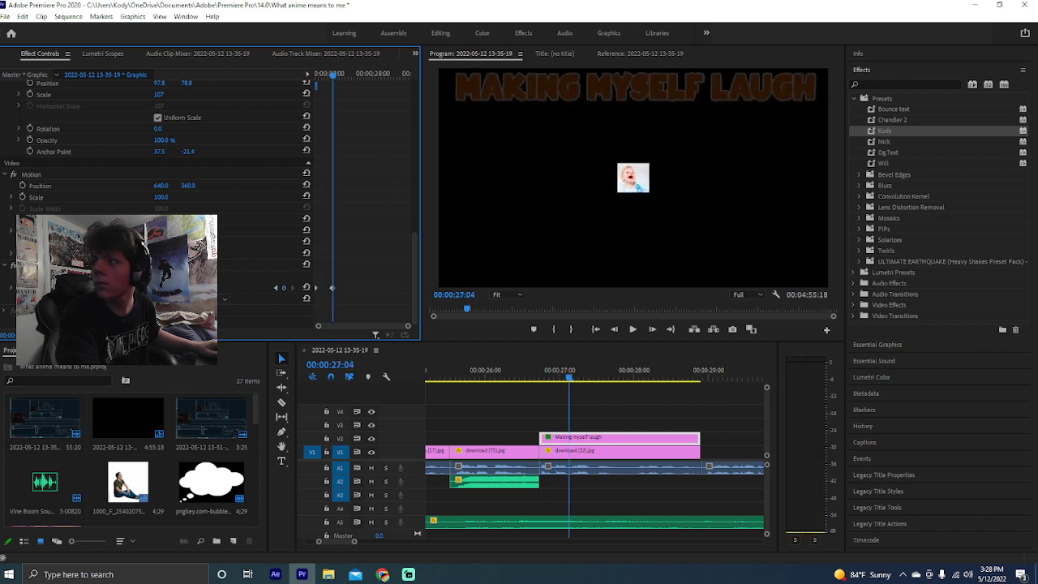
Play back the title's fade-in over the laughing baby image
click(590, 395)
key(space)
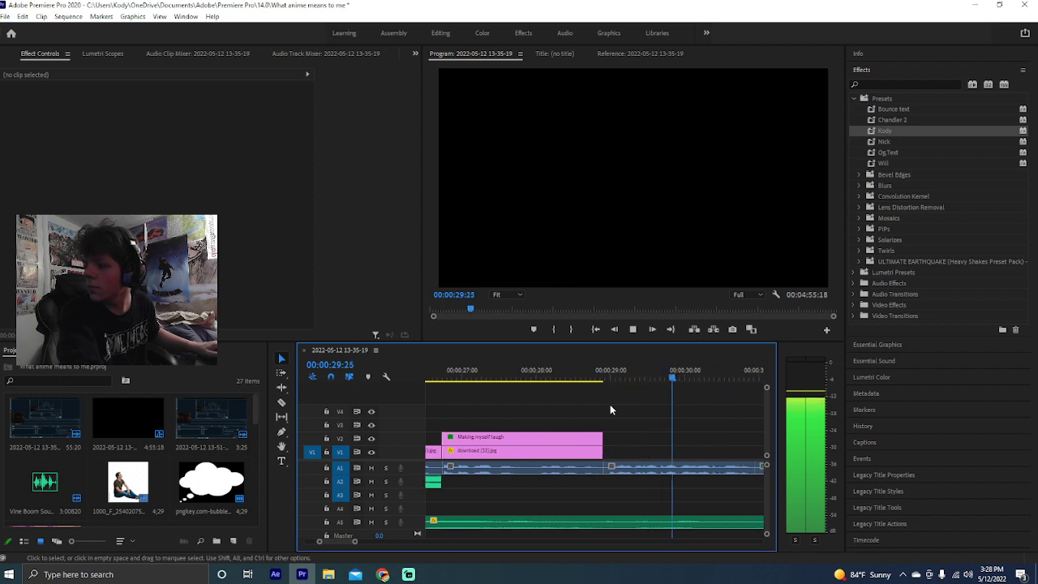
key(space)
Apply the A - Gentle Shake preset from the Ultimate Earthquake pack to download (32).jpg on V1 and preview it
click(518, 450)
click(493, 378)
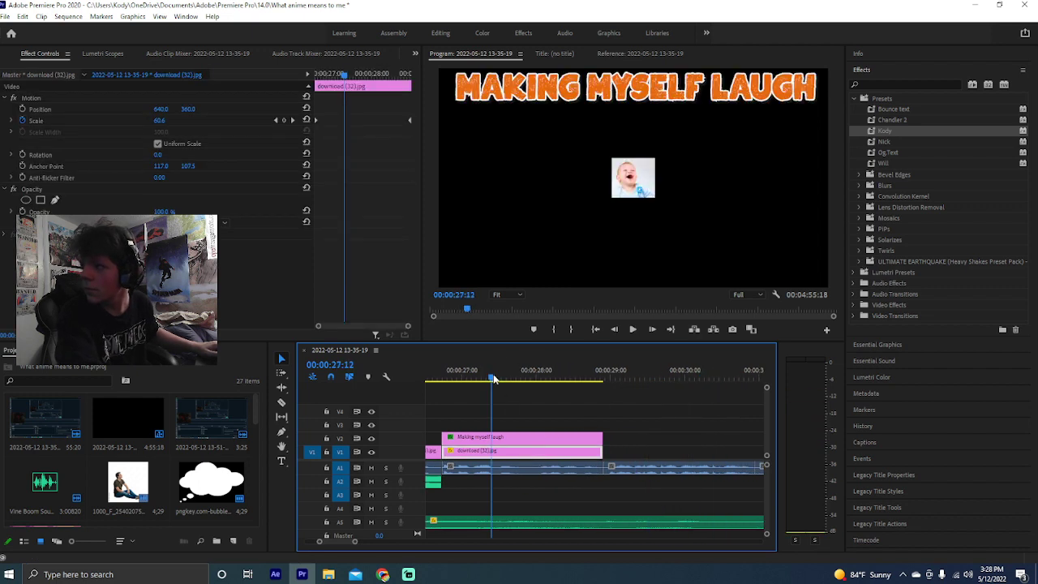
double_click(923, 261)
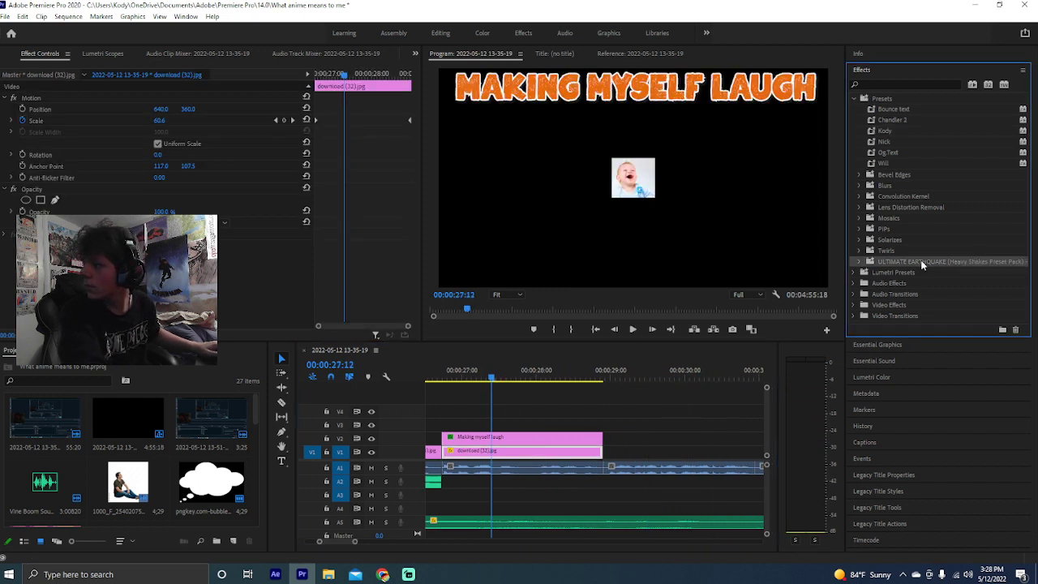
drag(904, 270, 537, 446)
key(space)
key(space)
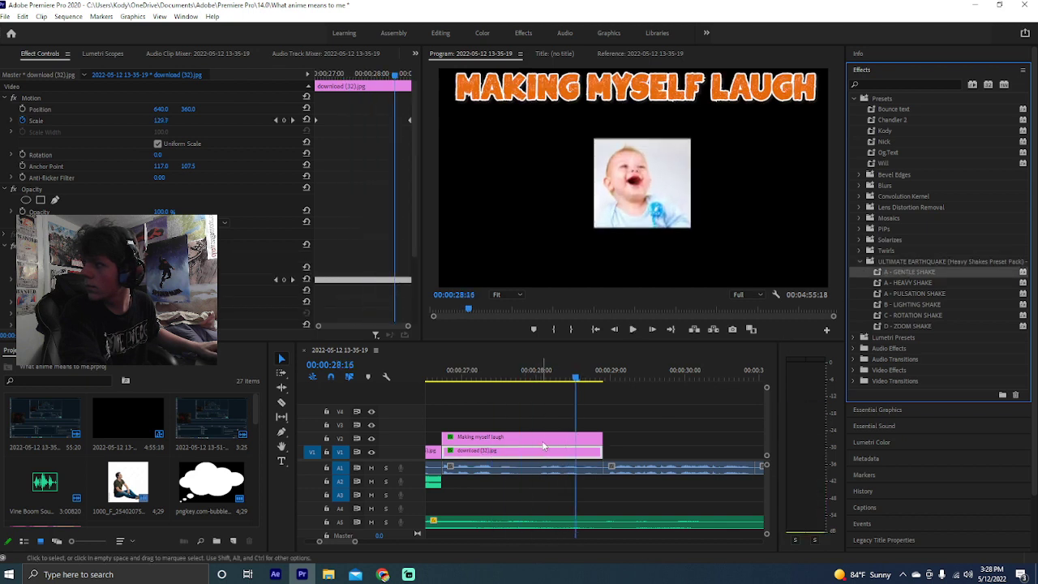
Set the download (32).jpg image's scale to about 58 at 00:00:26:25 and play back the result
drag(478, 378, 448, 380)
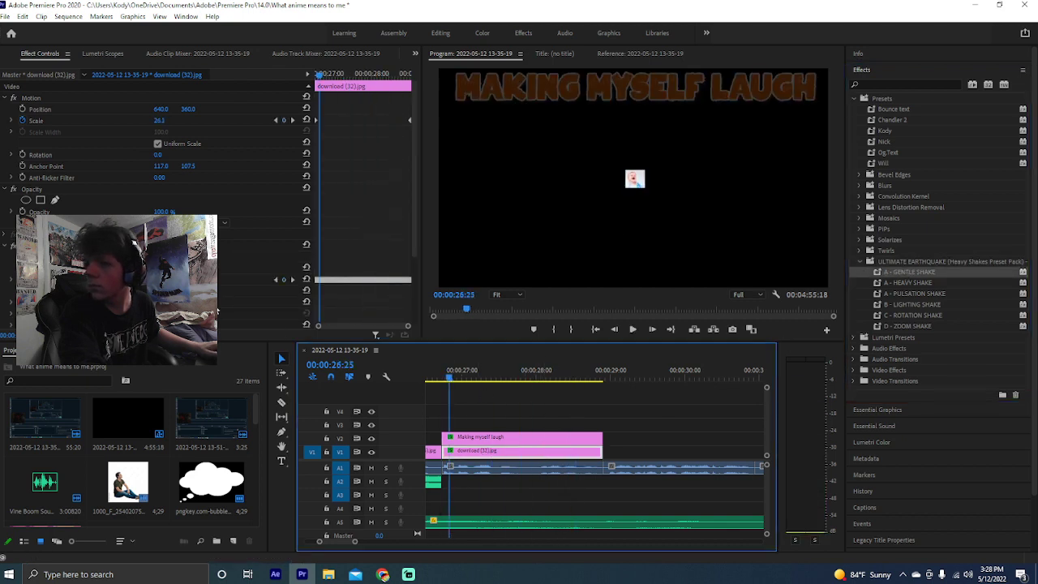
drag(155, 123, 187, 123)
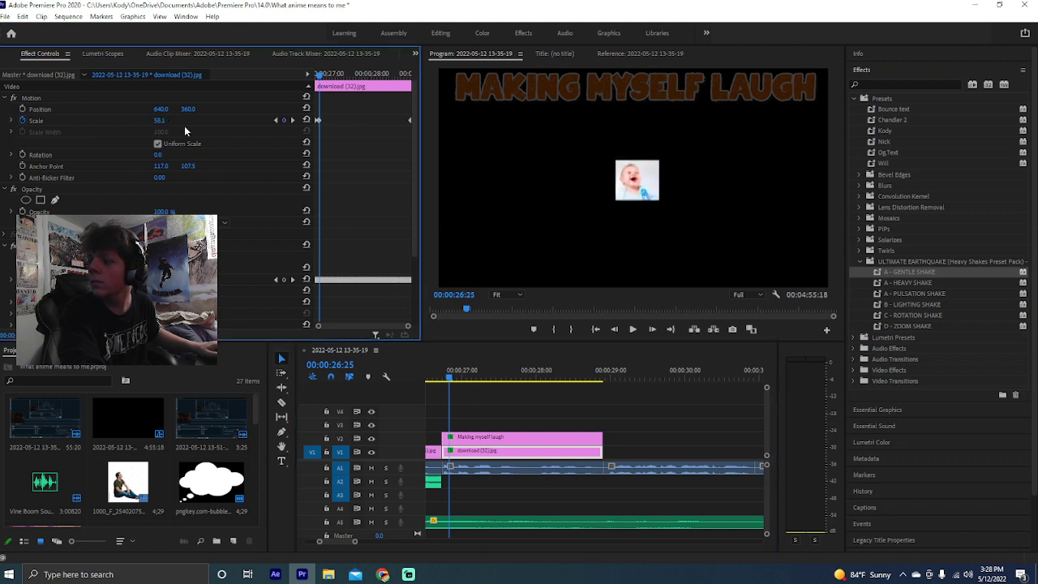
key(space)
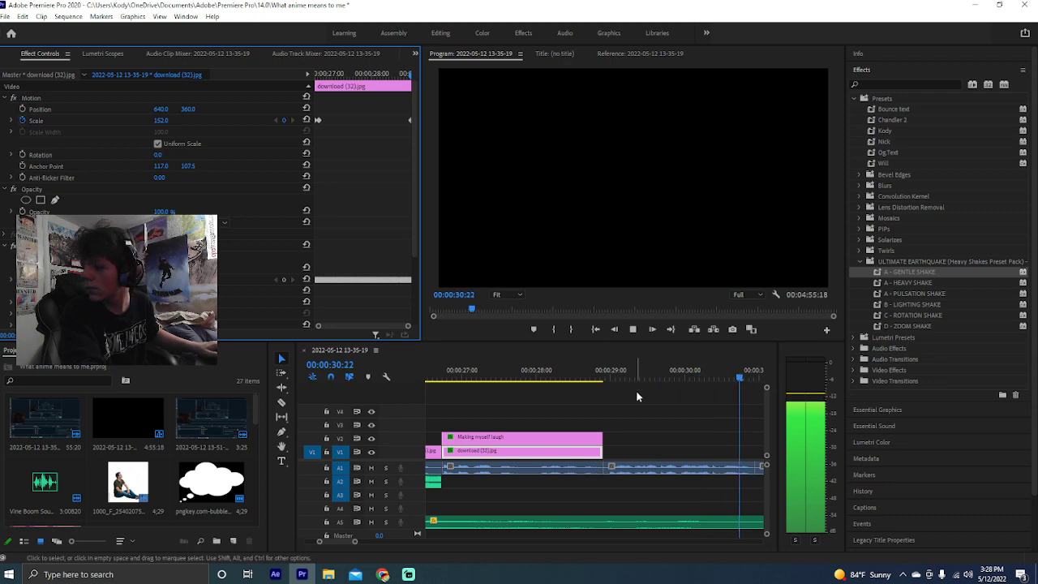
key(space)
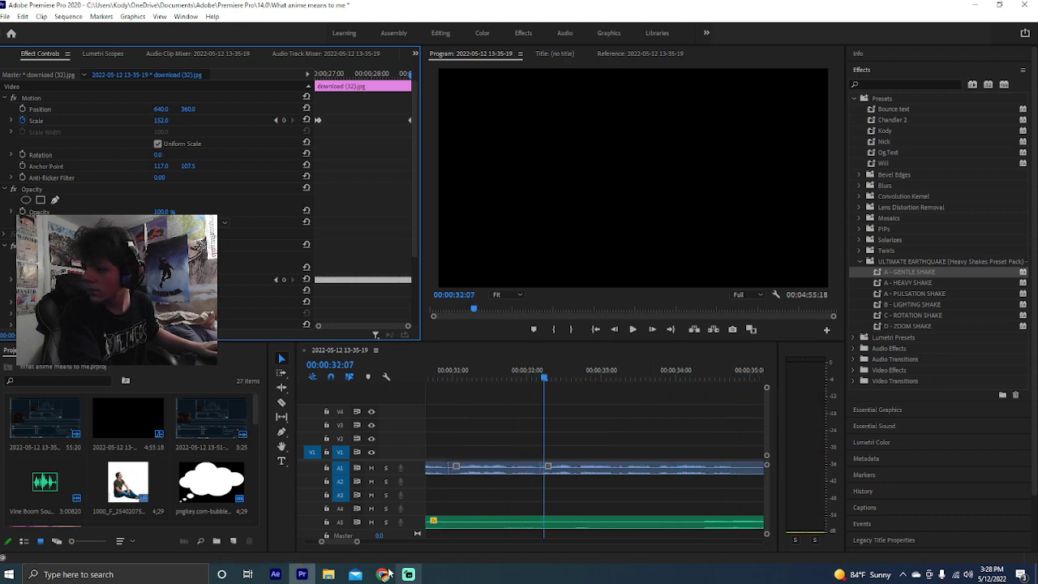
Switch to the YouTube page in Chrome and search for "squidward laughing"
click(382, 574)
click(195, 8)
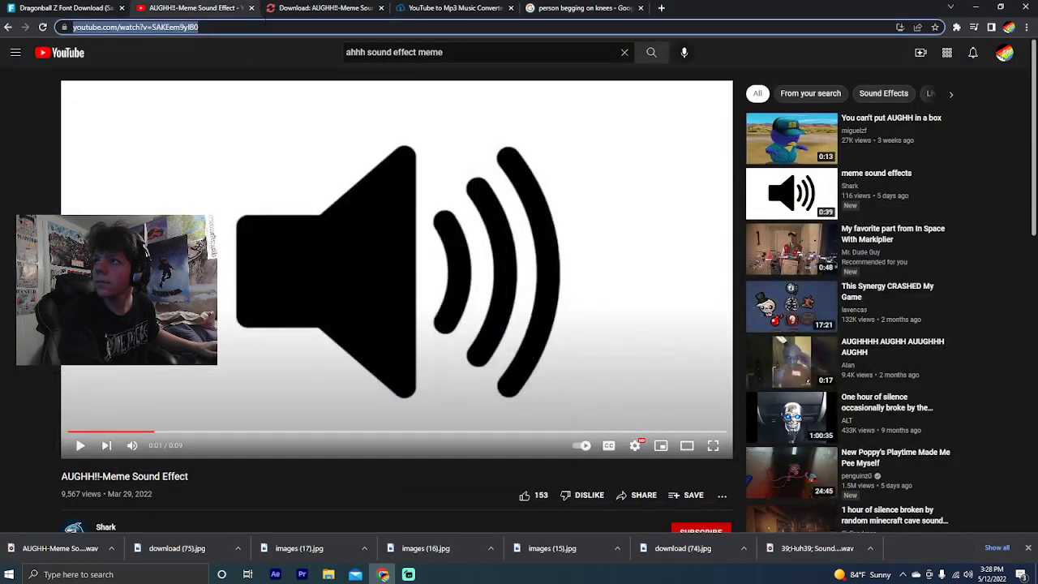
click(405, 52)
text(s)
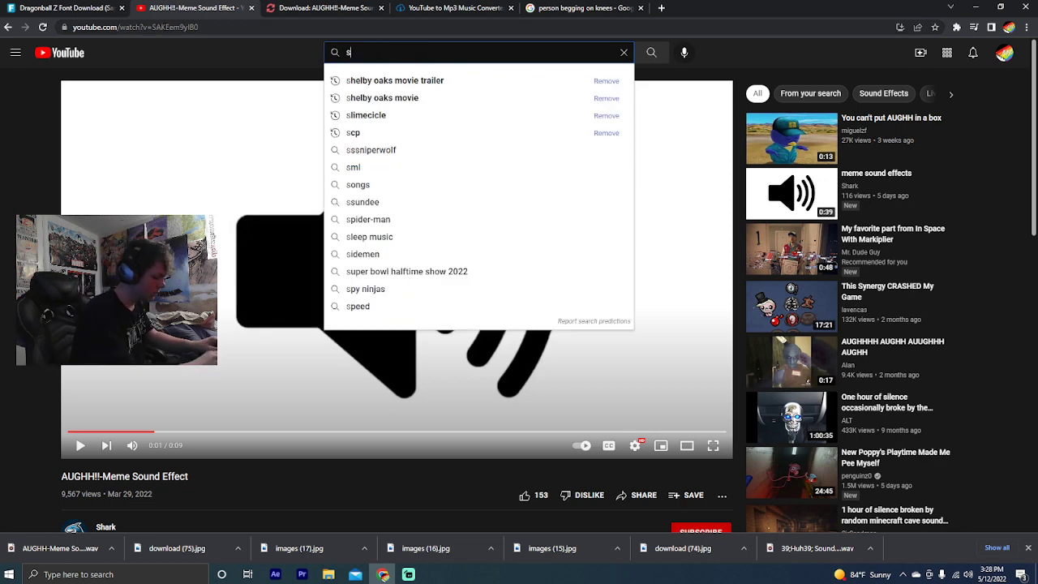
text(quidward )
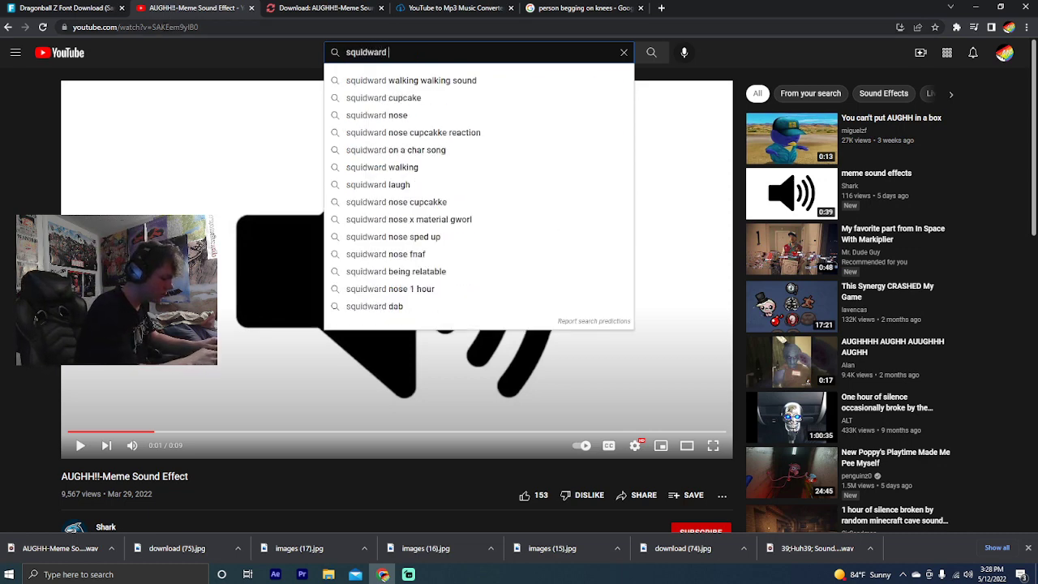
text(laughing)
key(Return)
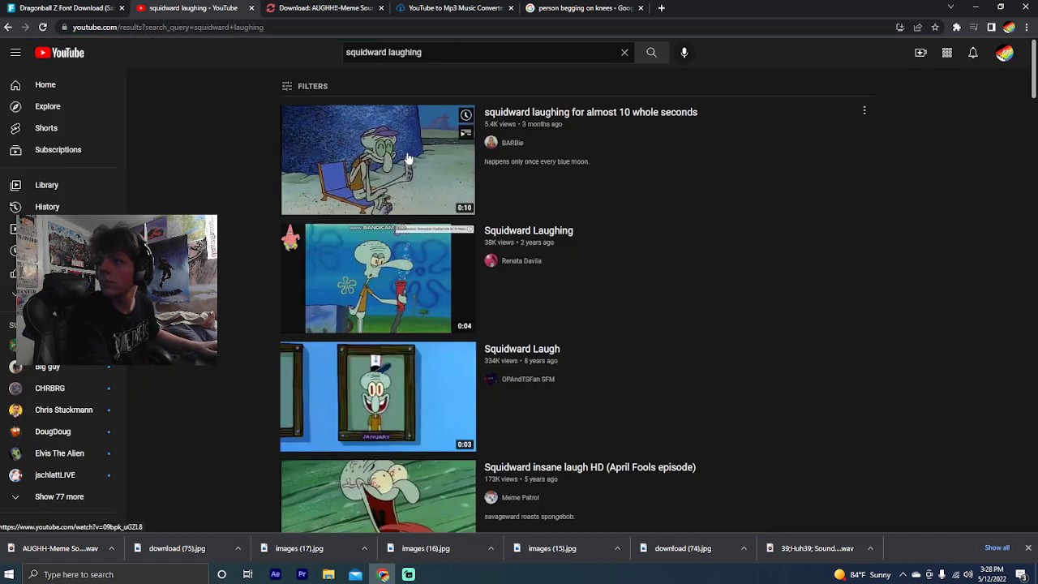
Open the "squidward laughing for almost 10 whole seconds" video, pause it and copy its link for the YTMP3 converter page
click(408, 158)
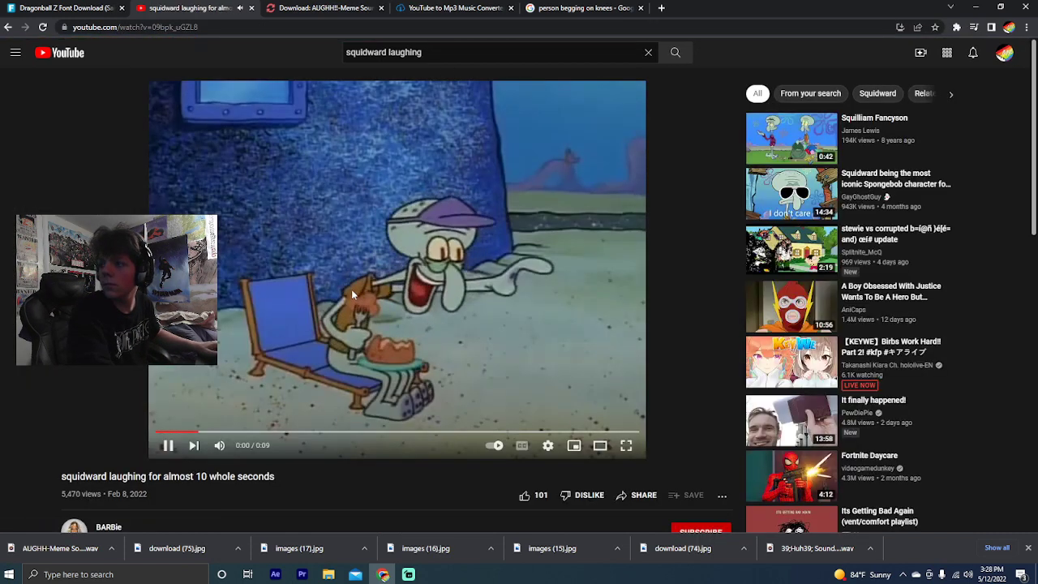
click(351, 288)
click(178, 27)
right_click(179, 27)
click(202, 89)
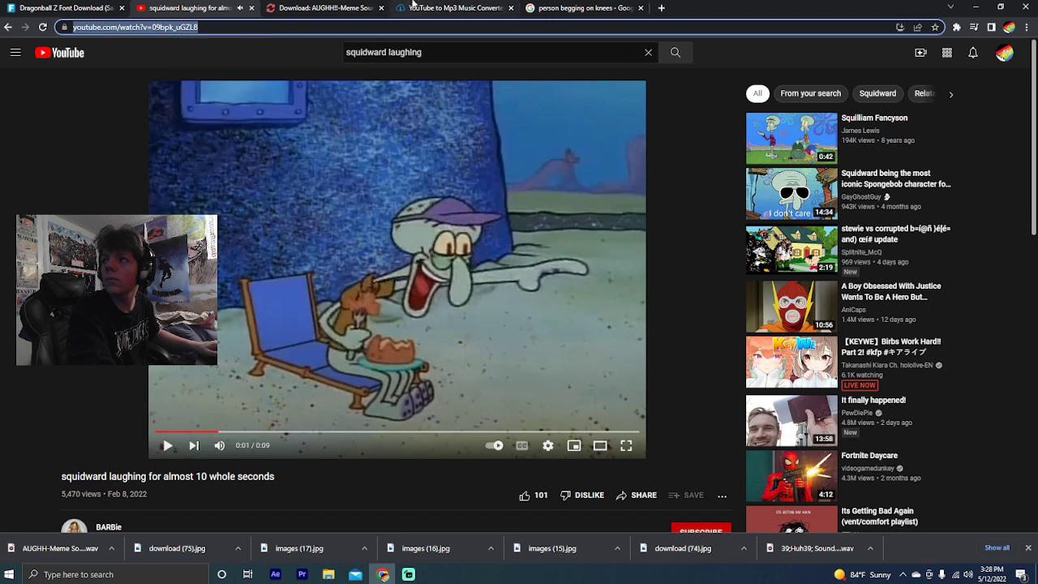
click(413, 7)
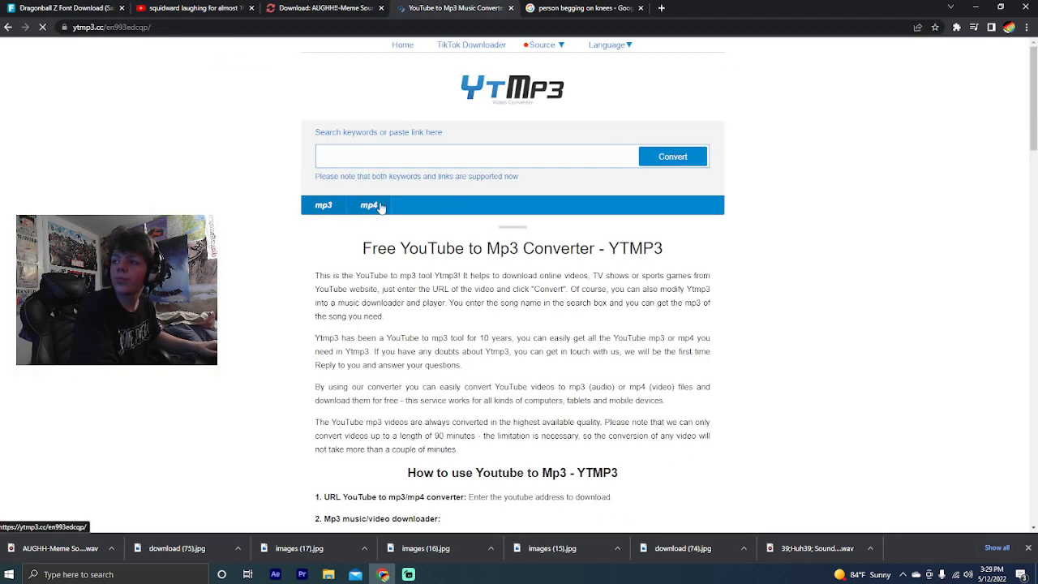
Try to convert the copied video link to mp4 with YTMP3 and close the blocked ad tab
right_click(381, 162)
click(421, 246)
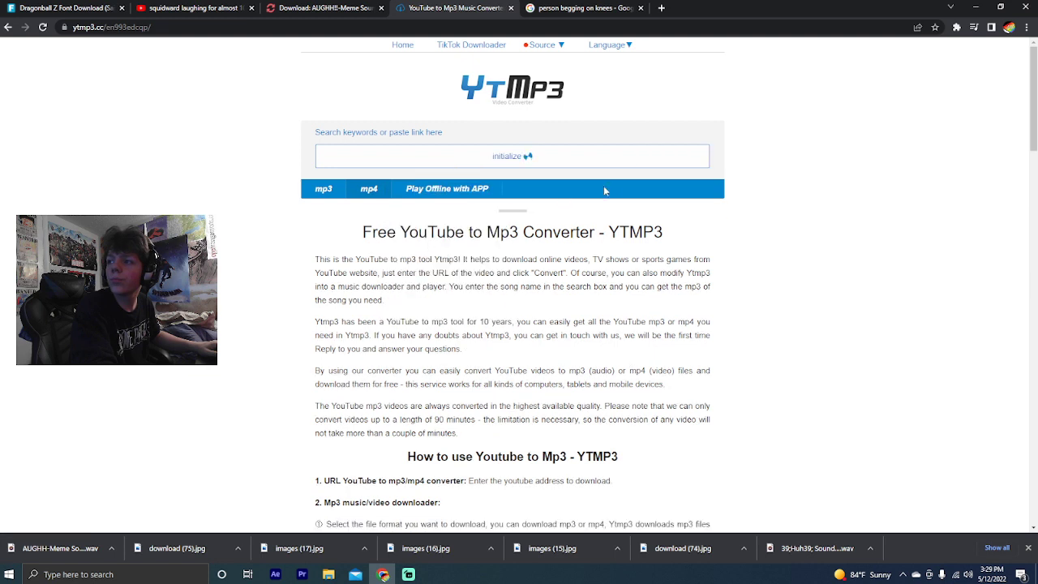
click(498, 168)
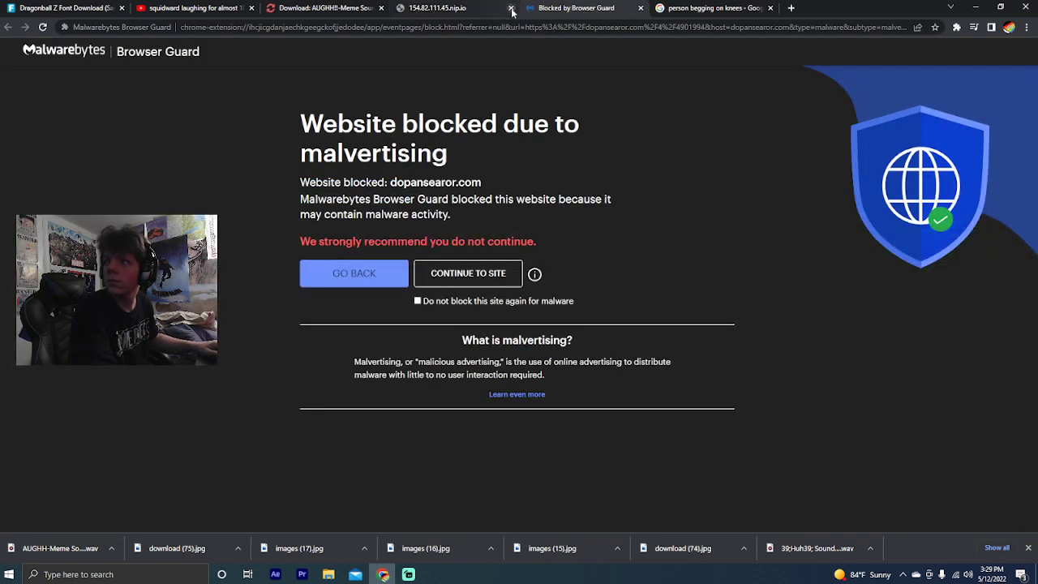
click(423, 8)
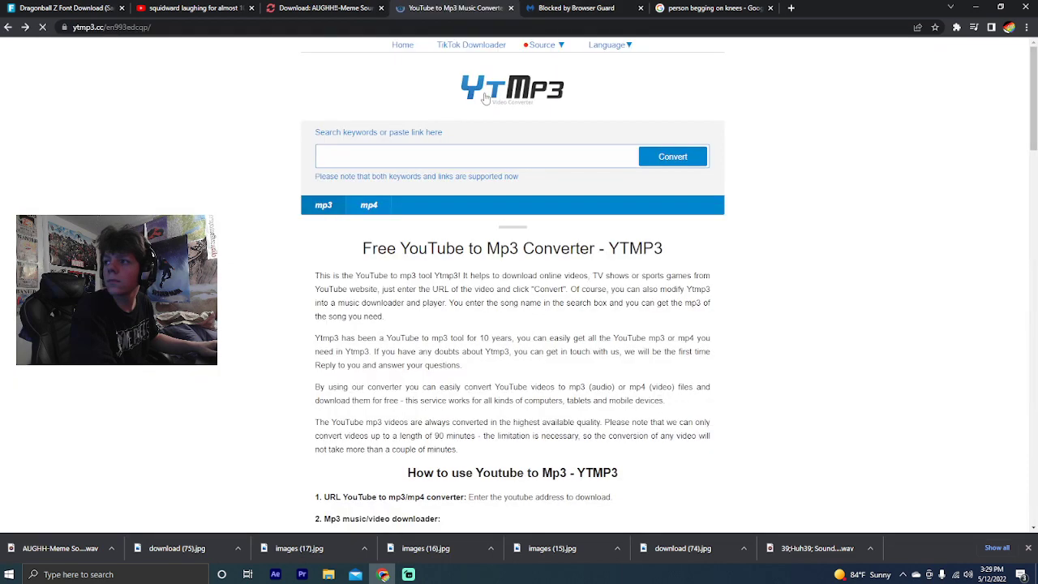
click(596, 8)
click(640, 8)
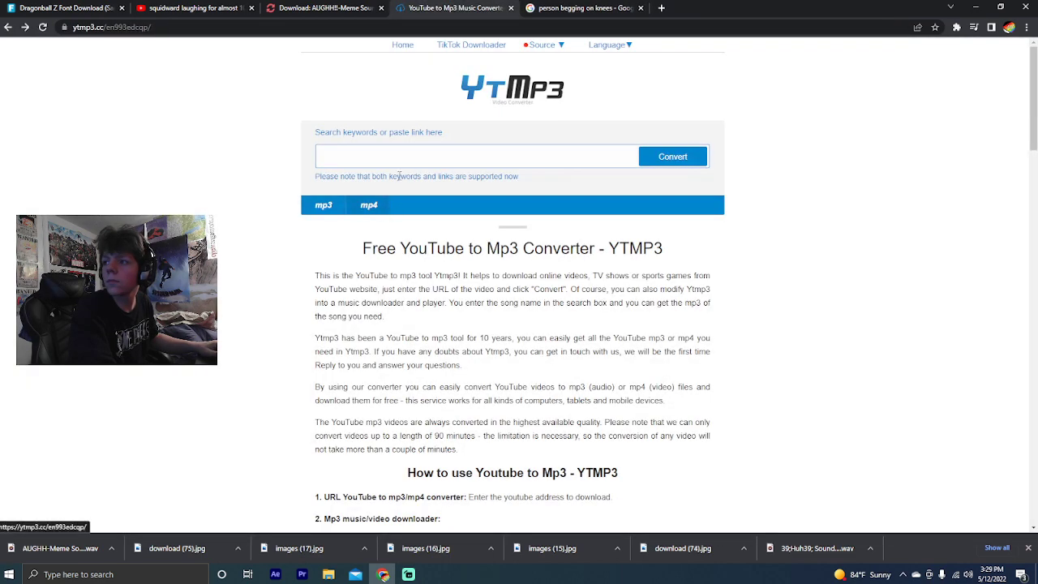
Convert the pasted Squidward video link with YTMP3, download the mp4 and leave the blocked ad page
right_click(413, 154)
click(442, 239)
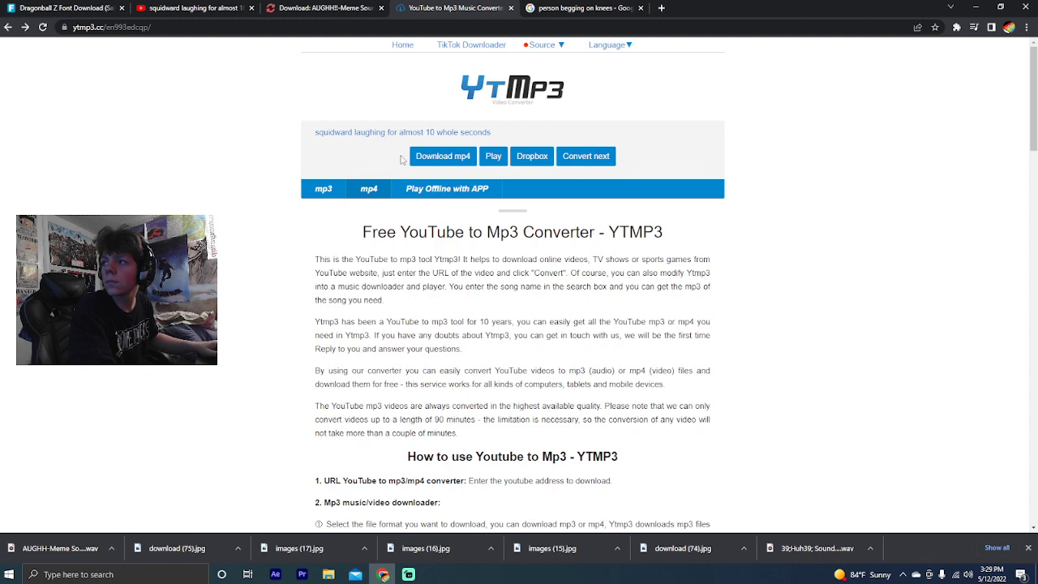
click(448, 160)
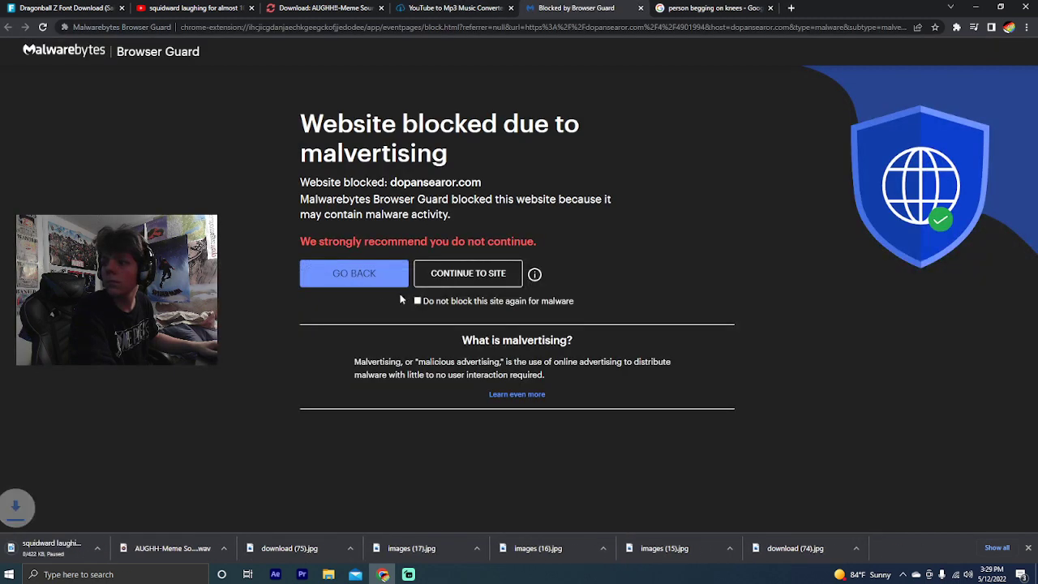
click(400, 273)
Return to the Squidward video page on YouTube and get its search field ready for a new query
click(302, 574)
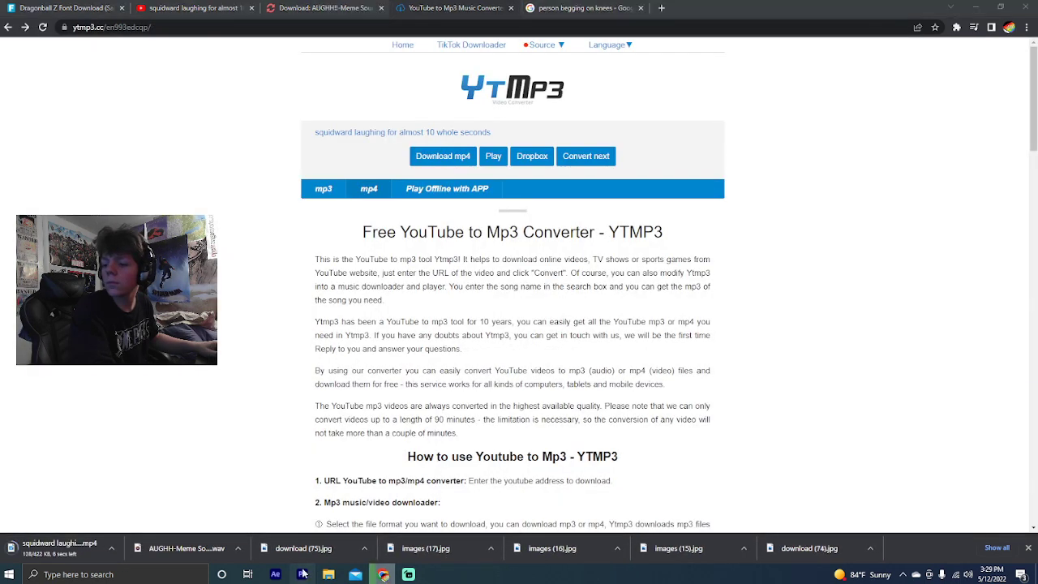
click(383, 574)
click(98, 7)
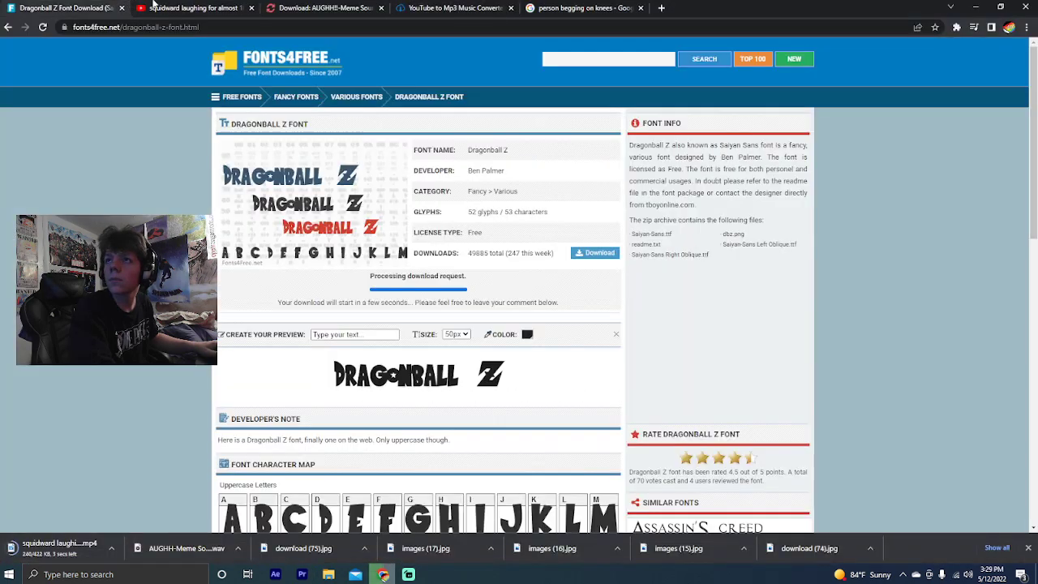
click(219, 7)
key(slash)
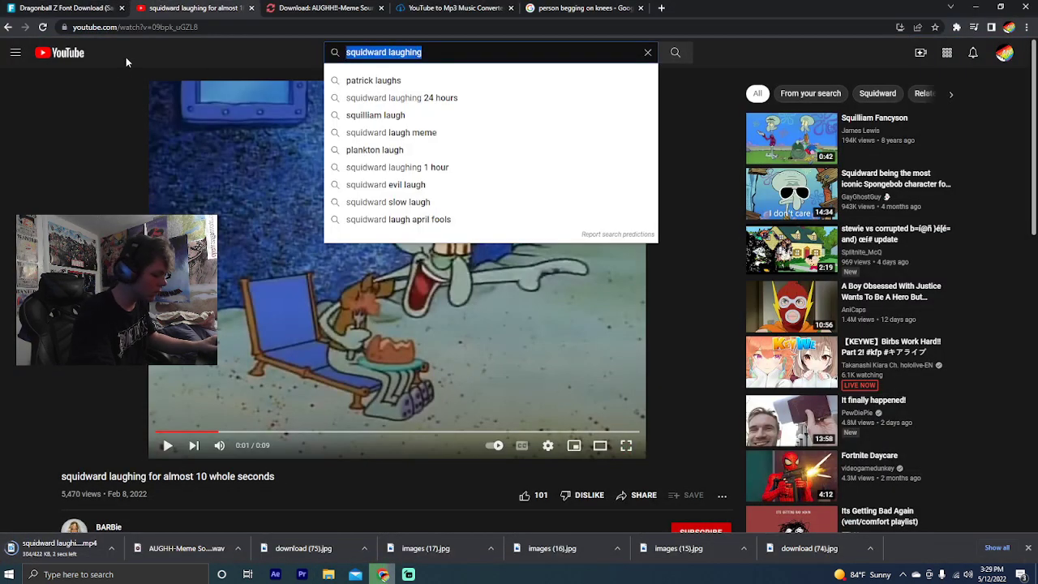
text(gurren)
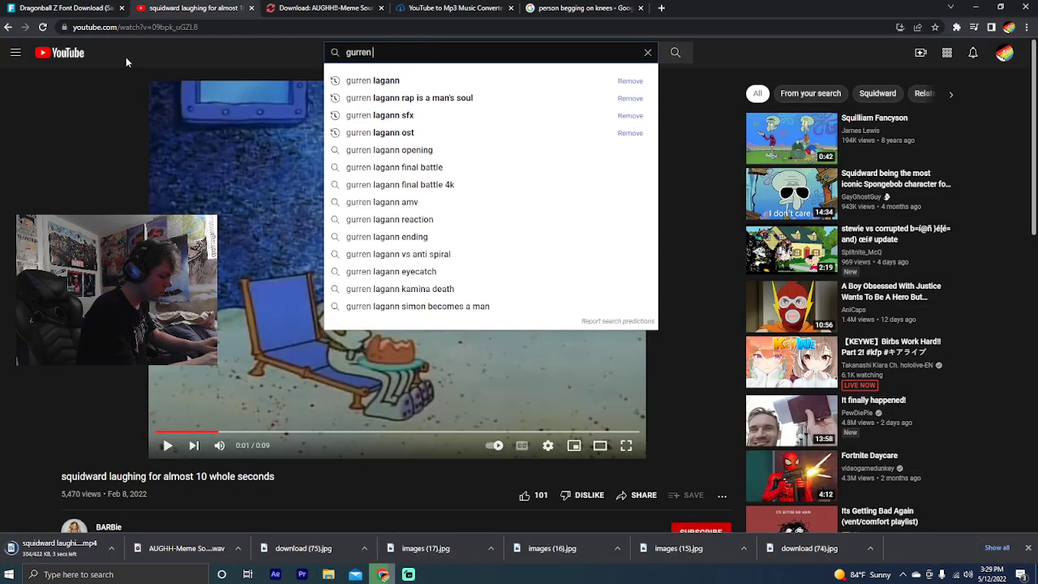
key(BackSpace)
key(BackSpace)
key(BackSpace)
key(BackSpace)
key(BackSpace)
key(BackSpace)
key(BackSpace)
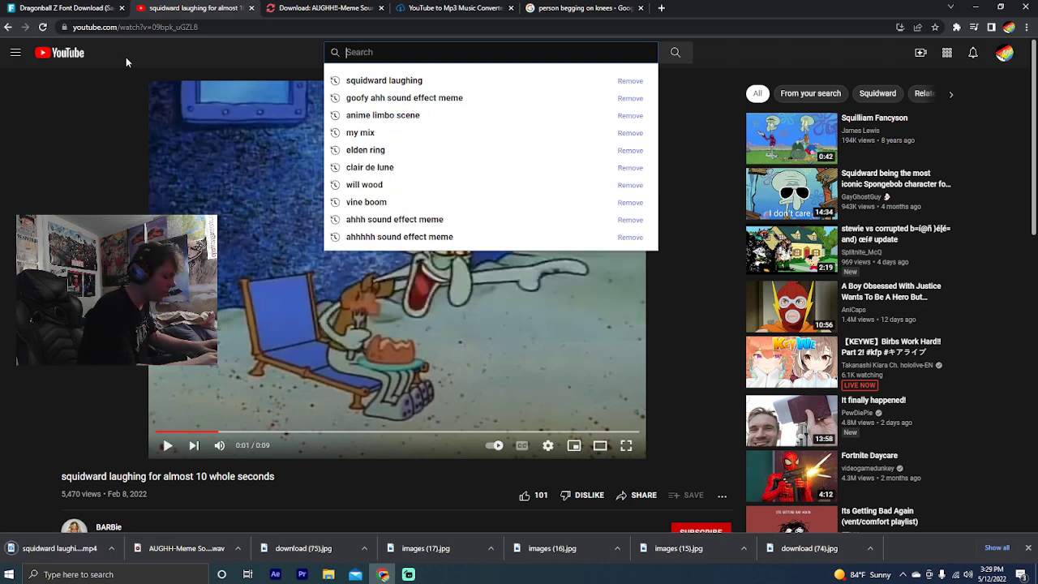
Search YouTube for "mob psycho" and look through the results for a usable clip
text(mob p)
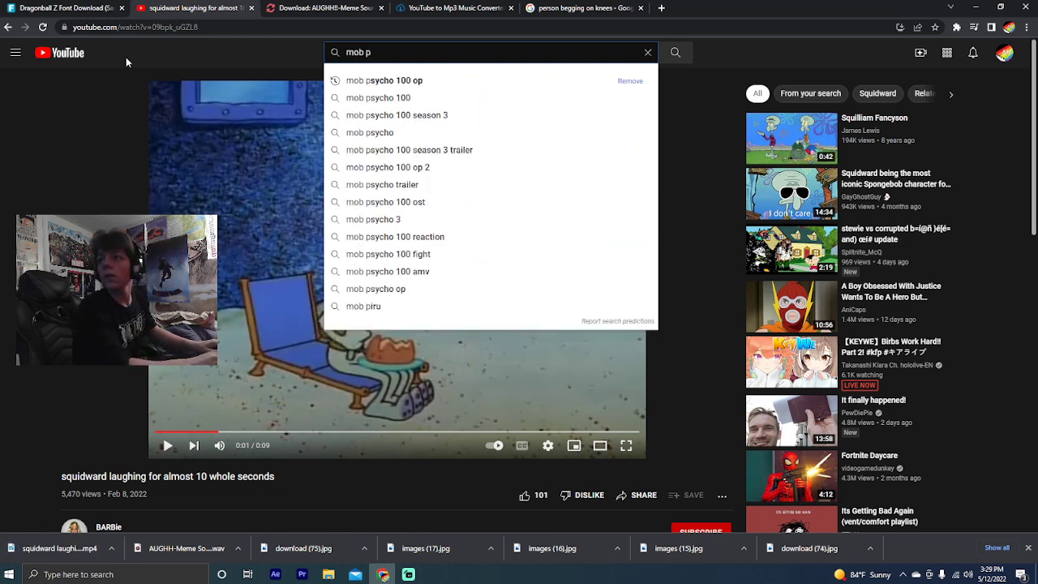
click(365, 134)
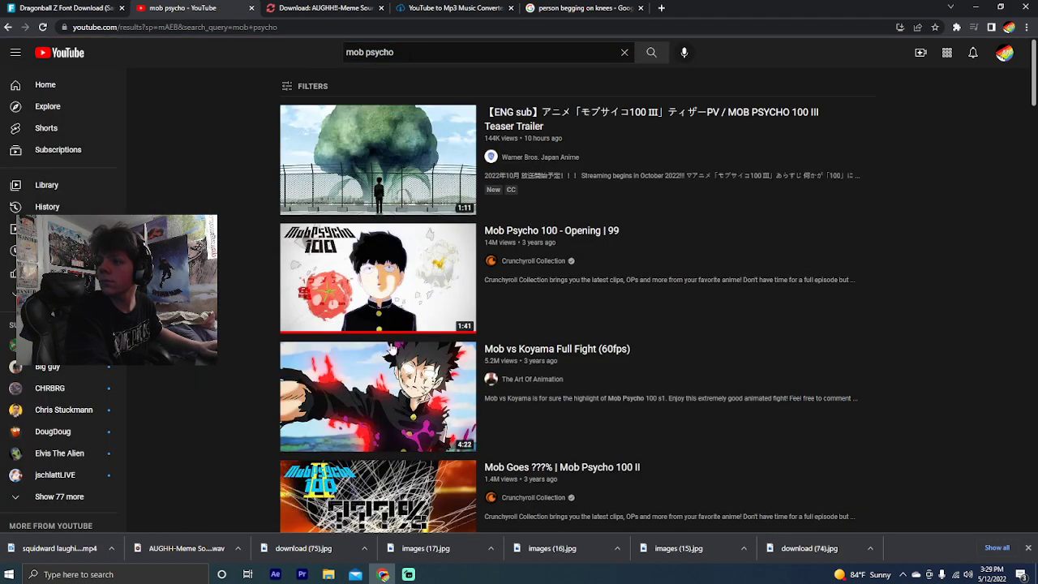
scroll(390, 349, down, 9)
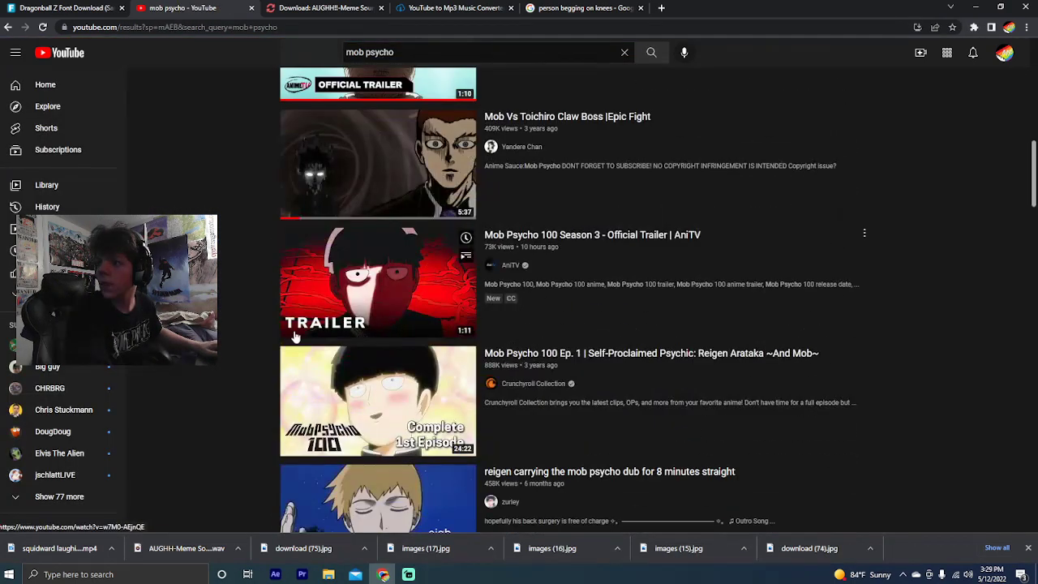
scroll(275, 324, down, 7)
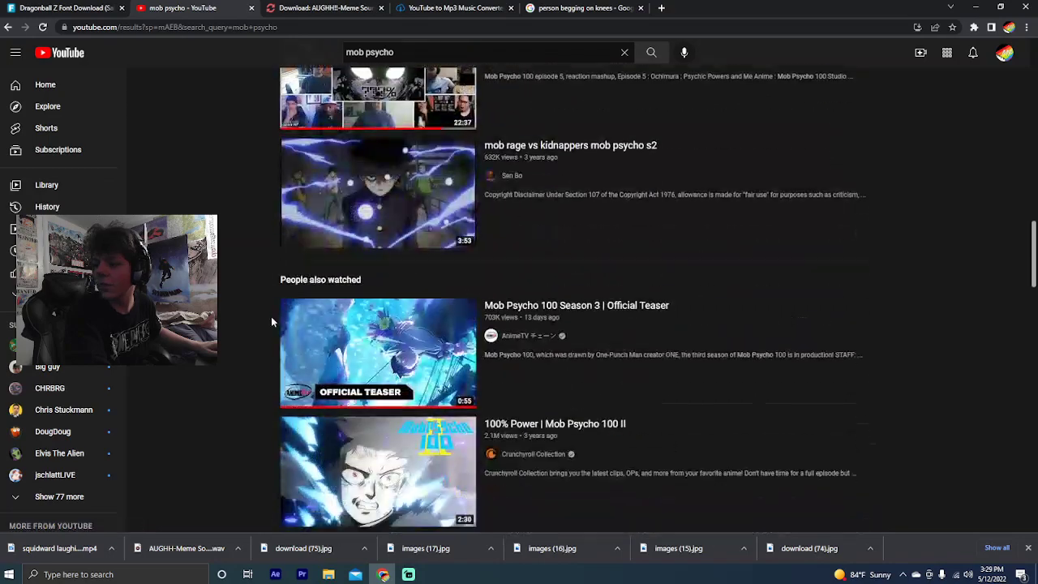
scroll(271, 316, down, 7)
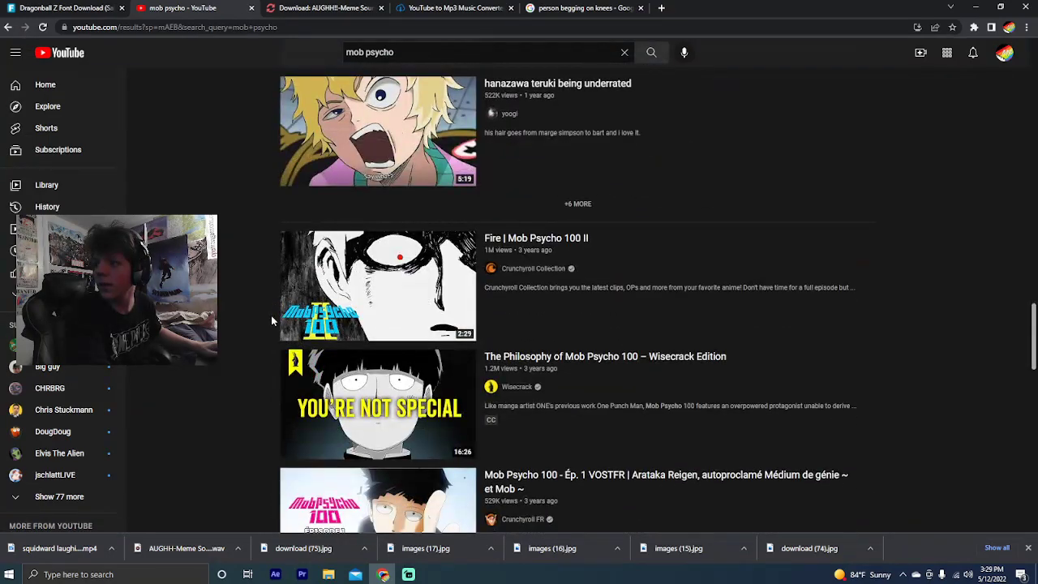
scroll(271, 315, down, 8)
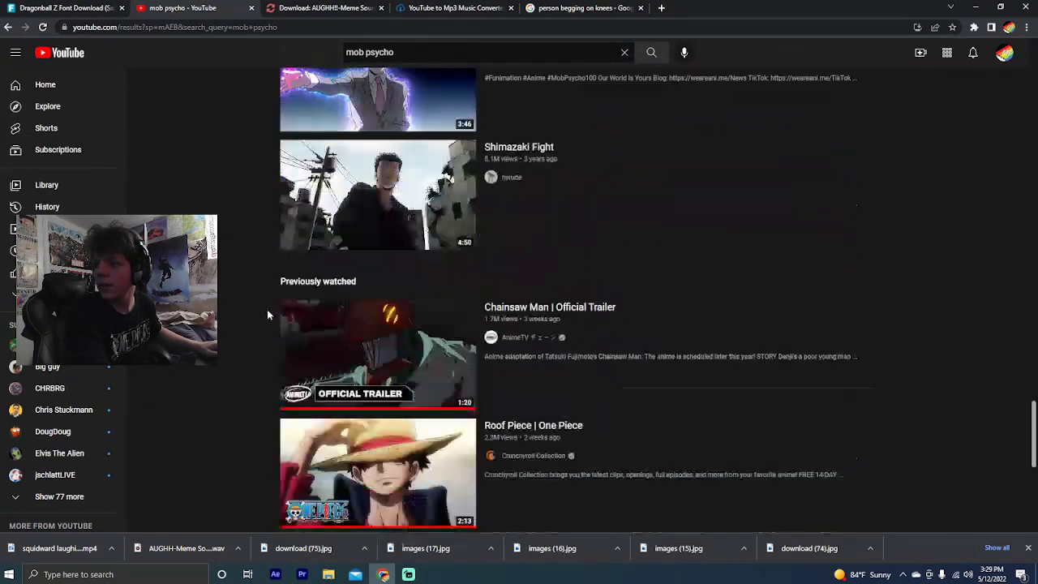
scroll(267, 309, down, 5)
scroll(252, 279, up, 5)
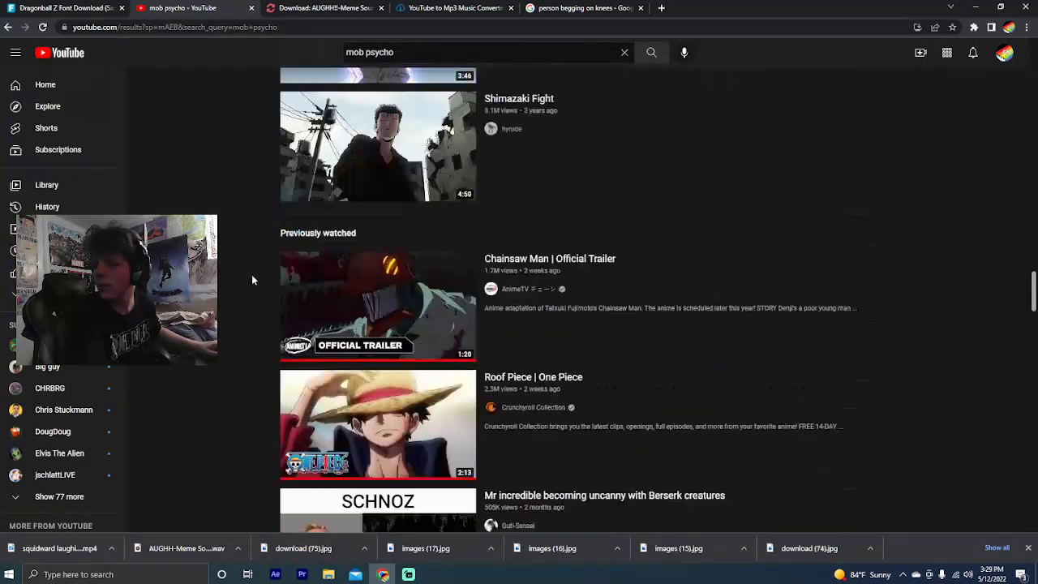
scroll(253, 275, up, 20)
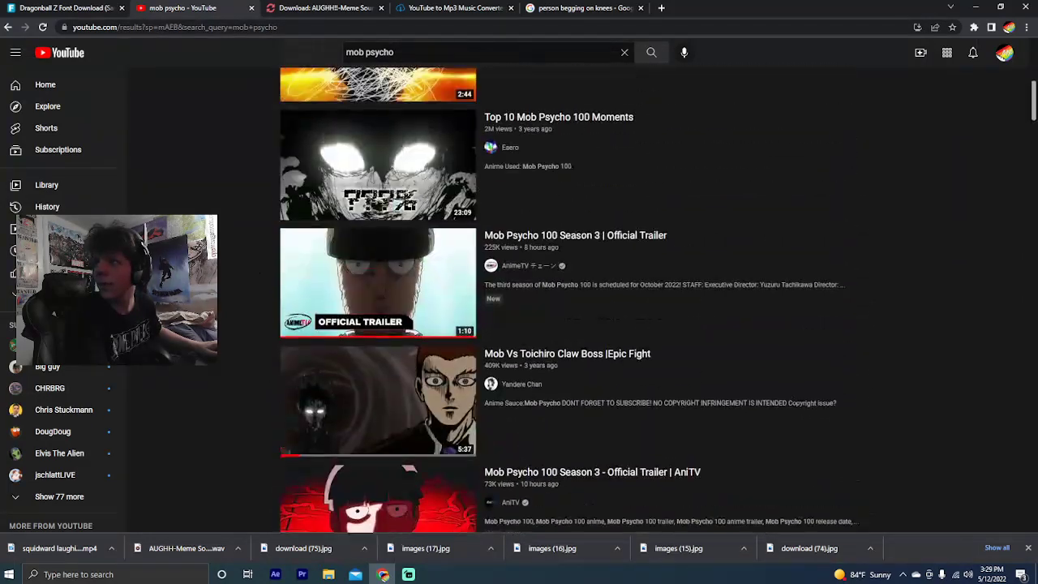
Refine the YouTube search to "mob psycho walking"
key(slash)
text(wa)
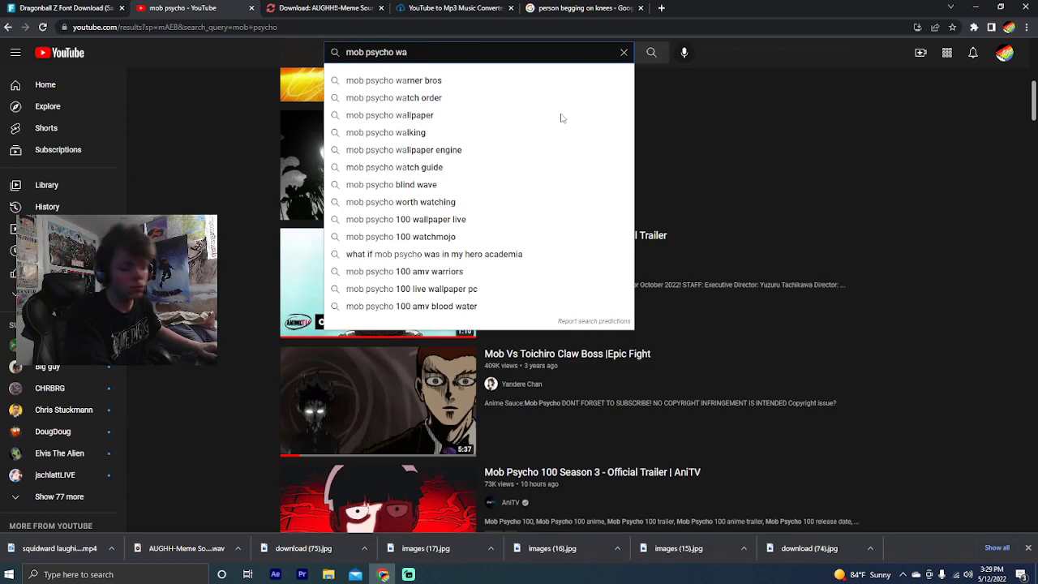
text(lking)
key(Return)
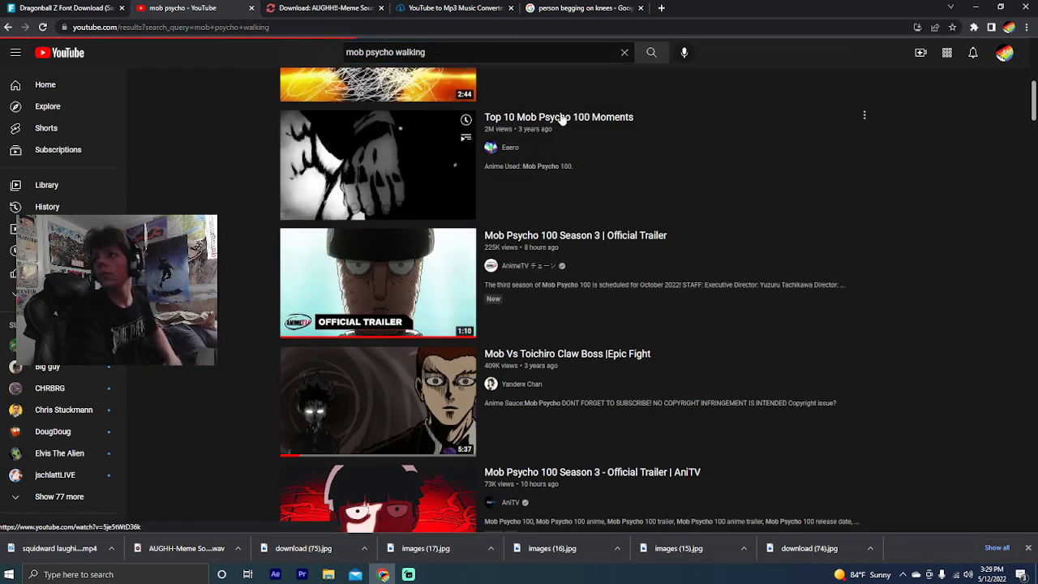
Examine the refined search results for a clip of the character walking
scroll(235, 260, down, 7)
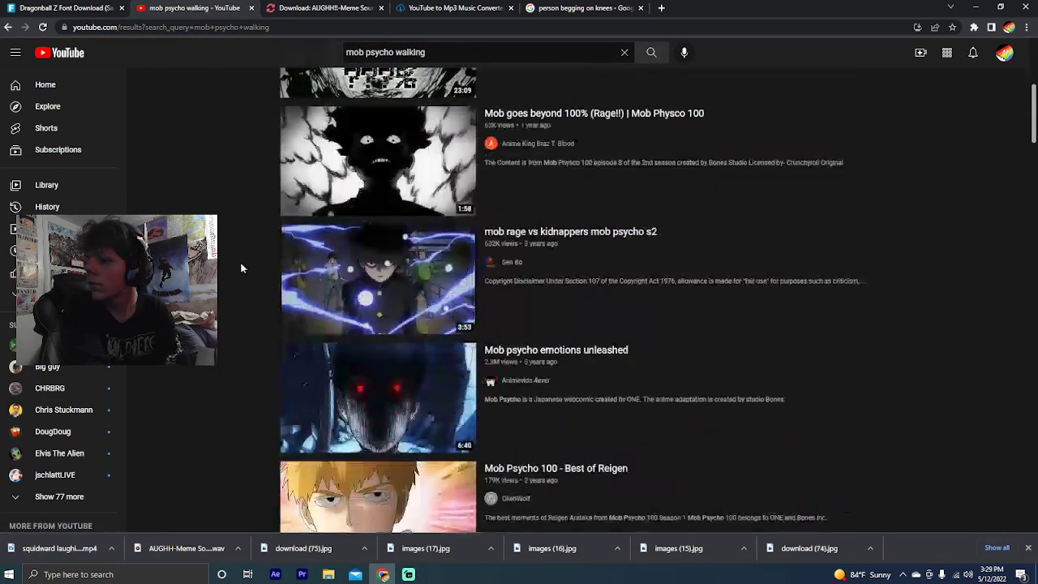
scroll(252, 260, down, 9)
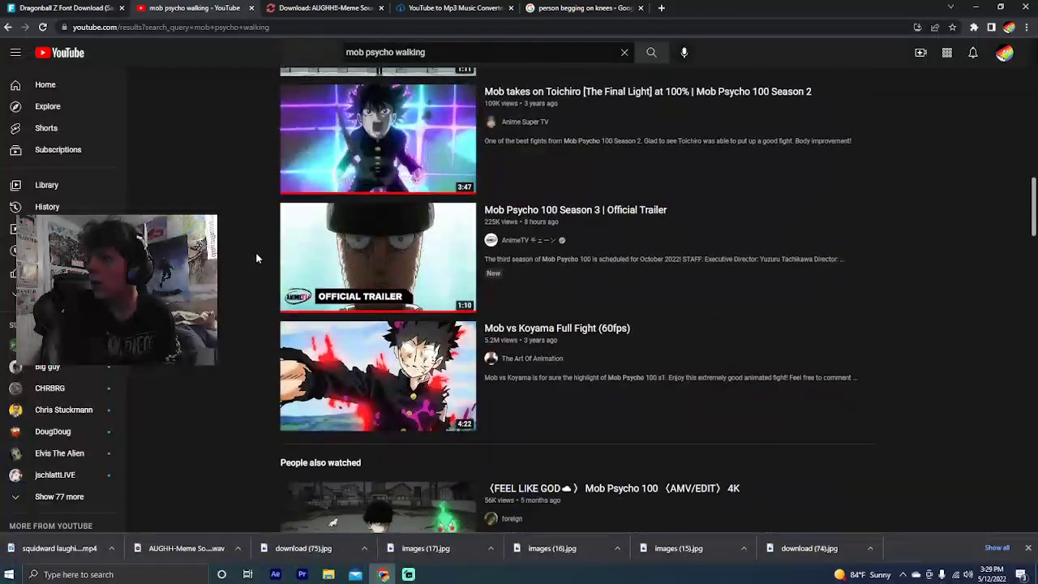
scroll(258, 256, down, 3)
scroll(252, 239, down, 5)
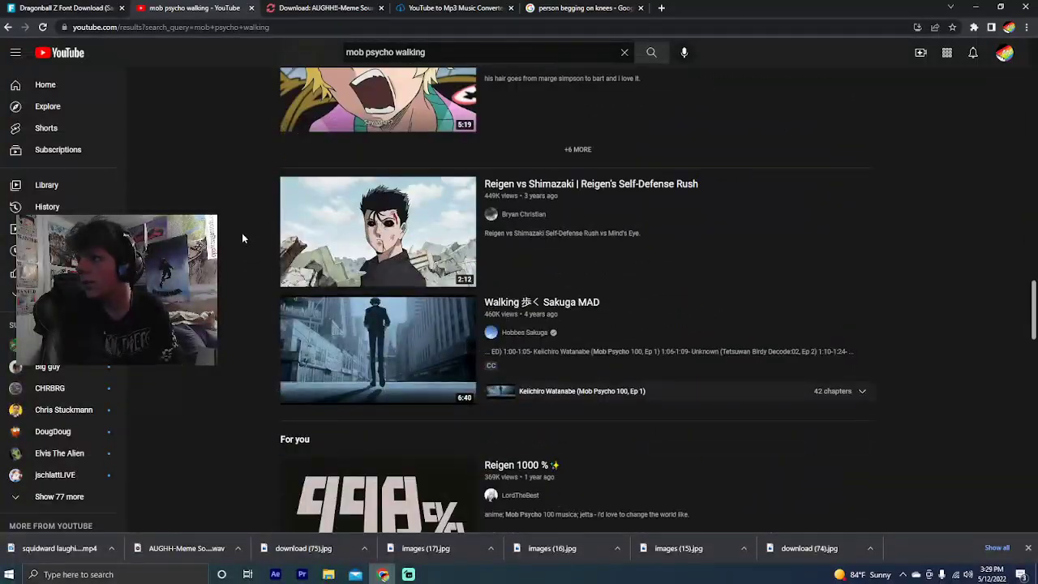
scroll(249, 238, up, 6)
scroll(256, 252, down, 5)
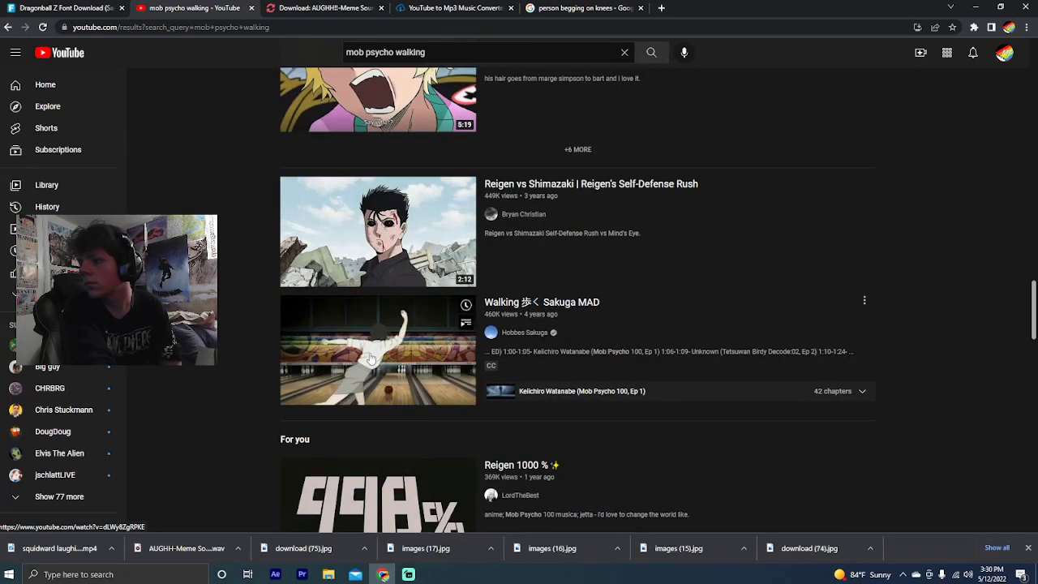
scroll(224, 319, down, 3)
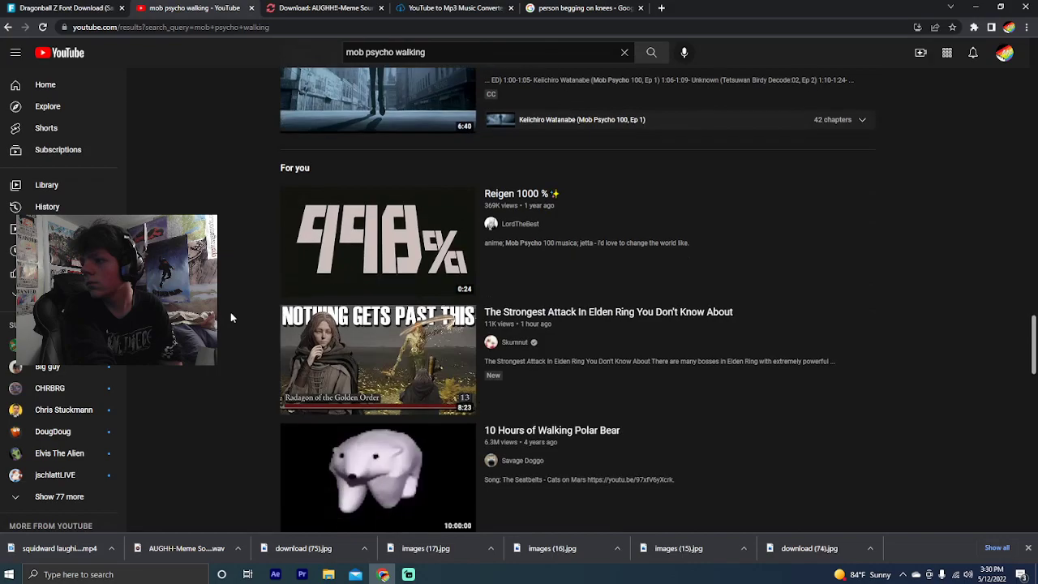
scroll(231, 316, down, 3)
scroll(232, 310, down, 5)
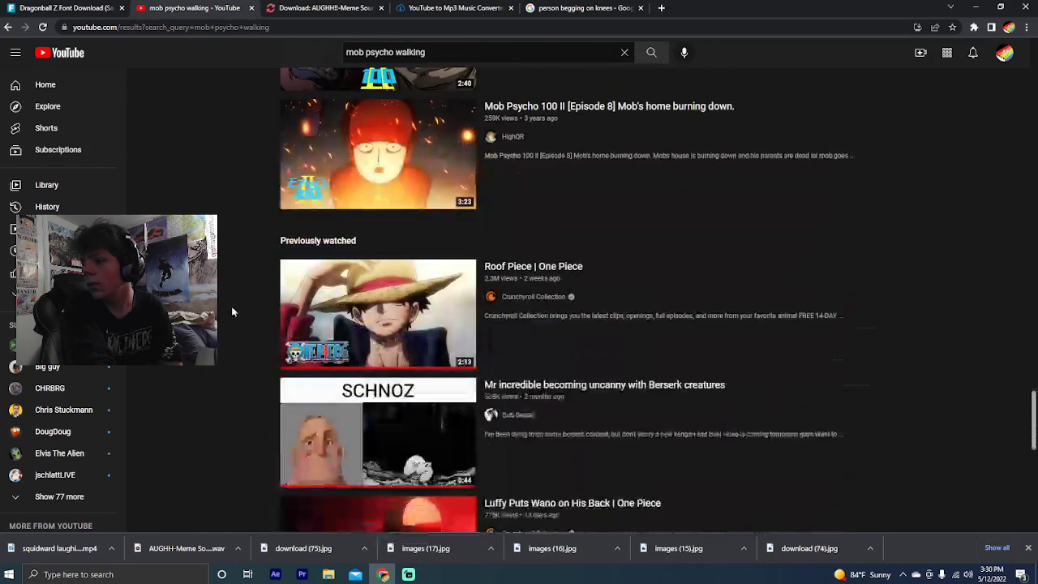
scroll(231, 306, up, 9)
scroll(264, 260, up, 15)
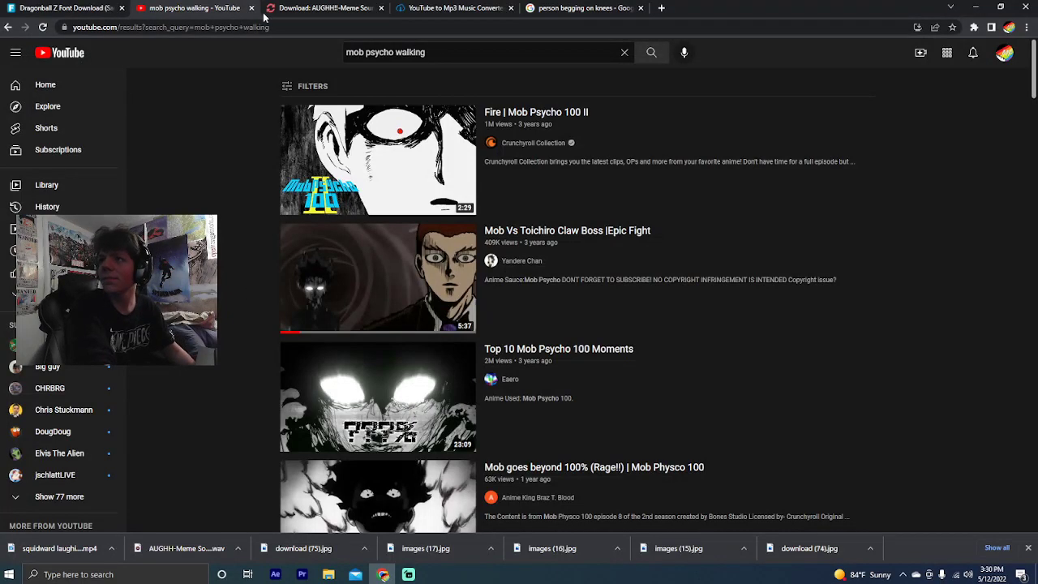
Switch to Premiere Pro, import the Squidward laughing clip from Downloads and place it on track V2 just before 00:00:31:00
click(661, 7)
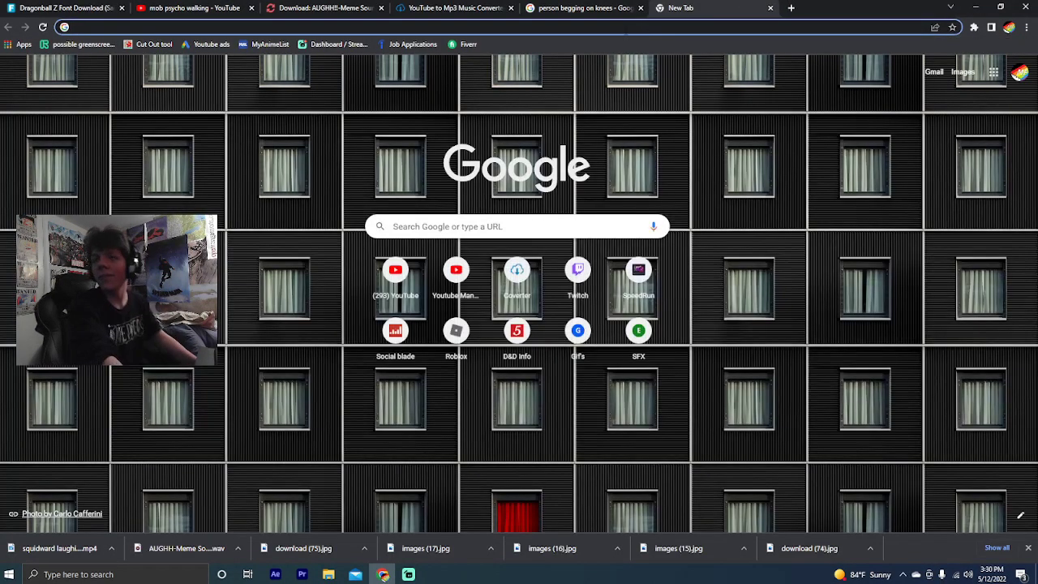
click(303, 574)
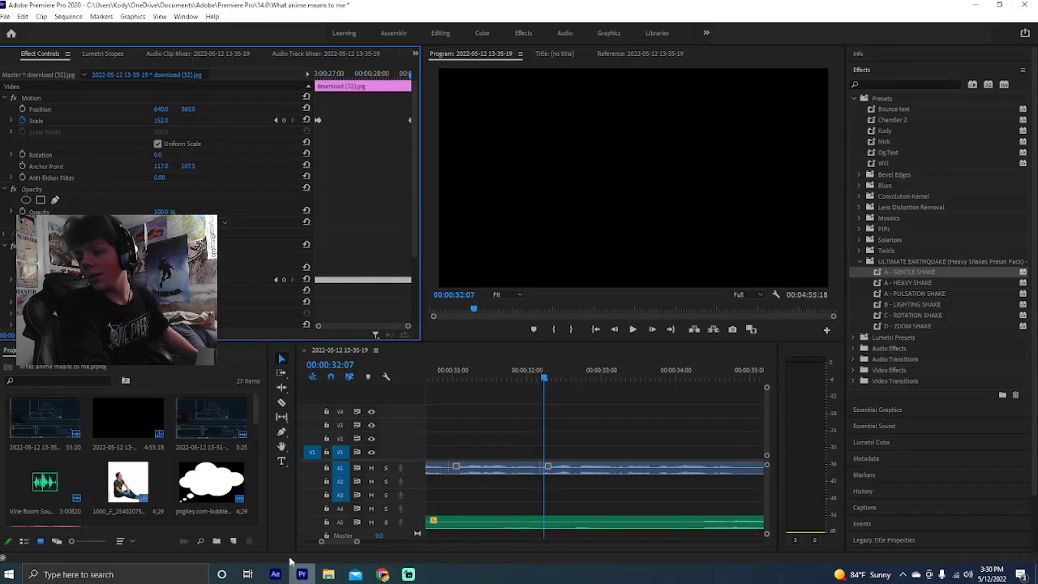
double_click(170, 518)
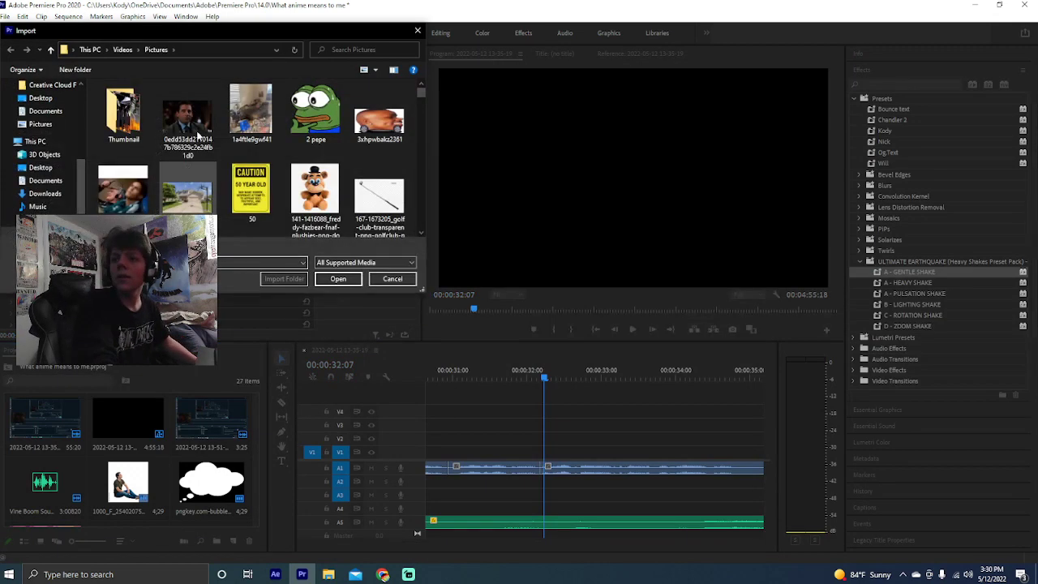
scroll(35, 141, up, 5)
click(45, 119)
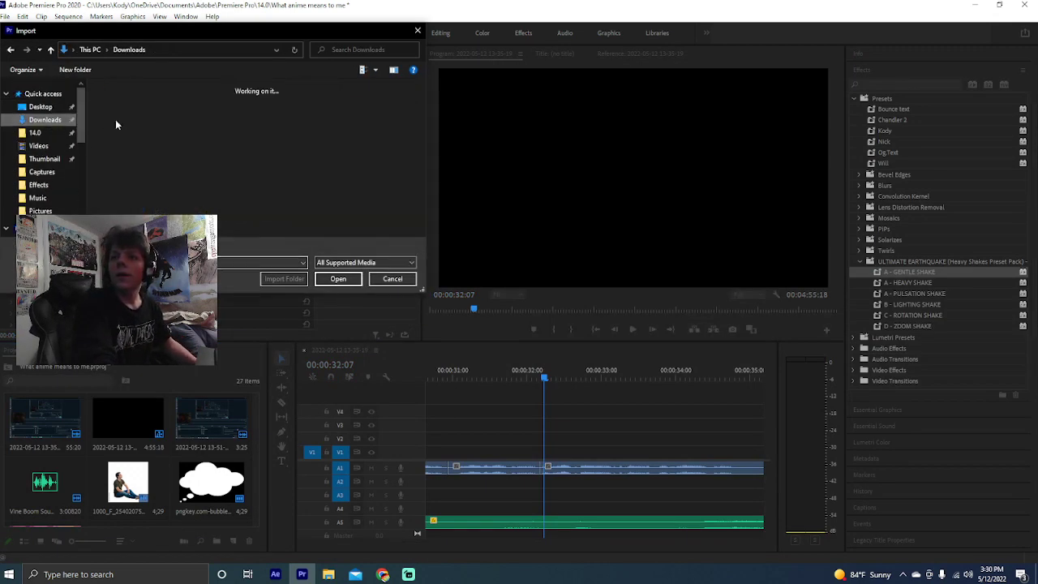
double_click(126, 118)
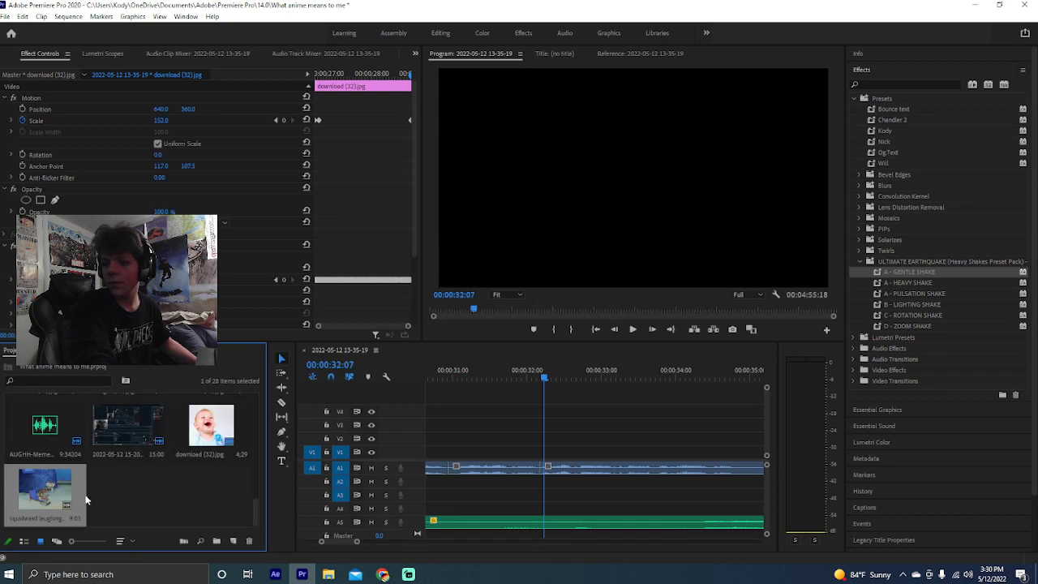
drag(87, 500, 454, 442)
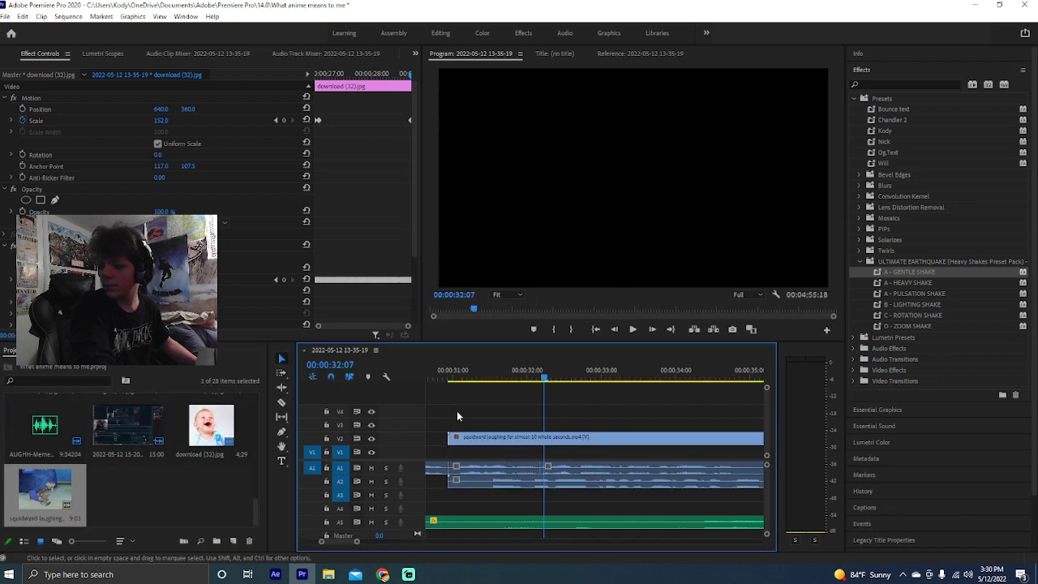
Play back the Squidward clip, split it at 00:00:34:25 and delete the part after the cut
click(630, 329)
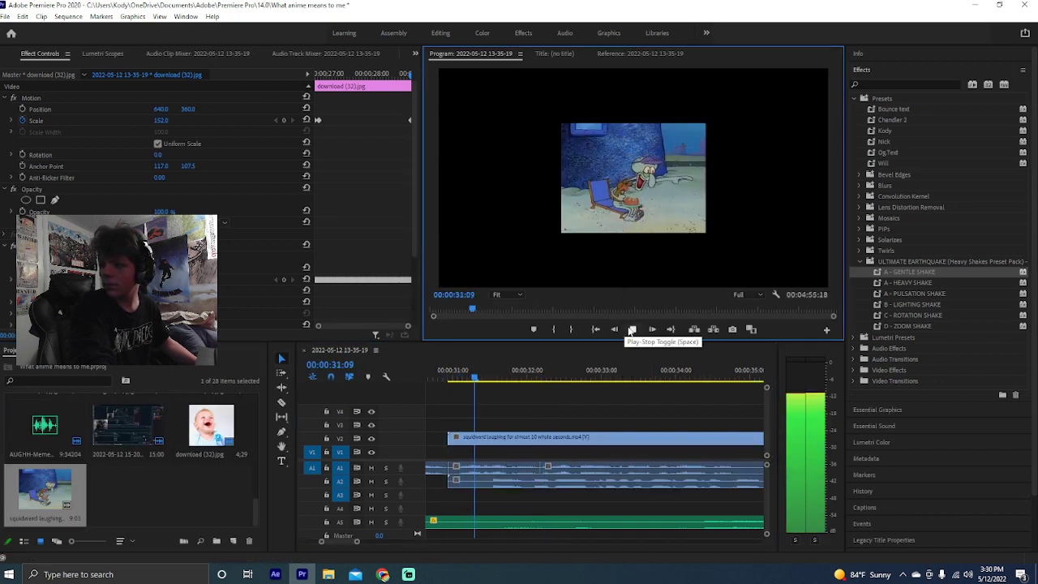
click(633, 329)
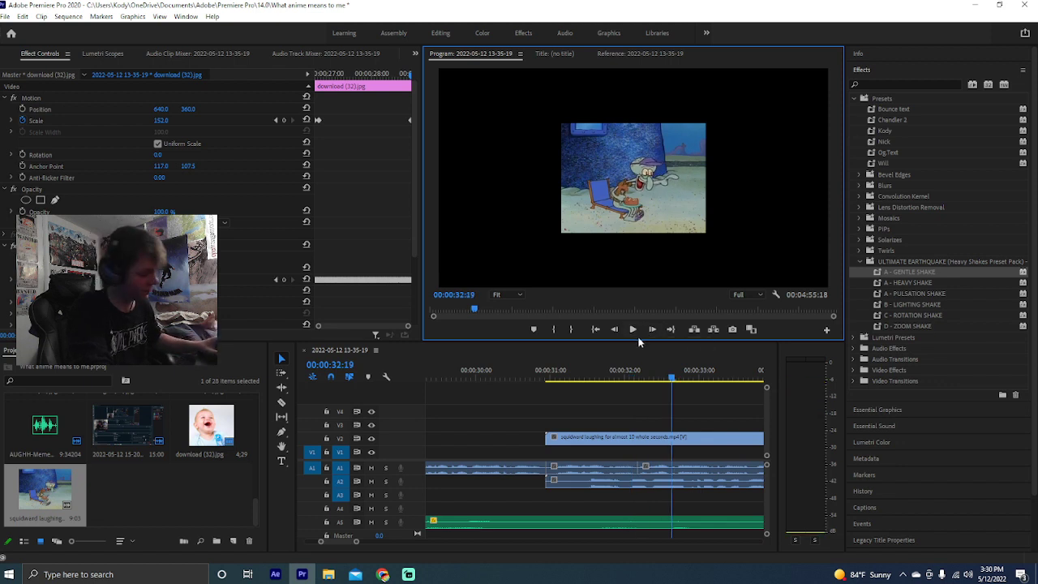
click(637, 336)
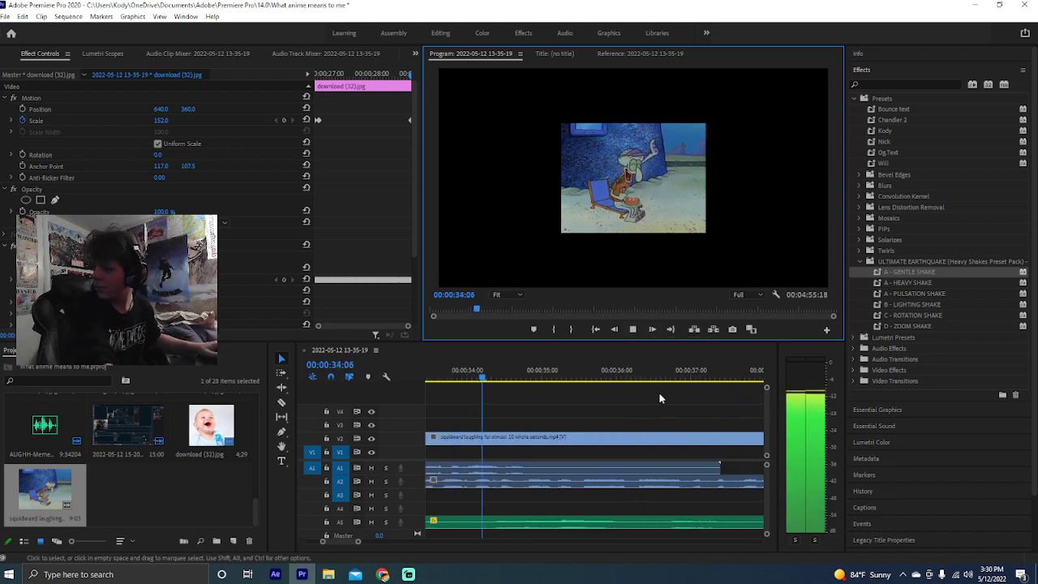
key(space)
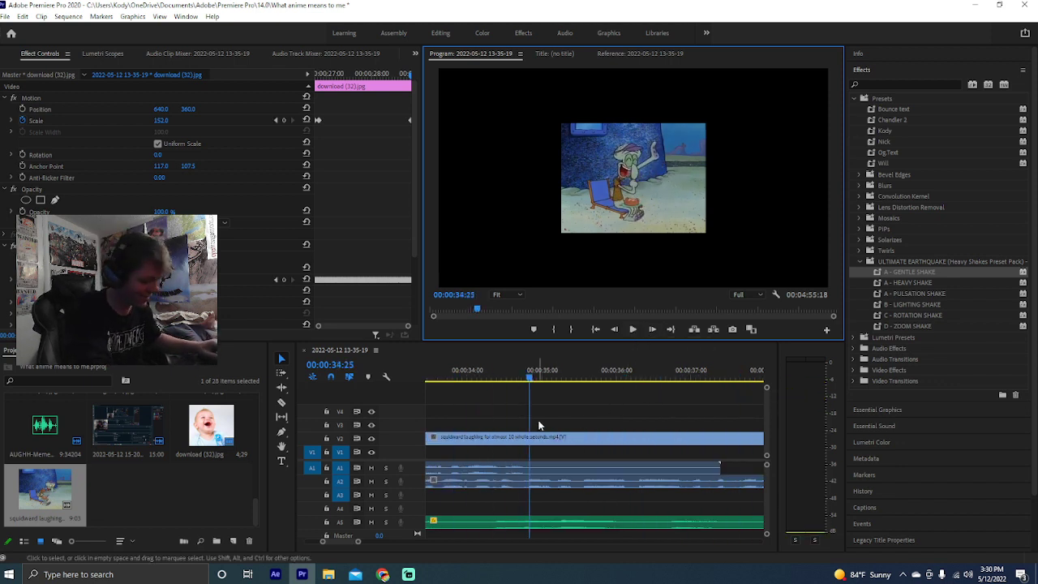
key(c)
click(534, 438)
key(v)
click(533, 438)
key(Delete)
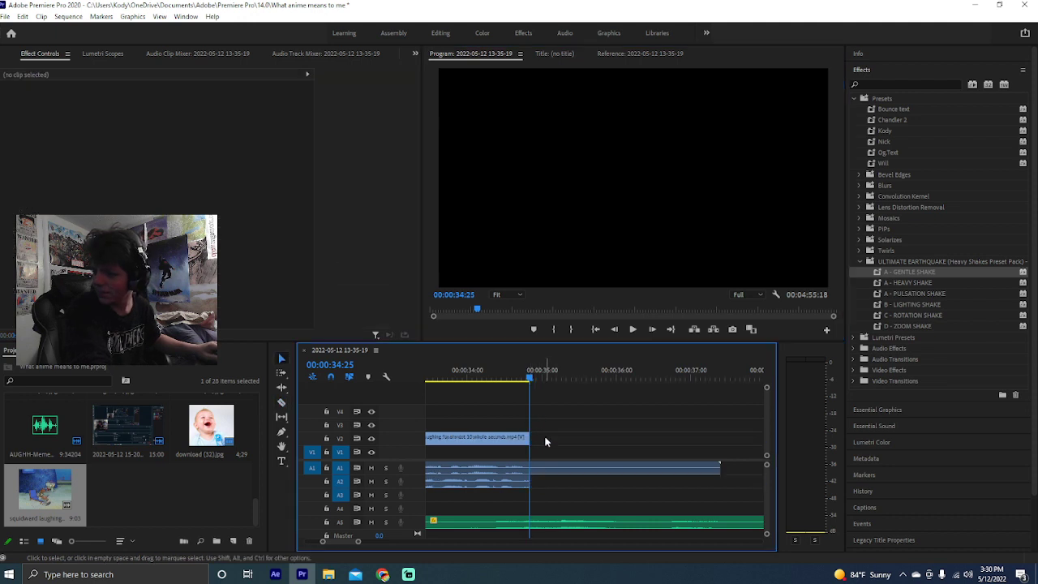
Enlarge the Squidward clip to a scale of 276 so it fills the frame
scroll(534, 441, up, 5)
scroll(533, 440, up, 2)
click(575, 437)
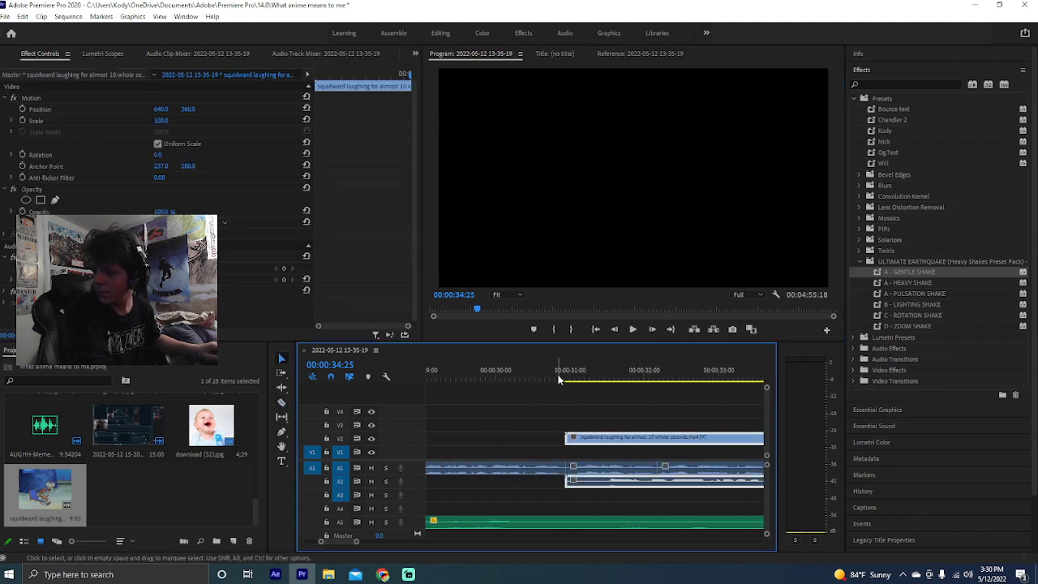
click(569, 381)
click(200, 131)
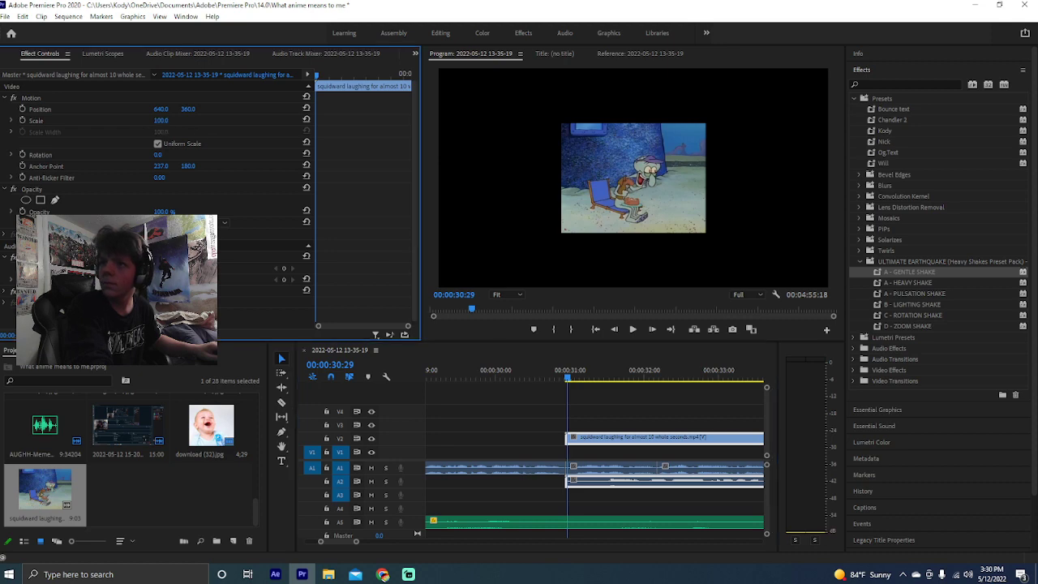
drag(160, 120, 199, 120)
Play back the enlarged Squidward clip, split it at 00:00:33:19 and delete everything after the cut
key(space)
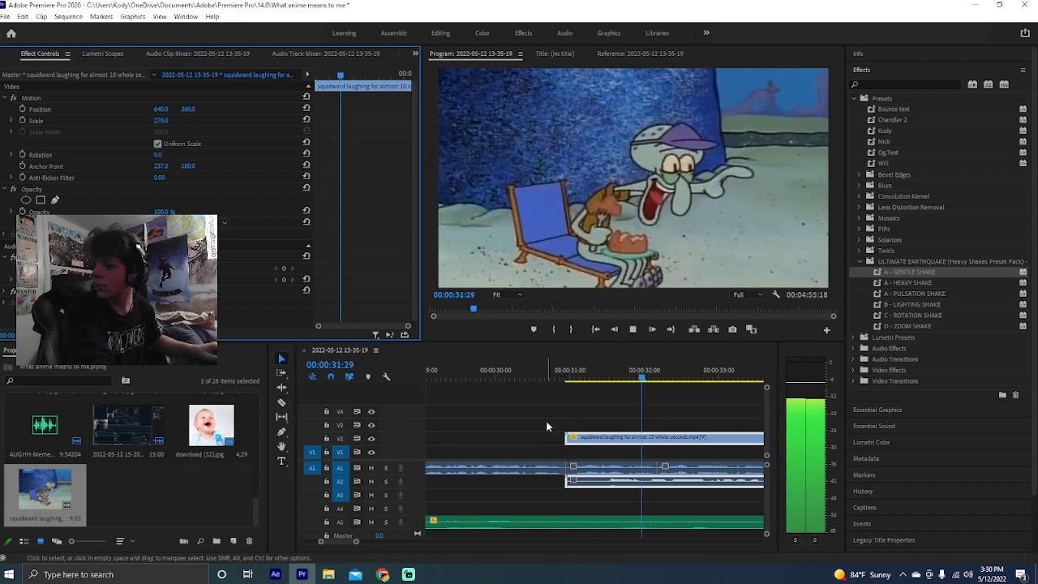
scroll(654, 418, down, 3)
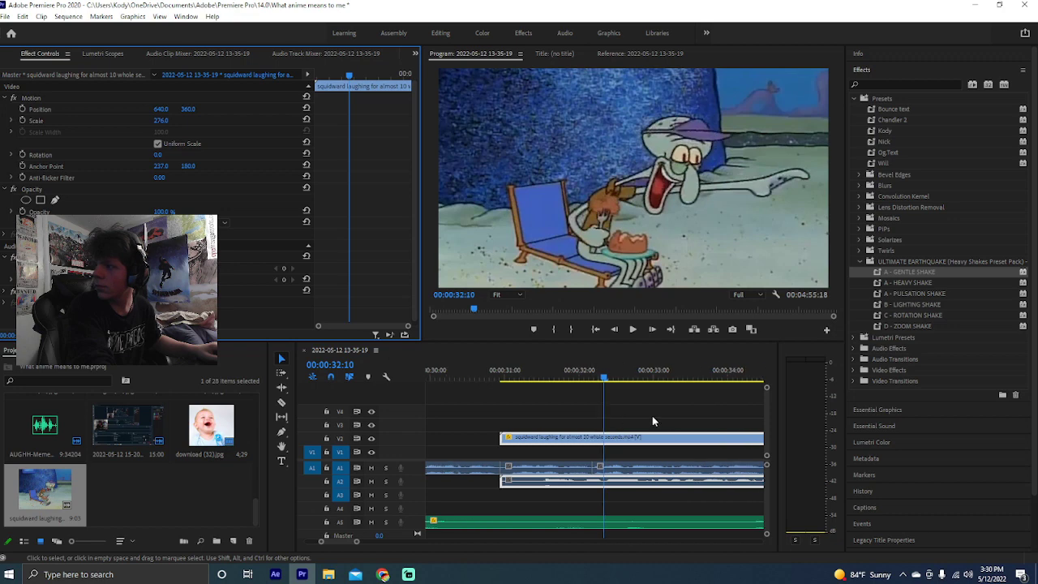
key(space)
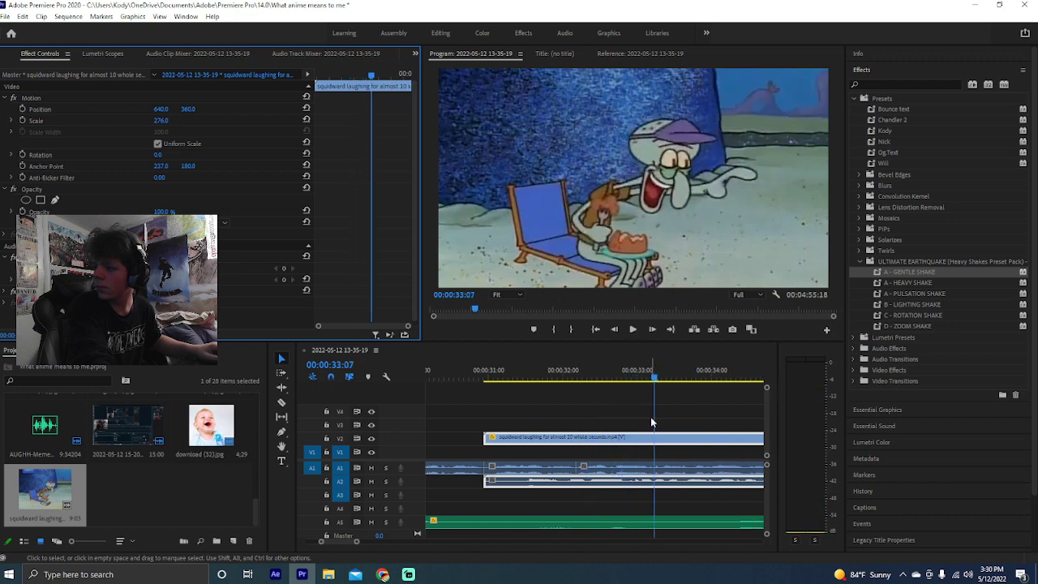
key(space)
scroll(650, 417, down, 3)
key(c)
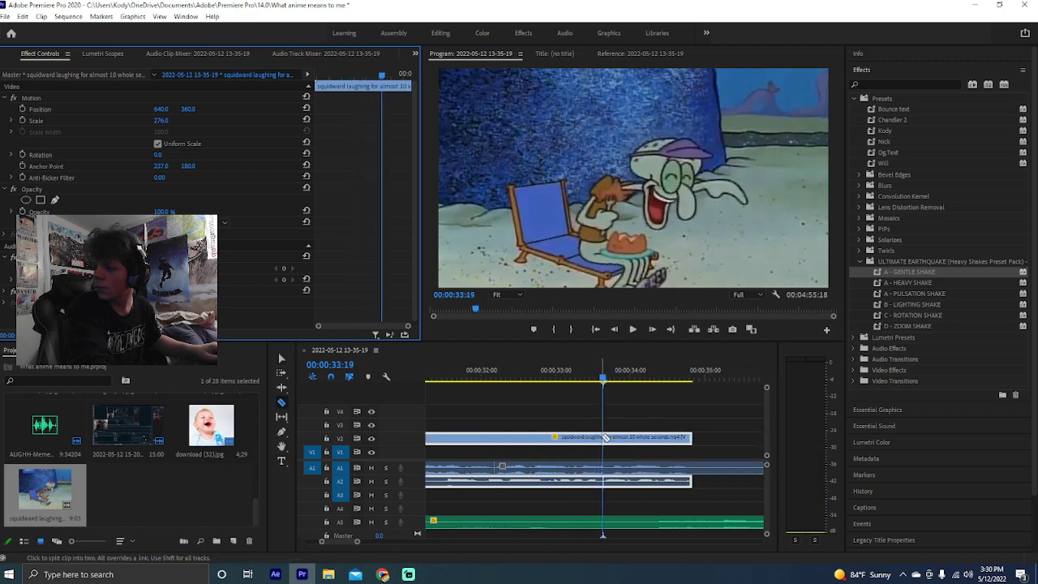
click(604, 437)
key(v)
click(648, 437)
key(Delete)
Split the voice recording on track A1 at 00:00:34:27 and delete the remaining part
key(space)
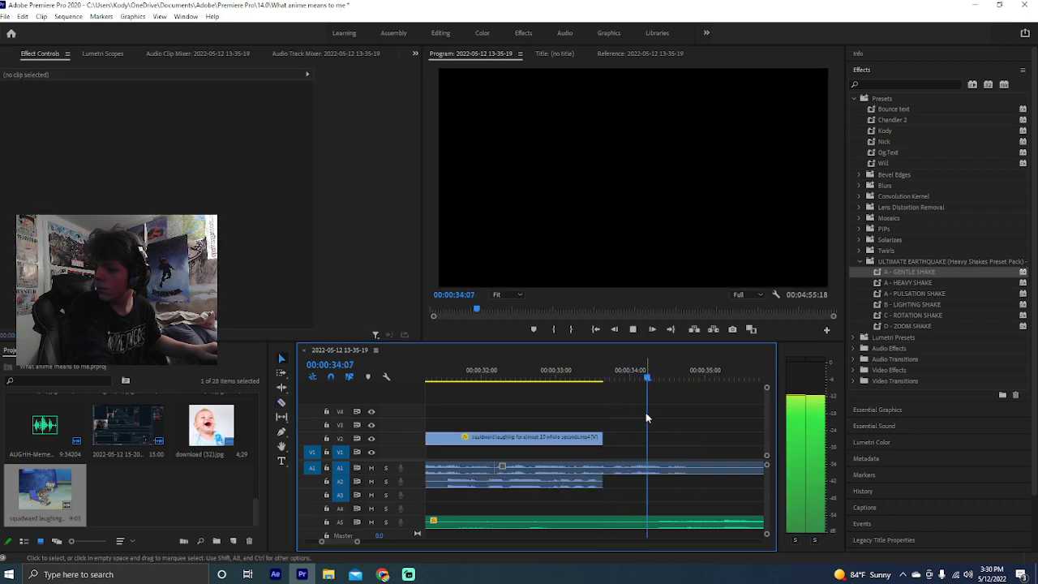
key(space)
key(c)
click(695, 466)
key(v)
click(714, 465)
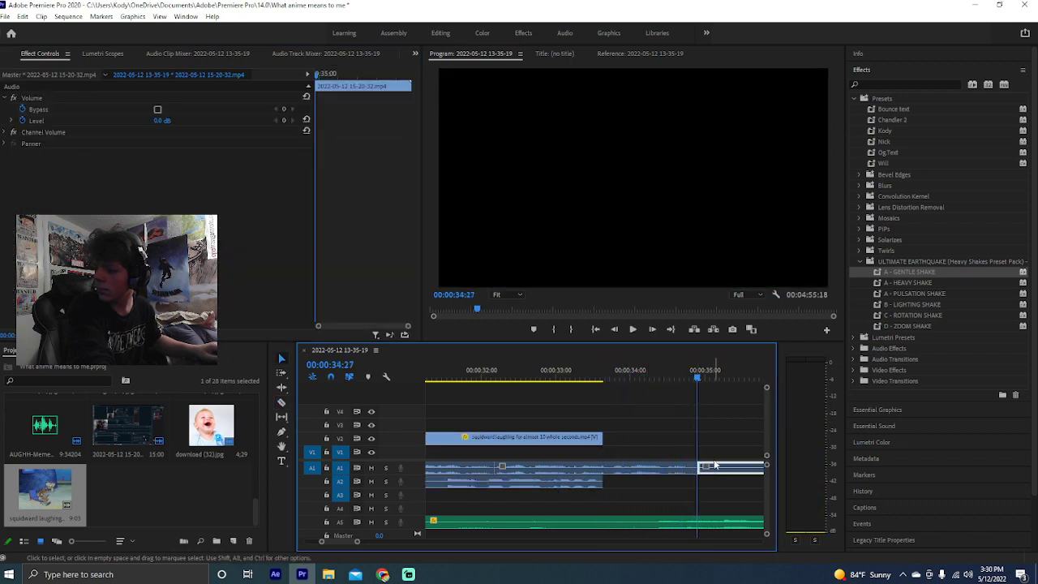
key(Delete)
Play back the section from the end of the "Making myself laugh" title through the Squidward clip to check the edit
key(space)
key(space)
scroll(633, 417, up, 5)
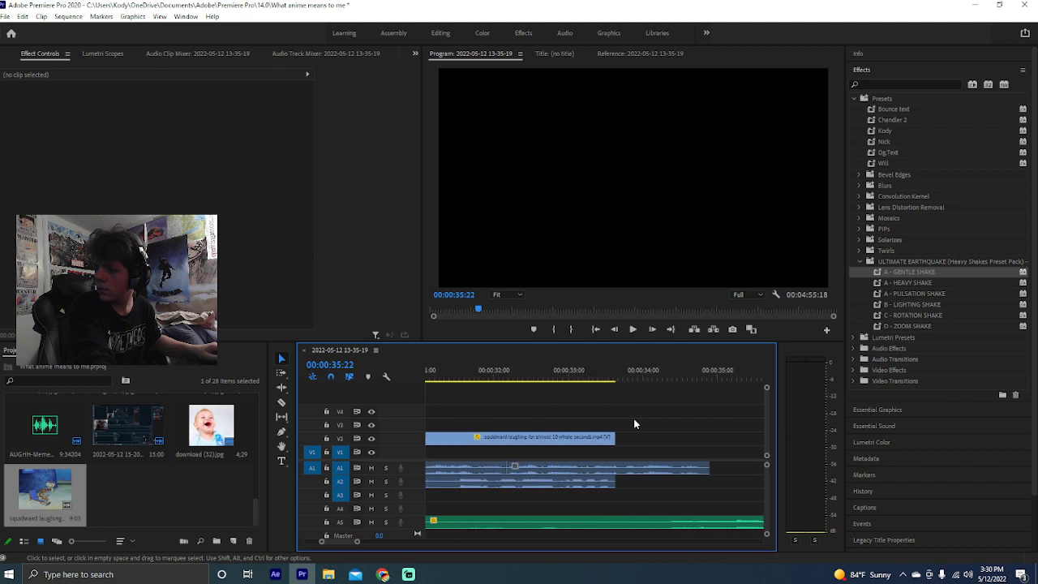
scroll(634, 421, up, 5)
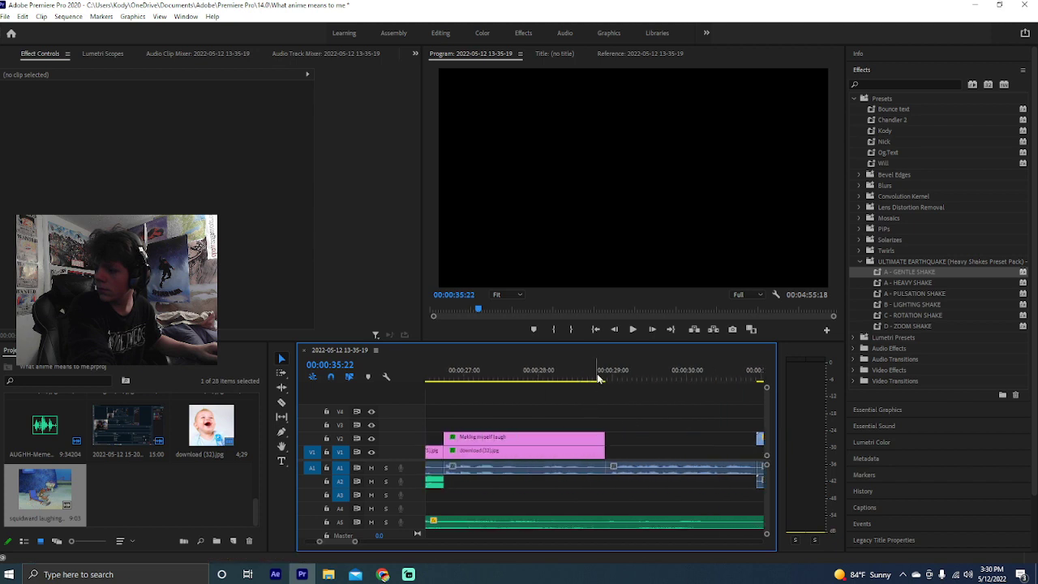
click(599, 379)
key(space)
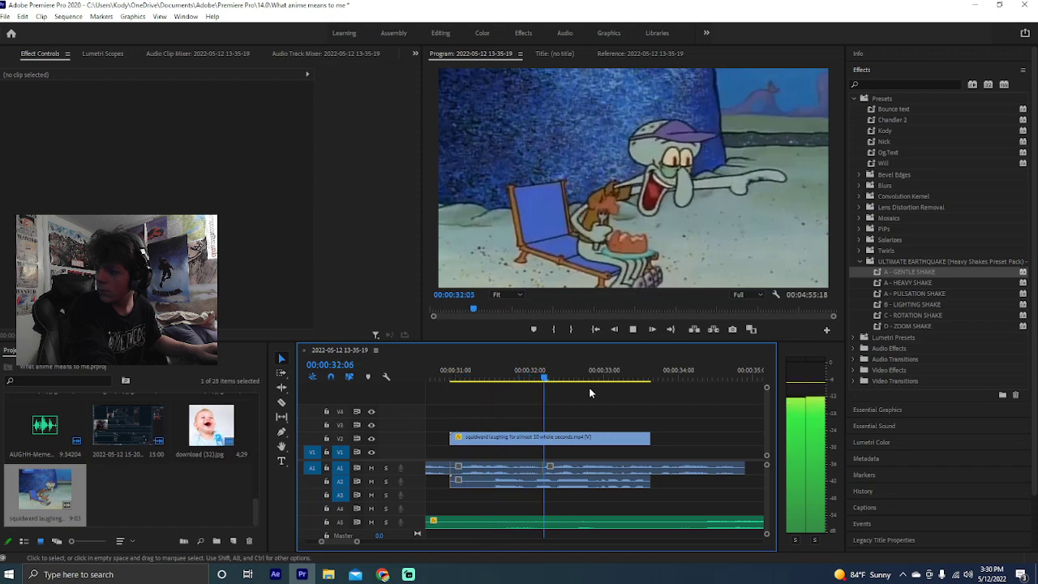
key(space)
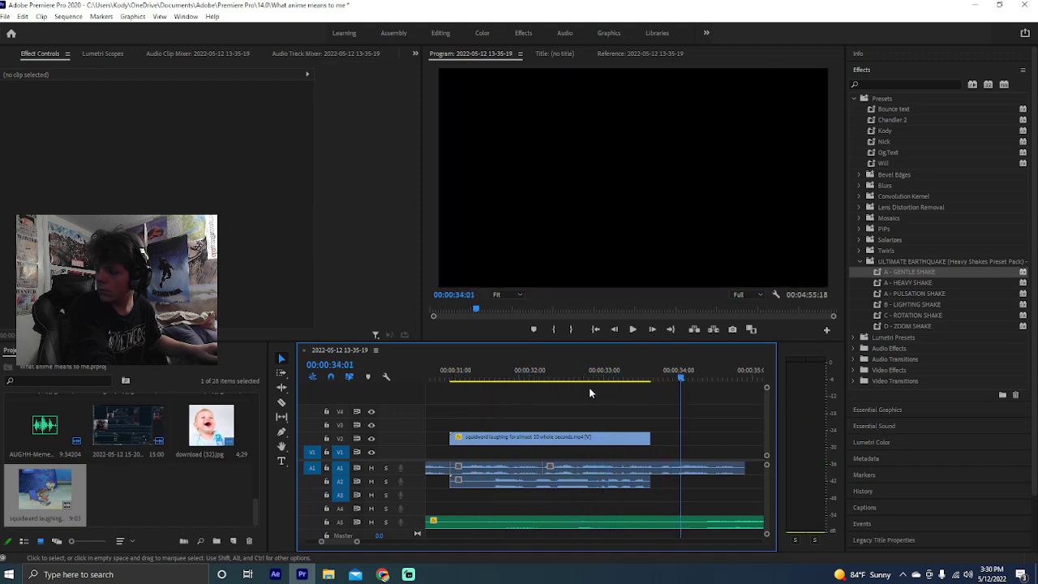
scroll(589, 391, left, 5)
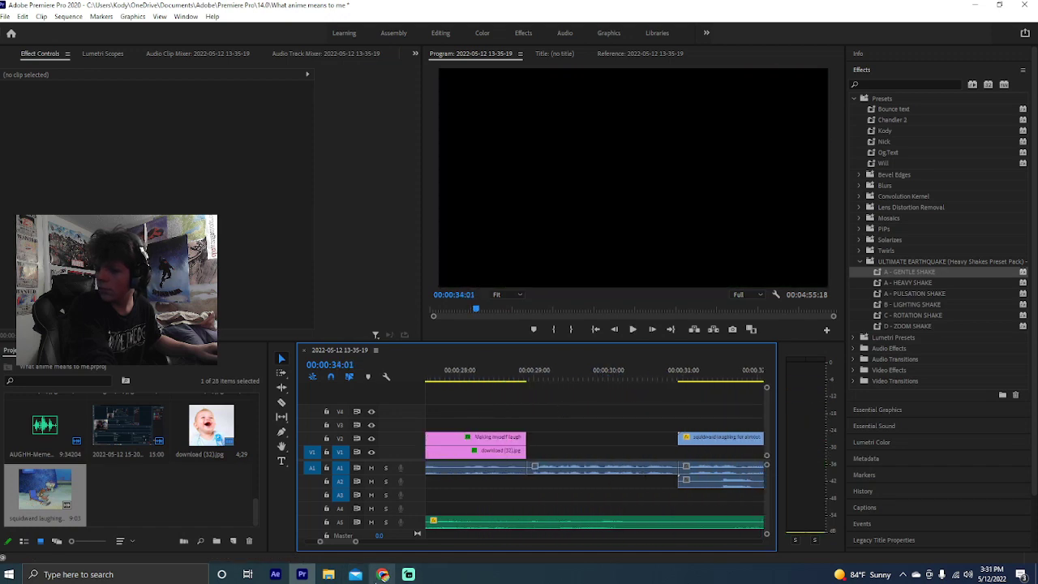
Switch to Chrome, open the 9anime site and search it for "mob"
click(382, 574)
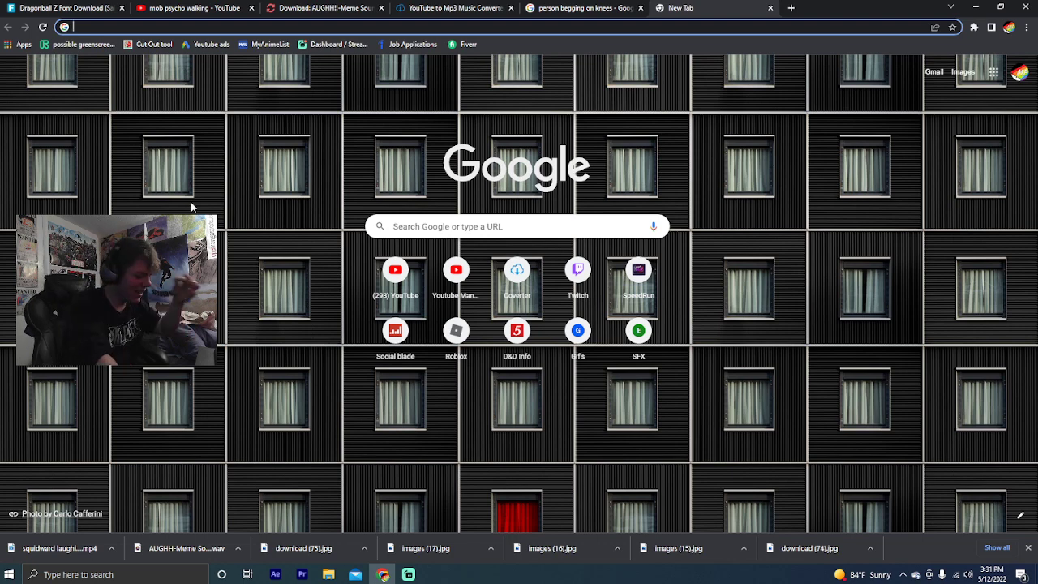
text(9anime)
key(Return)
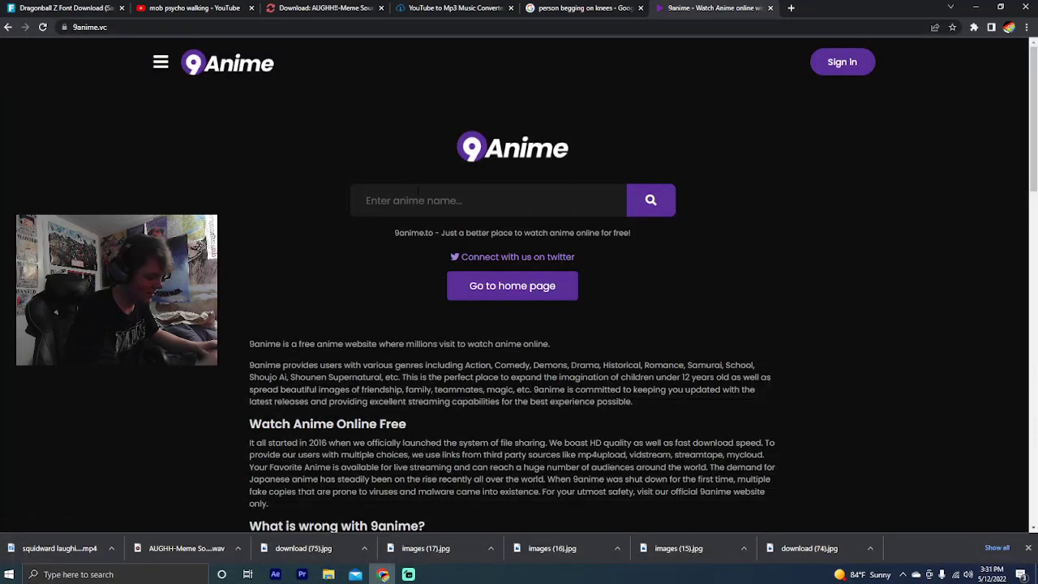
click(418, 199)
text(mob)
key(Return)
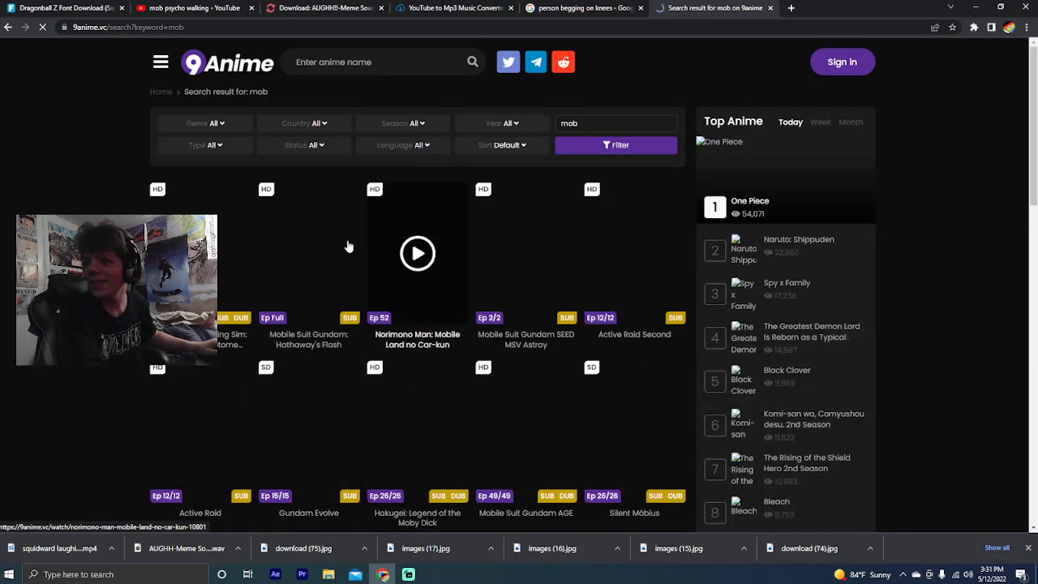
Find Mob Psycho 100 on the second page of search results, open it and load its first episode
scroll(348, 246, down, 2)
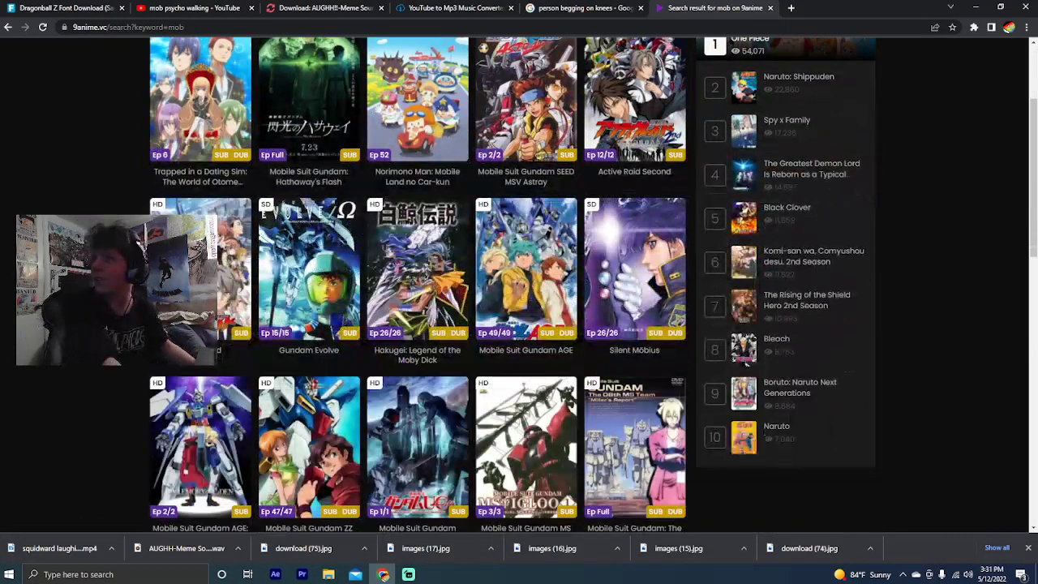
scroll(416, 290, down, 15)
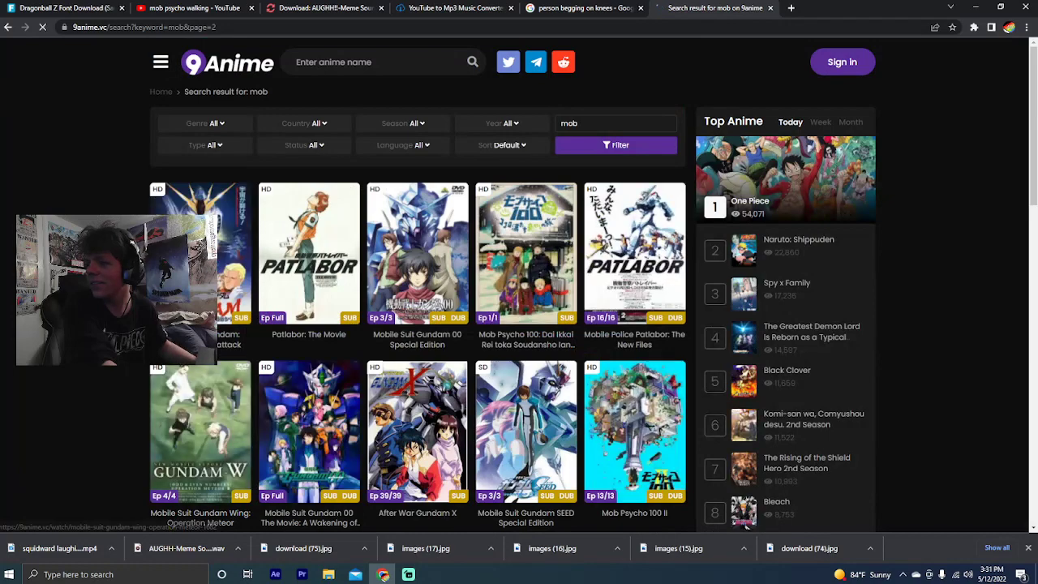
scroll(178, 389, down, 3)
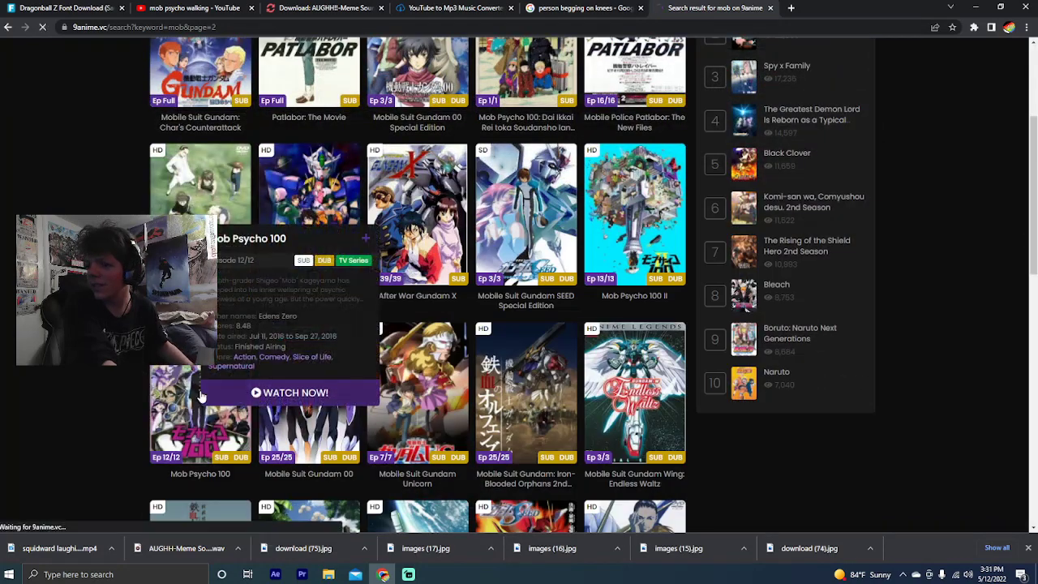
click(189, 401)
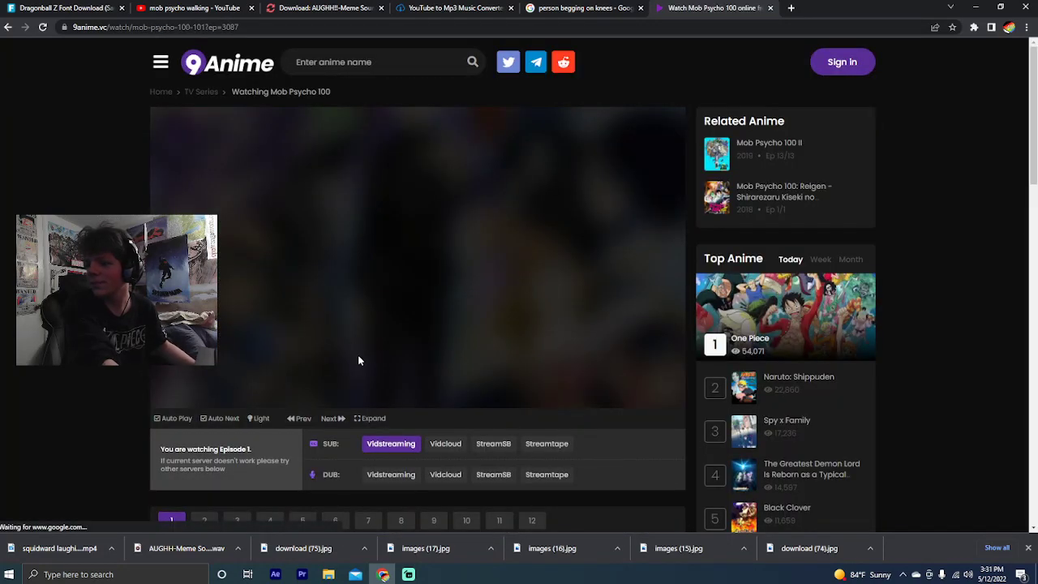
click(344, 344)
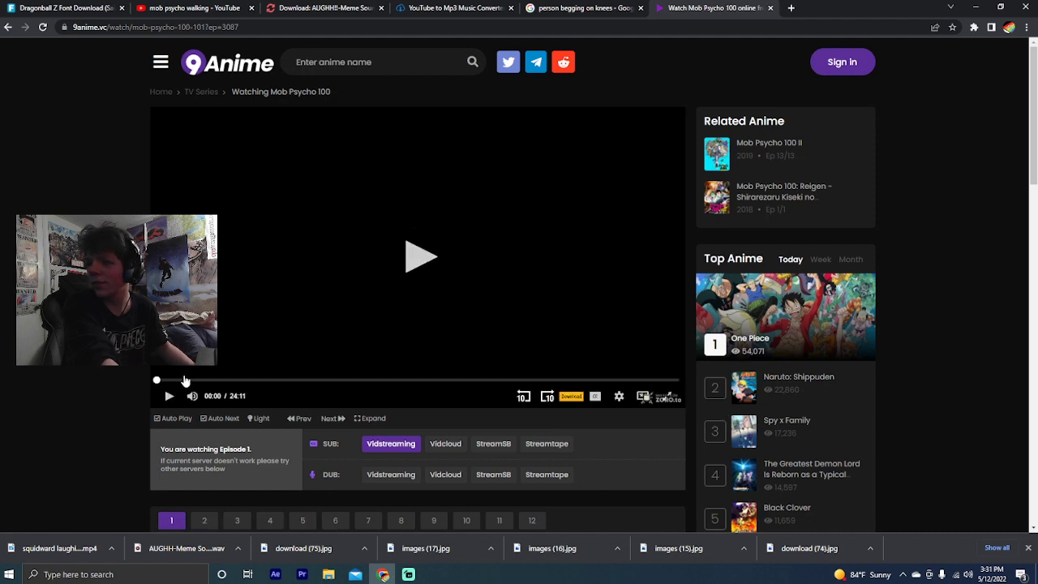
Load episode 3 of Mob Psycho 100, start its playback and pause it near the beginning
click(236, 520)
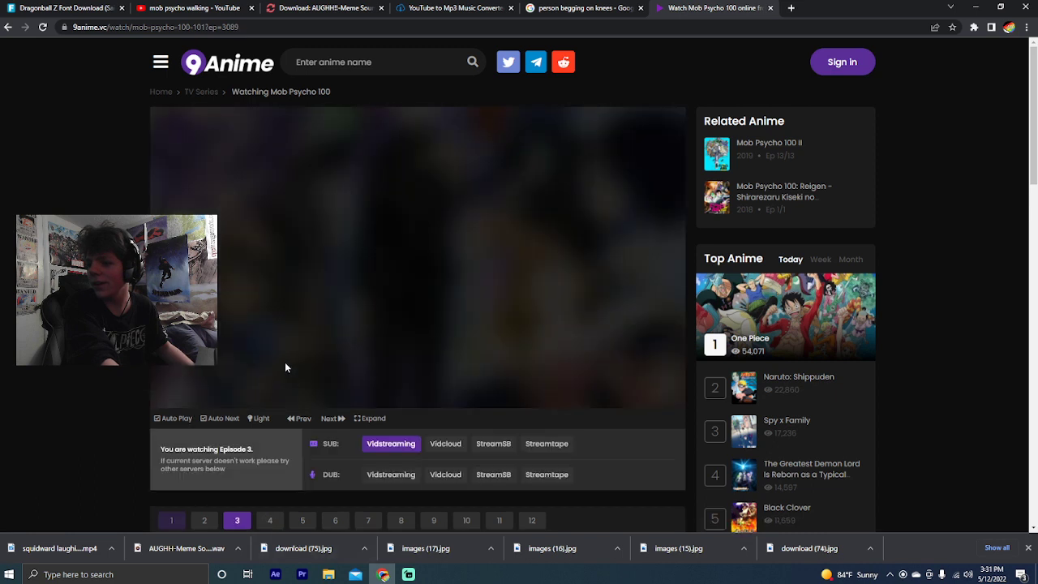
click(331, 348)
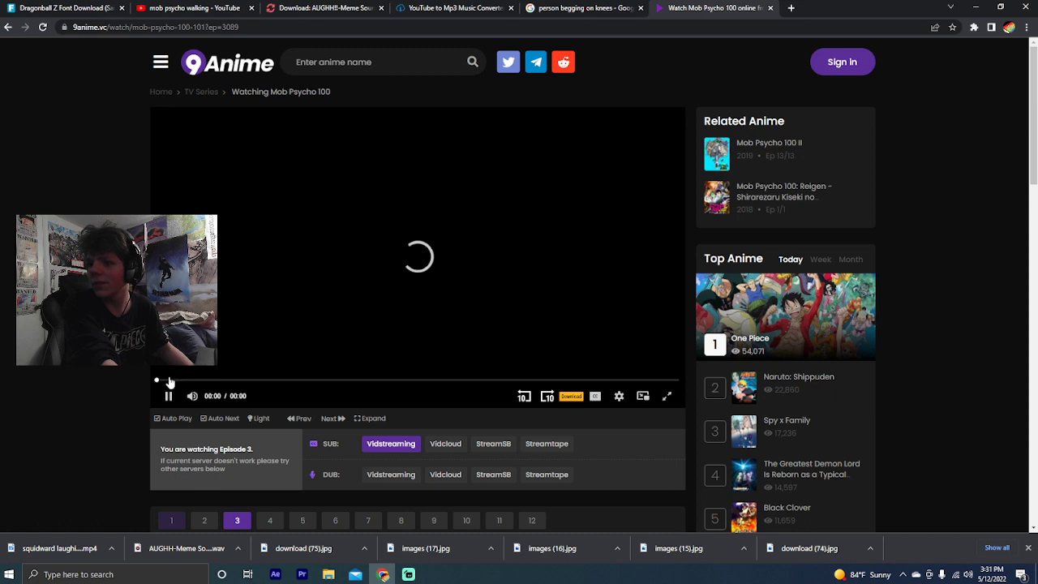
click(167, 394)
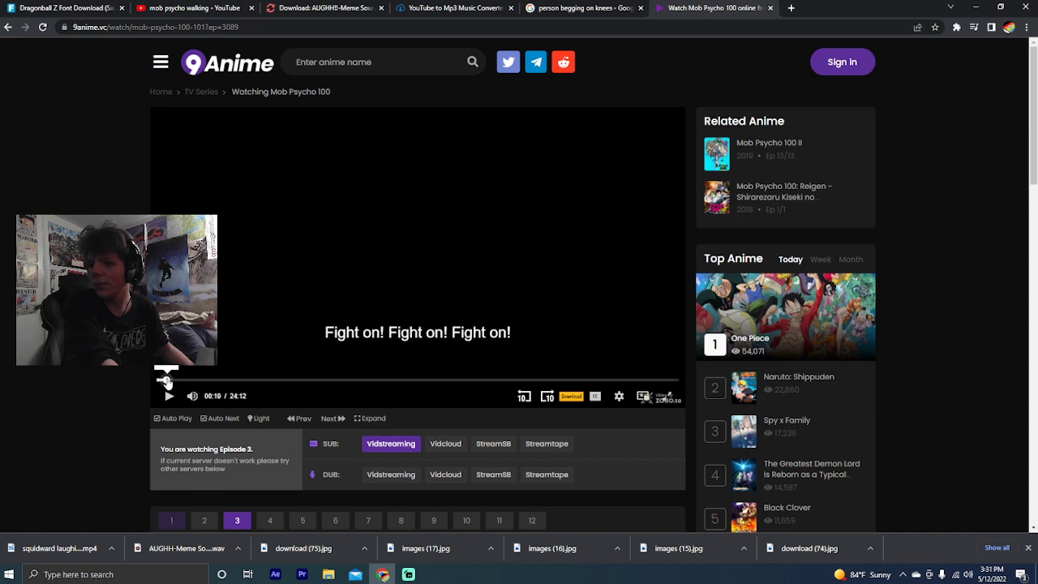
Show episode 3 in full screen and skip forward through it to the 6:00 mark, looking for a walking shot of Mob
click(168, 379)
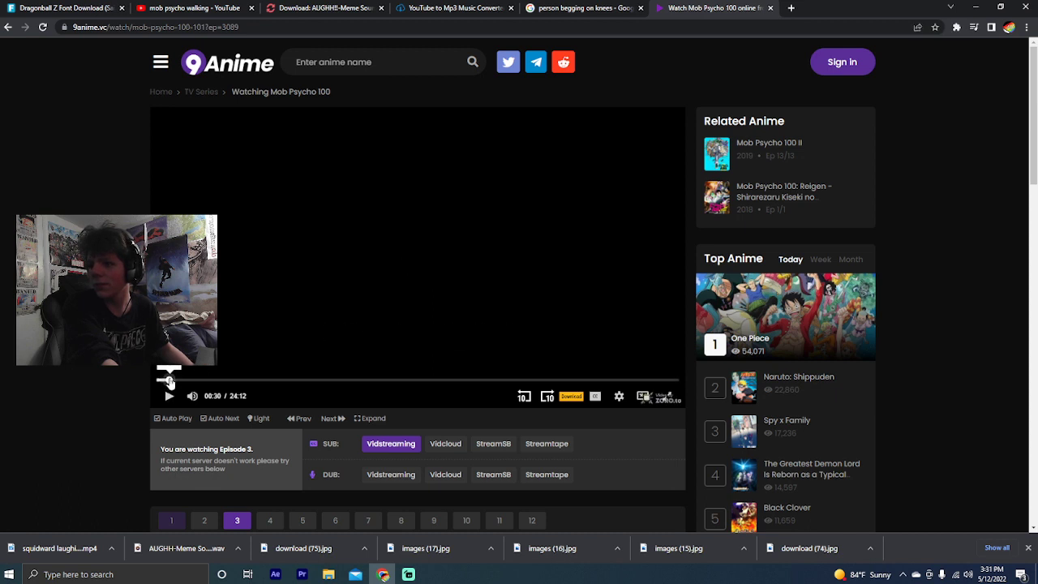
click(663, 397)
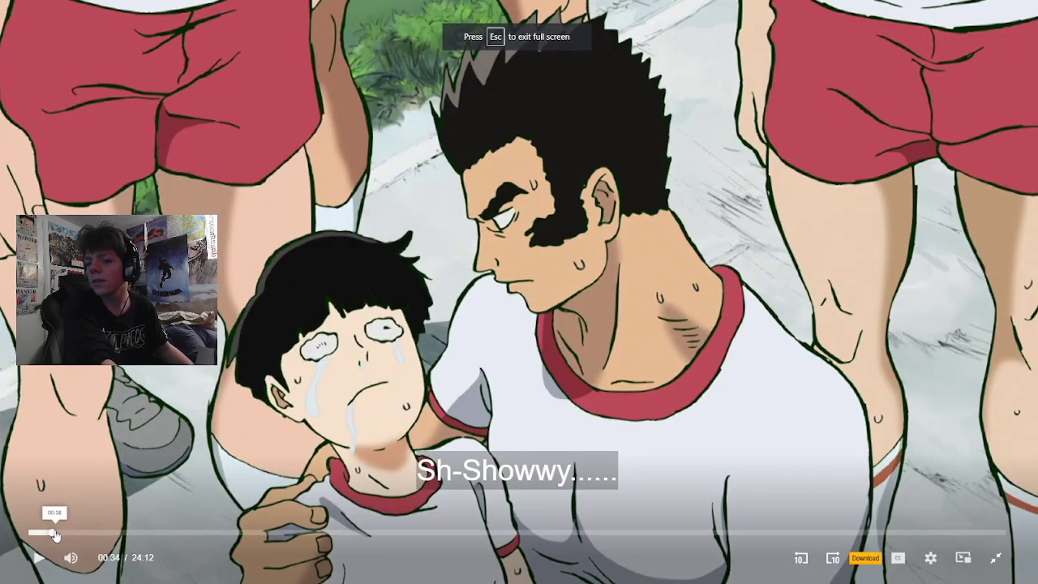
click(59, 534)
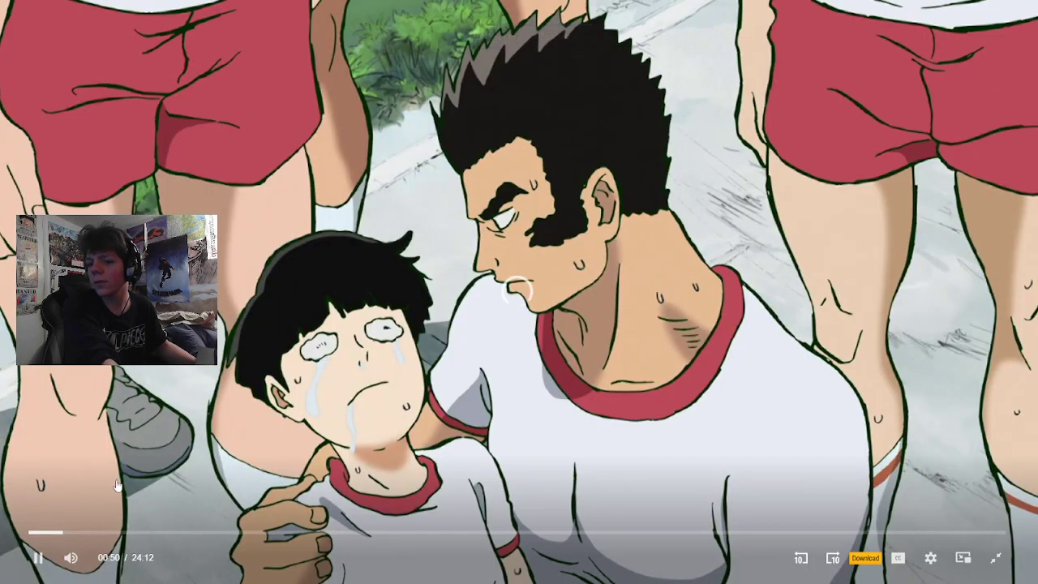
click(83, 532)
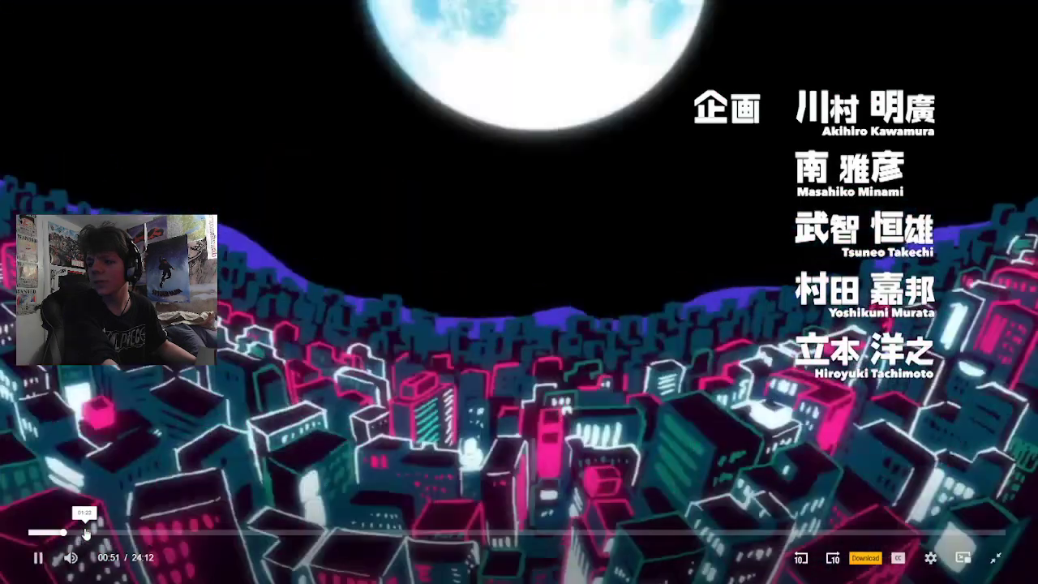
click(114, 533)
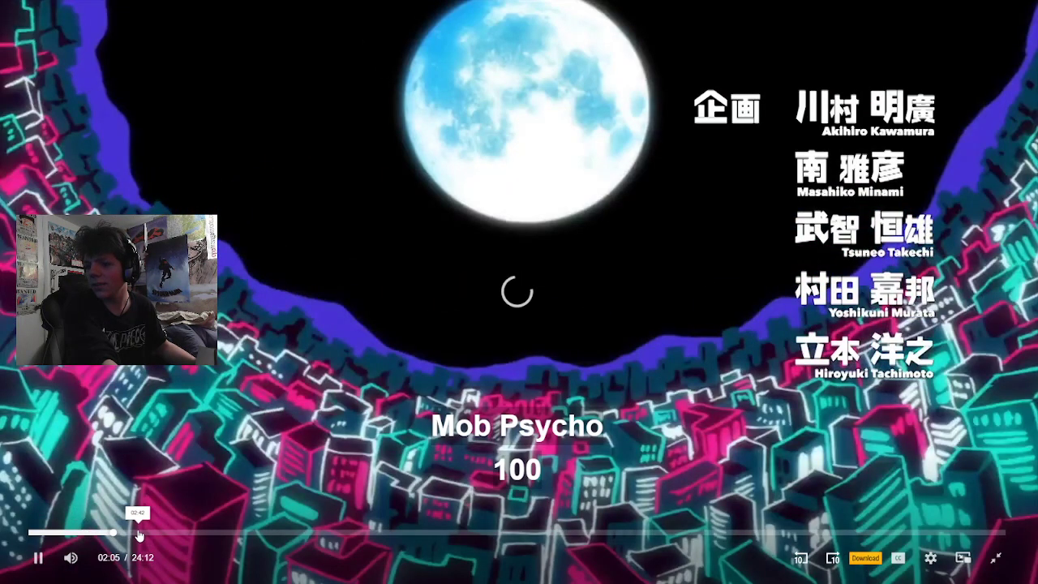
click(139, 533)
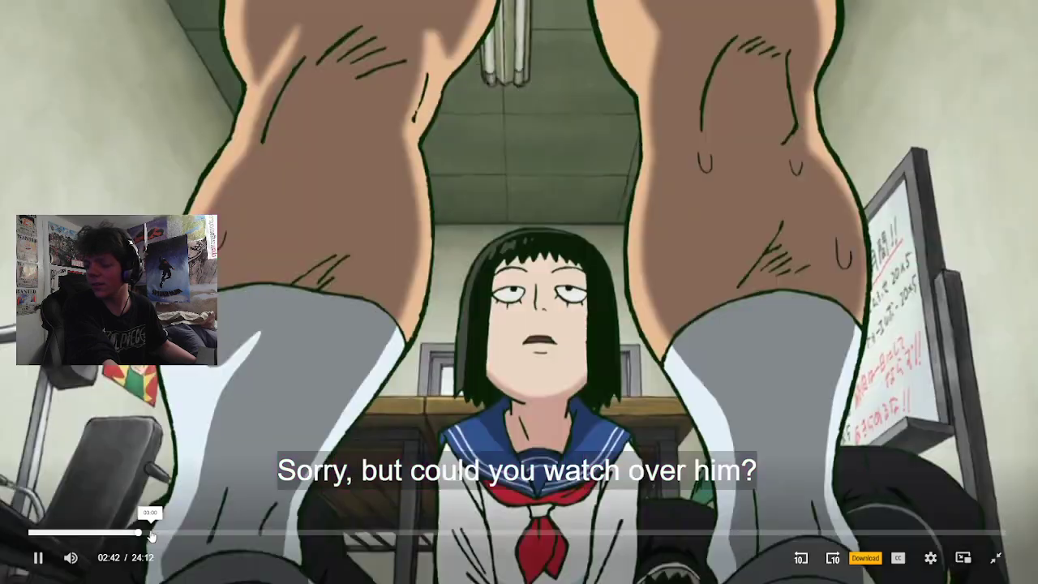
click(162, 534)
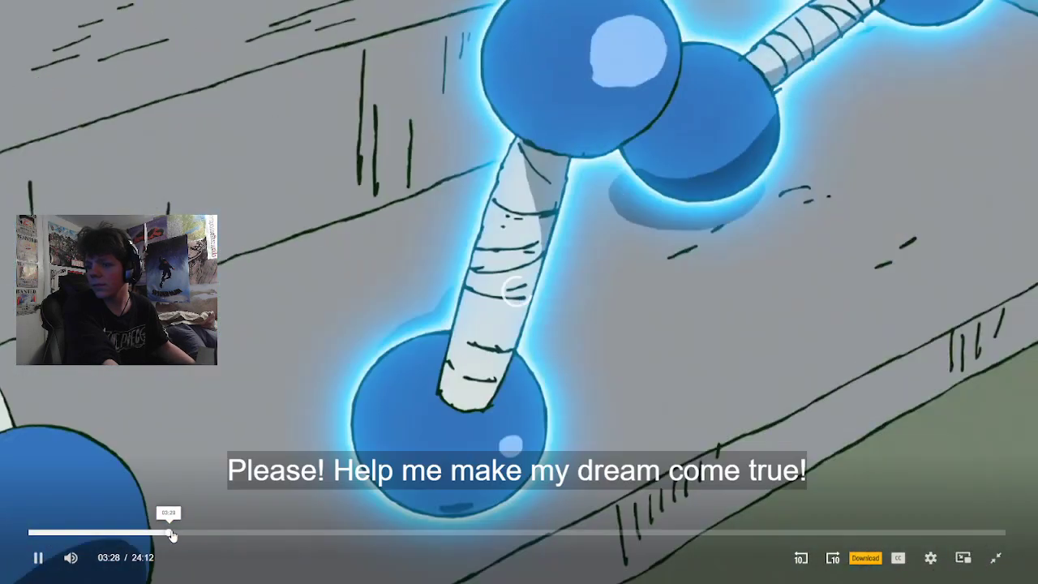
click(203, 533)
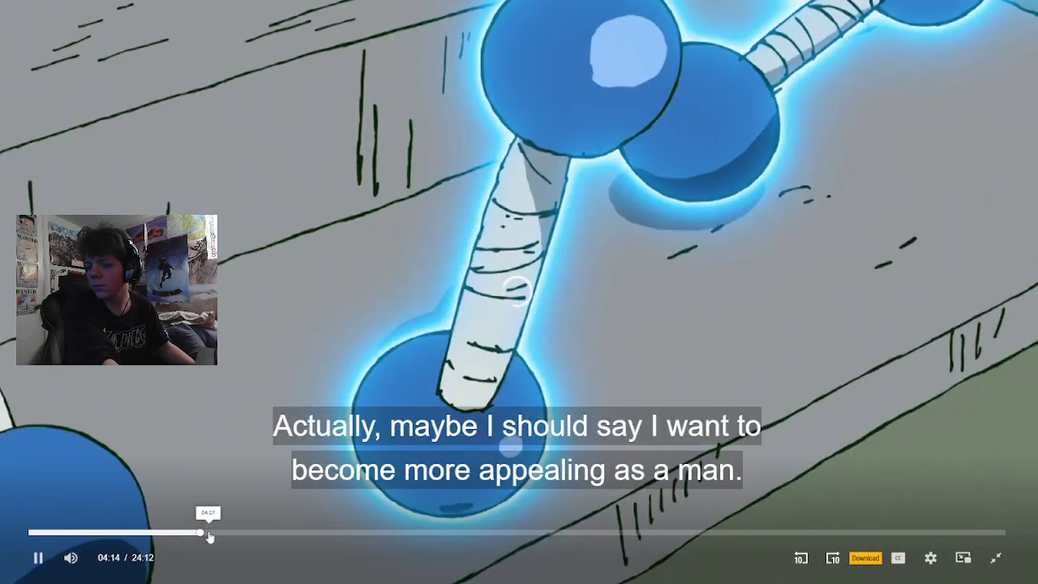
click(224, 535)
click(245, 534)
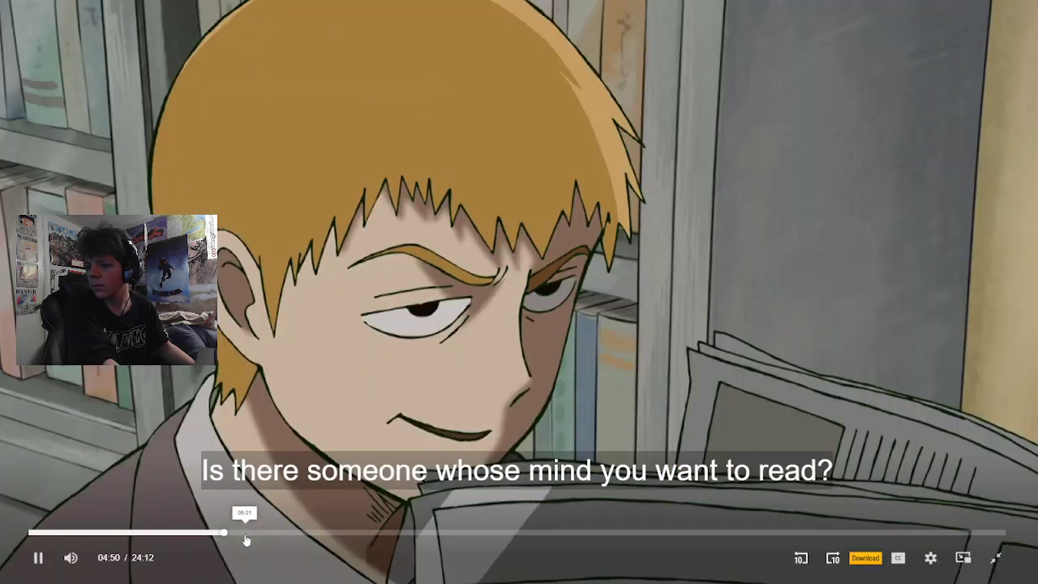
click(271, 534)
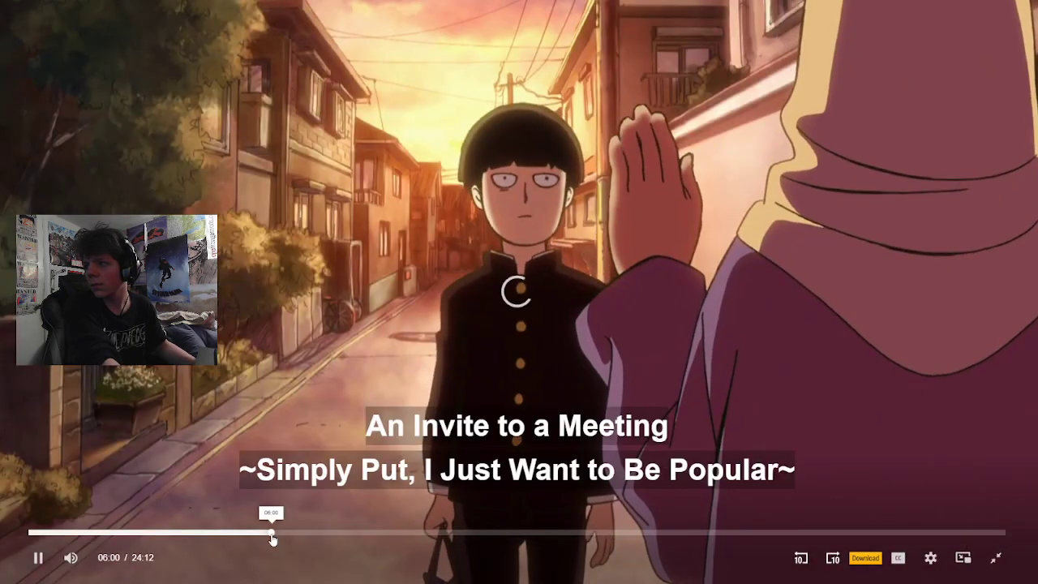
Search backward from 6:00 to 4:55 in the street scene, leave full screen and jump to about 5:17
click(259, 535)
click(246, 535)
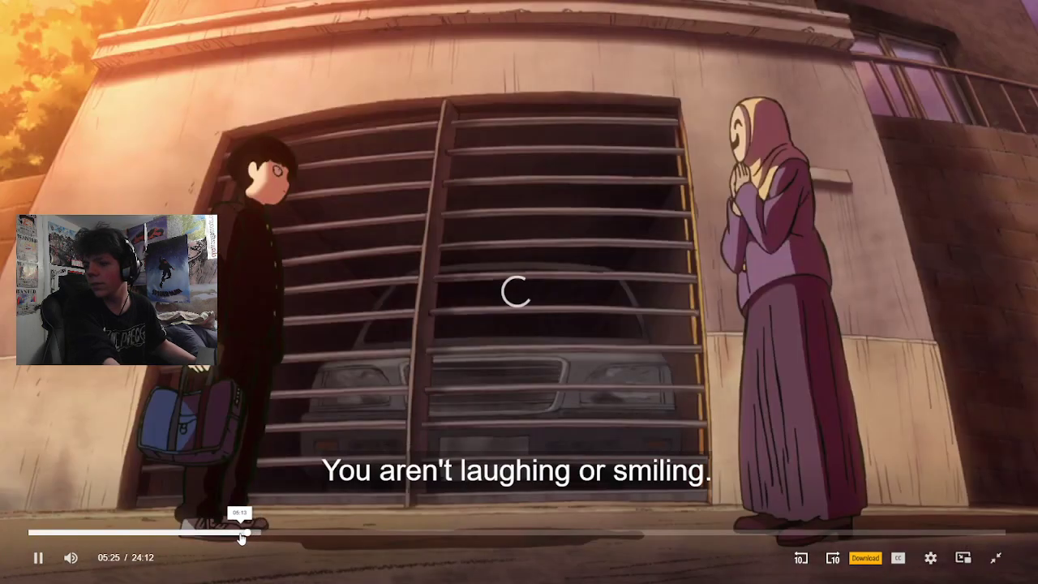
click(243, 535)
click(234, 535)
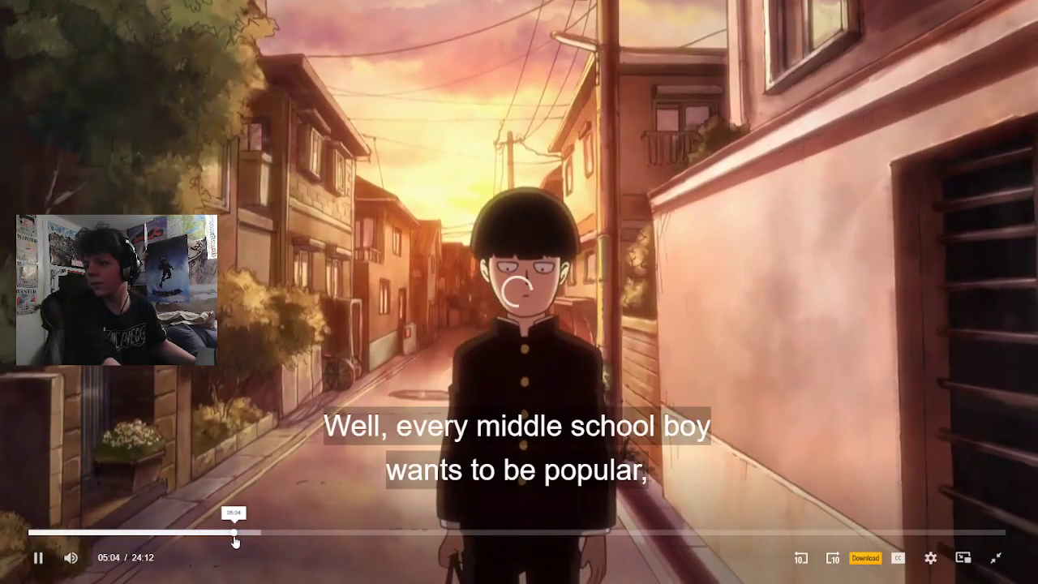
click(227, 535)
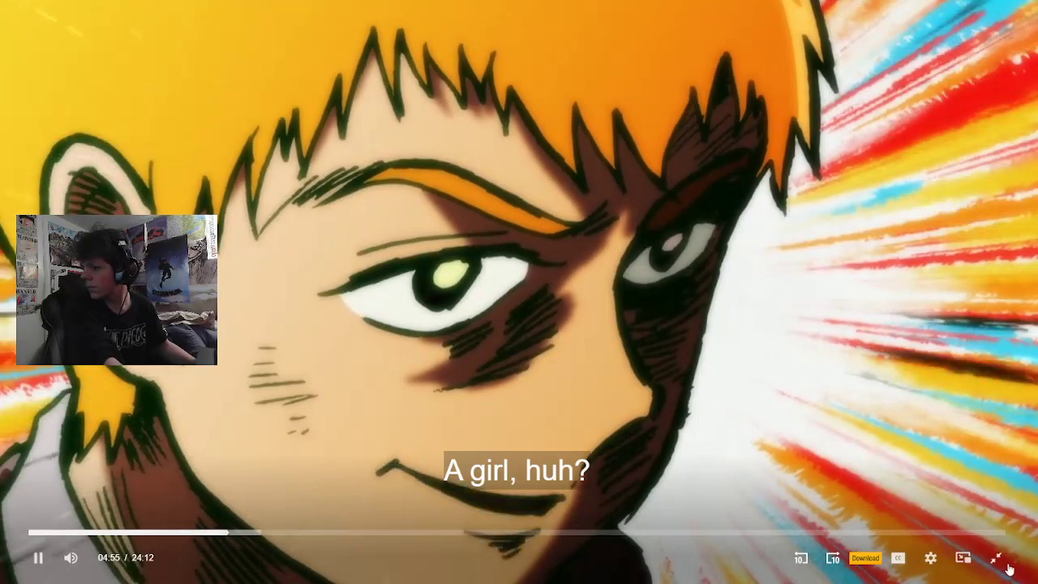
key(Escape)
click(269, 381)
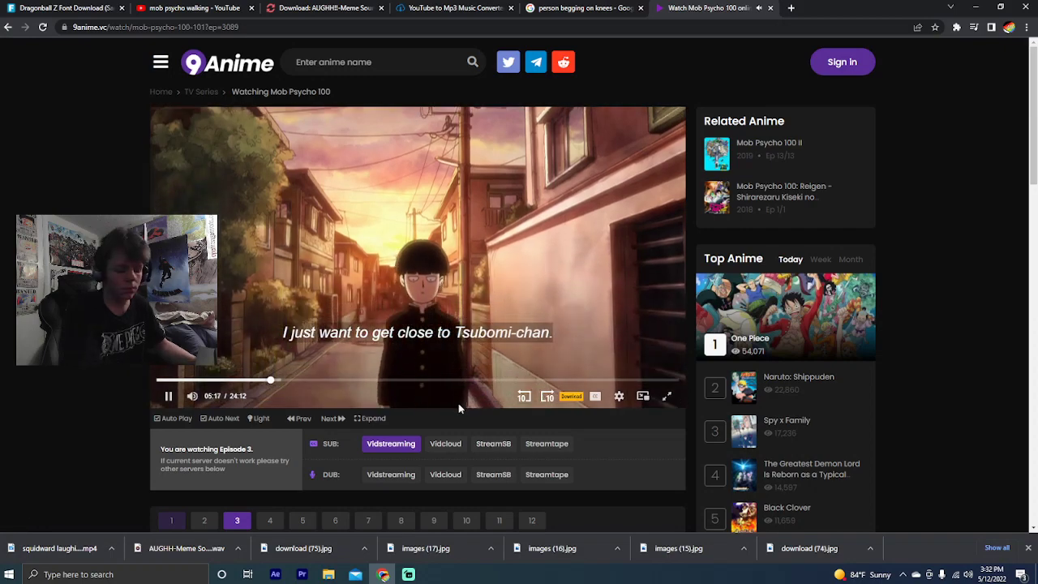
Skip ahead through the sunset street scene to about 5:50 and pause the episode
key(Left)
key(Right)
key(Right)
key(Right)
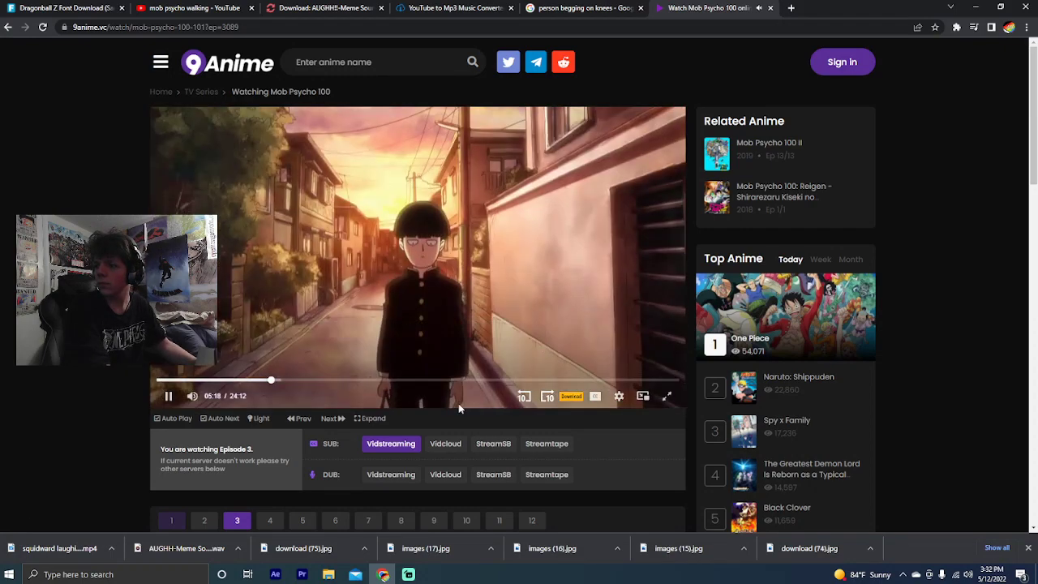
key(Right)
key(Right)
key(Right)
key(Right)
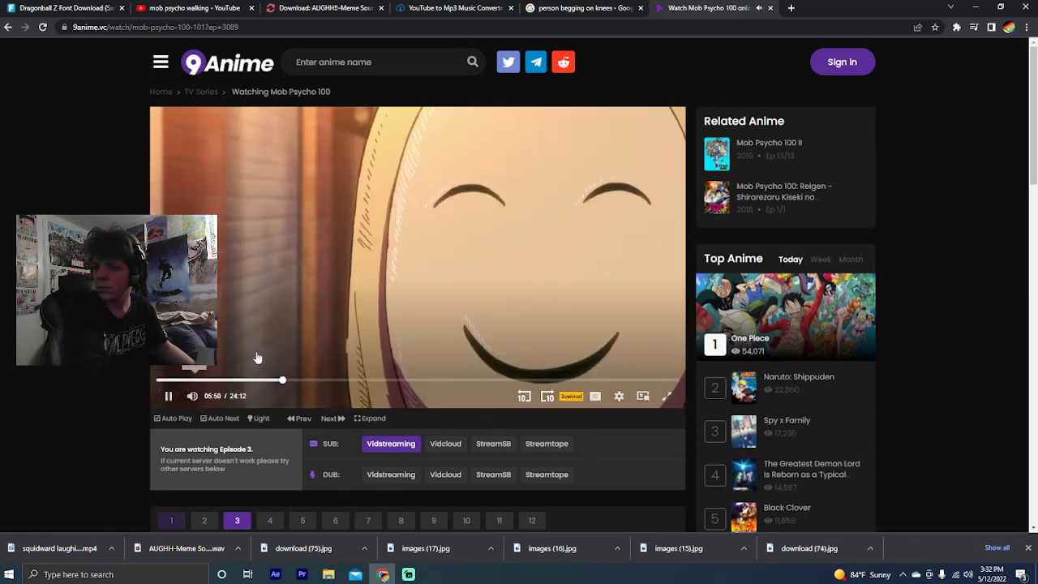
key(space)
Load episode 1 of Mob Psycho 100, pause it near the start and show it in full screen
click(174, 523)
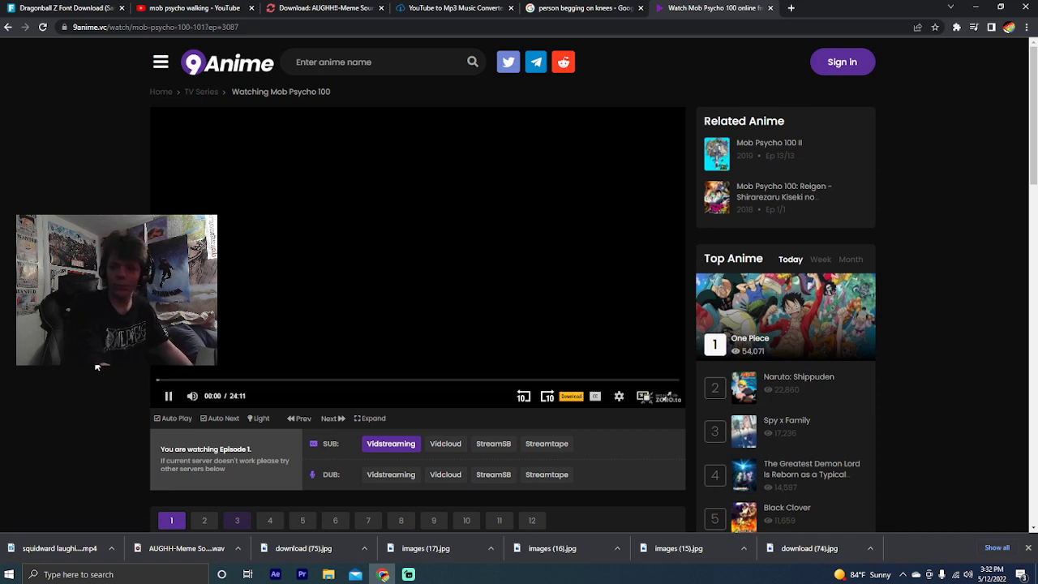
click(232, 364)
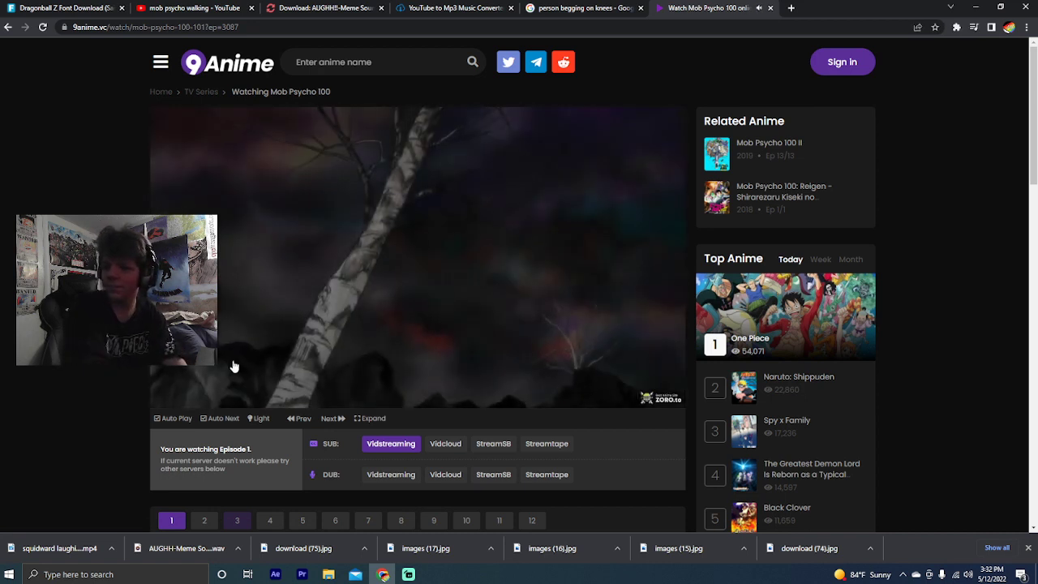
click(661, 391)
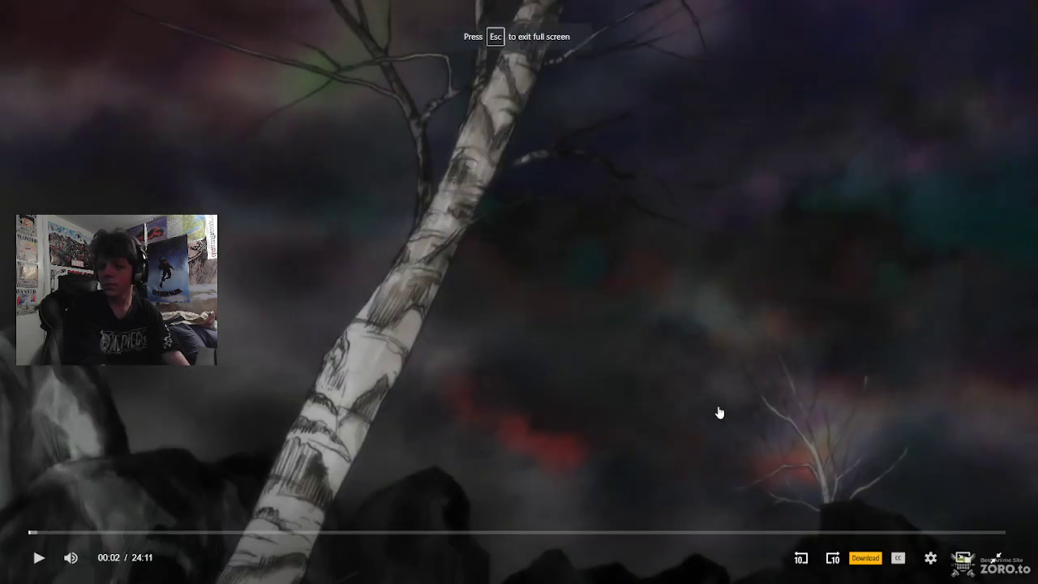
Skip forward through episode 1 to 3:47 looking for a walking shot, check the frame, leave full screen and pause
key(Right)
key(Right)
key(Right)
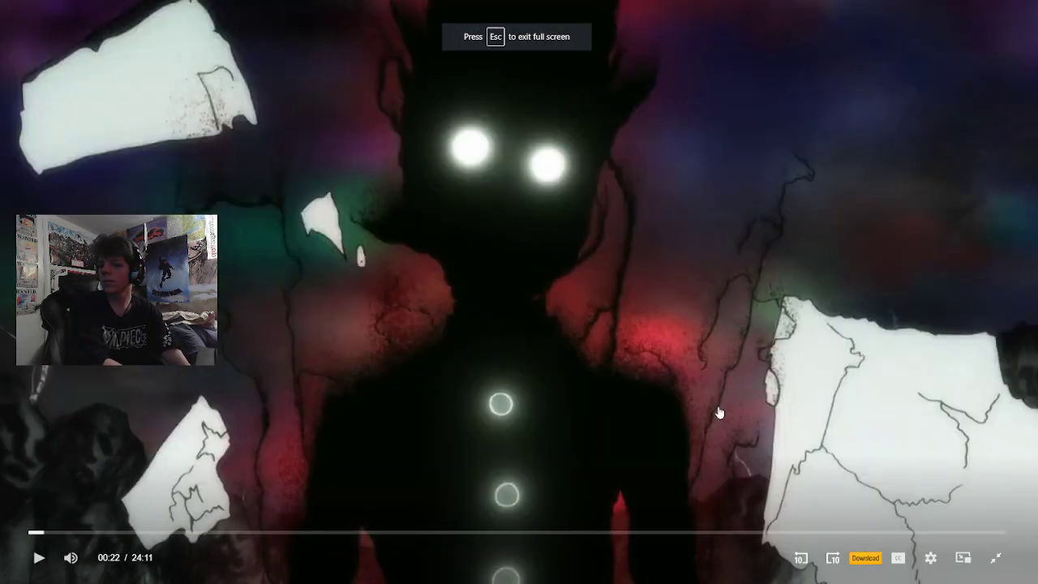
key(Right)
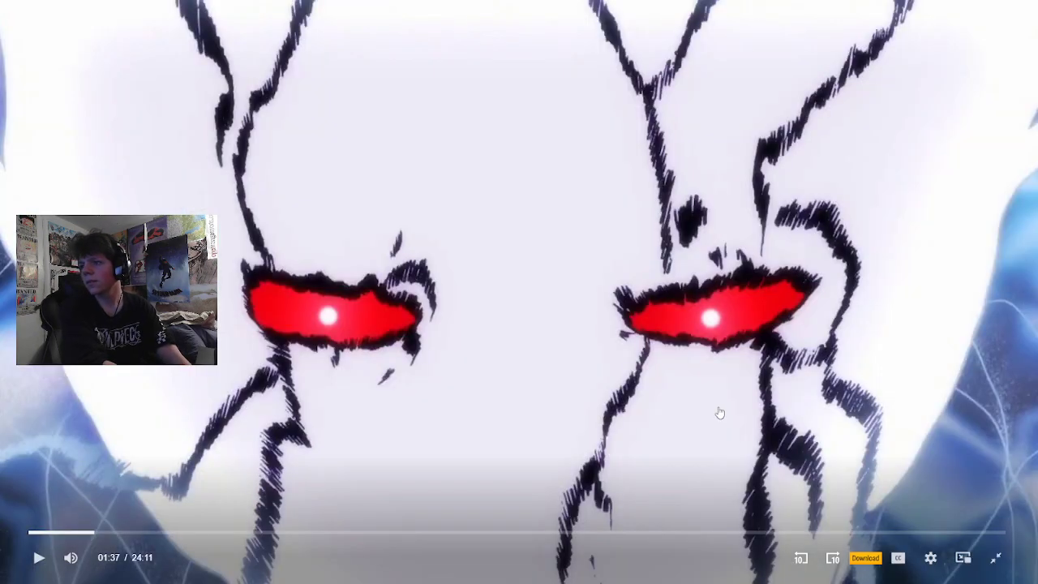
key(Right)
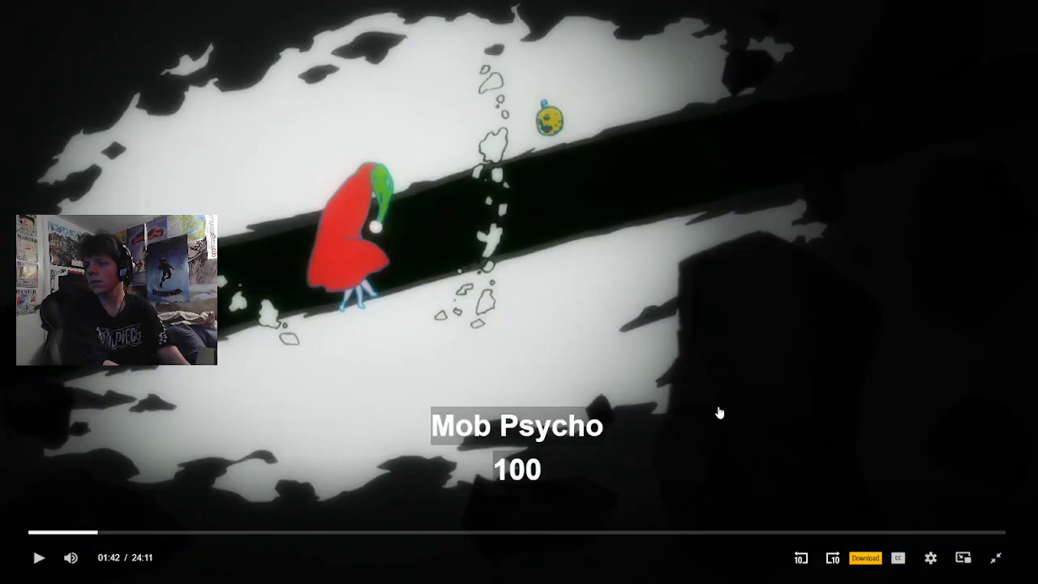
key(Right)
key(Right)
key(Right)
key(Right)
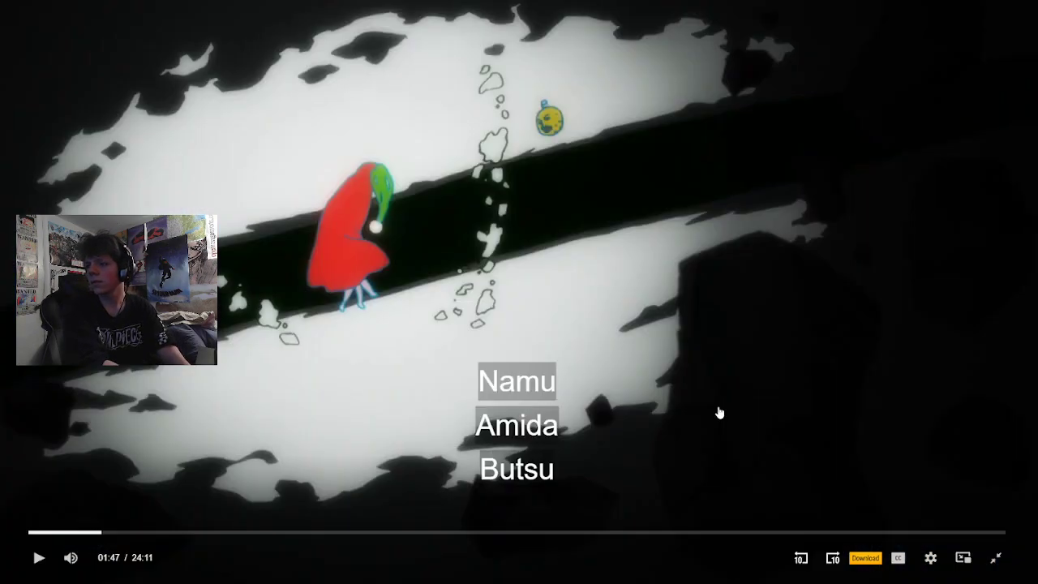
key(Right)
key(Right)
key(Right)
key(Right)
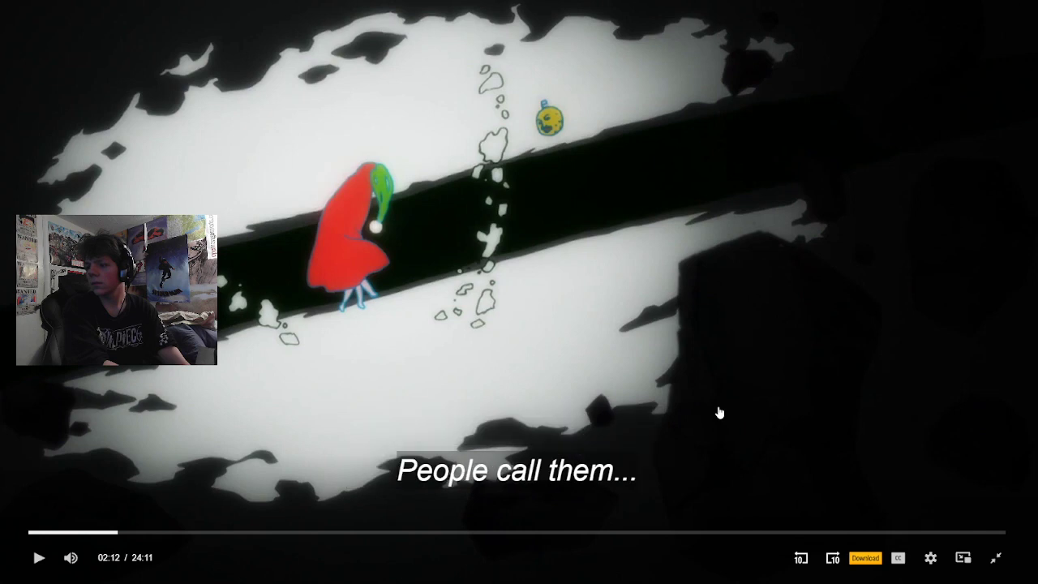
key(Right)
key(Right)
key(Right)
key(Right)
key(Right)
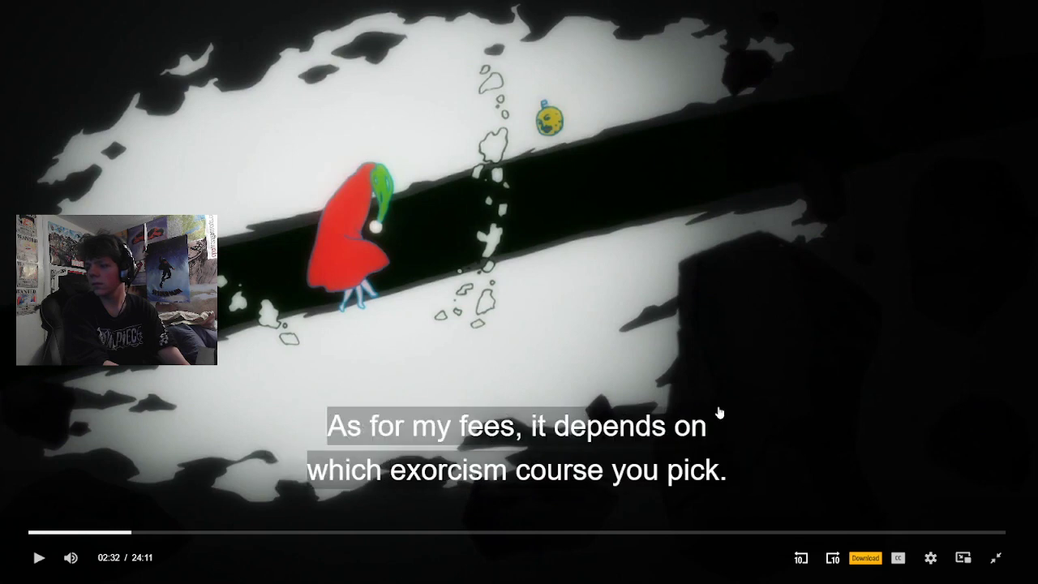
key(Right)
key(Right)
key(Right)
key(Right)
key(Right)
key(Right)
key(Right)
key(Right)
key(Right)
key(Right)
key(Right)
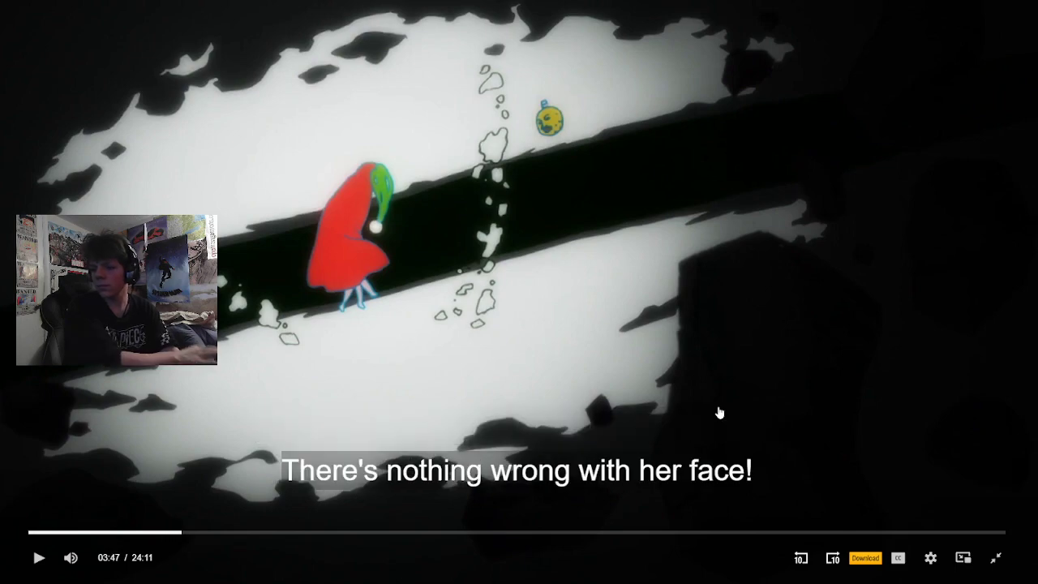
key(space)
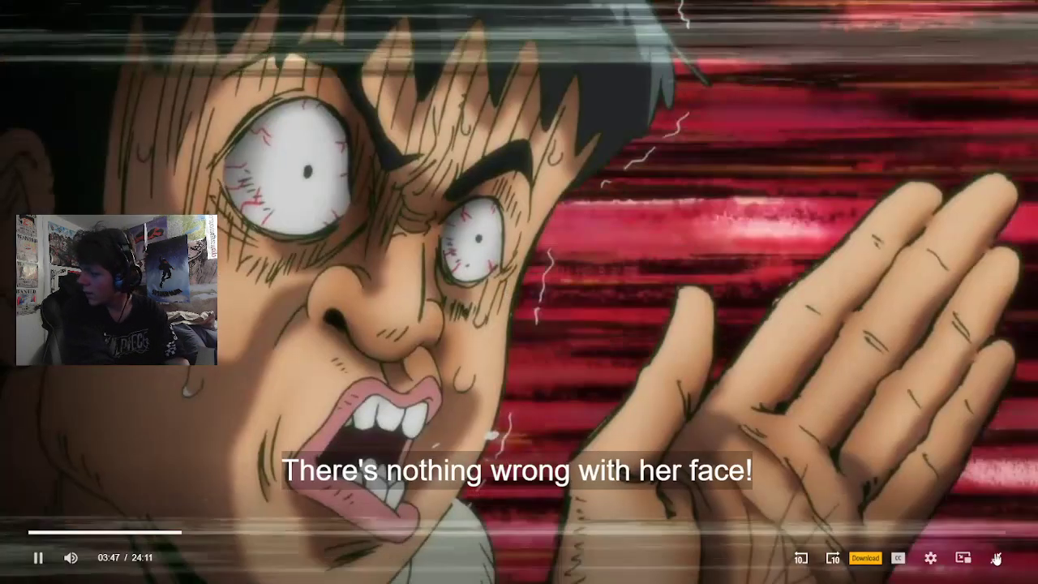
key(Escape)
key(space)
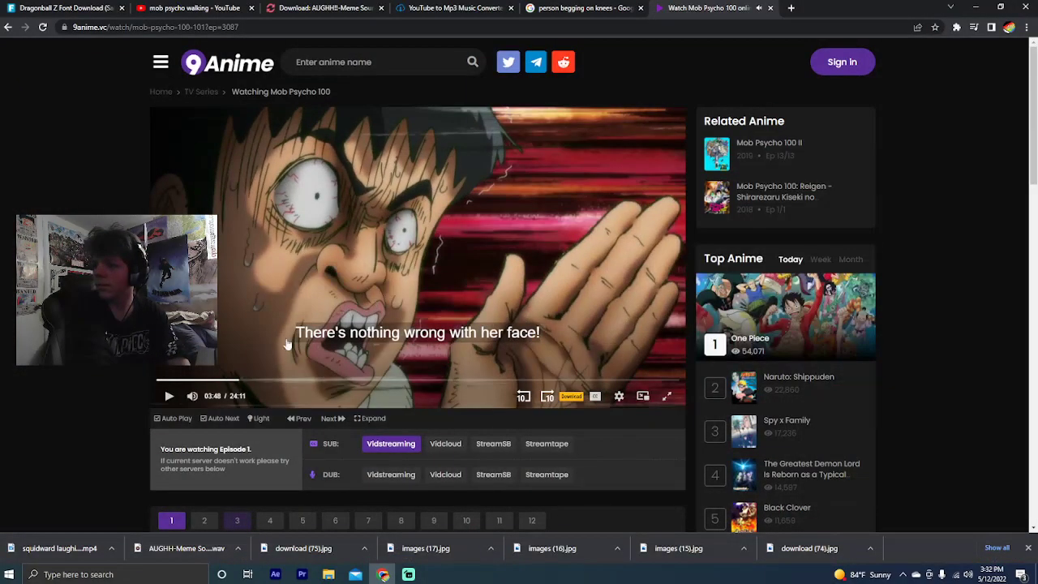
Skip ahead through episode 1 from 3:58 to 10:18 looking for a walking shot
click(239, 383)
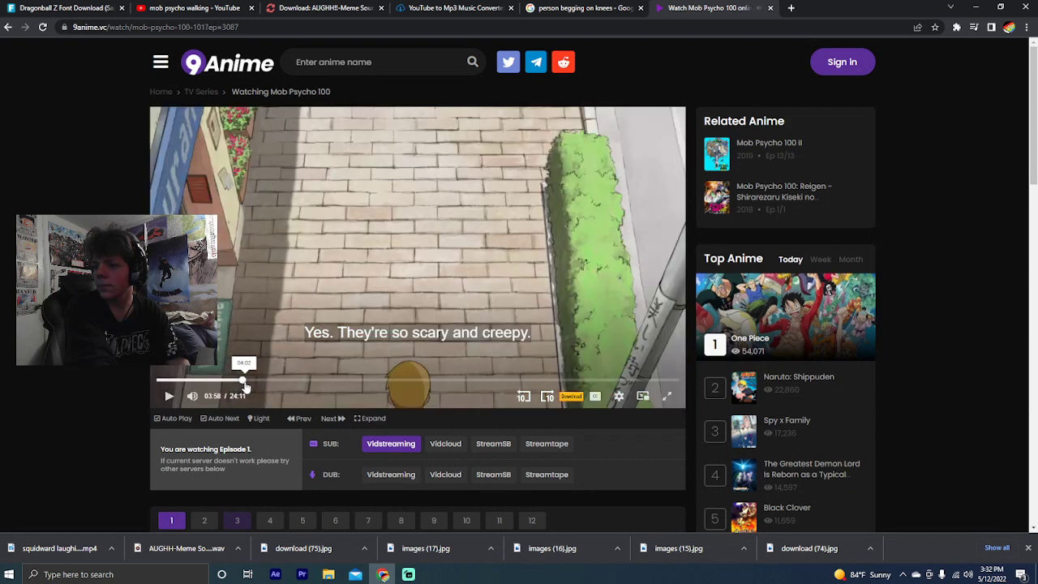
click(269, 383)
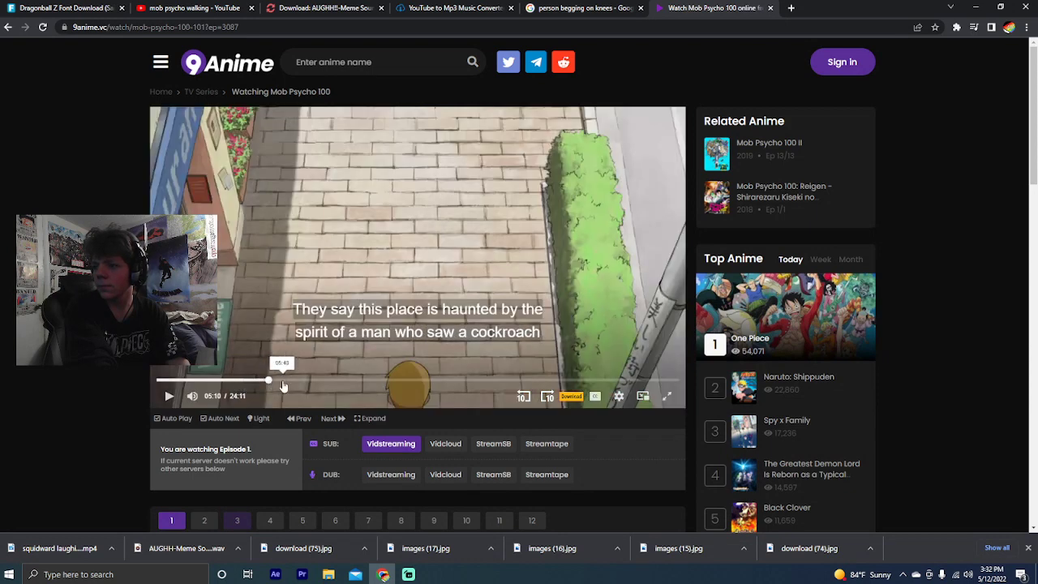
drag(283, 385, 325, 383)
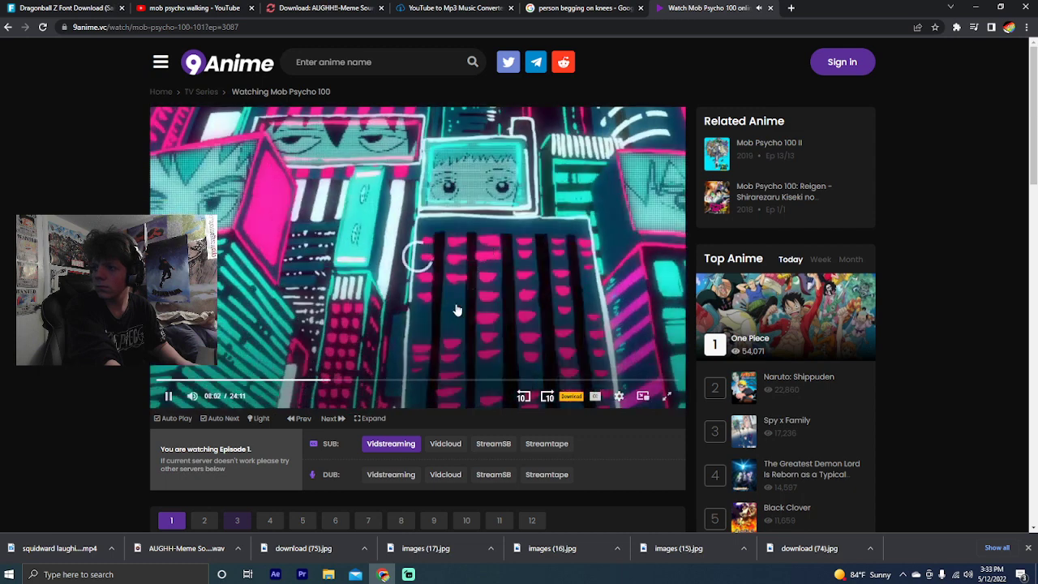
click(365, 379)
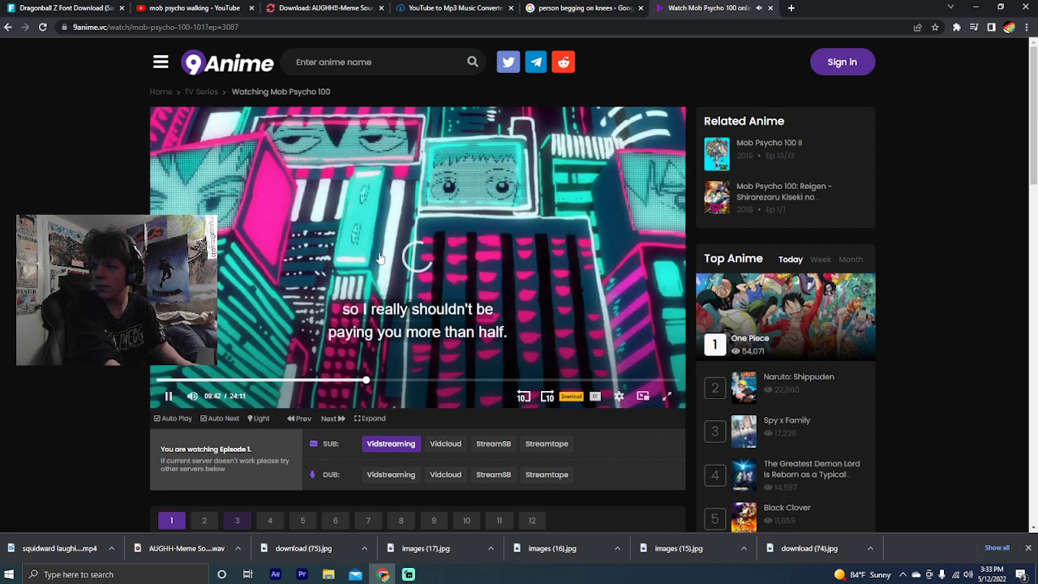
click(379, 380)
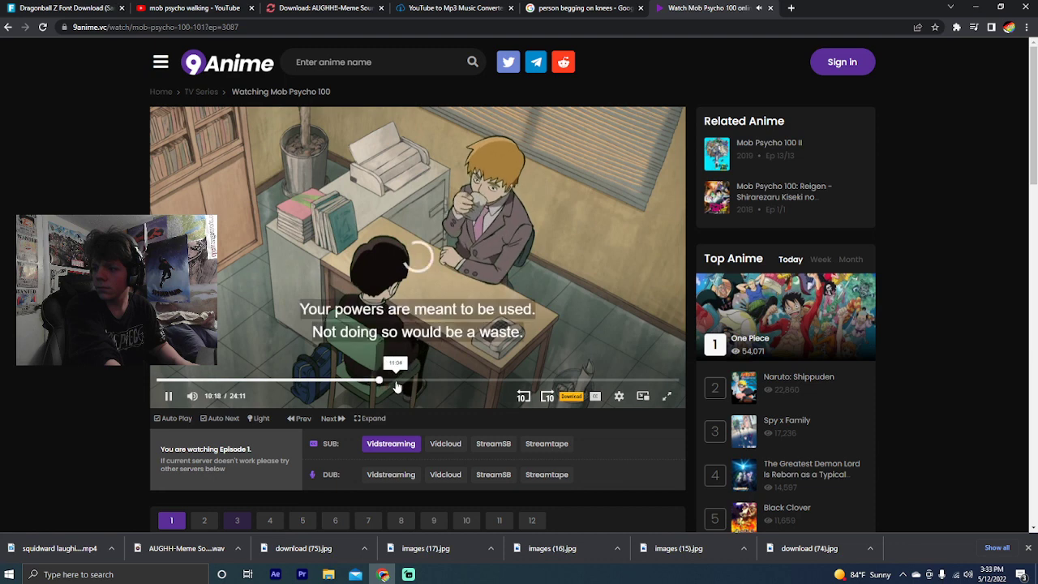
Continue skimming episode 1 through the school and bus scenes up to 14:11, ending back at about 13:57
click(396, 381)
click(412, 381)
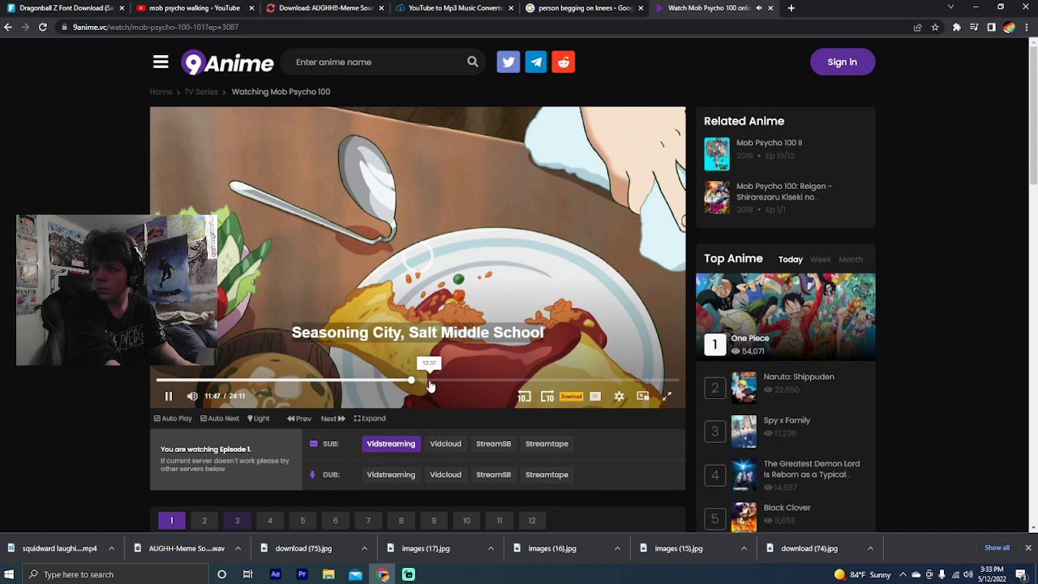
click(430, 387)
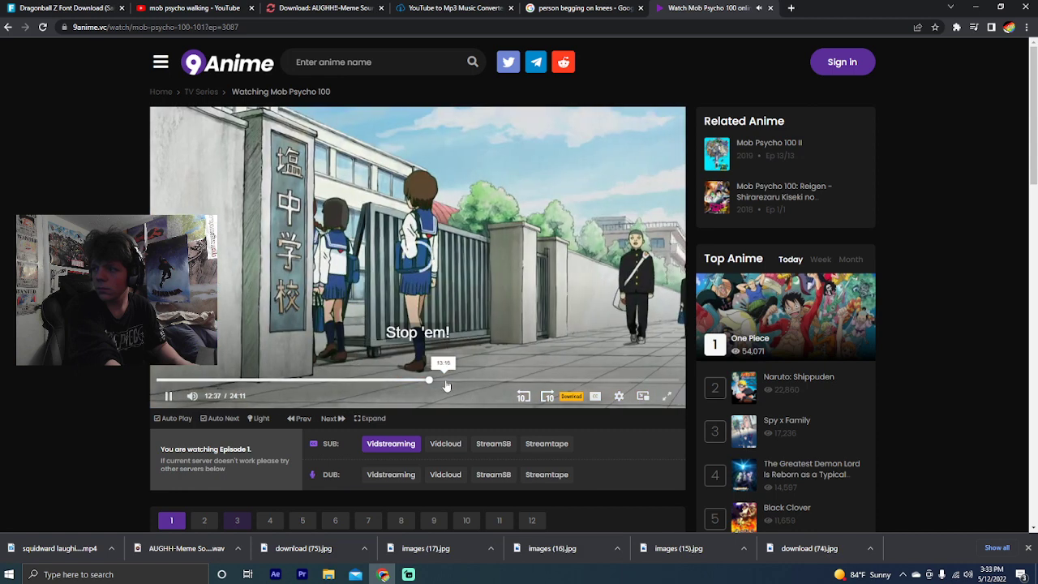
click(445, 386)
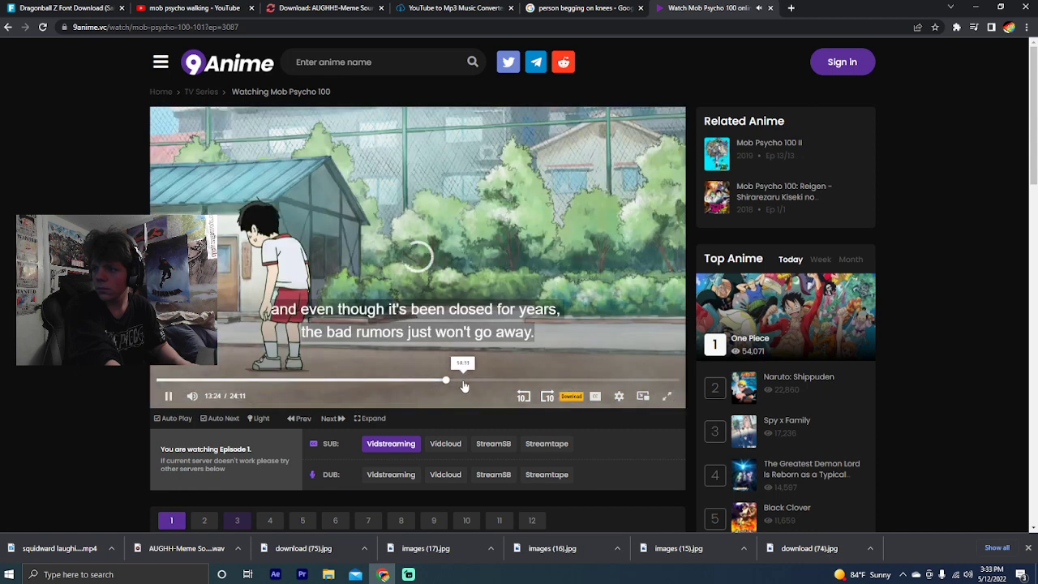
click(464, 387)
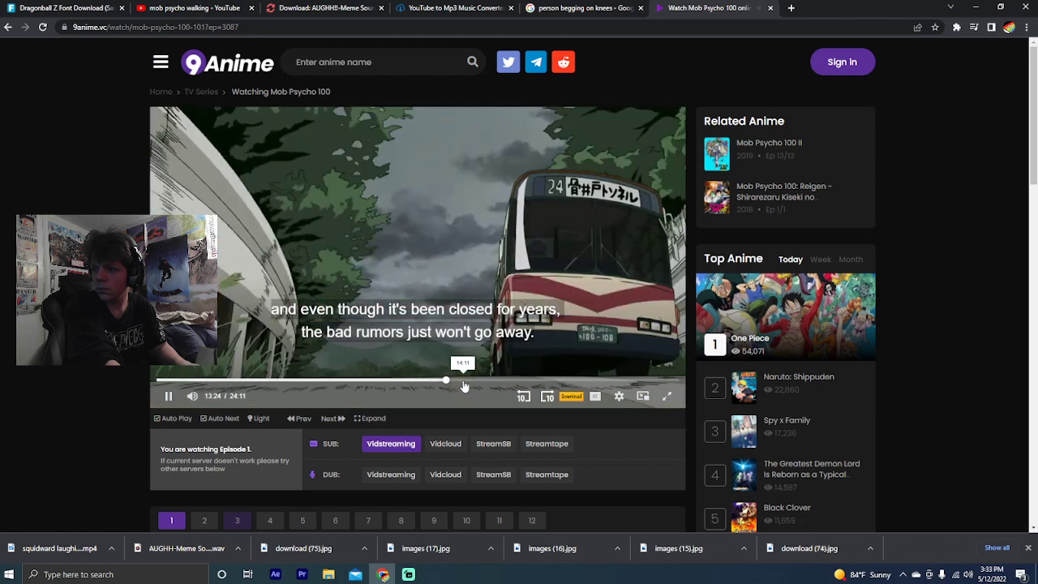
click(458, 381)
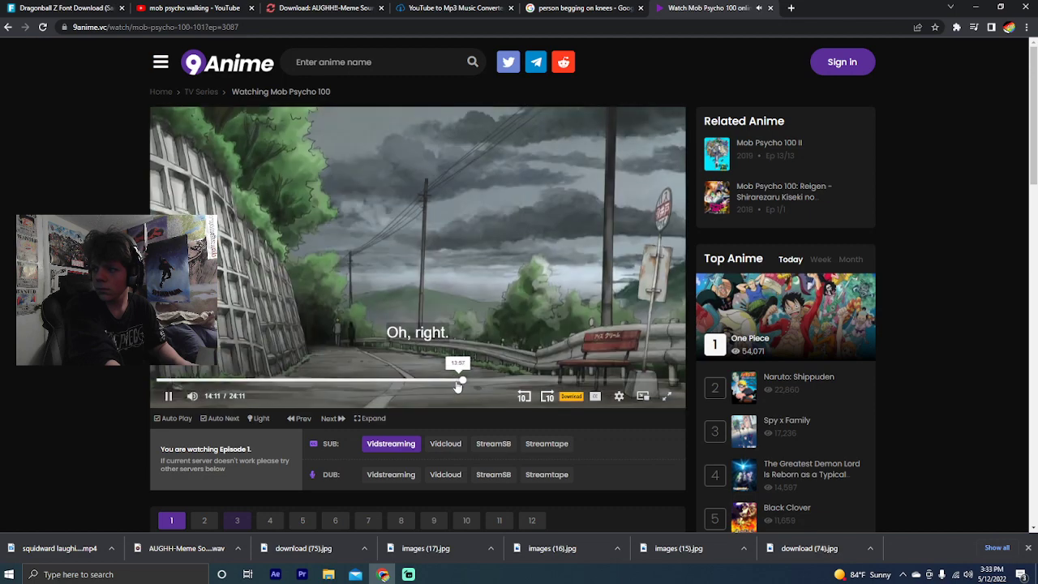
Search backward in small jumps from the bus stop scene past 13:19 to the street scene with the walking figure
key(Left)
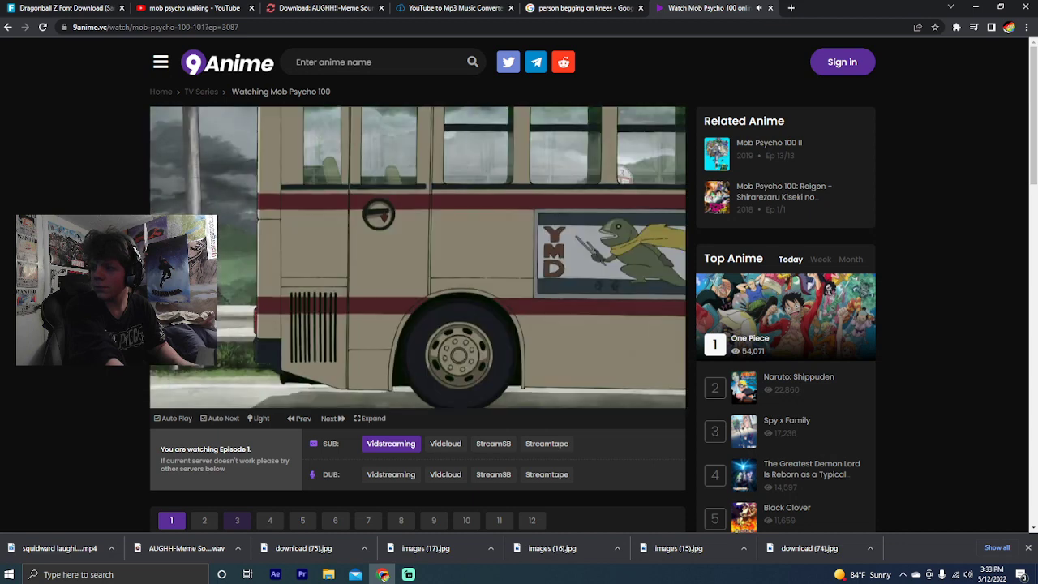
key(Left)
key(Left)
key(Left)
key(Left)
key(Left)
key(Left)
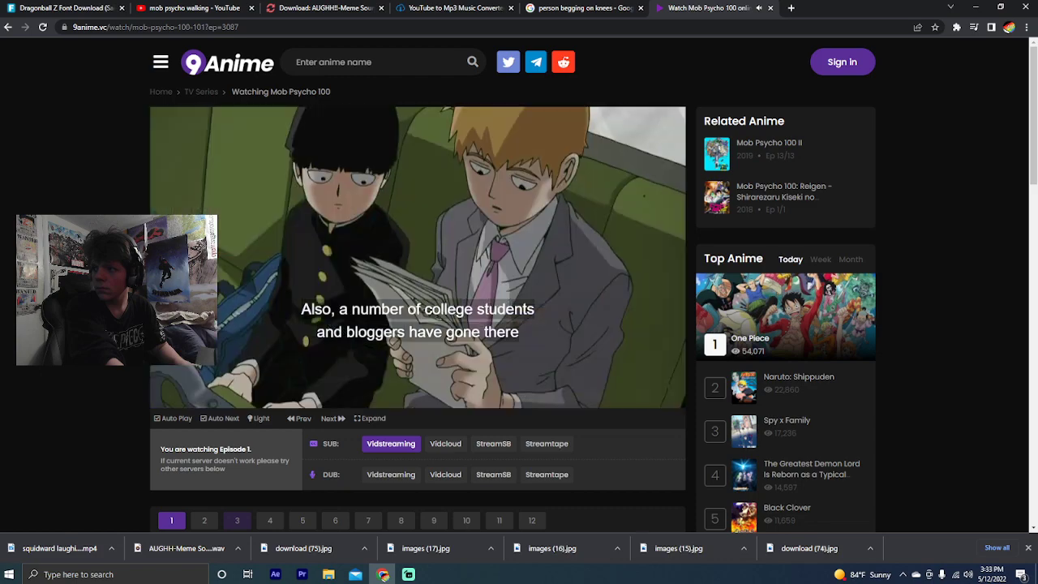
key(Left)
key(Left)
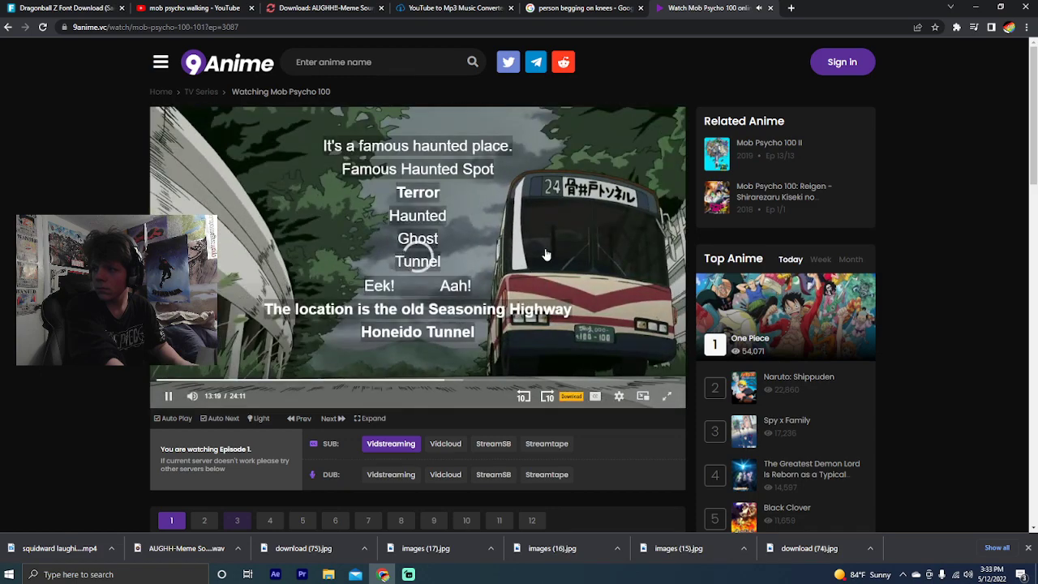
key(Left)
key(Left)
key(Left)
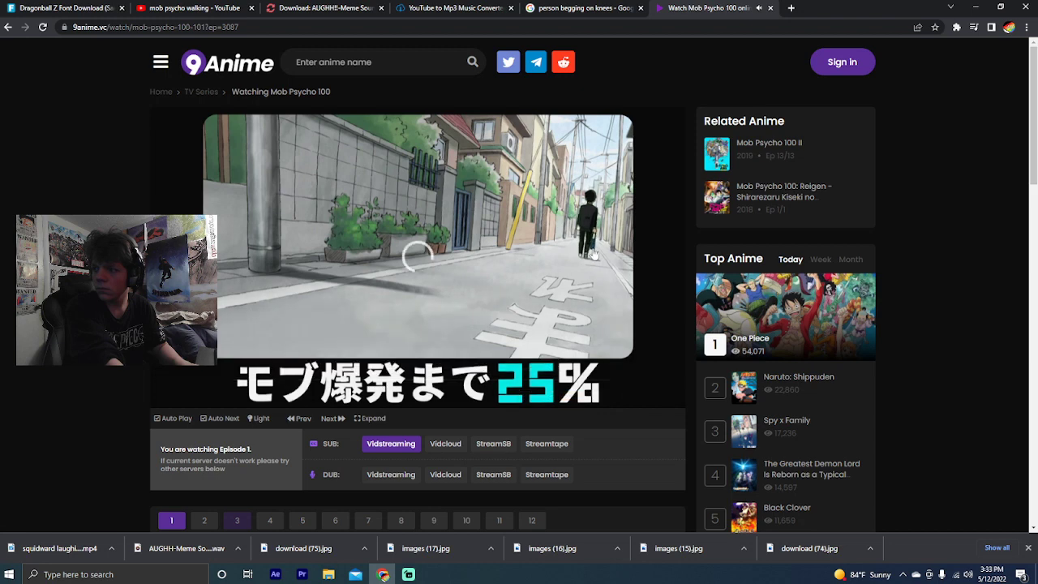
Skip ahead through the tunnel scenes of episode 1 from 15:44 to about 22:21 looking for a walking shot
click(498, 380)
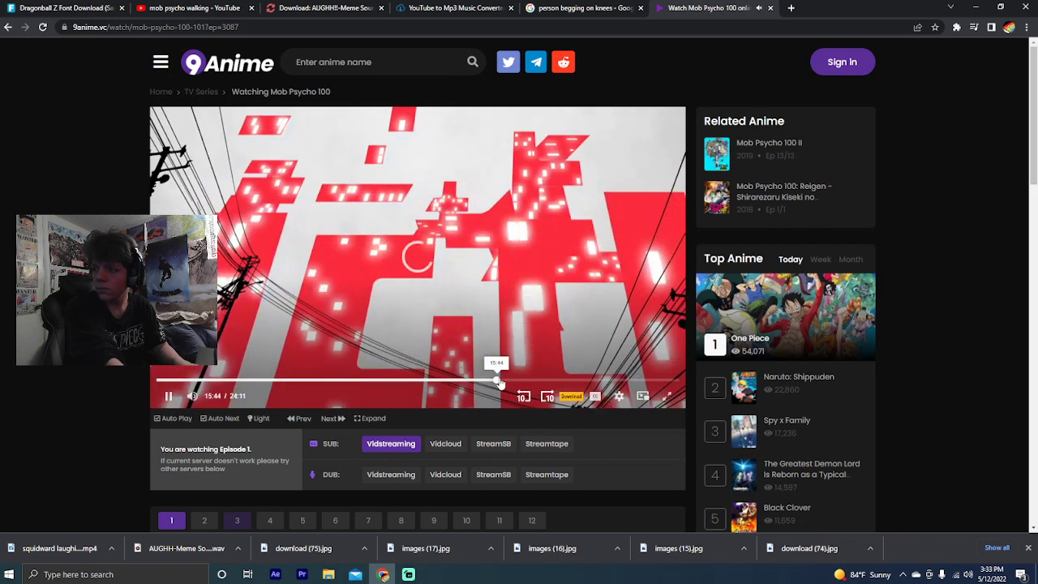
click(524, 380)
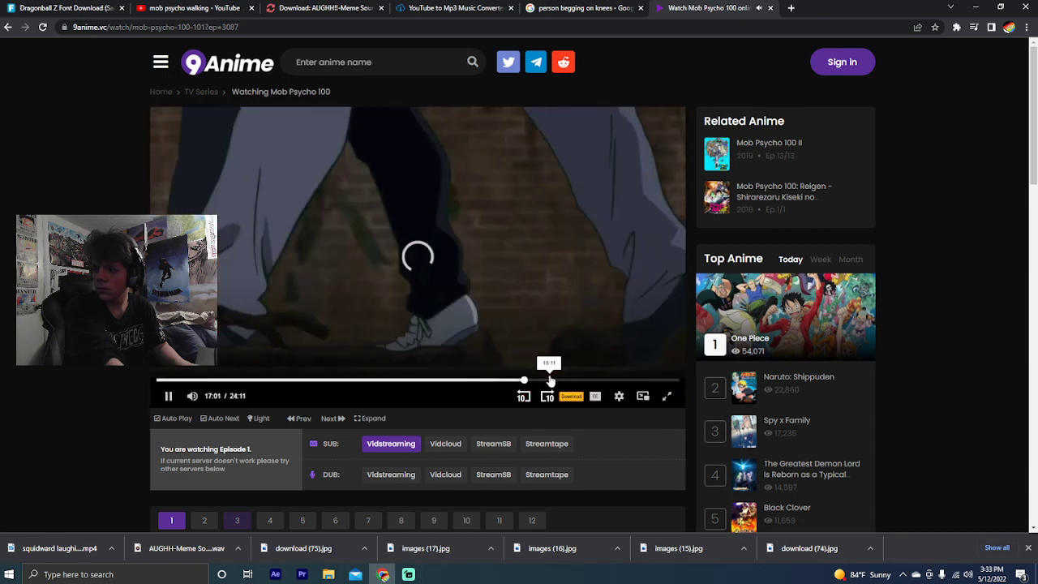
click(550, 380)
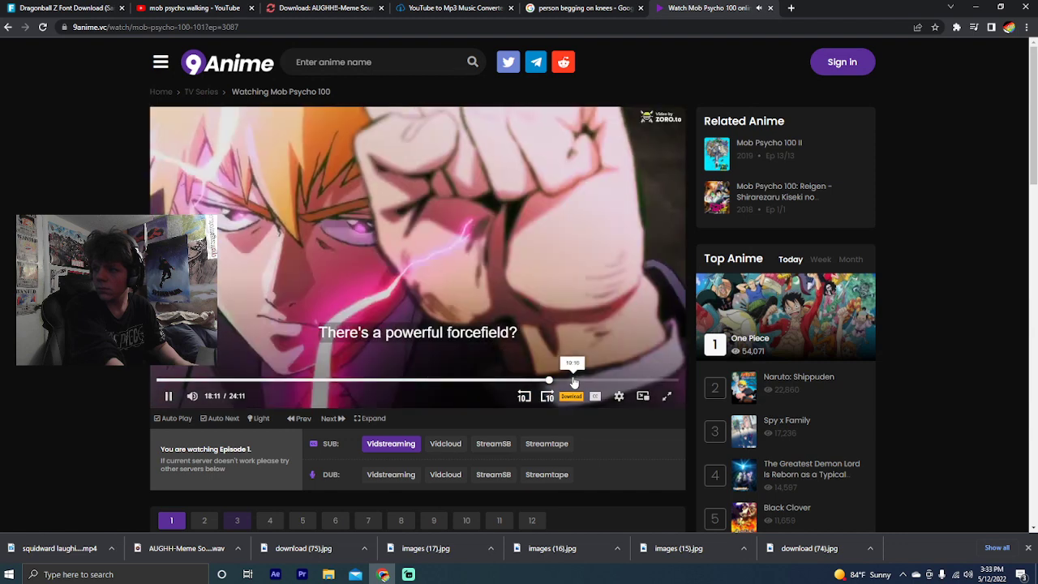
click(572, 380)
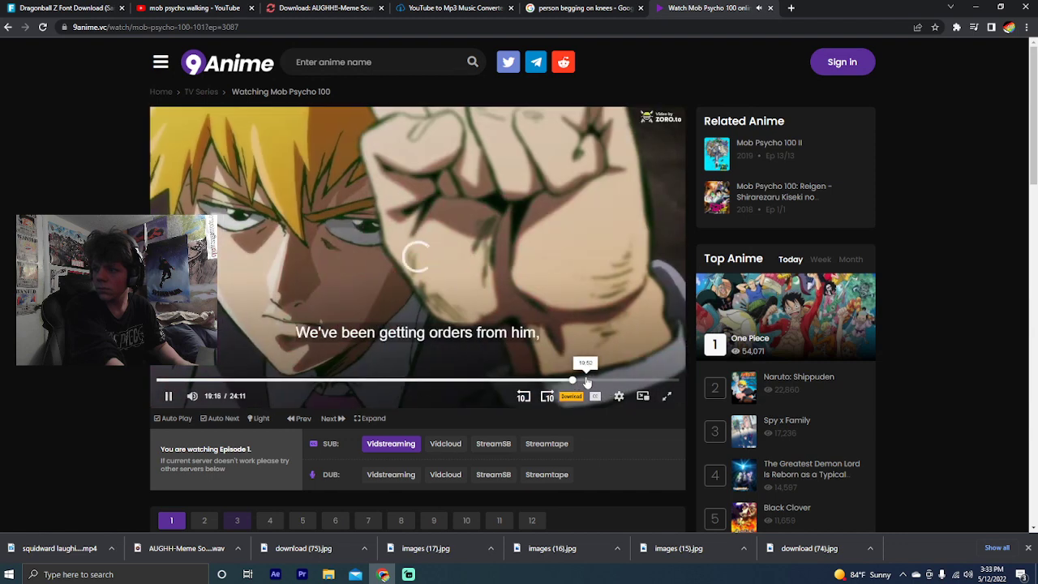
click(593, 380)
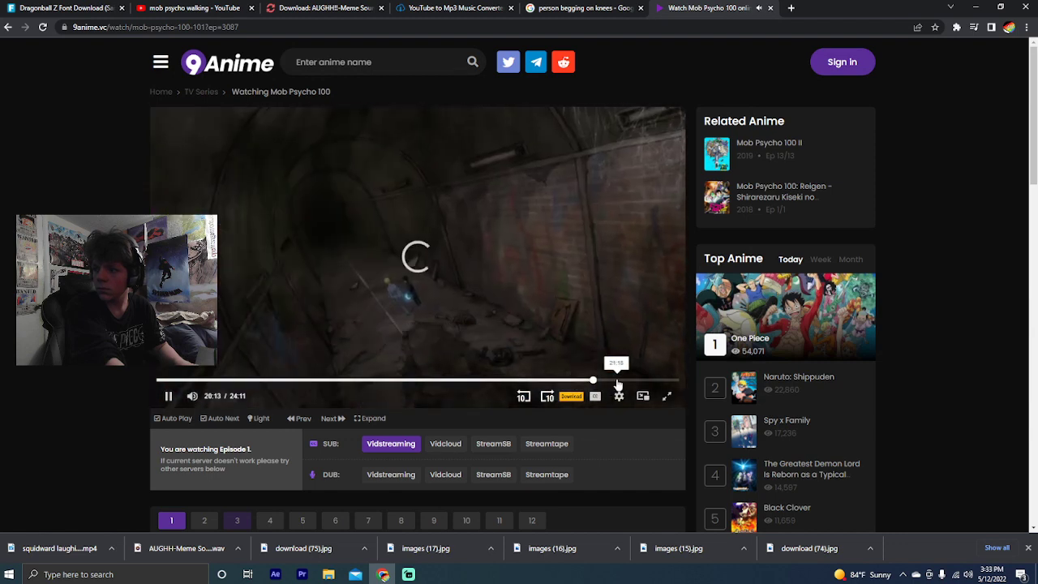
click(618, 381)
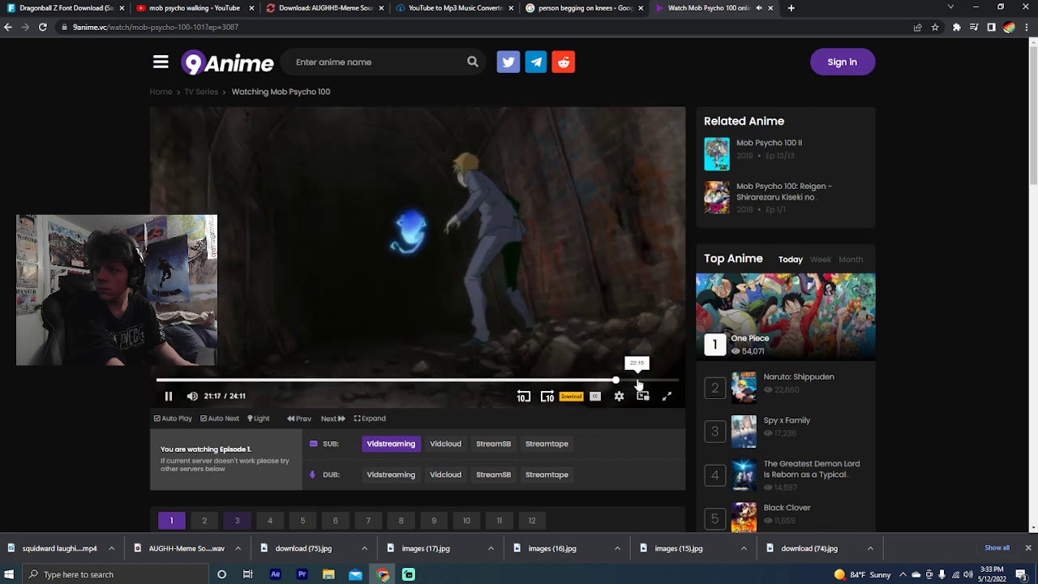
click(637, 380)
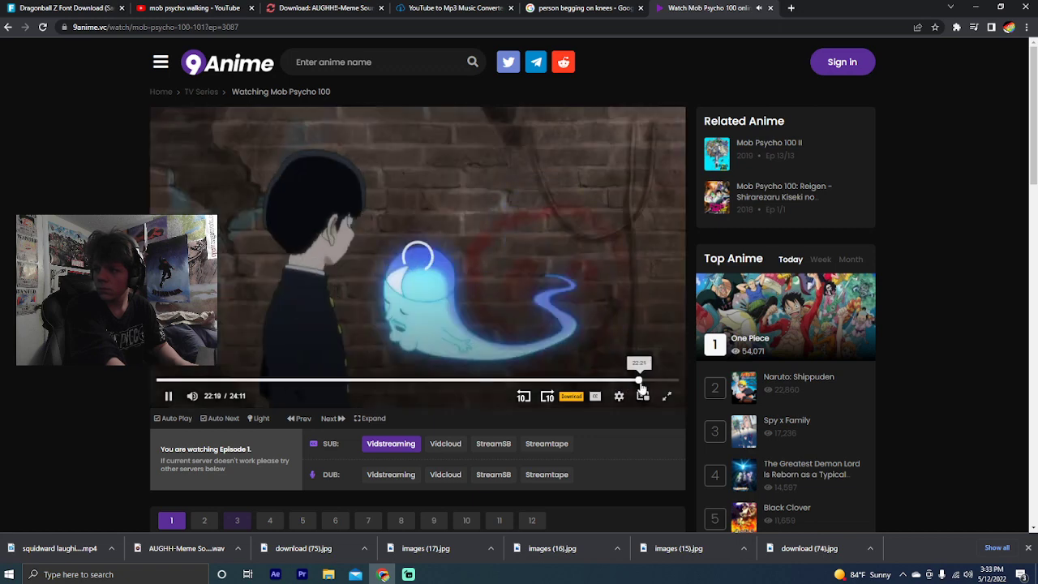
click(639, 380)
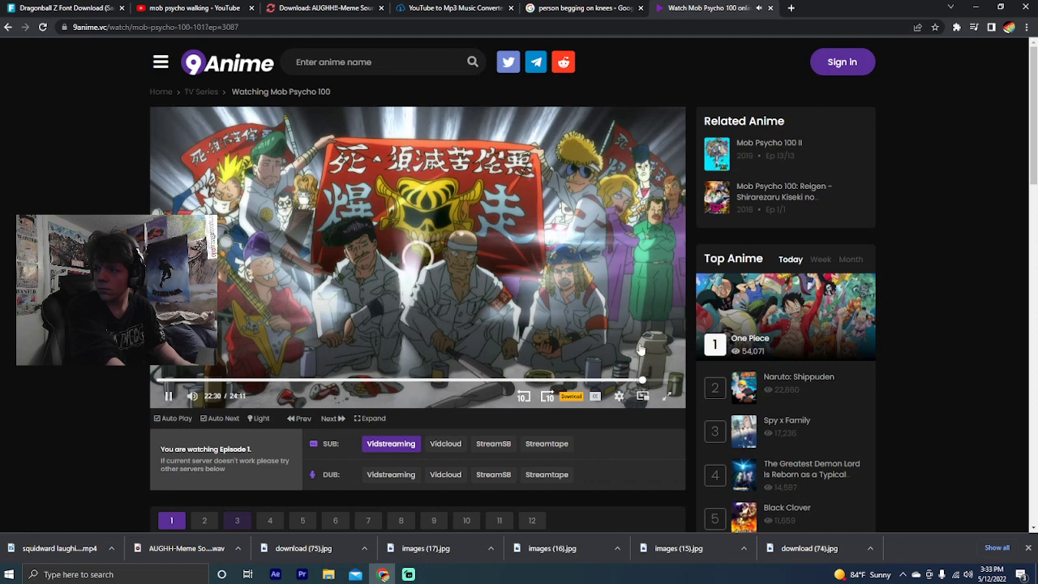
Jump forward in small steps from about 22:30 through the end credits of episode 1
key(Right)
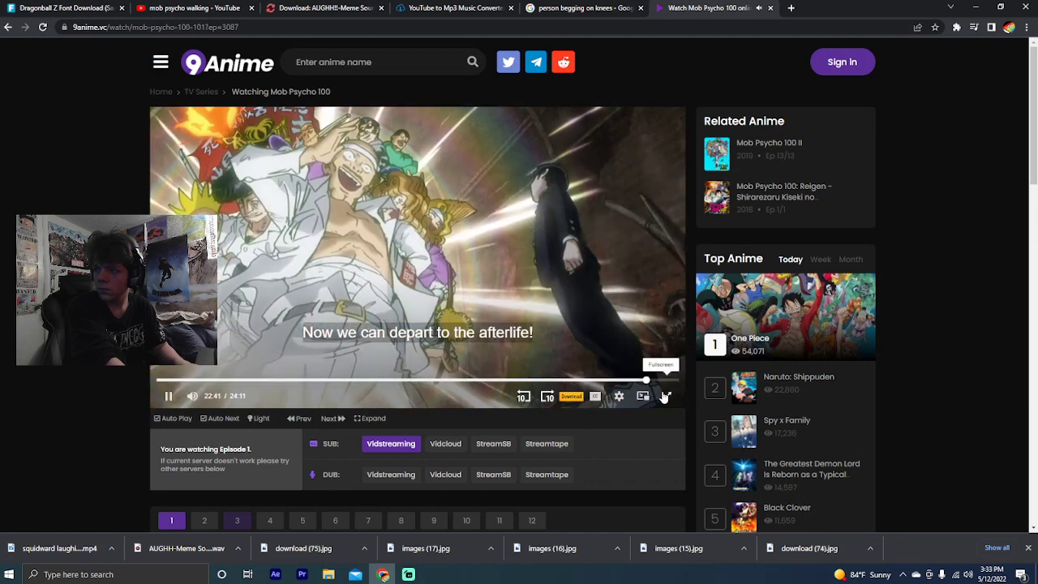
key(Right)
key(Right)
key(Right)
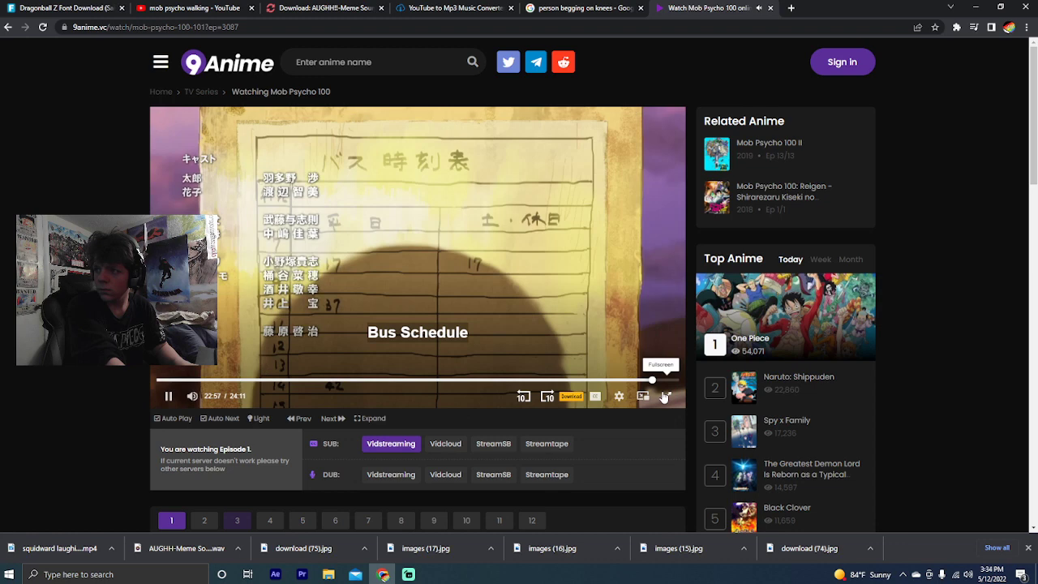
key(Right)
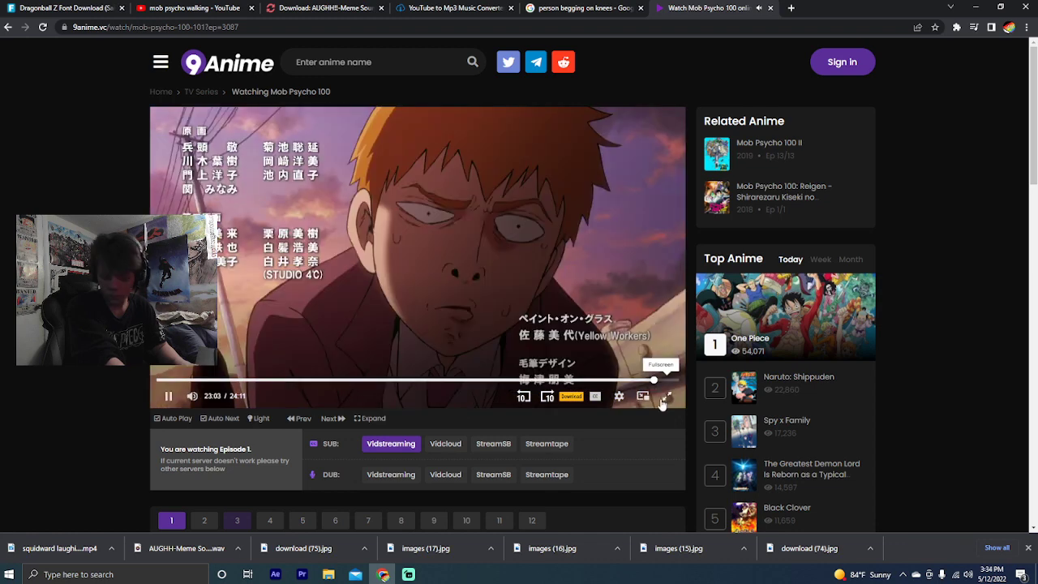
key(Right)
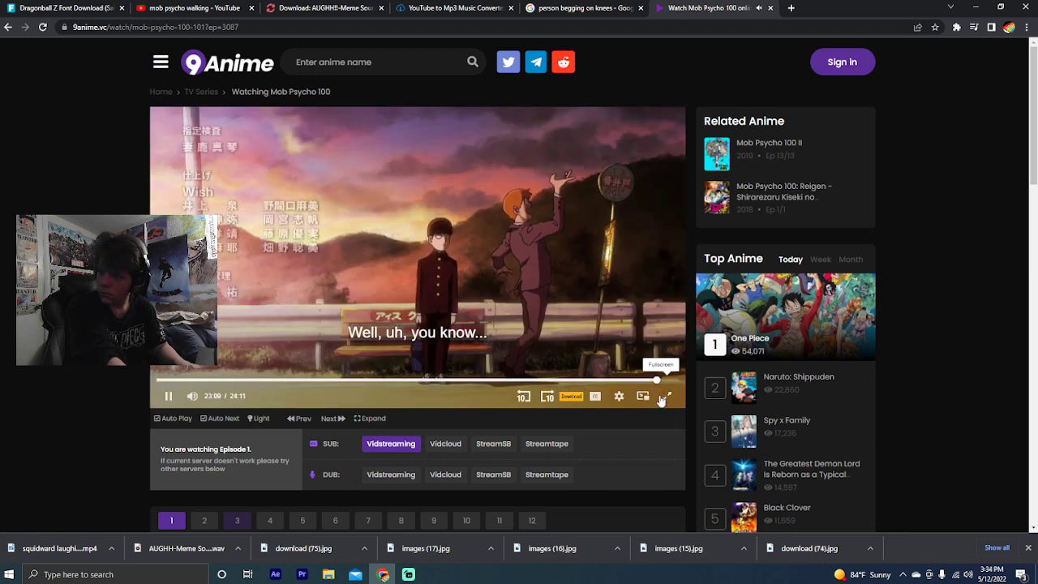
key(Right)
key(Right)
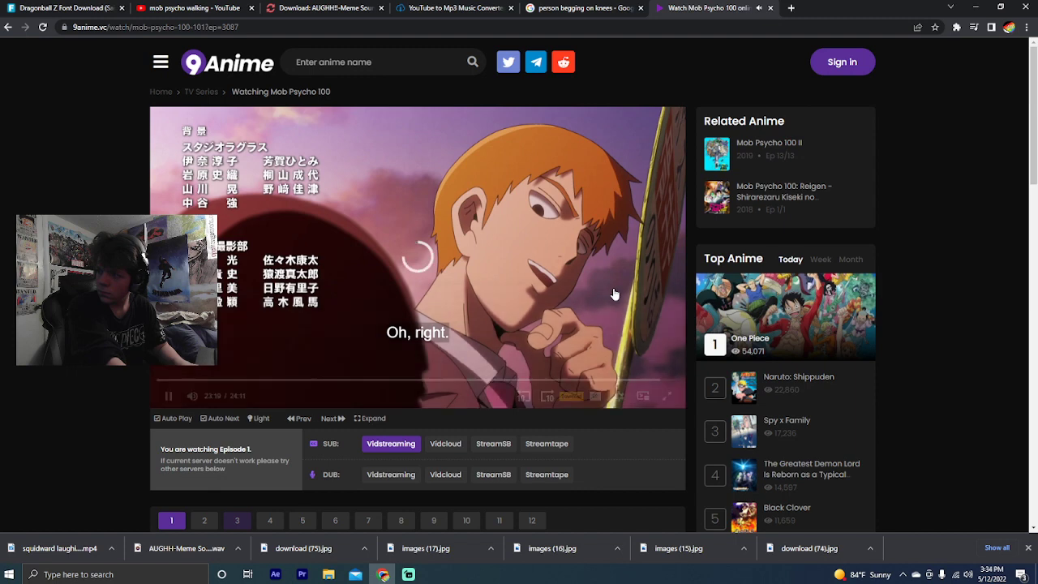
key(Right)
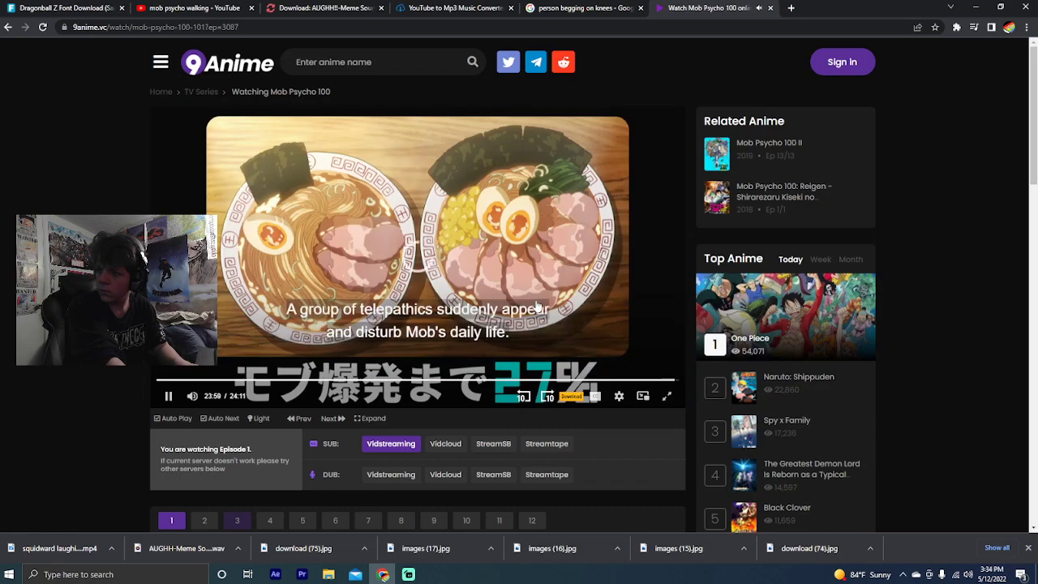
scroll(386, 402, down, 6)
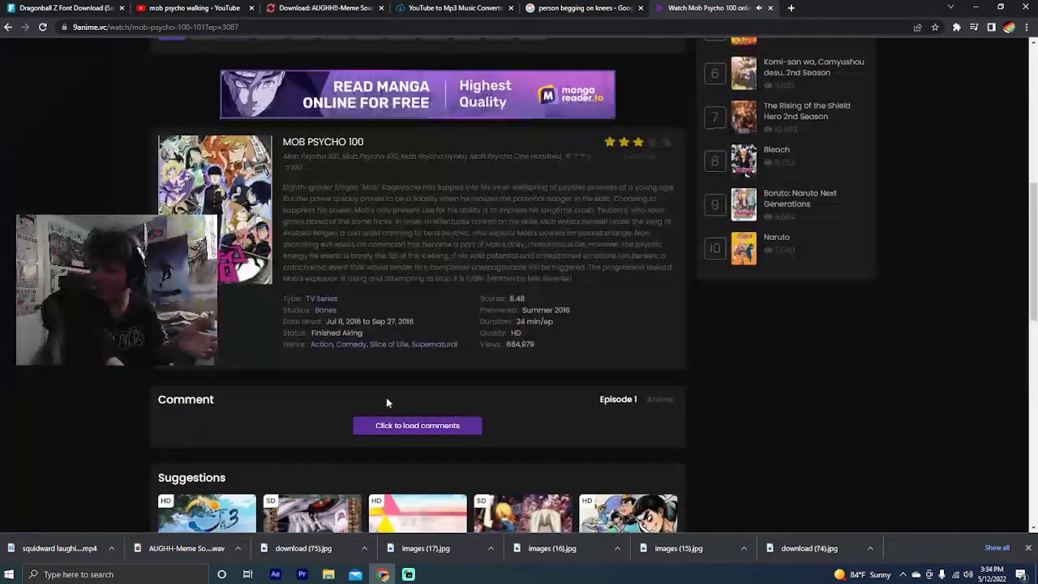
scroll(385, 402, down, 4)
mouse_move(389, 391)
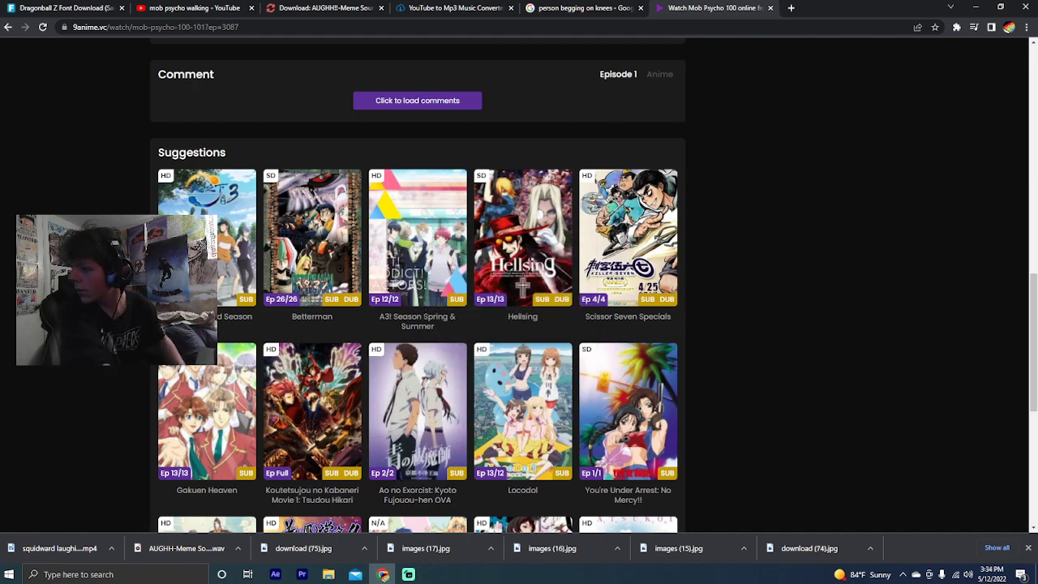
scroll(418, 292, up, 6)
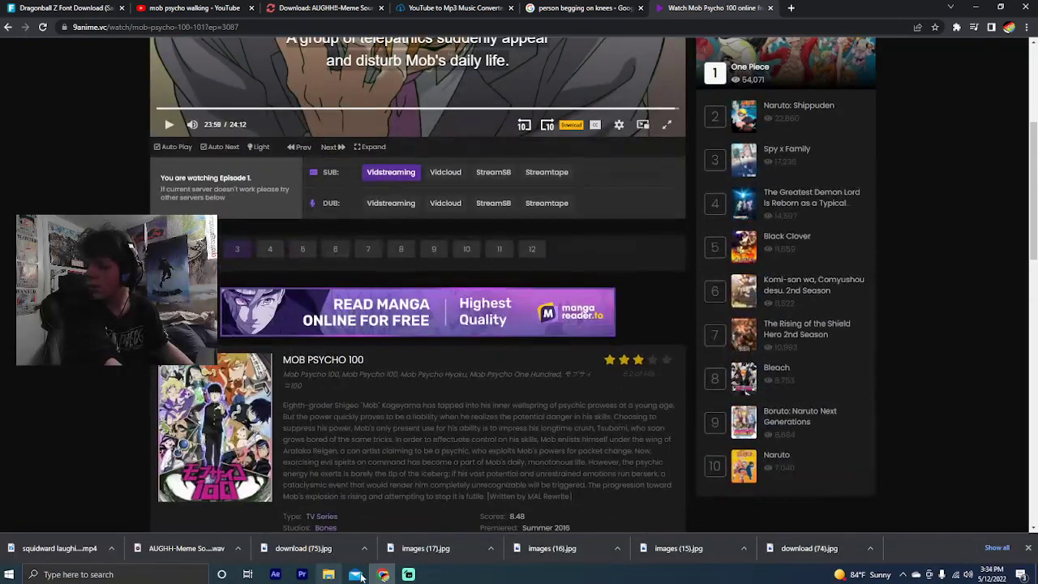
Check the stream chat in Streamlabs Desktop and the Premiere Pro timeline, and return to Chrome
click(407, 574)
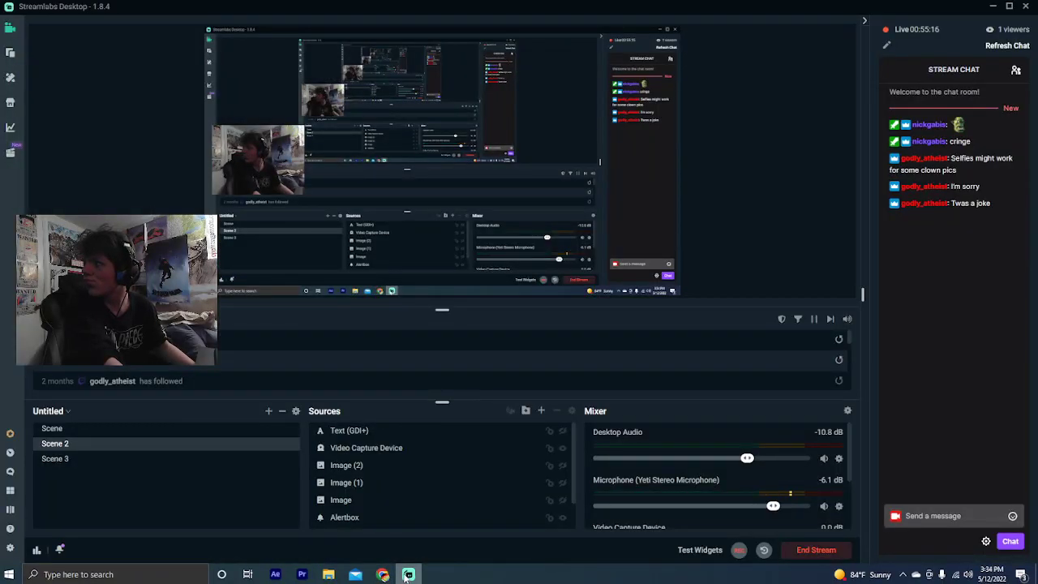
click(301, 574)
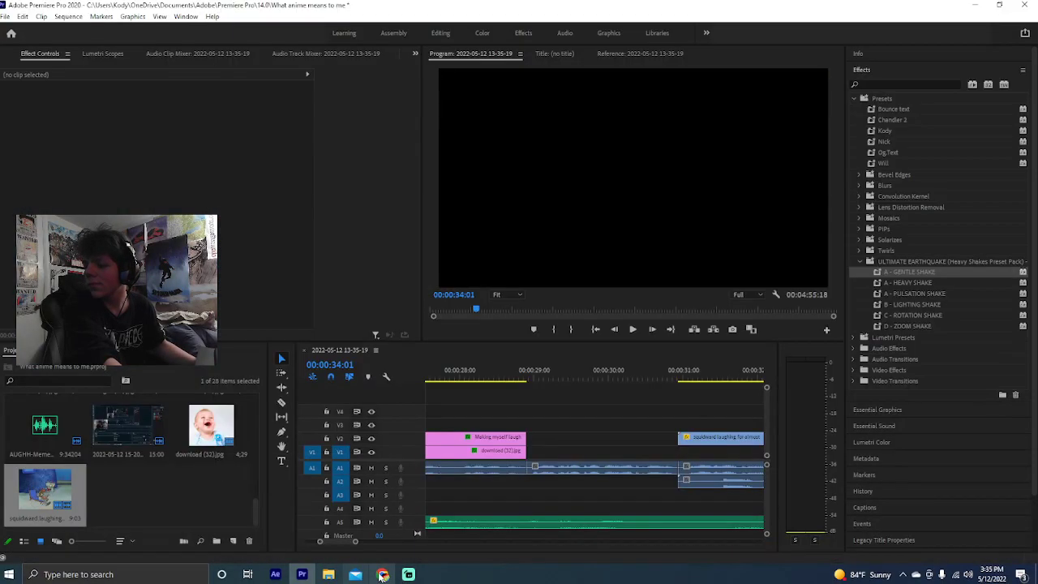
click(381, 573)
Return to the YouTube results for "mob psycho walking" and look through them for a usable clip
scroll(268, 292, up, 3)
click(166, 7)
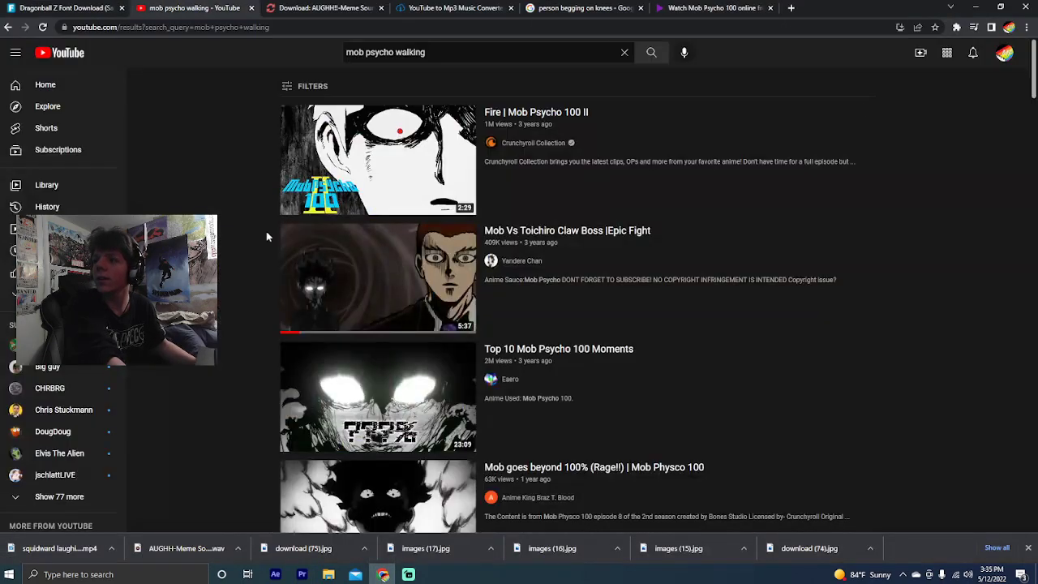
scroll(251, 254, down, 8)
scroll(249, 256, up, 7)
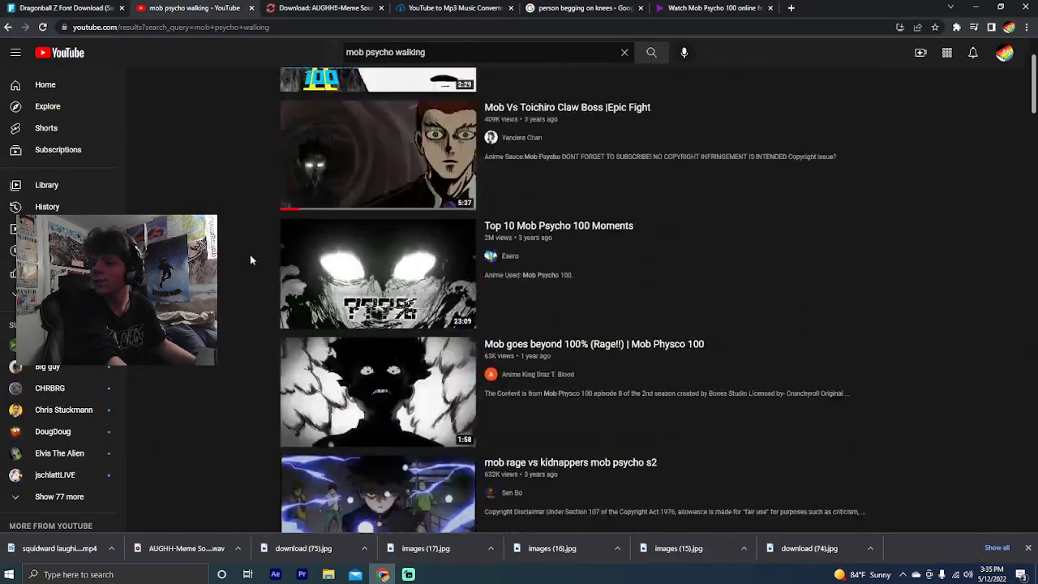
Search YouTube for "mob psycho art" and look through the results for a usable clip
scroll(250, 256, up, 2)
click(486, 52)
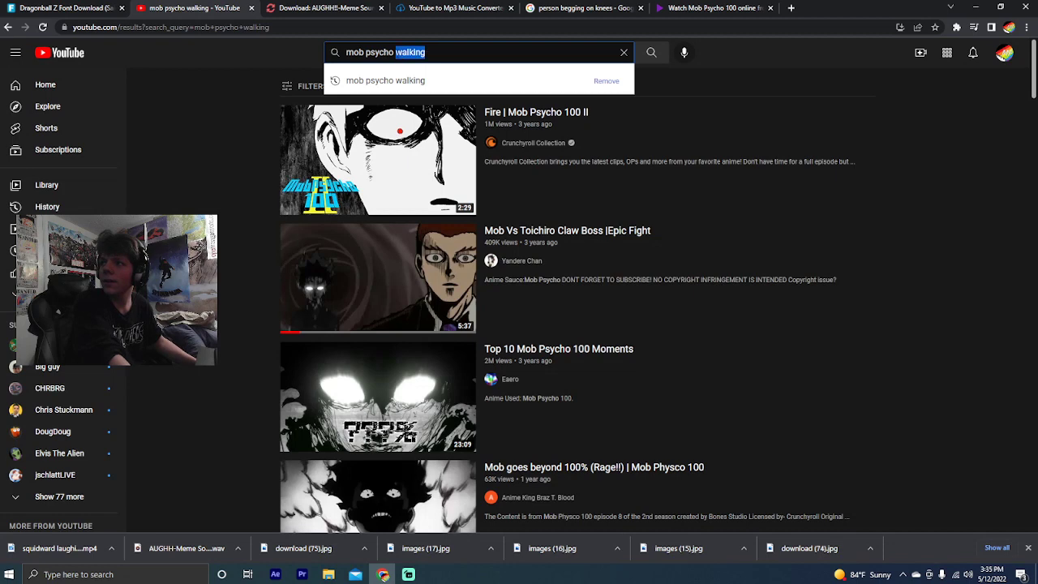
key(BackSpace)
text(art)
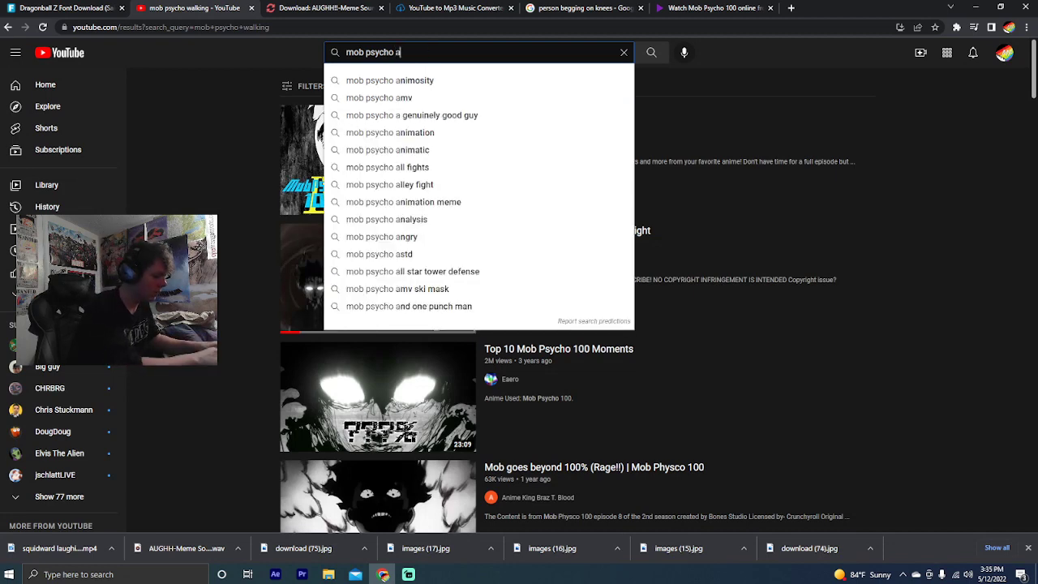
key(Return)
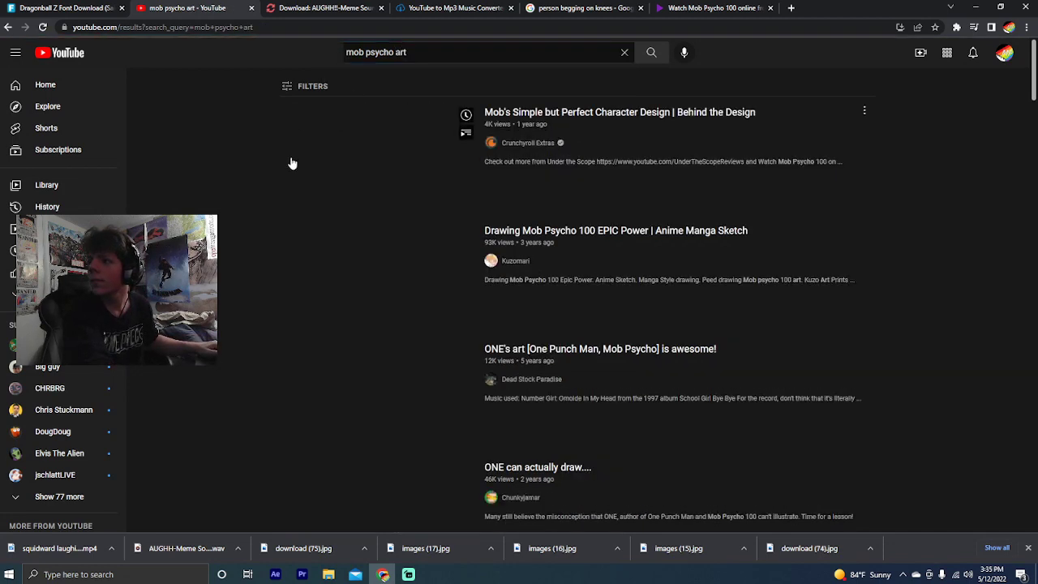
scroll(253, 198, down, 5)
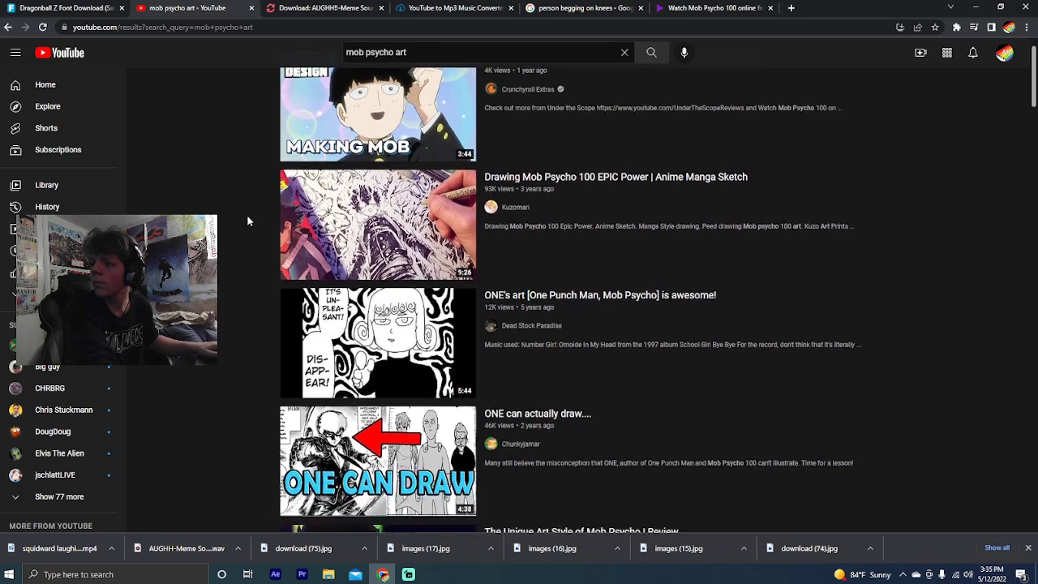
scroll(248, 221, down, 6)
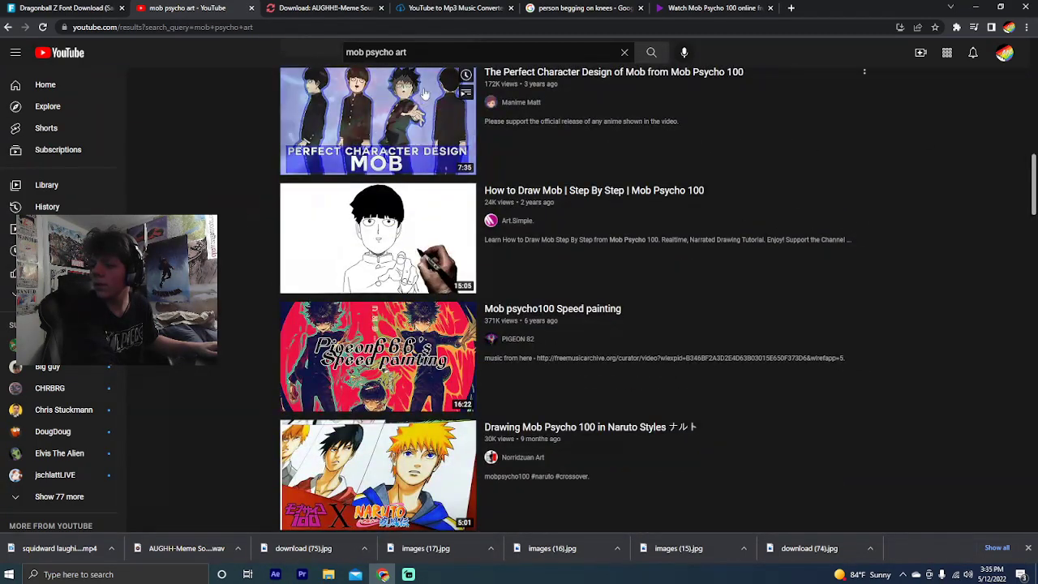
Change the YouTube search to the suggested query "mob psycho nice walking"
click(407, 52)
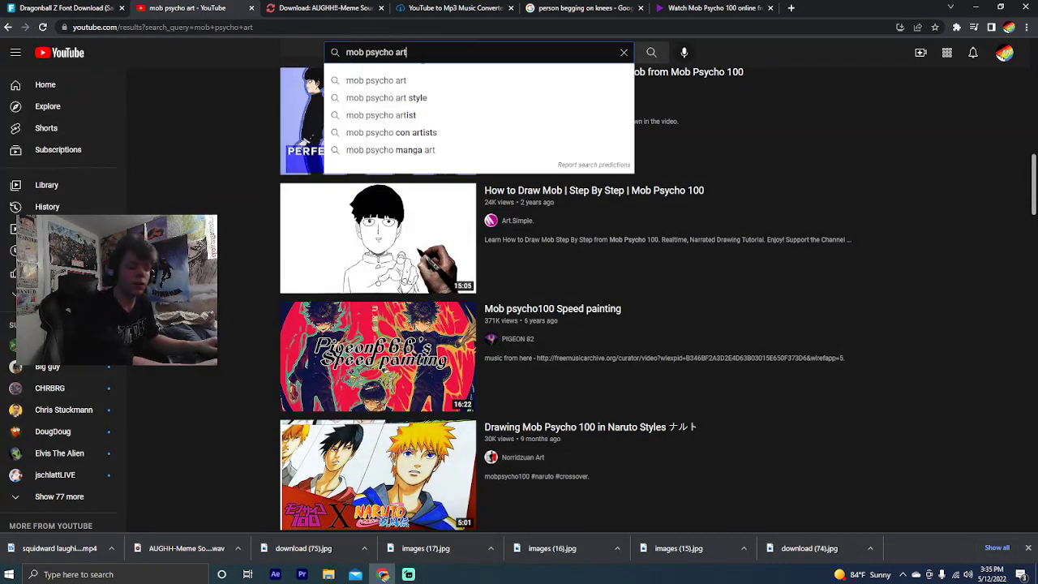
key(BackSpace)
key(BackSpace)
key(BackSpace)
key(BackSpace)
text(nn)
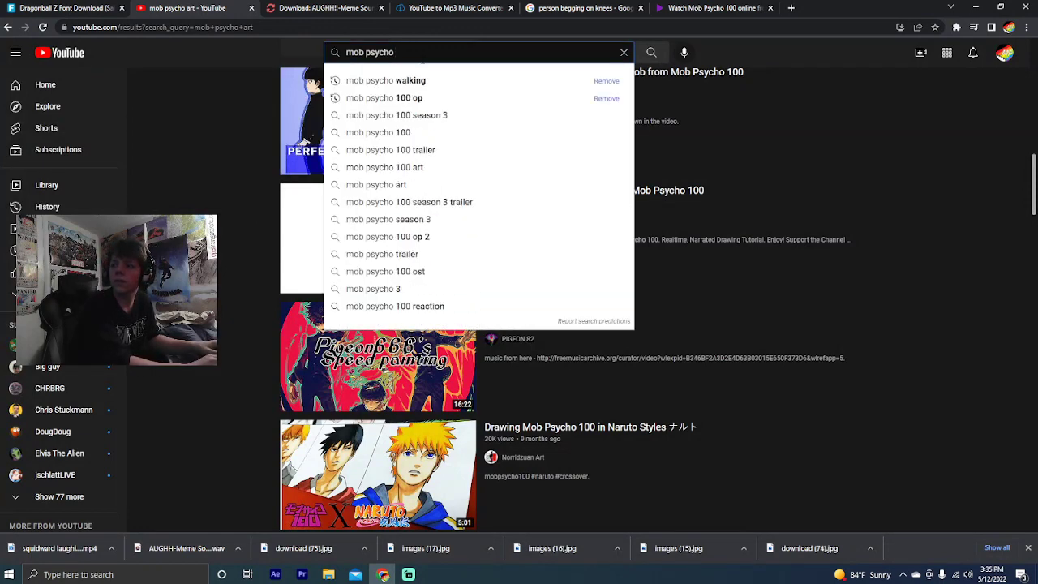
key(BackSpace)
text(ice)
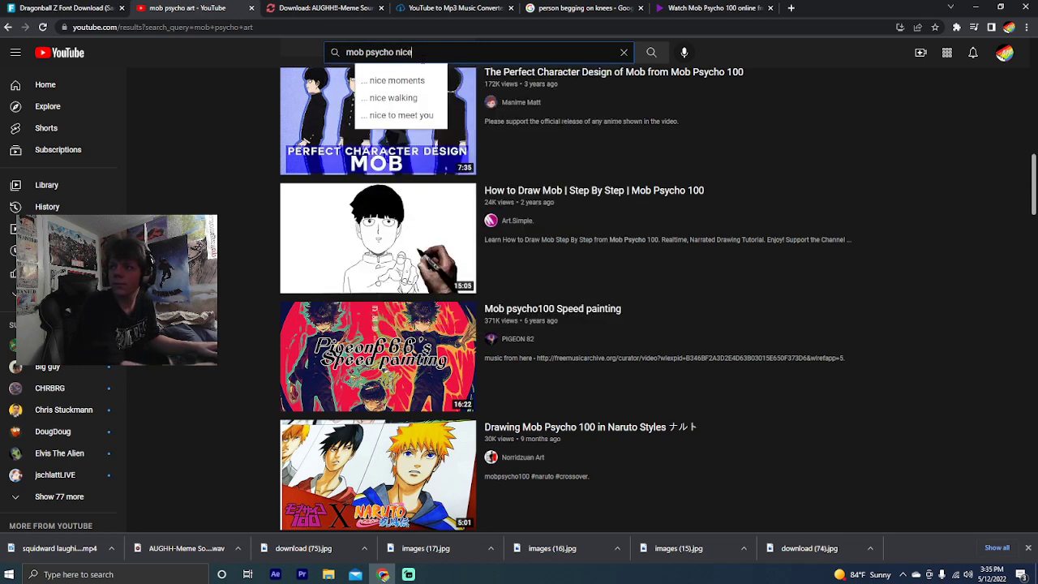
key(Down)
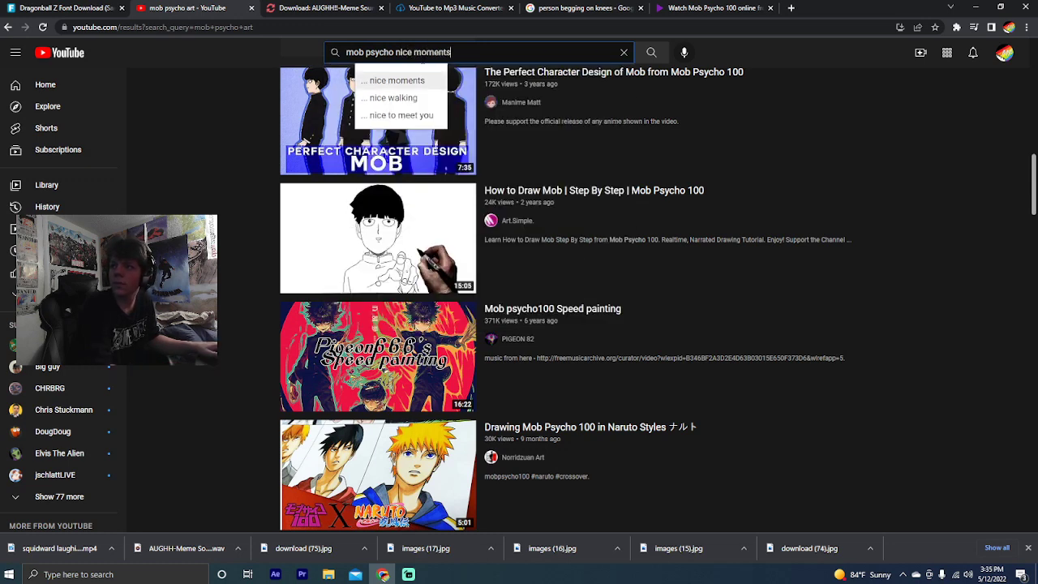
key(Down)
key(Return)
Browse the results, preview the Walking Sakuga MAD video, and return to the results list
mouse_move(344, 156)
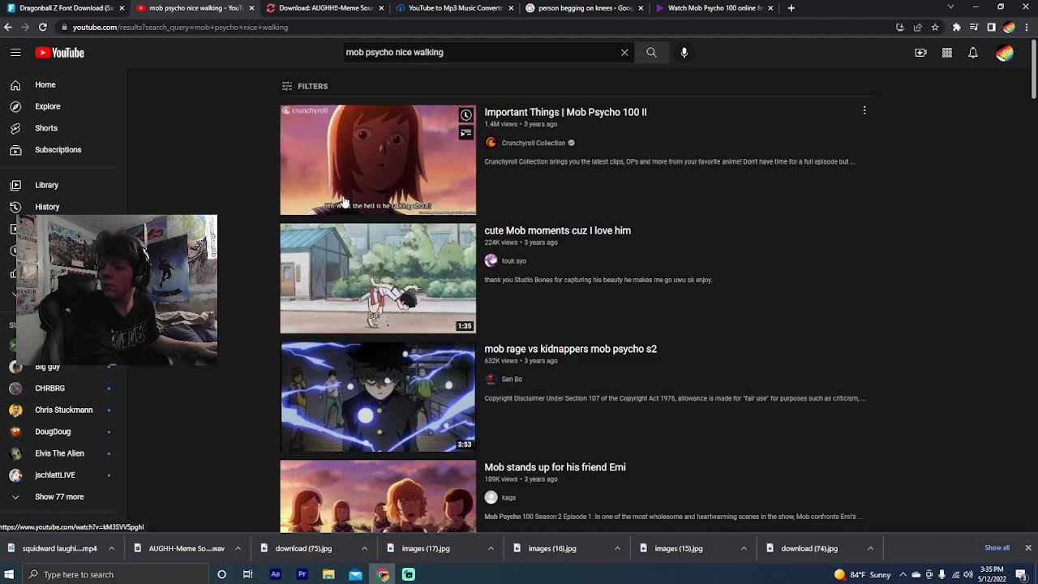
scroll(344, 156, down, 6)
scroll(333, 229, down, 5)
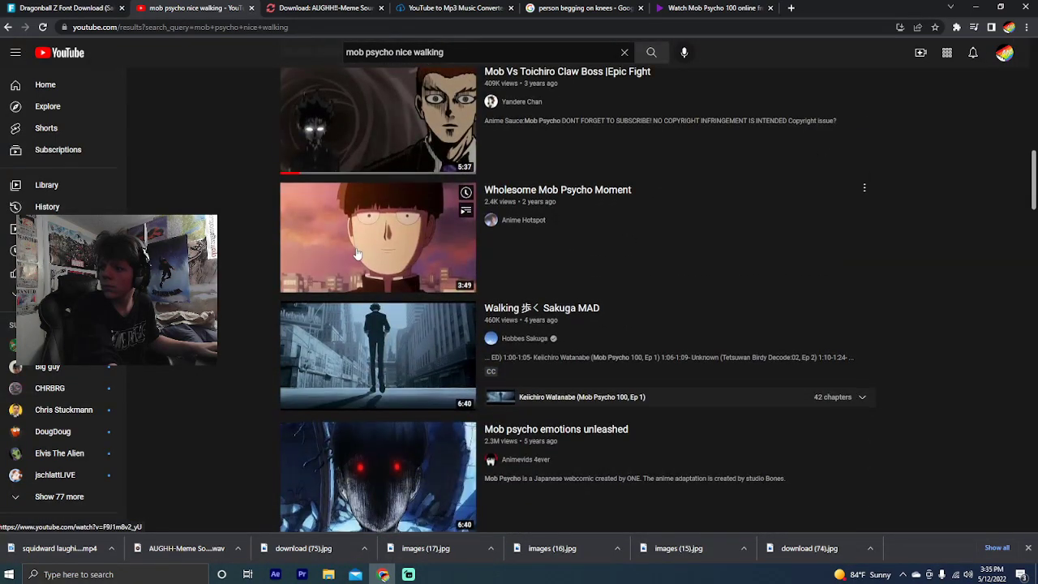
scroll(357, 254, down, 3)
scroll(373, 257, up, 1)
click(373, 257)
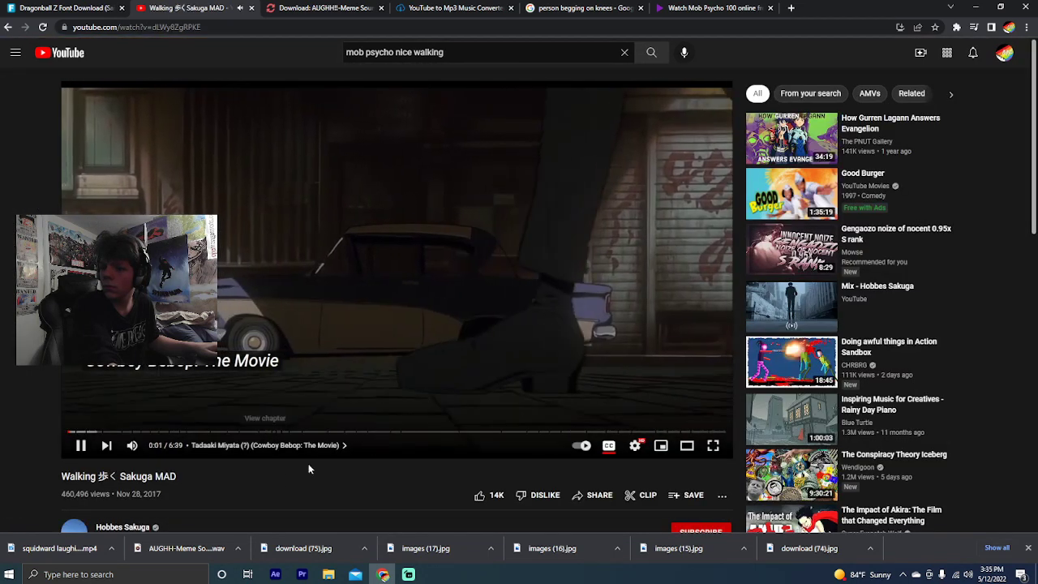
mouse_move(160, 450)
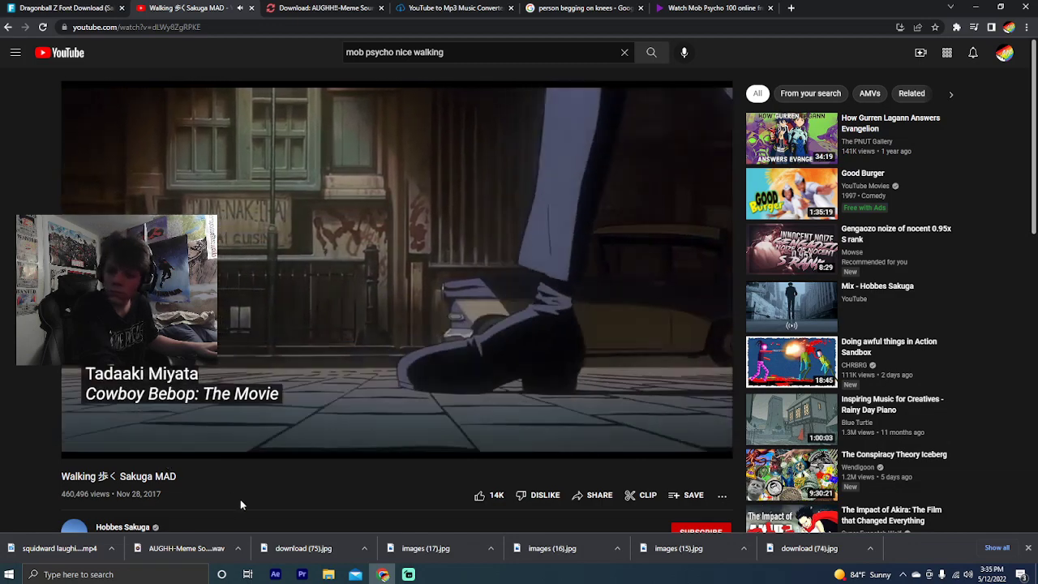
key(alt+Left)
scroll(245, 503, down, 5)
scroll(316, 437, up, 2)
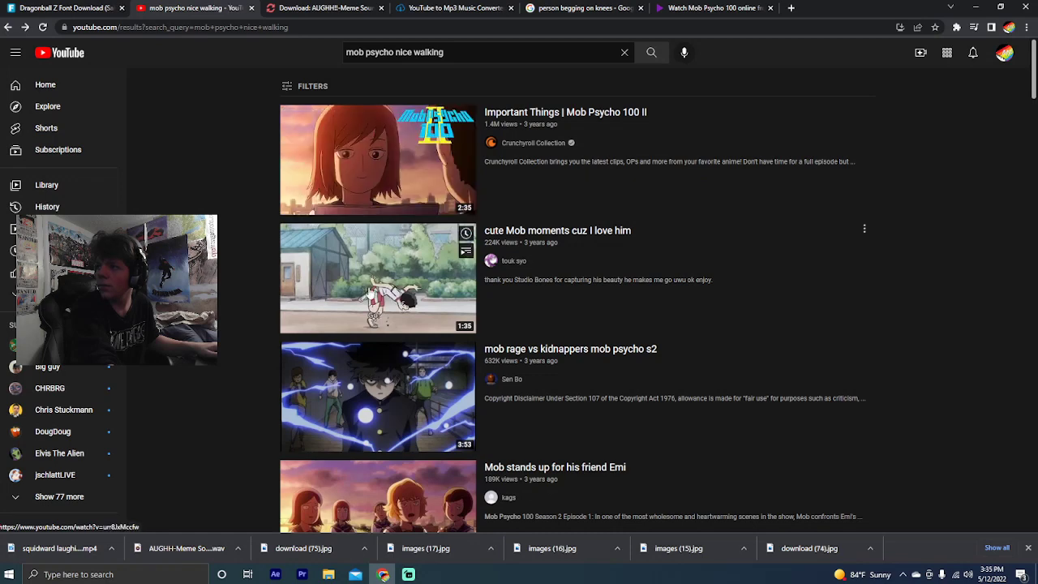
Open the "Important Things | Mob Psycho 100 II" video, pause it, and copy its URL
click(365, 162)
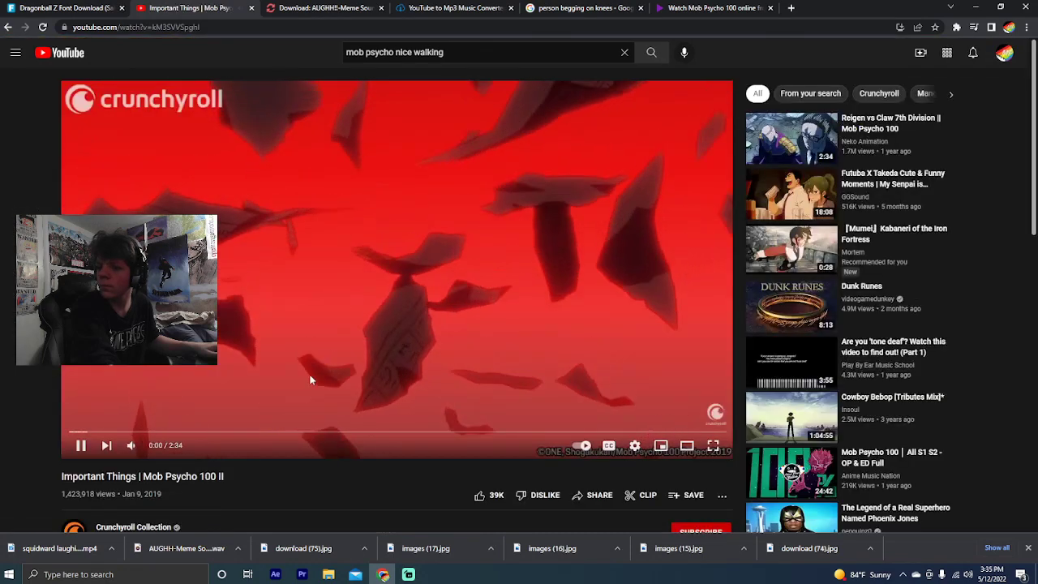
click(310, 379)
right_click(180, 26)
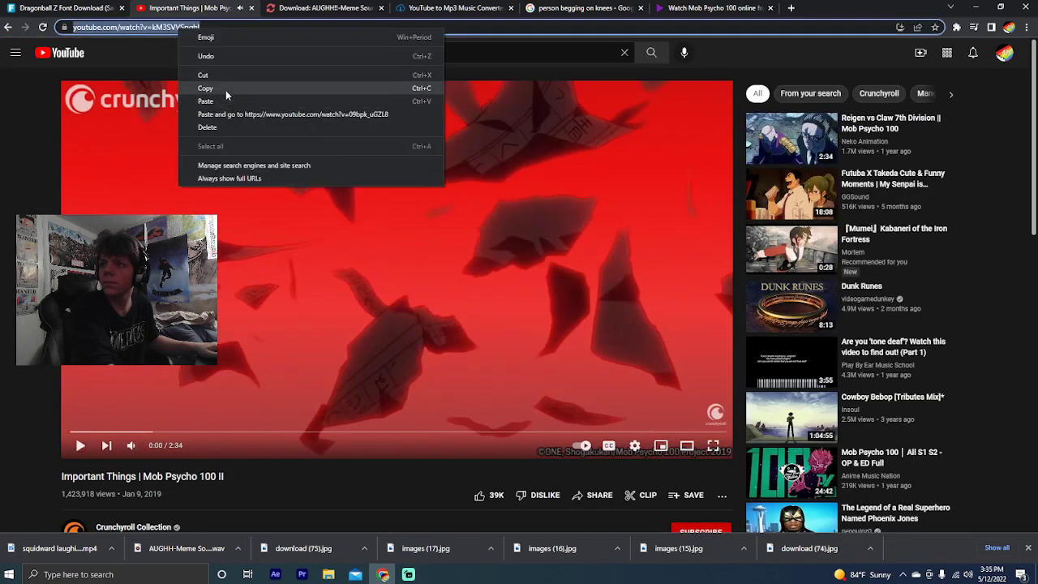
click(225, 90)
Reset YTConverter for another conversion, and try converting the copied video link in YTMP3 instead
click(325, 8)
click(517, 344)
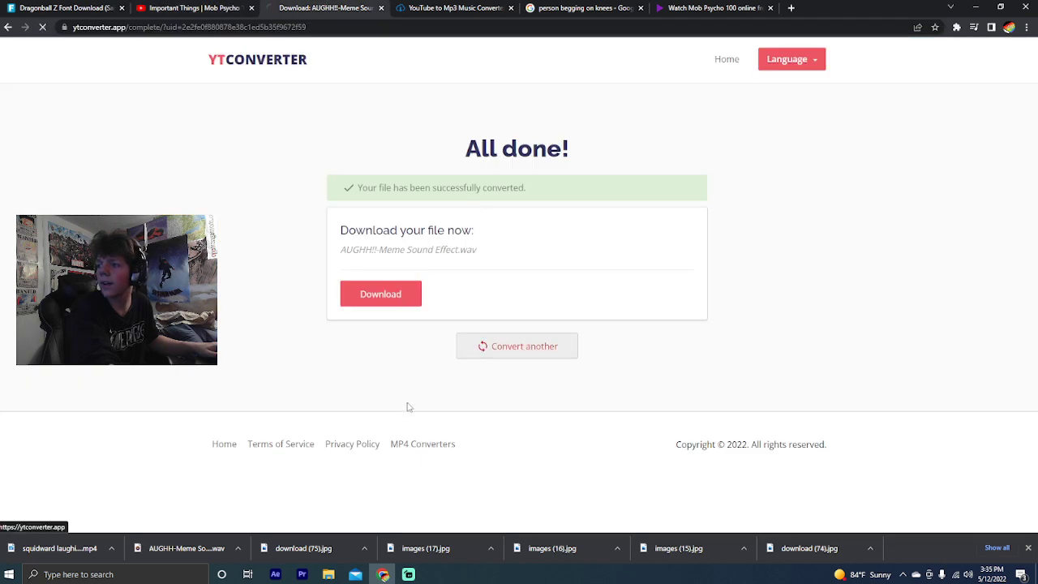
key(ctrl+Tab)
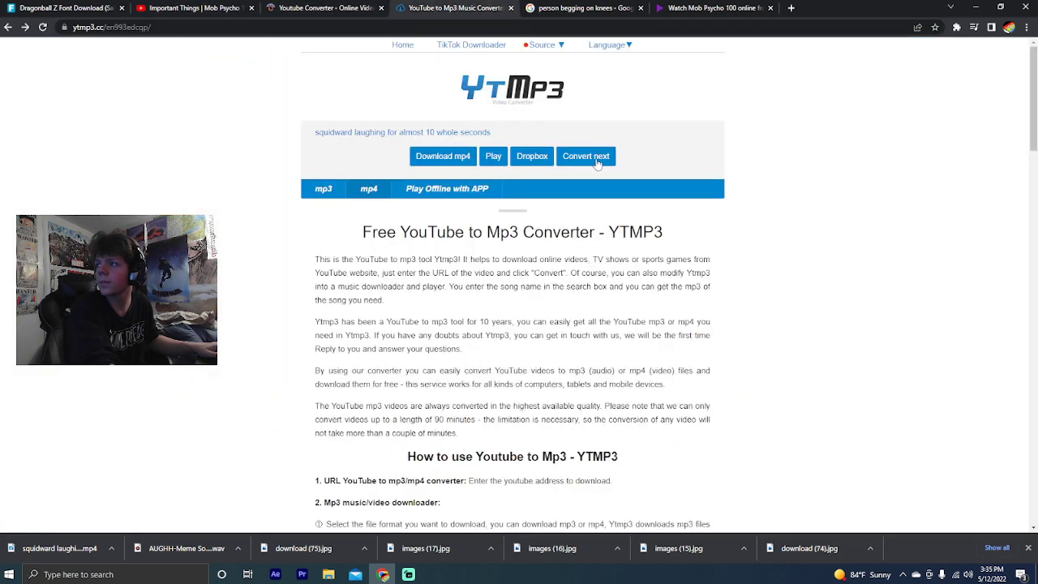
click(598, 158)
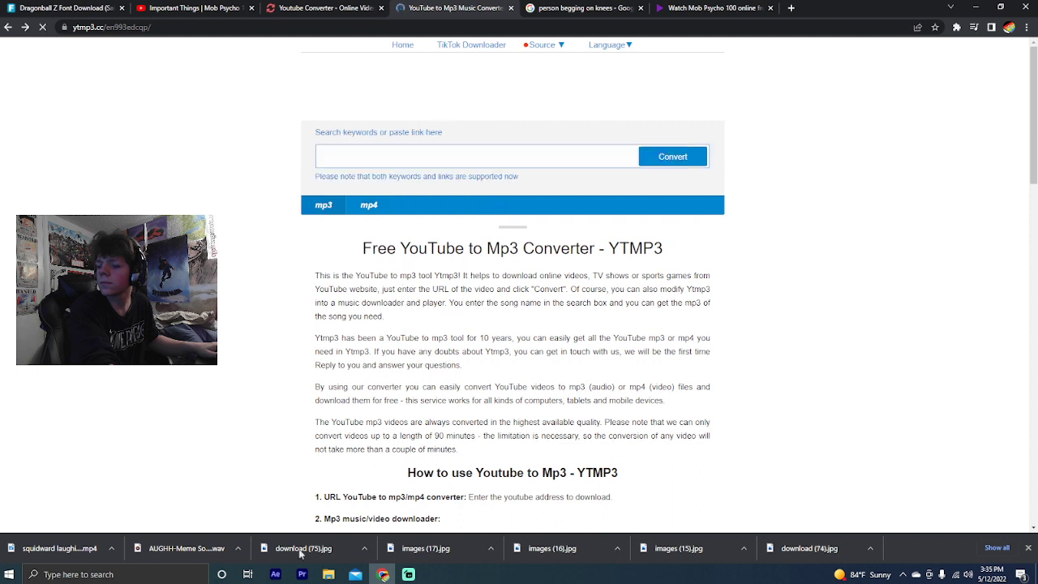
right_click(381, 160)
click(407, 245)
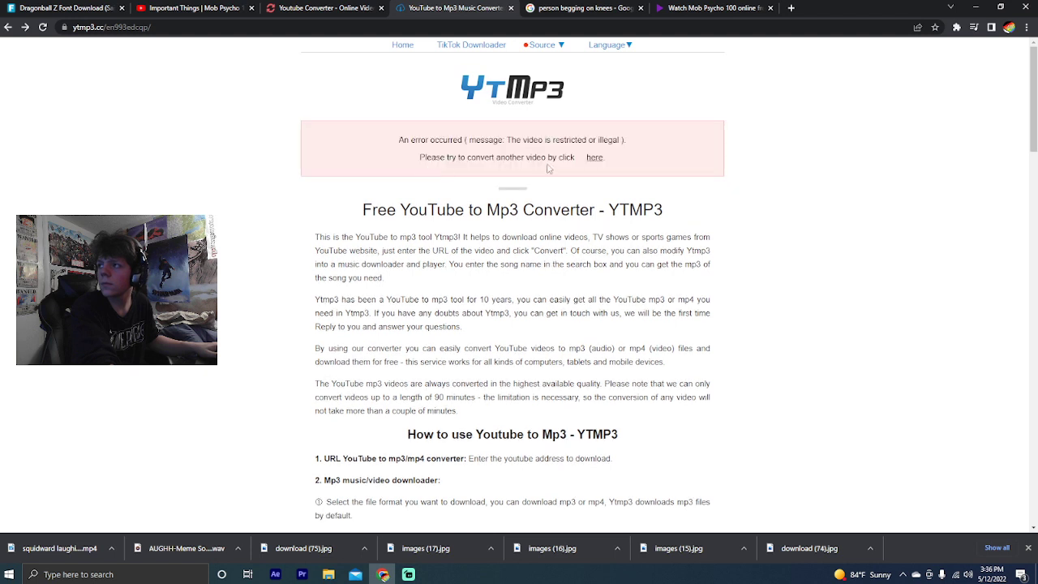
Start over in YTMP3 and retry the same copied video link two more times
click(595, 158)
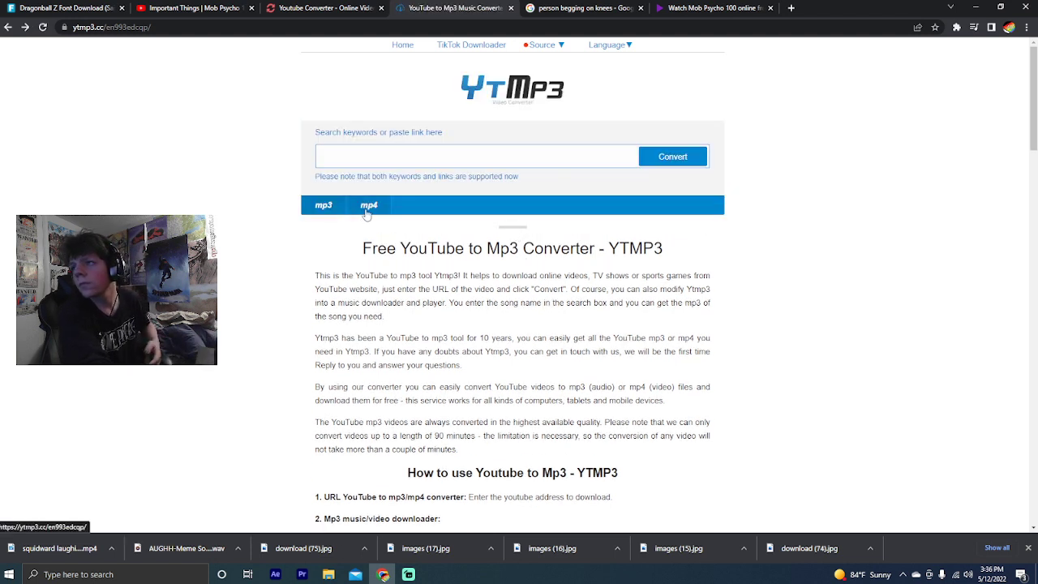
right_click(373, 159)
click(401, 226)
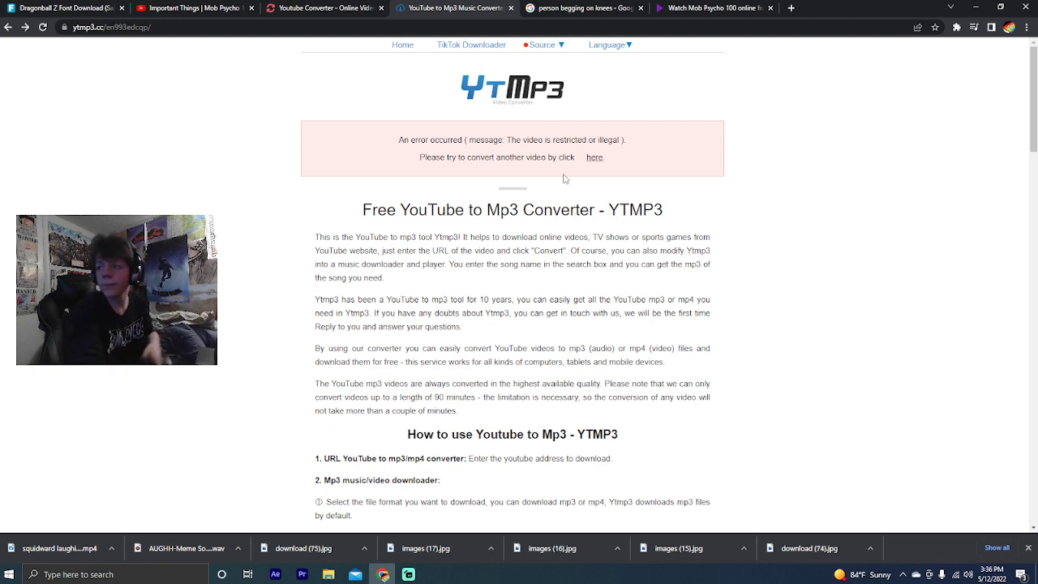
click(595, 157)
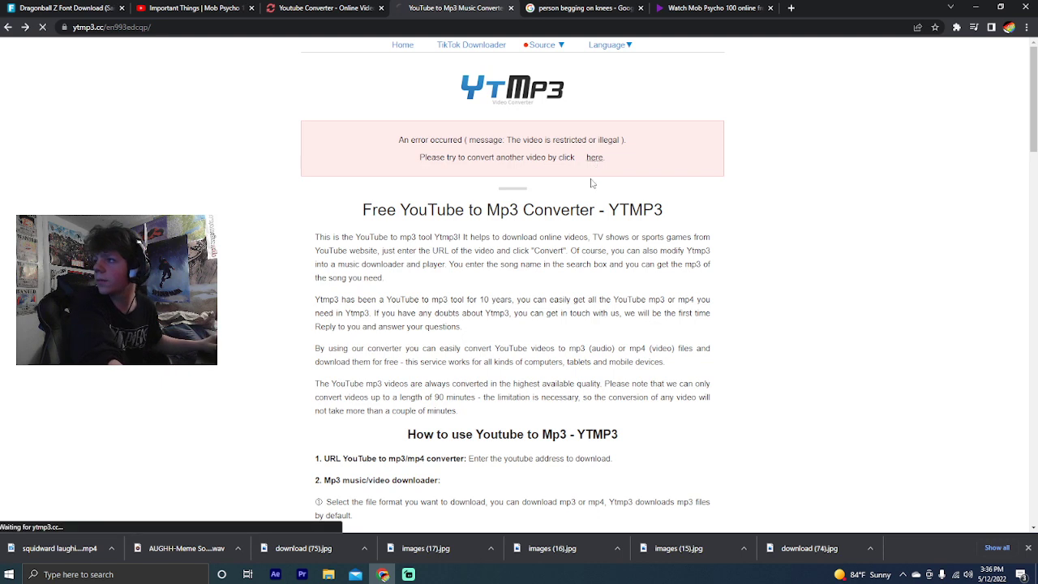
right_click(477, 156)
click(502, 264)
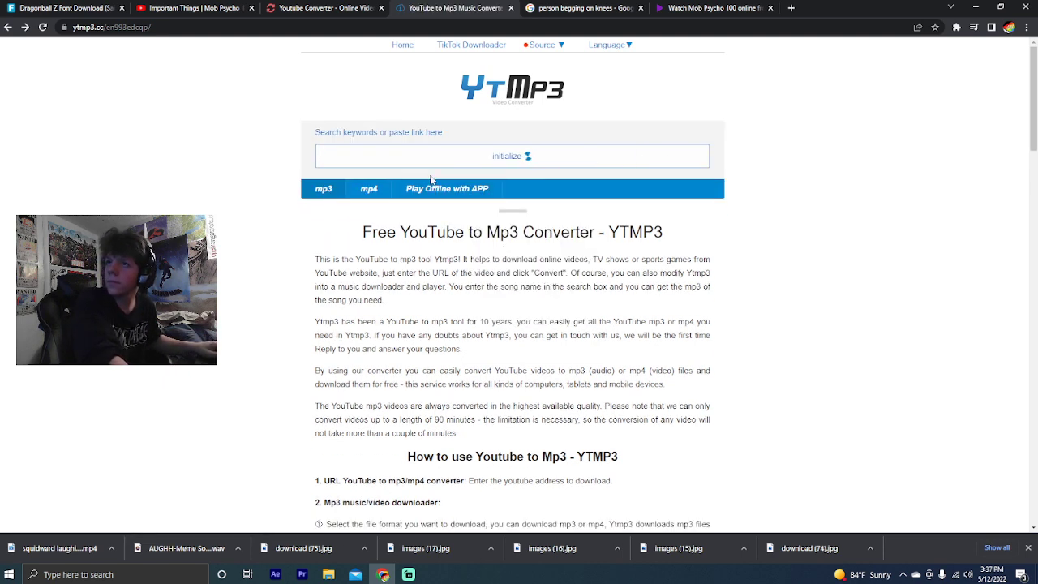
Open YTConverter's YouTube To MP4 converter, closing the blocked pop-up, and start converting the copied Mob Psycho video link
click(355, 9)
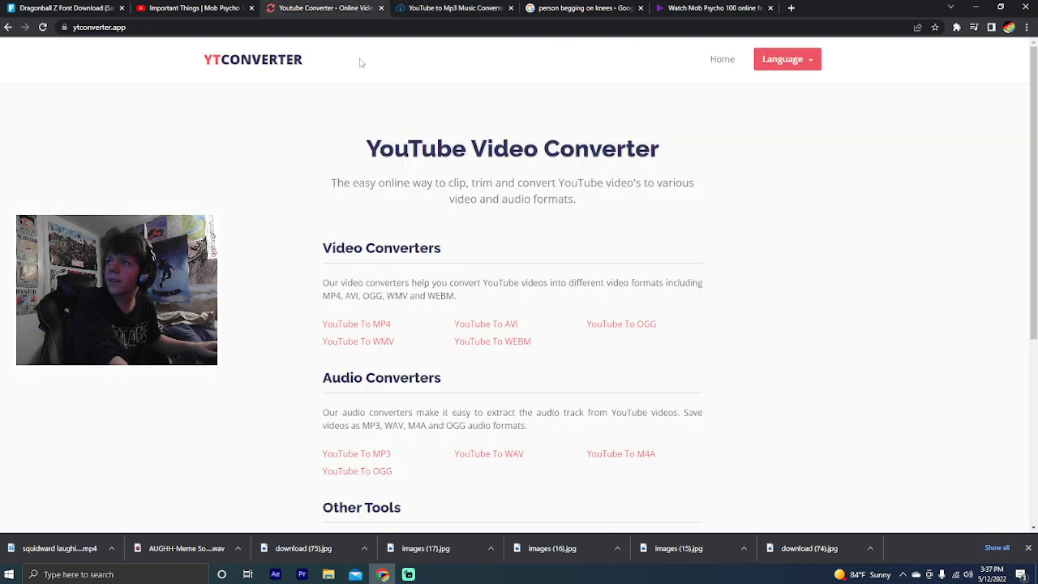
click(377, 325)
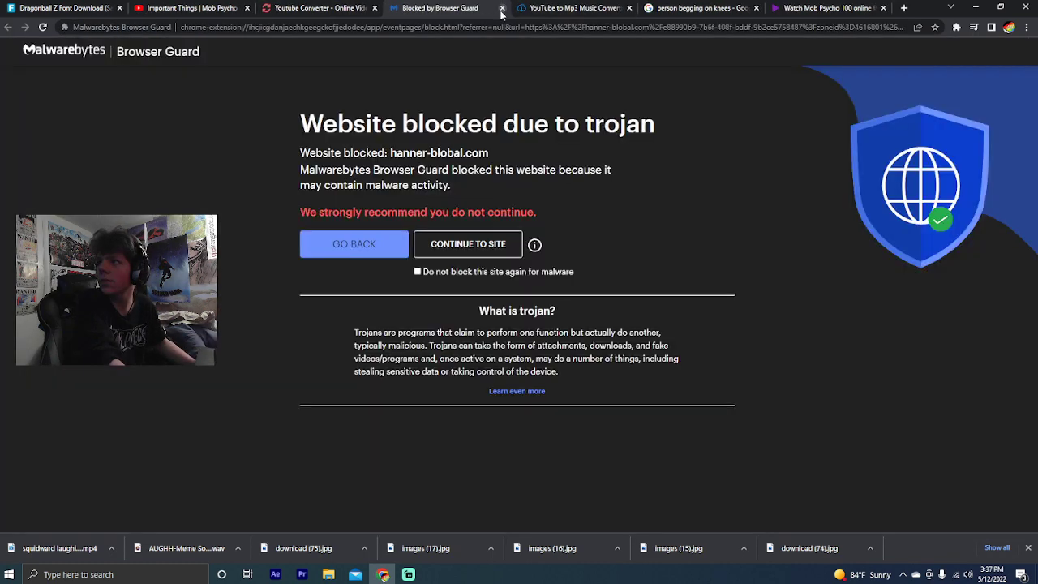
click(502, 8)
click(387, 318)
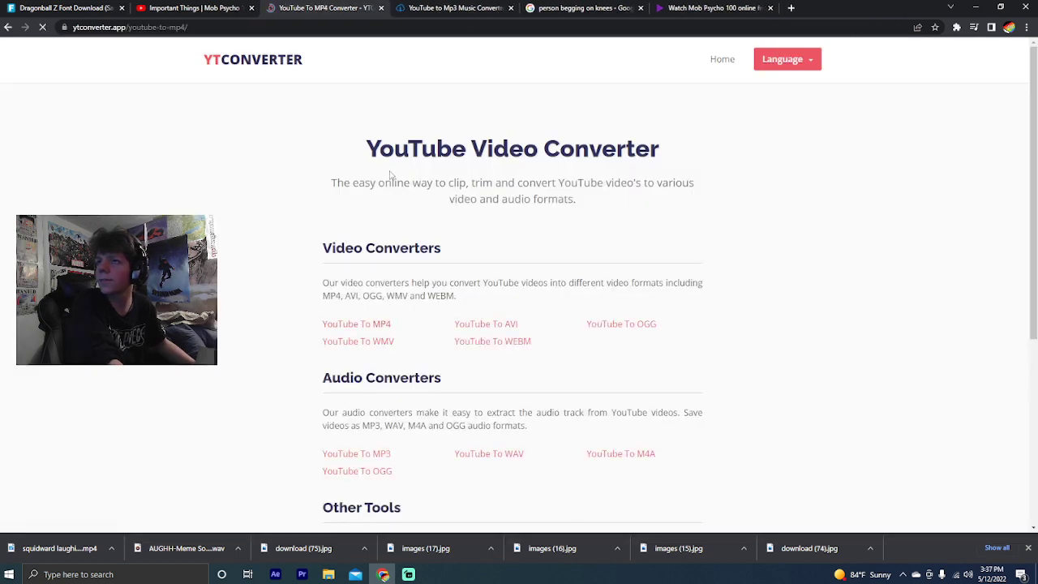
right_click(420, 268)
click(460, 369)
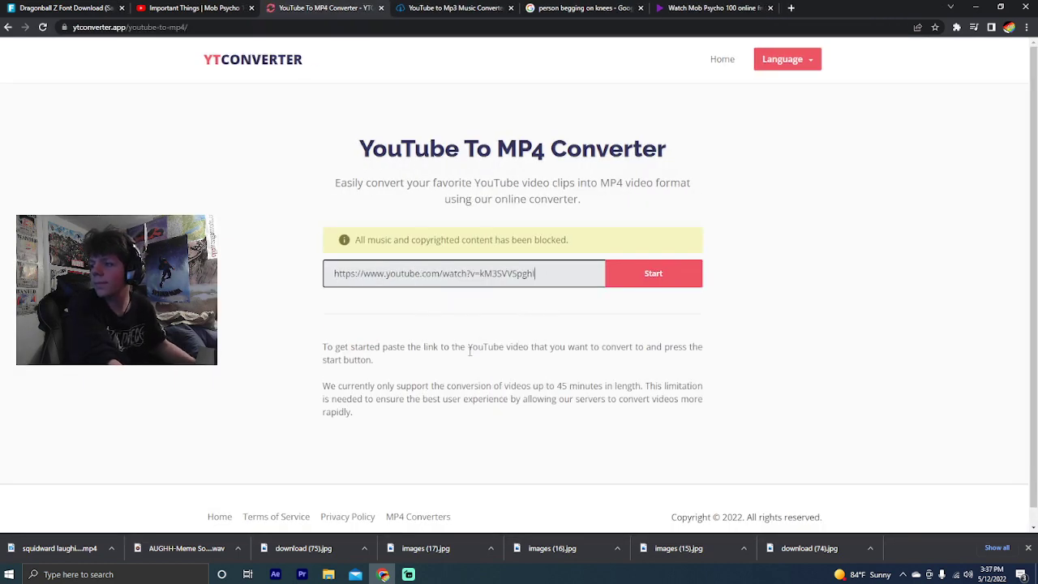
click(649, 274)
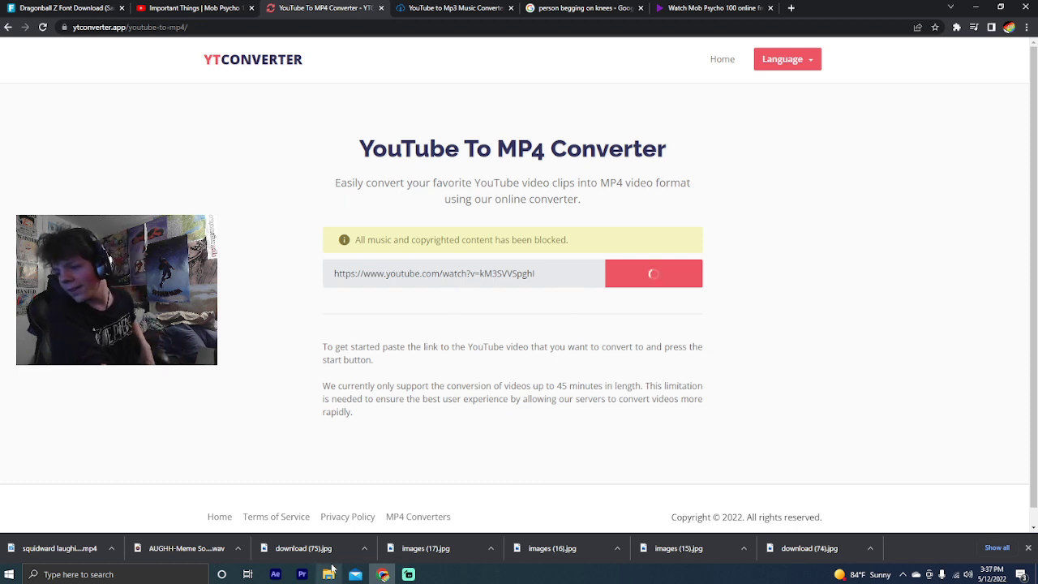
Check the stream chat in Streamlabs Desktop, and play the Premiere Pro sequence back from near its beginning
click(405, 574)
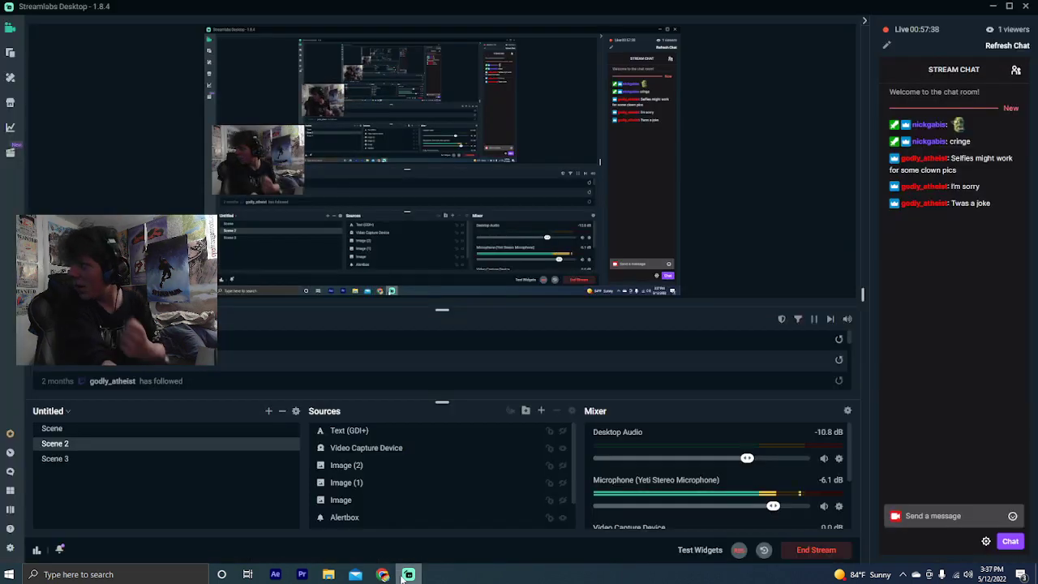
click(301, 573)
scroll(528, 425, down, 8)
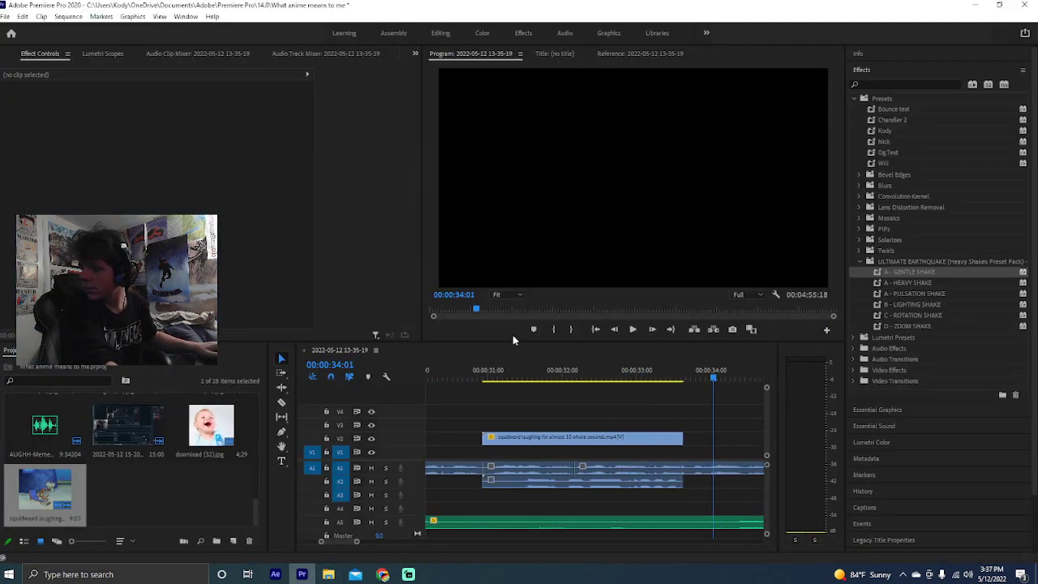
drag(475, 310, 426, 314)
key(space)
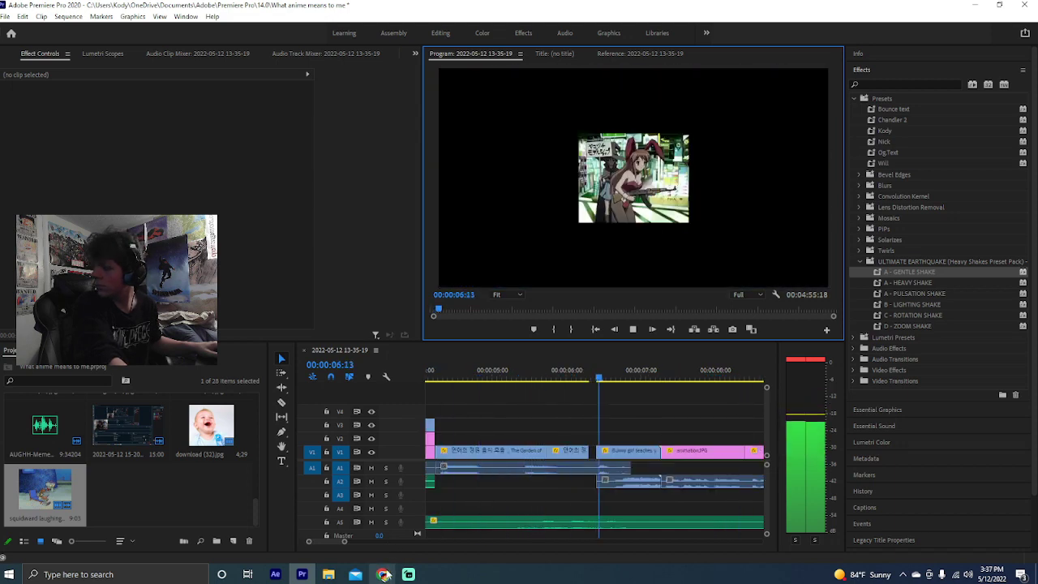
Switch back to Chrome and close the blocked pop-up tab to return to the running MP4 conversion
mouse_move(382, 574)
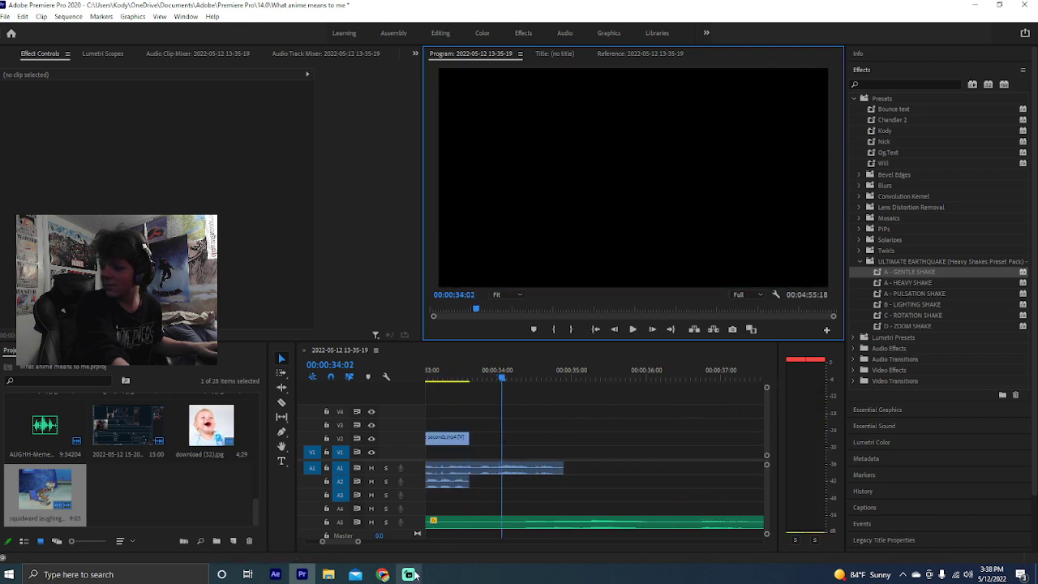
click(383, 573)
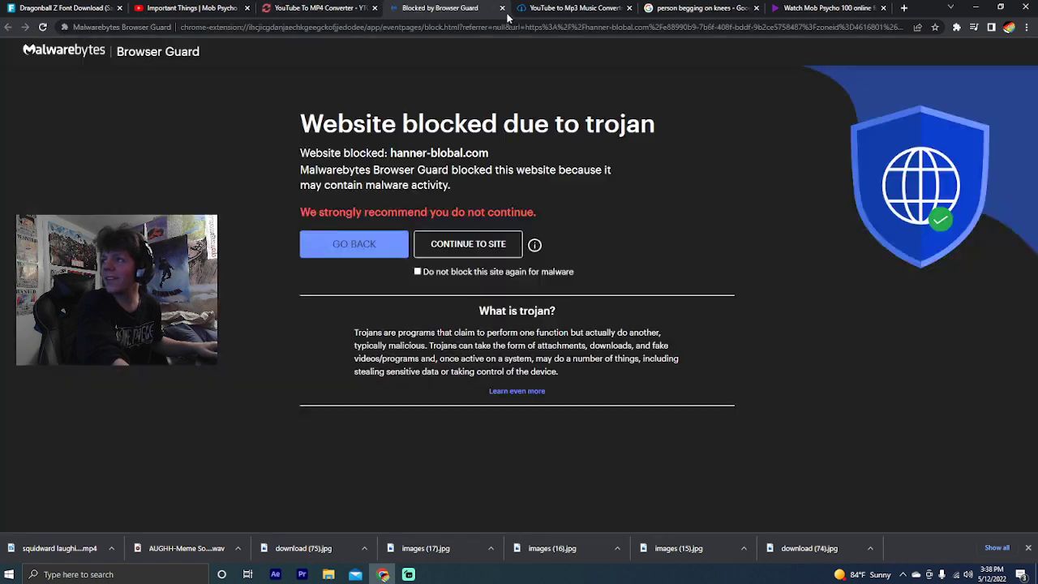
click(505, 9)
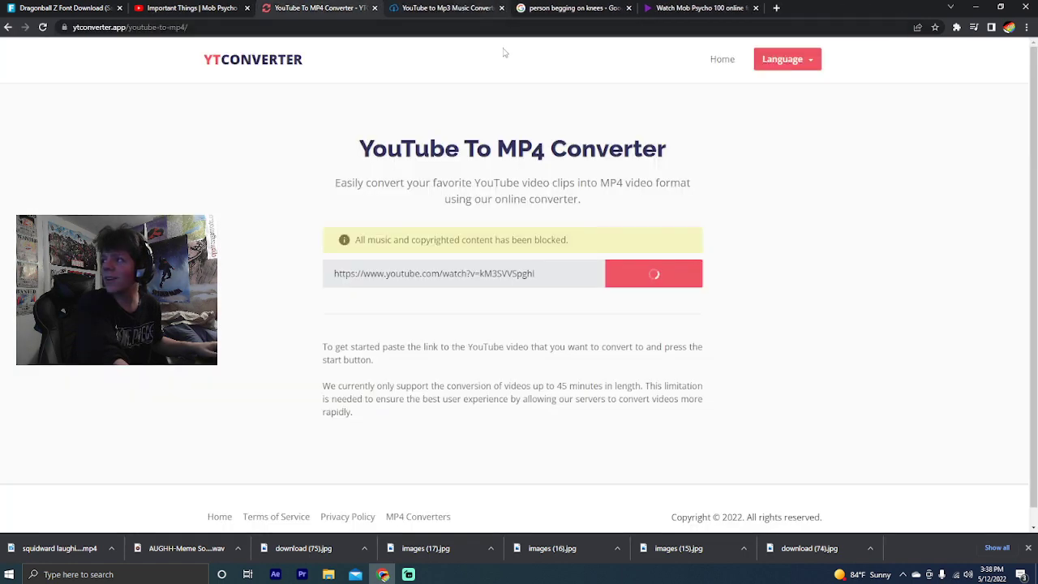
Bring up the Mob Psycho video's YouTube page, and start recording the screen in Streamlabs Desktop
click(184, 8)
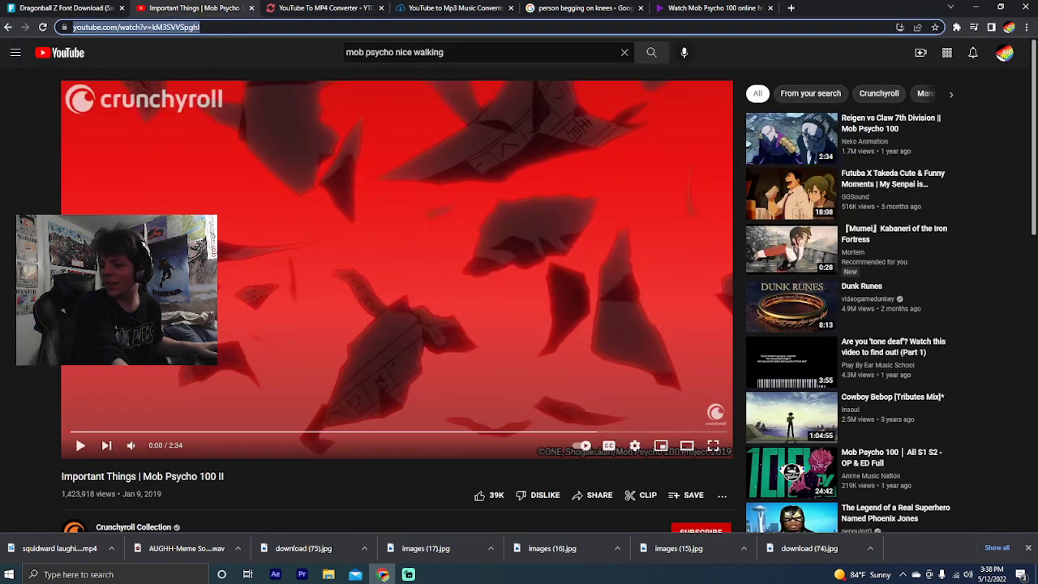
click(410, 574)
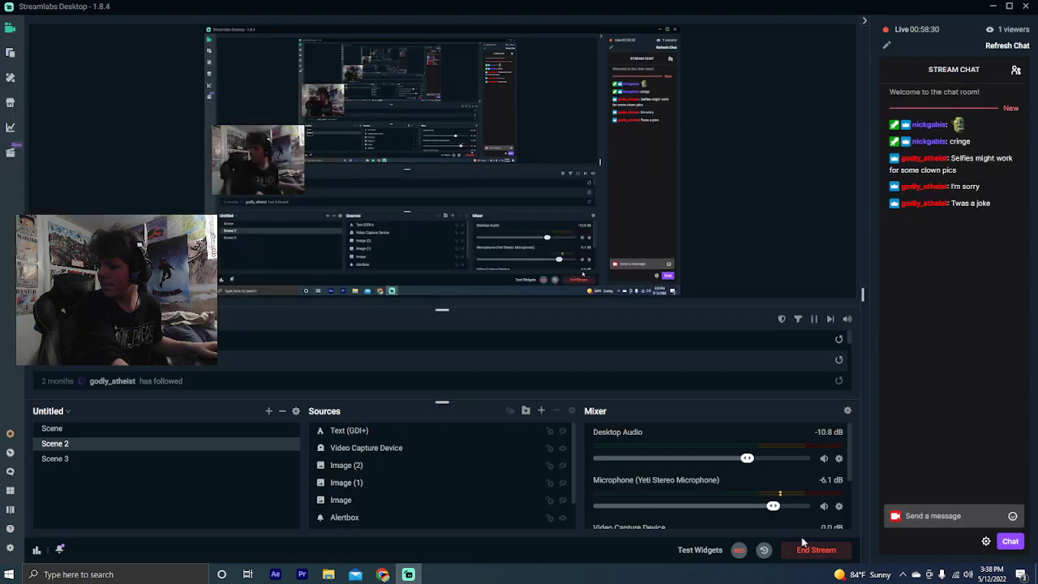
click(738, 551)
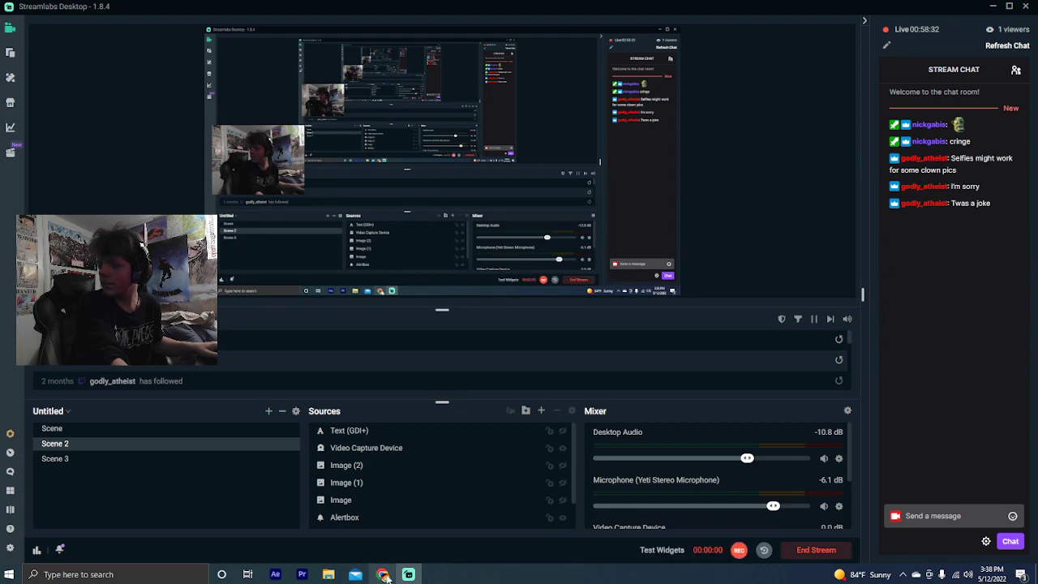
click(383, 574)
click(715, 445)
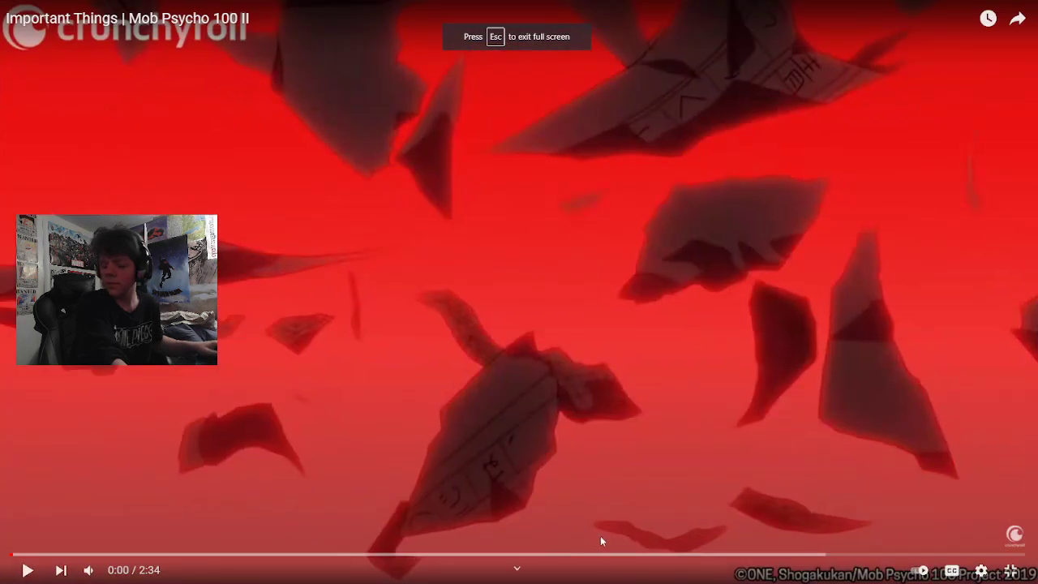
key(Escape)
Hide the Video Capture Device source in Streamlabs Desktop, and play the Mob Psycho video full screen in Chrome
click(408, 574)
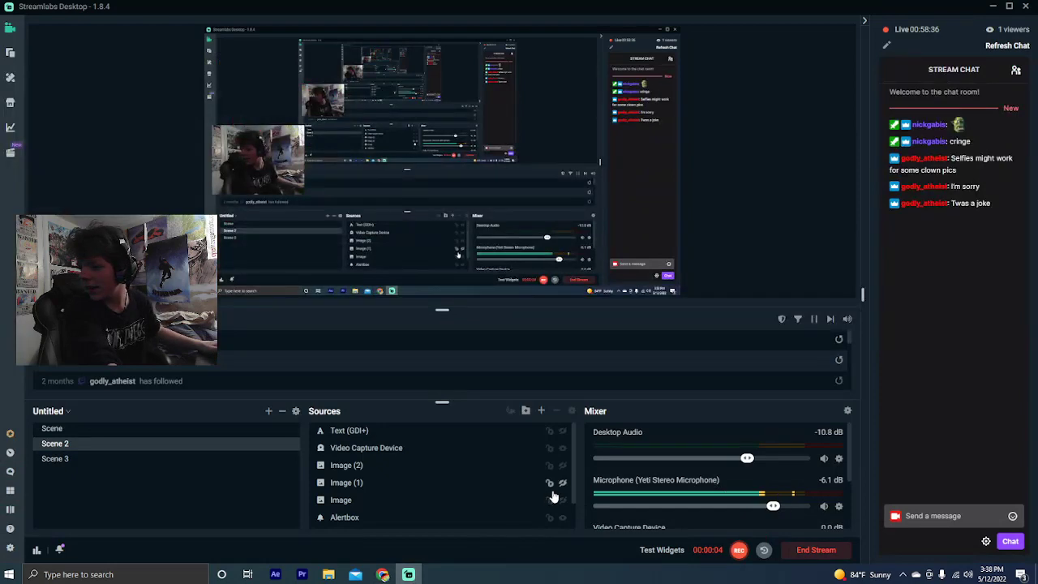
click(562, 449)
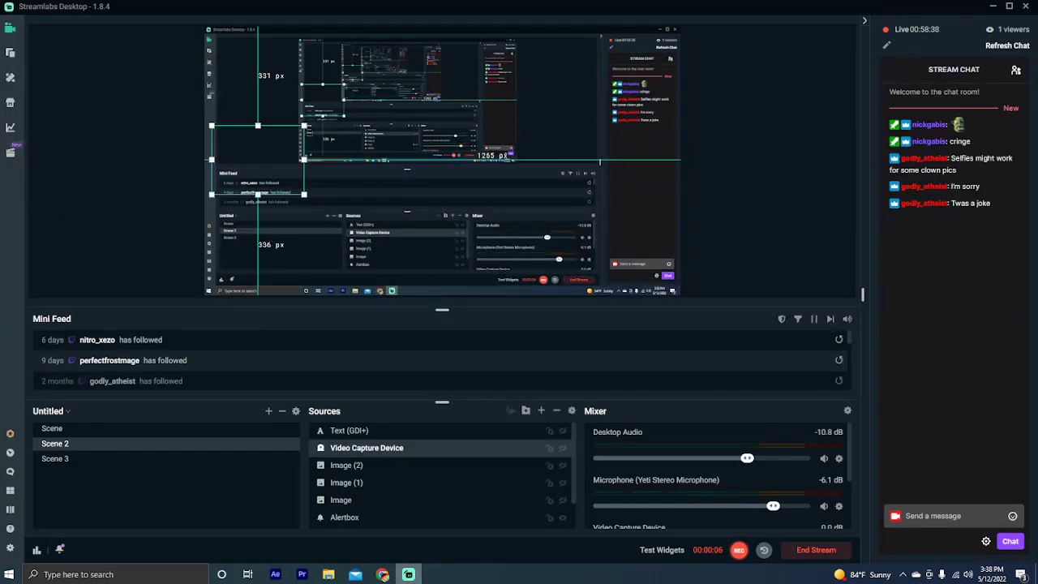
click(382, 574)
click(134, 369)
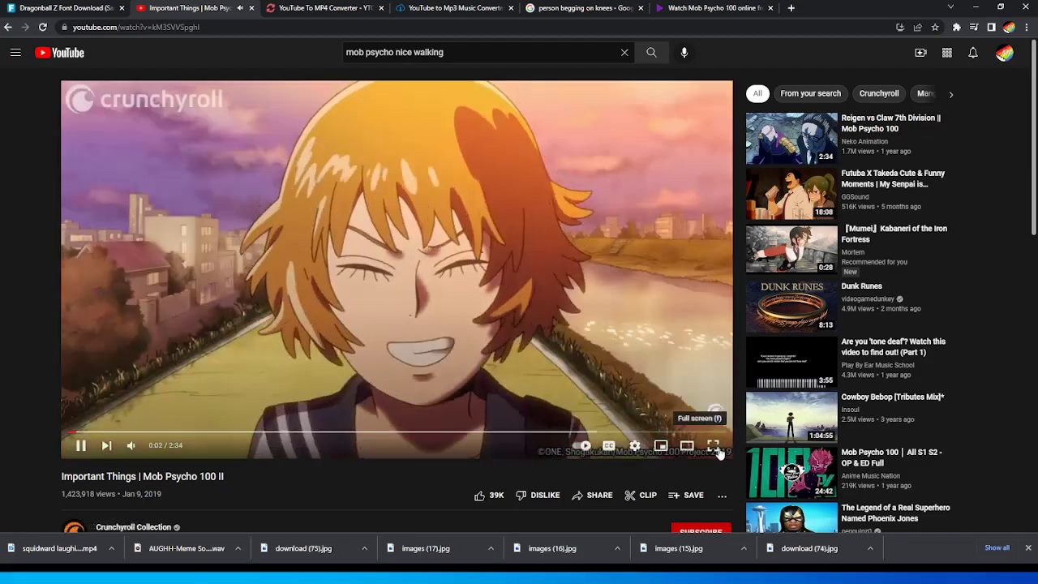
click(714, 446)
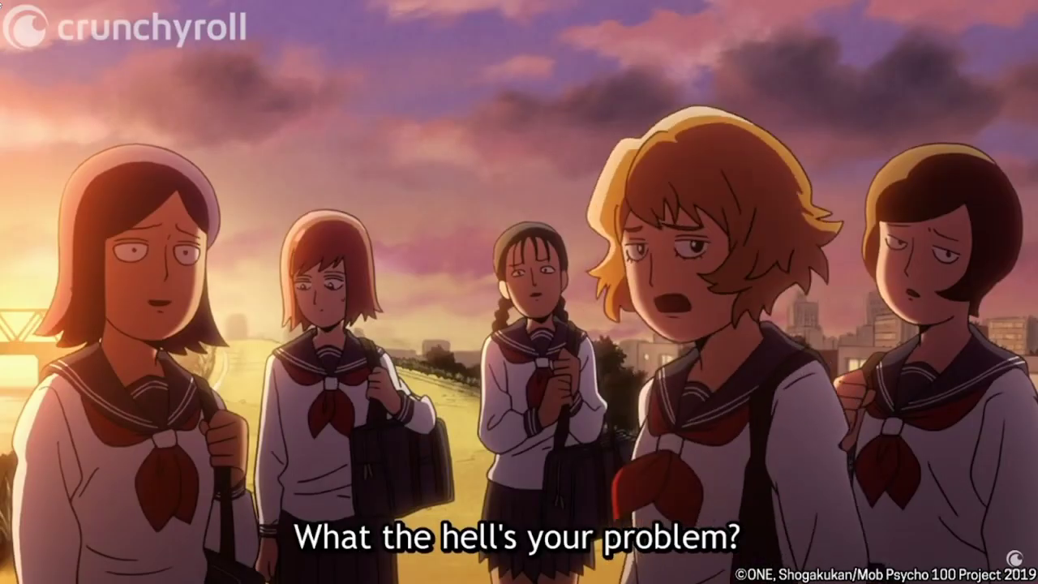
Skip the full-screen video ahead in 5-second jumps to the scene of paper scraps swirling in the sky
key(Right)
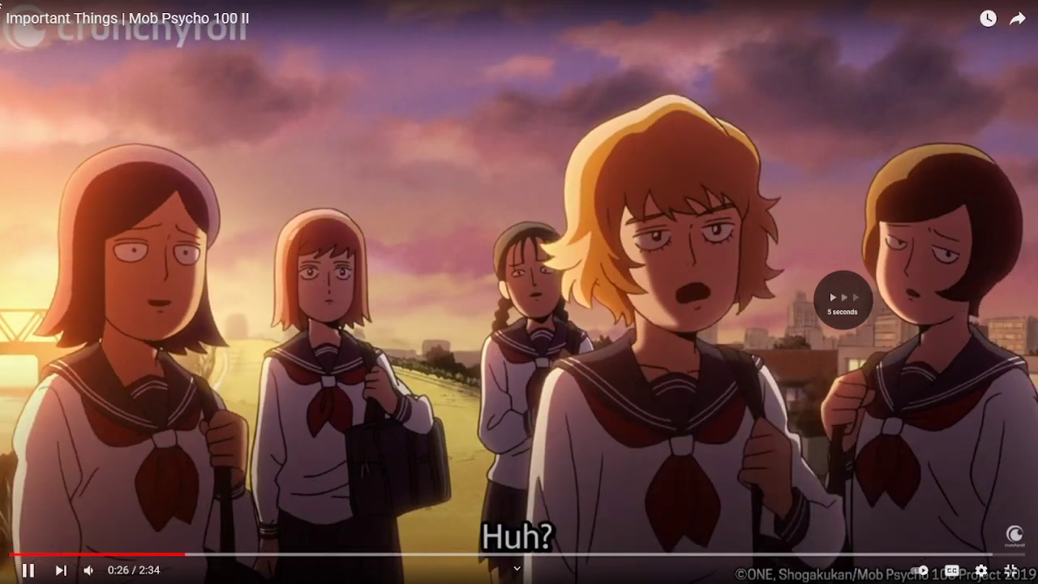
key(Right)
key(Right)
key(Right)
key(Right)
key(Right)
key(Right)
key(Right)
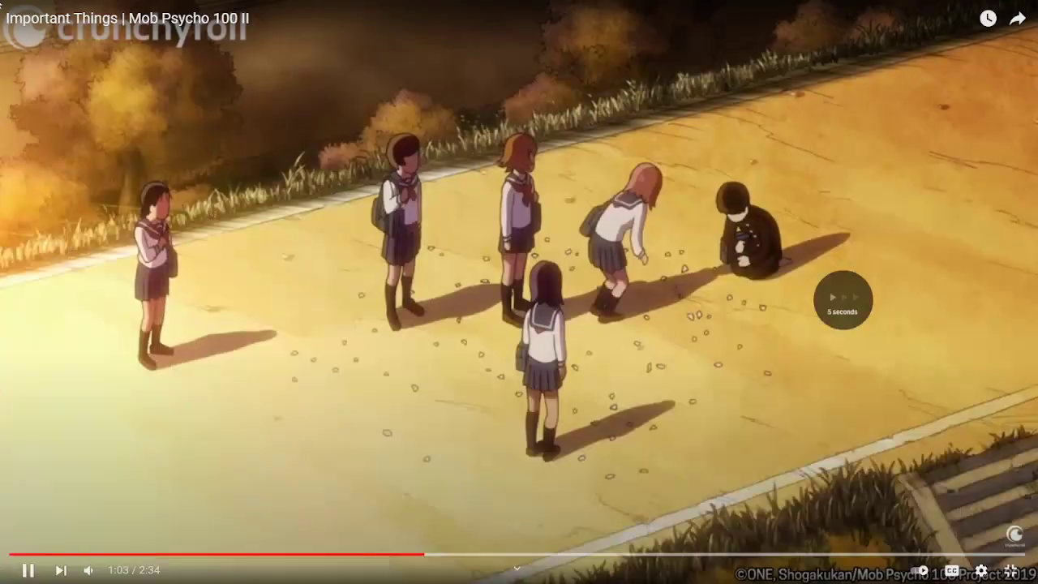
key(Right)
key(Right)
key(Right)
key(Right)
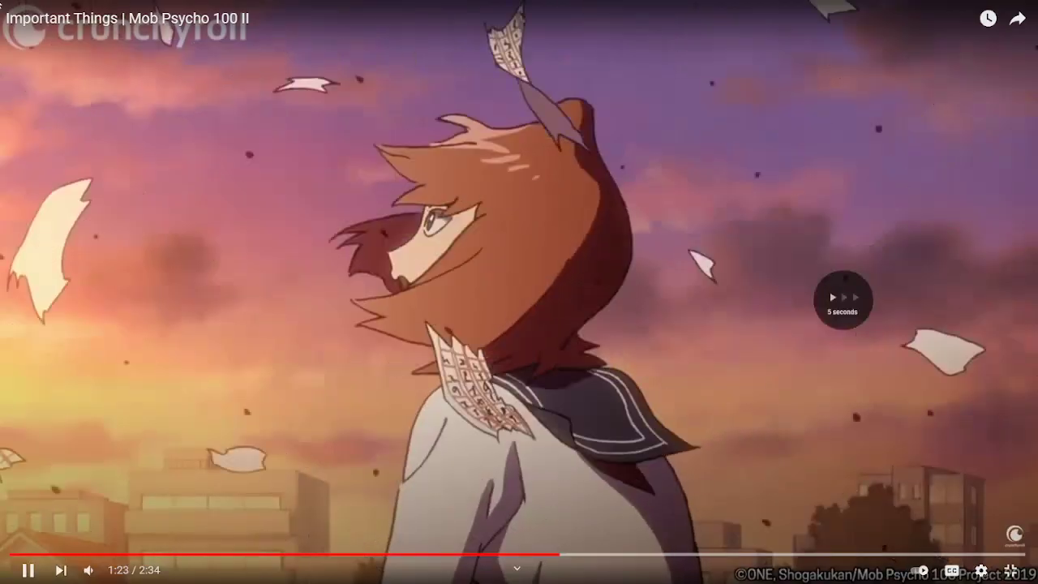
key(Left)
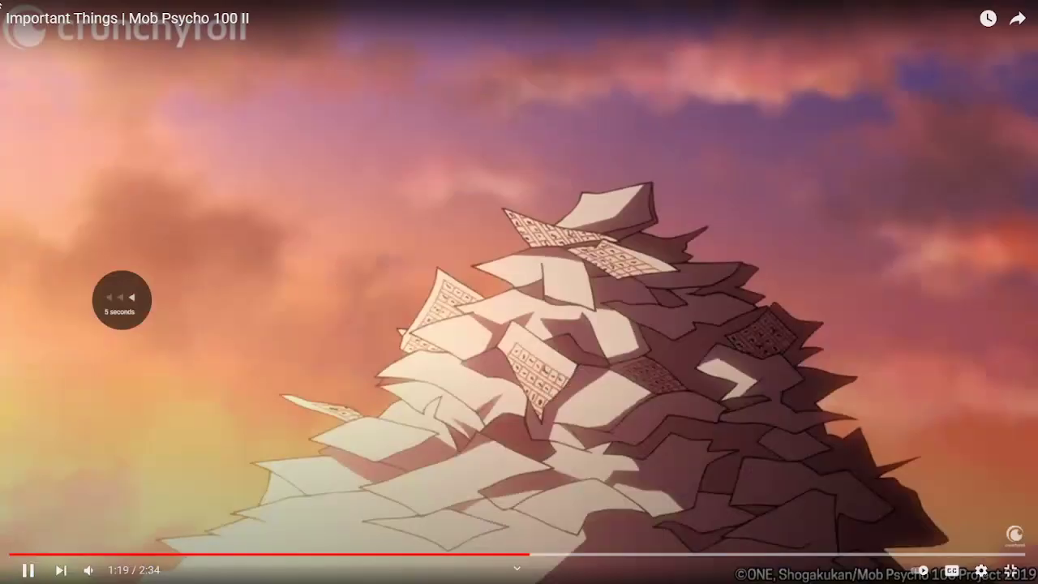
key(Right)
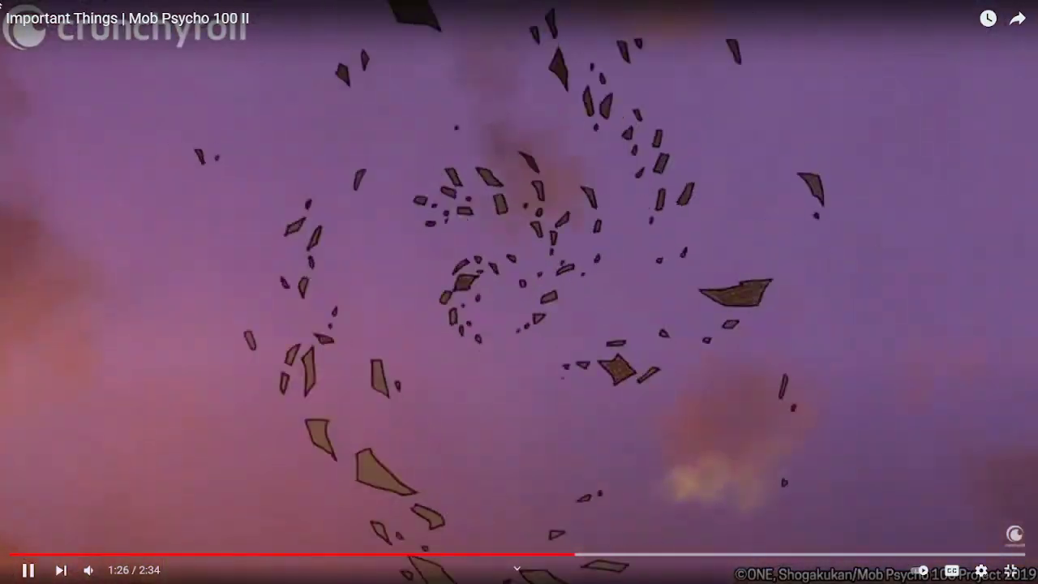
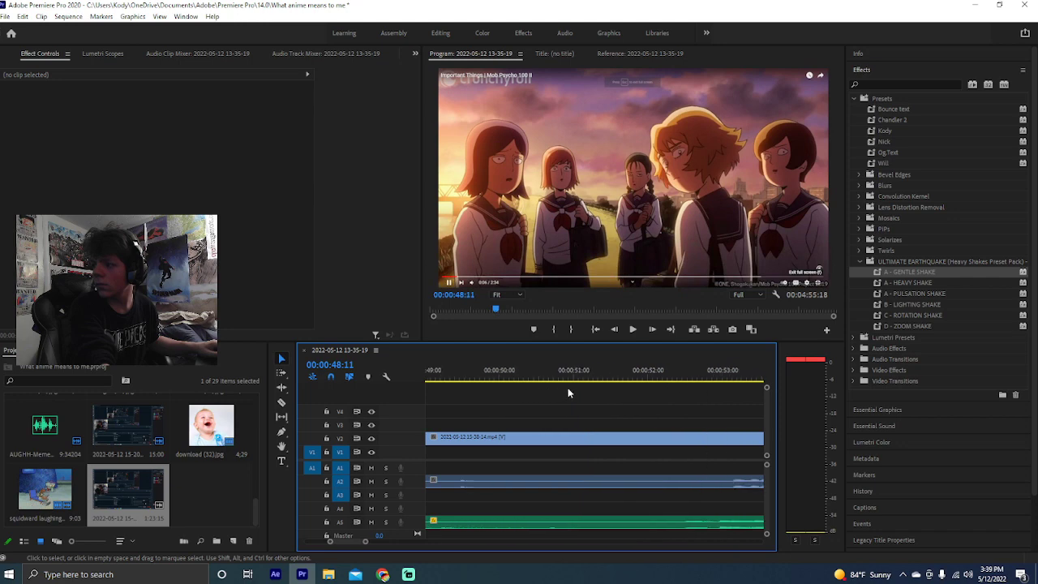
In Premiere Pro, split the V2 screen recording at 00:01:22:01, where the girl holds the torn paper, and ripple delete the part before it
drag(586, 377, 706, 377)
scroll(566, 384, down, 3)
click(523, 377)
drag(527, 378, 679, 377)
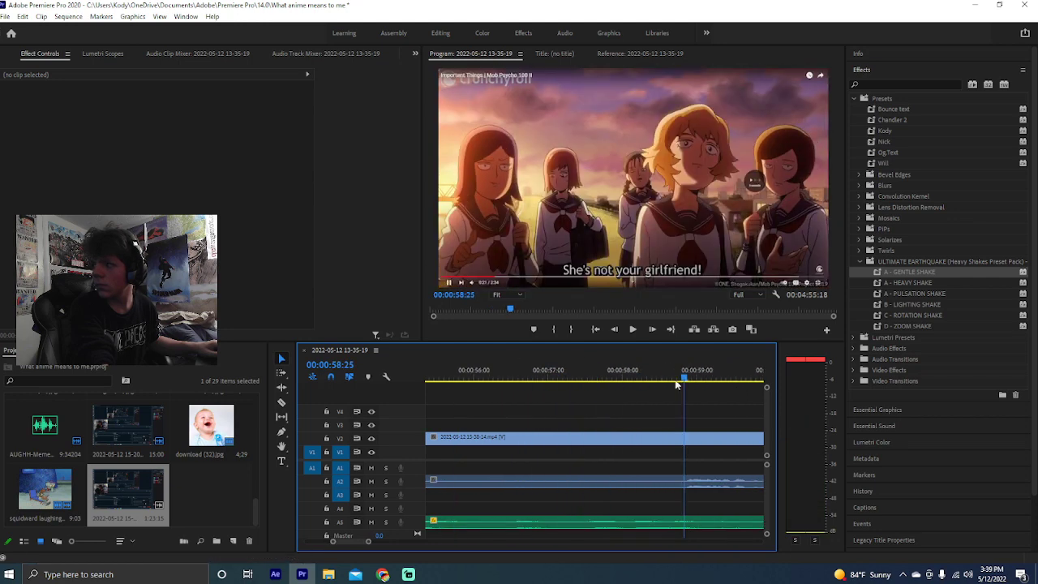
scroll(521, 376, down, 3)
drag(369, 541, 476, 541)
click(612, 380)
drag(611, 379, 660, 378)
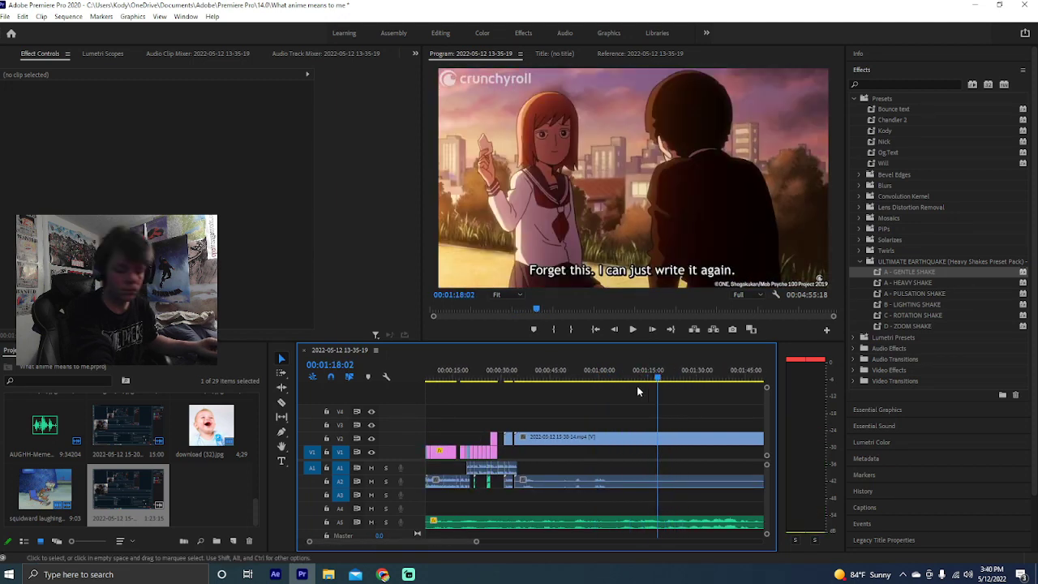
scroll(628, 389, down, 2)
key(space)
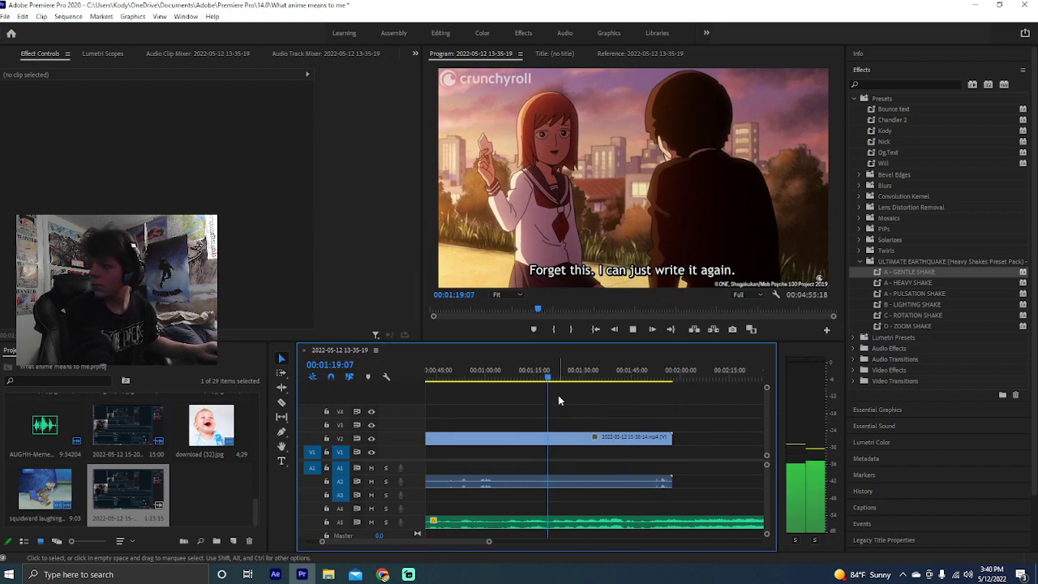
key(c)
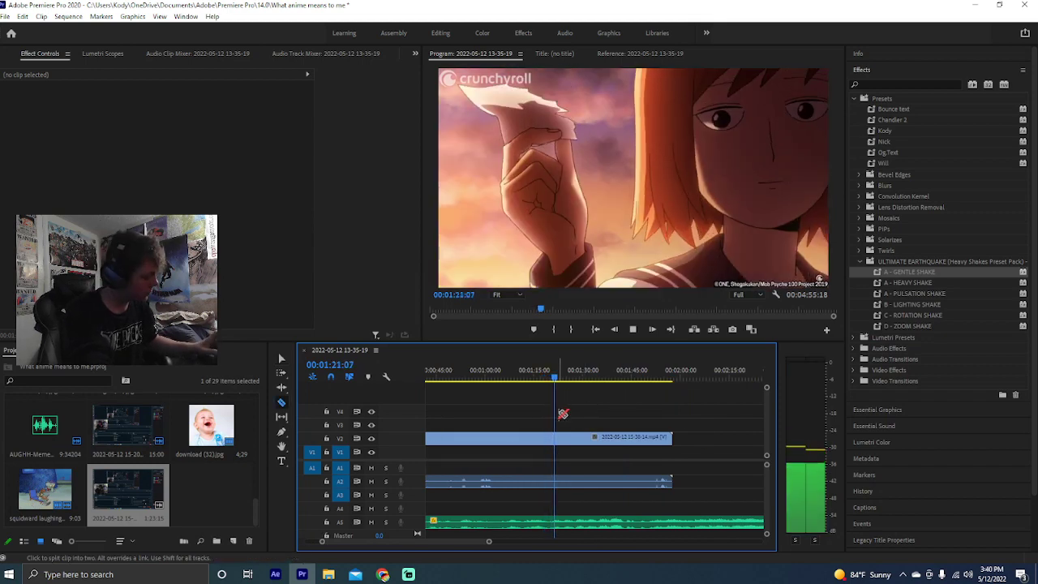
key(space)
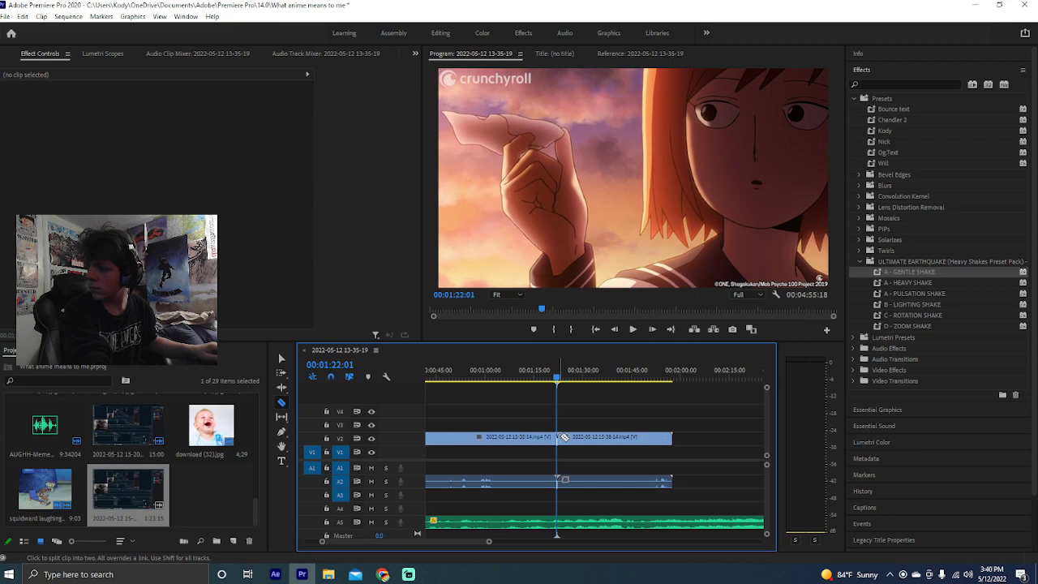
key(v)
click(541, 437)
key(shift+Delete)
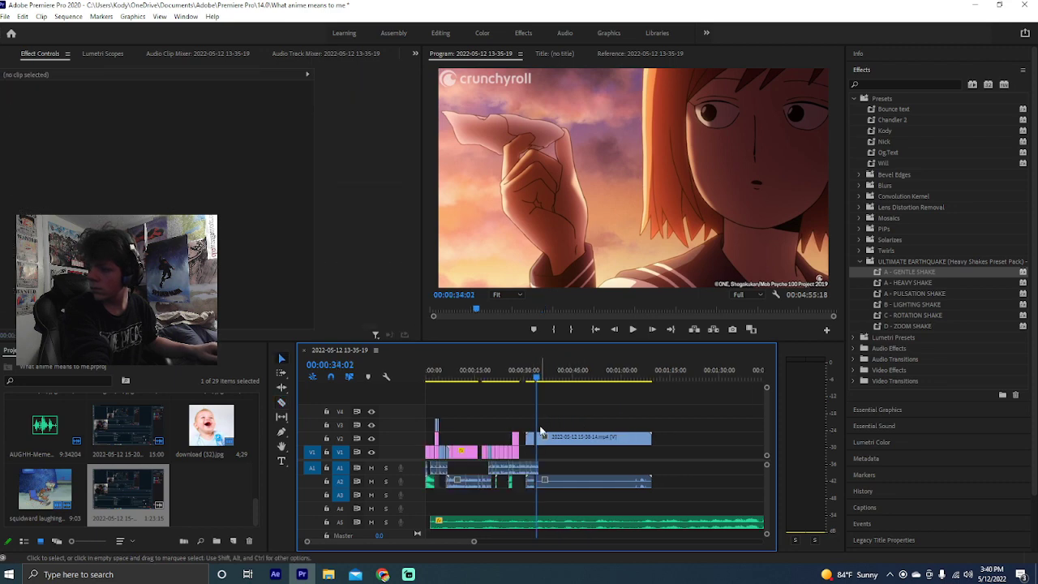
Play through the trimmed recording, split it at 00:00:44:28 and ripple delete the part before the cut
key(space)
scroll(478, 545, up, 3)
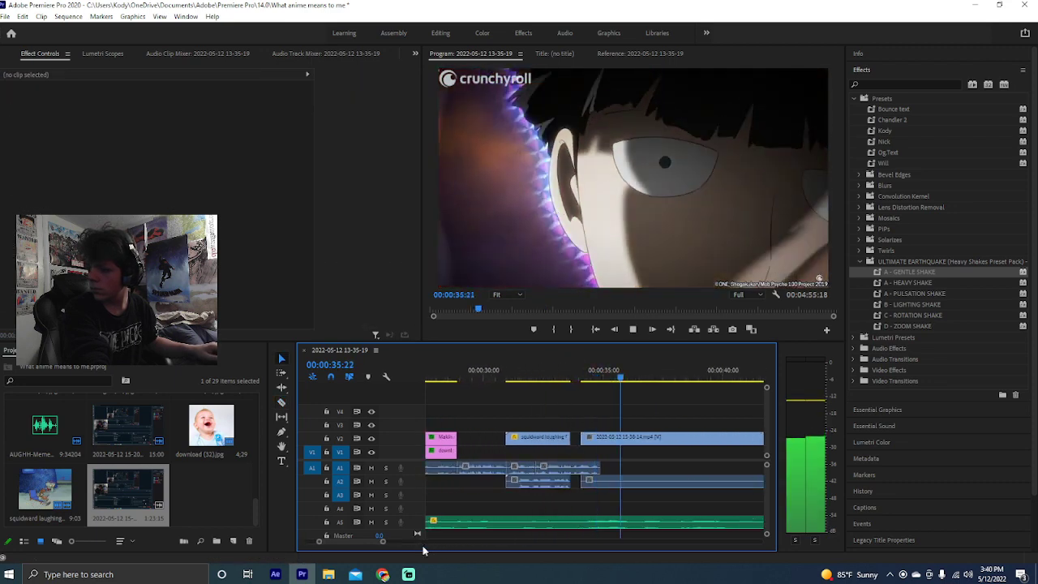
scroll(584, 458, down, 2)
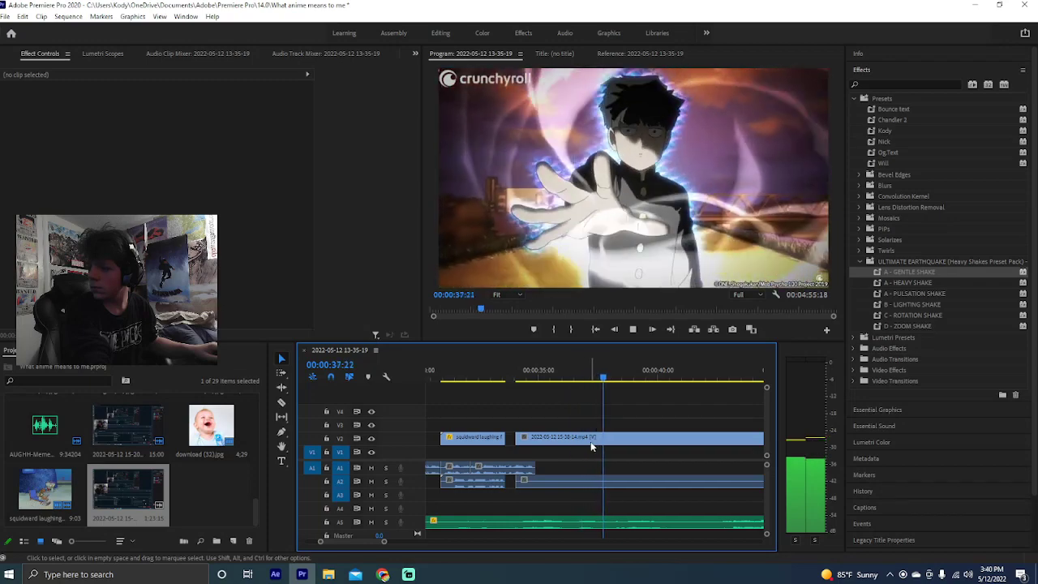
drag(625, 377, 711, 377)
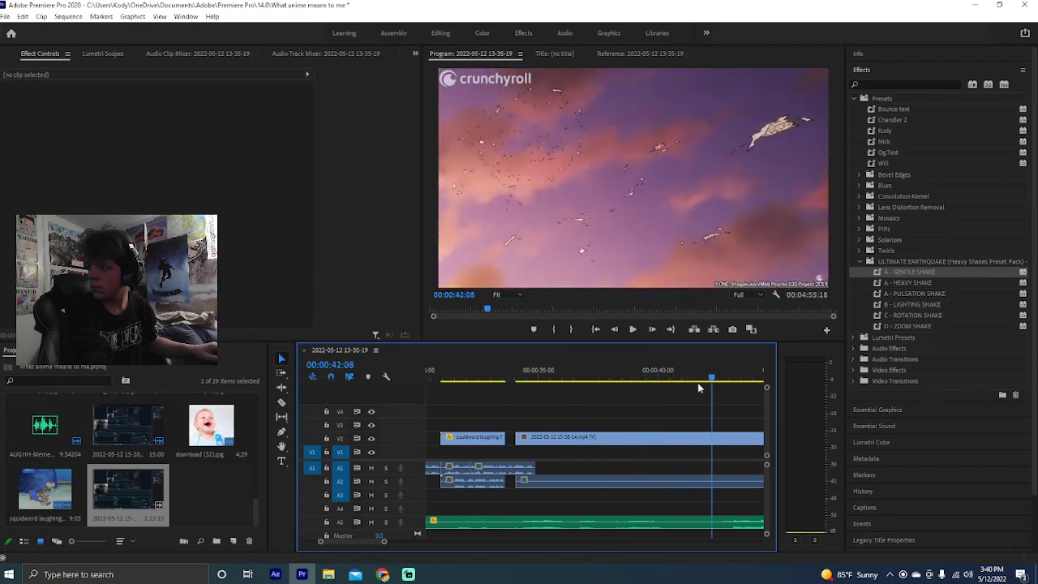
key(space)
scroll(596, 406, down, 9)
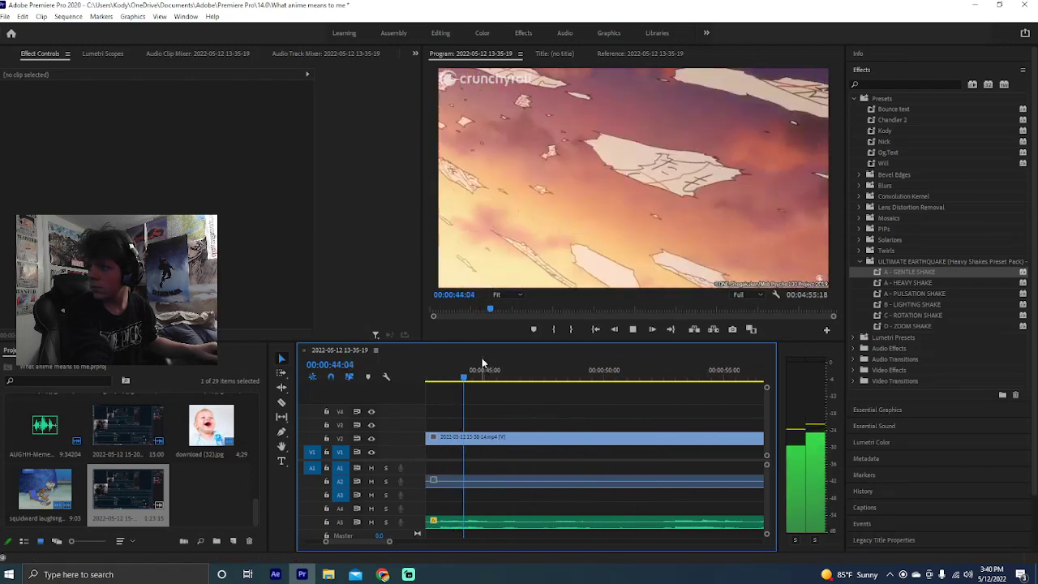
mouse_move(486, 377)
mouse_down()
mouse_move(536, 386)
mouse_move(482, 382)
mouse_up()
key(c)
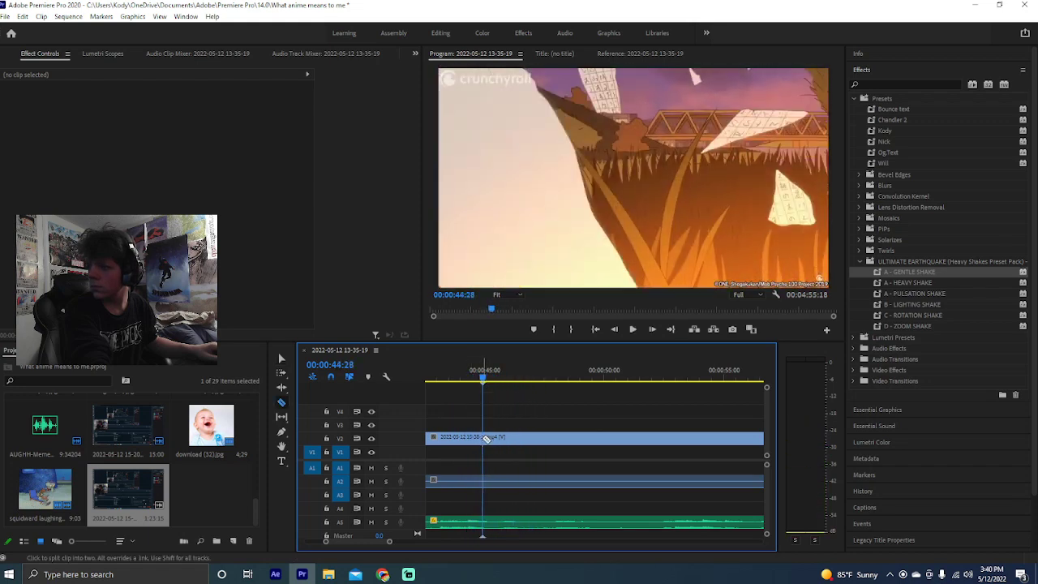
key(v)
key(Up)
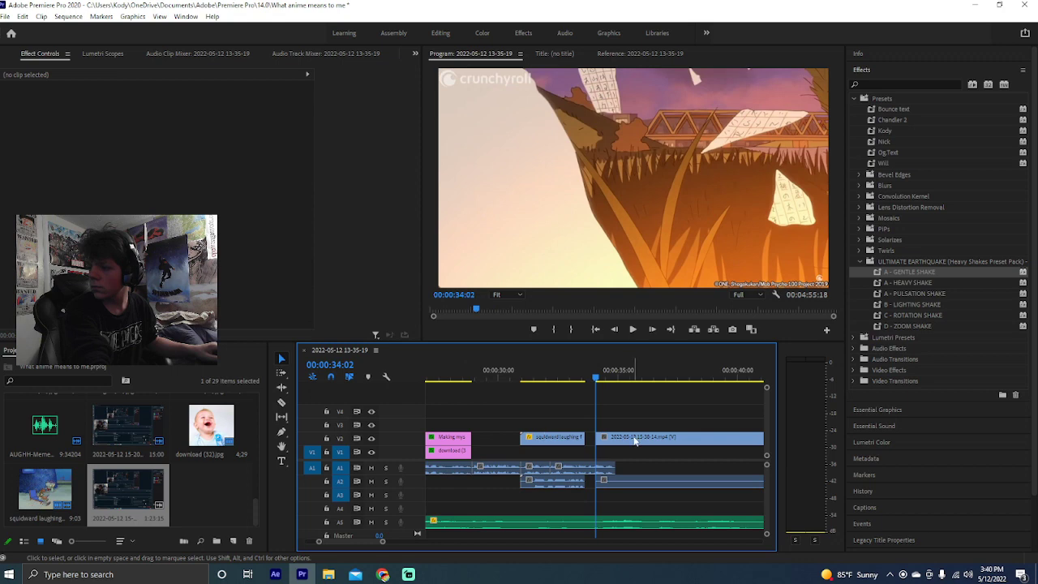
Move the recording to tracks V5 and A3 so it starts where the pink image clips end, and play it back
drag(621, 441, 496, 493)
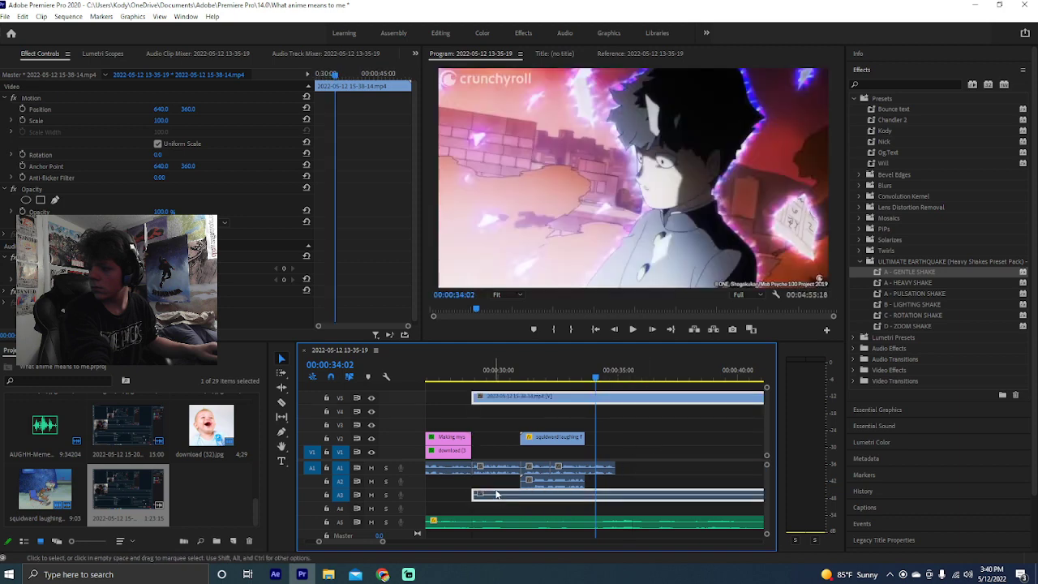
click(475, 377)
key(space)
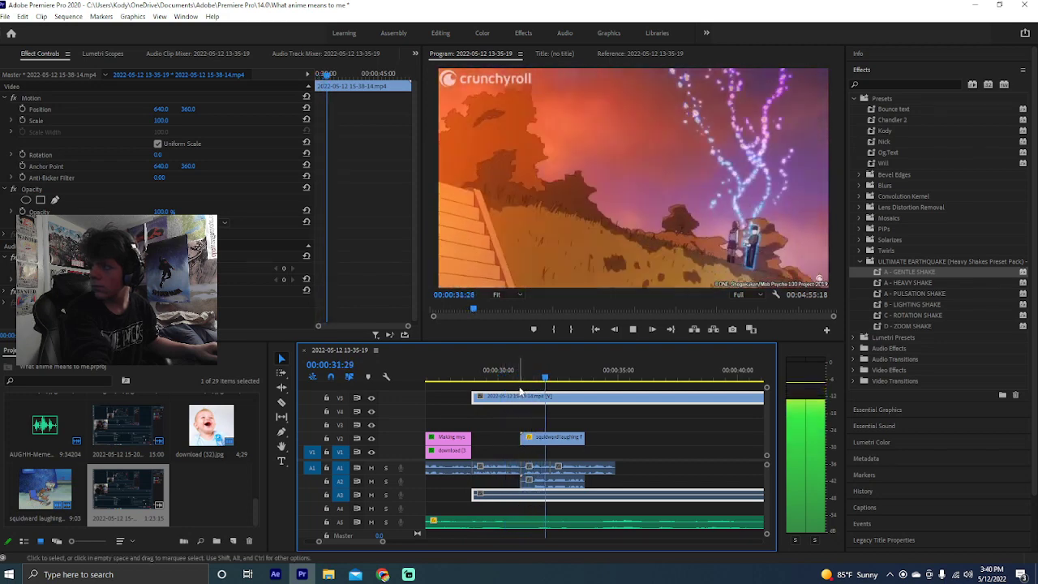
key(space)
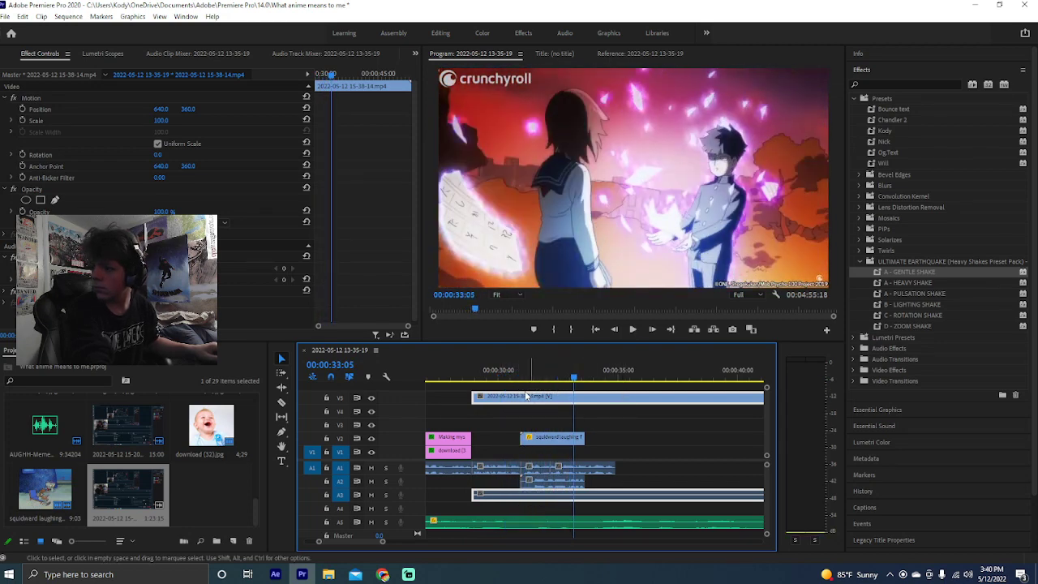
Try splitting the V5 recording slightly before the start of the Squidward laughing clip
key(c)
click(516, 397)
key(v)
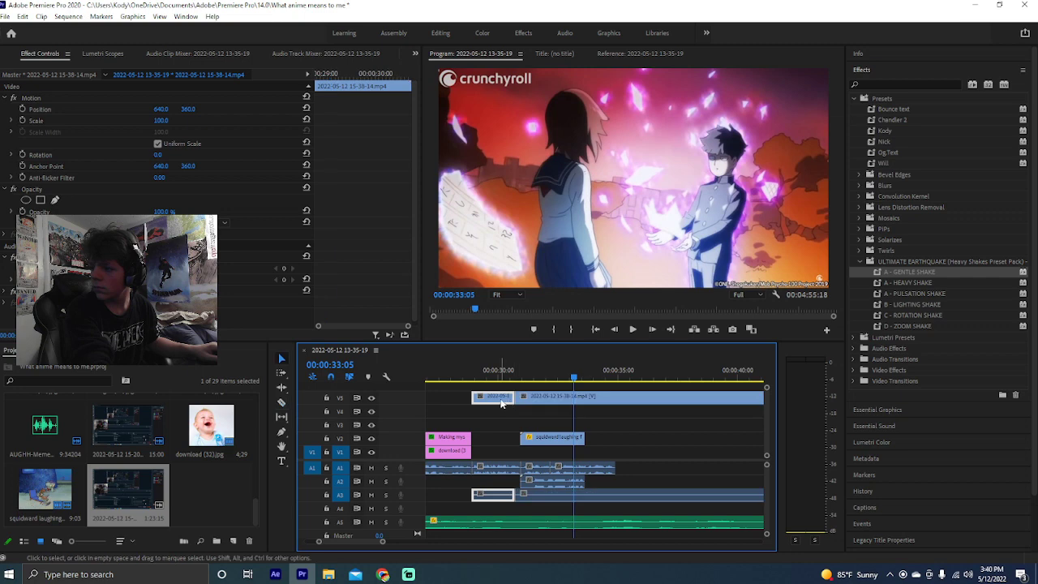
Split the V5 recording at 00:00:30:29, where the Squidward laughing clip starts, and delete the part after the cut
drag(531, 402, 521, 382)
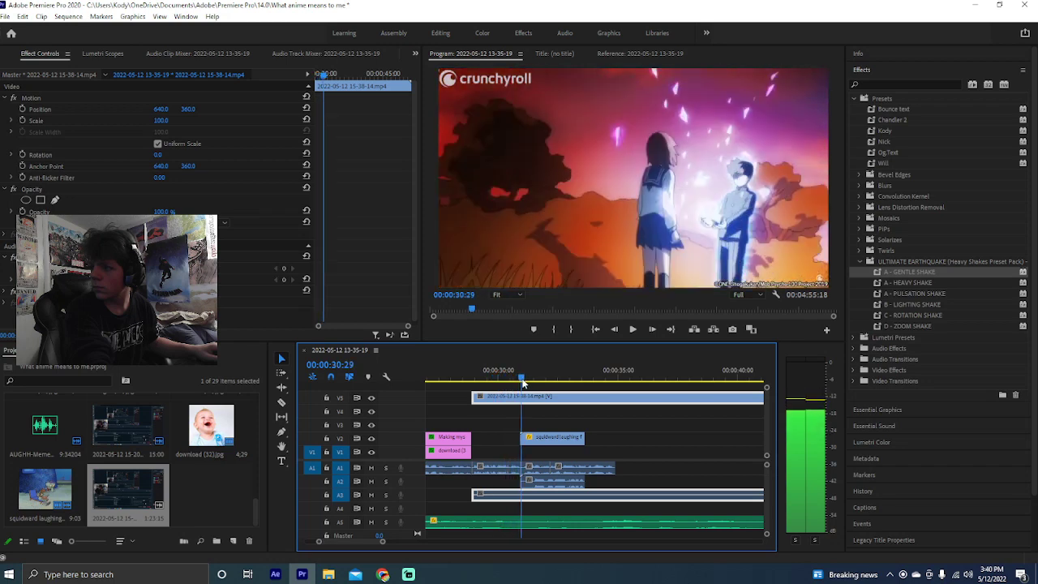
click(525, 394)
key(v)
click(526, 395)
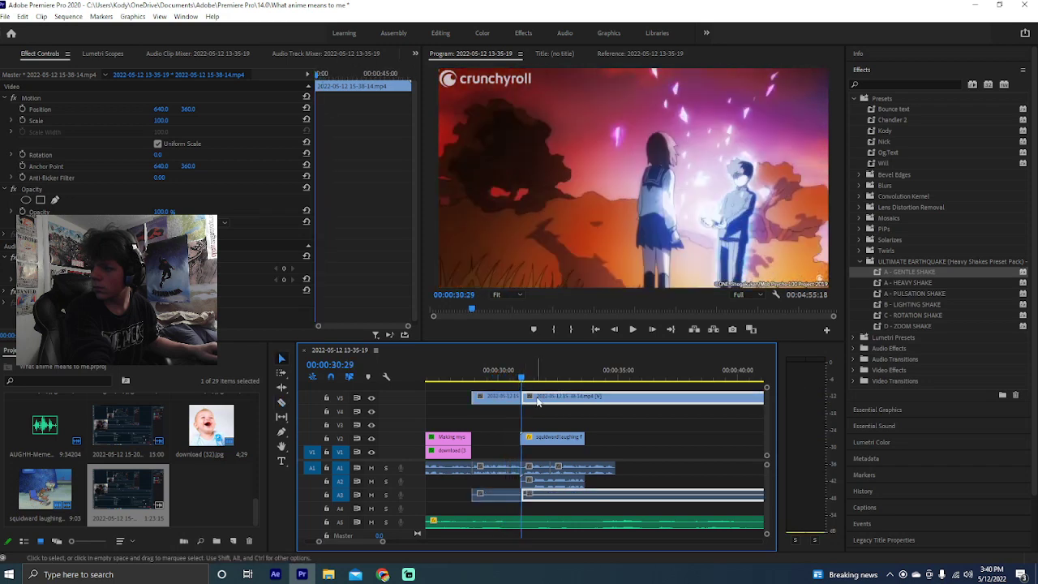
key(Delete)
Move the remaining recording piece to tracks V1 and A2 in front of the Squidward laughing clip, and play the result
drag(508, 396, 503, 480)
click(503, 496)
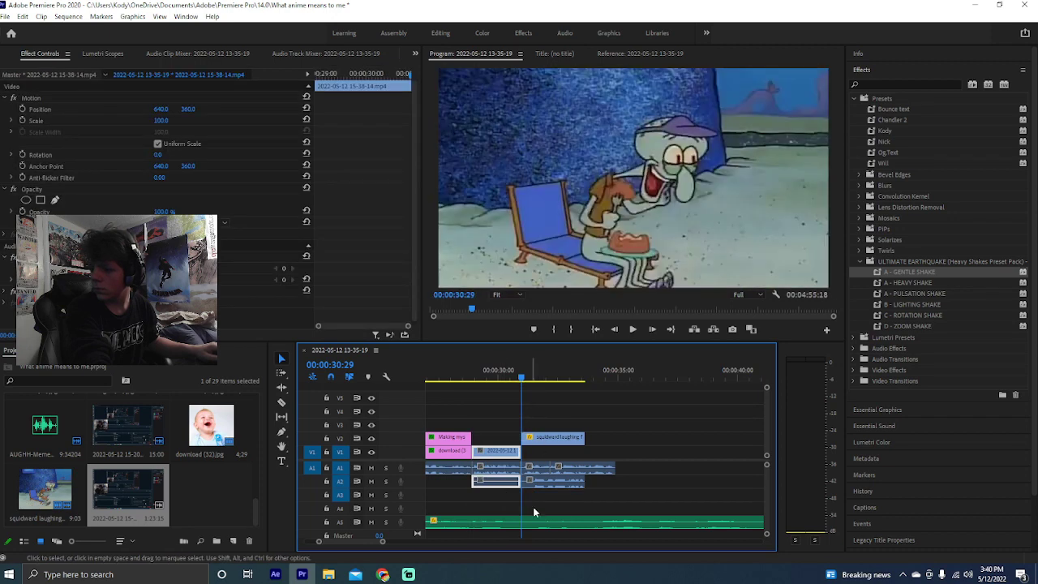
key(space)
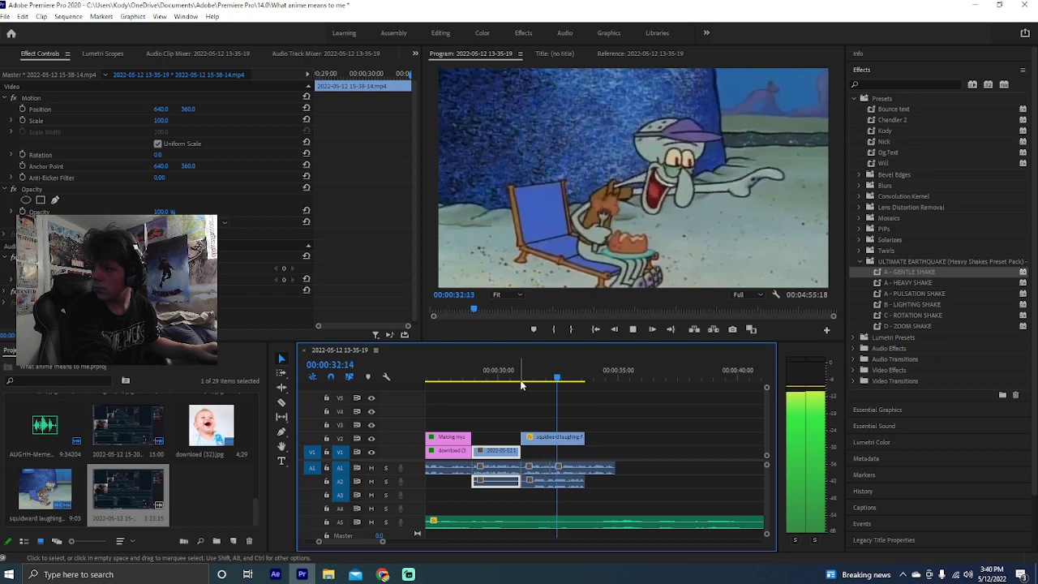
key(space)
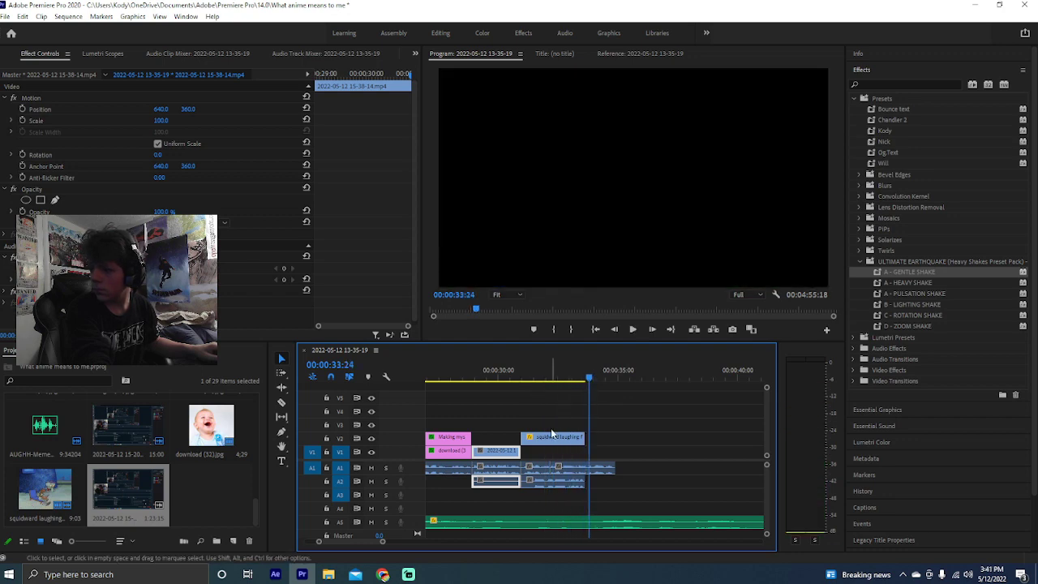
Move the Squidward laughing clip's video down to V1 beside the recording piece, and play the sequence back
drag(552, 438, 552, 453)
click(535, 422)
key(space)
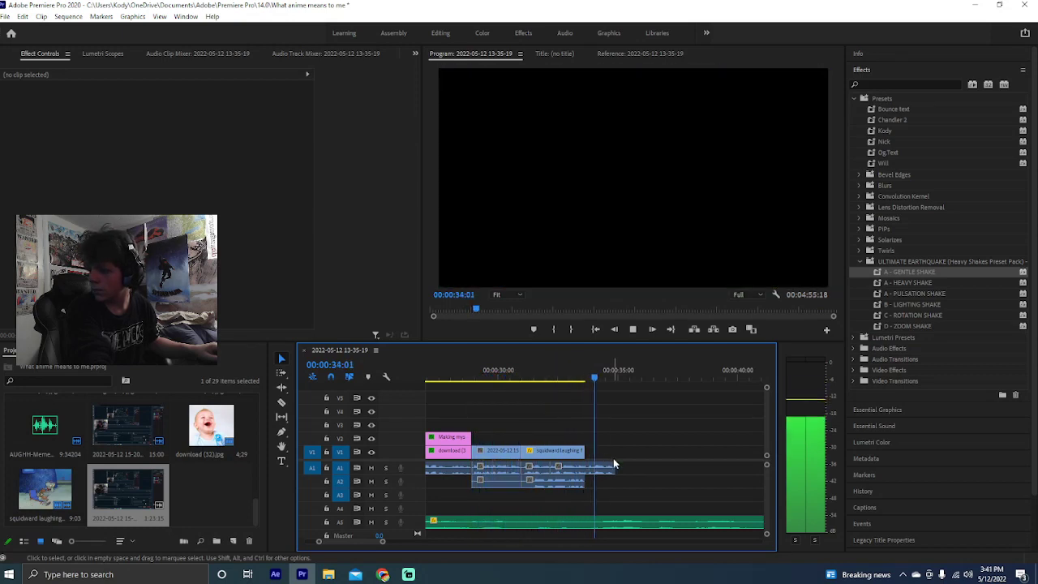
key(space)
Switch back to the Mob Psycho YouTube video in Chrome
click(392, 575)
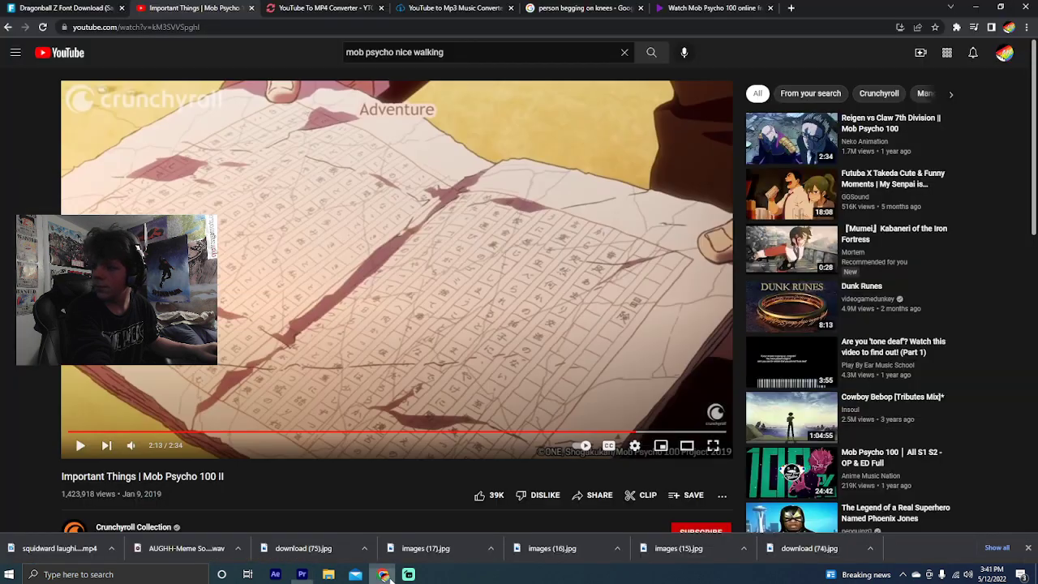
Search YouTube for "kamina smile"
text(/)
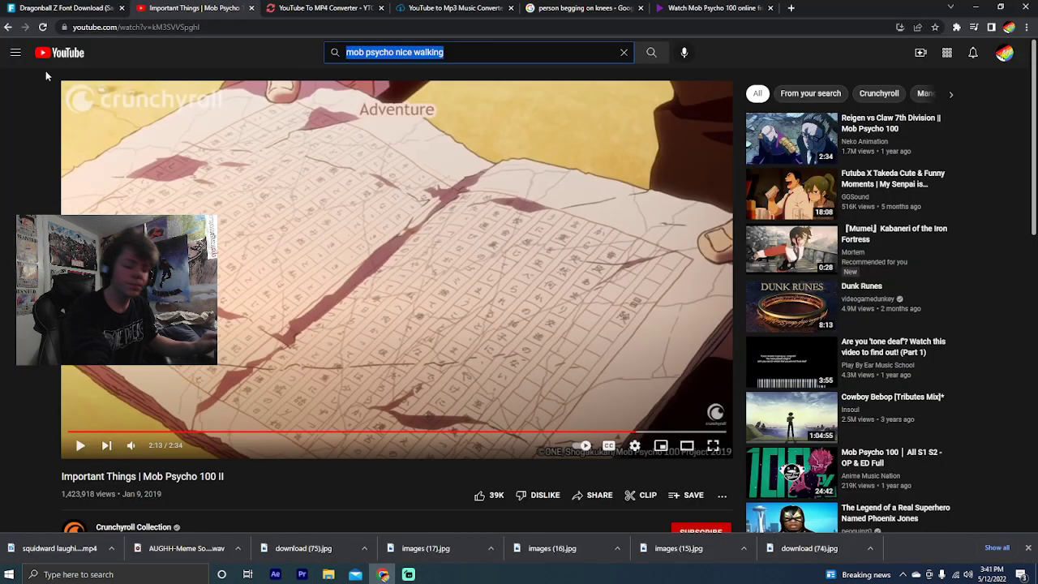
text(kamina )
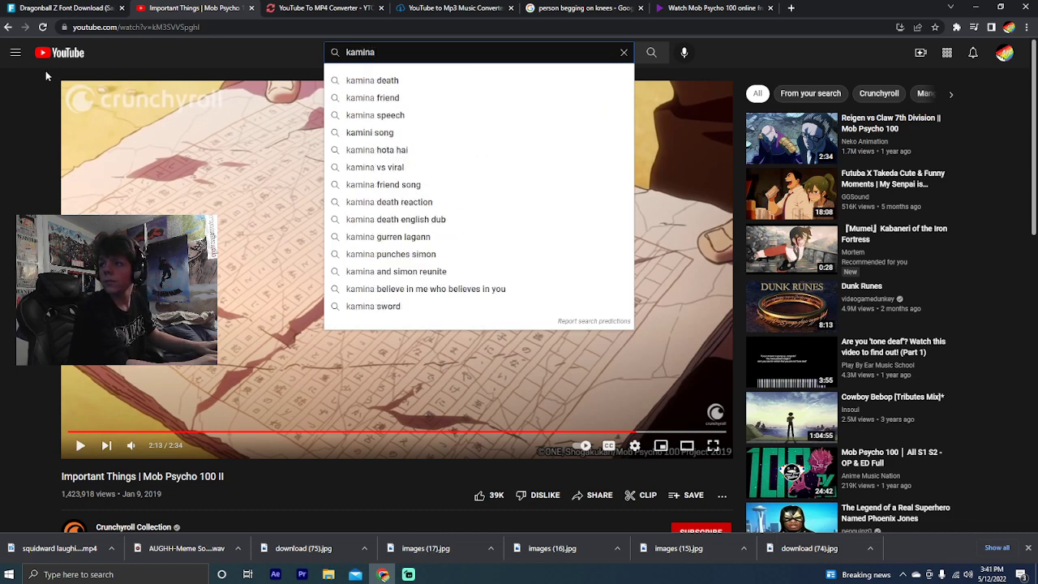
text(smile)
key(Return)
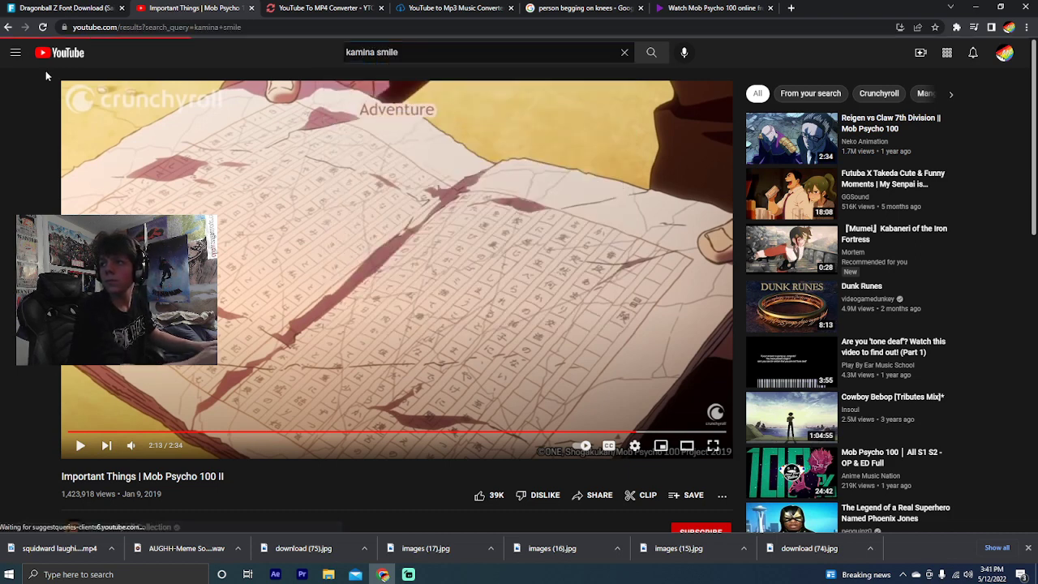
Preview the "Kamina's Sword Spin" result, return to the results and open "Gurren Lagann, Gurren-Hen - Simon The Digger (1080p)"
scroll(247, 203, down, 7)
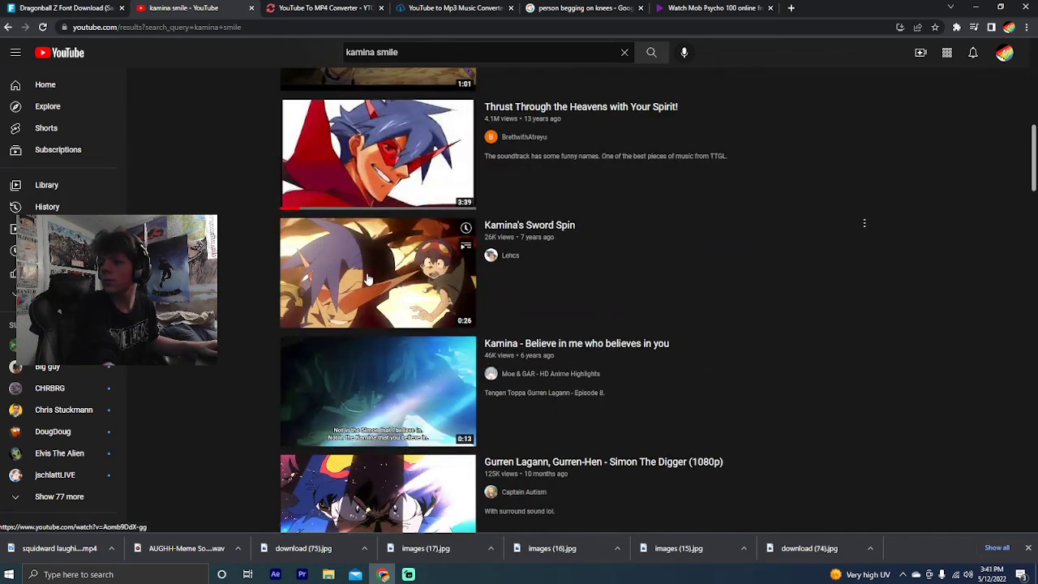
click(357, 268)
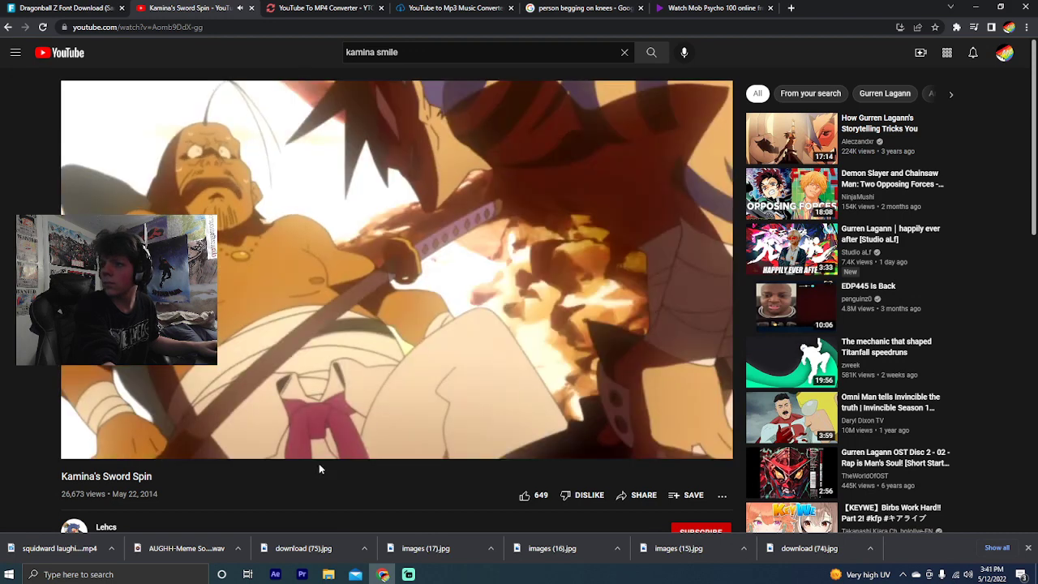
key(alt+Left)
scroll(239, 386, down, 3)
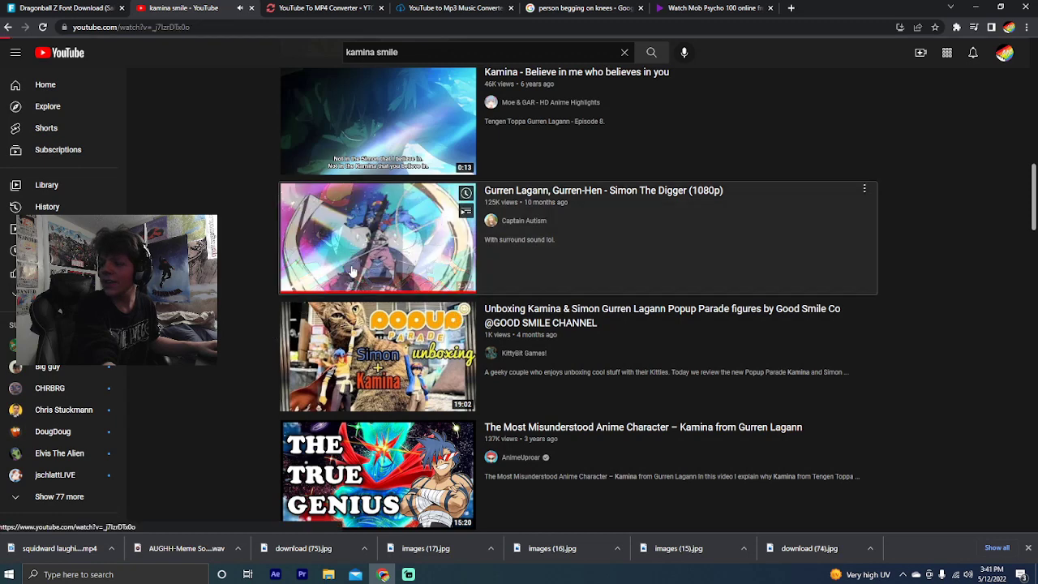
click(352, 269)
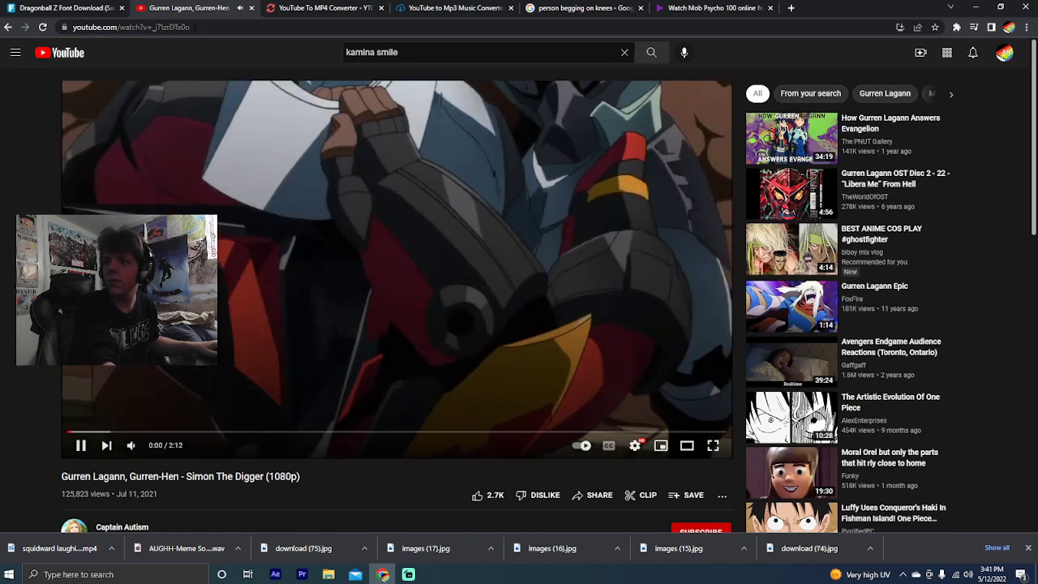
Copy the web address of the Gurren Lagann video and pause its playback
click(195, 27)
right_click(186, 27)
click(199, 83)
click(325, 39)
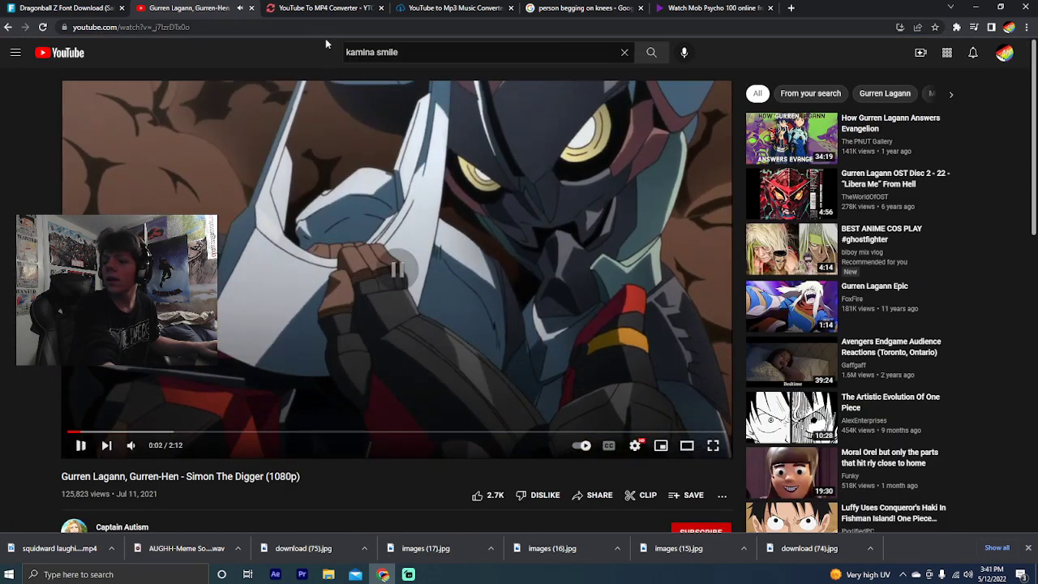
Check the stream chat in Streamlabs Desktop, and close the "person begging on knees" and Mob Psycho 100 pages in Chrome
click(408, 574)
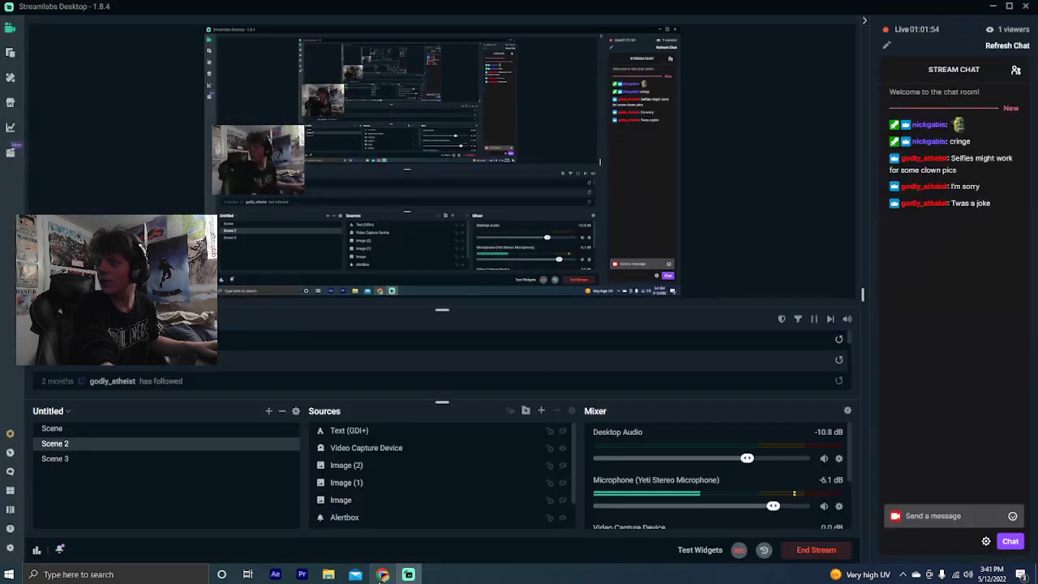
click(383, 574)
click(586, 7)
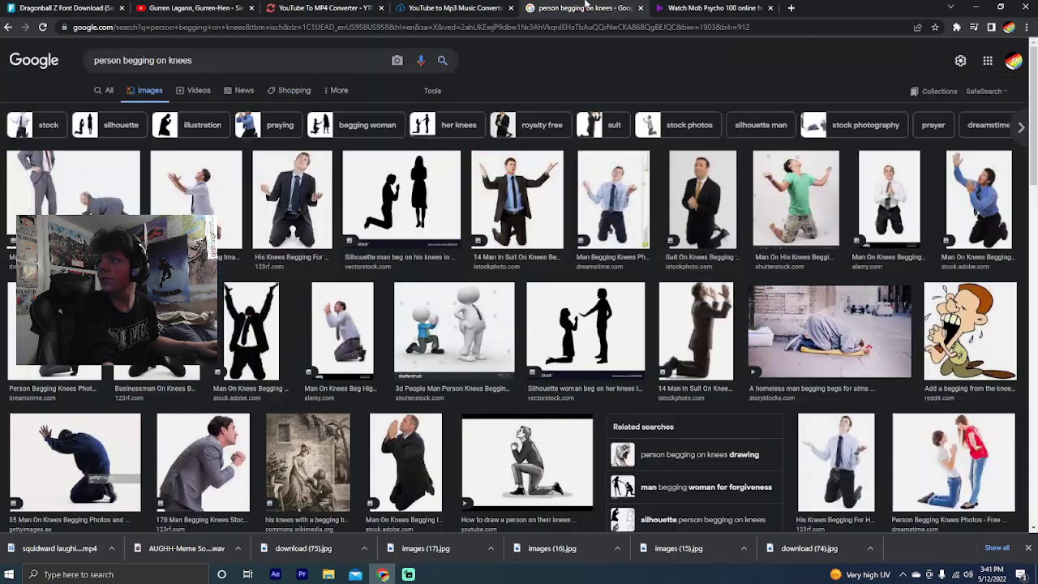
click(640, 8)
click(641, 8)
Convert the copied video link on the YTMP3 site and download the resulting MP4, leaving the blocked ad page
click(341, 8)
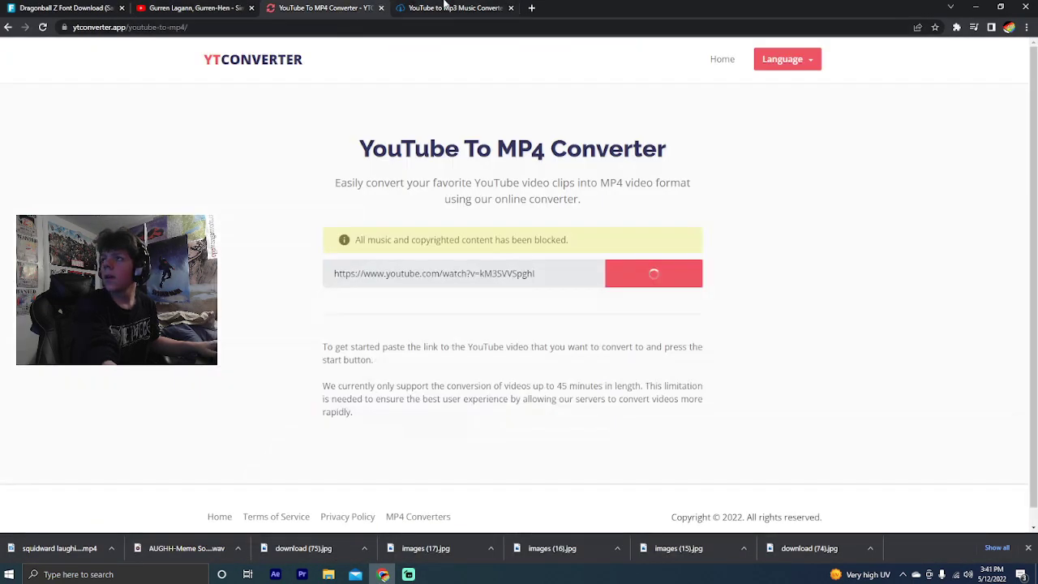
click(445, 8)
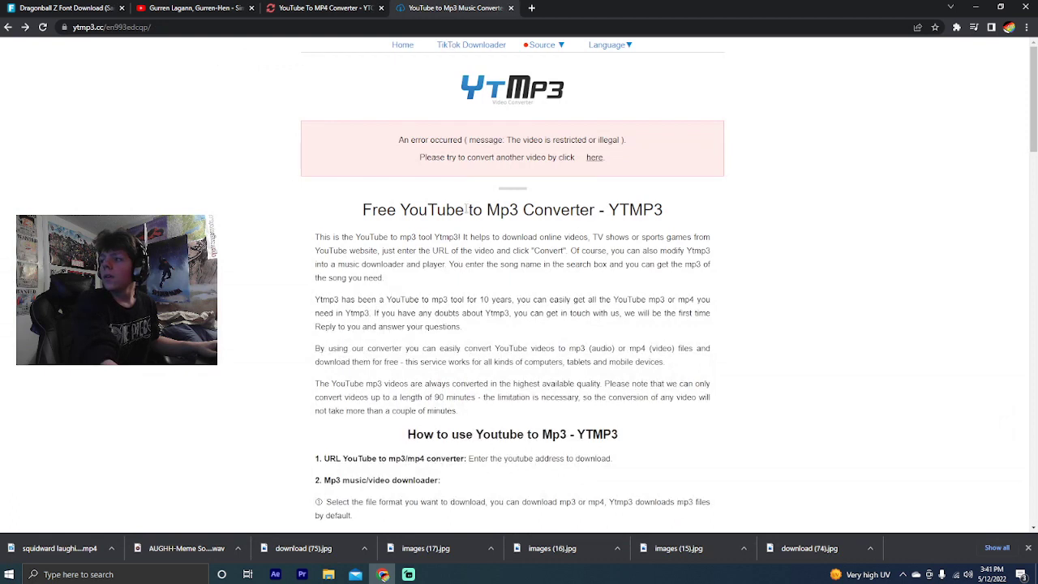
click(600, 164)
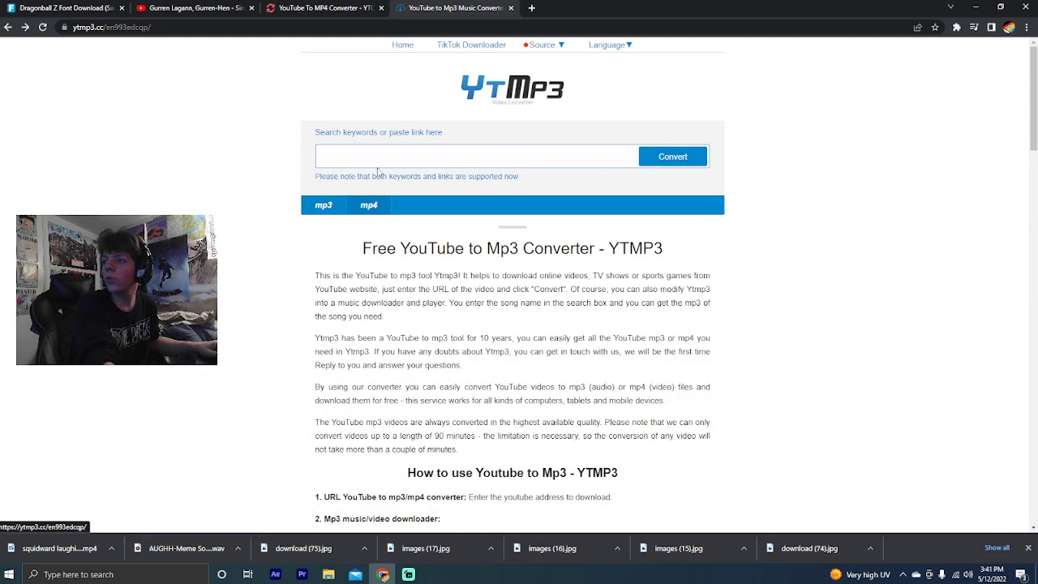
right_click(393, 165)
click(438, 244)
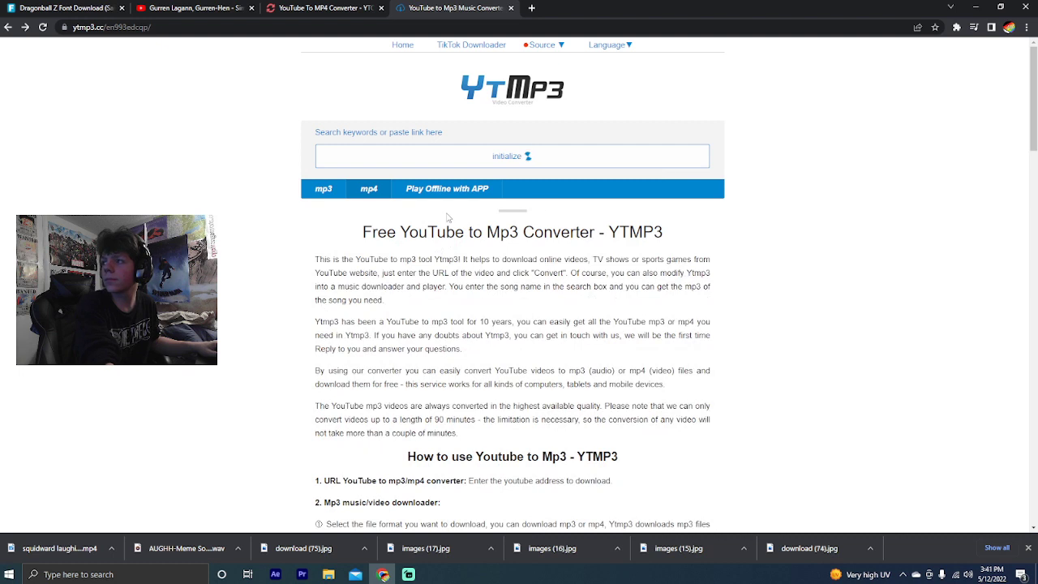
click(458, 156)
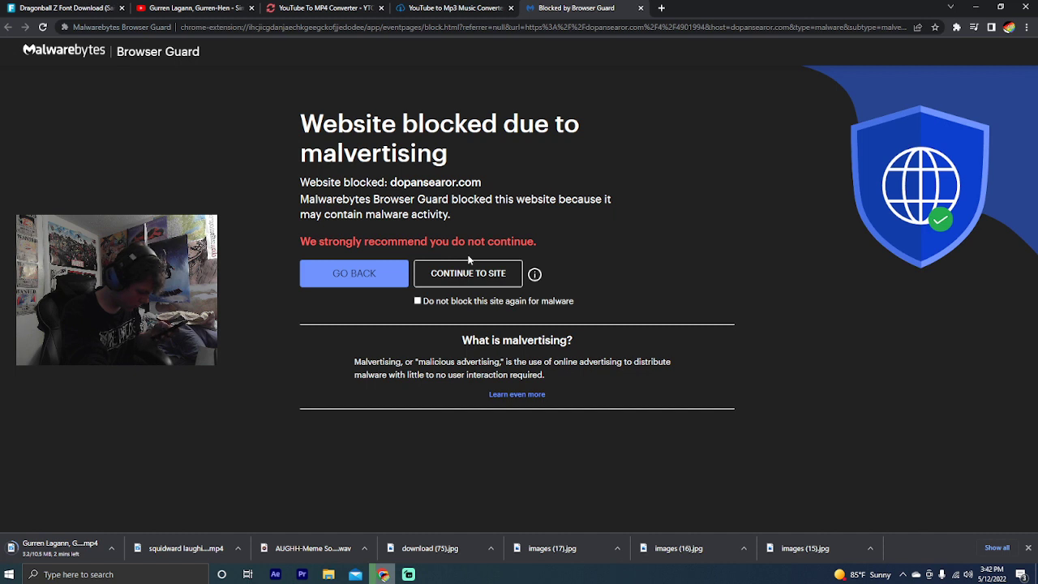
click(403, 273)
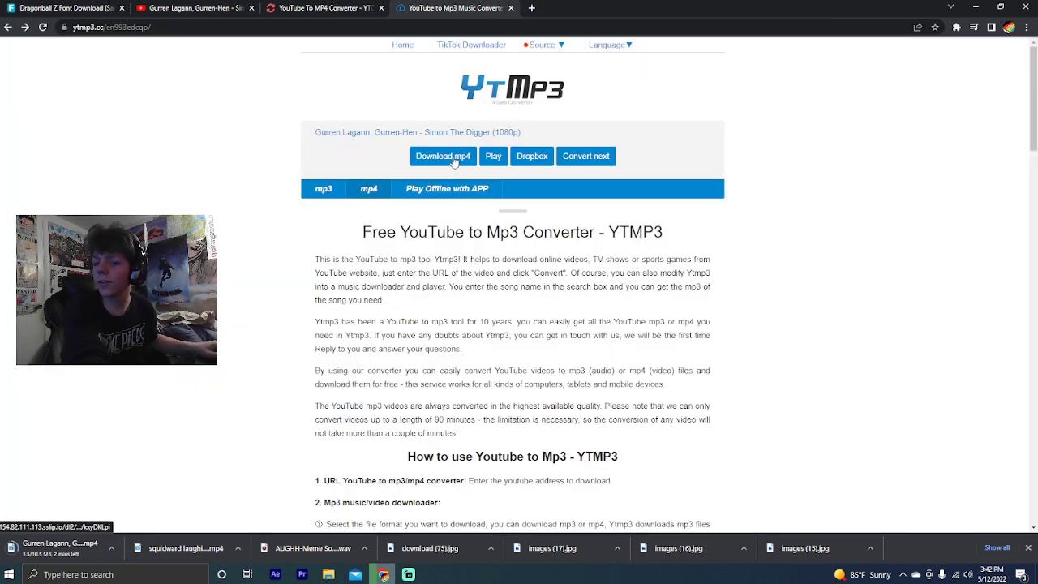
Switch to Premiere Pro and play back the sequence from about 21 seconds to past the Squidward clip
key(alt+Tab)
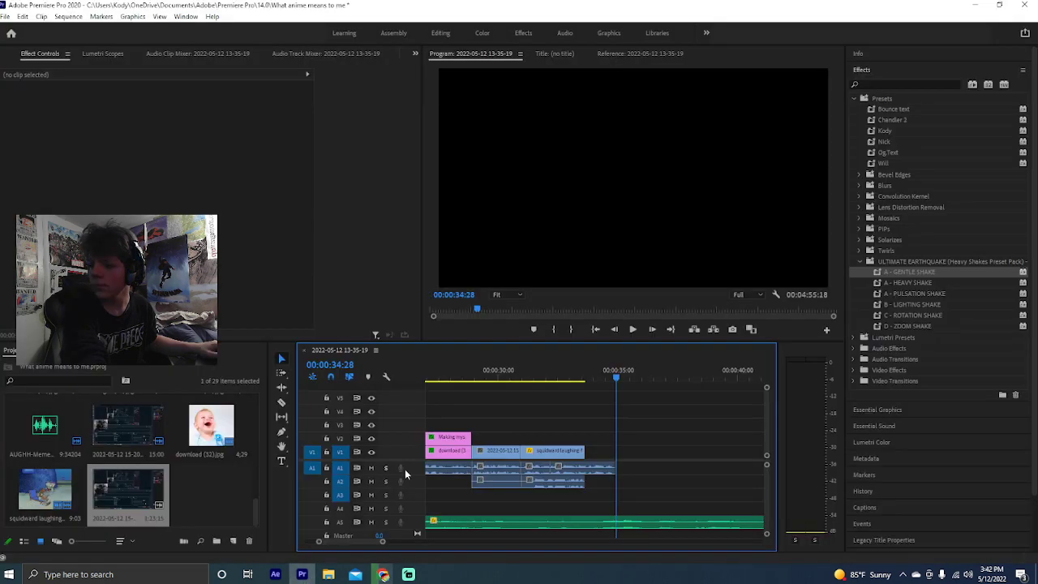
drag(543, 378, 466, 378)
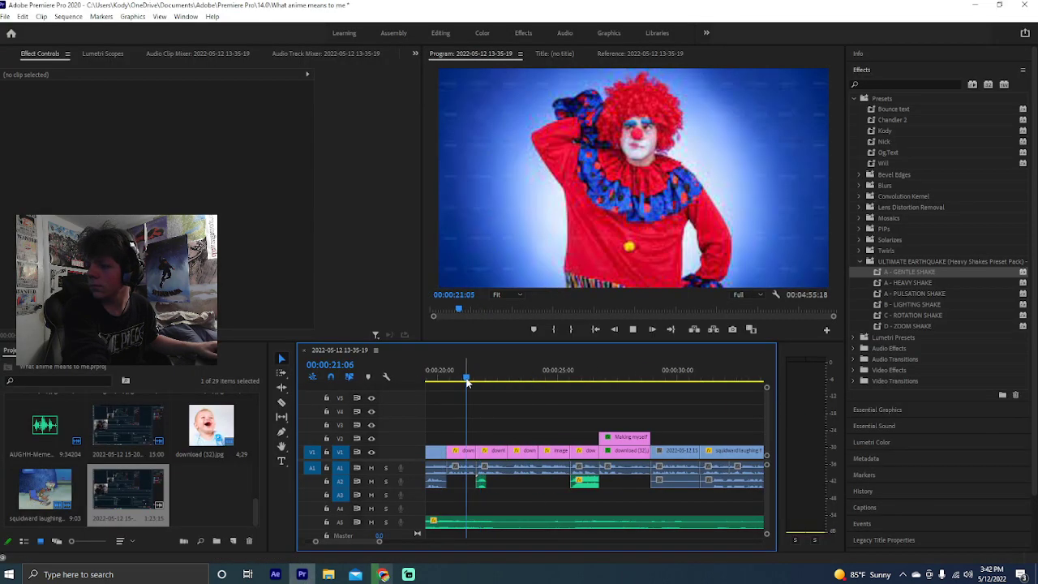
key(space)
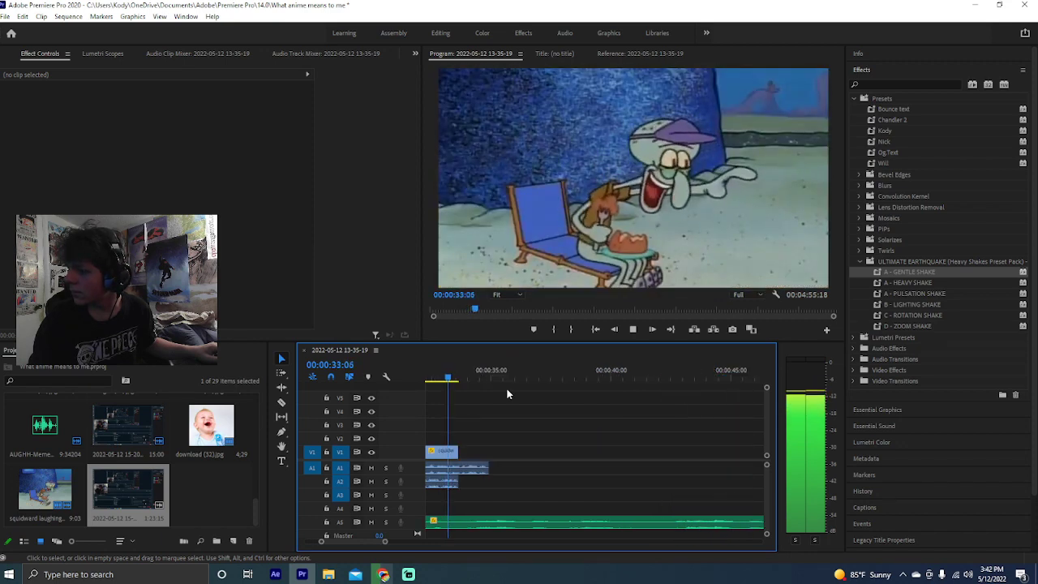
key(space)
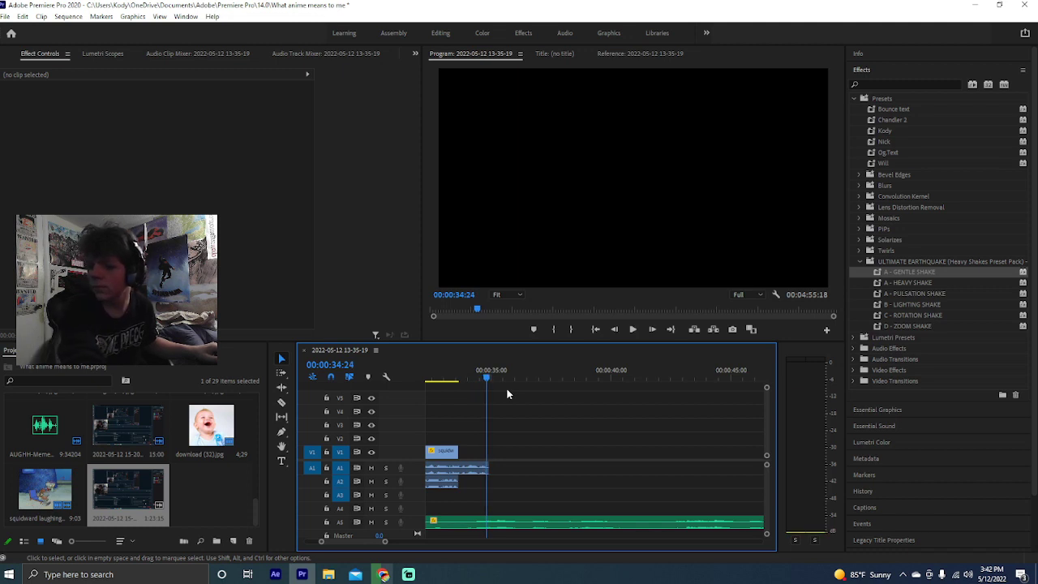
key(space)
key(space)
Review the edit by playing the sequence from near its start to the end of the voice track
scroll(524, 476, up, 5)
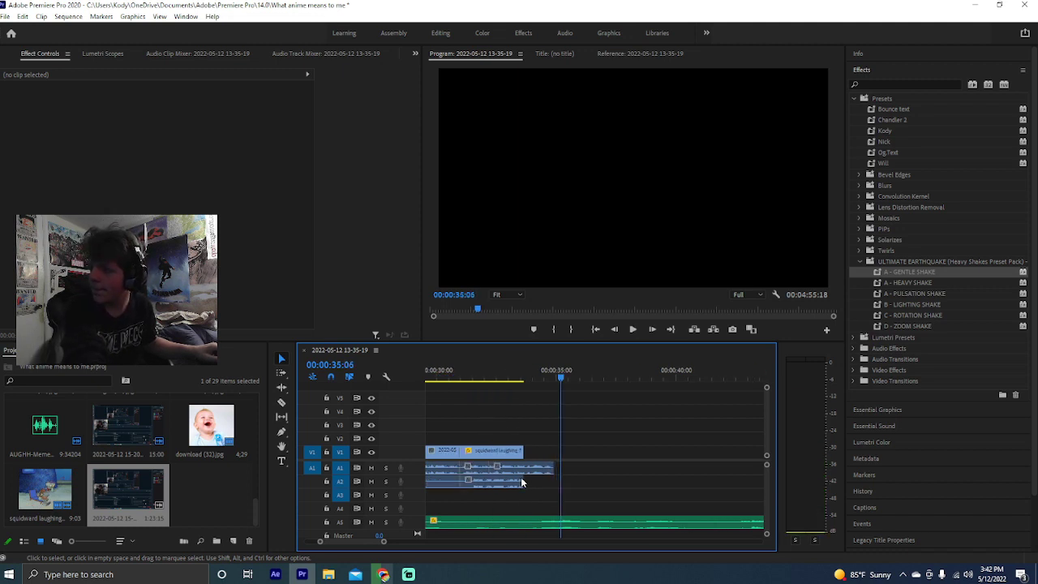
scroll(462, 483, up, 8)
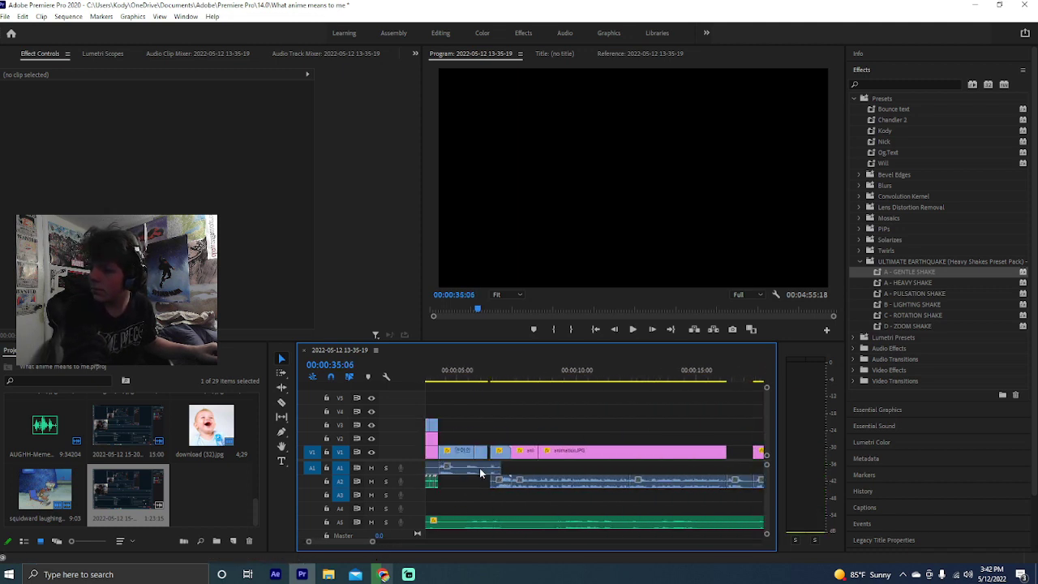
drag(434, 376, 430, 380)
key(space)
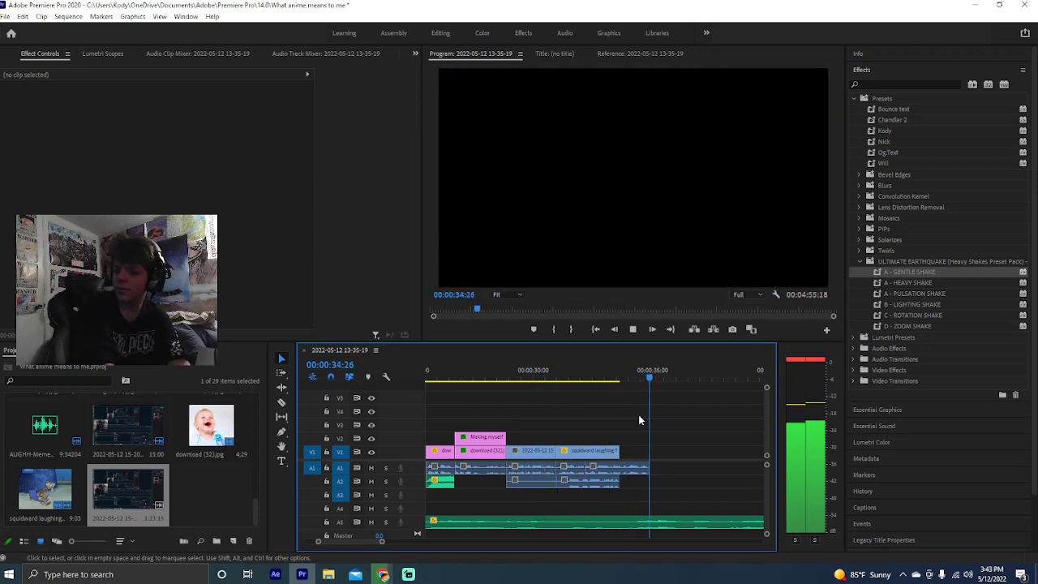
click(633, 329)
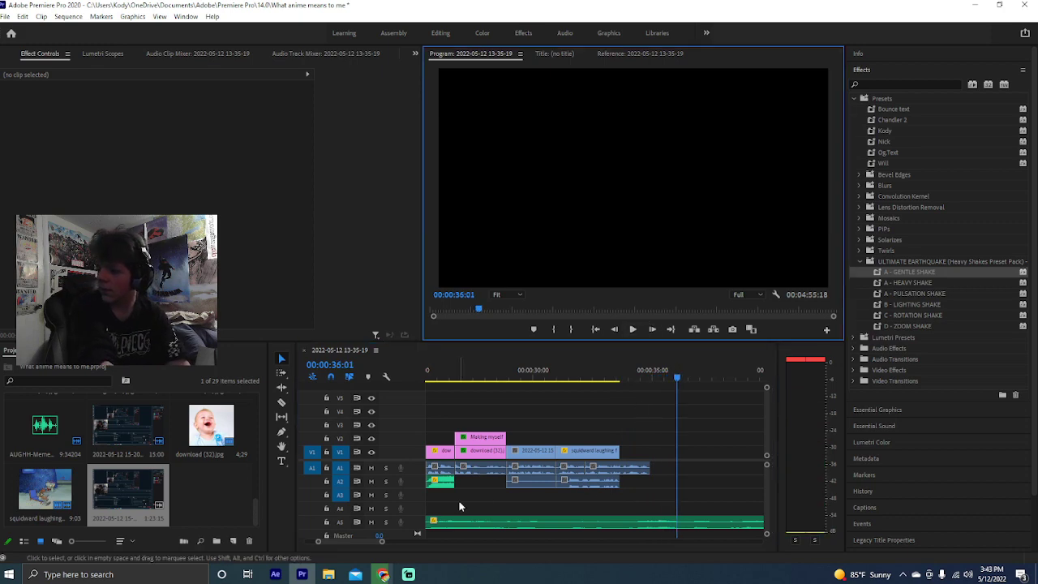
Check the stream chat in Streamlabs Desktop, and resume the interrupted Gurren Lagann MP4 download in Chrome
click(383, 574)
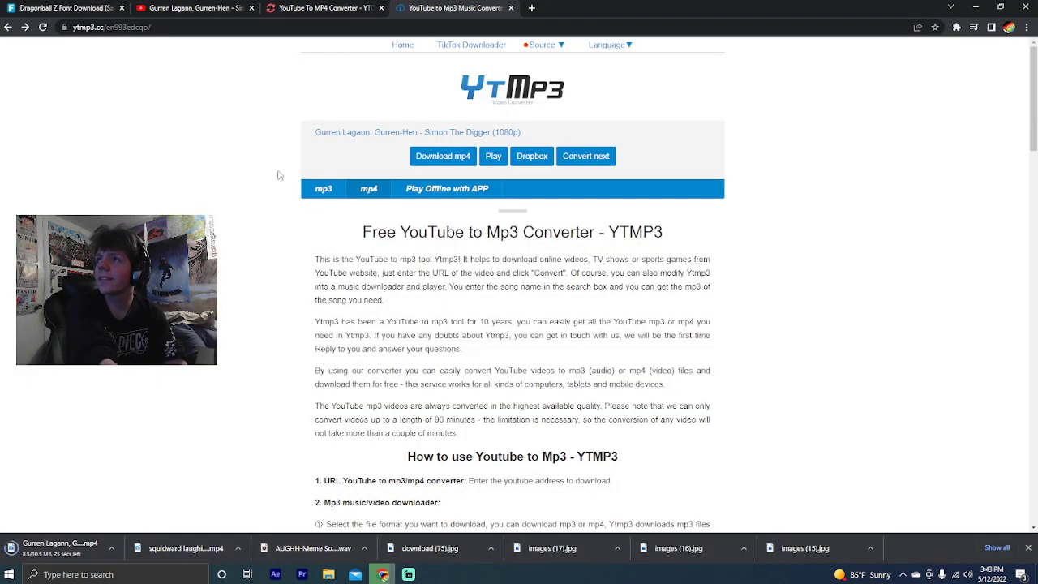
click(194, 7)
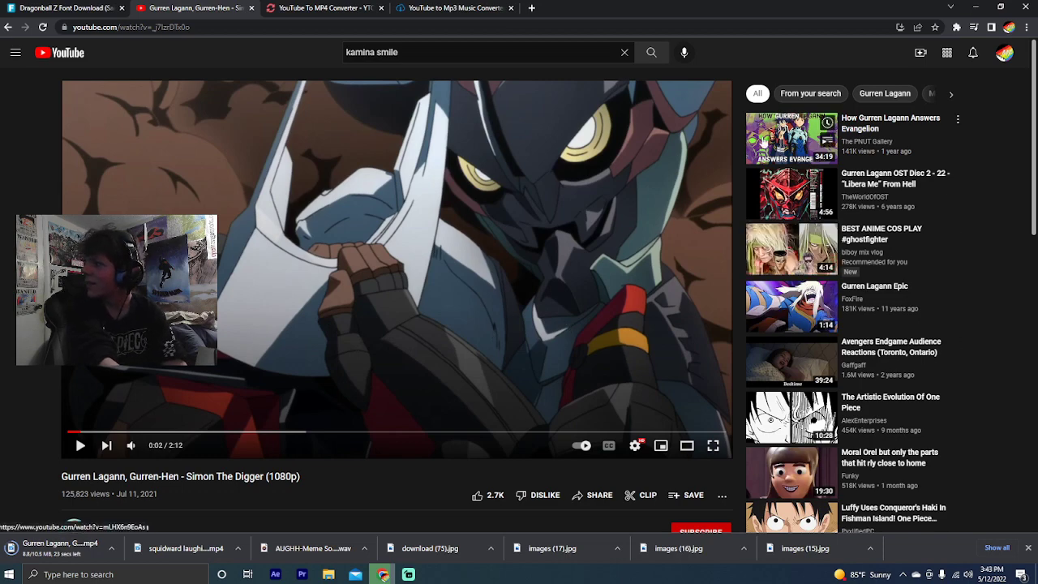
scroll(458, 489, down, 5)
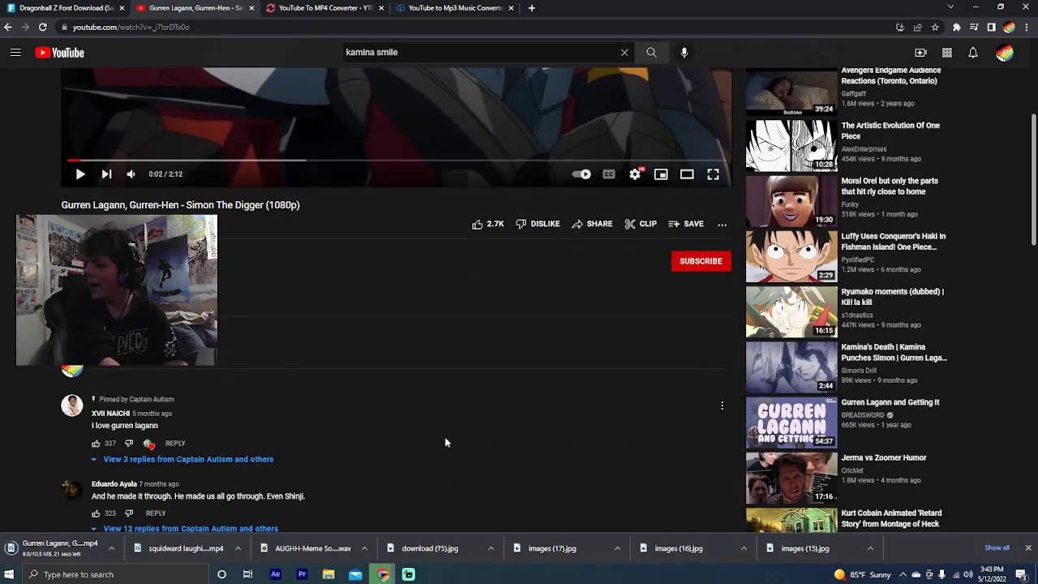
scroll(420, 438, up, 5)
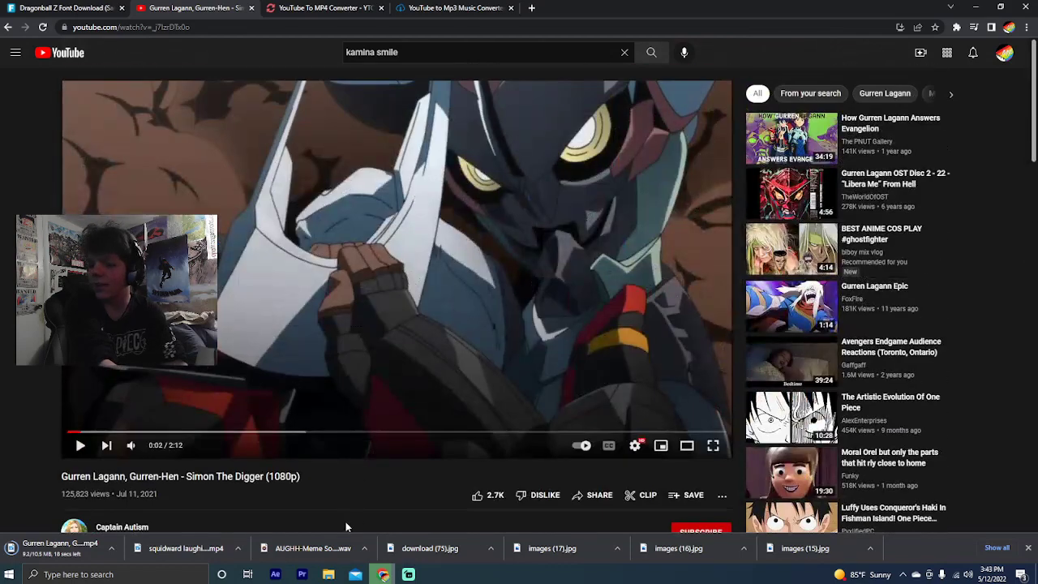
click(409, 574)
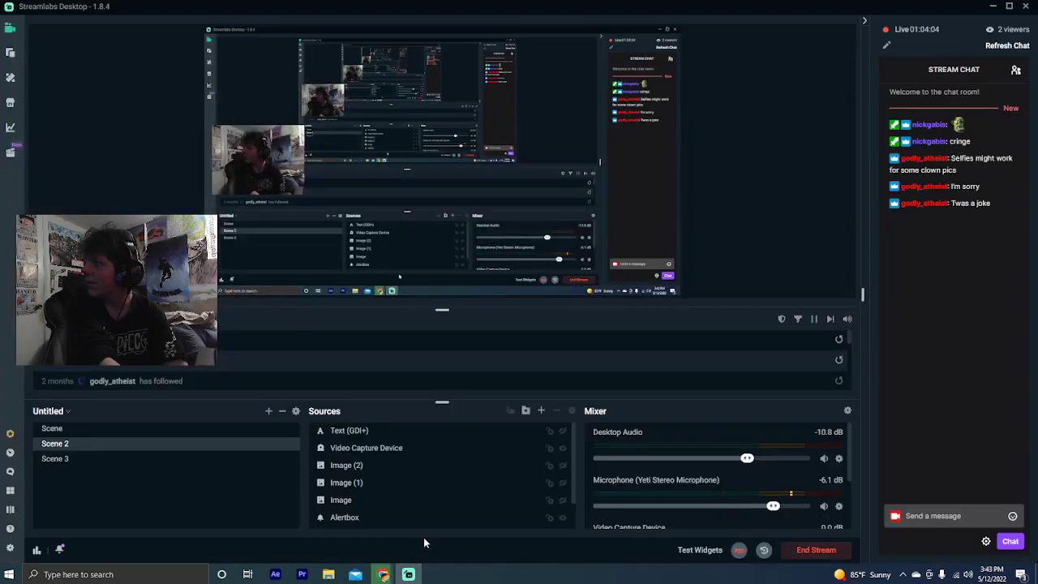
click(383, 574)
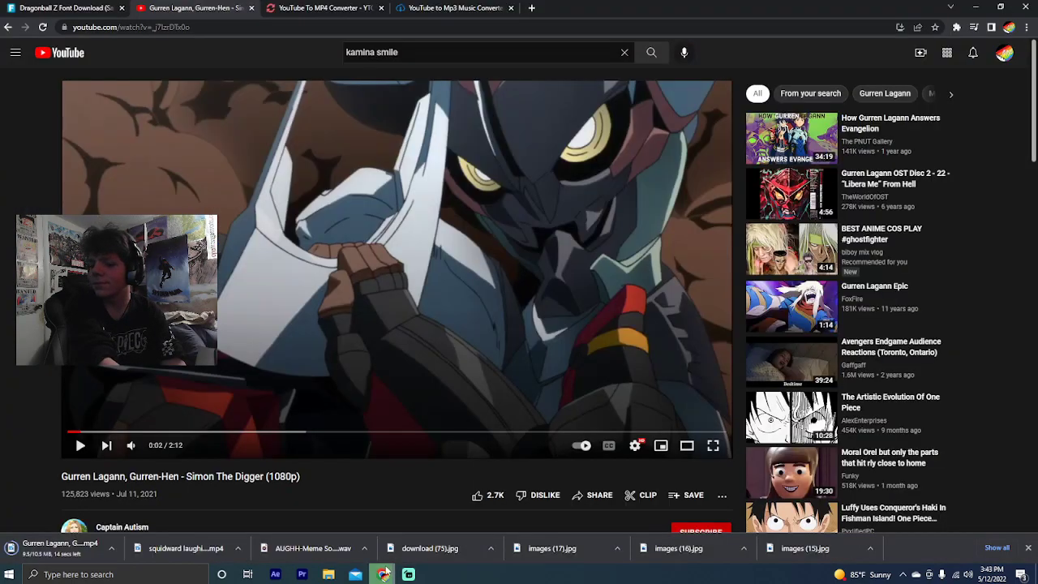
click(112, 547)
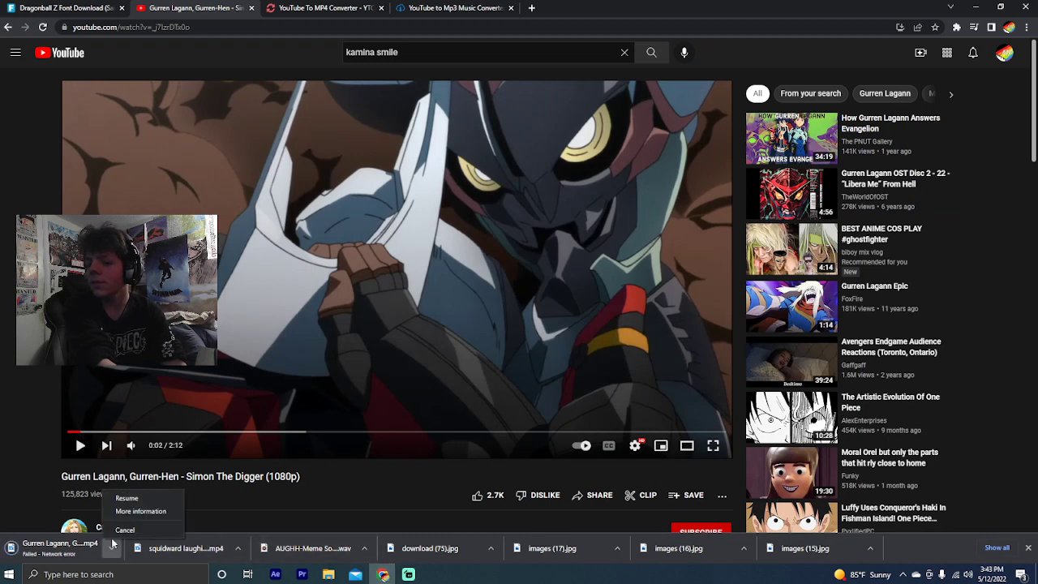
click(123, 499)
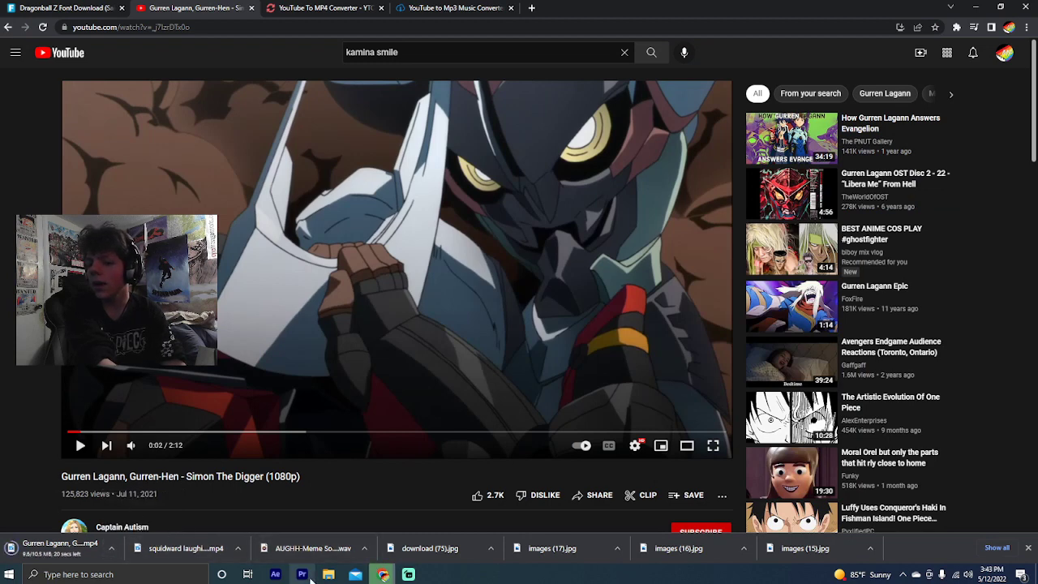
Switch to Premiere Pro, open the Import dialog and browse to the Downloads folder for the Gurren Lagann MP4
click(302, 574)
double_click(235, 487)
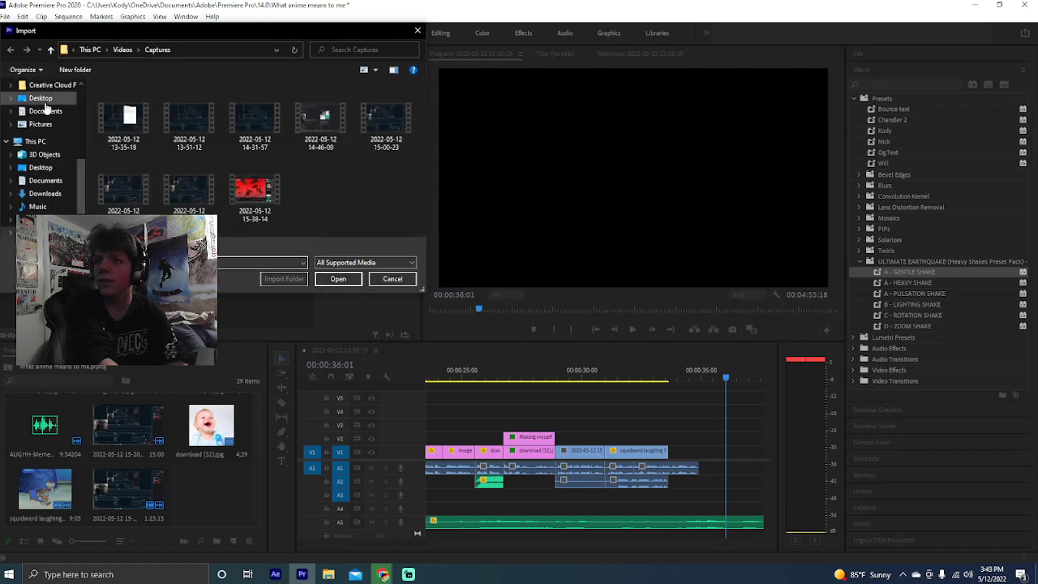
scroll(39, 131, up, 5)
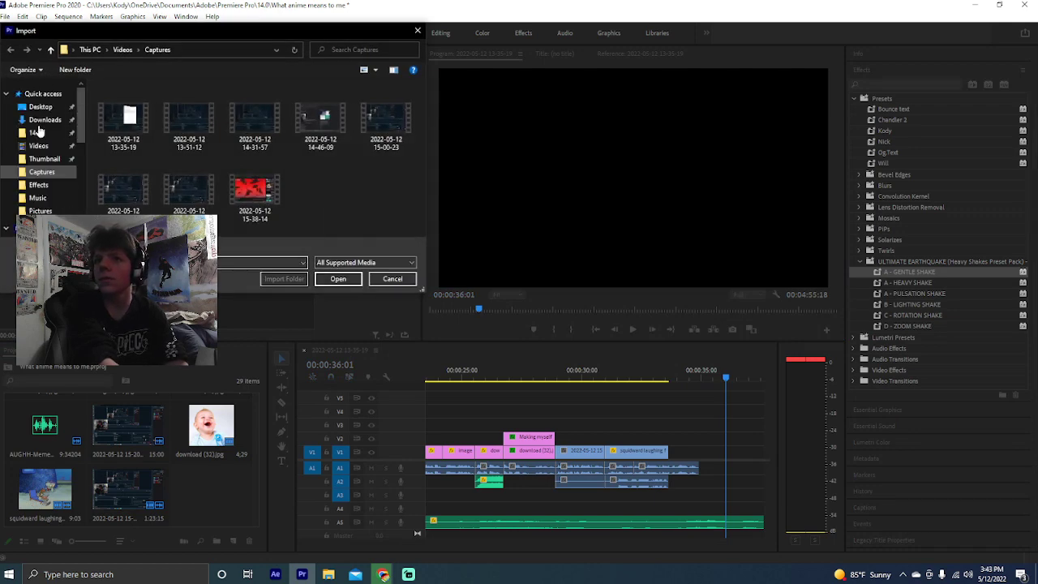
click(45, 119)
click(37, 133)
click(45, 119)
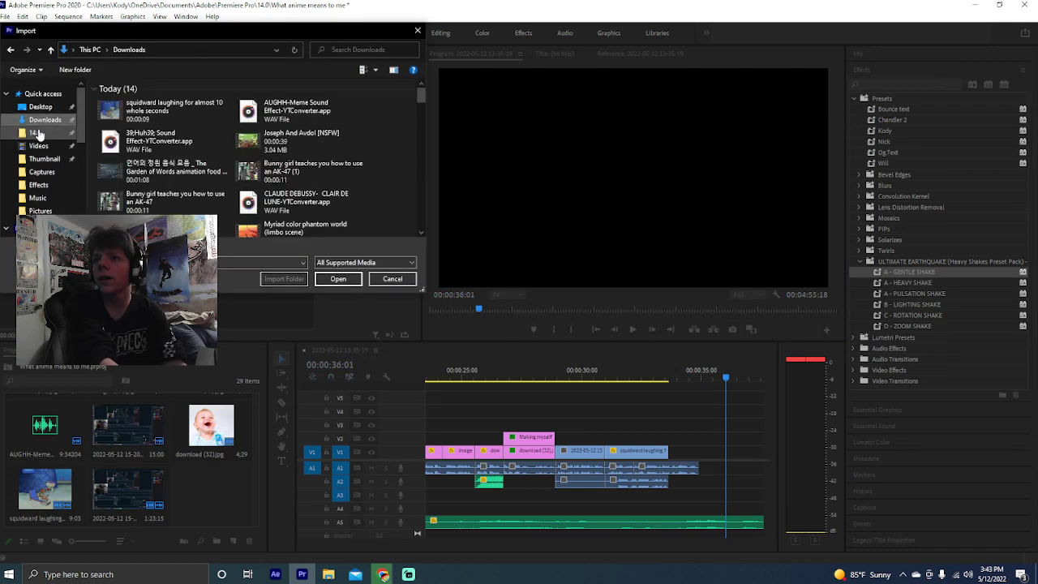
click(37, 134)
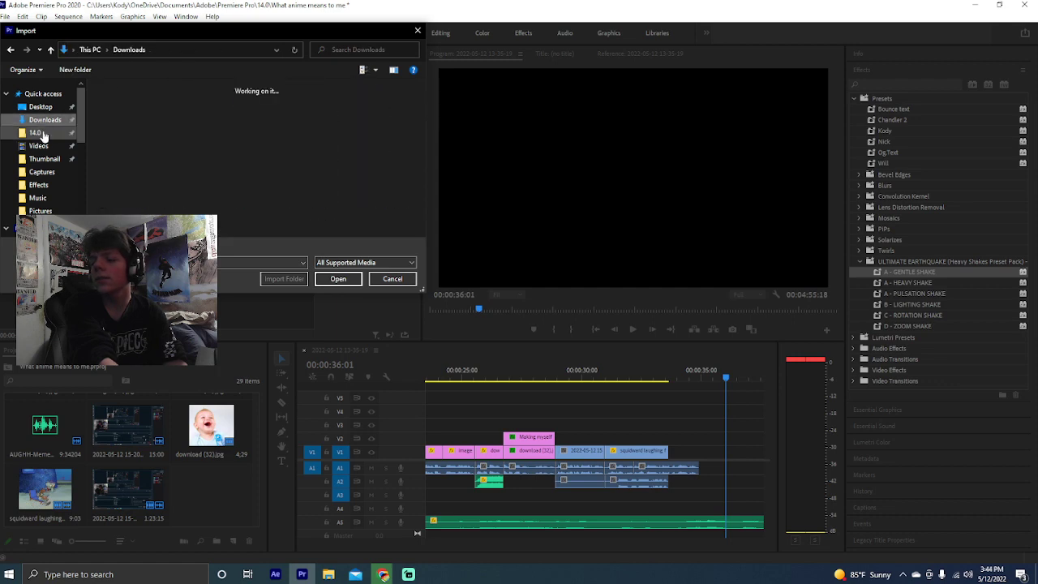
click(43, 136)
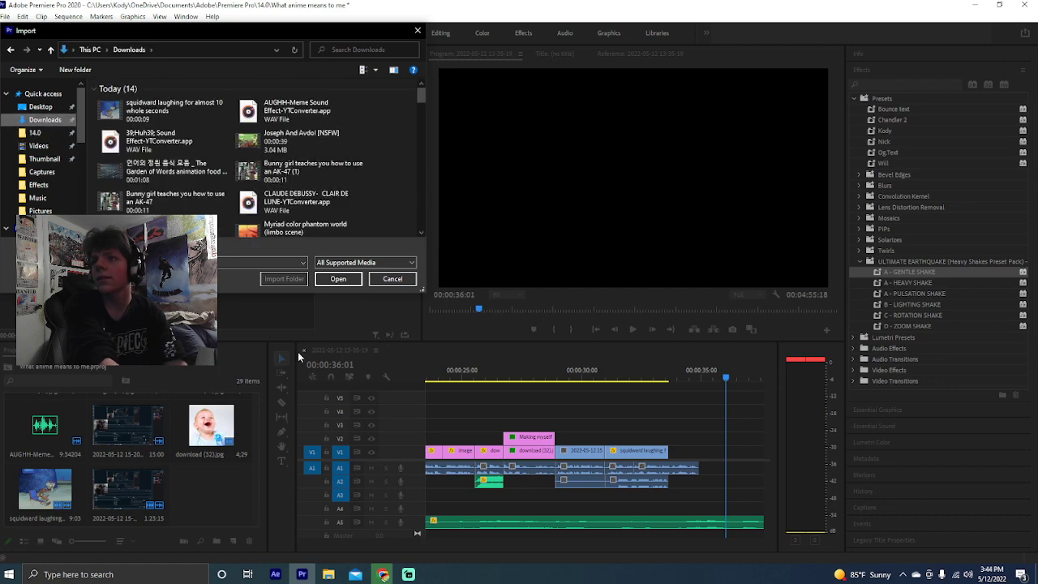
Check the download in Chrome, and import the Gurren Lagann MP4 in Premiere Pro onto V1 after the Squidward clip
click(382, 573)
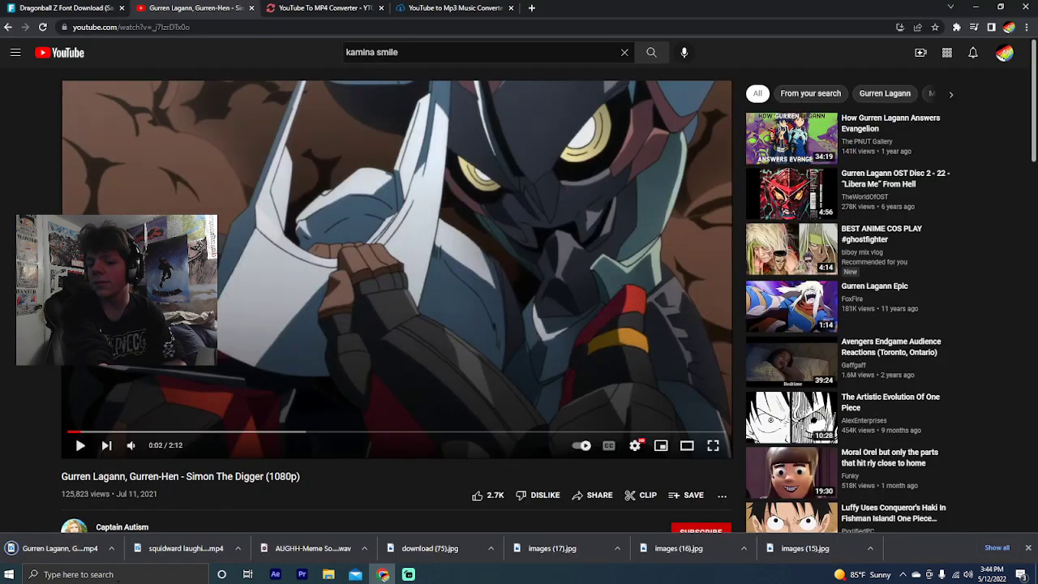
click(302, 573)
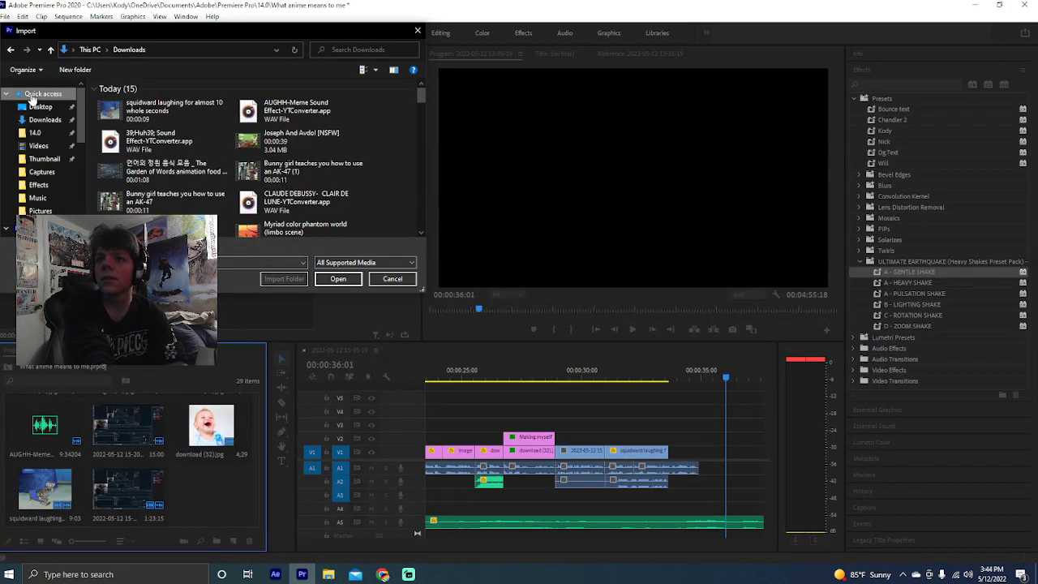
double_click(148, 116)
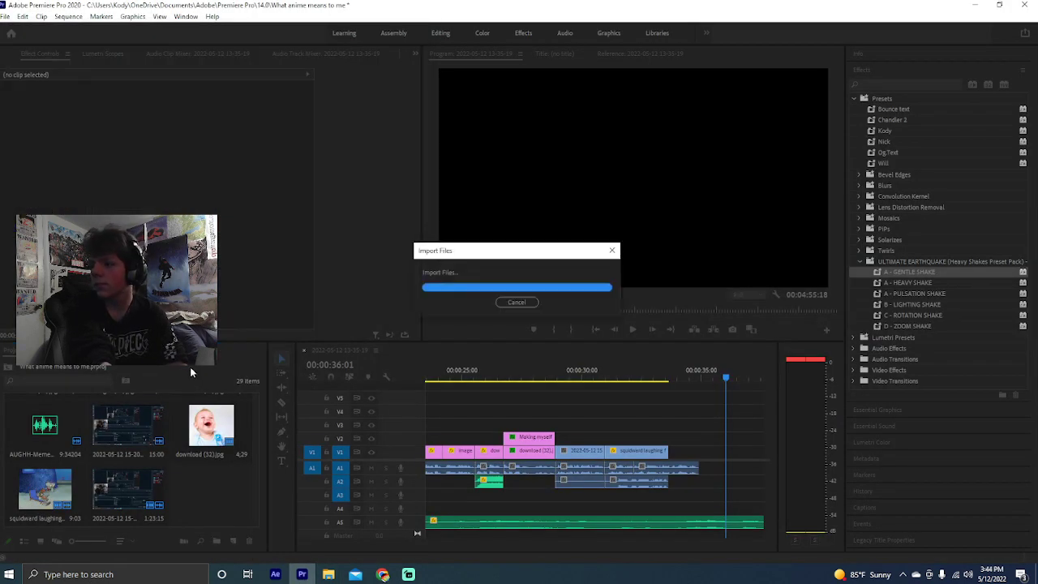
drag(207, 487, 702, 452)
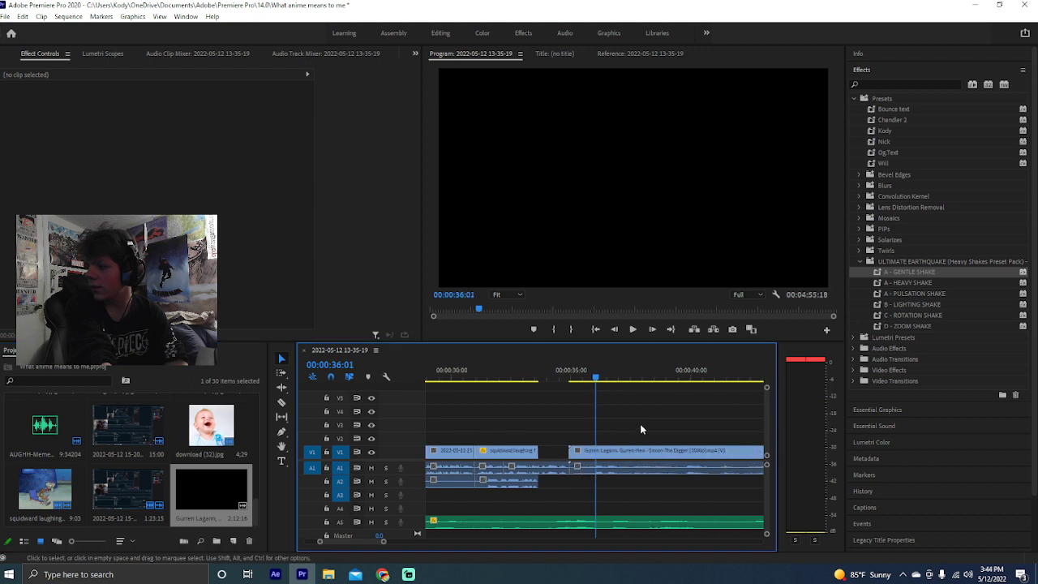
Skim through the Gurren Lagann clip on the timeline up to about 1:20 in the sequence
scroll(553, 394, down, 3)
drag(528, 383, 597, 379)
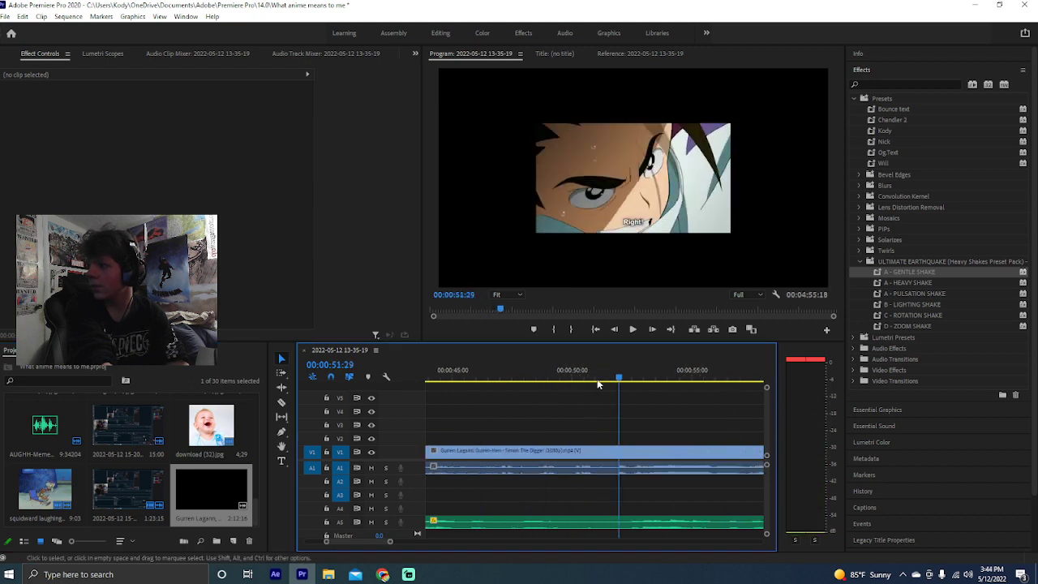
scroll(596, 379, down, 3)
scroll(589, 378, down, 2)
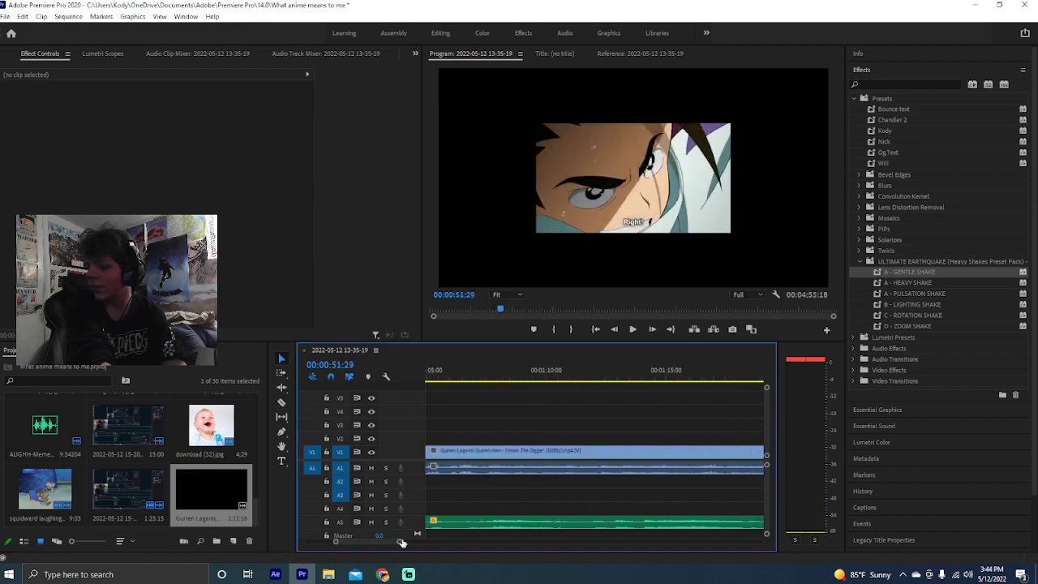
drag(401, 541, 580, 540)
click(492, 377)
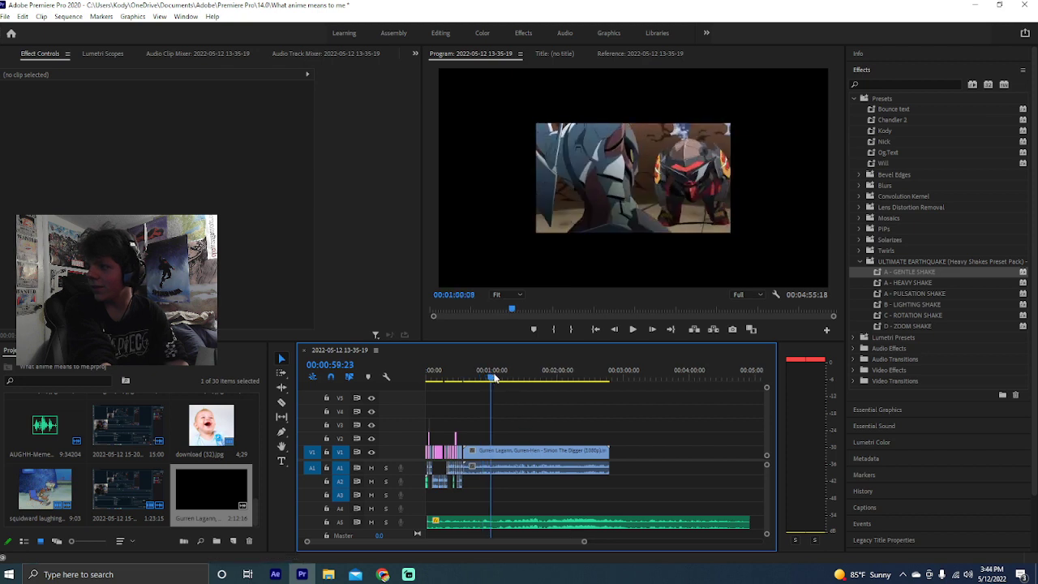
mouse_move(494, 377)
mouse_down()
mouse_move(530, 377)
mouse_move(513, 377)
mouse_up()
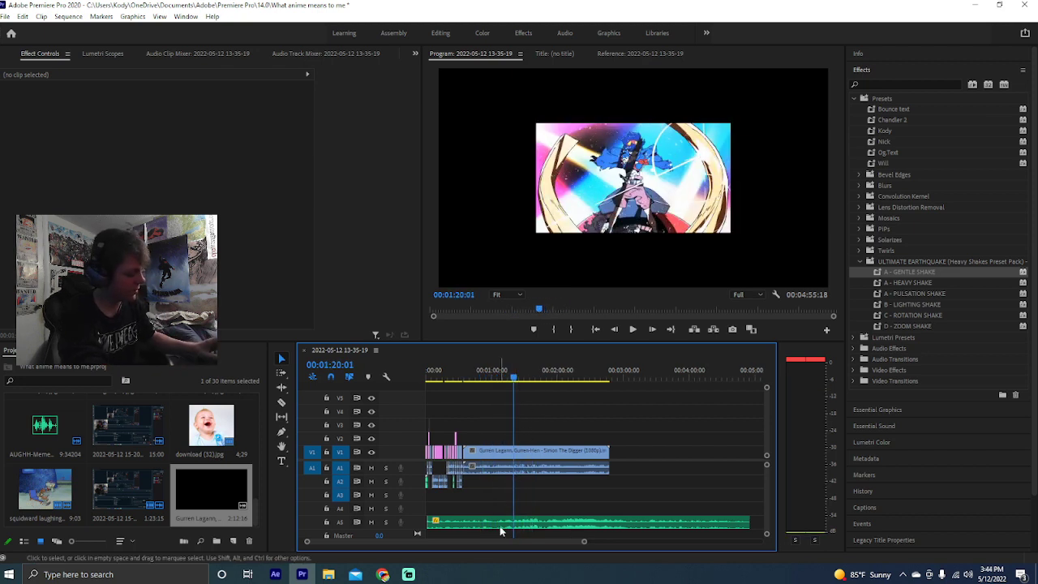
Unlink the Gurren Lagann clip's video from its audio
drag(585, 542, 464, 542)
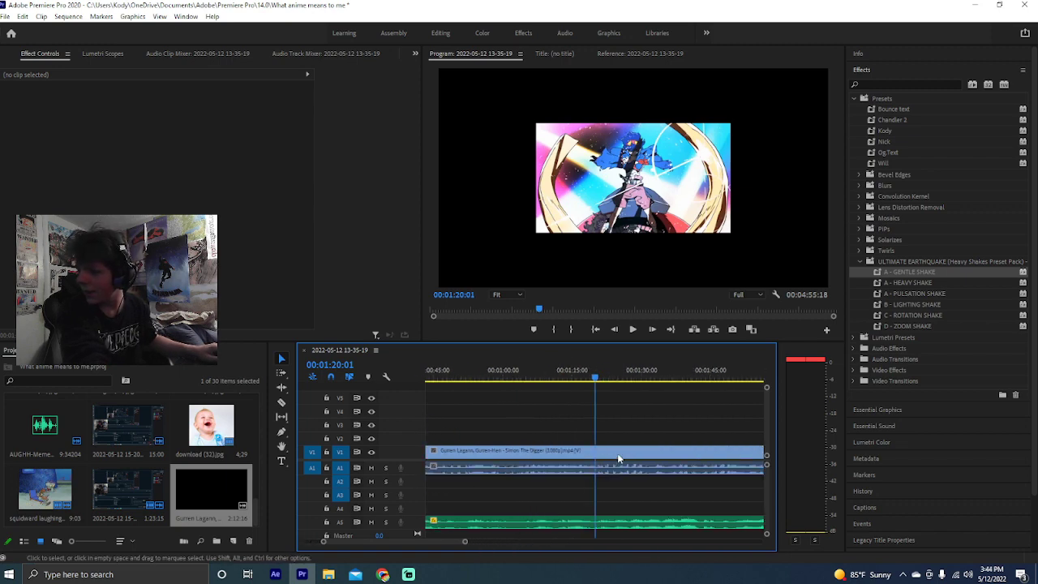
right_click(612, 456)
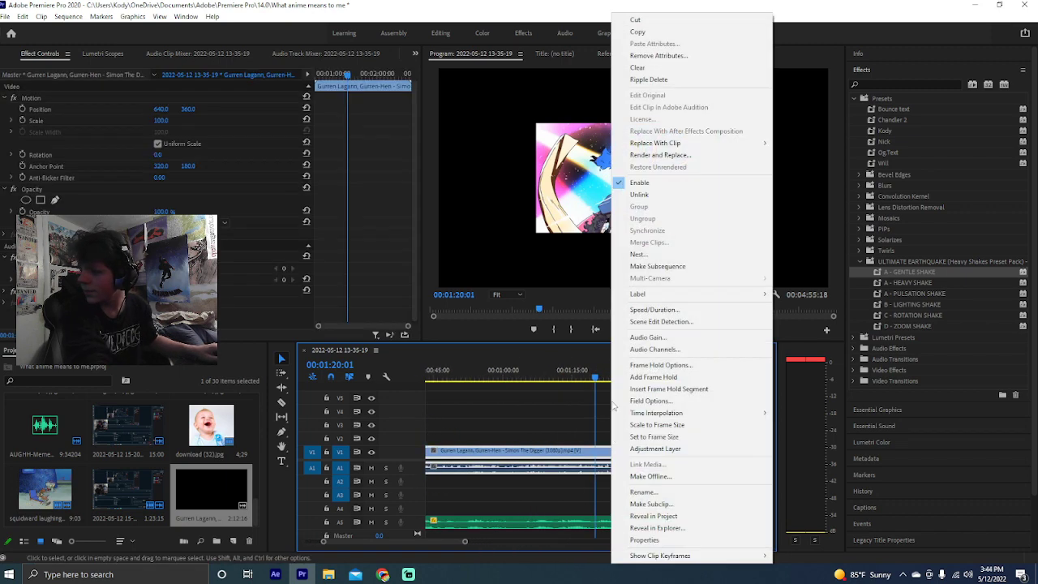
click(649, 195)
Play the scene and split the Gurren Lagann video on V1 at 1:20:10 and about 1:24:18
key(space)
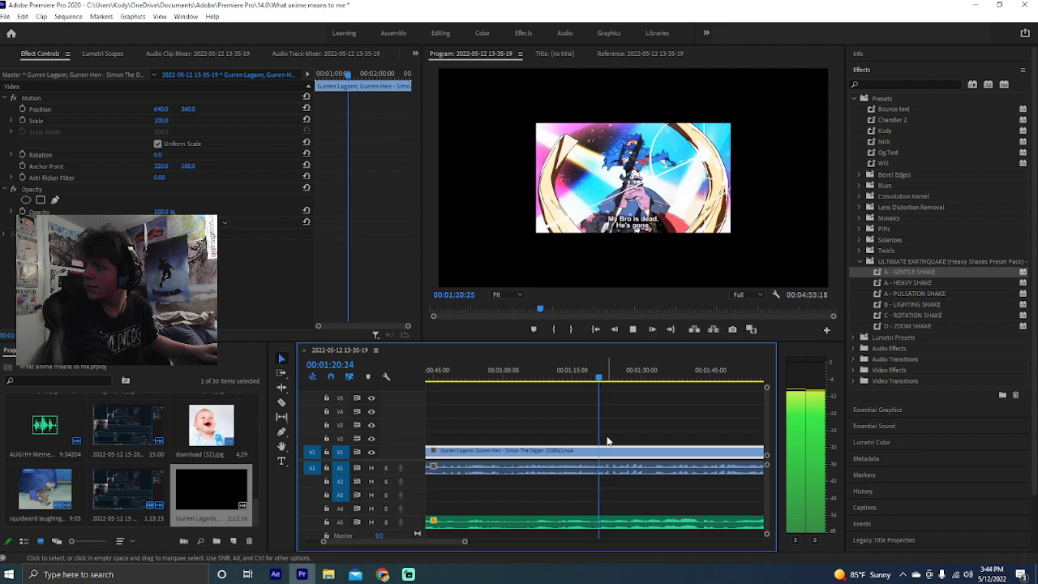
scroll(578, 432, down, 2)
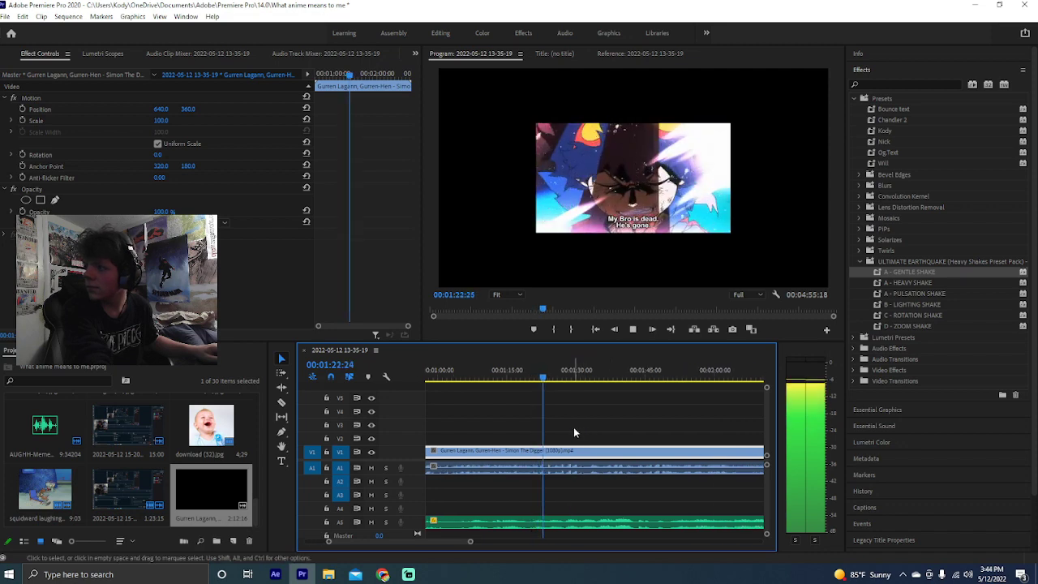
key(space)
key(c)
click(531, 450)
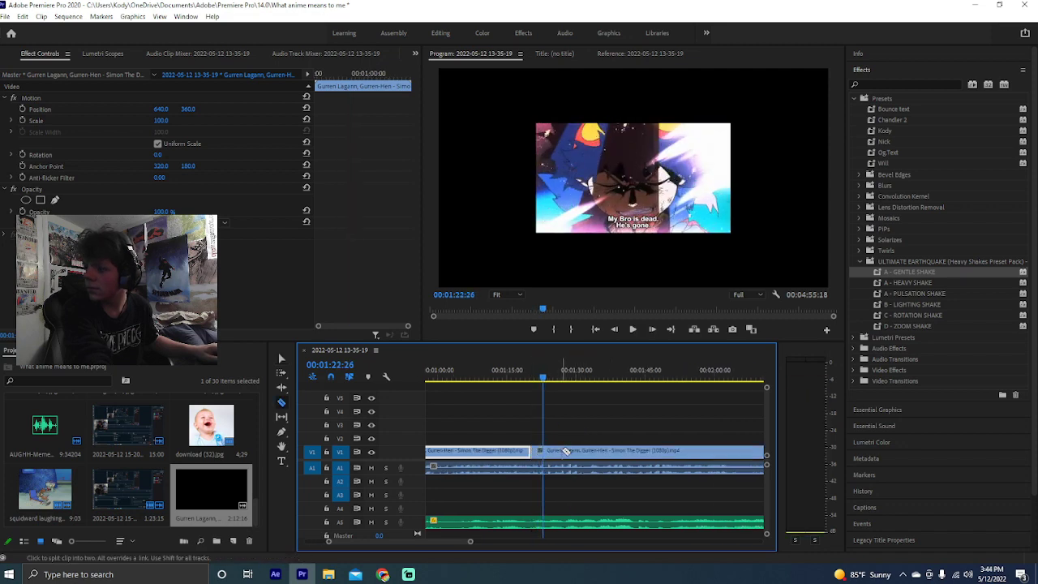
key(space)
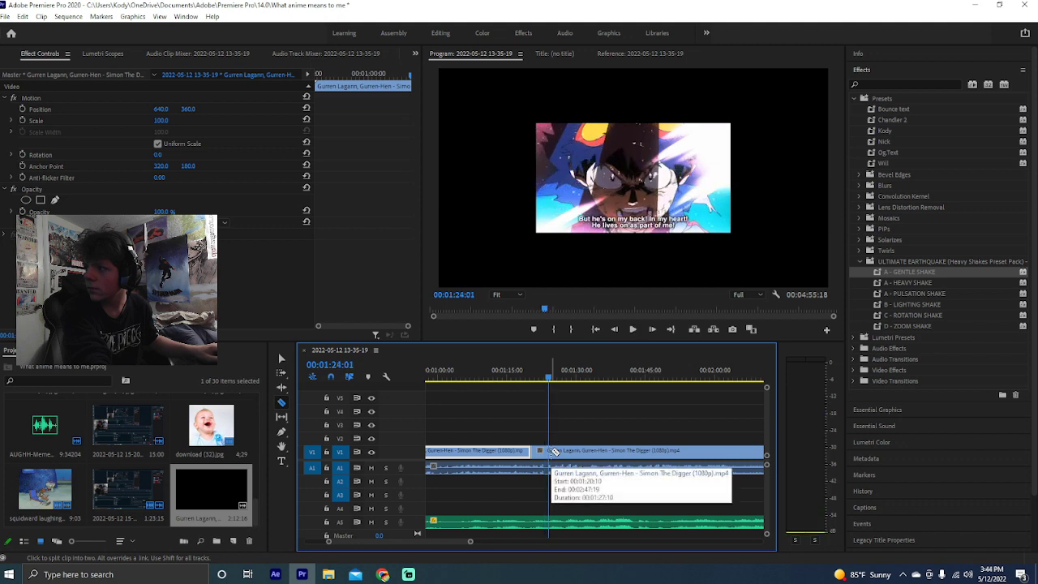
key(space)
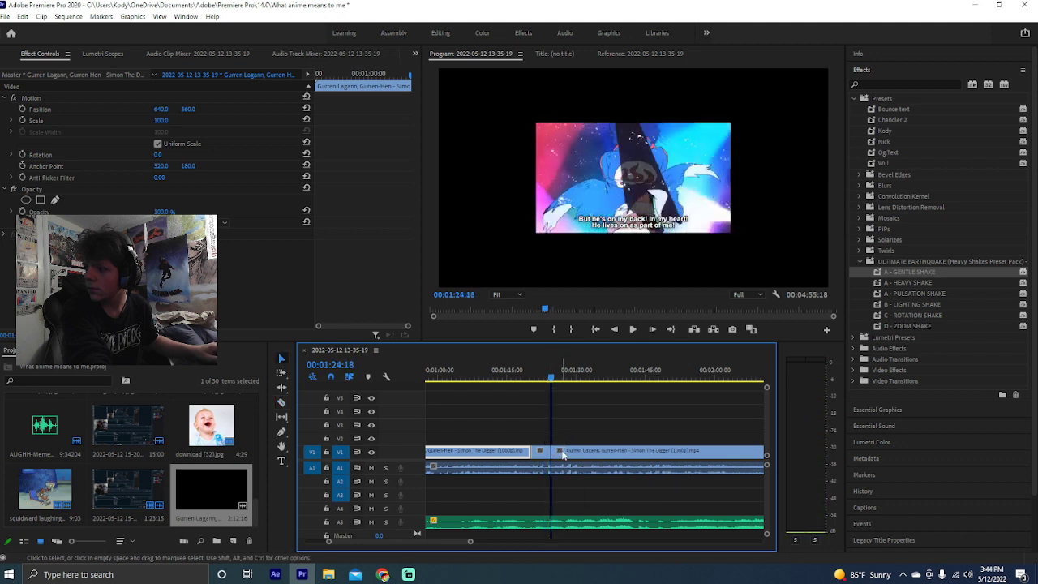
Delete the Gurren Lagann video on both sides of the cut section, along with the clip's unlinked audio
click(563, 454)
key(Delete)
click(519, 466)
key(Delete)
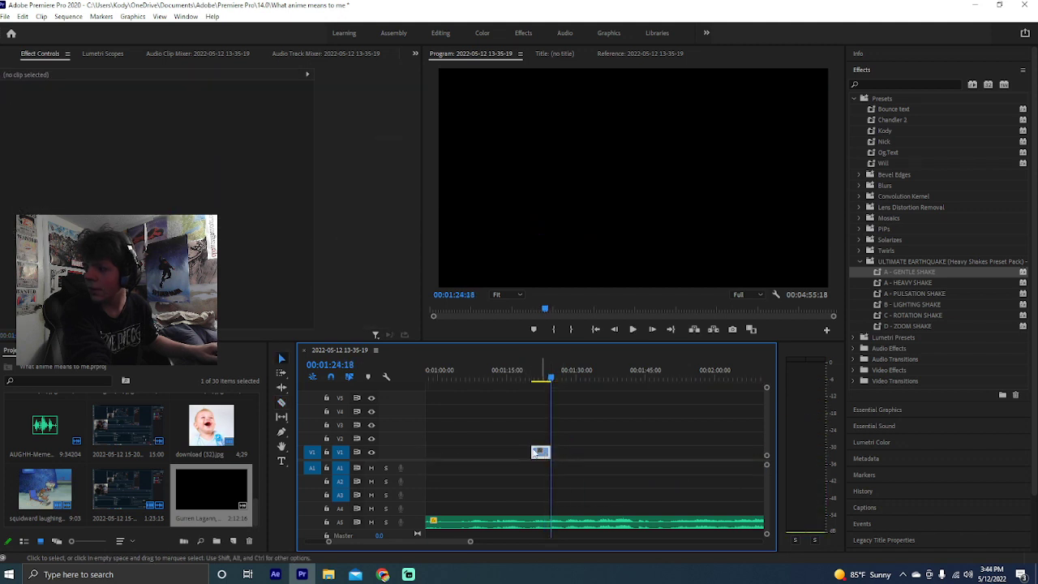
Move the short Gurren Lagann section on V1 so it starts directly after the Squidward clip
click(539, 451)
scroll(508, 447, up, 5)
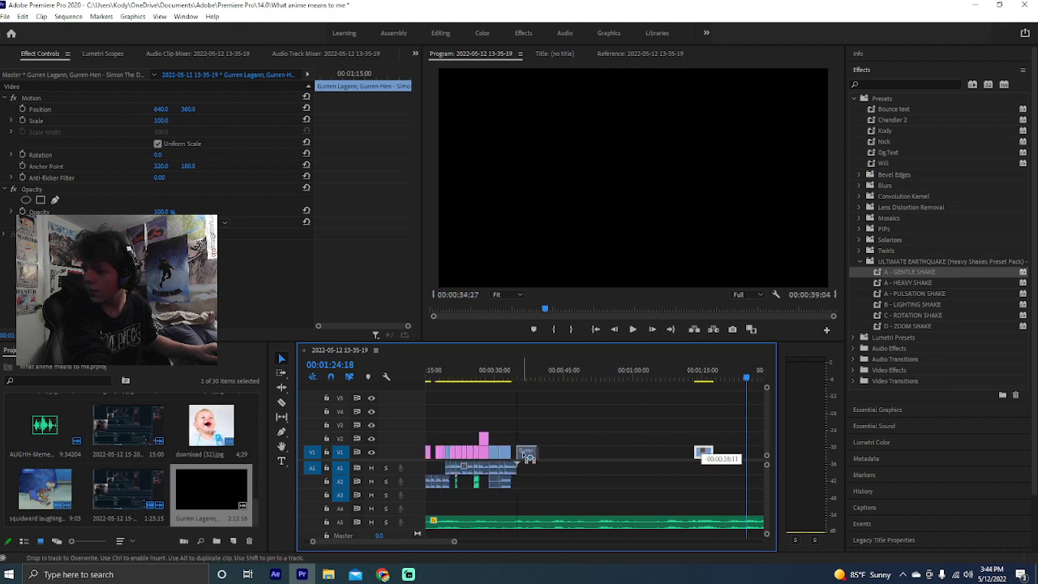
drag(527, 457, 521, 454)
Play the transition from the Squidward clip into the Gurren Lagann section, from about 32 to 36 seconds
click(509, 374)
key(space)
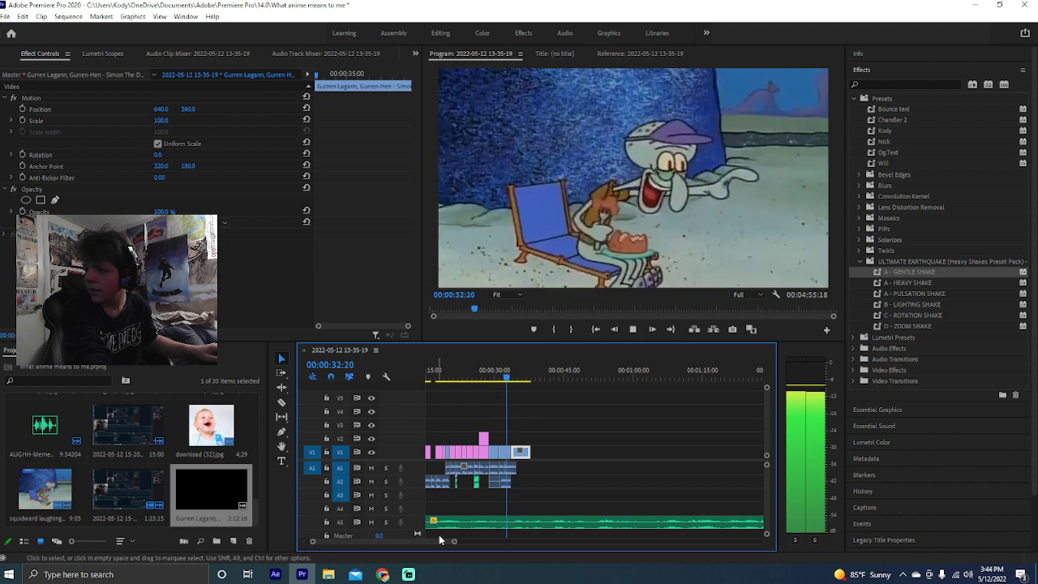
drag(454, 540, 351, 539)
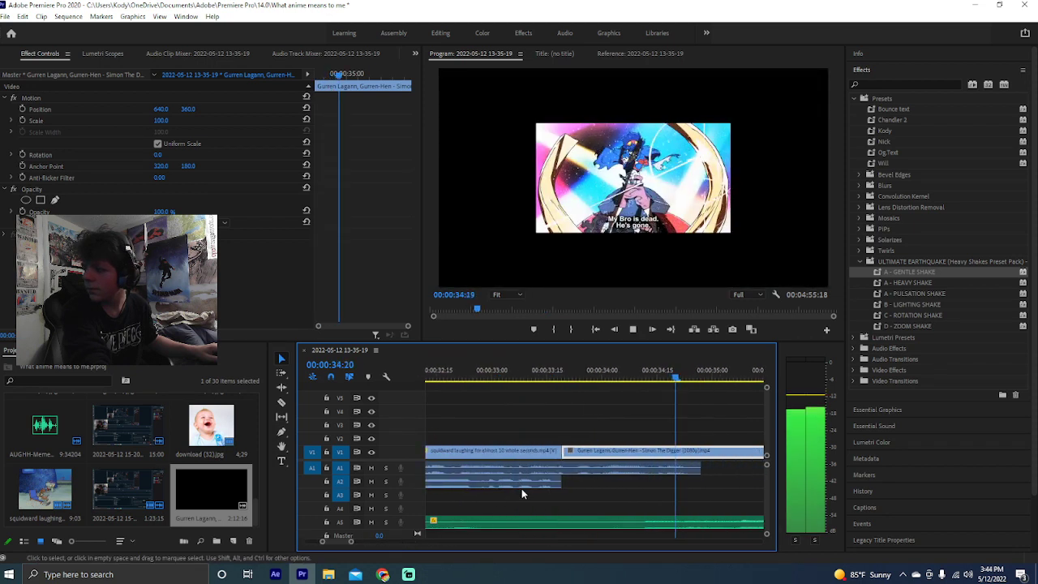
key(space)
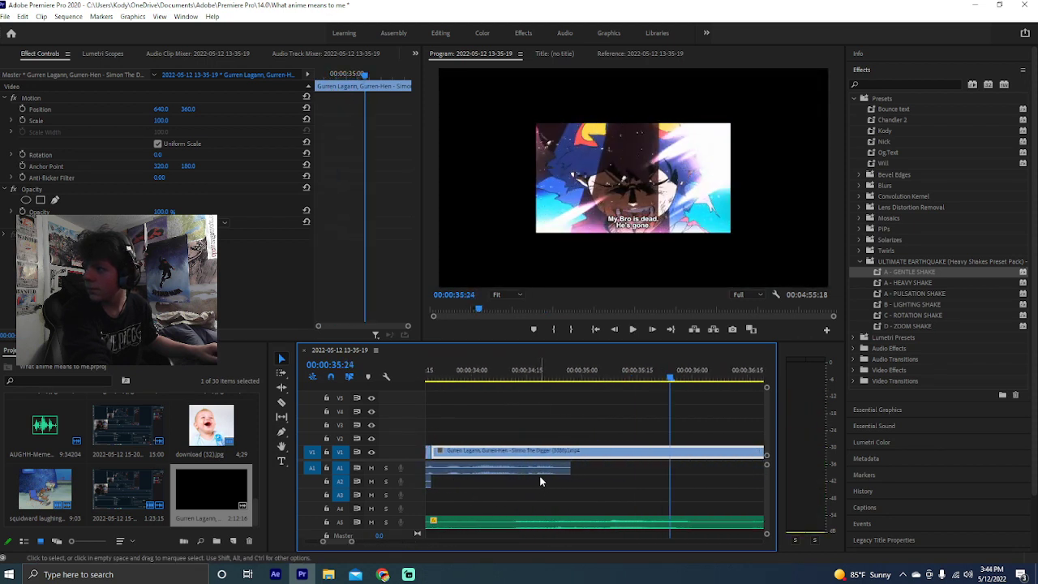
key(space)
key(space)
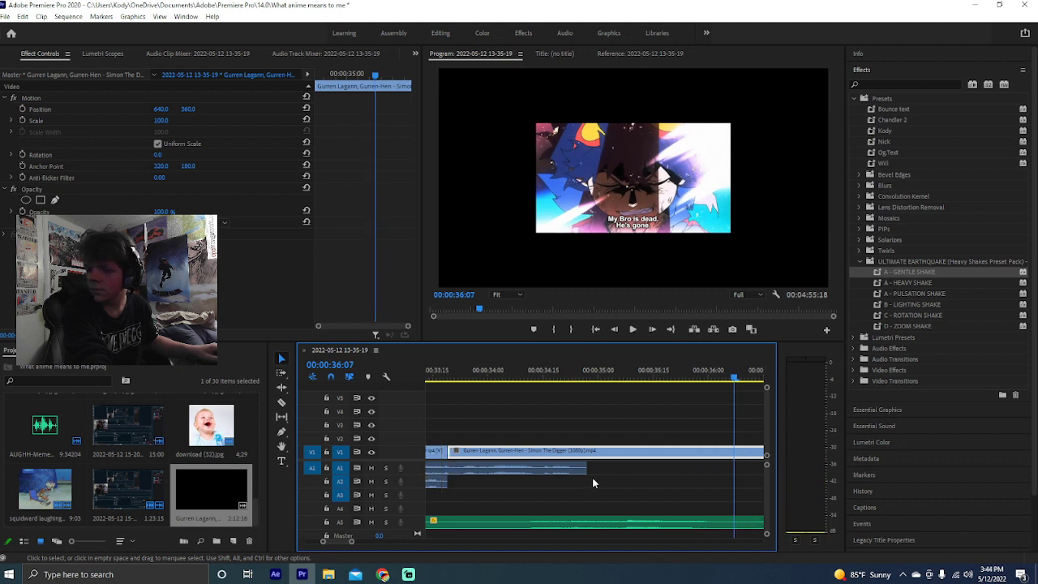
Delete the moved Gurren Lagann section, and undo back to its original placement near 1:20 with the audio restored
key(Delete)
scroll(600, 472, down, 4)
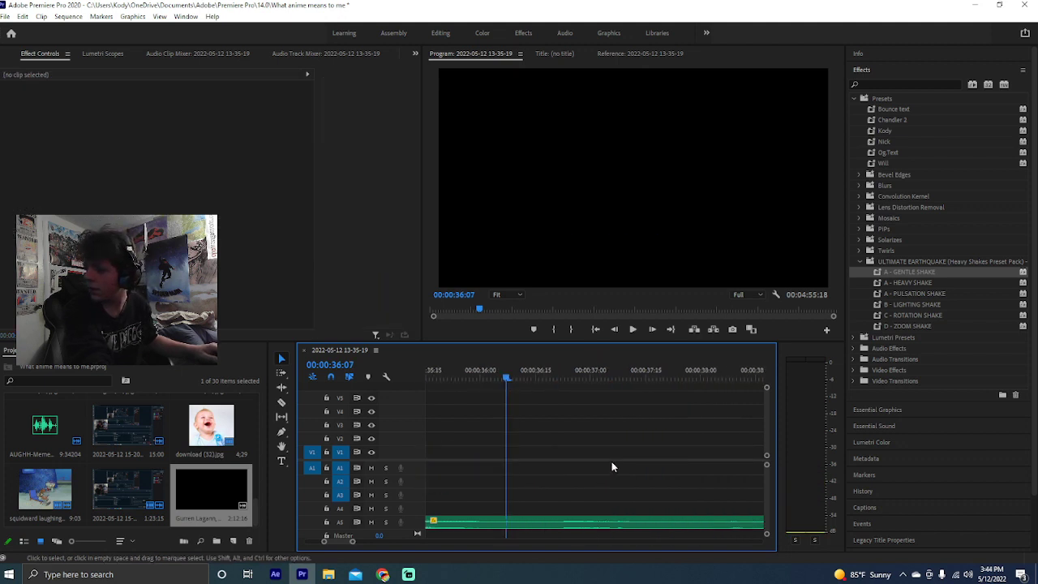
scroll(611, 466, down, 2)
drag(354, 540, 527, 542)
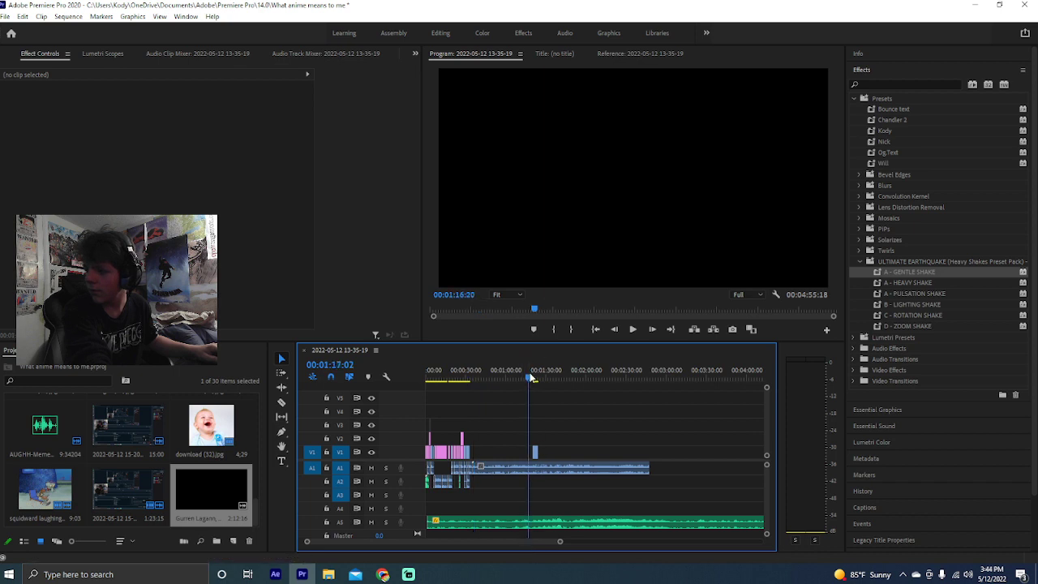
Play the cut Gurren Lagann section from about 1:17 to 1:25, and undo the deletion of the surrounding video
key(space)
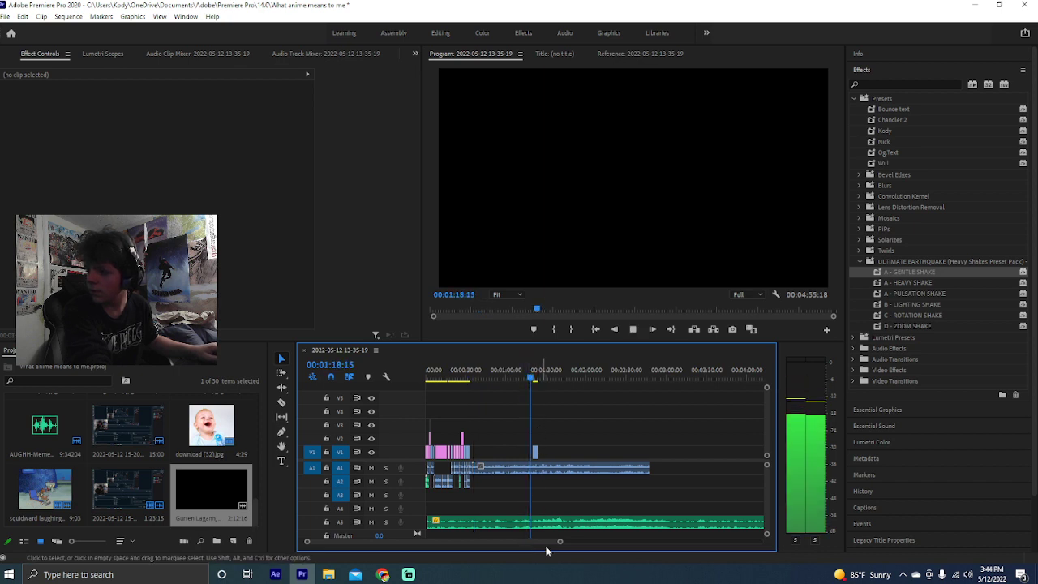
drag(561, 544, 412, 541)
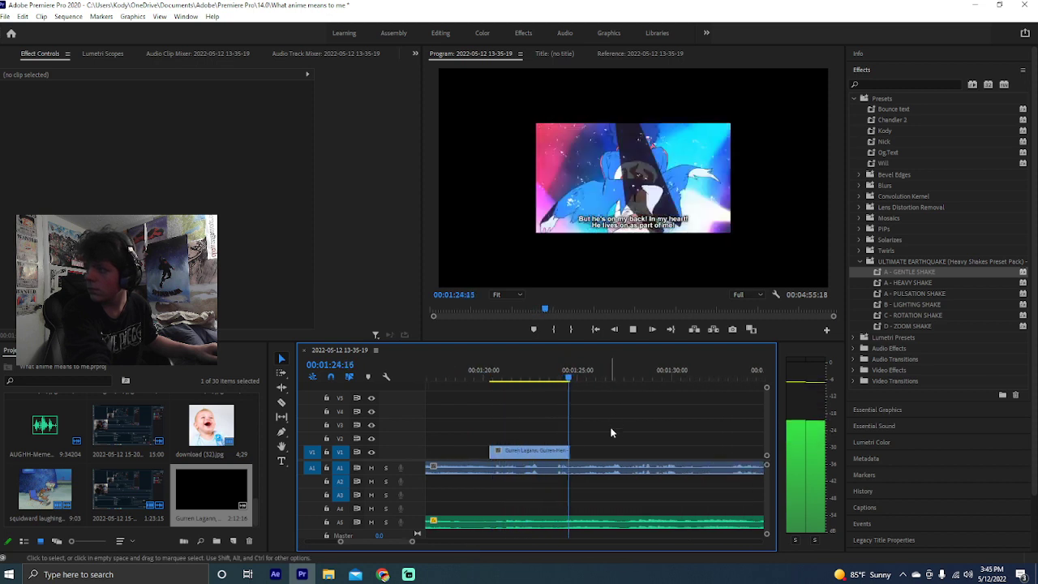
key(space)
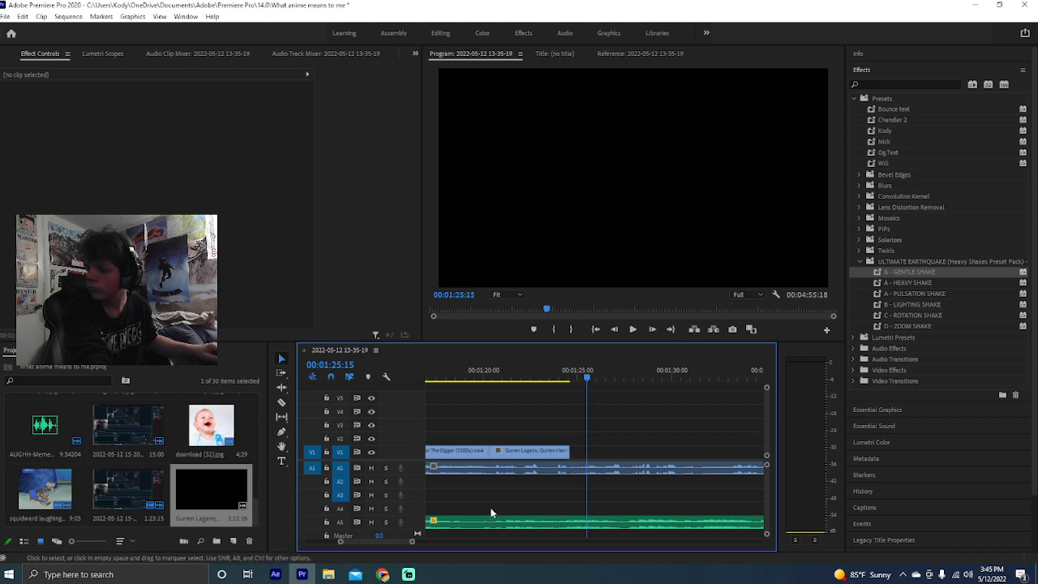
key(ctrl+z)
Review the Gurren Lagann clip from about 1:25 to 1:47 to look for a usable scene
scroll(560, 454, down, 3)
key(space)
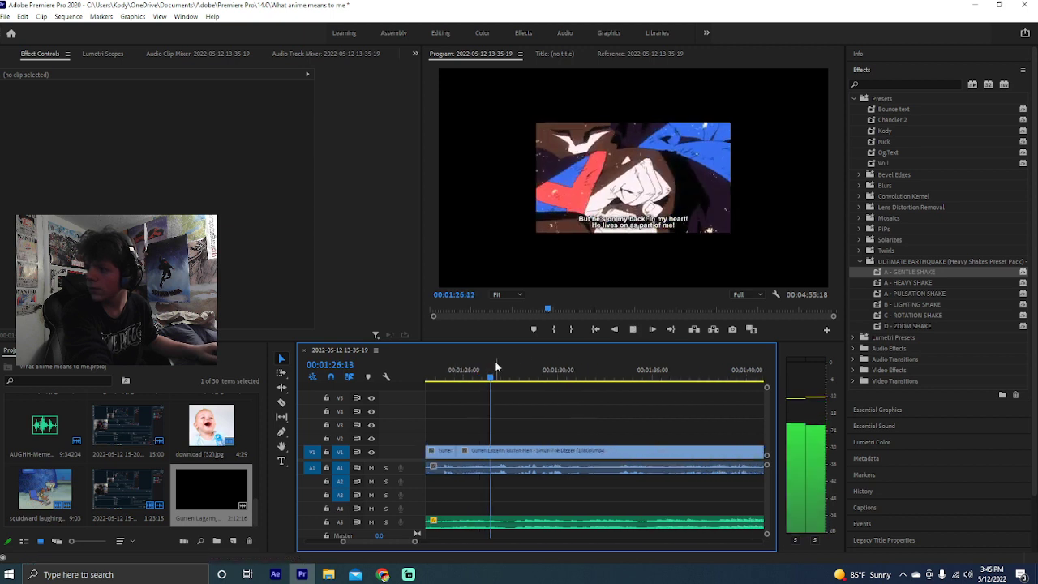
drag(496, 367, 616, 385)
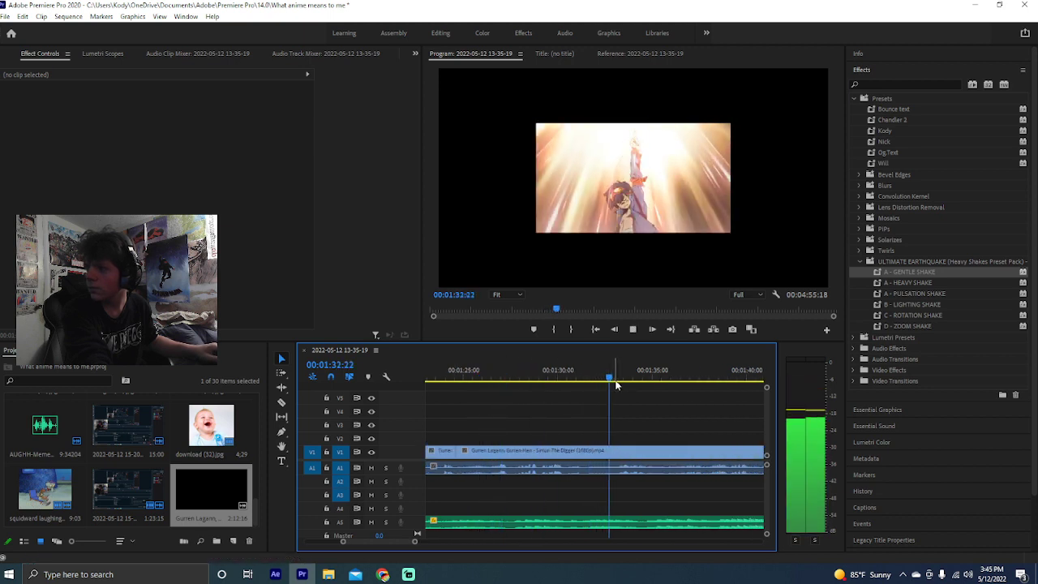
key(space)
scroll(563, 456, up, 3)
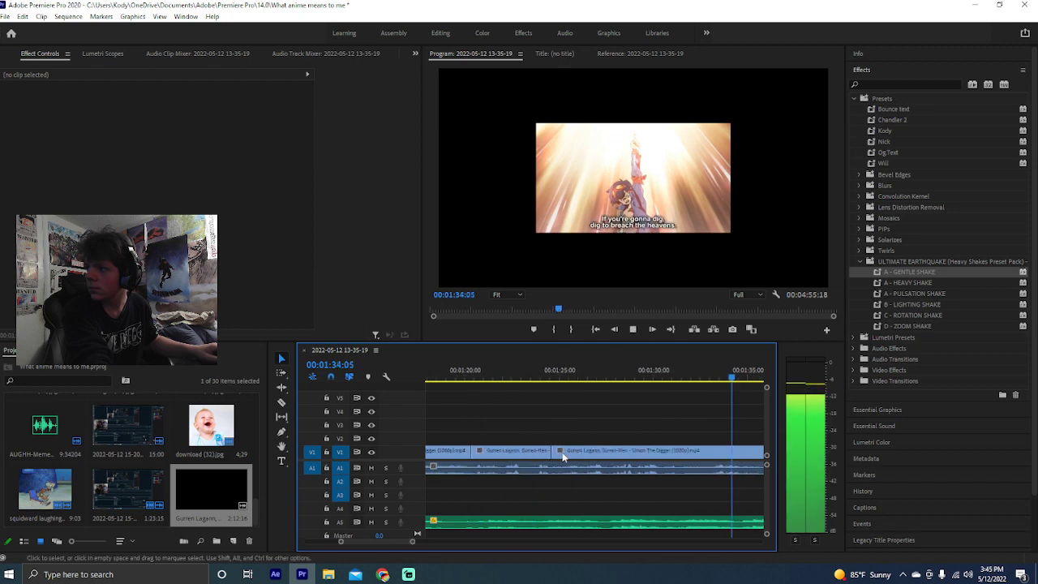
scroll(466, 538, down, 5)
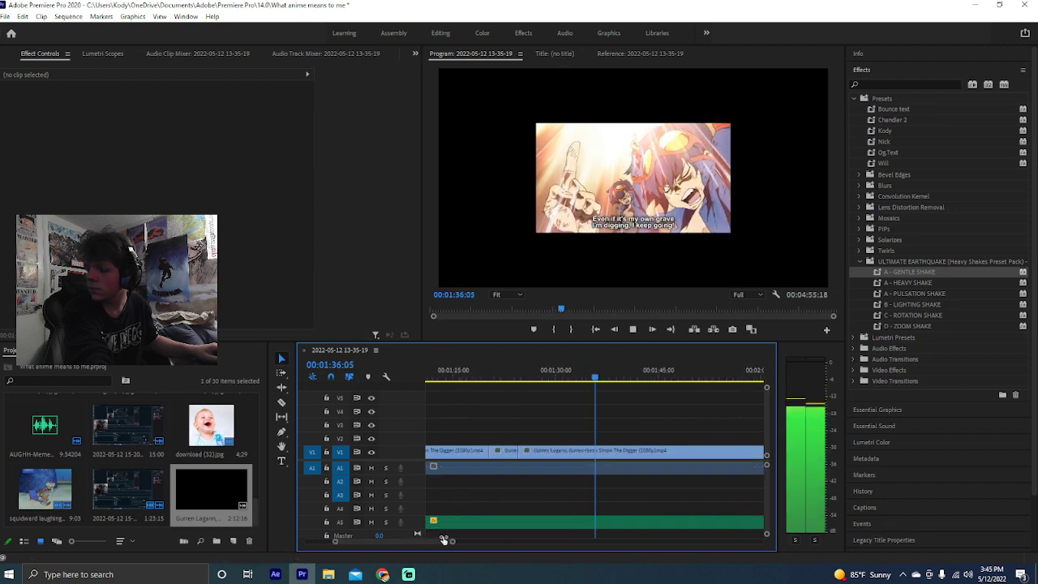
scroll(466, 538, down, 1)
scroll(556, 485, down, 2)
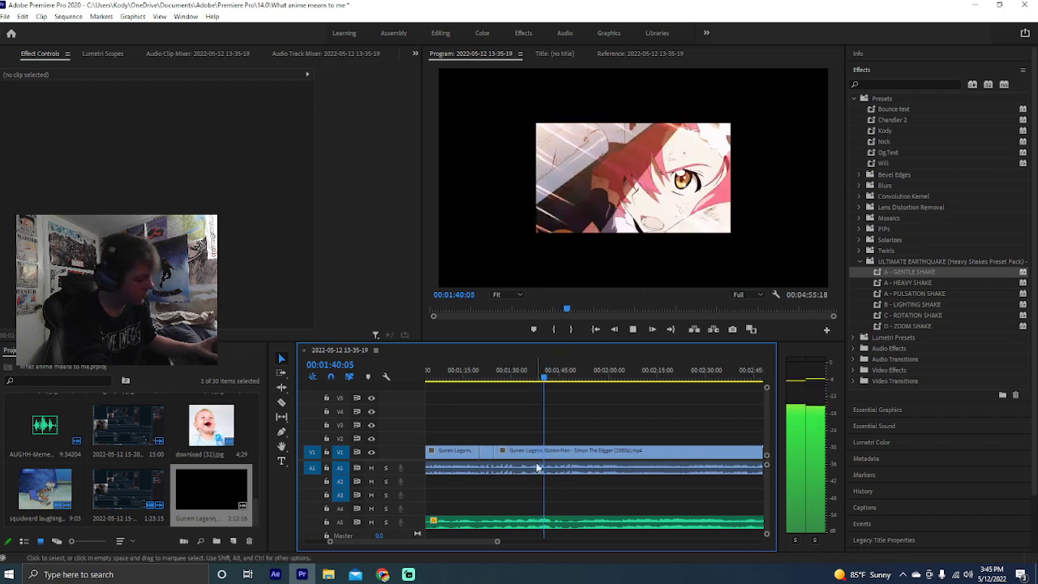
drag(567, 378, 590, 374)
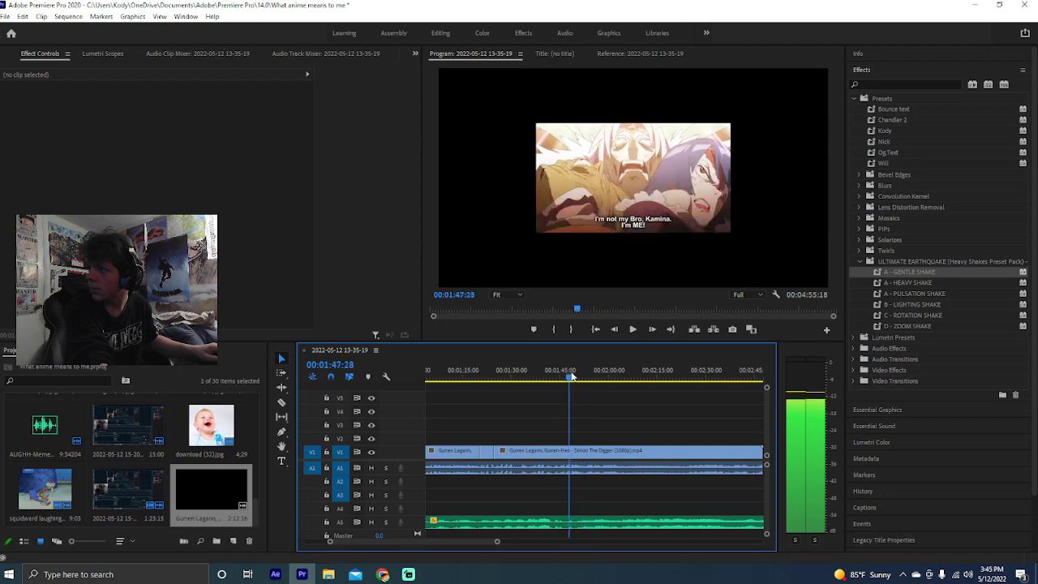
scroll(537, 434, up, 6)
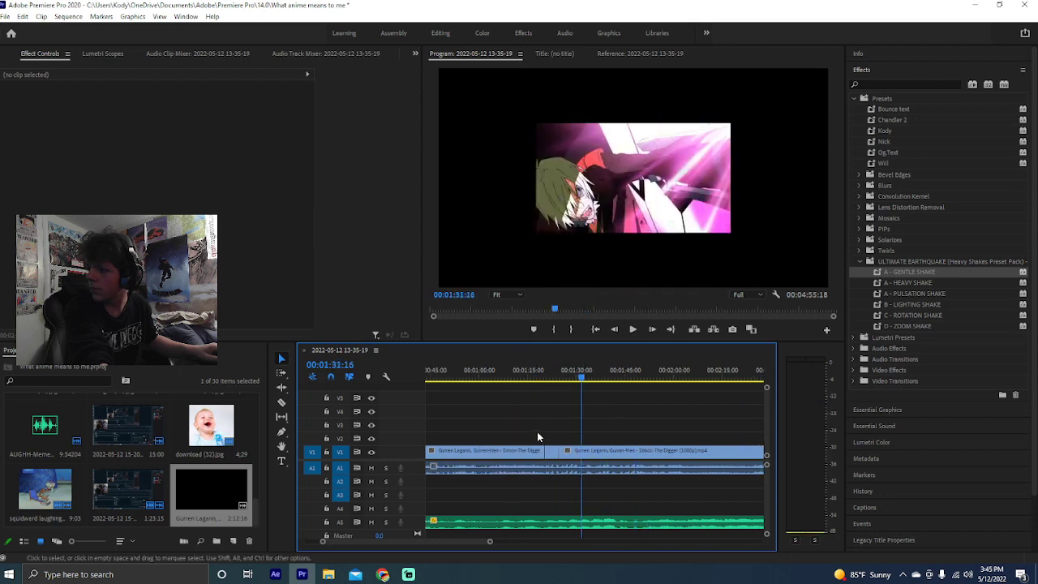
Cut the Gurren Lagann clip at about 1:19:15 and delete all of its video and audio before that point
click(538, 377)
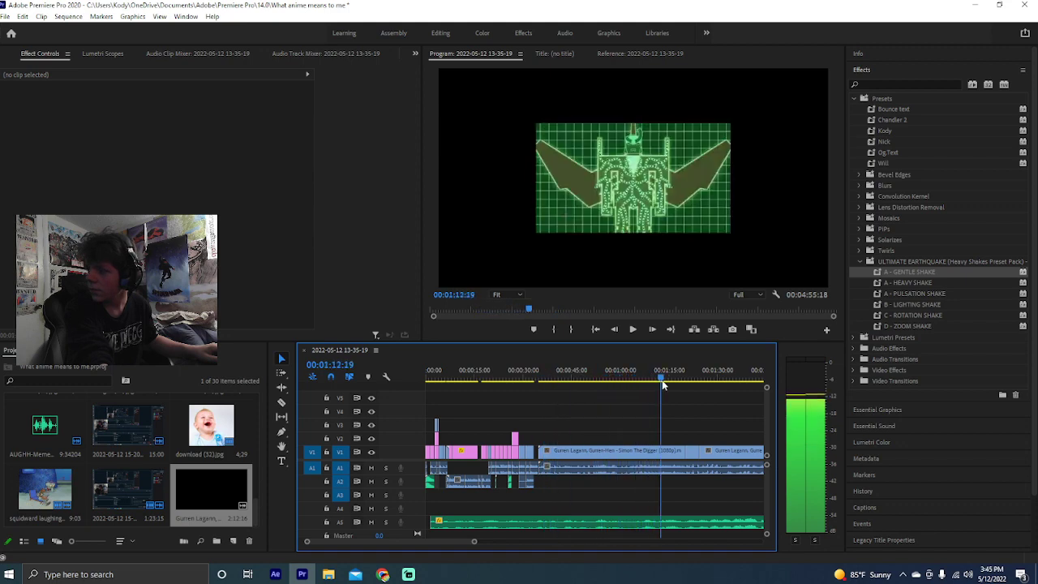
drag(682, 385, 683, 386)
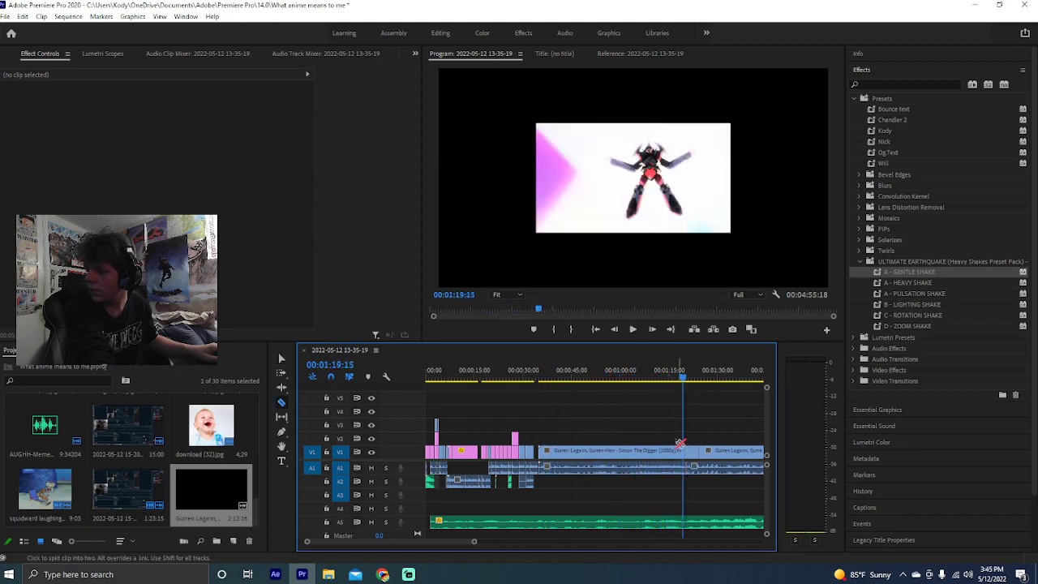
key(ctrl+k)
drag(651, 424, 648, 483)
key(Delete)
Play the remaining clip to 1:24:25, split it there, and delete everything after the cut
key(space)
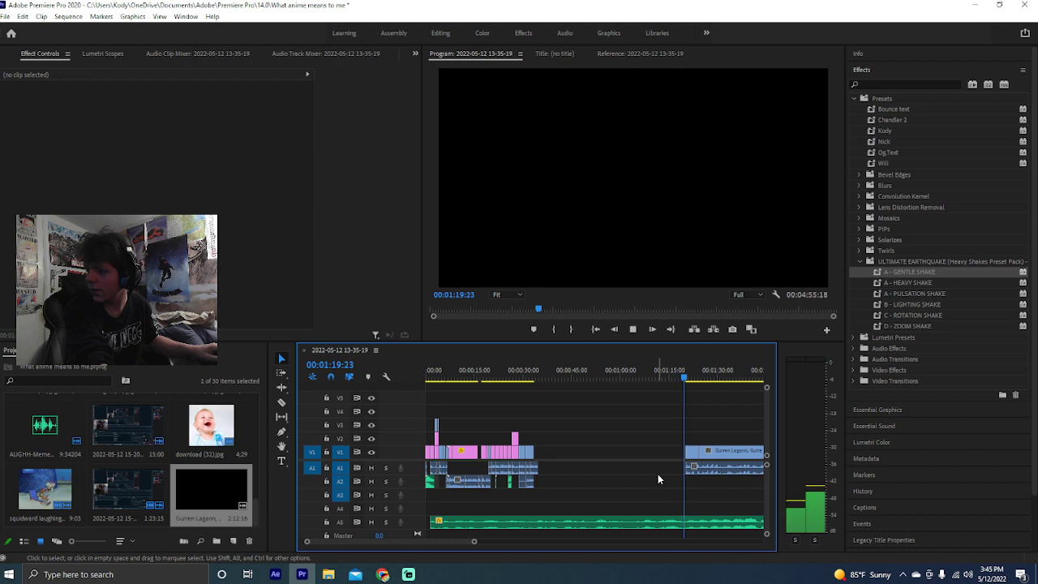
scroll(652, 479, down, 1)
scroll(582, 487, down, 1)
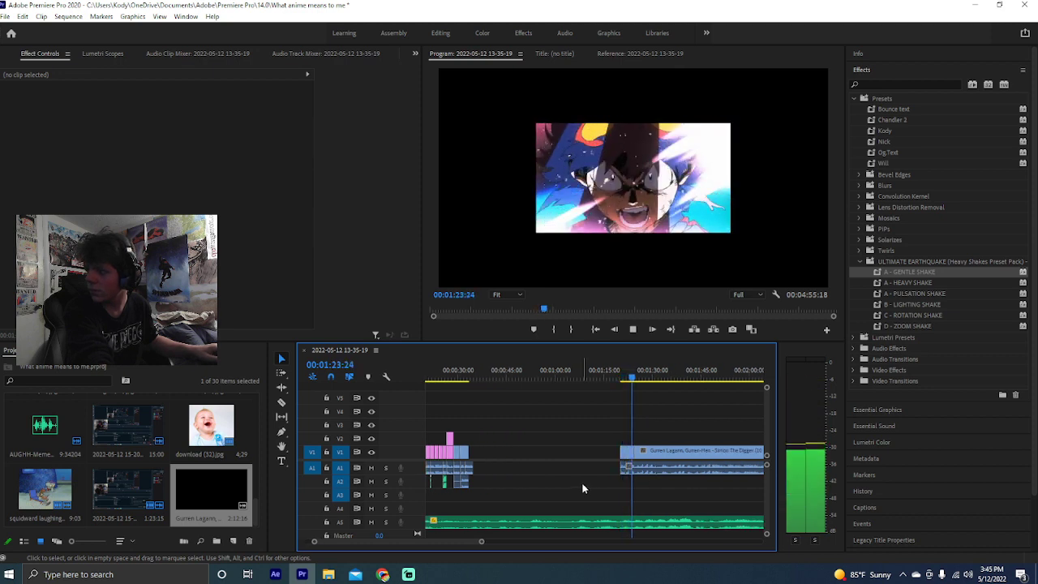
key(space)
key(c)
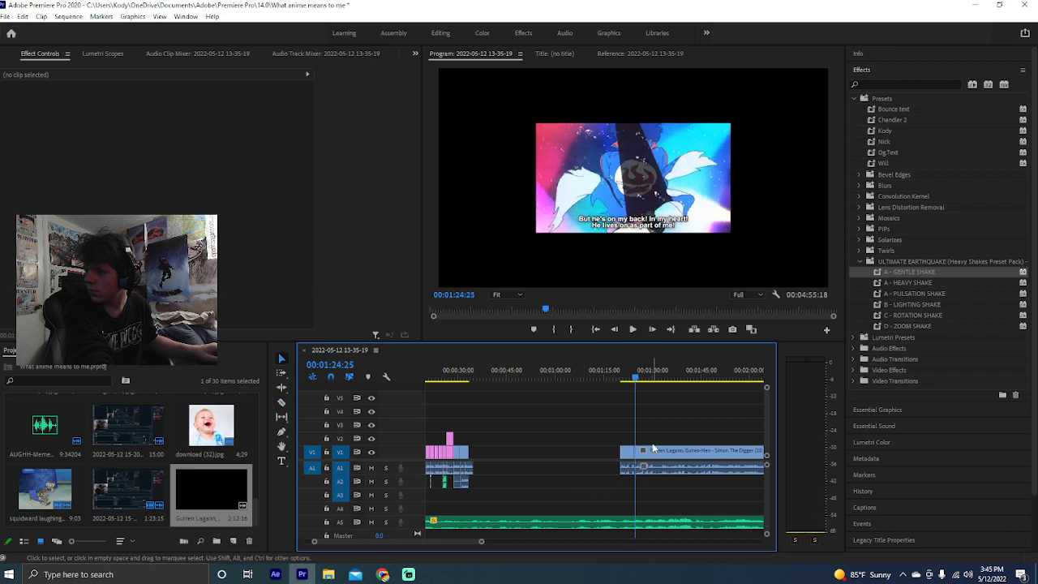
alt+click(653, 450)
key(Delete)
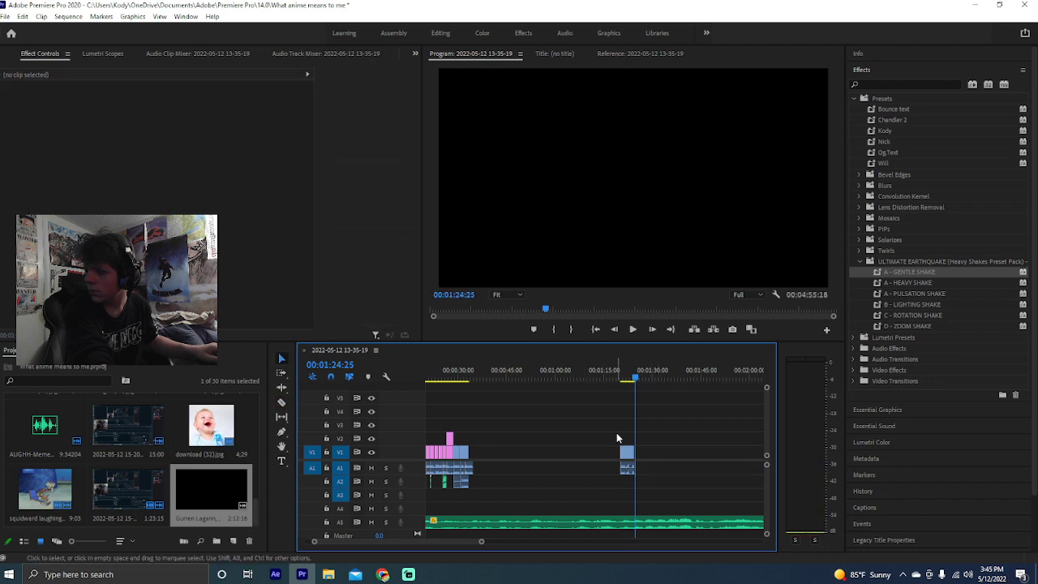
Move the short Gurren Lagann section to V2 with its audio on A3, starting at 0:33:19 directly after the Squidward clip
drag(630, 459, 484, 451)
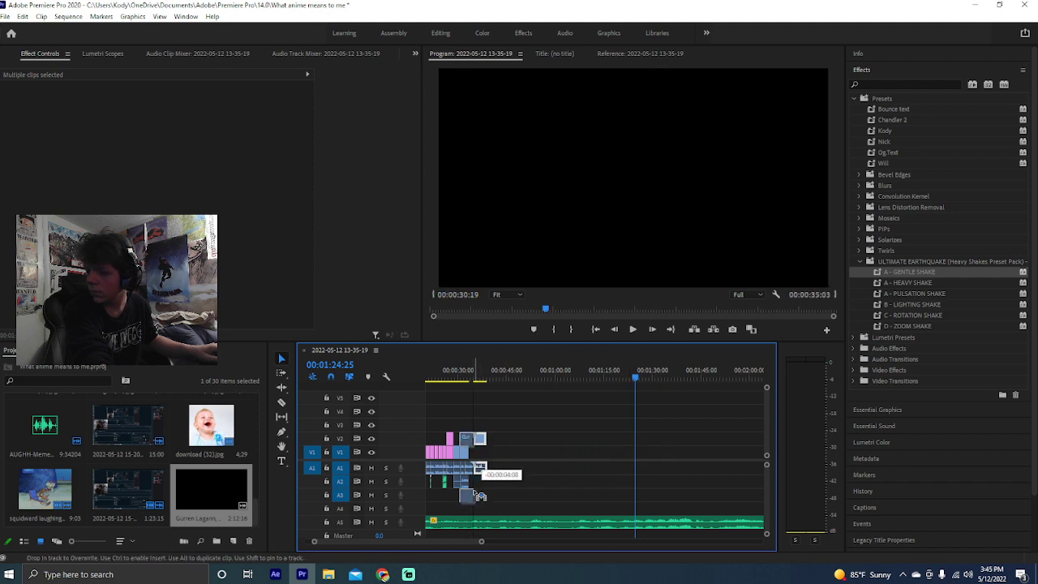
drag(478, 491, 478, 492)
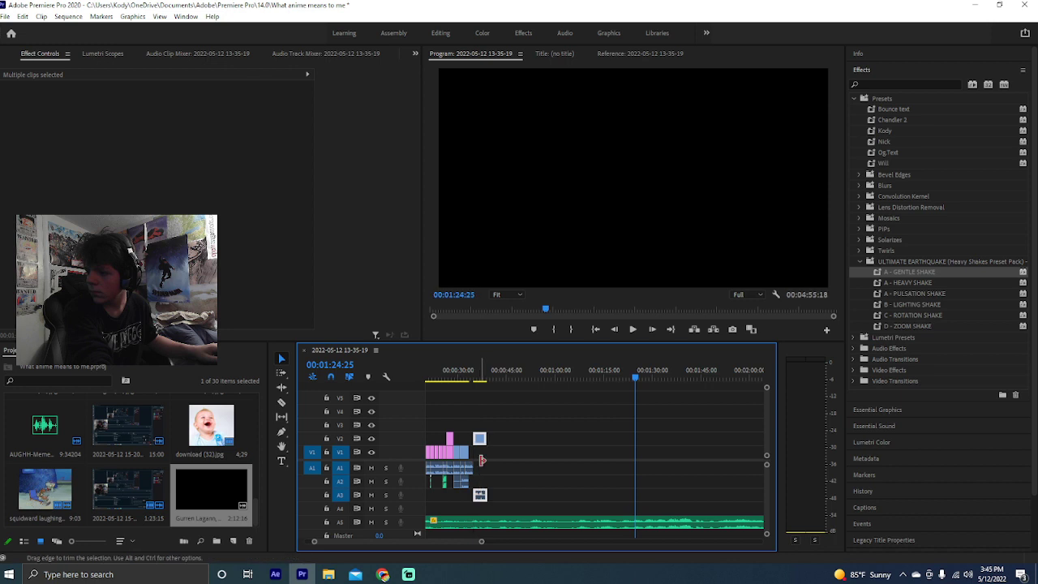
drag(480, 439, 477, 440)
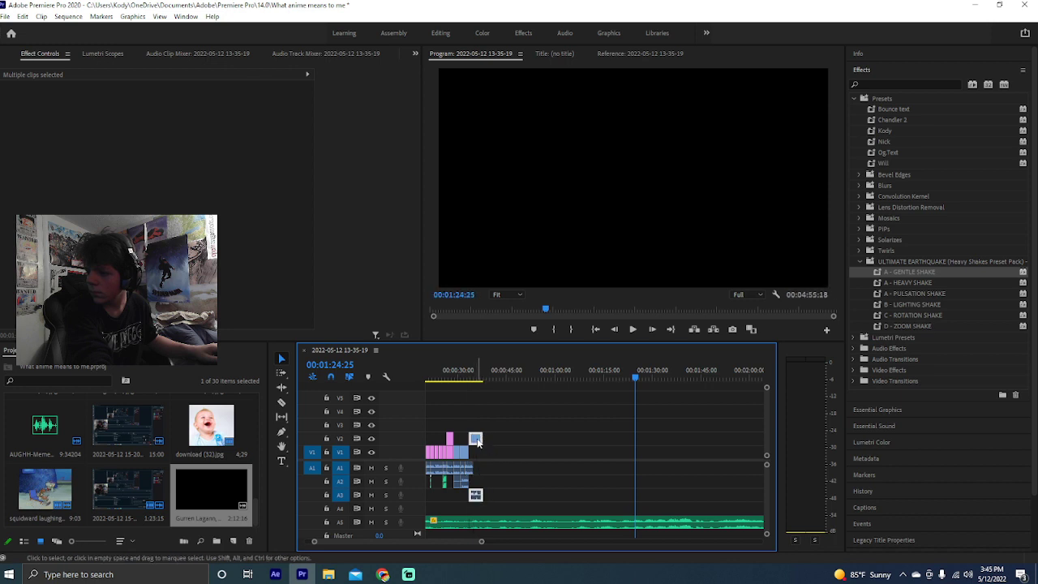
Scale the Gurren Lagann video on V2 to 201 so it fills the frame
click(477, 378)
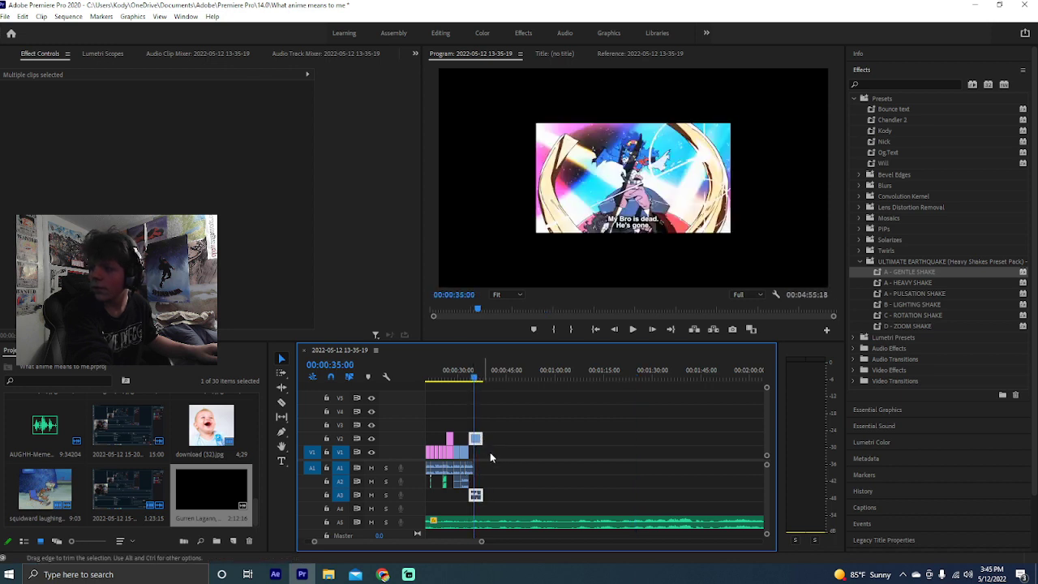
click(89, 52)
click(39, 54)
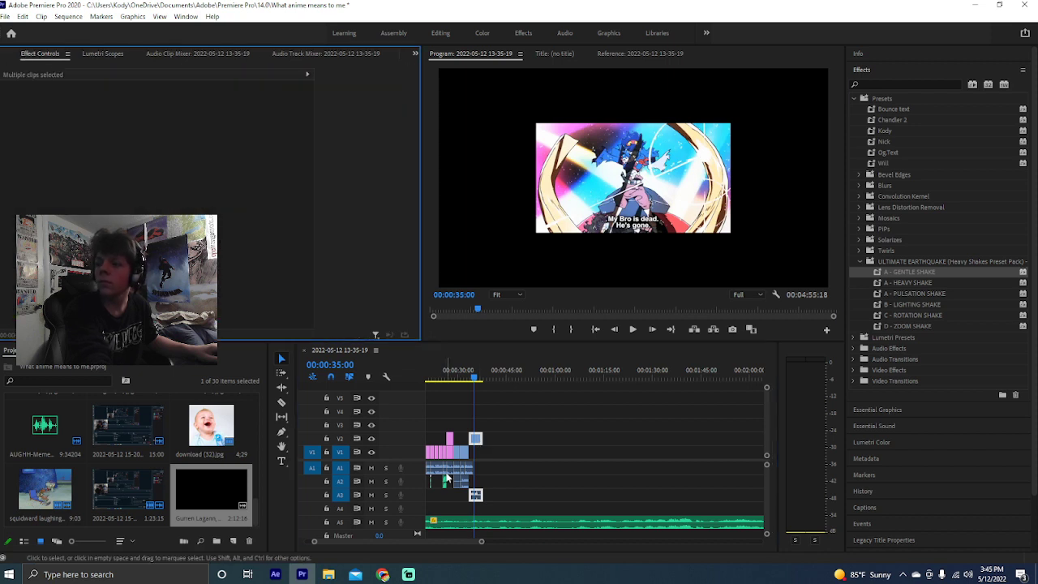
double_click(476, 442)
click(217, 53)
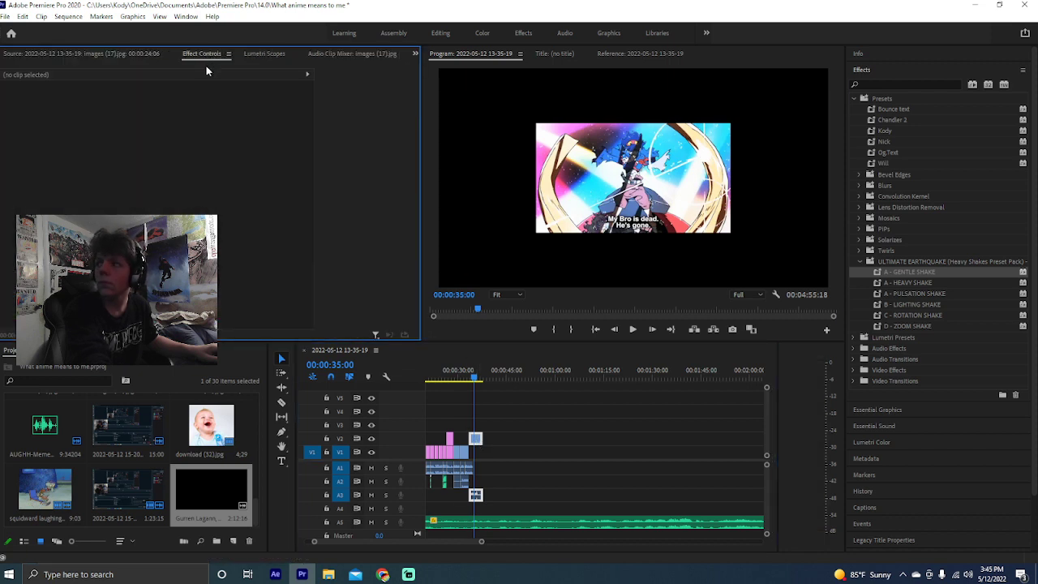
click(522, 475)
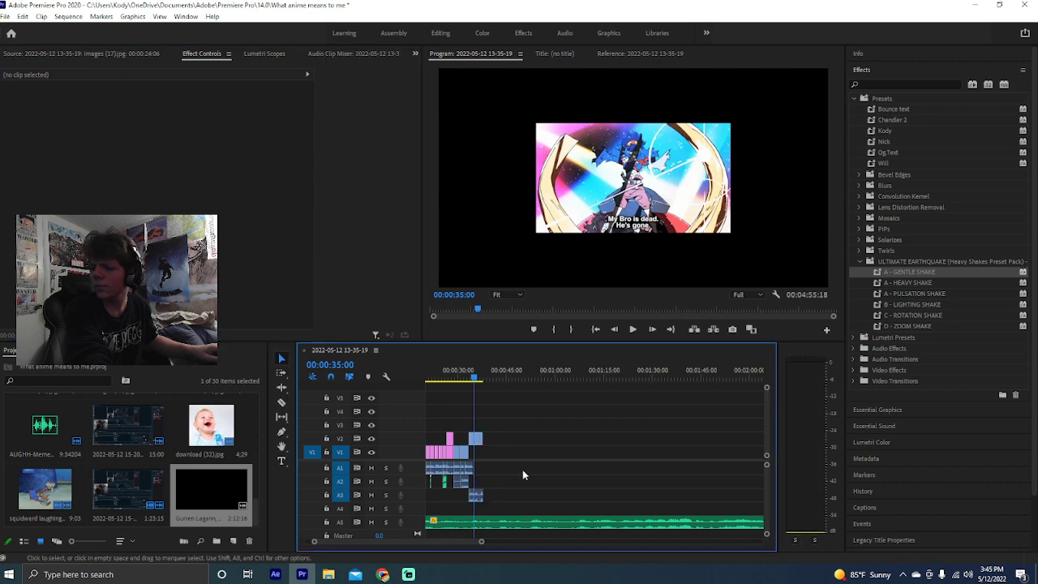
click(476, 439)
click(126, 121)
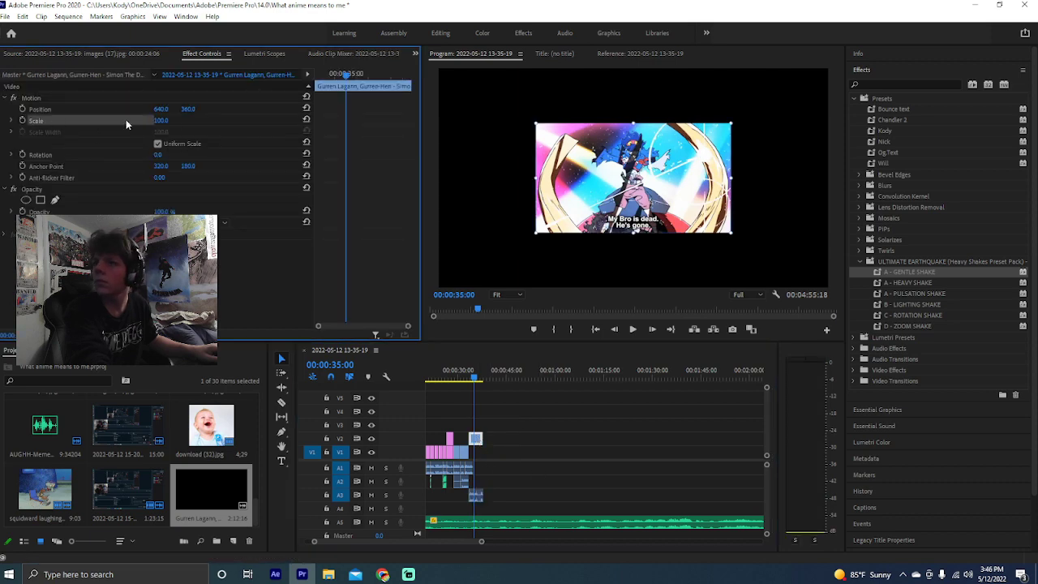
text(200)
key(Return)
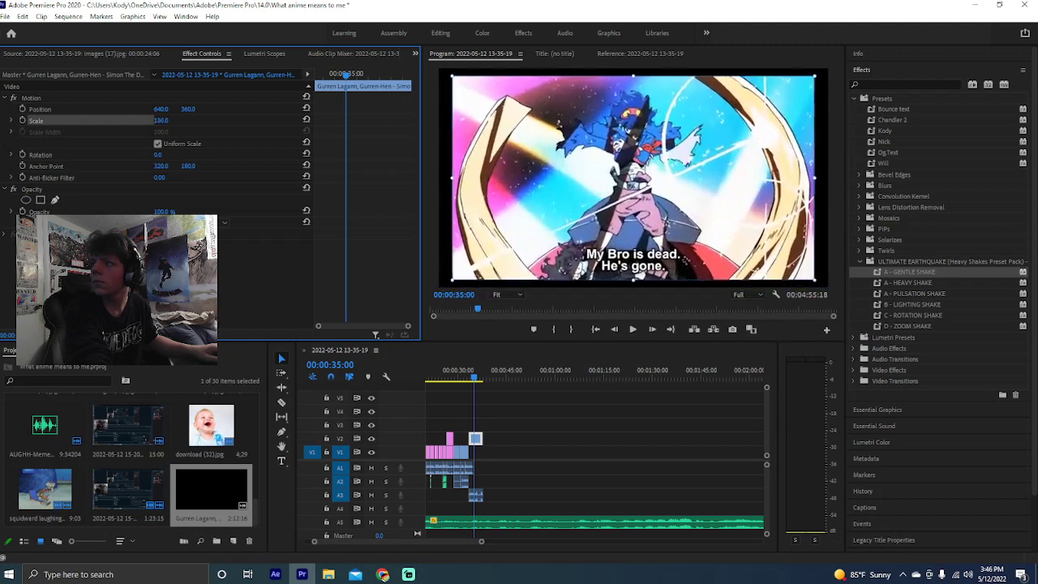
key(Up)
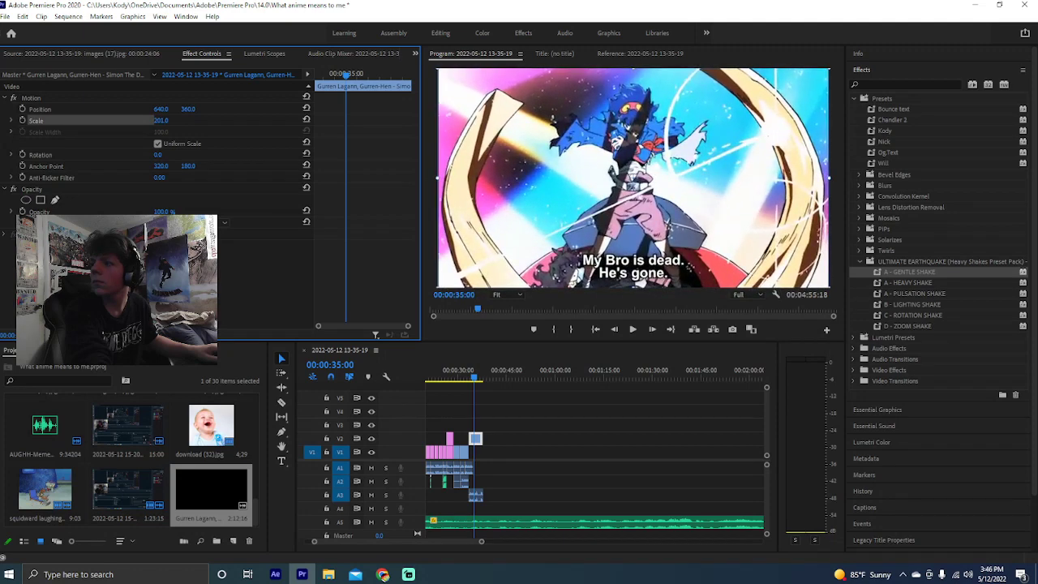
Lower the Gurren Lagann audio on A3 to -9.2 dB from the clip's start
drag(339, 84, 248, 77)
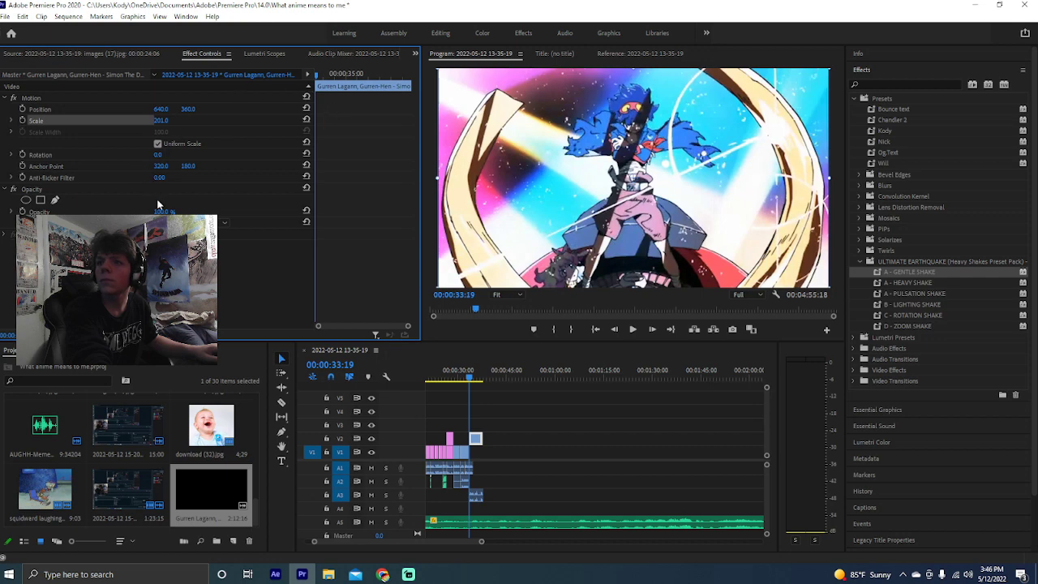
click(475, 494)
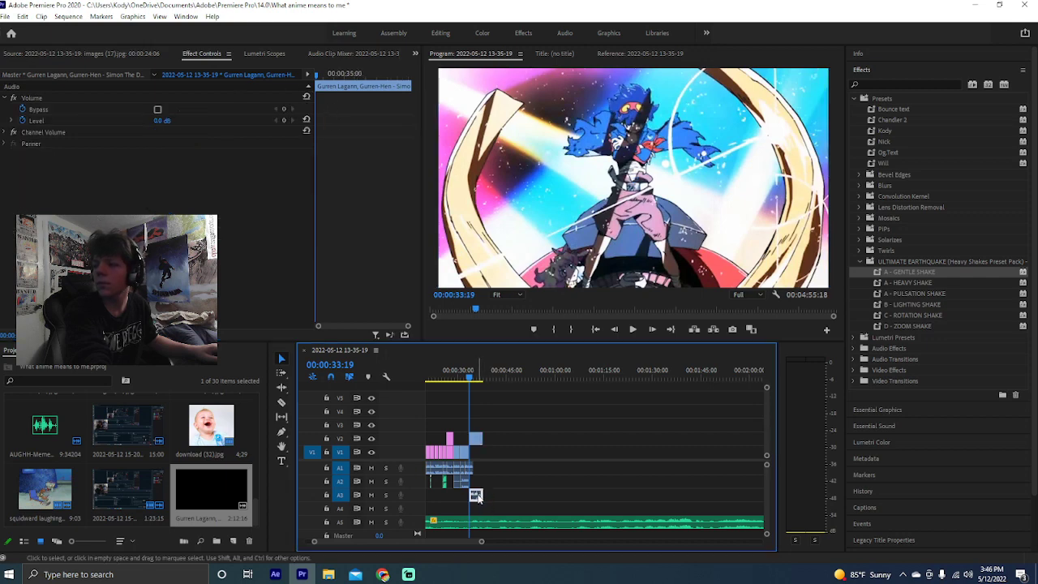
drag(163, 122, 130, 123)
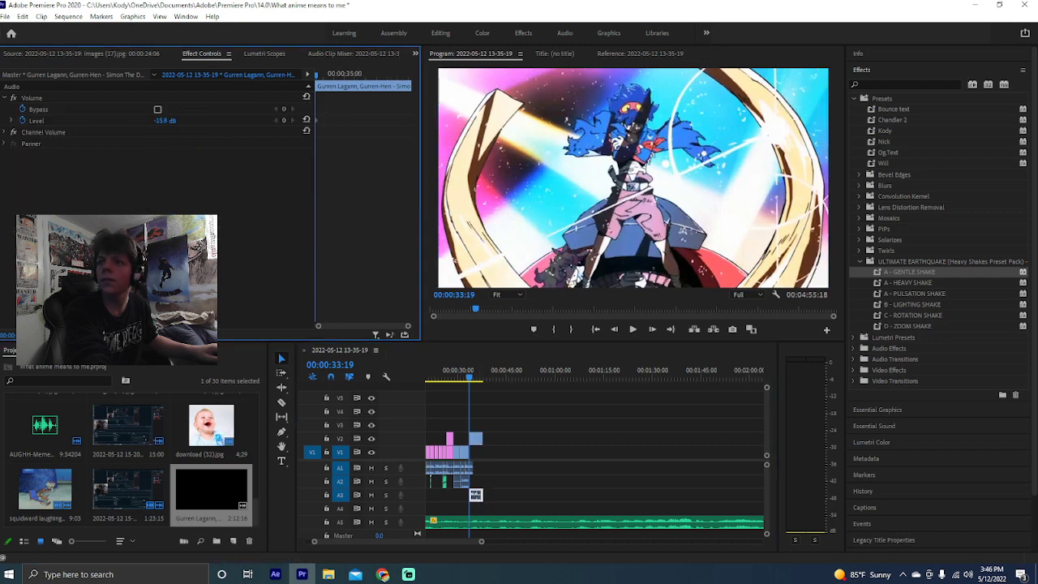
Play the Gurren Lagann section from 0:33:19 to about 0:38, and replay the transition from about 0:30
key(space)
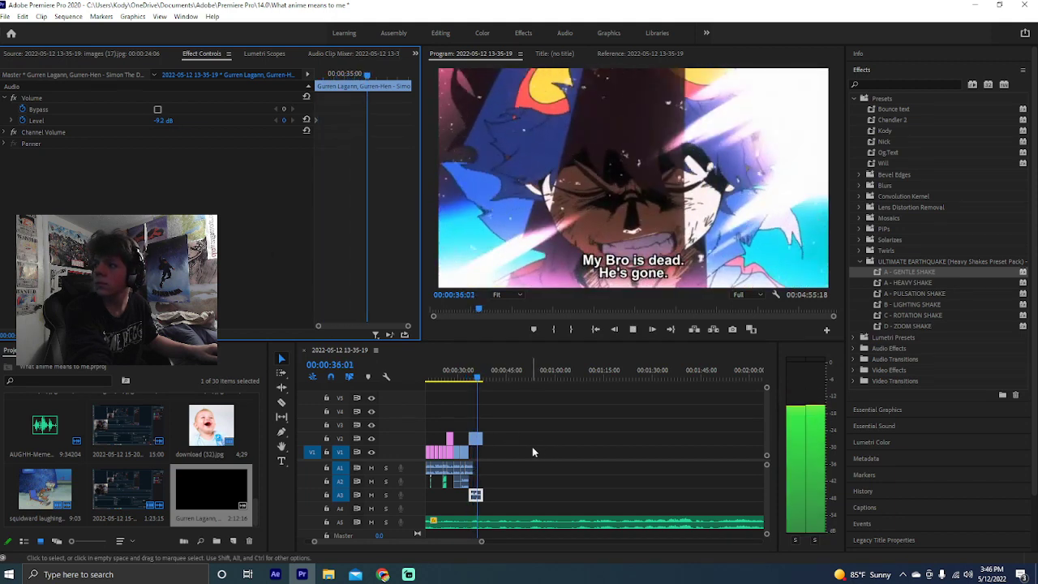
key(space)
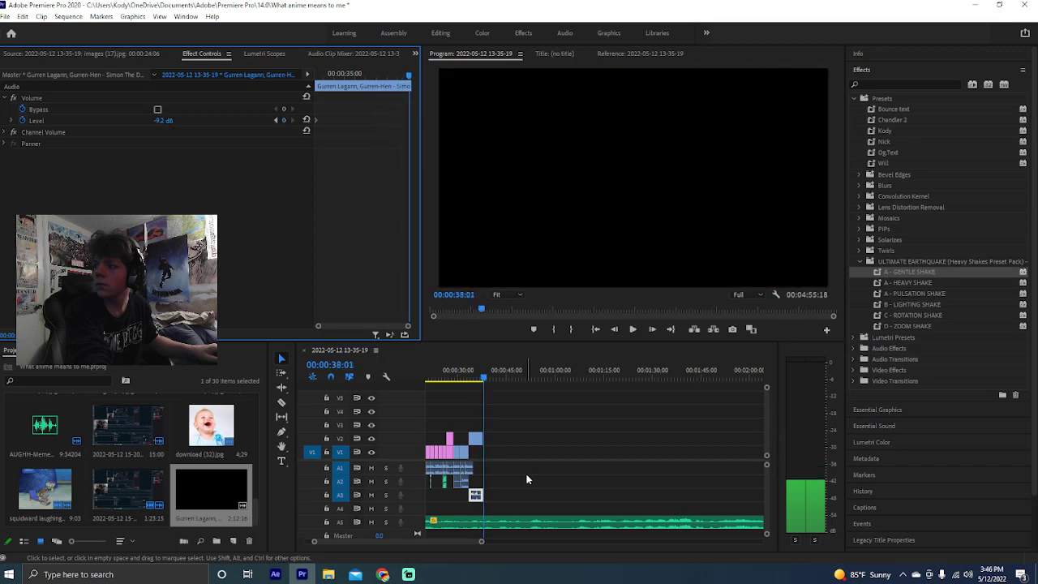
drag(470, 379, 459, 378)
key(space)
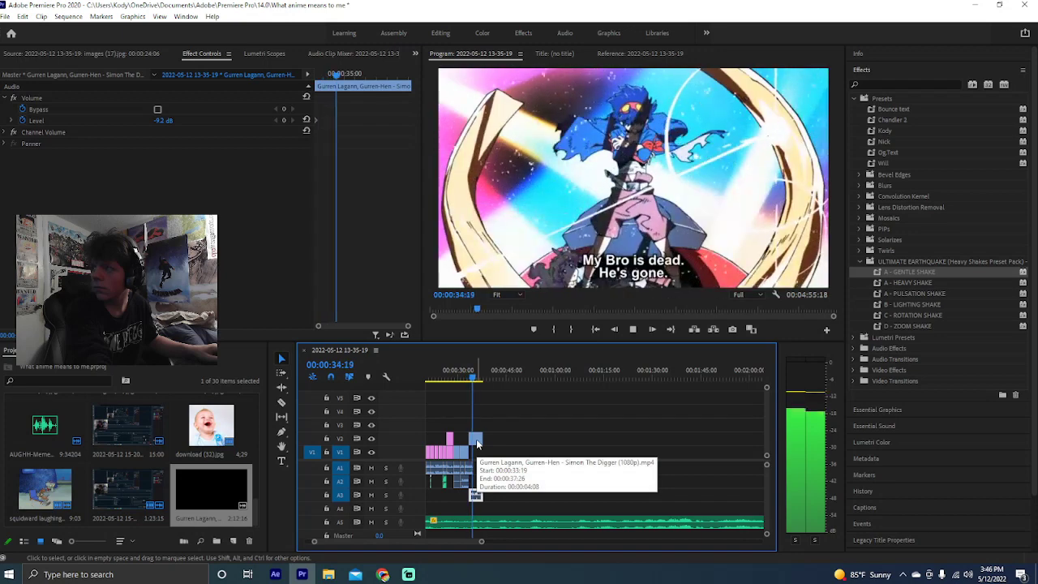
Undo moving the Gurren Lagann video alone, shift video and audio together to start at 0:36:05, and extend their end to about 0:43
drag(476, 442, 486, 444)
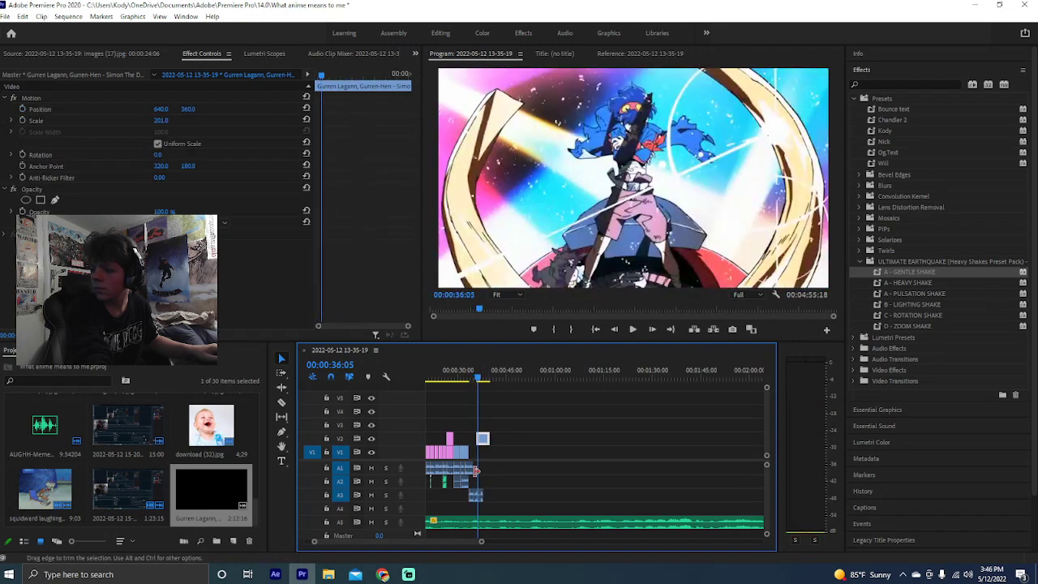
key(ctrl+z)
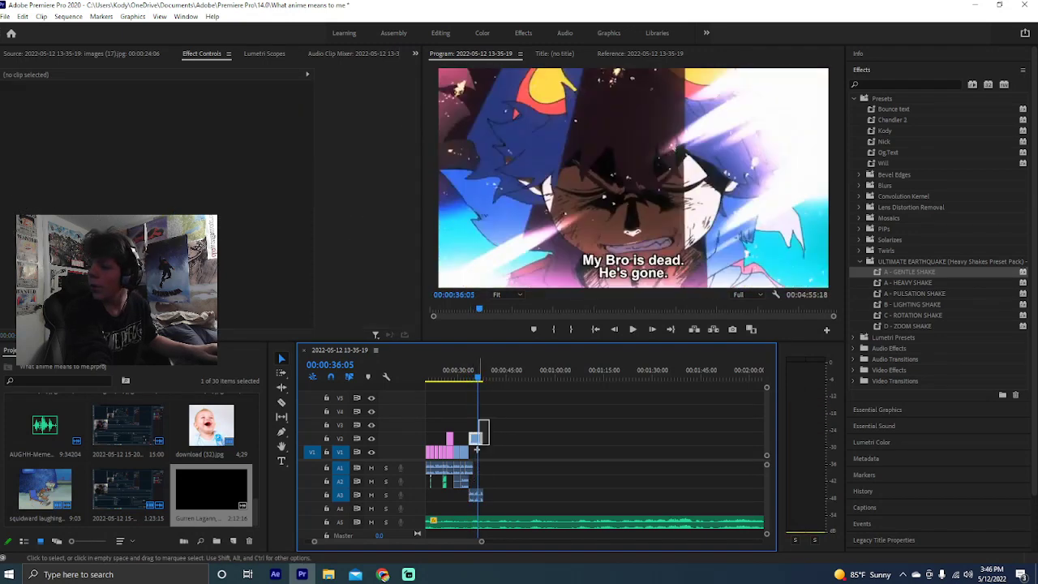
drag(476, 496, 496, 497)
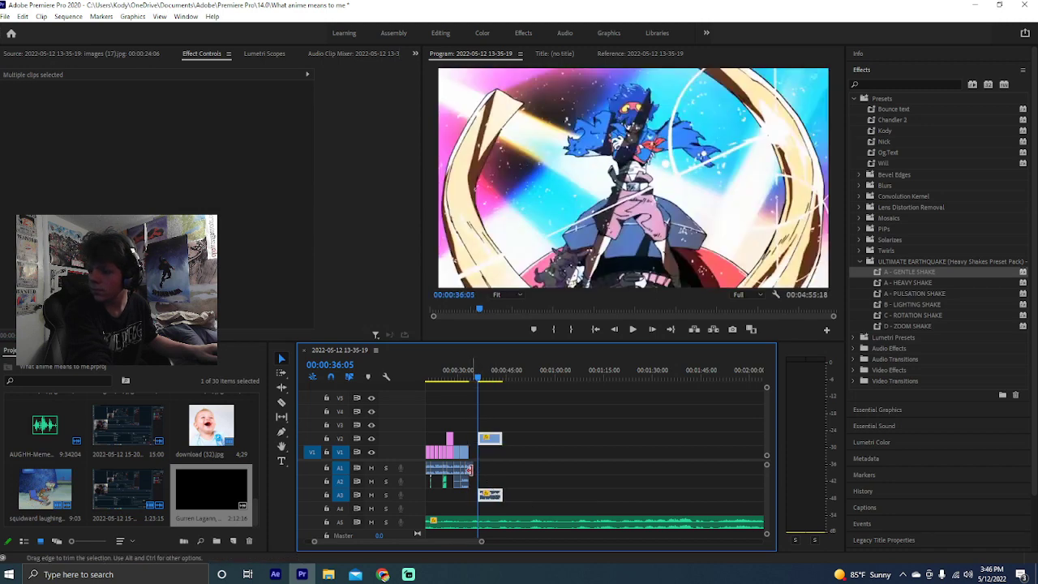
Fade the last A1 voice clip from 0 dB at 0:34:04 to about -12 dB at its end, and play from about 0:25
click(468, 468)
drag(472, 379, 473, 379)
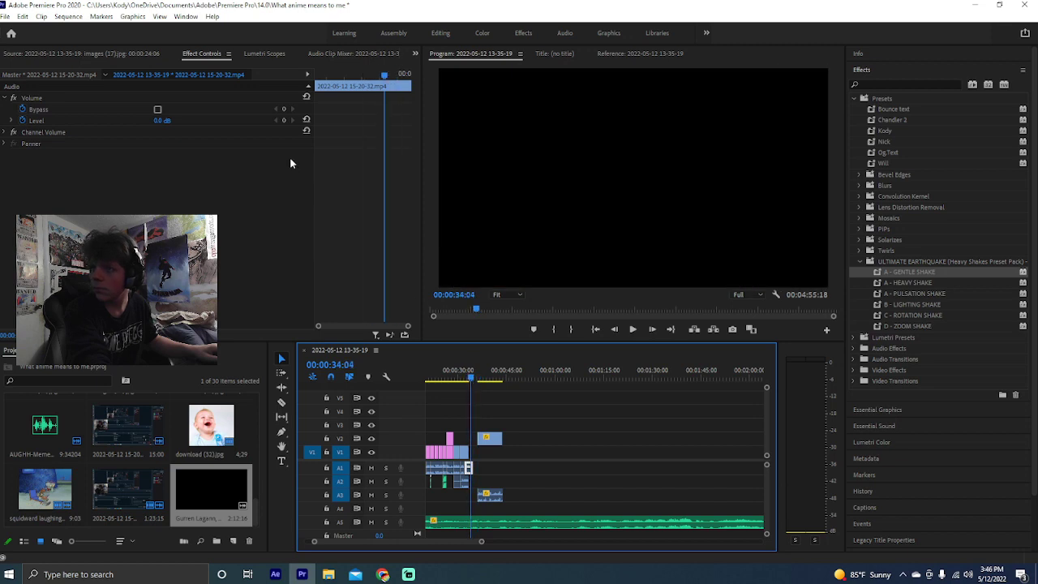
click(284, 120)
drag(387, 74, 398, 76)
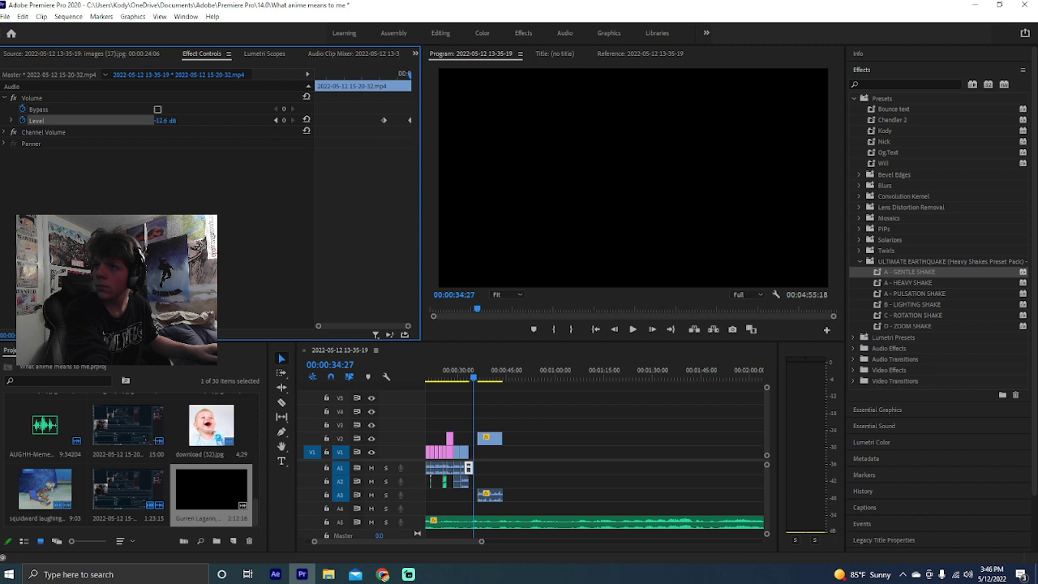
click(445, 379)
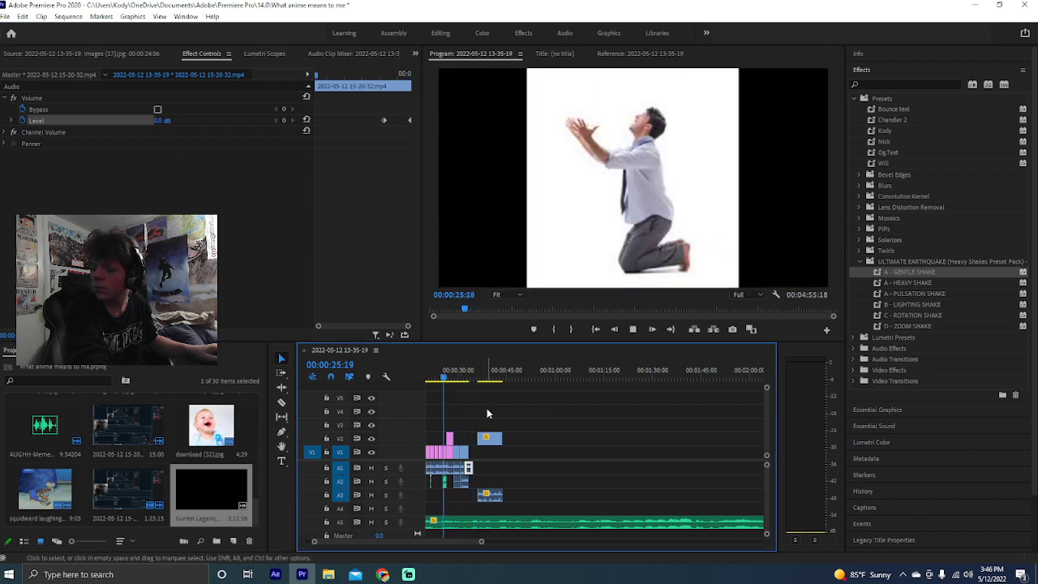
Play the sequence from about 0:25 to 0:35 to check the last voice clip's fade before the Gurren Lagann scene
key(space)
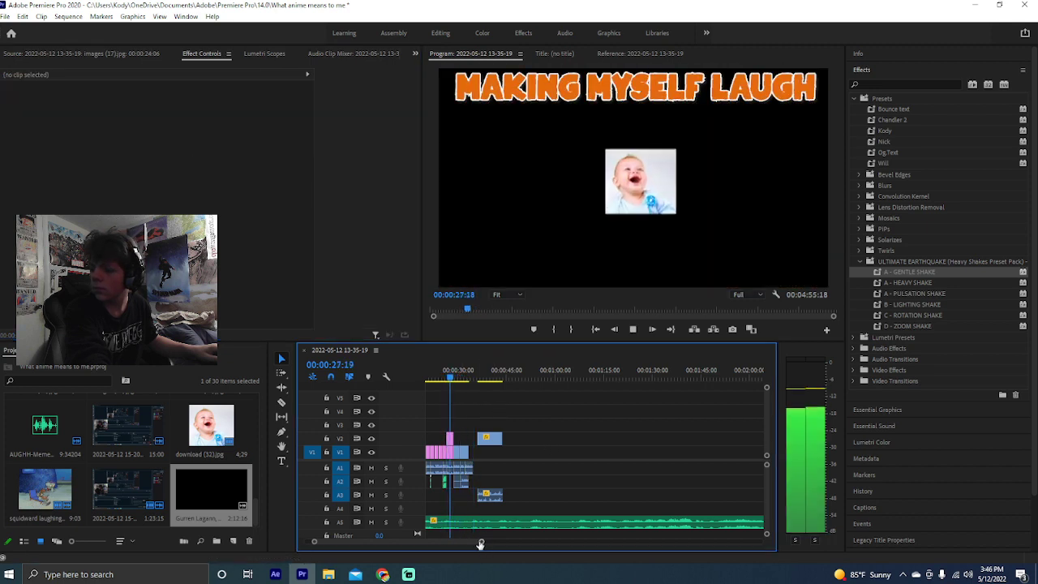
key(equal)
key(equal)
key(equal)
scroll(466, 518, down, 5)
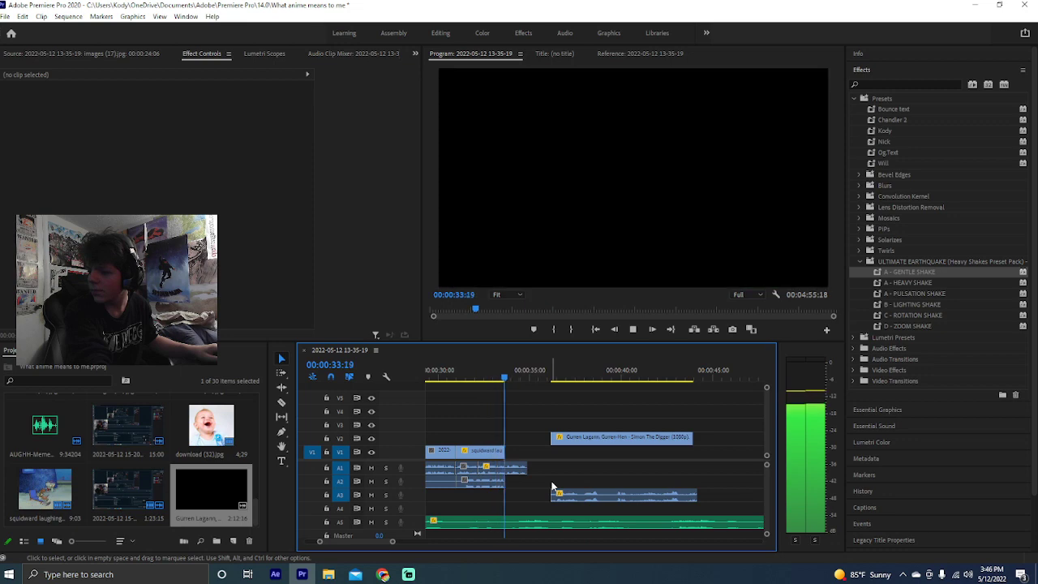
key(space)
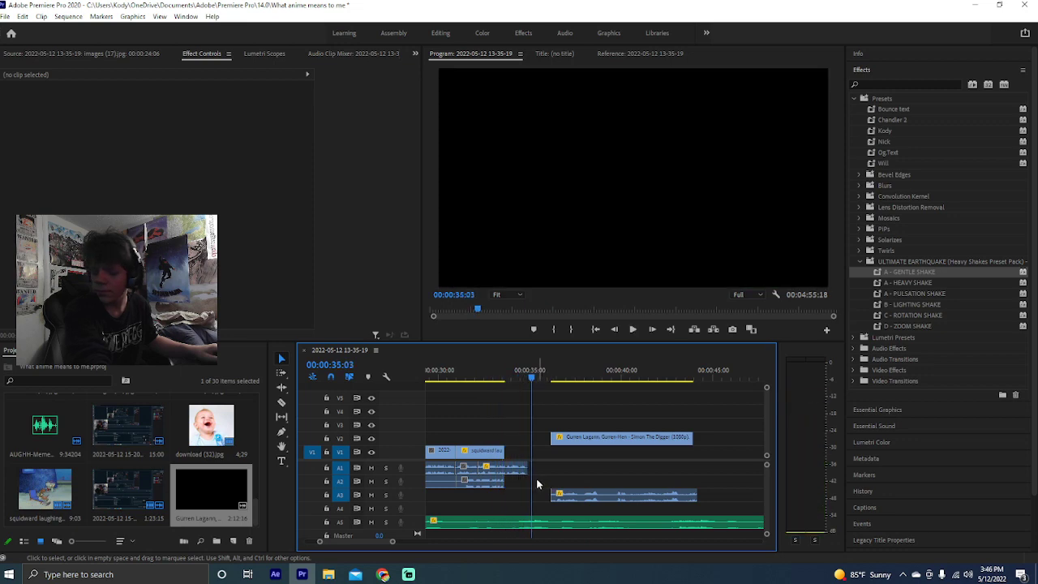
Move the Gurren Lagann video and its audio earlier to start at the end of the last voice clip, placing the audio on A1
click(512, 468)
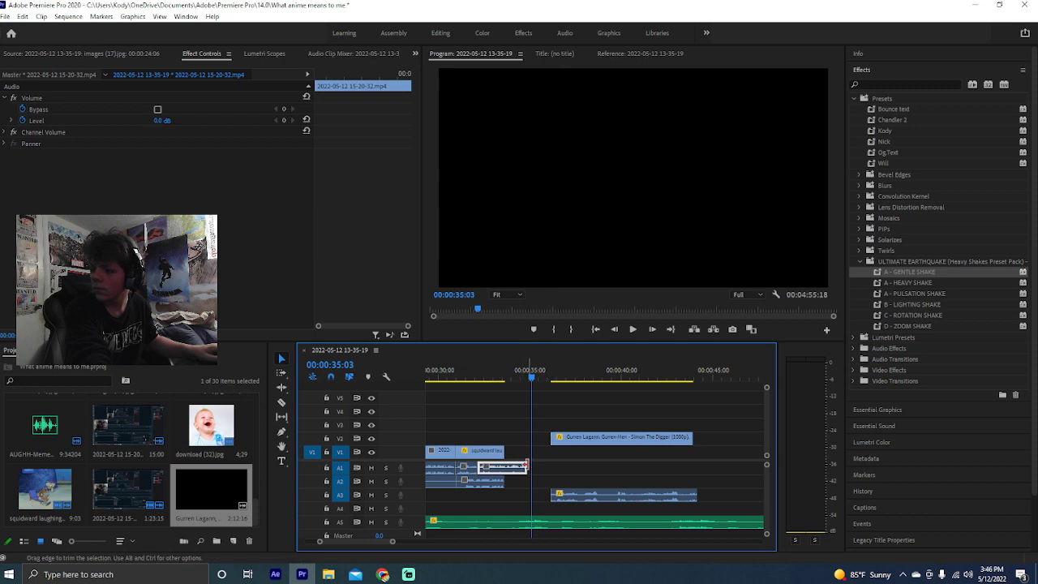
drag(568, 438, 544, 438)
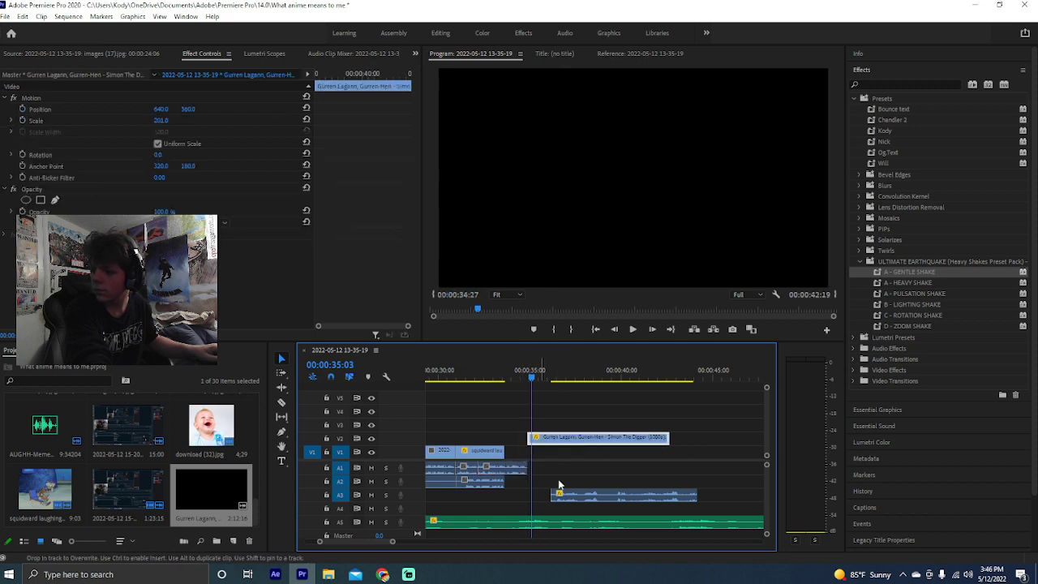
click(562, 496)
drag(562, 495, 545, 477)
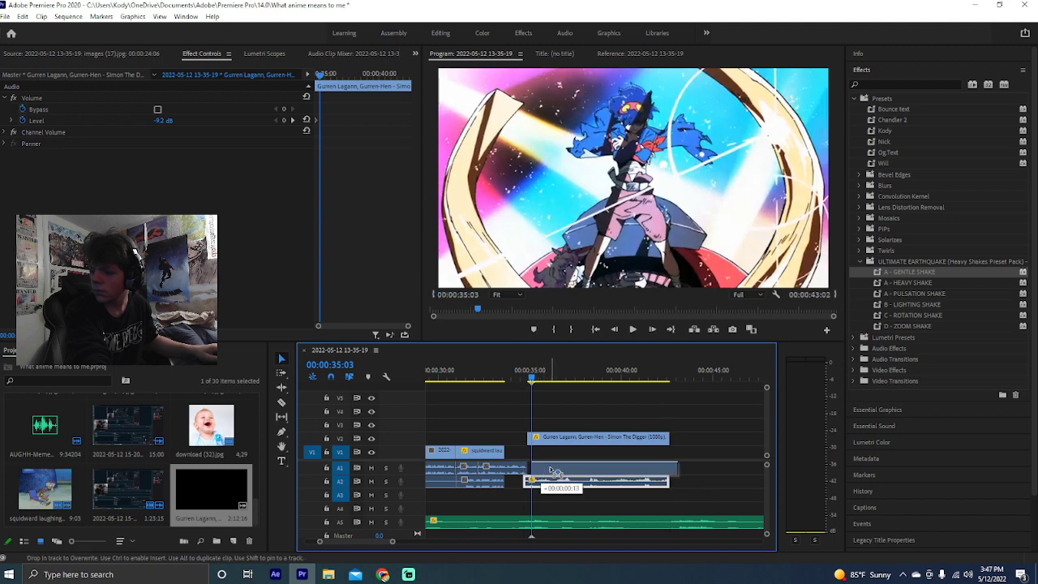
drag(554, 471, 552, 471)
drag(533, 371, 645, 371)
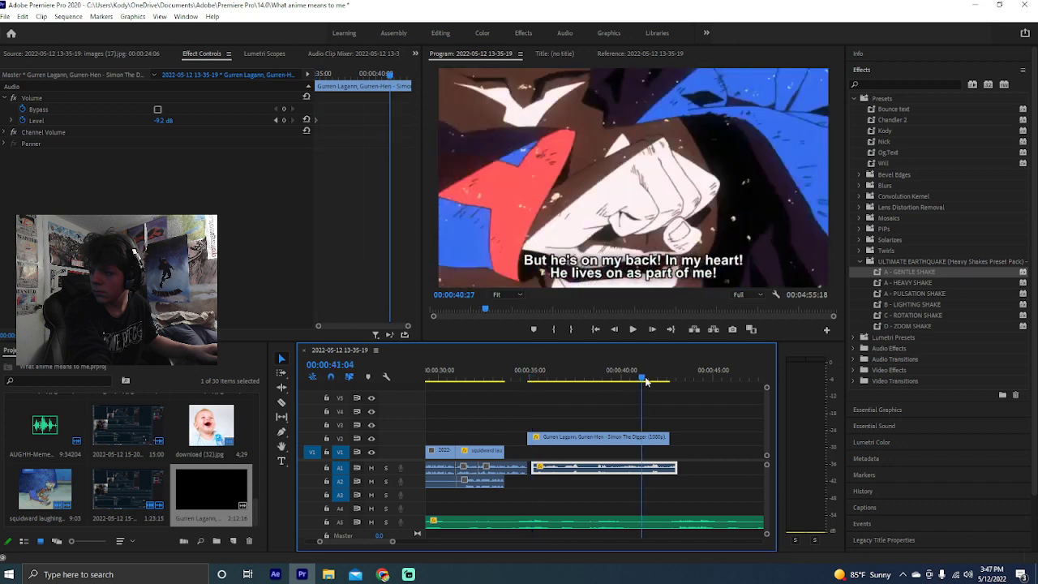
drag(570, 471, 565, 472)
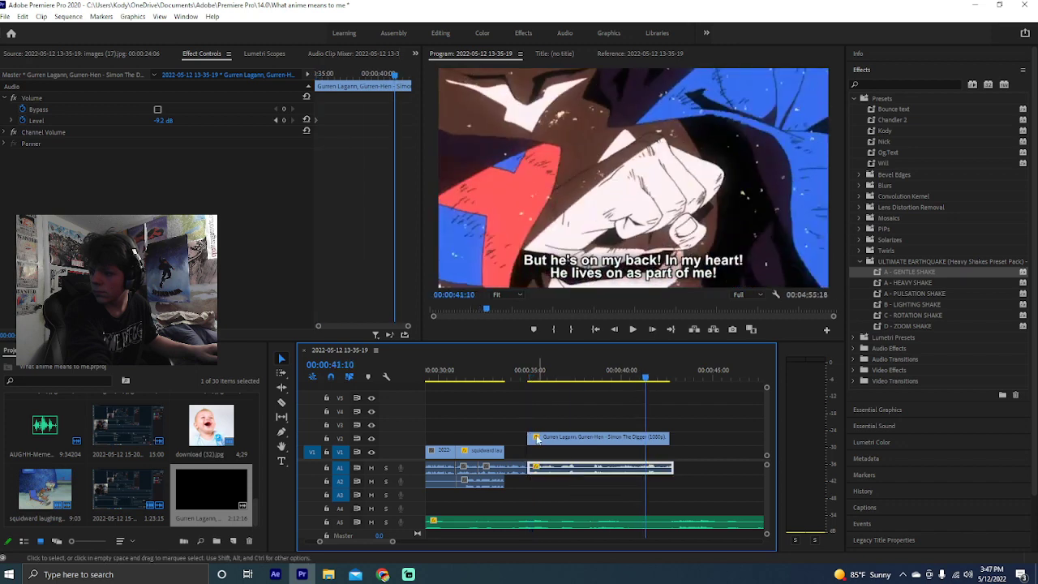
Fade in the Gurren Lagann video from 0% opacity at its start to 99% at 0:35:21, and play the fade
click(527, 380)
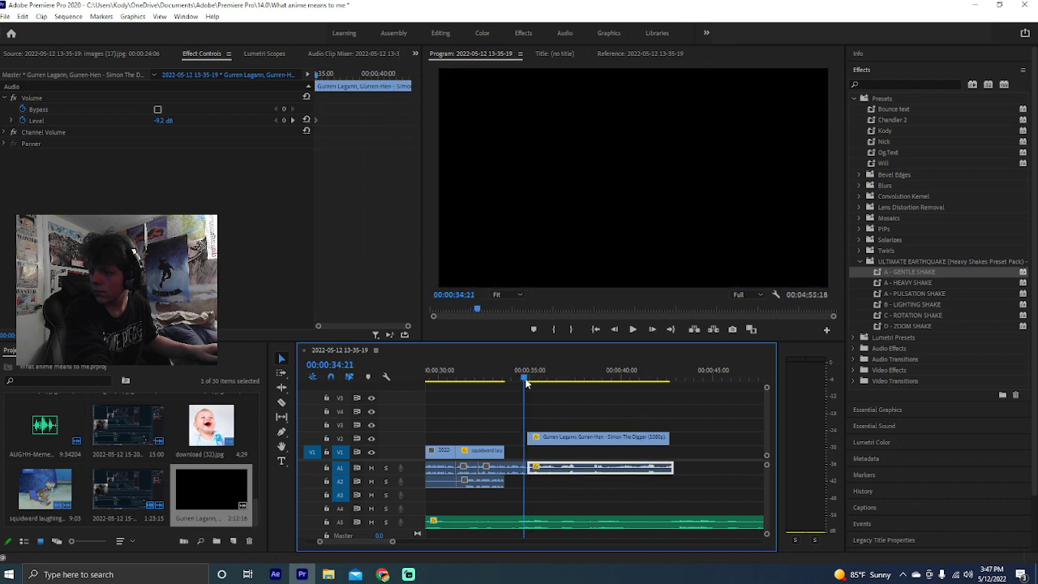
drag(526, 383, 529, 384)
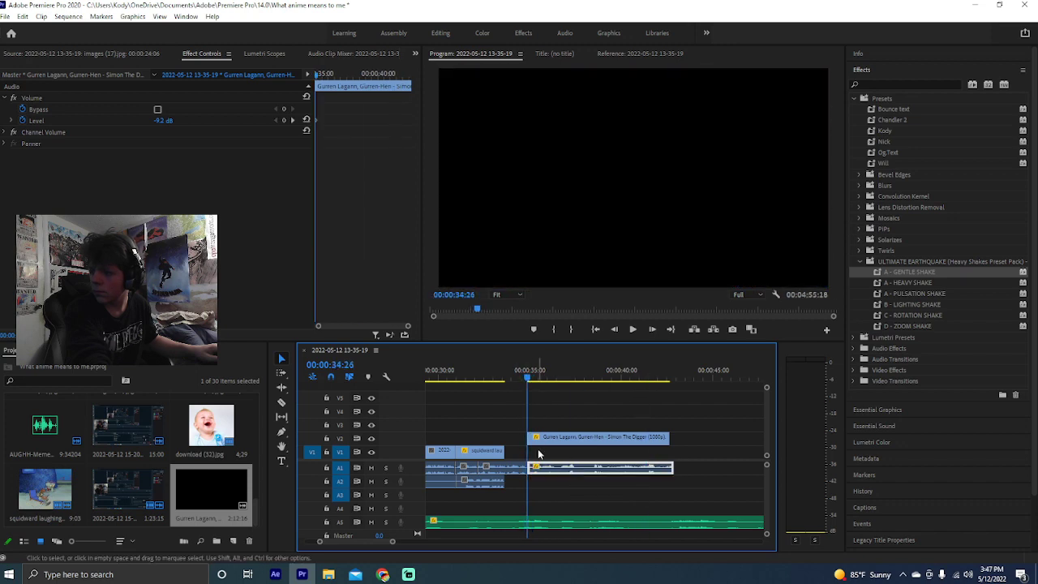
click(542, 438)
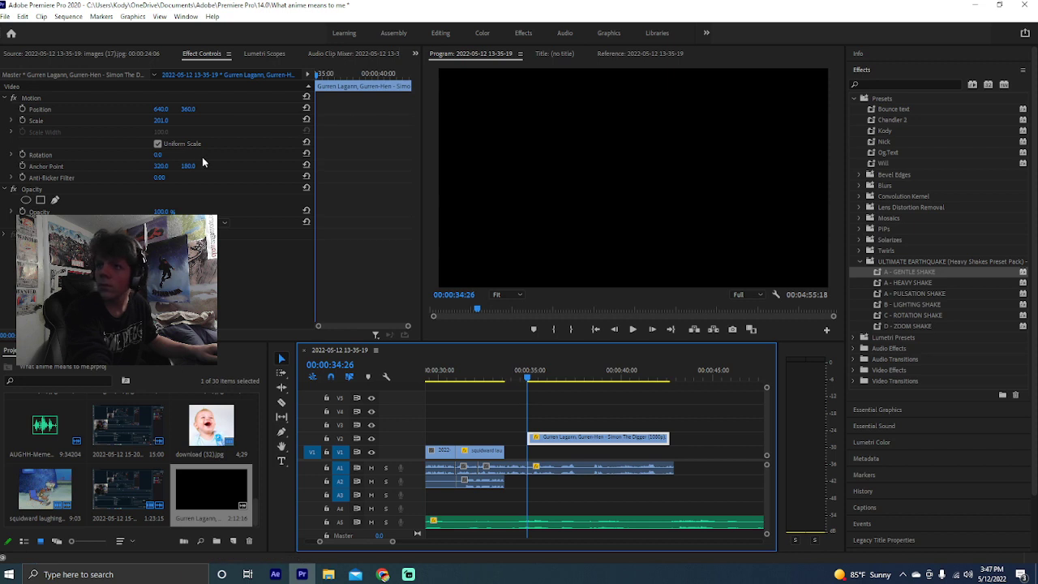
click(23, 212)
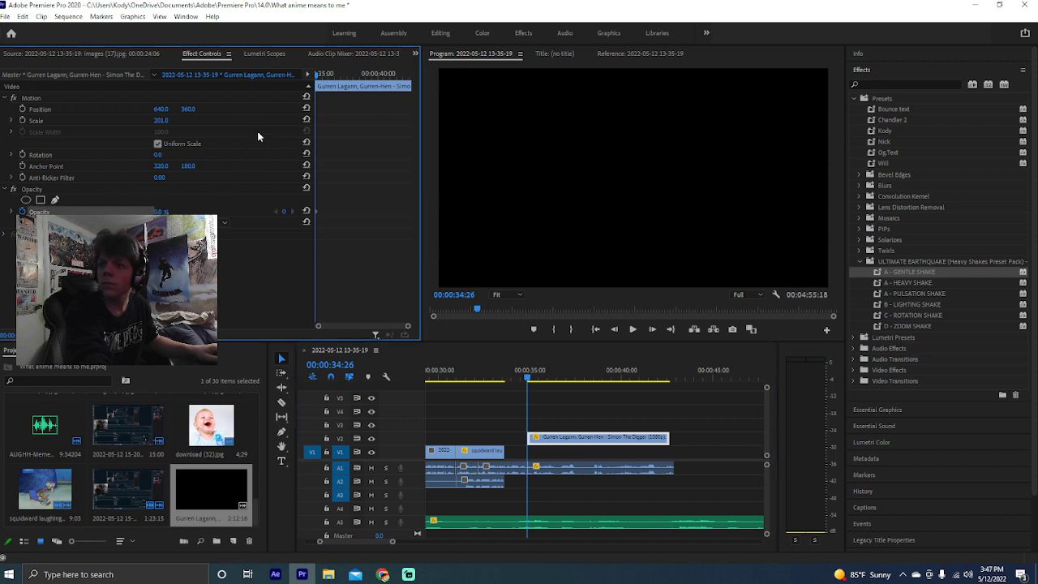
drag(319, 74, 325, 75)
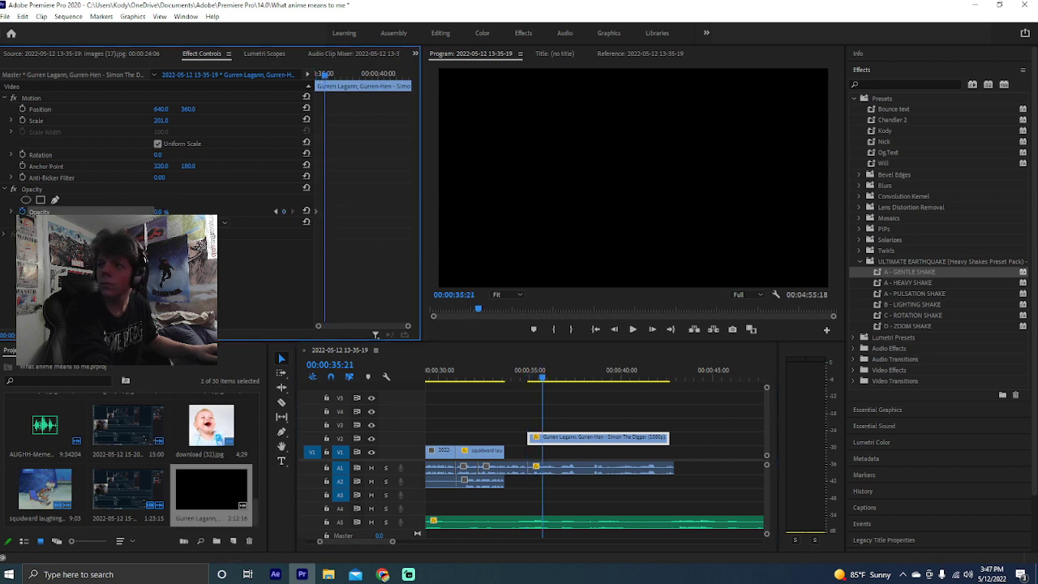
drag(162, 212, 169, 211)
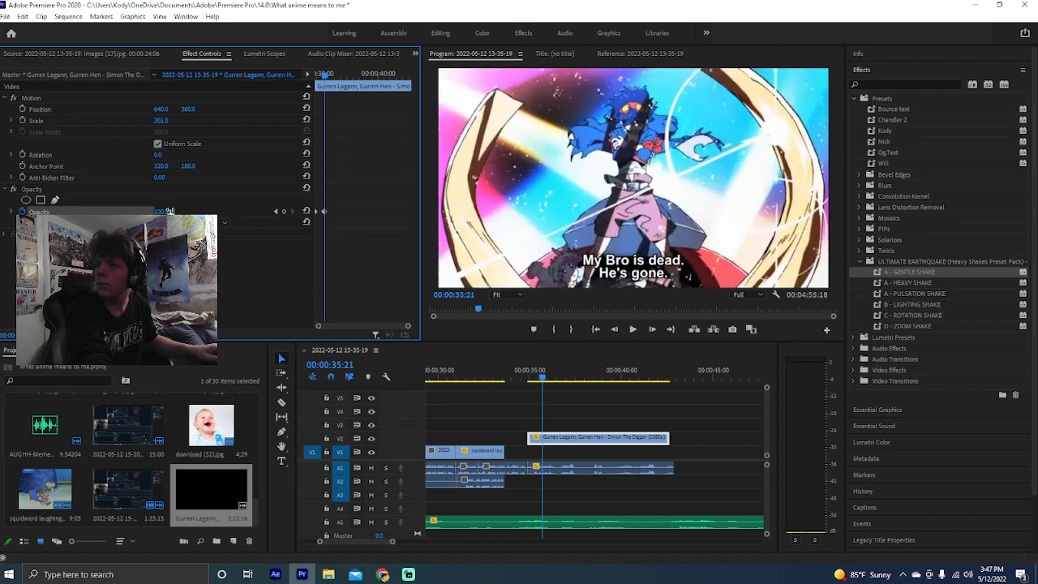
click(545, 392)
key(Up)
key(space)
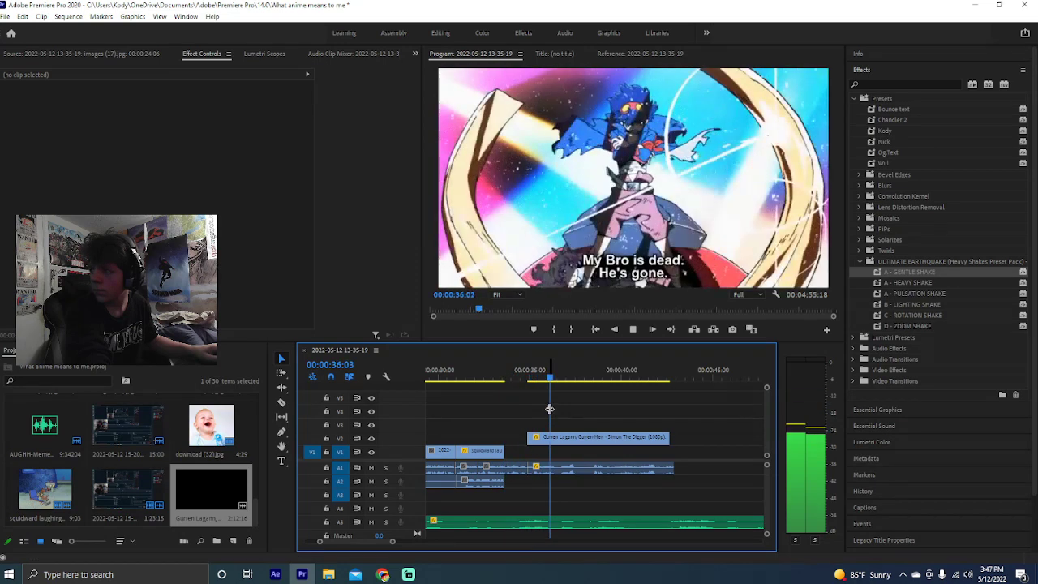
key(space)
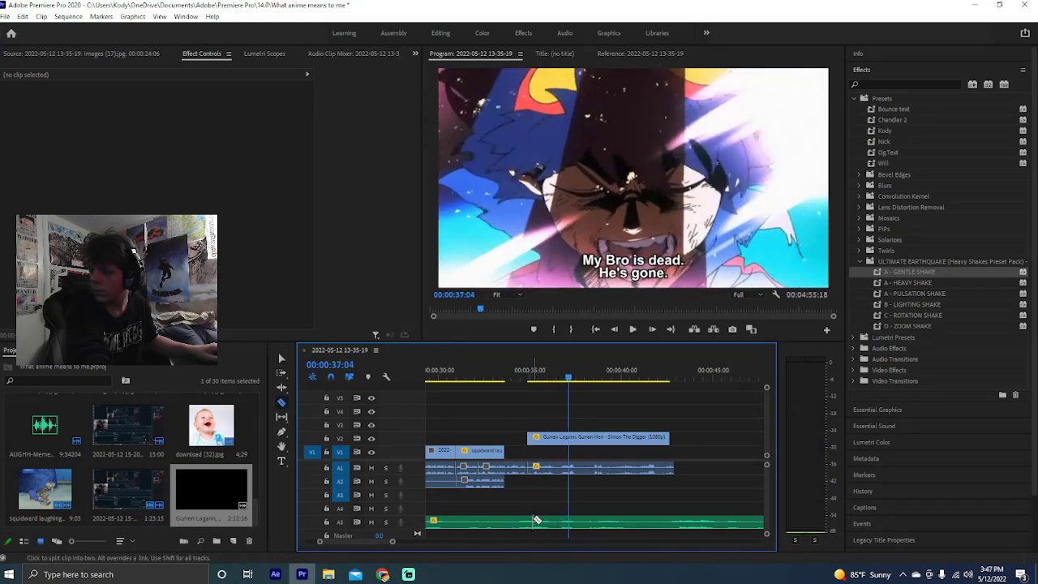
Cut the Clair de Lune music on A5 at the Gurren Lagann clip's start, delete everything after the cut, and play the transition
click(528, 378)
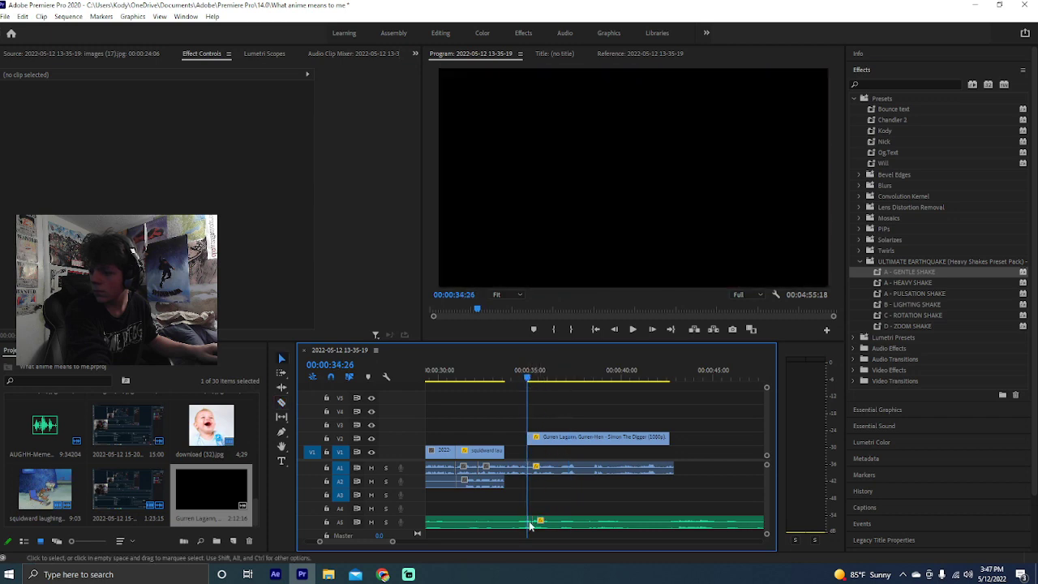
click(533, 525)
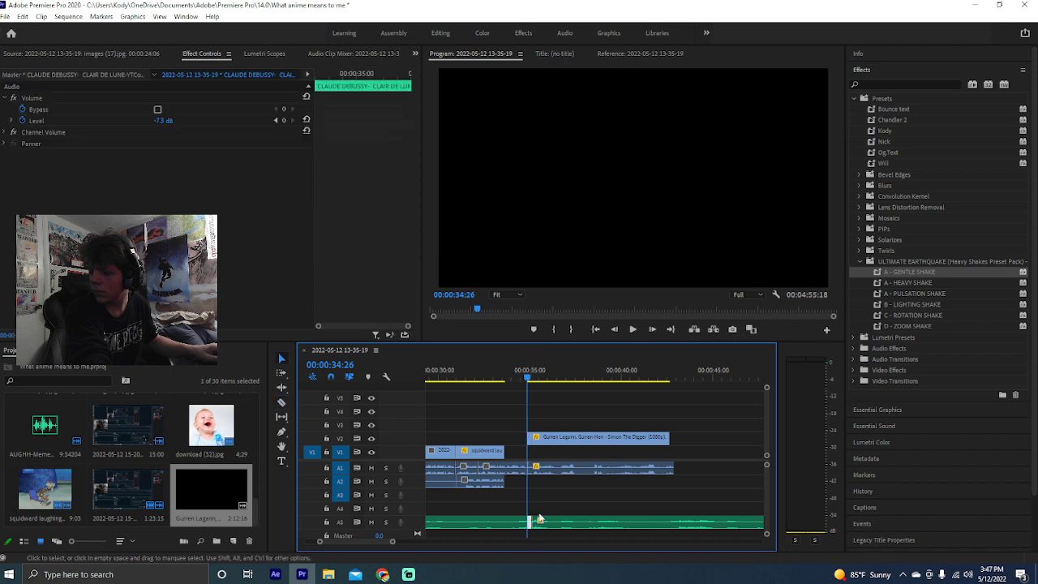
key(Delete)
key(space)
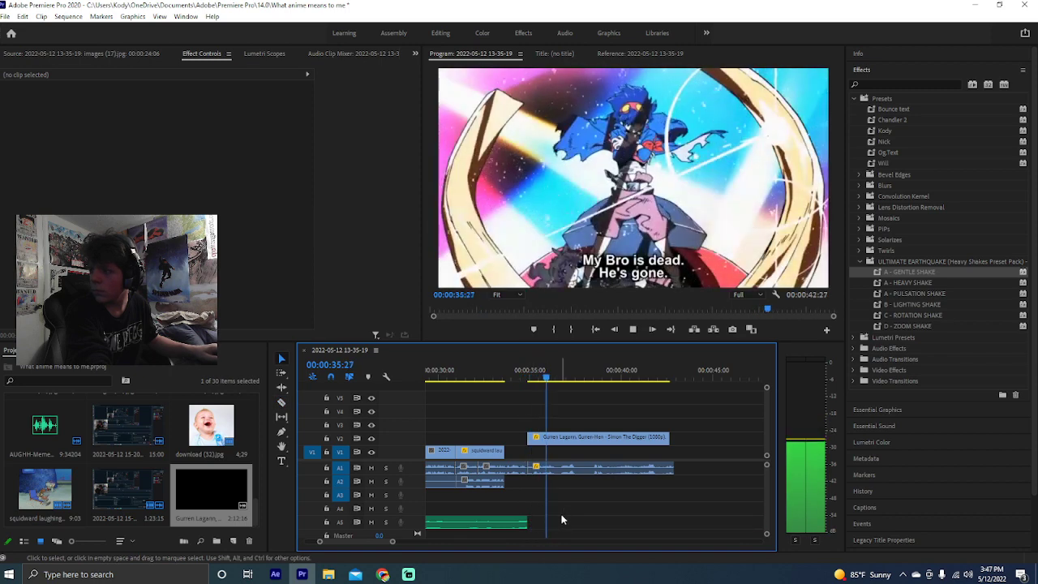
key(space)
Ramp the Gurren Lagann audio from -9.2 dB at about 0:36:18 to 0 dB at its end, and play its opening
click(558, 437)
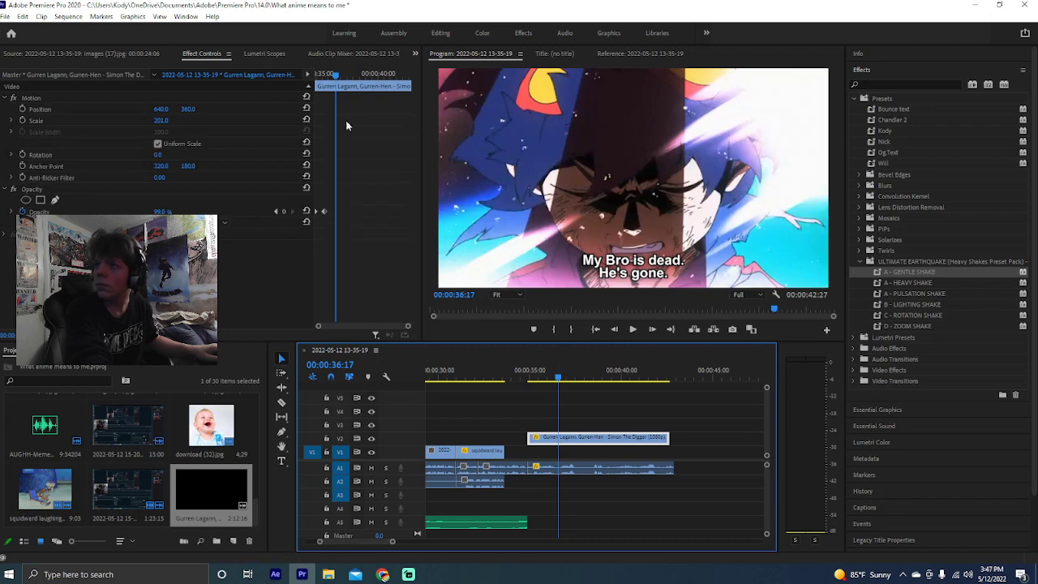
click(583, 470)
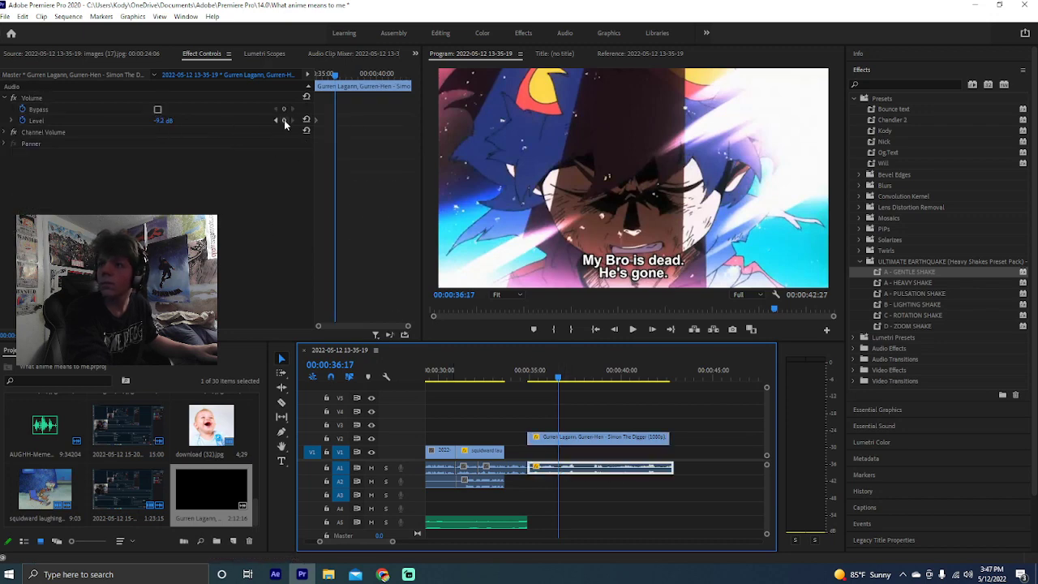
click(284, 120)
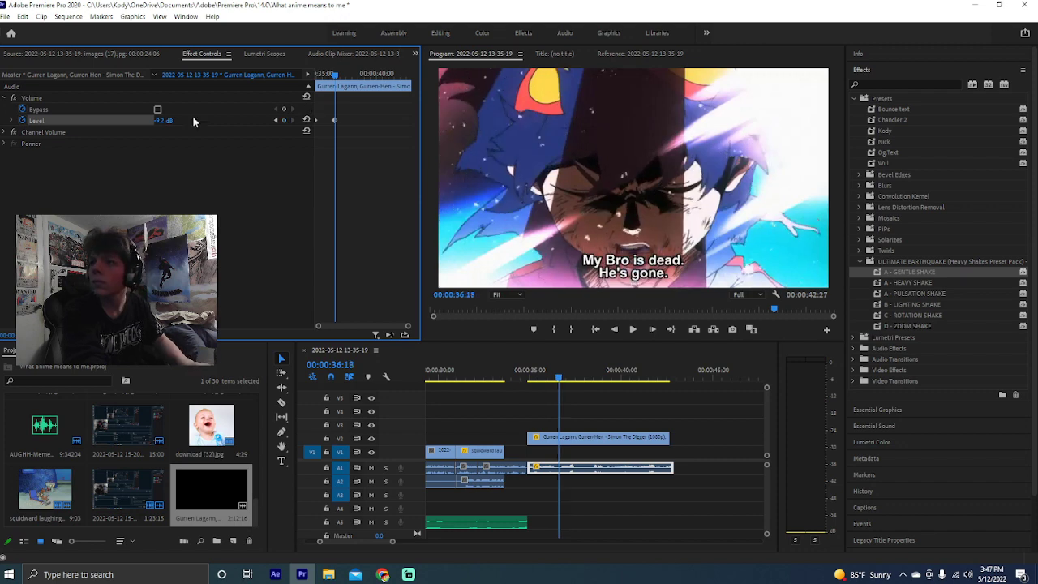
drag(347, 77, 412, 75)
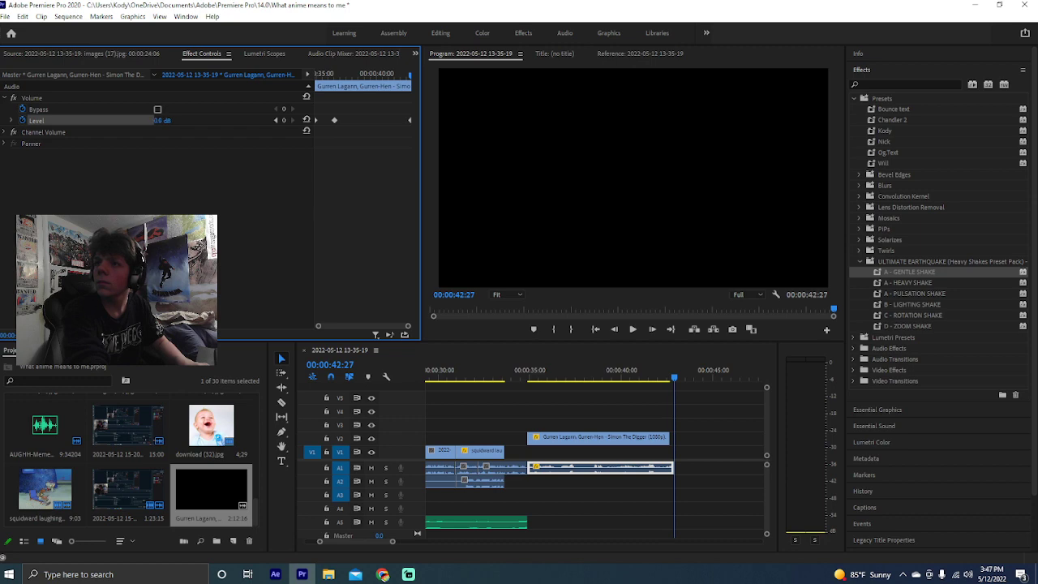
click(513, 373)
key(space)
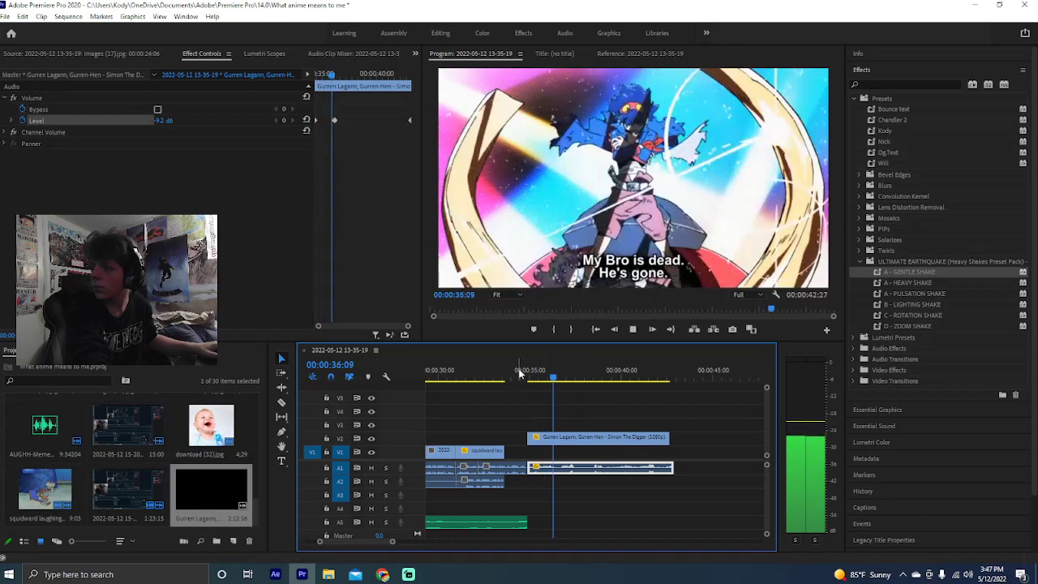
Fade the Clair de Lune music from -7.3 dB at 0:30:23 to about -53 dB at its end, and play through the transition
click(484, 374)
key(space)
click(478, 522)
key(space)
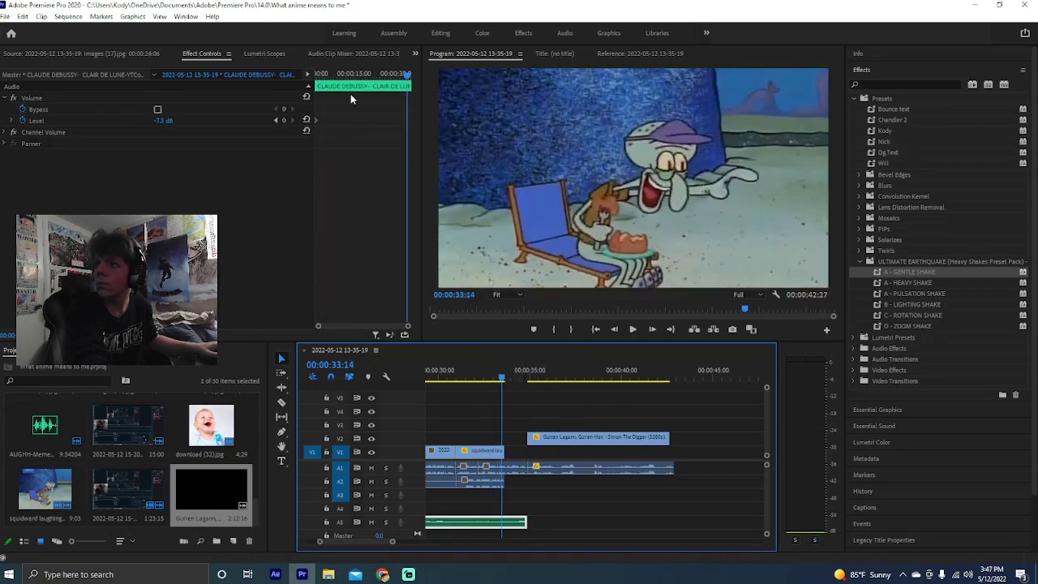
click(398, 74)
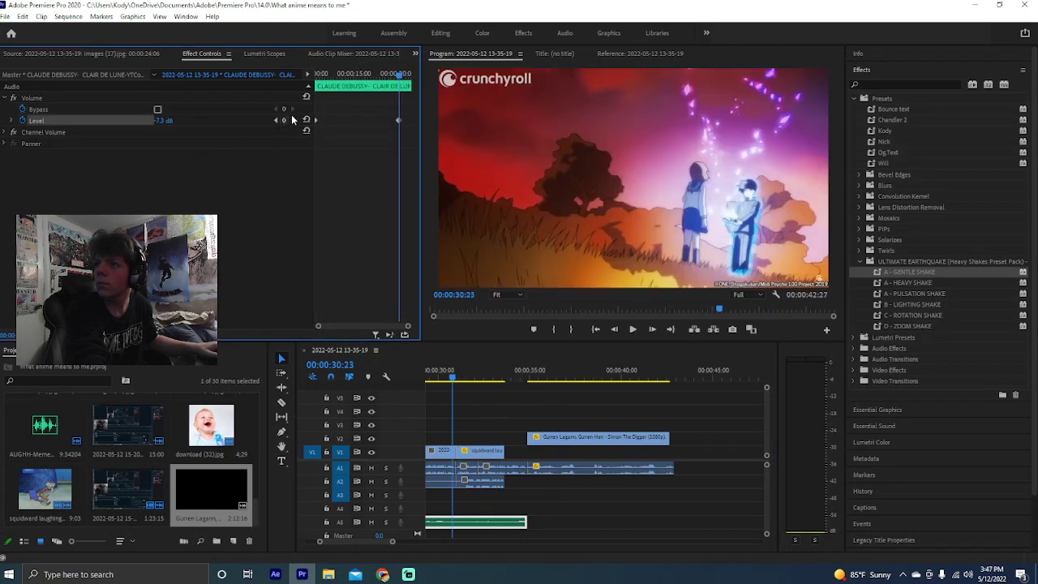
click(408, 77)
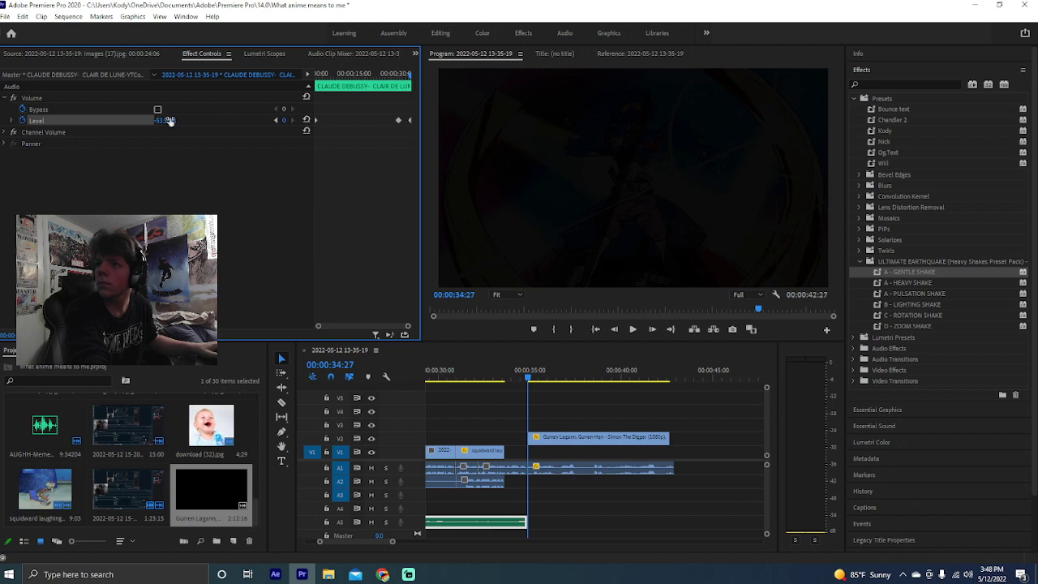
click(453, 373)
key(space)
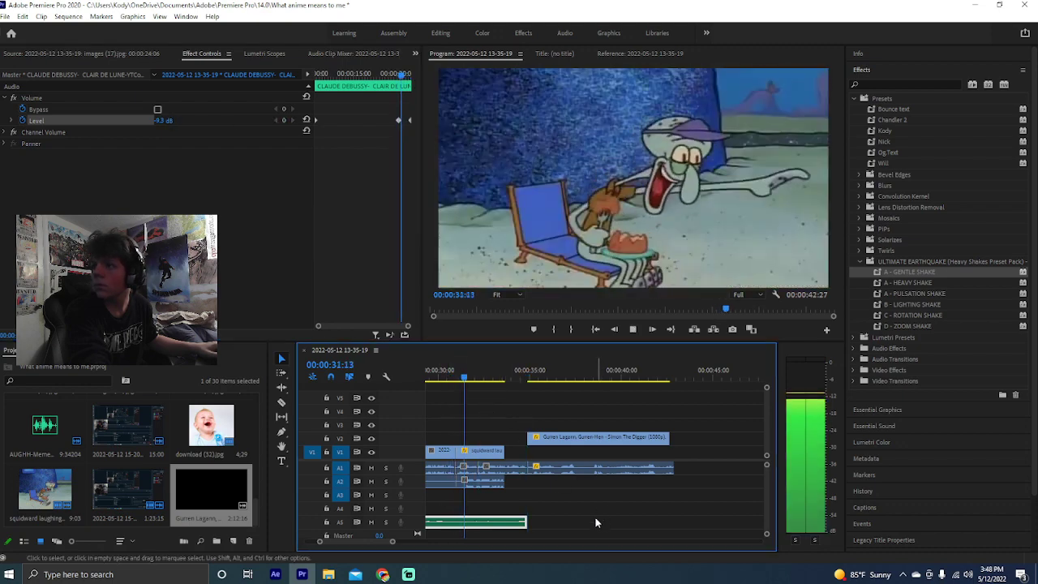
click(597, 525)
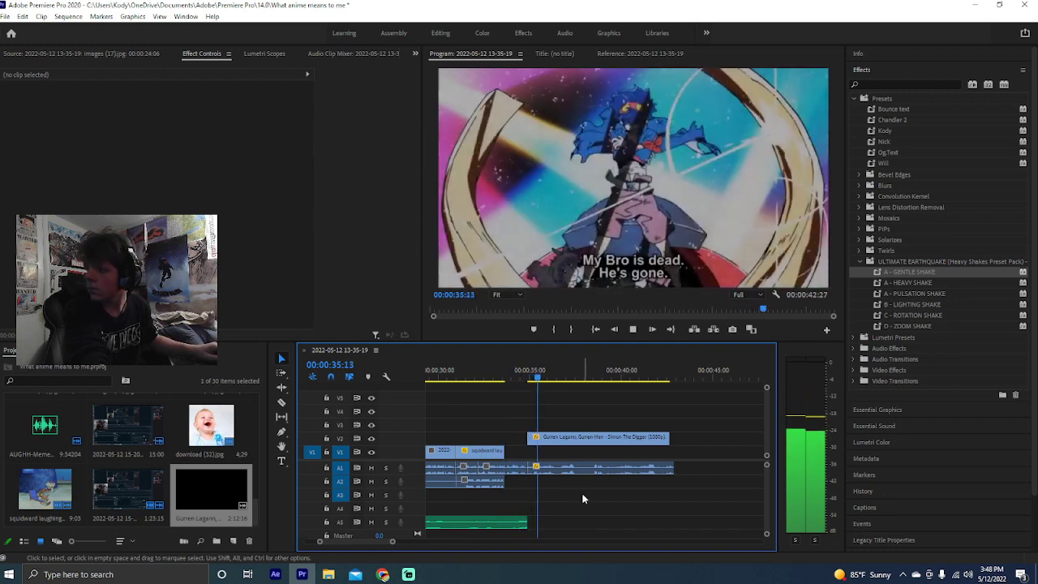
key(space)
Lower the Gurren Lagann audio's starting level keyframe to about -30 dB, and play from the clip's start
click(533, 442)
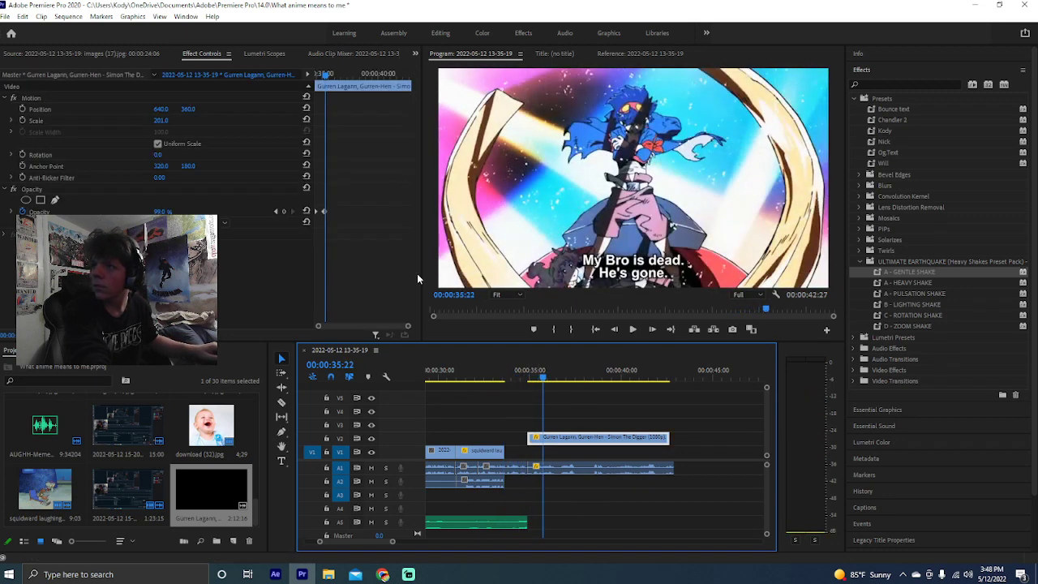
click(541, 472)
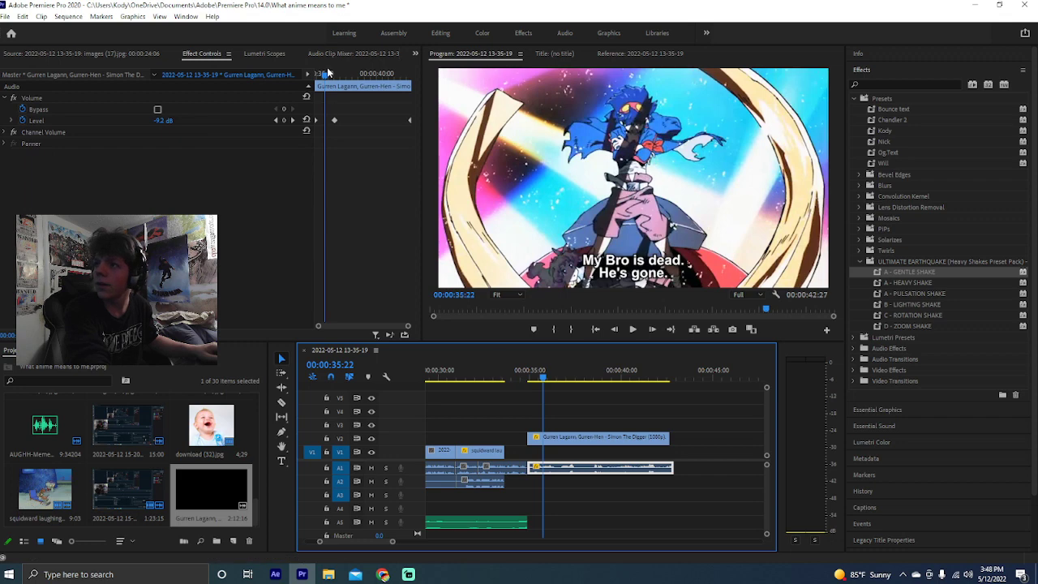
key(Up)
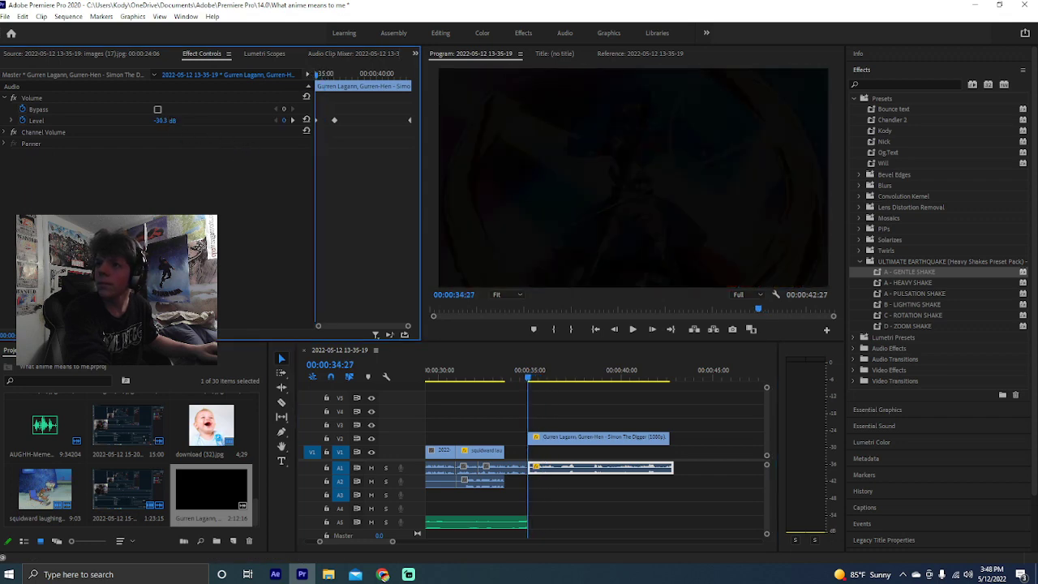
key(space)
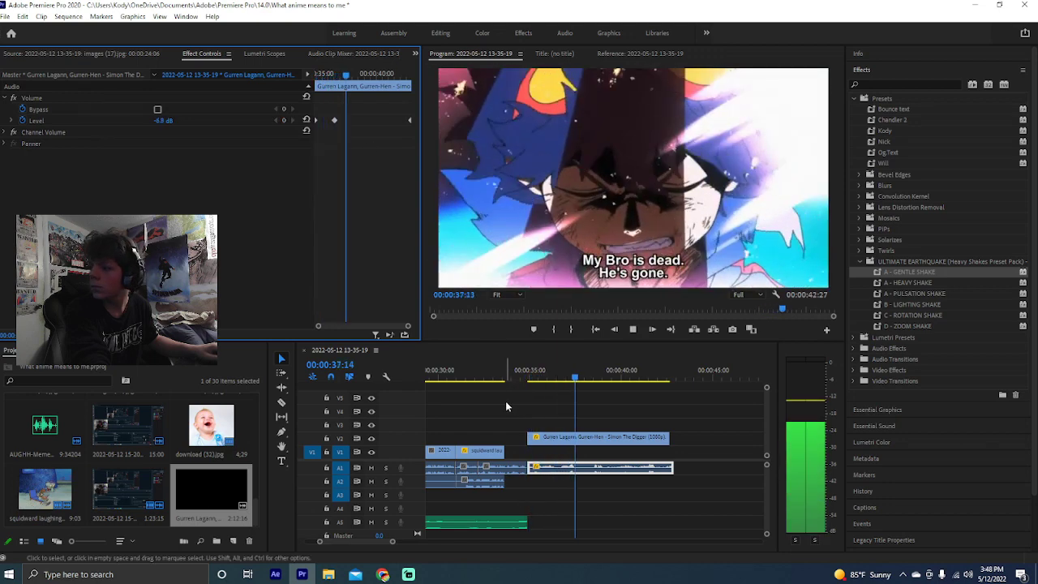
Play the scene to about 0:42, and extend the Gurren Lagann video by 7 frames to 8:00 to match its audio's end
click(505, 401)
scroll(505, 395, down, 2)
scroll(507, 394, down, 2)
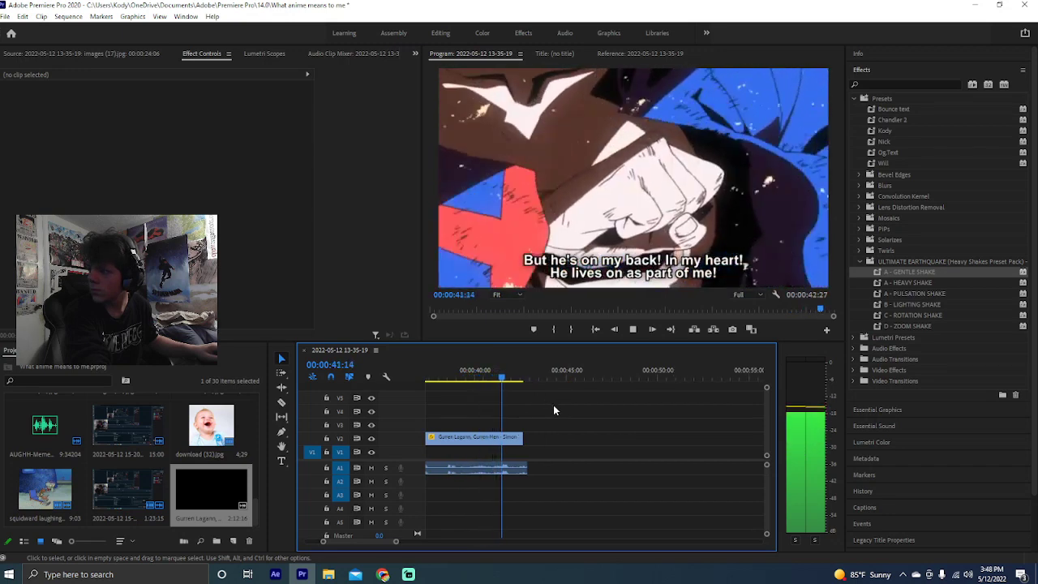
key(space)
drag(519, 437, 526, 436)
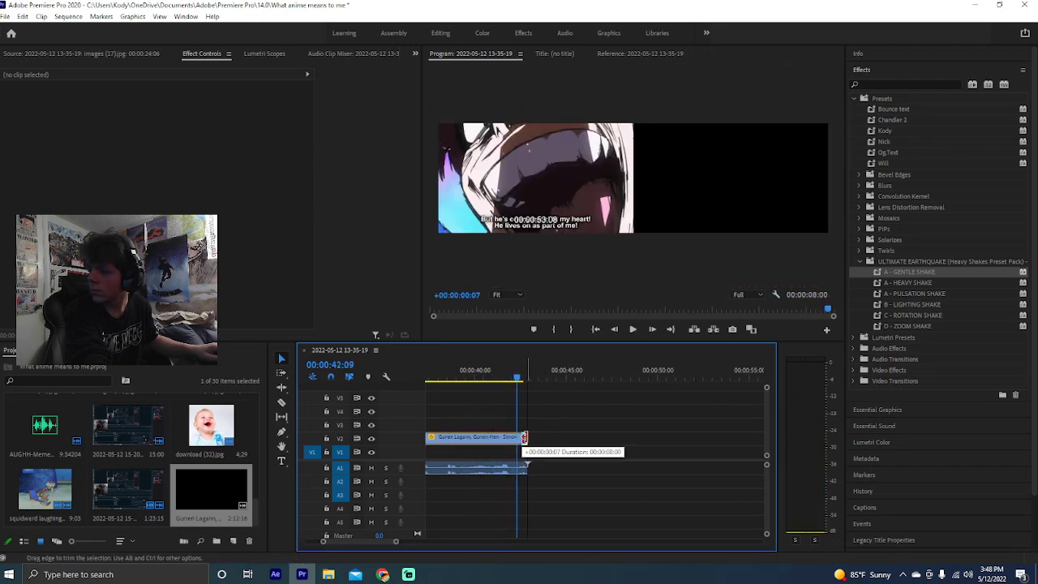
Extend the Gurren Lagann video and audio by about two seconds so both end at 0:44:19
key(space)
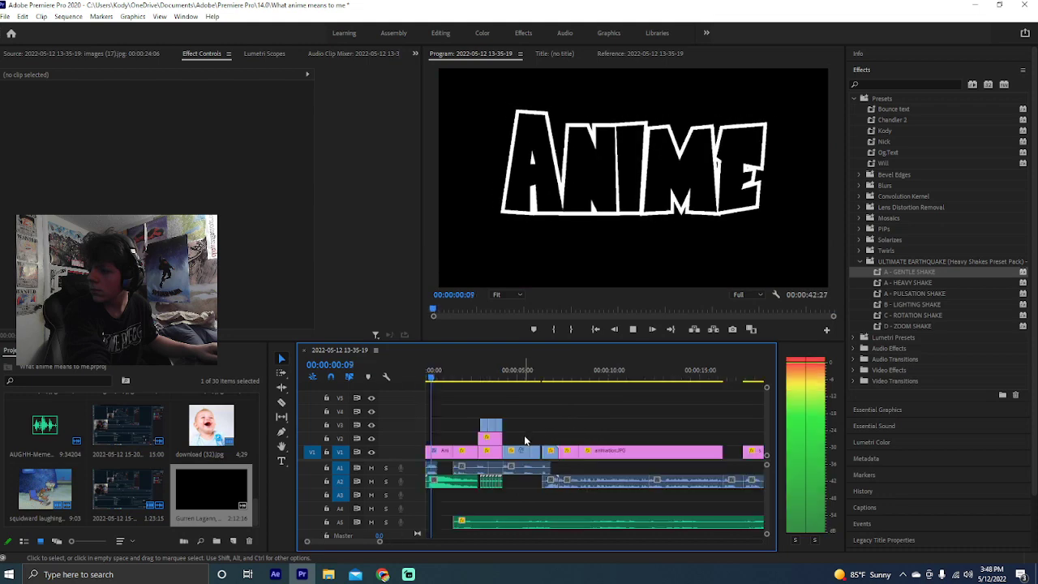
key(space)
drag(442, 312, 835, 309)
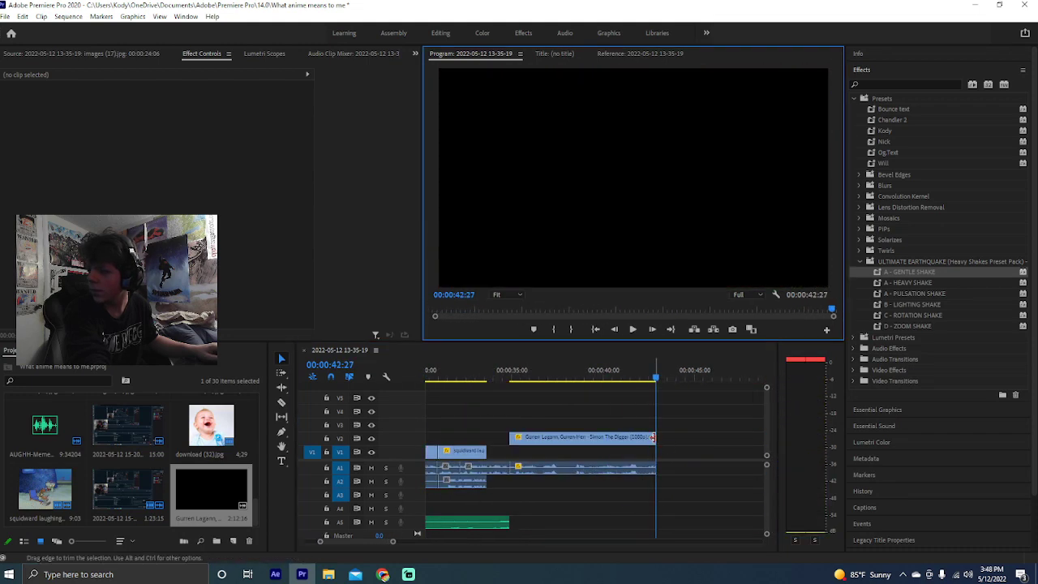
drag(654, 436, 657, 438)
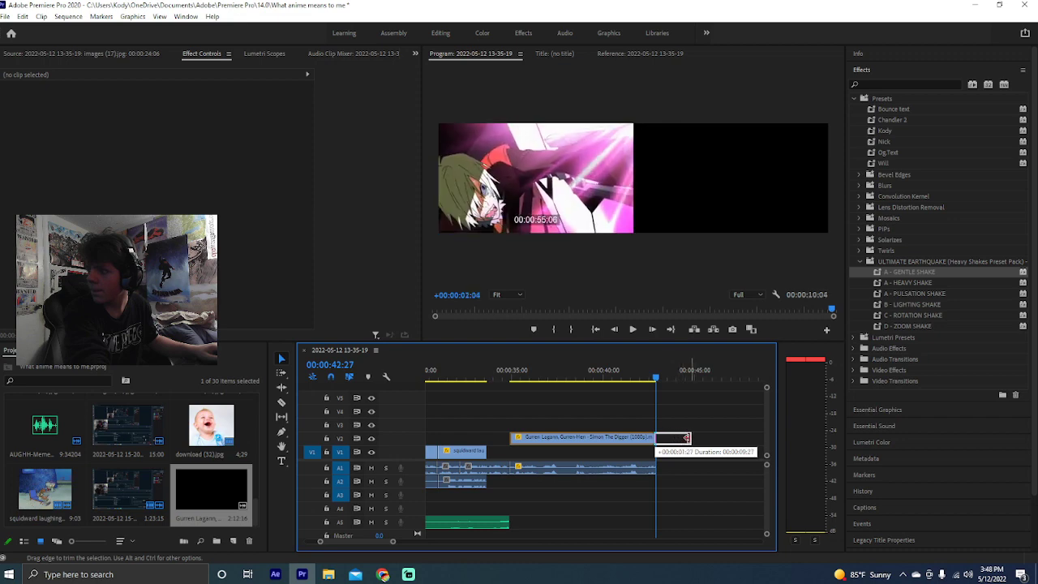
drag(683, 438, 686, 464)
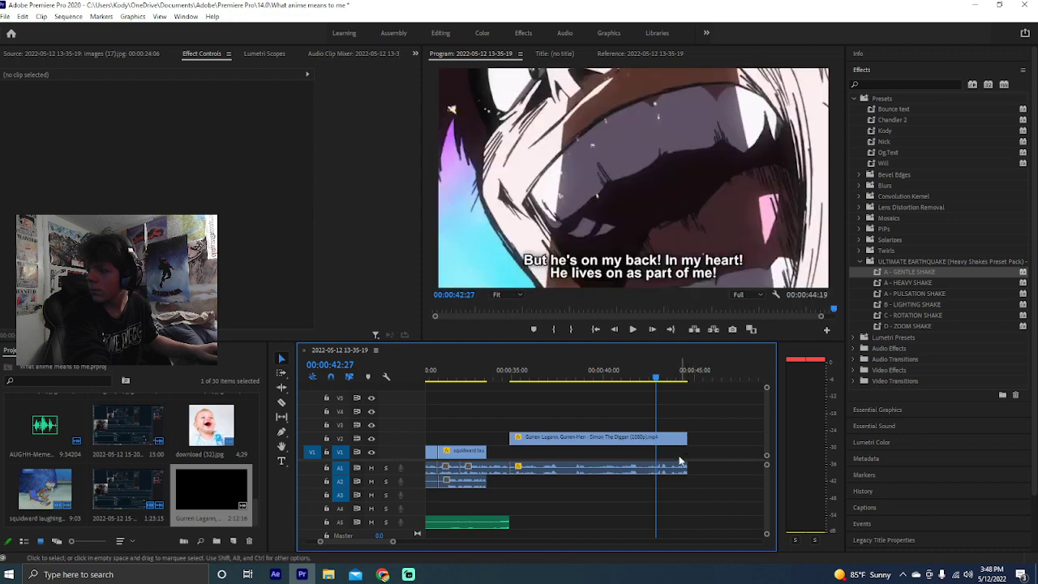
Play the extended Gurren Lagann scene to its end, and preview the source footage about ten seconds beyond its out point
click(533, 379)
key(space)
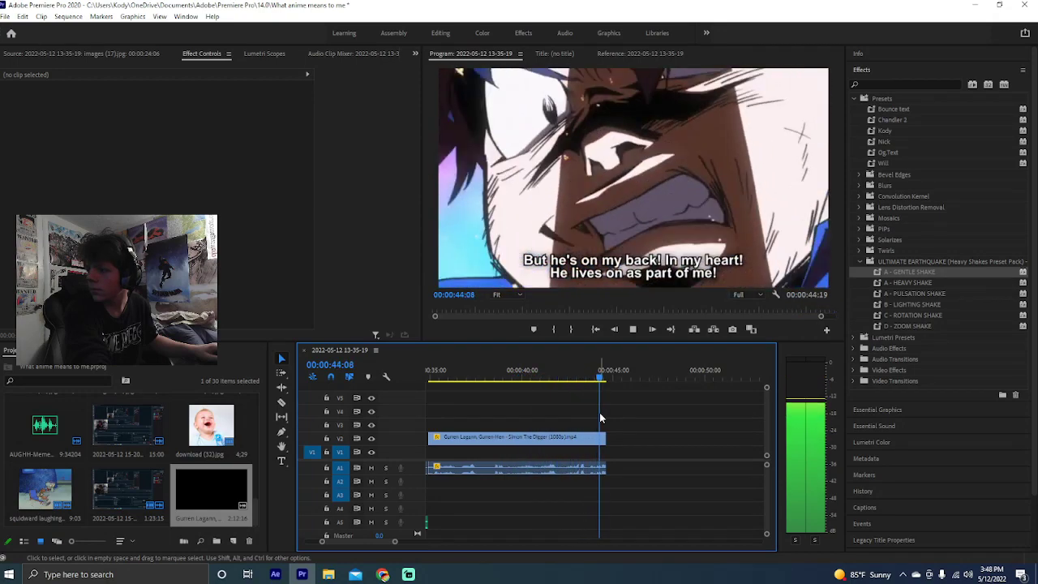
scroll(618, 454, down, 5)
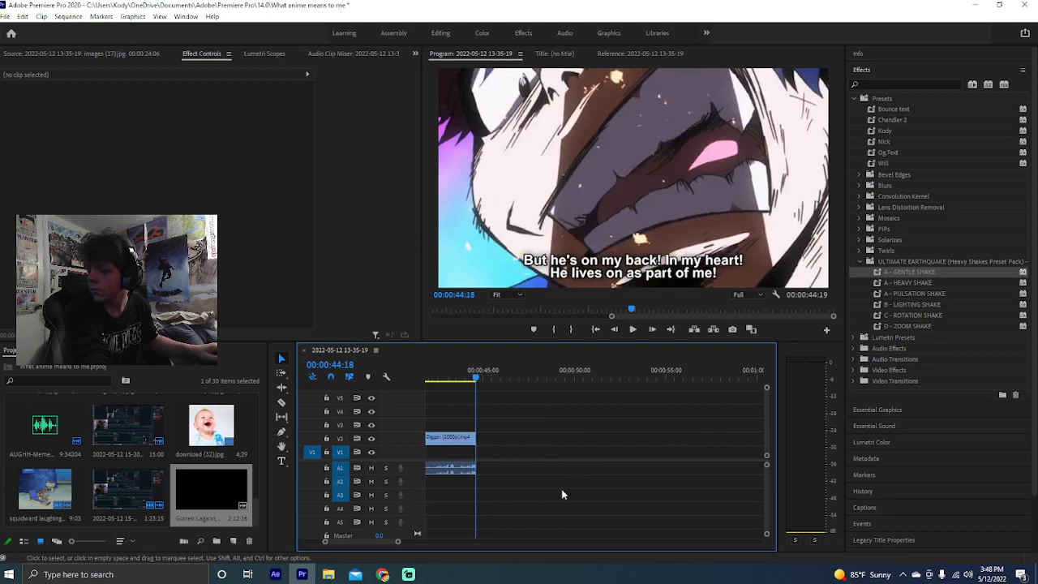
scroll(563, 494, down, 1)
scroll(542, 487, up, 4)
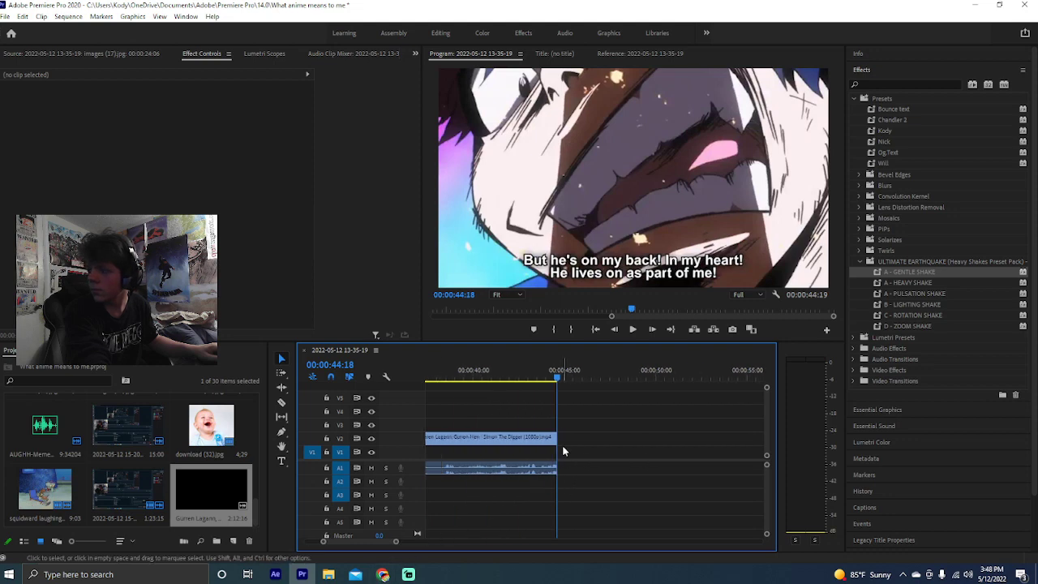
drag(554, 435, 558, 436)
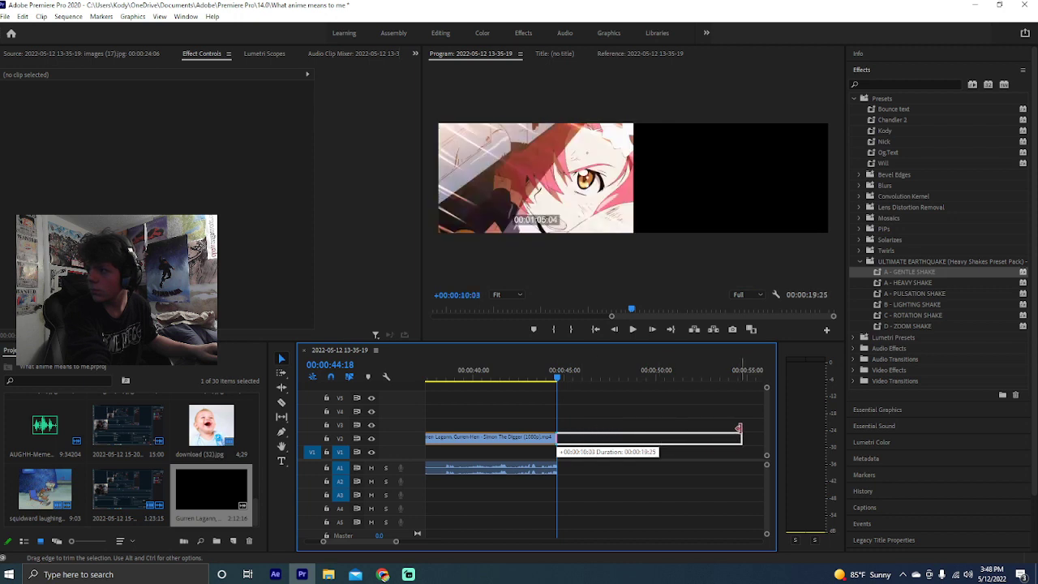
drag(556, 437, 557, 437)
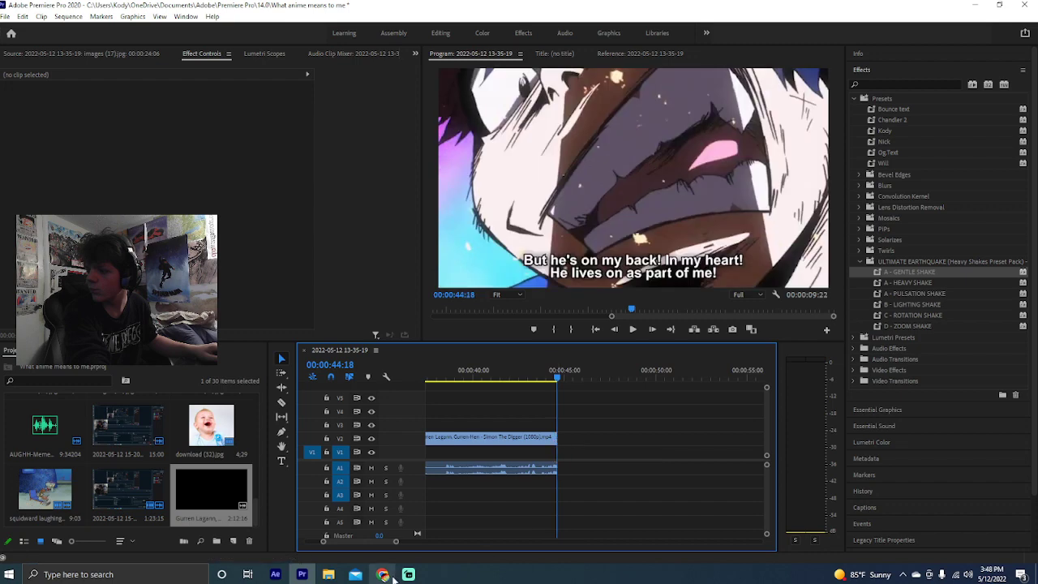
Switch to Streamlabs Desktop to check the stream chat, and return to Premiere Pro
click(409, 574)
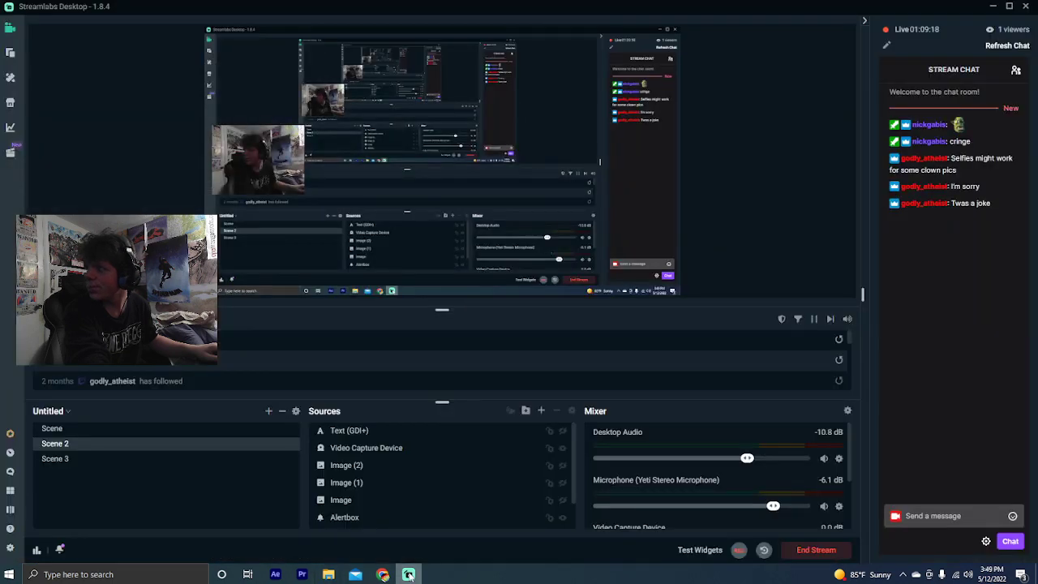
click(302, 574)
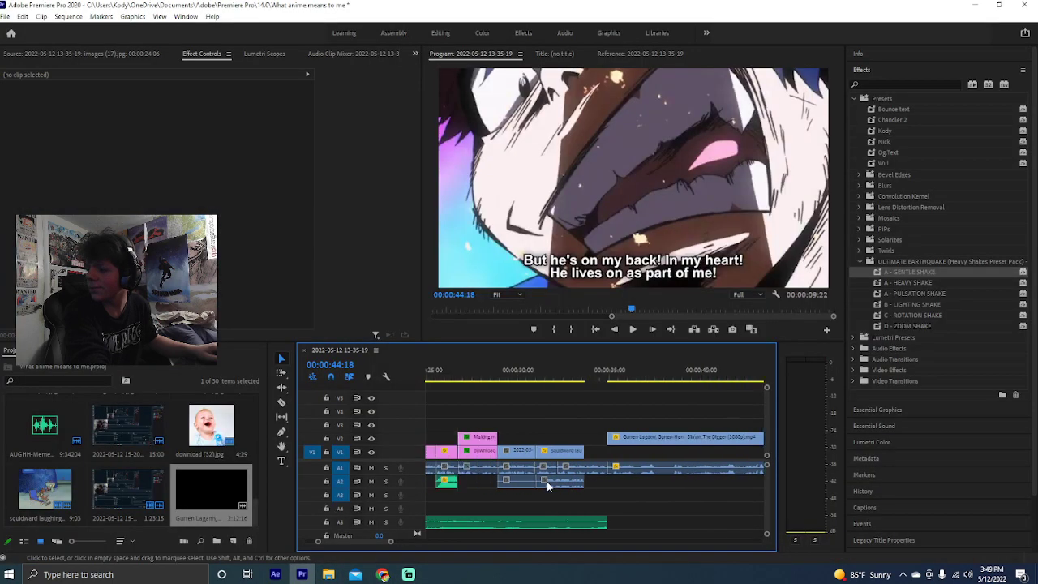
Play the edit from 0:28:25 through the Gurren Lagann scene, and replay the scene from 0:34:25 to about 0:43:21
scroll(546, 484, up, 3)
click(580, 378)
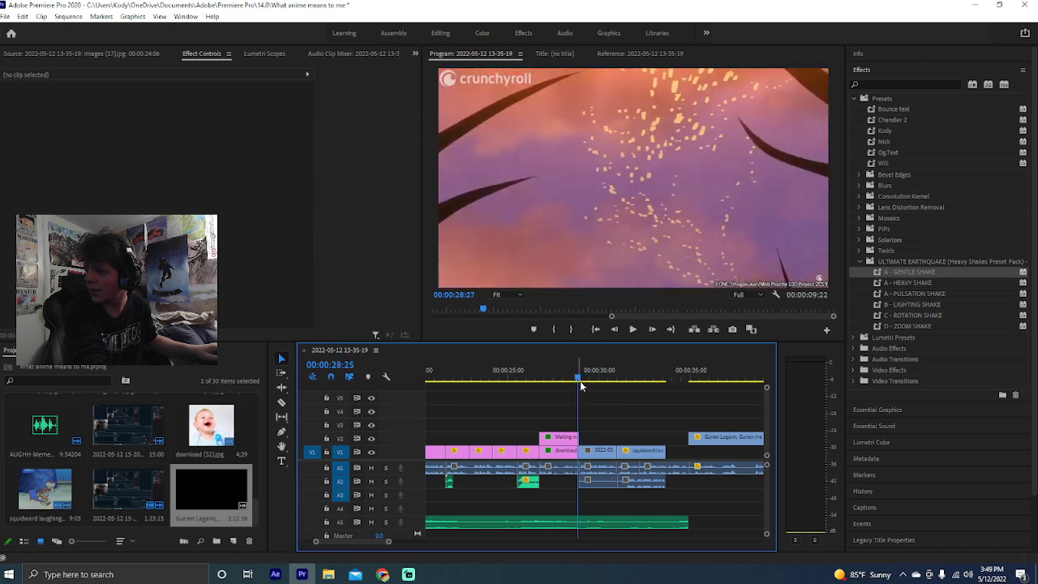
key(space)
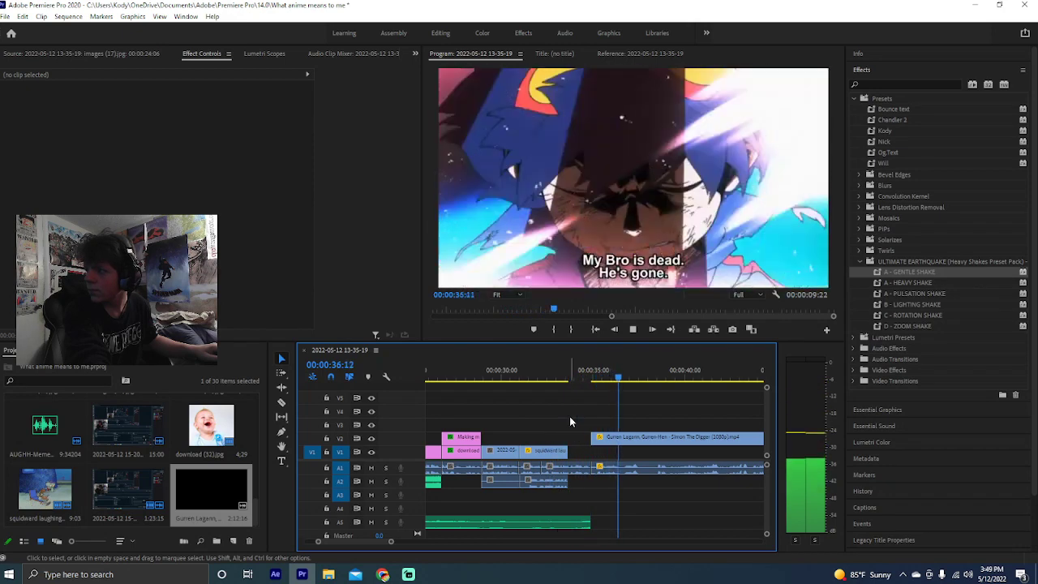
scroll(569, 416, down, 4)
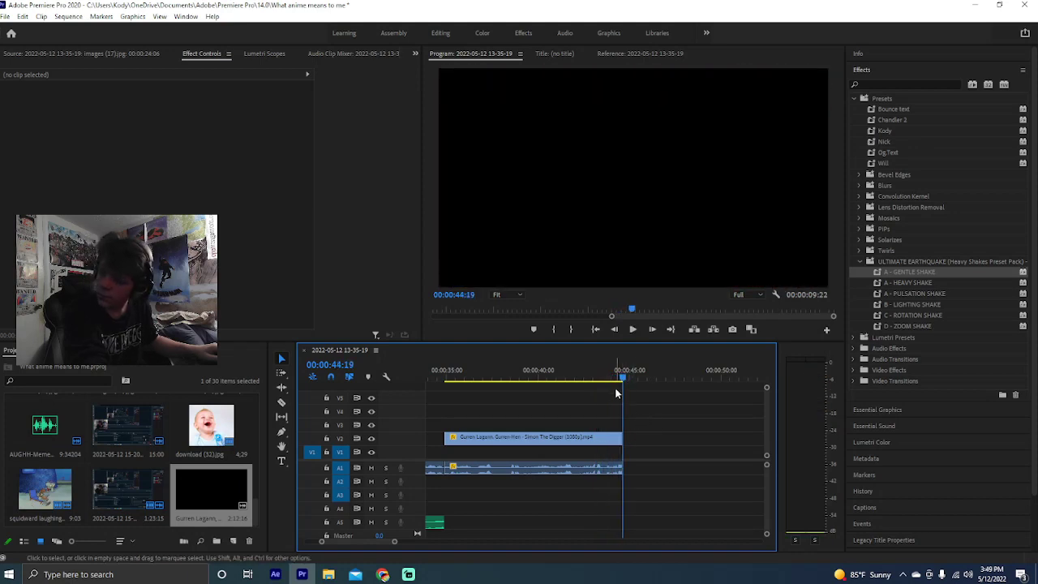
drag(621, 379, 444, 380)
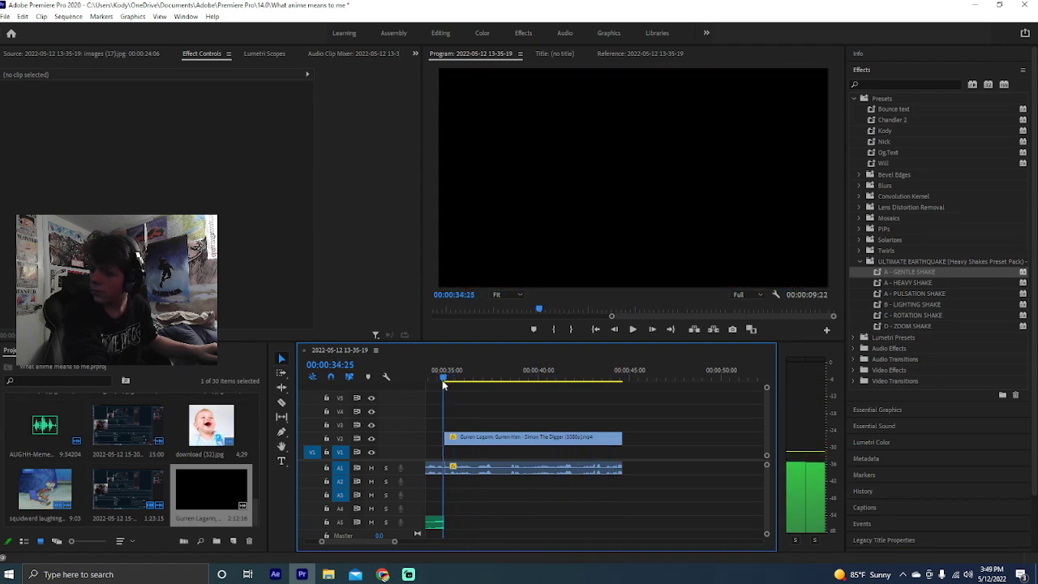
key(space)
scroll(510, 405, up, 3)
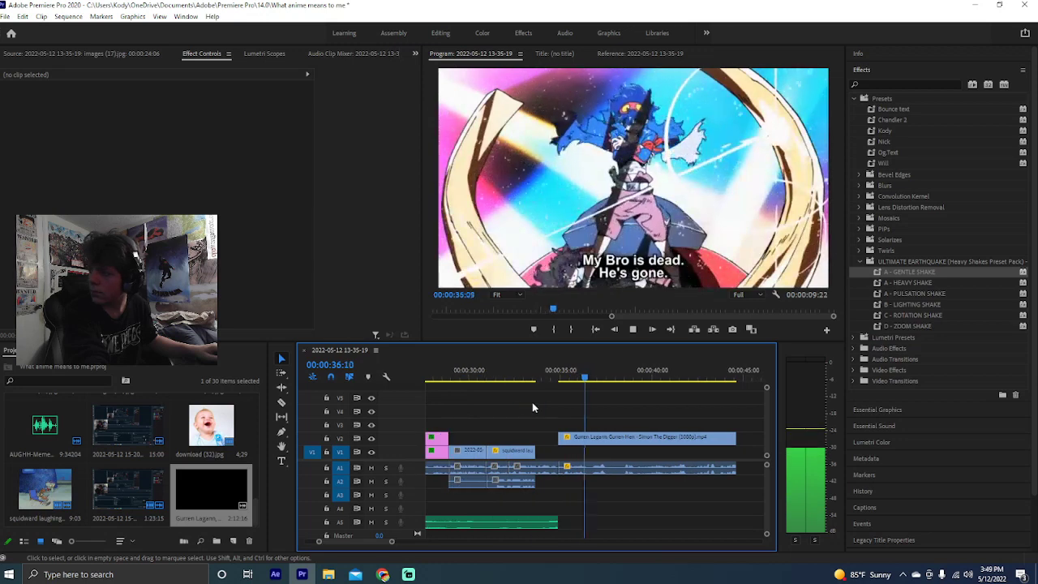
key(space)
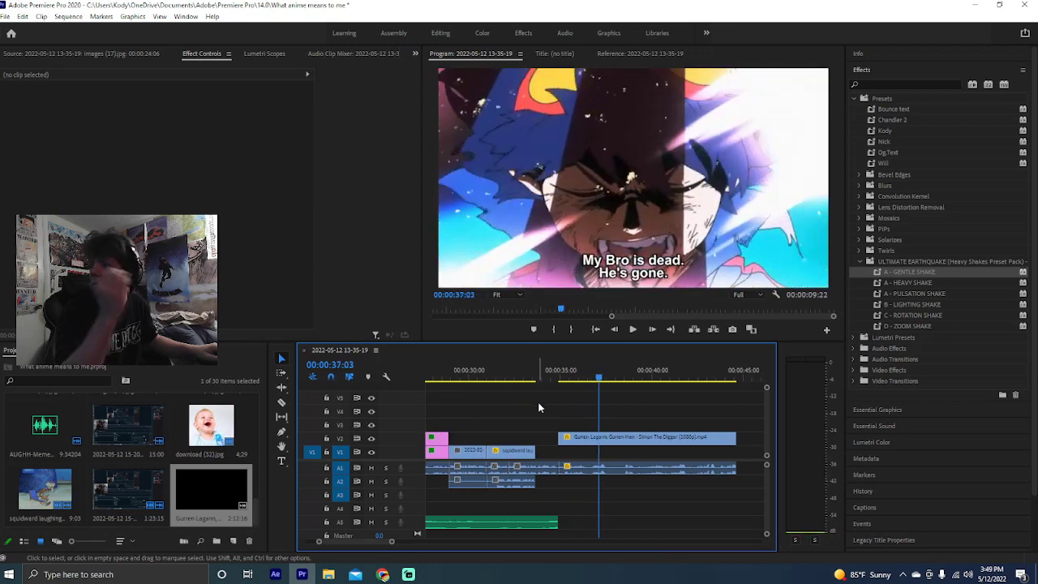
key(space)
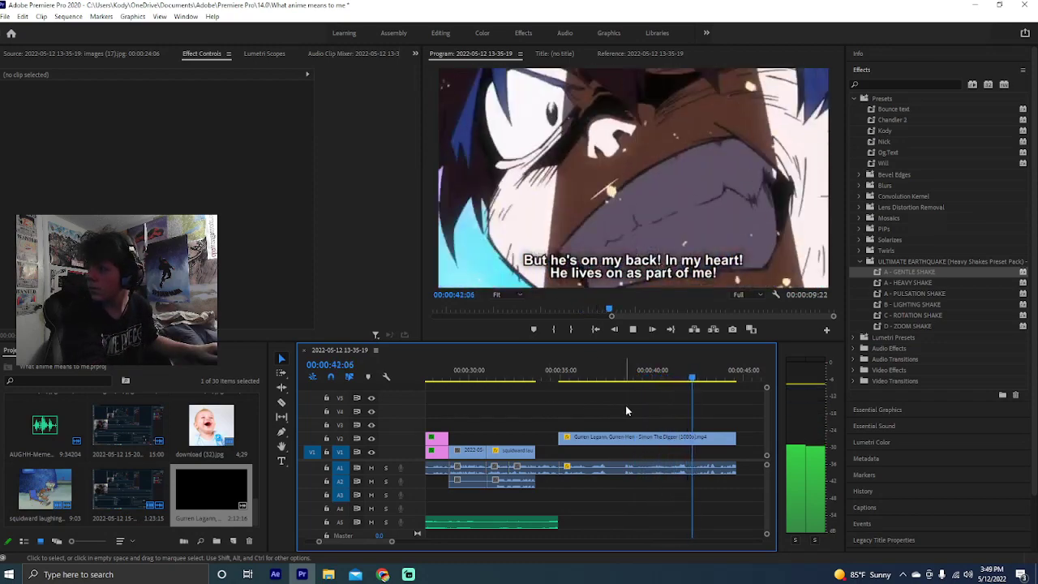
scroll(721, 425, down, 2)
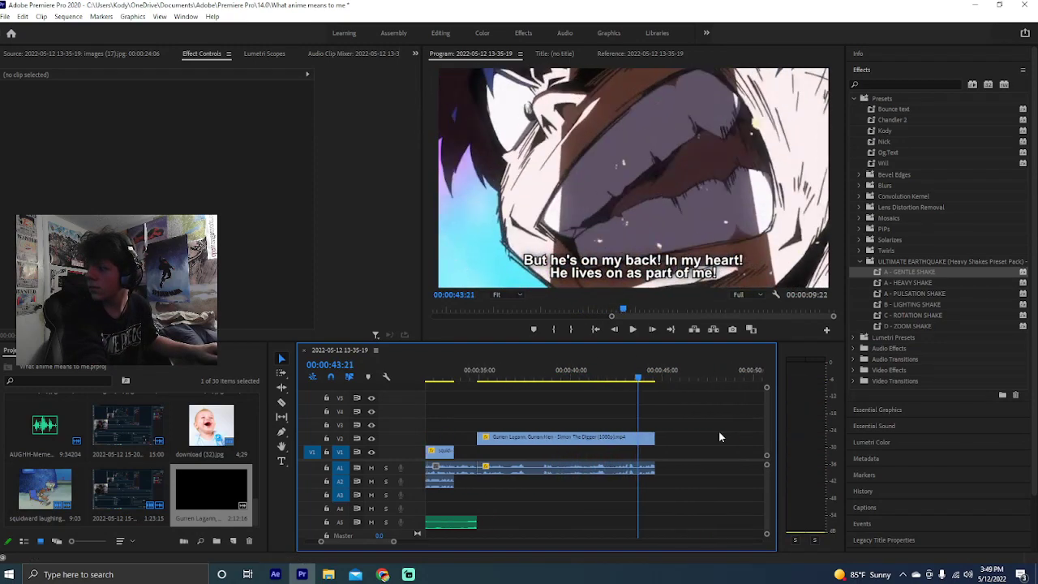
Extend the Gurren Lagann clip to end at 0:47:22, and play through the added footage
key(Home)
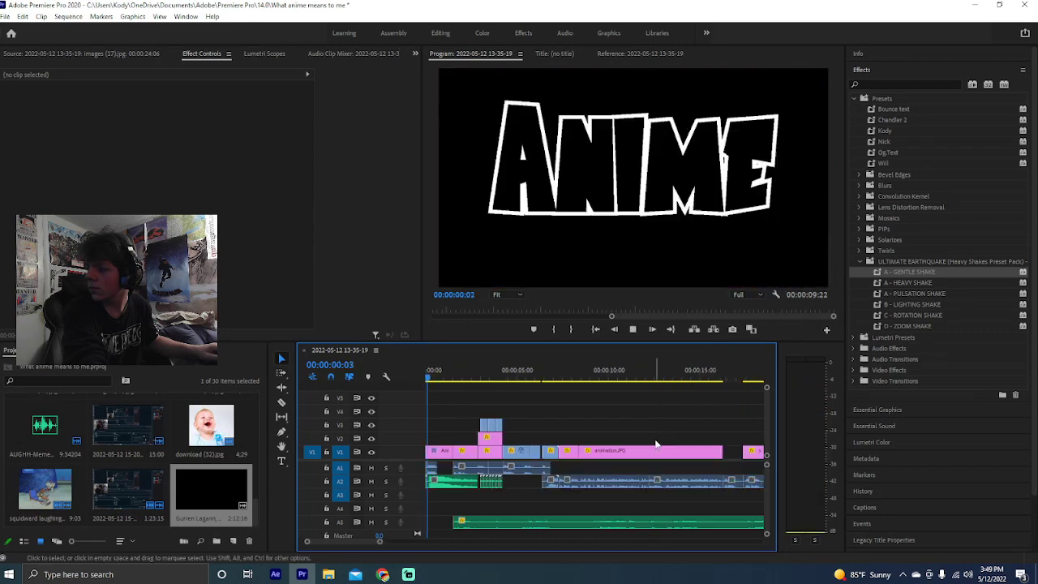
key(space)
click(624, 310)
key(End)
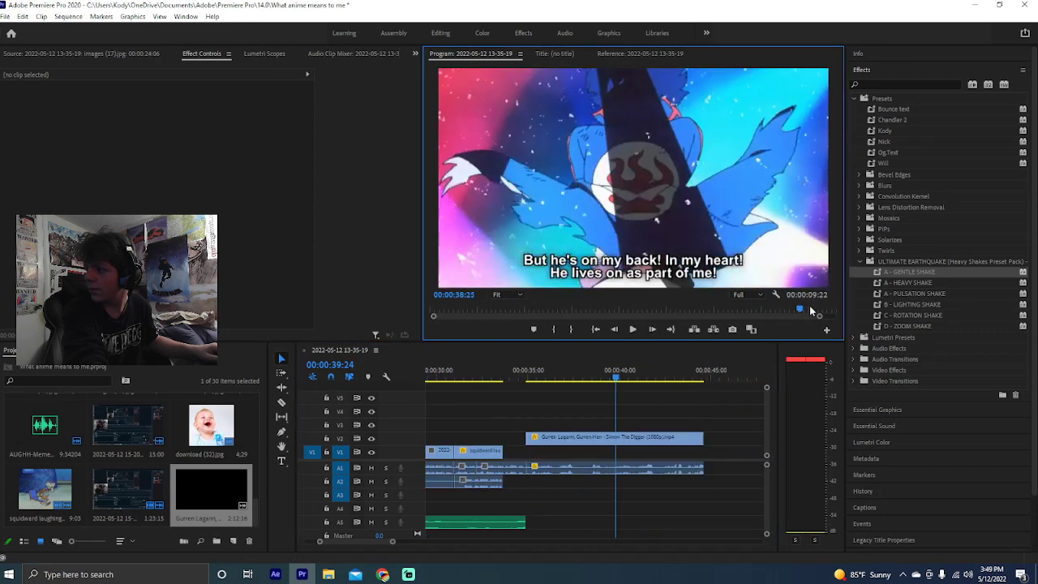
drag(706, 439, 759, 439)
key(space)
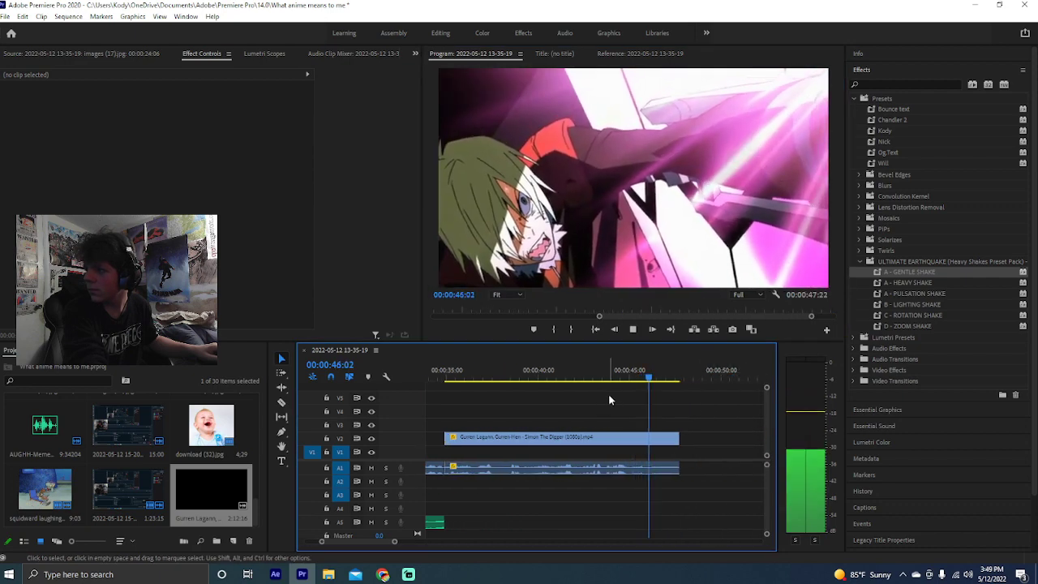
key(space)
Extend the Gurren Lagann video and audio so both end at 1:06:20
scroll(629, 396, down, 3)
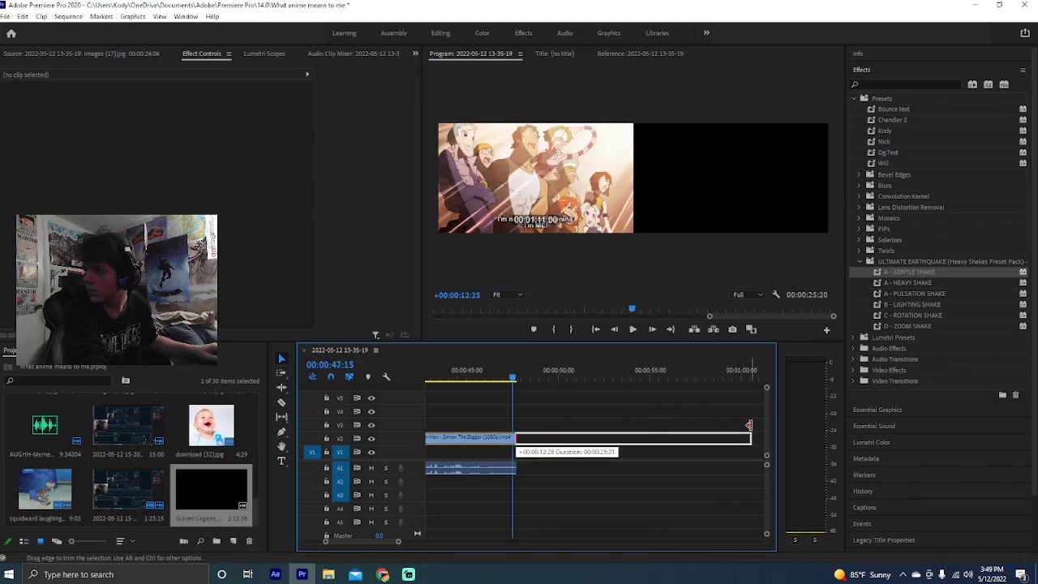
drag(754, 425, 734, 425)
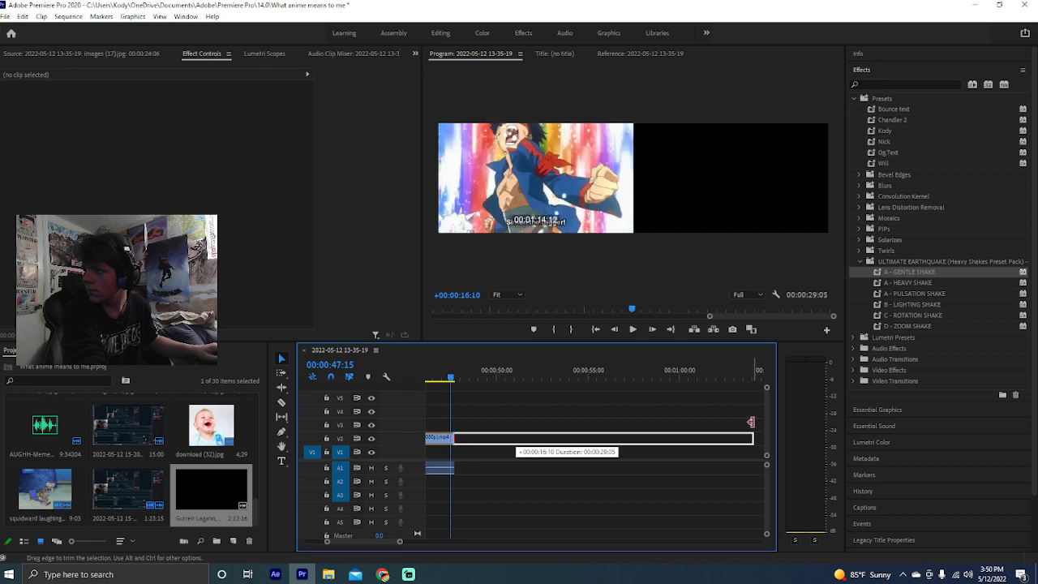
drag(757, 419, 758, 419)
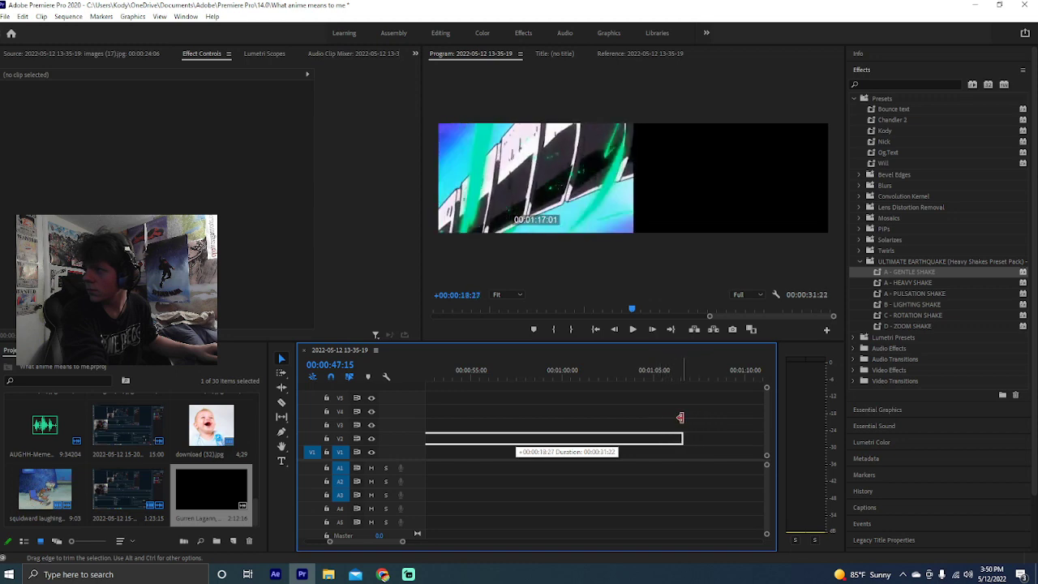
drag(680, 418, 680, 418)
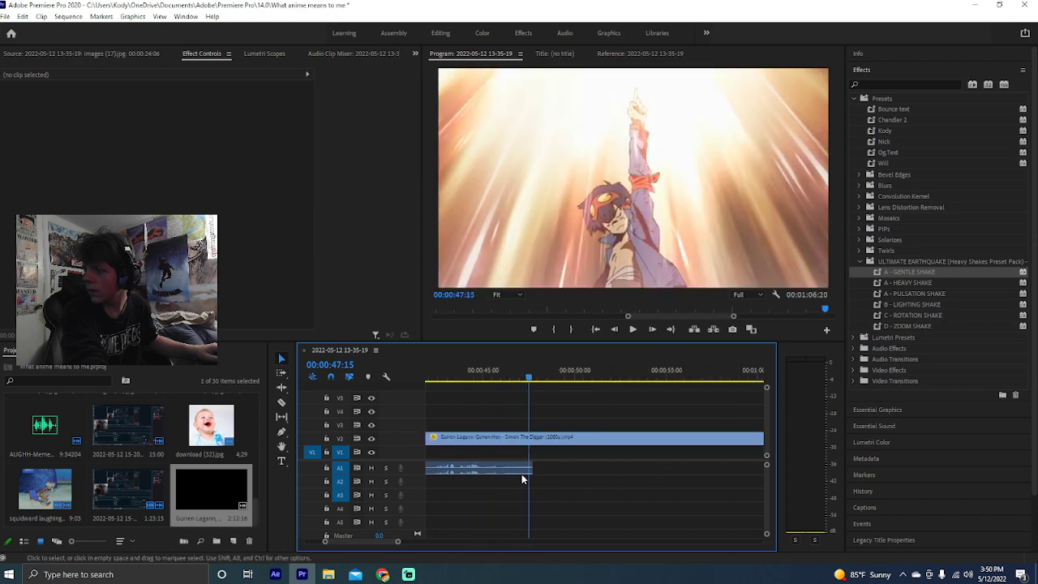
drag(529, 468, 639, 463)
drag(748, 460, 678, 506)
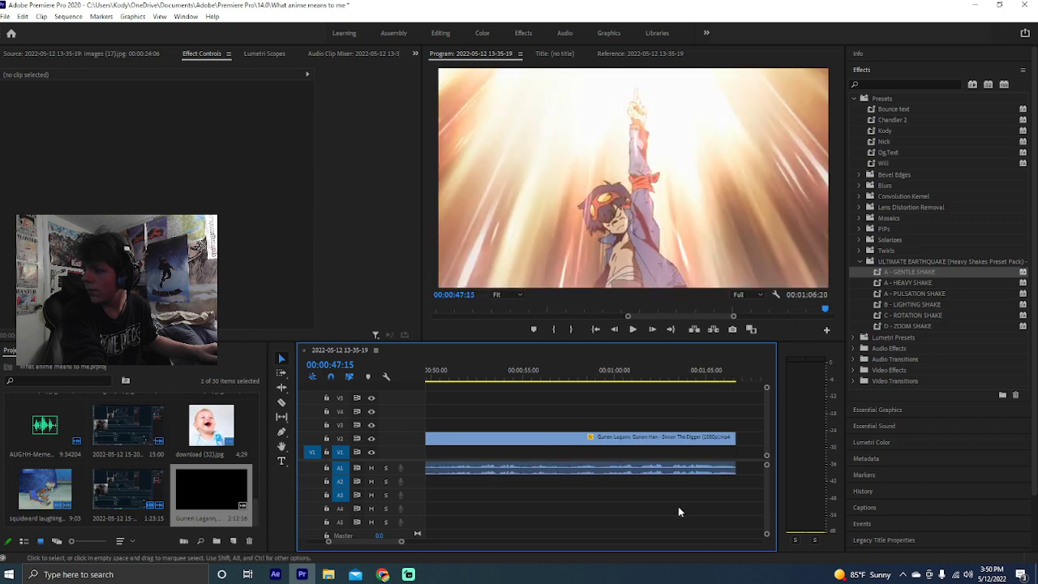
Cut the Gurren Lagann video and audio at 0:44:29 and 0:46:09, and ripple delete the section between the cuts
scroll(637, 500, up, 5)
click(549, 378)
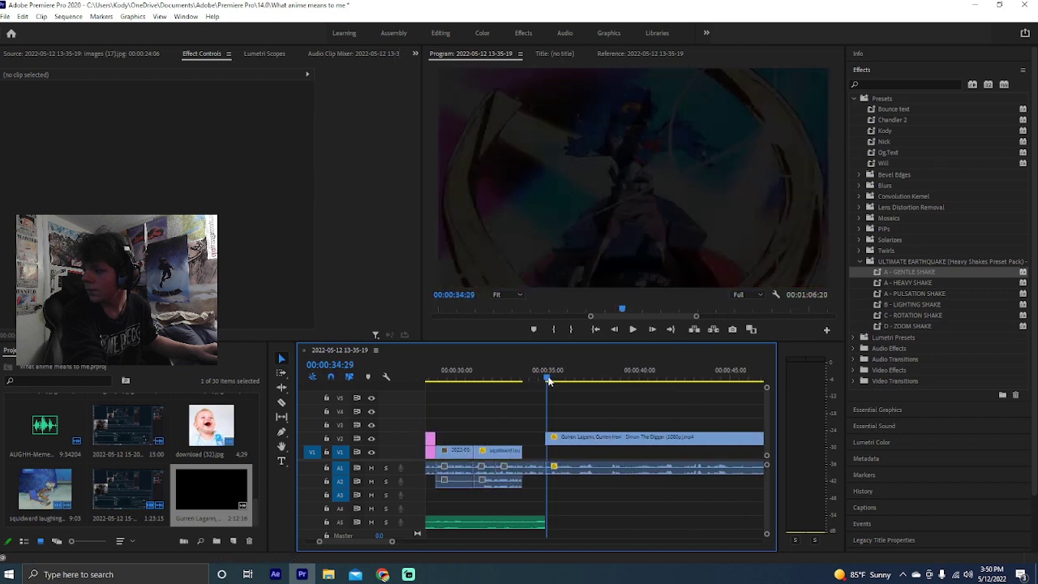
key(space)
scroll(608, 406, down, 1)
scroll(608, 403, down, 1)
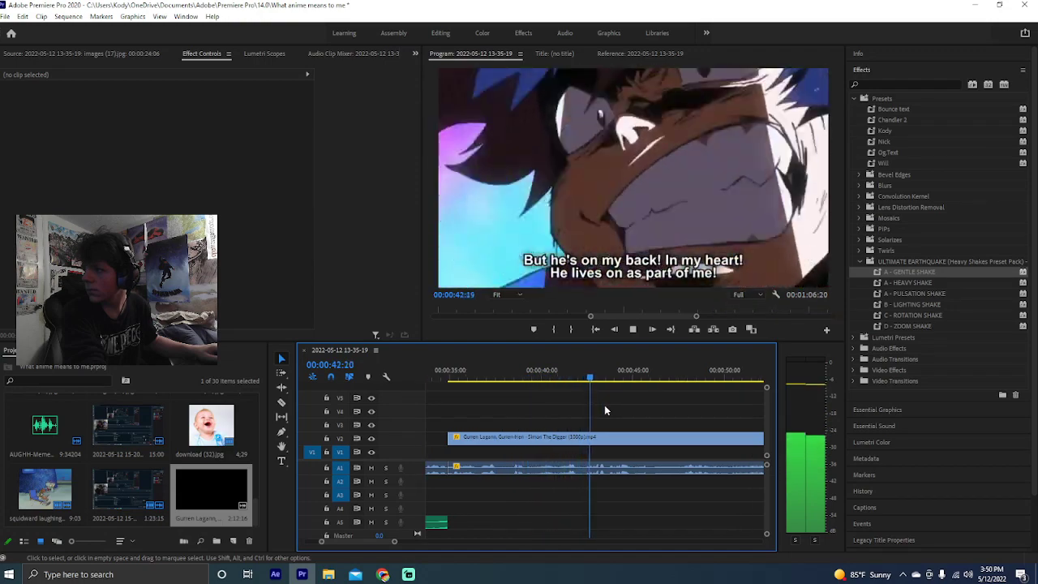
scroll(604, 405, down, 1)
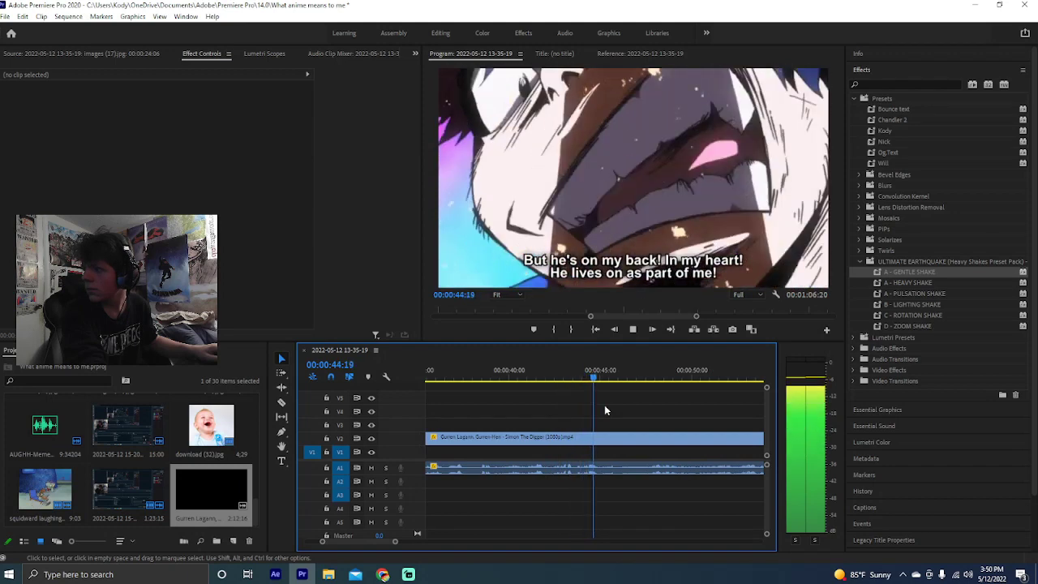
key(space)
key(c)
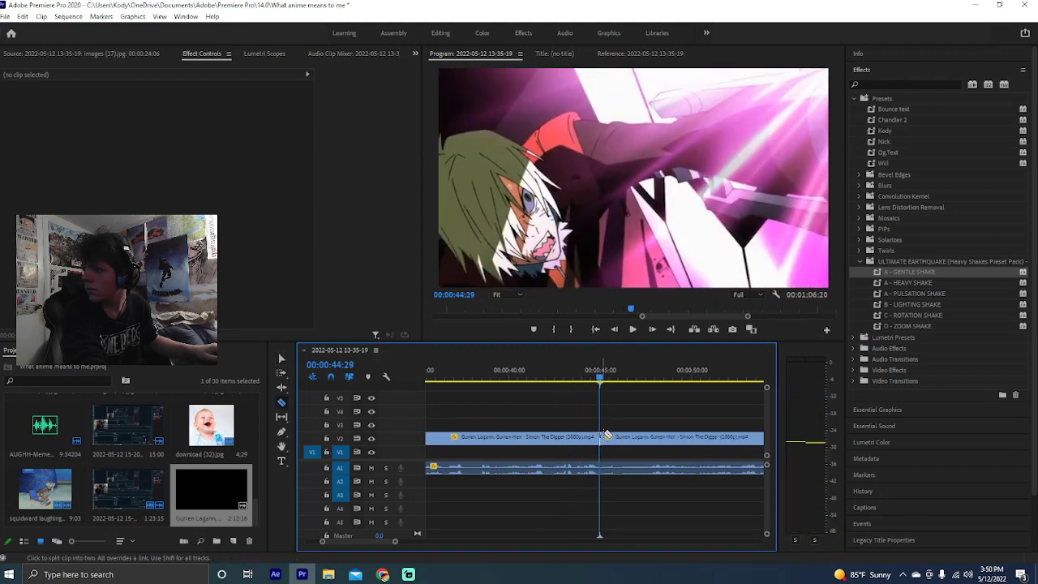
key(space)
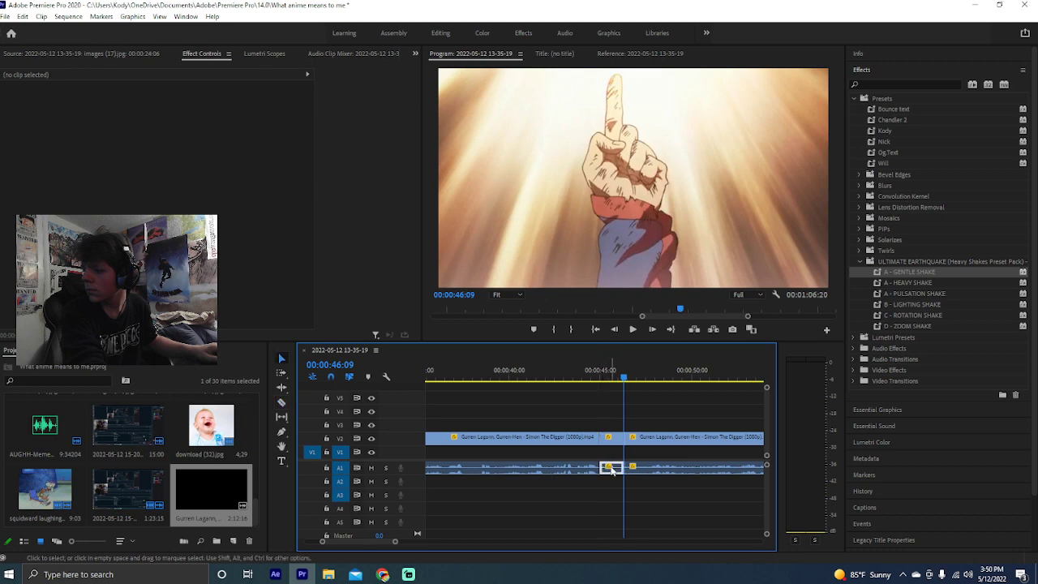
key(Delete)
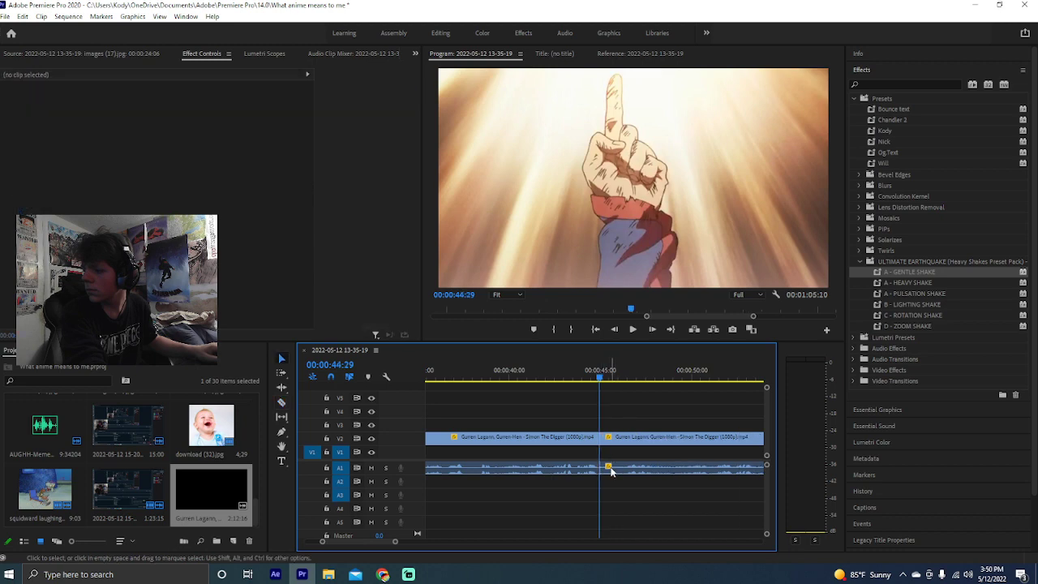
Play across the join at 0:44:29 to about 0:45:28 to check the cut
key(space)
click(585, 375)
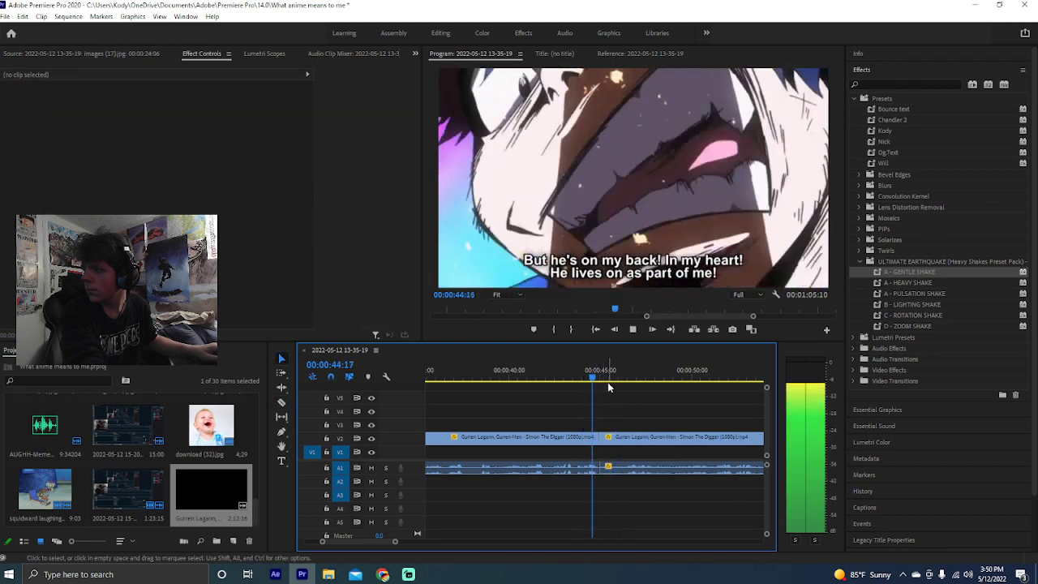
key(space)
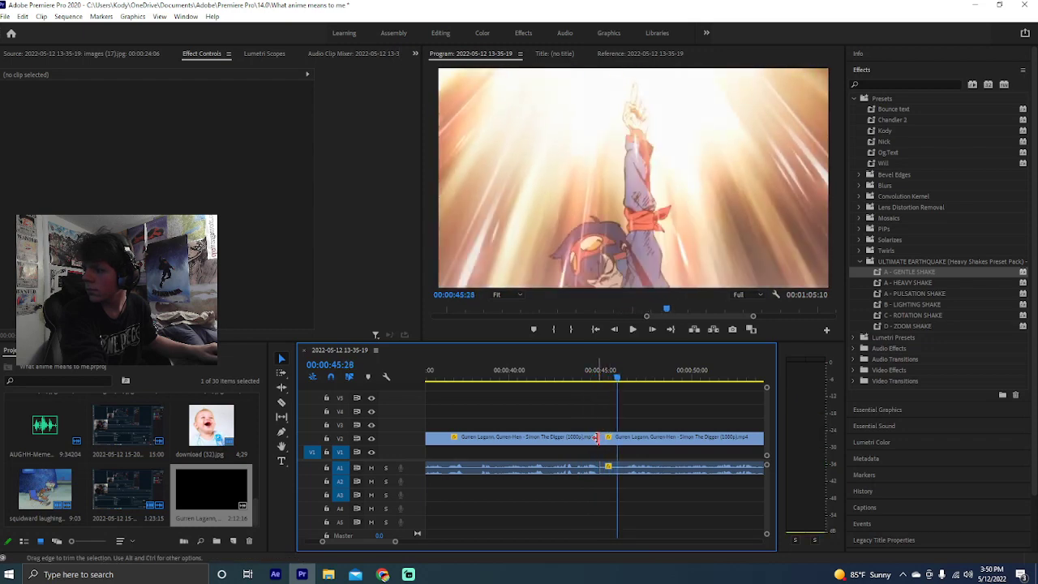
Trim eight frames off the end of the first Gurren Lagann segment, close the gap at the join, and play on to 1:03:23
drag(597, 438, 600, 458)
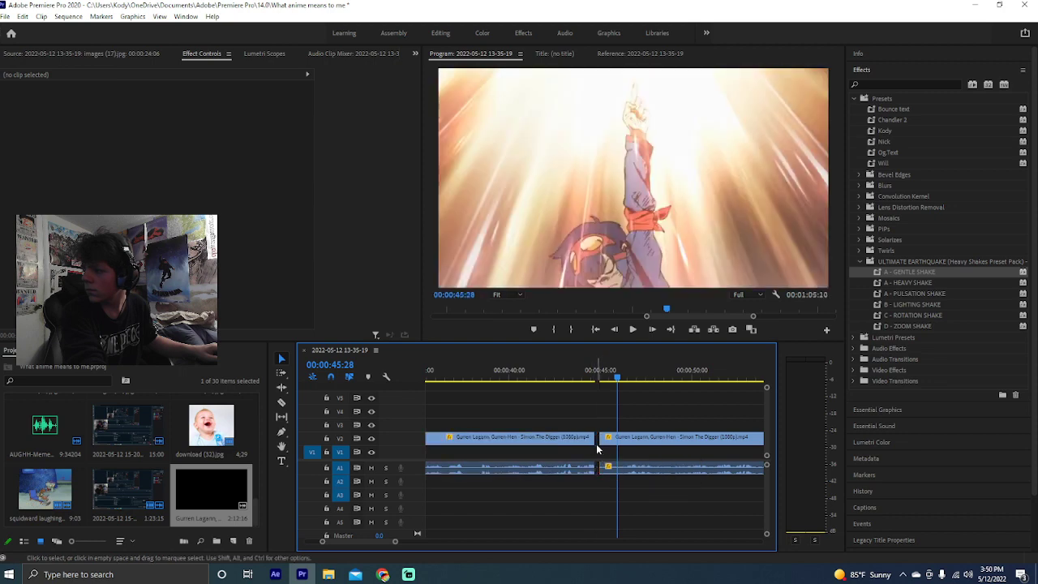
click(596, 443)
key(Delete)
key(shift+k)
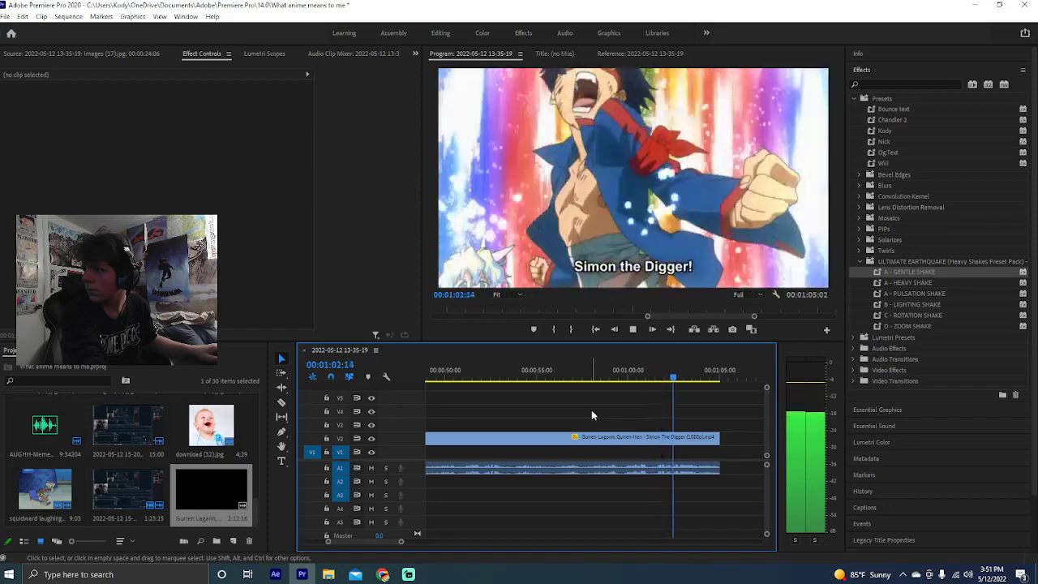
key(space)
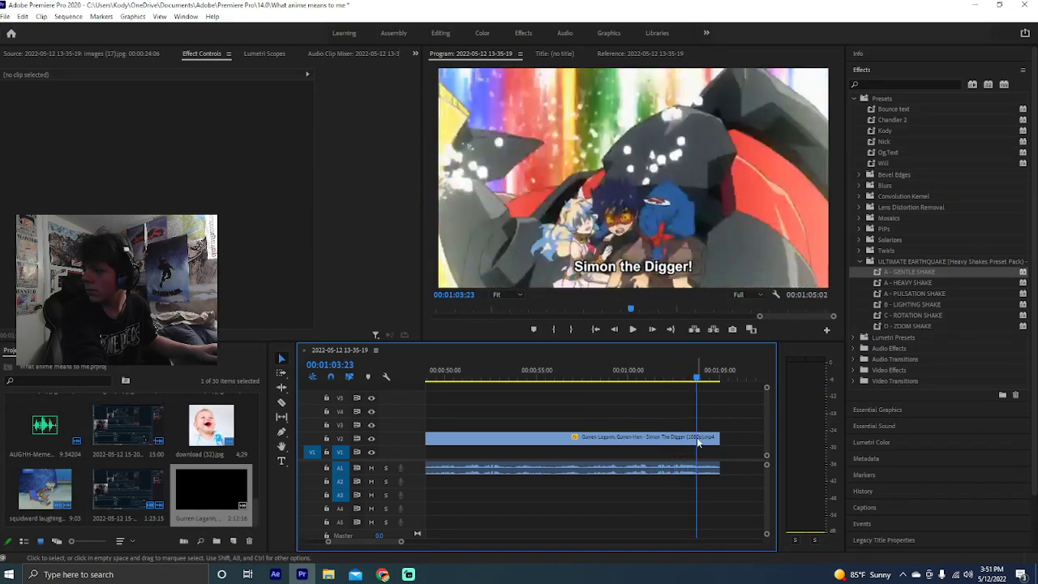
Fade out the Gurren Lagann video with opacity keyframes of 99% at 1:03:23 and 0% at 1:05:02
click(697, 437)
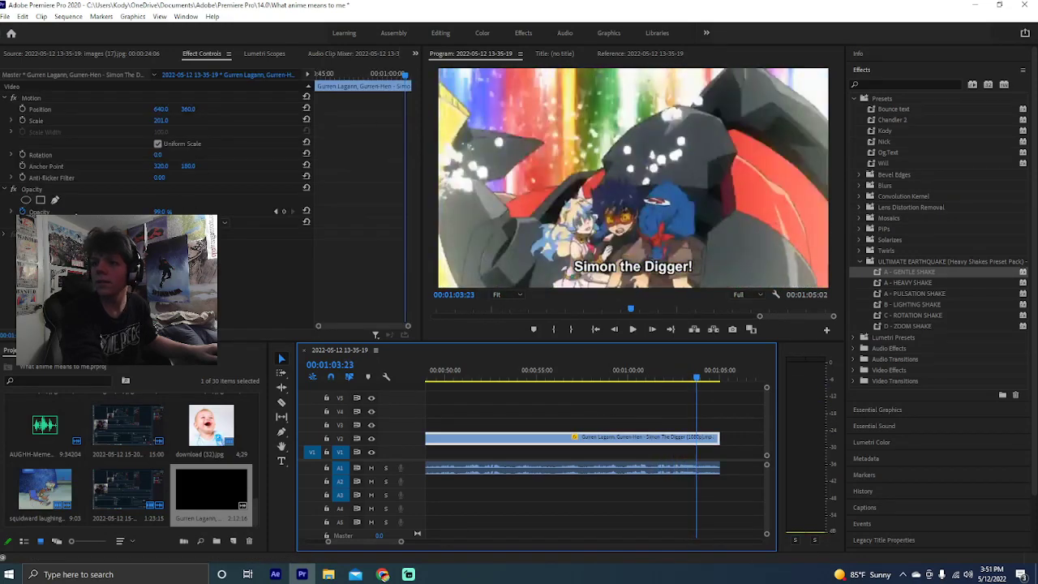
click(283, 212)
drag(403, 74, 411, 77)
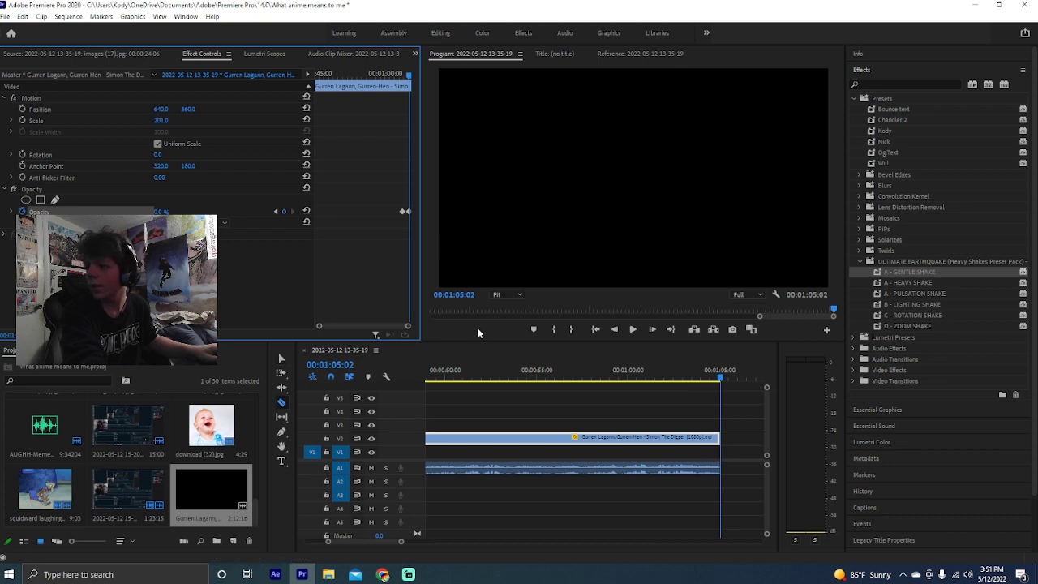
Fade the Gurren Lagann audio from 0 dB at 1:03:21 to silence at 1:05:02, and play back the ending
key(Left)
key(Left)
key(Left)
key(Left)
key(Left)
key(Left)
key(Left)
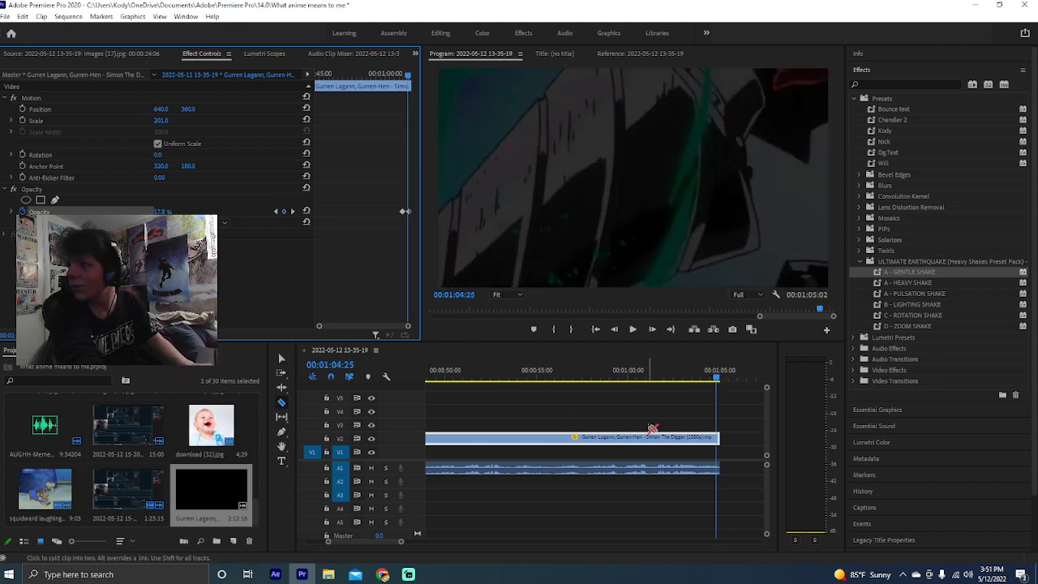
key(Left)
key(Left)
key(Left)
key(Left)
key(Left)
key(Left)
key(Left)
key(Left)
key(Left)
key(Left)
key(Left)
key(Left)
key(Left)
key(Left)
key(Left)
key(Left)
key(Left)
key(Left)
key(Left)
key(Left)
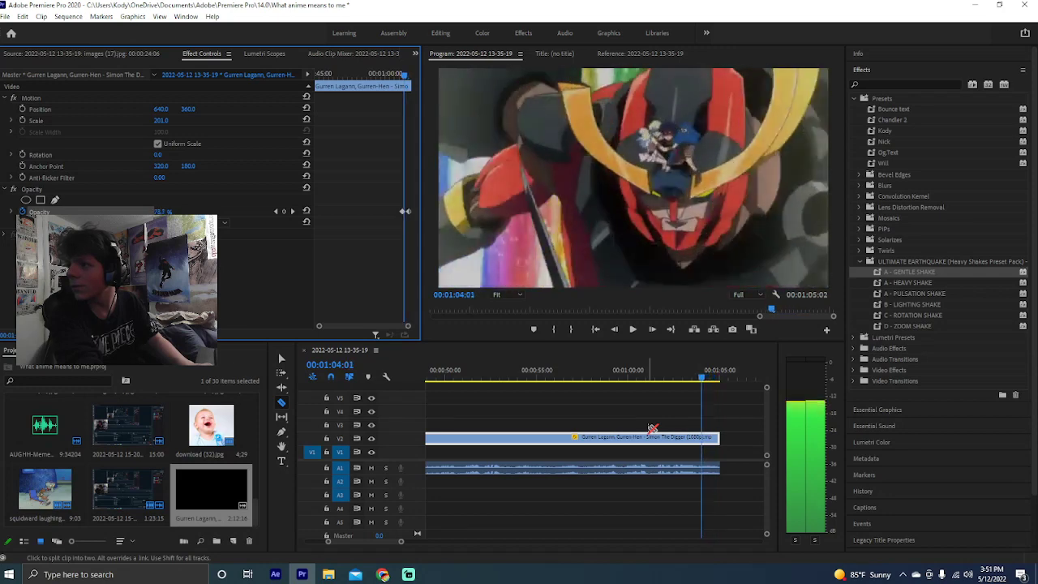
key(Left)
key(Left)
key(Left)
key(Left)
key(Left)
key(Left)
key(Left)
key(Left)
key(Left)
key(Left)
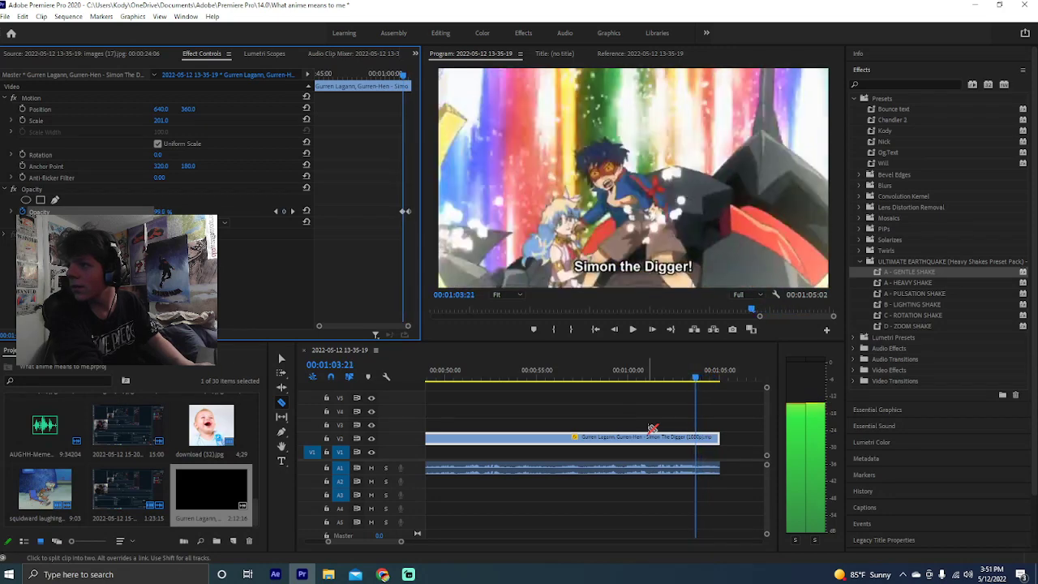
key(Right)
key(Right)
key(Left)
key(Left)
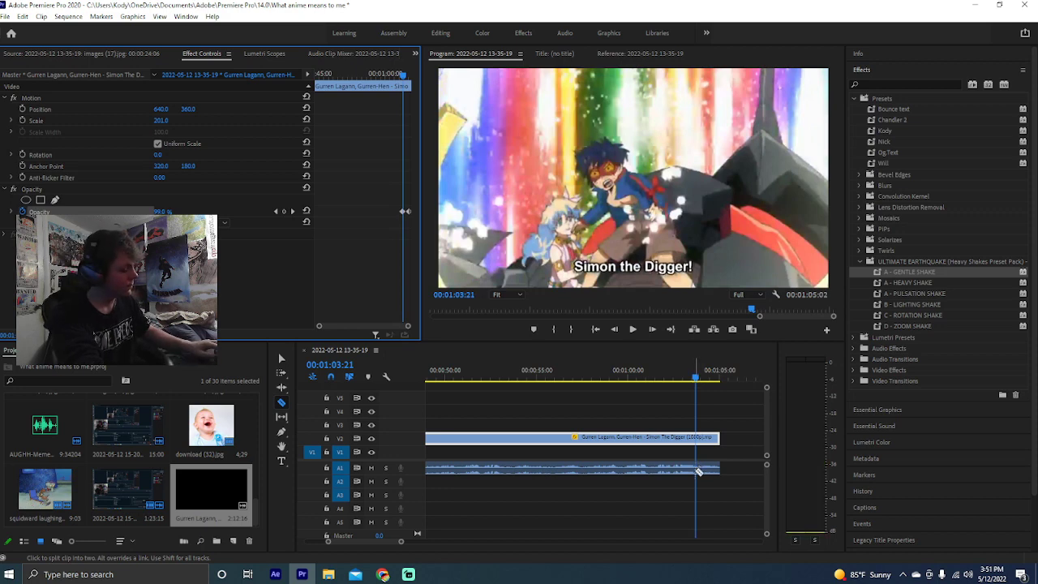
key(v)
click(672, 468)
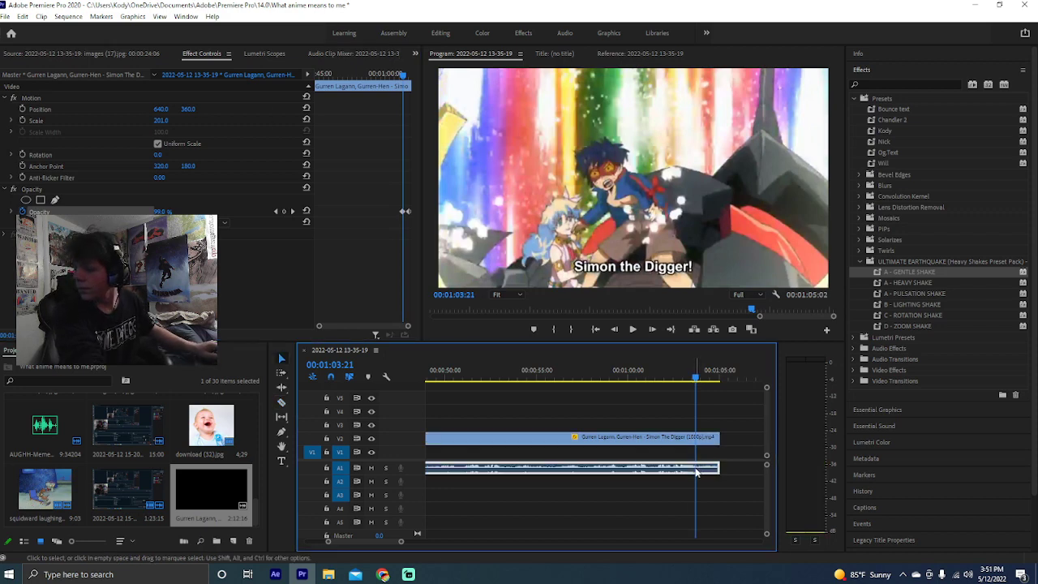
click(284, 120)
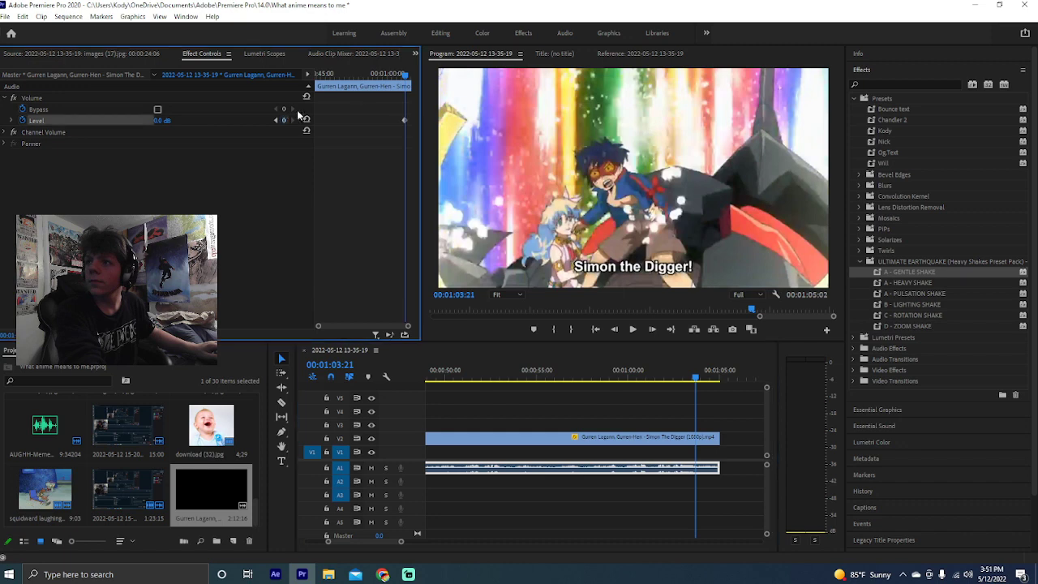
drag(407, 79, 430, 79)
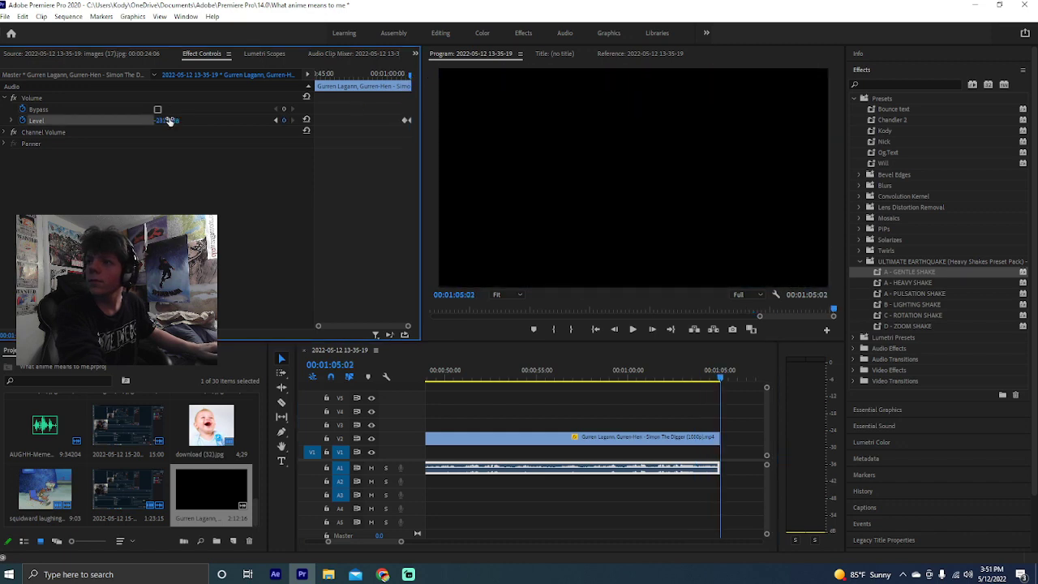
click(497, 370)
key(space)
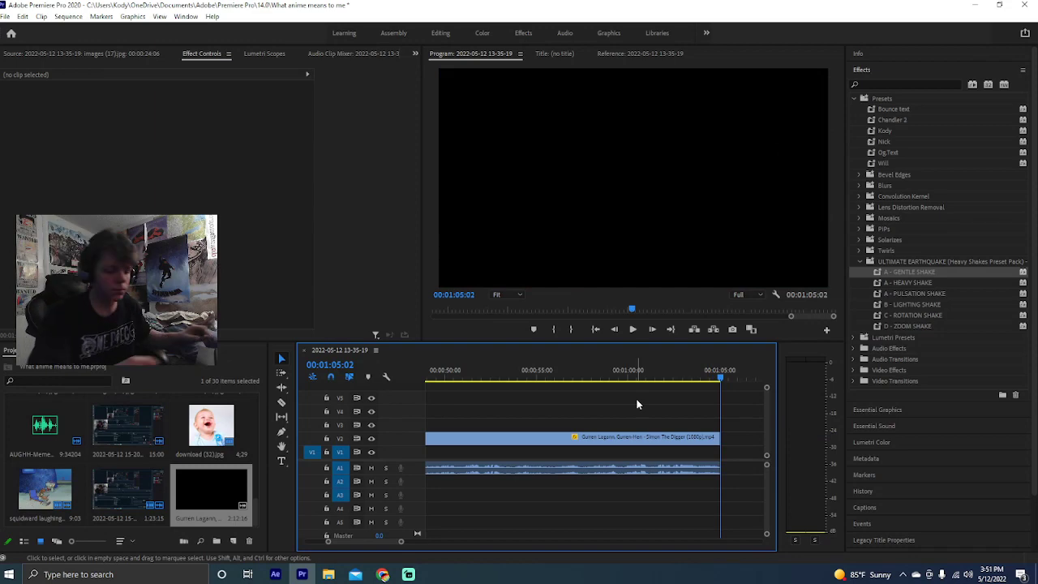
Tighten the join between the two Gurren Lagann segments near 0:45:05 and close the gap so the sequence ends at 1:04:24
scroll(532, 384, up, 3)
click(590, 379)
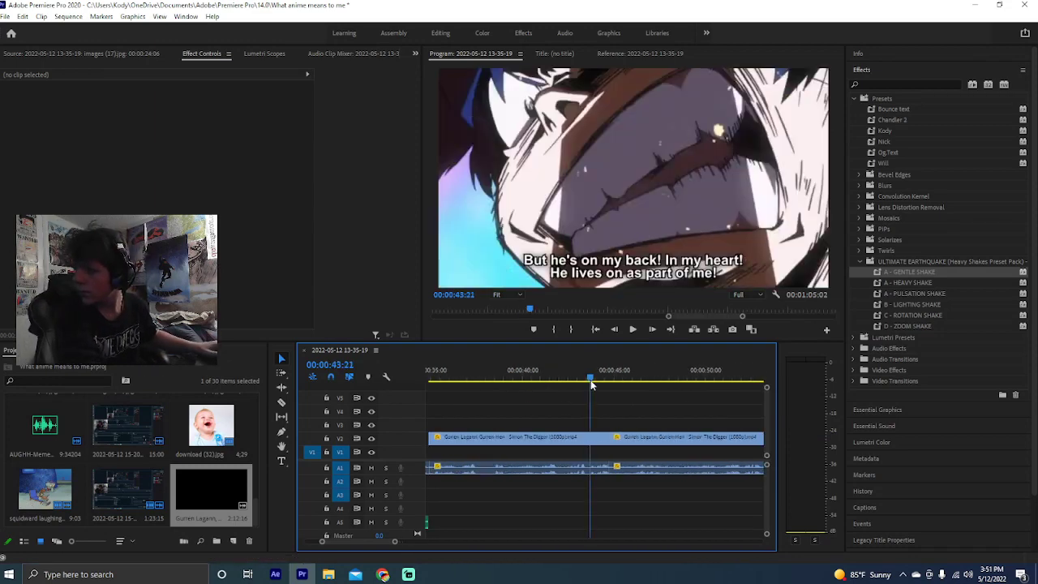
drag(590, 385, 610, 467)
key(Down)
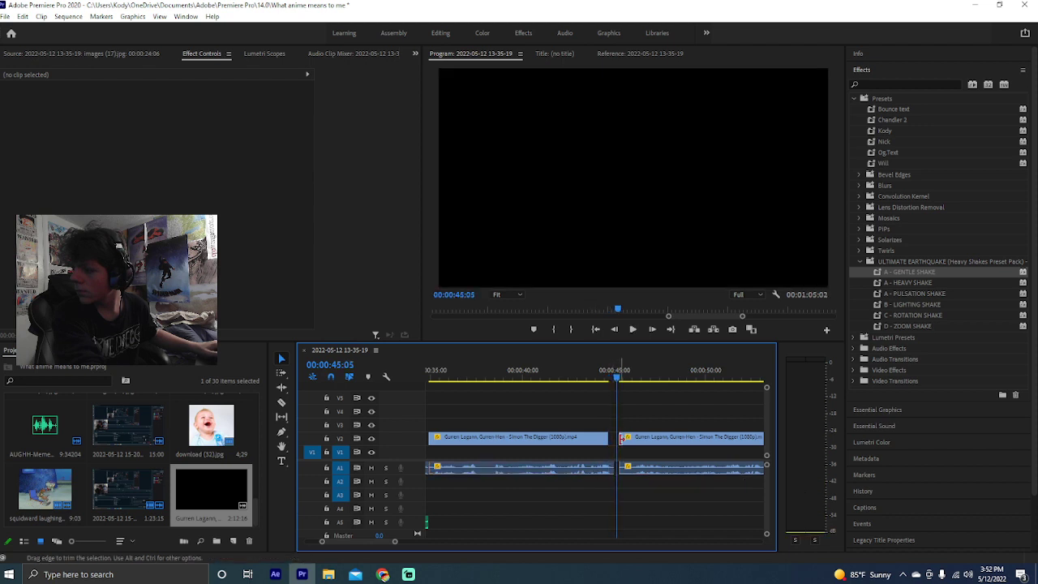
drag(604, 436, 630, 474)
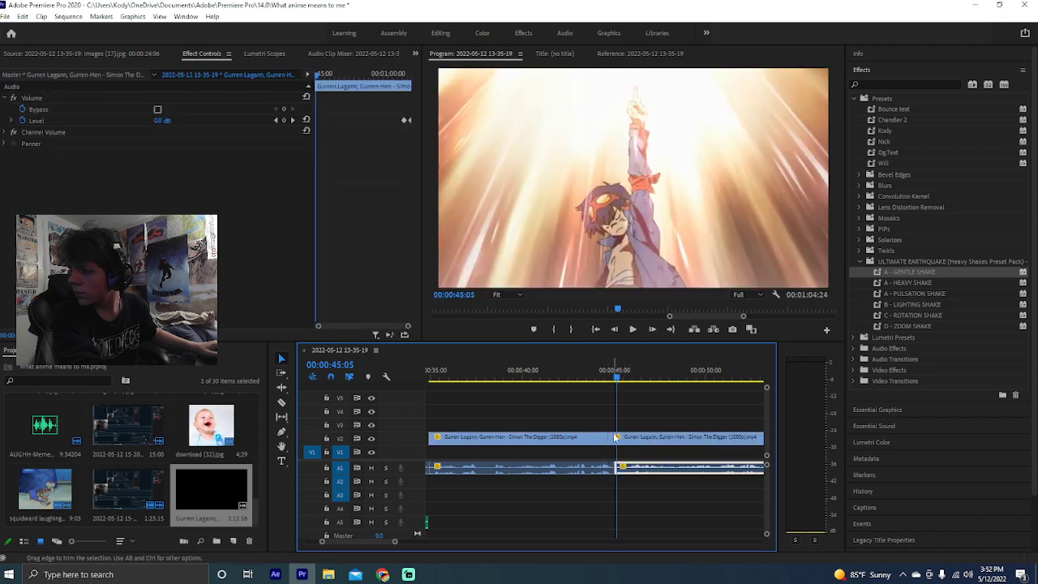
Play on from the tightened join and extend the end of the Gurren Lagann video to match its audio at 1:04:24
key(j)
click(641, 400)
key(l)
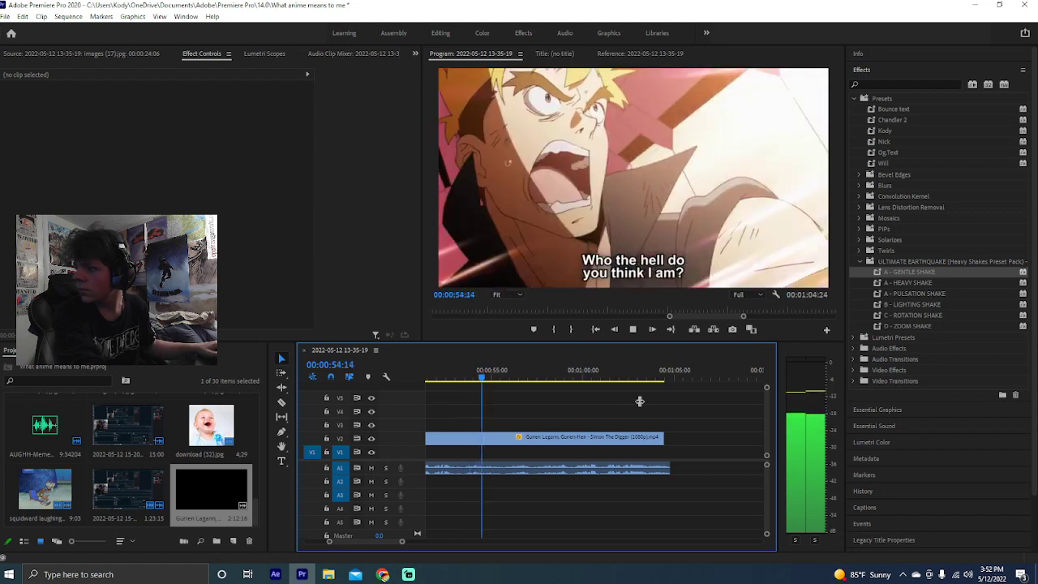
drag(663, 437, 669, 437)
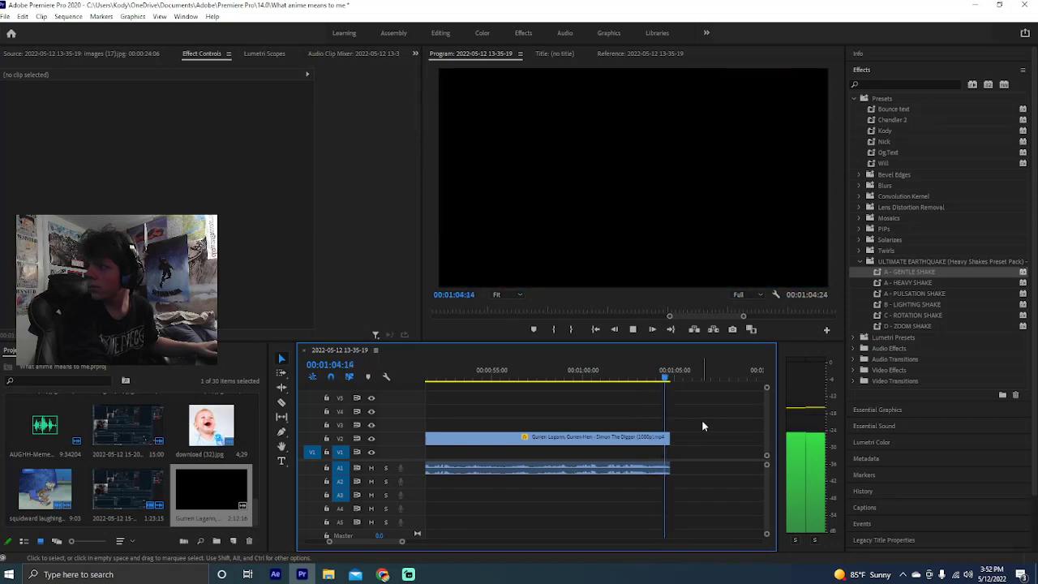
Switch to Streamlabs Desktop to record a short voice-over screen capture, and return to Premiere Pro
scroll(686, 428, up, 5)
scroll(665, 425, up, 4)
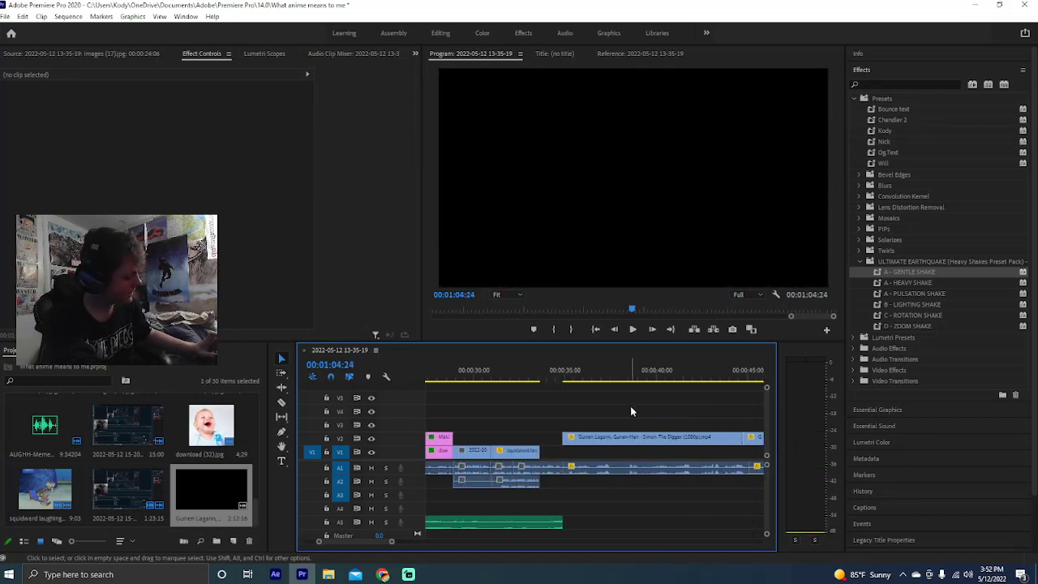
scroll(631, 411, down, 10)
scroll(628, 413, down, 4)
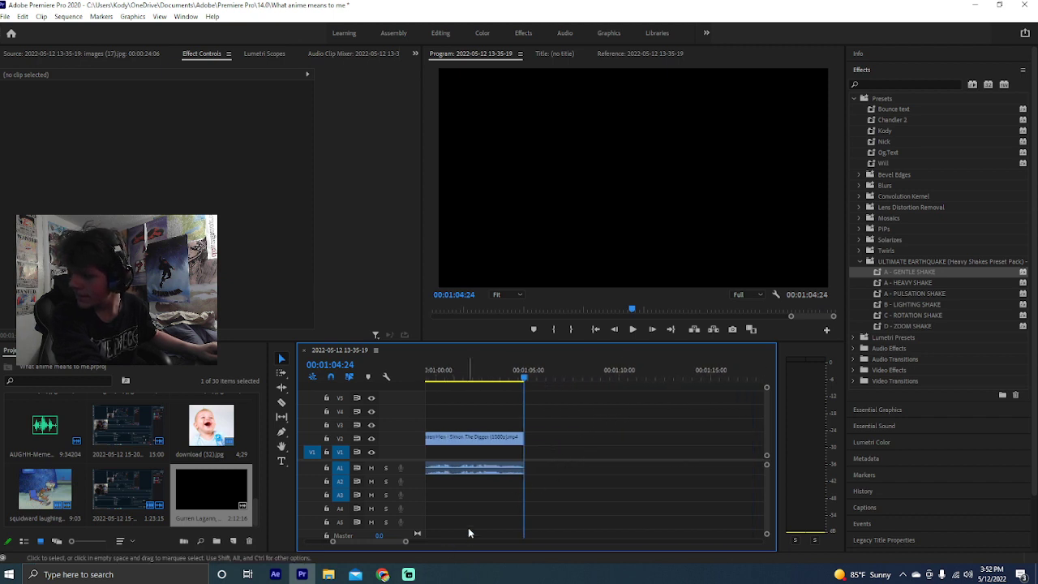
scroll(468, 527, up, 2)
scroll(468, 527, down, 1)
key(alt+Tab)
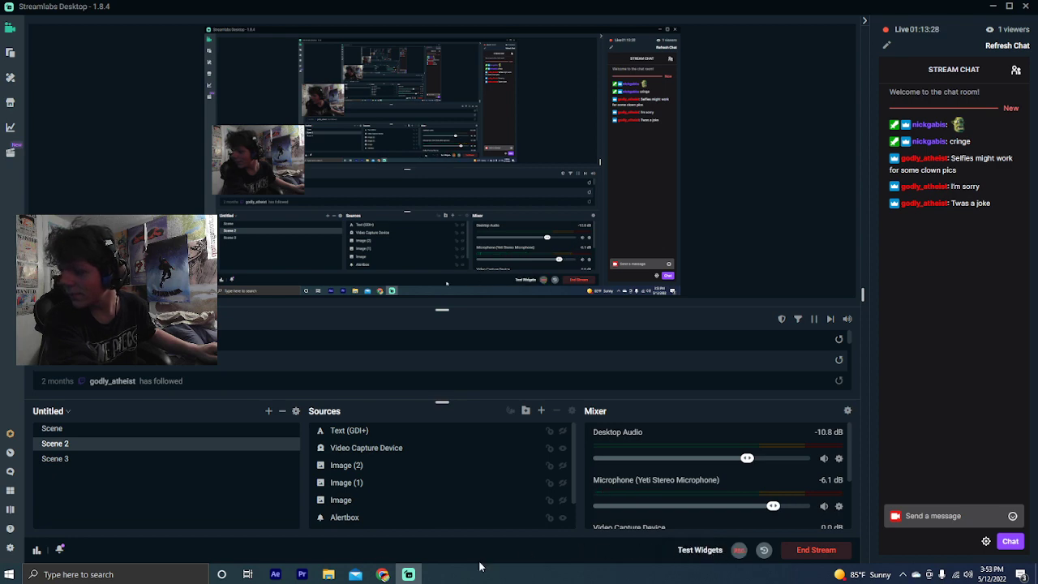
click(302, 574)
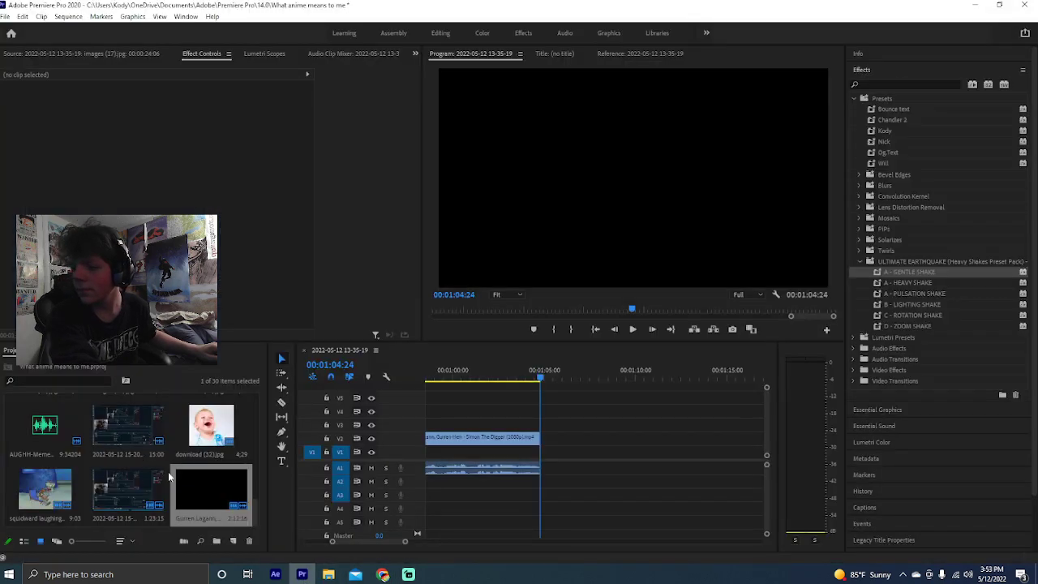
double_click(168, 477)
scroll(51, 167, up, 2)
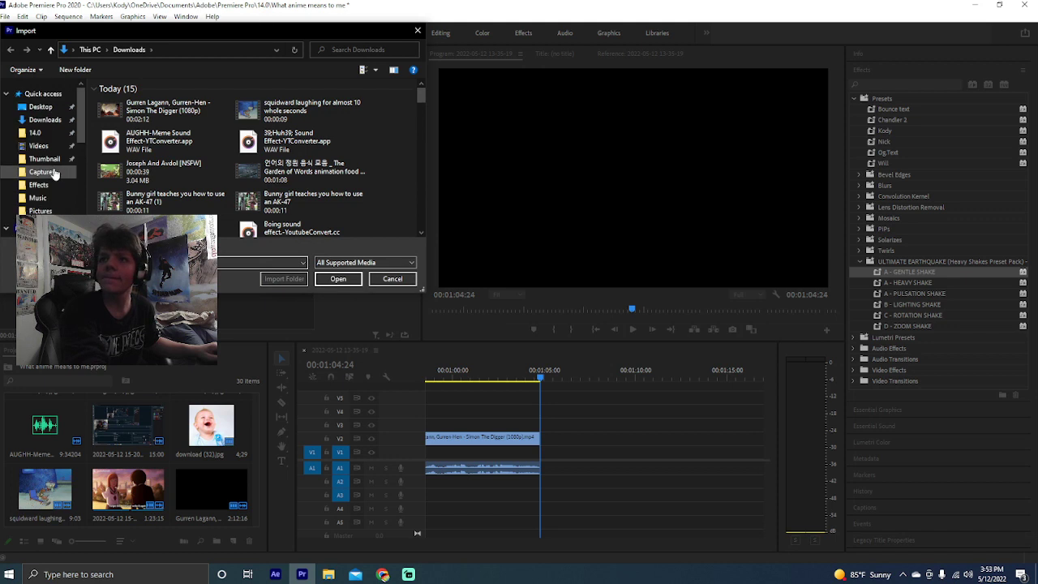
click(55, 172)
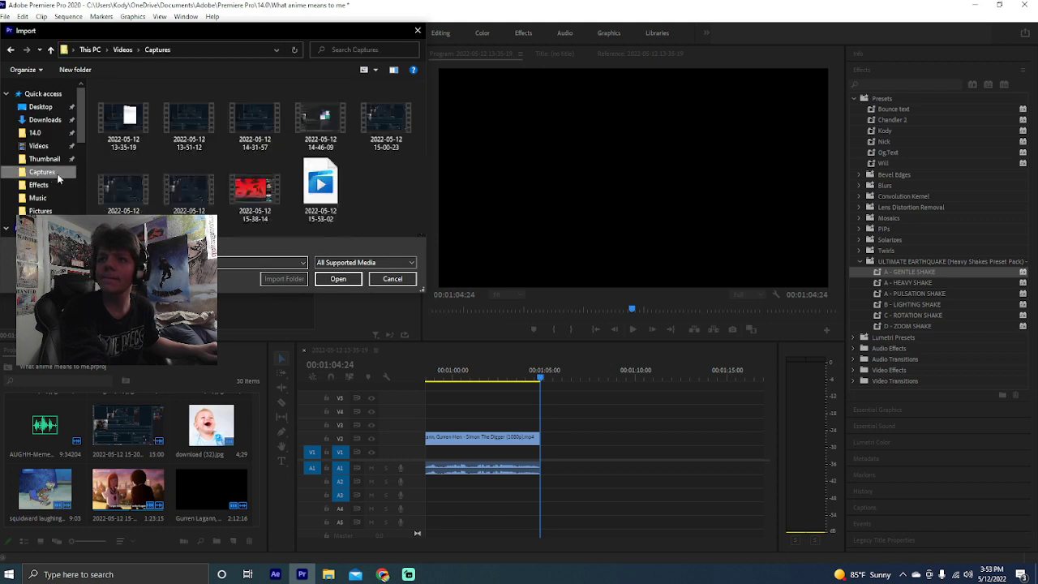
double_click(324, 188)
drag(81, 487, 544, 449)
Unlink the new capture's video and audio, and play through the recording
right_click(580, 453)
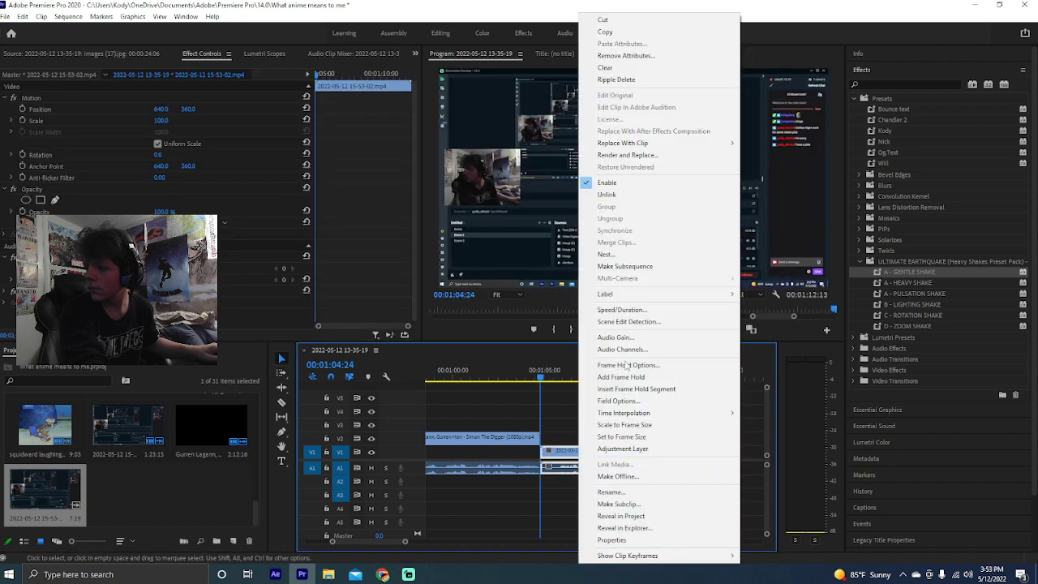
click(616, 201)
key(space)
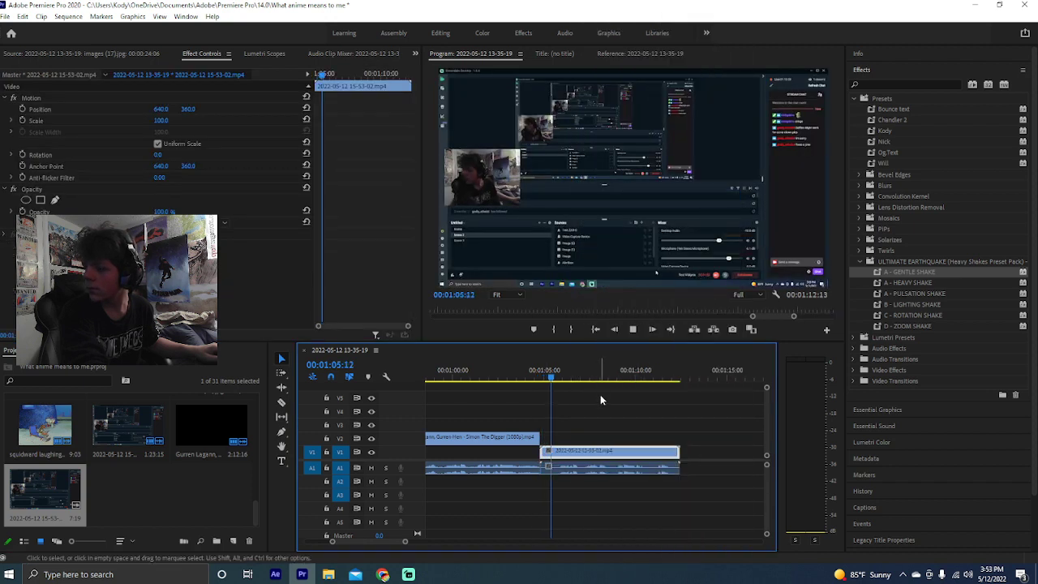
click(601, 396)
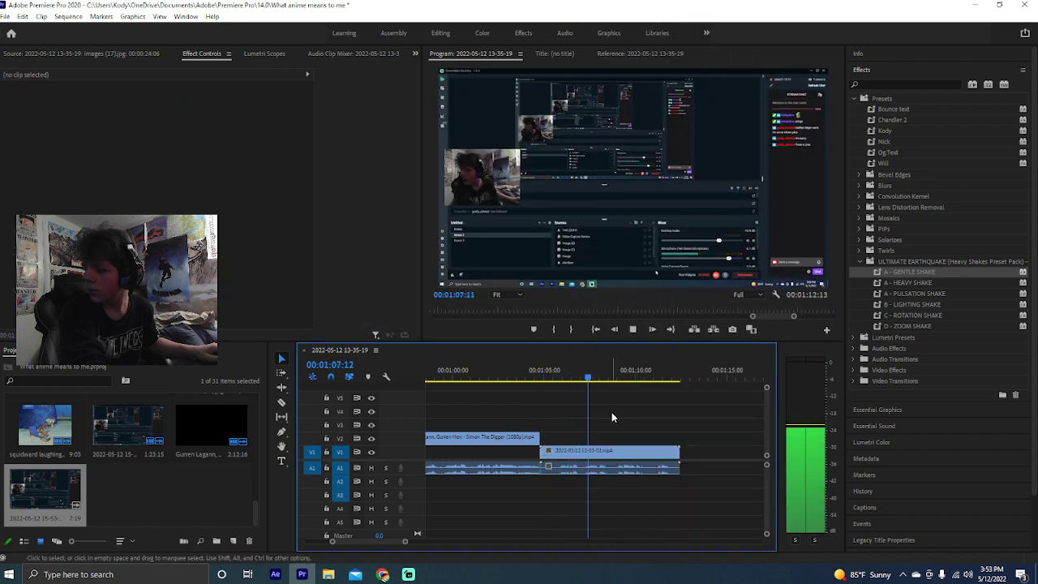
Cut the pause near 1:08:16 out of the capture's audio, close the gap, and delete the capture's video
key(c)
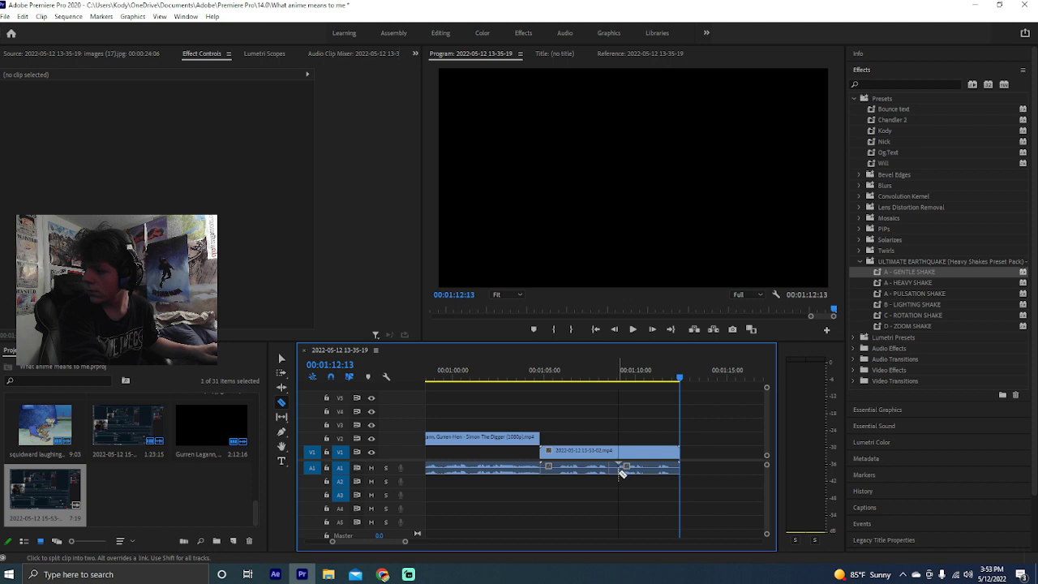
key(v)
key(Up)
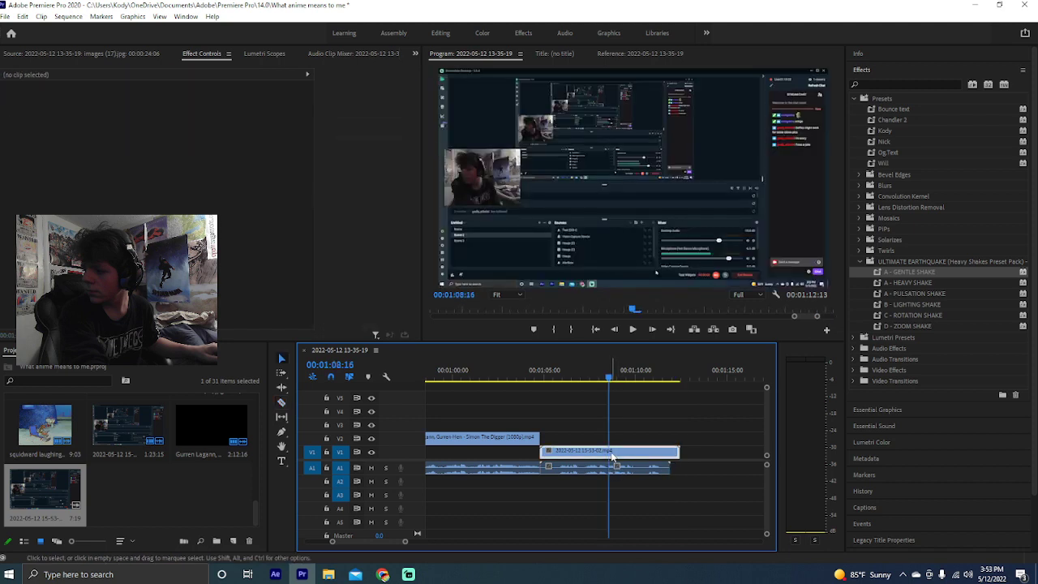
click(612, 454)
key(Delete)
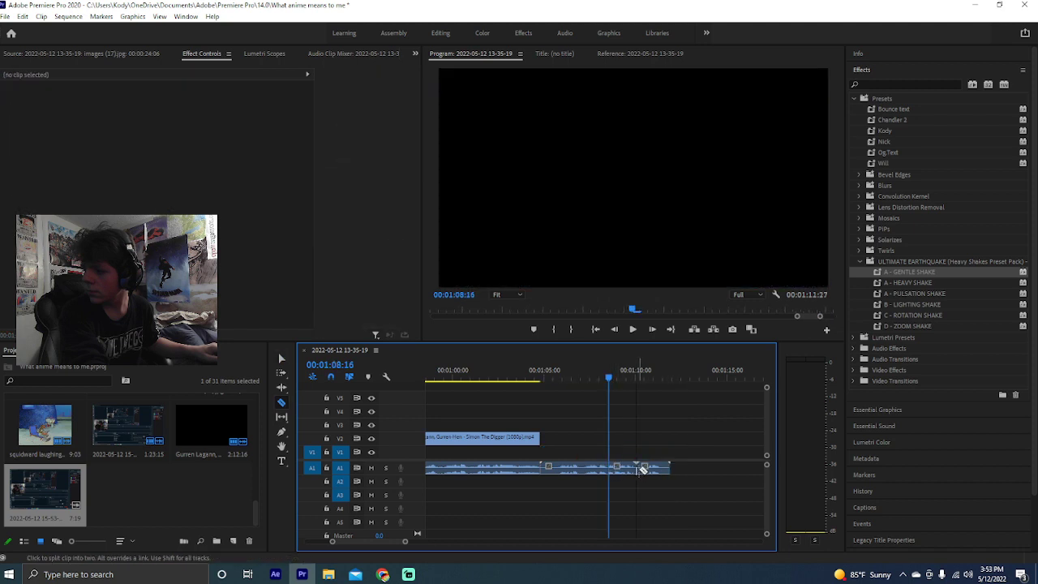
Trim the unwanted start, middle and end of the voice-over audio and close the gaps so it ends at 1:09:02
key(v)
click(640, 468)
key(Delete)
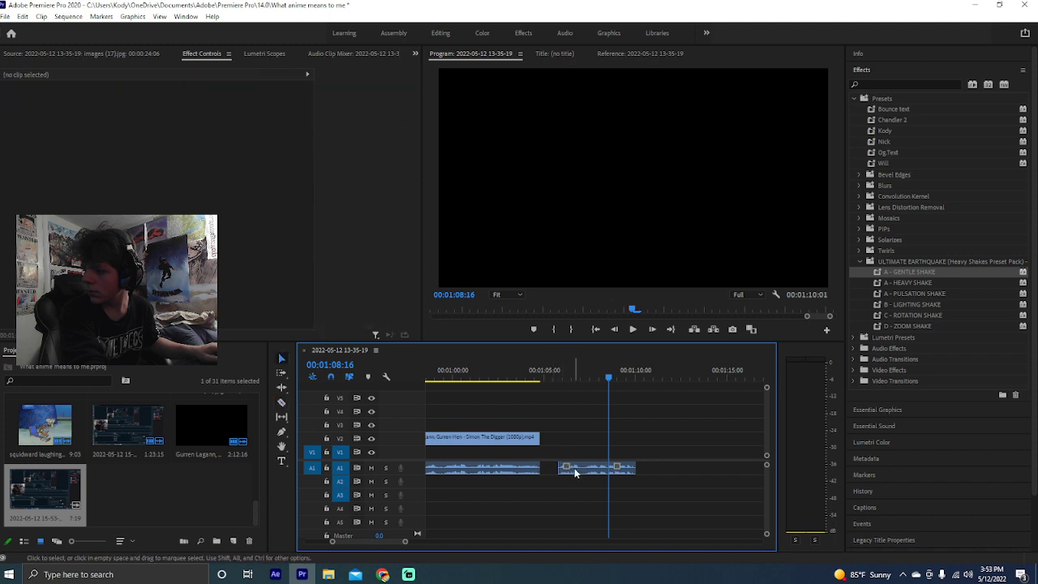
drag(552, 472, 563, 473)
drag(628, 472, 609, 474)
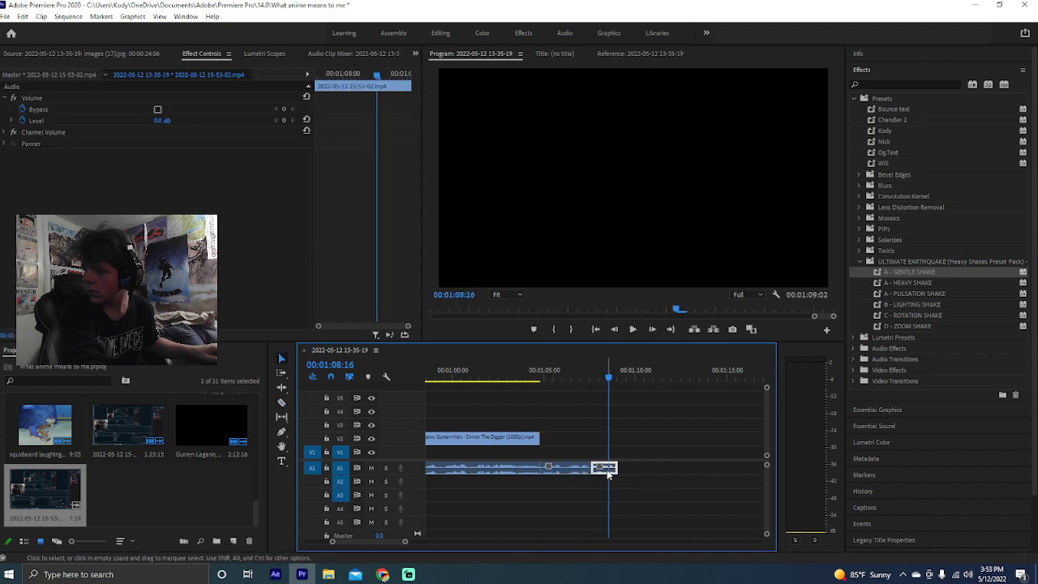
Play the trimmed voice-over from the end of the Gurren Lagann clip to check its timing and level
click(546, 377)
key(space)
click(593, 407)
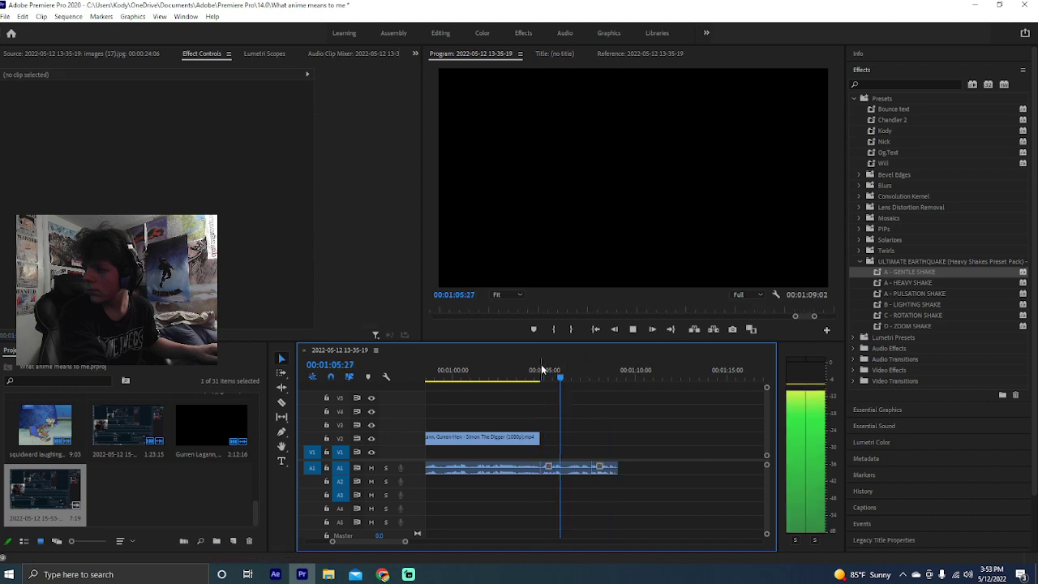
click(492, 378)
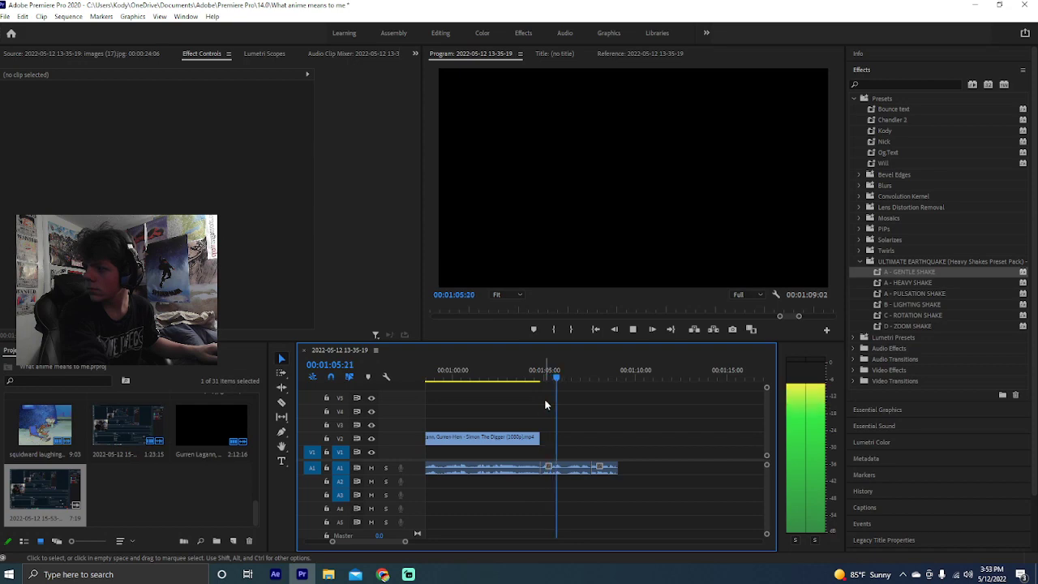
Switch to Chrome, search YouTube for "time travel portal" and preview the first result
click(382, 574)
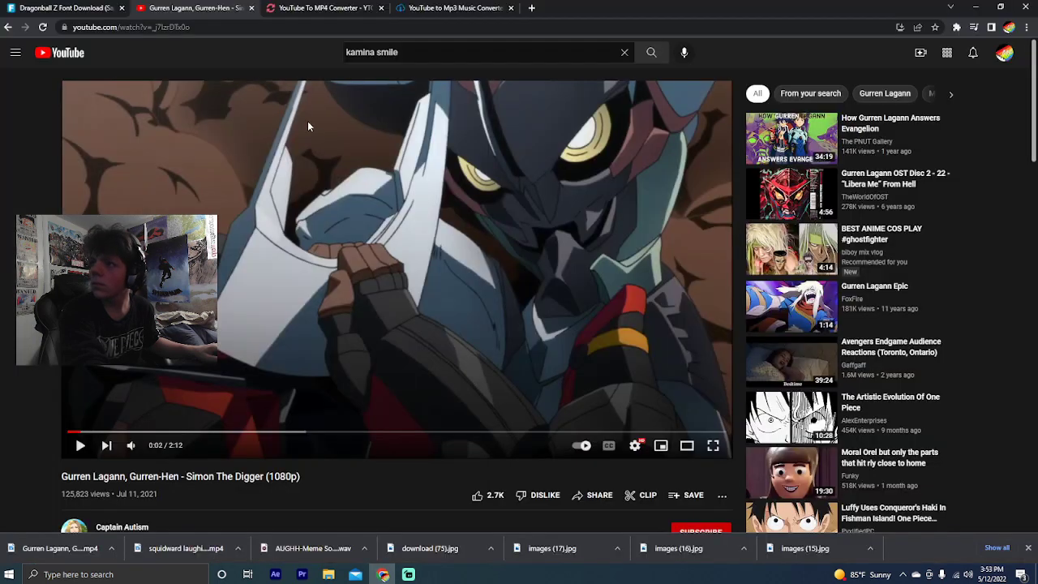
click(411, 52)
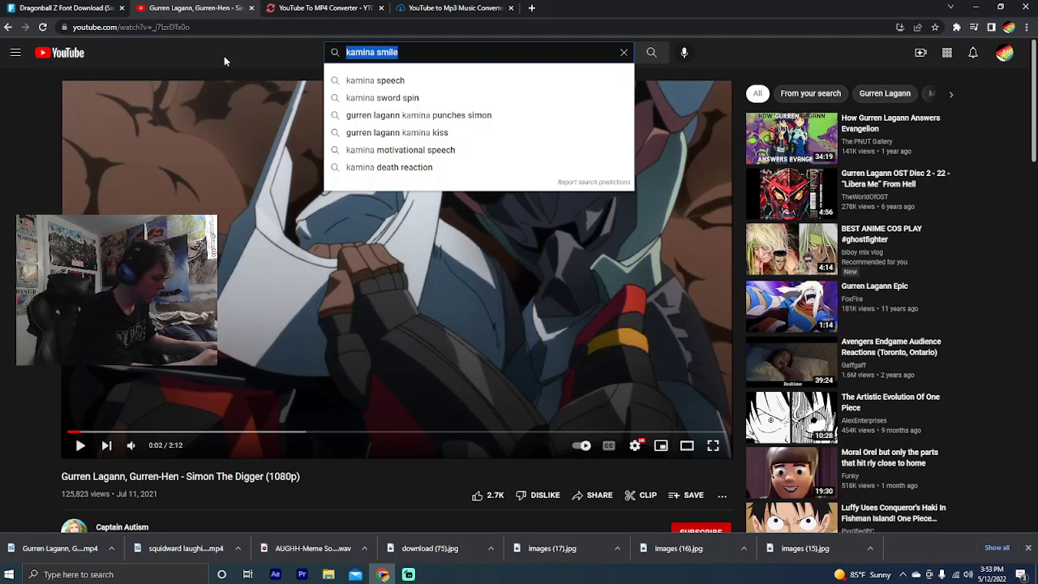
text(time trav)
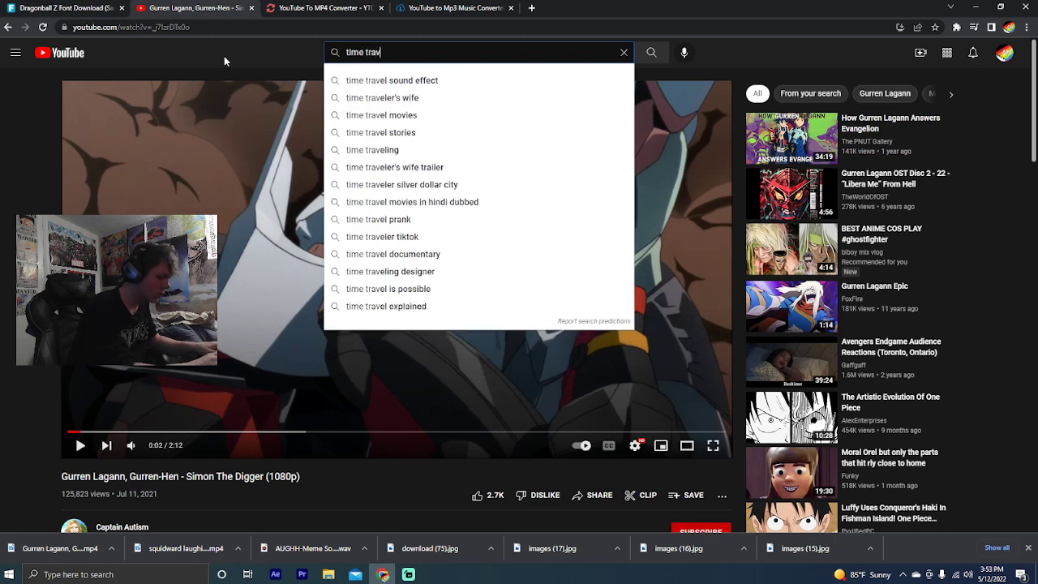
text(el portal)
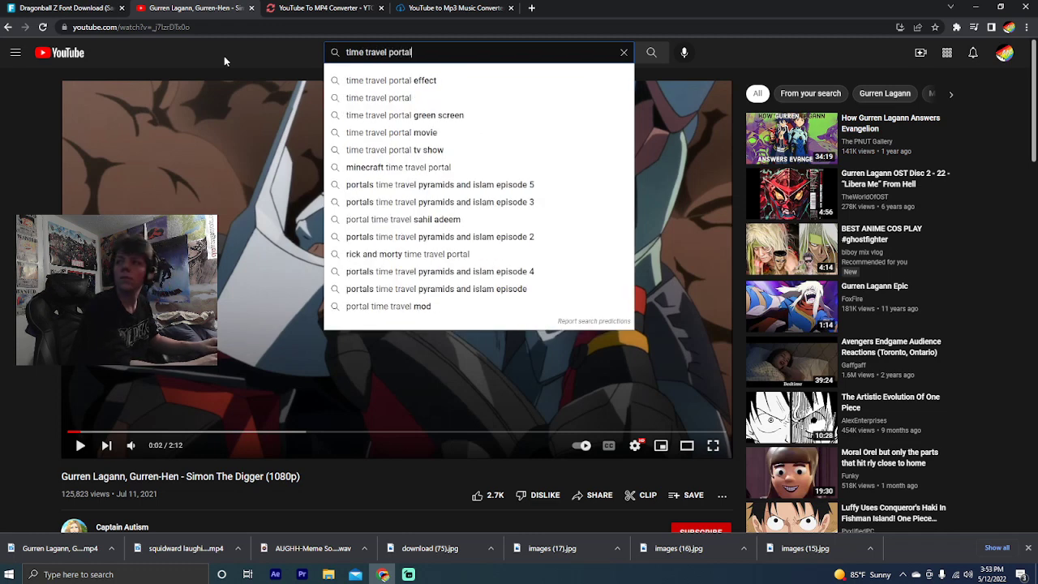
key(Return)
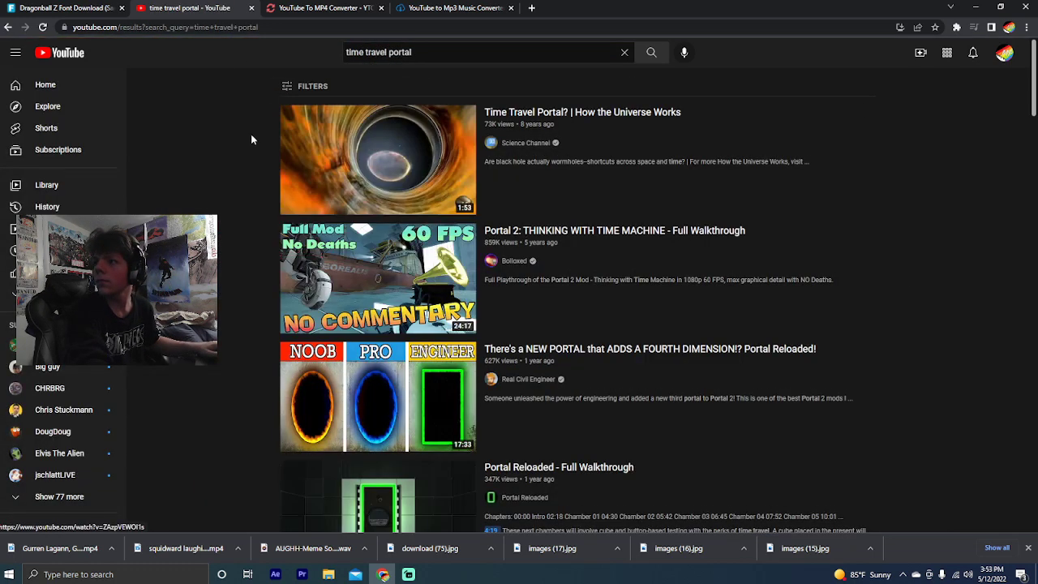
click(355, 200)
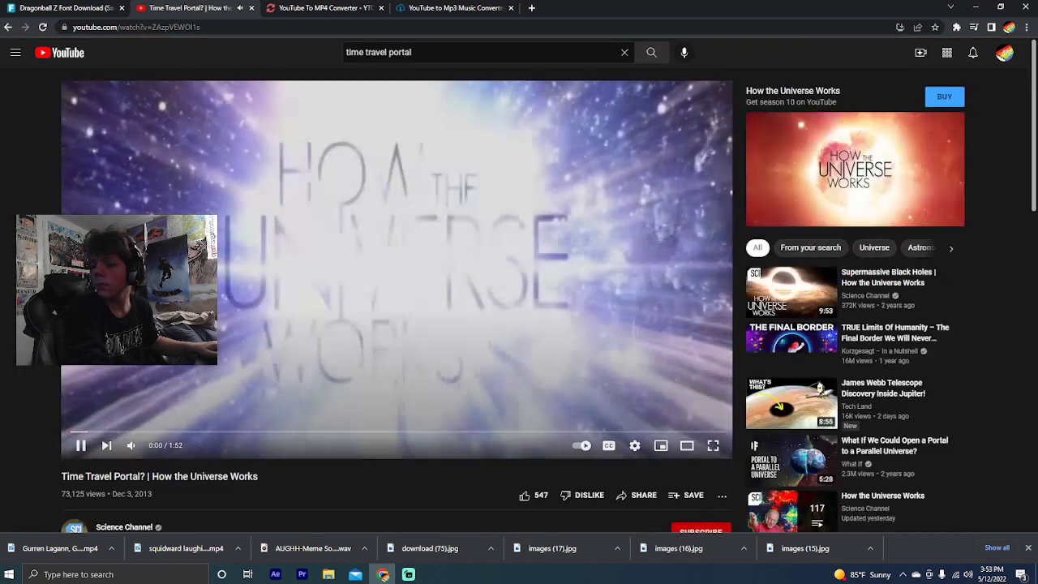
key(alt+Left)
scroll(357, 400, down, 3)
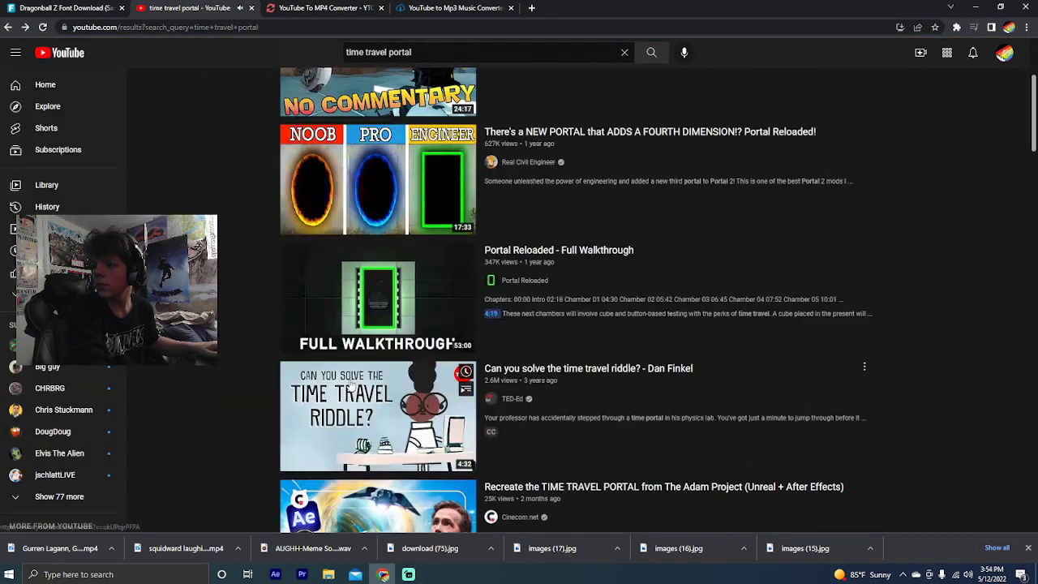
Search YouTube for "time travel portal effect", compare the results and open the "Time Travel Effect Test" video
click(417, 52)
text(effect)
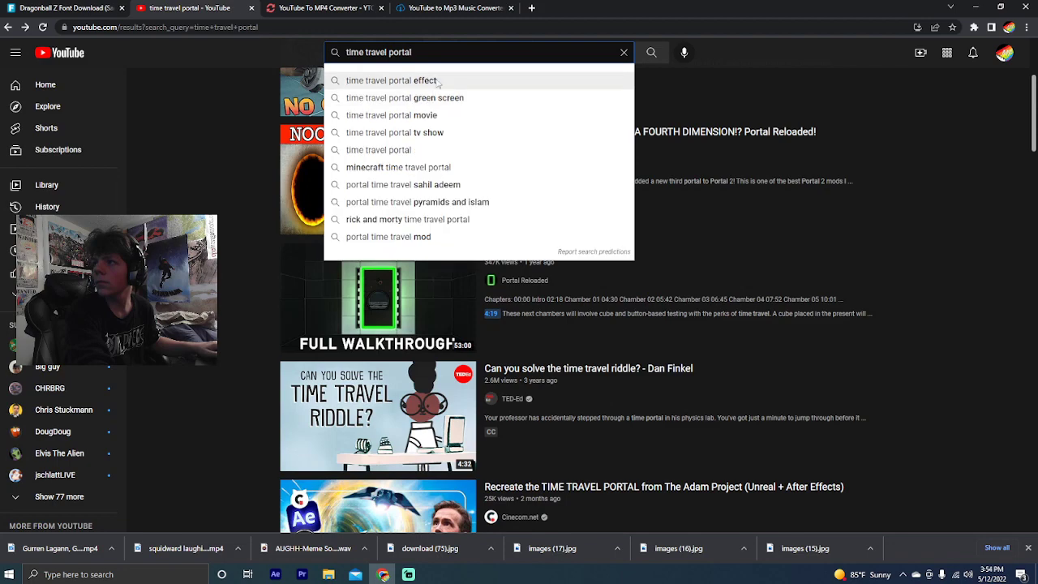
key(Return)
click(323, 199)
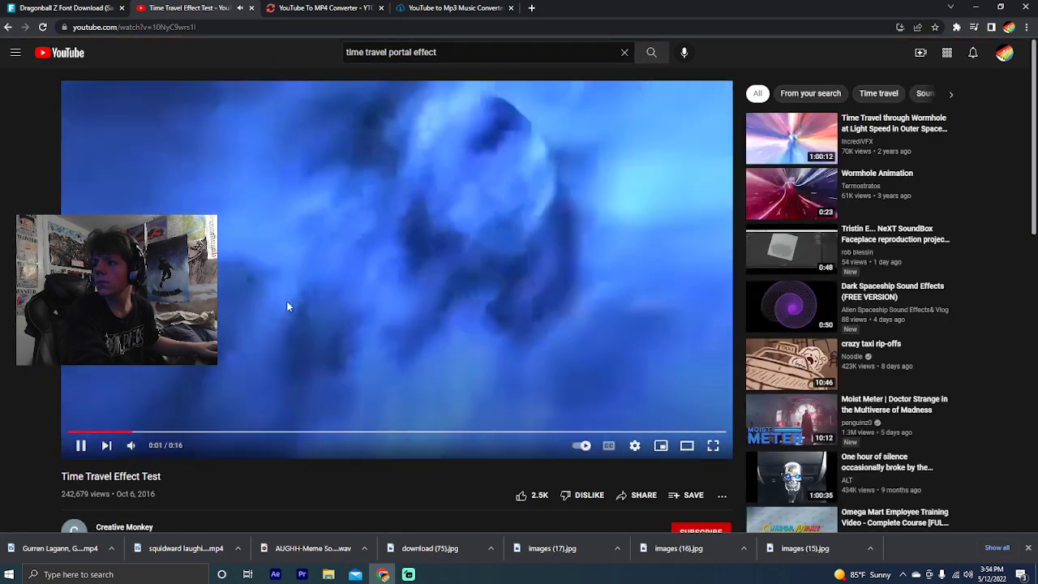
key(alt+Left)
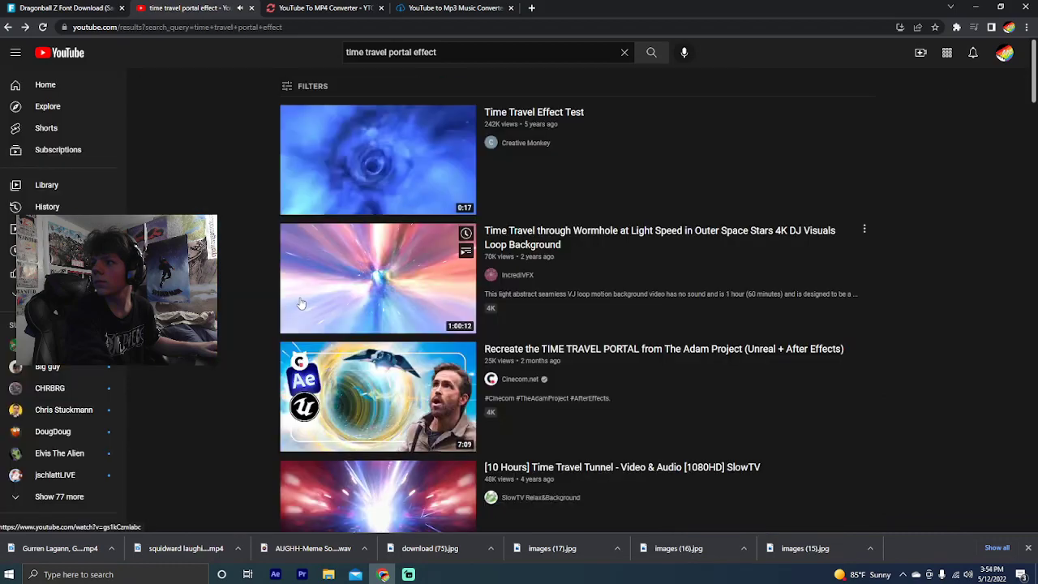
scroll(290, 296, down, 2)
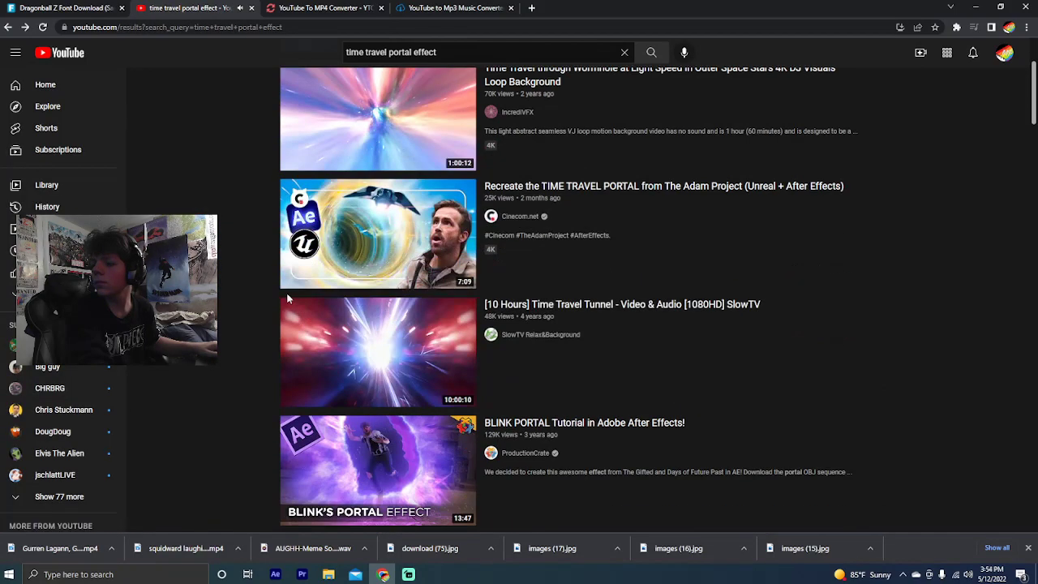
scroll(287, 298, up, 2)
click(324, 195)
Copy the Time Travel Effect Test link into the YTMP3 converter, download the video as MP4 and dismiss the blocked ad page
click(170, 26)
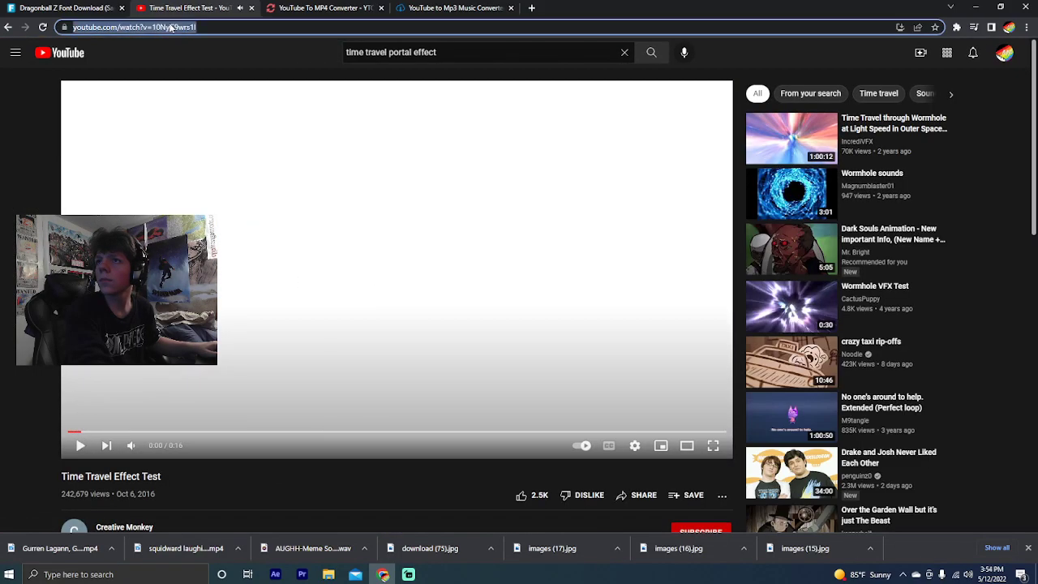
right_click(170, 27)
click(186, 85)
key(ctrl+Tab)
key(ctrl+Tab)
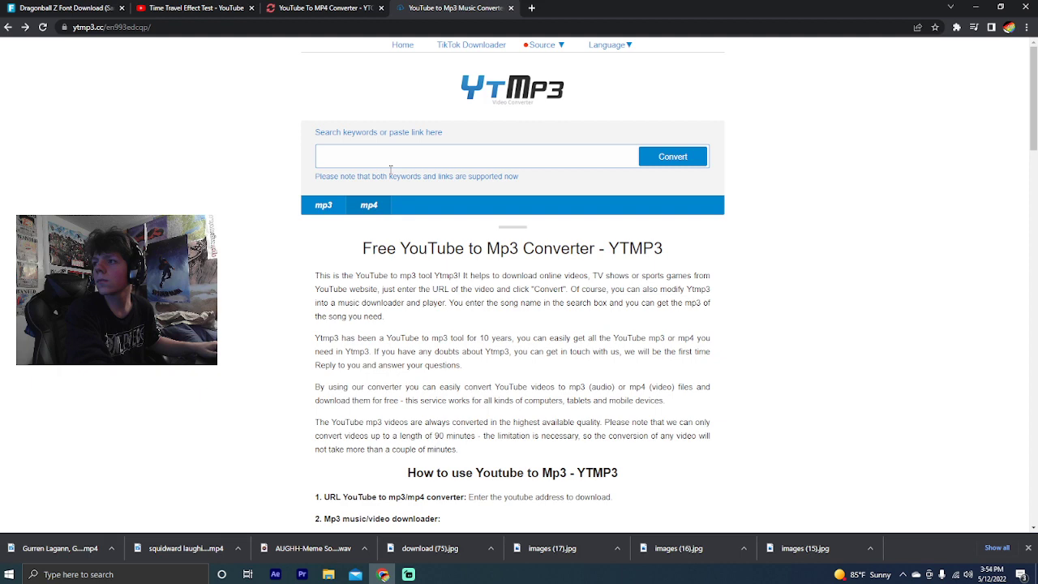
click(390, 166)
key(ctrl+v)
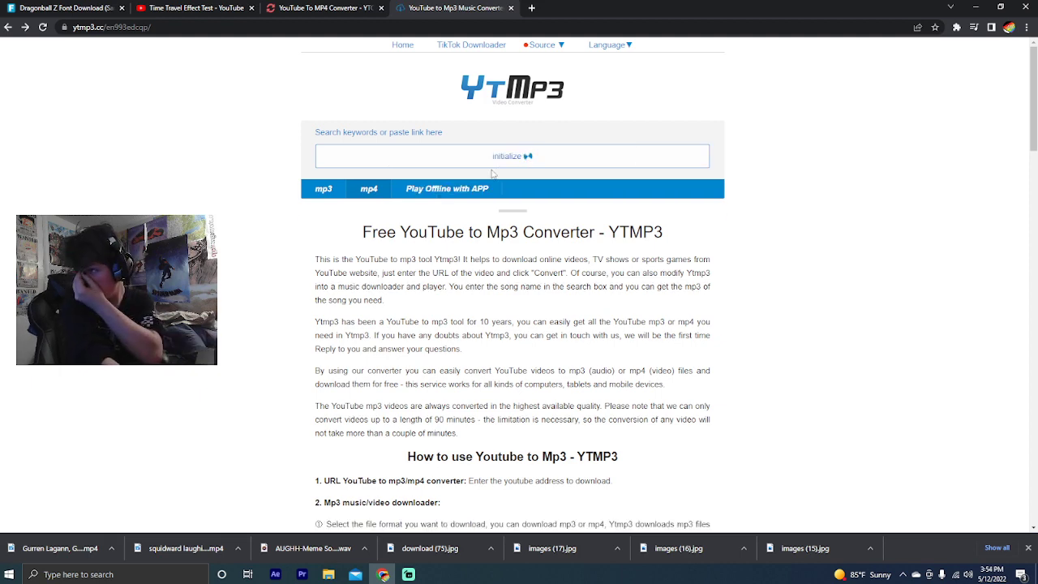
click(468, 154)
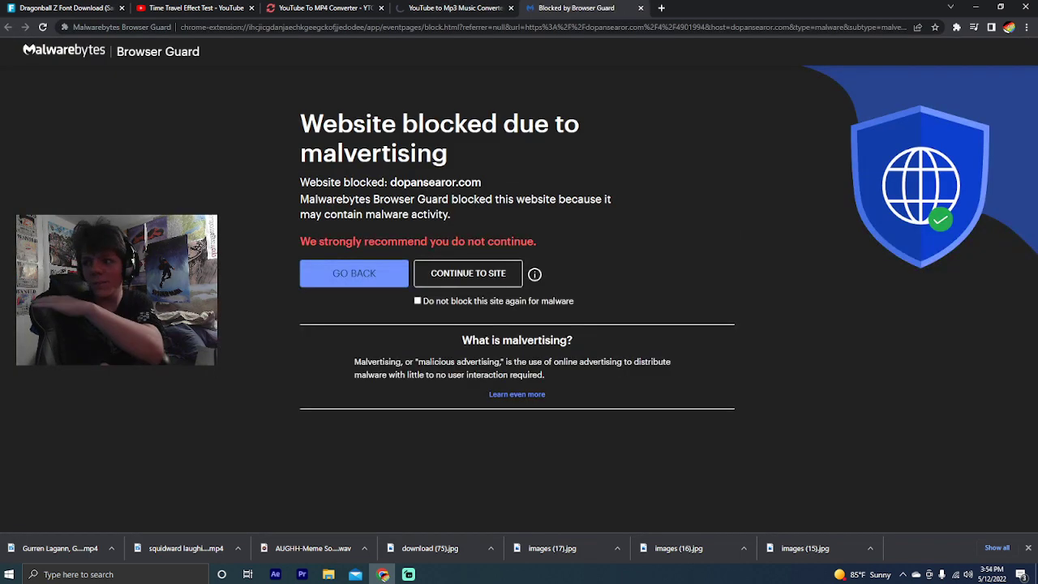
click(372, 274)
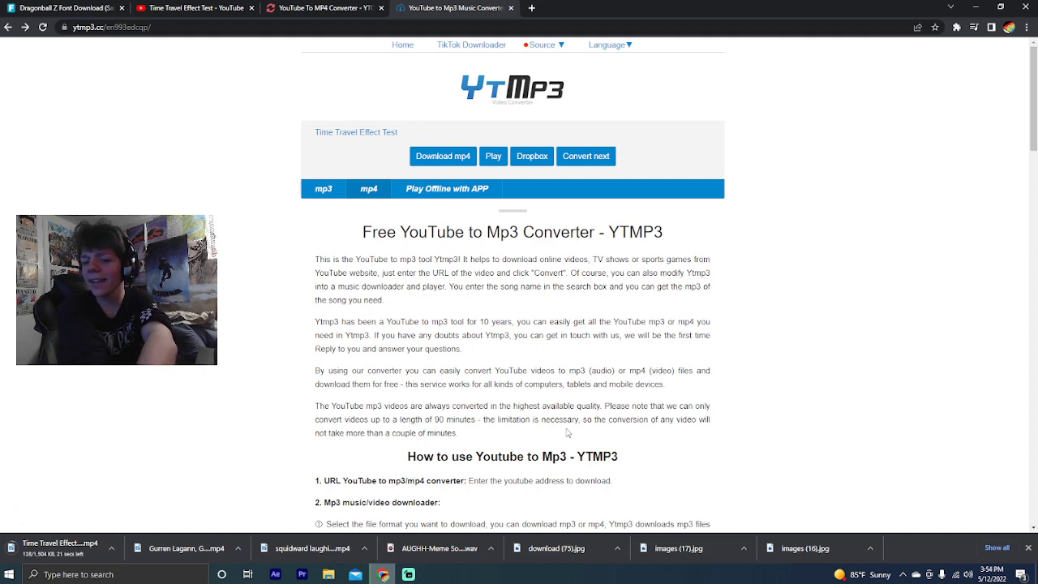
click(303, 574)
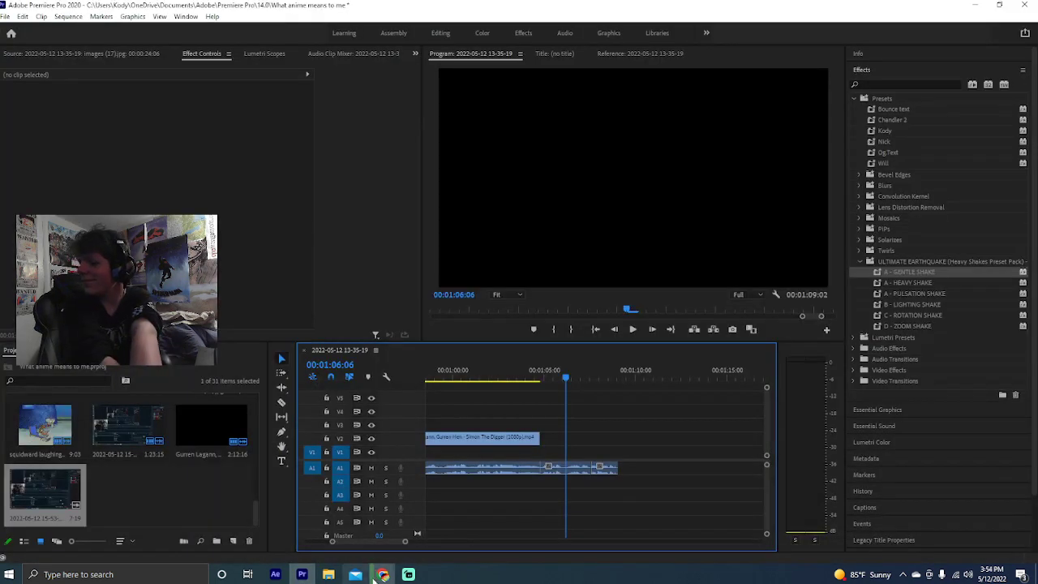
click(406, 574)
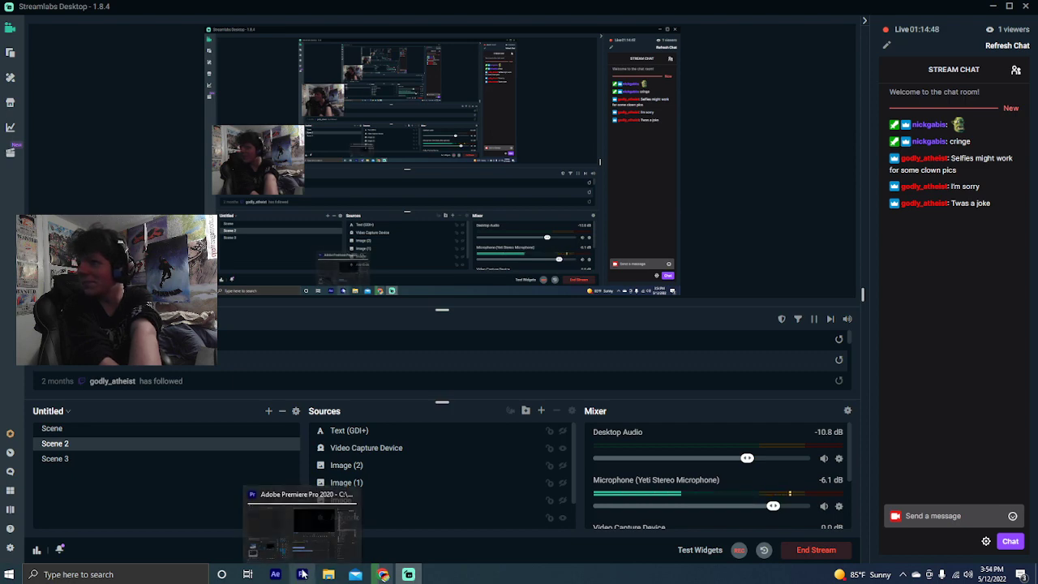
click(301, 573)
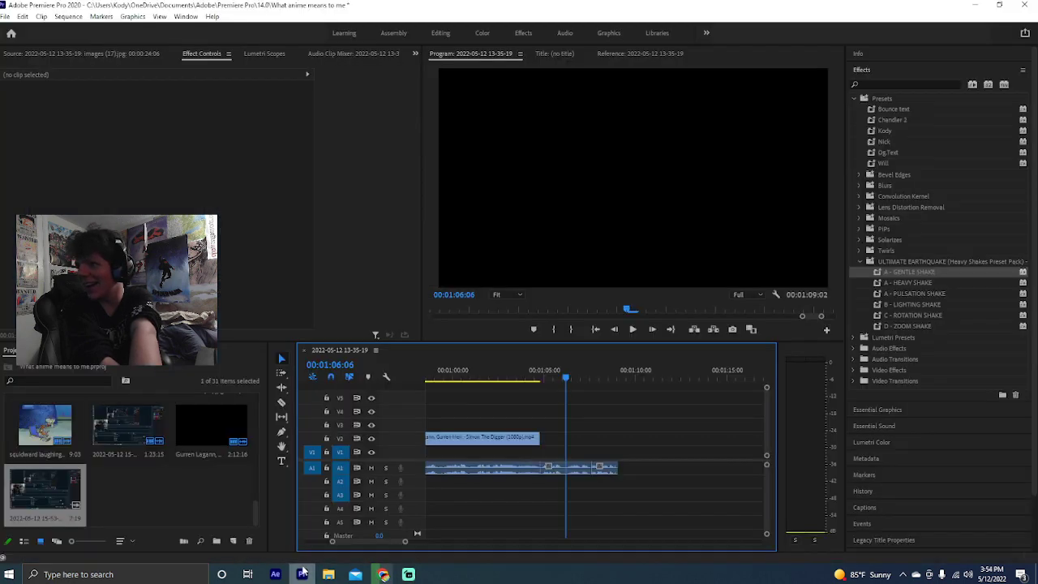
click(384, 574)
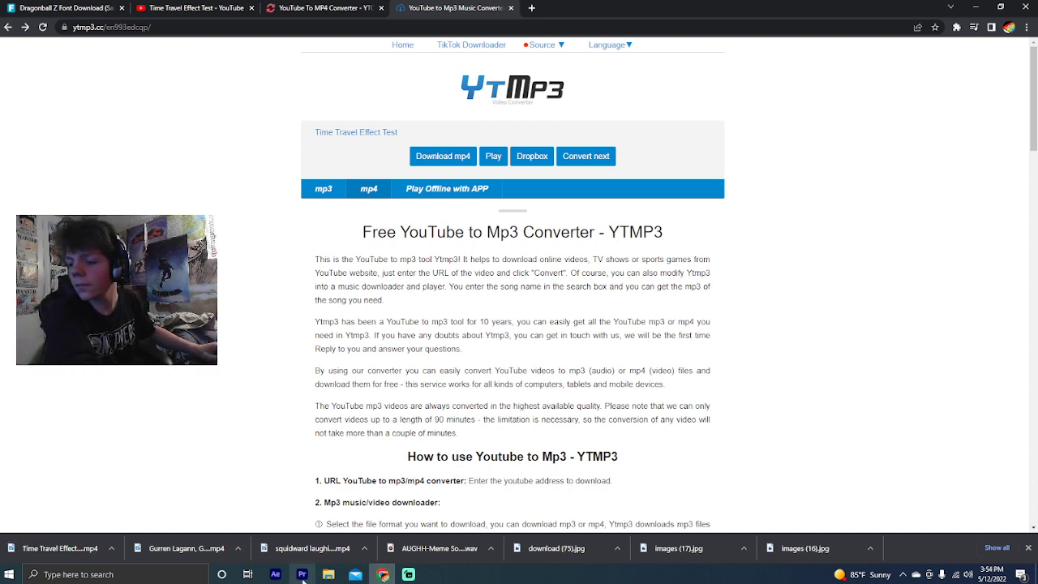
Switch to Premiere Pro, import the Time Travel Effect Test video from Downloads and place it on V2 directly after the Gurren Lagann clip
click(301, 574)
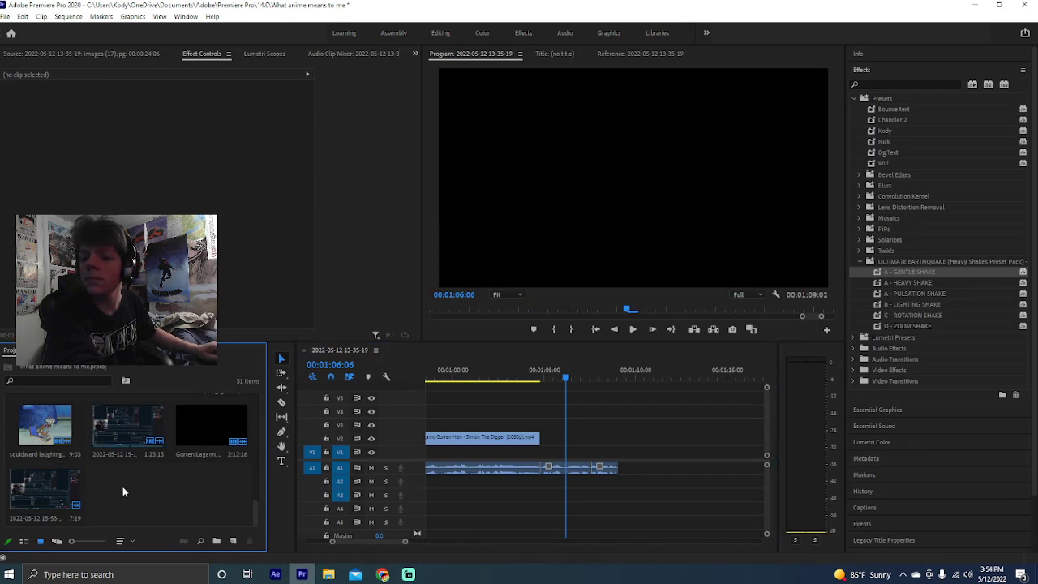
double_click(123, 491)
scroll(48, 120, up, 5)
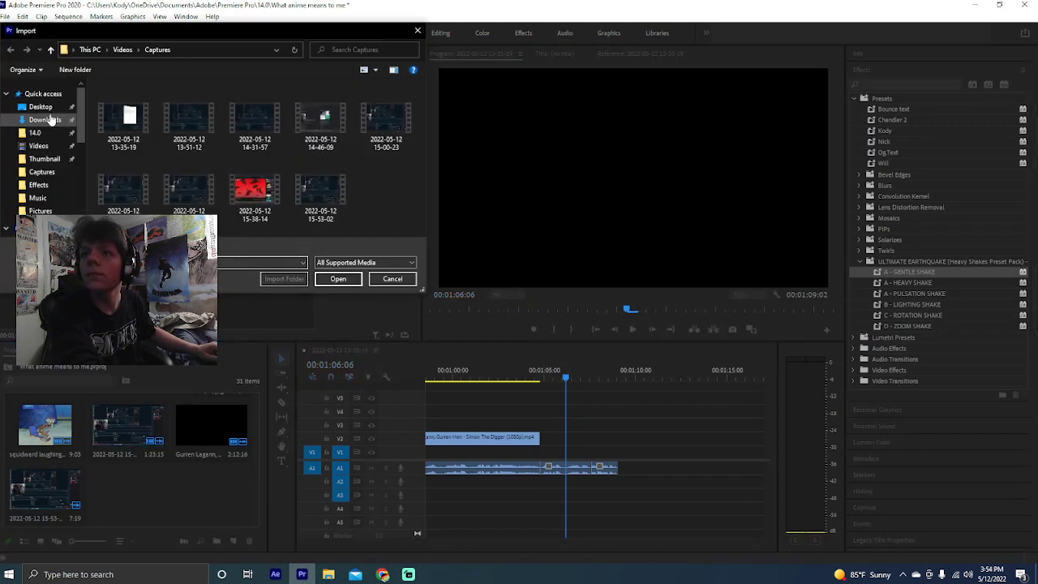
click(46, 120)
double_click(148, 120)
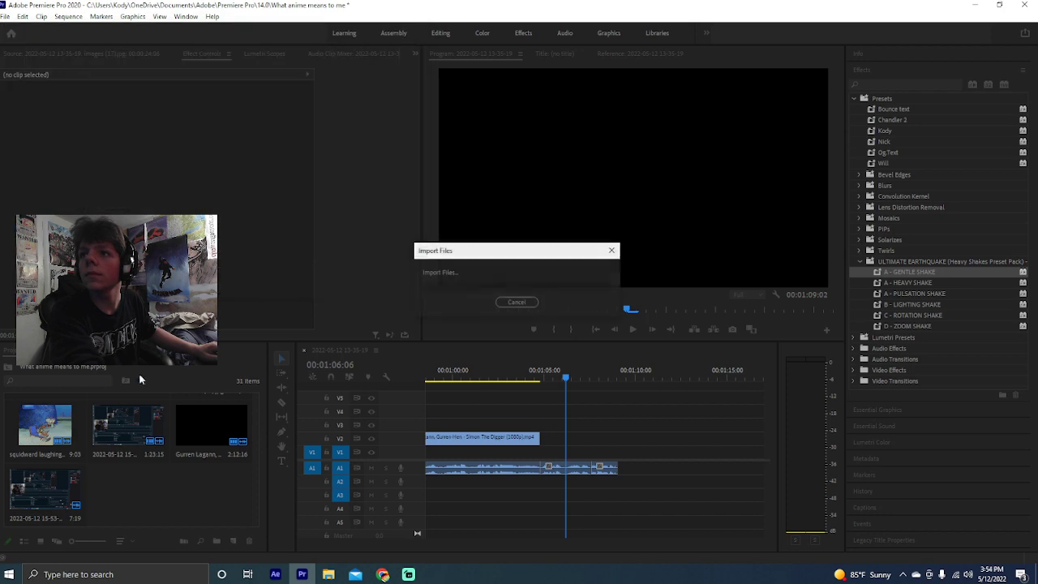
drag(122, 489, 572, 443)
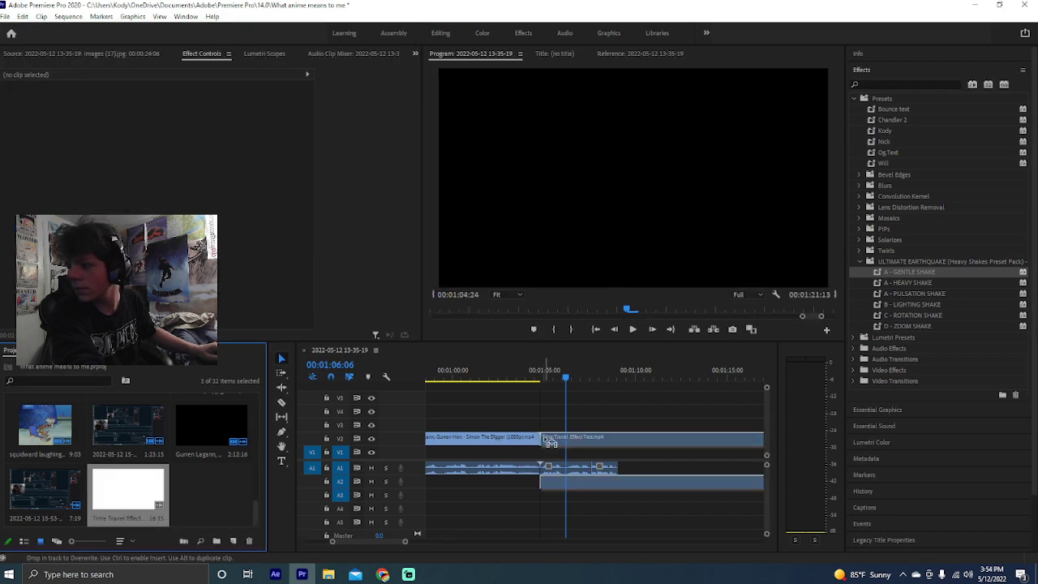
Set the Time Travel Effect Test clip's scale to 232 so it fills the frame, and play it
click(530, 377)
drag(531, 378, 553, 440)
click(554, 440)
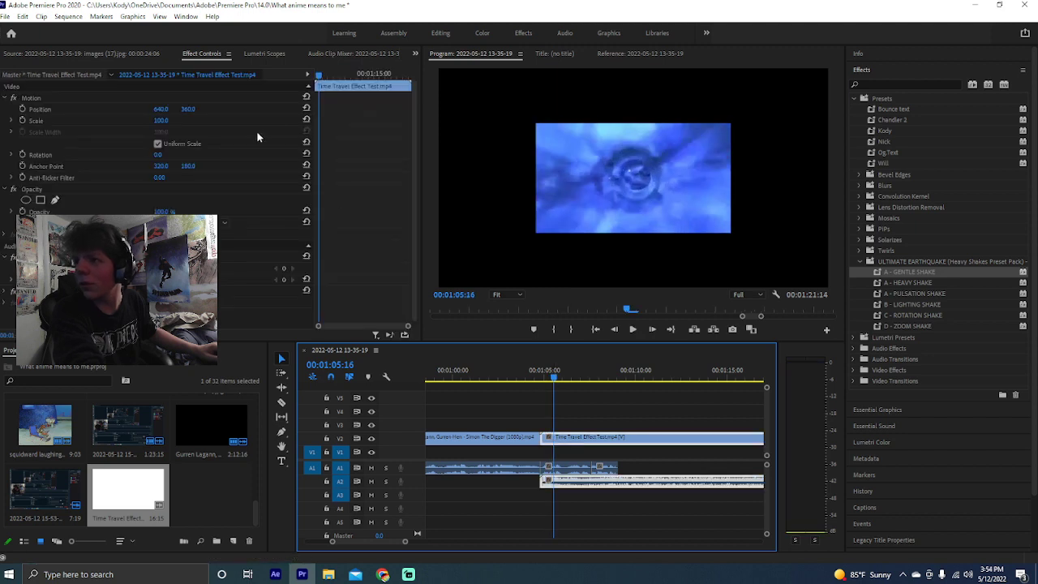
key(Up)
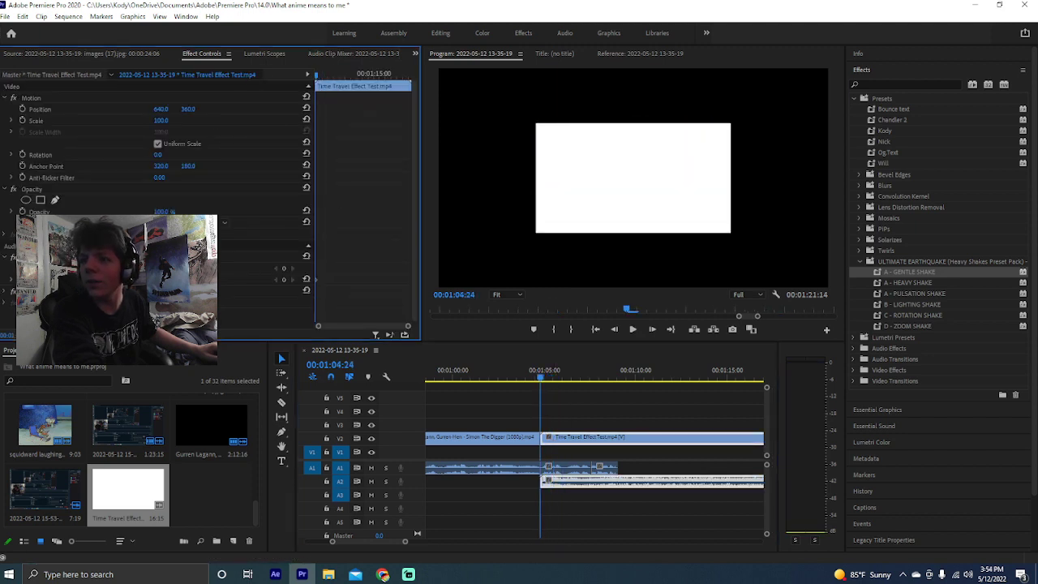
key(space)
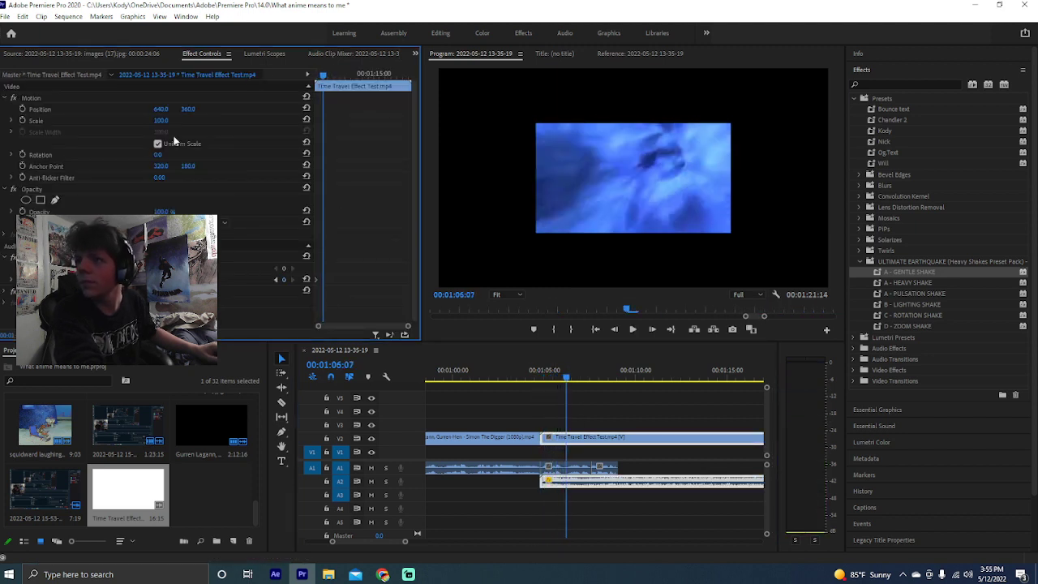
drag(160, 119, 227, 120)
key(space)
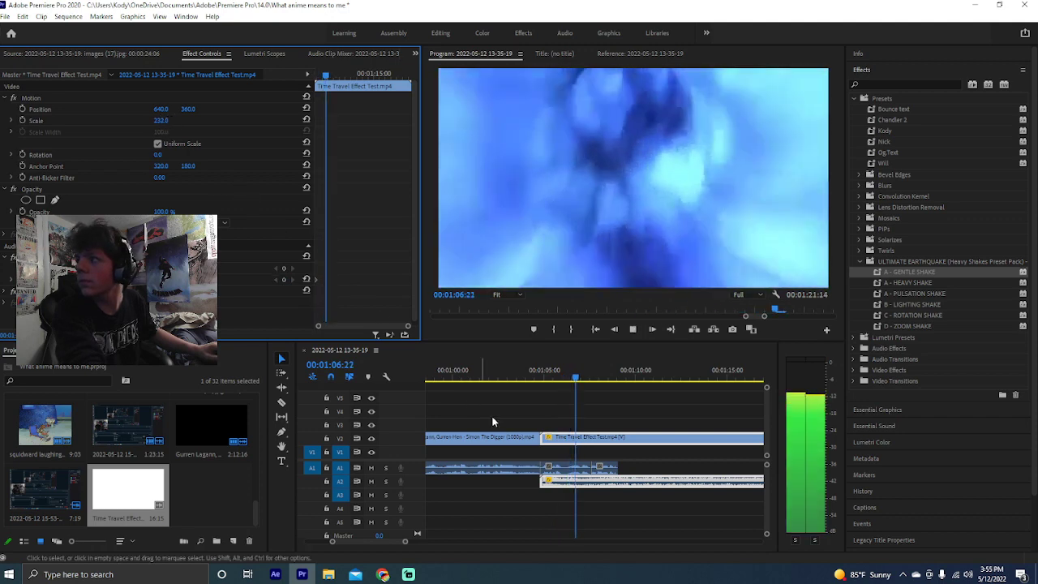
Cut the Time Travel Effect Test clip at 1:07:15 and delete the remainder after the cut
click(547, 415)
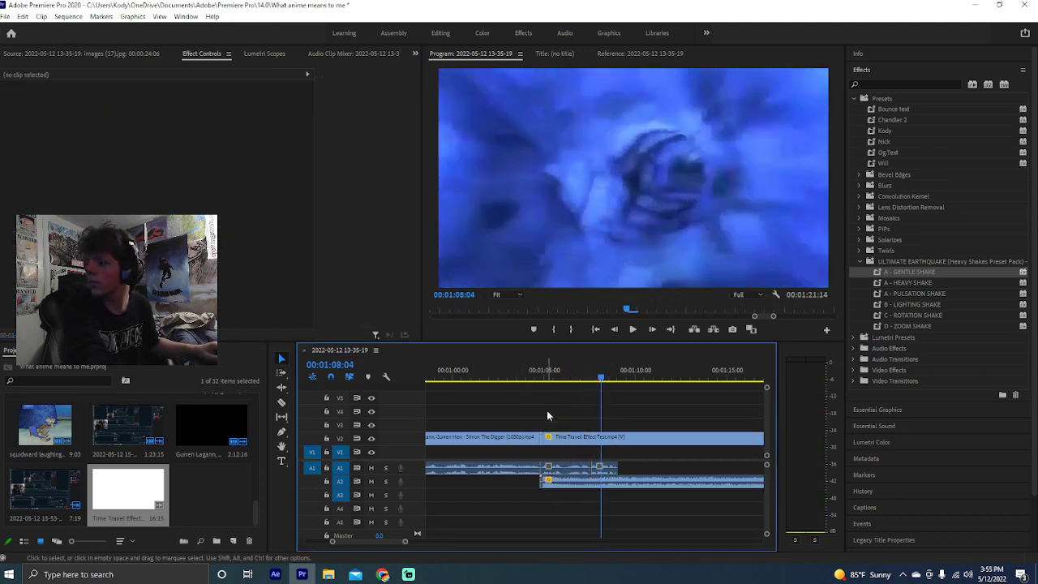
key(c)
click(601, 436)
key(v)
click(604, 440)
key(Delete)
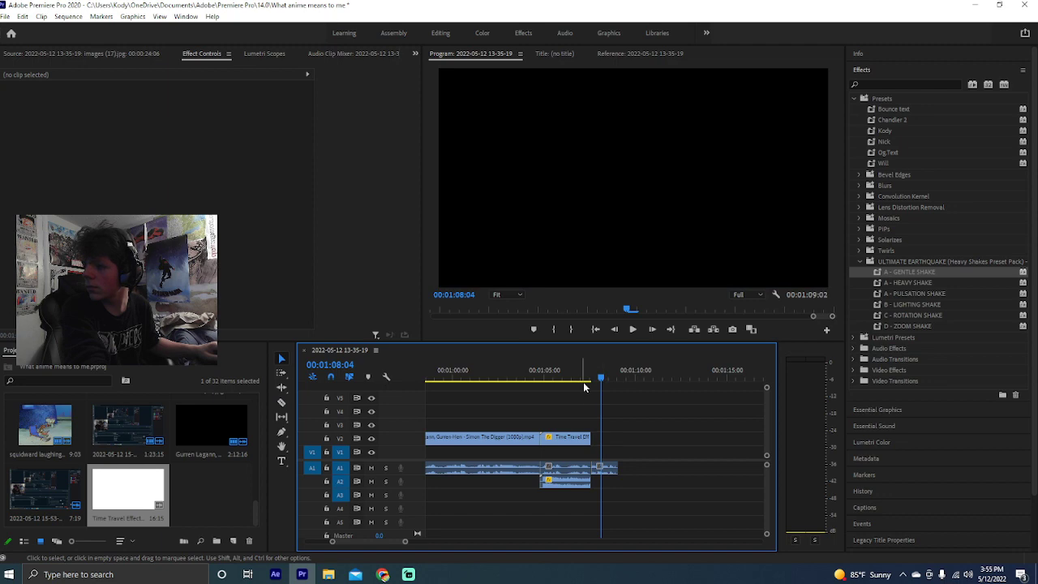
Play the transition from the Gurren Lagann clip into the time travel clip and place the playhead at 1:07:15
click(509, 373)
key(space)
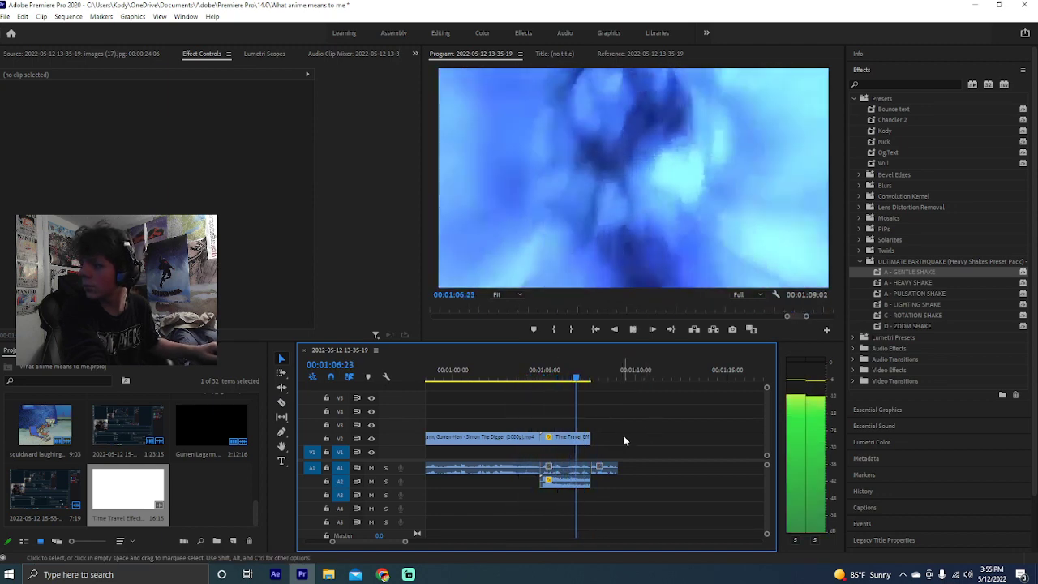
key(space)
click(590, 375)
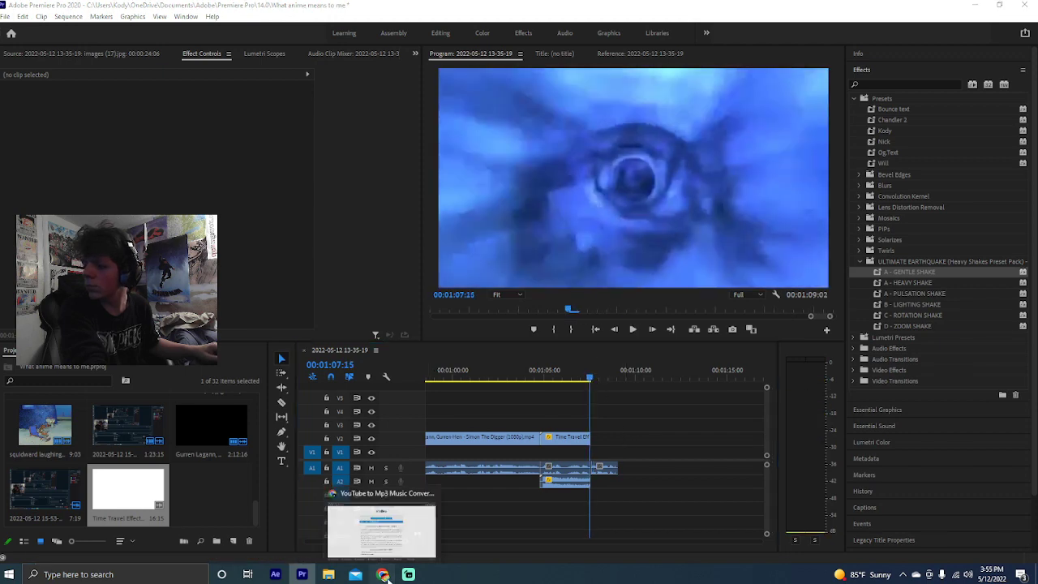
Switch to Chrome and search YouTube for "8 bit cha la head cha la"
click(385, 574)
click(185, 8)
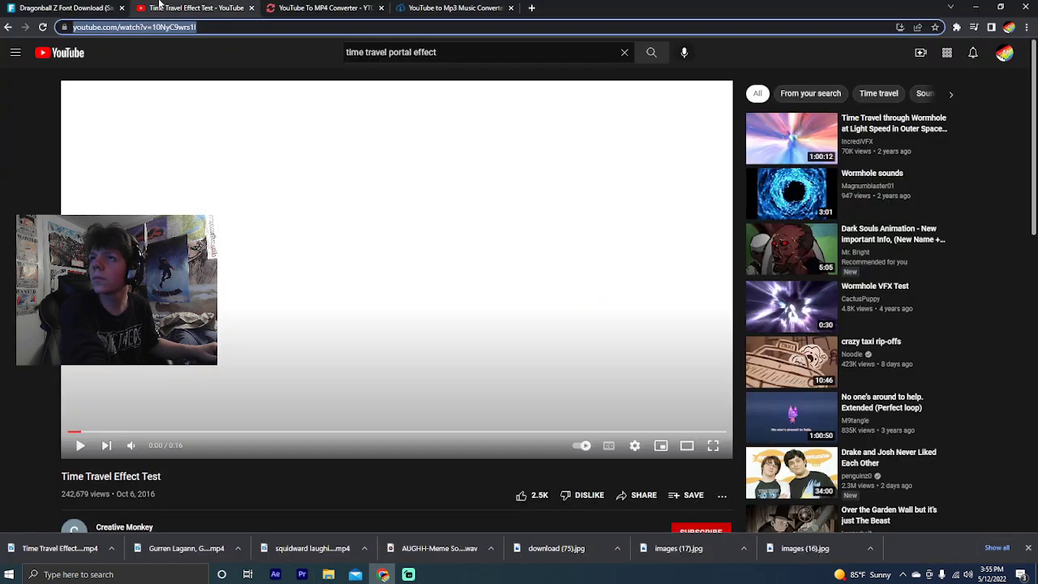
key(Tab)
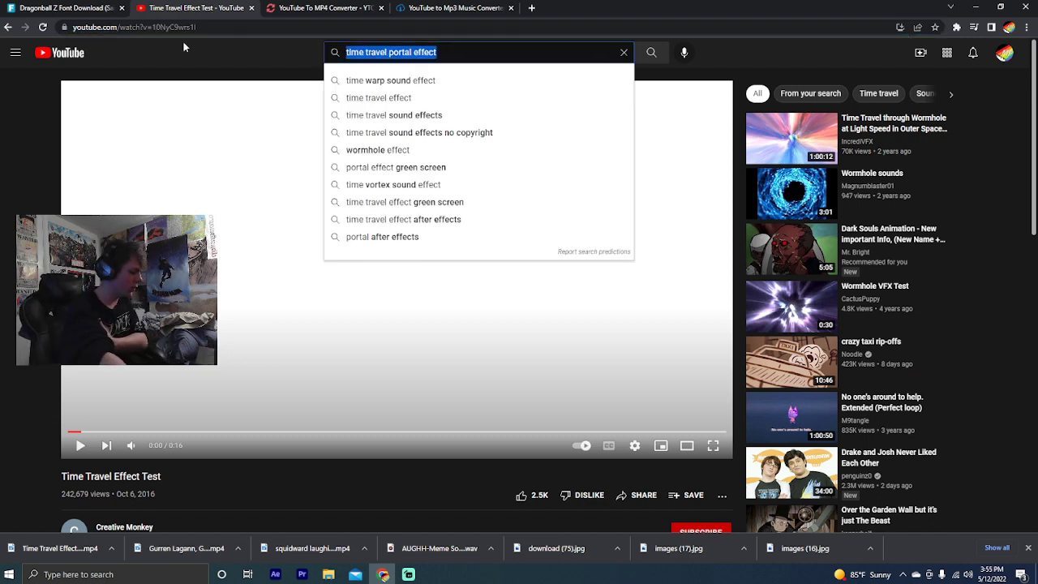
text(8-bit )
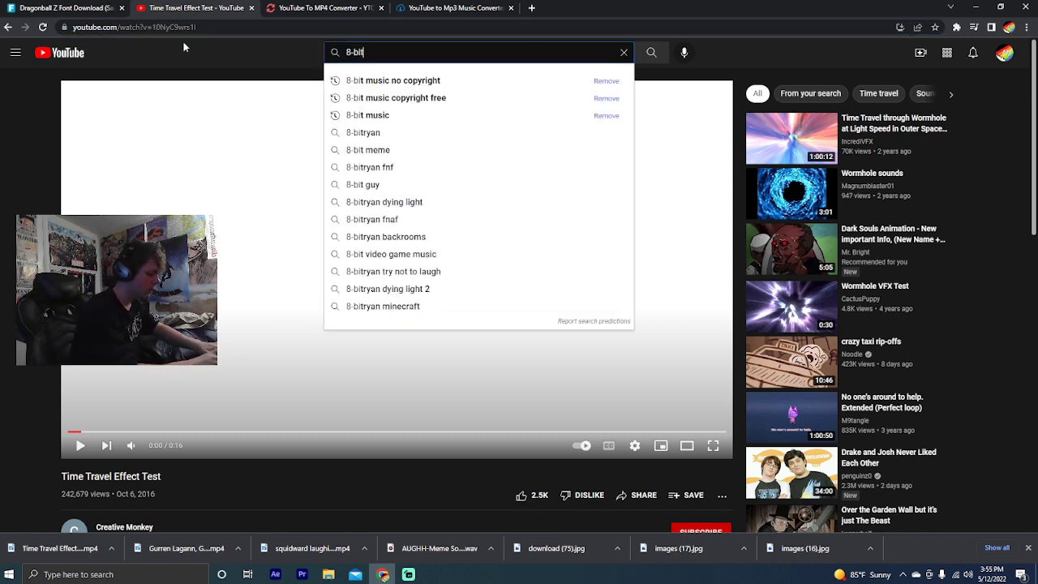
text(head cha)
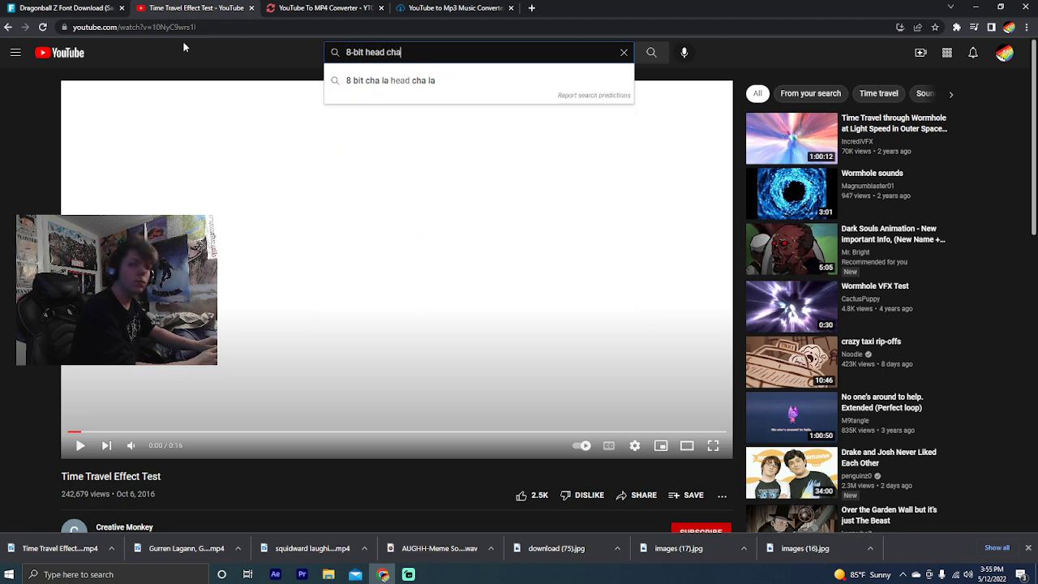
key(Down)
key(Return)
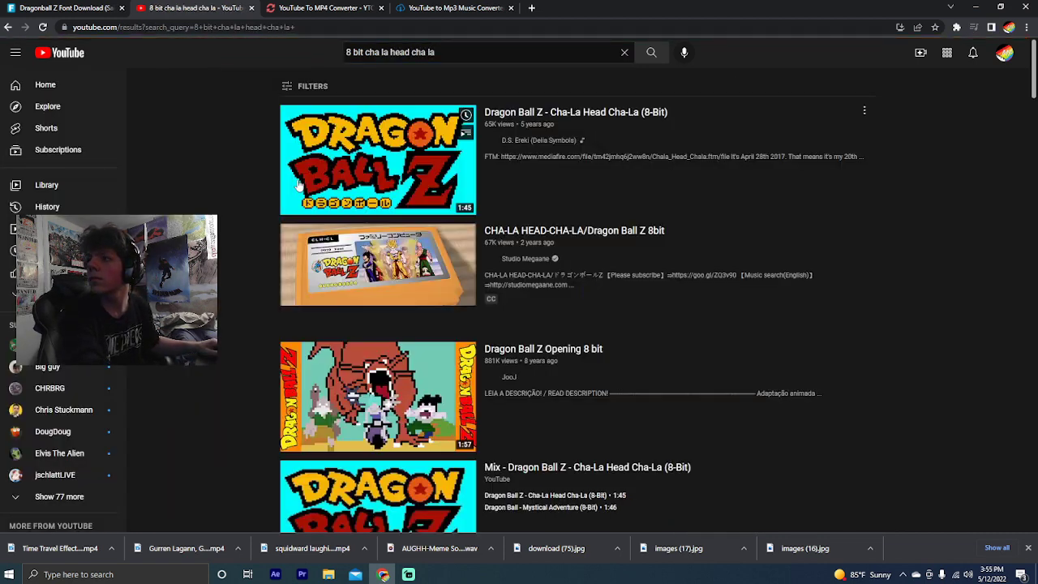
Open the CHA-LA HEAD-CHA-LA/Dragon Ball Z 8bit video by Studio Megaane and copy its web address
click(298, 183)
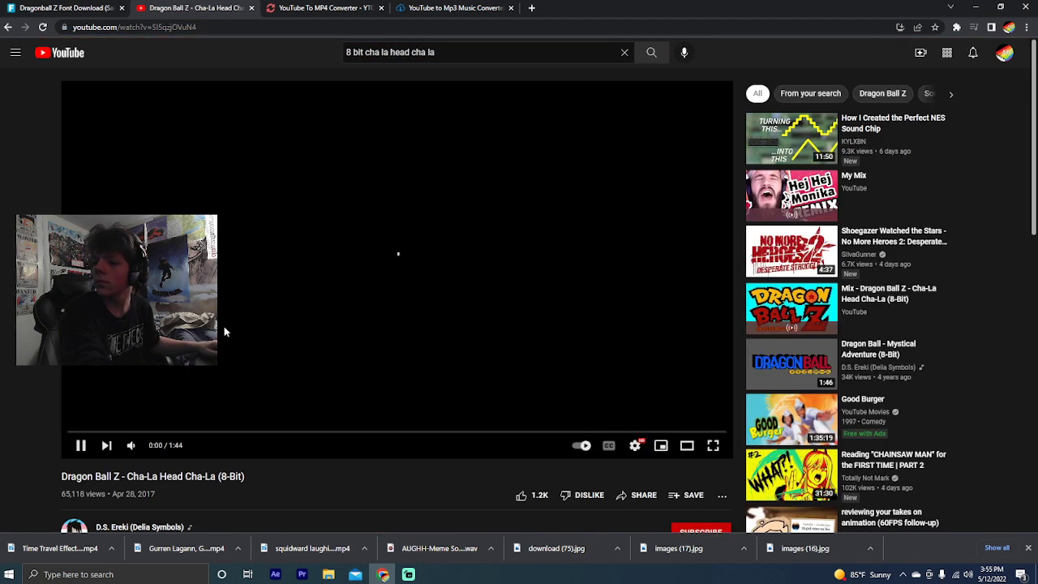
key(alt+Left)
click(310, 294)
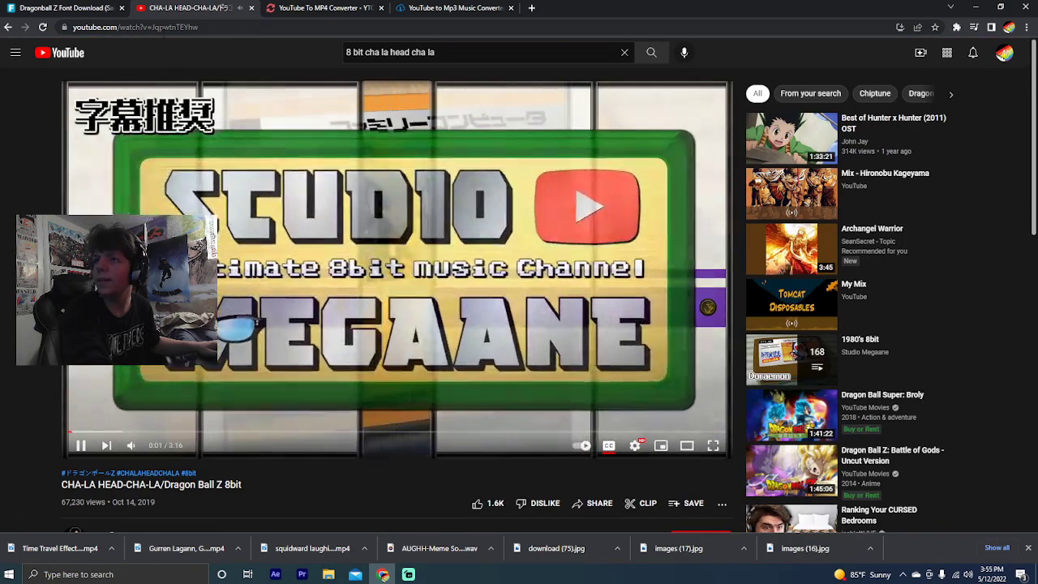
click(166, 26)
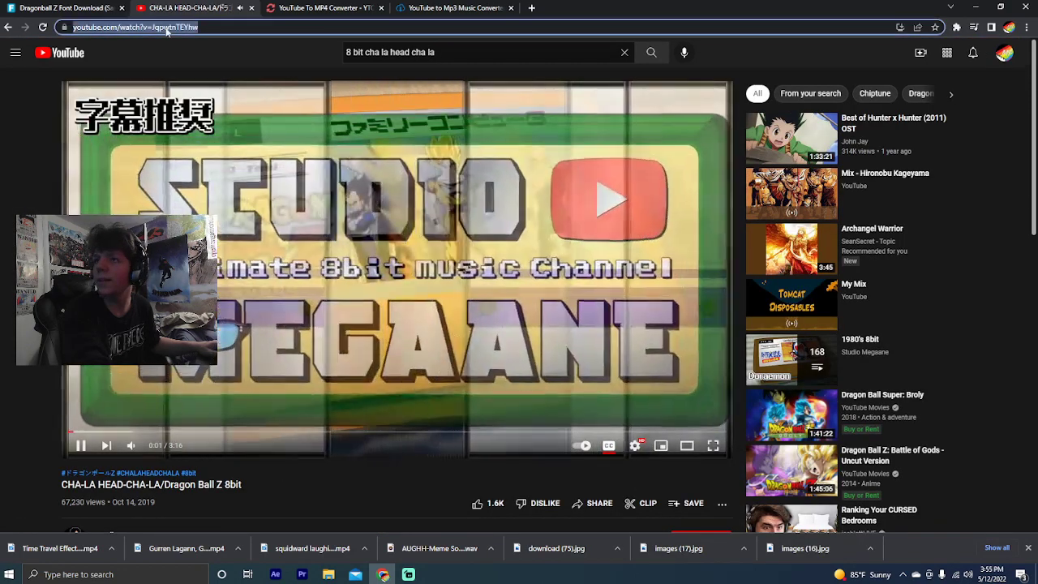
right_click(167, 29)
click(192, 87)
Close the pop-up page and open the YouTube To WAV converter on YTConverter
click(324, 7)
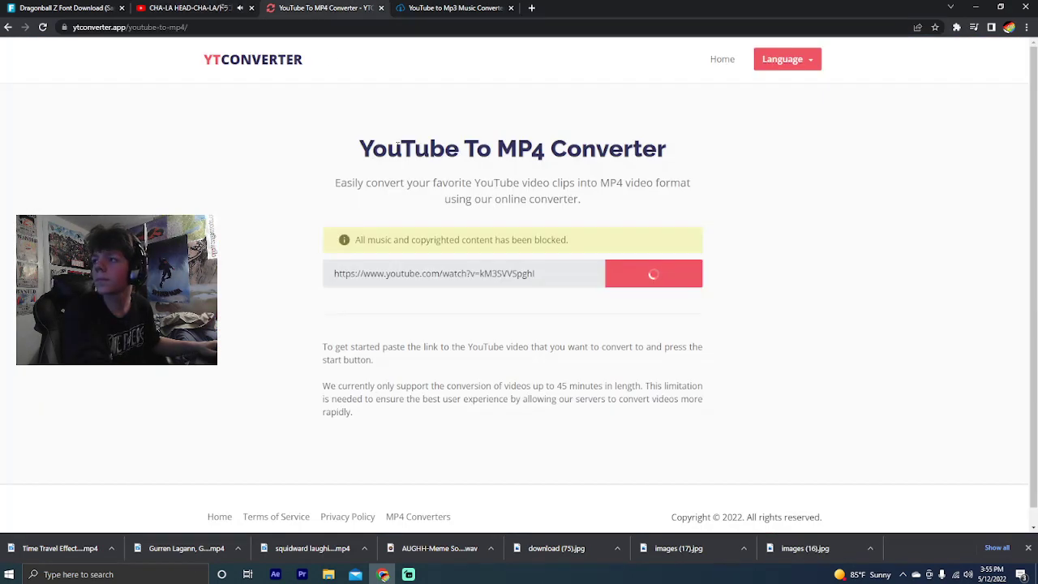
click(419, 8)
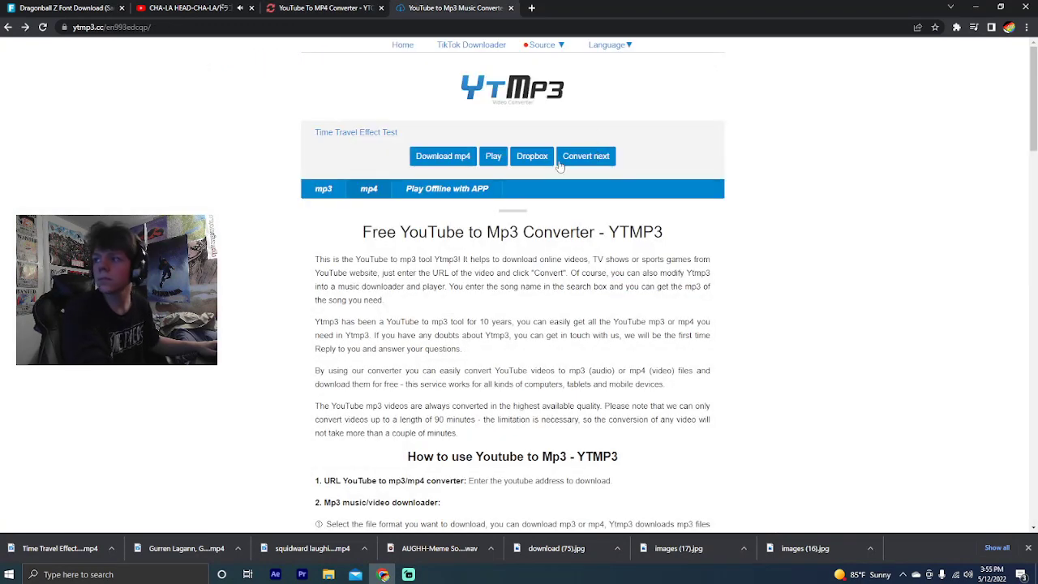
click(324, 8)
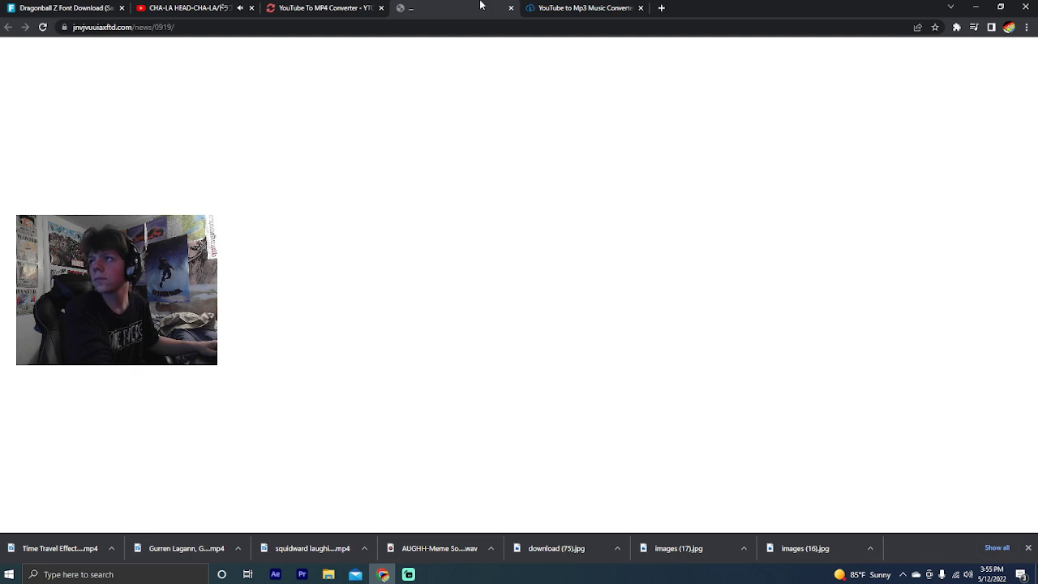
click(512, 8)
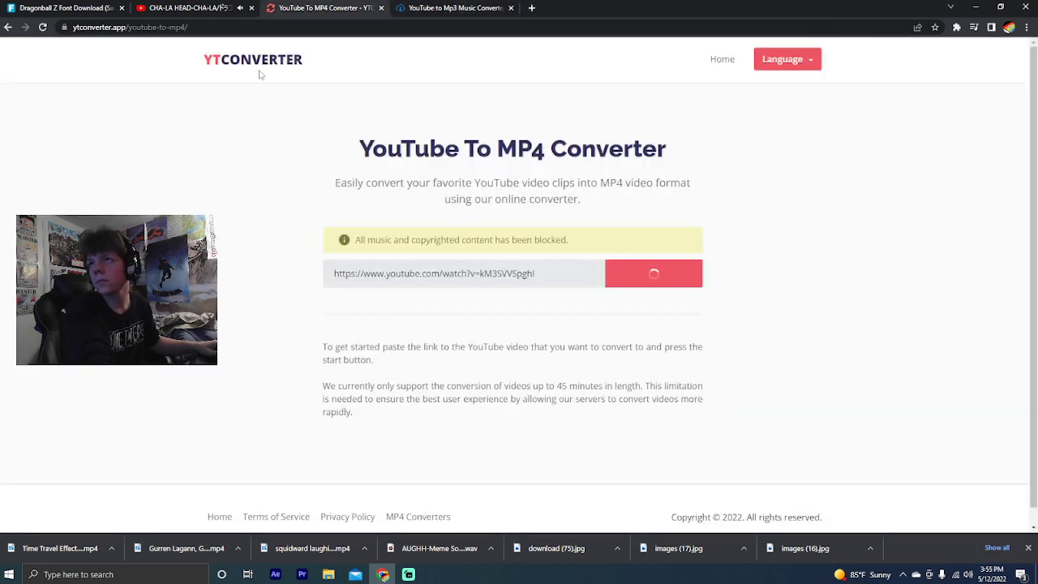
key(ctrl+shift+Tab)
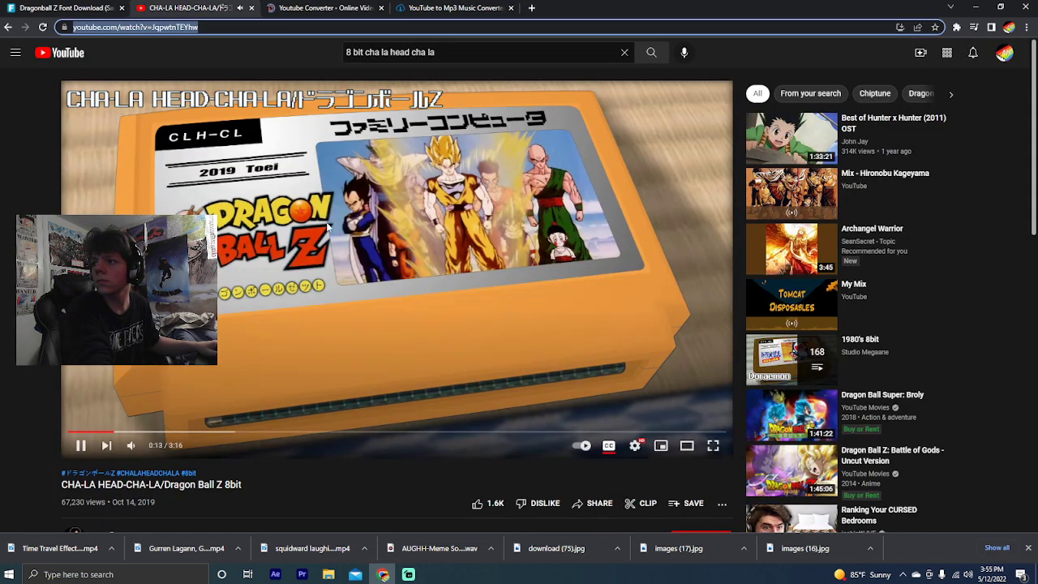
key(ctrl+Tab)
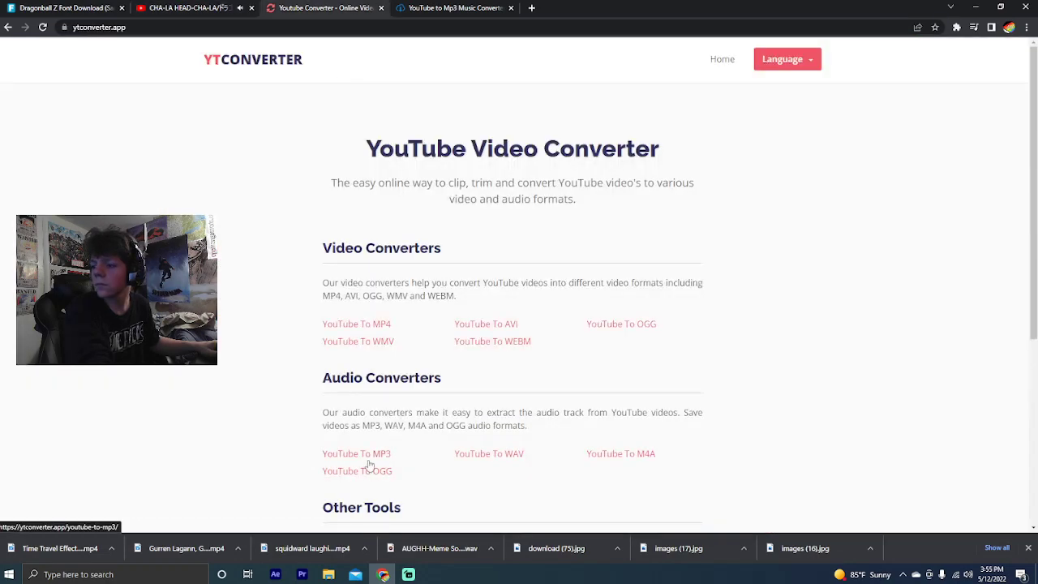
click(415, 462)
Pause the video, convert its copied link to WAV on YTConverter and download the resulting audio file
click(234, 8)
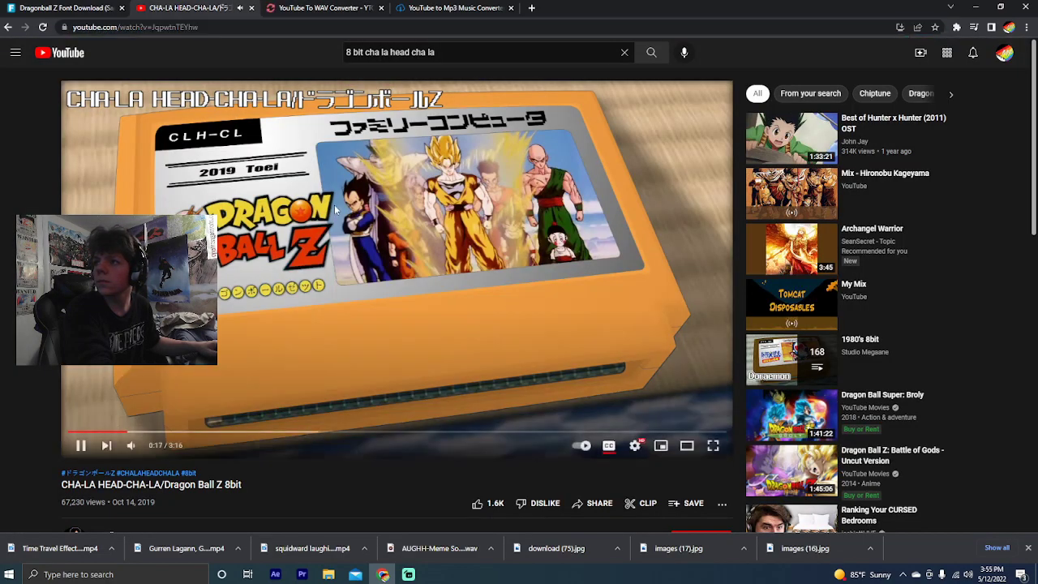
click(317, 8)
right_click(440, 280)
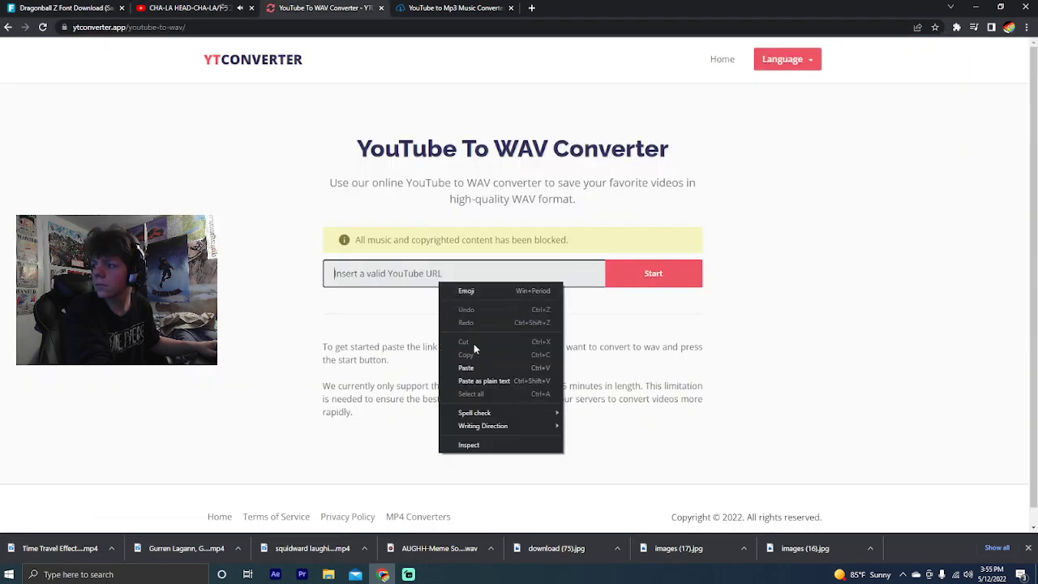
click(479, 382)
click(655, 272)
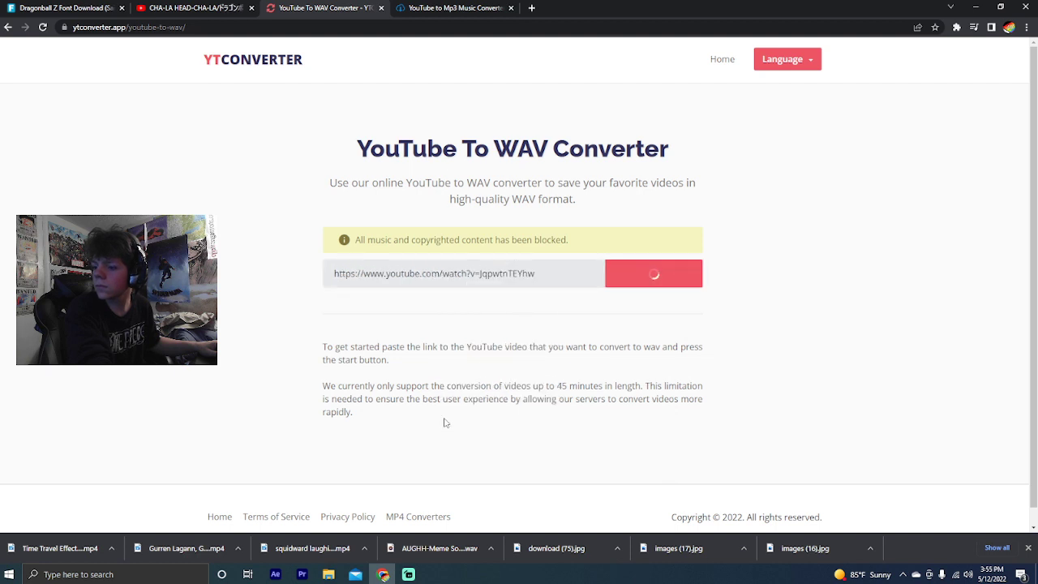
click(1026, 550)
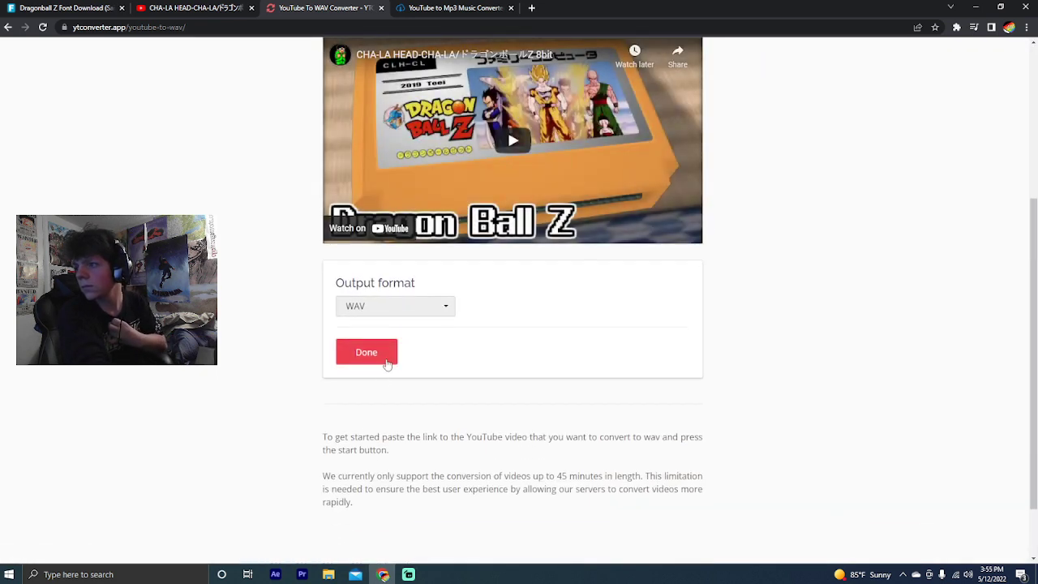
click(387, 362)
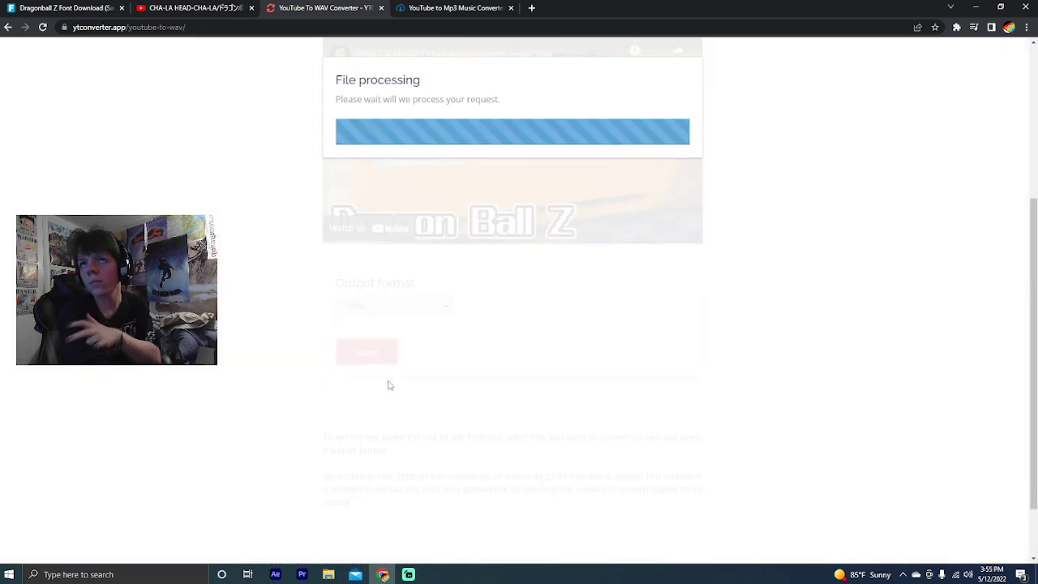
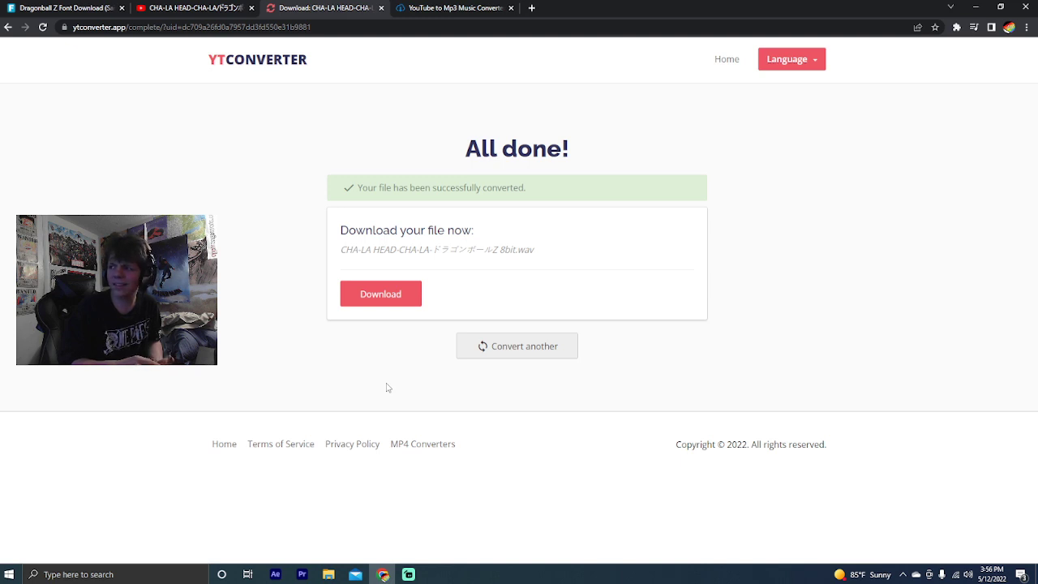
click(359, 297)
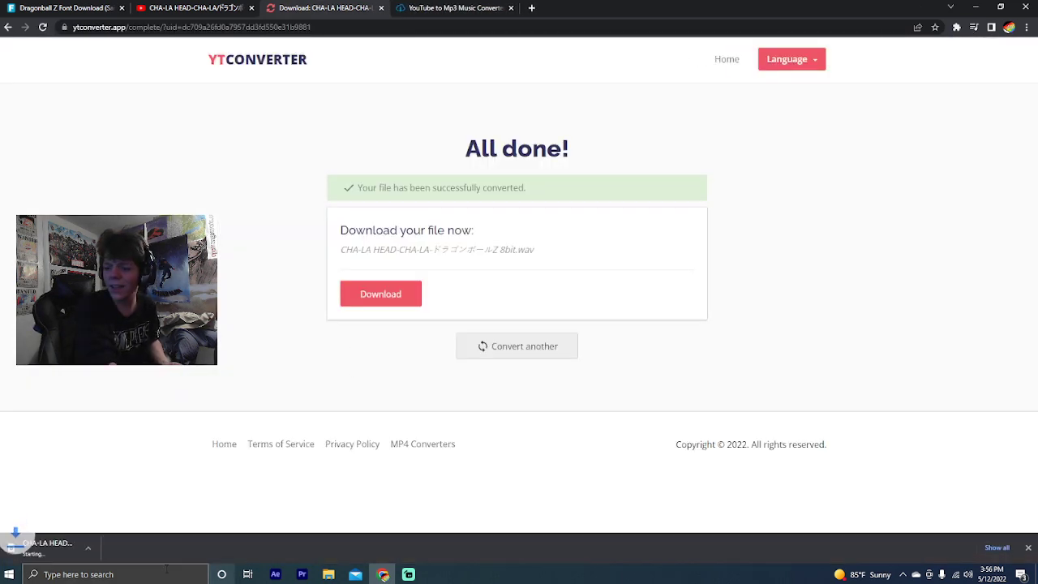
Open Calculator, compute 8 minus 3, and close it
click(149, 570)
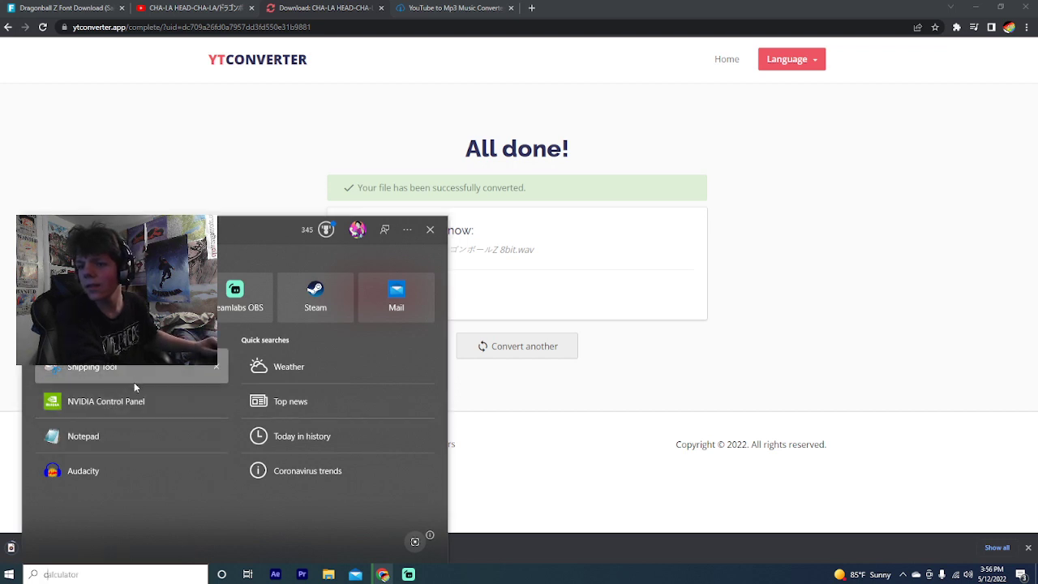
text(c)
key(Return)
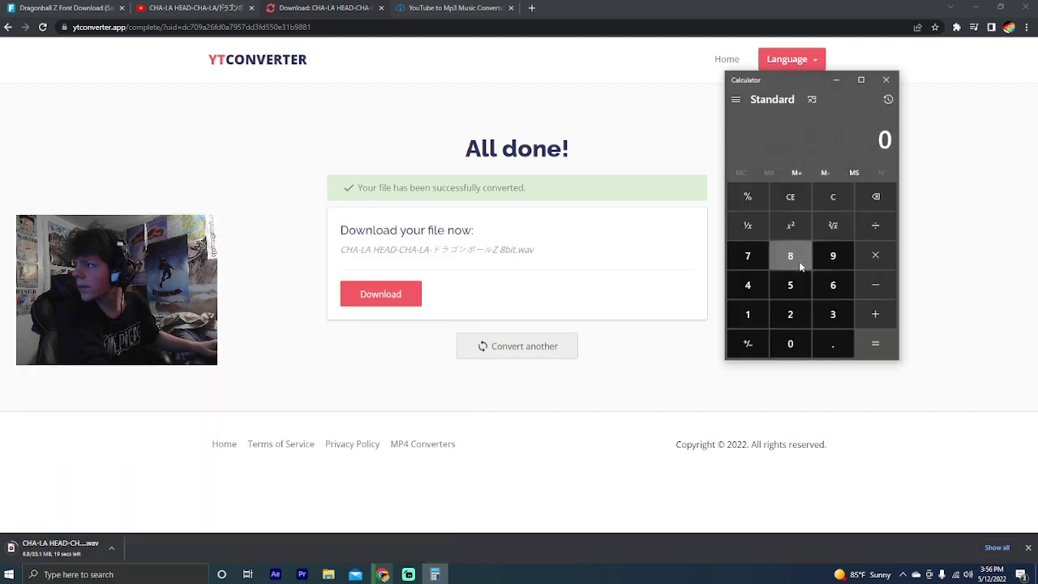
click(789, 316)
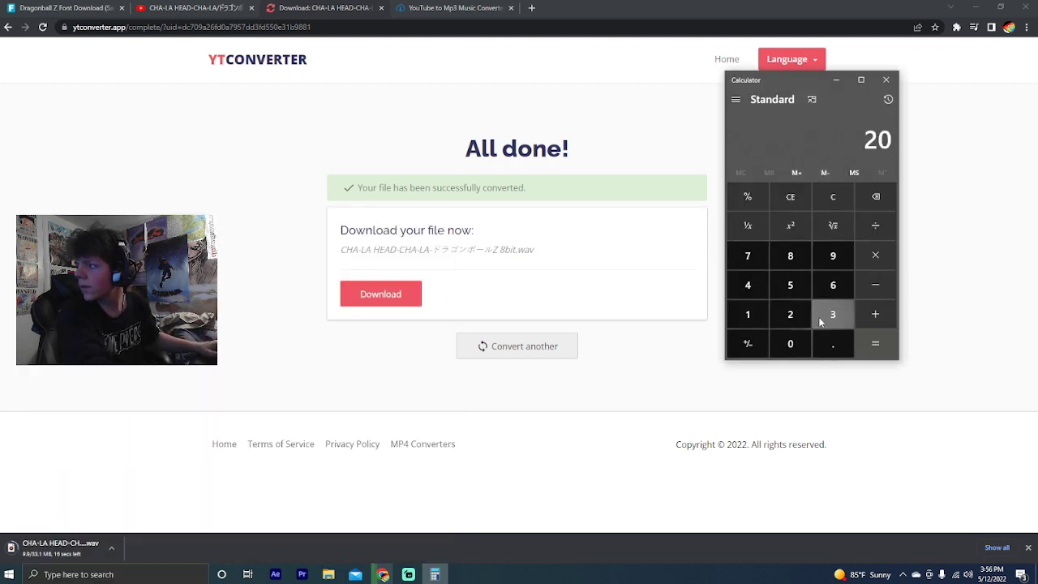
click(790, 196)
click(789, 256)
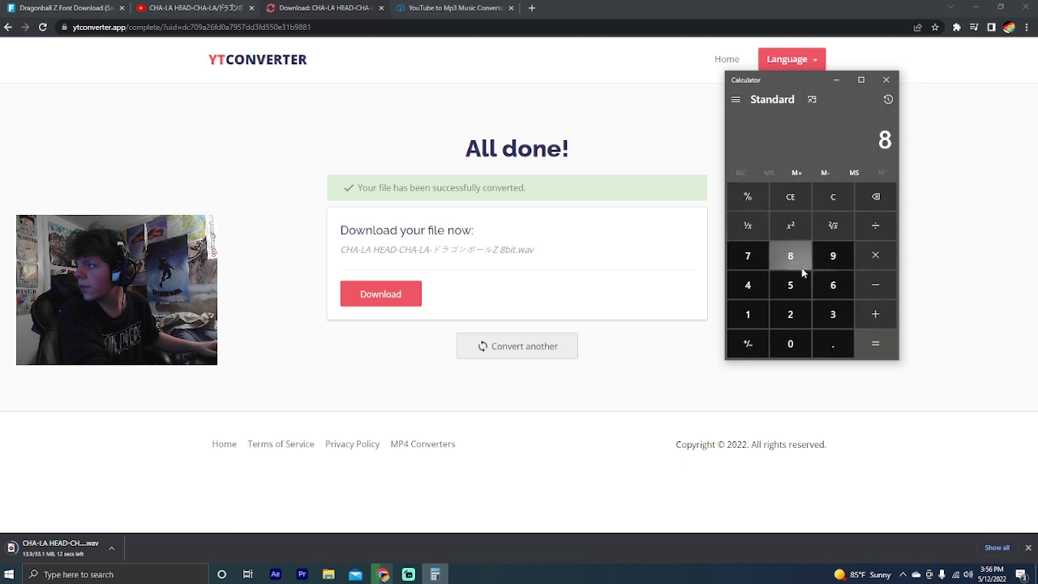
click(875, 285)
click(833, 315)
click(875, 342)
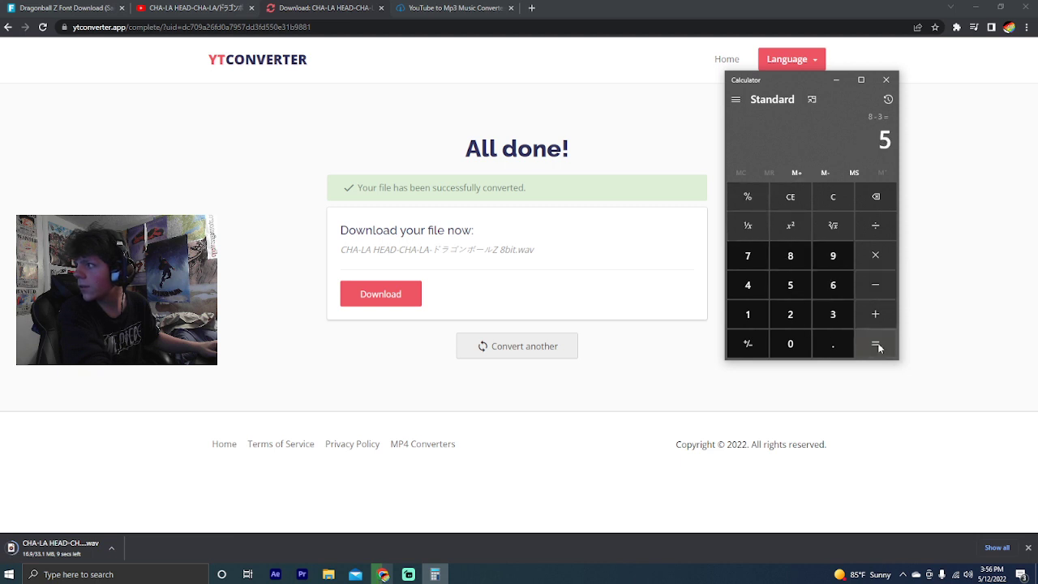
click(887, 79)
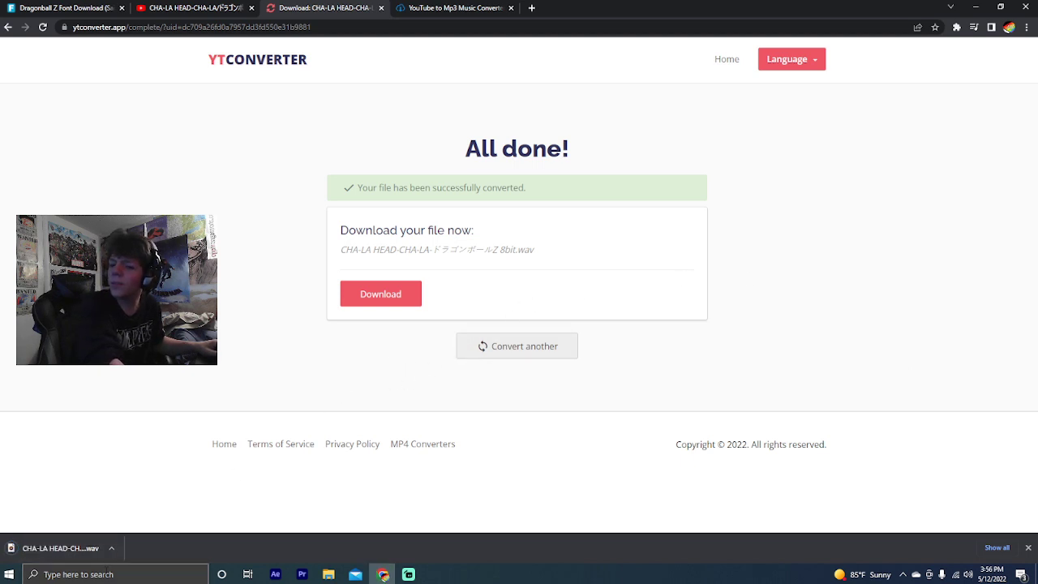
Reopen Calculator, compute 3 minus 10, and close it
key(super+s)
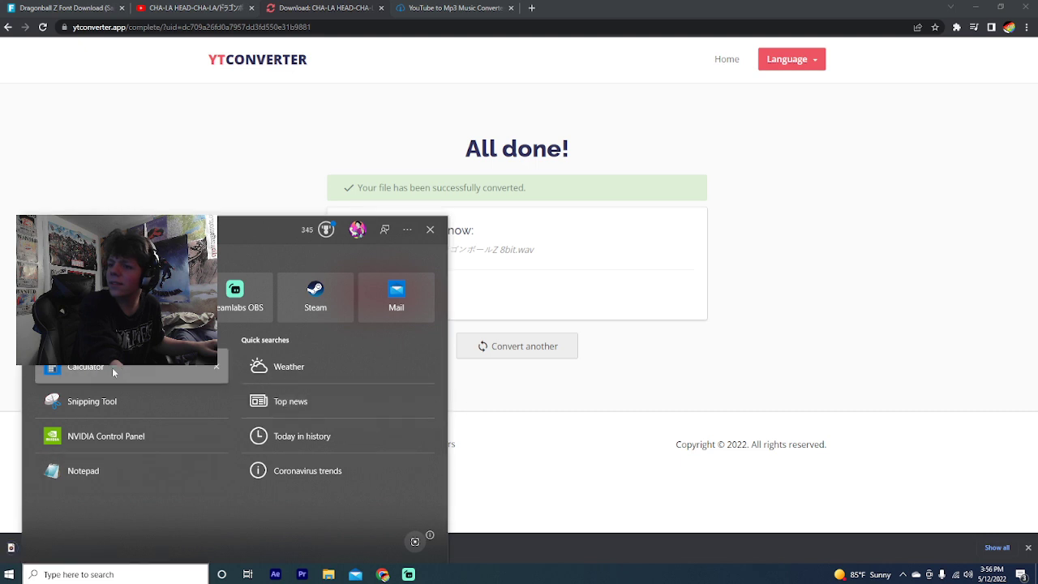
click(115, 373)
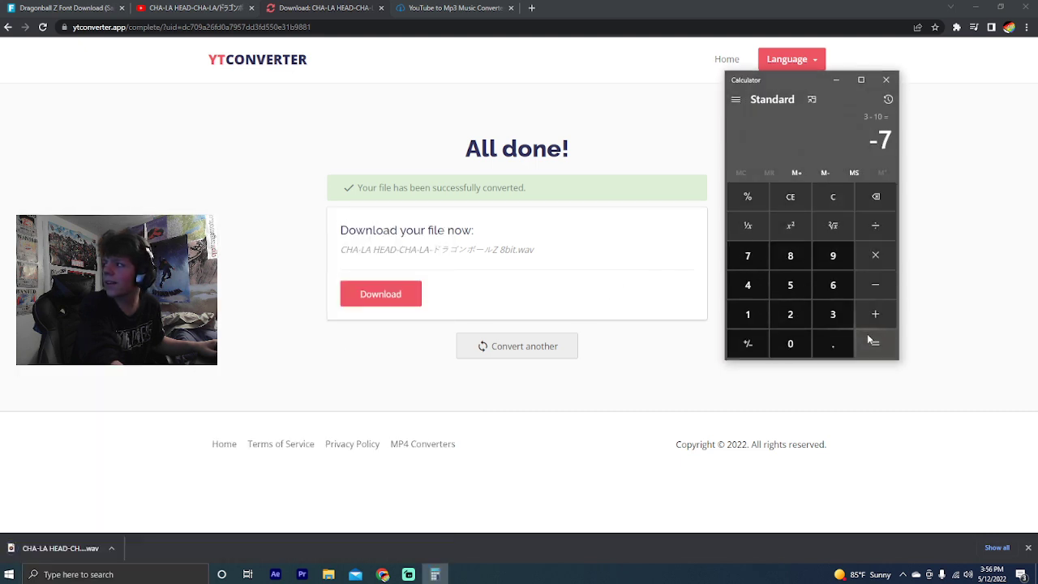
click(888, 80)
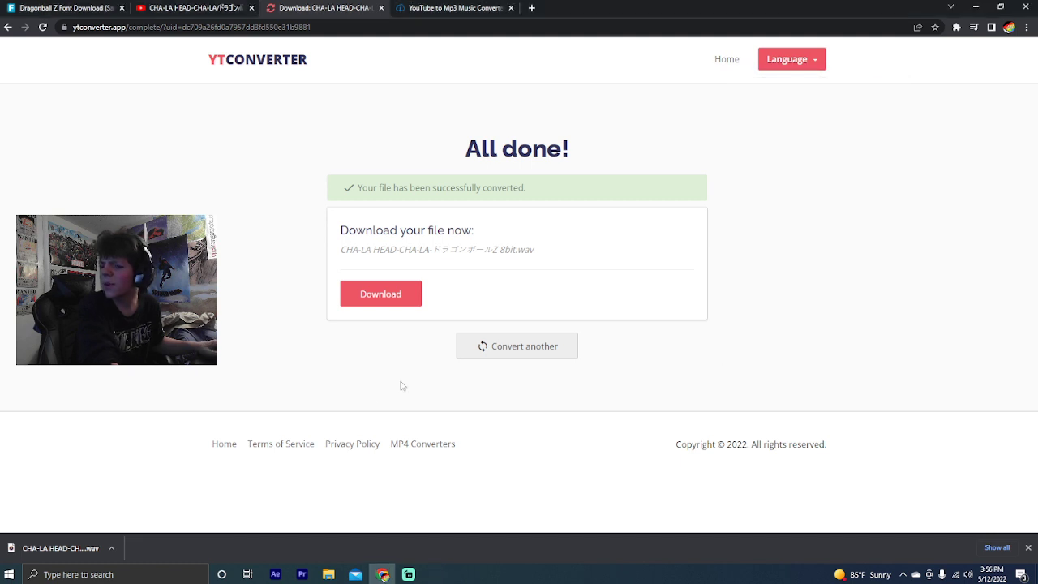
Switch to Premiere Pro, import the CHA-LA HEAD-CHA-LA WAV from Downloads and place it on A3, starting with the Time Travel clip
click(303, 573)
double_click(229, 486)
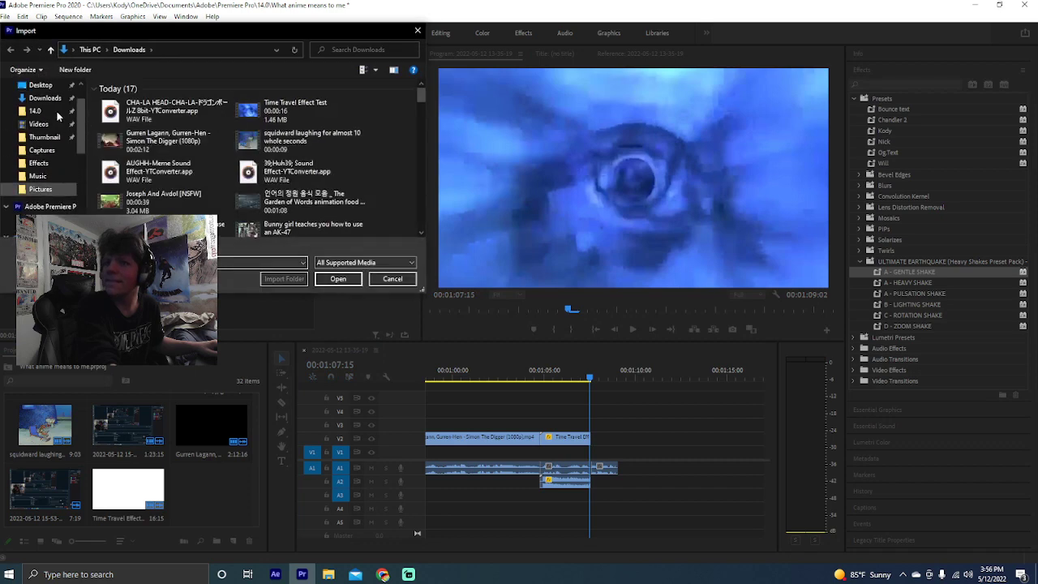
double_click(121, 109)
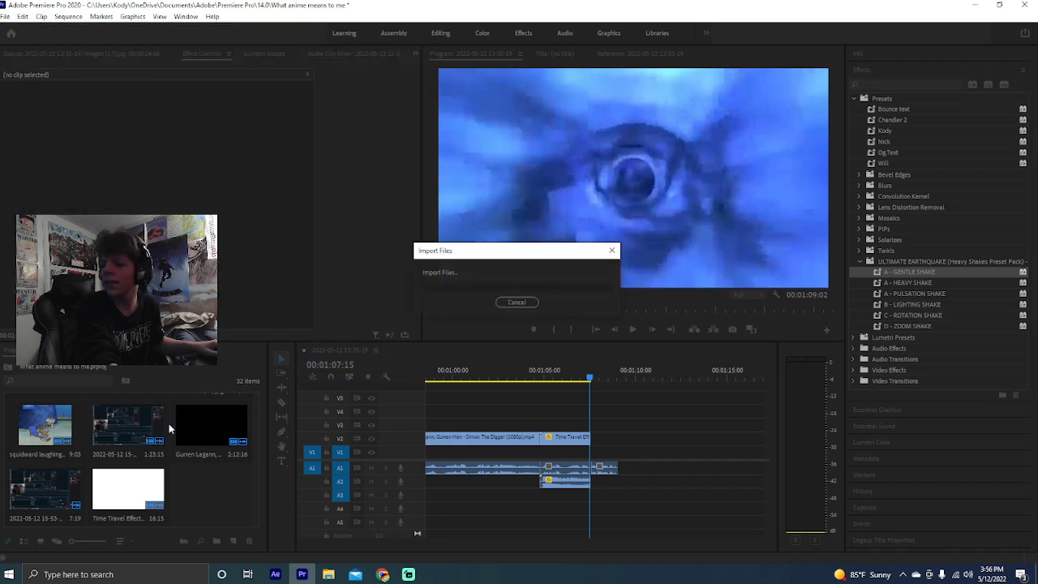
drag(484, 500, 544, 497)
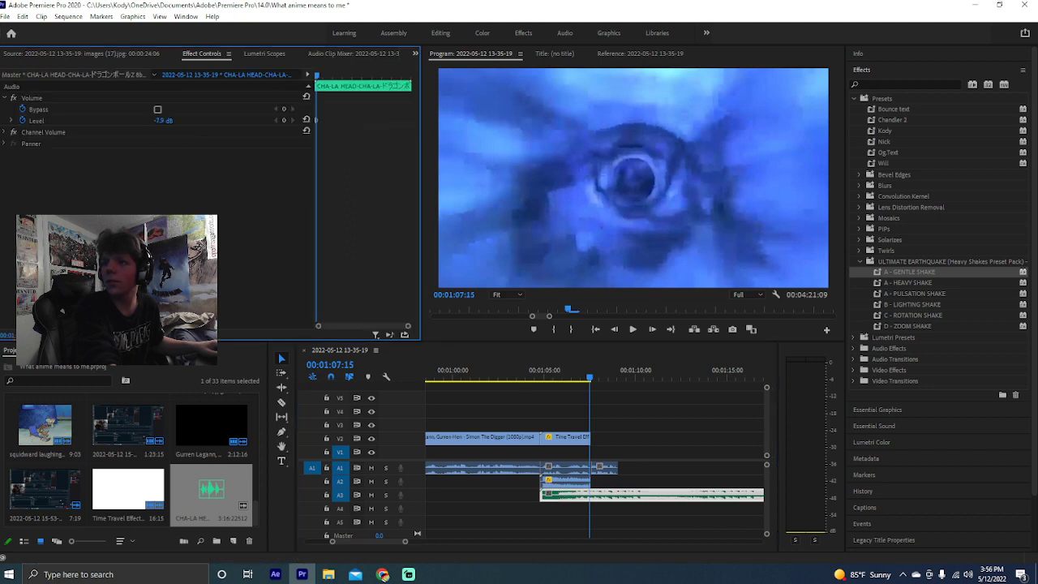
Play the sequence with the 8-bit song and return the playhead to the start of the Time Travel clip at 1:04:24
key(space)
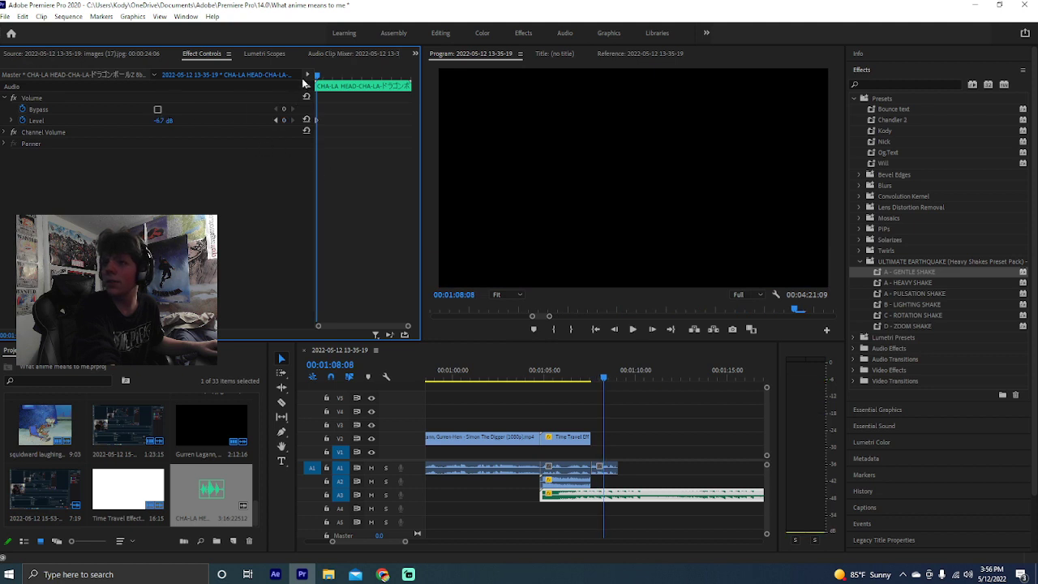
key(Up)
key(Up)
key(Up)
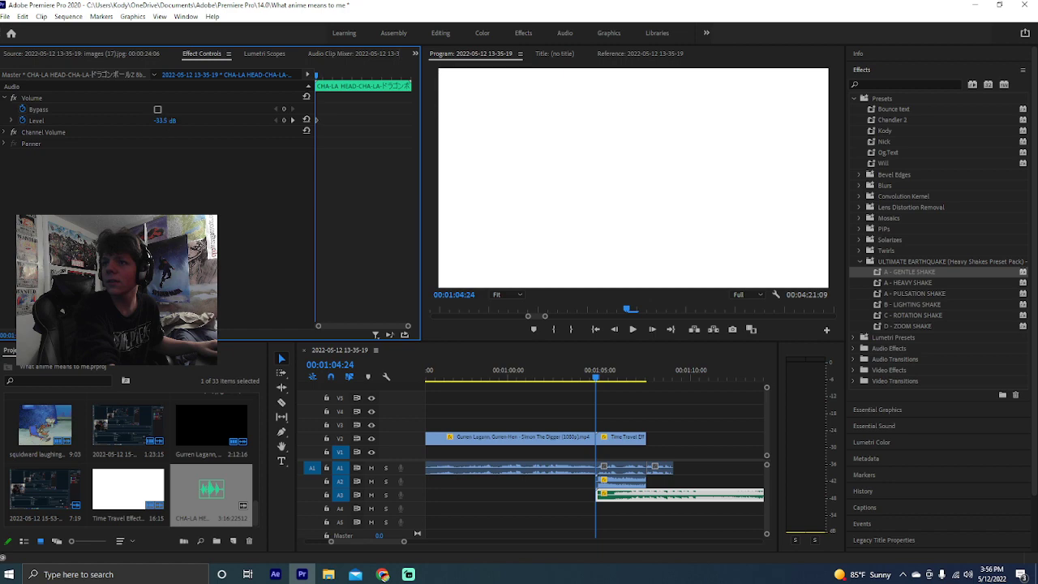
Play the 8-bit song under the Time Travel clip and adjust its level keyframes to a constant -15.0 dB
key(space)
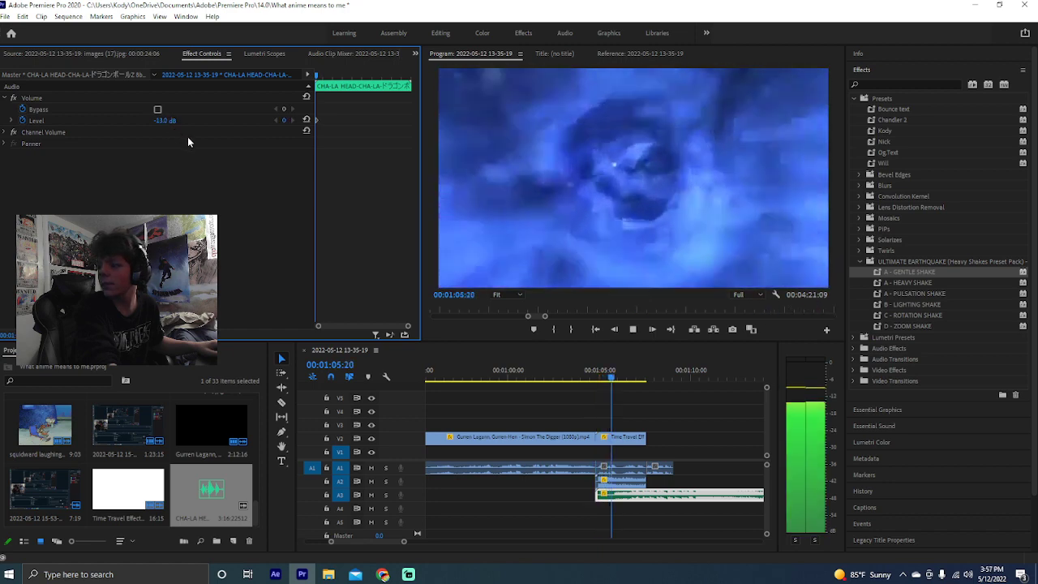
key(space)
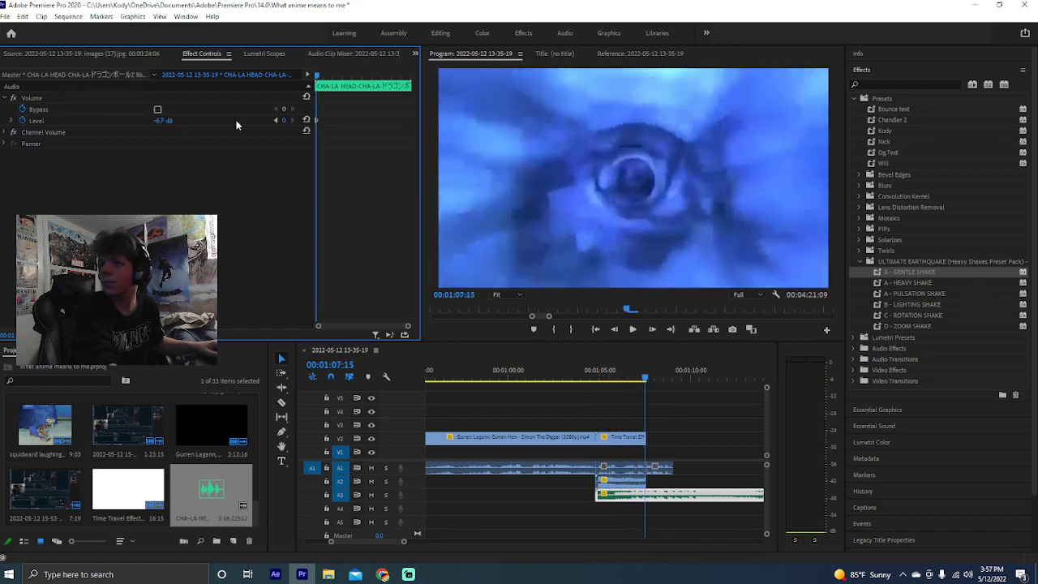
click(276, 120)
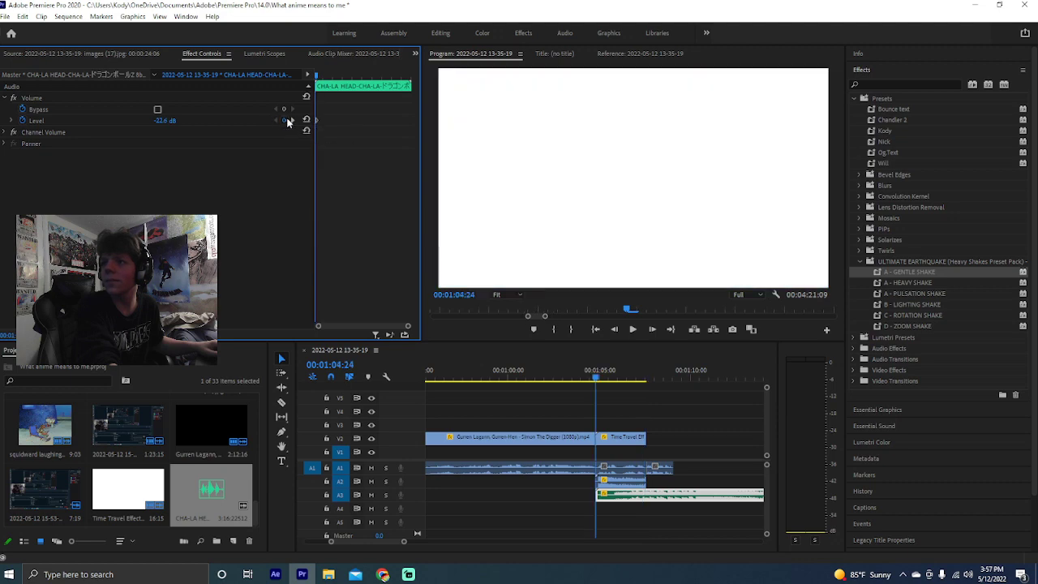
click(292, 120)
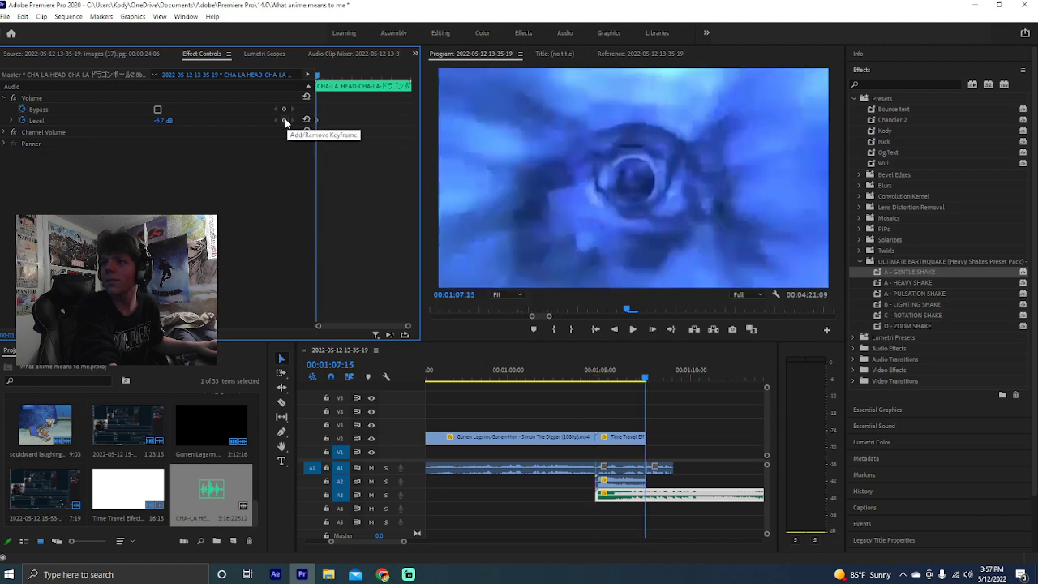
key(Up)
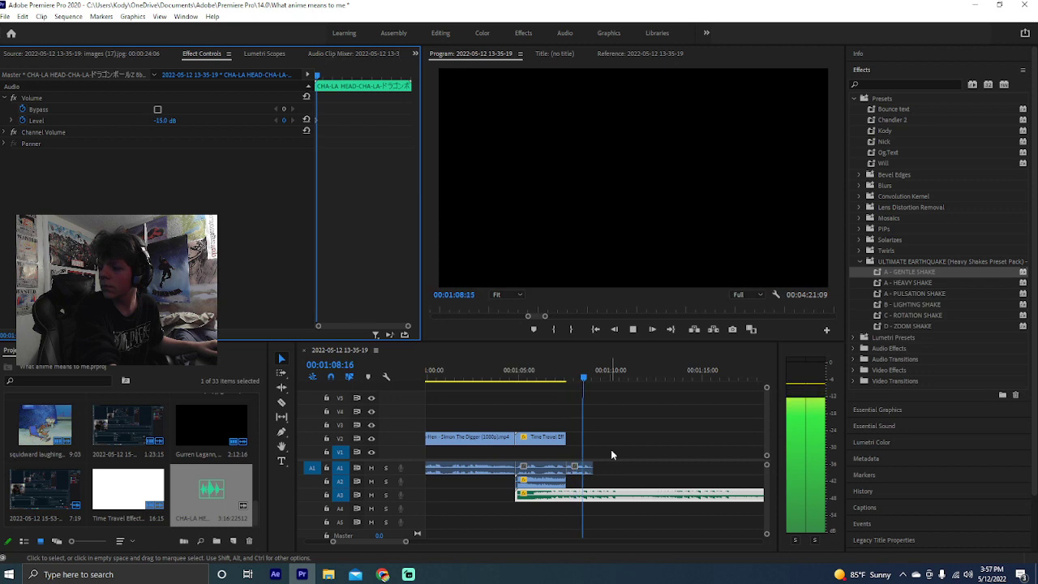
key(Up)
key(Up)
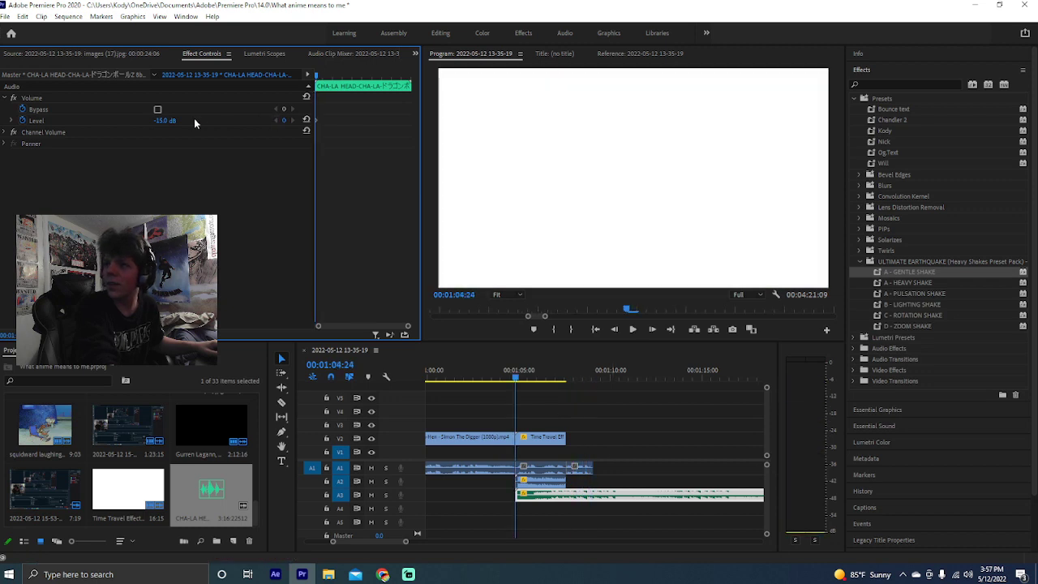
Lower the song's level to -30.3 dB, play the passage and place the playhead just after the Time Travel clip at 1:07:21
key(space)
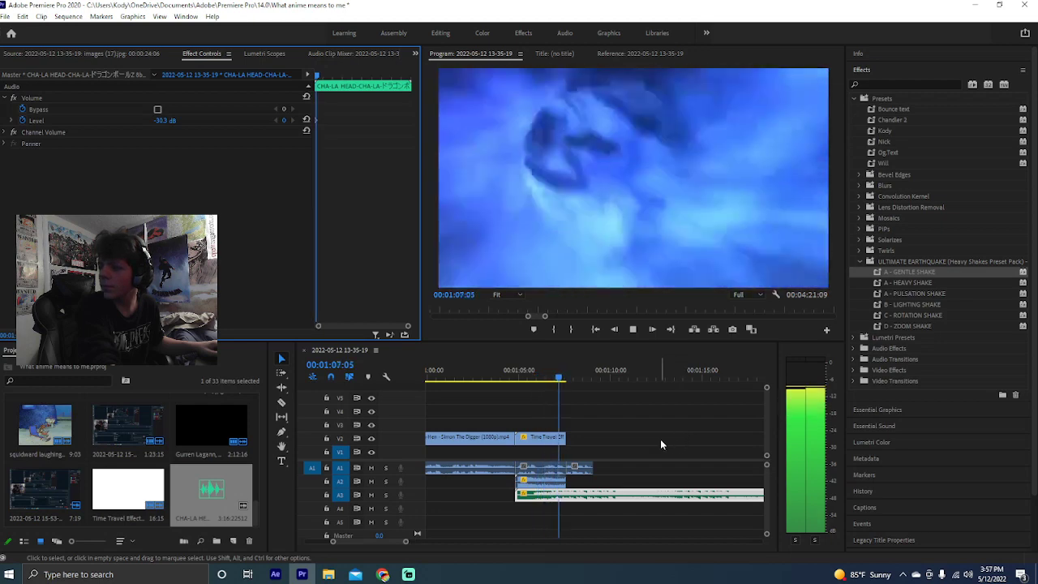
click(655, 441)
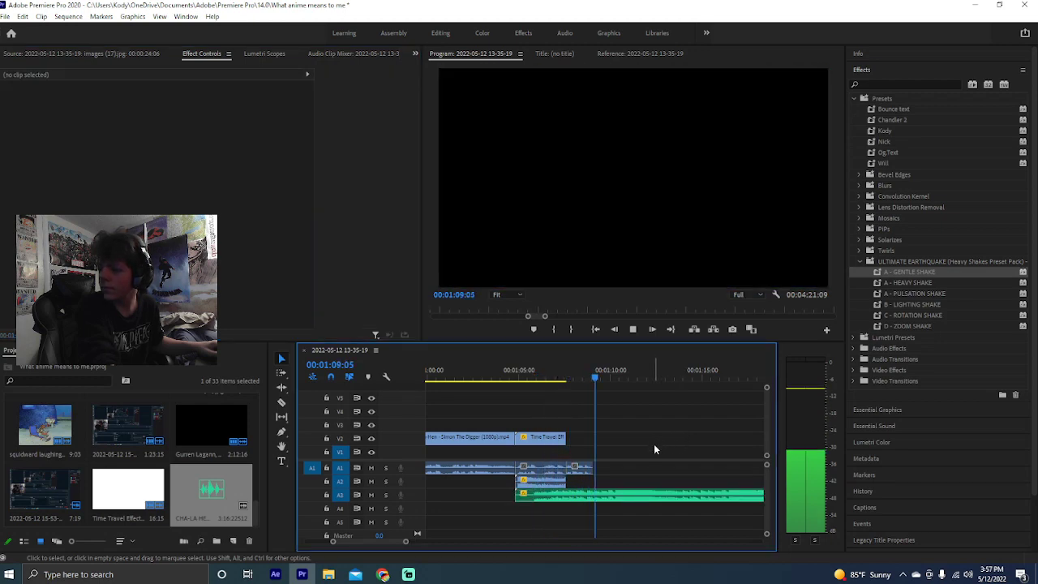
click(550, 381)
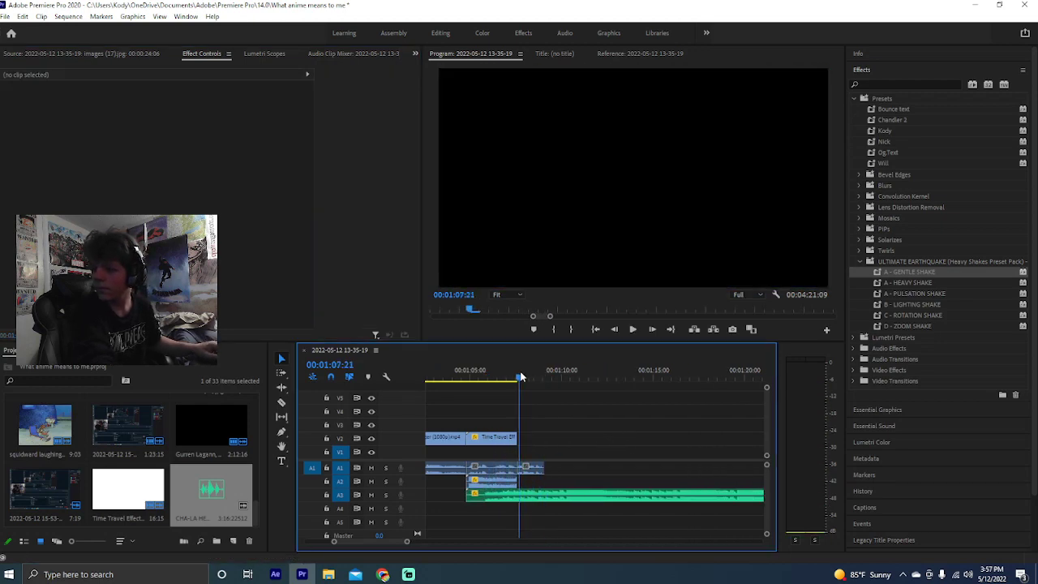
Switch to the YouTube page in Chrome and search for "2008 commercials cartoon network"
click(381, 574)
click(201, 6)
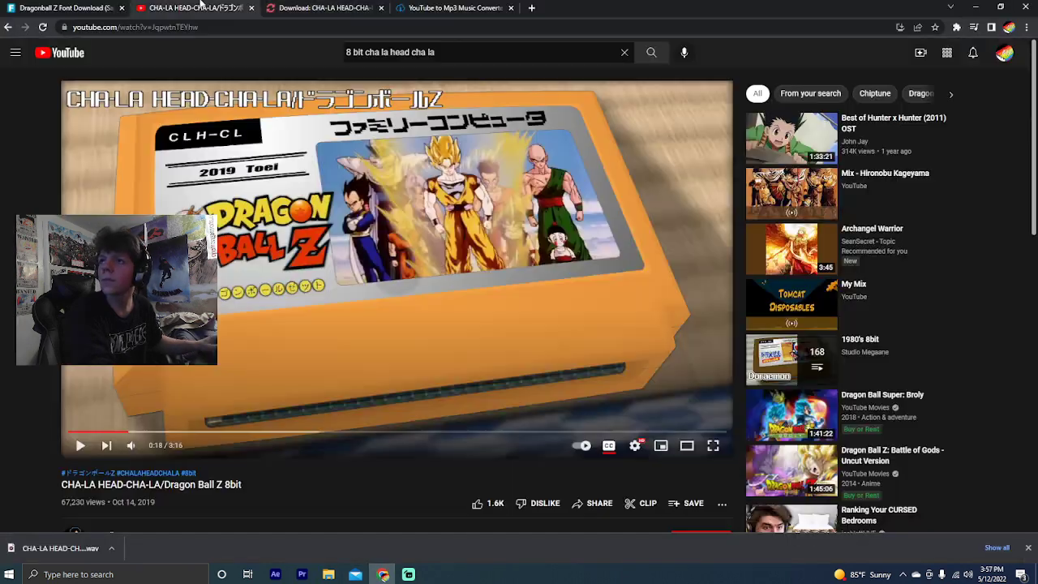
click(457, 50)
text(20)
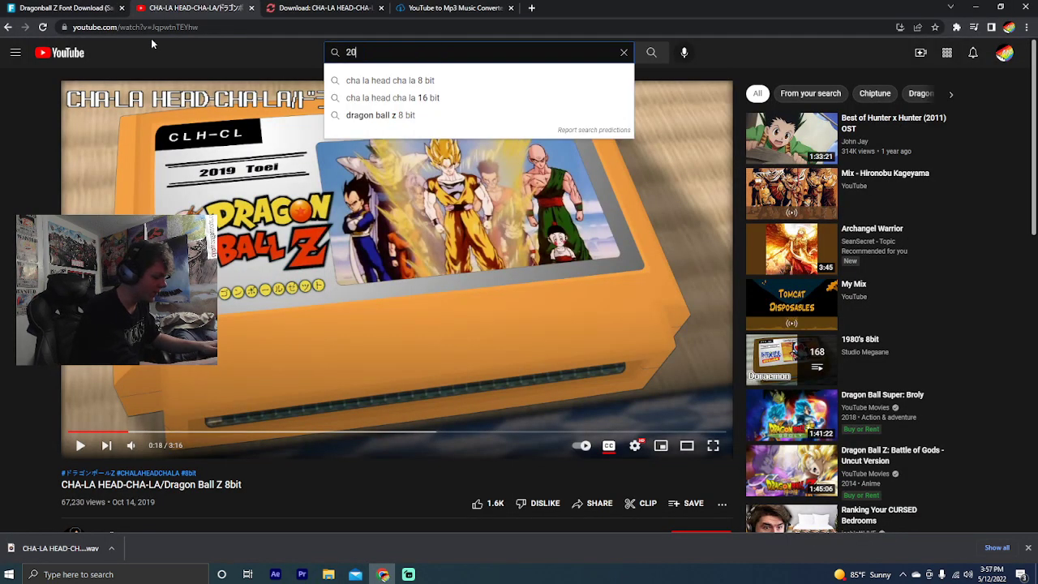
text(08 comm)
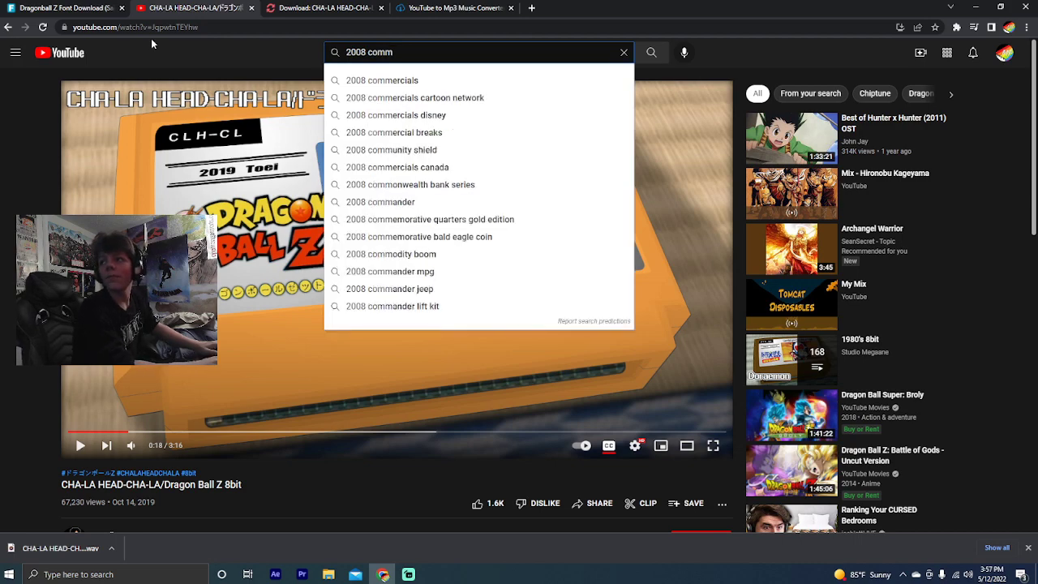
click(393, 97)
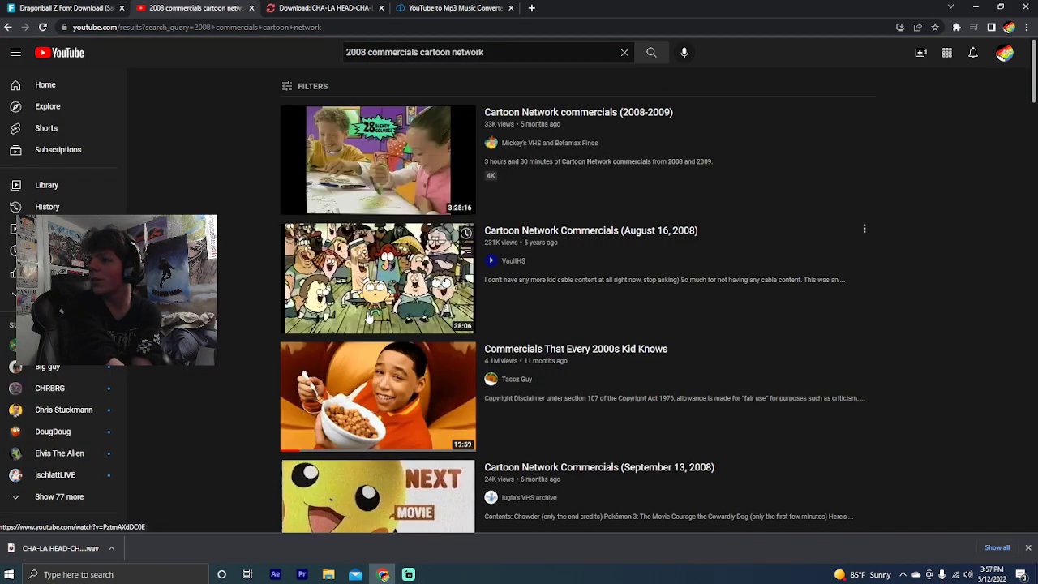
Look through the search results for a suitable late-2000s Cartoon Network commercial
scroll(363, 218, down, 6)
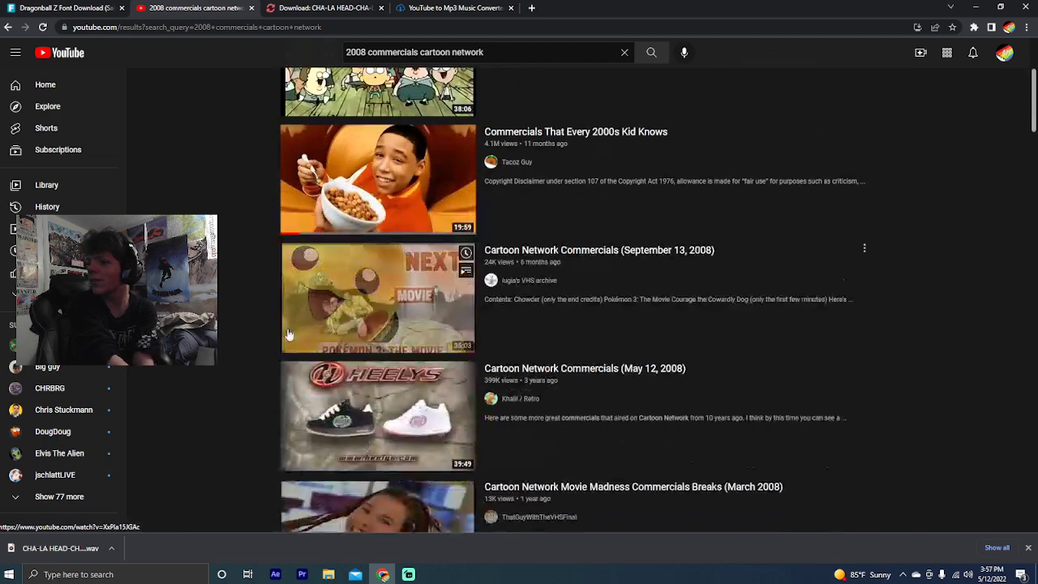
scroll(298, 323, down, 5)
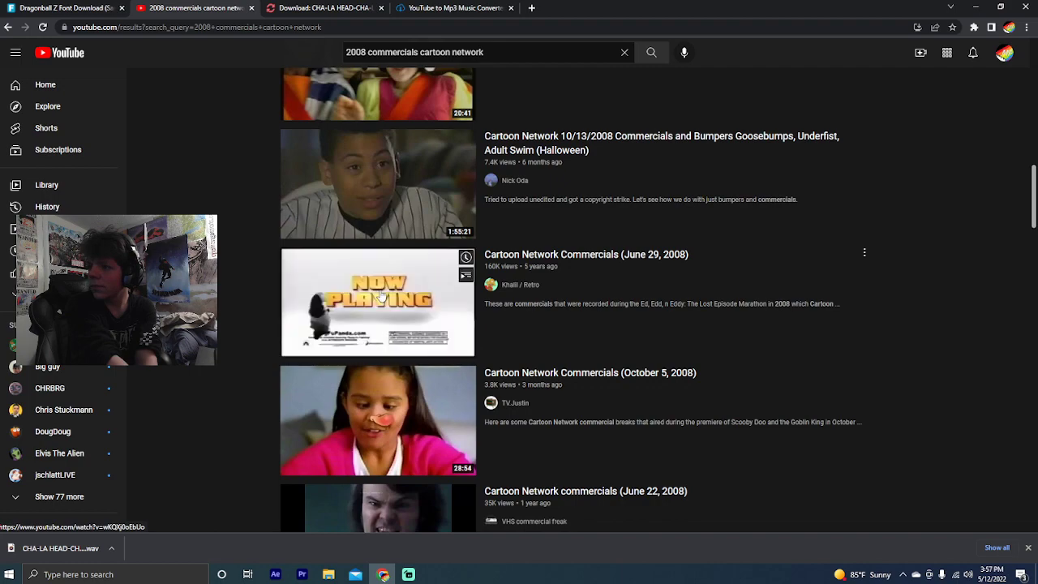
scroll(381, 297, down, 3)
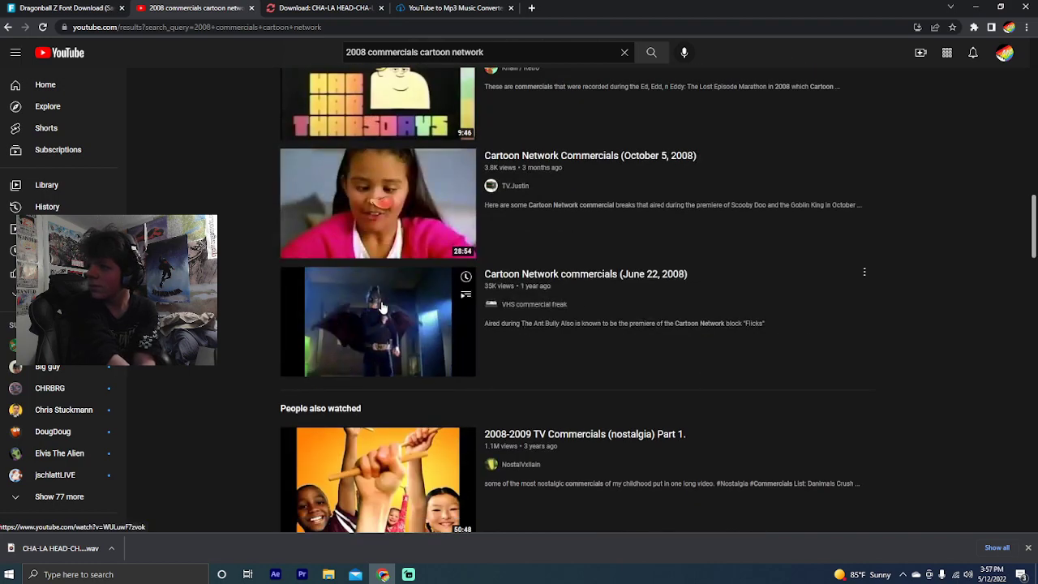
scroll(267, 331, down, 3)
scroll(260, 325, down, 3)
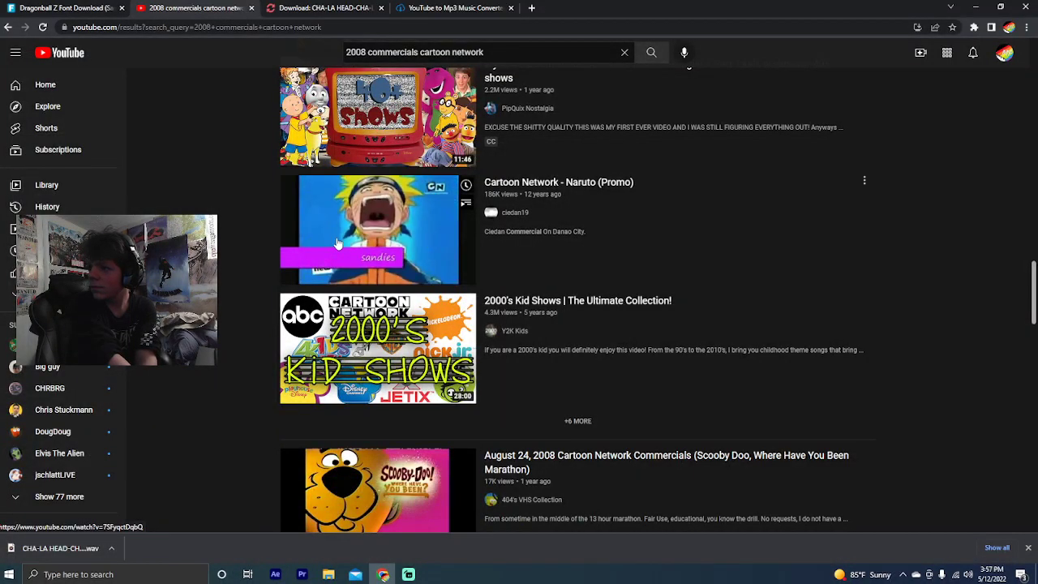
scroll(272, 308, down, 5)
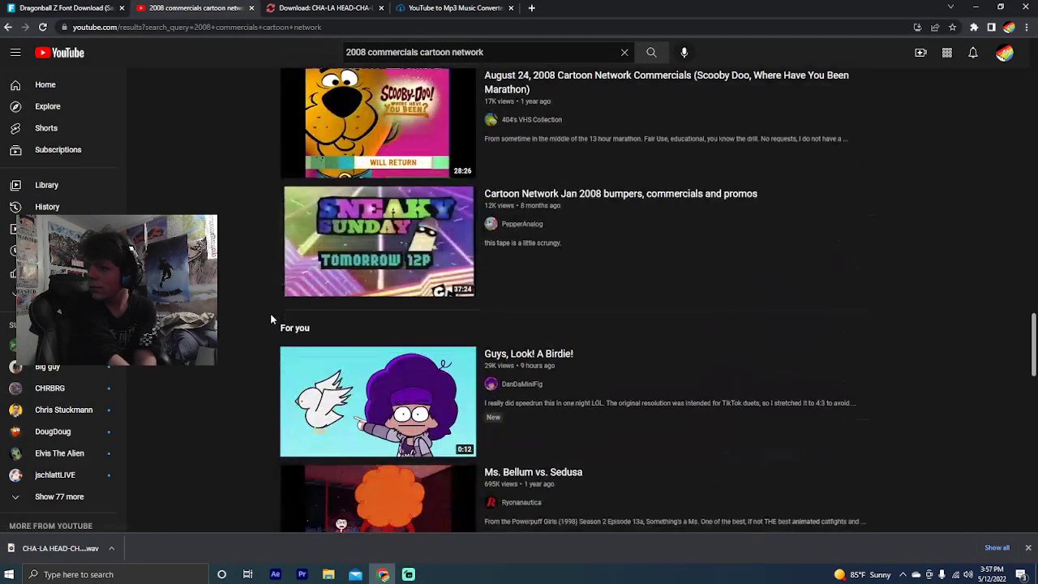
scroll(296, 322, down, 1)
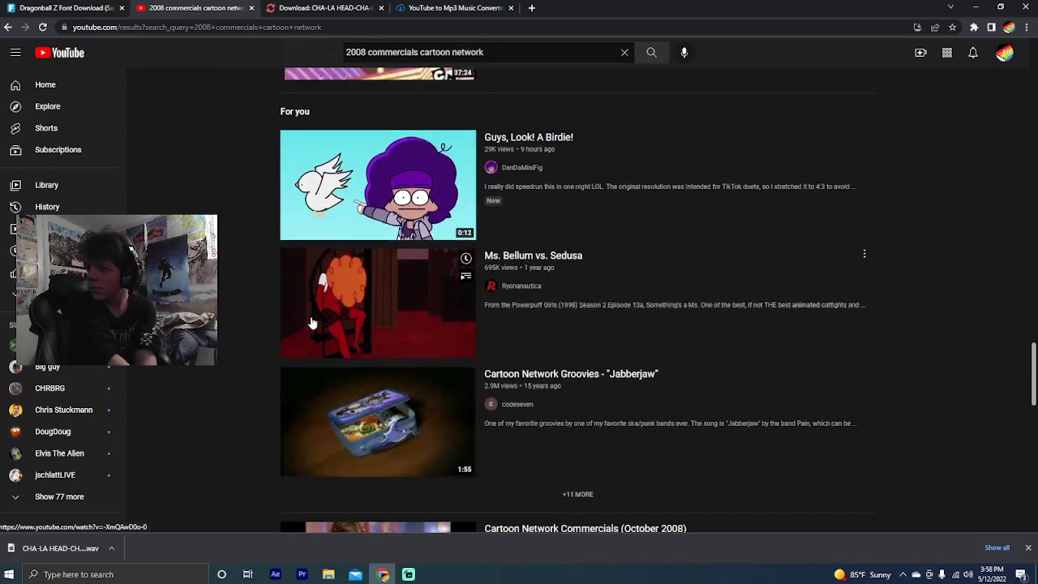
middle_click(278, 274)
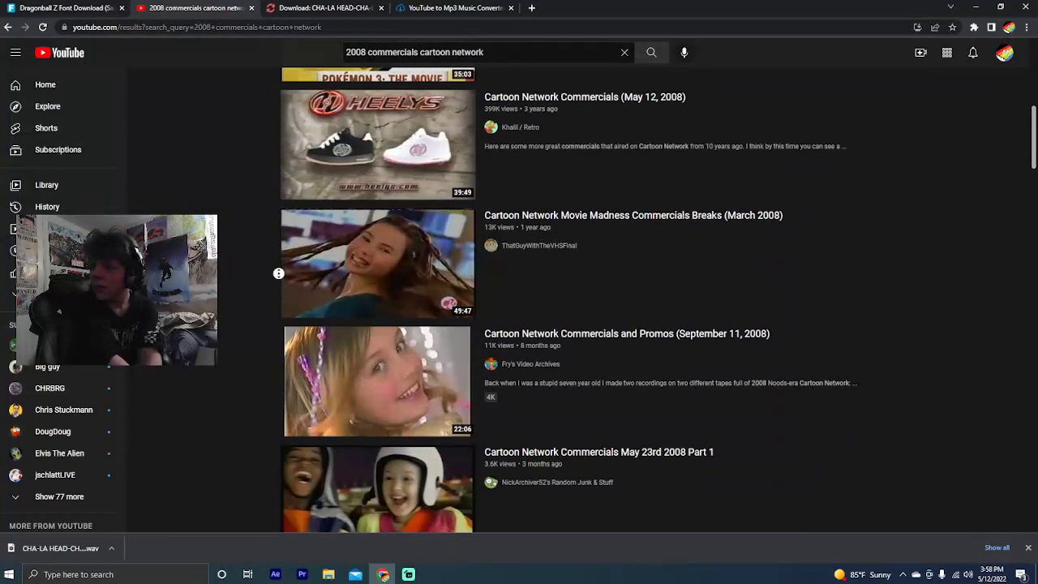
scroll(278, 274, up, 10)
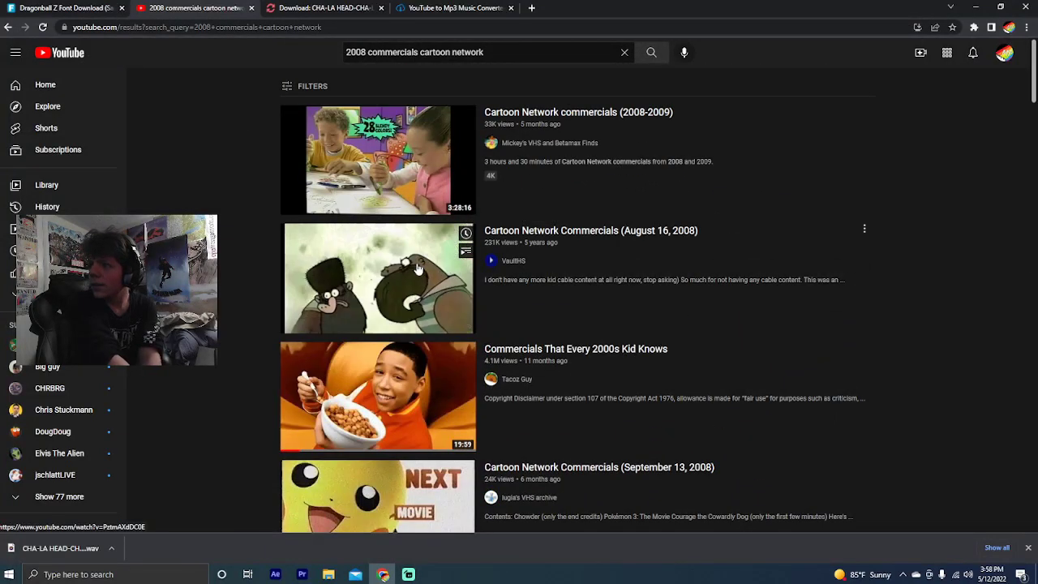
Open the video "Commercials That Every 2000s Kid Knows", skip to the Fushigi commercial around 4:33 and pause it
click(366, 411)
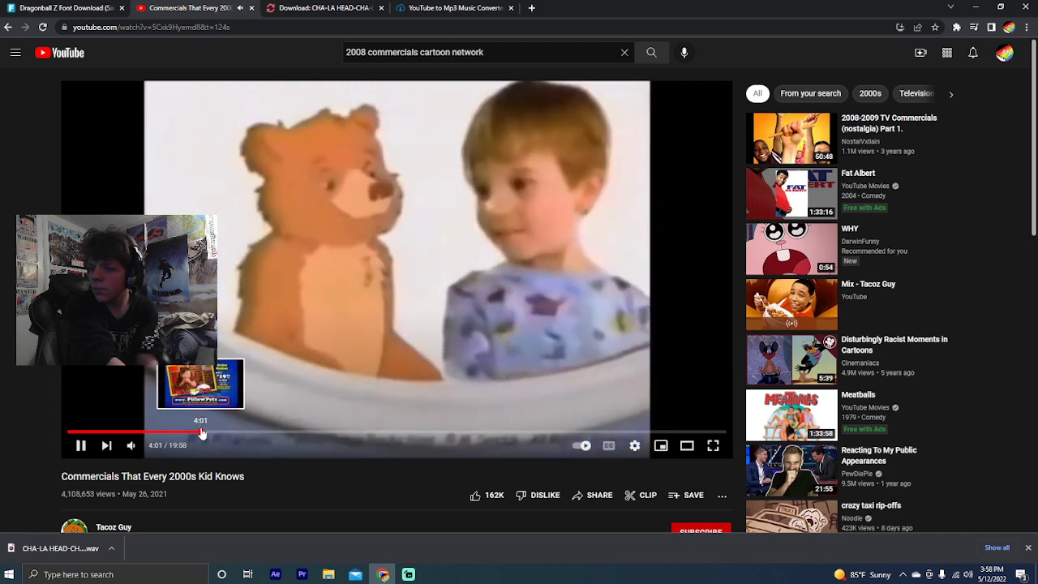
click(200, 433)
click(219, 433)
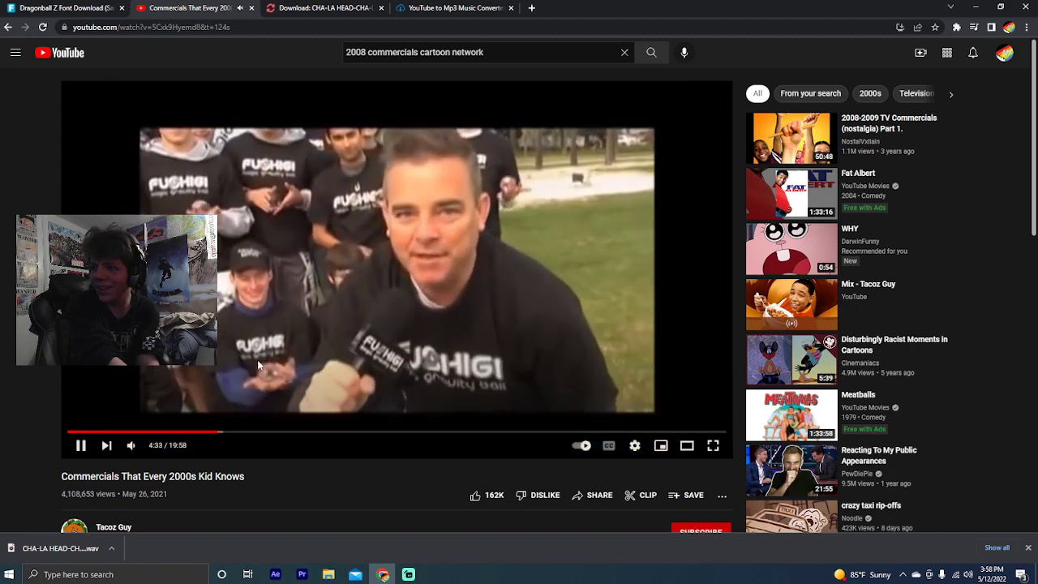
click(288, 315)
click(272, 253)
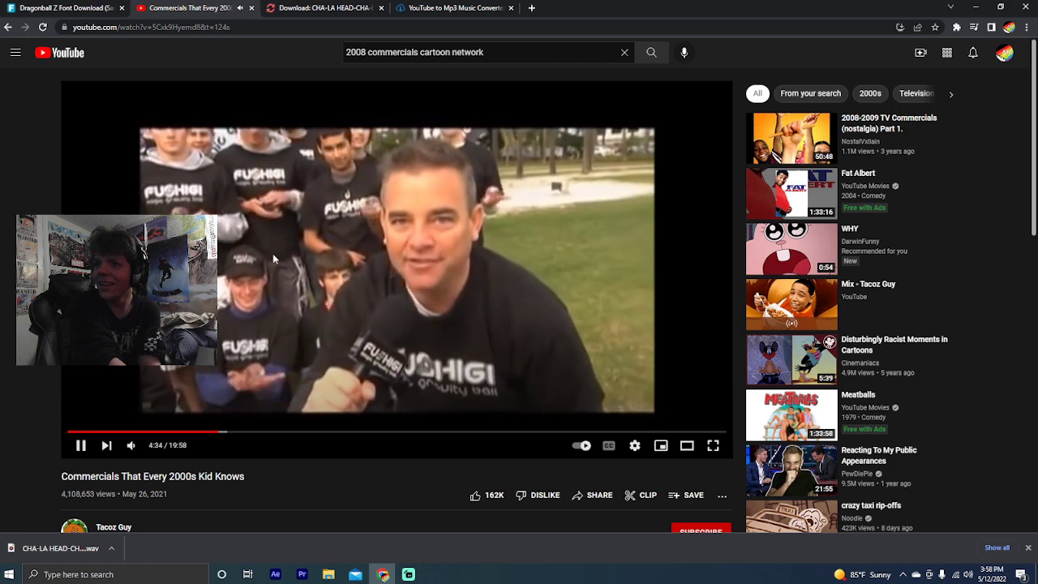
click(272, 253)
Search YouTube for "fushigi" and open the "Fushigi Ball Commercial" video
click(458, 53)
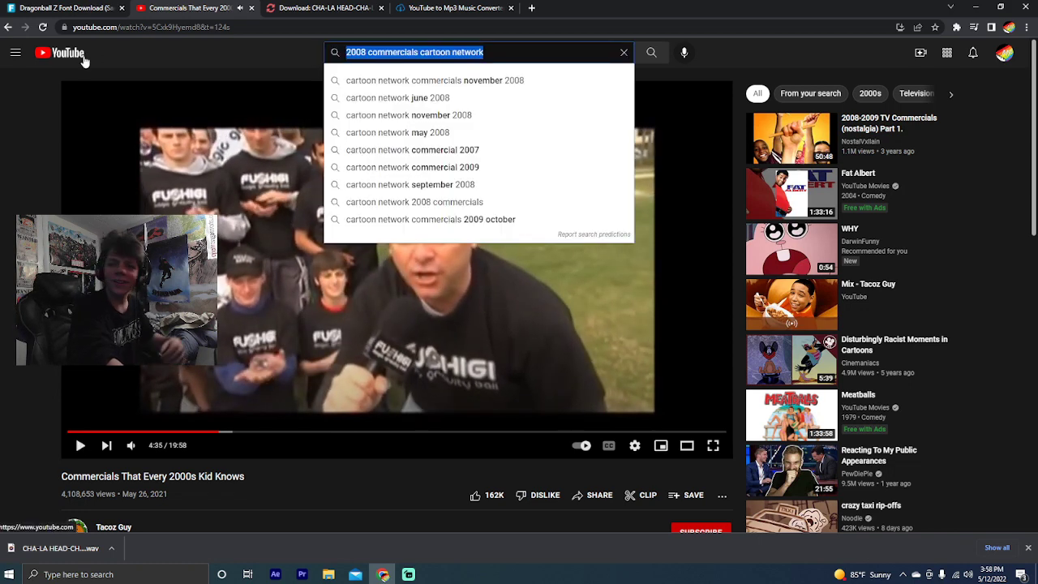
text(fushig)
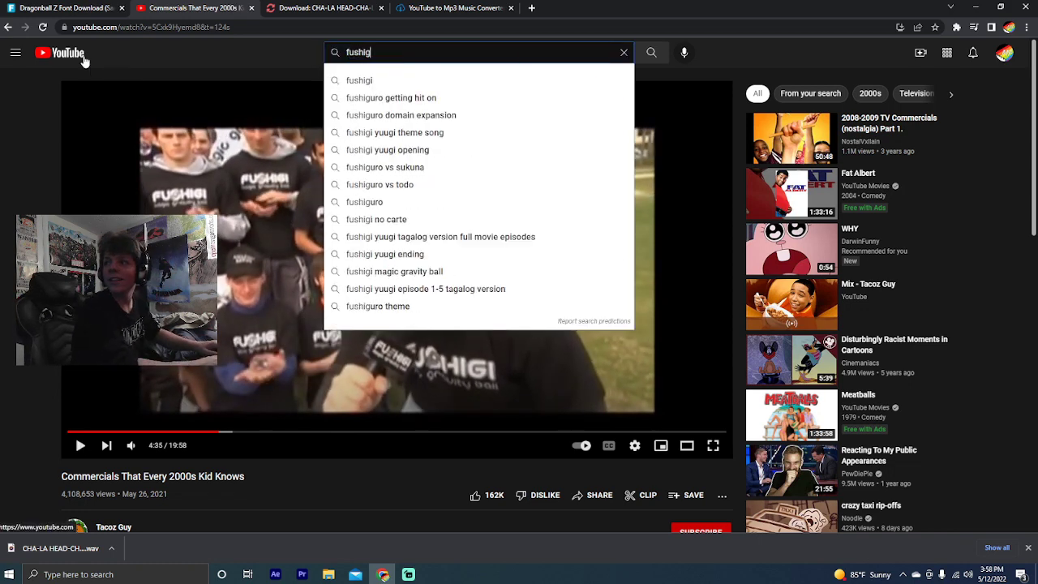
text(i)
key(Return)
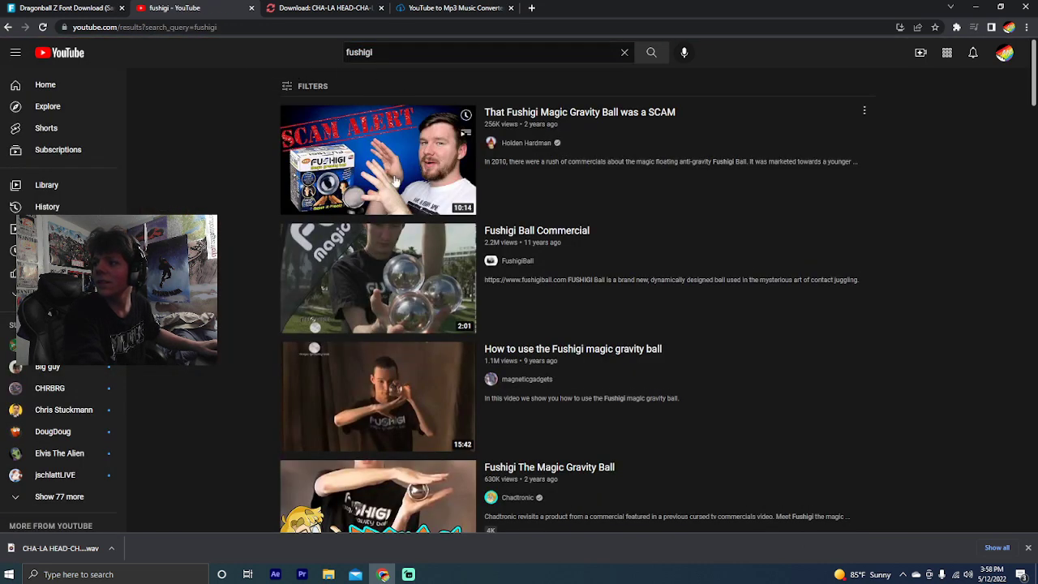
click(377, 265)
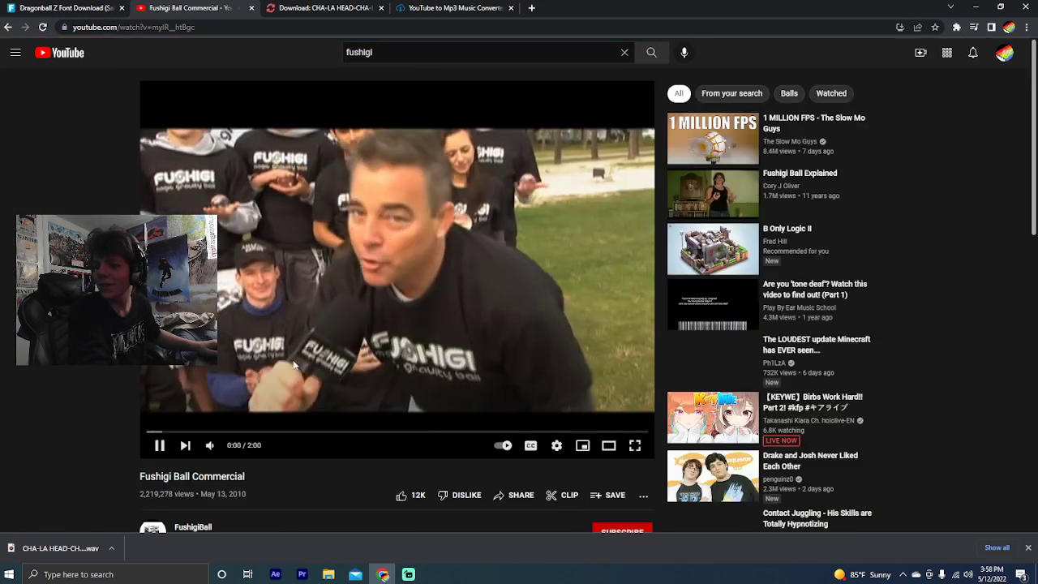
Copy the Fushigi Ball Commercial's web address and paste it into the link field of the YTMP3 converter
click(185, 29)
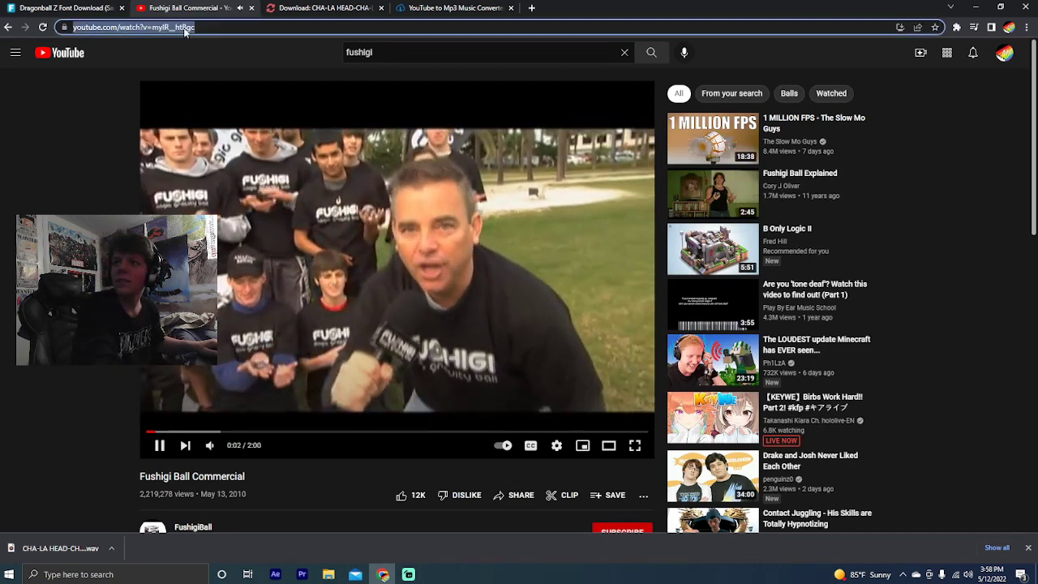
right_click(184, 29)
click(219, 90)
click(365, 7)
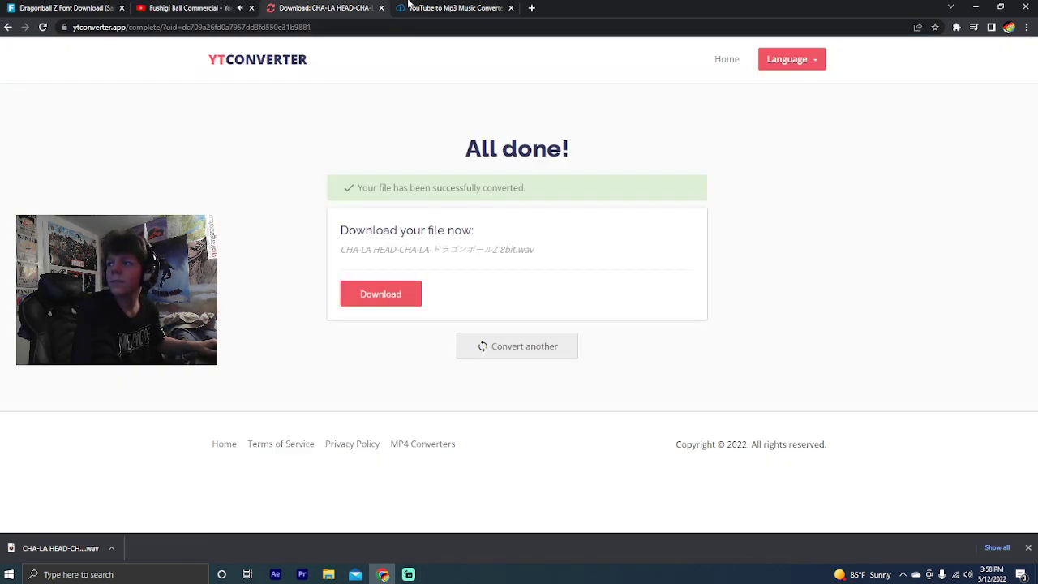
click(414, 8)
right_click(383, 151)
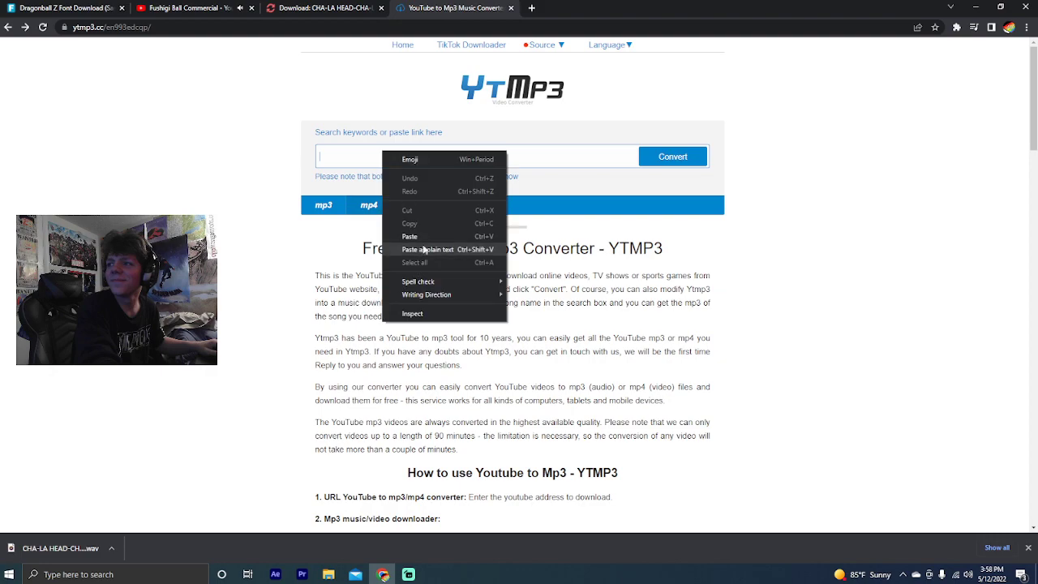
click(429, 235)
Download the converted Fushigi Ball Commercial as an MP4 from YTMP3 and leave the blocked advertising page
click(188, 7)
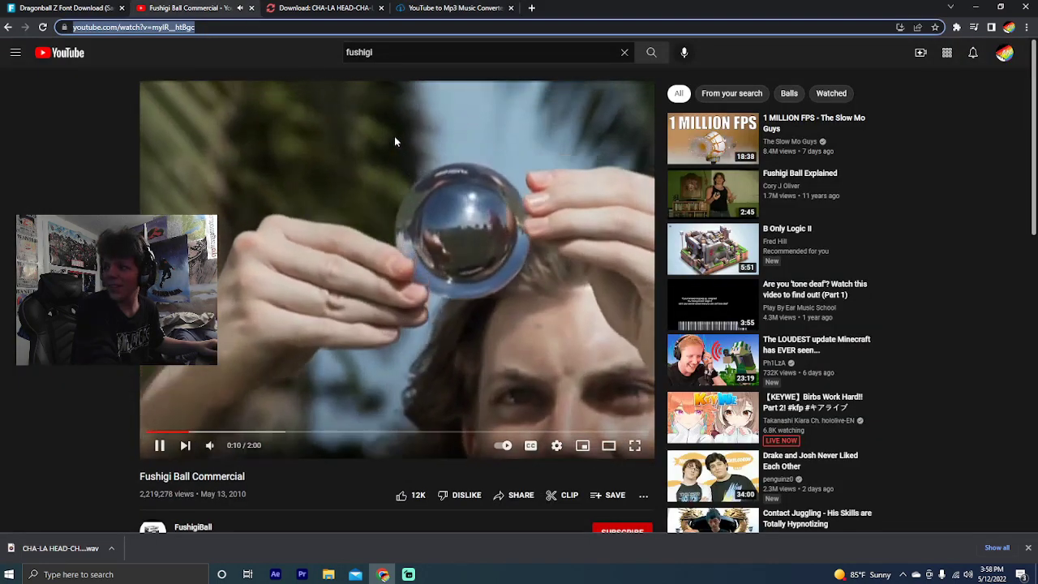
scroll(389, 284, down, 5)
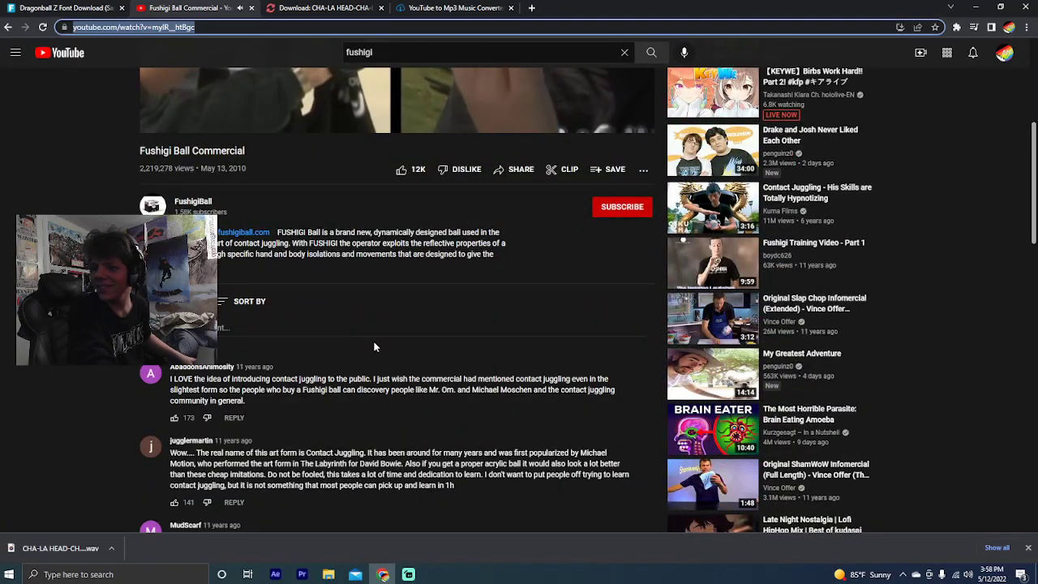
scroll(373, 345, up, 5)
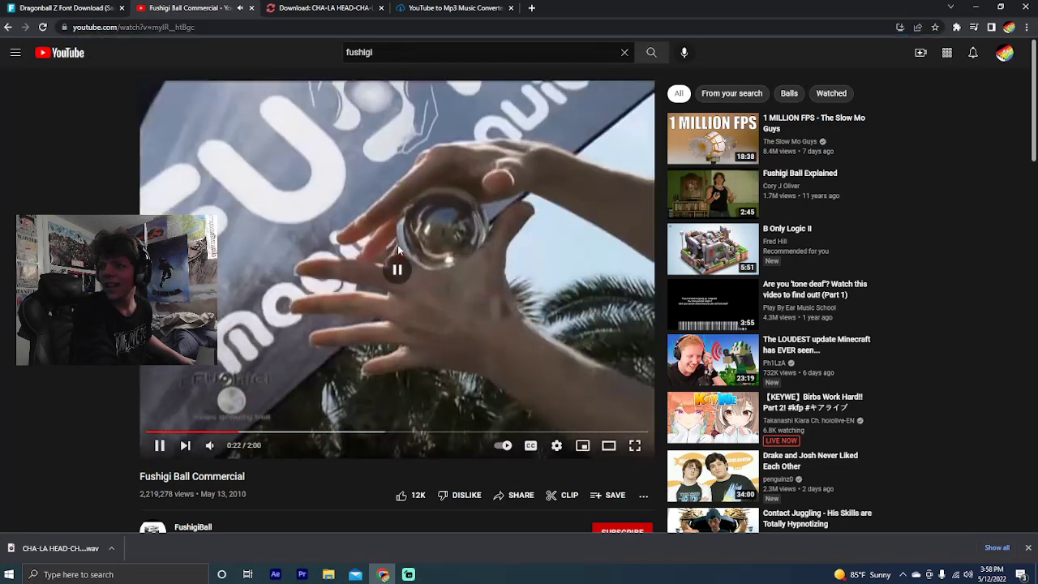
click(442, 8)
click(436, 157)
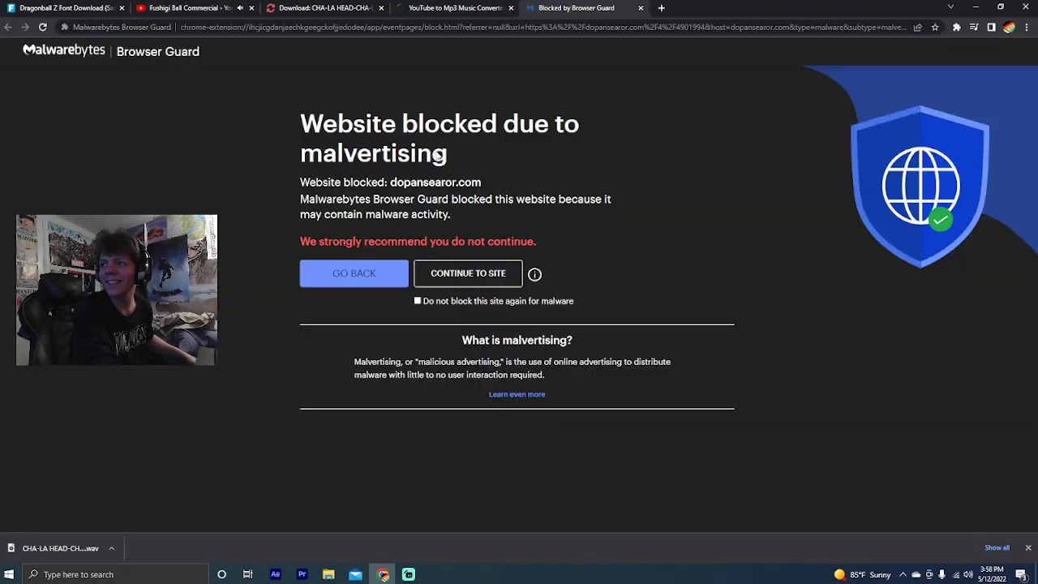
click(353, 276)
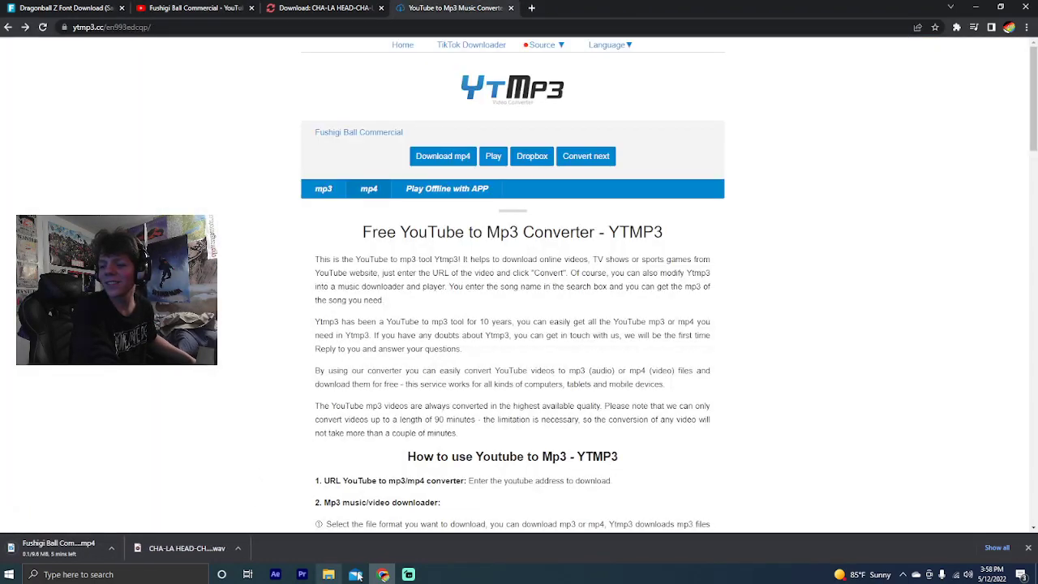
Check the stream chat in Streamlabs Desktop, switch back to Chrome and play the Fushigi Ball Commercial on YouTube
click(405, 573)
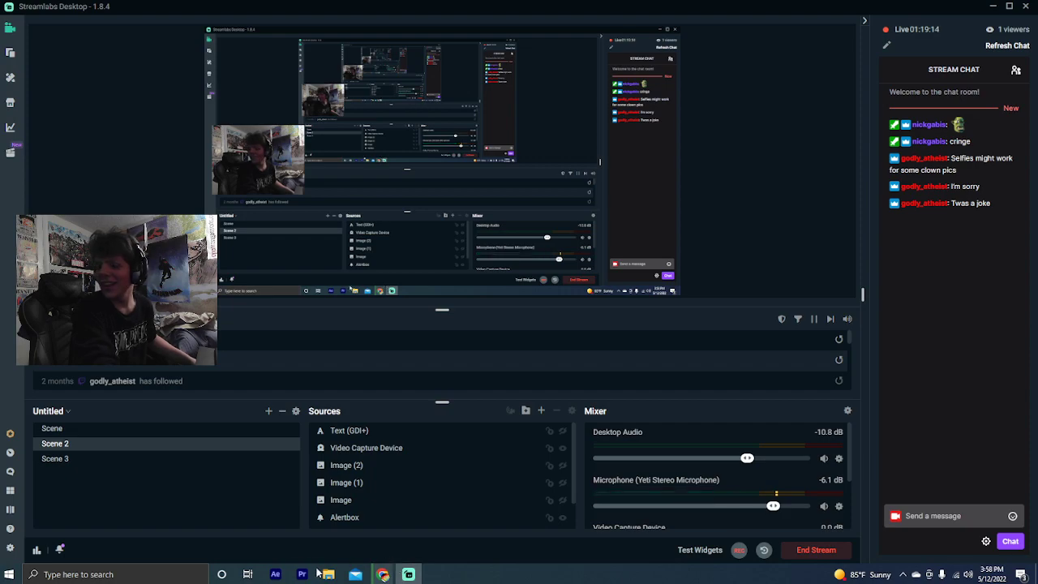
click(381, 573)
click(180, 6)
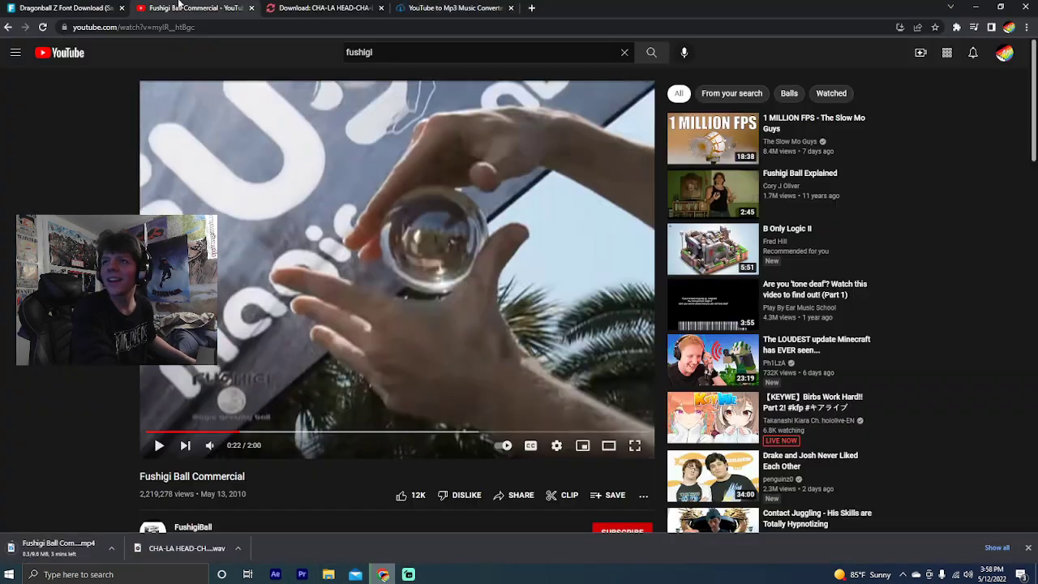
click(405, 350)
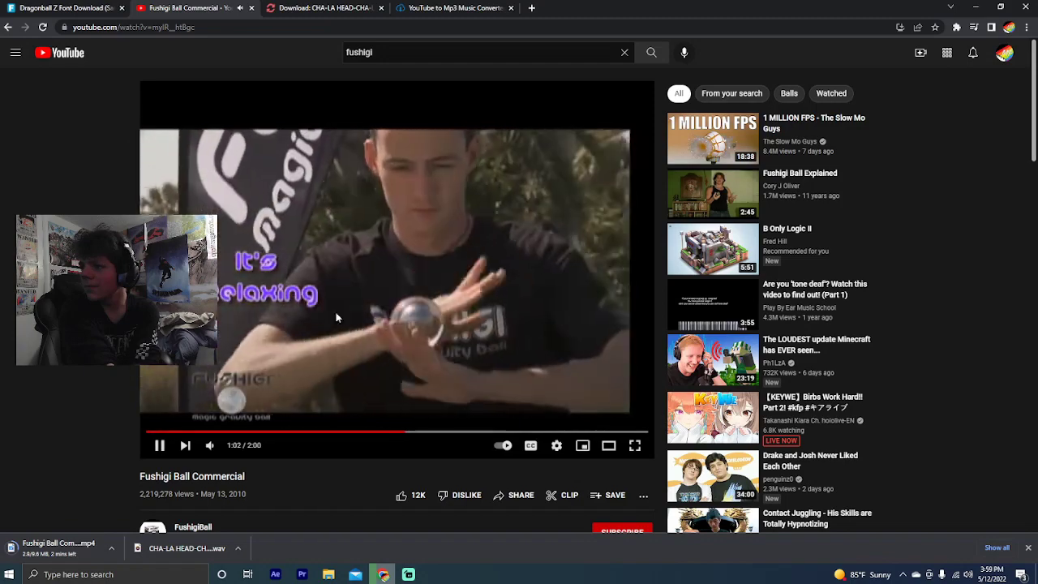
Return to the fushigi search results, look through them and view the channel behind "That Fushigi Magic Gravity Ball was a SCAM"
key(alt+Left)
scroll(223, 410, down, 6)
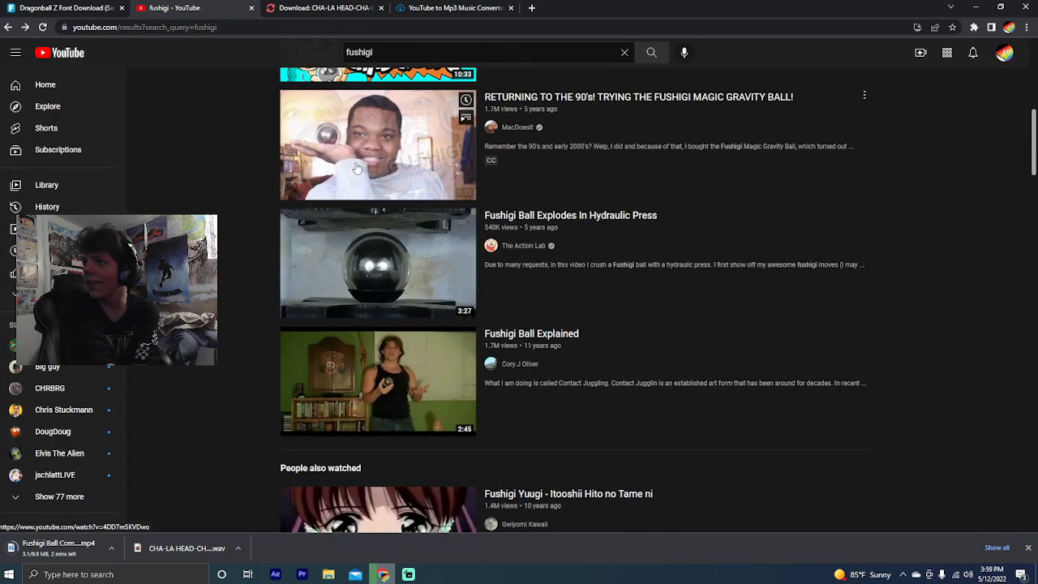
scroll(223, 292, down, 2)
scroll(378, 206, up, 1)
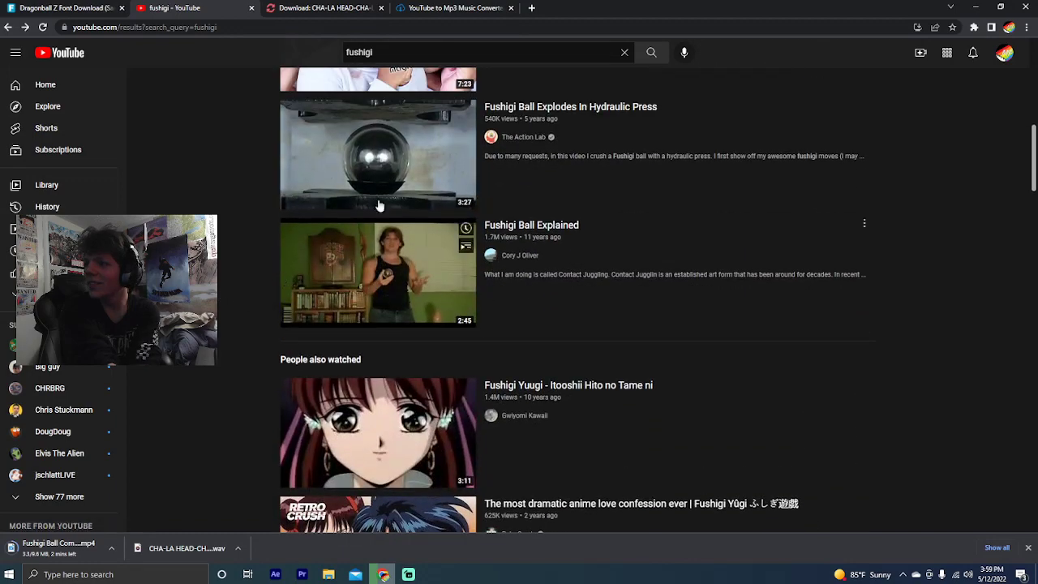
scroll(297, 347, down, 5)
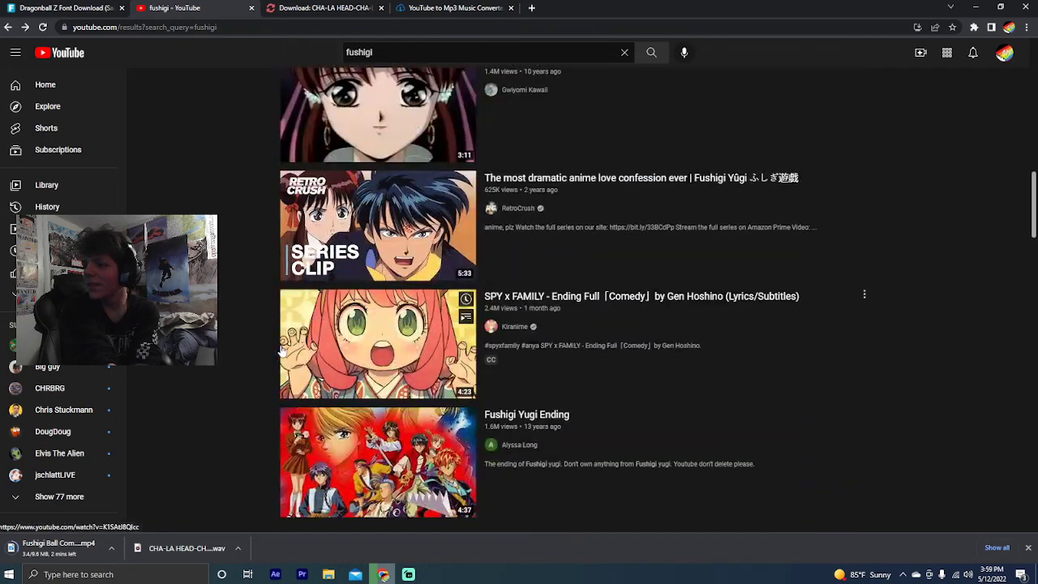
scroll(248, 352, down, 12)
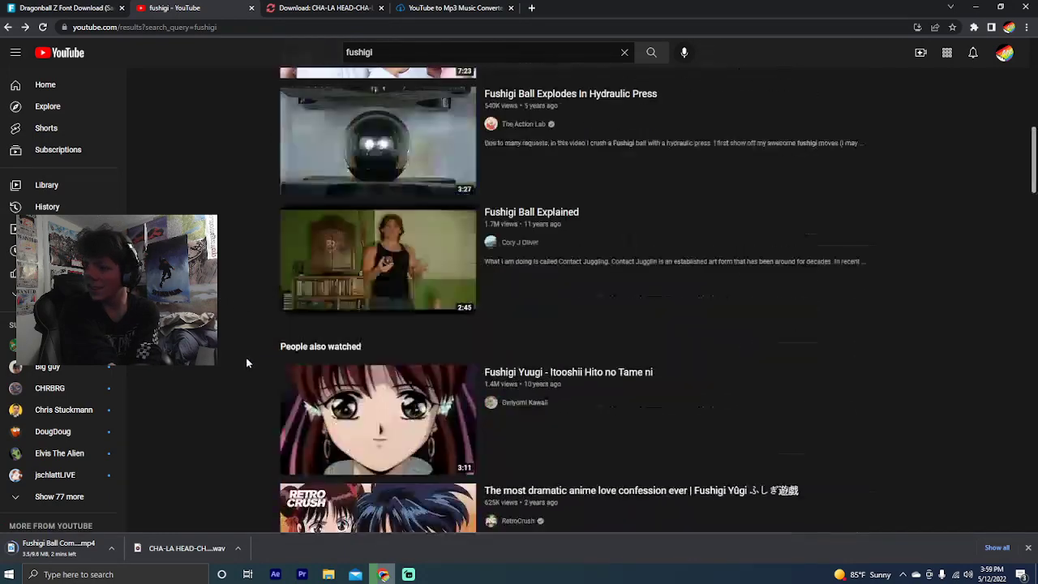
scroll(246, 357, up, 1)
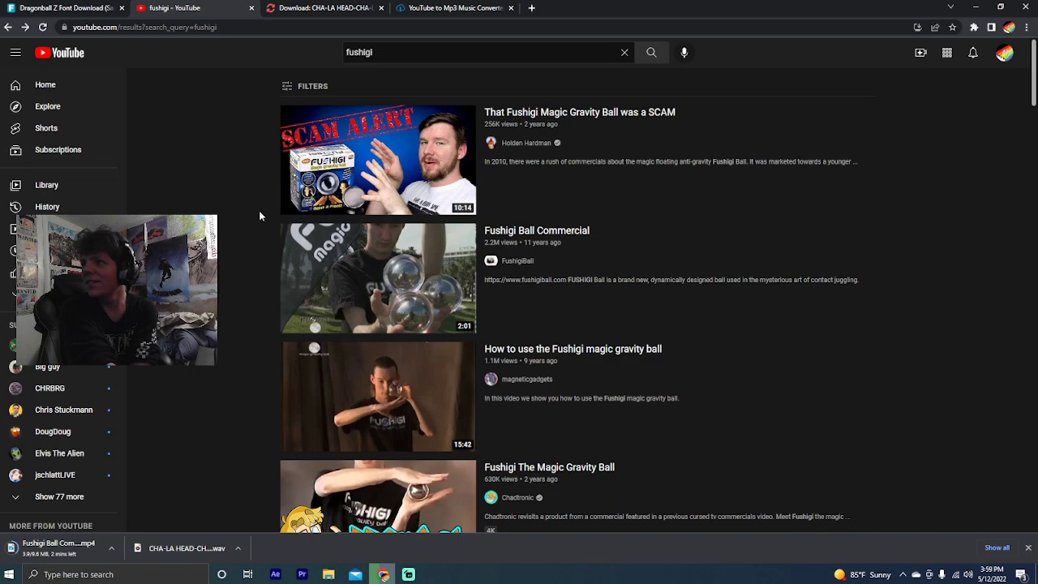
click(524, 143)
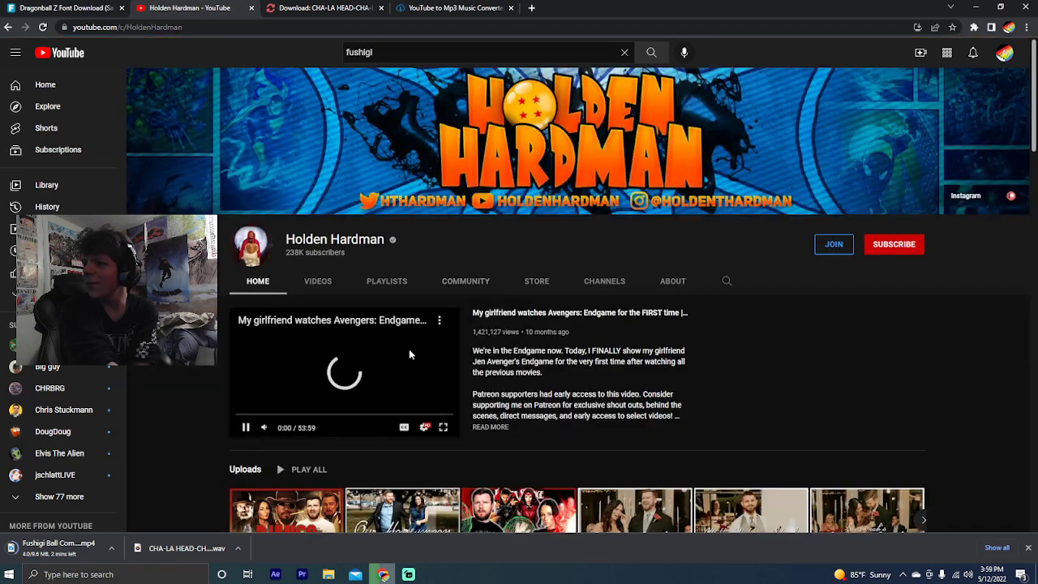
scroll(442, 415, down, 3)
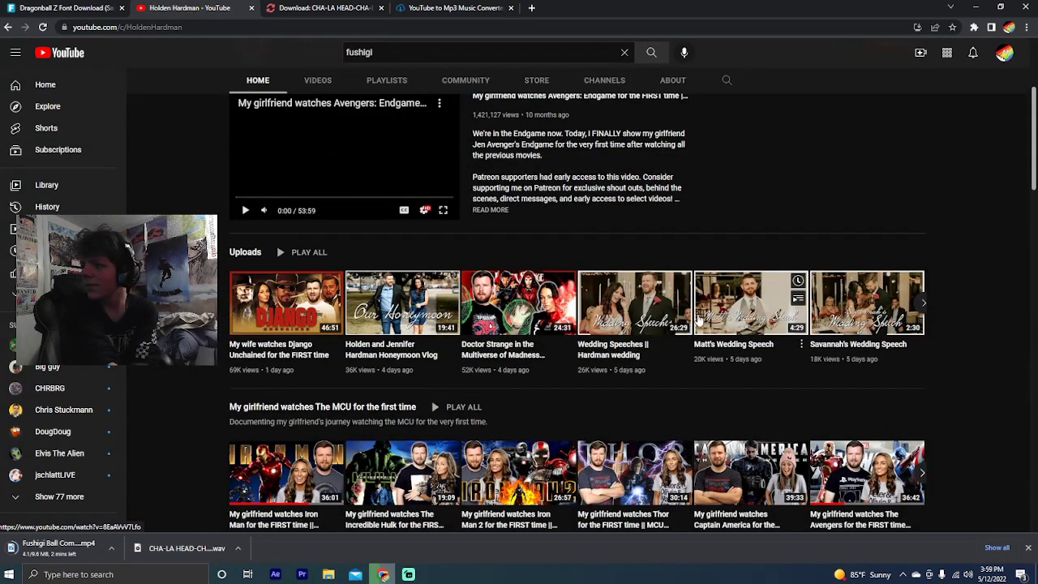
key(alt+Left)
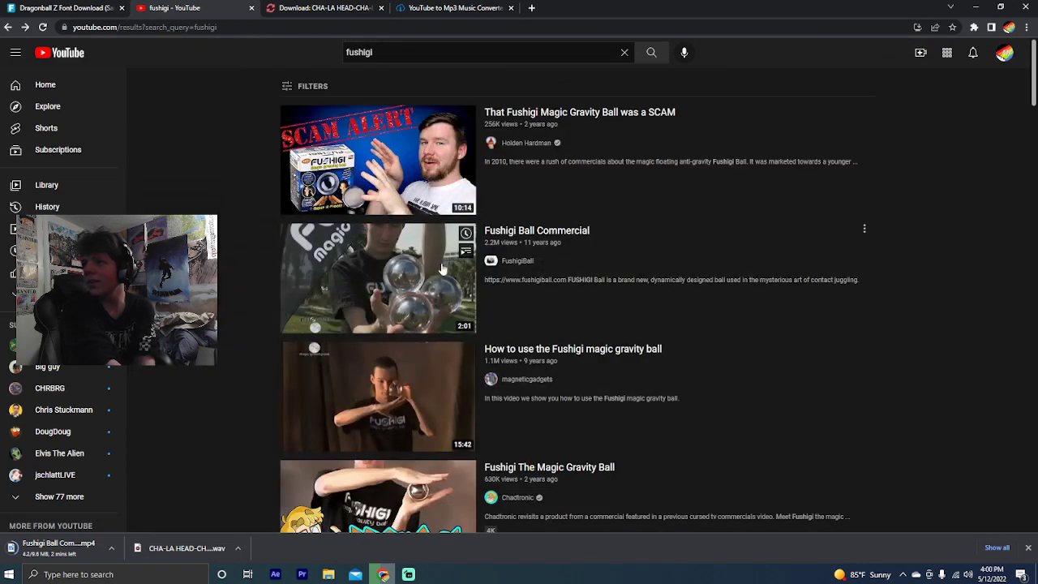
Resume the interrupted download of the Fushigi Ball Commercial MP4
mouse_move(541, 437)
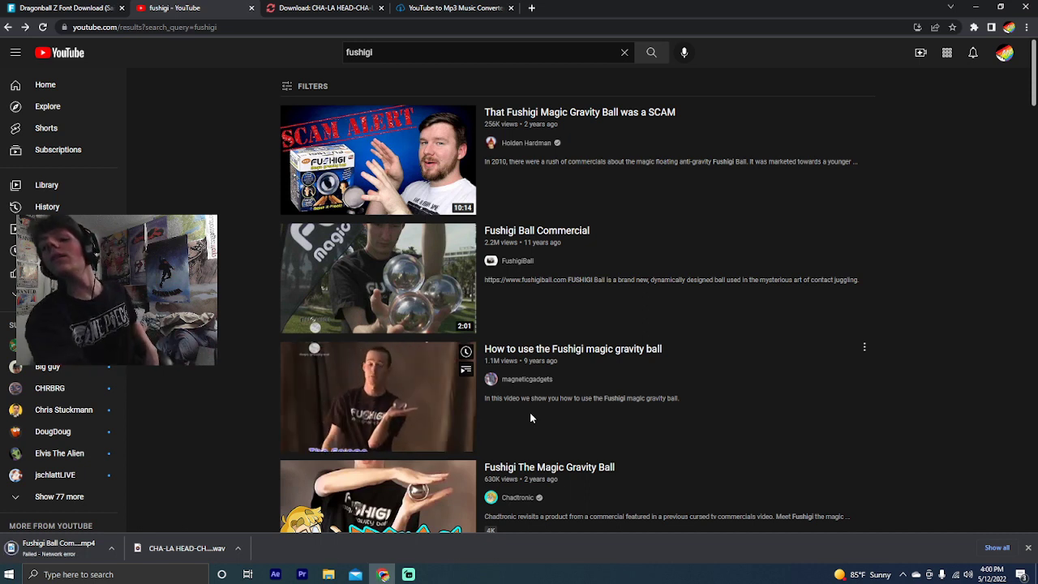
click(113, 551)
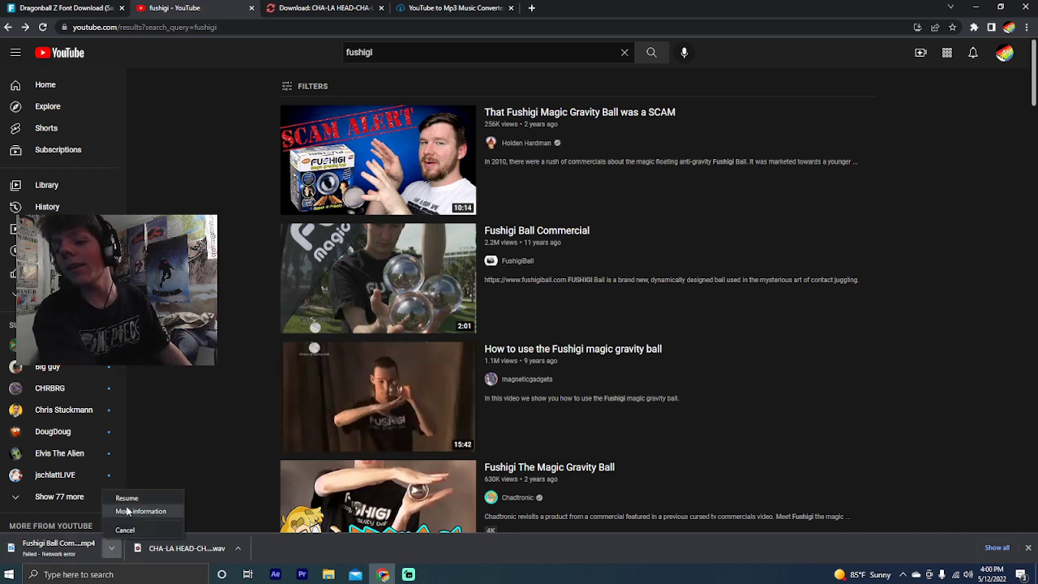
click(135, 503)
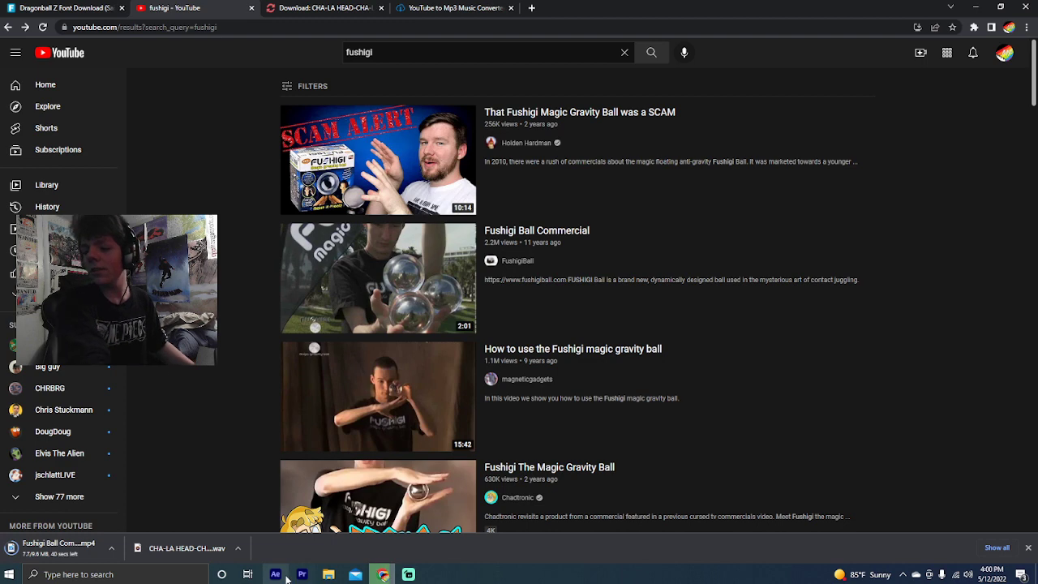
click(409, 576)
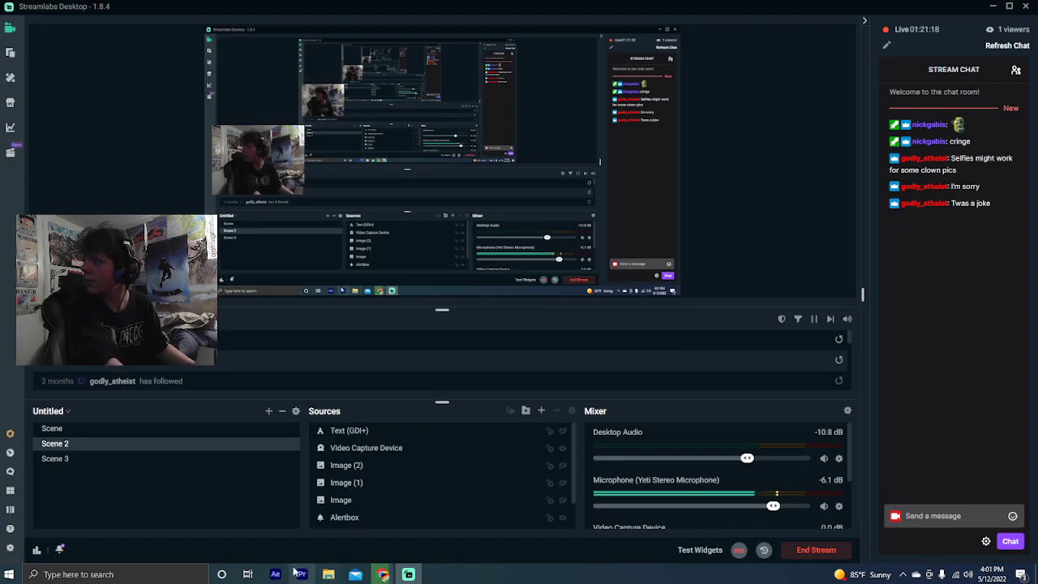
click(300, 574)
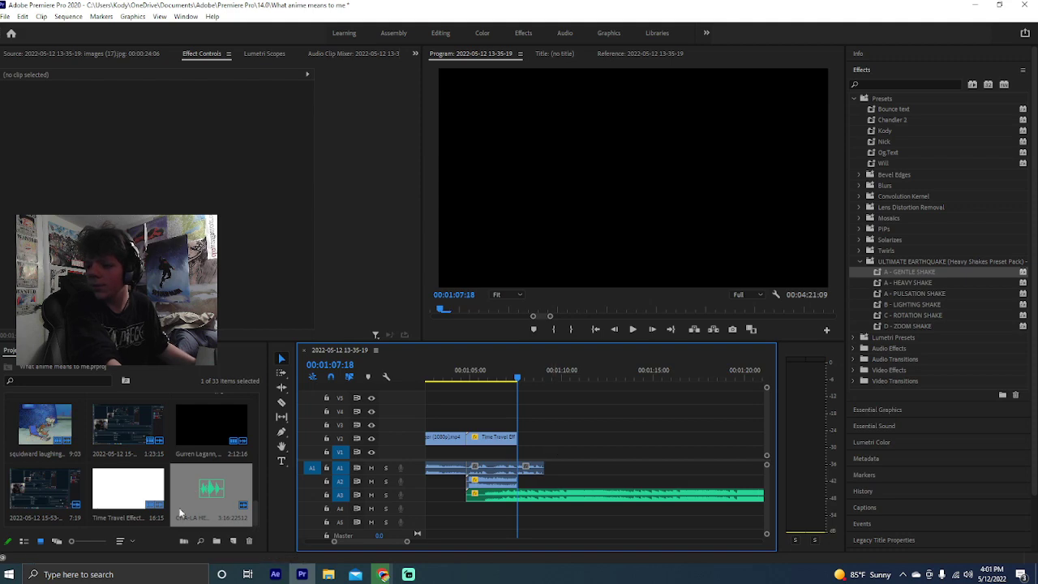
click(301, 573)
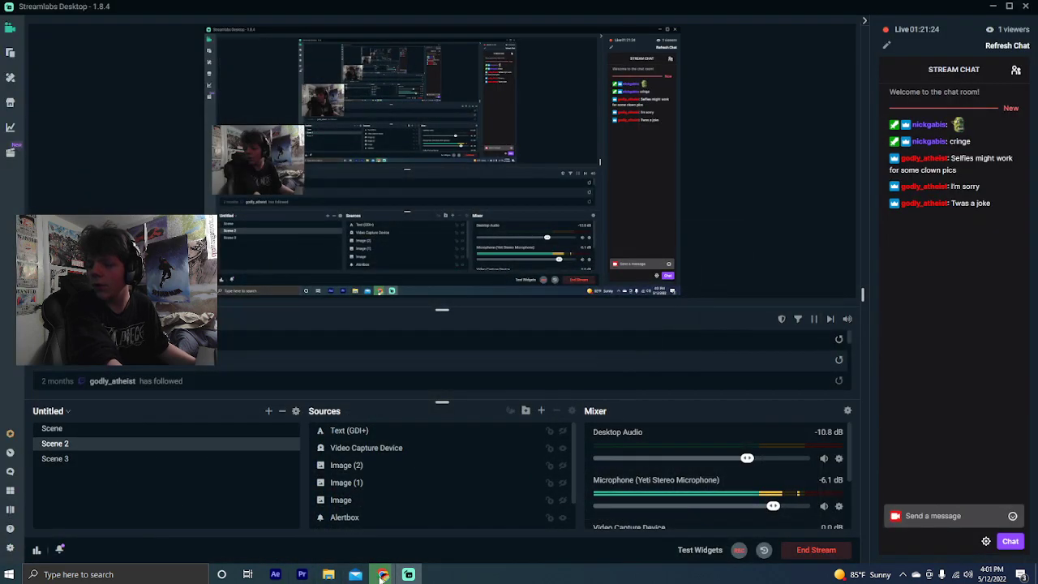
click(382, 574)
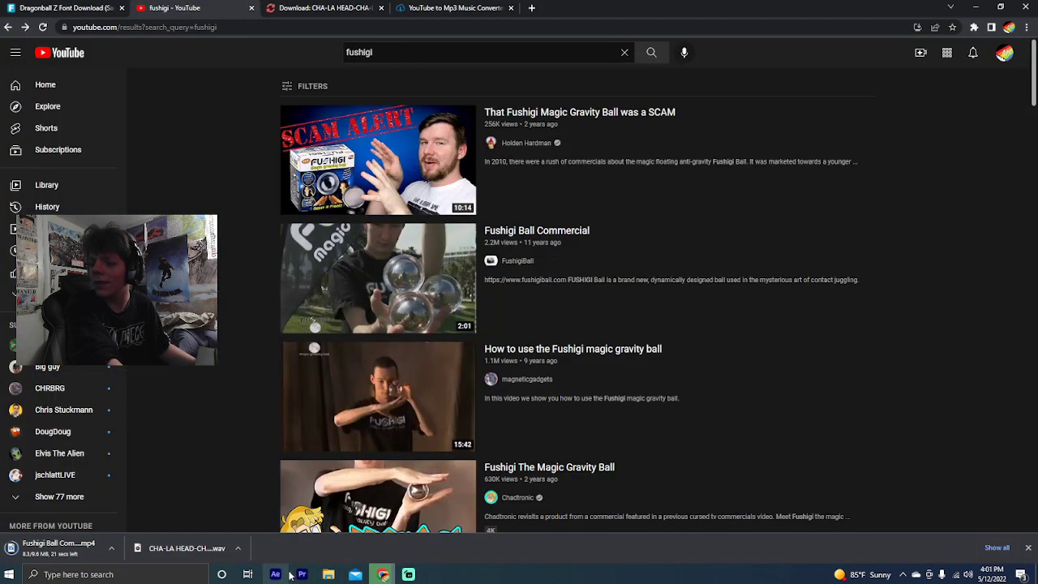
scroll(266, 487, down, 10)
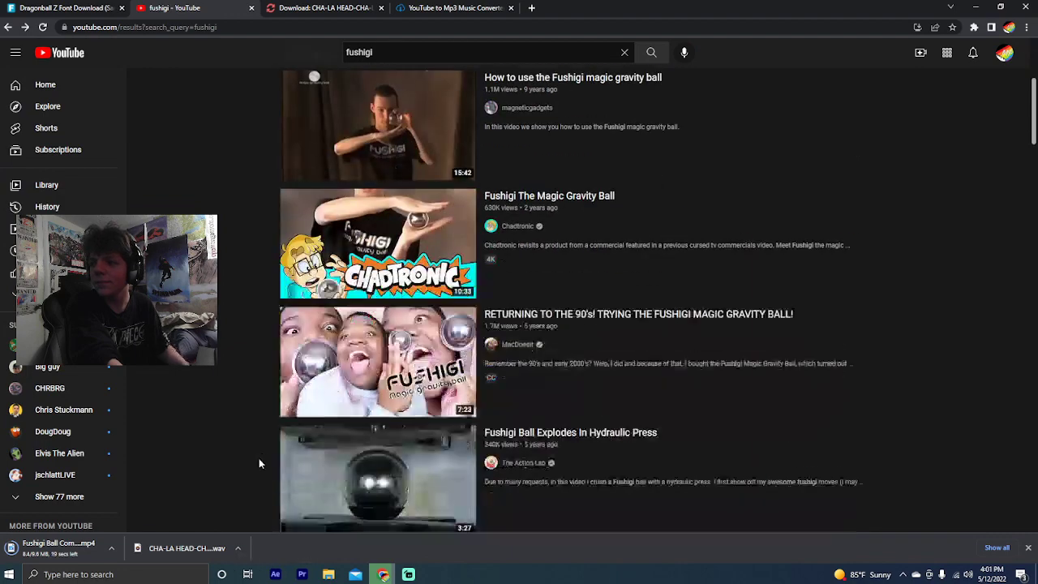
scroll(278, 457, up, 3)
scroll(278, 460, up, 10)
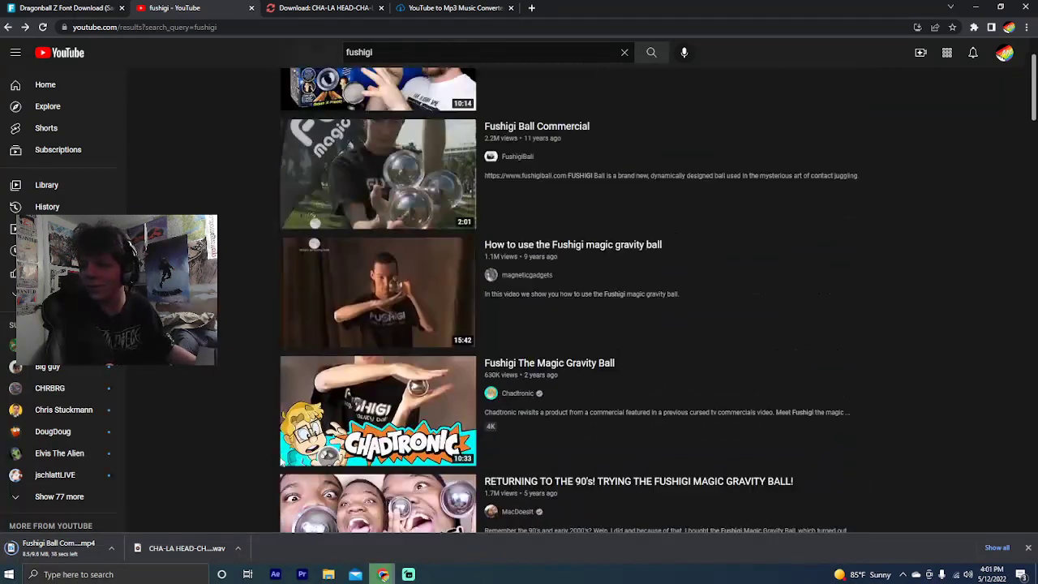
Go back to "Commercials That Every 2000s Kid Knows" and sample the commercials around 11:13, 12:45, 13:46 and 14:36
key(alt+Left)
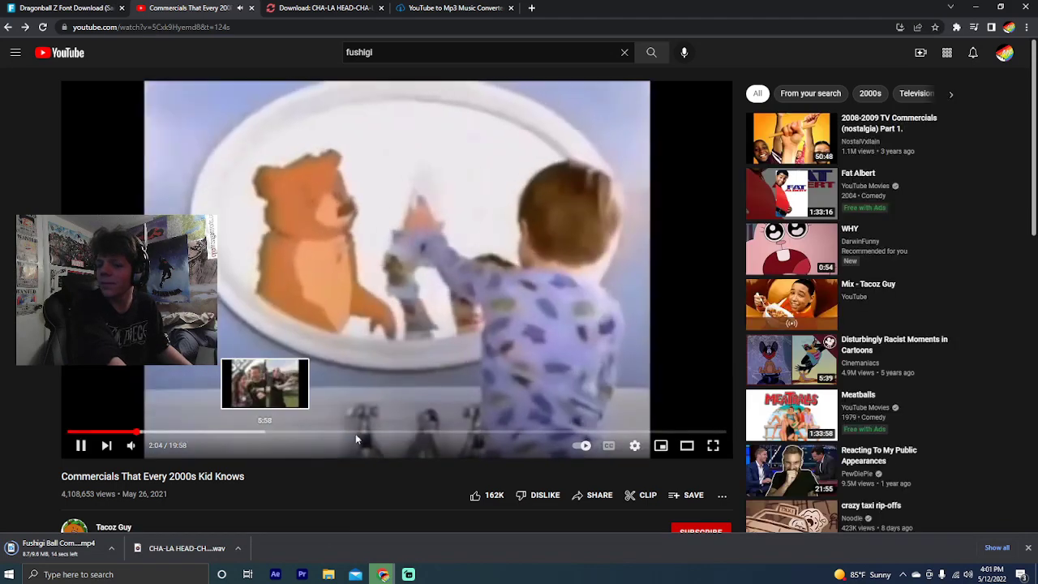
click(436, 432)
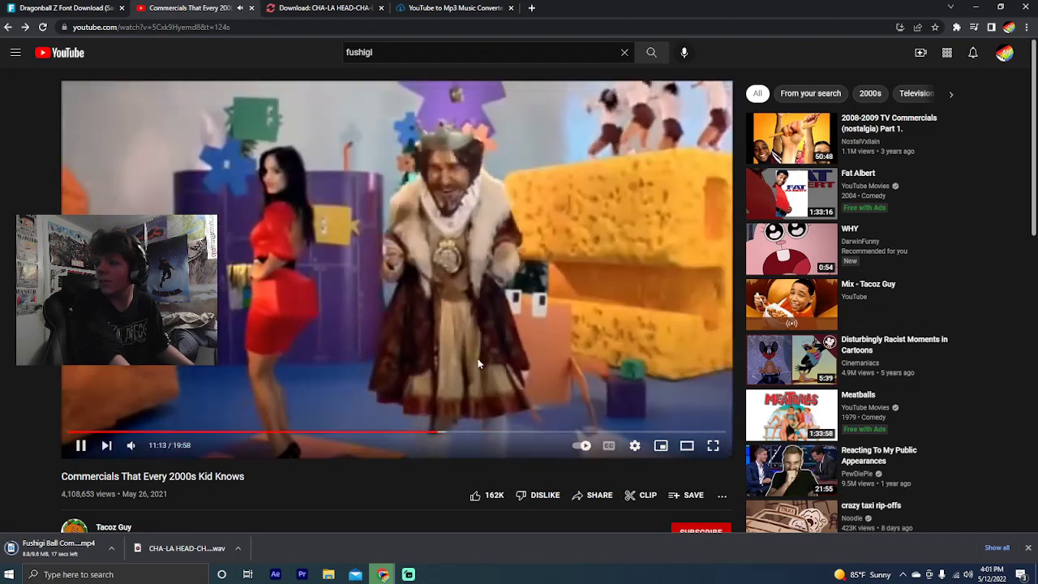
click(477, 418)
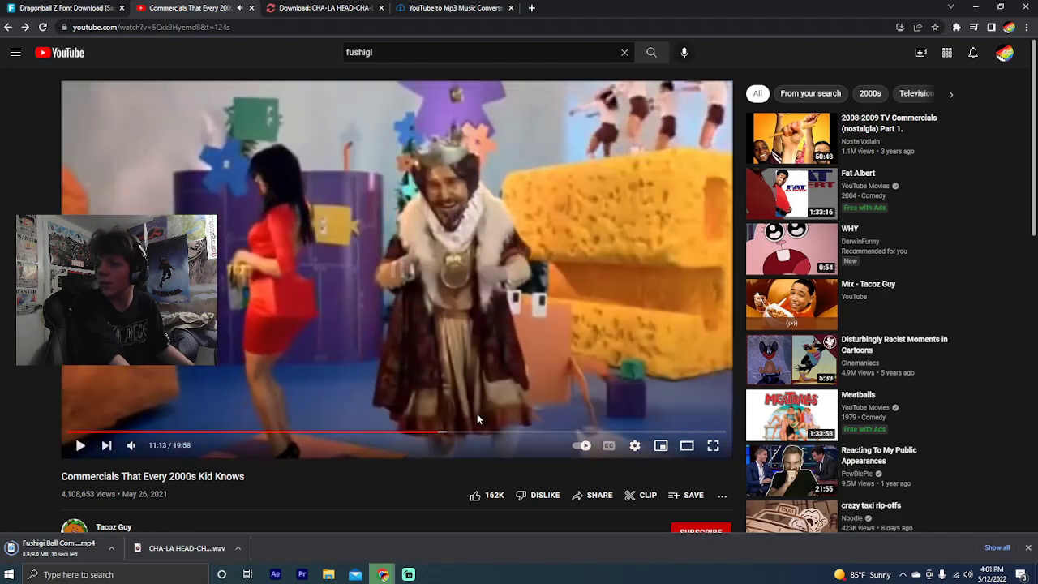
click(488, 433)
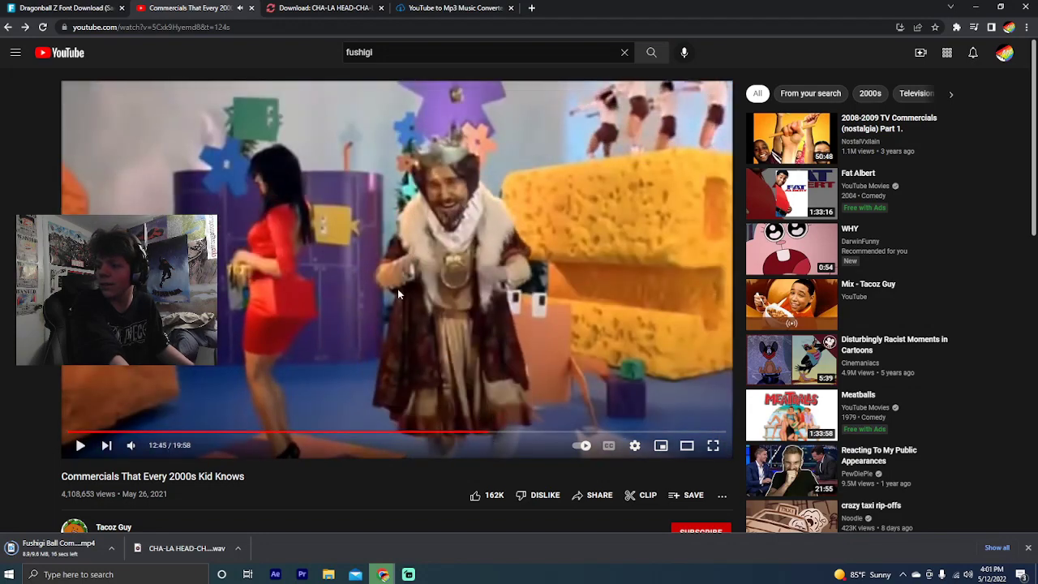
click(419, 320)
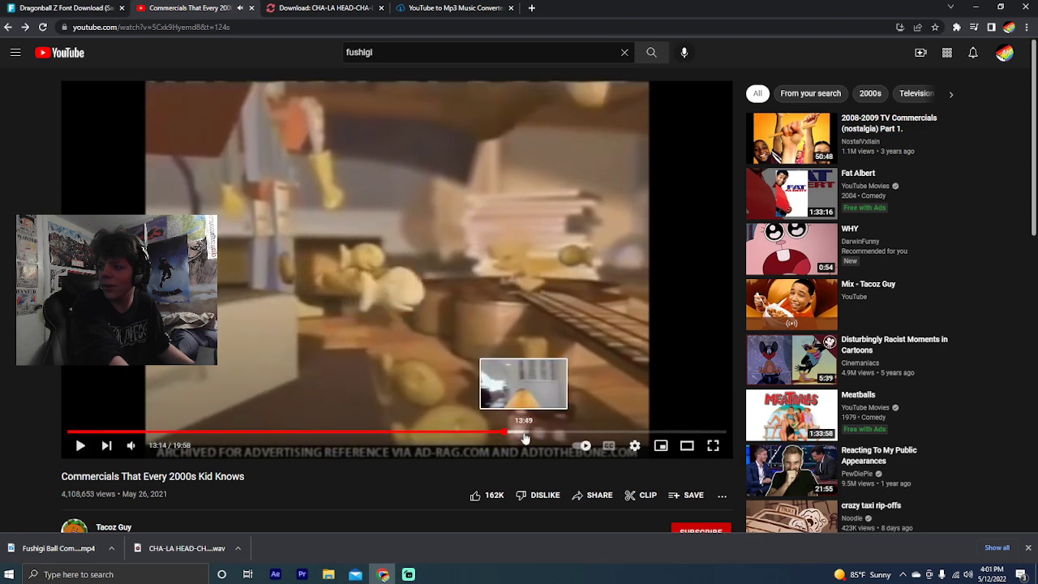
click(522, 432)
click(518, 378)
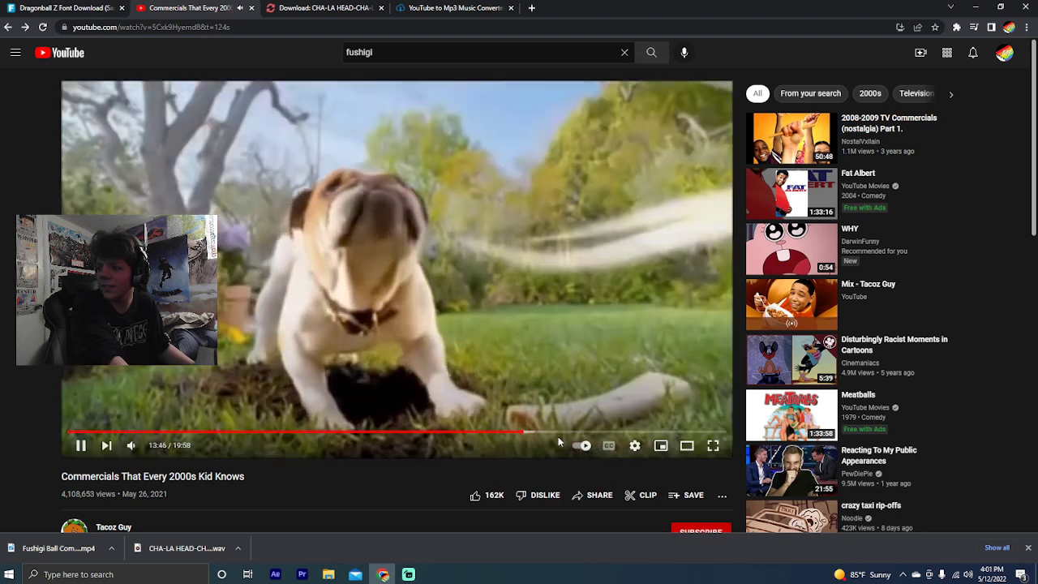
click(549, 432)
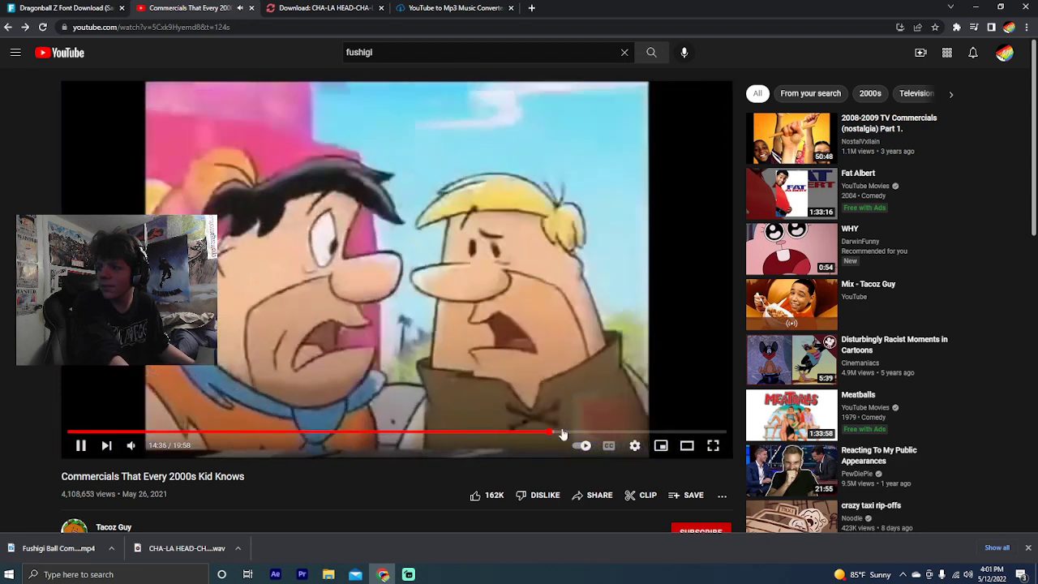
Skip back to the Zoo Pals commercial at the start of the compilation, pause it and switch to Premiere Pro
click(97, 432)
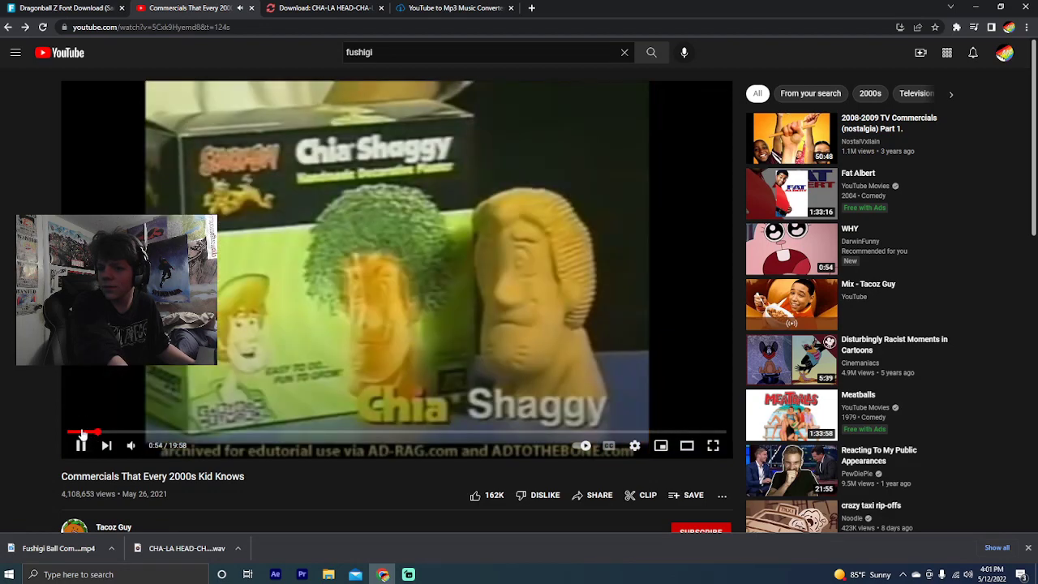
click(72, 432)
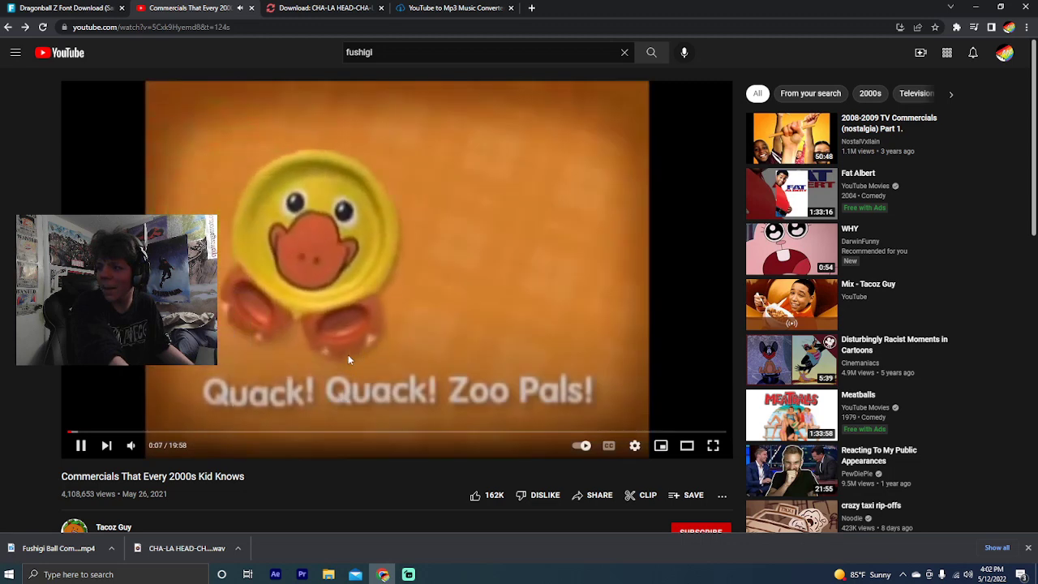
click(349, 359)
click(302, 574)
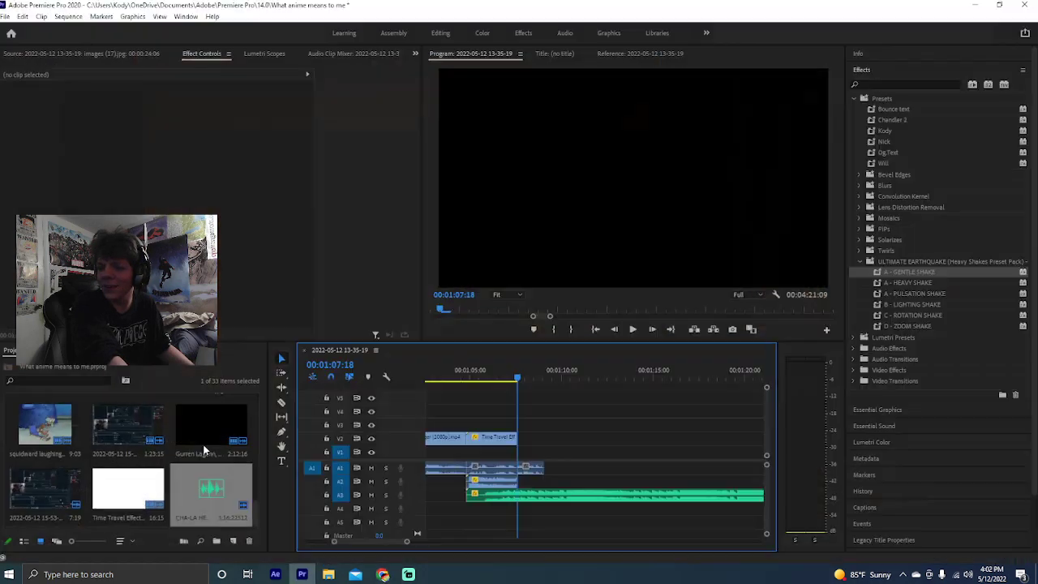
Import the Fushigi Ball Commercial from Downloads and place it on V2 and A2 after the time travel effect
double_click(169, 456)
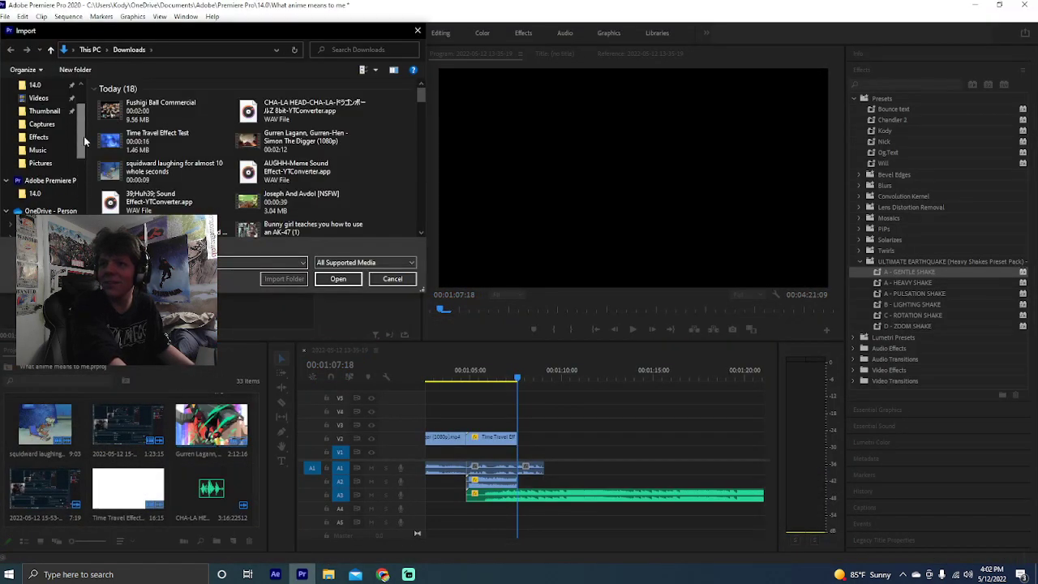
double_click(175, 99)
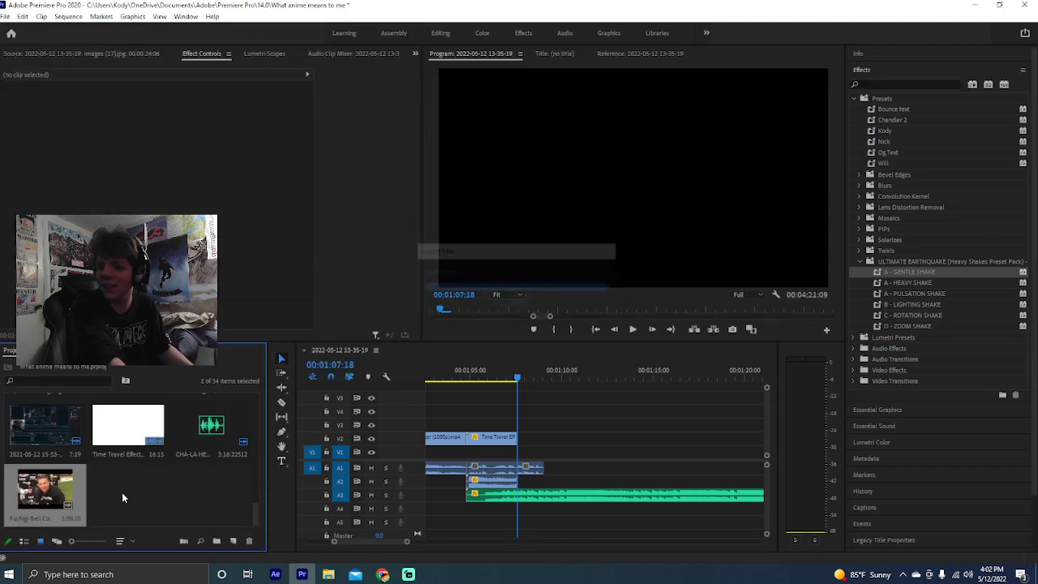
drag(309, 437, 565, 442)
scroll(559, 405, down, 2)
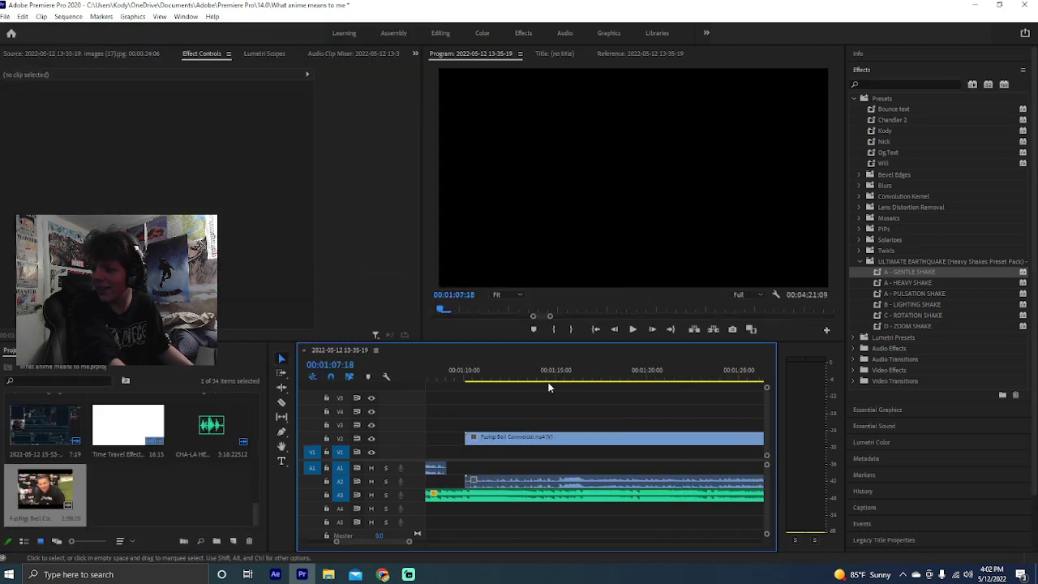
Cut the Fushigi Ball Commercial shortly before the 00:01:17:25 ball shot and delete the part before the cut
click(511, 378)
drag(514, 382, 607, 381)
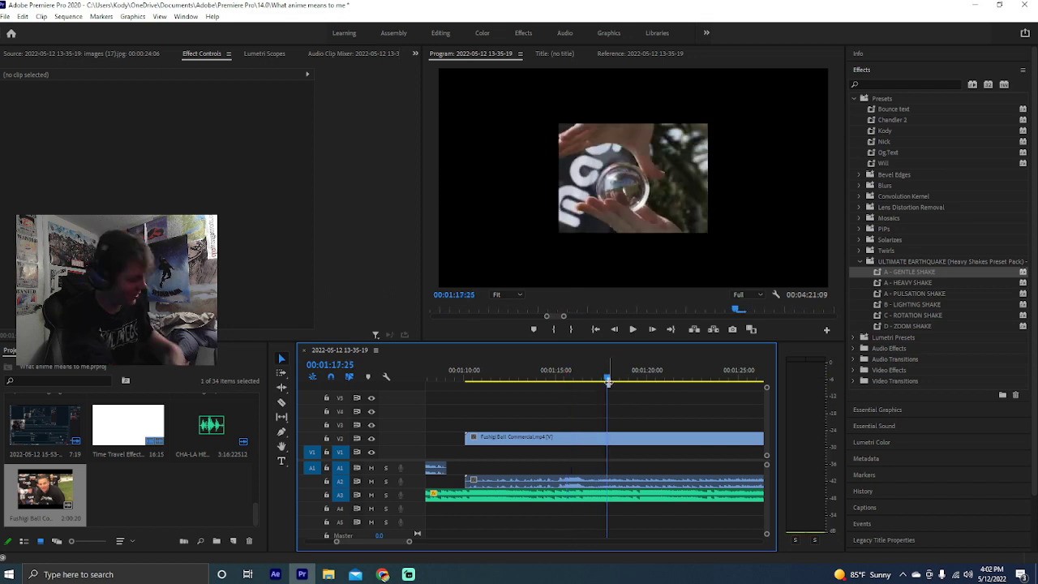
key(c)
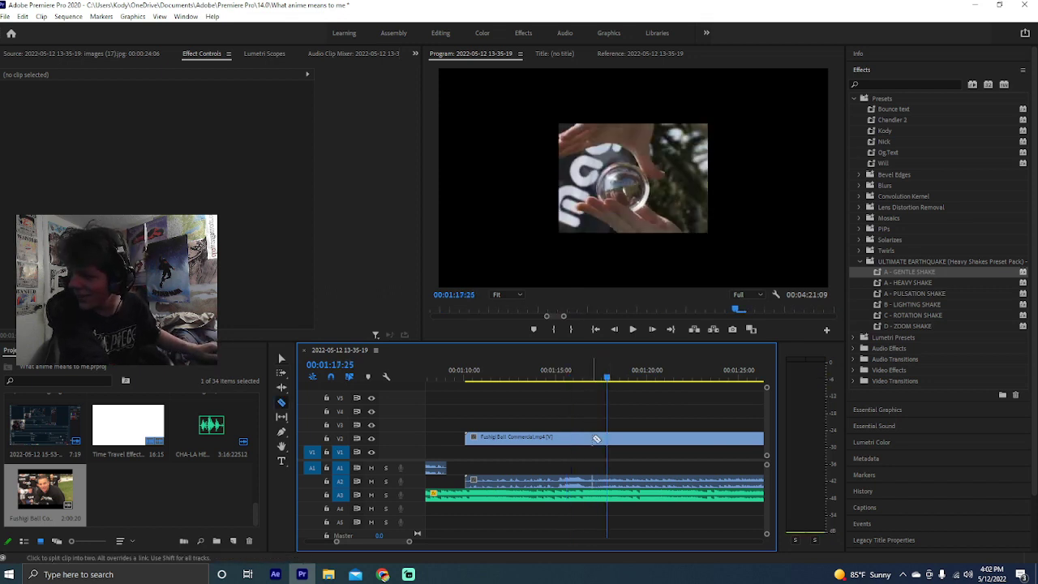
key(v)
click(568, 438)
key(Delete)
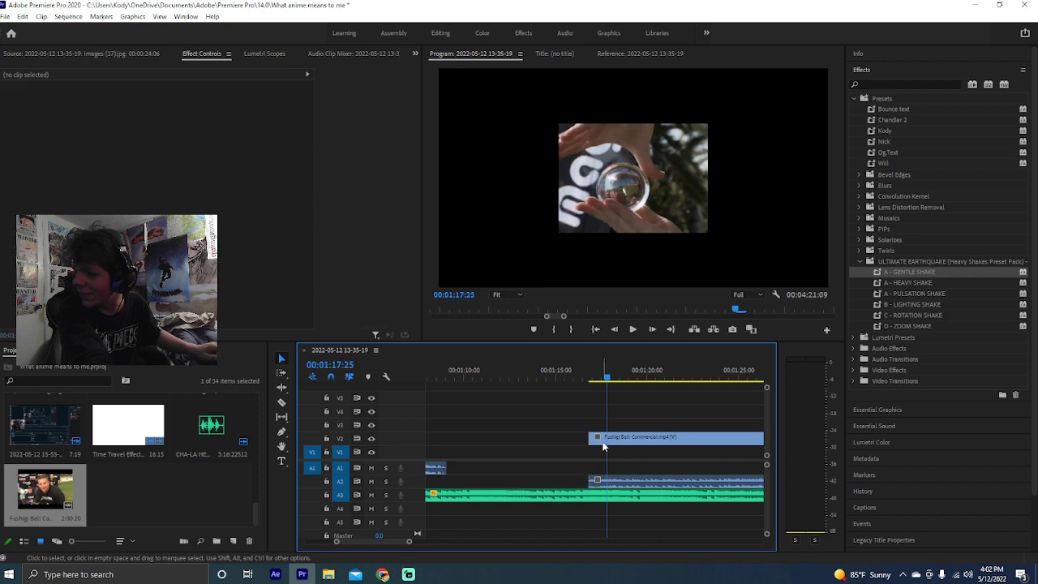
Move the trimmed commercial directly against the end of the time travel effect, starting at about 00:01:07:17
drag(604, 438, 539, 439)
click(501, 381)
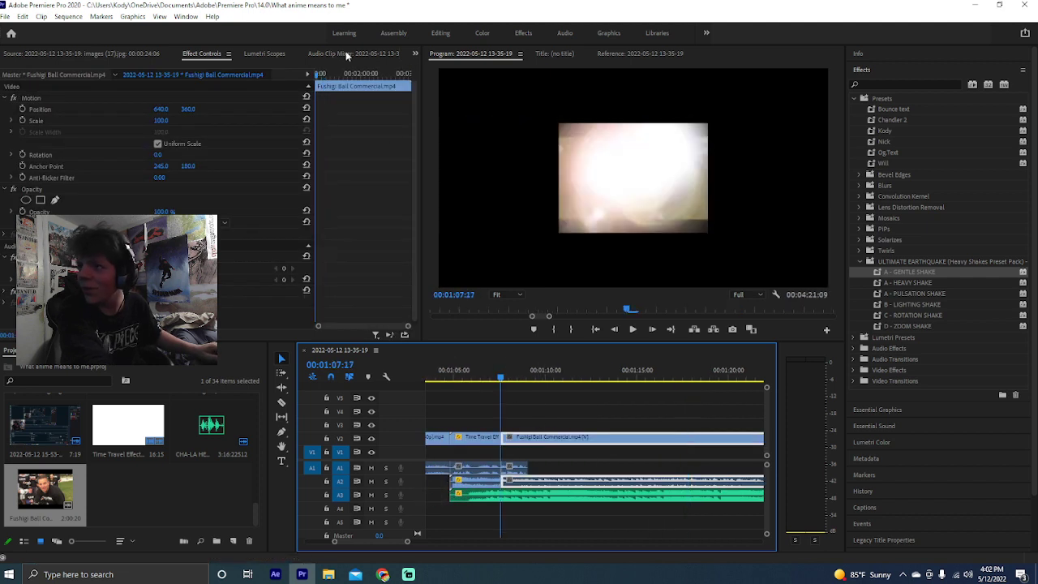
key(space)
key(space)
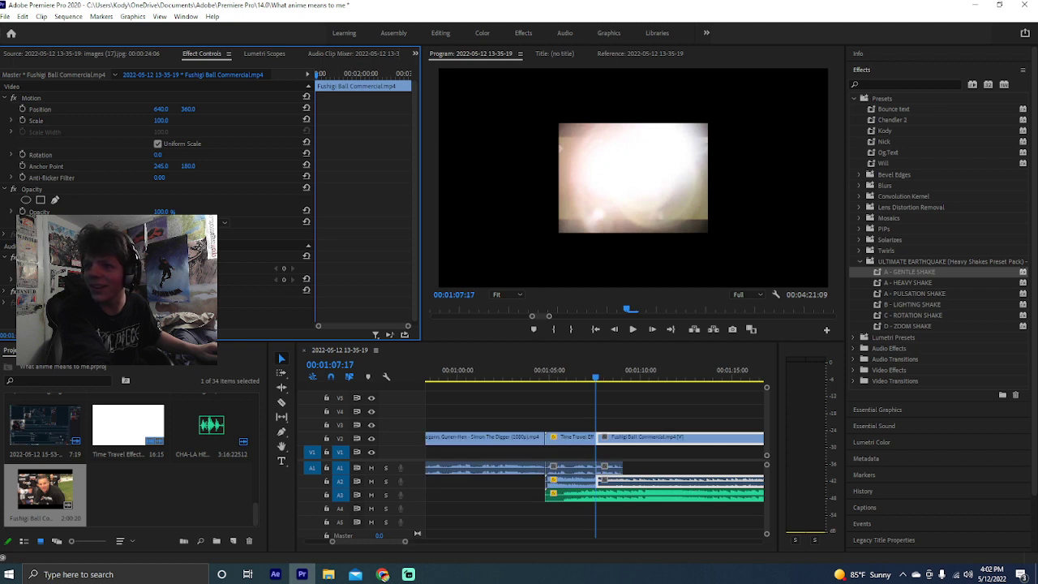
Play the commercial to 00:01:09:16, cut it there, delete the remainder and extend the A1 audio clip to the same end
key(space)
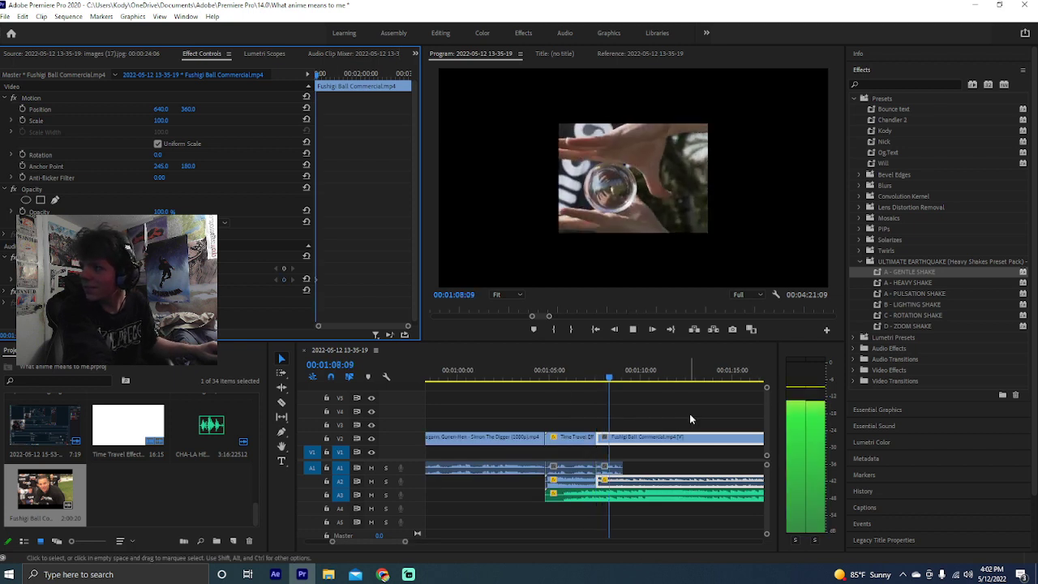
key(space)
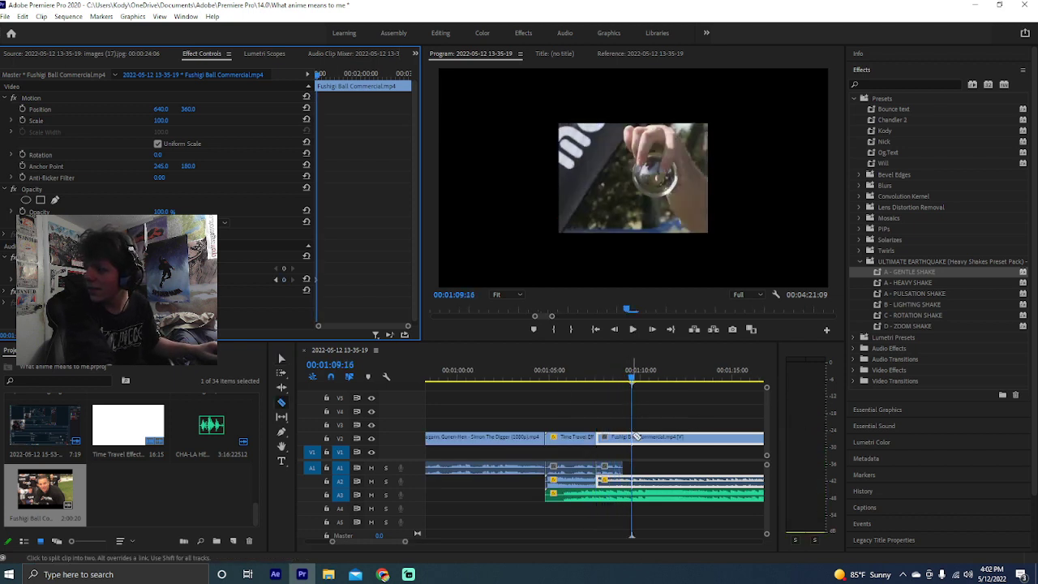
click(636, 436)
key(v)
click(637, 436)
key(Delete)
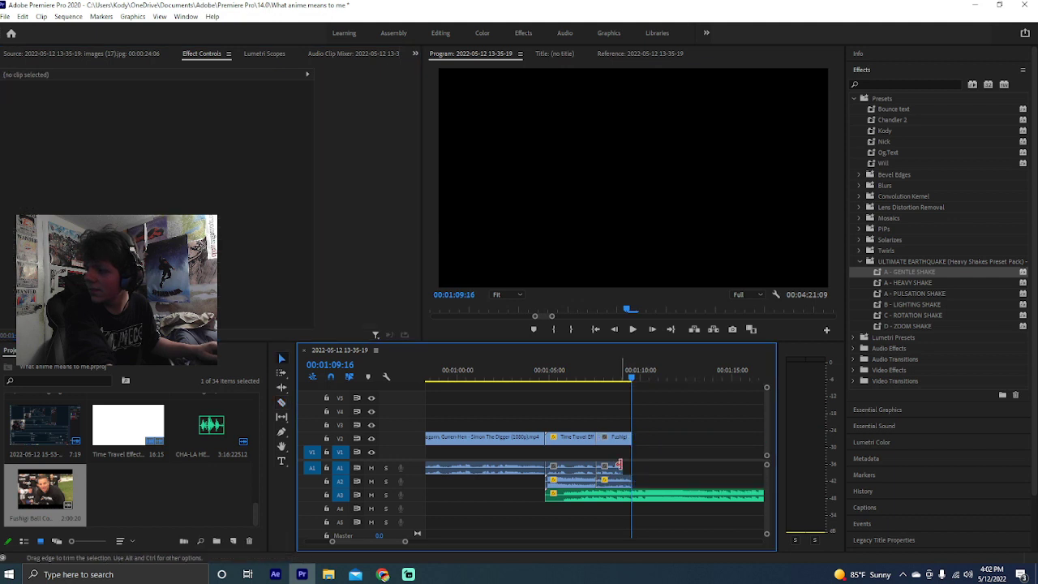
mouse_move(619, 464)
mouse_down()
mouse_move(608, 478)
mouse_move(618, 466)
mouse_up()
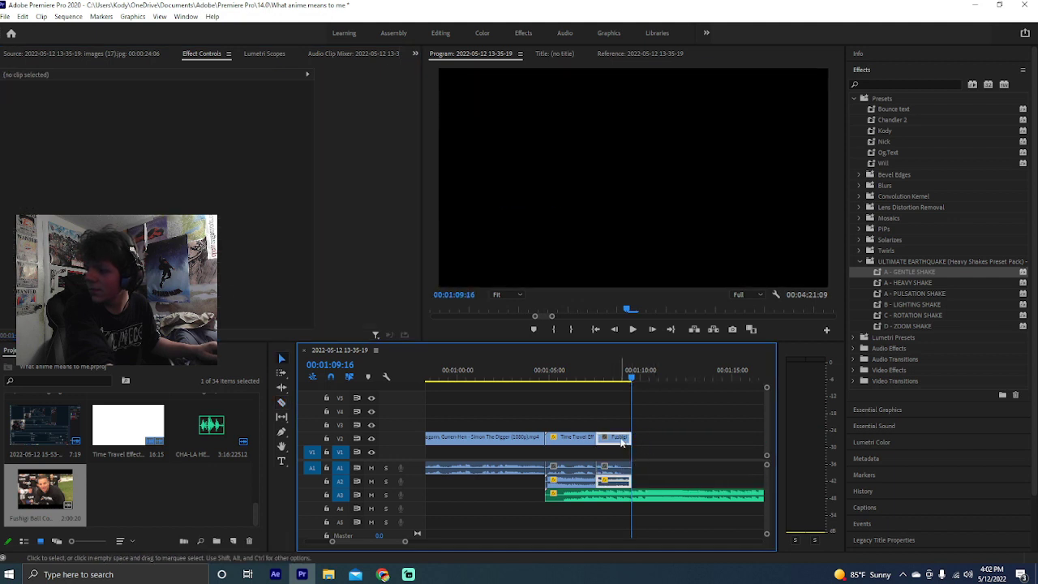
Scale the short Fushigi Ball clip to 274 so it fills the frame
click(621, 438)
click(624, 381)
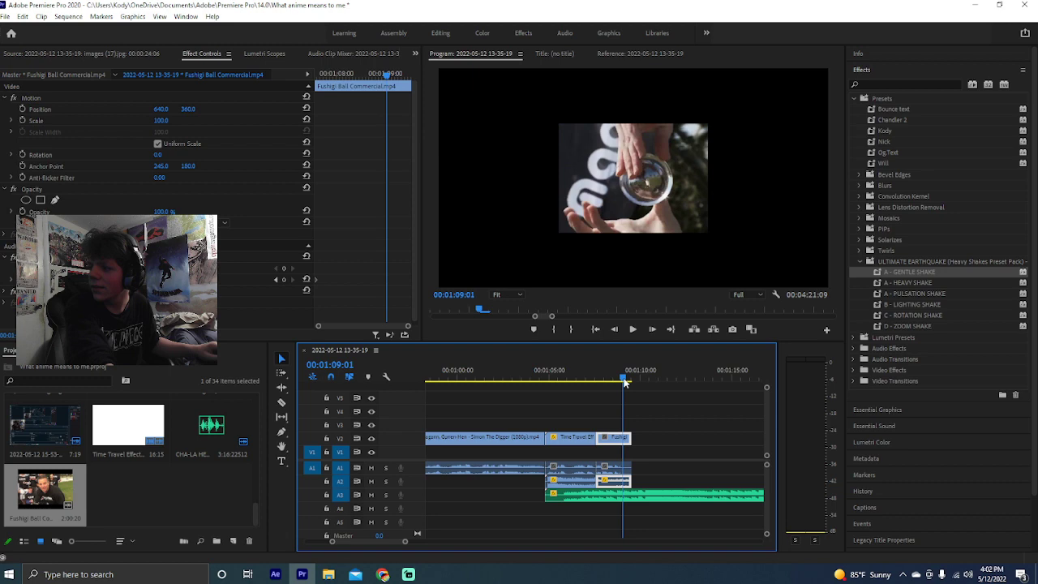
drag(161, 120, 212, 120)
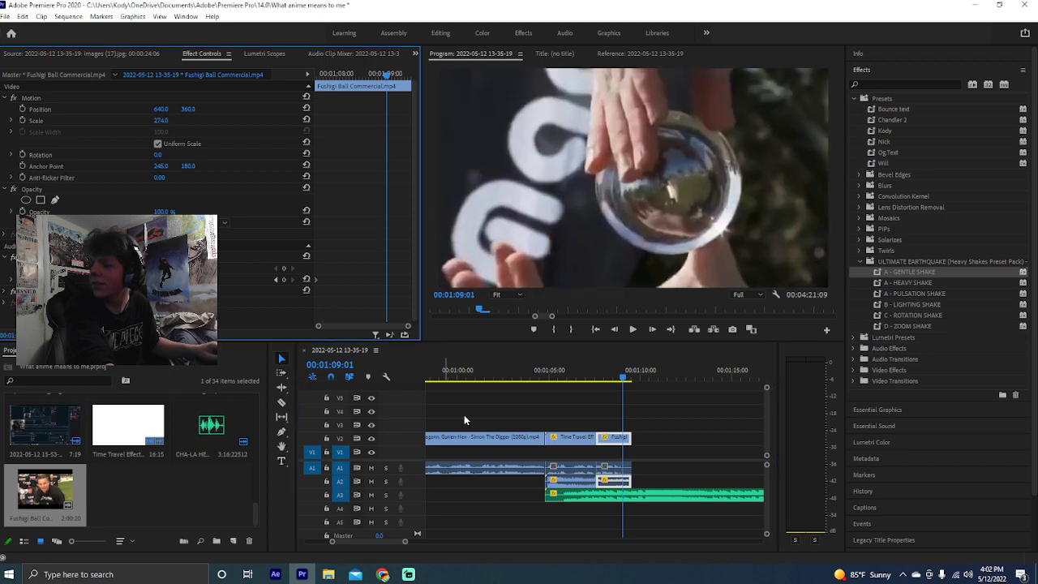
Play back the transition from the time travel effect into the Fushigi Ball clip and return to the clip's end
key(space)
click(578, 378)
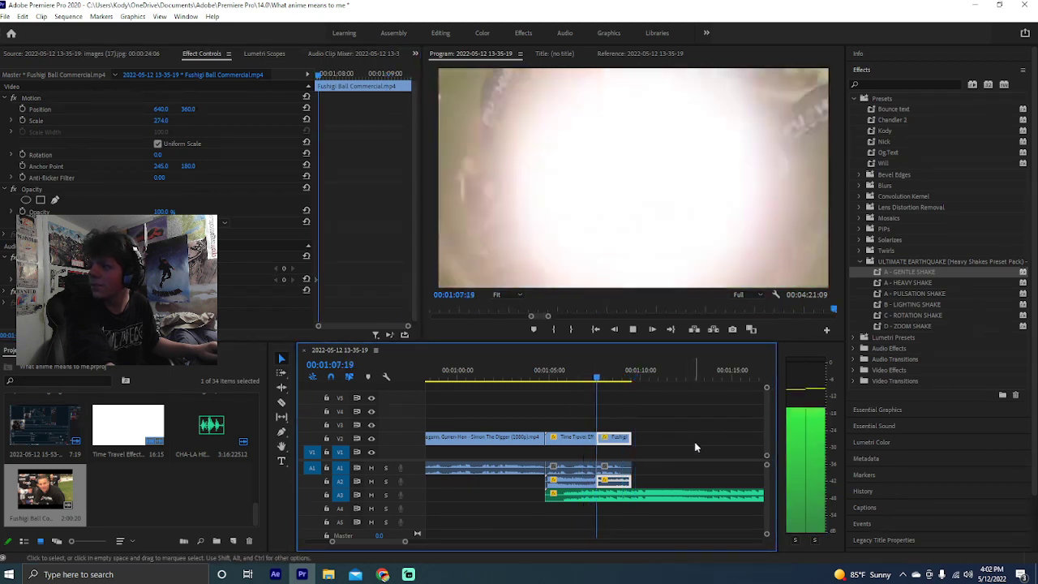
click(673, 442)
key(space)
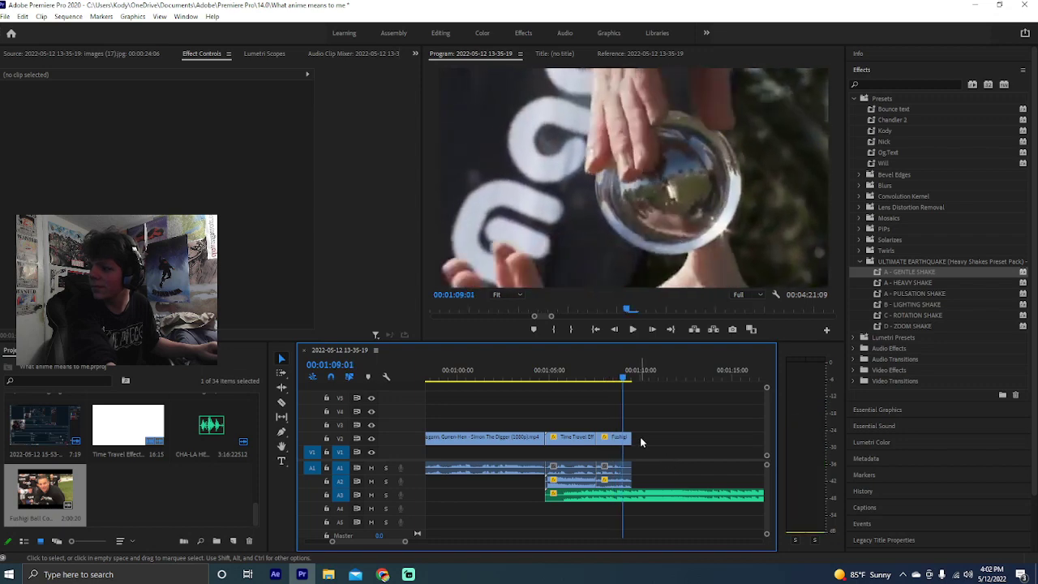
key(space)
scroll(616, 442, down, 2)
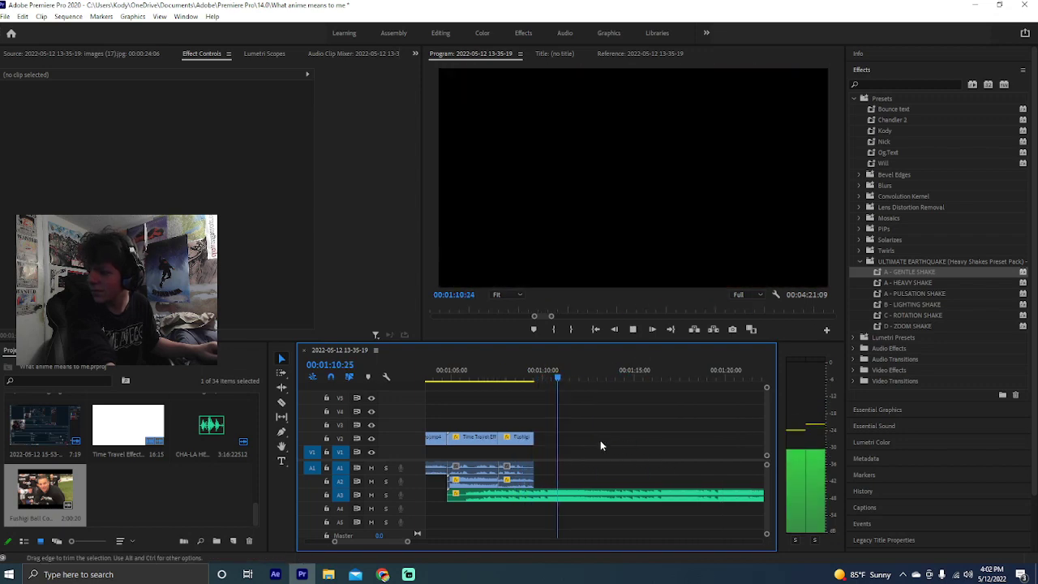
drag(573, 379, 533, 379)
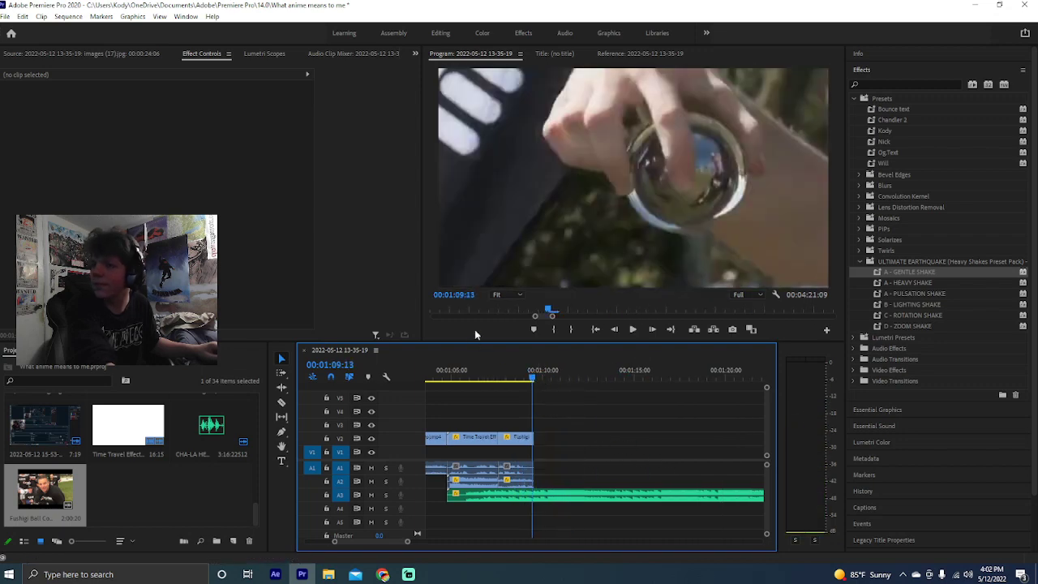
Select all clips in the sequence, save the project and render the sequence from In to Out
scroll(346, 508, down, 2)
drag(405, 544, 591, 541)
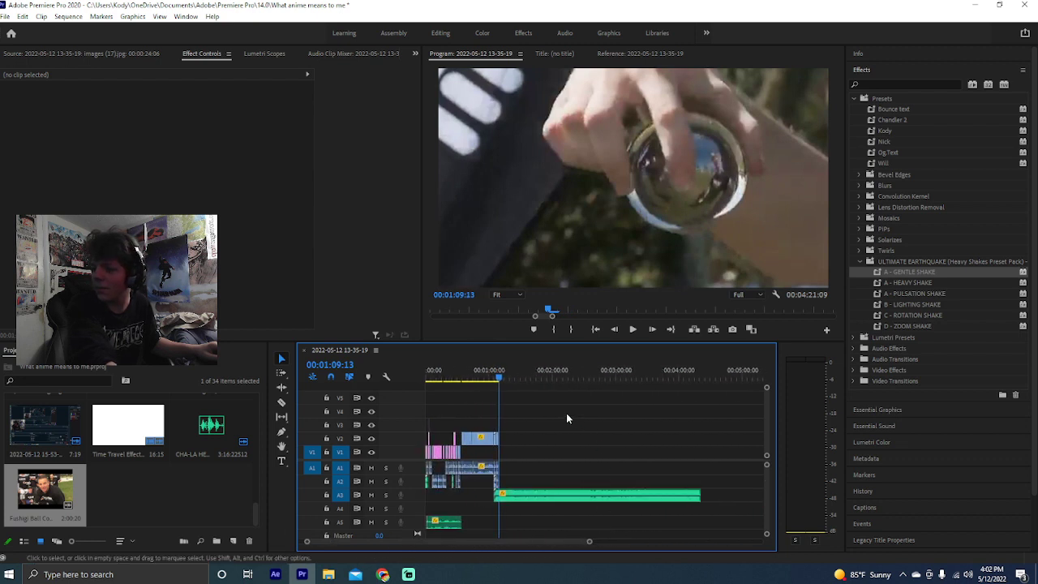
drag(568, 418, 424, 533)
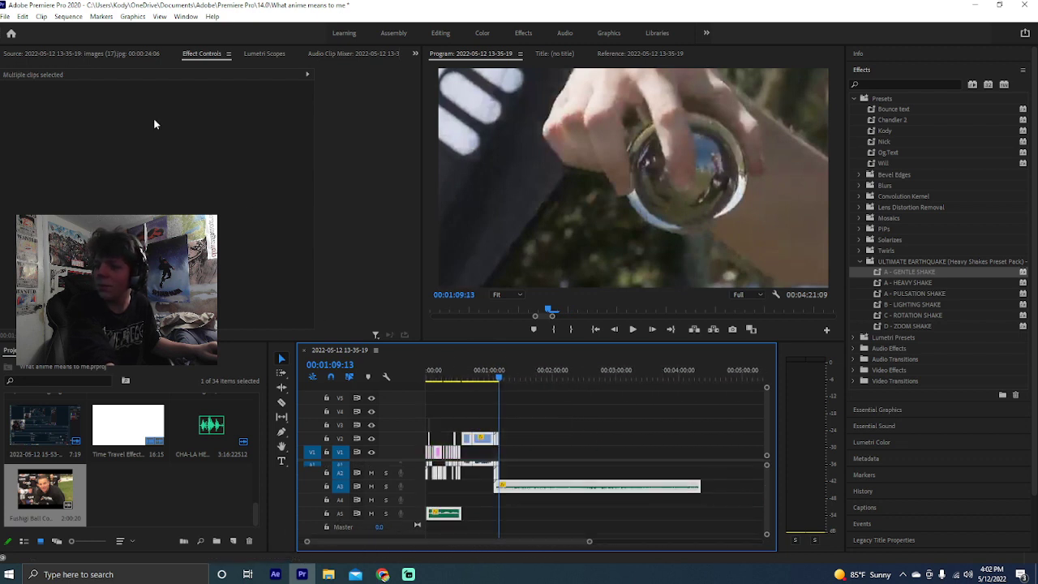
click(4, 16)
click(23, 16)
click(5, 16)
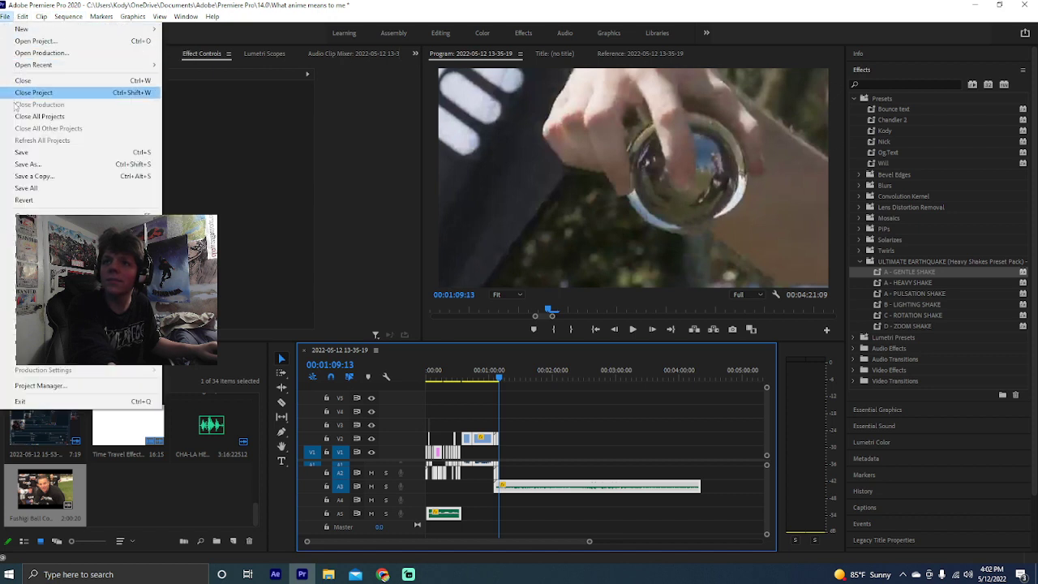
click(23, 152)
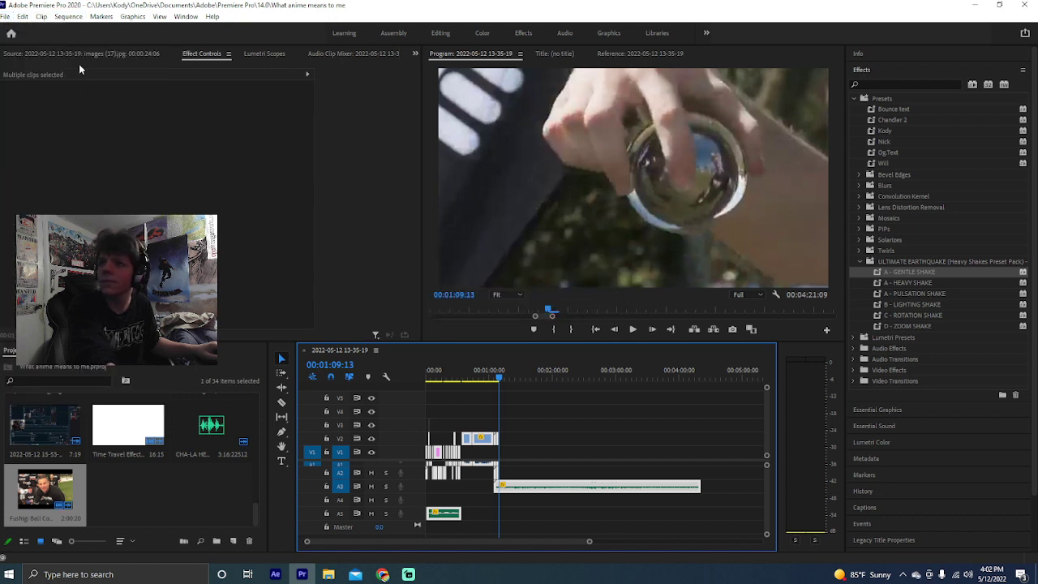
click(68, 16)
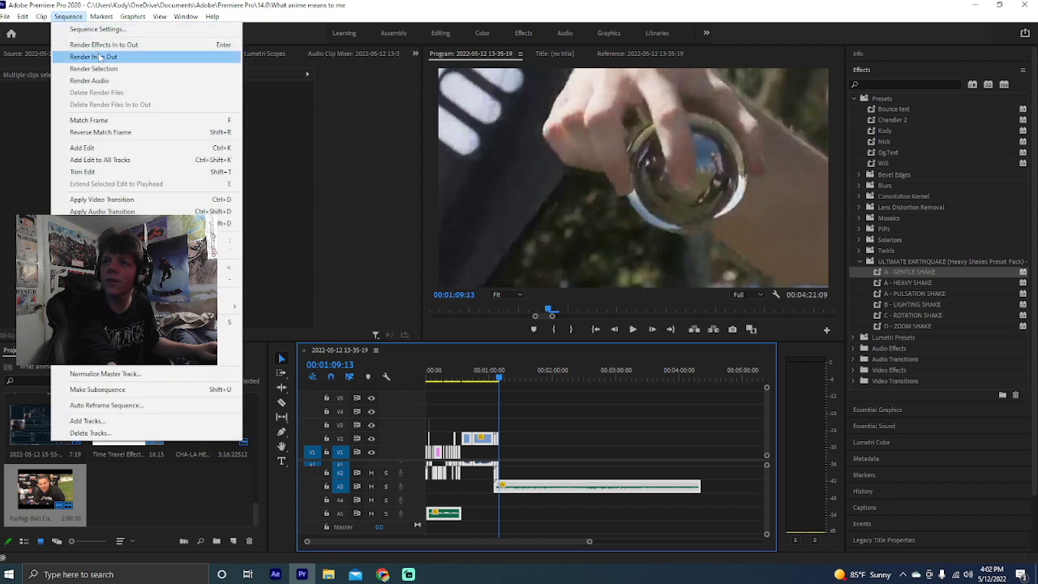
click(93, 58)
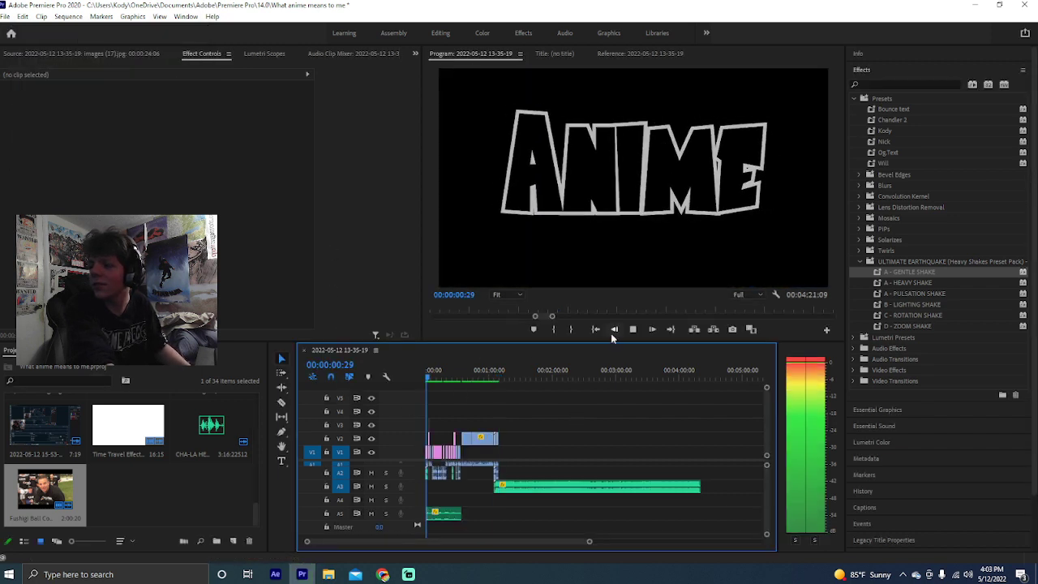
Review the rendered video from the Anime title through the Fushigi Ball clip and stop playback just after it
drag(534, 316, 420, 313)
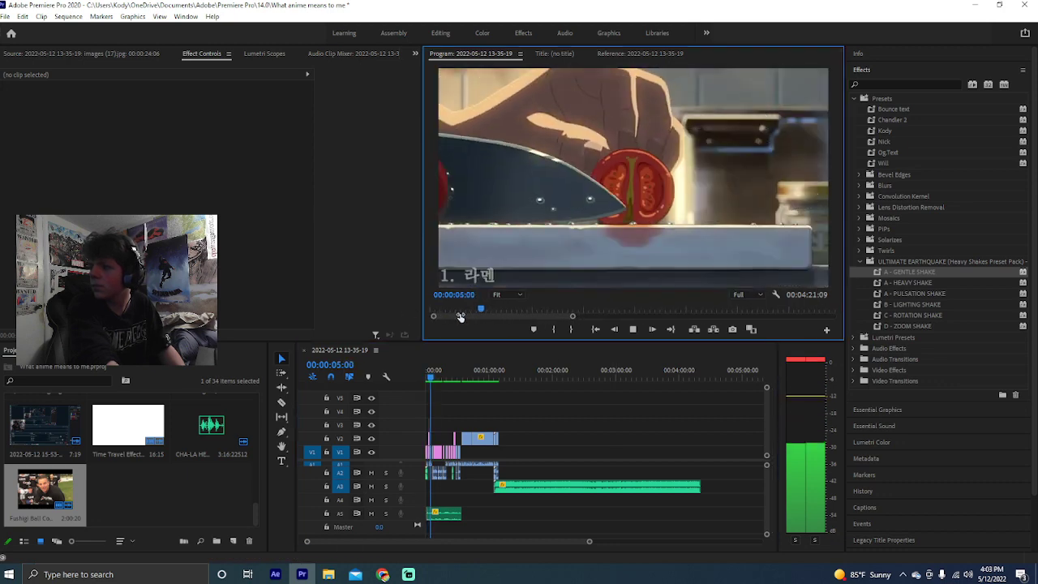
scroll(470, 317, up, 2)
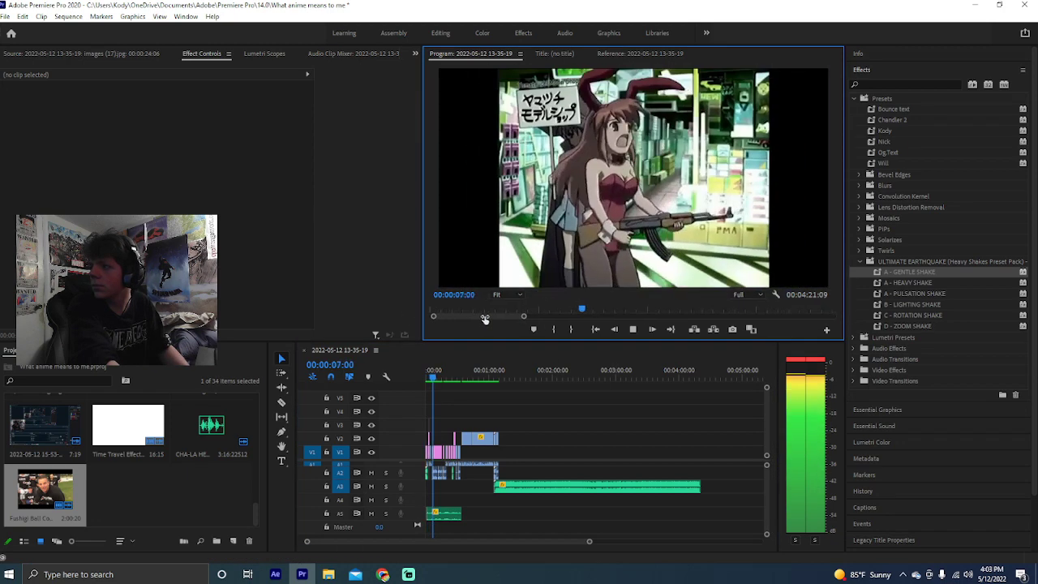
scroll(486, 316, up, 1)
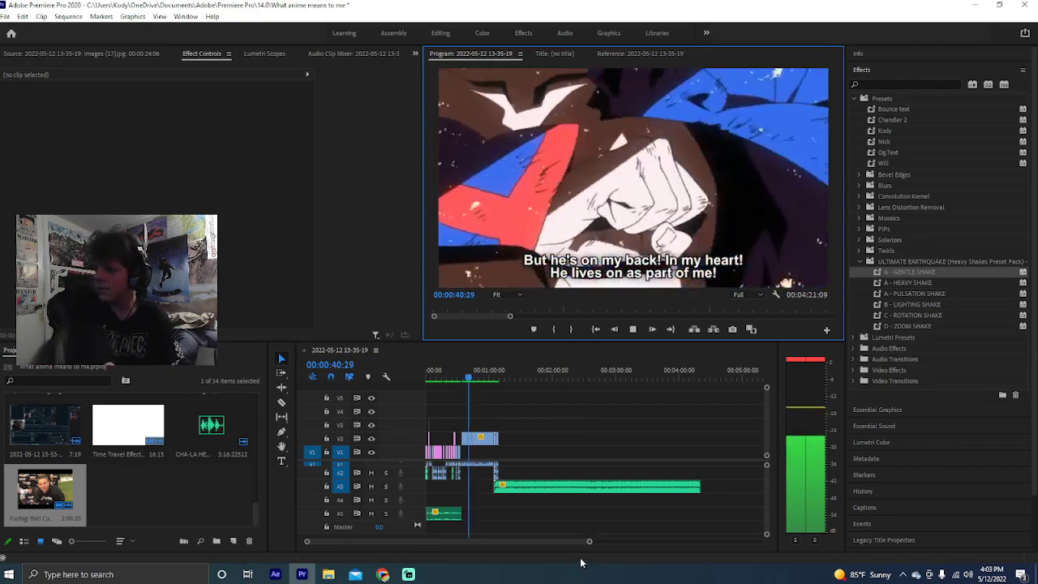
drag(590, 542, 509, 542)
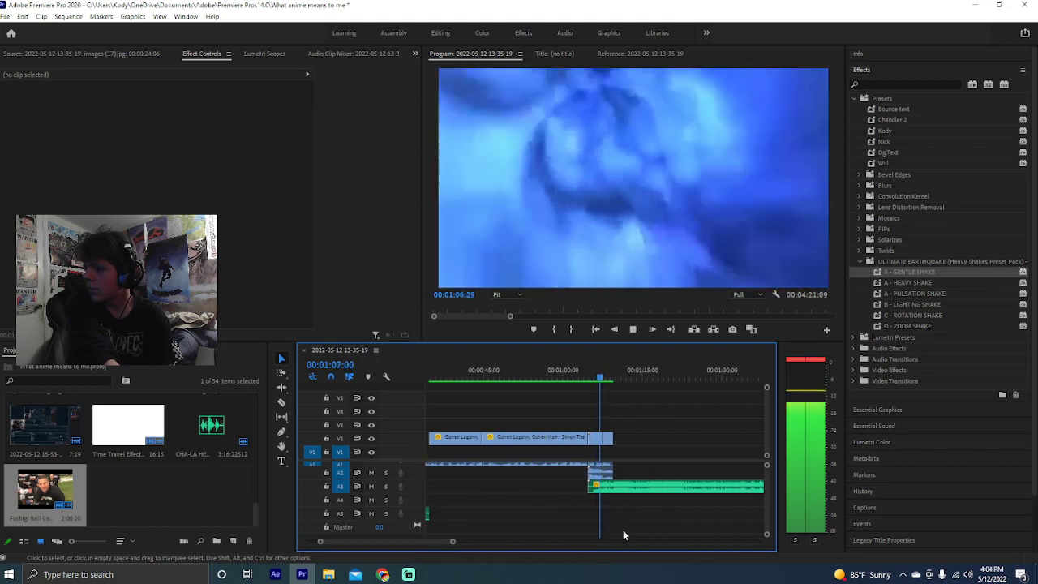
click(631, 330)
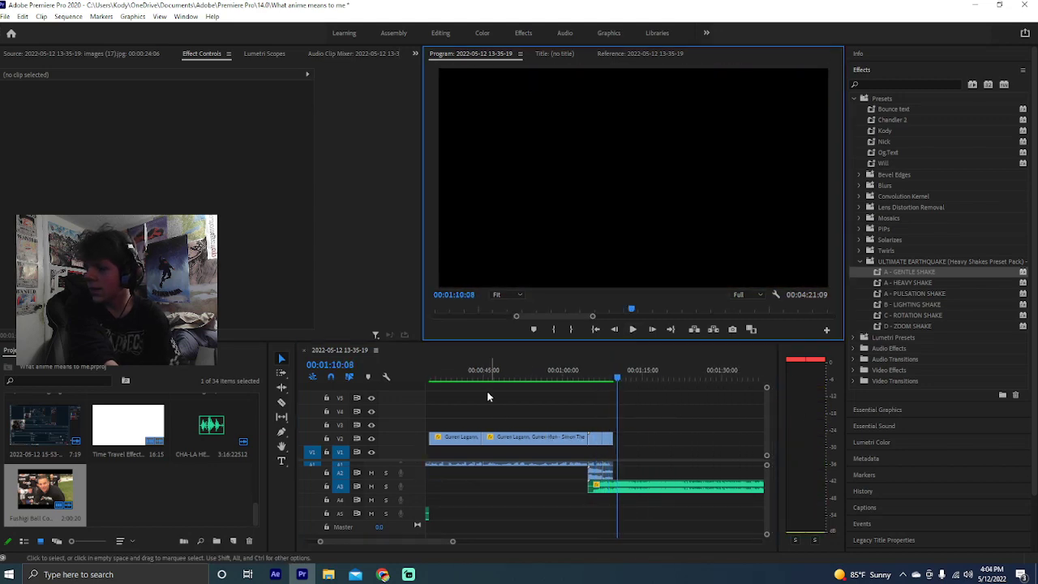
Close Premiere Pro, answer its closing prompt and switch to Streamlabs Desktop
key(alt+Tab)
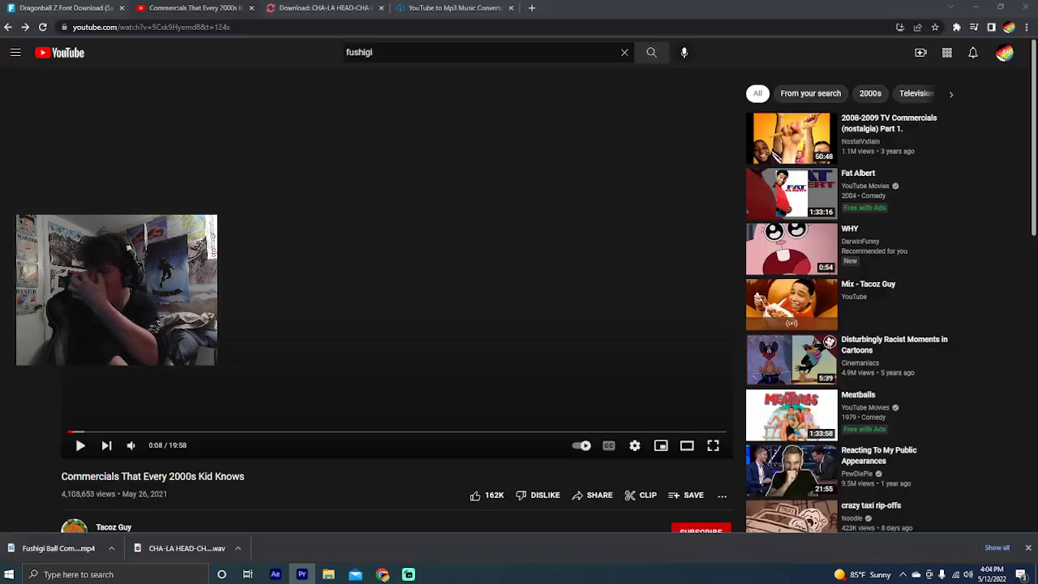
key(alt+Tab)
key(alt+F4)
click(469, 296)
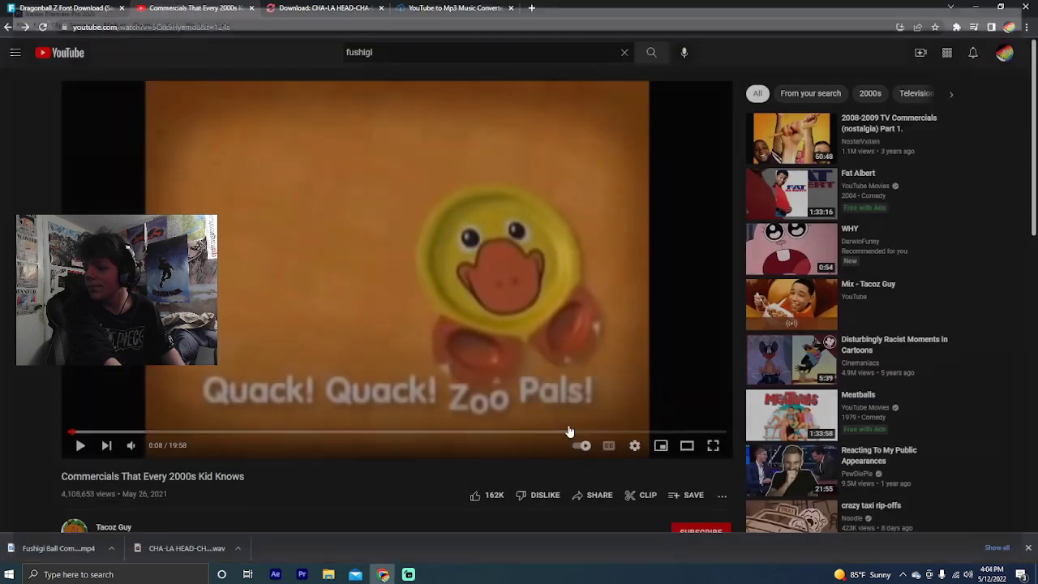
key(alt+Tab)
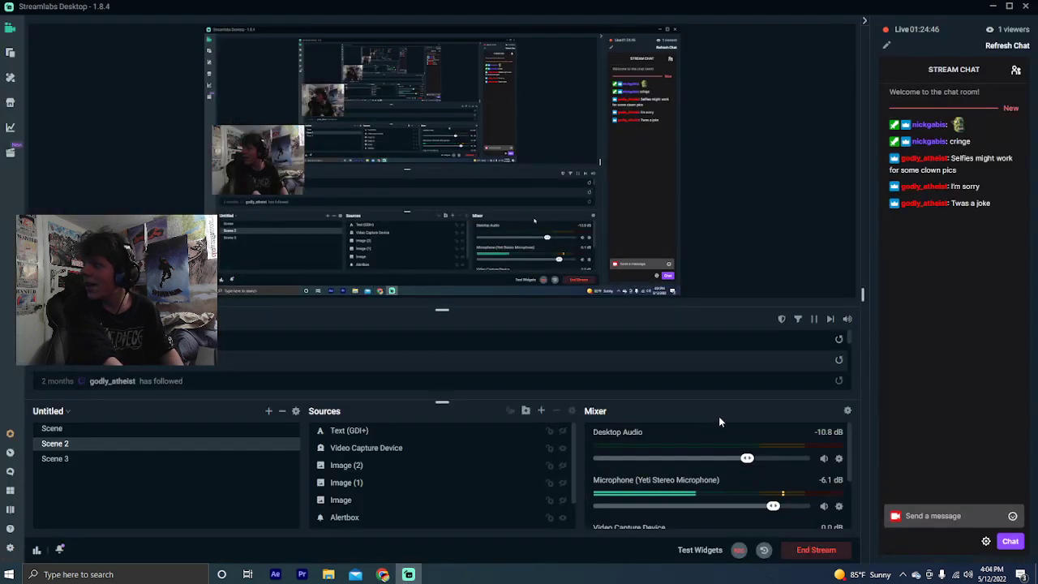